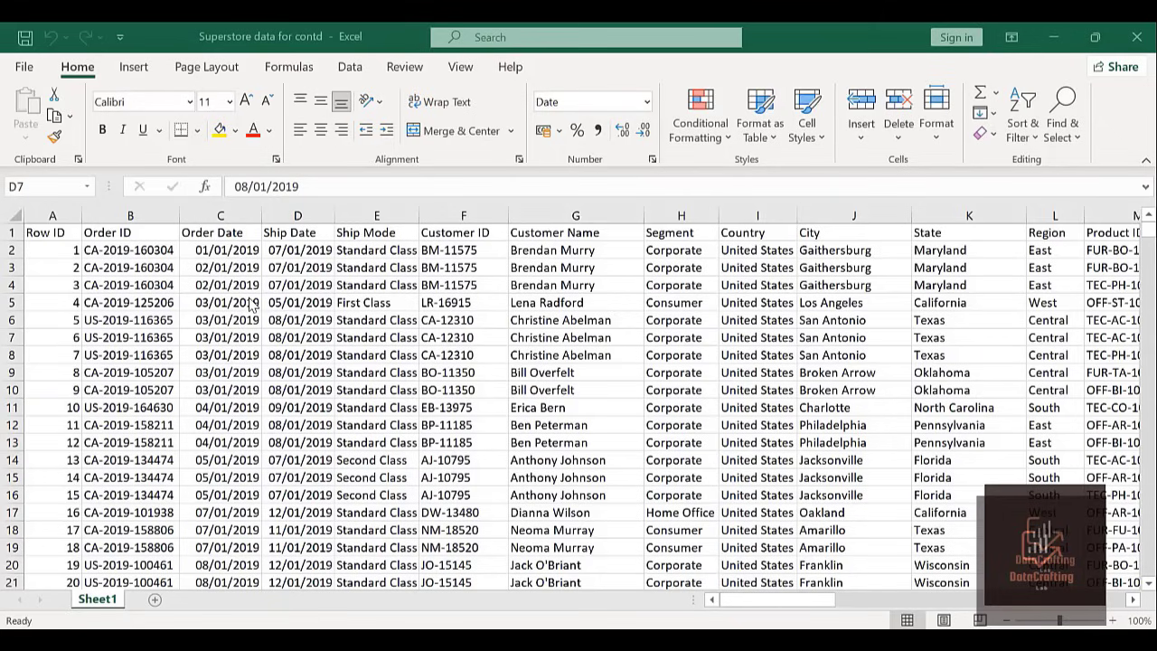
# Insert a blank column before the Ship Date column and give it the header "Months" in D1.
pyautogui.click(298, 216)
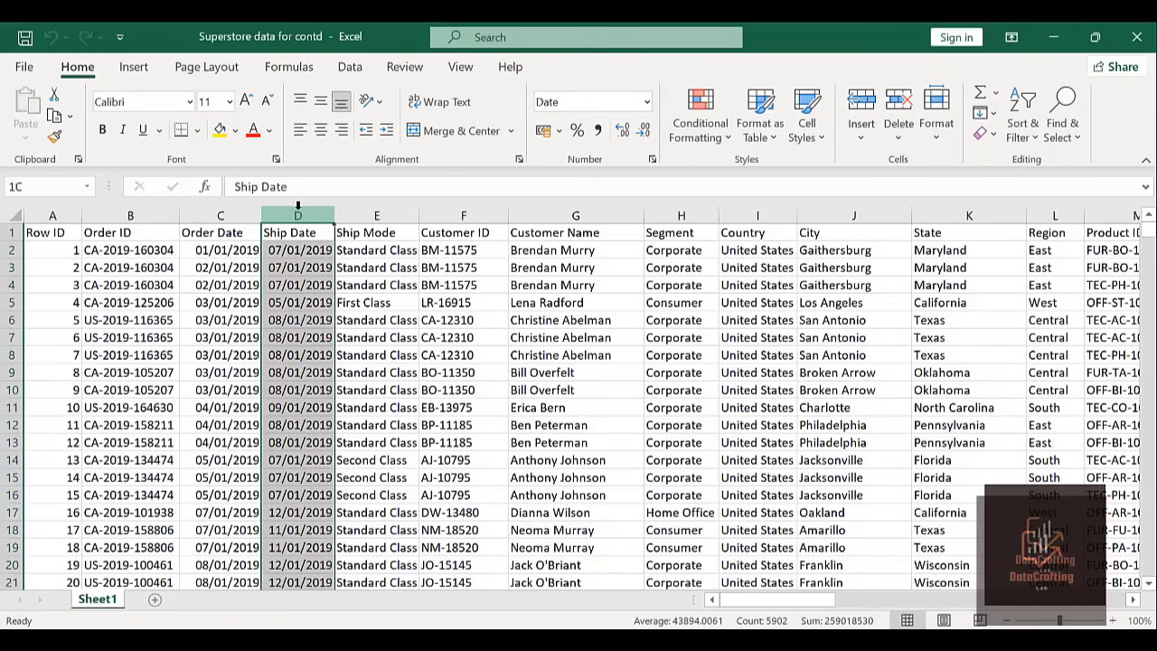
pyautogui.rightClick(297, 210)
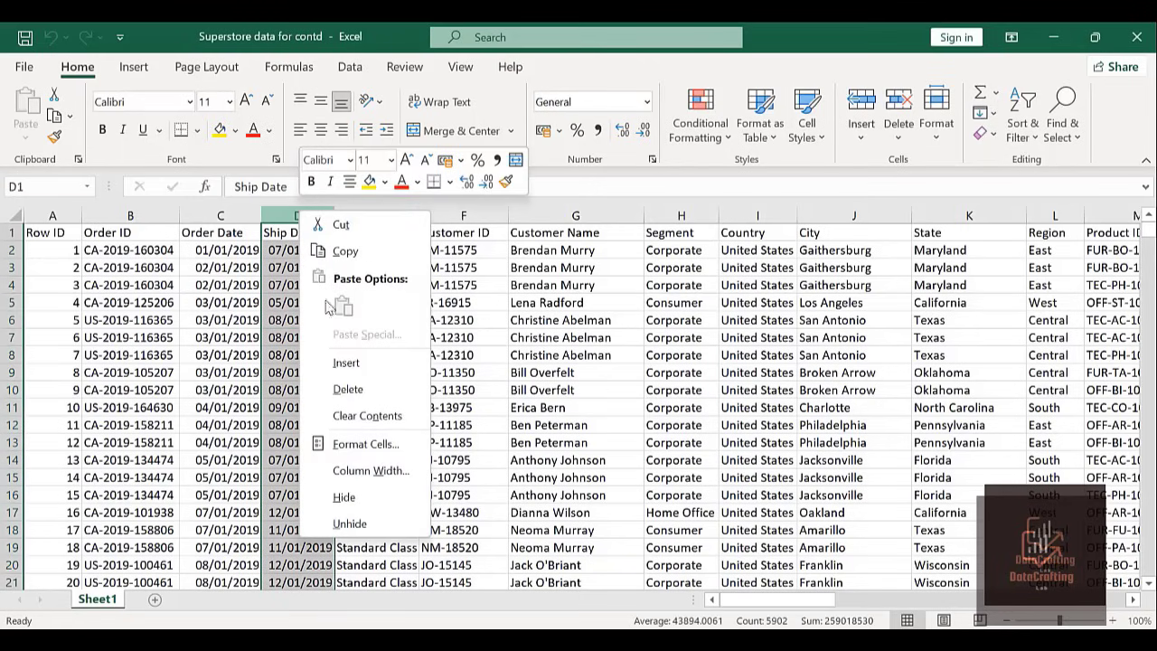
pyautogui.click(344, 364)
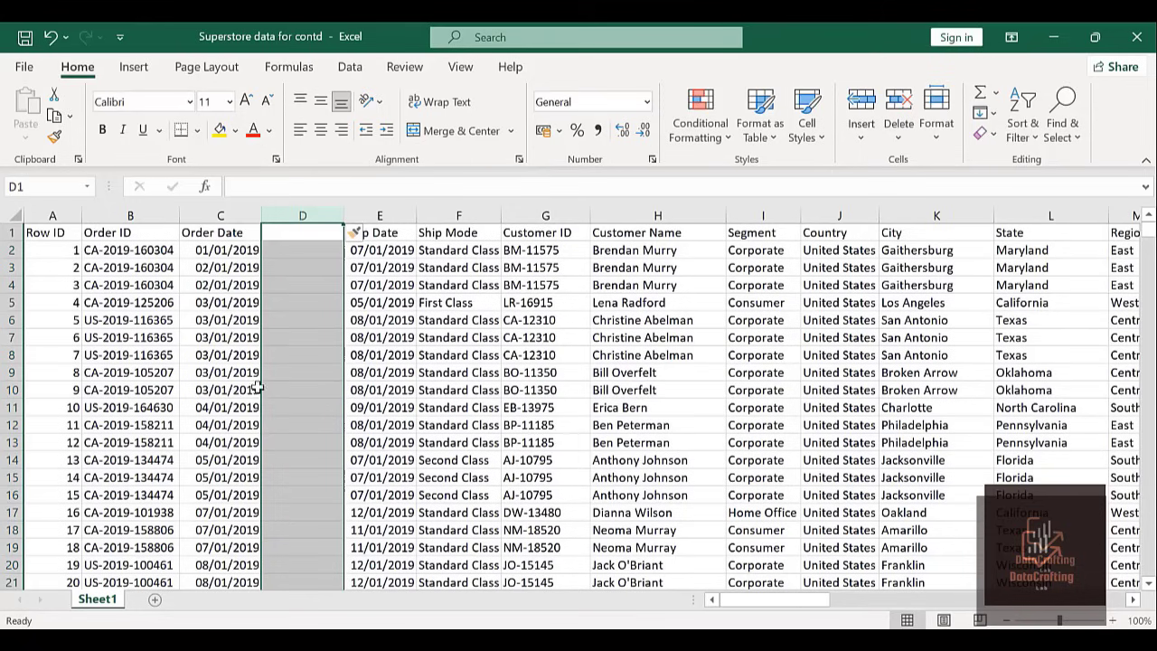
pyautogui.click(292, 229)
pyautogui.write('Months')
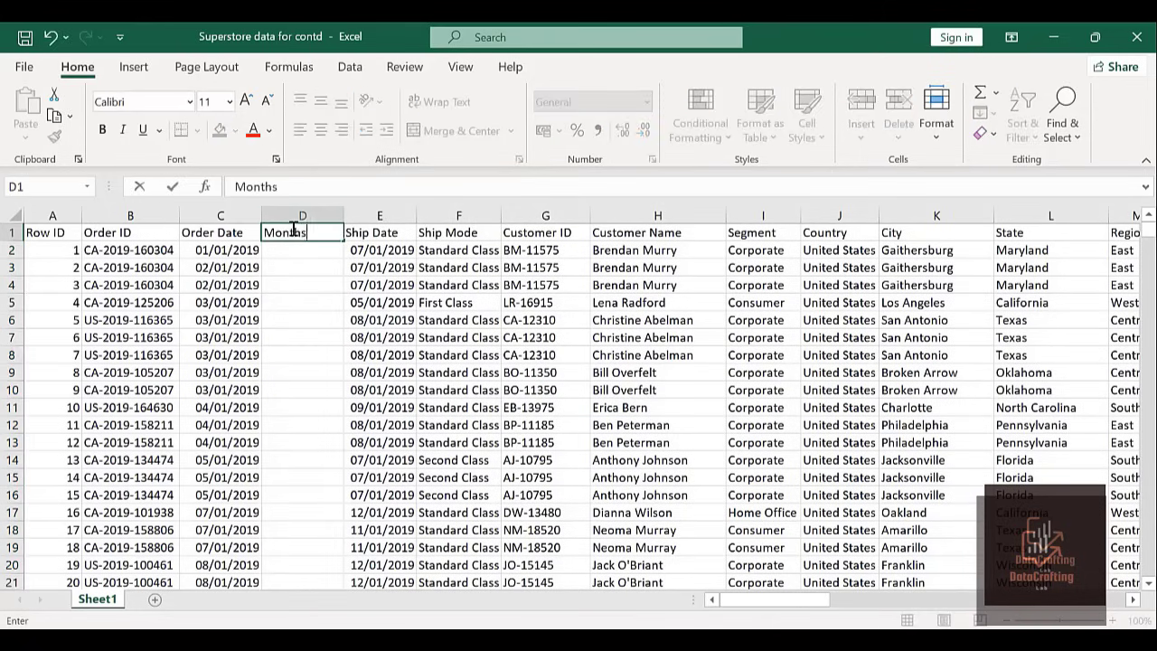
pyautogui.press('Return')
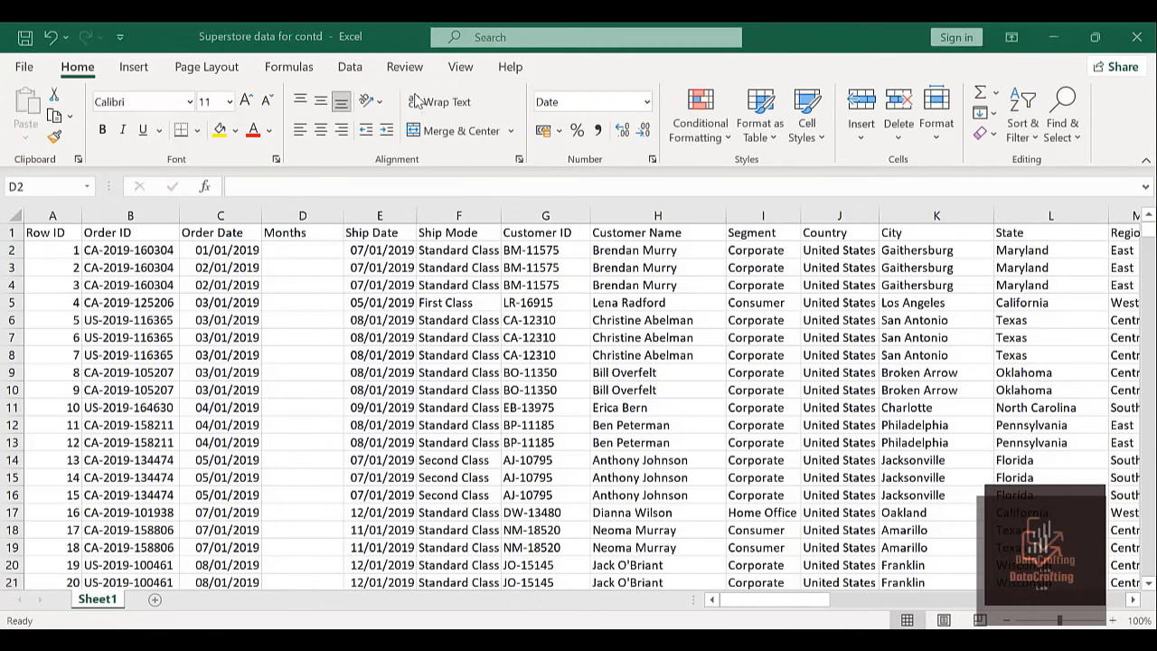
# Centre the Months header in D1 both horizontally and vertically.
pyautogui.click(284, 231)
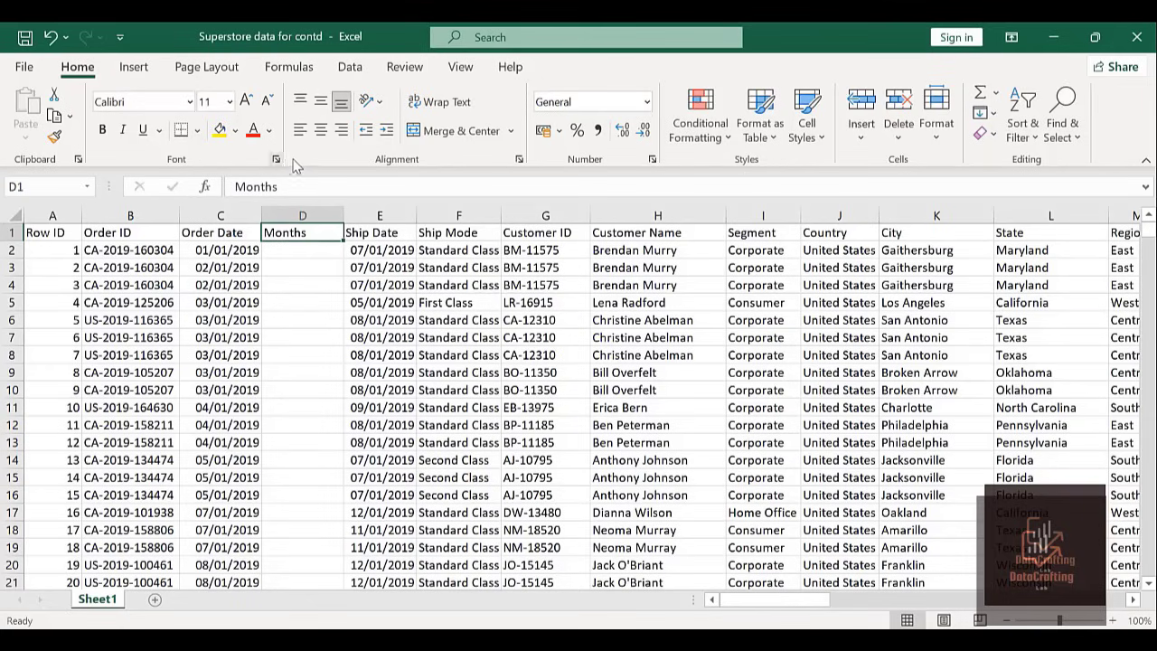
pyautogui.click(320, 131)
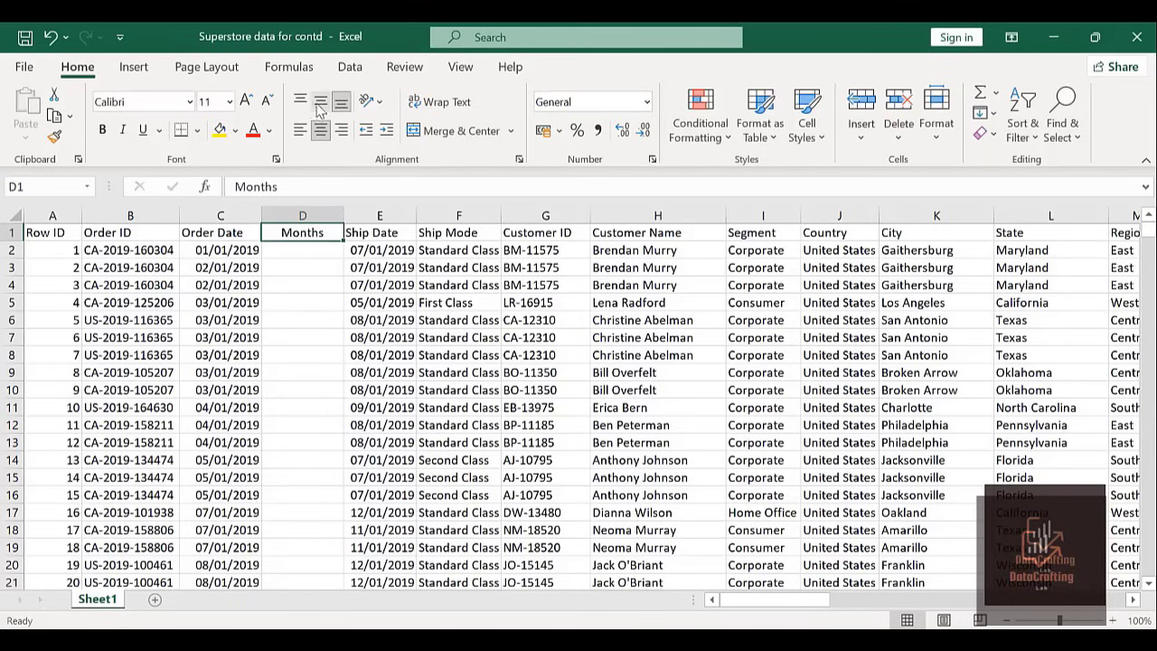
pyautogui.click(320, 103)
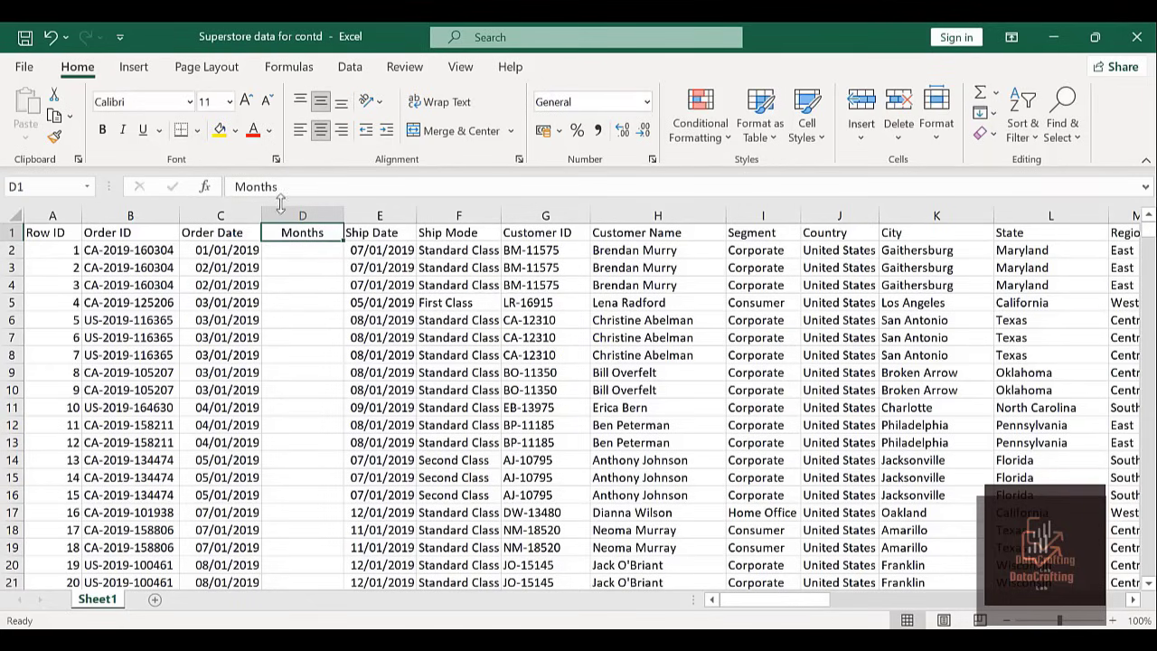
# Enter =TEXT(C2,"MMM") in D2 to extract the order month, and fill it down the whole Months column.
pyautogui.click(214, 231)
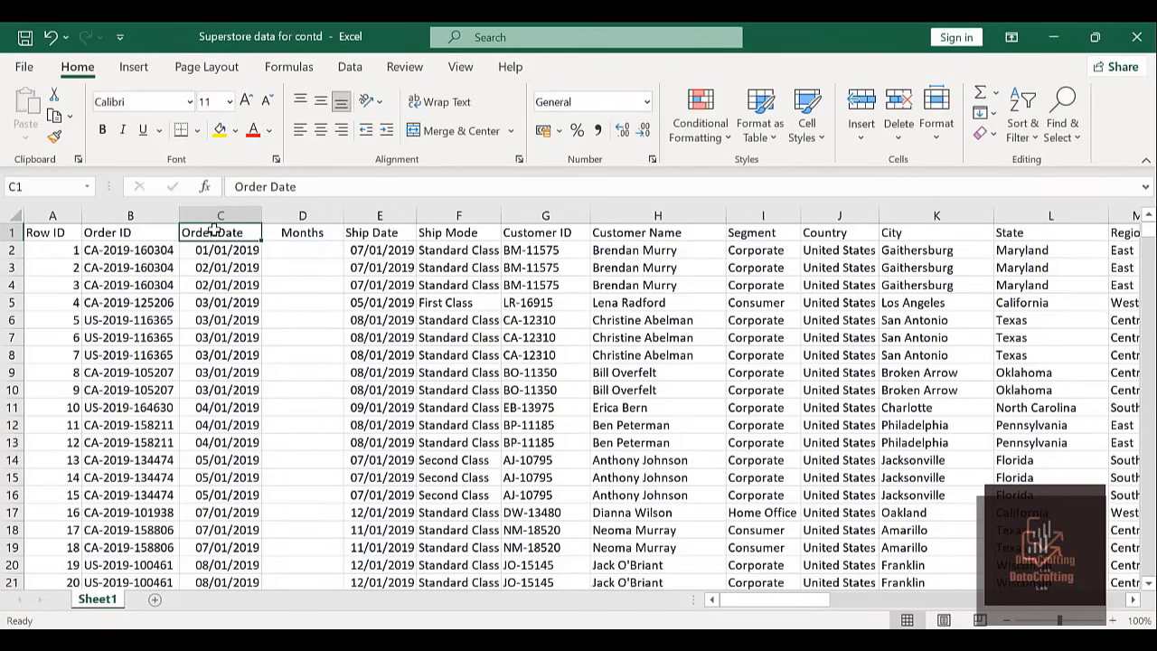
pyautogui.click(293, 250)
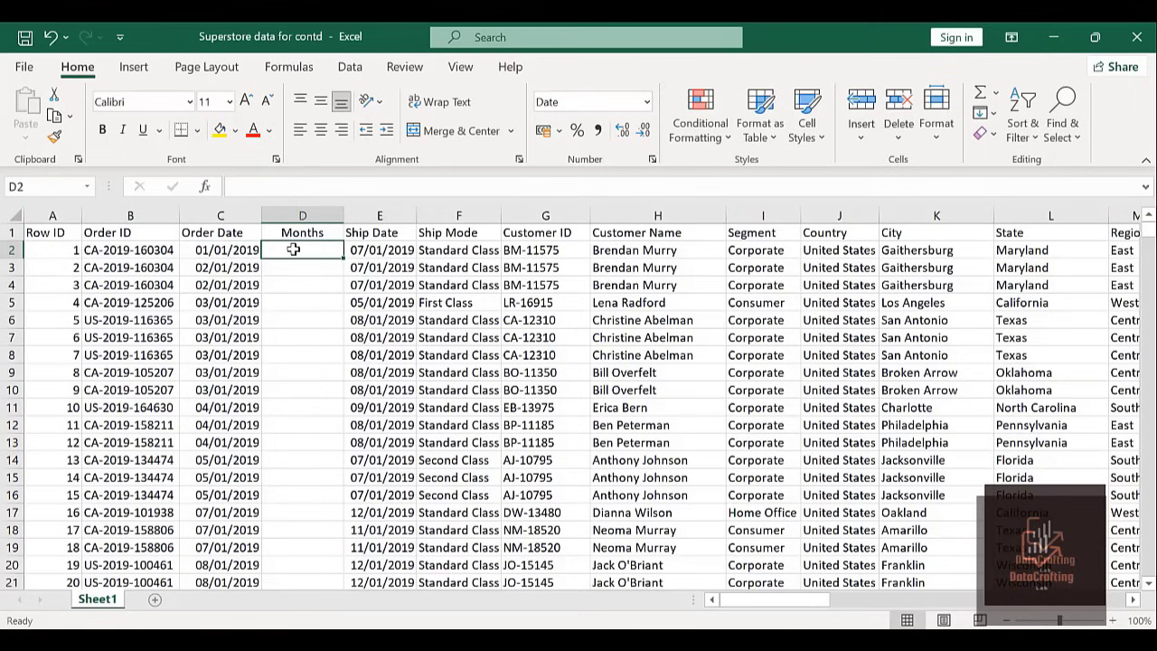
pyautogui.write('=')
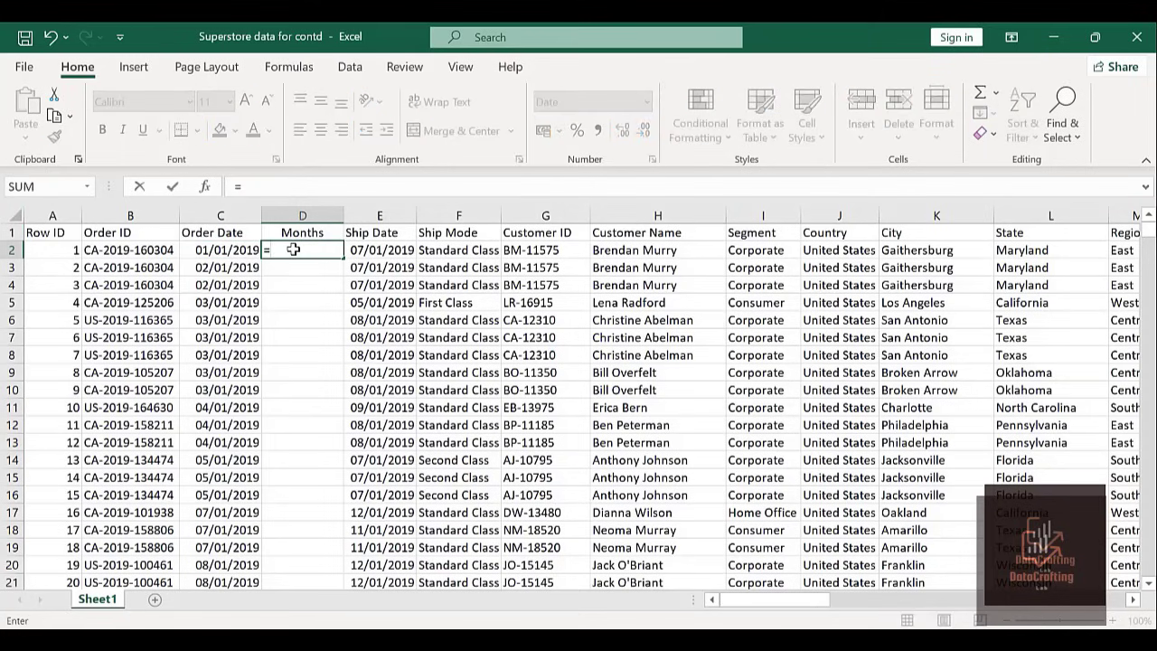
pyautogui.write('Text')
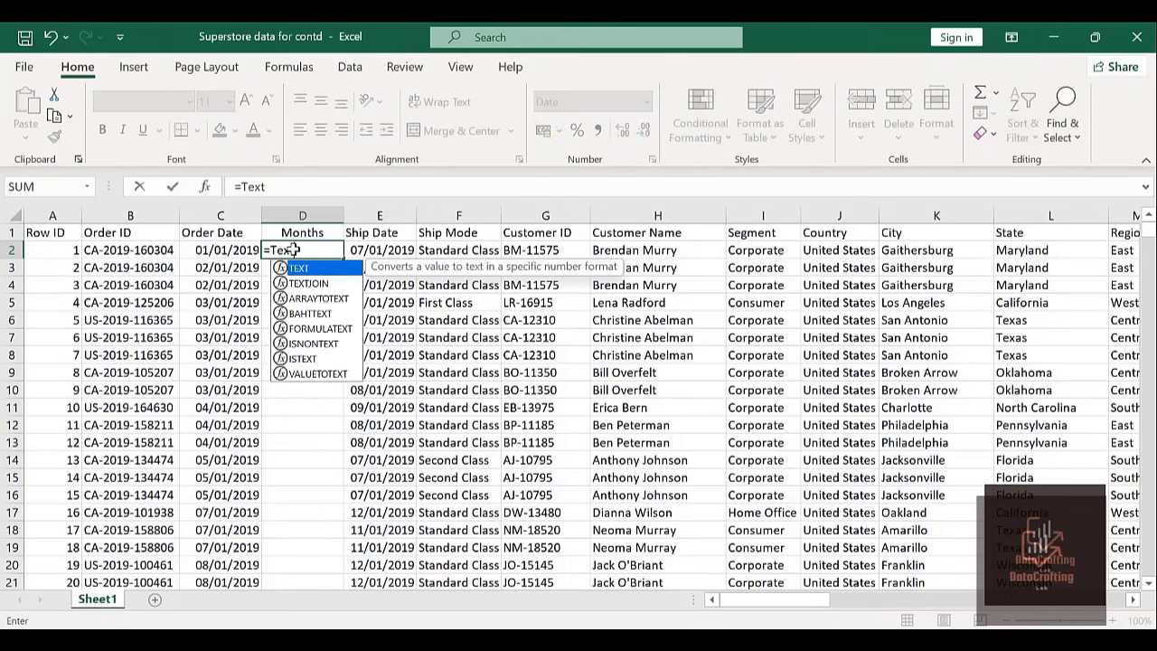
pyautogui.doubleClick(301, 271)
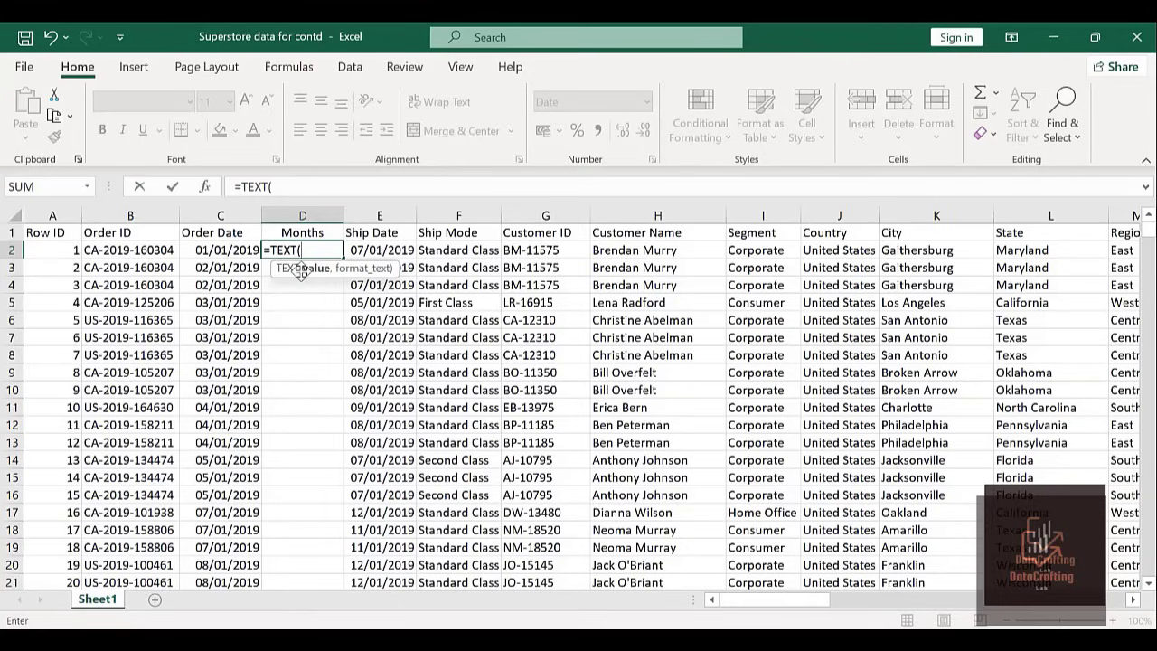
pyautogui.click(227, 251)
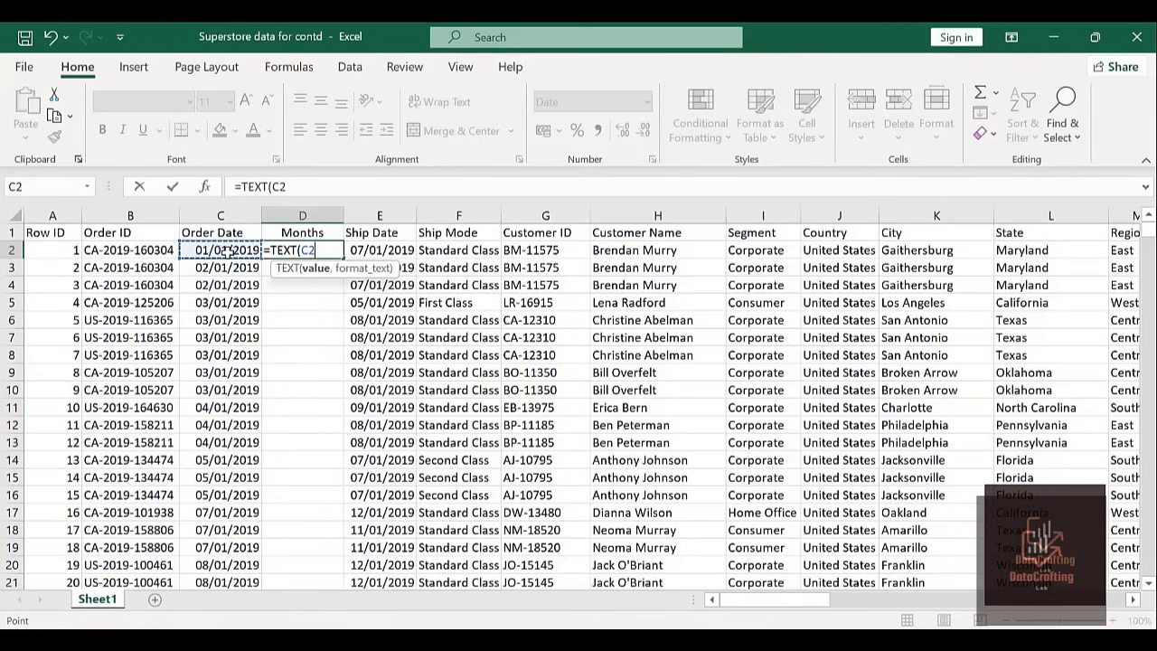
pyautogui.write(',')
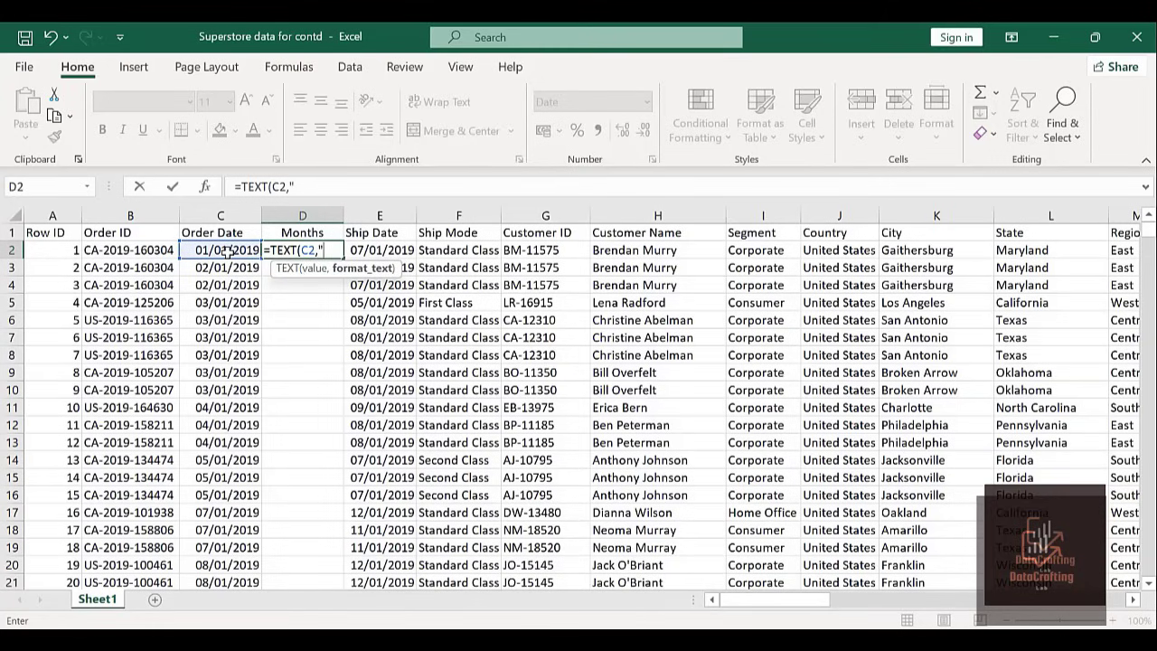
pyautogui.write('"M')
pyautogui.press('BackSpace')
pyautogui.write('MMM')
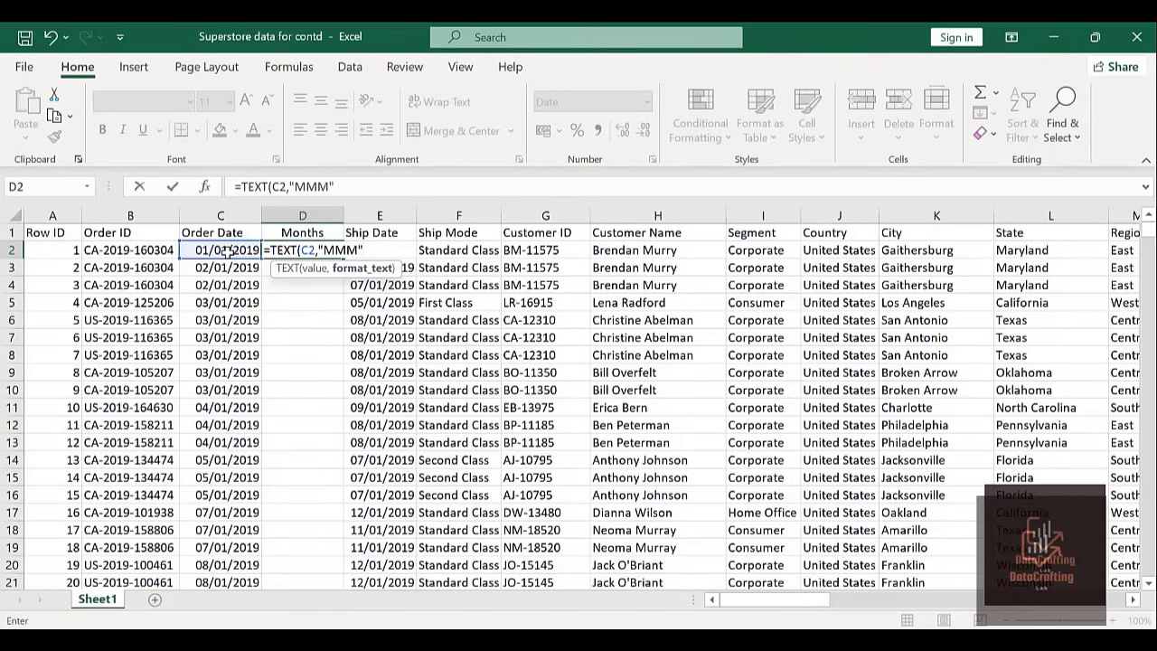
pyautogui.write('")')
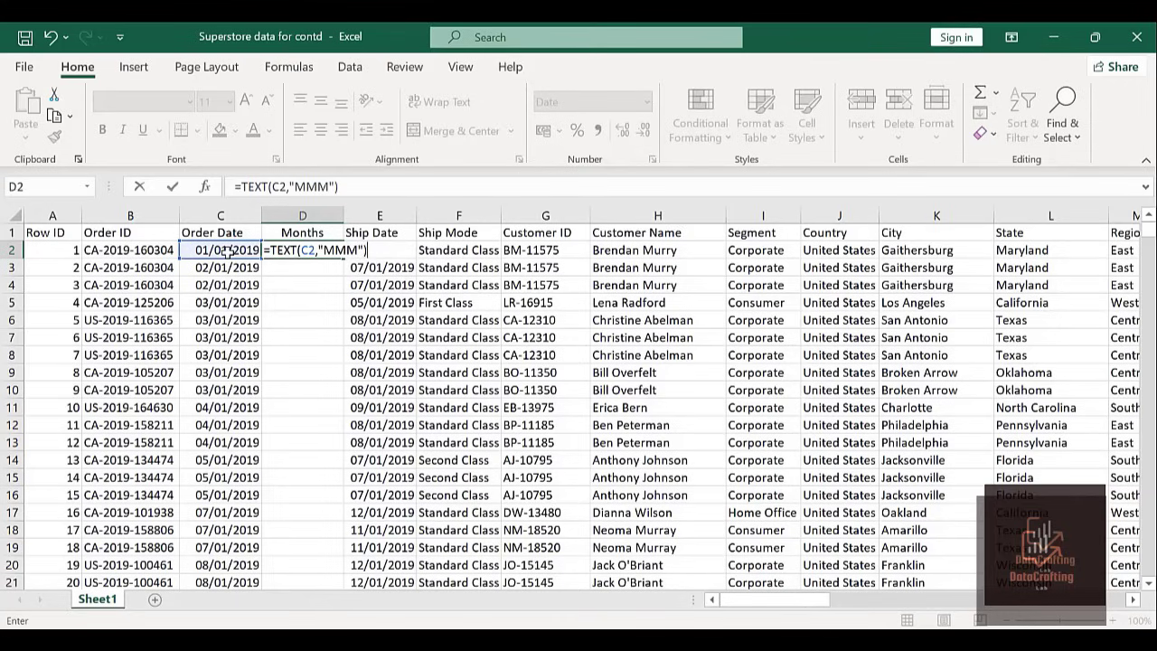
pyautogui.press('Return')
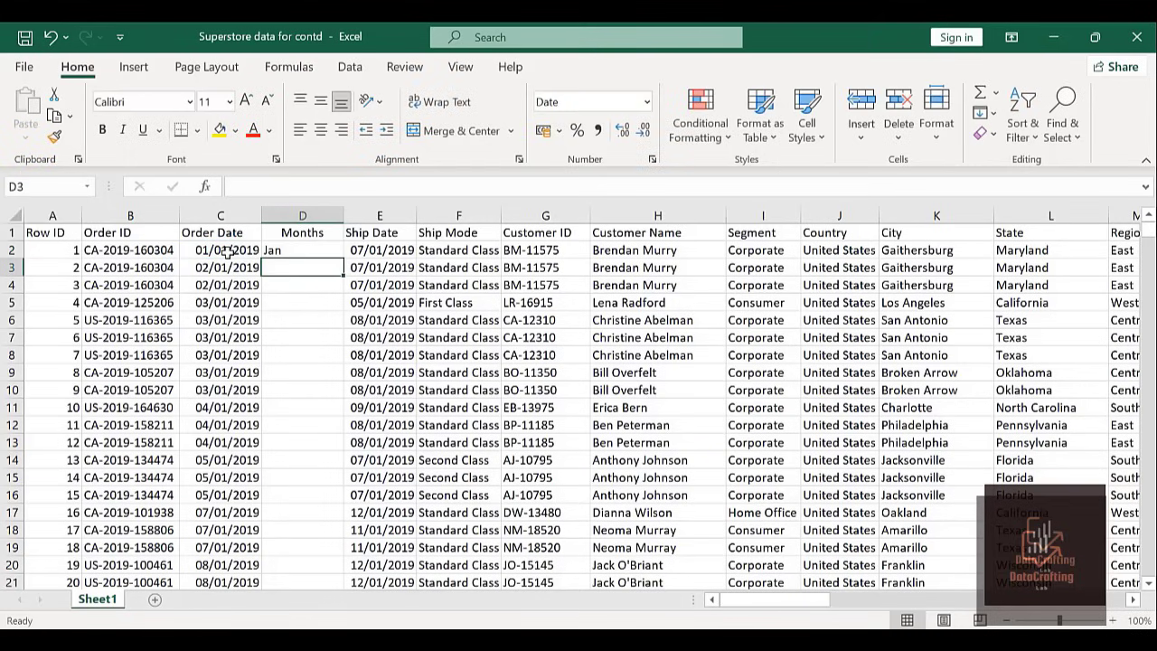
pyautogui.click(285, 245)
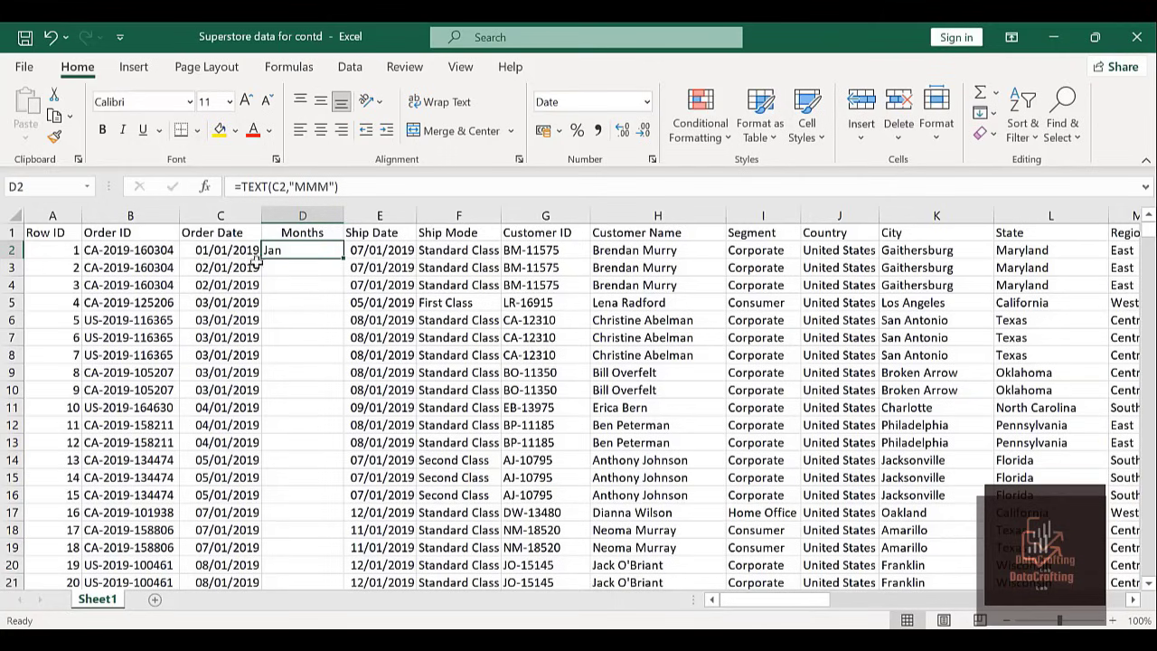
pyautogui.doubleClick(343, 259)
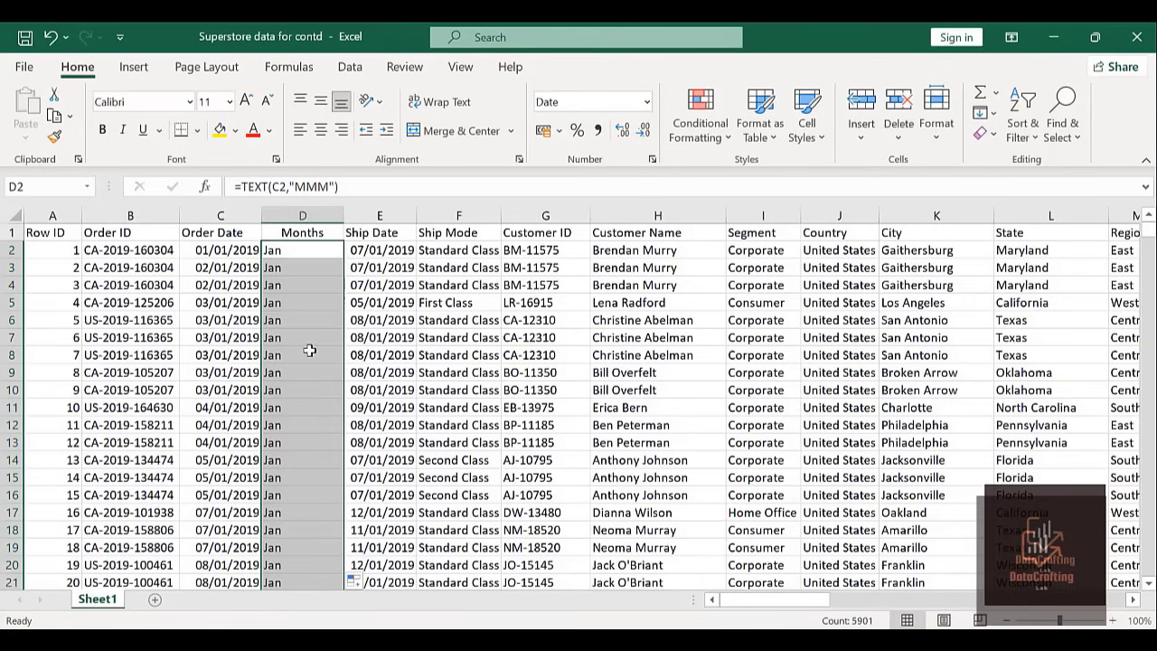
pyautogui.click(303, 214)
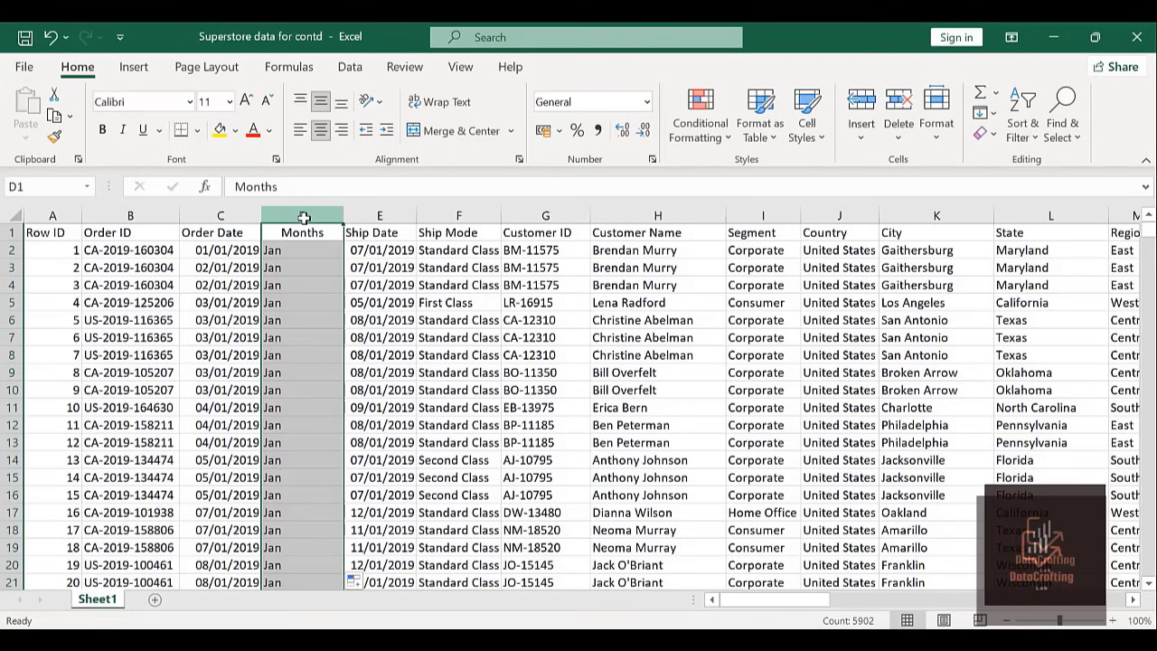
pyautogui.rightClick(303, 215)
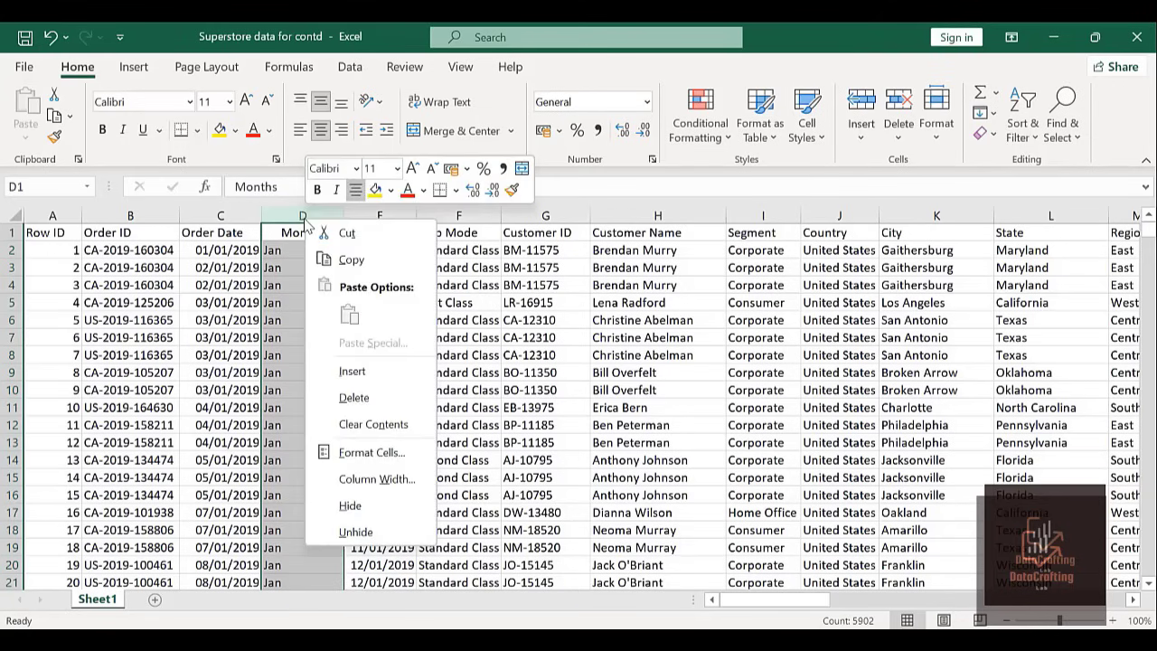
pyautogui.click(352, 372)
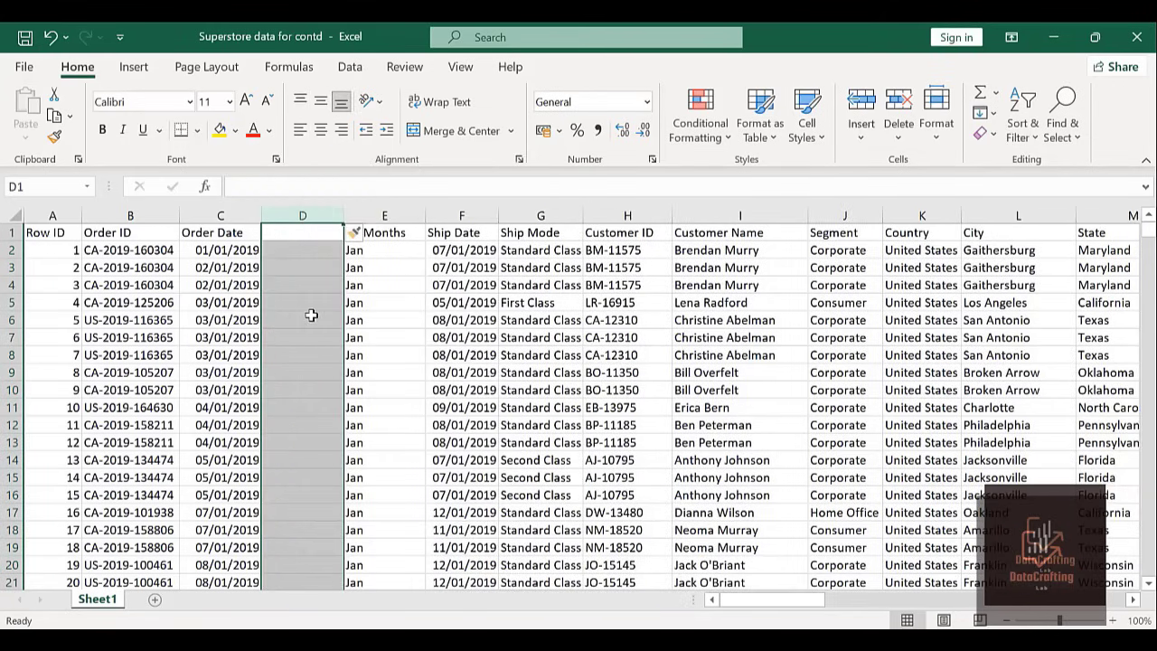
pyautogui.hotkey('ctrl', 'z')
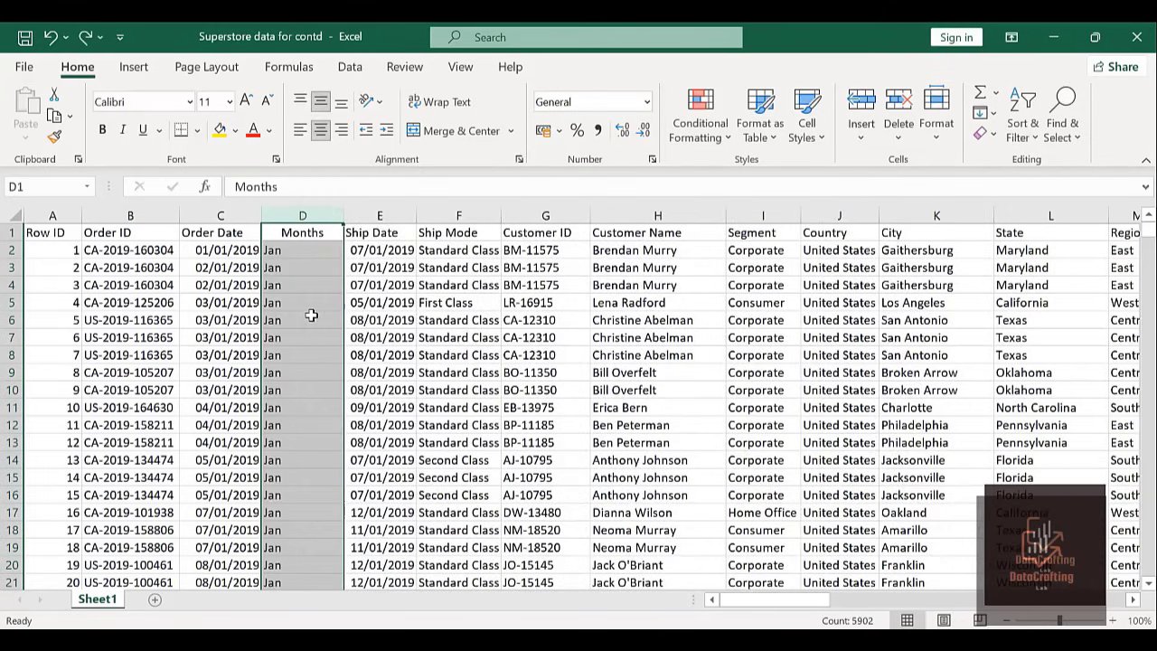
# Insert a blank column between Months and Ship Date and give it the header "Years" in E1.
pyautogui.click(375, 208)
pyautogui.rightClick(376, 210)
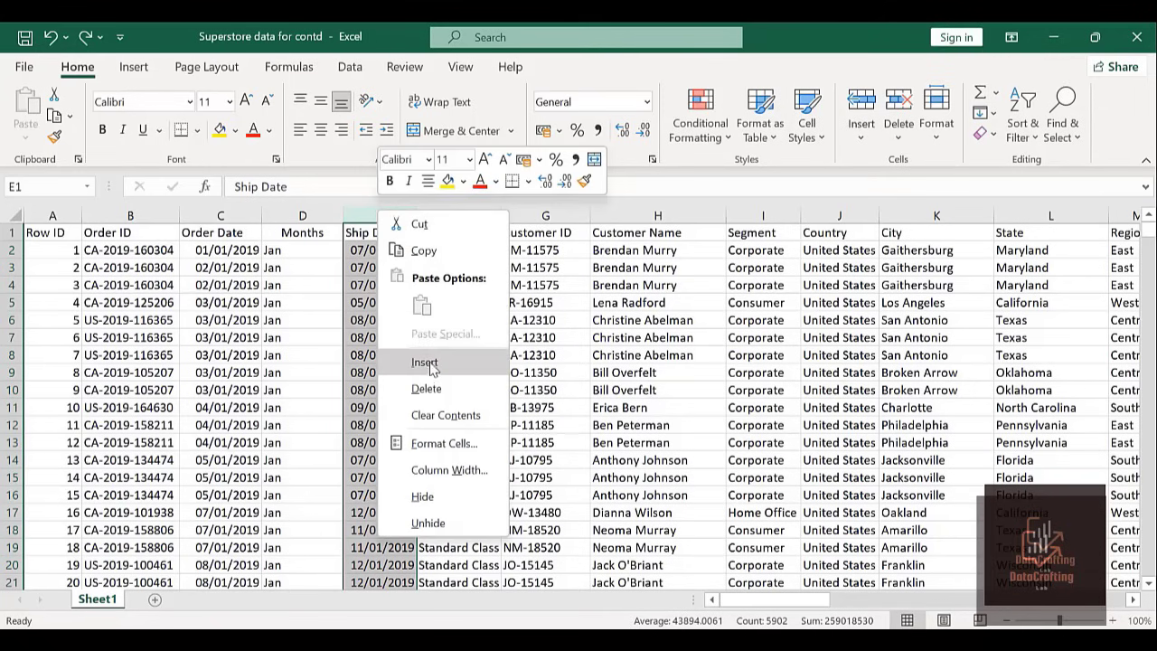
pyautogui.click(424, 363)
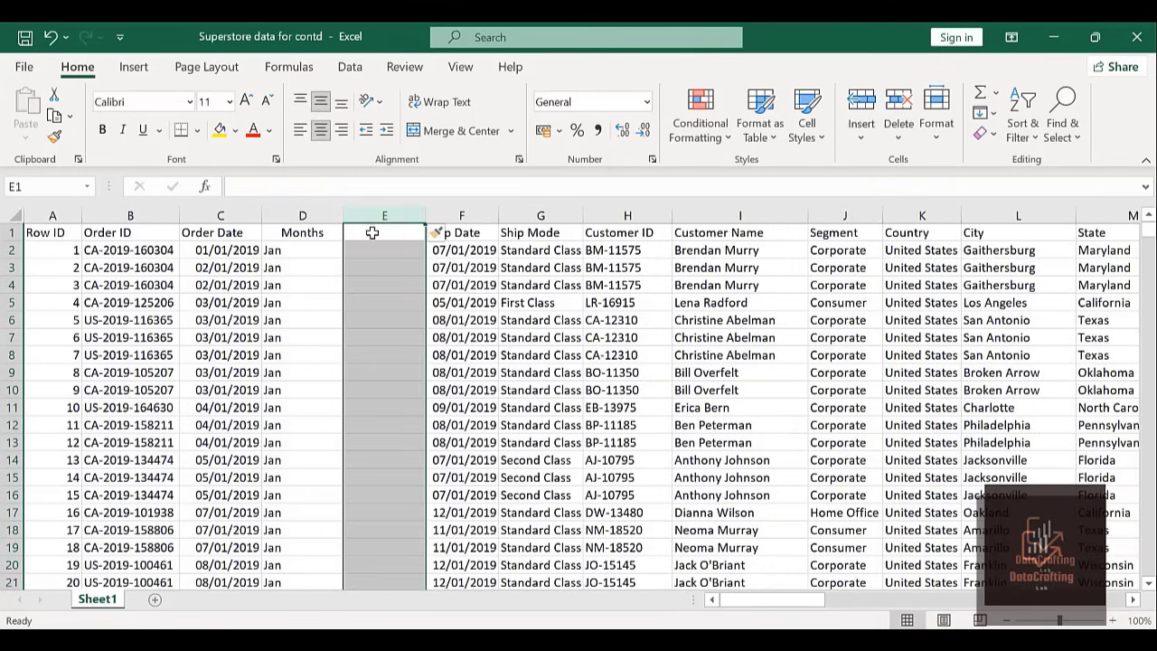
pyautogui.click(373, 233)
pyautogui.write('Year')
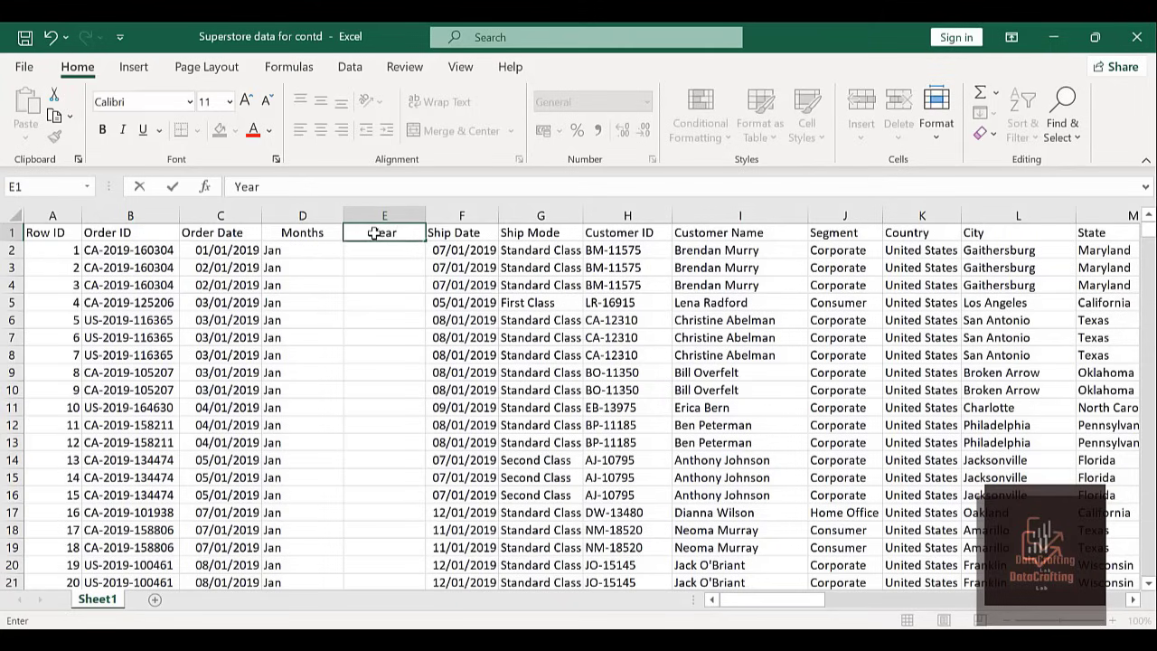
pyautogui.press('Return')
pyautogui.click(373, 233)
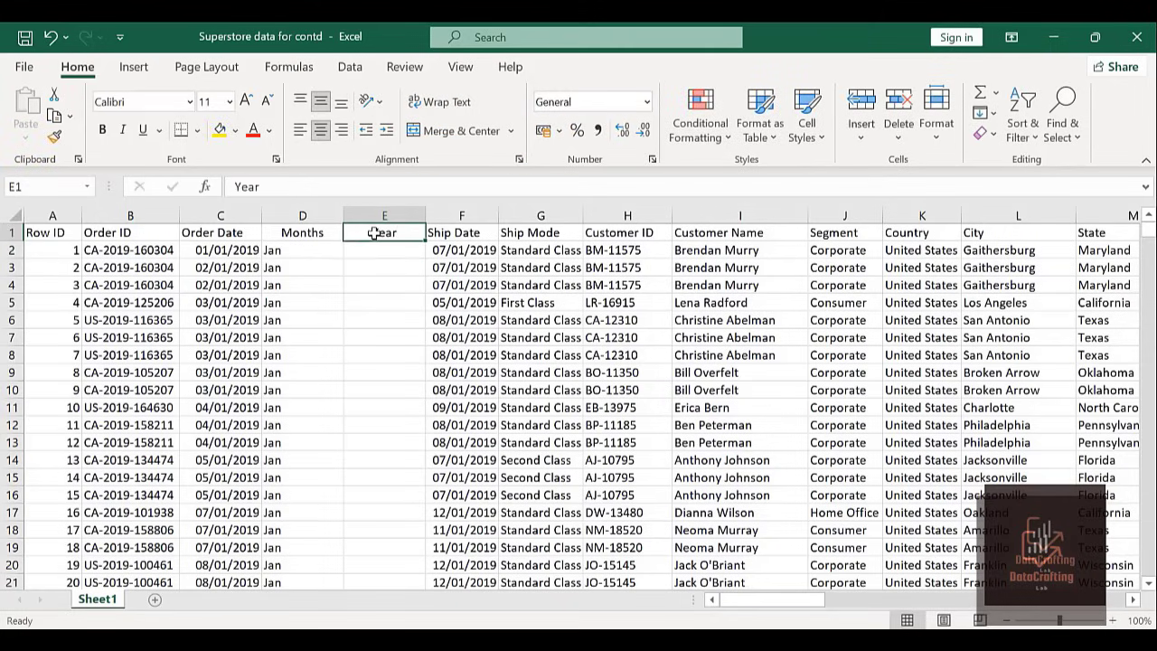
pyautogui.click(283, 188)
pyautogui.write('a')
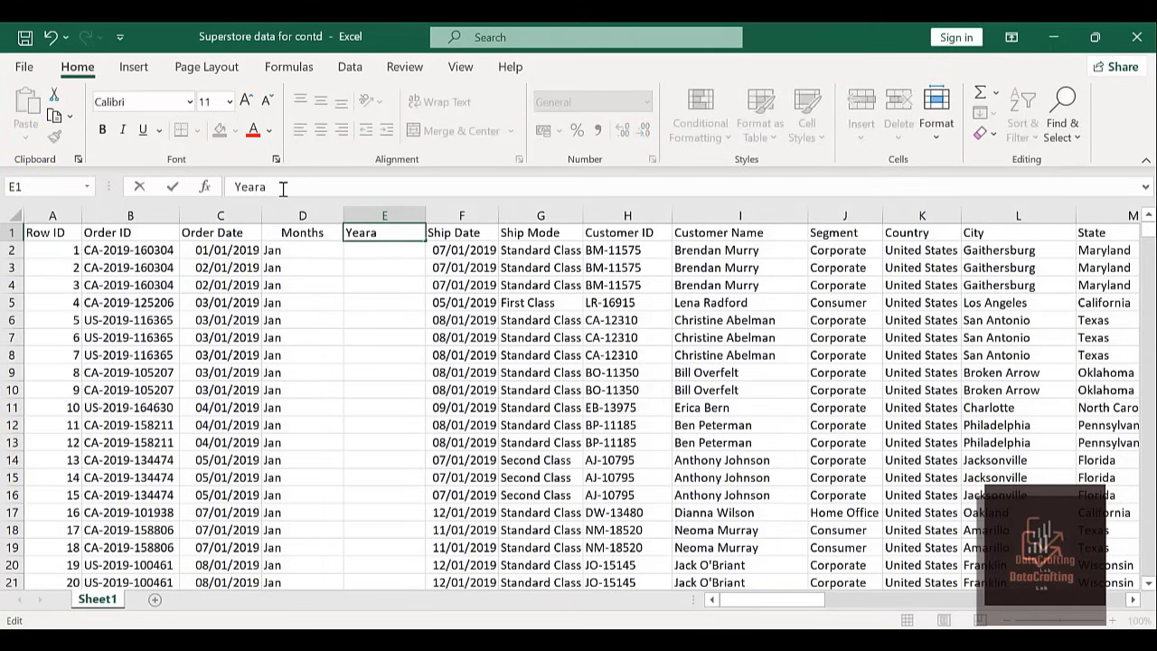
pyautogui.press('Return')
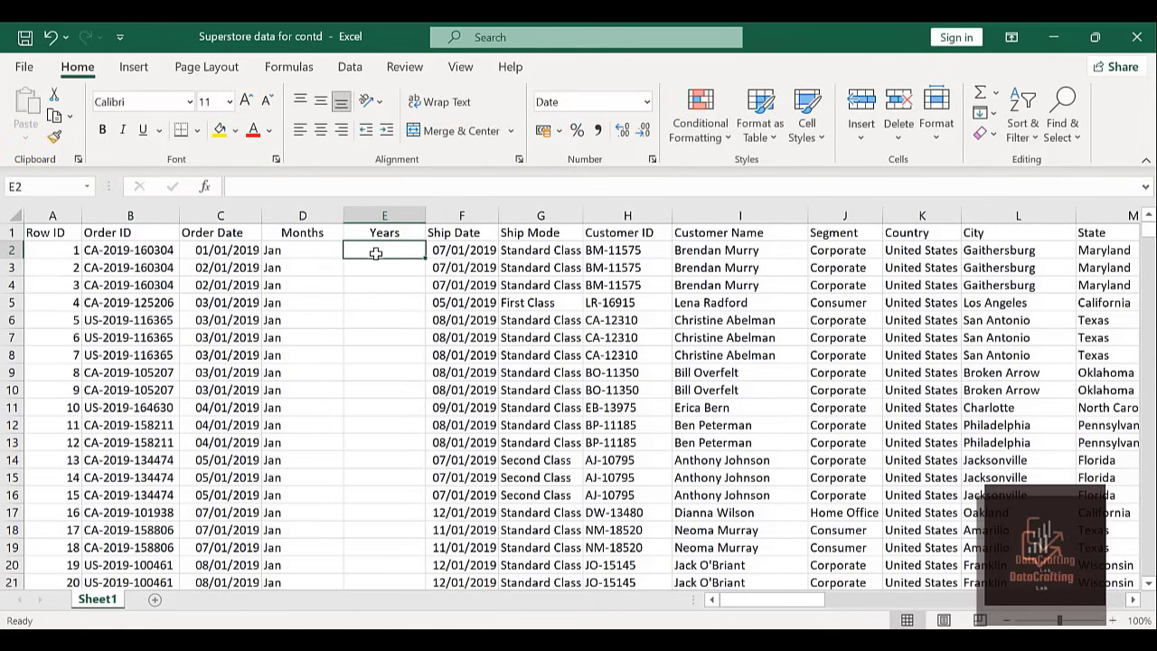
# Enter =TEXT(C2,"YYYY") in E2 to extract the order year, and fill it down the whole Years column.
pyautogui.write('=')
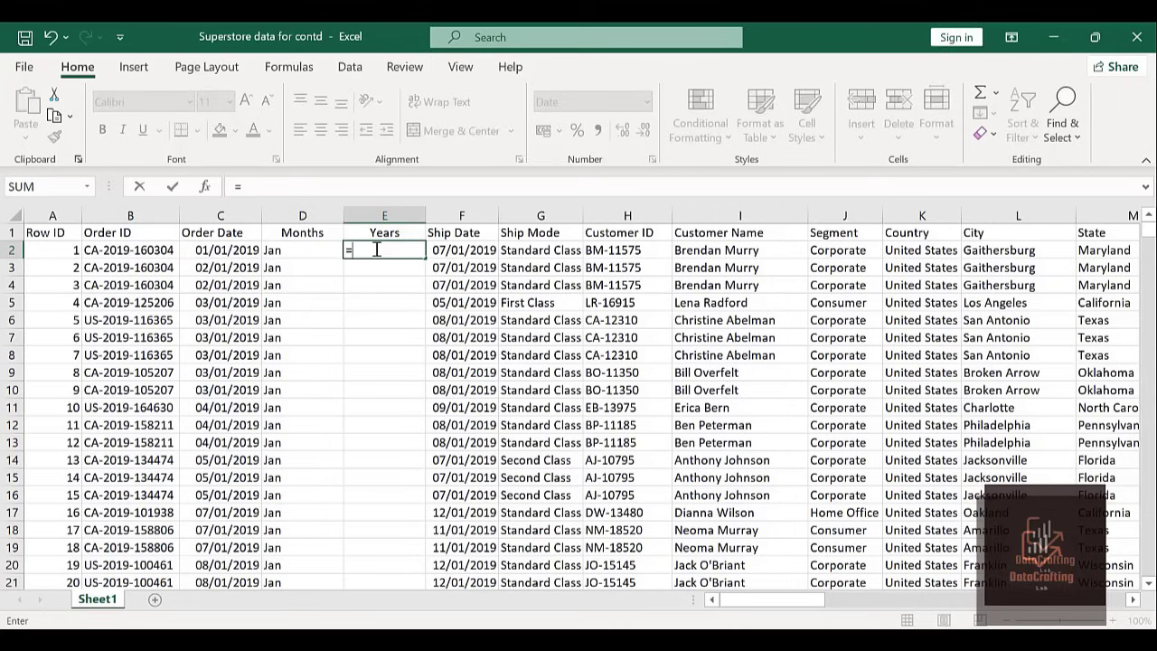
pyautogui.write('T')
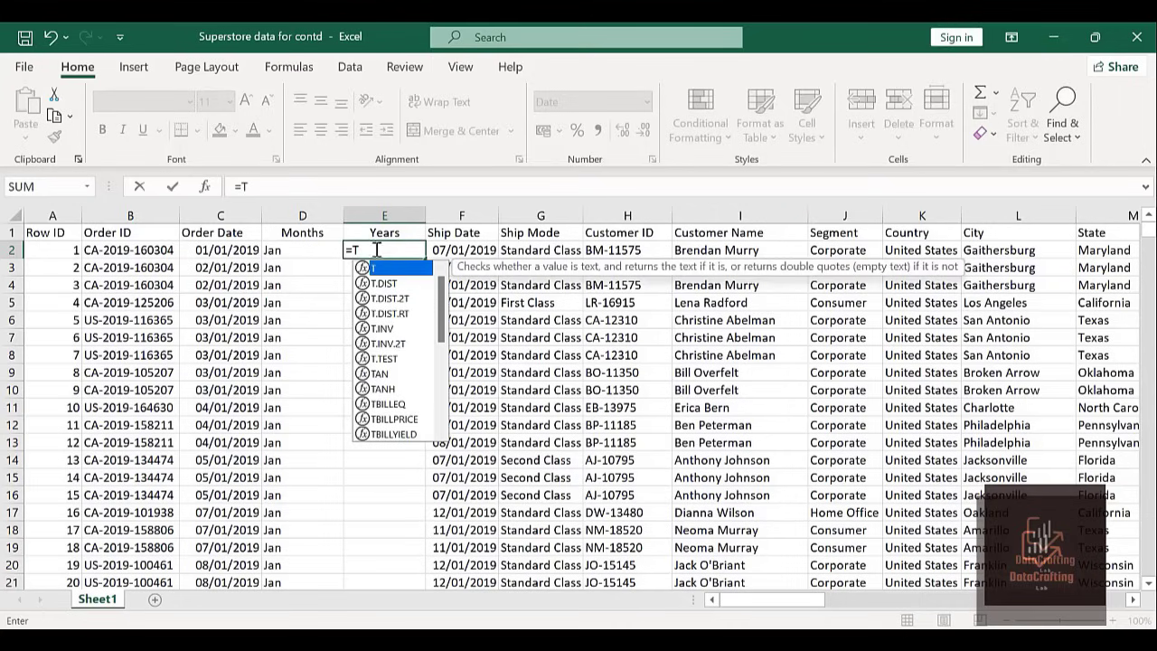
pyautogui.write('ext')
pyautogui.doubleClick(387, 270)
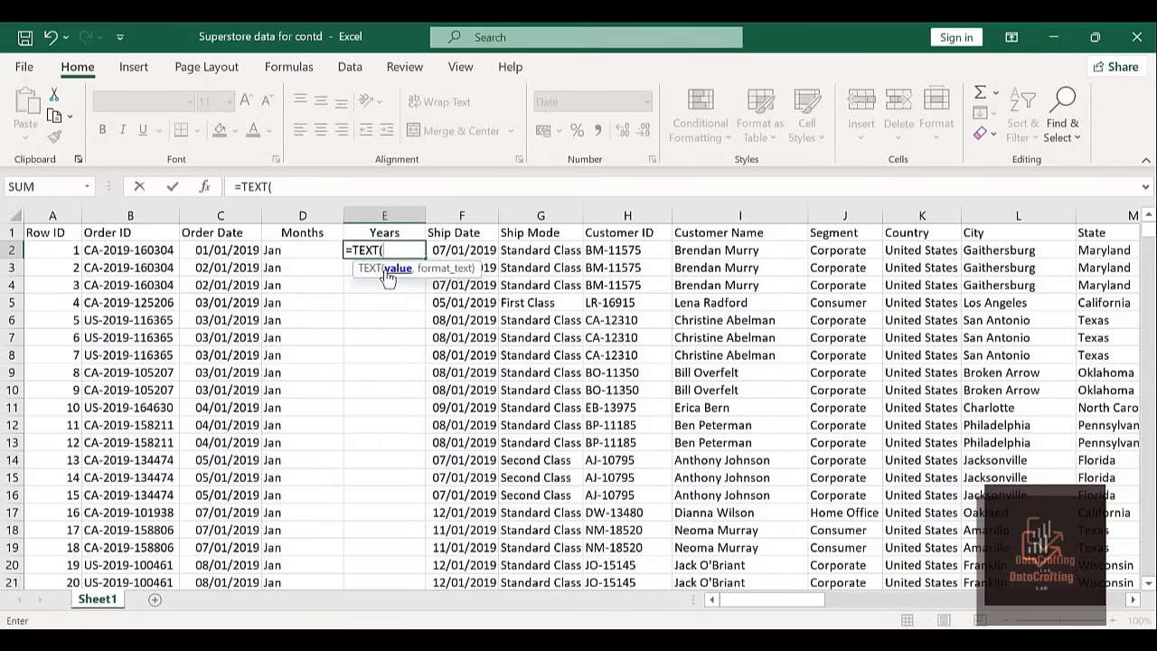
pyautogui.click(220, 251)
pyautogui.write(',')
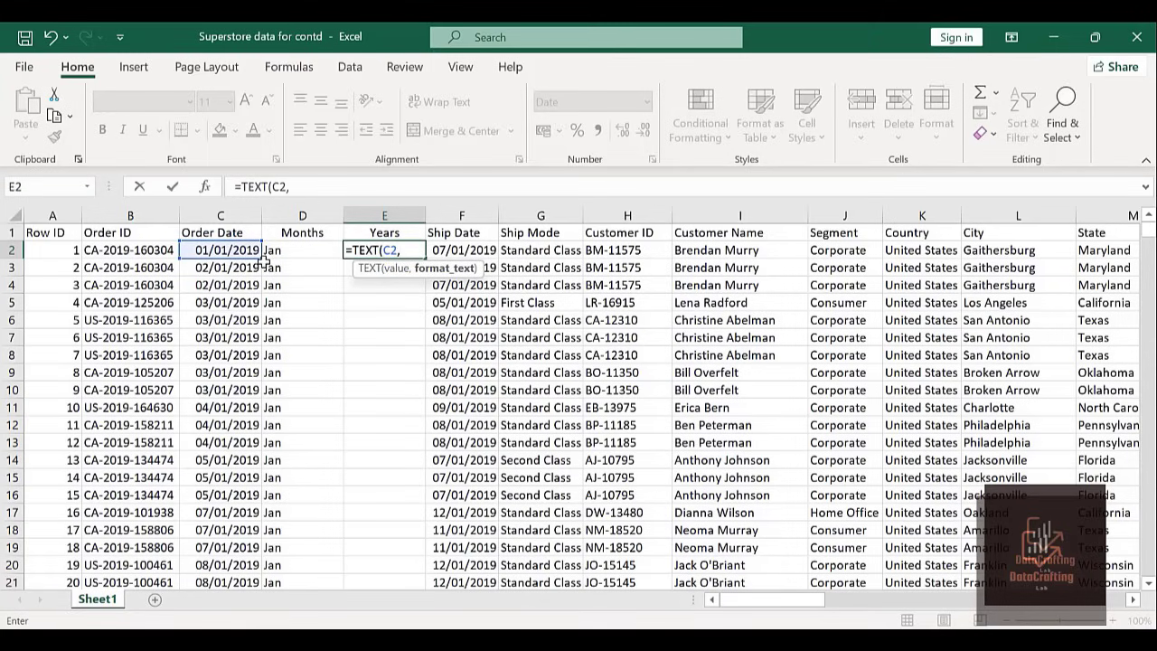
pyautogui.write('"YYYY')
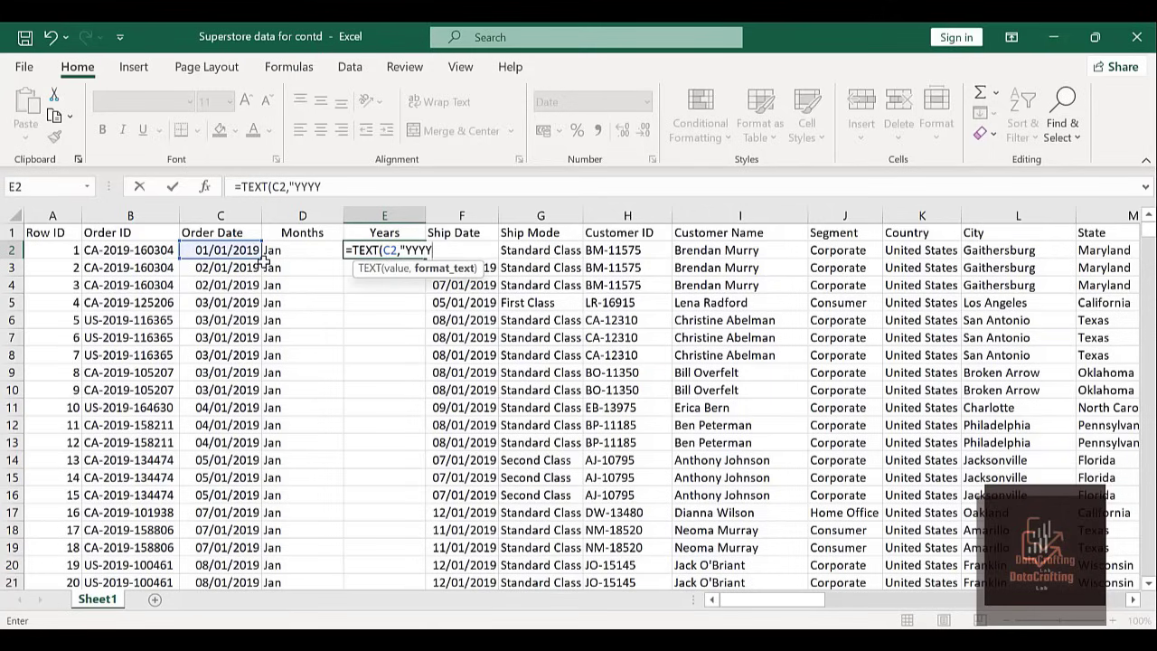
pyautogui.write('")')
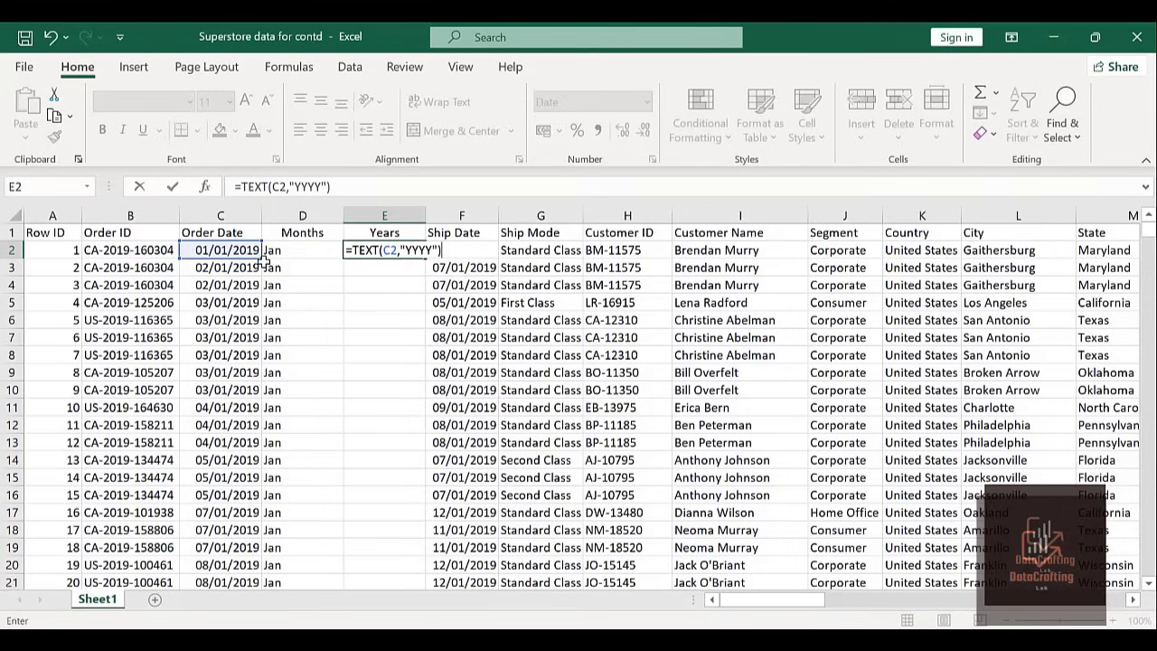
pyautogui.press('Return')
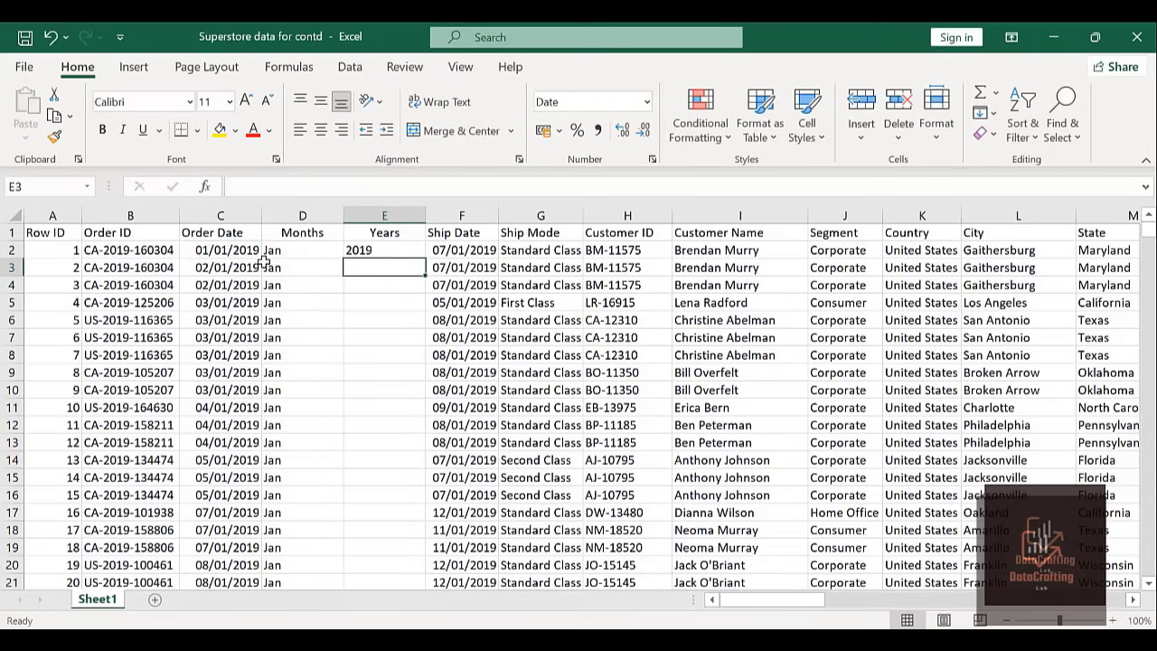
pyautogui.click(365, 246)
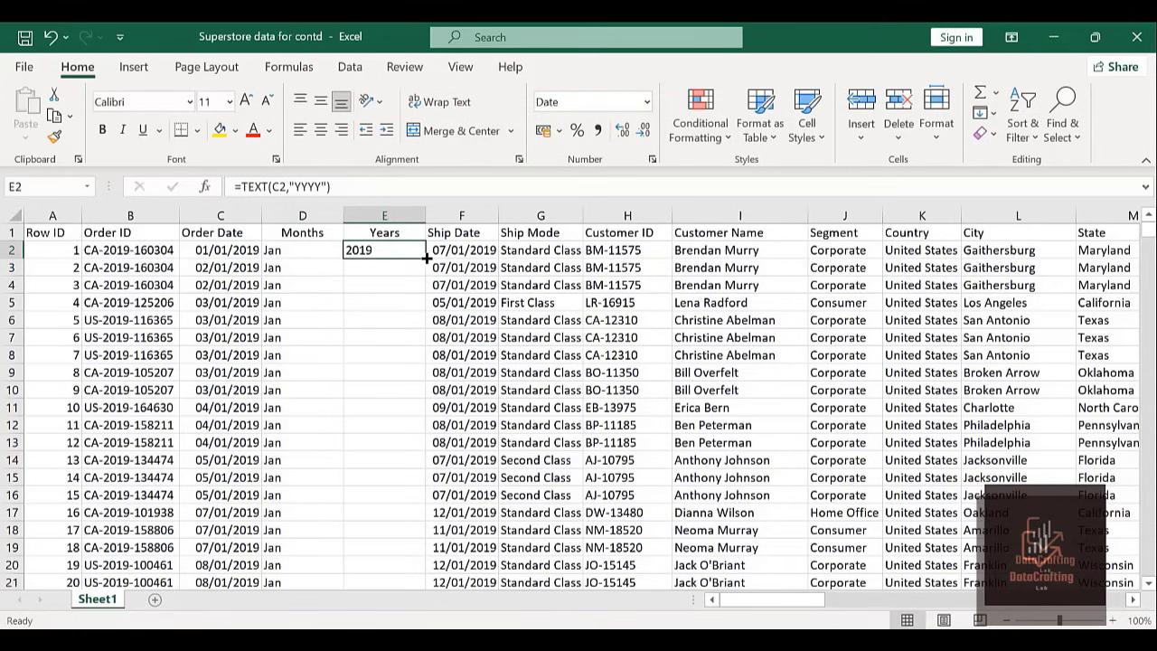
pyautogui.doubleClick(424, 258)
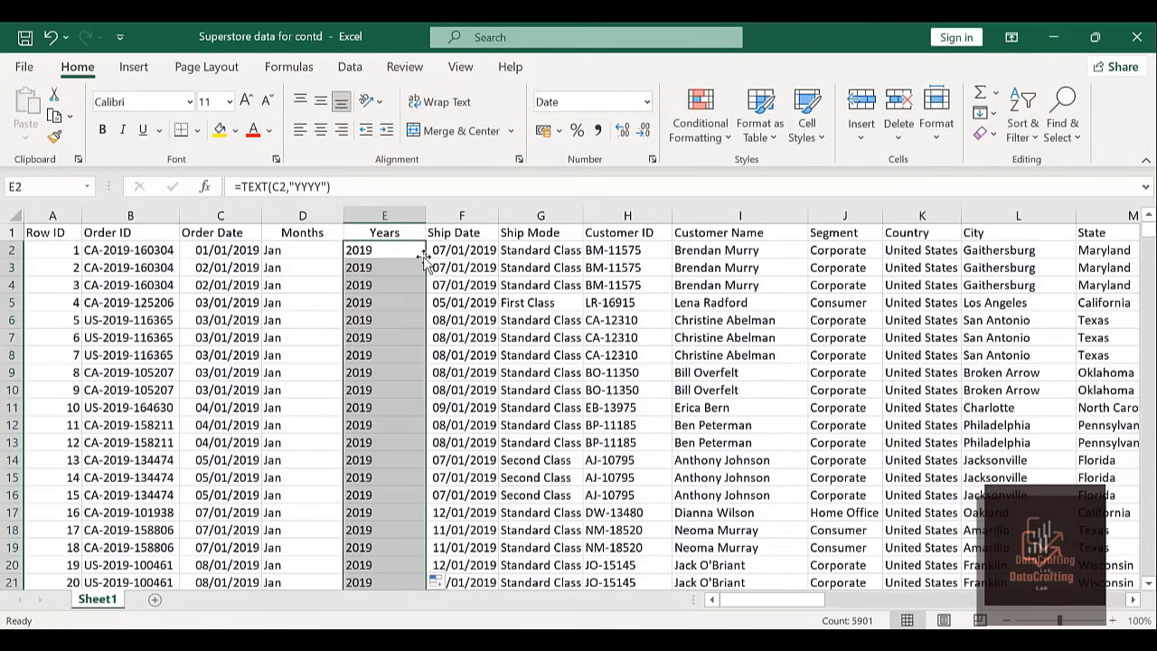
# Centre the entire Months and Years columns horizontally.
pyautogui.click(302, 207)
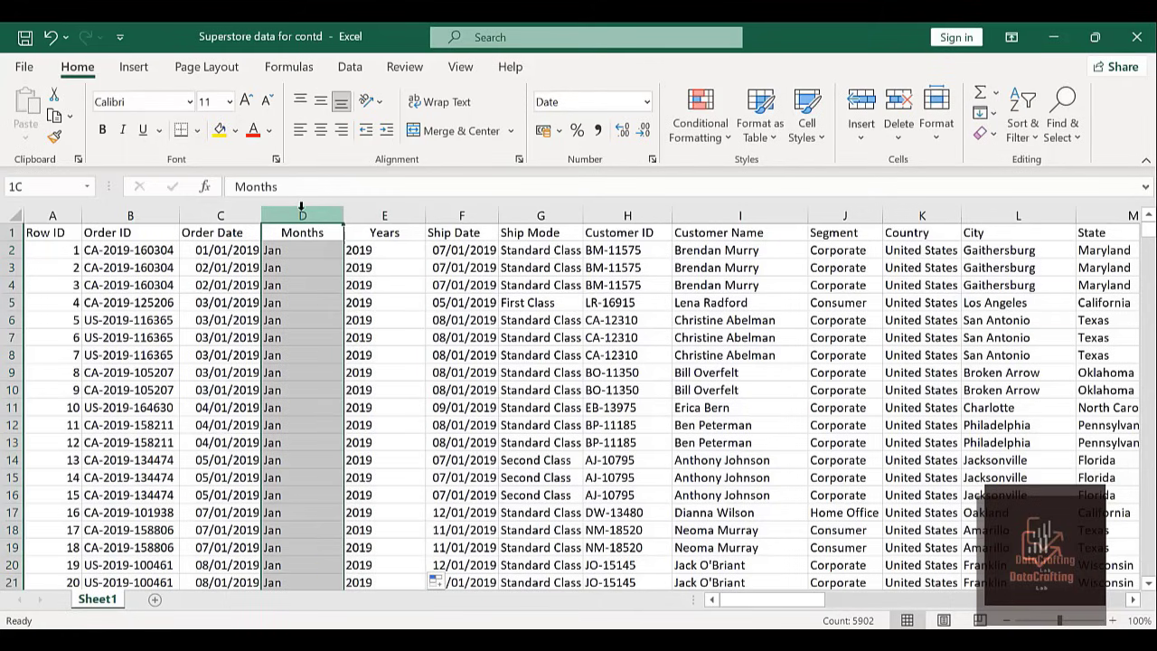
pyautogui.click(321, 132)
pyautogui.click(321, 132)
pyautogui.click(300, 132)
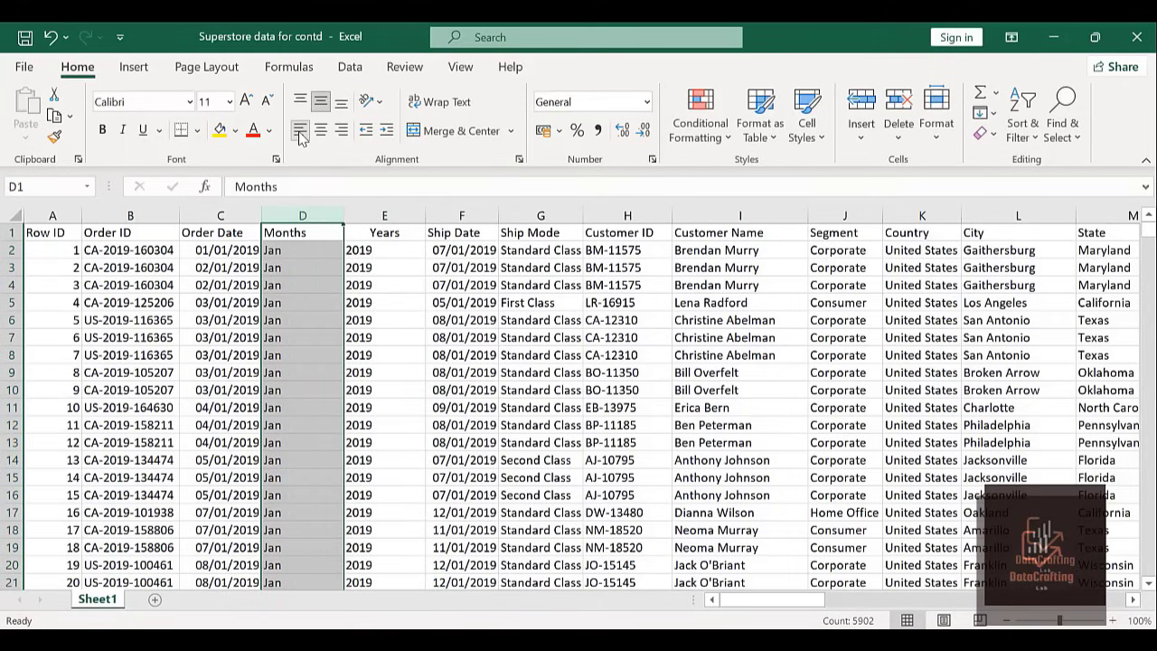
pyautogui.click(321, 130)
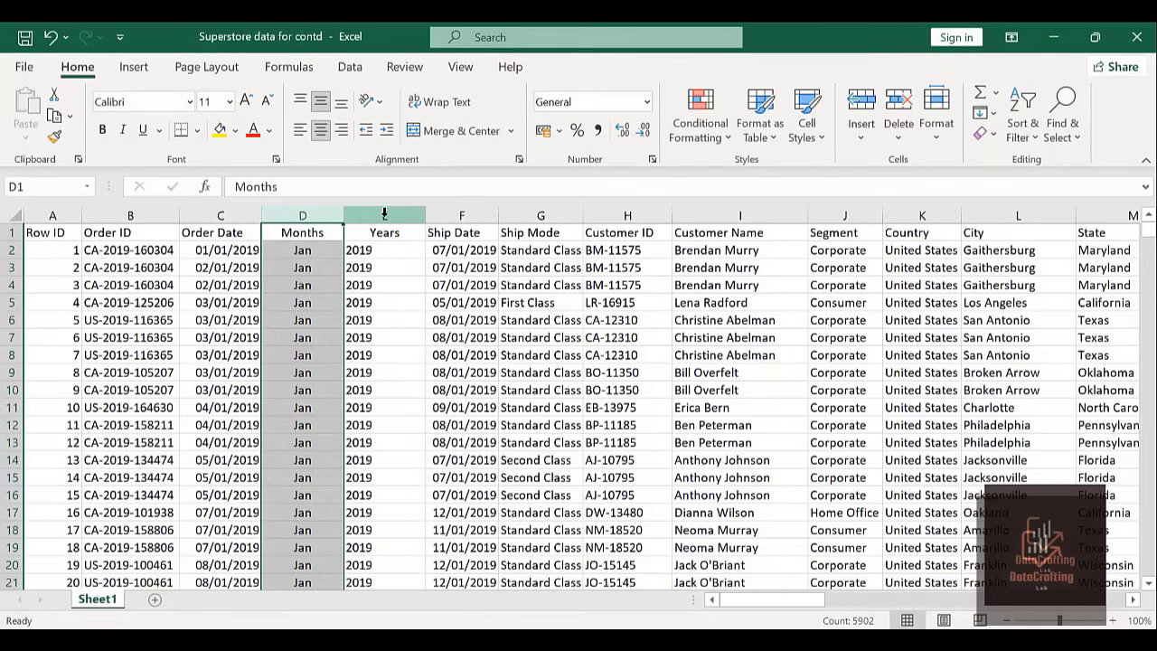
pyautogui.click(385, 214)
pyautogui.click(321, 132)
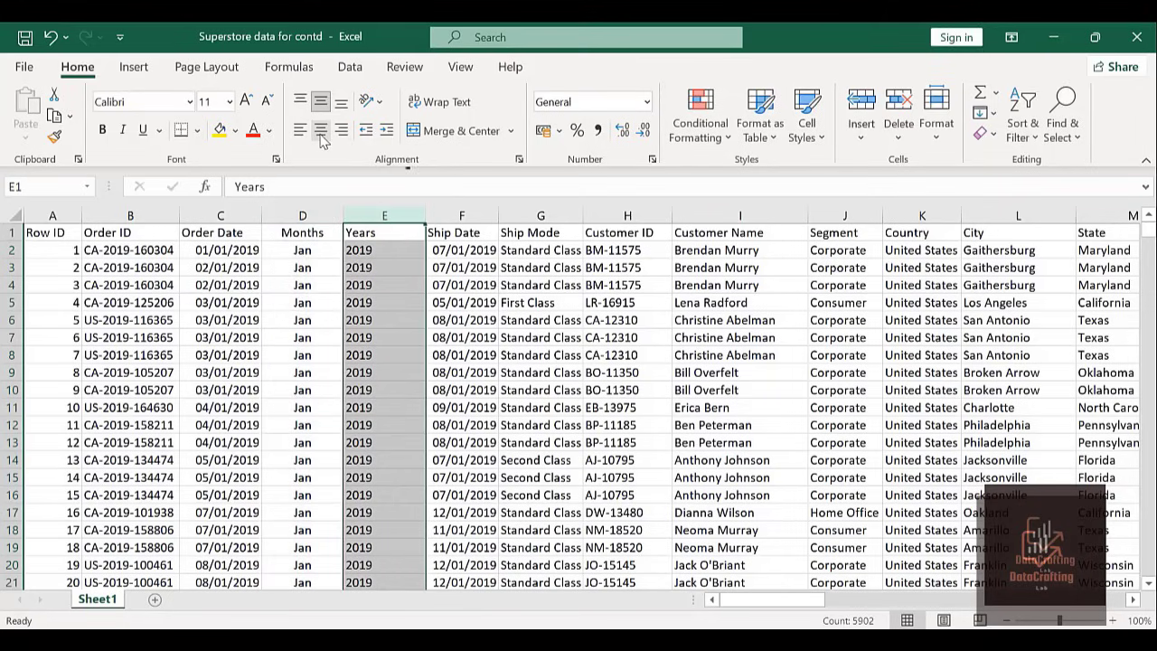
pyautogui.click(321, 131)
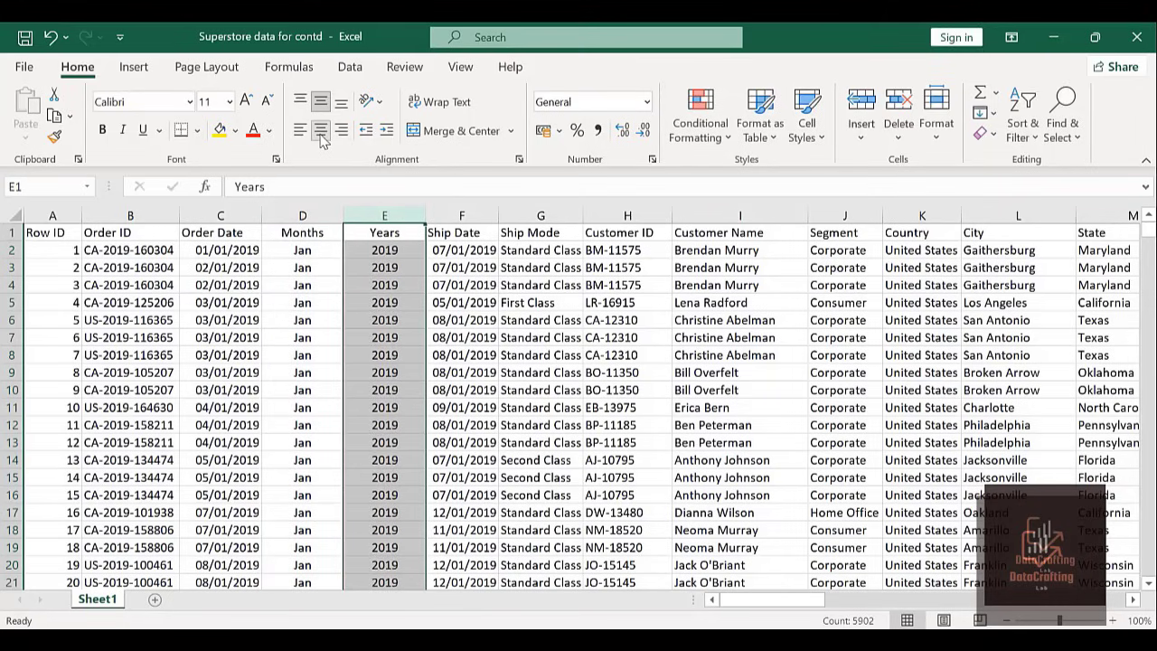
pyautogui.click(494, 360)
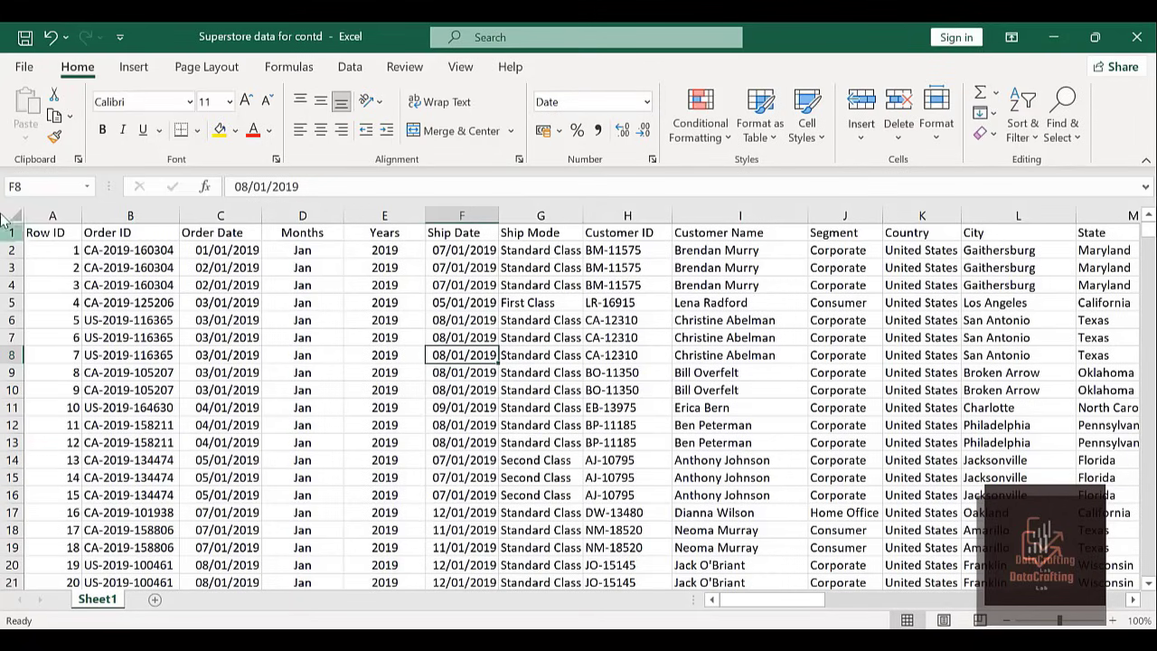
# Turn on filters for the whole header row, from Row ID in A1 to Payment Mode in W1.
pyautogui.click(48, 233)
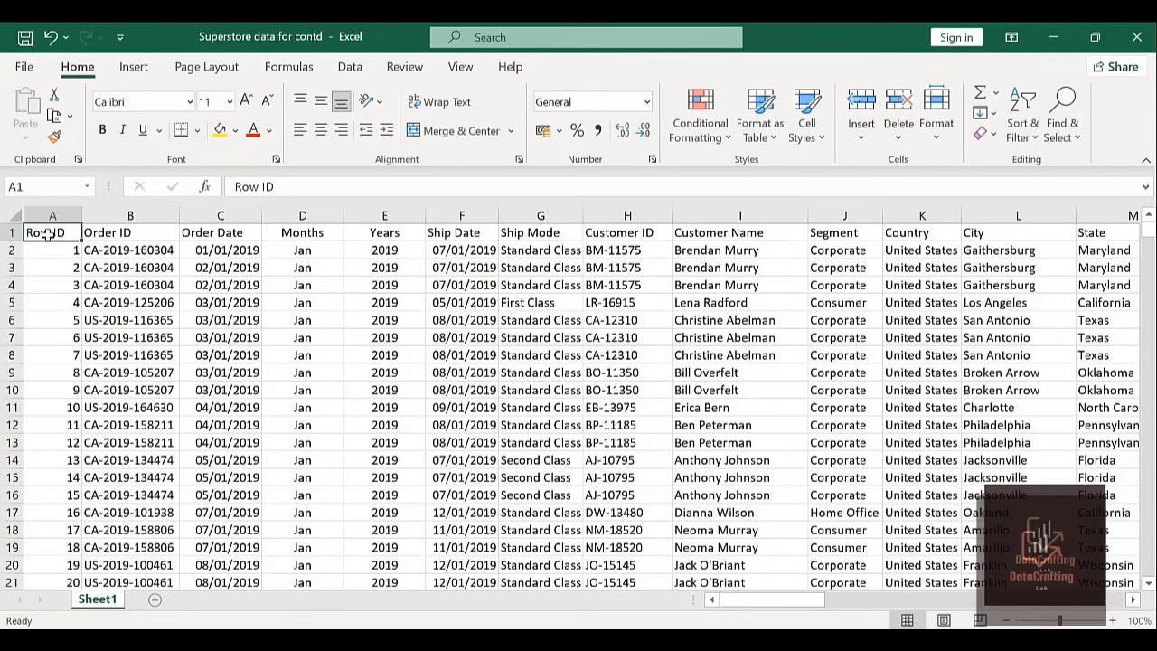
pyautogui.hotkey('ctrl', 'shift', 'Right')
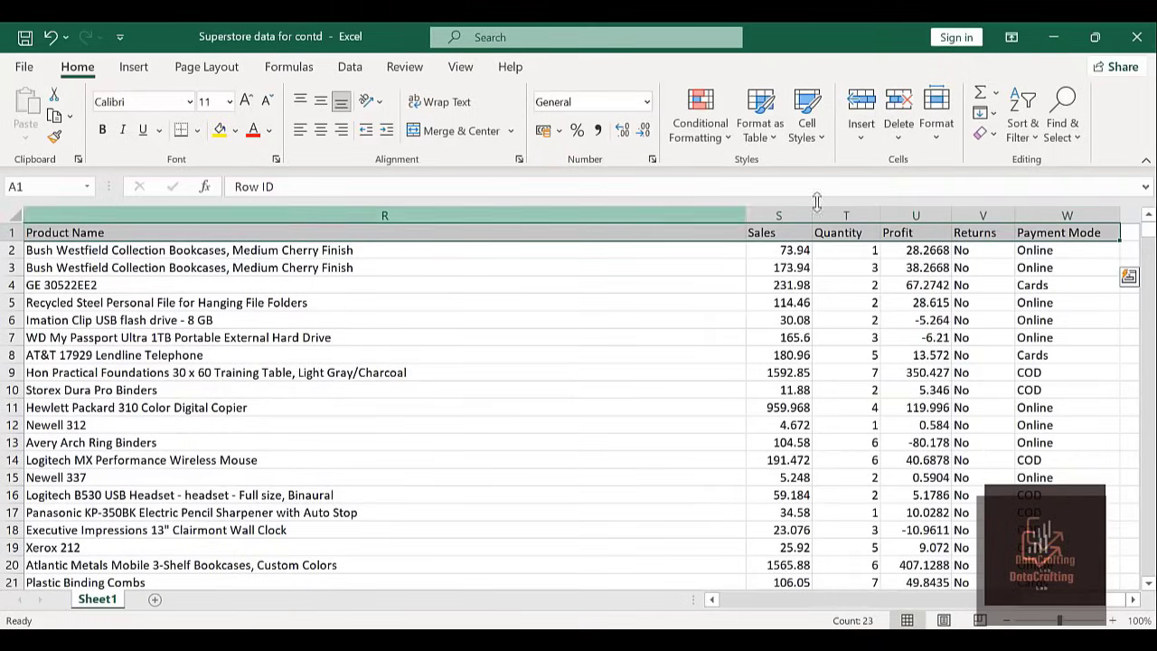
pyautogui.click(1022, 143)
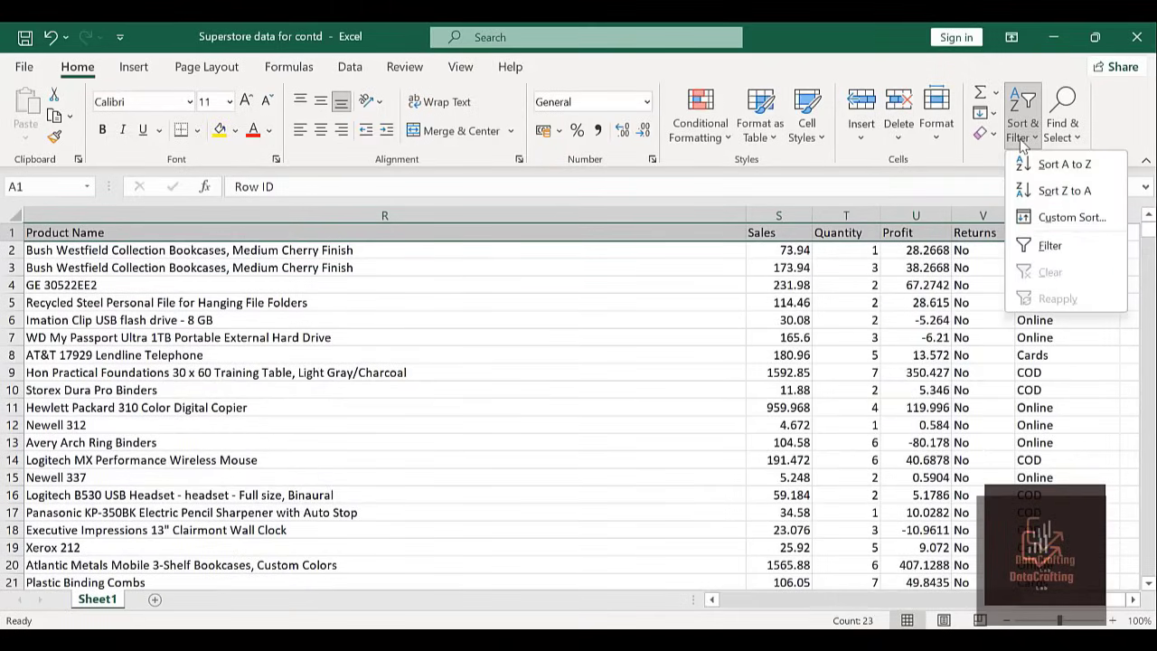
pyautogui.click(1046, 247)
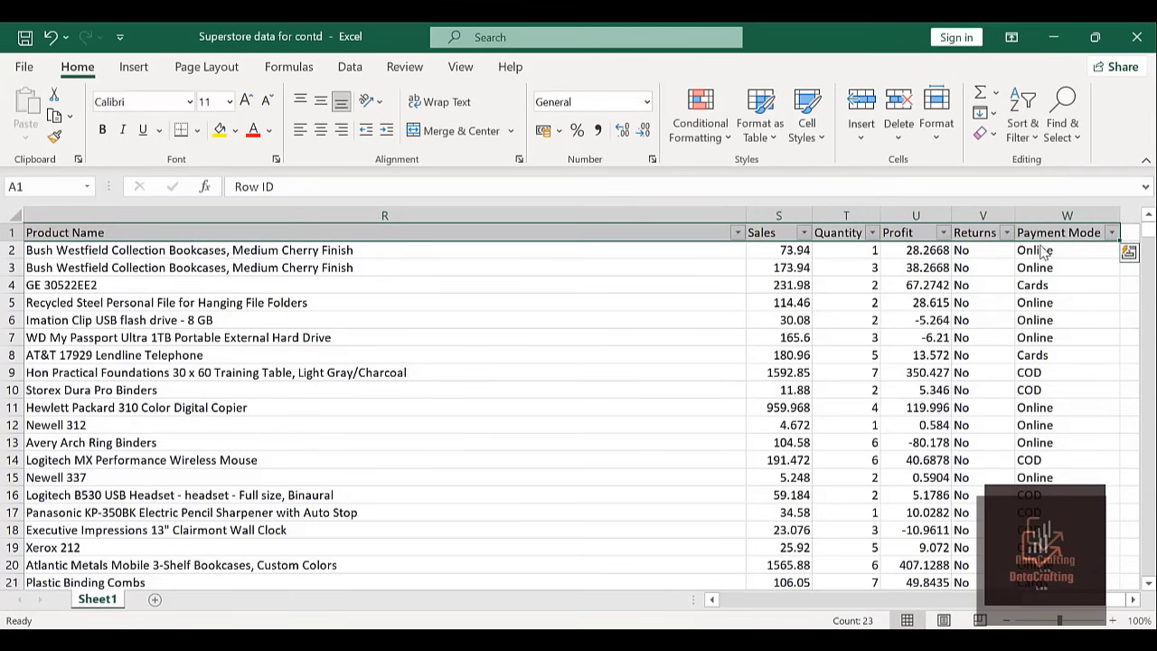
pyautogui.click(201, 349)
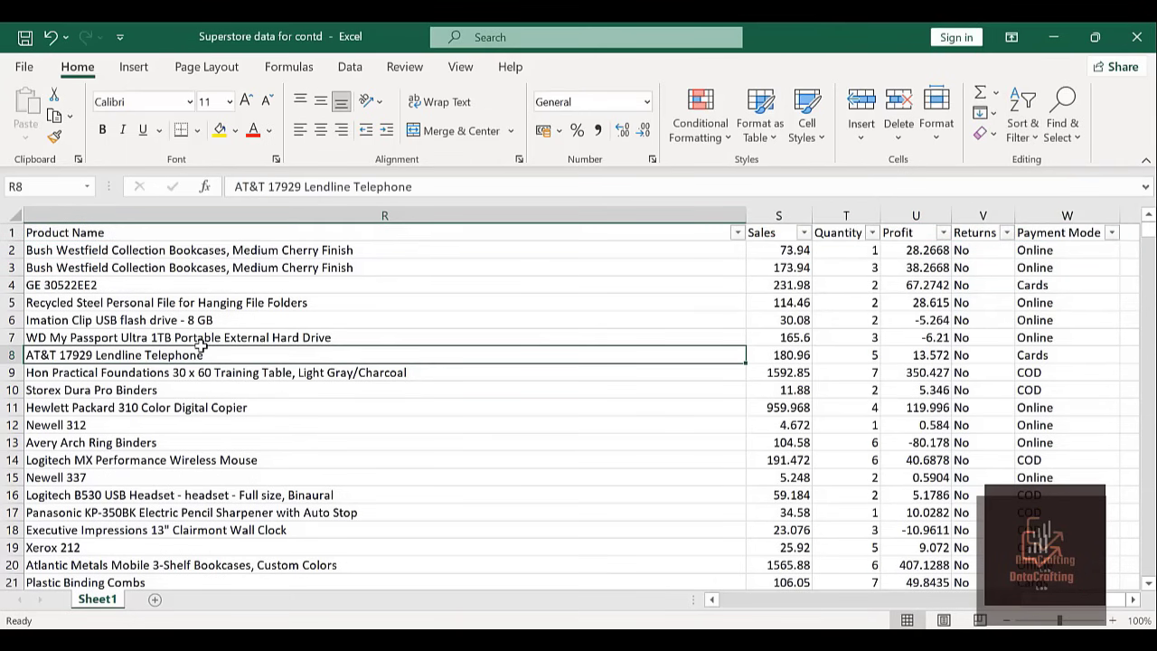
pyautogui.hotkey('shift', 'space')
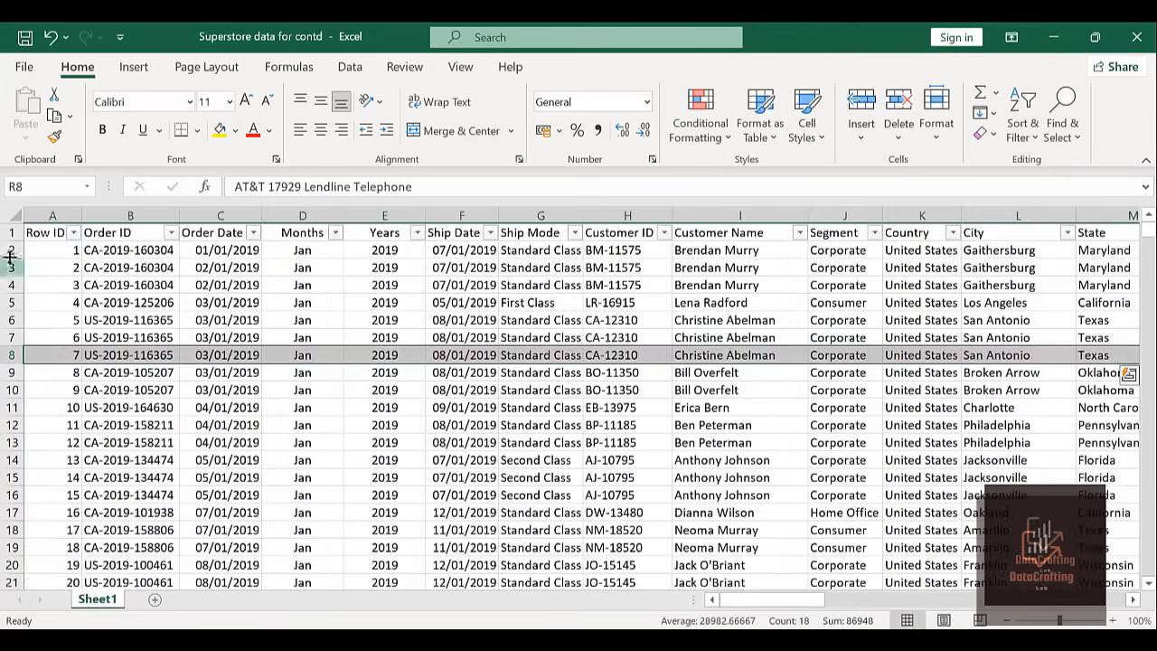
# Check the Row ID and Order ID filter lists through to their last entries, keeping all values selected.
pyautogui.click(74, 235)
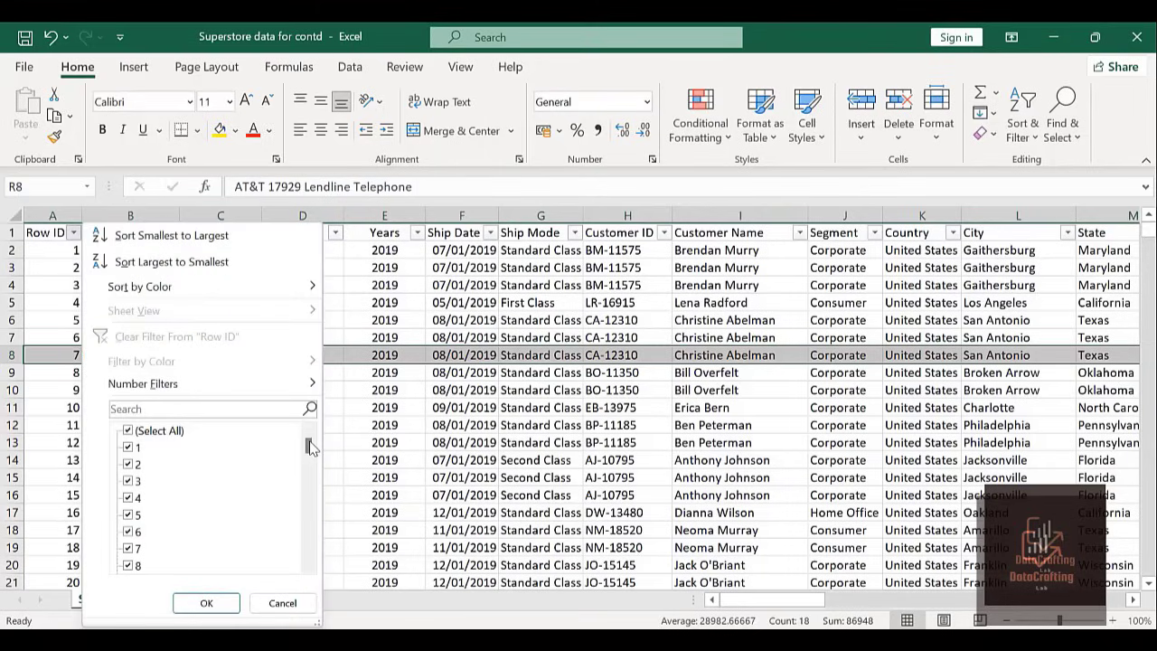
pyautogui.moveTo(309, 445); pyautogui.dragTo(312, 604)
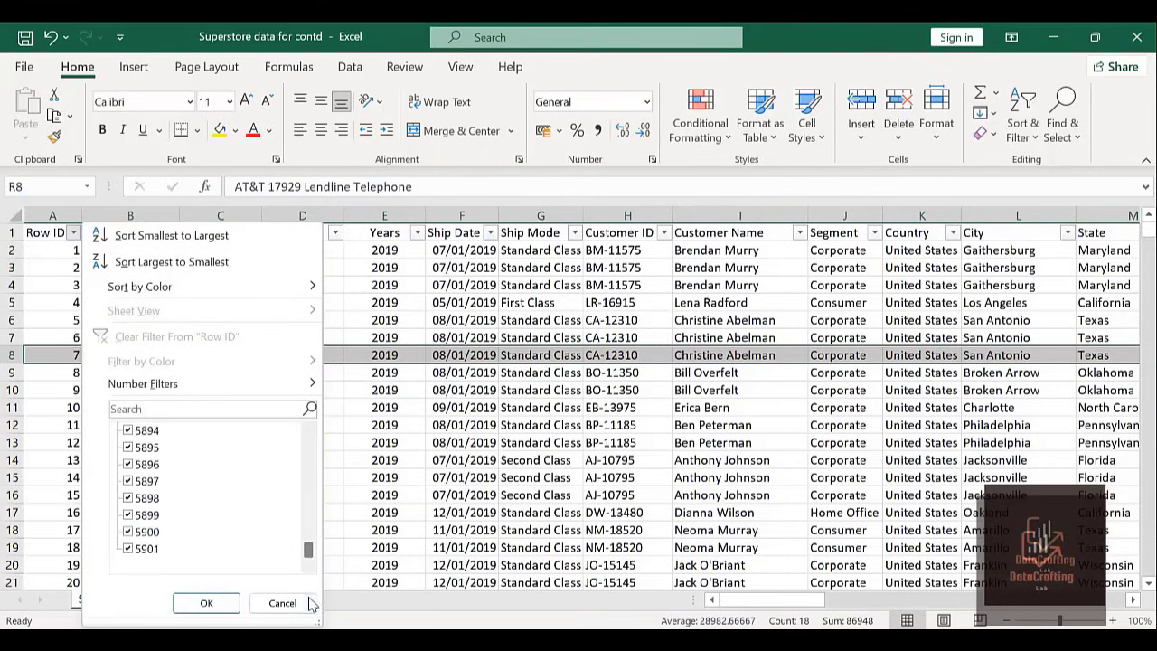
pyautogui.click(206, 603)
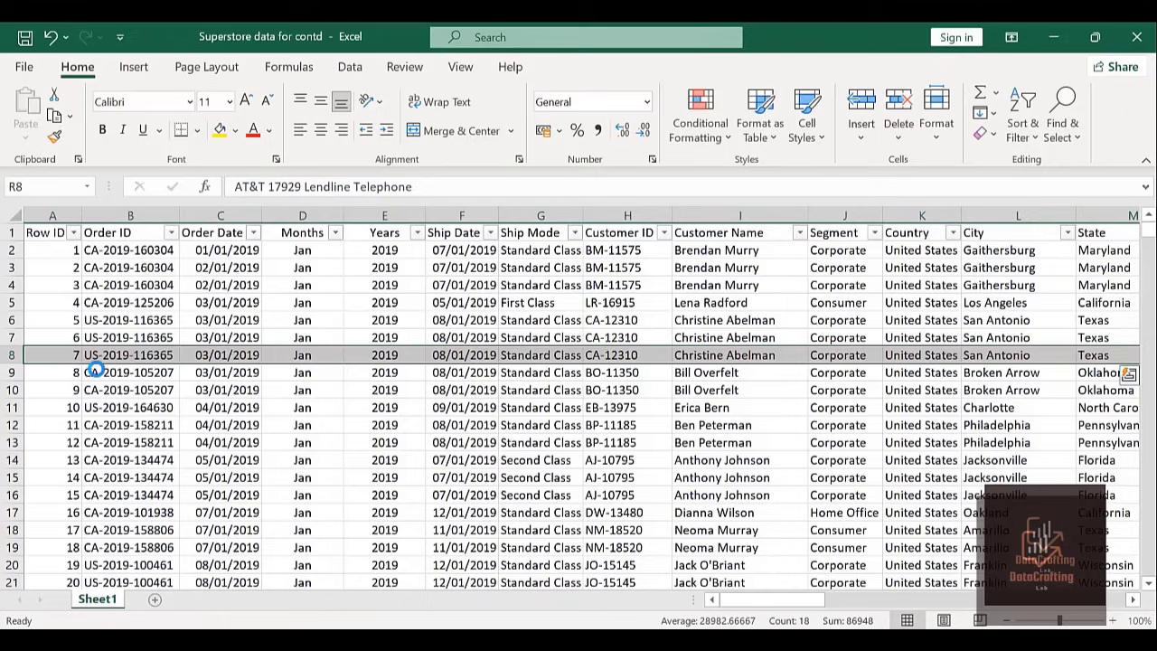
pyautogui.click(171, 233)
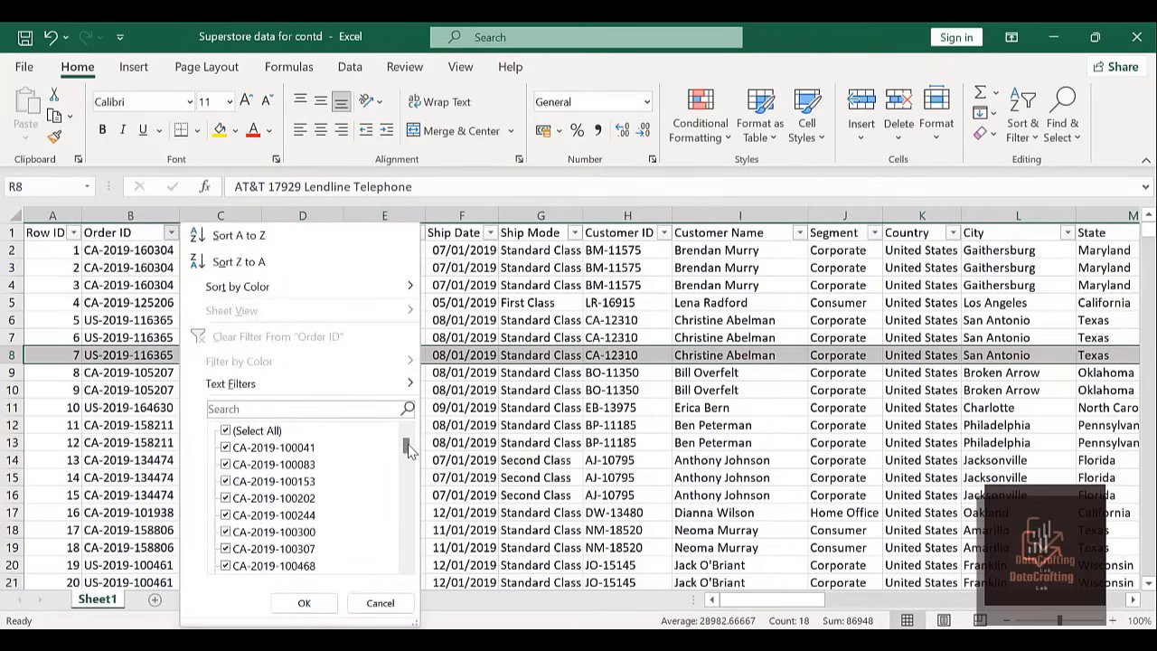
pyautogui.moveTo(407, 445); pyautogui.dragTo(404, 574)
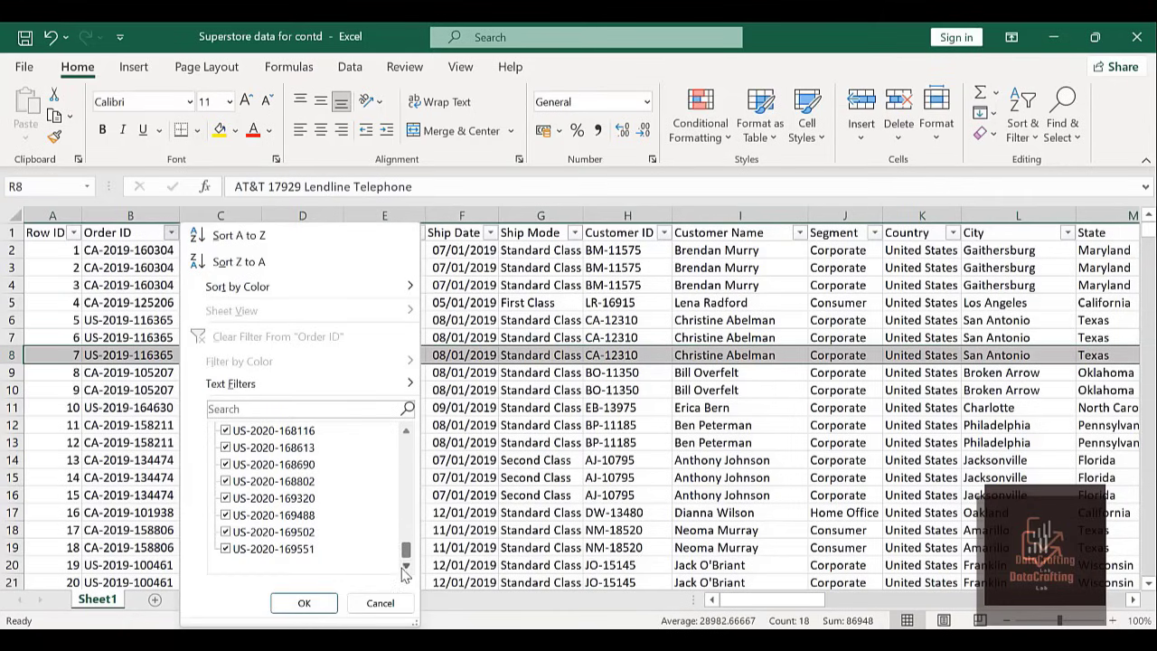
pyautogui.click(319, 604)
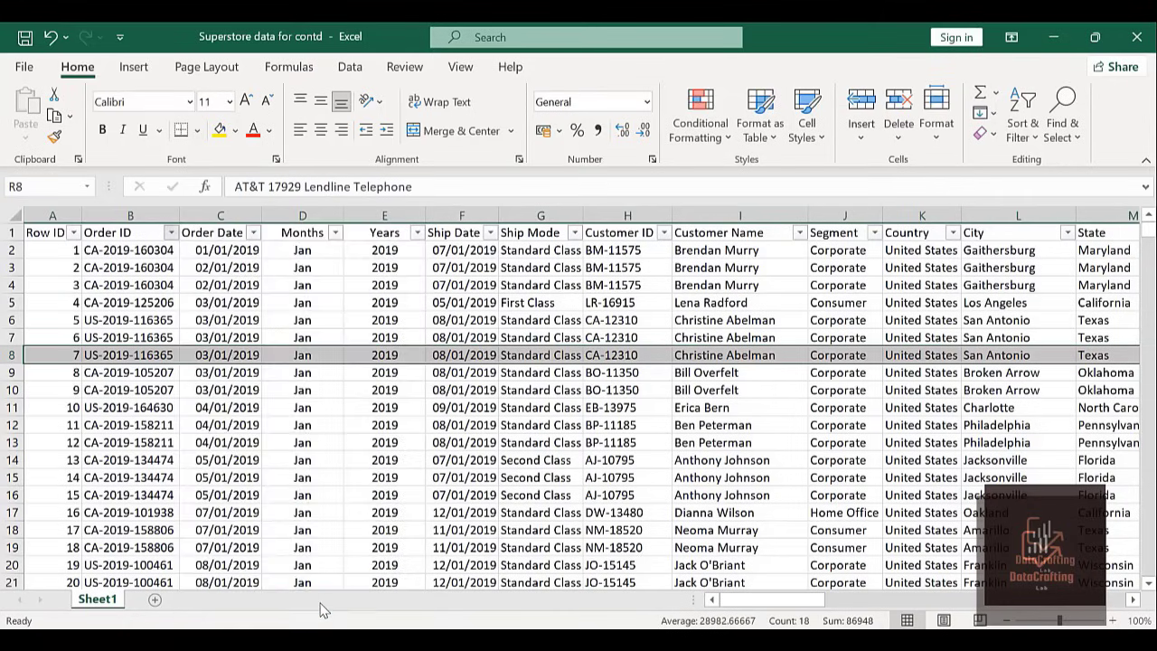
# Check the values in the Months, Years and Ship Date filter lists, keeping everything selected.
pyautogui.click(335, 233)
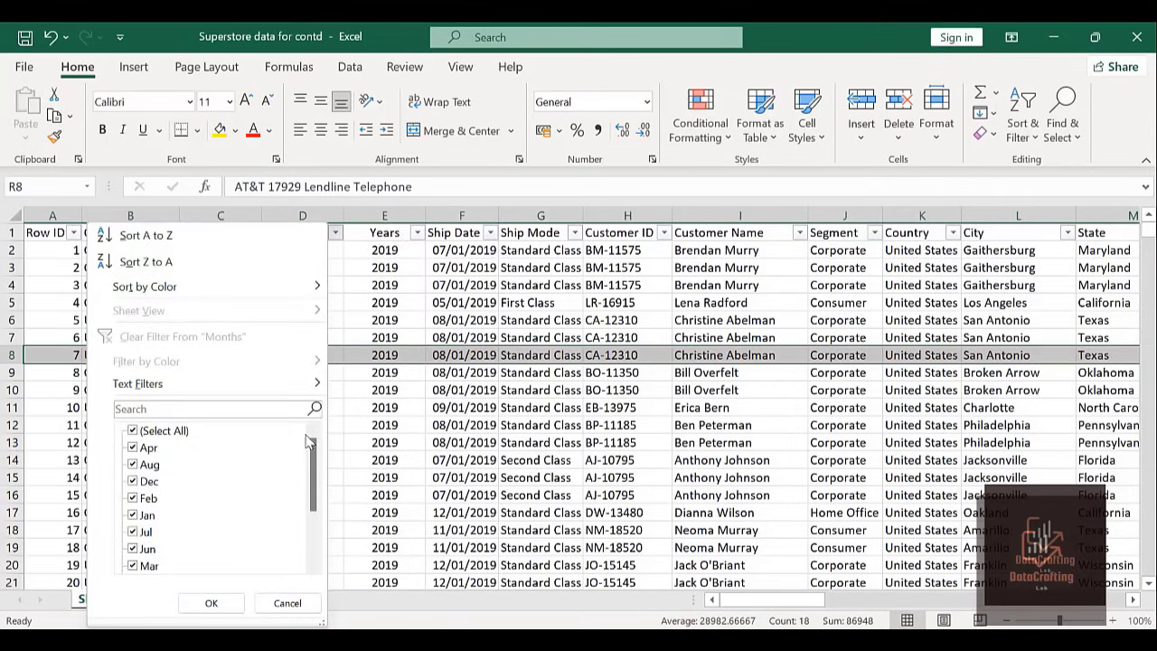
pyautogui.click(312, 534)
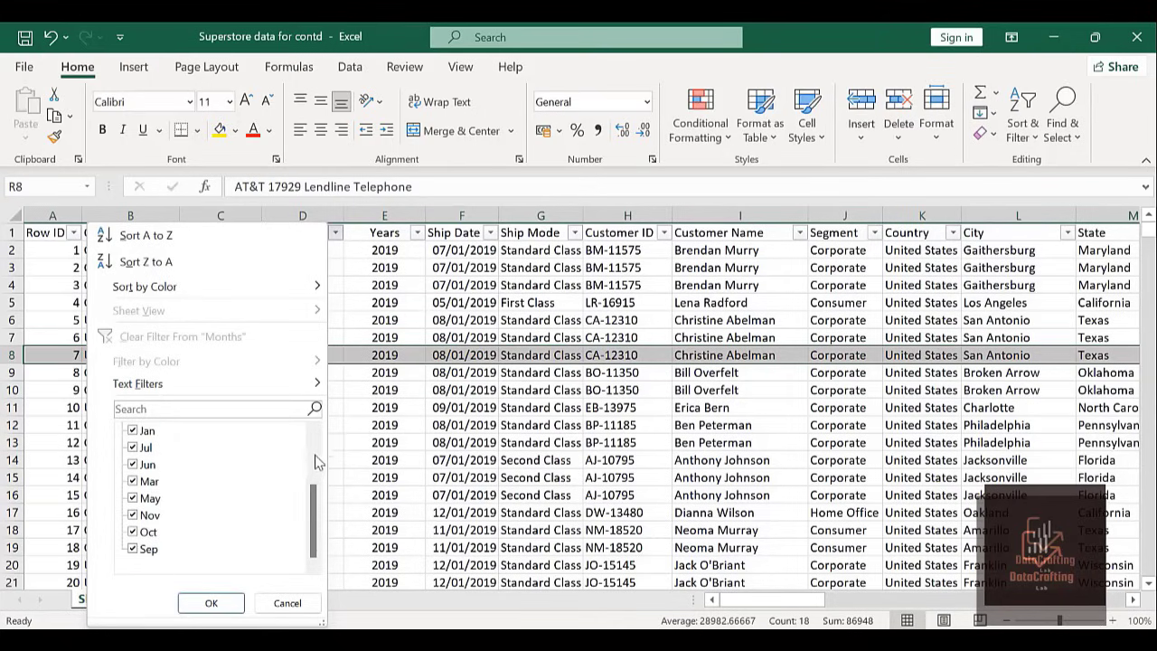
pyautogui.moveTo(313, 507); pyautogui.dragTo(314, 443)
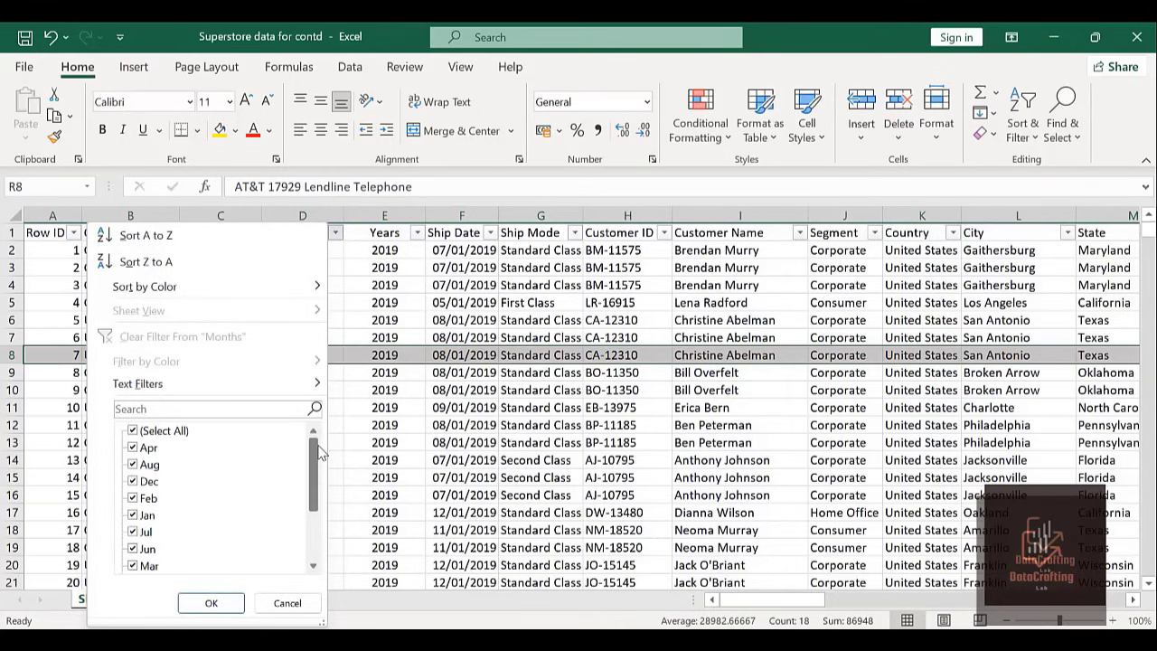
pyautogui.click(210, 604)
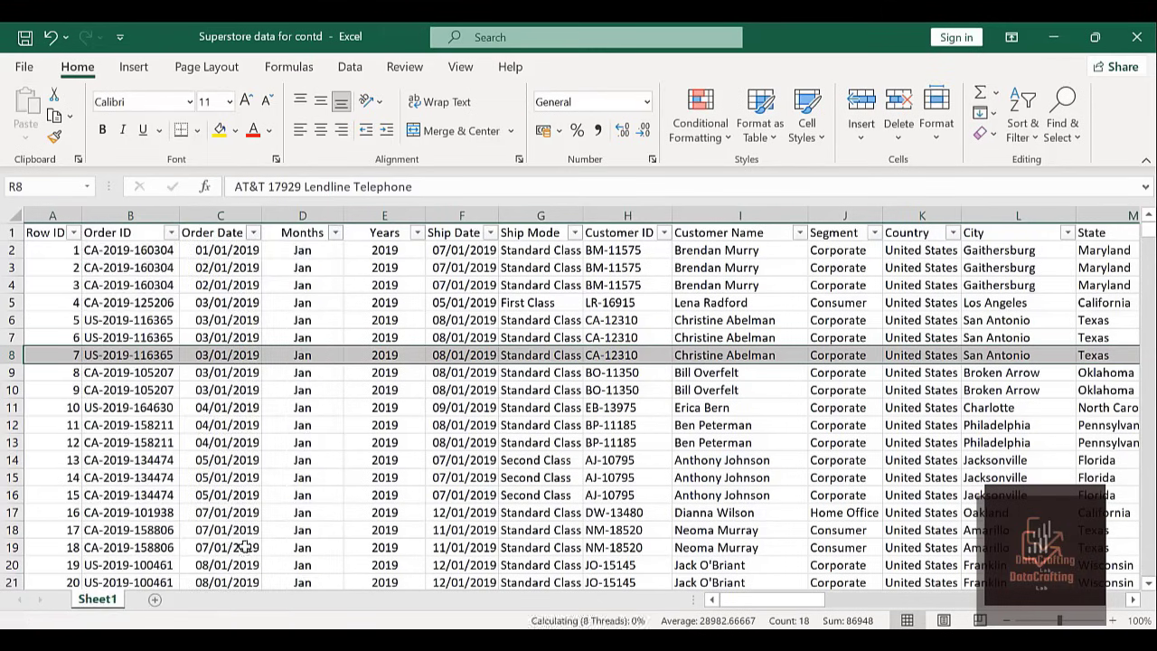
pyautogui.click(417, 234)
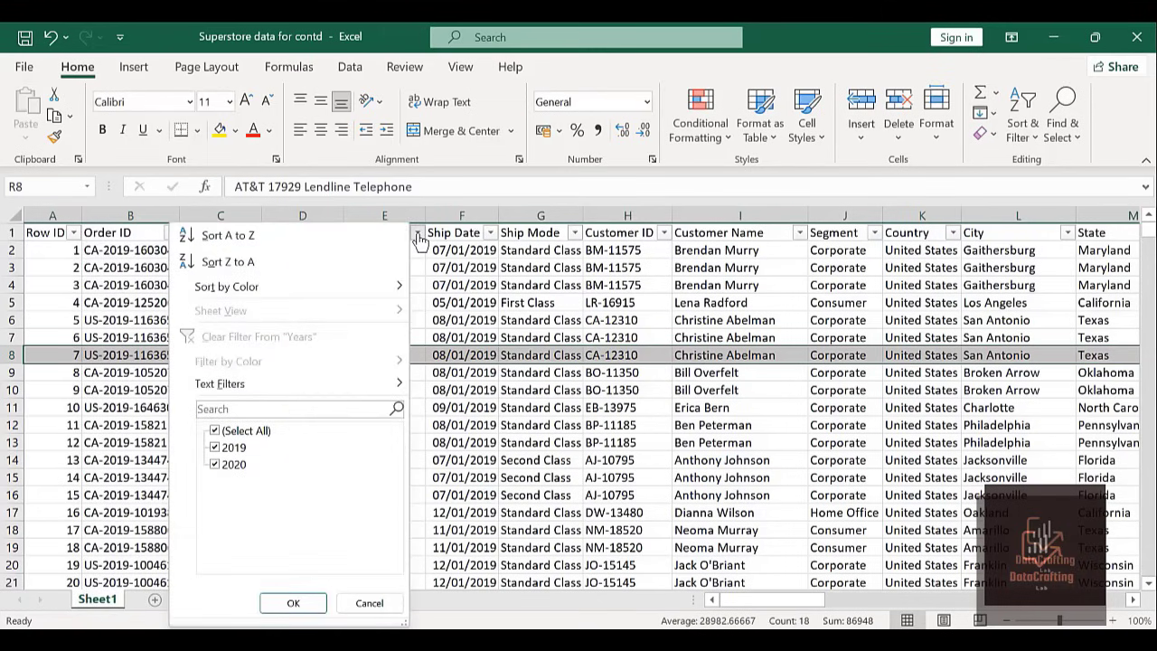
pyautogui.click(293, 603)
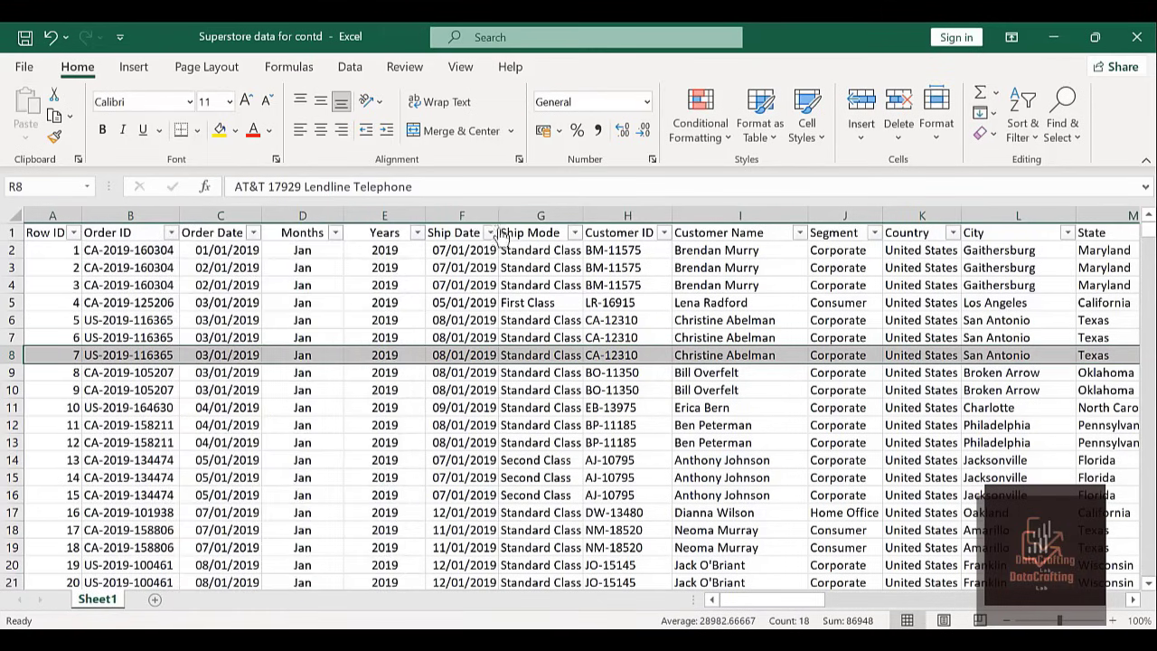
pyautogui.click(489, 233)
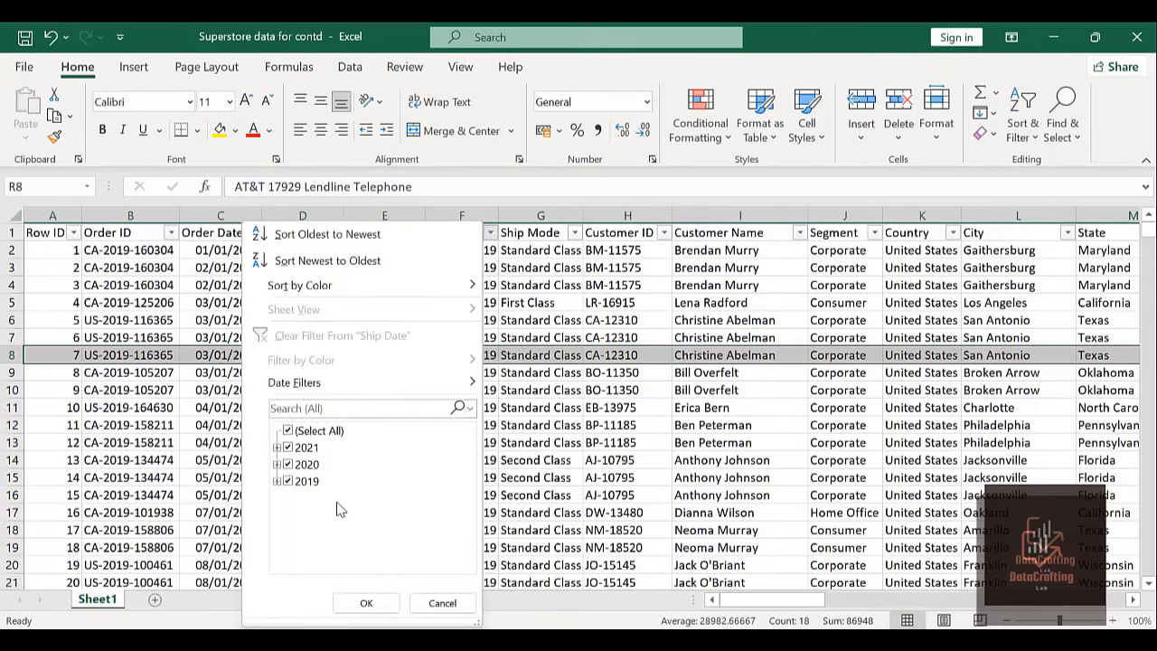
pyautogui.click(365, 604)
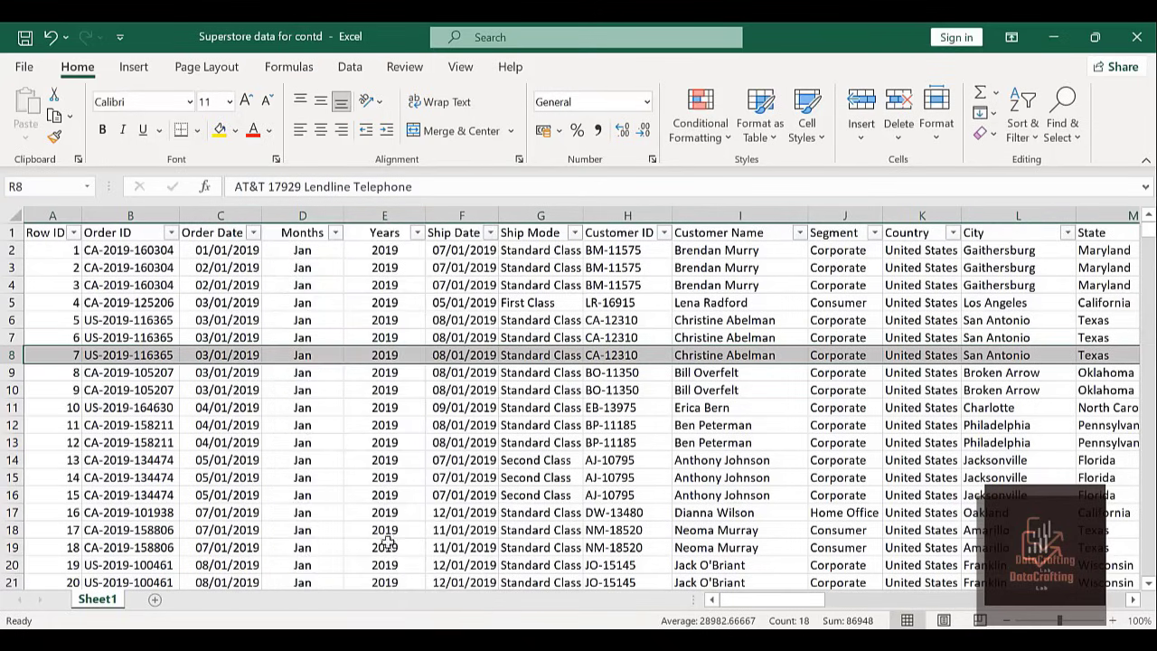
# Check the values in the Ship Mode and Customer ID filter lists, keeping everything selected.
pyautogui.click(574, 234)
pyautogui.click(575, 235)
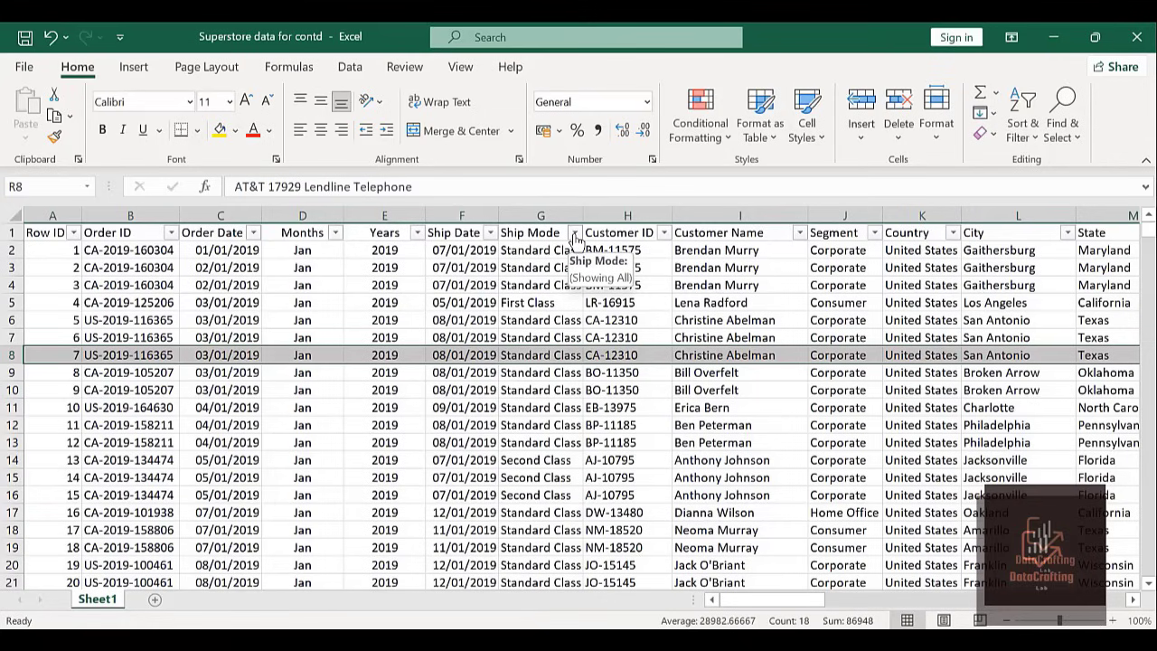
pyautogui.click(575, 233)
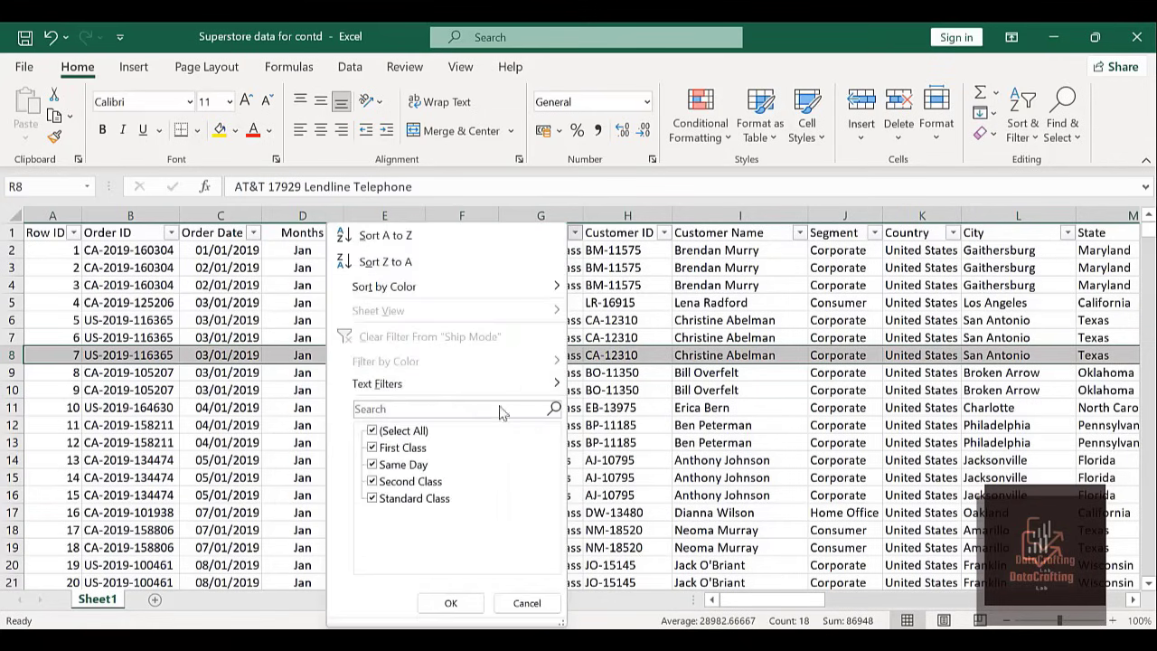
pyautogui.click(444, 604)
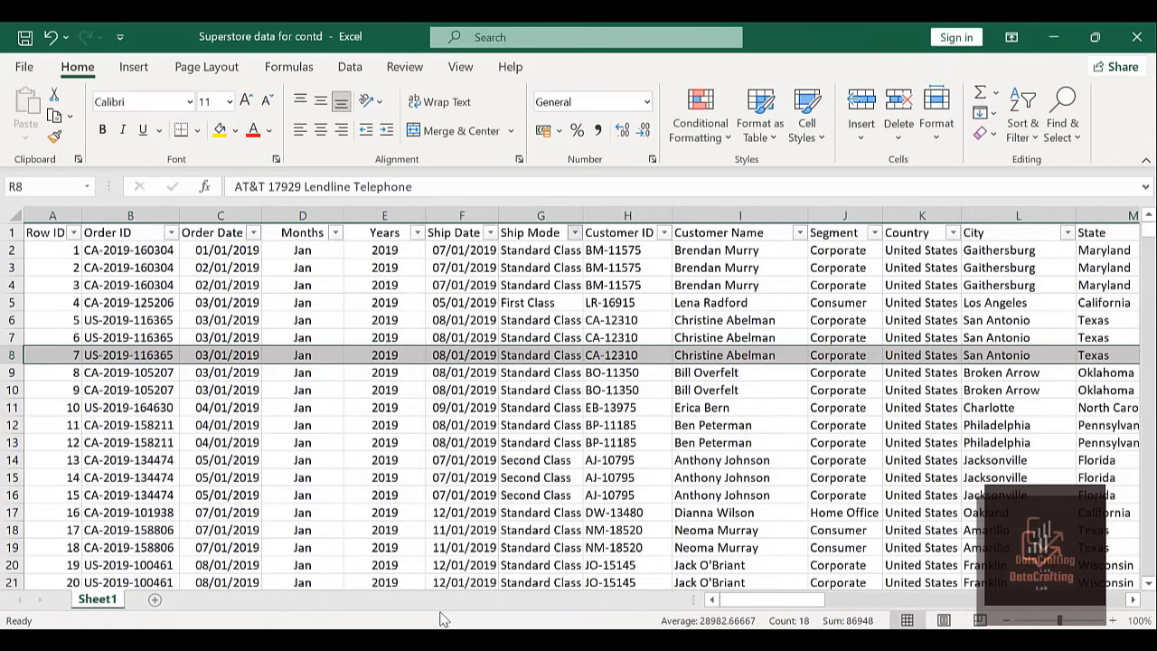
pyautogui.click(667, 421)
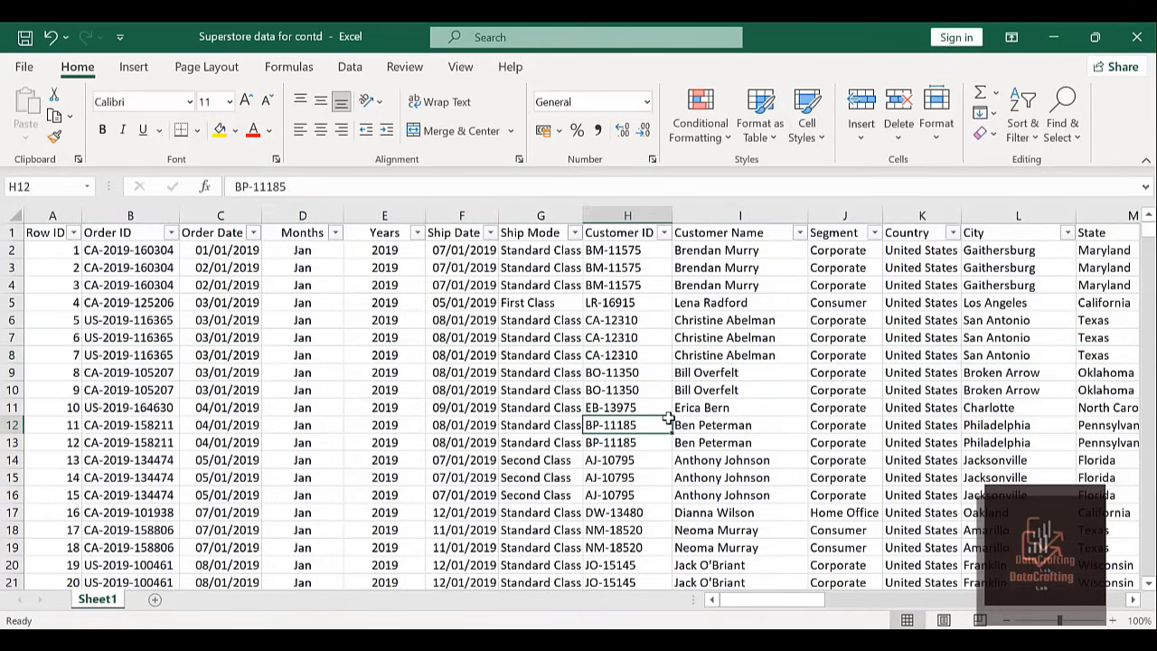
pyautogui.click(665, 234)
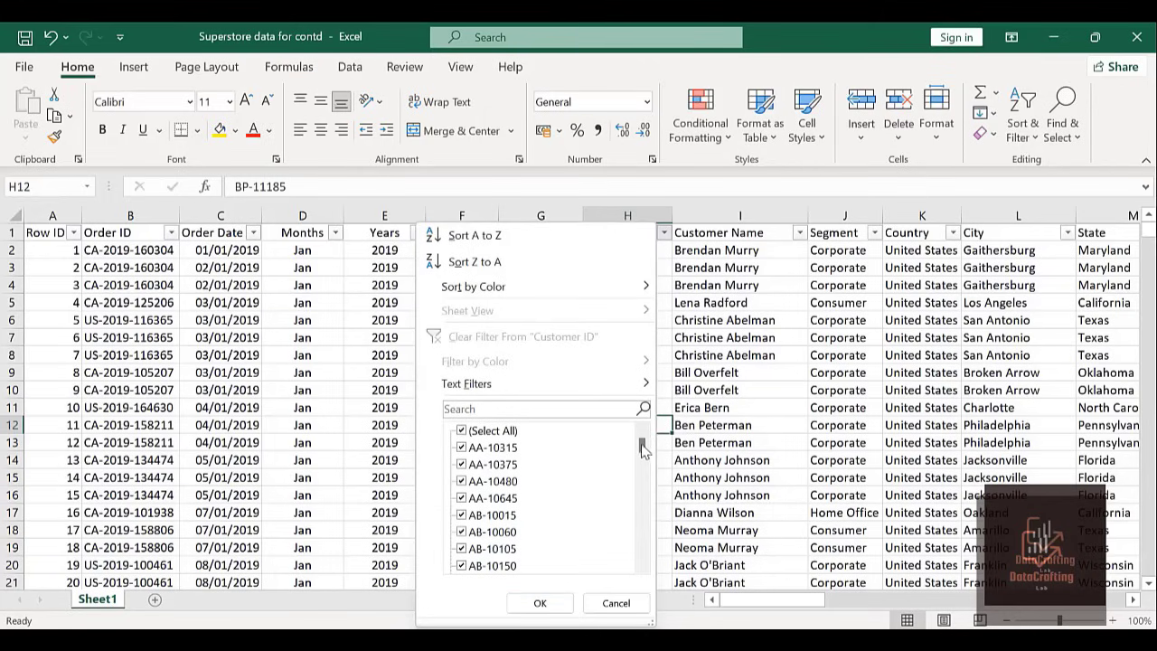
pyautogui.moveTo(642, 447)
pyautogui.mouseDown()
pyautogui.moveTo(643, 575)
pyautogui.moveTo(645, 439)
pyautogui.mouseUp()
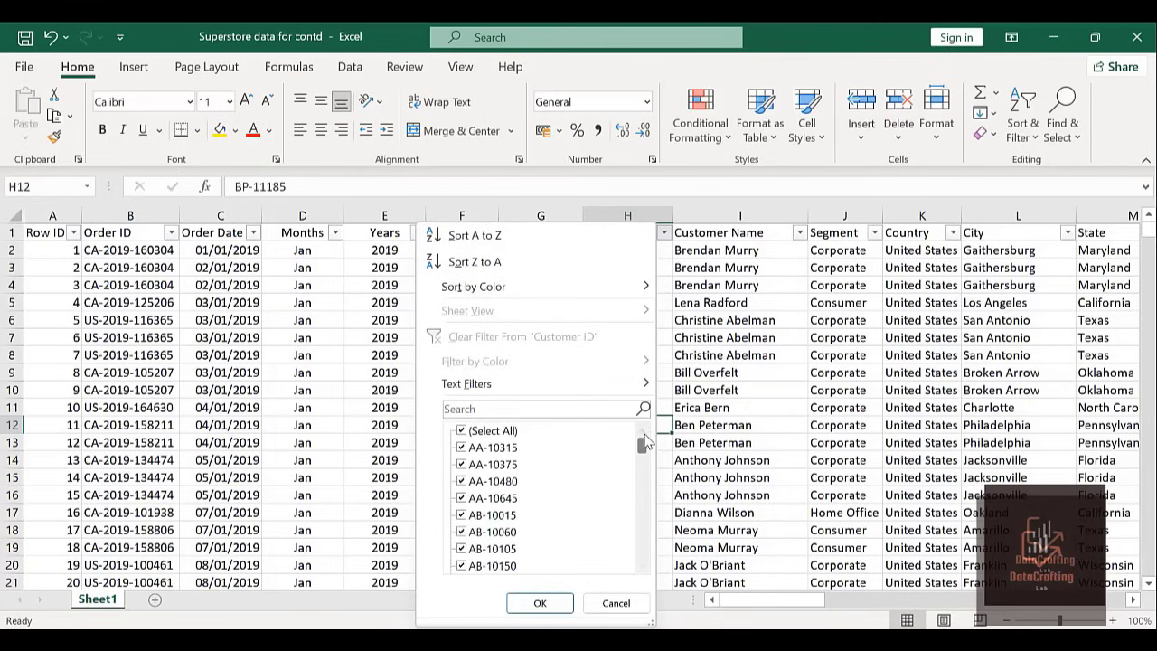
pyautogui.click(550, 602)
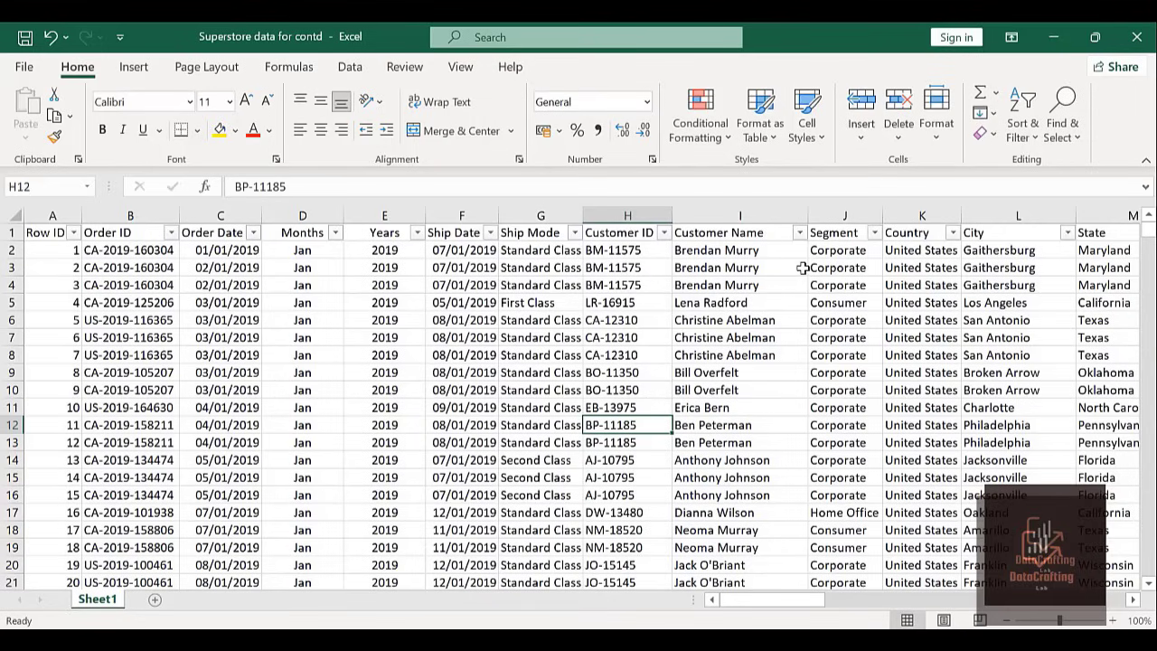
# Check the values in the Customer Name and Segment filter lists, keeping everything selected.
pyautogui.click(800, 233)
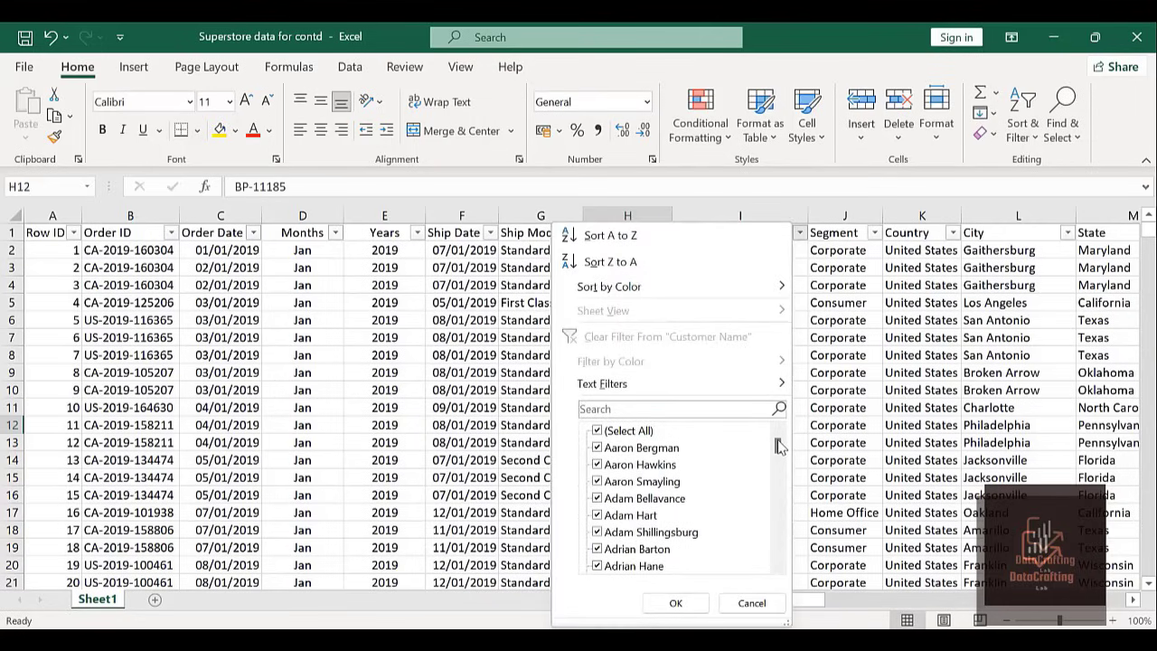
pyautogui.moveTo(778, 445)
pyautogui.mouseDown()
pyautogui.moveTo(775, 556)
pyautogui.moveTo(778, 440)
pyautogui.mouseUp()
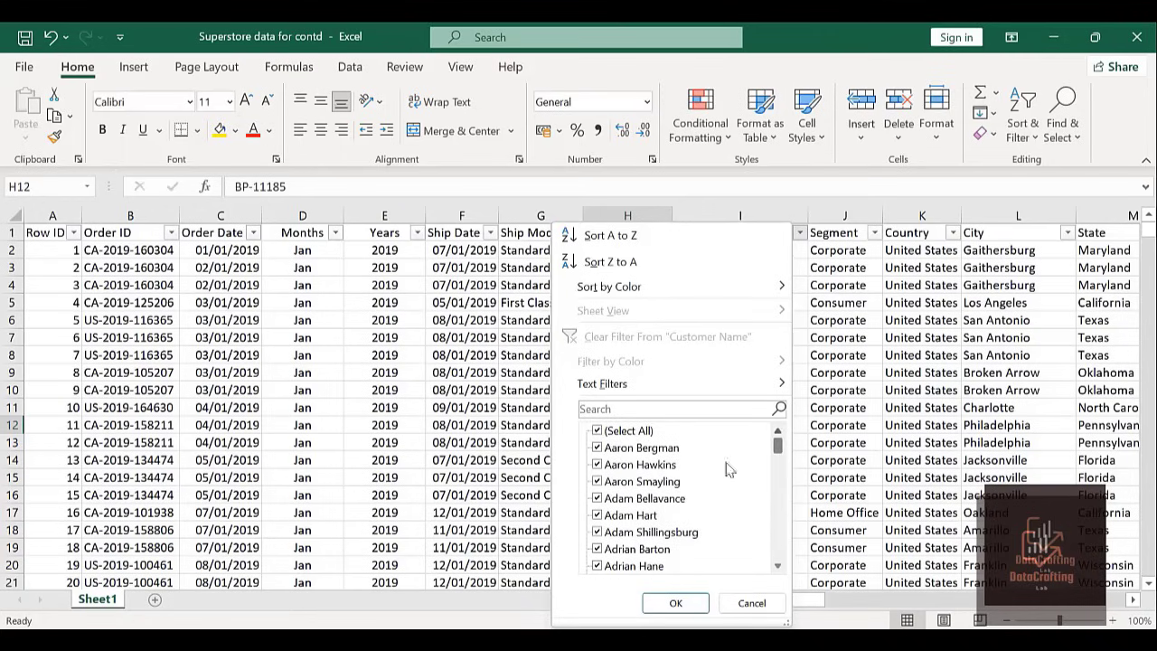
pyautogui.click(677, 602)
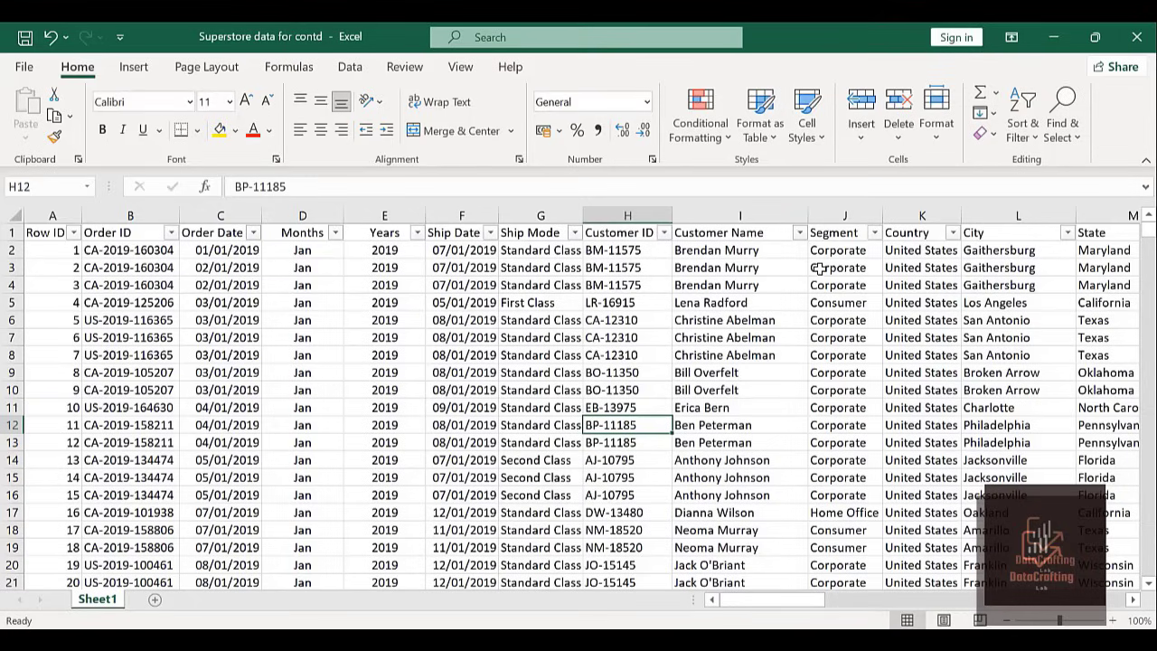
pyautogui.click(874, 233)
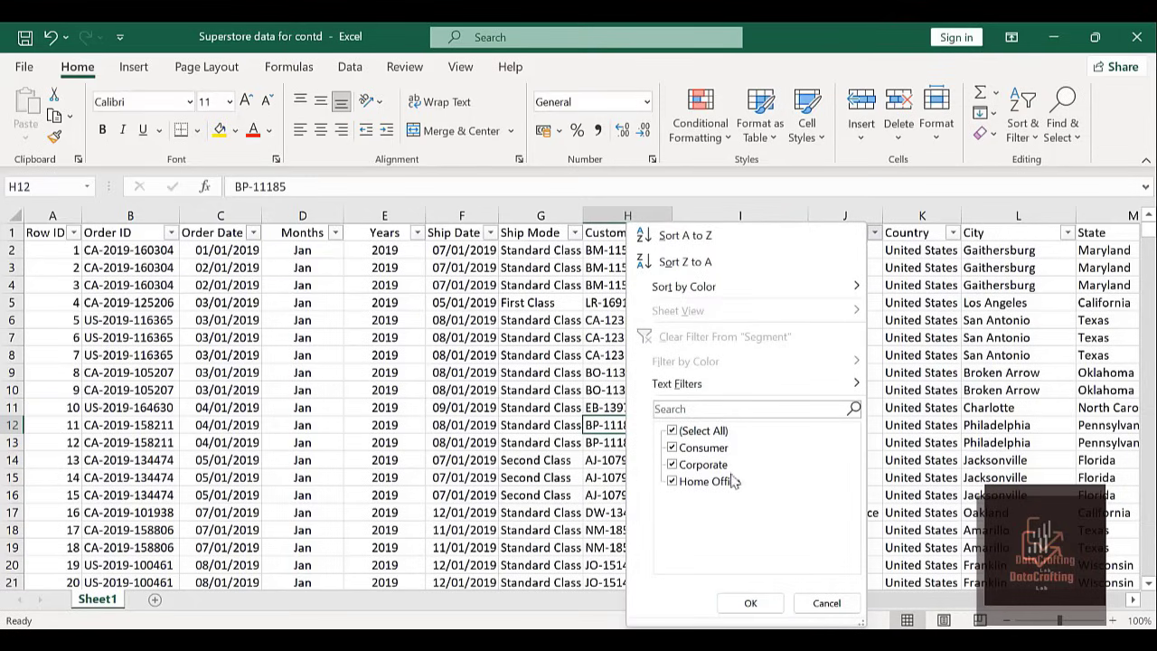
pyautogui.click(748, 603)
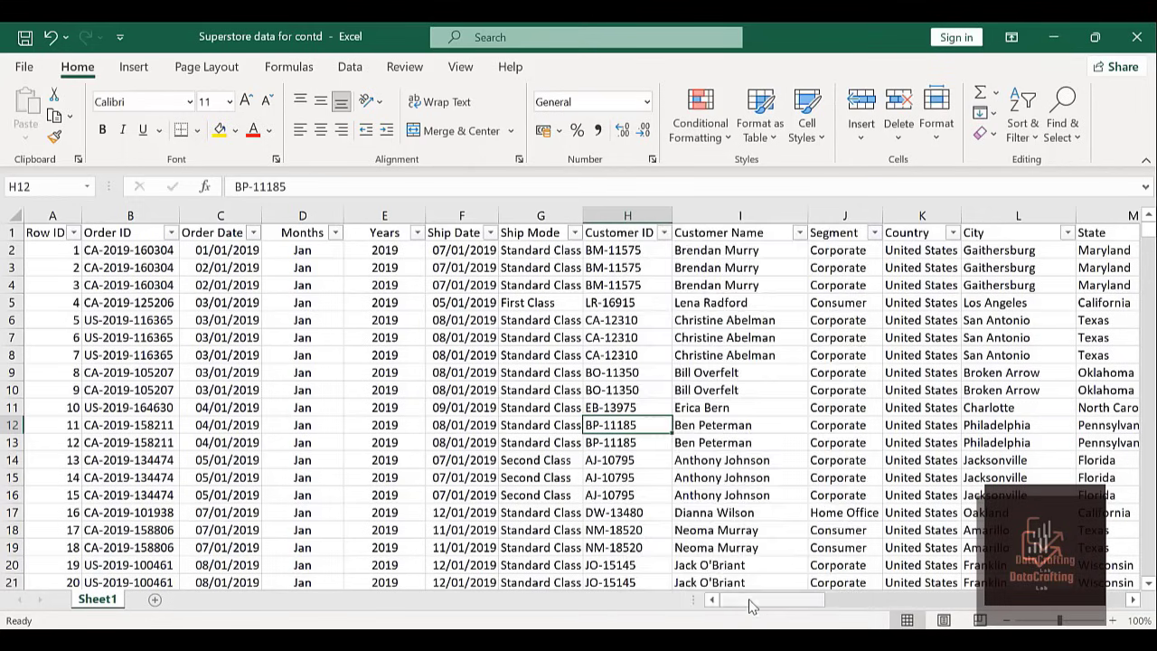
# Check the values in the Country and City filter lists, keeping everything selected.
pyautogui.click(952, 234)
pyautogui.click(985, 390)
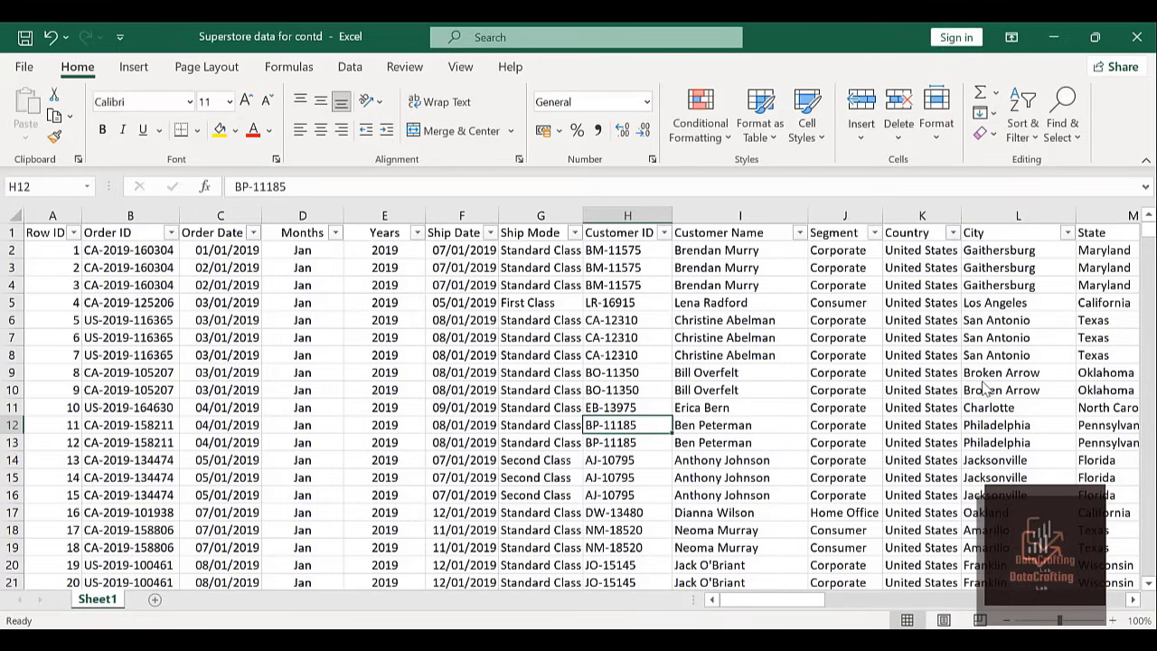
pyautogui.click(1067, 235)
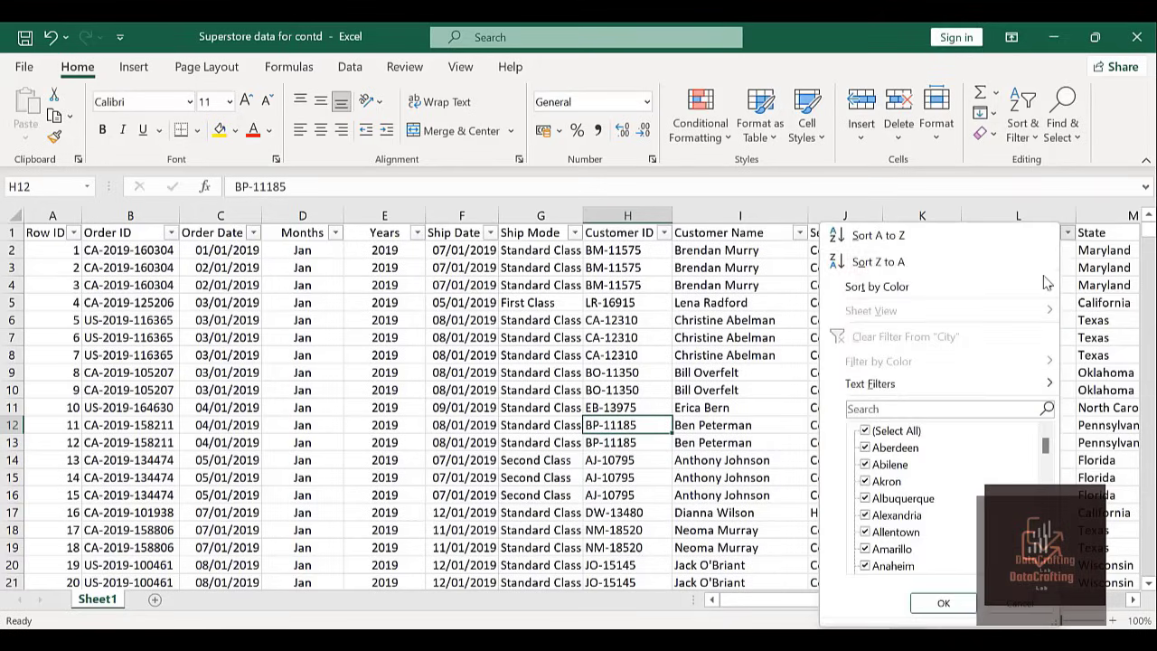
pyautogui.moveTo(1047, 446)
pyautogui.mouseDown()
pyautogui.moveTo(1047, 565)
pyautogui.moveTo(1046, 445)
pyautogui.mouseUp()
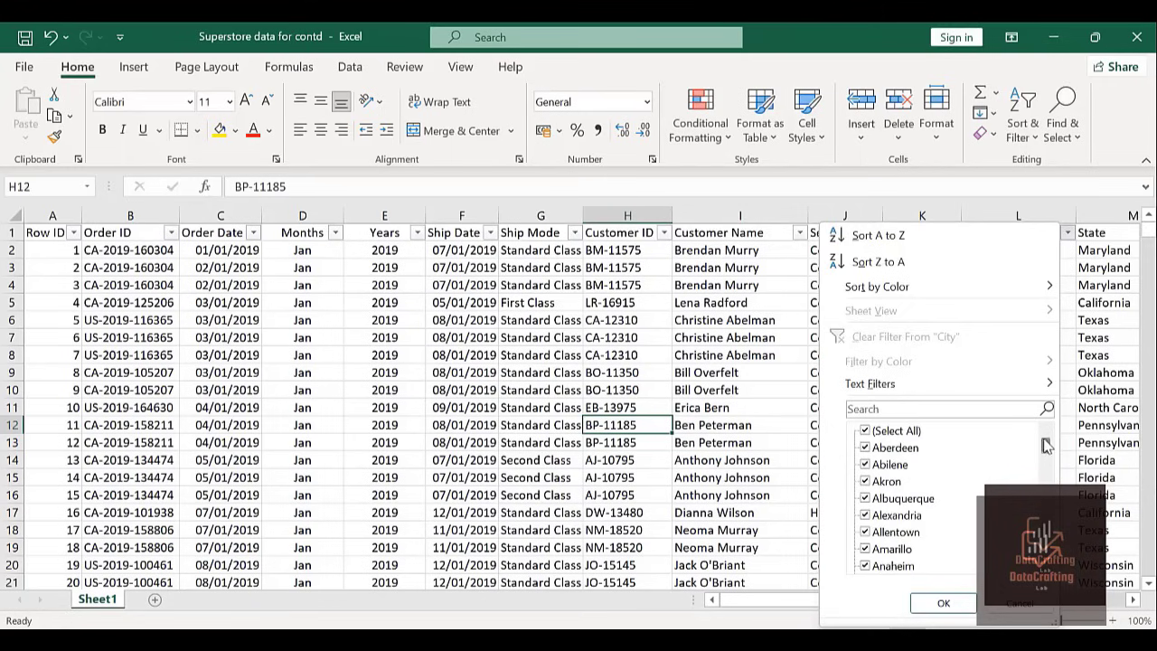
pyautogui.click(943, 603)
# Check the State filter list through to its last entry, keeping all states selected.
pyautogui.press('Right')
pyautogui.press('Right')
pyautogui.press('Right')
pyautogui.press('Right')
pyautogui.press('Right')
pyautogui.press('Right')
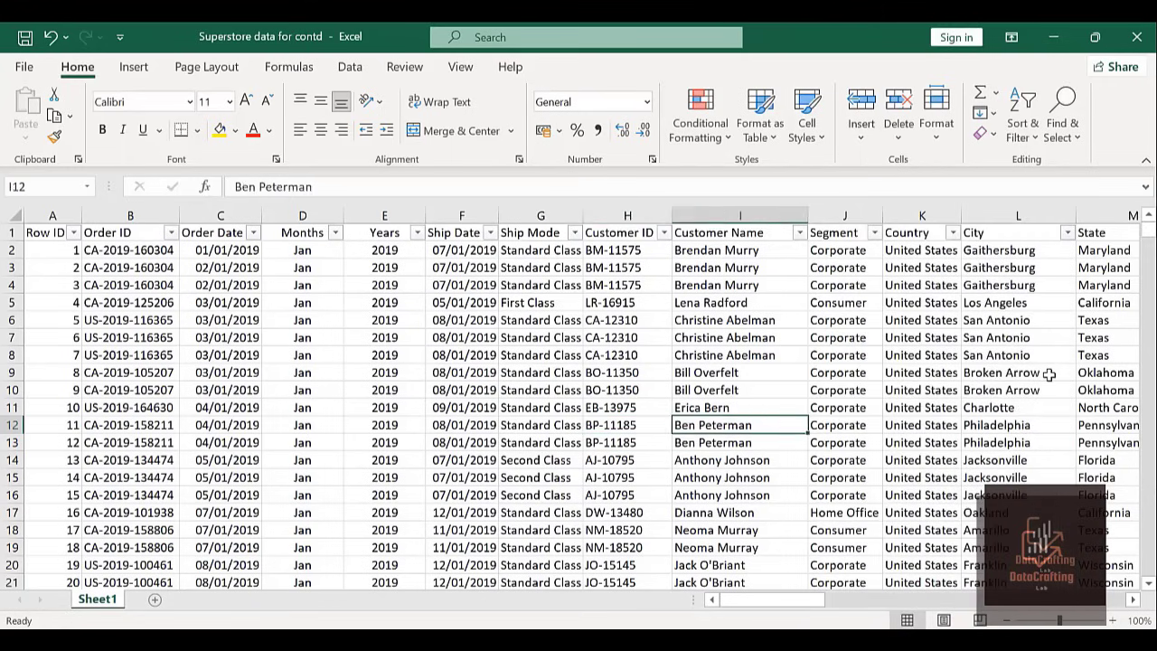
pyautogui.press('Right')
pyautogui.click(1047, 373)
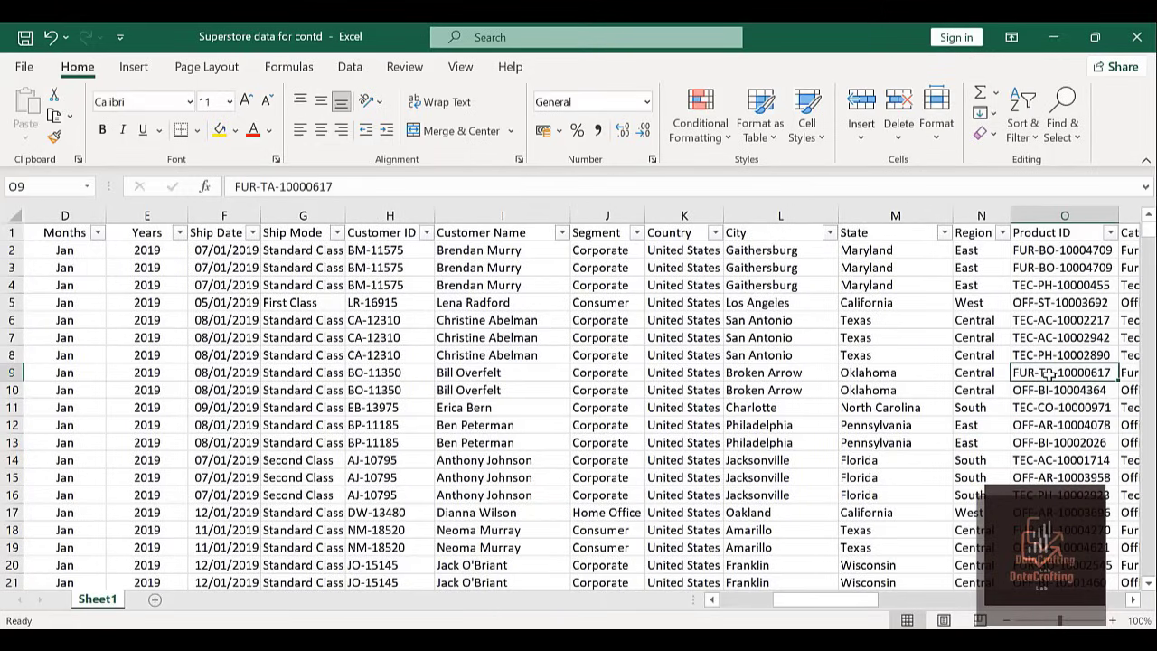
pyautogui.click(943, 233)
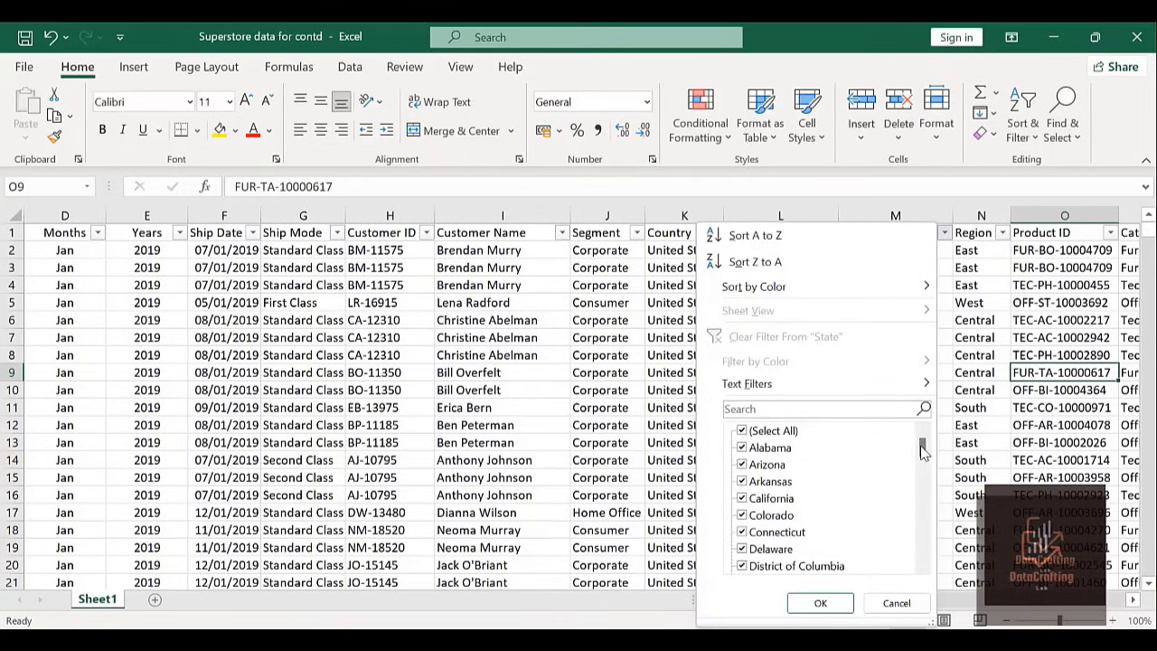
pyautogui.moveTo(922, 452); pyautogui.dragTo(921, 560)
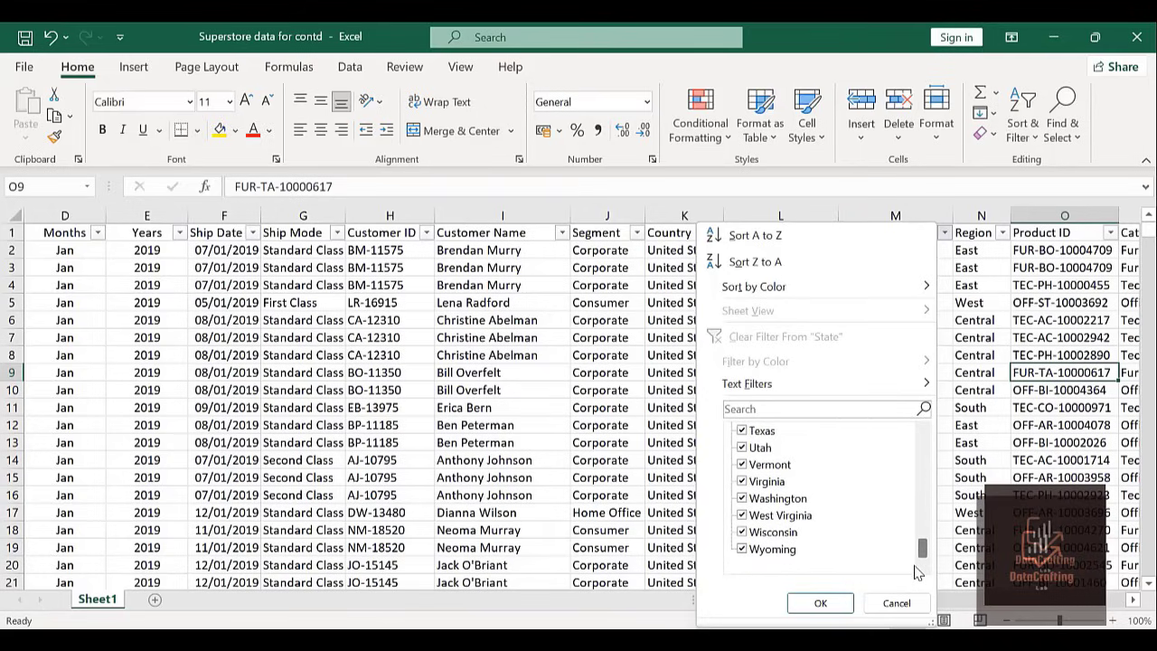
pyautogui.click(820, 603)
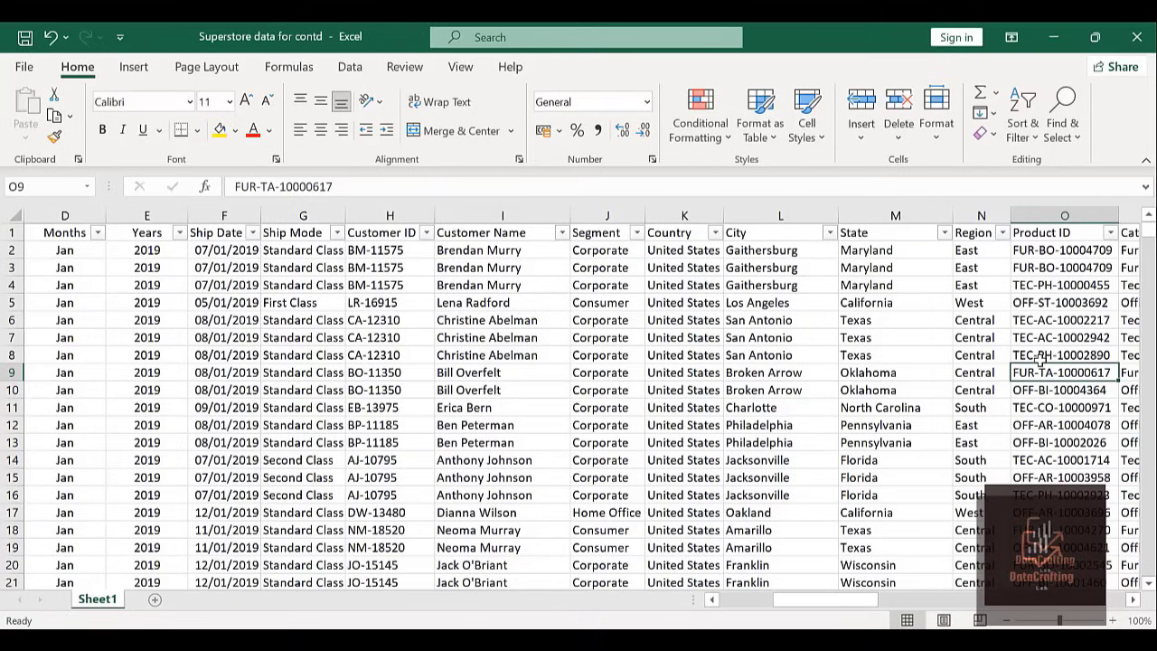
# Check the Region filter list and the Product ID list through to its last entry, keeping everything selected.
pyautogui.click(1001, 232)
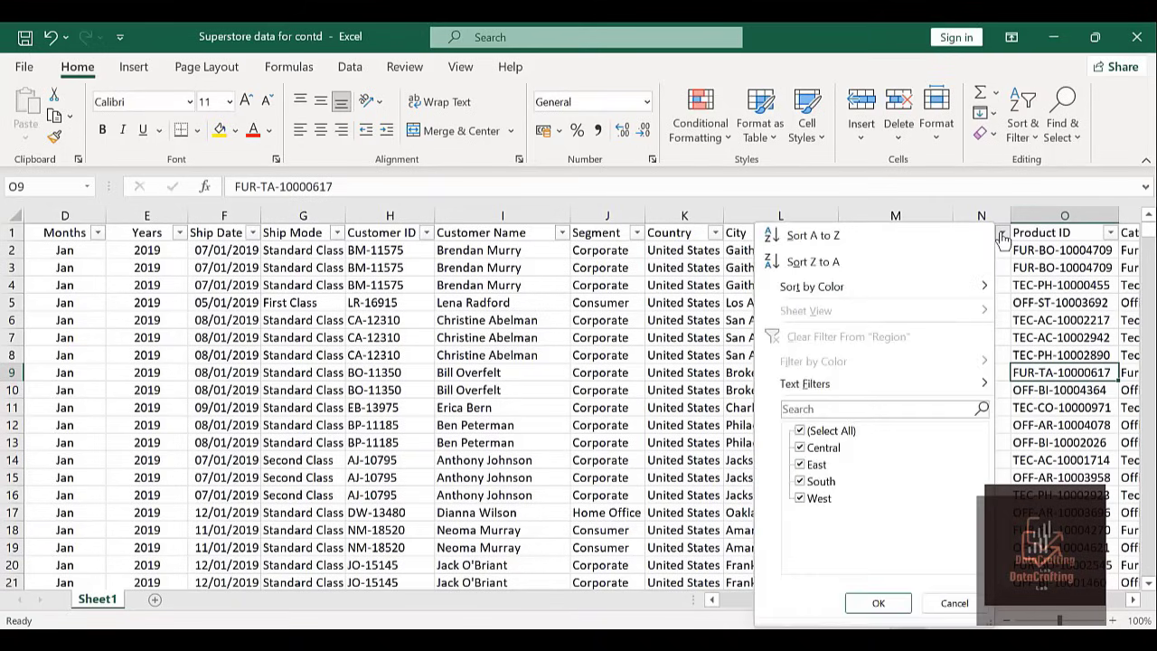
pyautogui.click(878, 603)
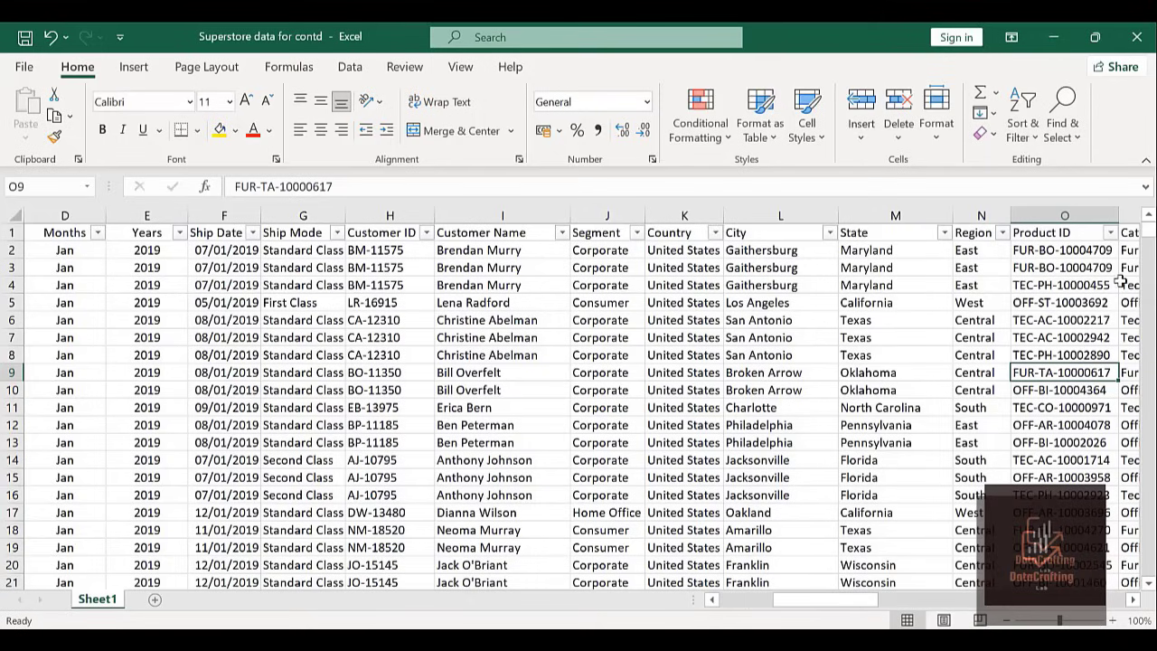
pyautogui.click(1110, 233)
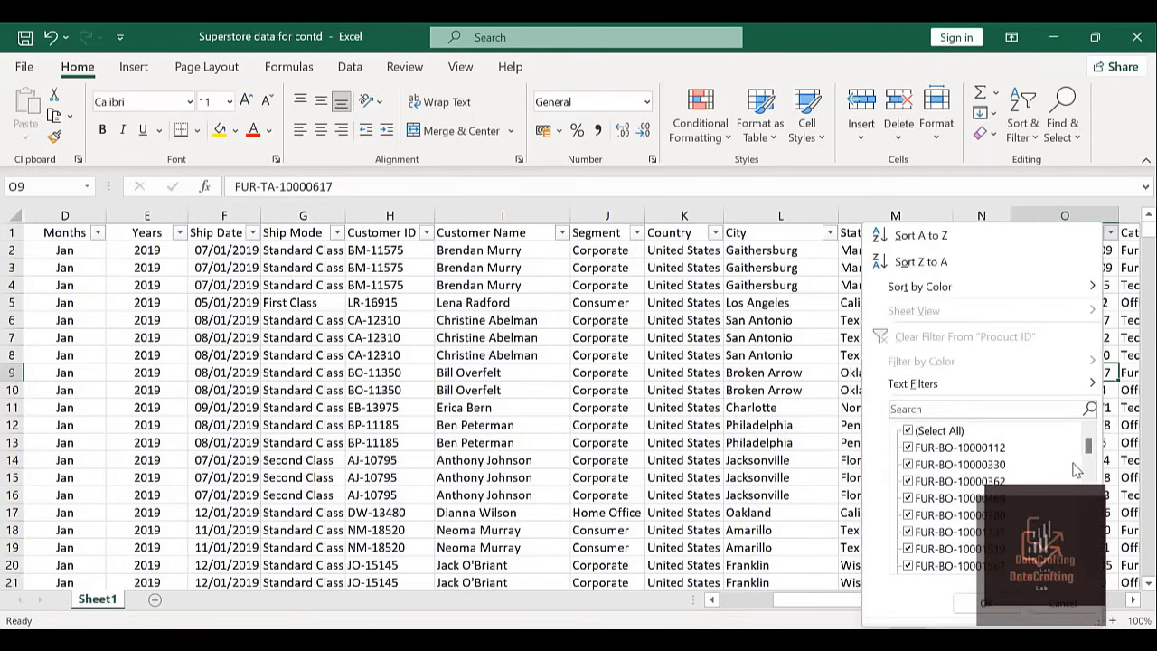
pyautogui.moveTo(1090, 451); pyautogui.dragTo(1089, 549)
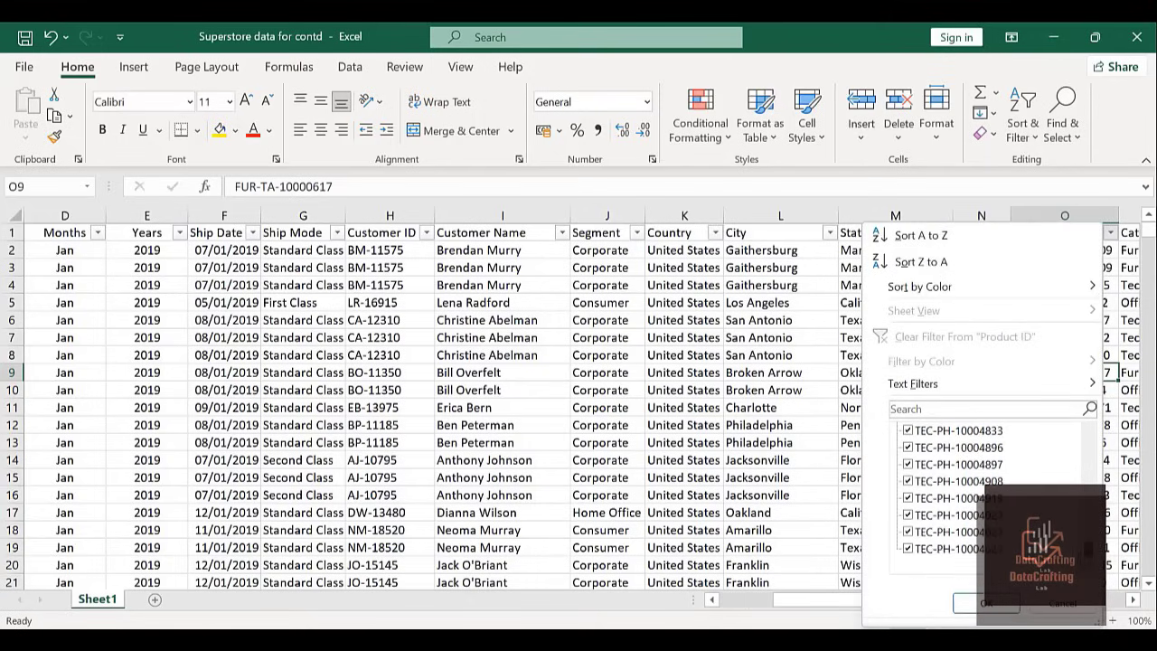
pyautogui.click(985, 604)
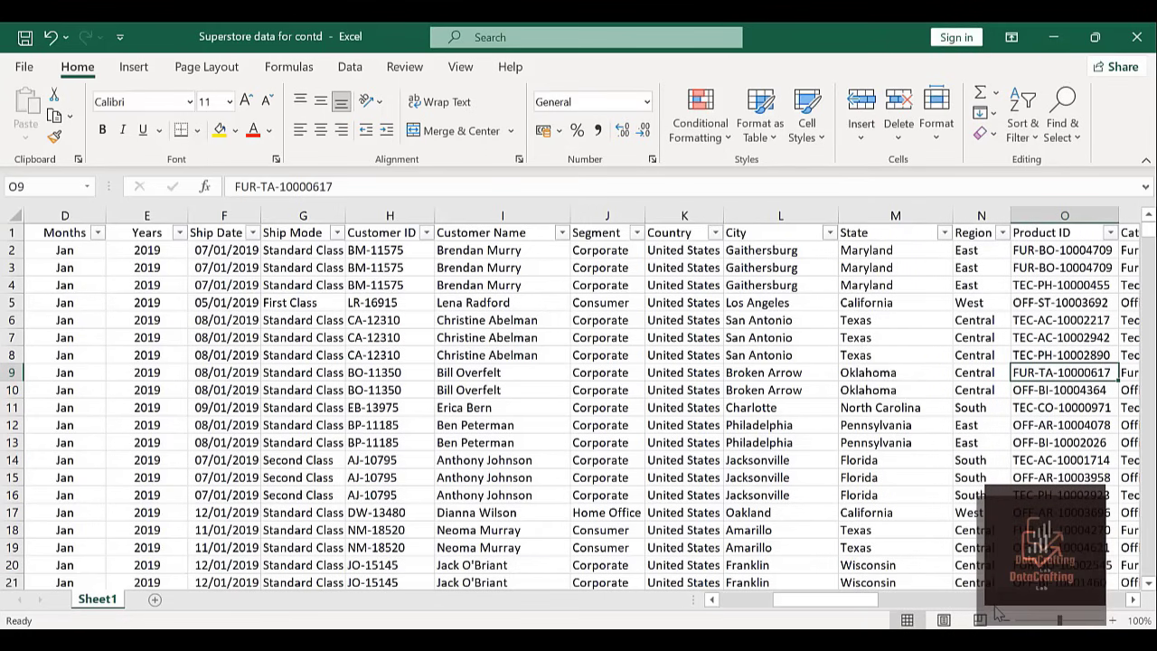
# Check the values in the Category and Sub-Category filter lists, keeping everything selected.
pyautogui.press('Right')
pyautogui.press('Right')
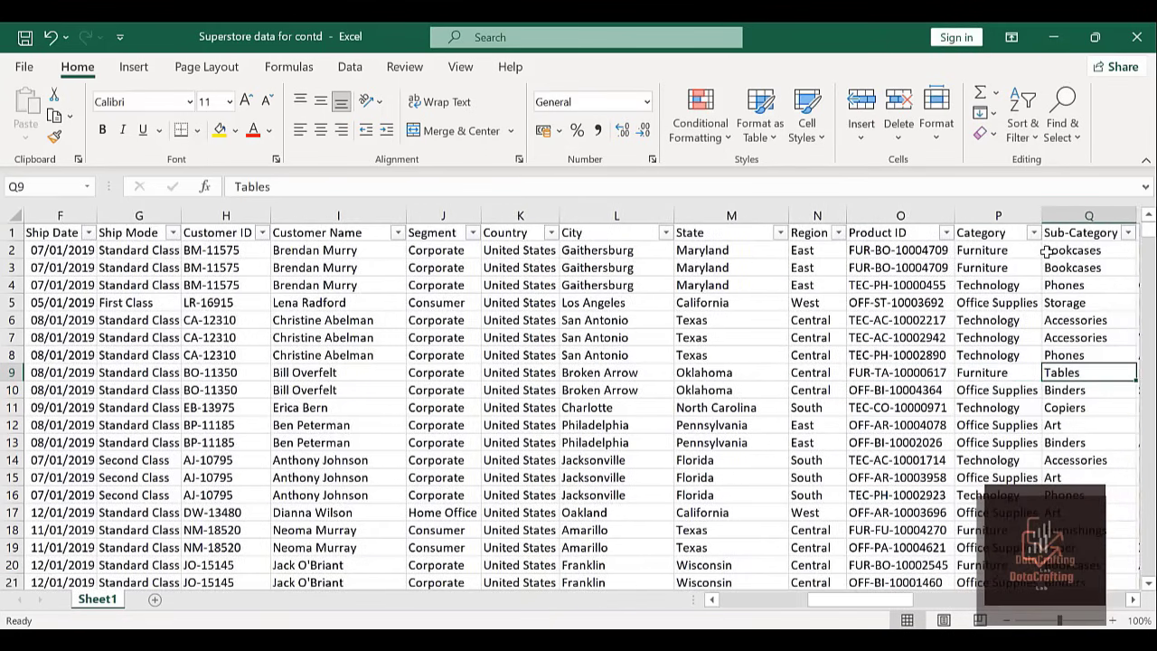
pyautogui.click(1034, 232)
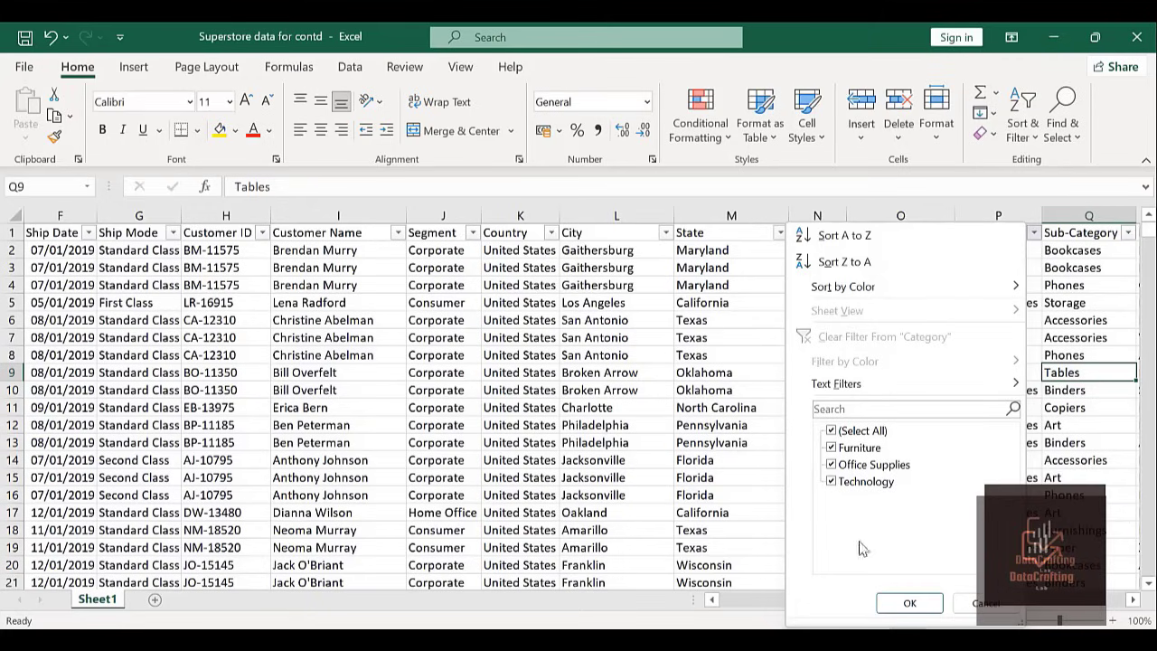
pyautogui.click(909, 604)
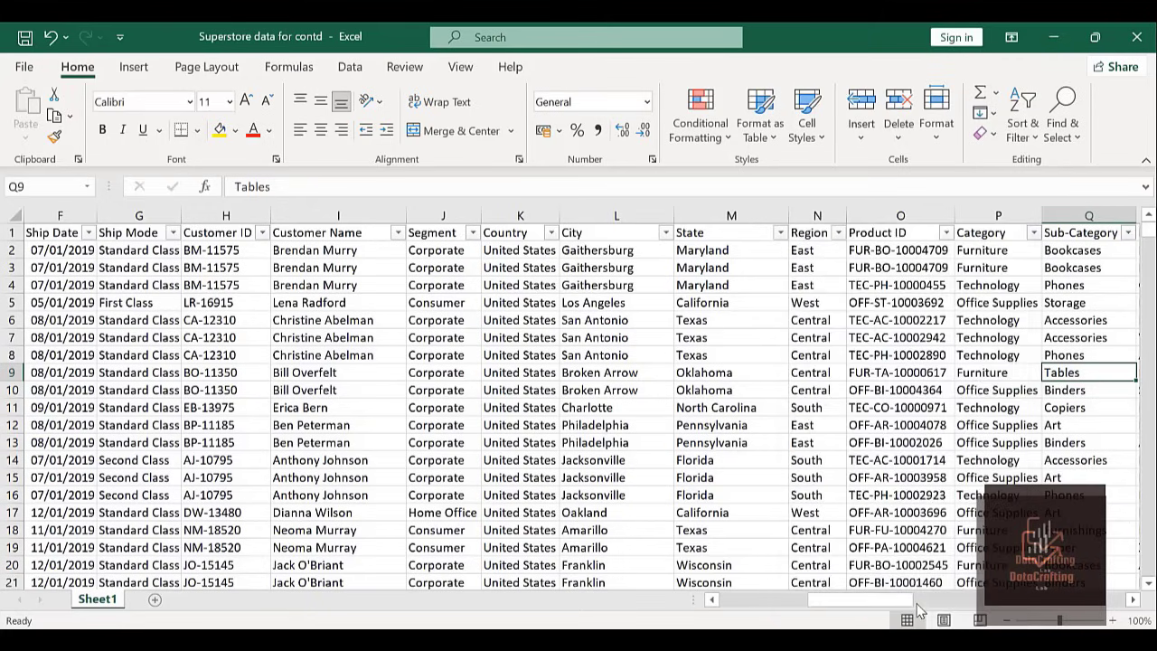
pyautogui.click(1127, 234)
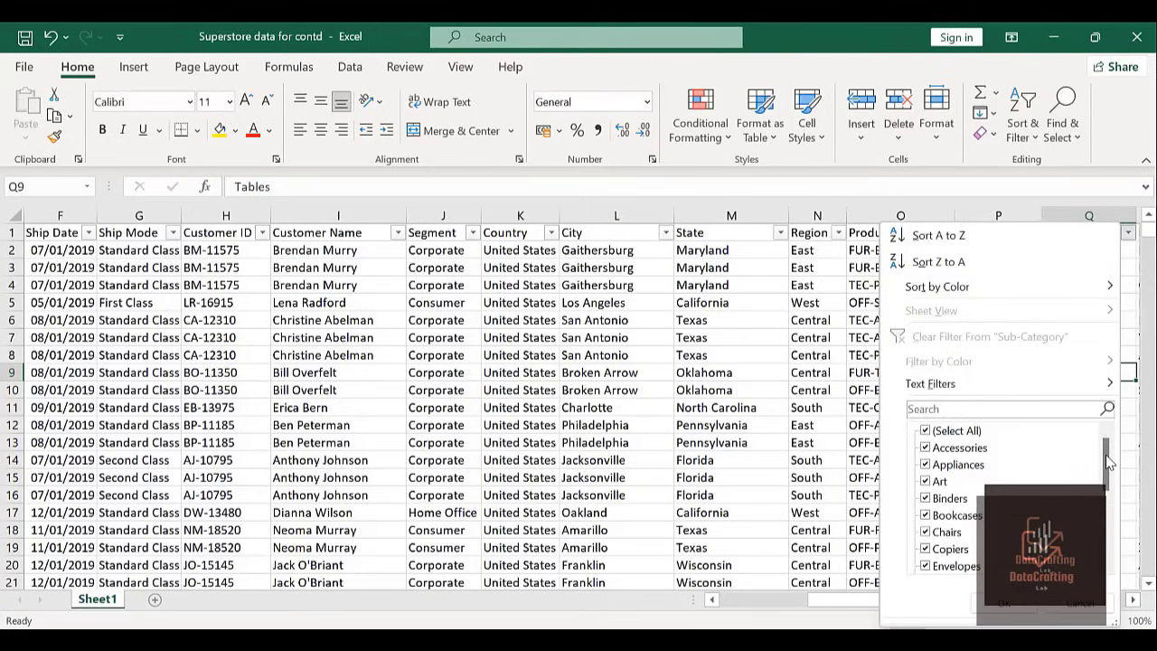
pyautogui.moveTo(1110, 463); pyautogui.dragTo(1107, 434)
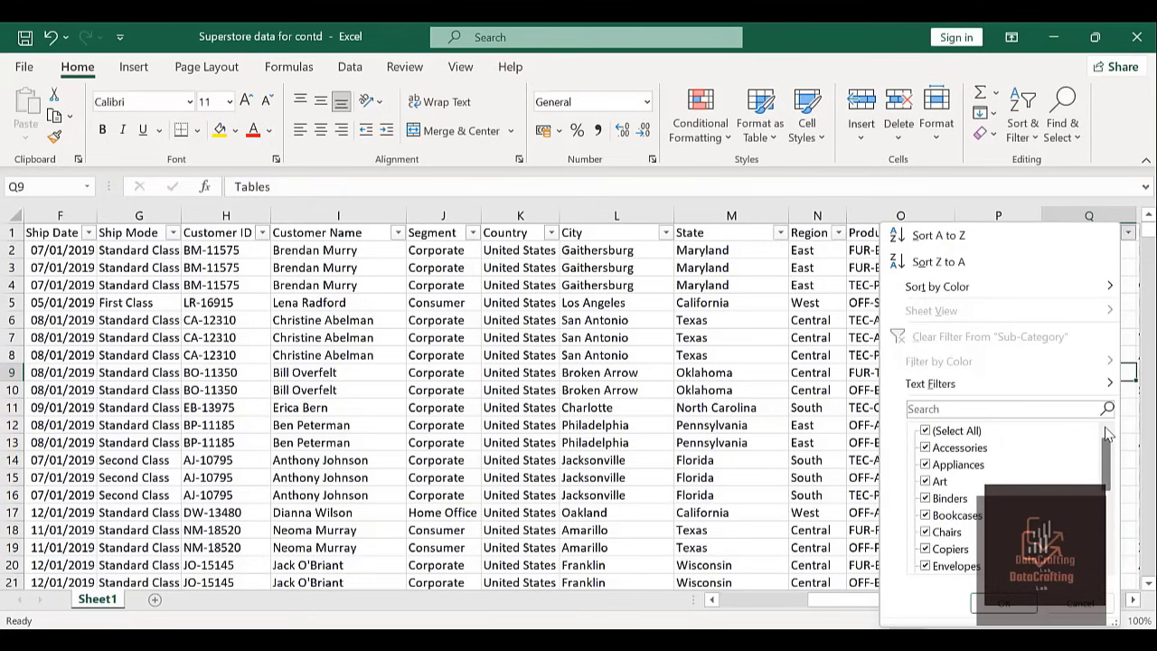
pyautogui.click(994, 609)
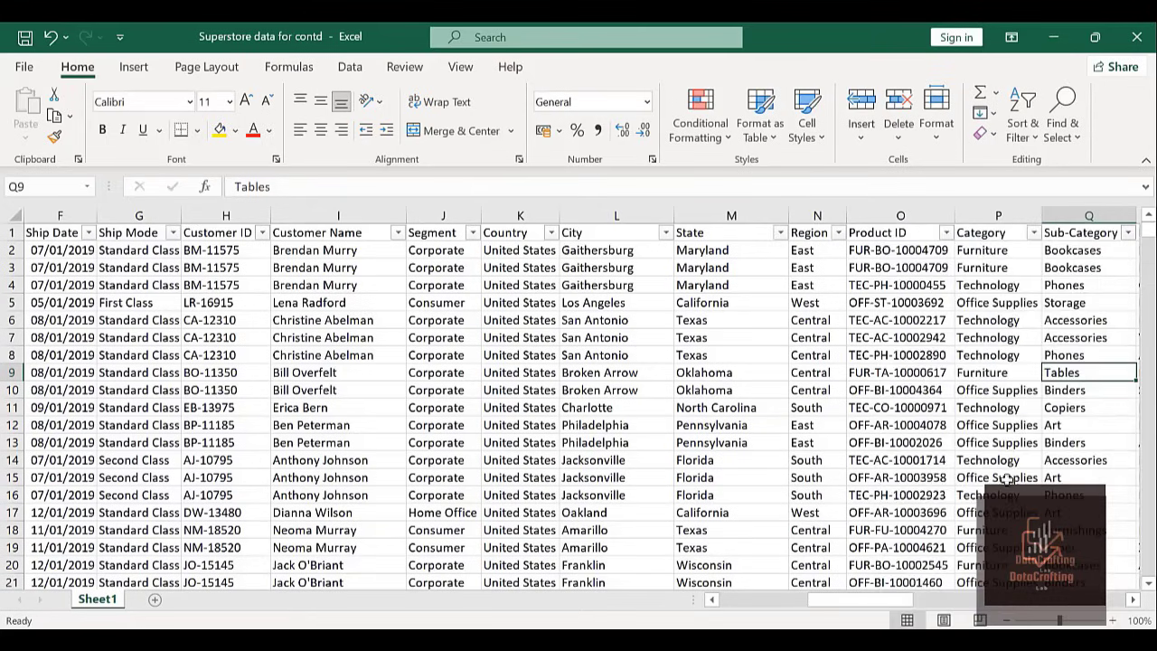
# Check the Product Name filter list through to its last entry and close it without filtering.
pyautogui.press('Right')
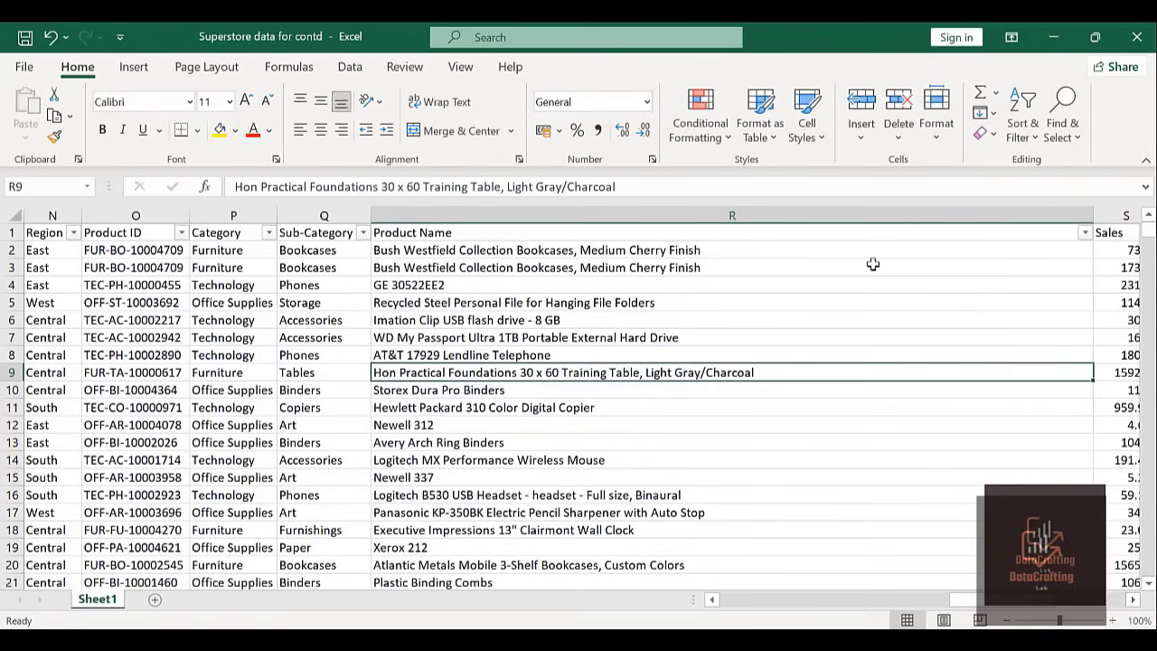
pyautogui.click(1086, 233)
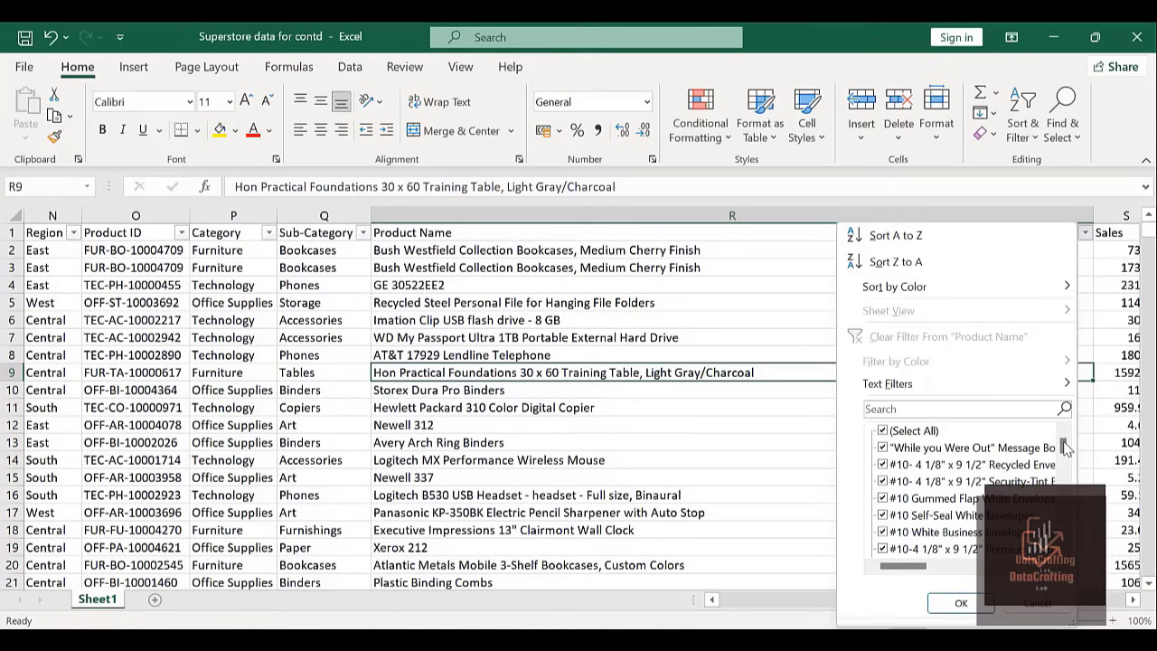
pyautogui.moveTo(1064, 447); pyautogui.dragTo(1064, 547)
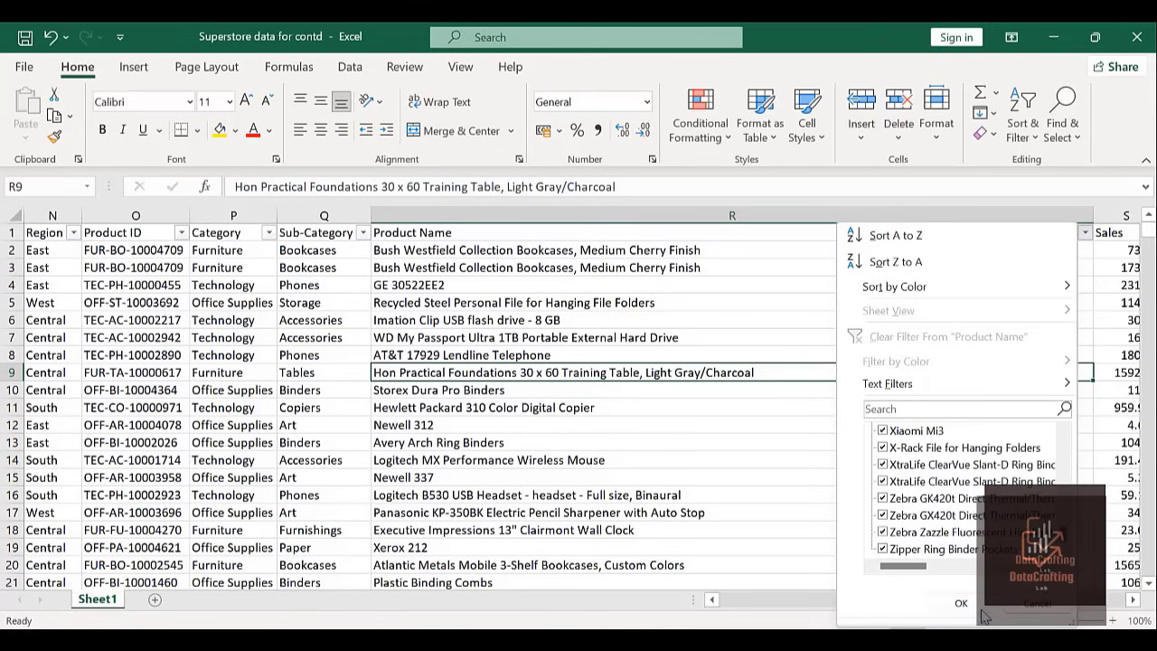
pyautogui.press('Escape')
# Check the numeric values in the Sales filter list, keeping everything selected.
pyautogui.press('Right')
pyautogui.press('Right')
pyautogui.press('Right')
pyautogui.press('Right')
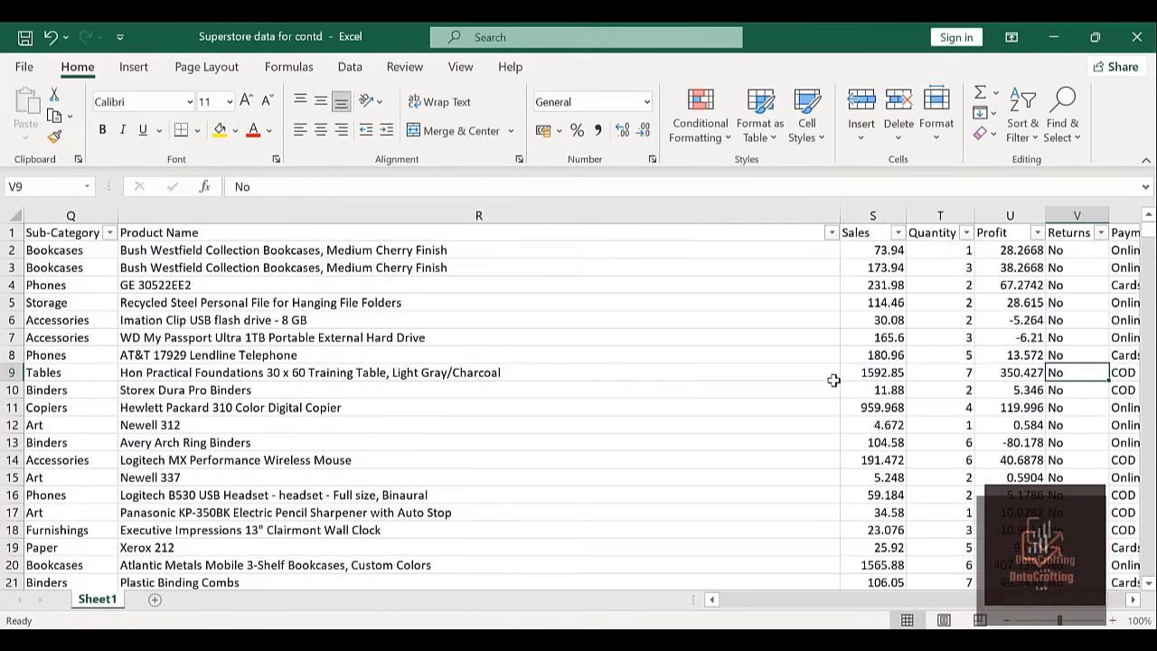
pyautogui.click(898, 233)
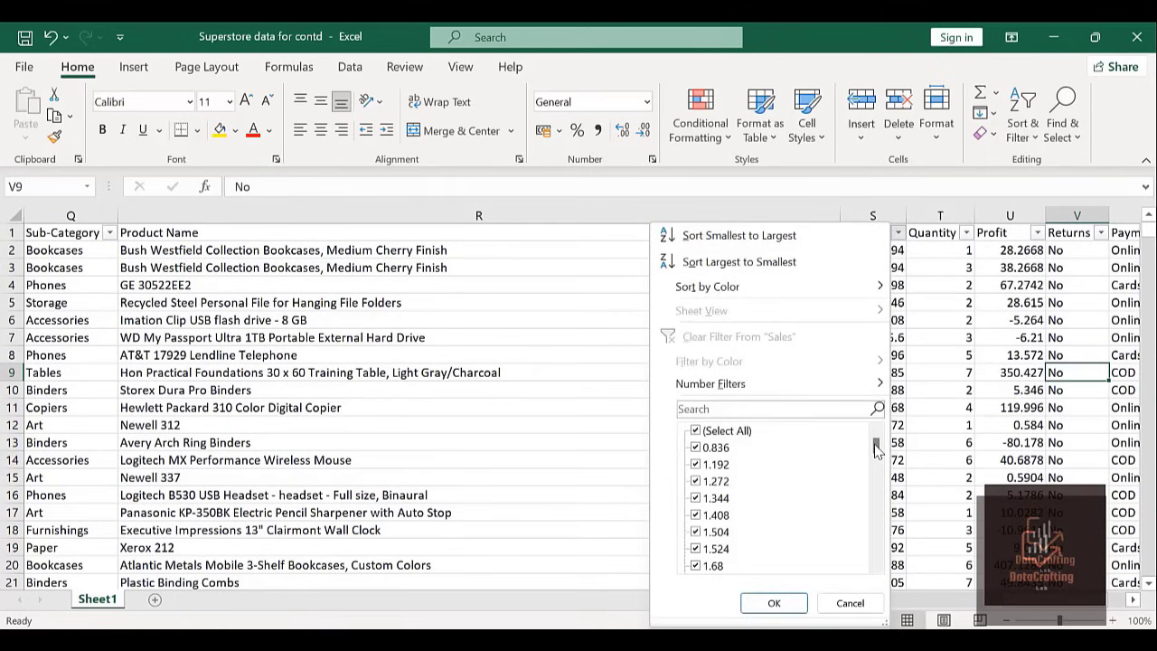
pyautogui.scroll(-10, 881, 448)
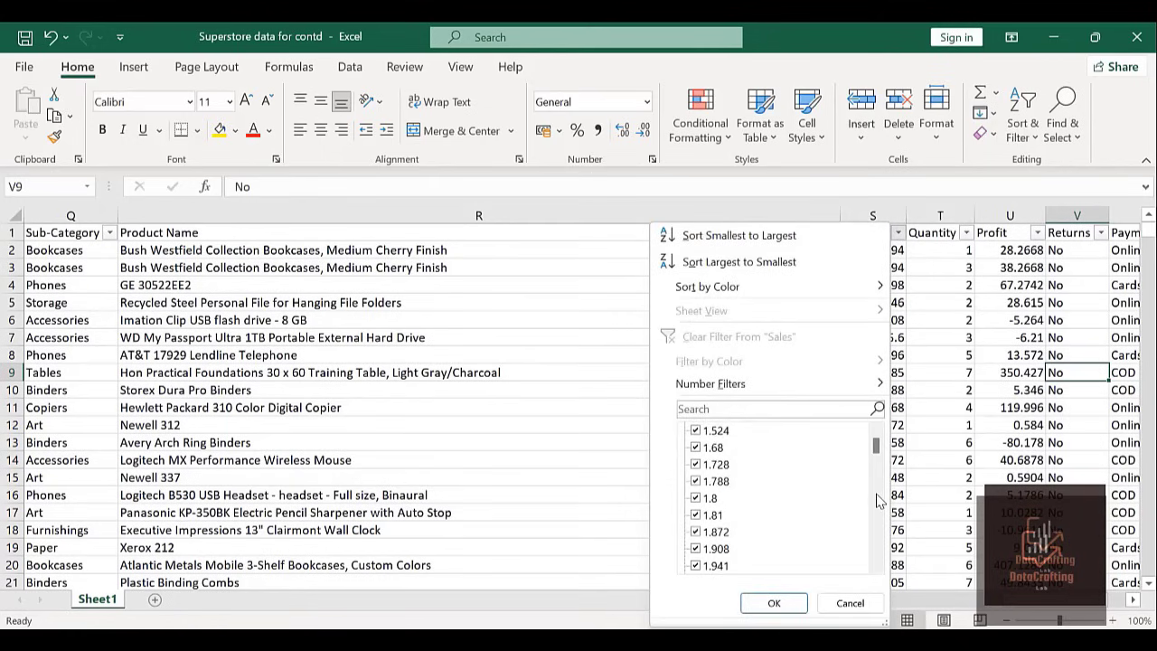
pyautogui.moveTo(878, 447); pyautogui.dragTo(877, 550)
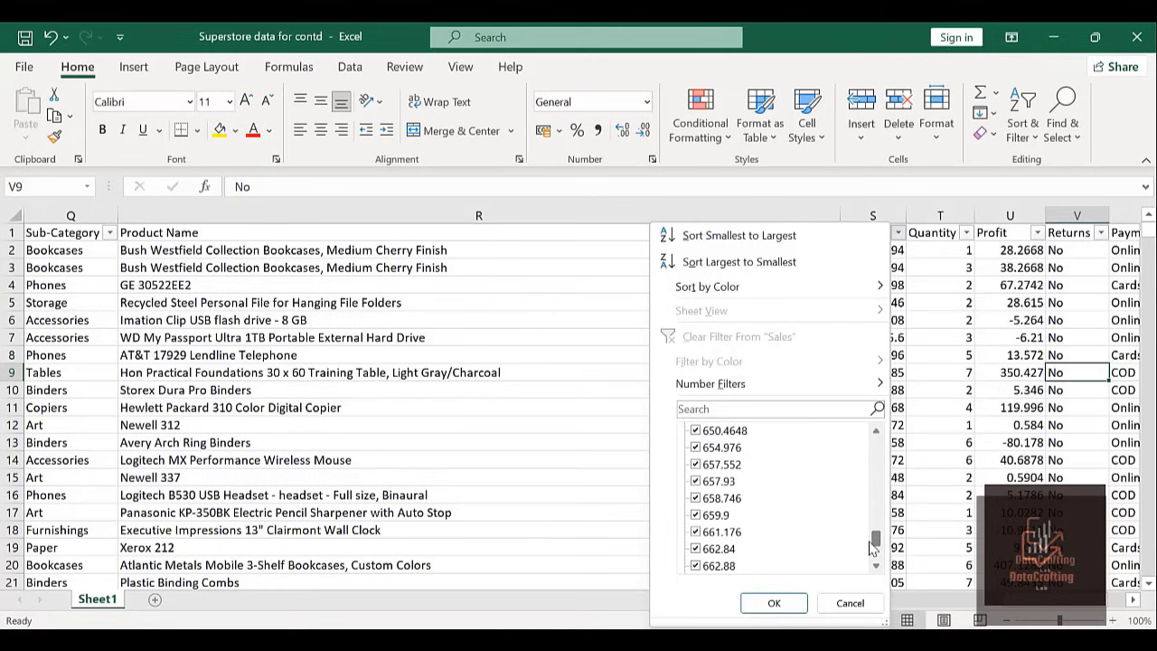
pyautogui.click(767, 605)
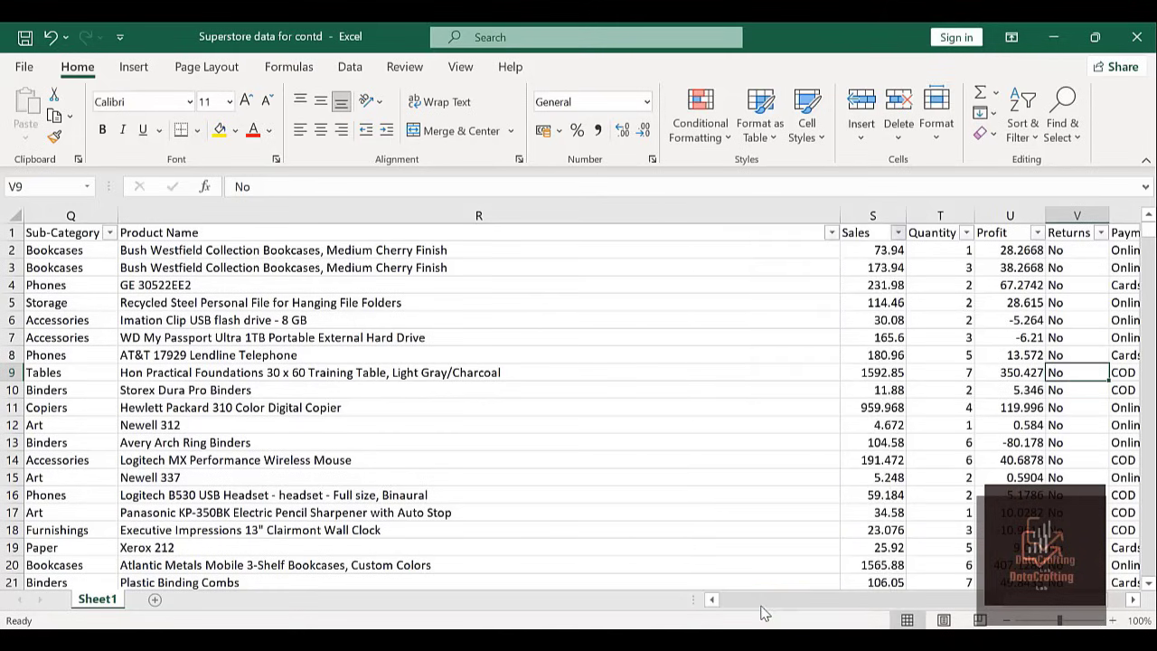
# Check the Quantity filter list through to its last entry and the Profit filter list, keeping everything selected.
pyautogui.click(966, 234)
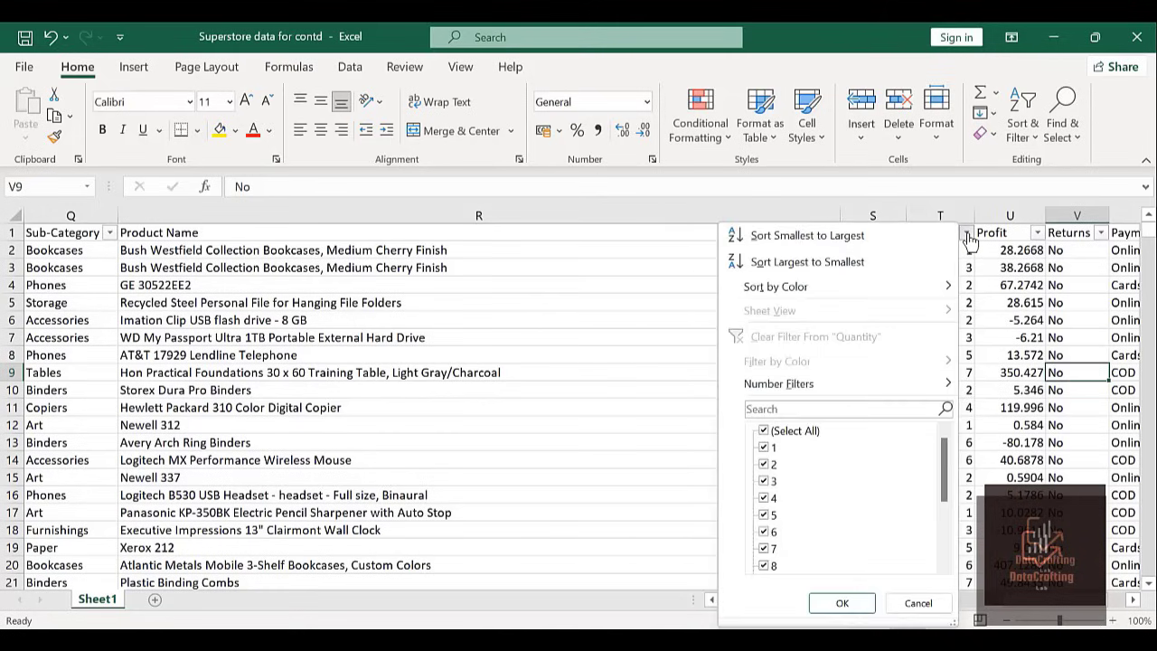
pyautogui.moveTo(946, 466); pyautogui.dragTo(942, 576)
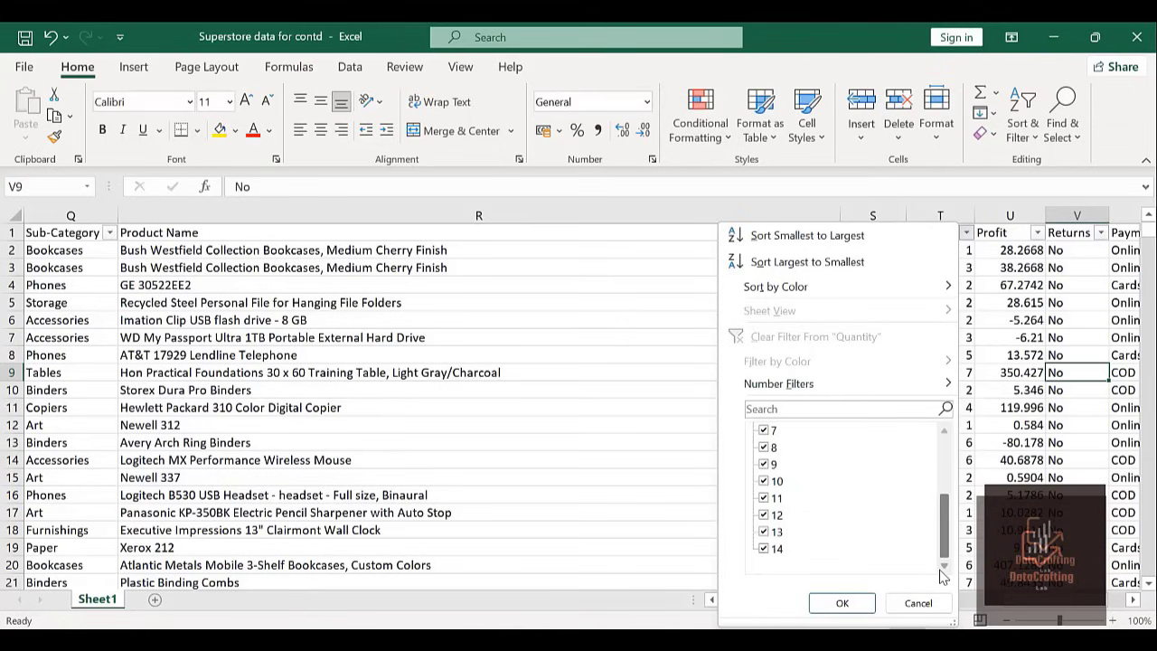
pyautogui.click(839, 604)
pyautogui.click(1038, 237)
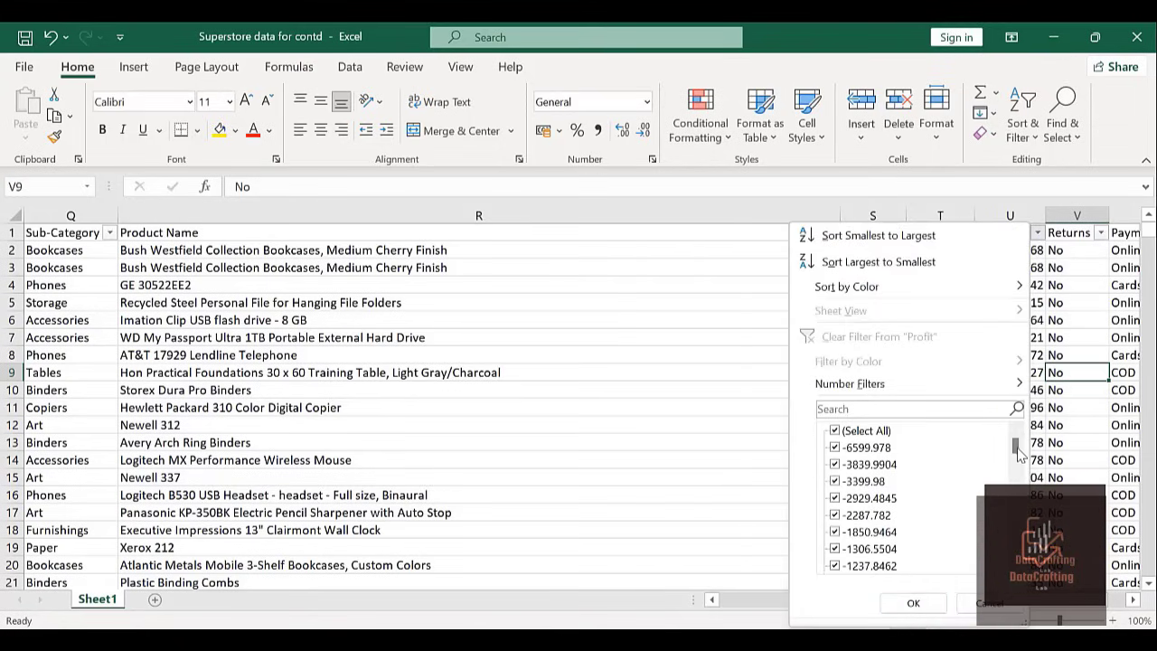
pyautogui.moveTo(1015, 450)
pyautogui.mouseDown()
pyautogui.moveTo(1015, 513)
pyautogui.moveTo(995, 572)
pyautogui.moveTo(1002, 434)
pyautogui.mouseUp()
pyautogui.click(913, 600)
# Check the values in the Returns and Payment Mode filter lists, keeping everything selected.
pyautogui.click(1100, 232)
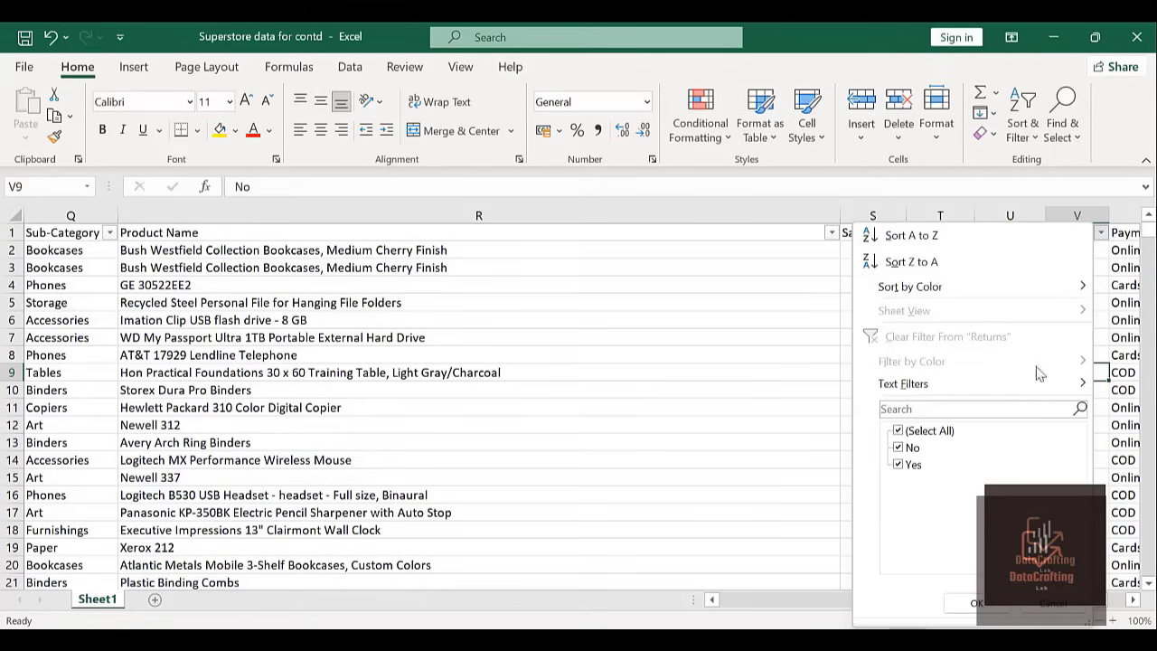
pyautogui.click(967, 604)
pyautogui.press('Right')
pyautogui.press('Right')
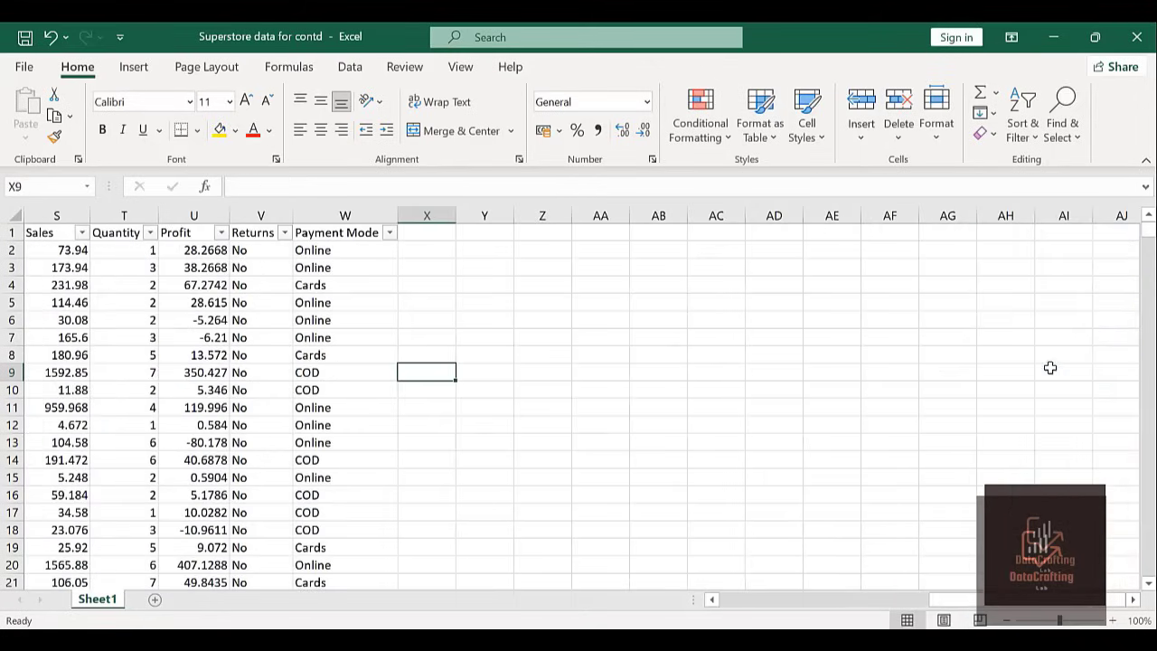
pyautogui.click(390, 233)
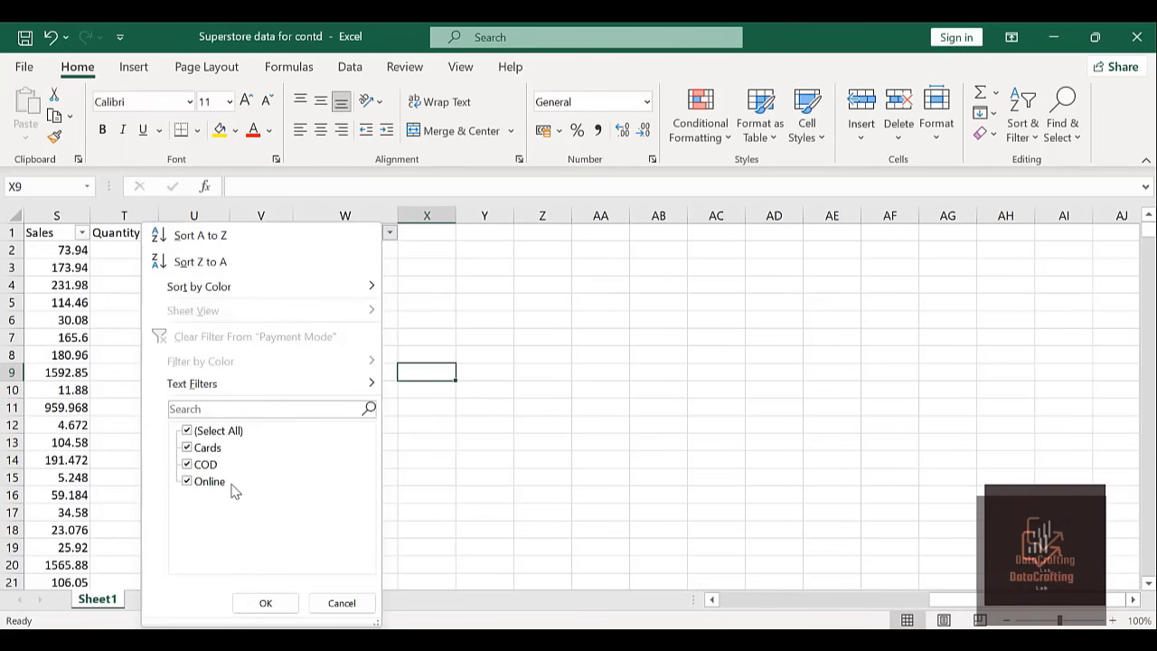
pyautogui.click(267, 603)
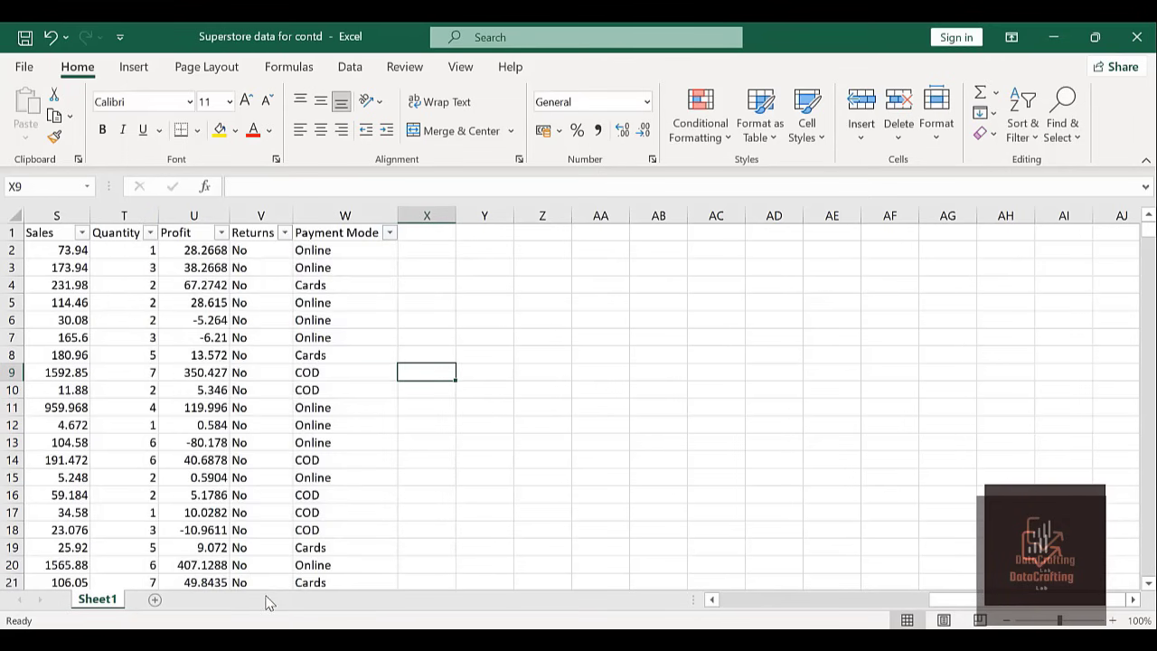
# Create a PivotTable from the data range Sheet1!$A$1:$W$5902 on a new worksheet.
pyautogui.press('Left')
pyautogui.press('Left')
pyautogui.press('Left')
pyautogui.press('Left')
pyautogui.press('Left')
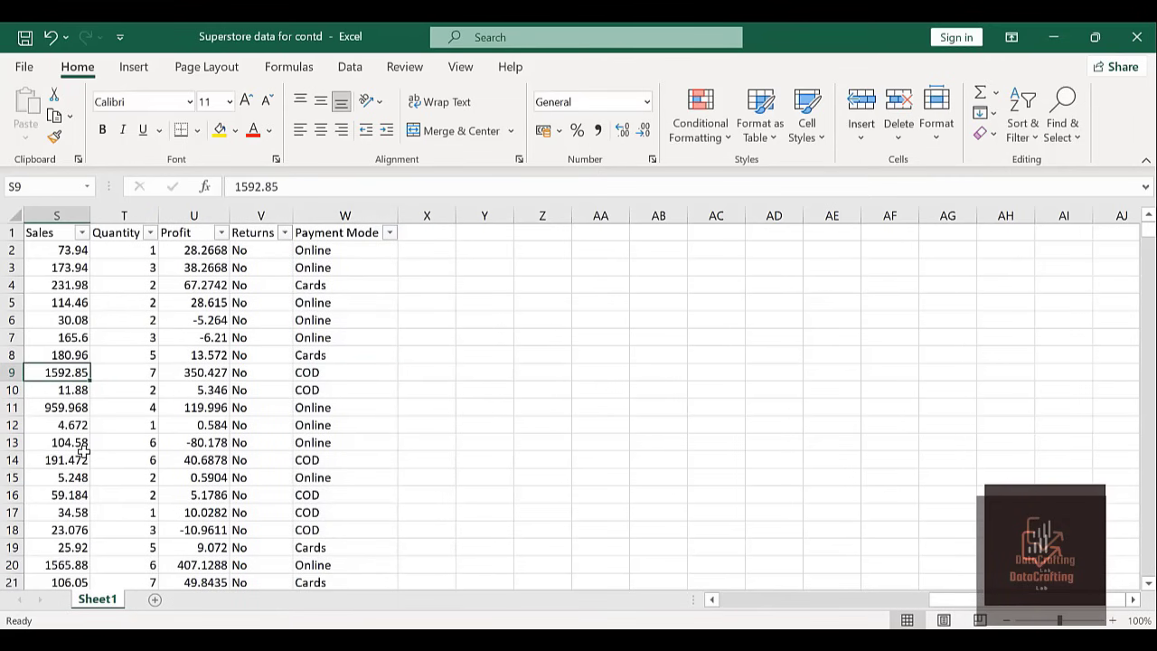
pyautogui.hotkey('ctrl', 'Left')
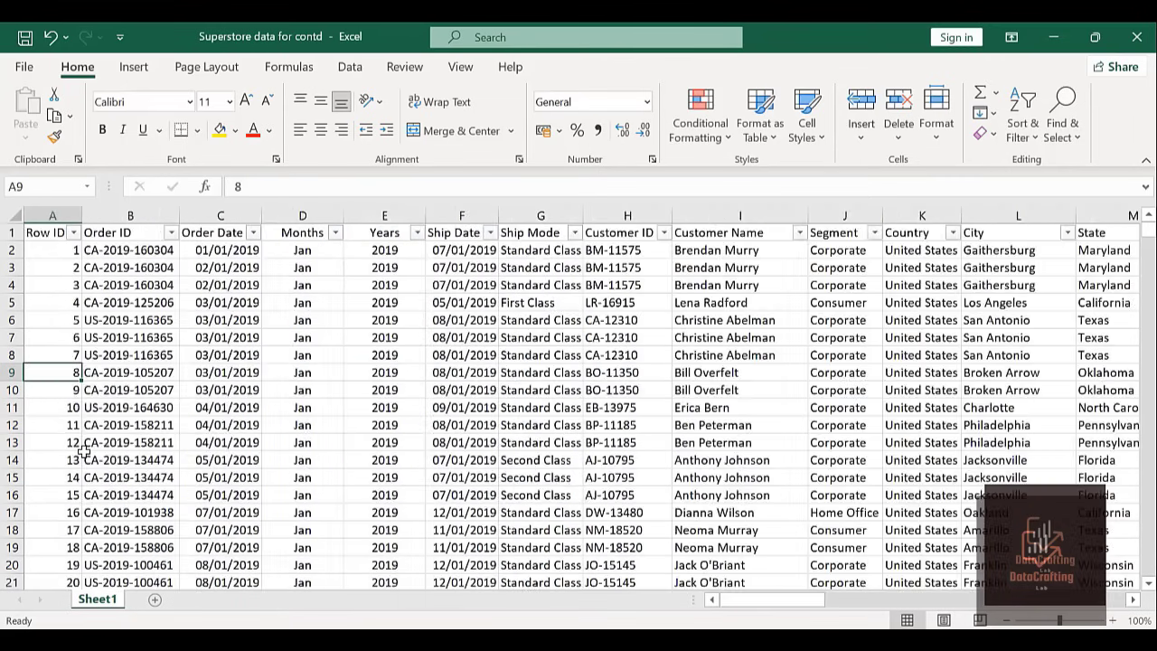
pyautogui.click(214, 366)
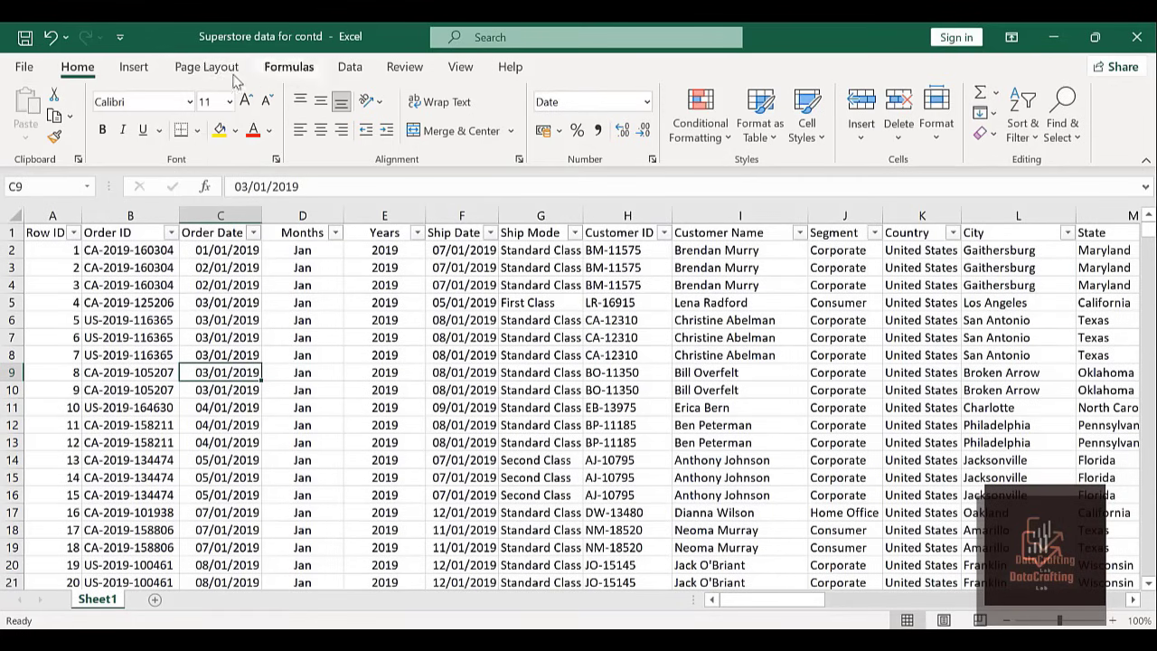
pyautogui.click(132, 70)
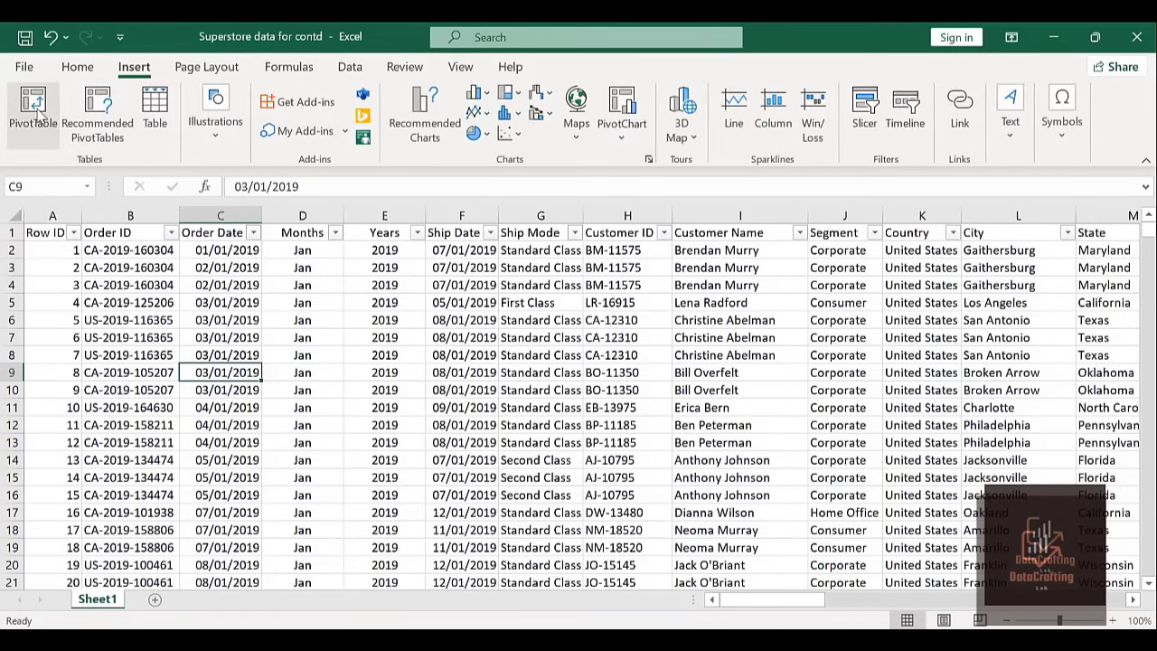
pyautogui.click(36, 113)
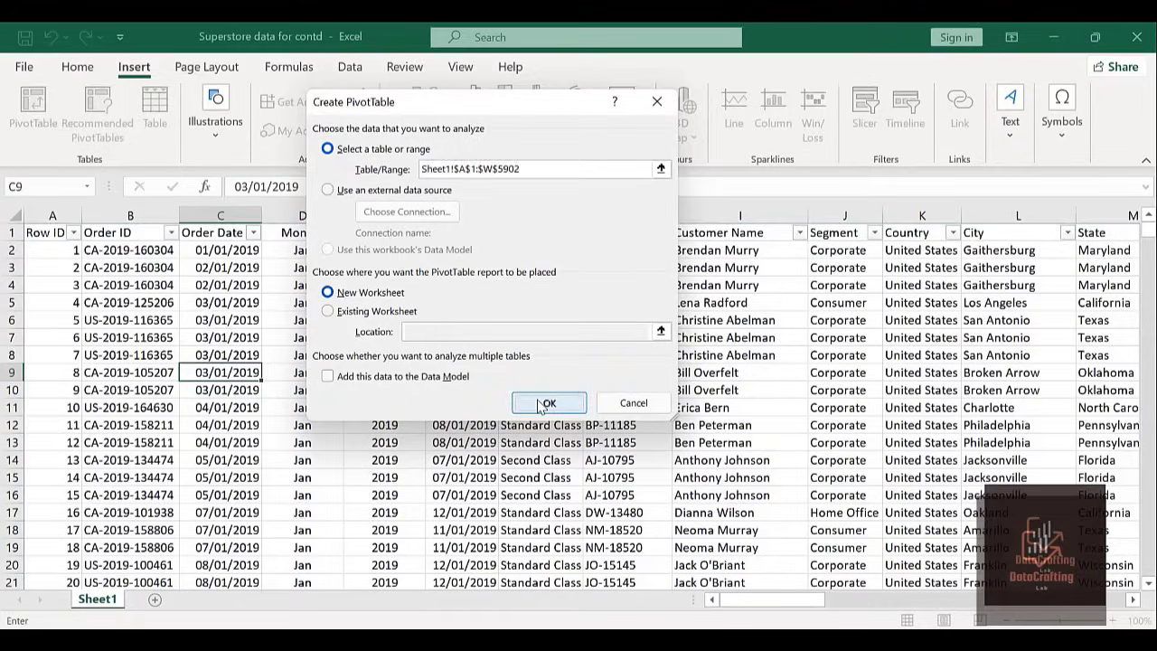
pyautogui.click(545, 404)
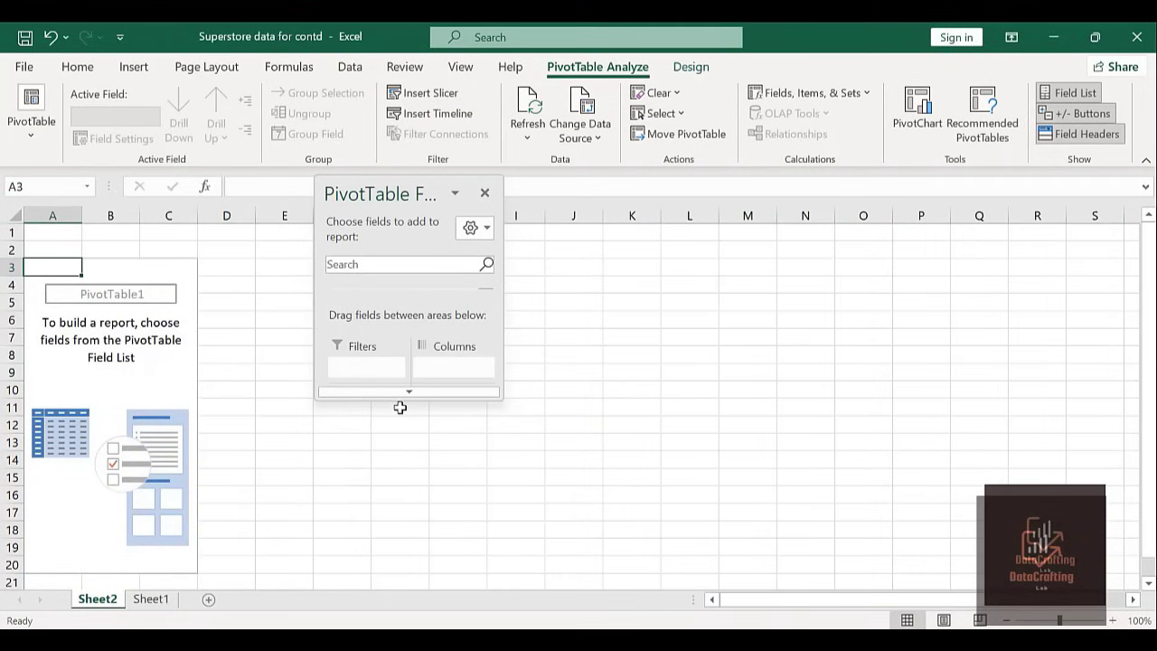
# Expand the PivotTable field list and add the Row ID field to the Values area.
pyautogui.click(409, 392)
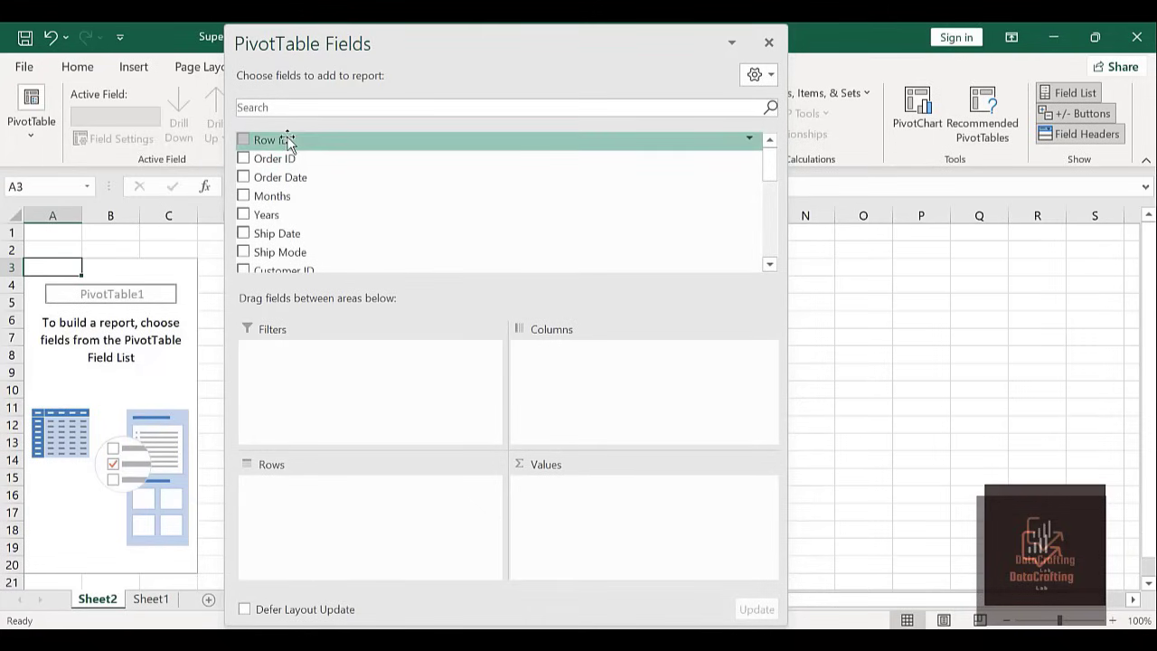
pyautogui.moveTo(292, 142); pyautogui.dragTo(600, 513)
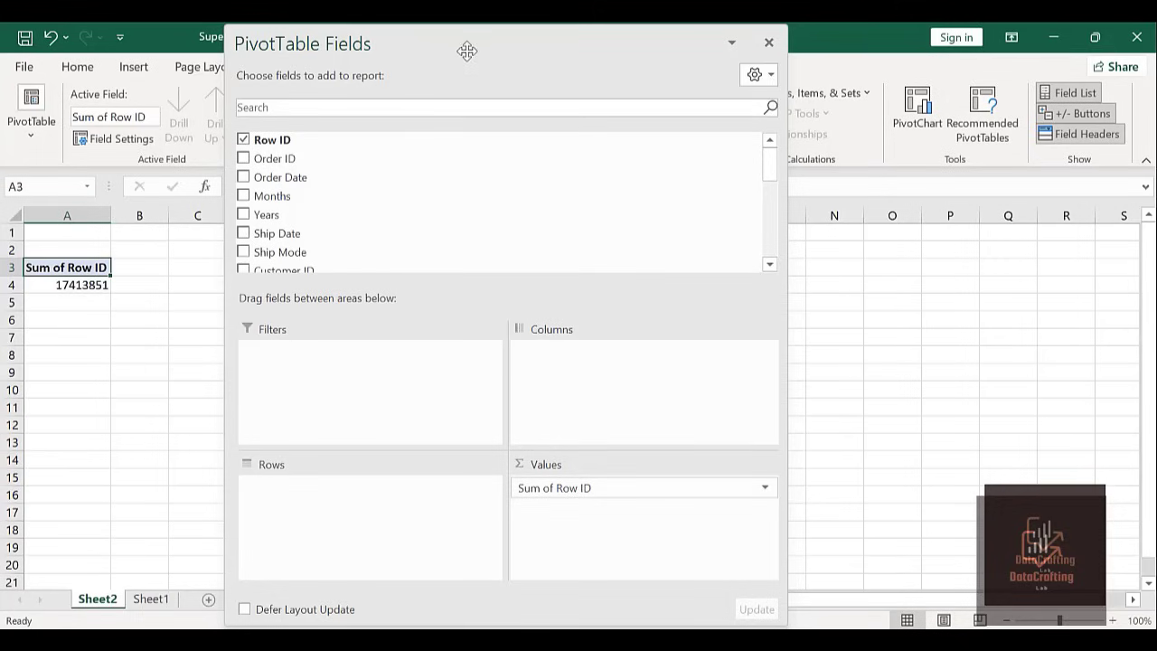
pyautogui.click(140, 286)
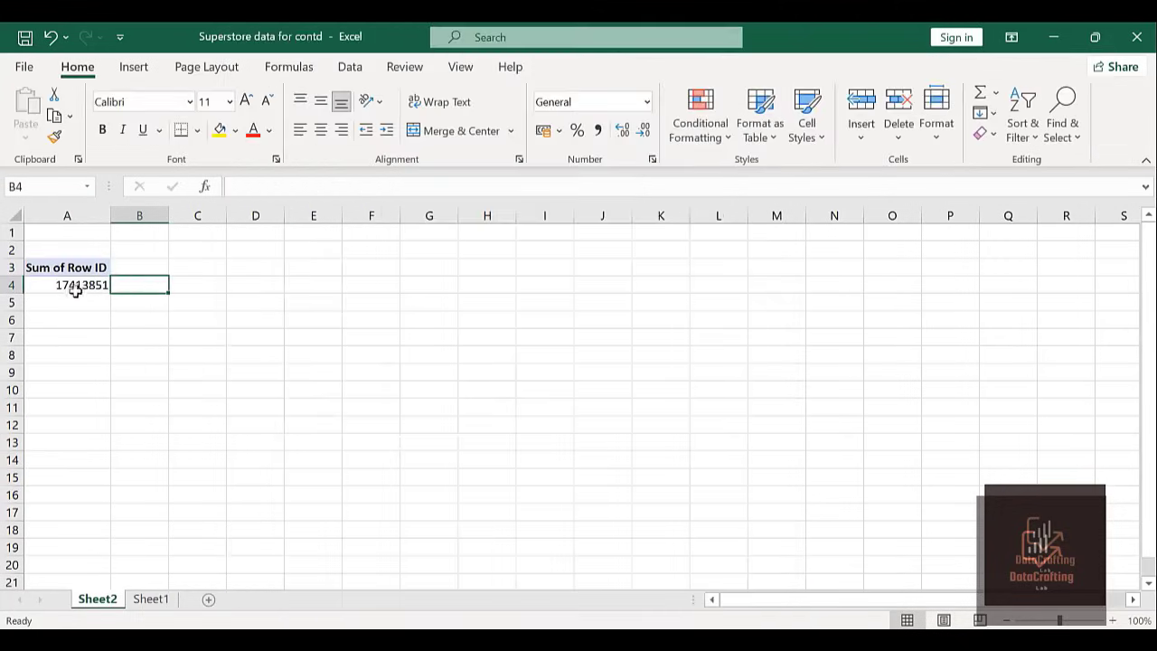
# Copy the PivotTable in A3:A4, move the field list off the sheet area and paste a copy at D3.
pyautogui.click(73, 267)
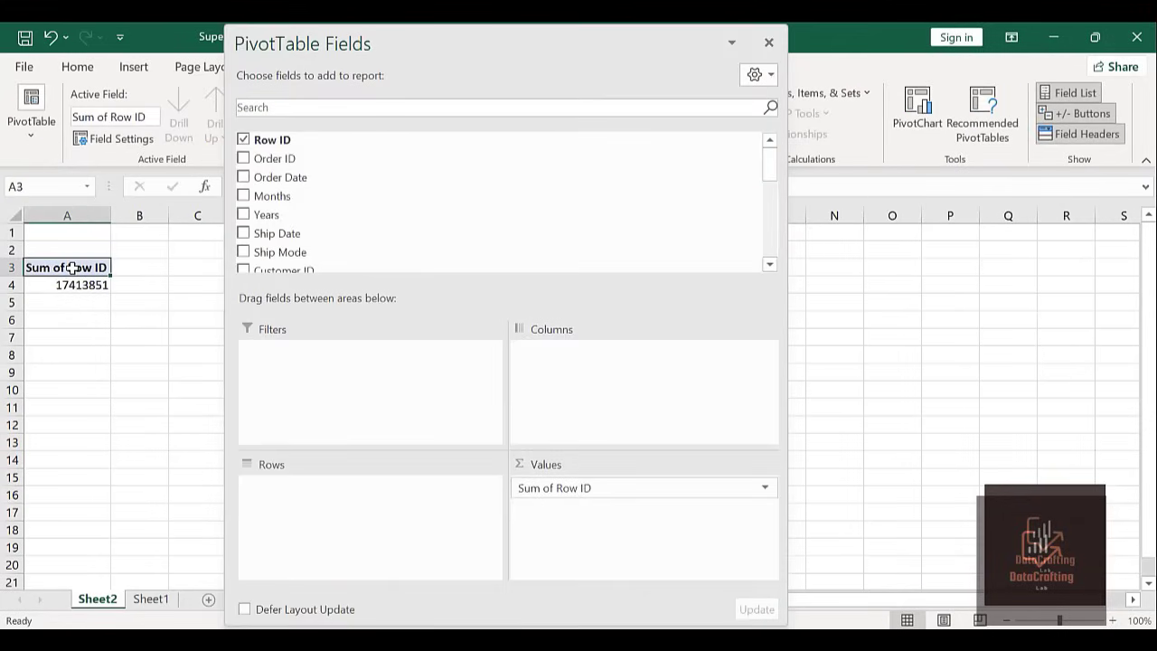
pyautogui.hotkey('shift', 'Down')
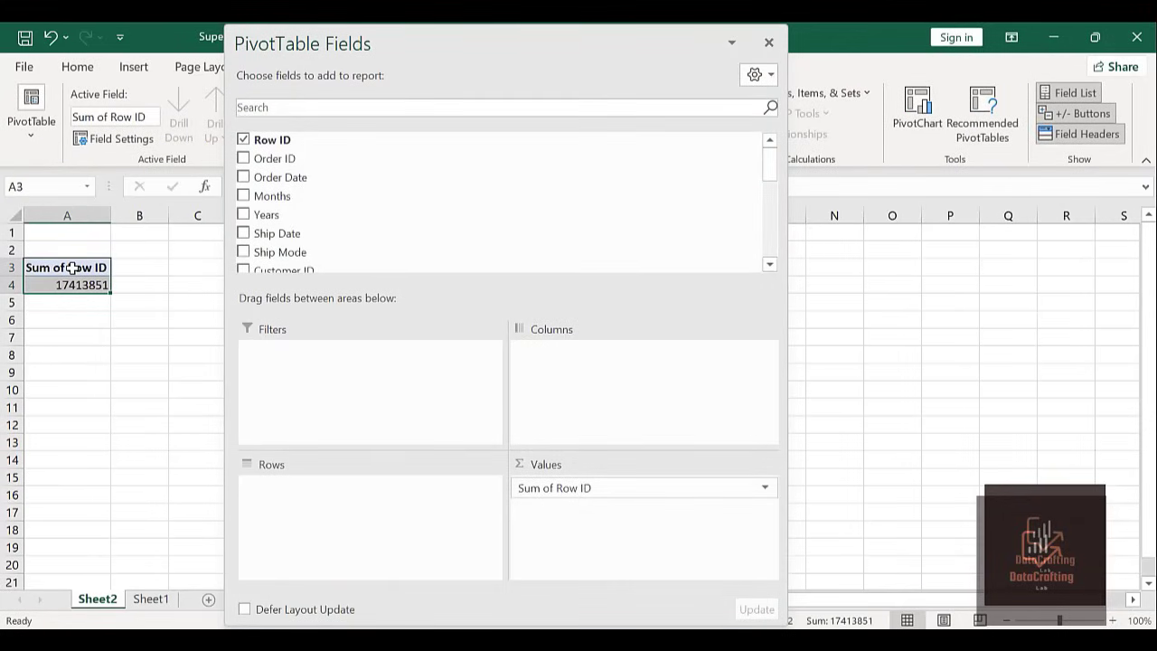
pyautogui.hotkey('ctrl', 'c')
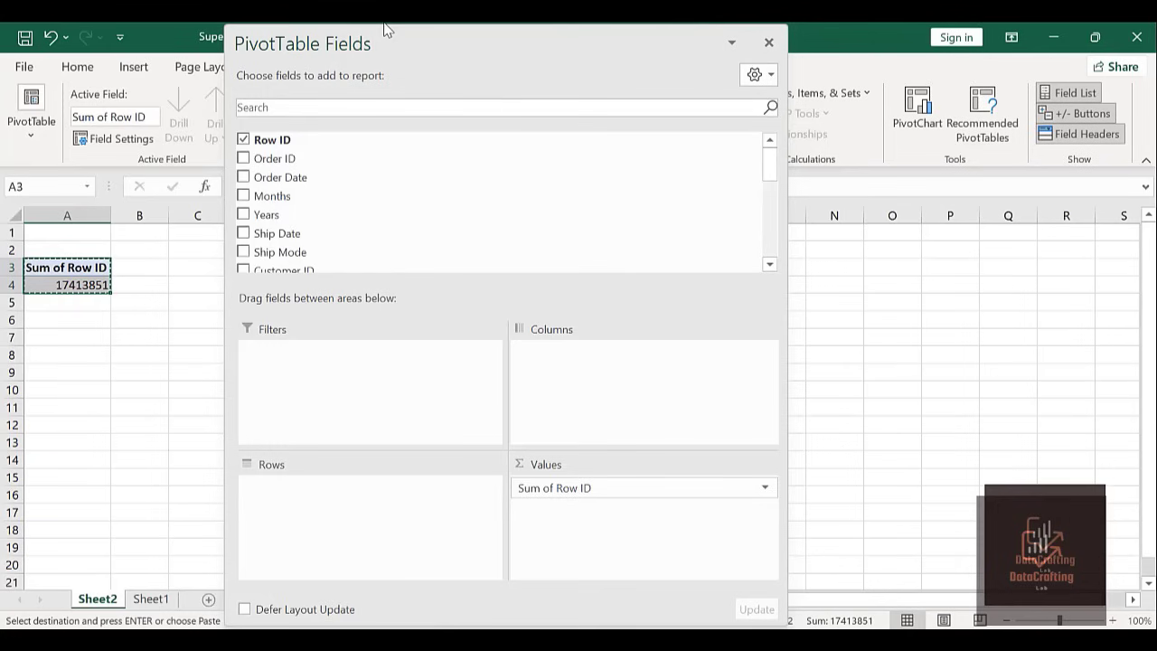
pyautogui.moveTo(394, 43); pyautogui.dragTo(1121, 208)
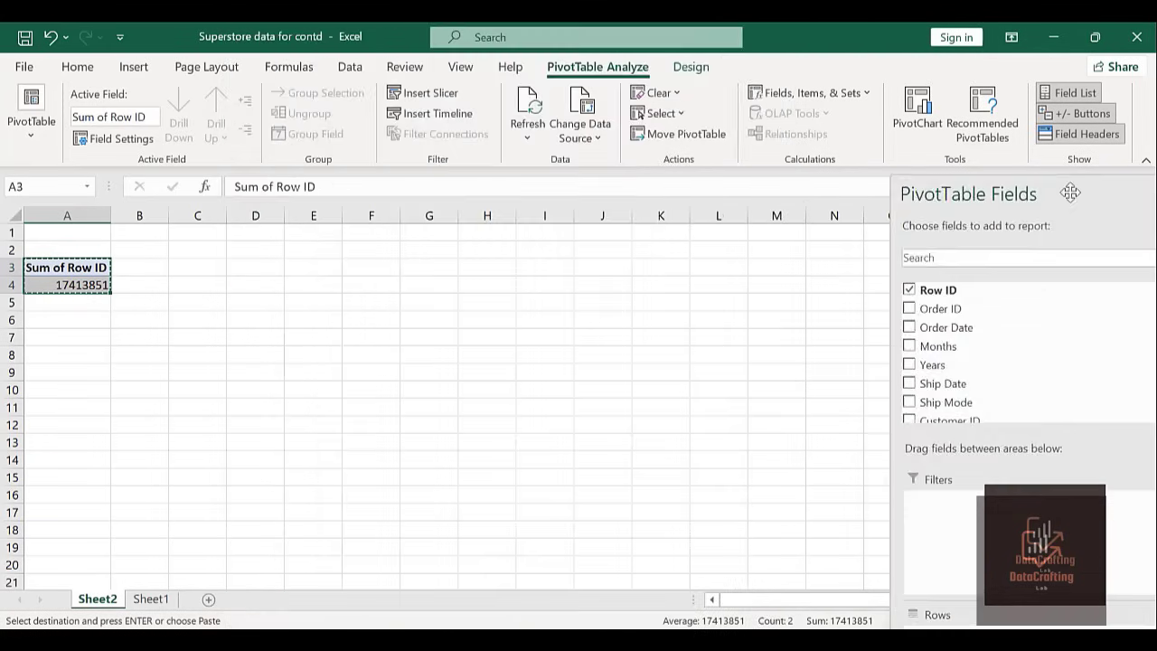
pyautogui.click(245, 265)
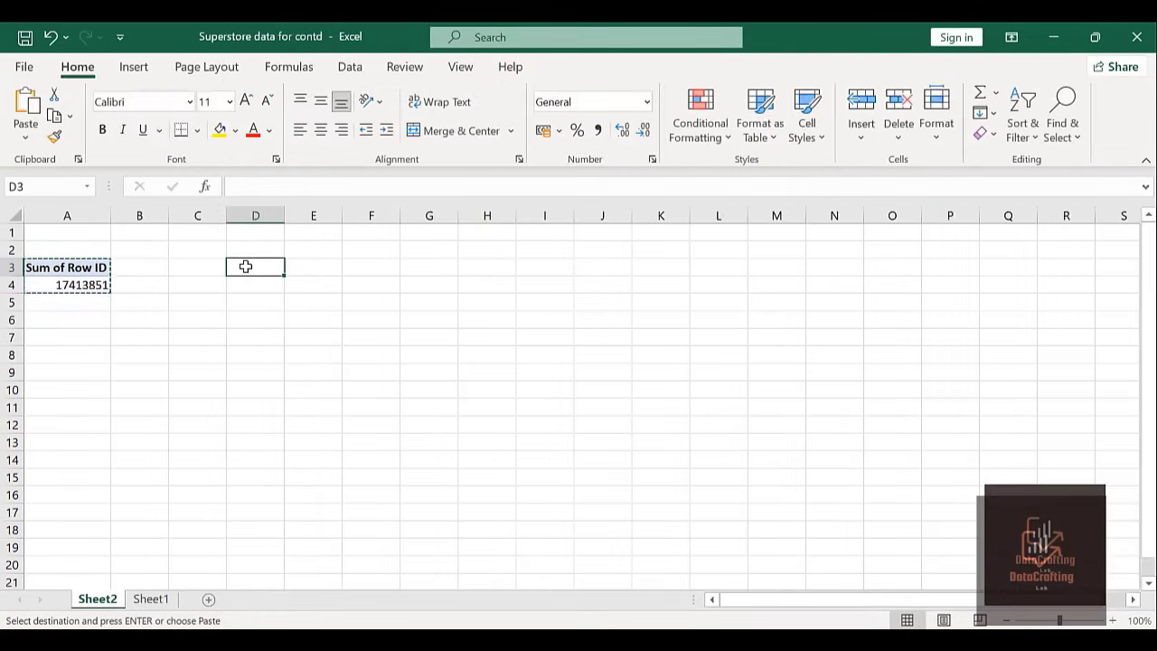
pyautogui.hotkey('ctrl', 'v')
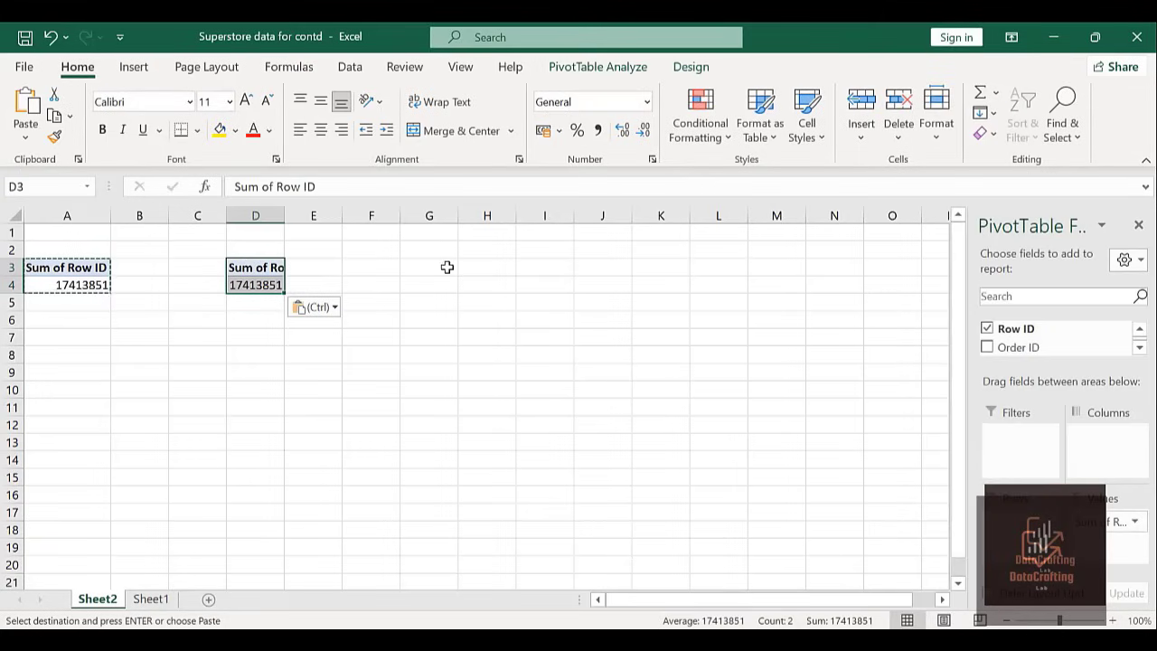
# Paste further copies of the PivotTable at G3, J3 and M3, and end the copy mode.
pyautogui.click(439, 268)
pyautogui.hotkey('ctrl', 'v')
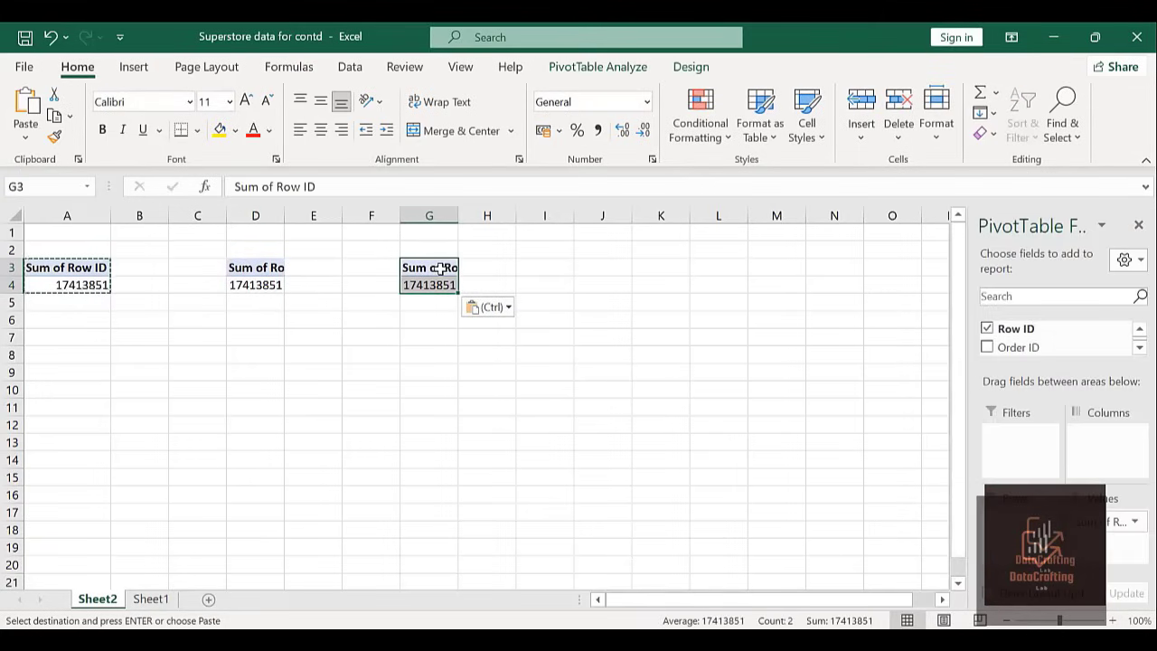
pyautogui.click(588, 268)
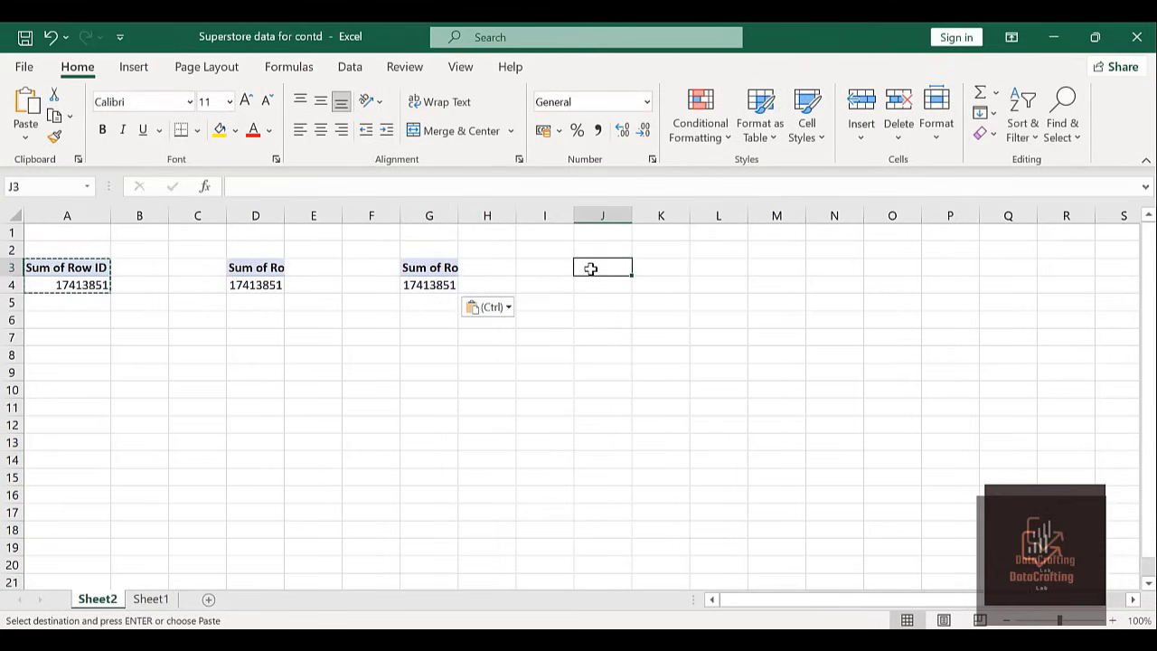
pyautogui.hotkey('ctrl', 'v')
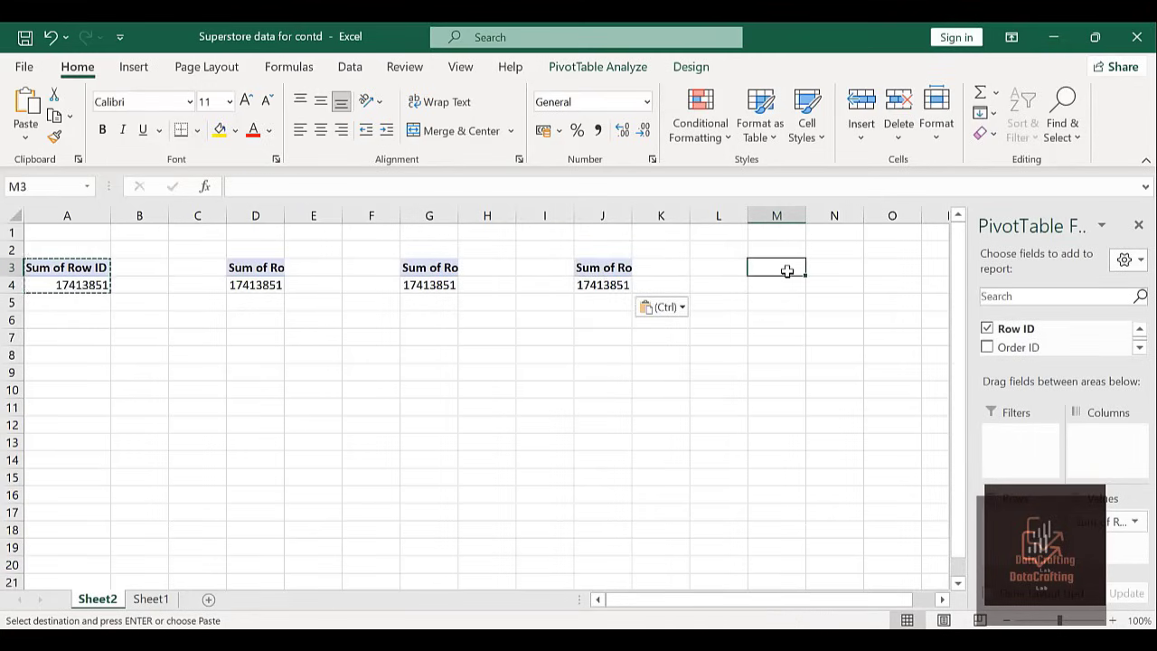
pyautogui.click(787, 271)
pyautogui.hotkey('ctrl', 'v')
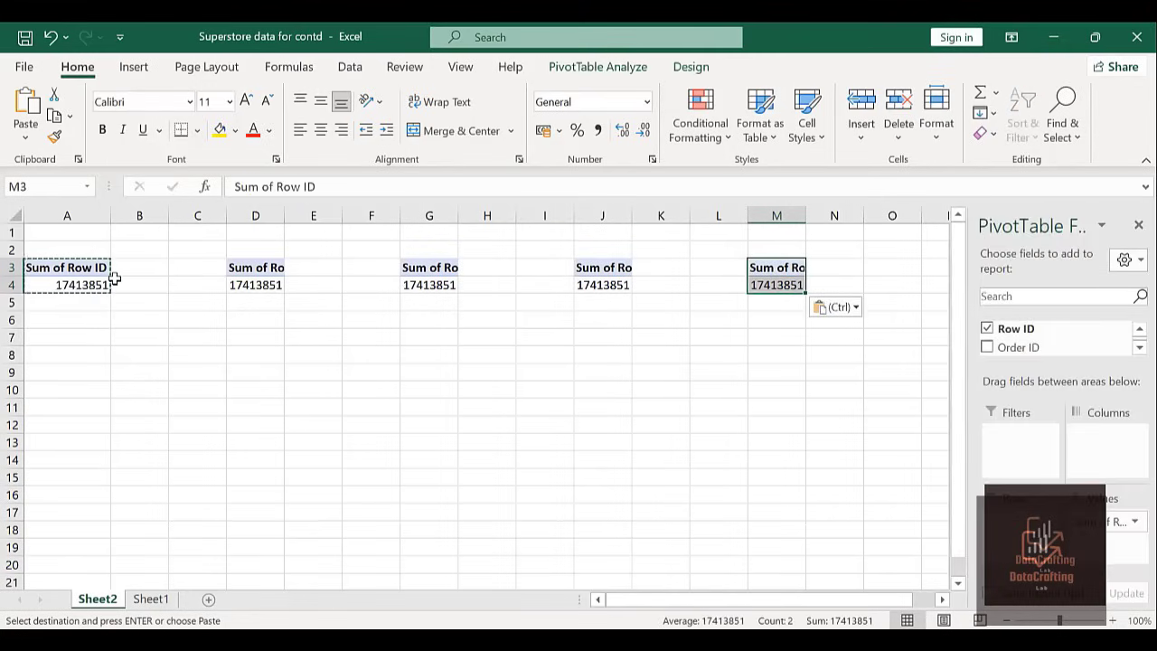
pyautogui.press('Escape')
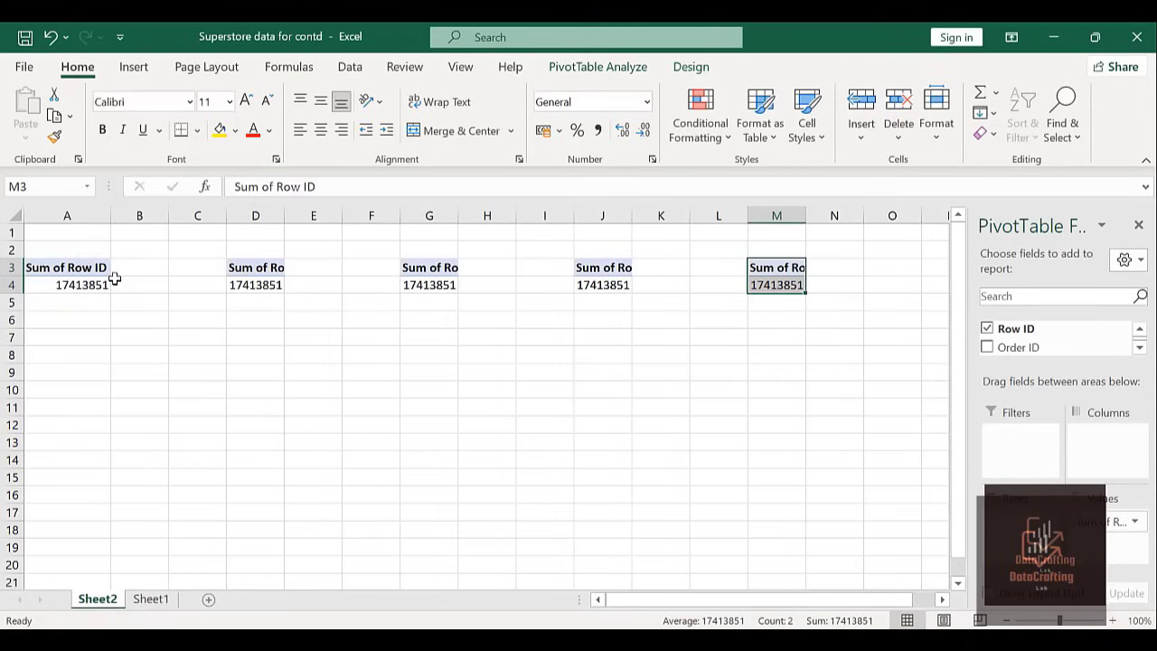
# Change the Row ID value field of the PivotTable at A3 to summarize by Count.
pyautogui.click(93, 285)
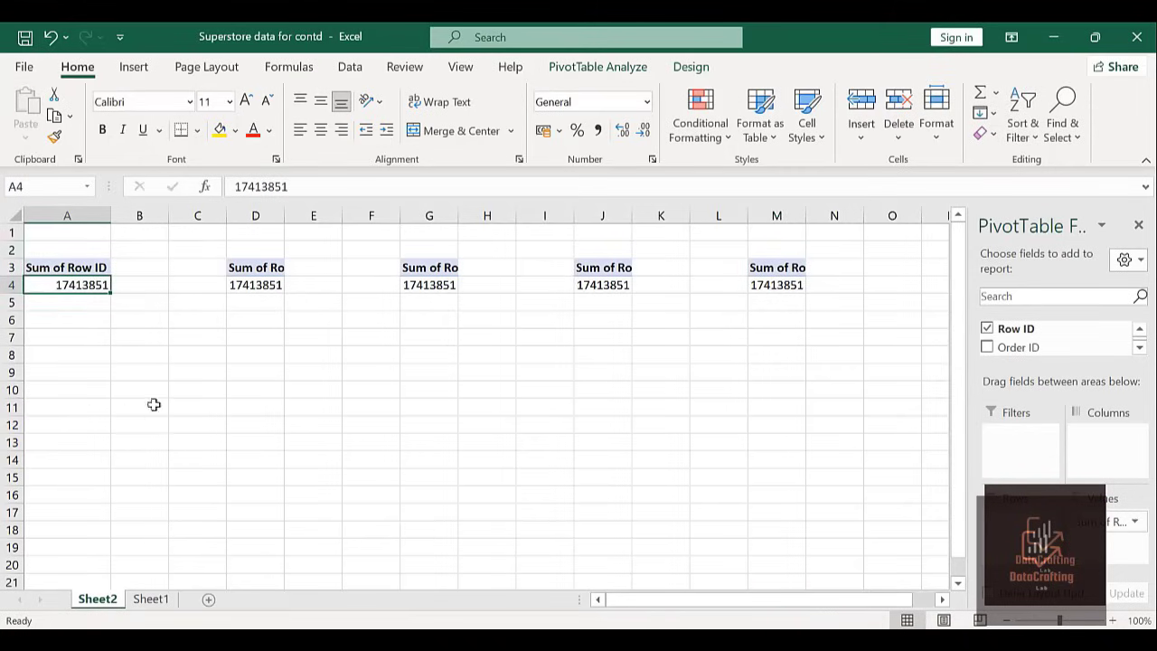
pyautogui.click(1135, 522)
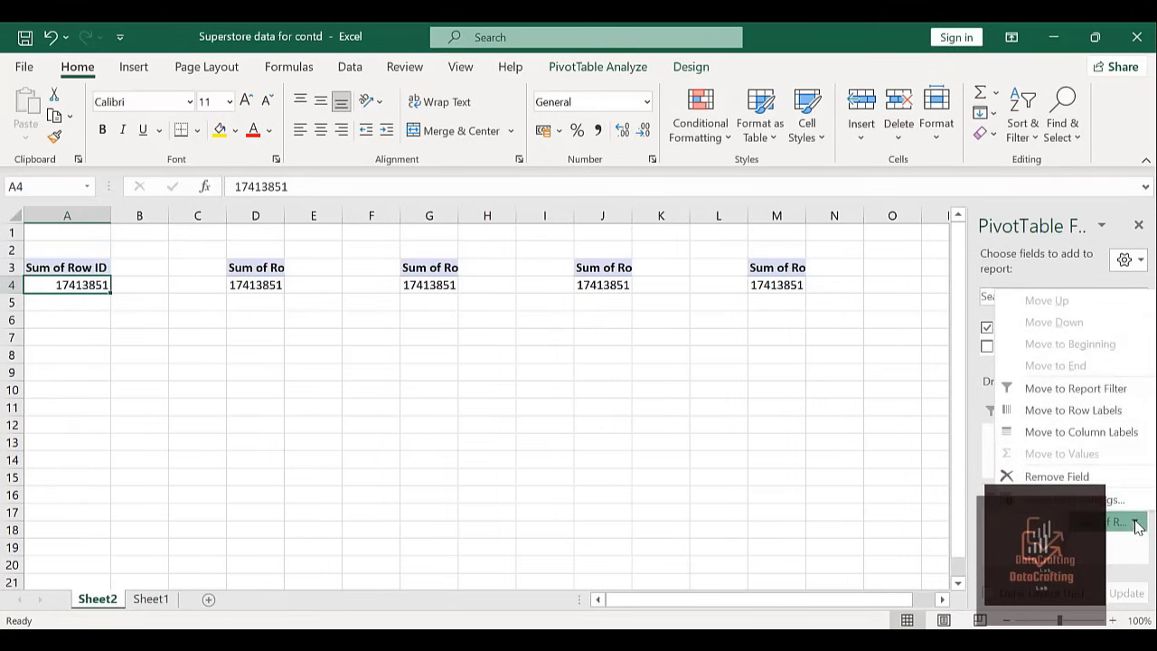
pyautogui.click(1074, 499)
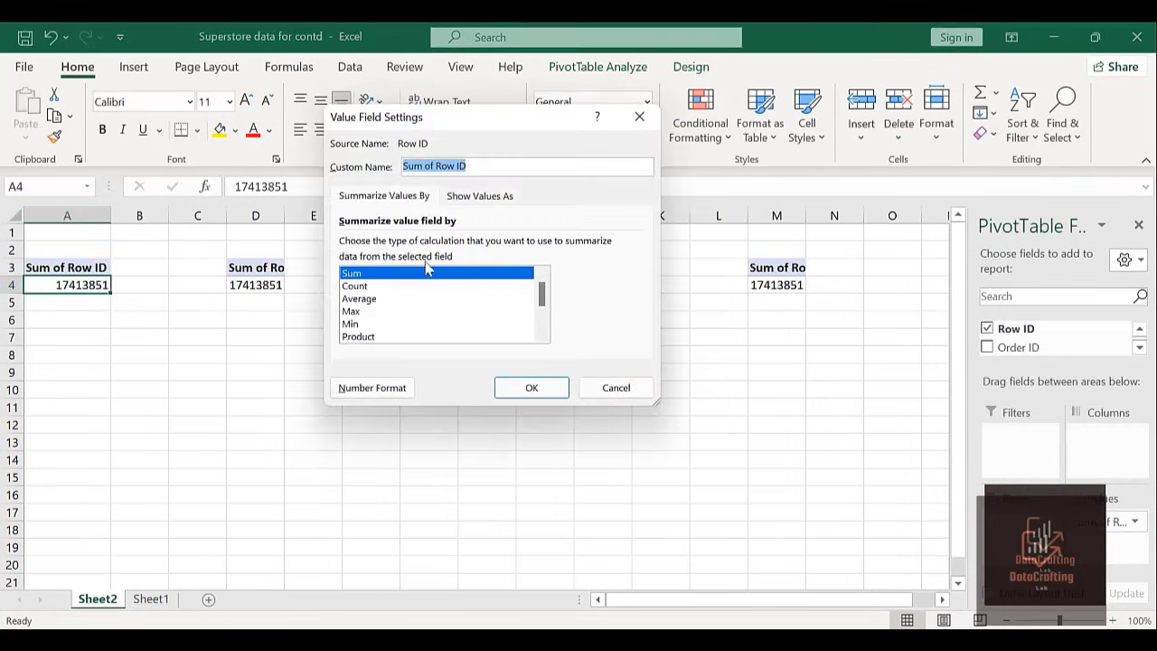
pyautogui.click(354, 285)
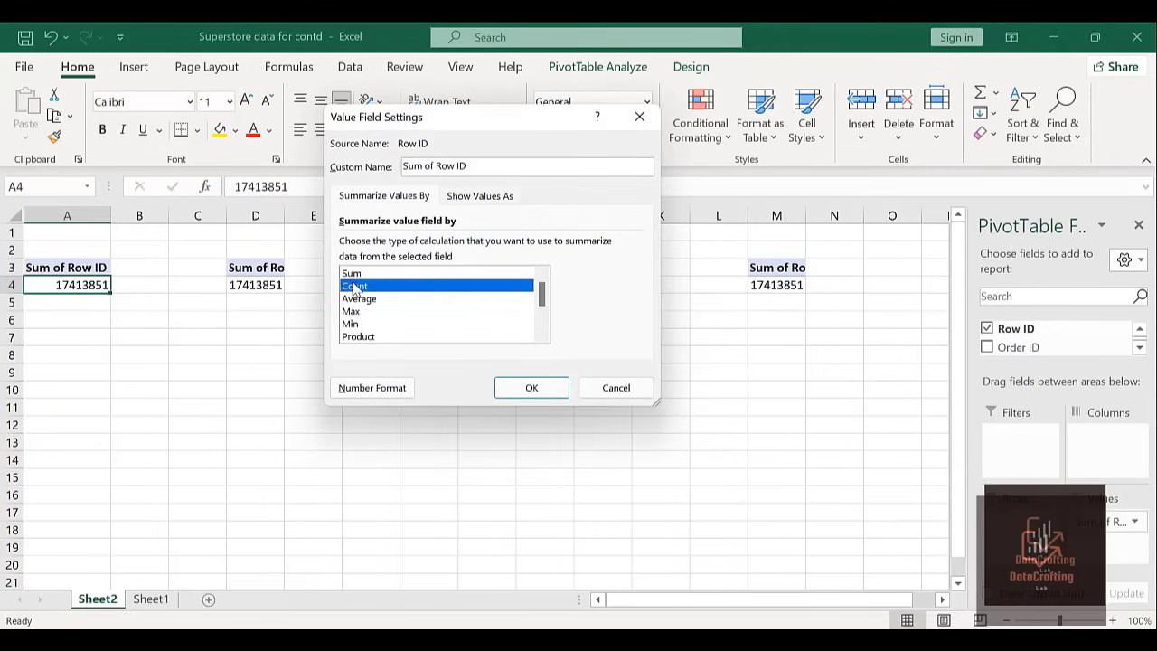
pyautogui.click(532, 388)
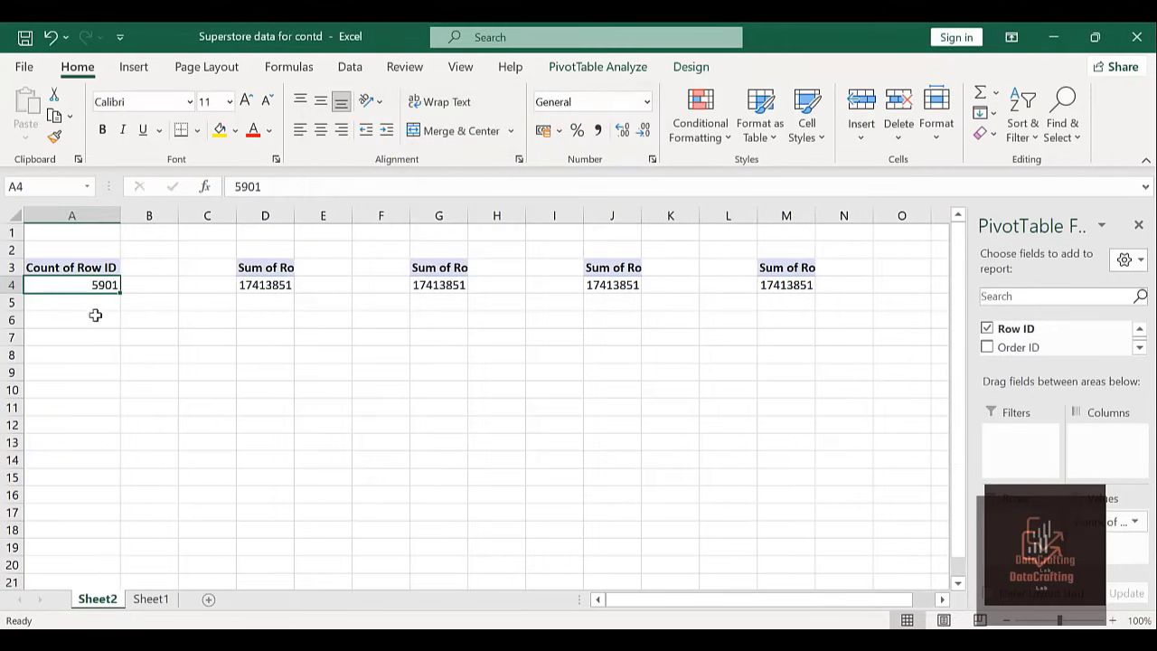
# Enter the heading "Consumer Leads" in cell A2 above the first PivotTable.
pyautogui.click(143, 292)
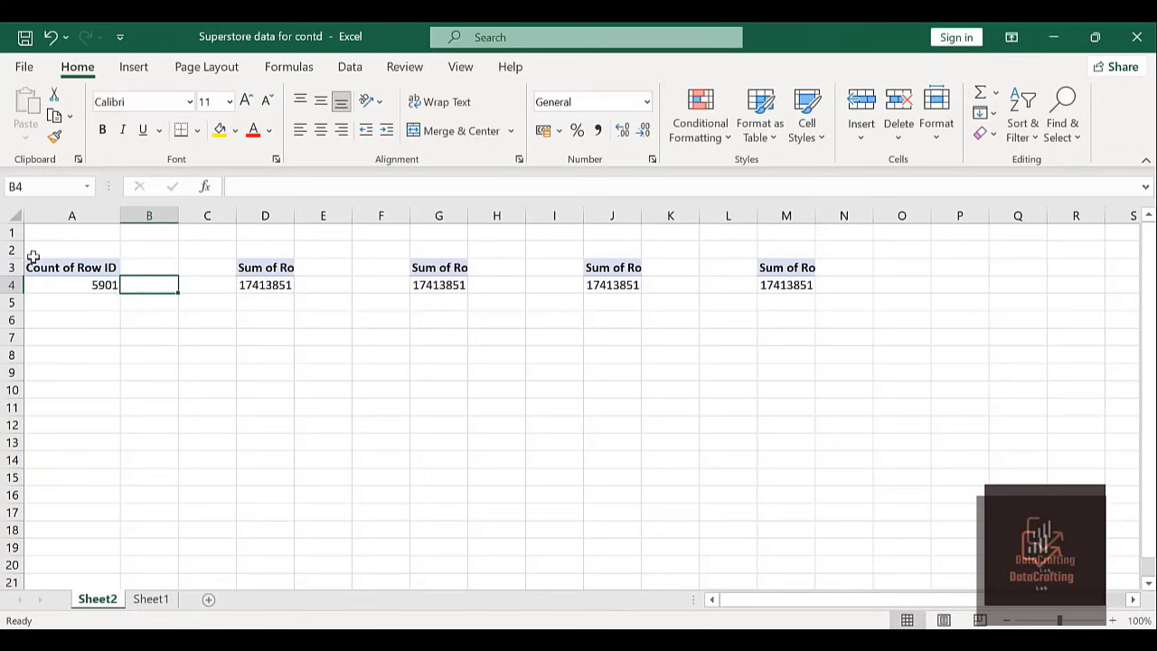
pyautogui.click(61, 246)
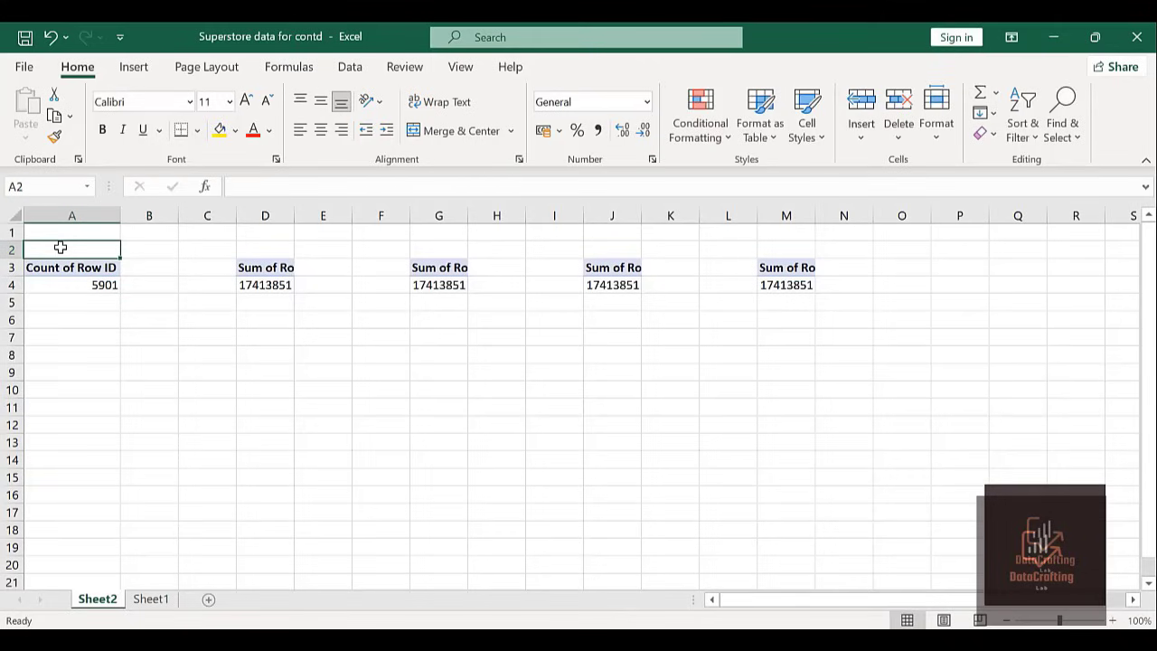
pyautogui.write('Consumer Leads')
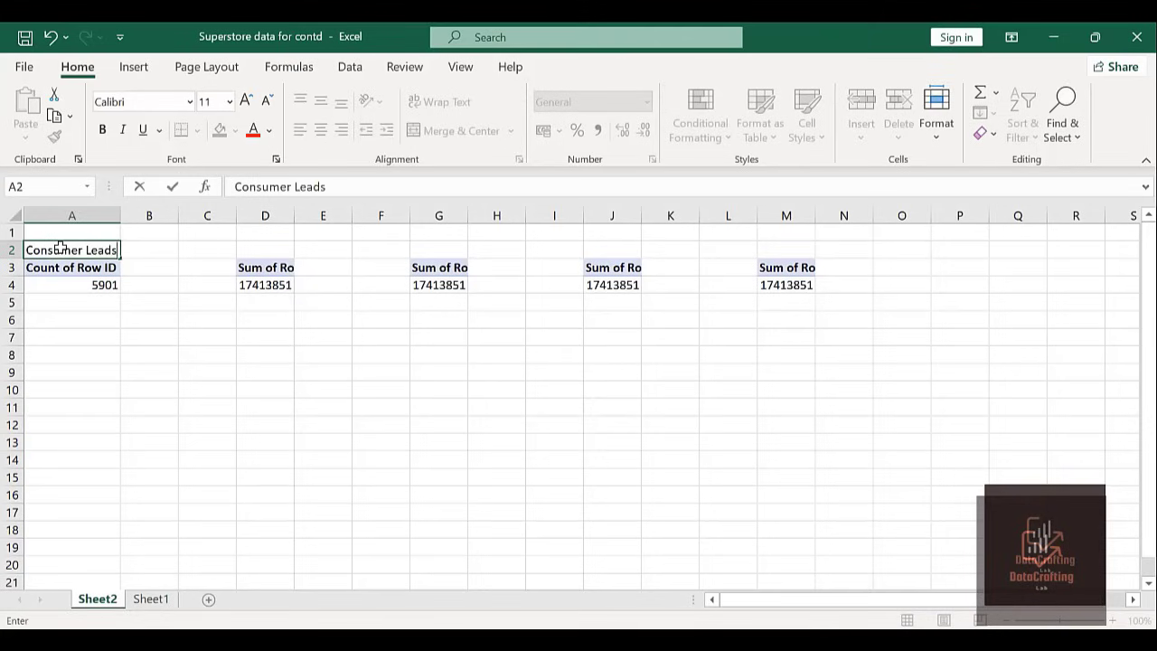
pyautogui.press('Return')
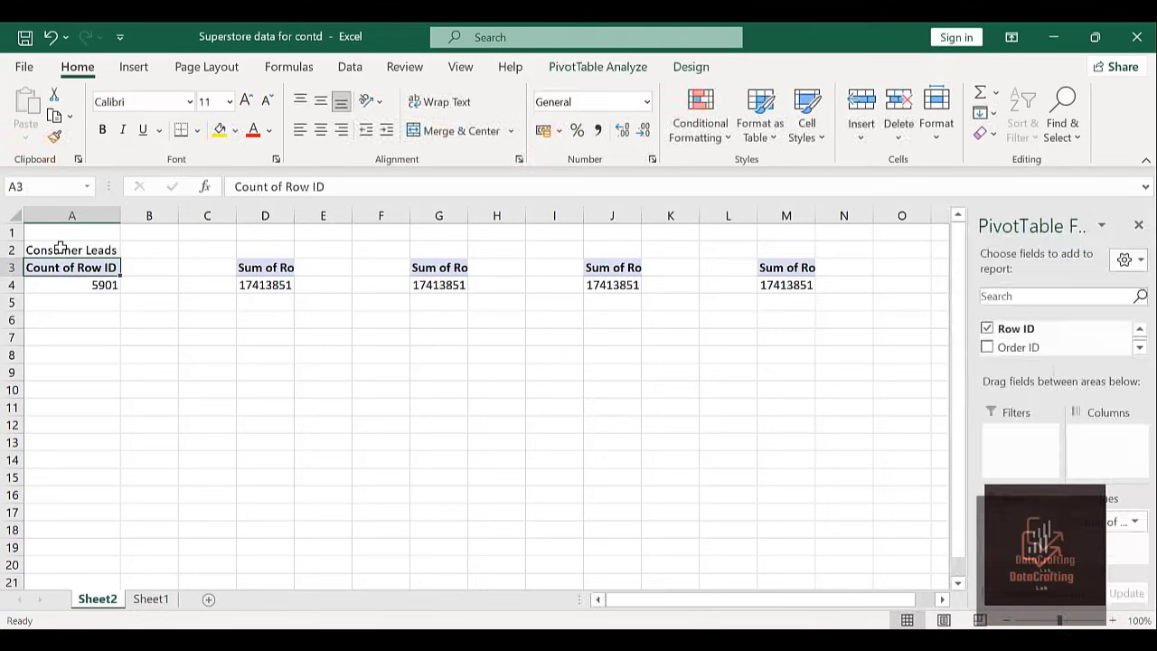
# Link cell B4 to the Row ID count in A4 with =GETPIVOTDATA("Row ID",$A$3).
pyautogui.click(138, 288)
pyautogui.write('=')
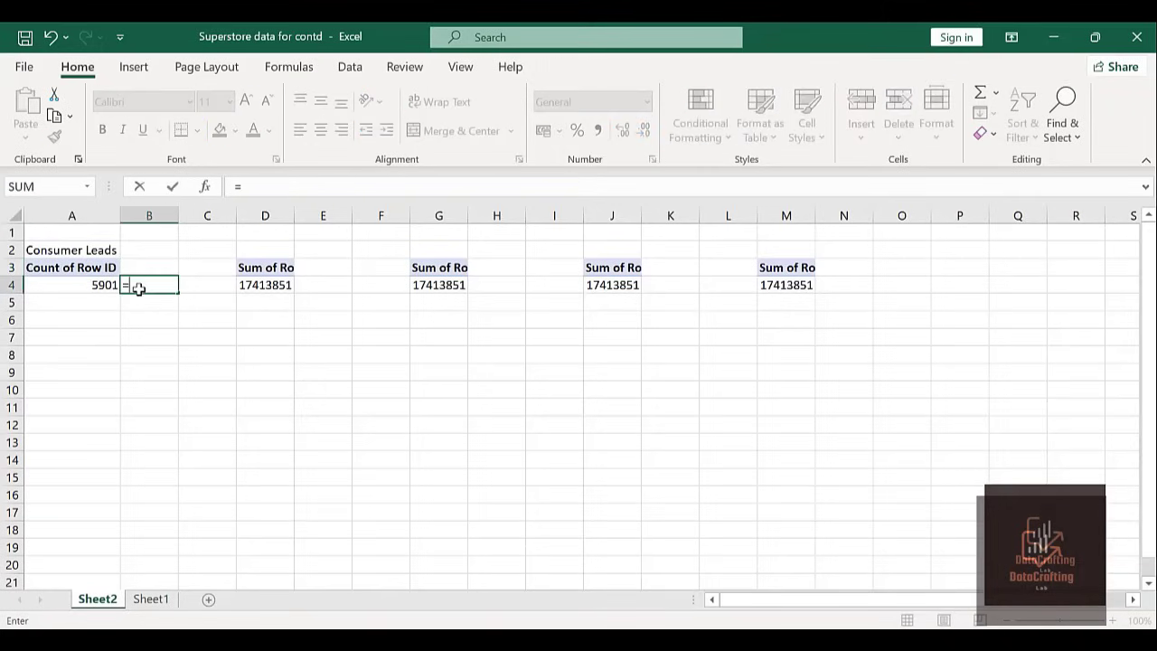
pyautogui.click(83, 285)
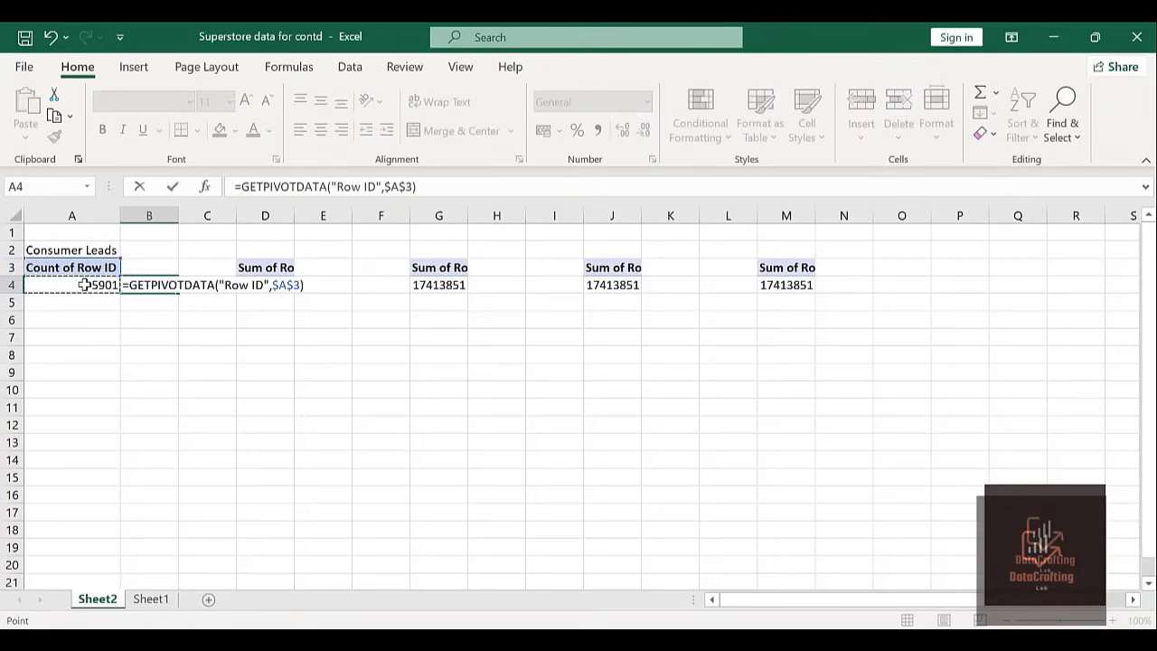
pyautogui.press('Return')
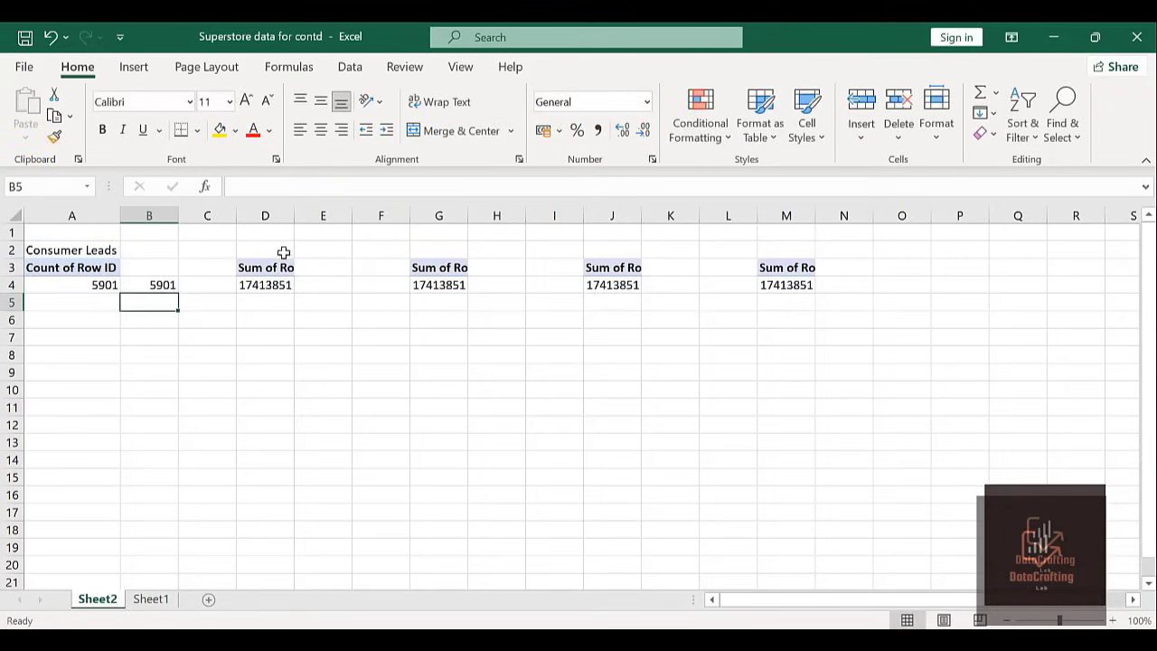
# Autofit column D and replace Row ID with Sales in the Values area of the PivotTable at D3.
pyautogui.doubleClick(292, 219)
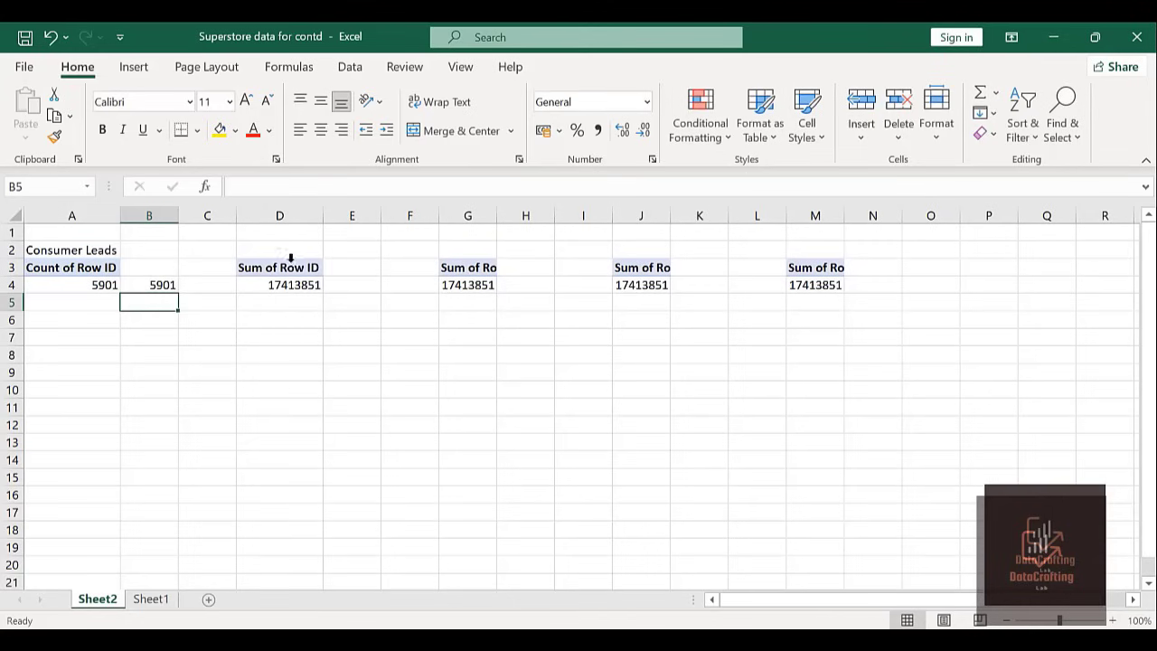
pyautogui.click(301, 287)
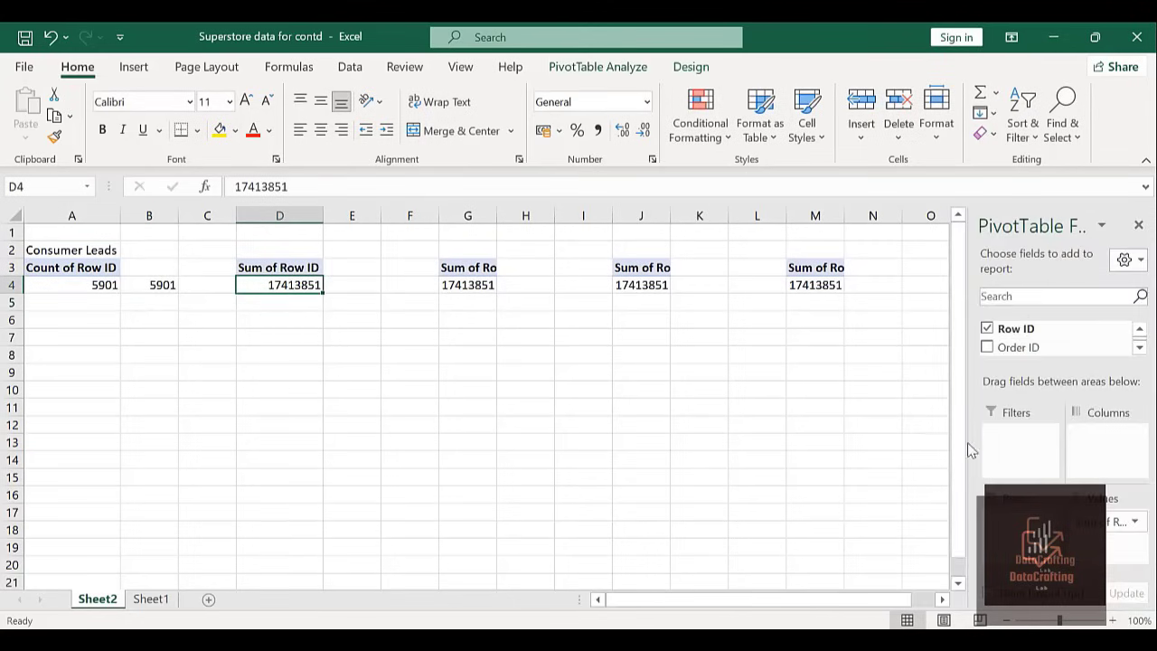
pyautogui.moveTo(1110, 529); pyautogui.dragTo(1076, 326)
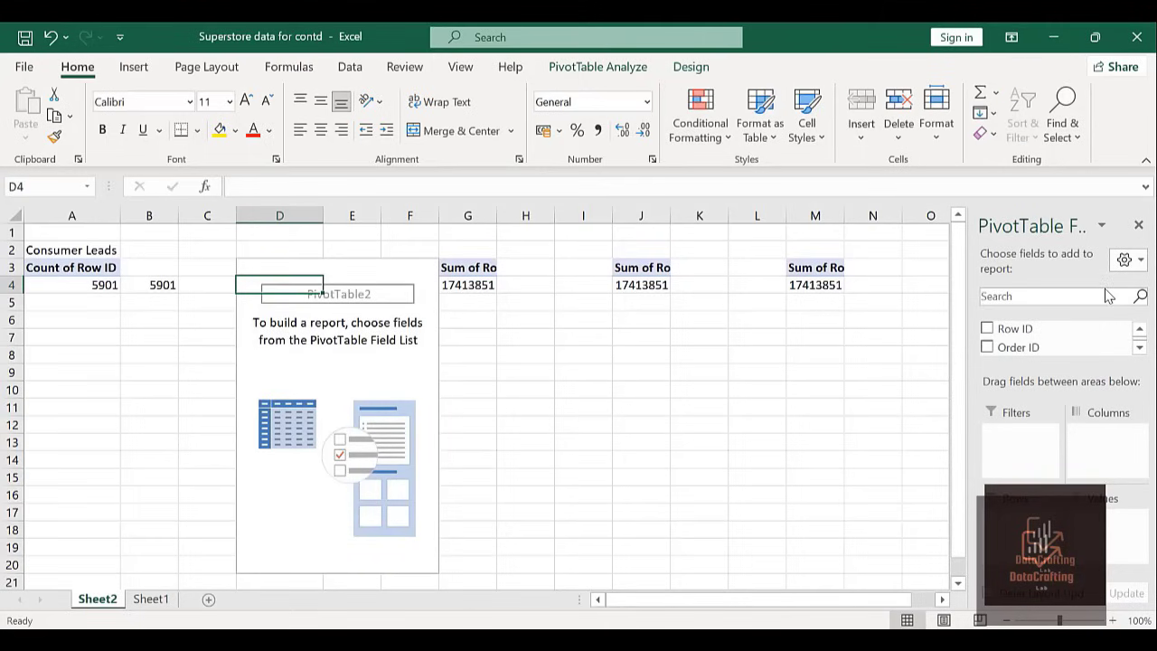
pyautogui.moveTo(1049, 233); pyautogui.dragTo(769, 162)
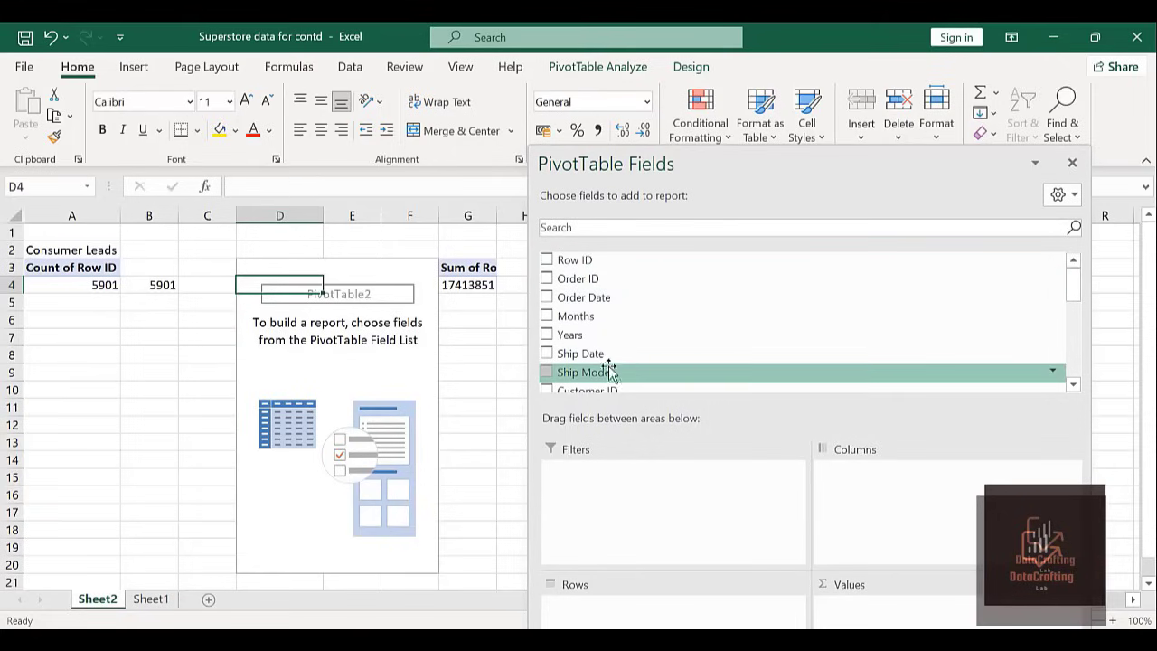
pyautogui.click(1077, 335)
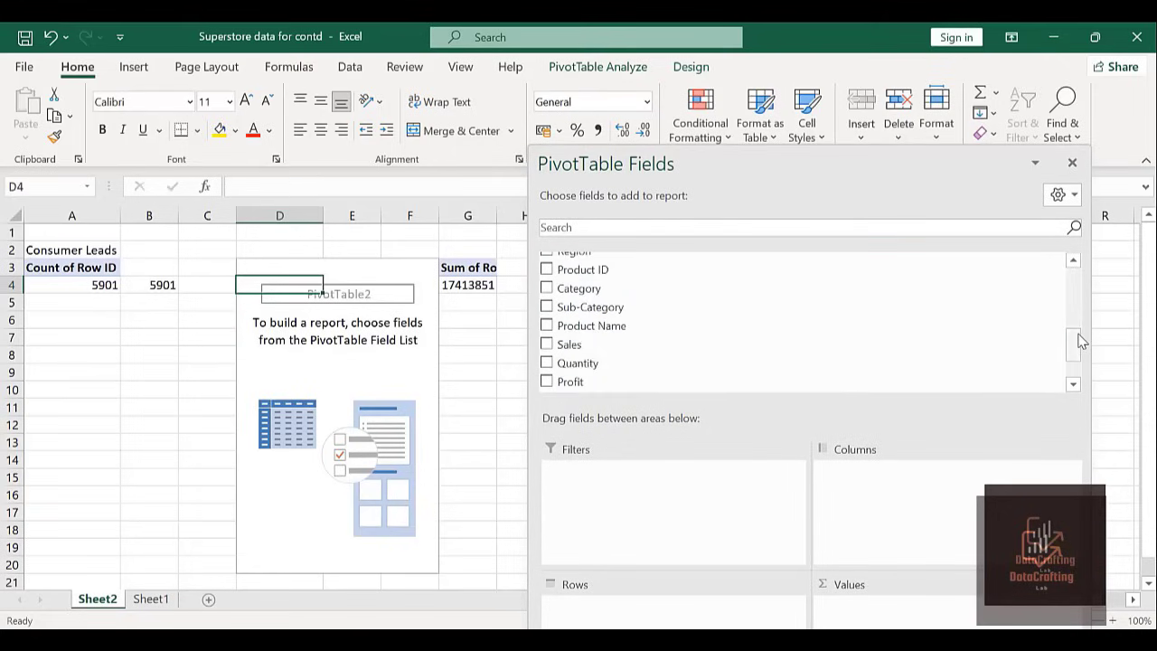
pyautogui.moveTo(588, 345); pyautogui.dragTo(895, 625)
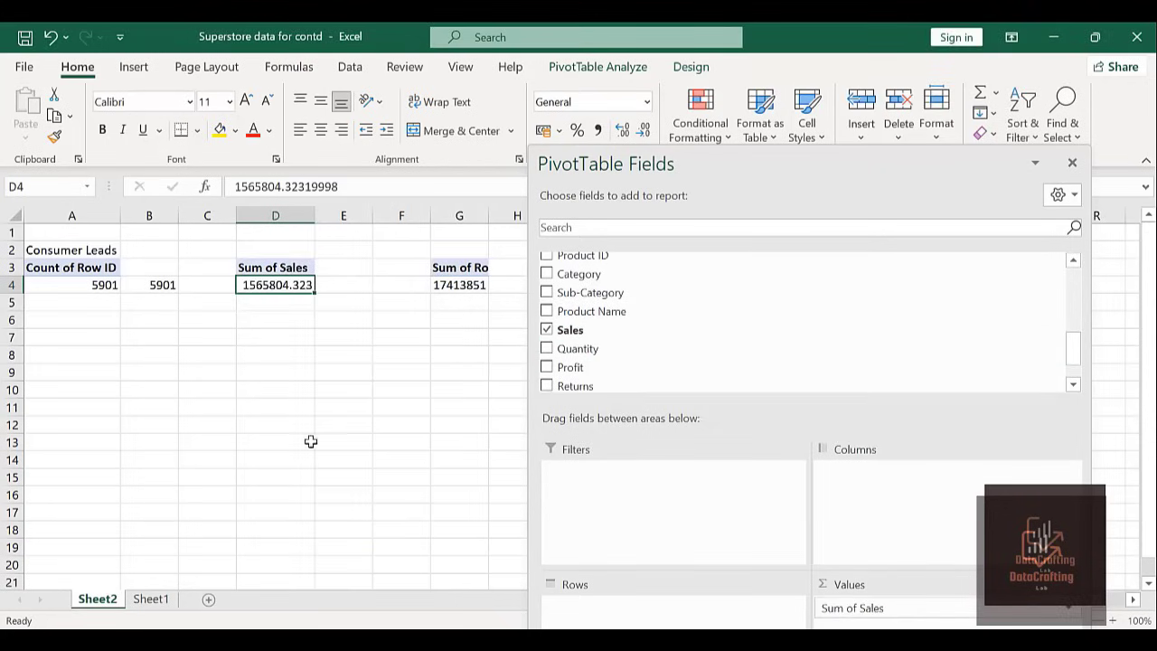
# Replace Row ID with Quantity in the Values area of the PivotTable at G3.
pyautogui.click(499, 283)
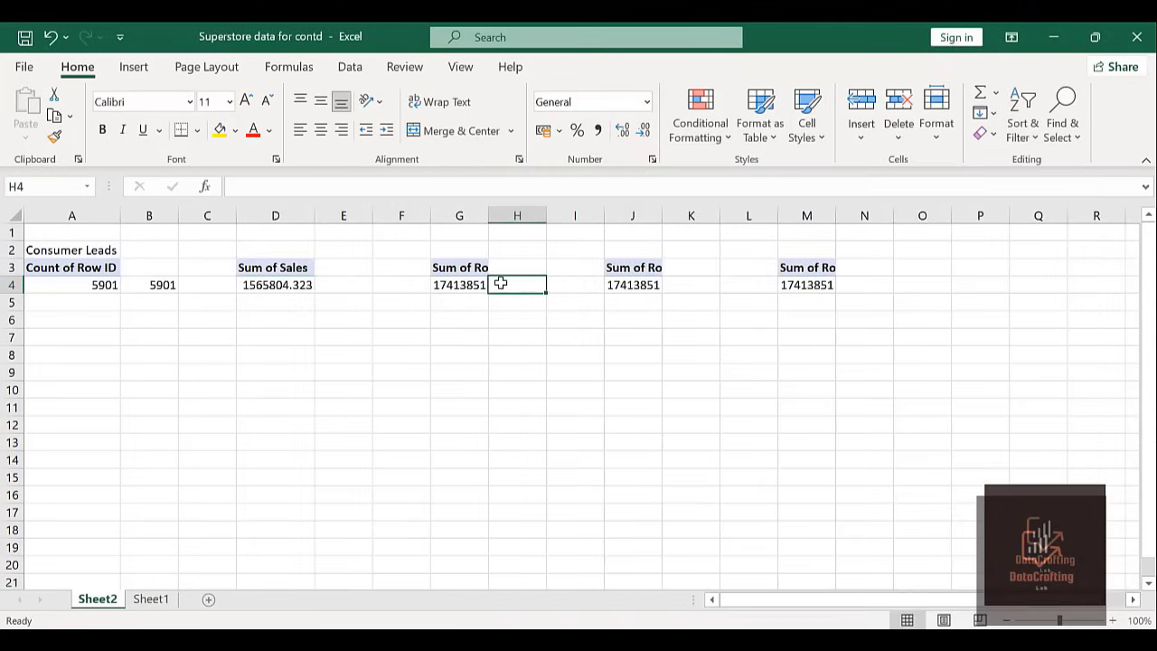
pyautogui.click(445, 286)
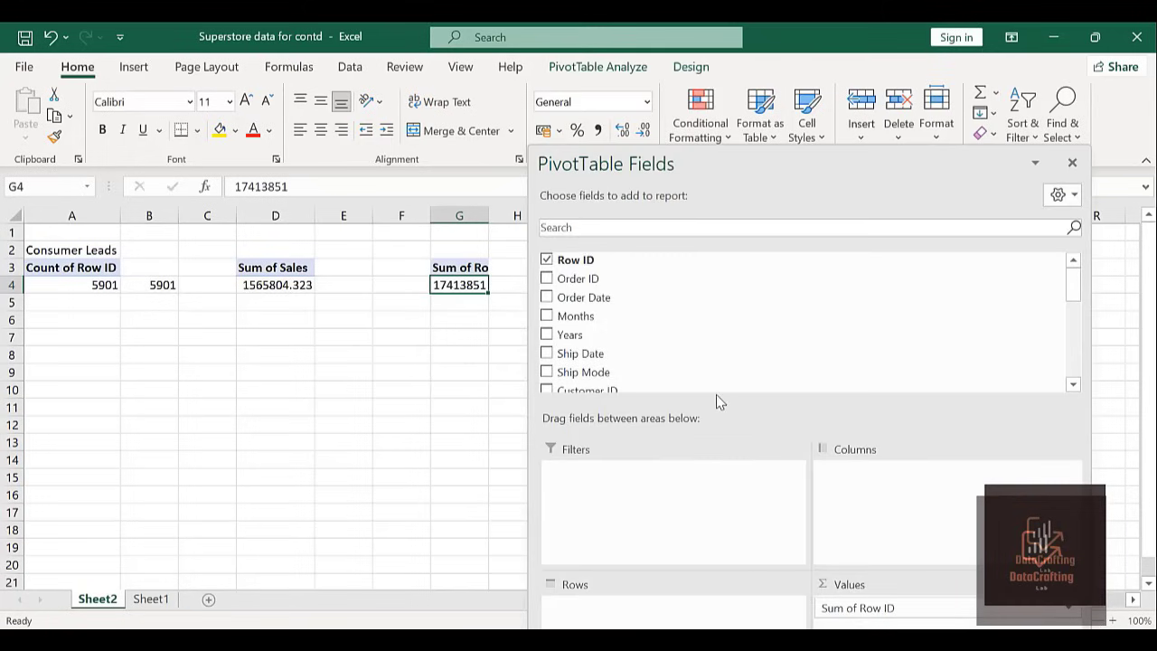
pyautogui.moveTo(875, 616); pyautogui.dragTo(693, 349)
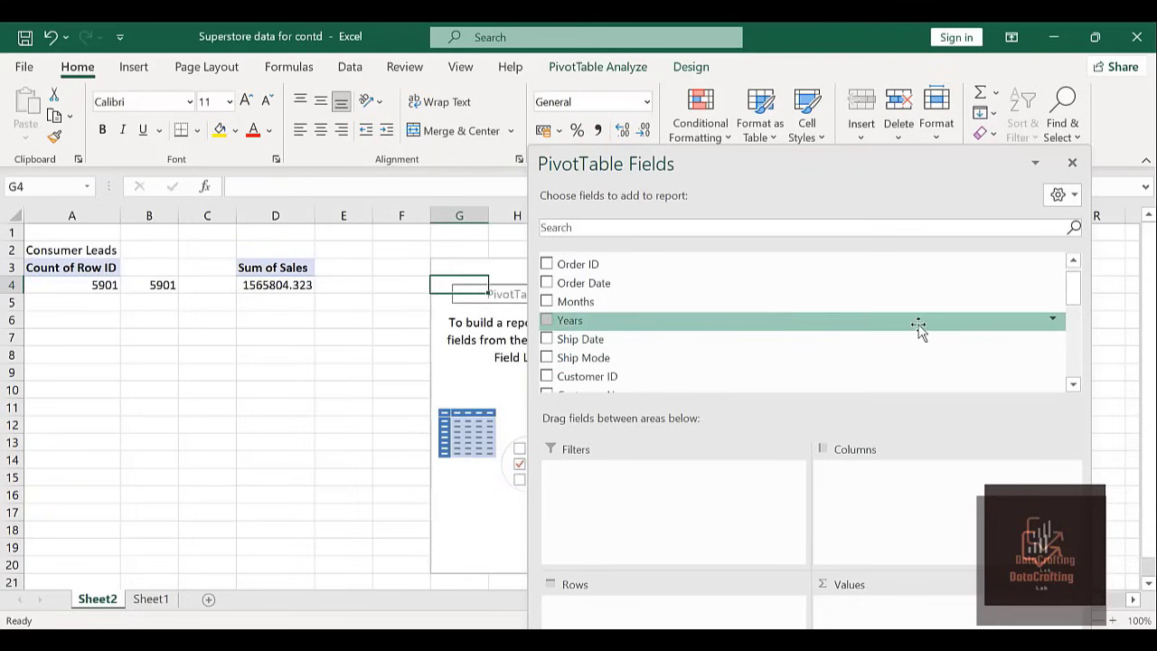
pyautogui.click(1082, 338)
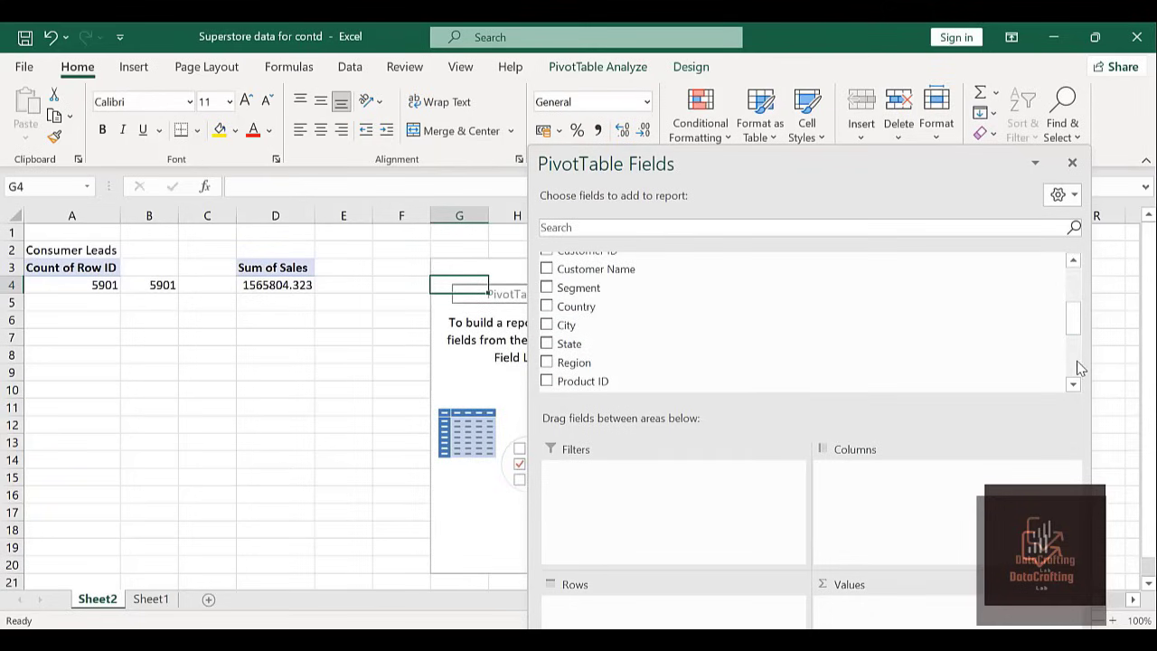
pyautogui.click(1077, 361)
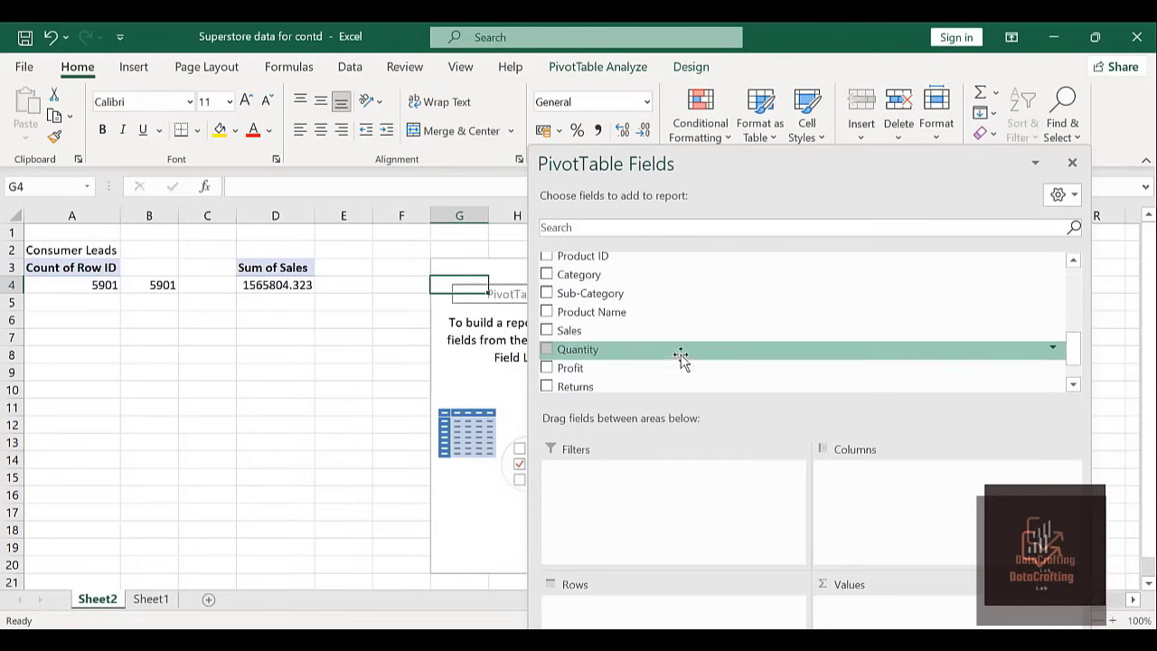
pyautogui.moveTo(685, 353); pyautogui.dragTo(893, 624)
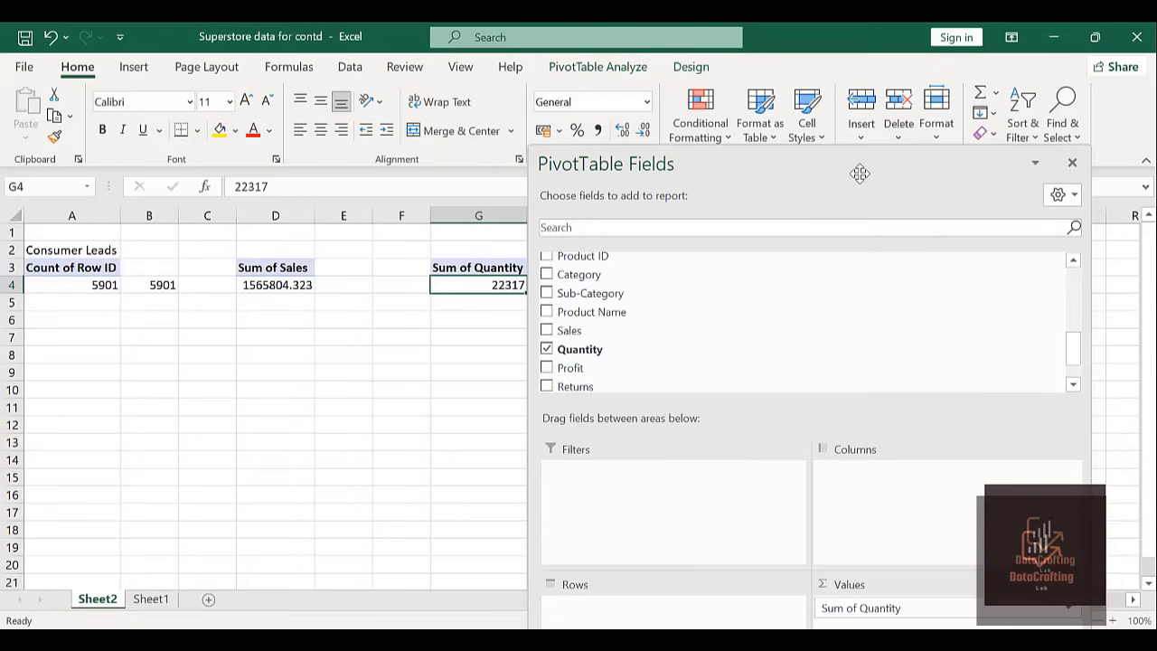
pyautogui.click(365, 383)
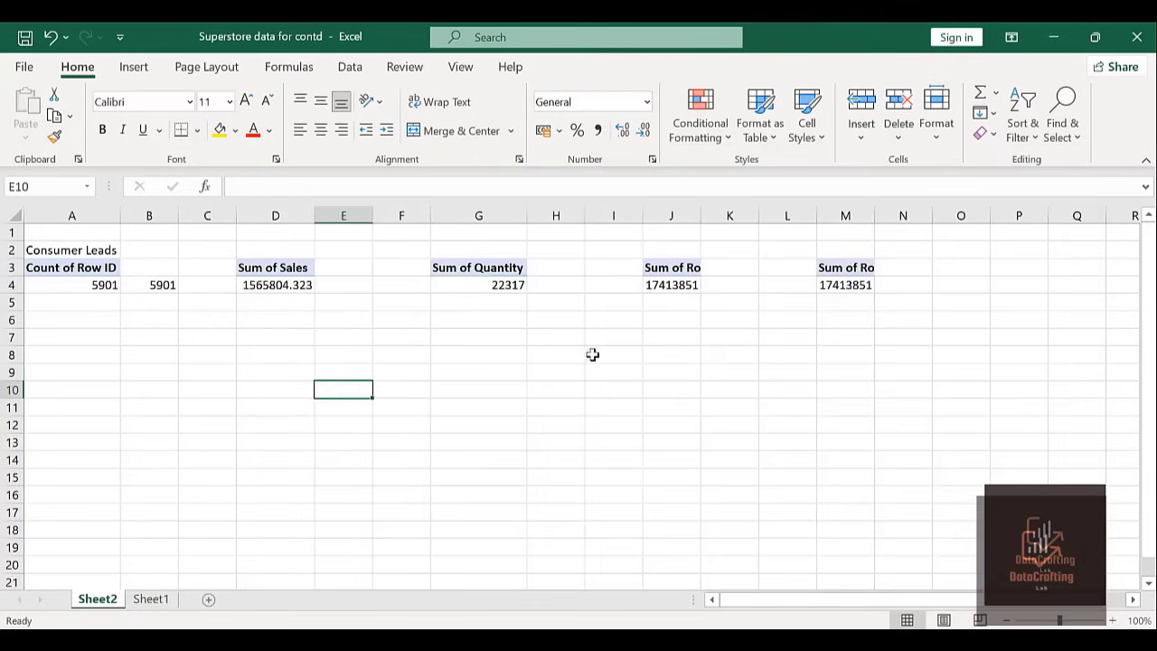
# Link cell E4 to the Sales total in D4 and cell H4 to the Quantity total in G4.
pyautogui.click(346, 289)
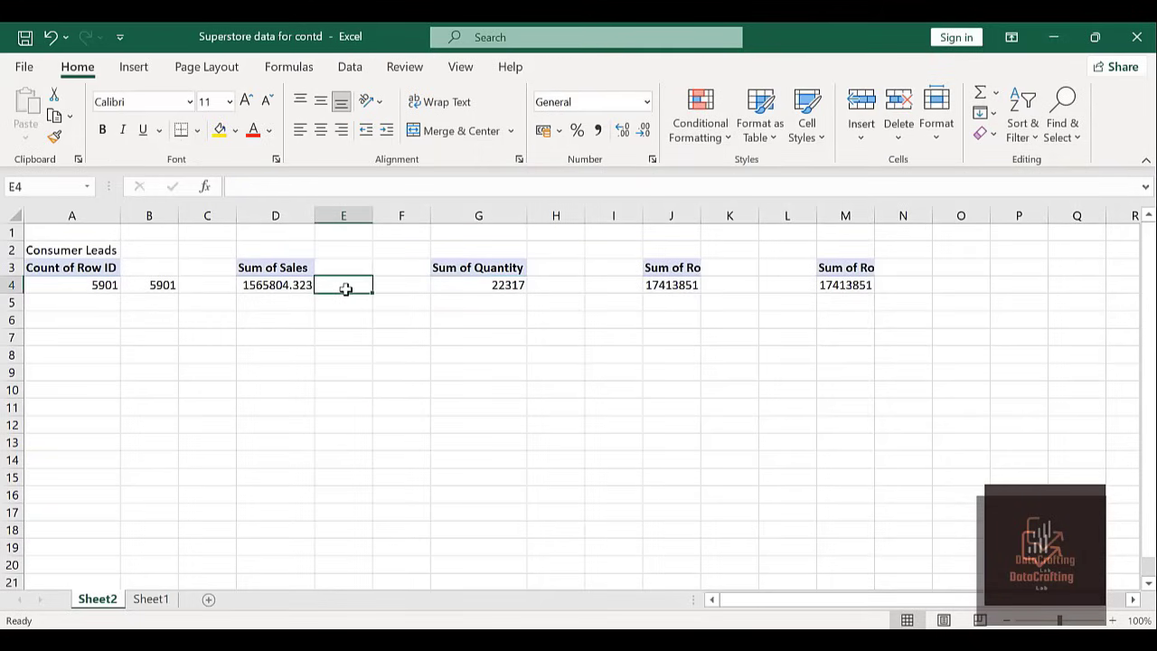
pyautogui.write('=')
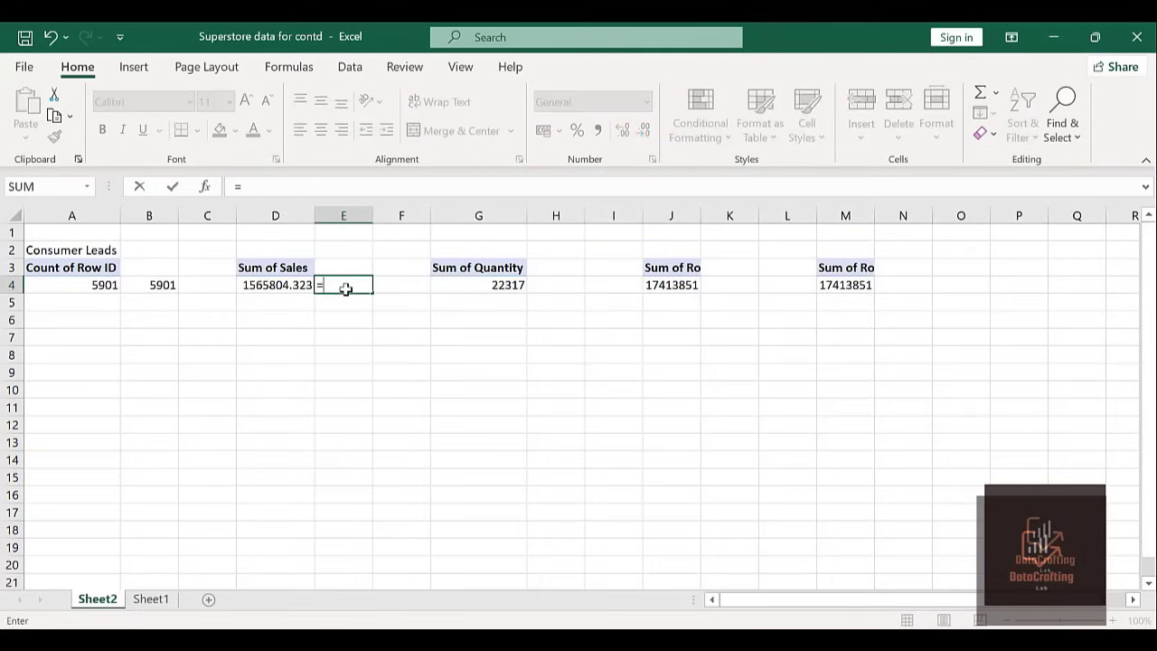
pyautogui.click(271, 288)
pyautogui.press('Return')
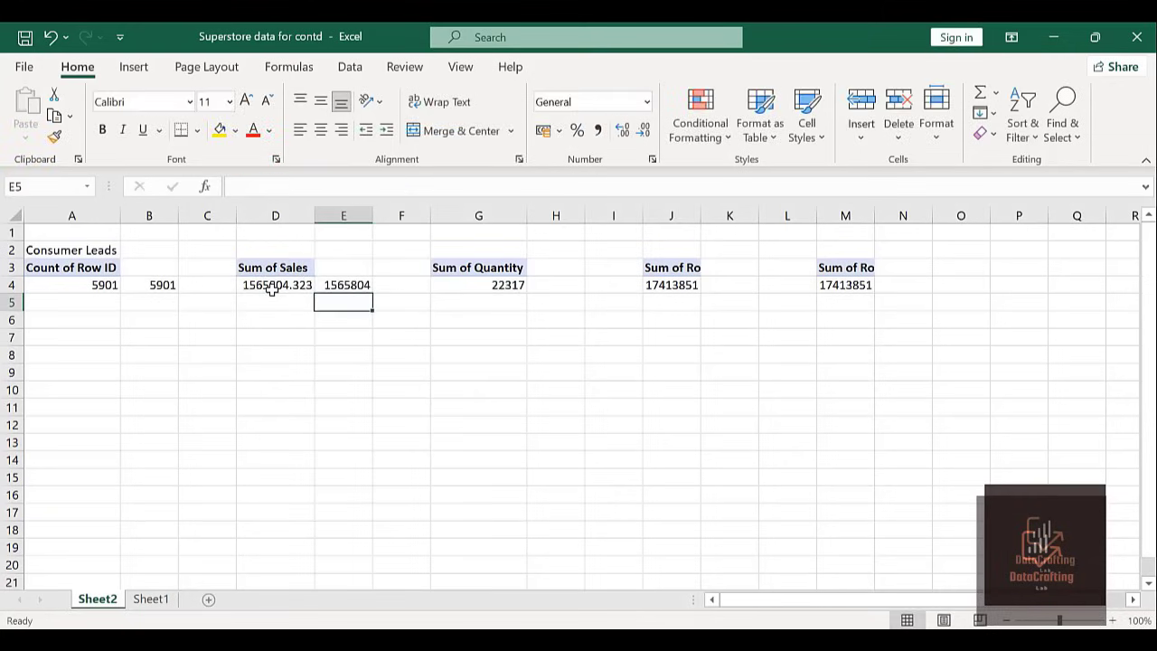
pyautogui.click(564, 287)
pyautogui.write('=')
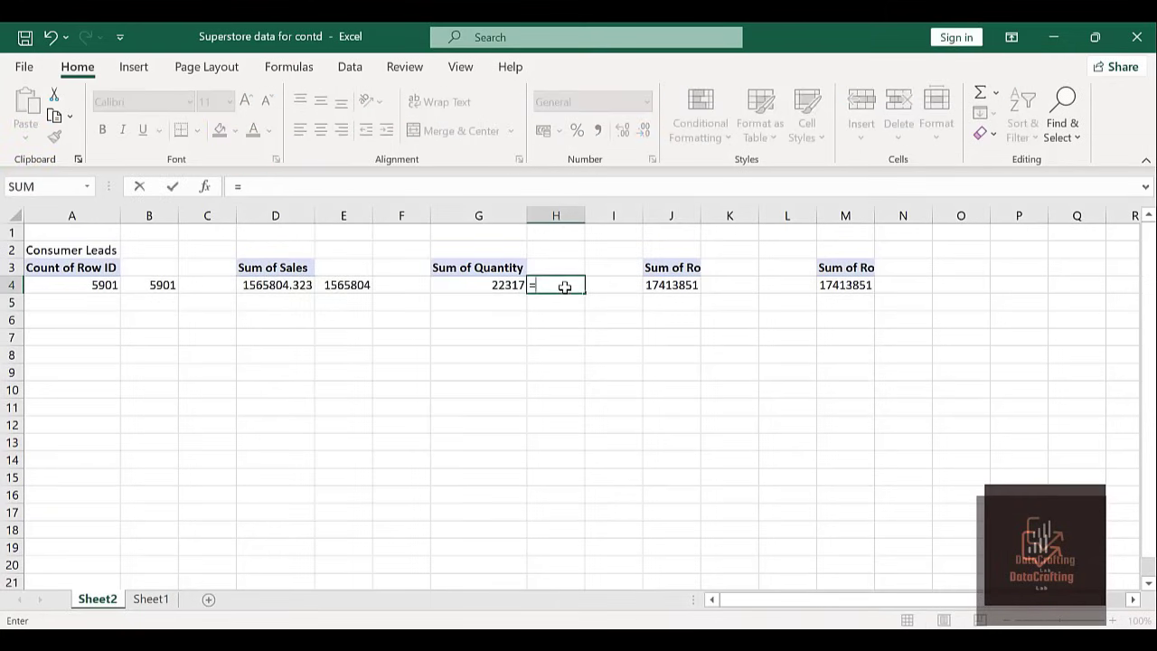
pyautogui.click(488, 289)
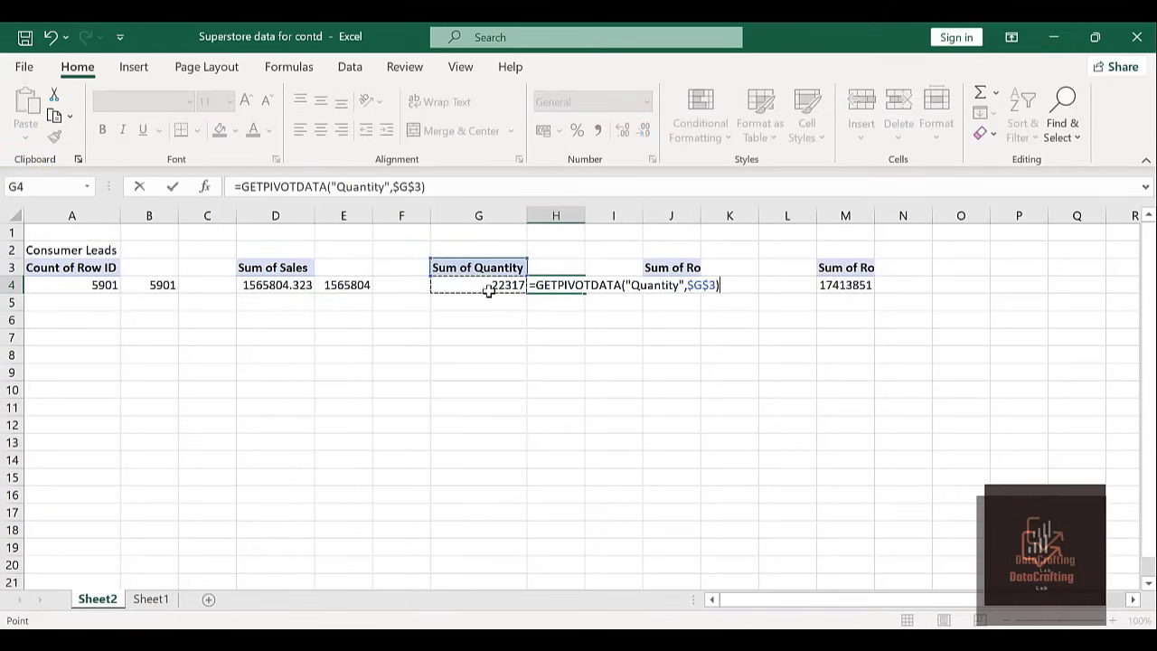
pyautogui.press('Return')
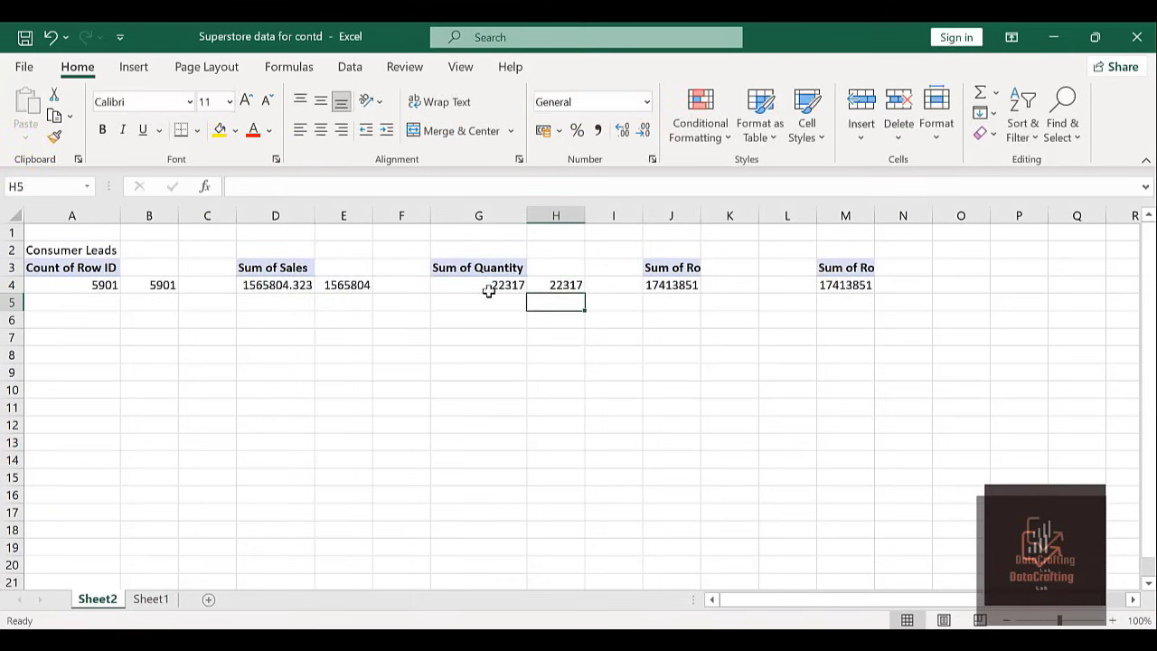
# Autofit columns J and M to their contents and select the PivotTable value in J4.
pyautogui.doubleClick(700, 218)
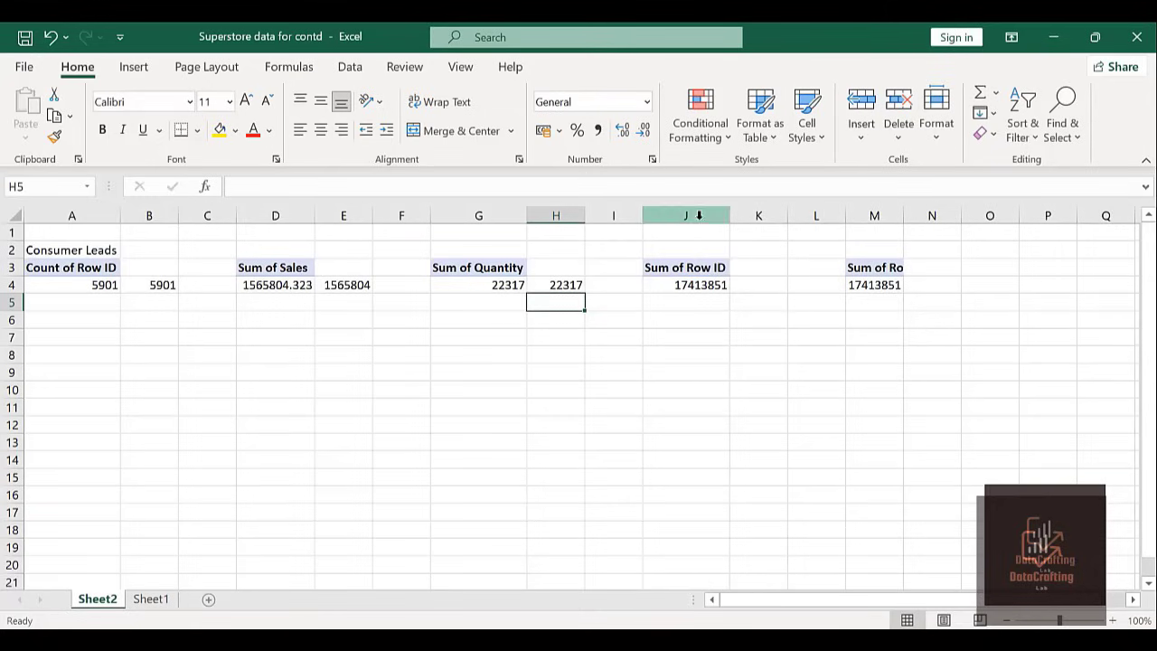
pyautogui.click(766, 285)
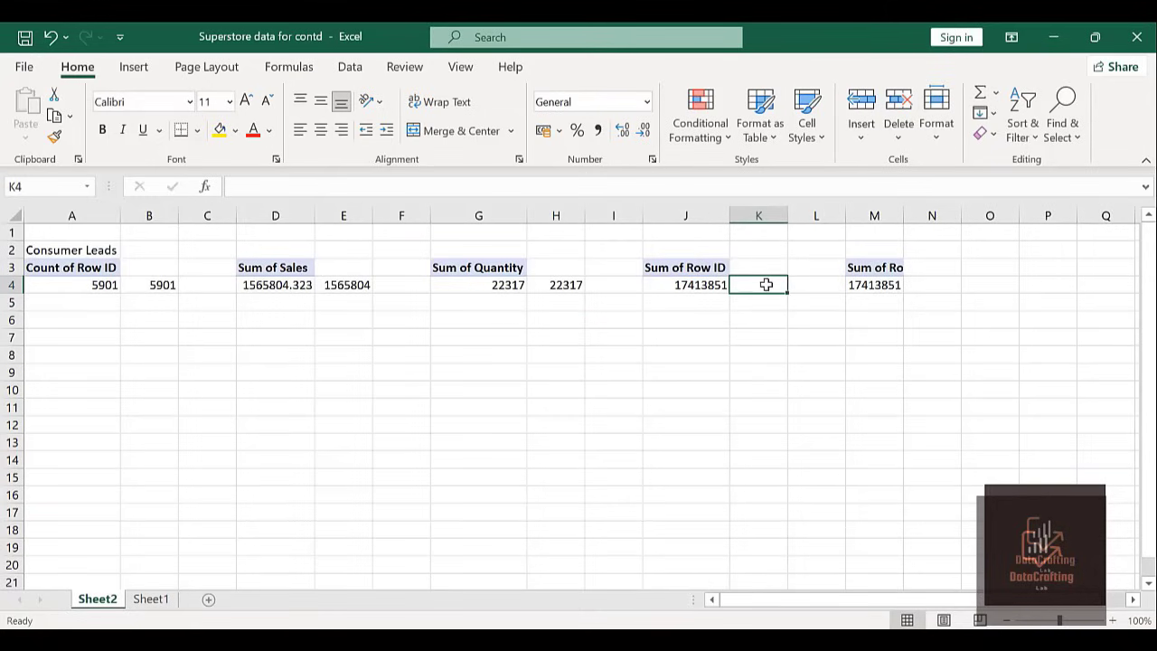
pyautogui.doubleClick(903, 217)
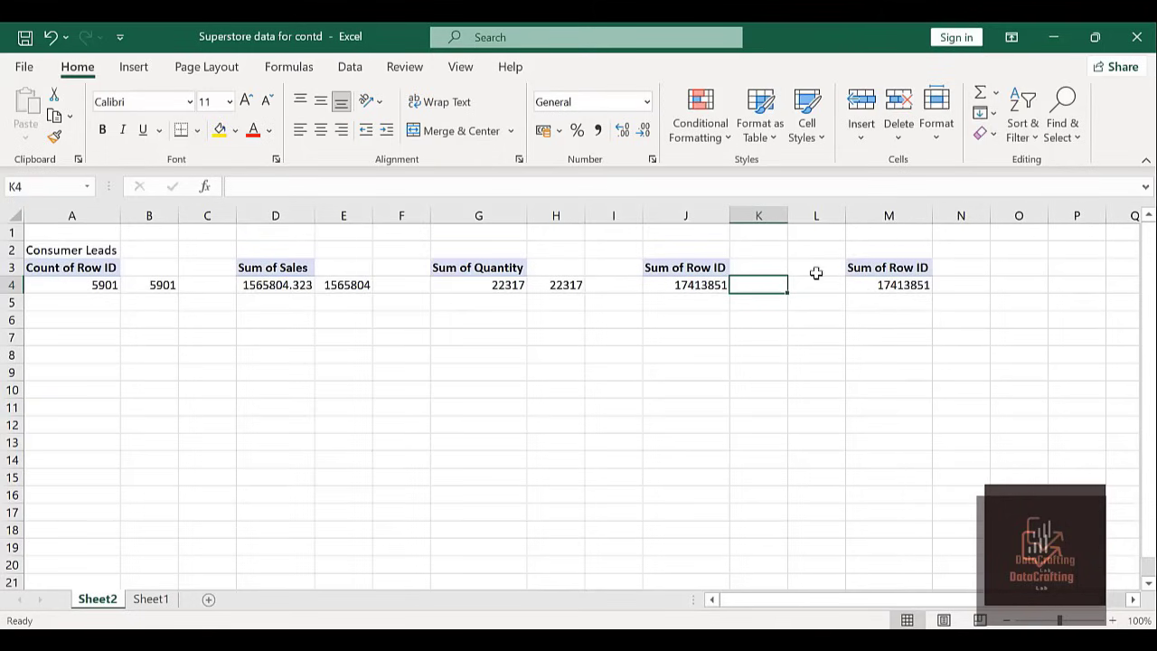
pyautogui.click(707, 285)
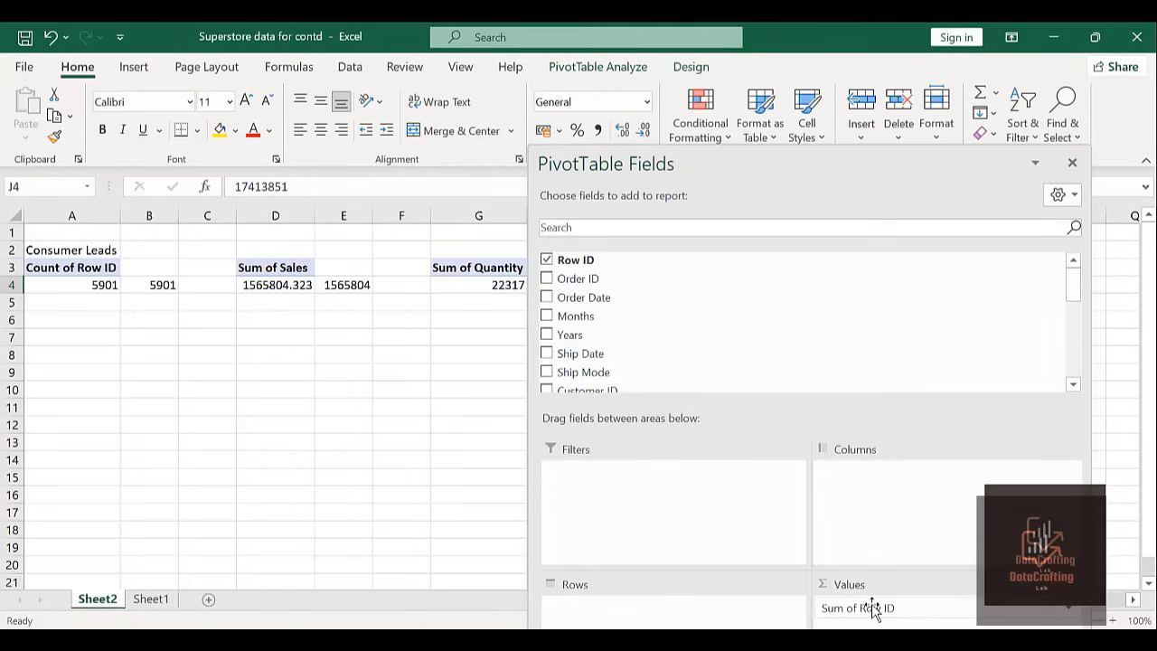
# Replace Row ID with Profit in the Values area of the PivotTable at J3.
pyautogui.moveTo(875, 613); pyautogui.dragTo(592, 307)
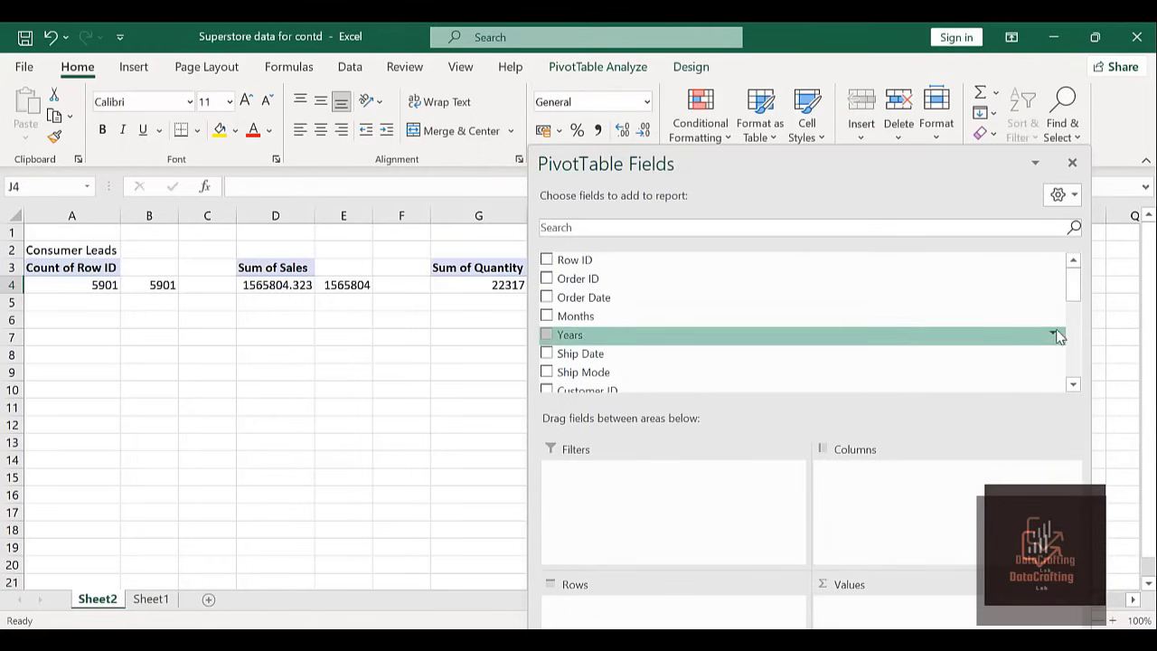
pyautogui.click(1075, 339)
pyautogui.click(1075, 344)
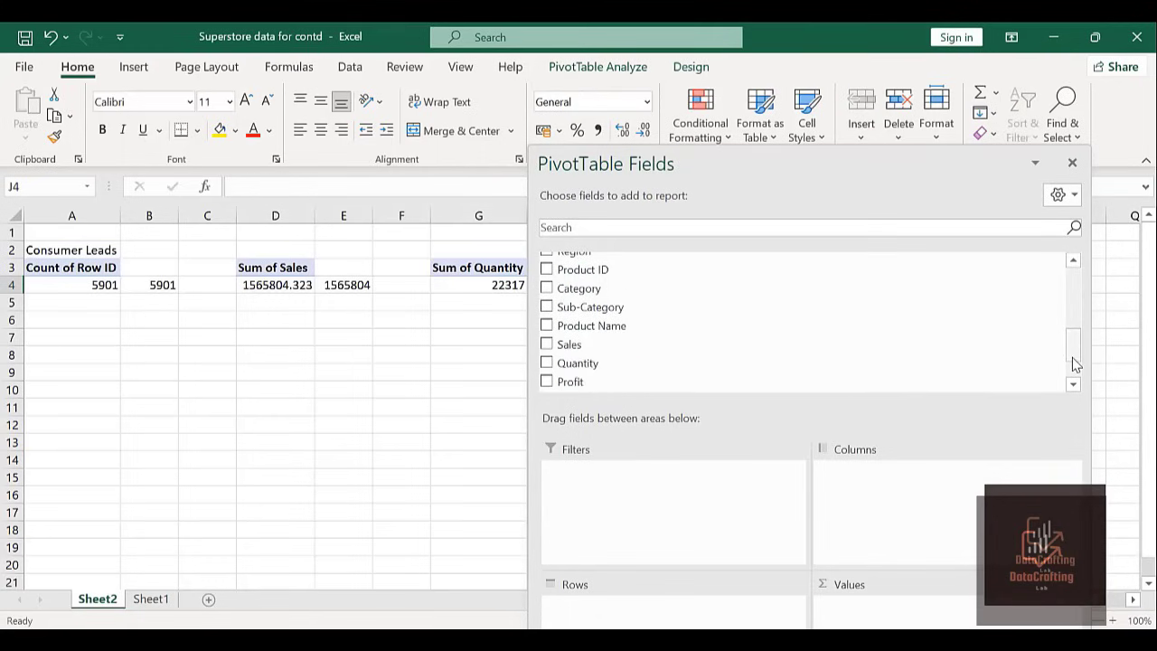
pyautogui.moveTo(594, 387); pyautogui.dragTo(879, 623)
pyautogui.click(336, 498)
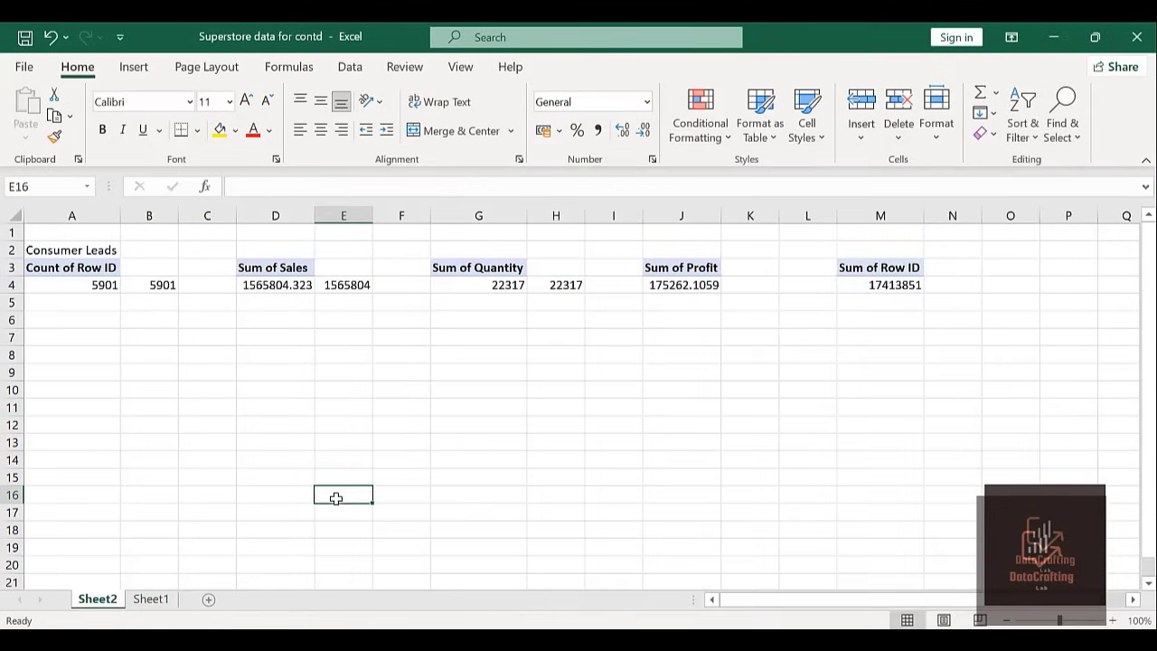
# Link cell K4 to the Profit total in J4.
pyautogui.click(751, 289)
pyautogui.write('=')
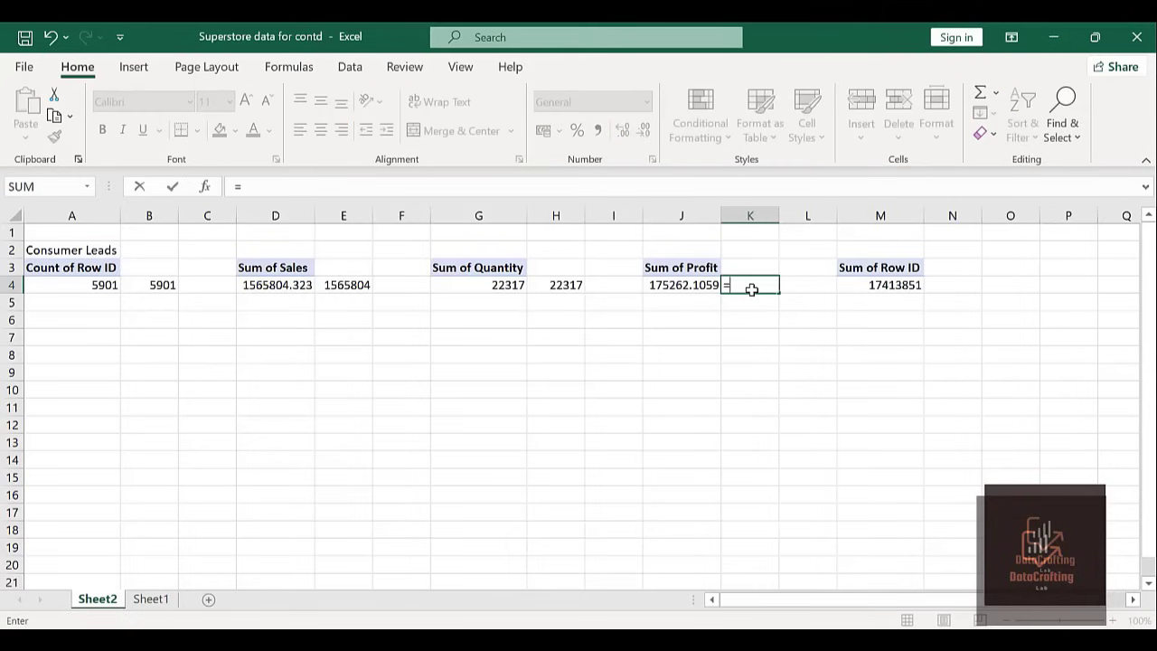
pyautogui.click(666, 285)
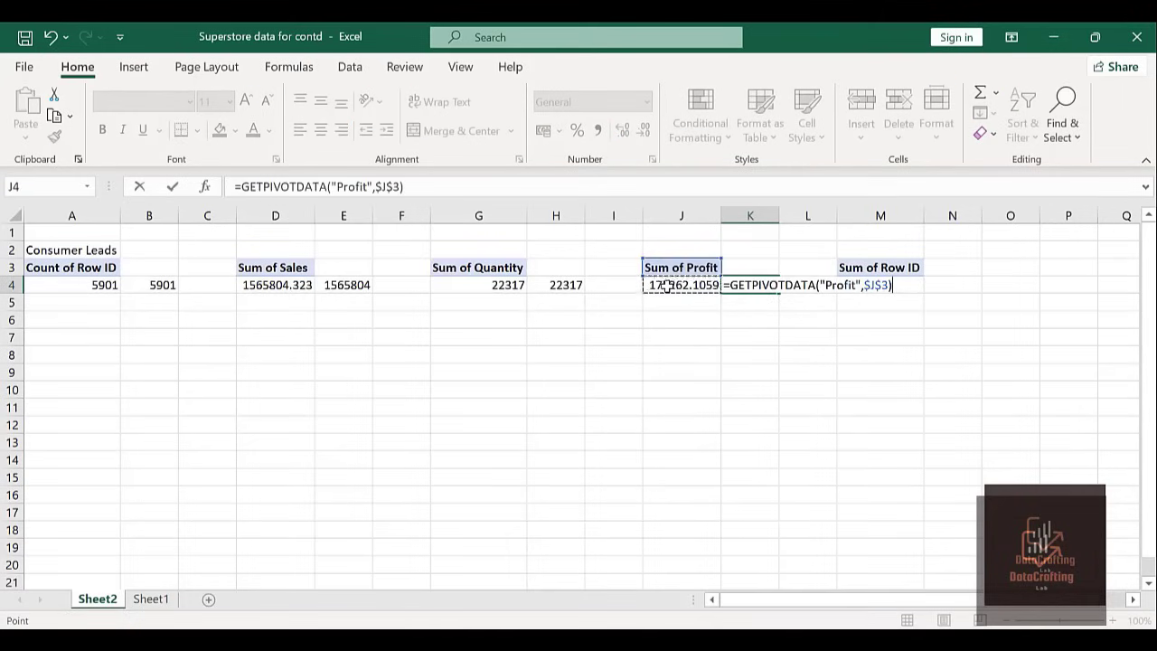
pyautogui.press('Return')
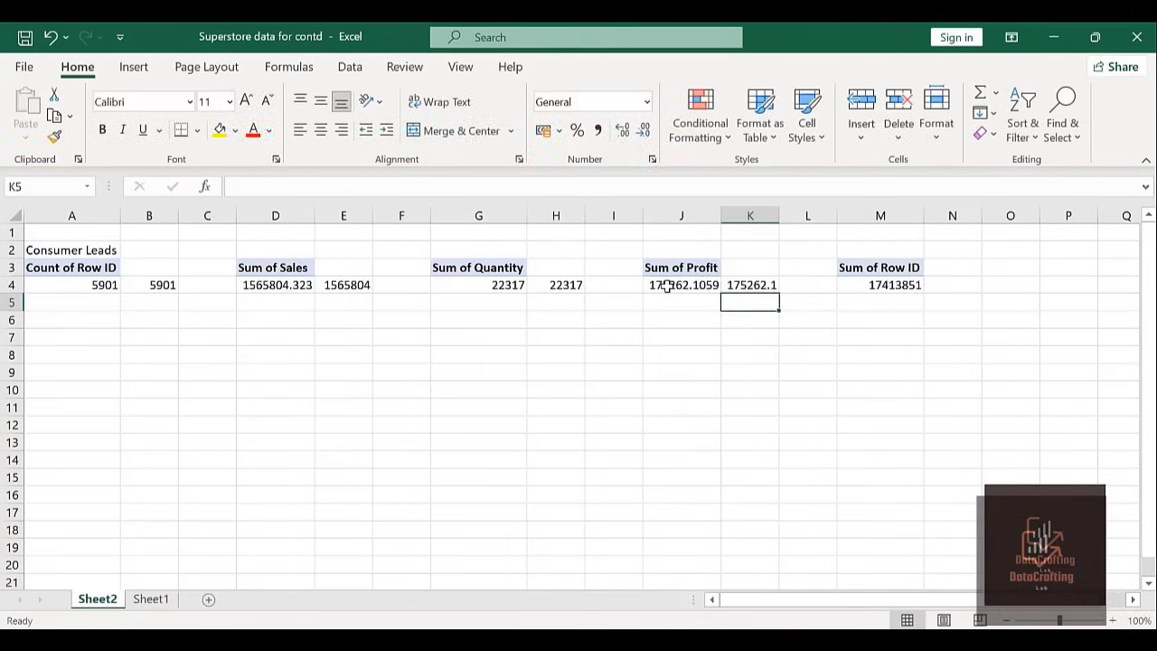
# Replace Row ID with Profit in the Values area of the PivotTable at M3.
pyautogui.click(897, 286)
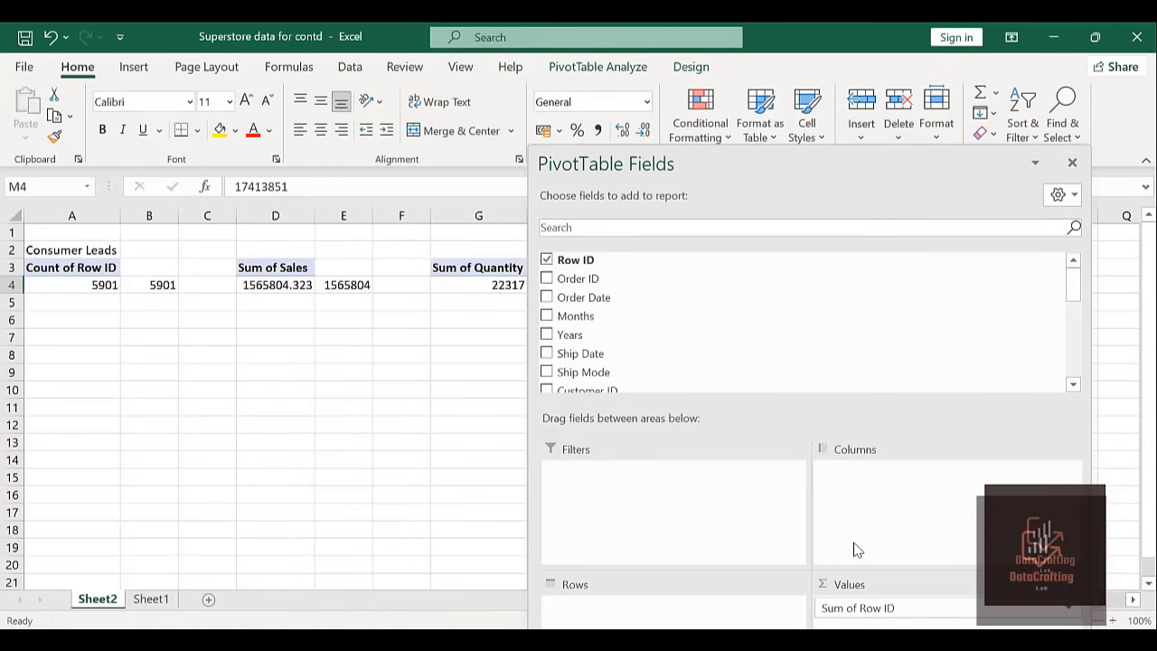
pyautogui.moveTo(846, 615); pyautogui.dragTo(729, 384)
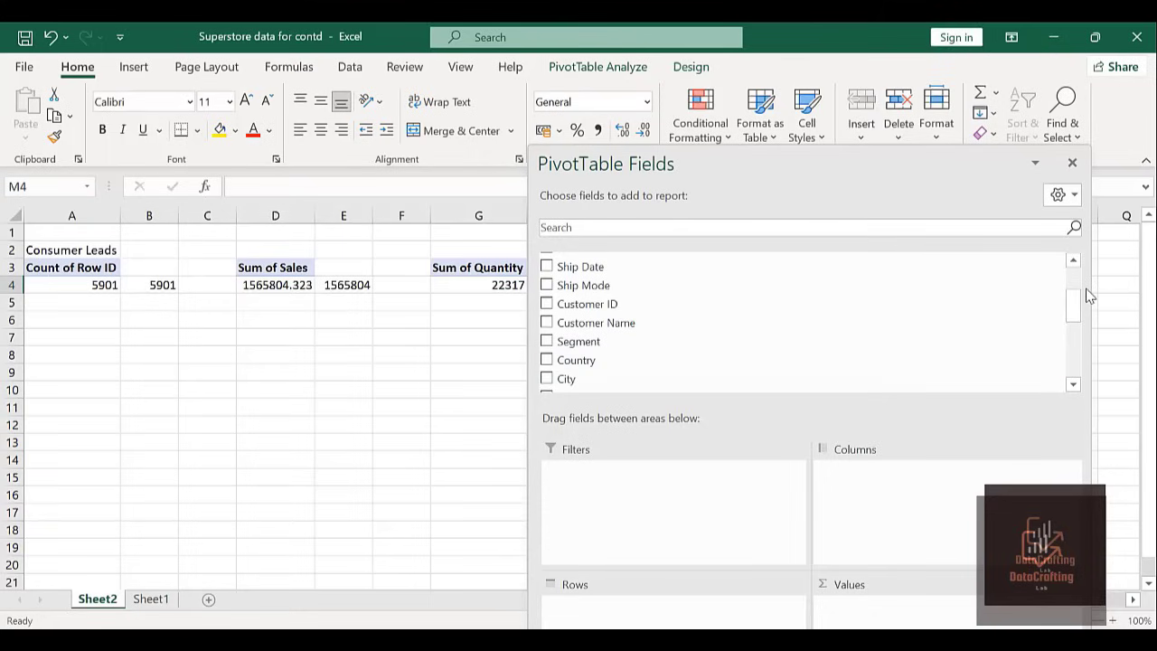
pyautogui.click(1073, 262)
pyautogui.click(1071, 264)
pyautogui.click(1071, 264)
pyautogui.click(1072, 264)
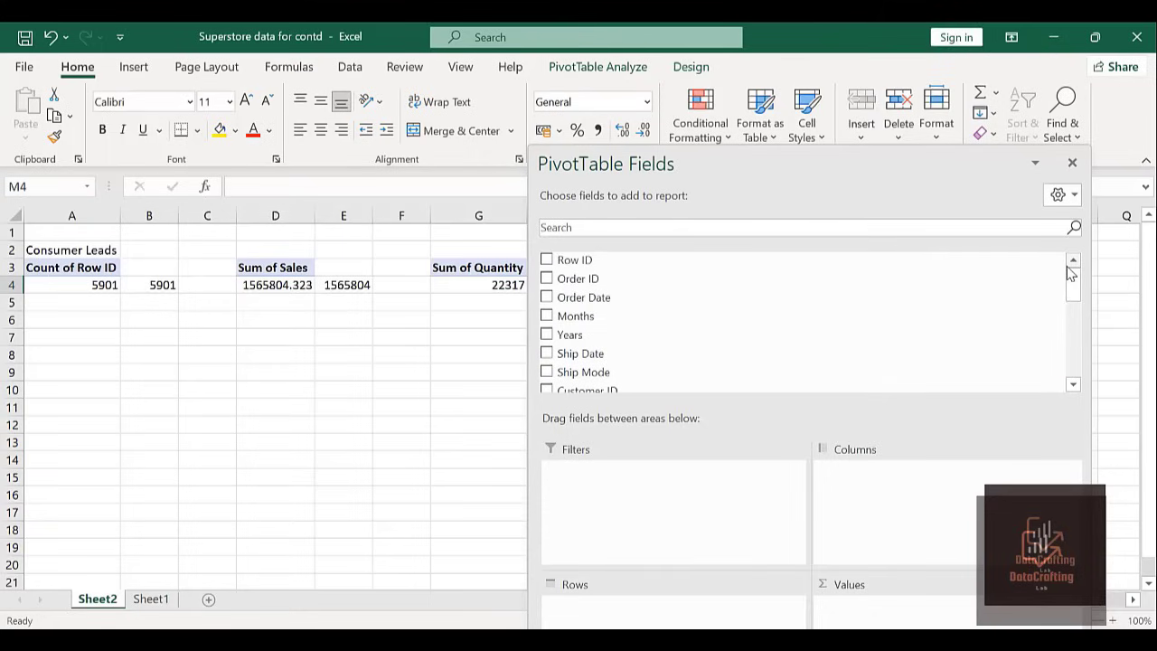
pyautogui.click(1074, 333)
pyautogui.moveTo(1074, 333); pyautogui.dragTo(1072, 374)
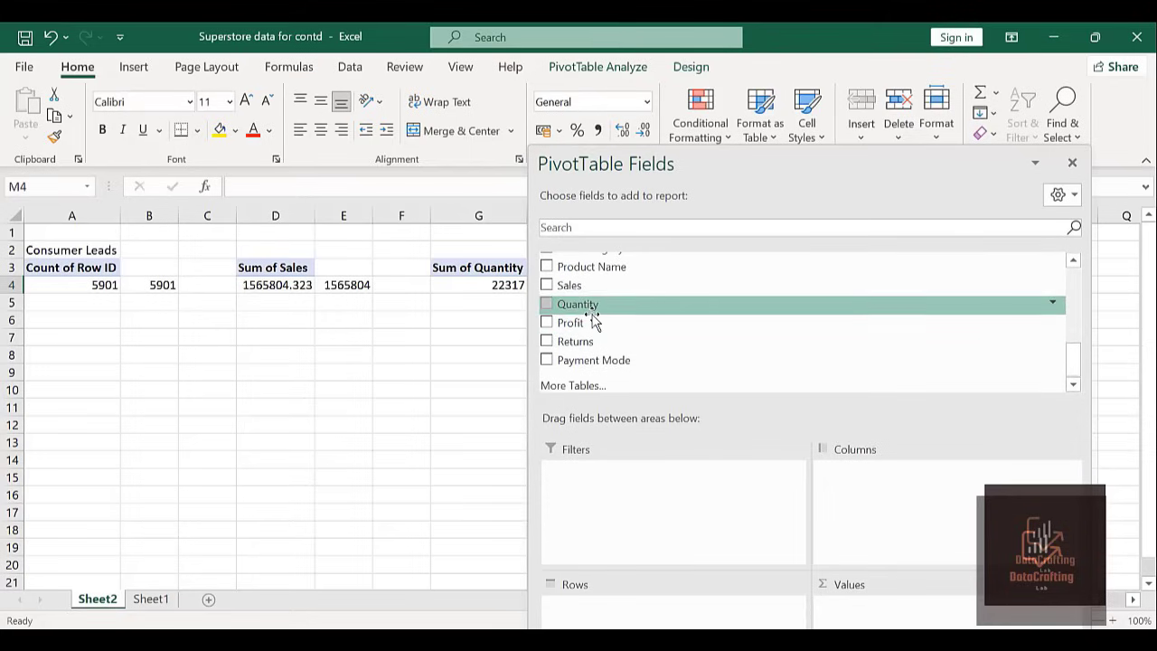
pyautogui.moveTo(579, 327); pyautogui.dragTo(854, 610)
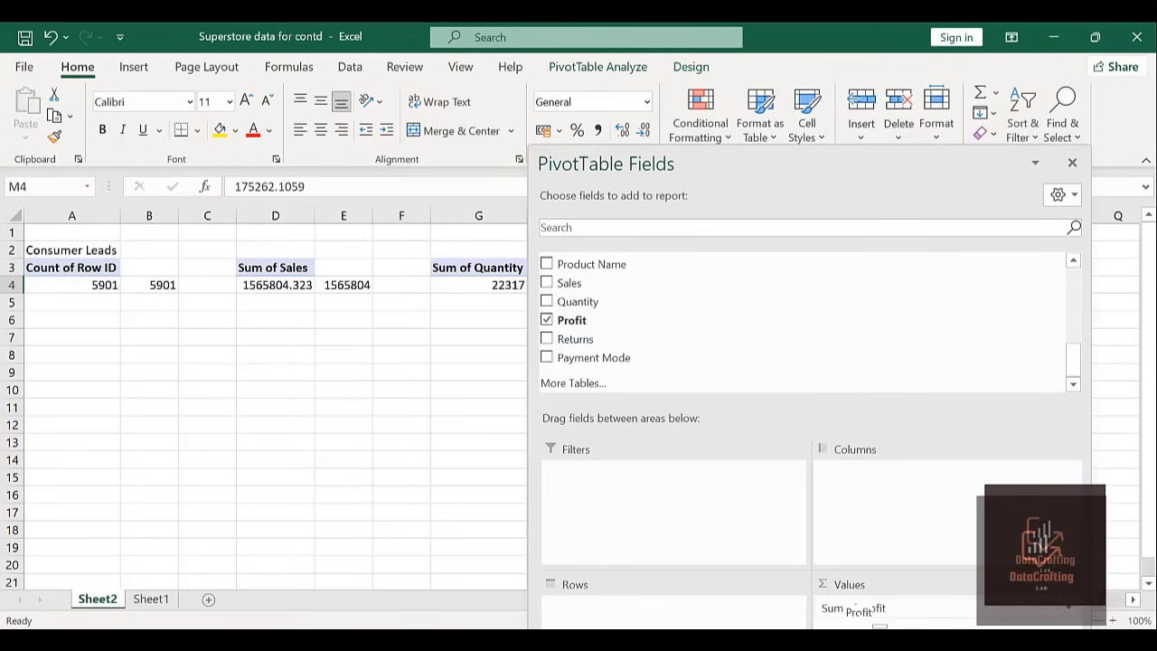
# Add Row ID to the Rows area of the PivotTable at M3 so profit is broken down by row.
pyautogui.click(1072, 307)
pyautogui.click(1072, 306)
pyautogui.moveTo(1072, 307); pyautogui.dragTo(1073, 280)
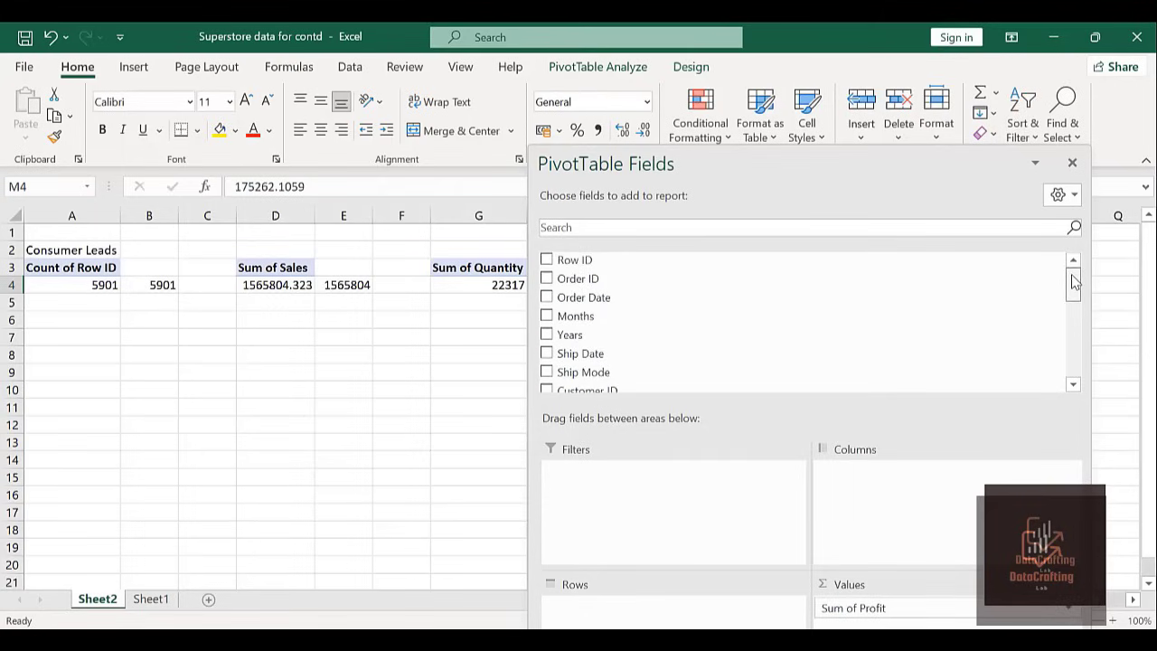
pyautogui.click(612, 260)
pyautogui.moveTo(612, 260); pyautogui.dragTo(624, 601)
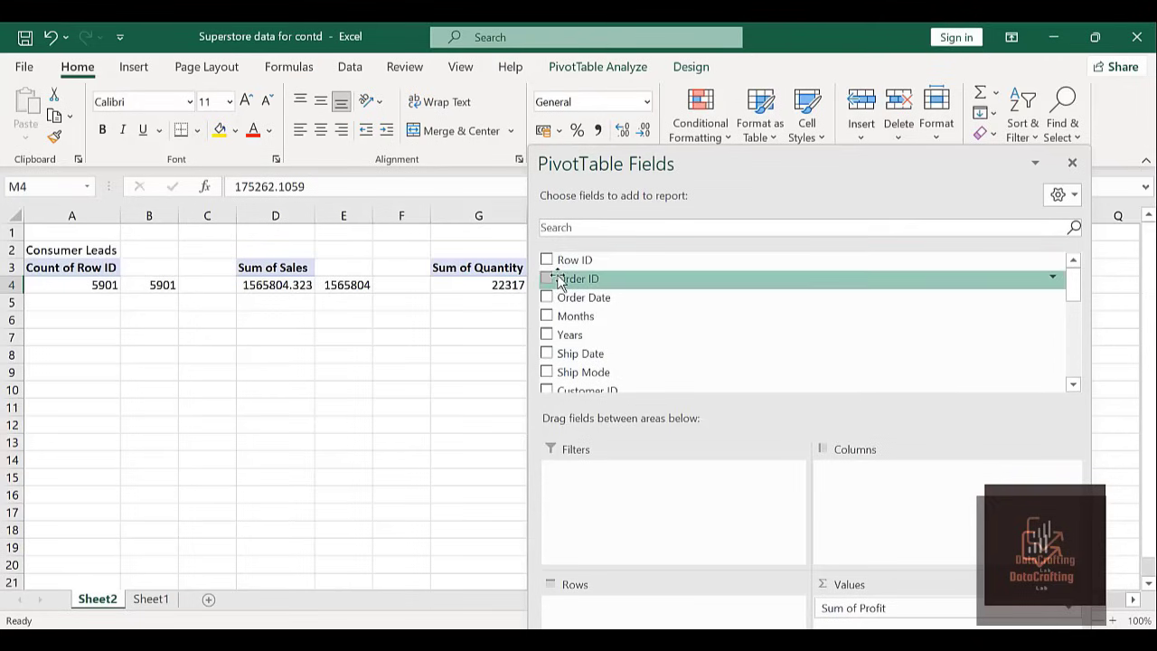
pyautogui.moveTo(577, 270); pyautogui.dragTo(604, 616)
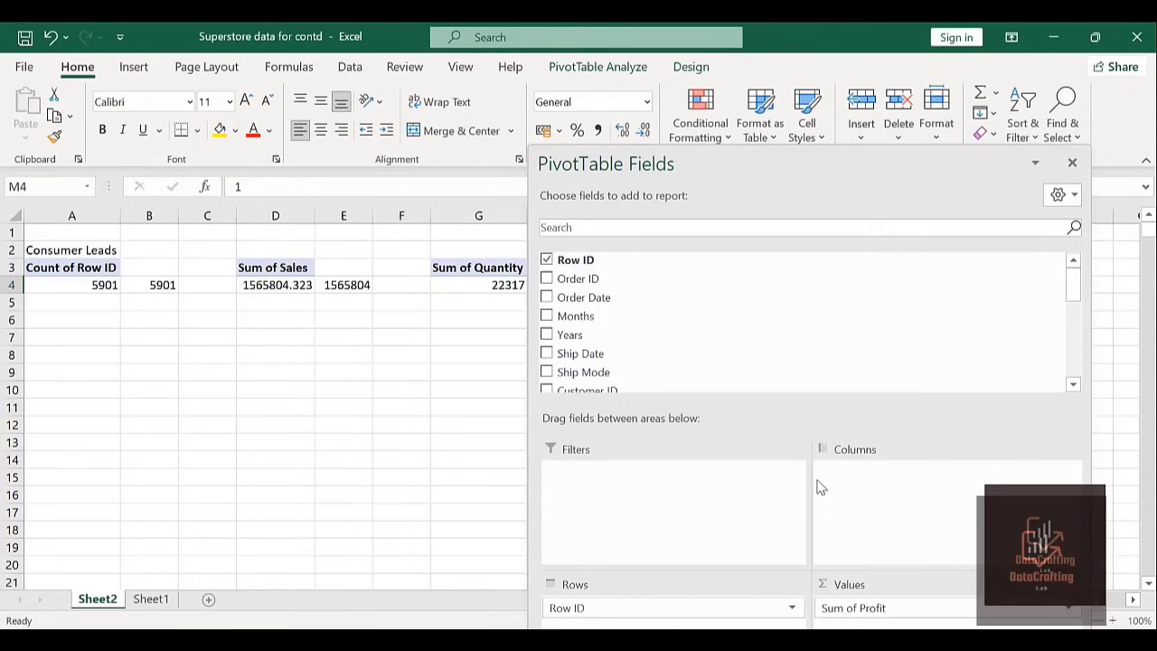
pyautogui.click(351, 522)
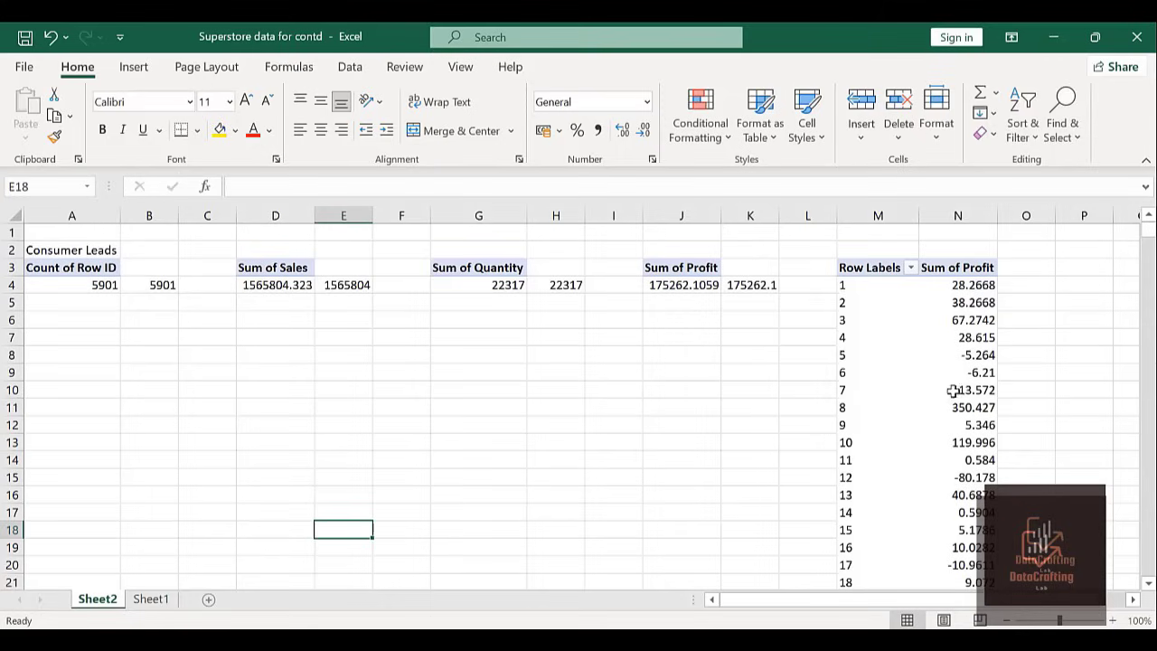
# Apply a value filter to Row ID in the PivotTable at M3, keeping items whose Sum of Profit is less than 0.
pyautogui.moveTo(976, 427)
pyautogui.moveTo(960, 508)
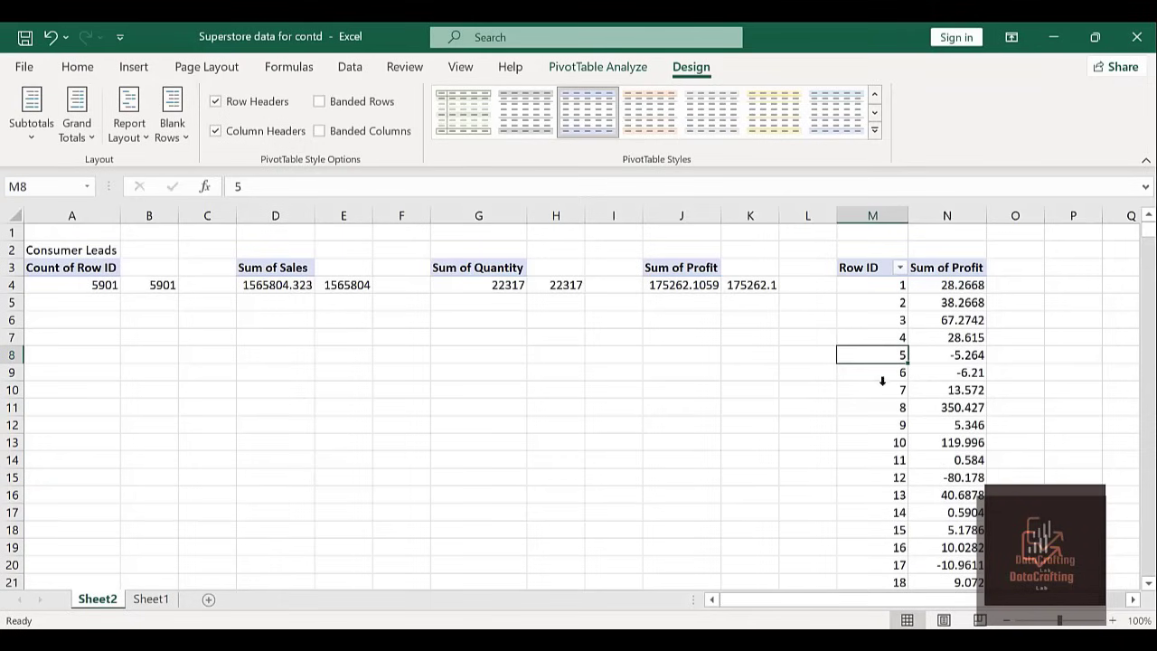
pyautogui.rightClick(876, 359)
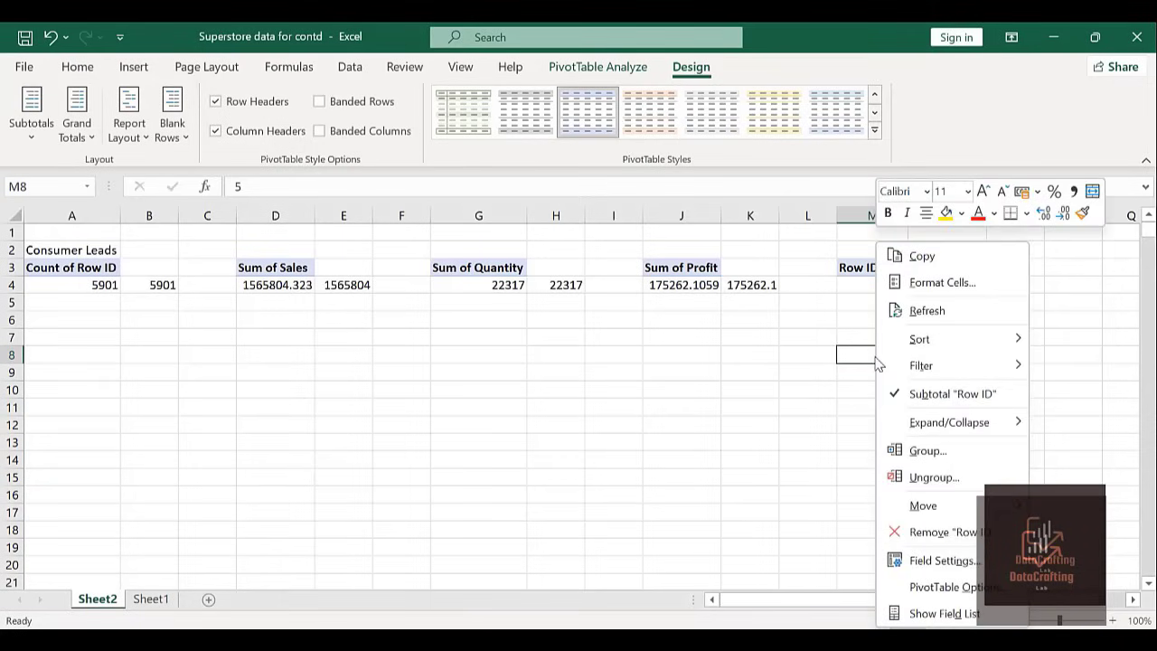
pyautogui.moveTo(911, 371)
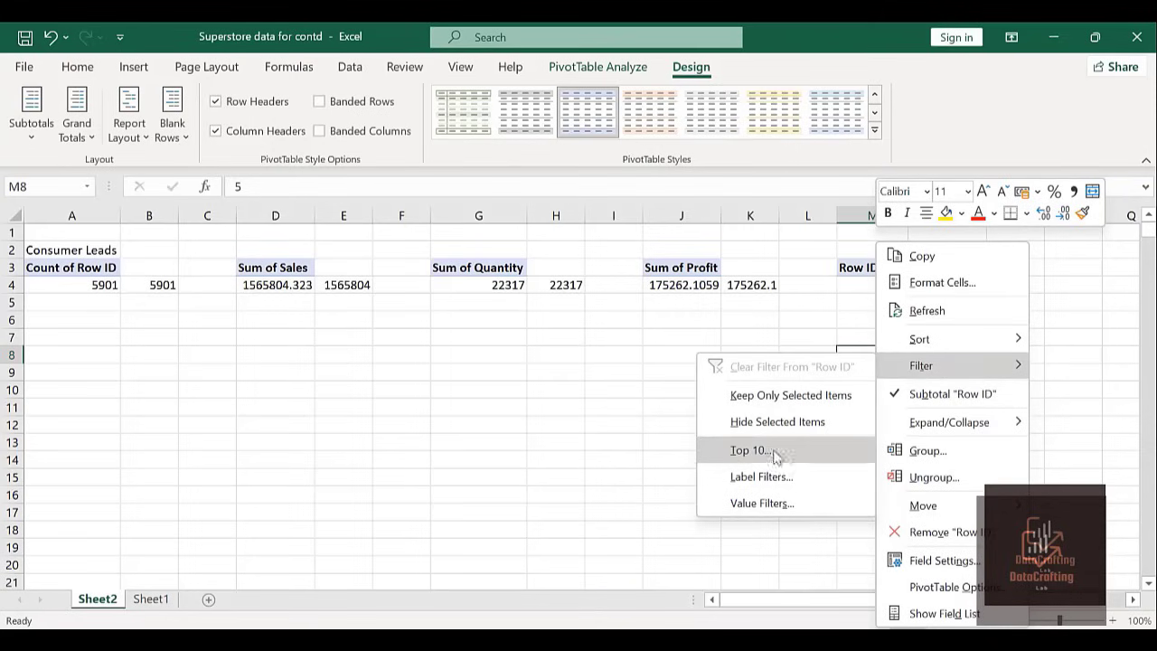
pyautogui.click(762, 504)
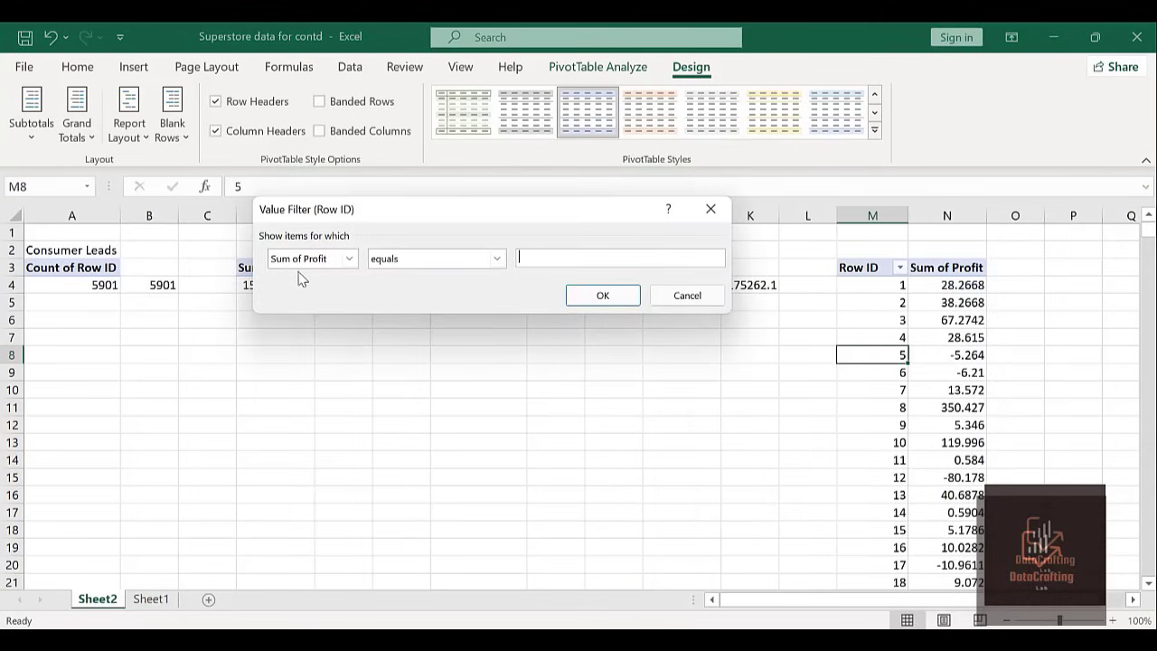
pyautogui.click(496, 261)
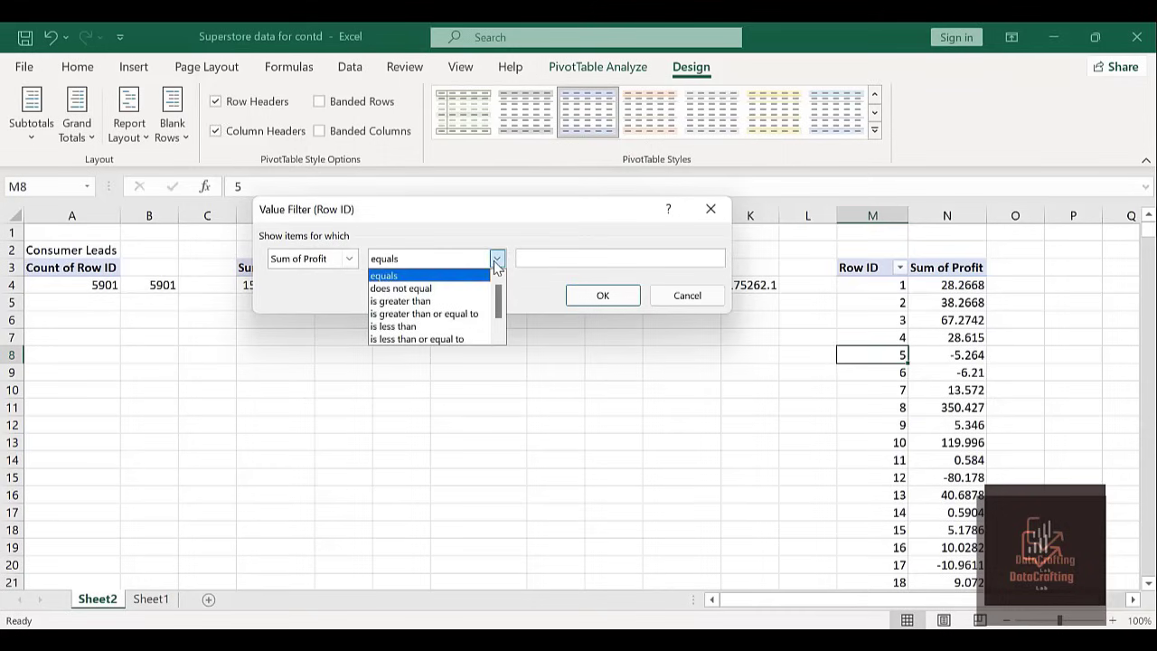
pyautogui.click(418, 327)
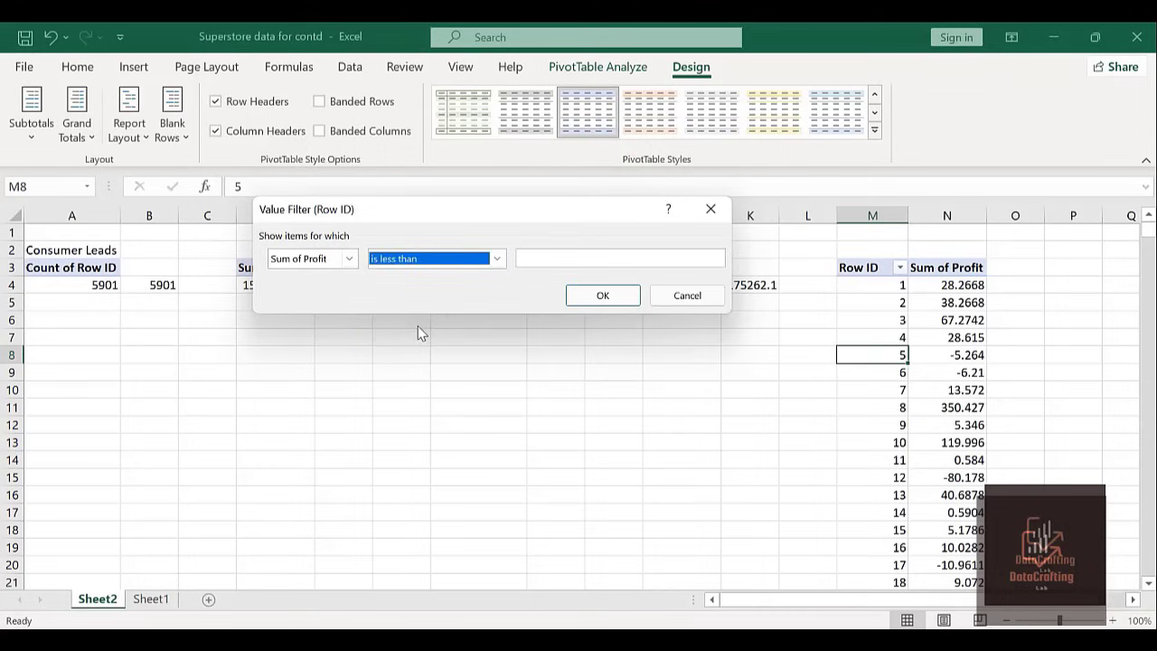
pyautogui.click(536, 259)
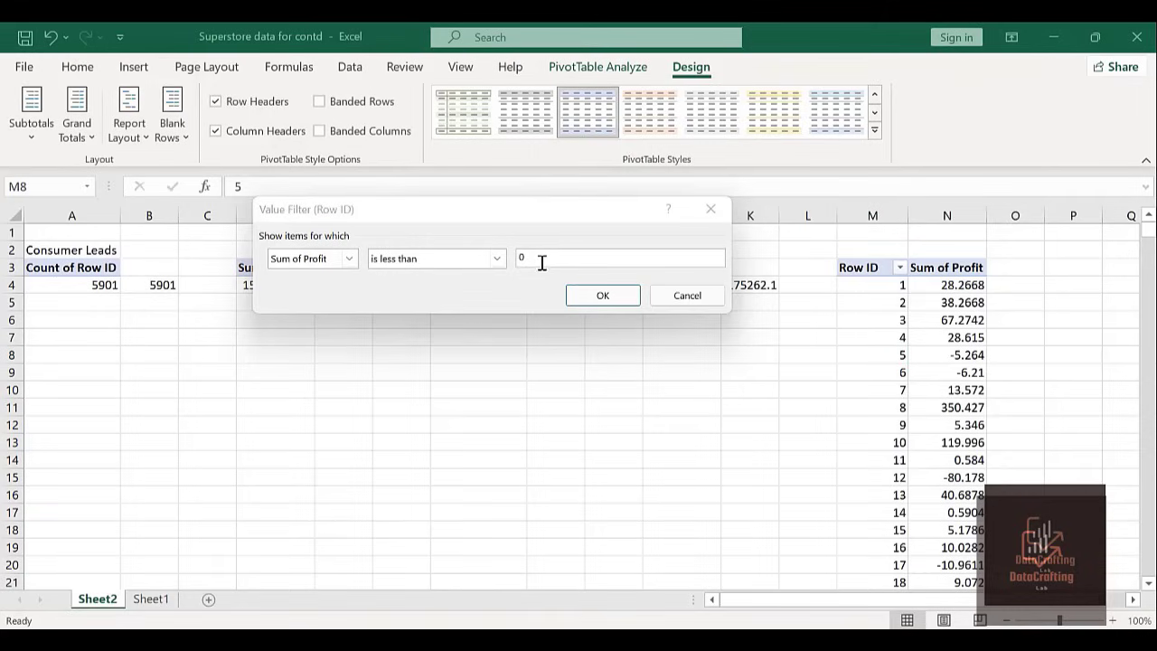
pyautogui.click(585, 296)
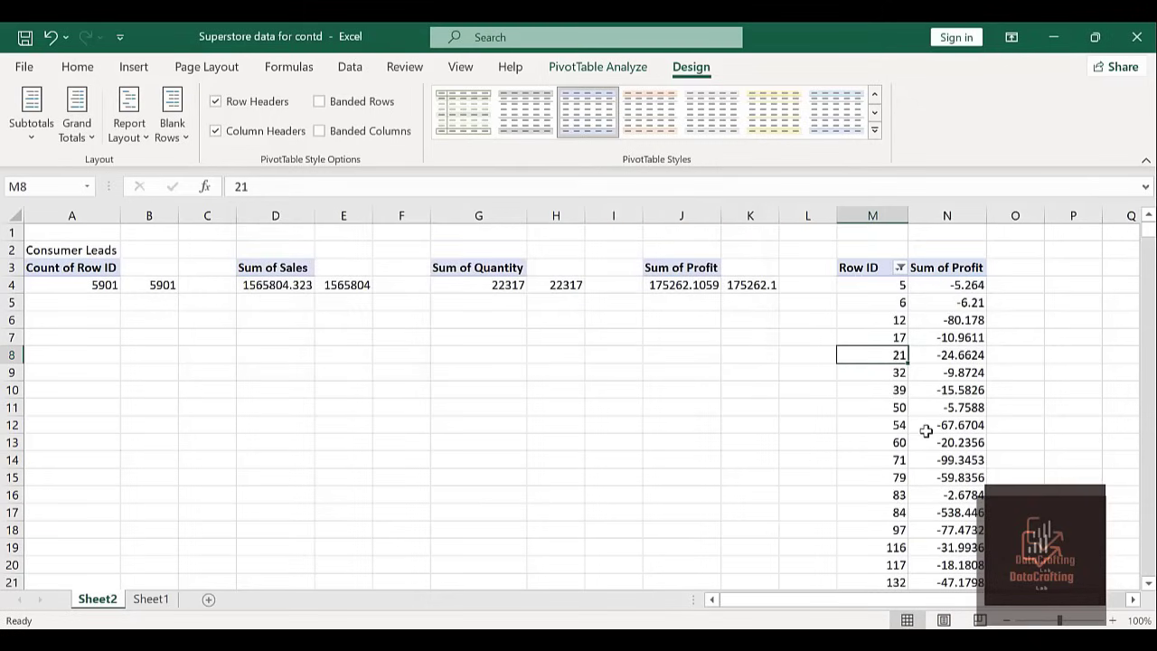
# Review the filtered profit values down to the Grand Total and enter the heading Loss in cell N2.
pyautogui.click(933, 285)
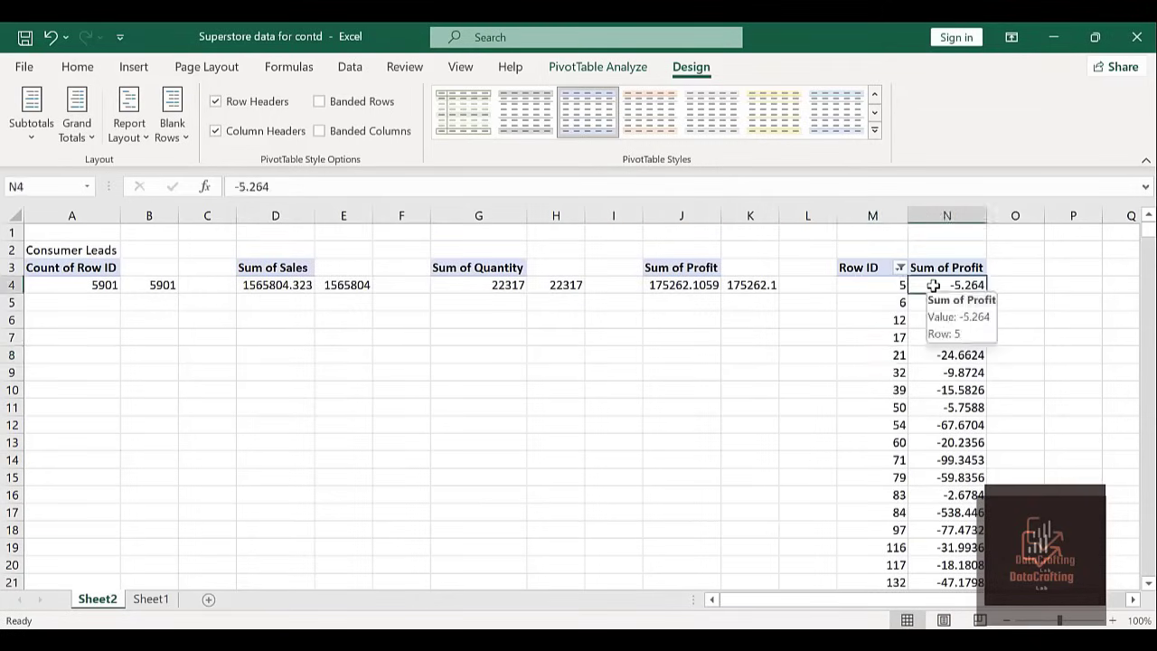
pyautogui.hotkey('ctrl', 'shift', 'Down')
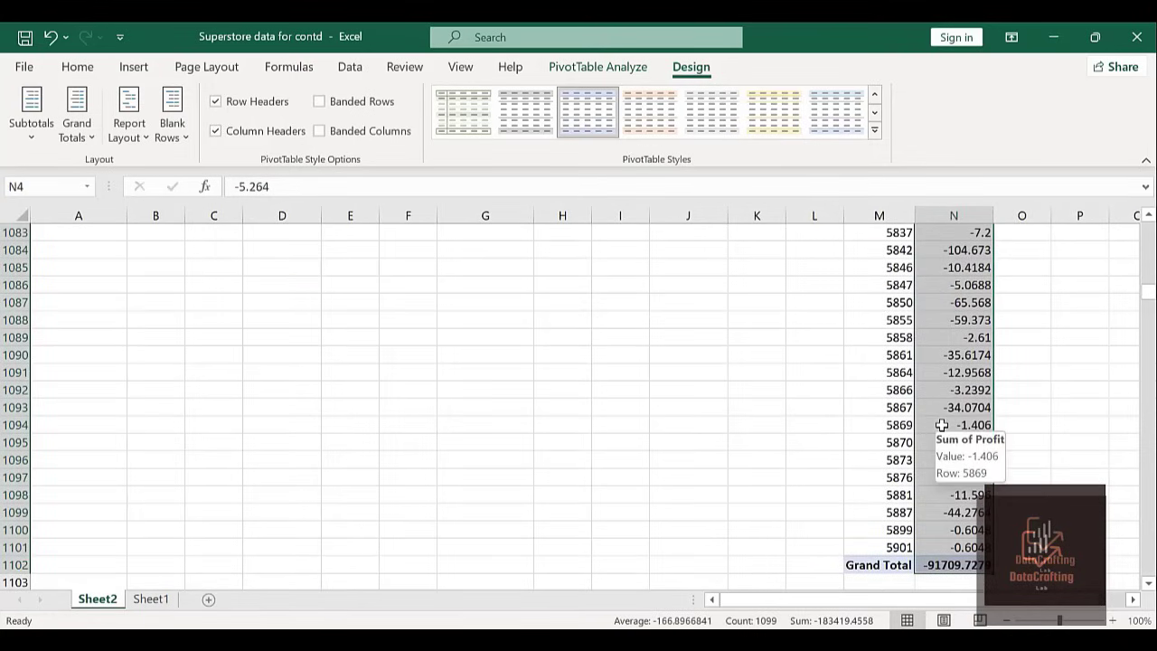
pyautogui.hotkey('ctrl', 'shift', 'Up')
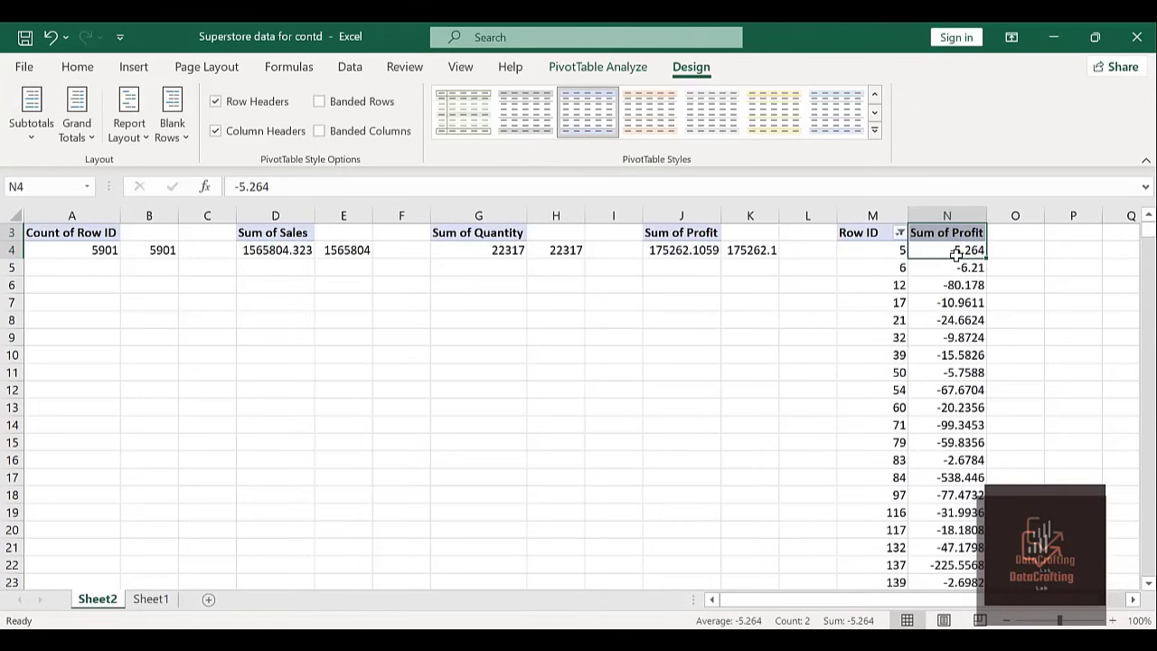
pyautogui.press('Up')
pyautogui.press('Up')
pyautogui.press('Up')
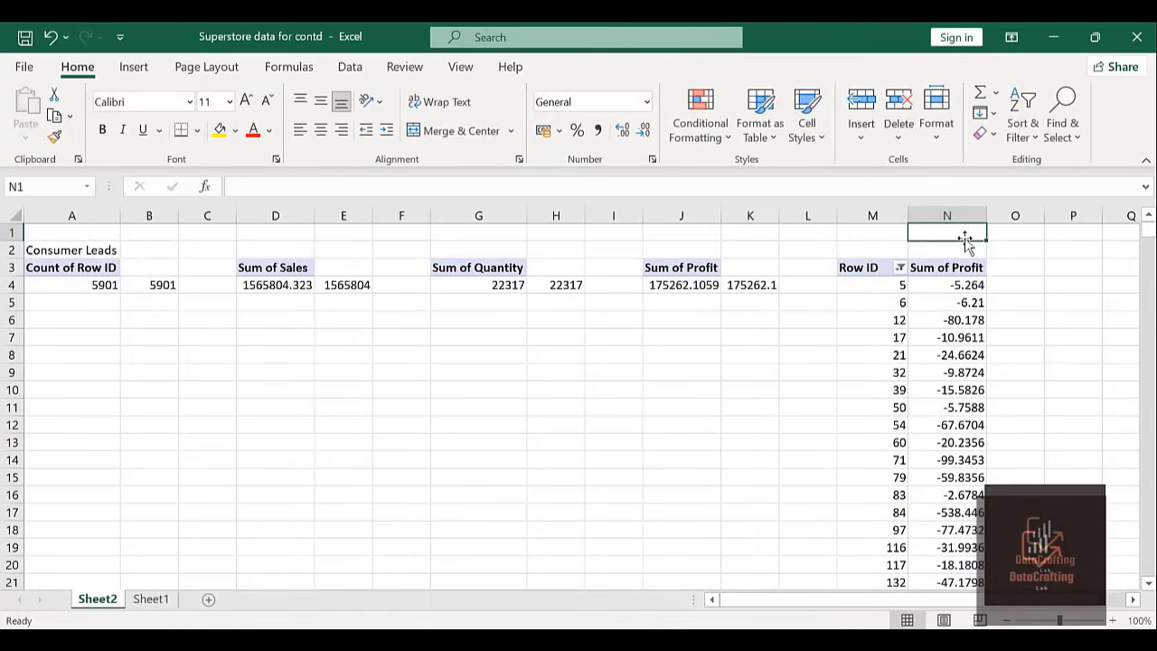
pyautogui.click(942, 244)
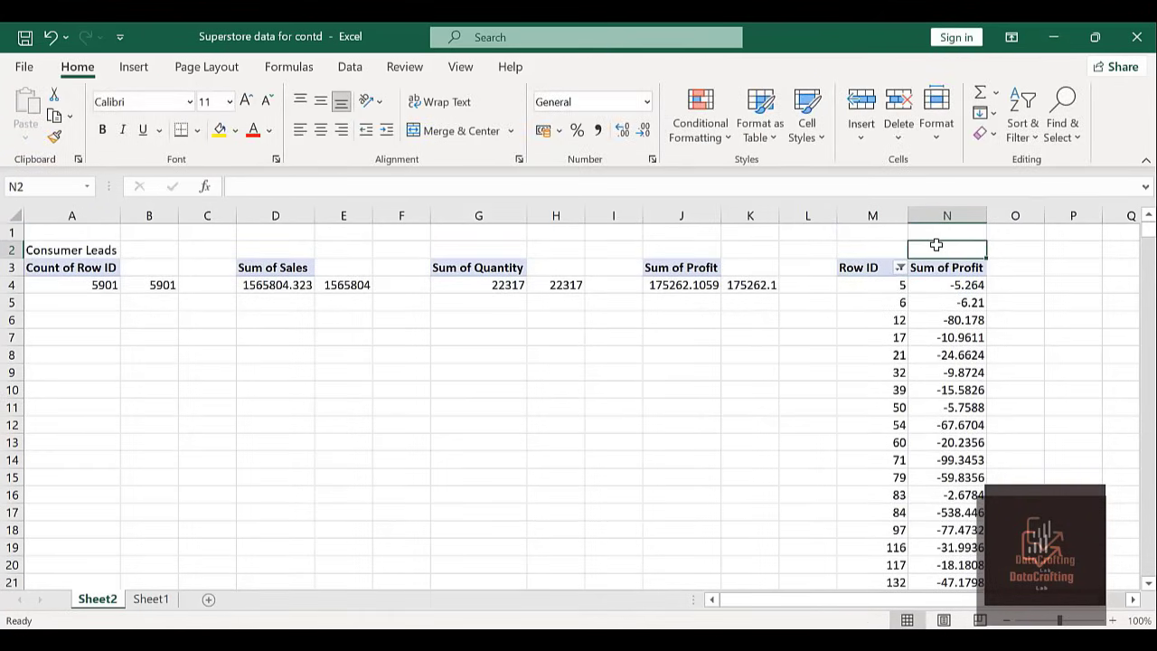
pyautogui.write('Loss')
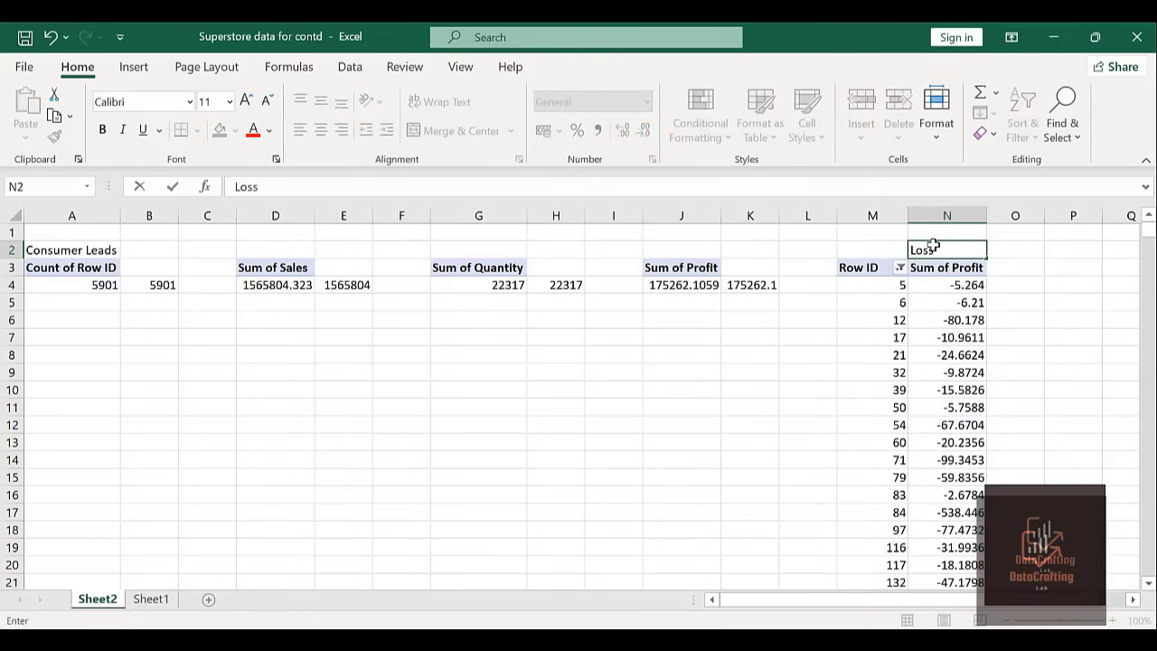
pyautogui.press('Return')
pyautogui.click(1009, 266)
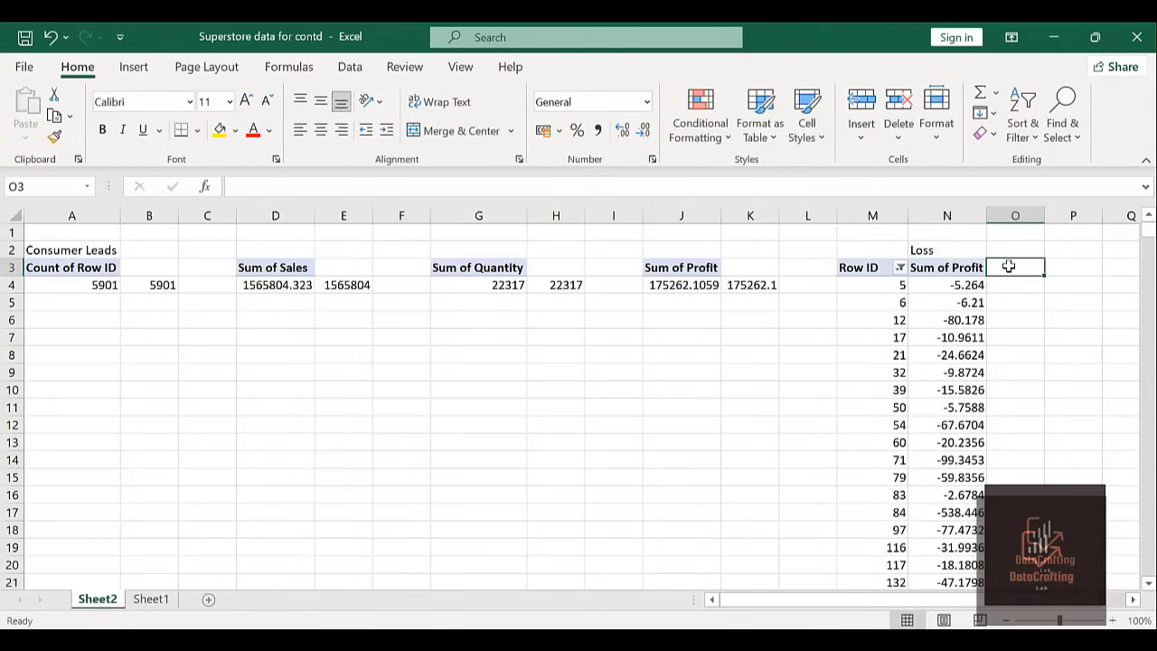
pyautogui.write('=')
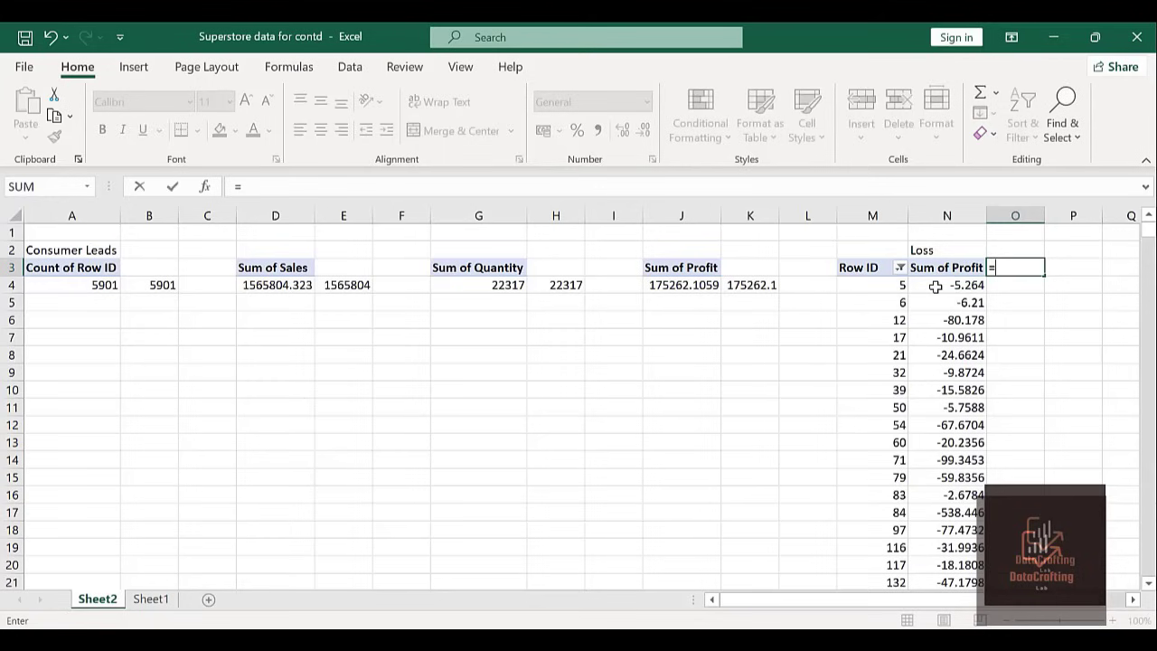
pyautogui.press('BackSpace')
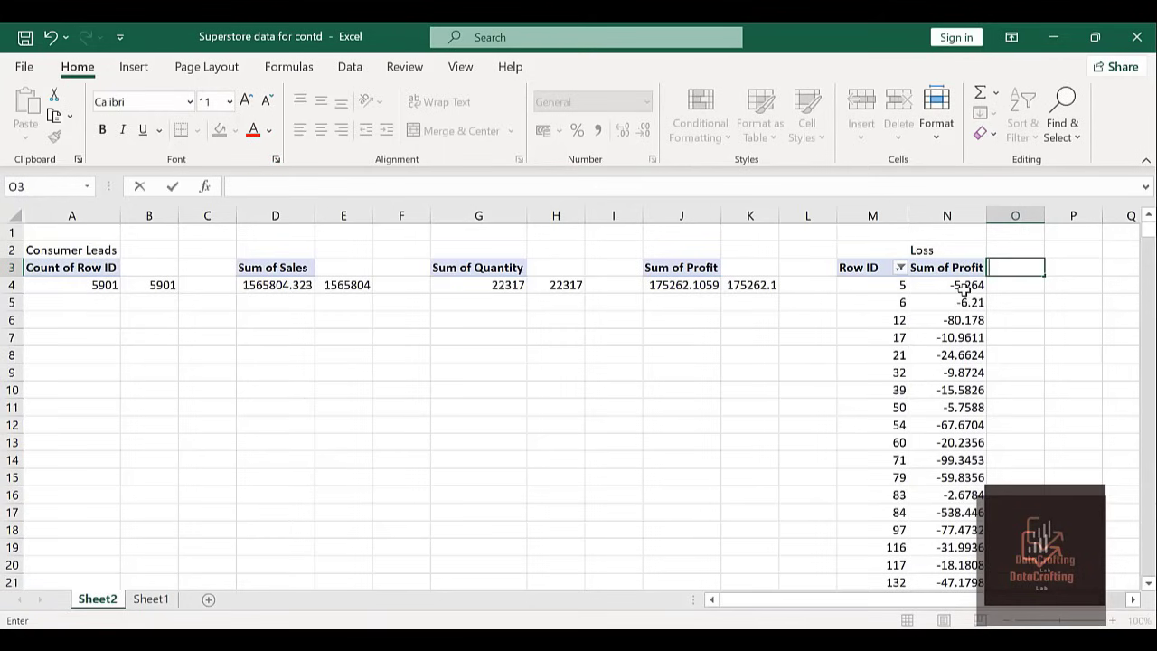
# Go to the end of the filtered Sum of Profit column and select its Grand Total value in N1102.
pyautogui.click(963, 286)
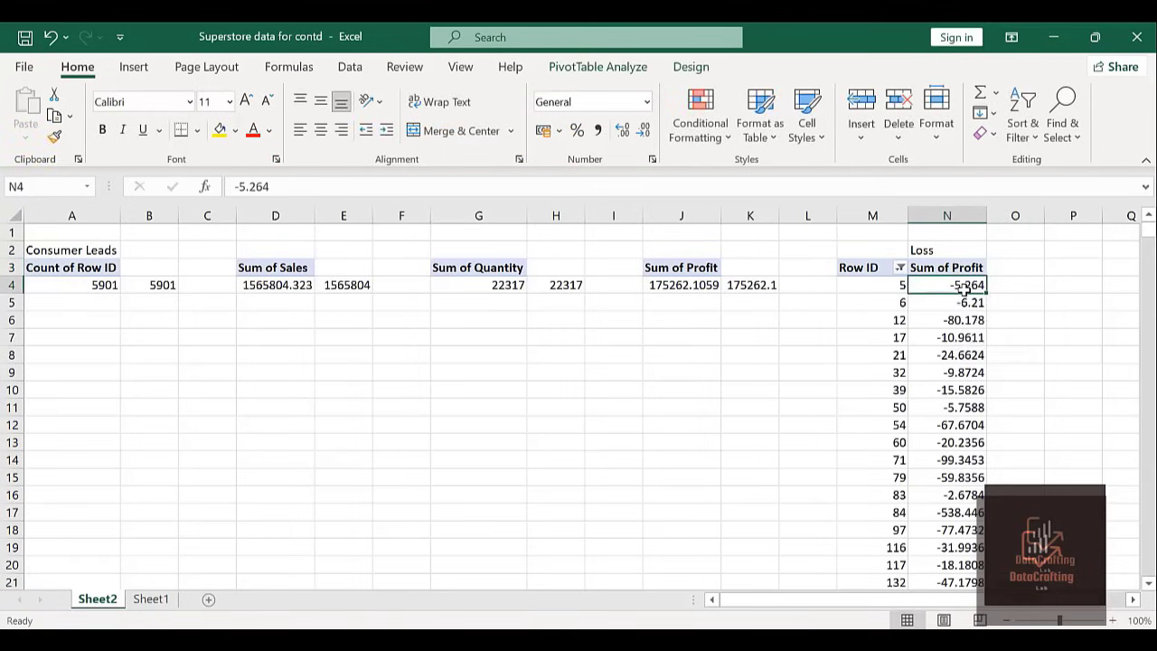
pyautogui.hotkey('ctrl', 'shift', 'Down')
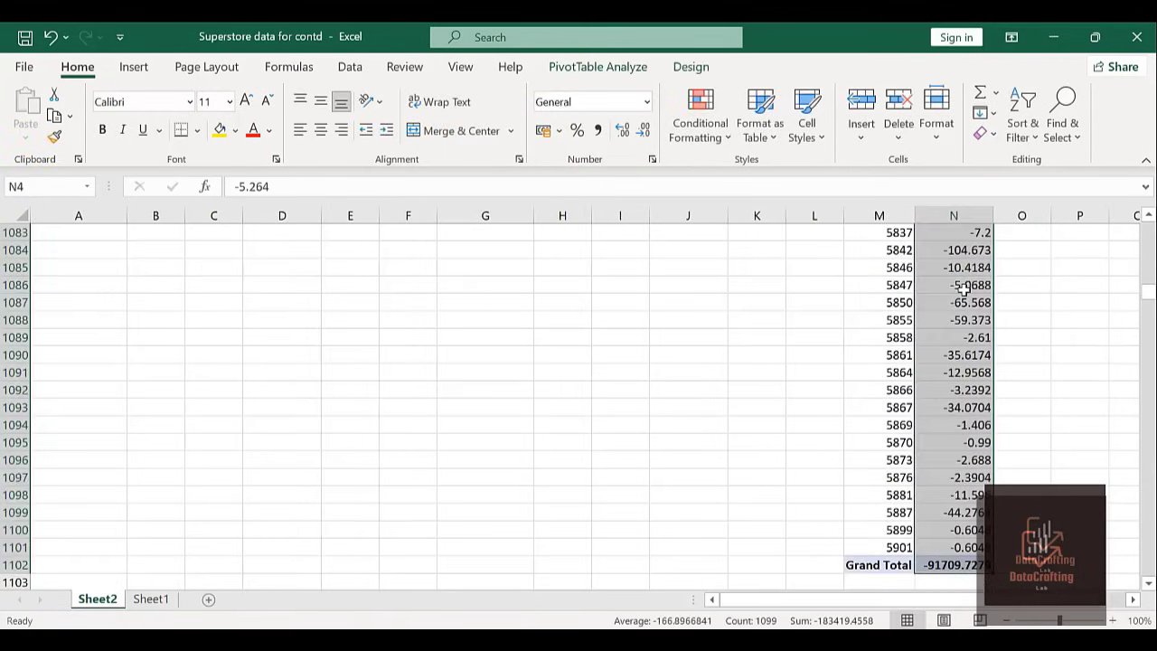
pyautogui.click(944, 566)
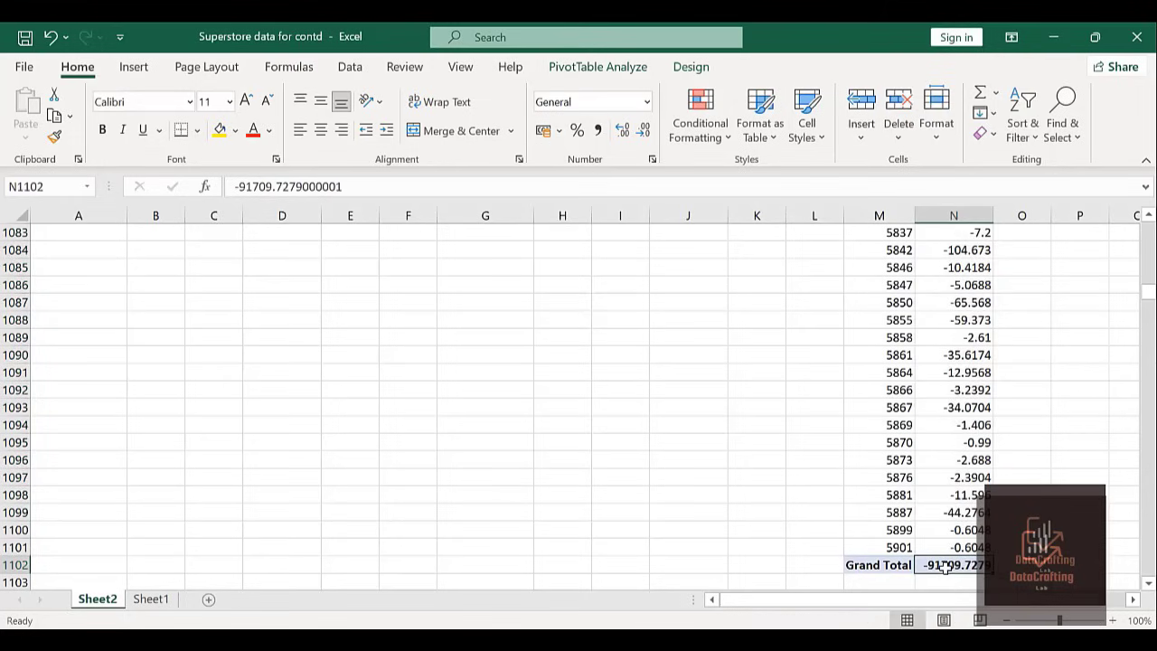
# Link cell O3 beside the loss PivotTable to its Grand Total with the formula =N1102.
pyautogui.moveTo(945, 567)
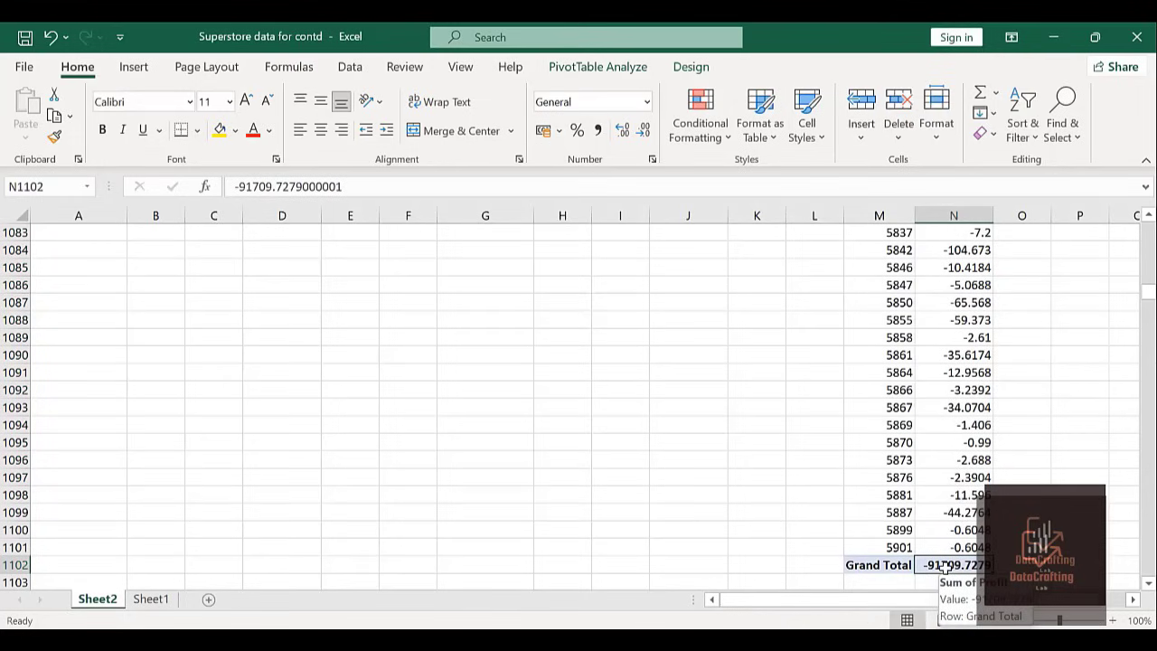
pyautogui.hotkey('ctrl', 'shift', 'Up')
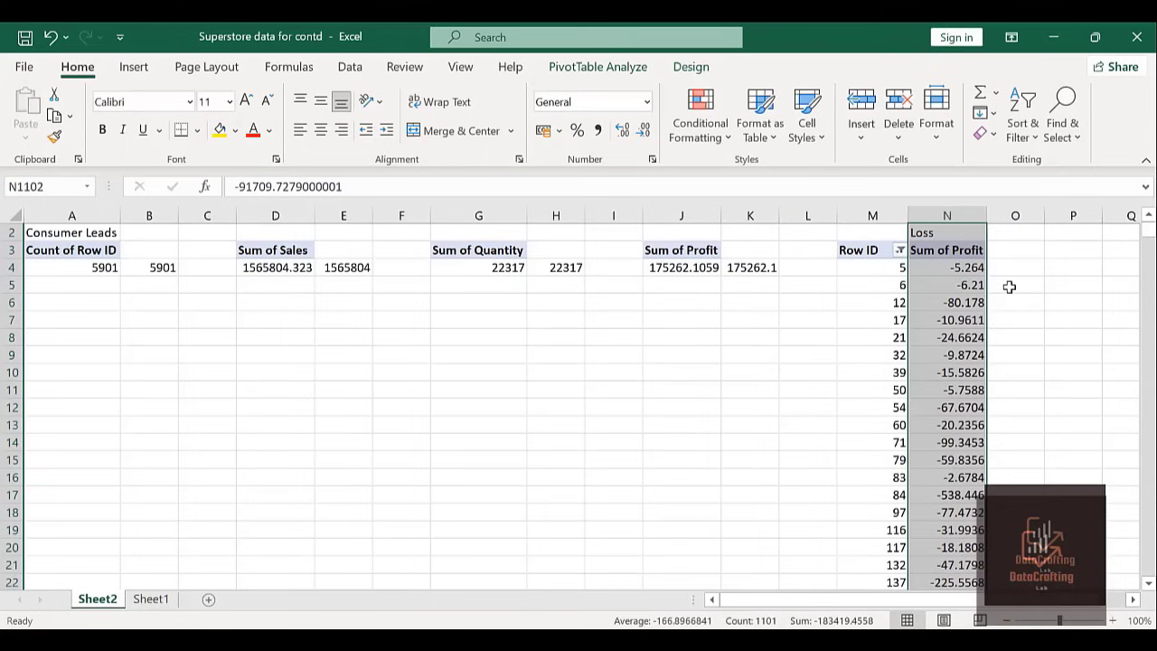
pyautogui.click(1011, 251)
pyautogui.write('=')
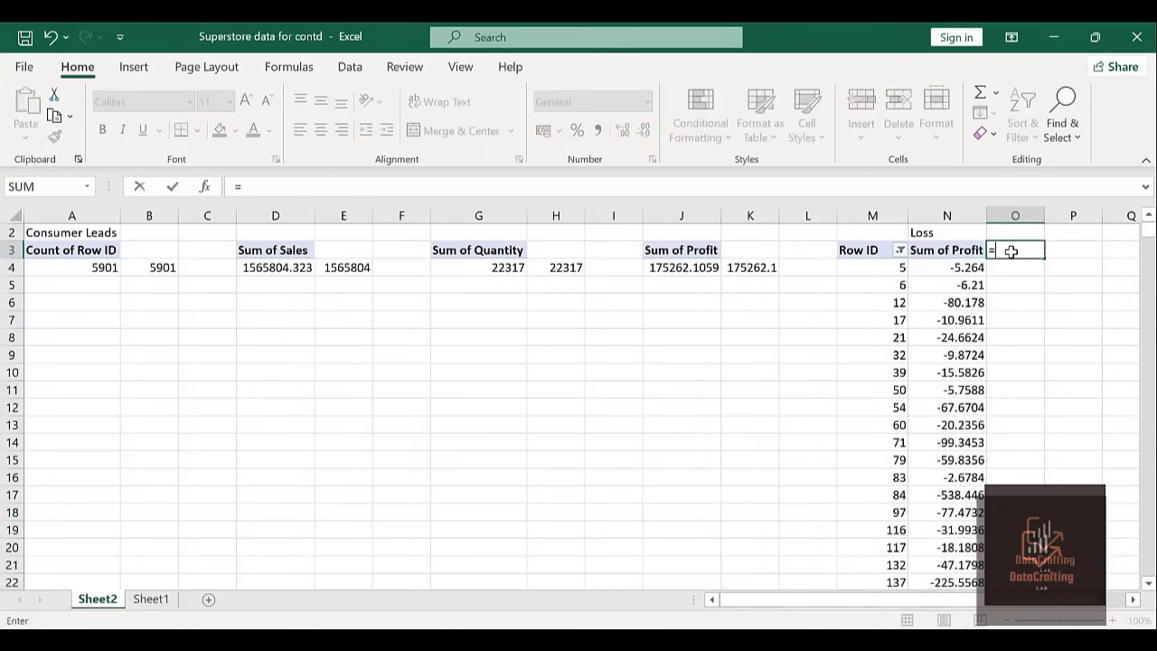
pyautogui.write('N1102')
pyautogui.press('Return')
pyautogui.click(1029, 245)
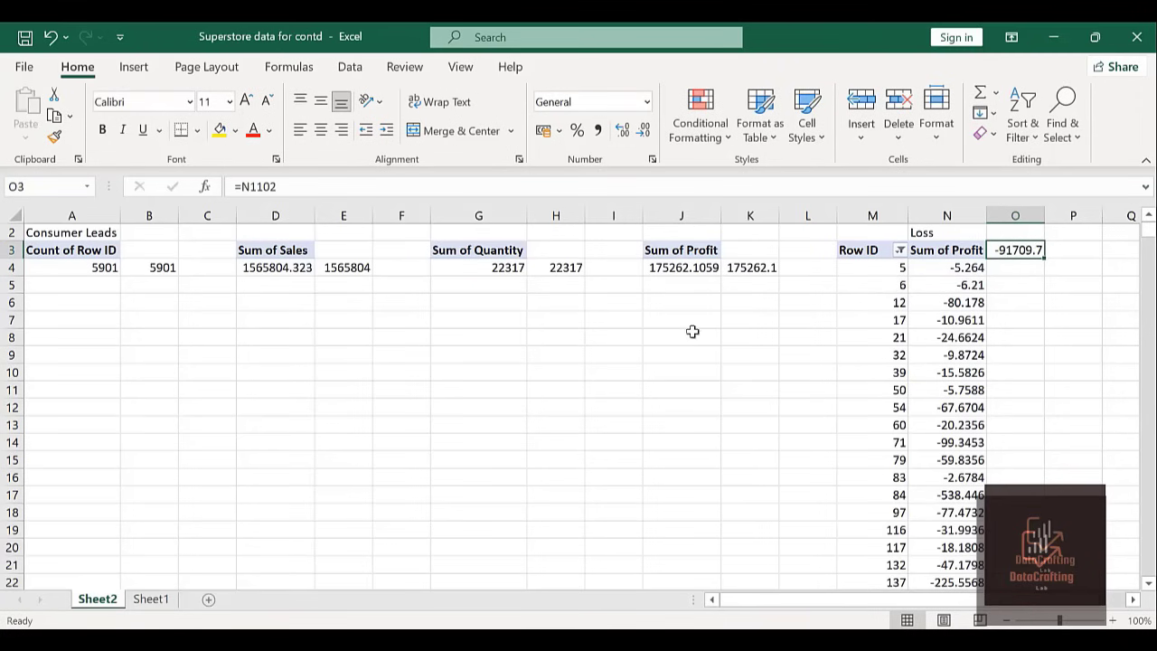
# Rename Sheet1 as Dataset and the PivotTable worksheet Sheet2 as KPI.
pyautogui.click(150, 600)
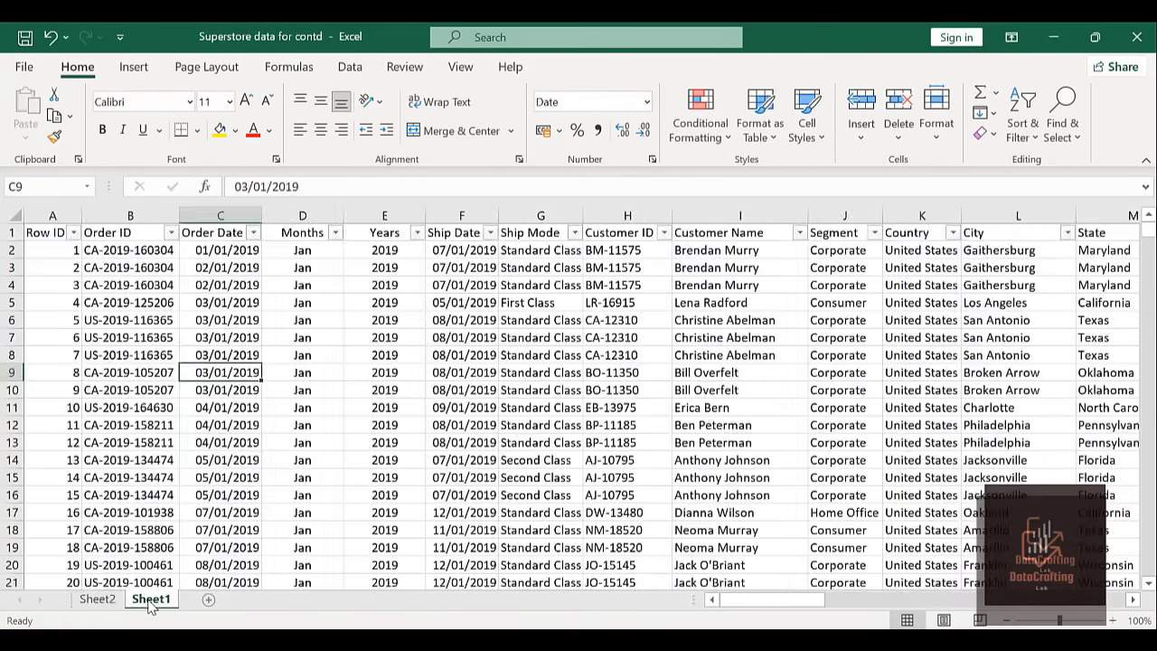
pyautogui.doubleClick(150, 600)
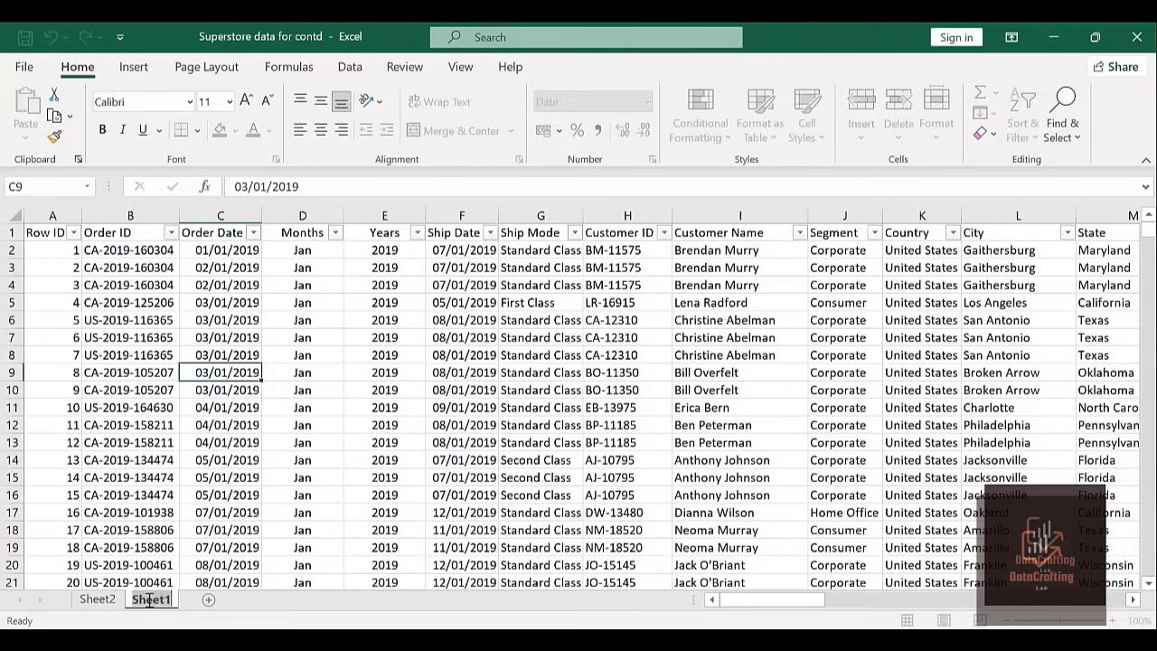
pyautogui.write('Dataset')
pyautogui.press('Return')
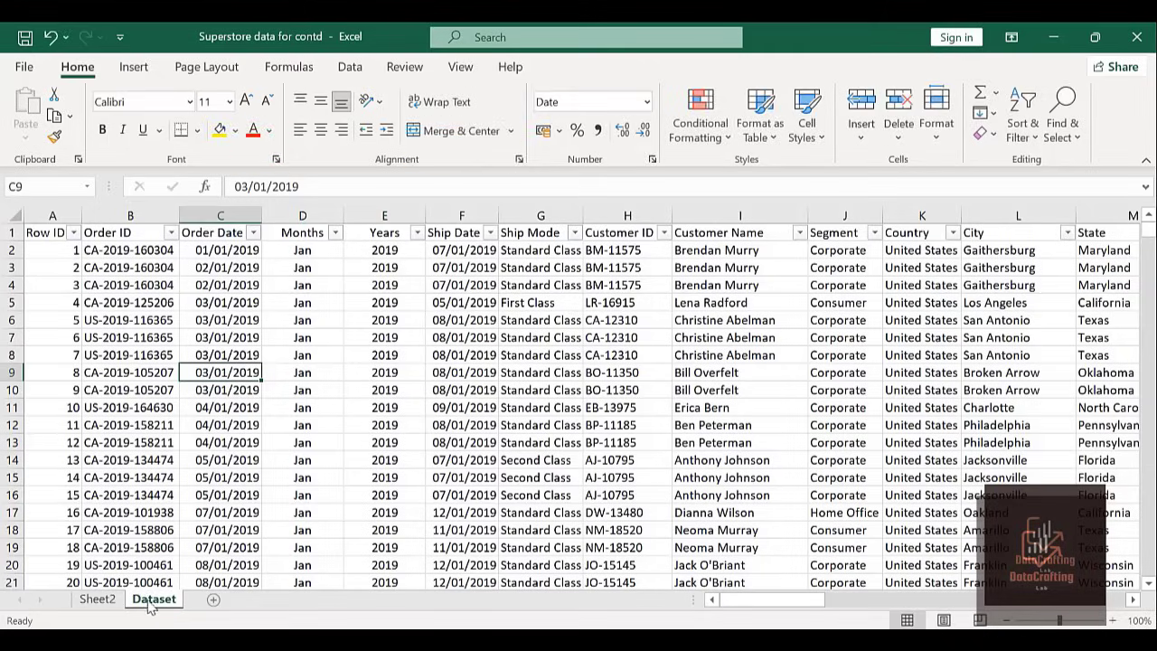
pyautogui.doubleClick(101, 600)
pyautogui.write('KPI')
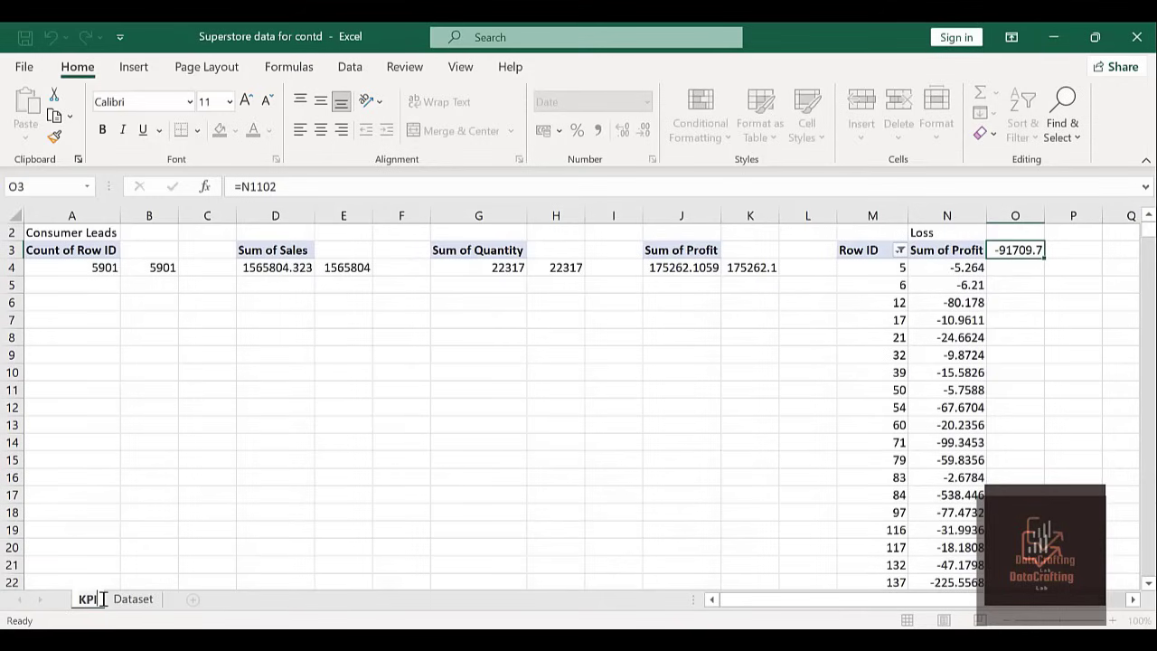
pyautogui.press('Return')
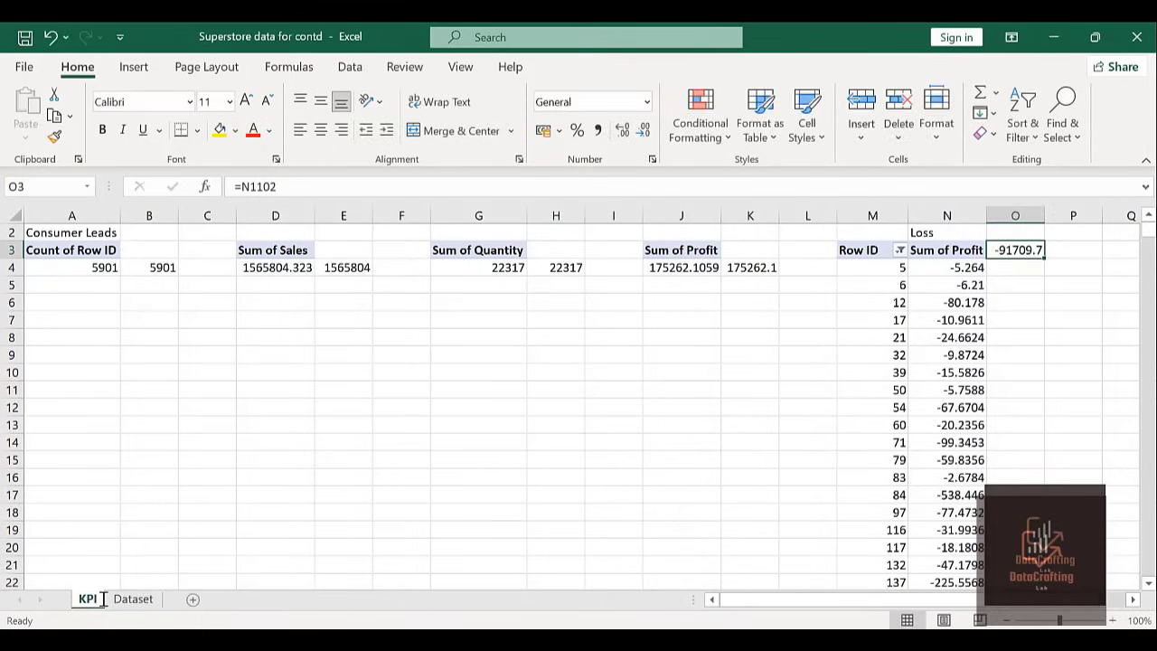
# Add a new worksheet between KPI and Dataset and name it Dashboard.
pyautogui.click(191, 601)
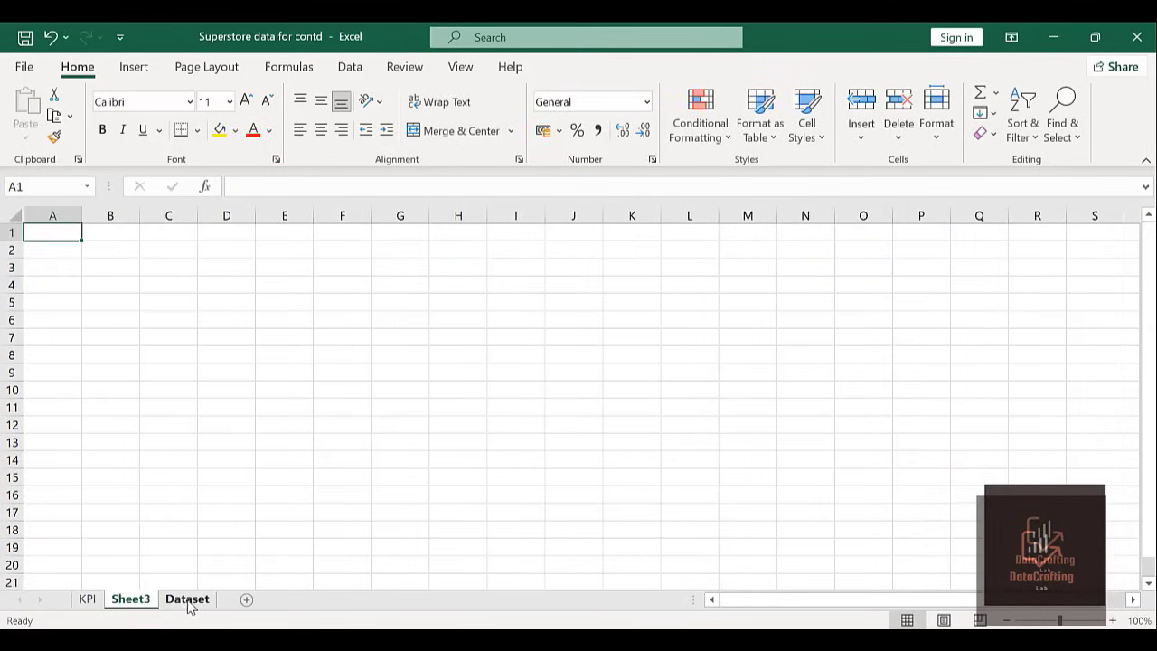
pyautogui.doubleClick(129, 601)
pyautogui.write('D')
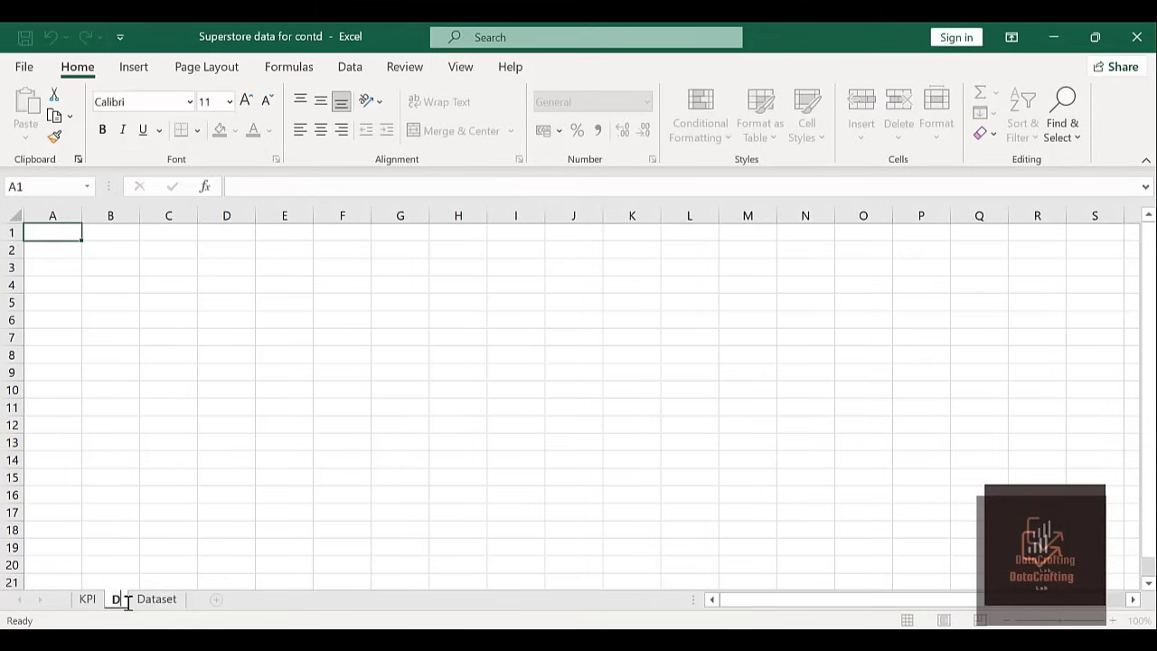
pyautogui.write('ashboard')
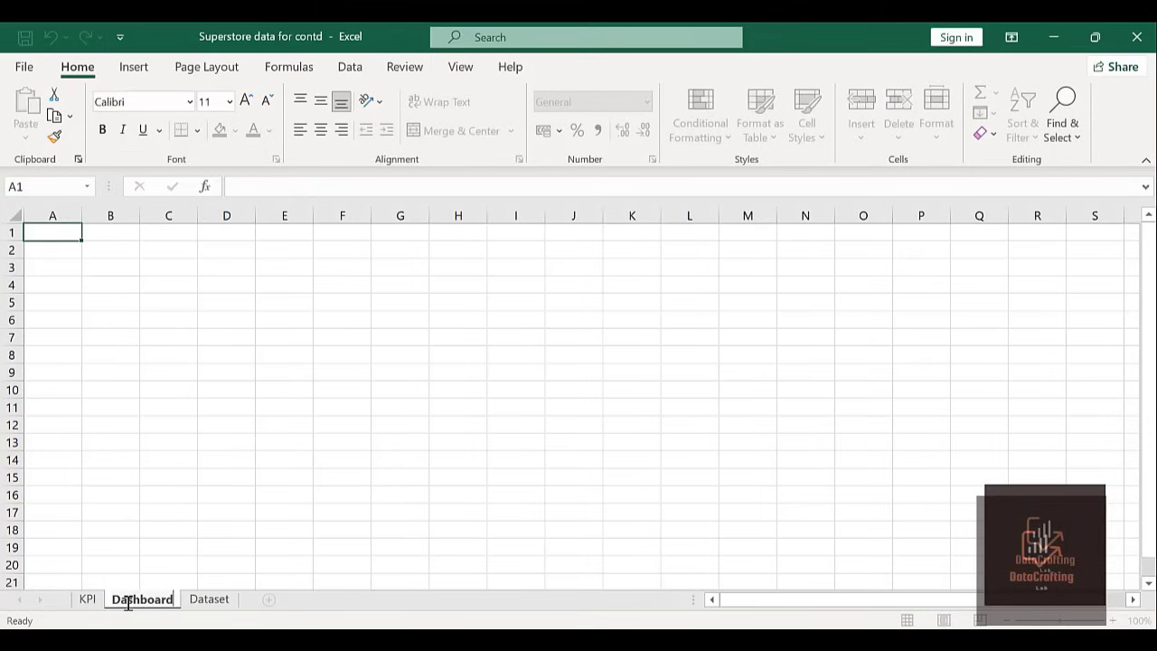
pyautogui.press('Return')
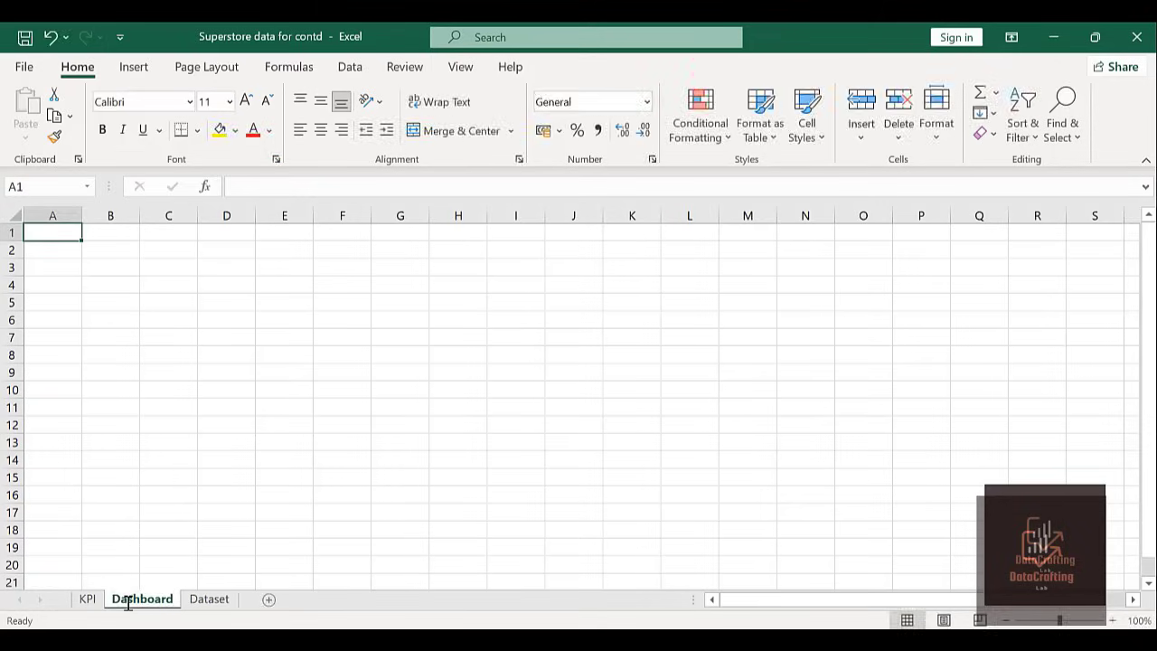
# Hide the gridlines on the Dashboard worksheet.
pyautogui.click(316, 426)
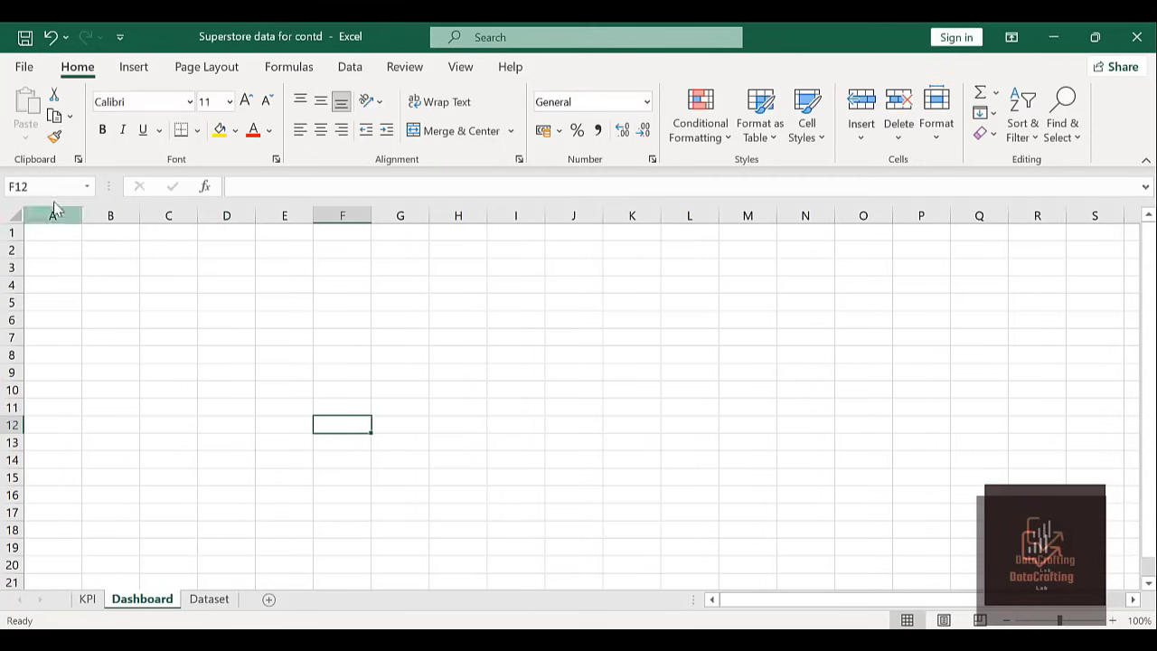
pyautogui.click(460, 66)
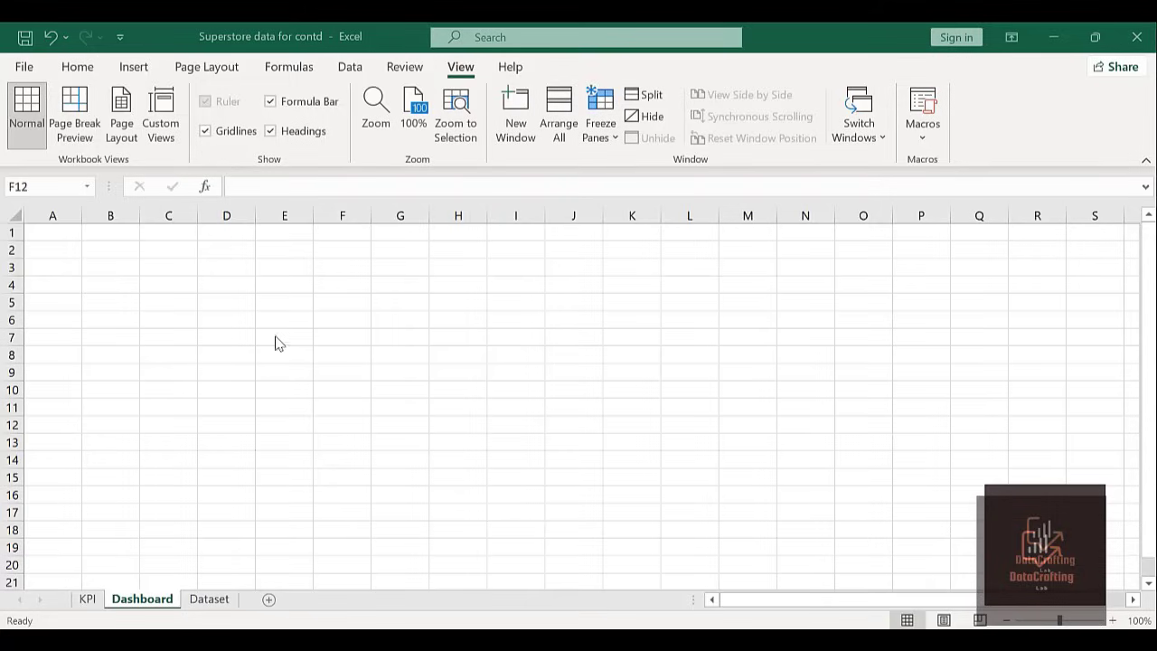
pyautogui.click(206, 131)
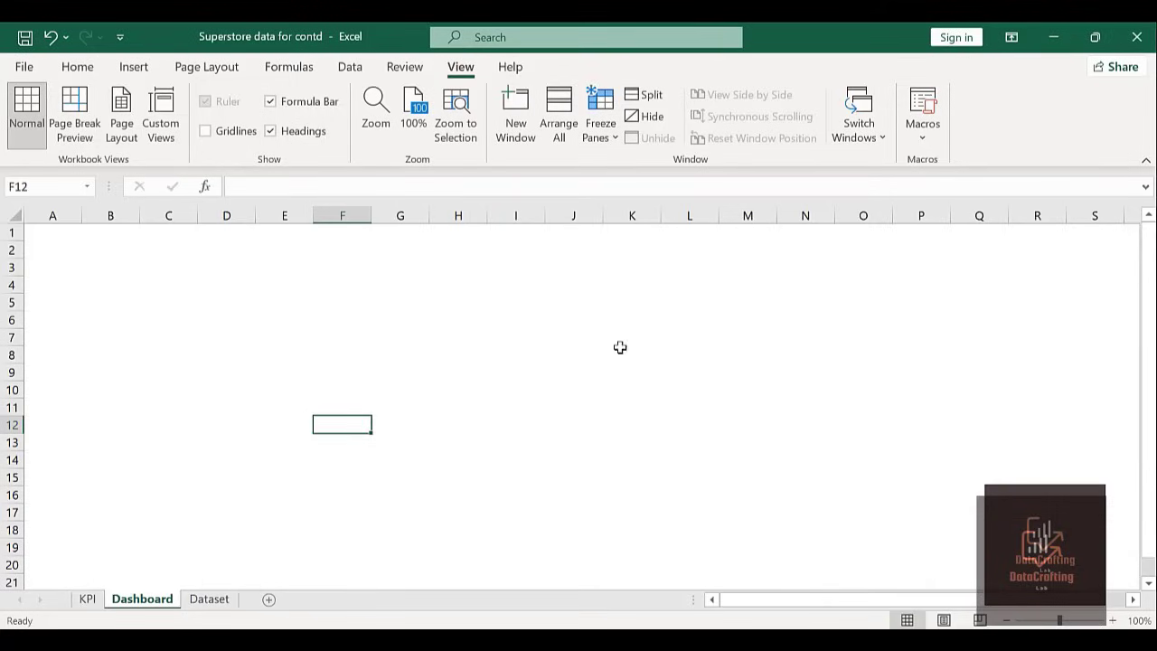
# Fill the entire Dashboard worksheet with the standard color Dark Blue.
pyautogui.click(15, 208)
pyautogui.click(77, 66)
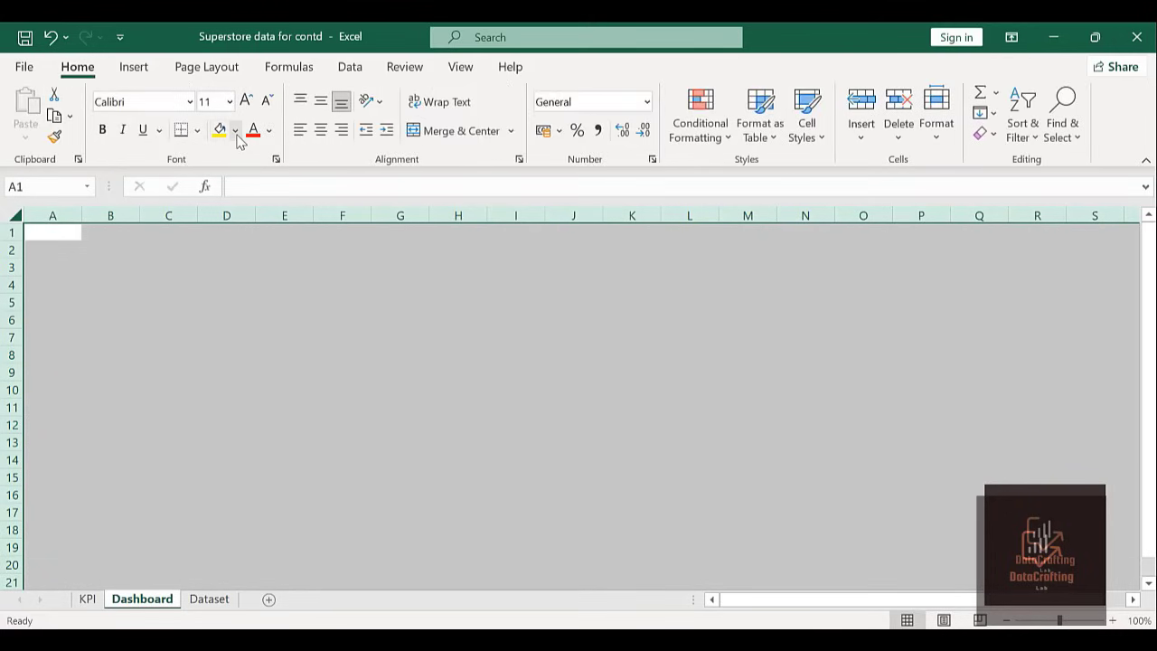
pyautogui.click(235, 130)
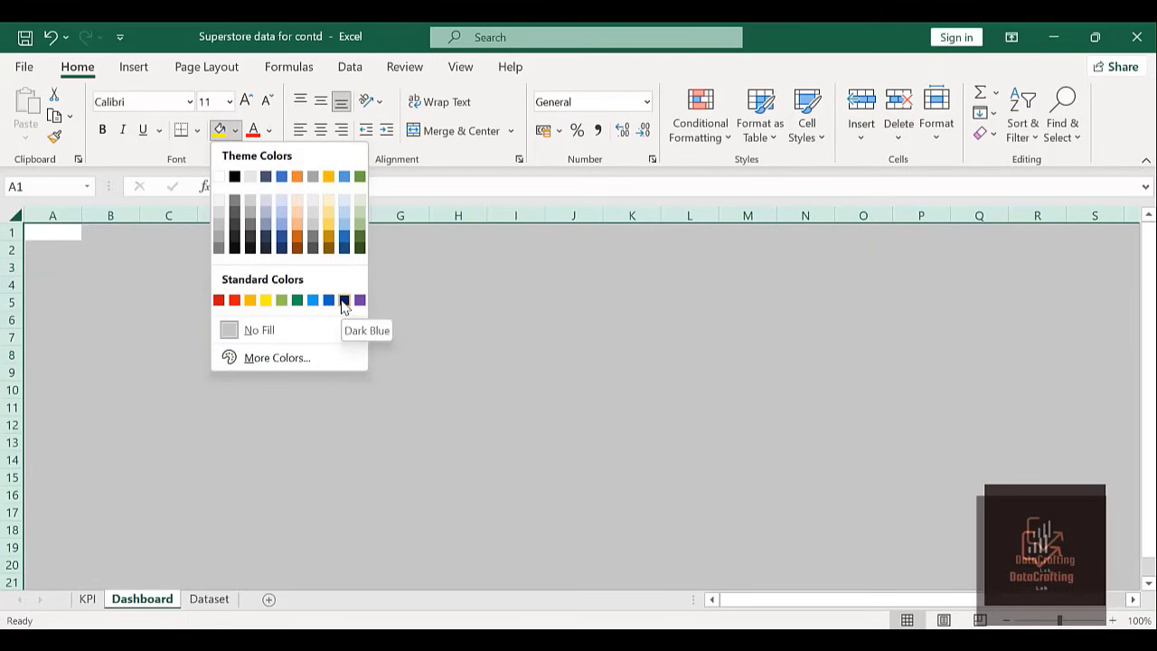
pyautogui.click(343, 301)
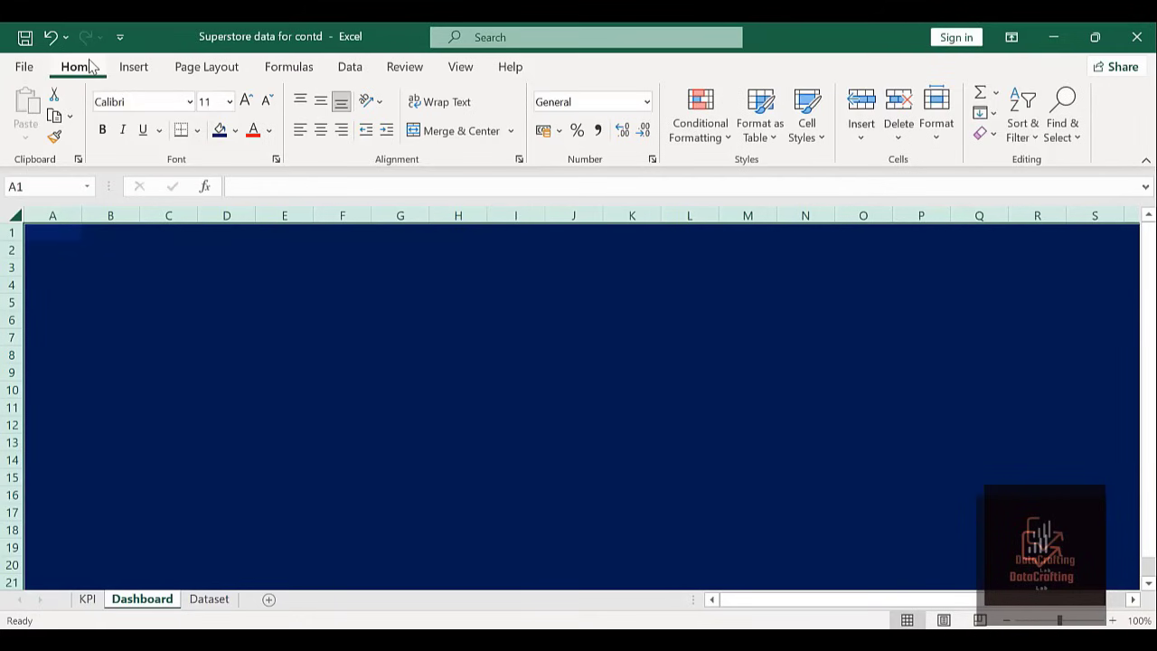
# Insert a wide text box across the Dashboard worksheet, spanning about rows 4 to 9.
pyautogui.click(133, 69)
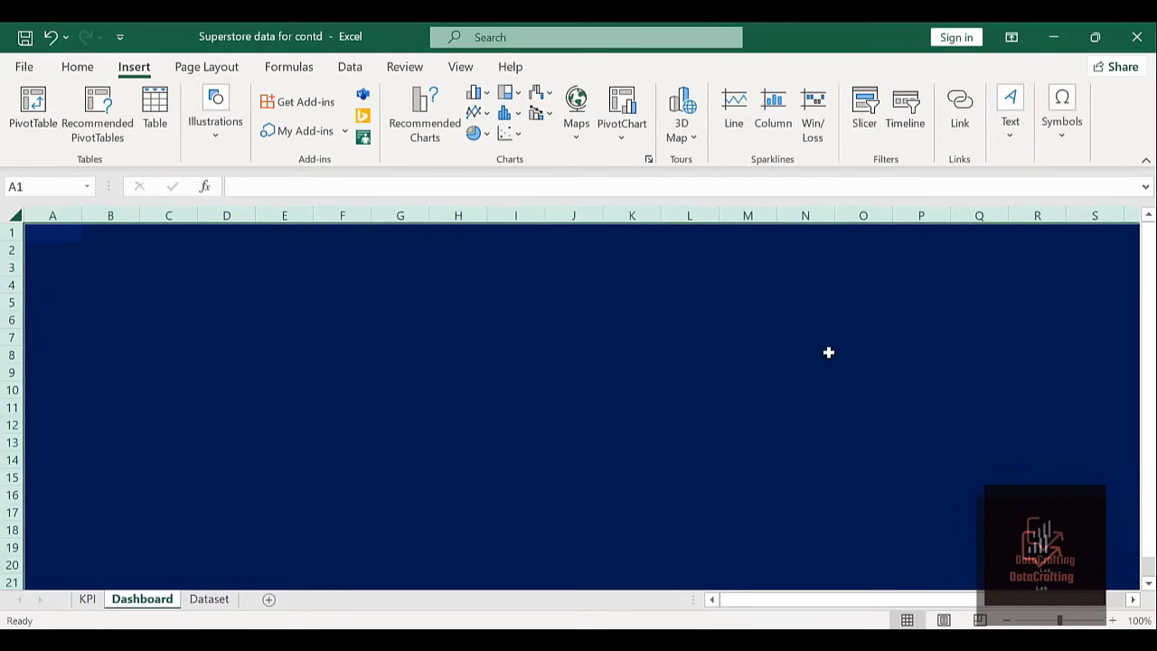
pyautogui.click(1011, 145)
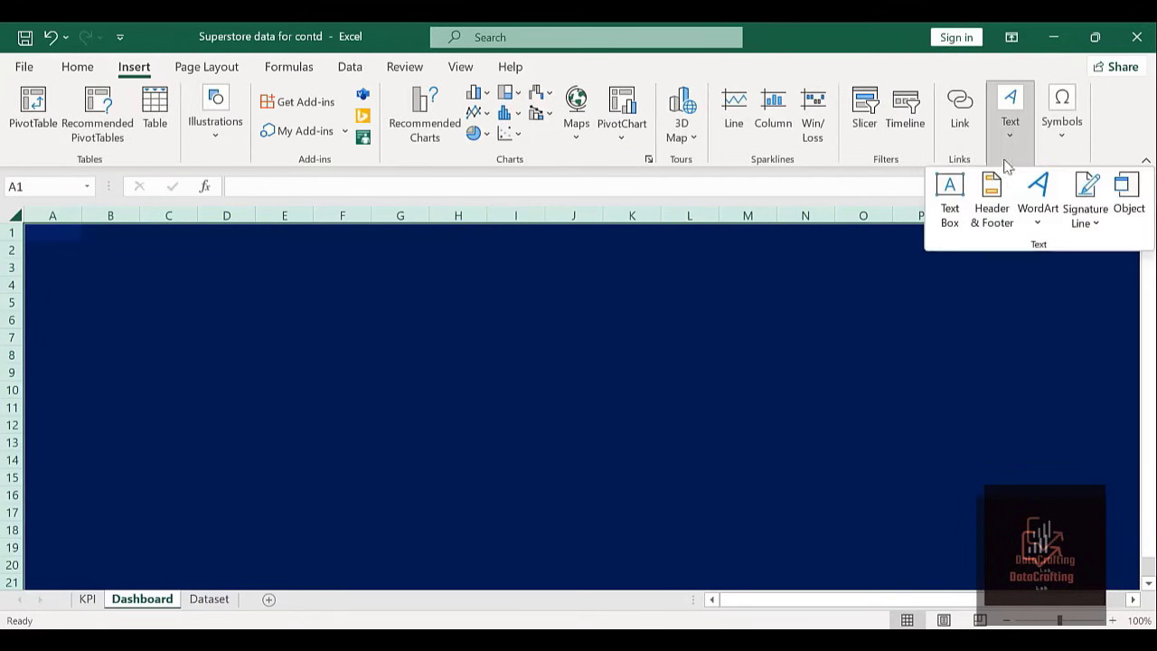
pyautogui.click(946, 226)
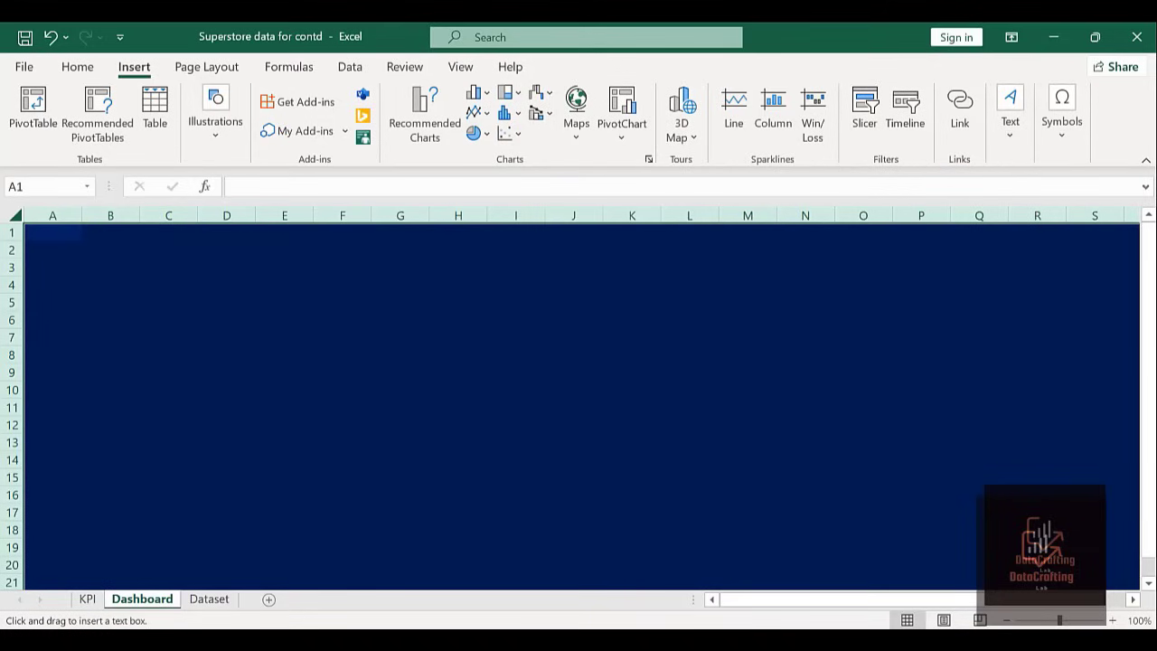
pyautogui.press('Escape')
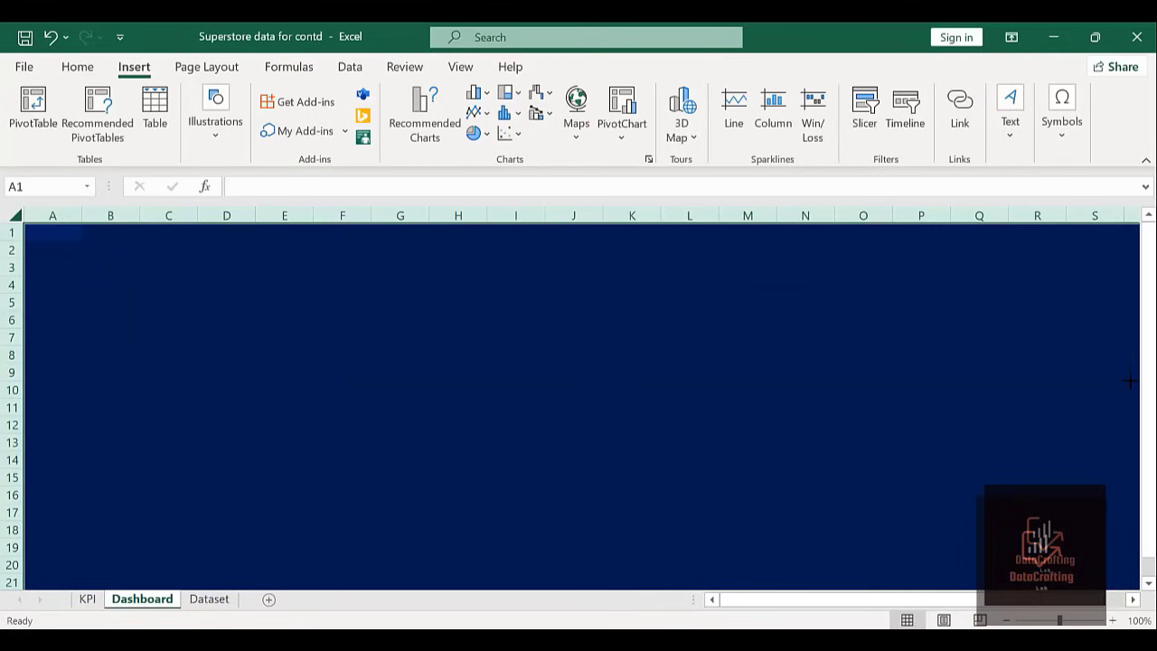
pyautogui.moveTo(1130, 381); pyautogui.dragTo(1135, 380)
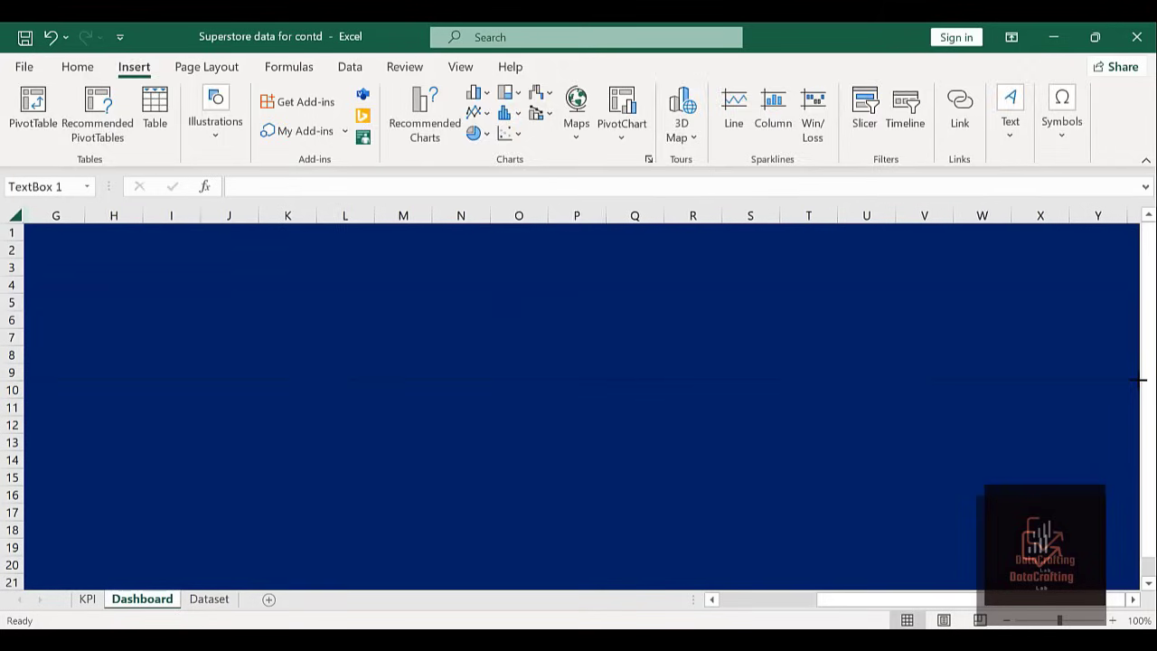
pyautogui.click(722, 443)
pyautogui.click(609, 319)
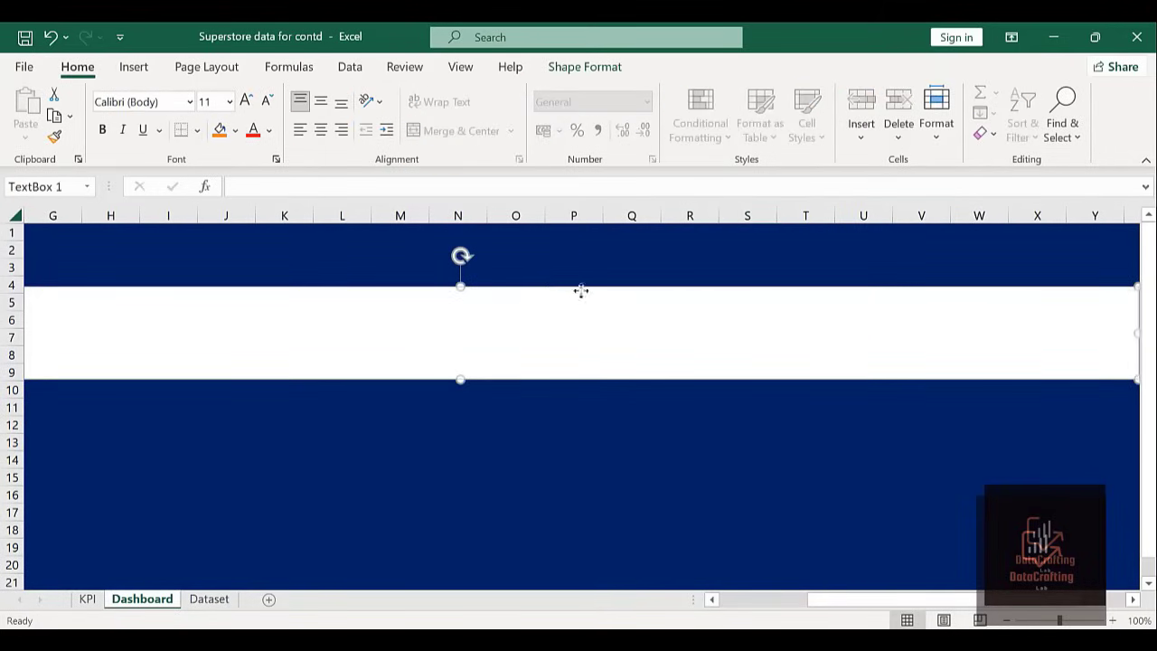
# Move the text box up to the top edge of the worksheet so it covers rows 1 to 5.
pyautogui.moveTo(605, 281); pyautogui.dragTo(616, 229)
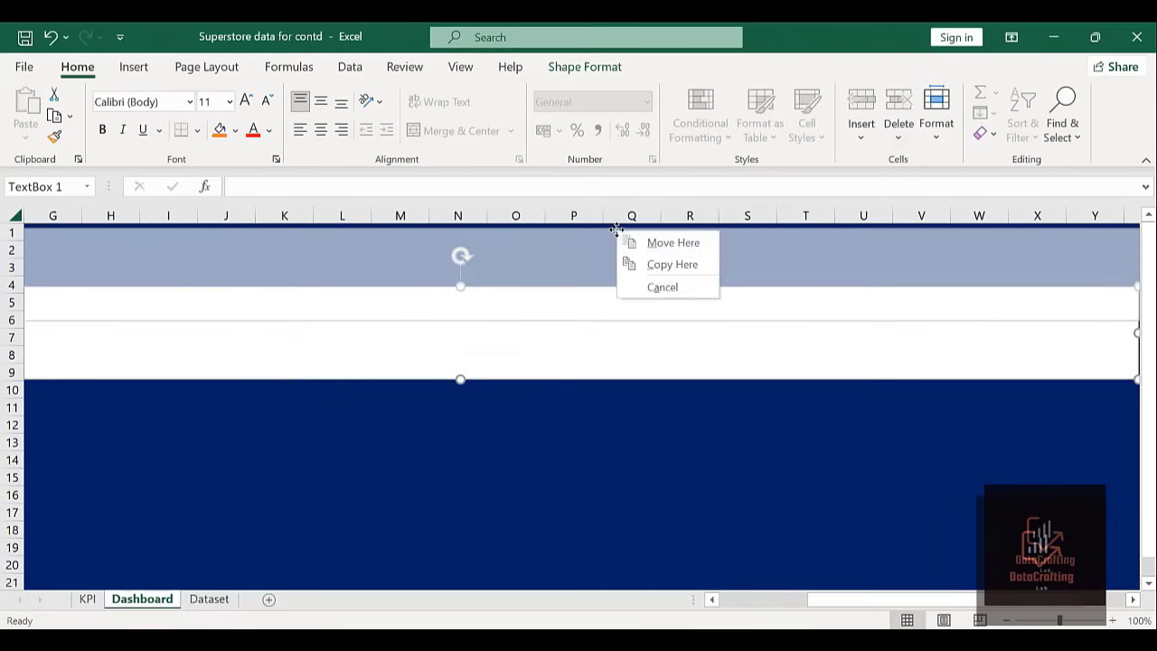
pyautogui.click(502, 461)
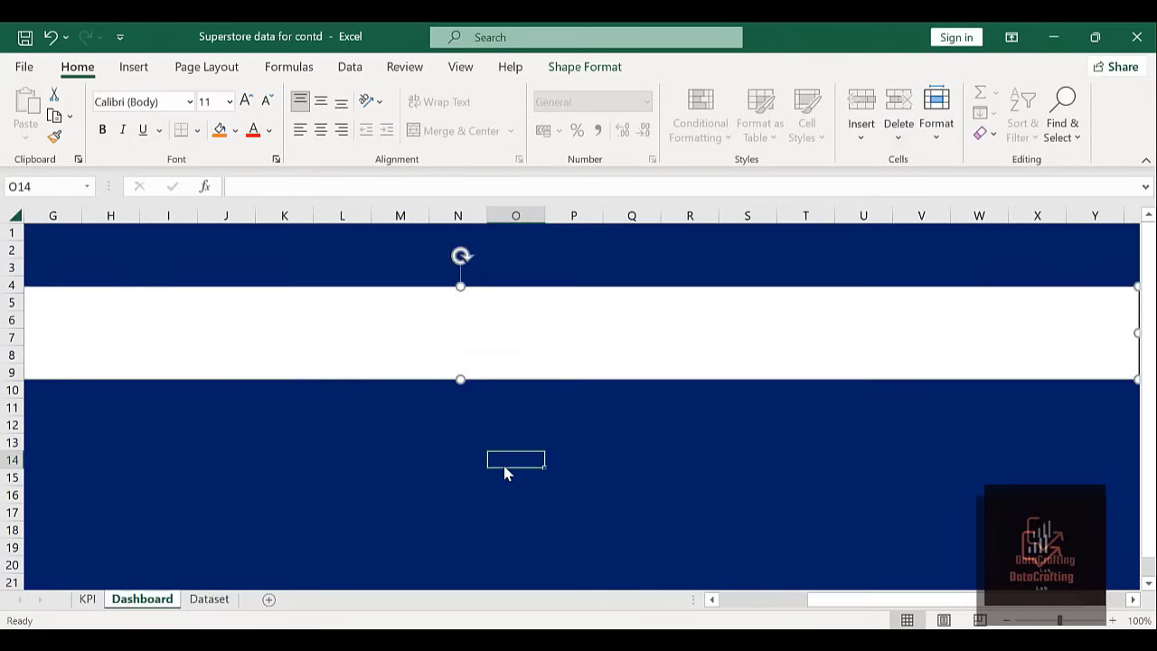
pyautogui.click(557, 290)
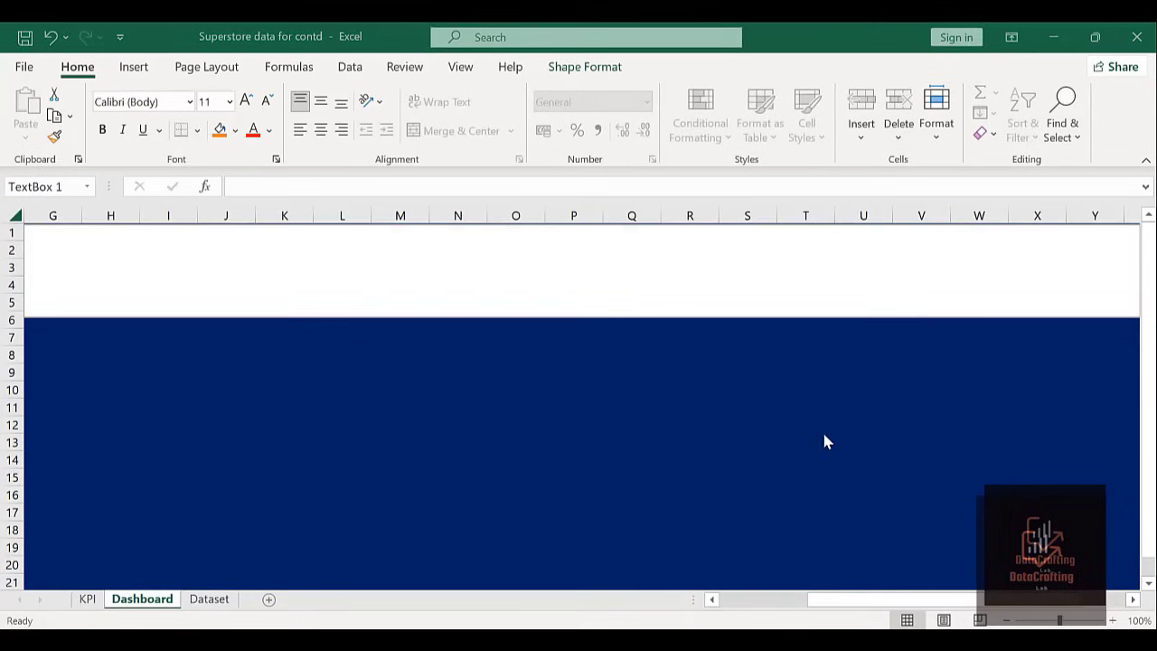
pyautogui.click(823, 434)
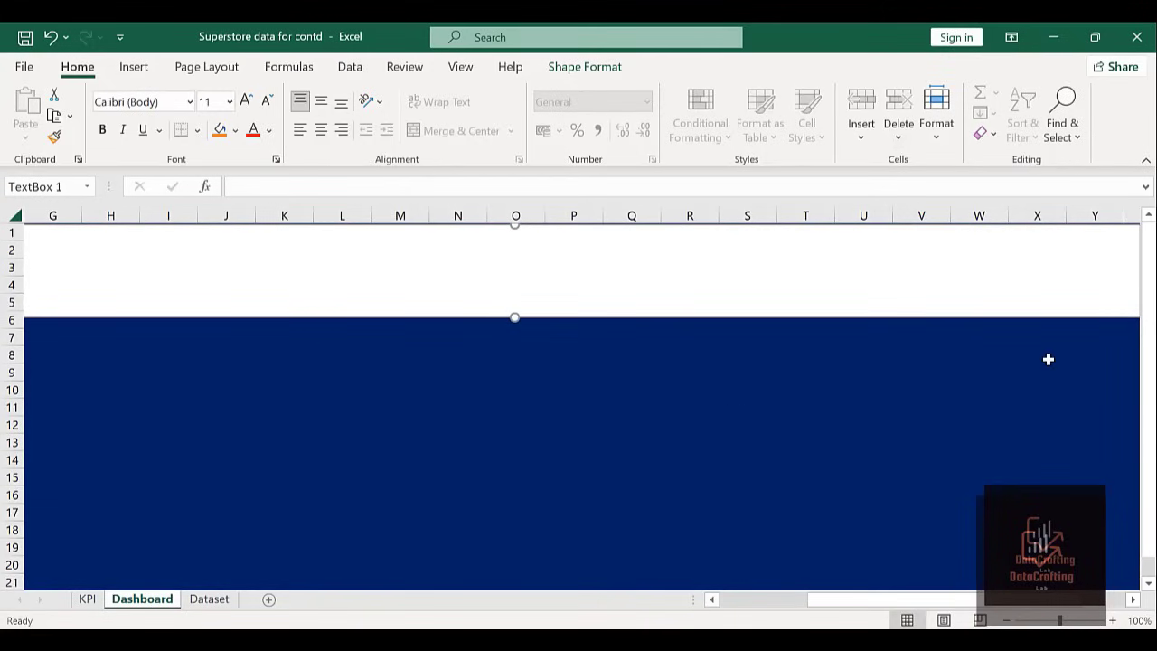
# Narrow the text box by bringing its right edge in to the middle of column T.
pyautogui.moveTo(903, 602); pyautogui.dragTo(954, 615)
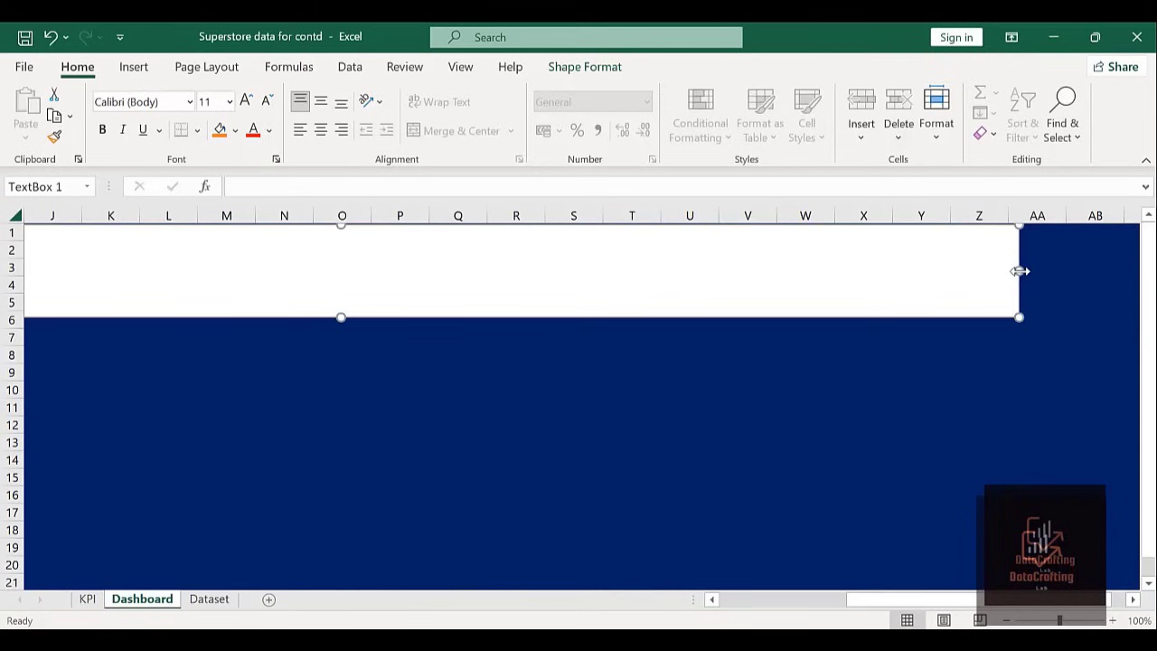
pyautogui.moveTo(1020, 271); pyautogui.dragTo(631, 261)
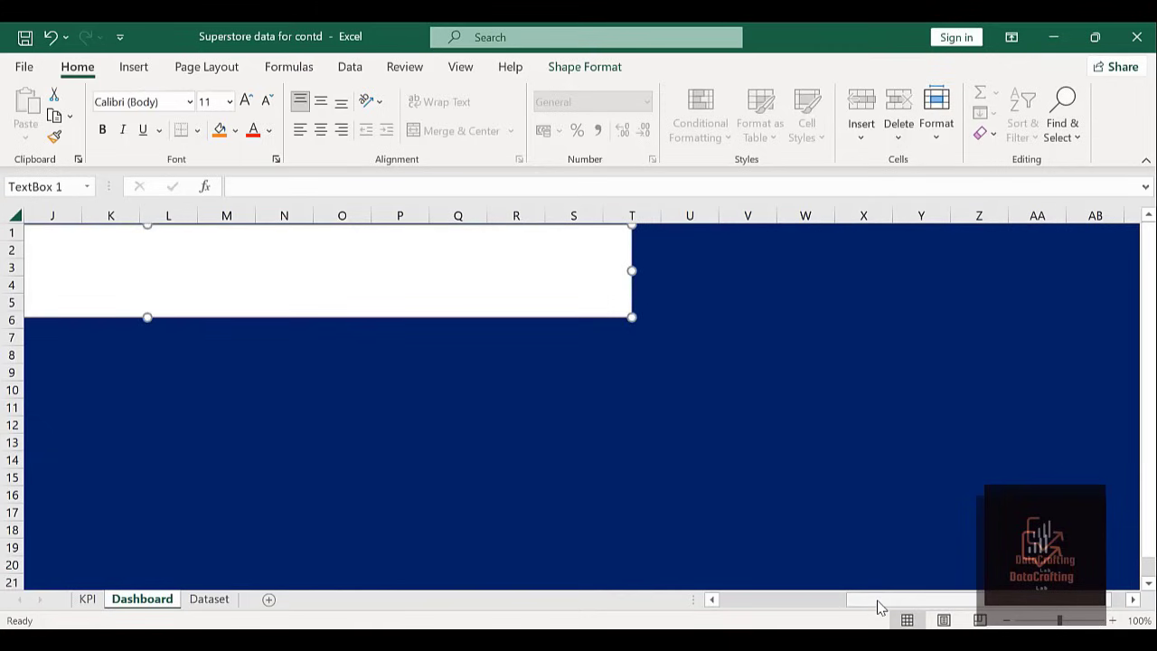
pyautogui.moveTo(877, 606); pyautogui.dragTo(710, 604)
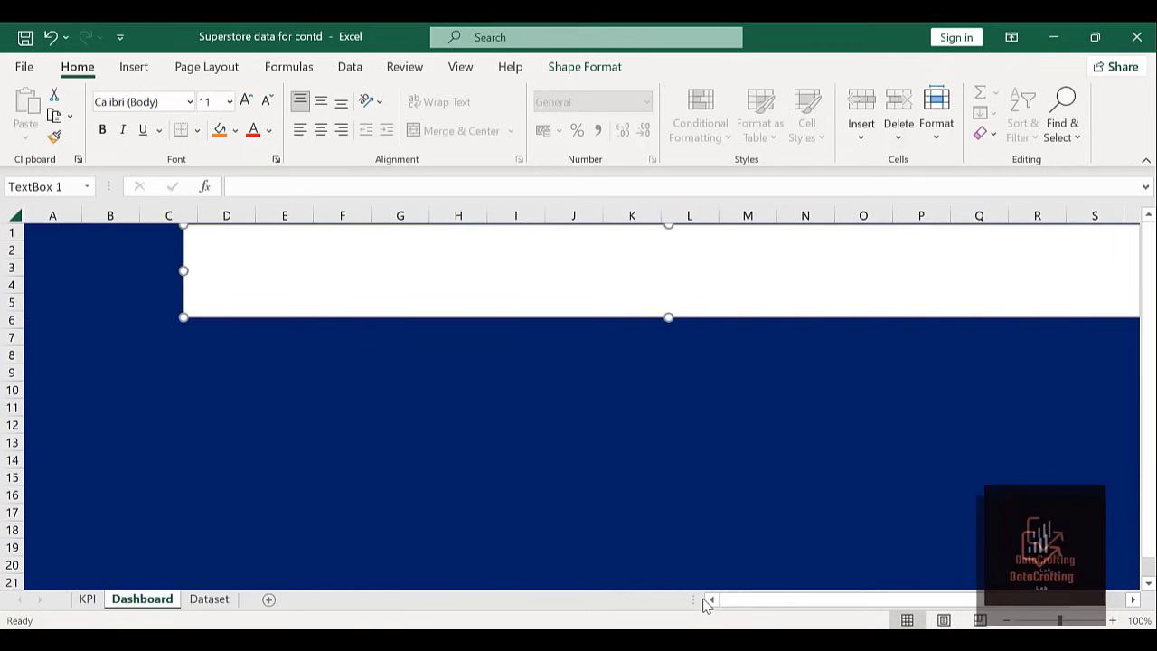
# Shift the text box so its left edge aligns with the start of column A at the sheet's upper corner.
pyautogui.click(633, 421)
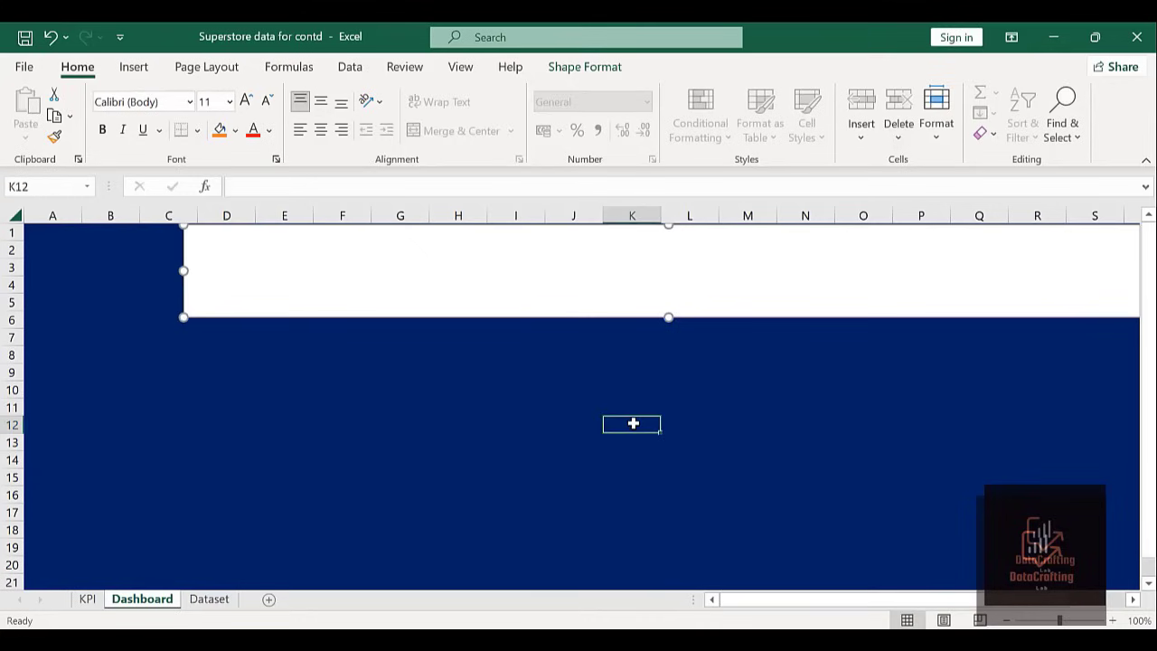
pyautogui.click(646, 235)
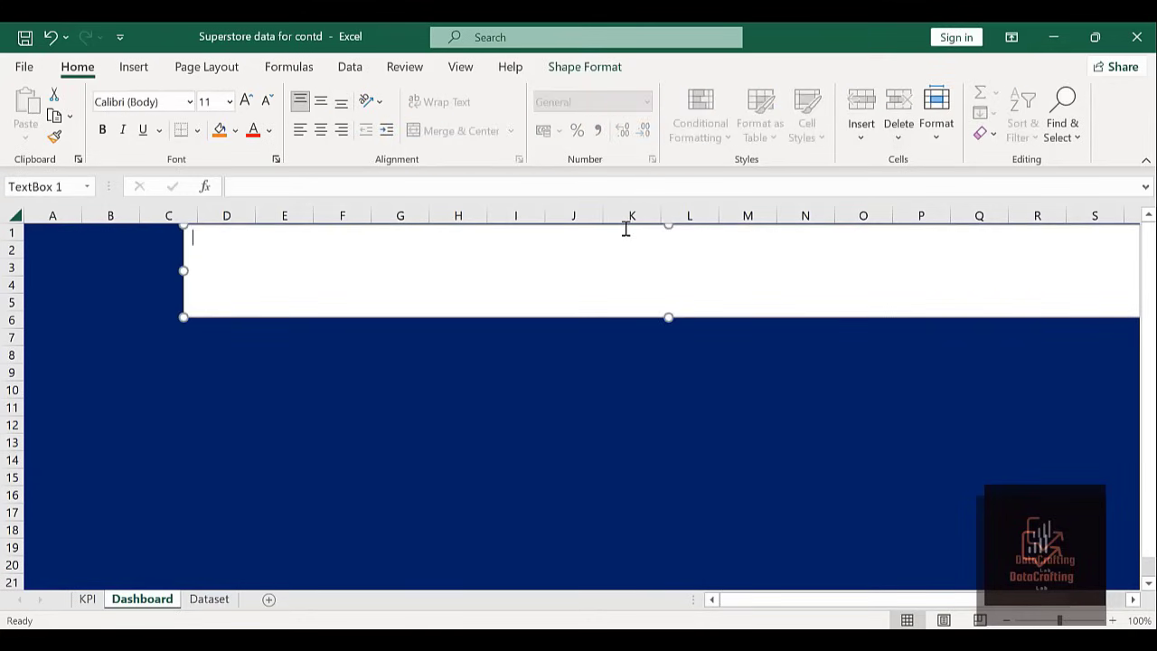
pyautogui.moveTo(625, 226); pyautogui.dragTo(462, 219)
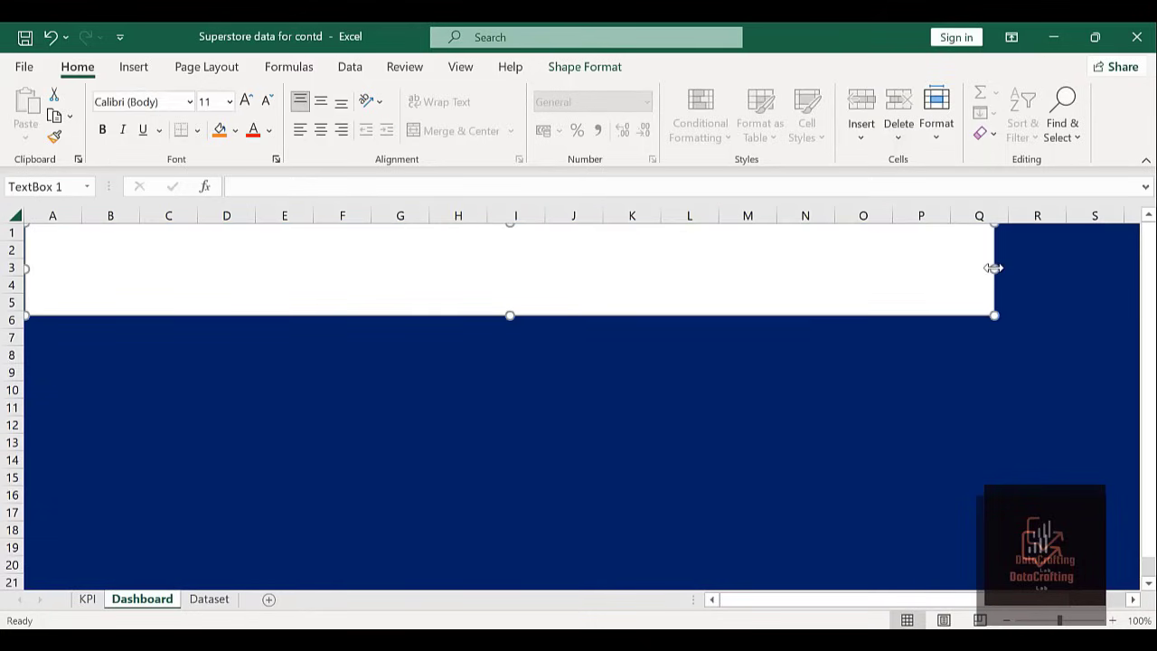
# Widen the text box on the Dashboard sheet so its right edge reaches the middle of column T.
pyautogui.moveTo(993, 267); pyautogui.dragTo(797, 277)
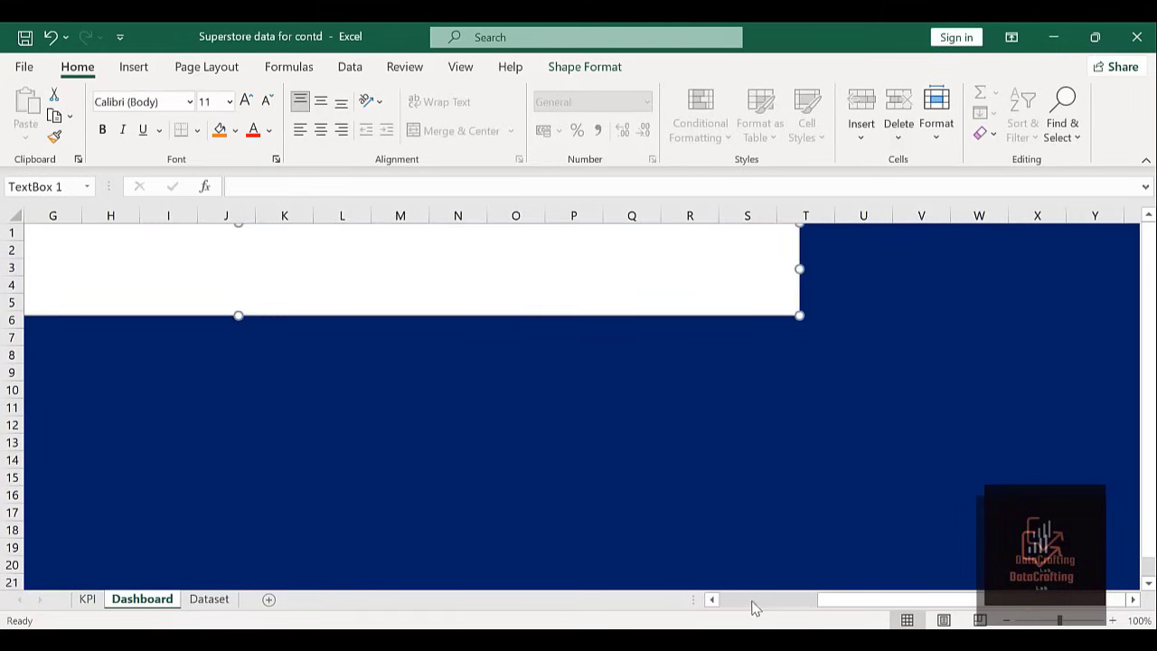
pyautogui.hscroll(-3, 754, 606)
pyautogui.hscroll(-3, 753, 604)
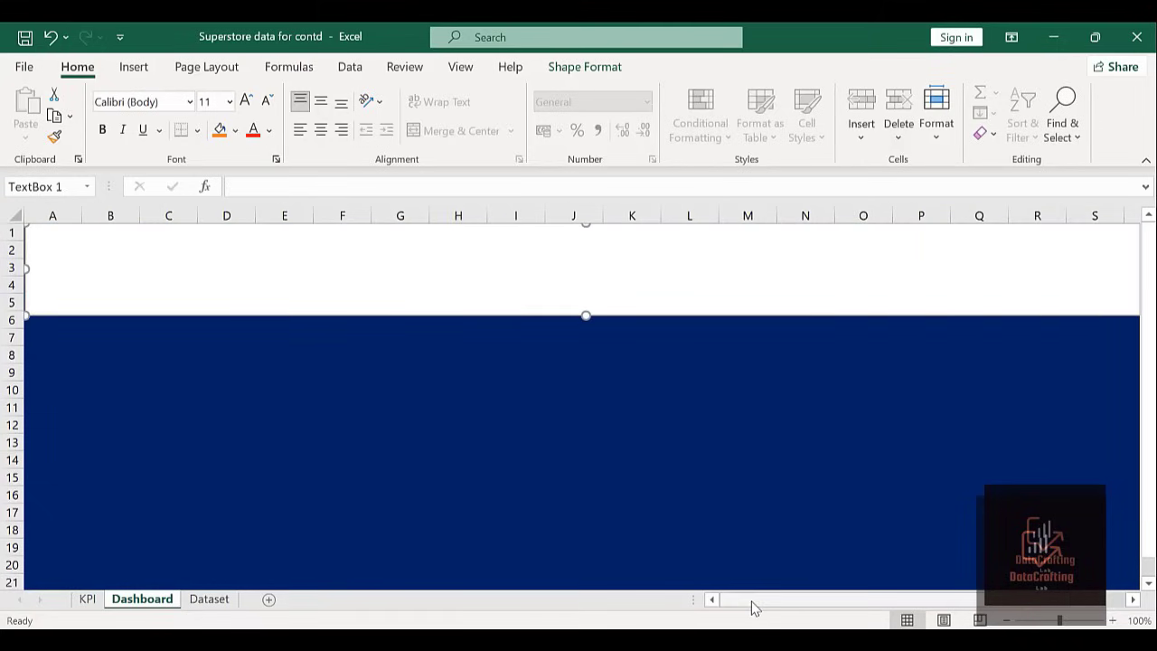
pyautogui.click(587, 531)
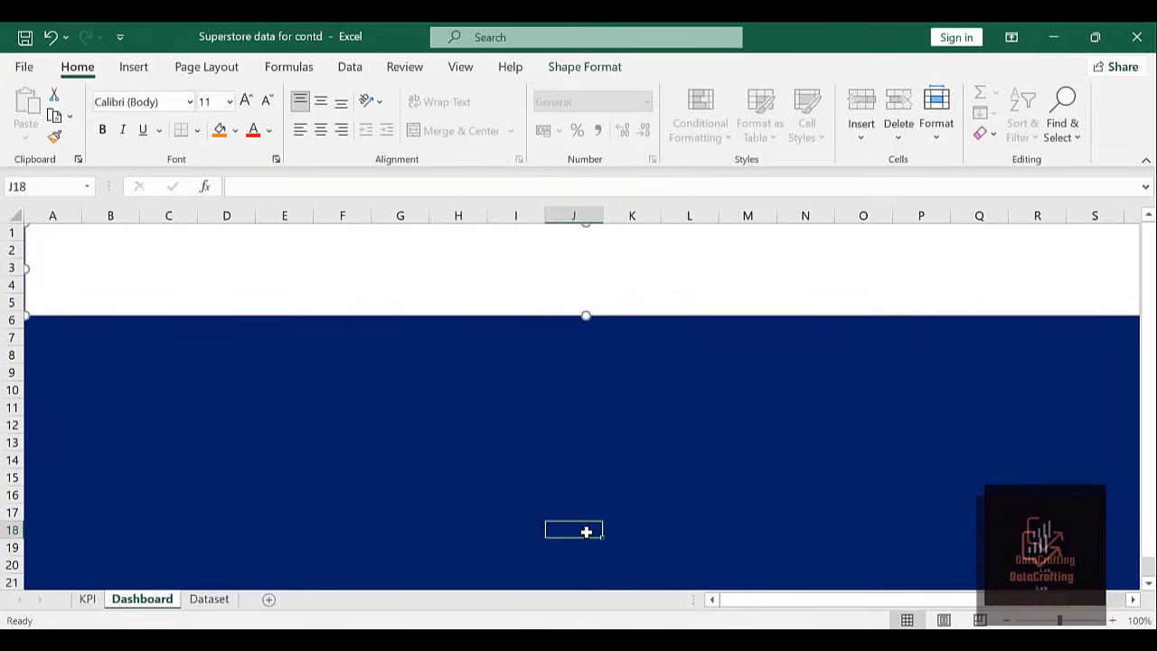
# Format the header text box with no fill so the navy sheet background shows through it.
pyautogui.click(421, 279)
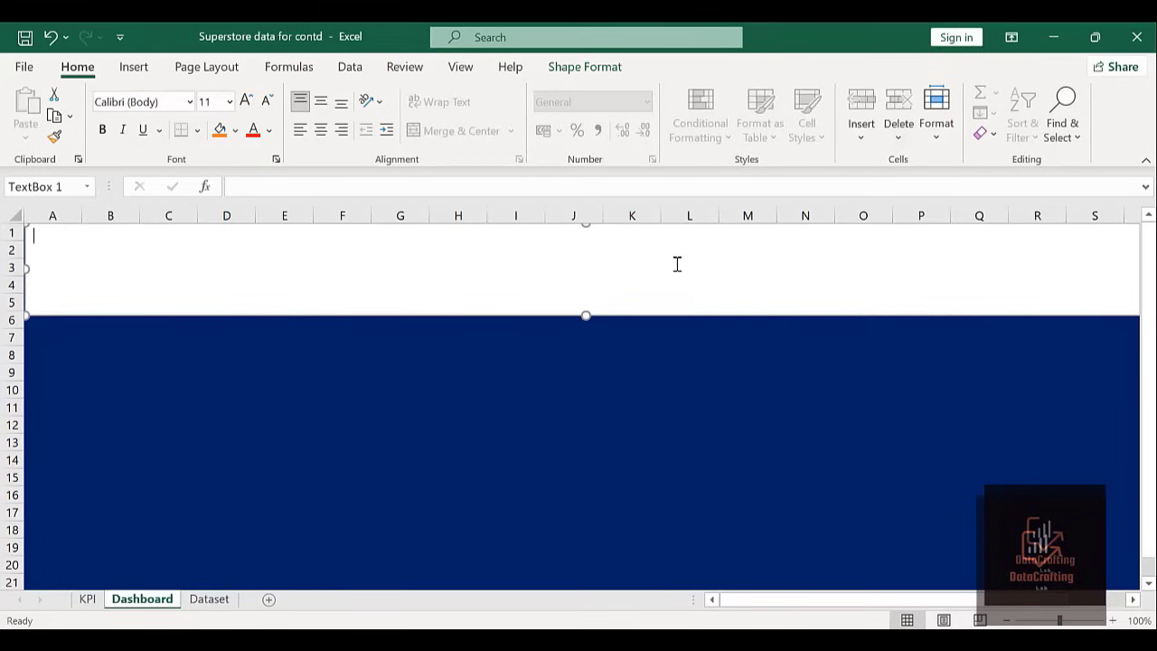
pyautogui.rightClick(679, 319)
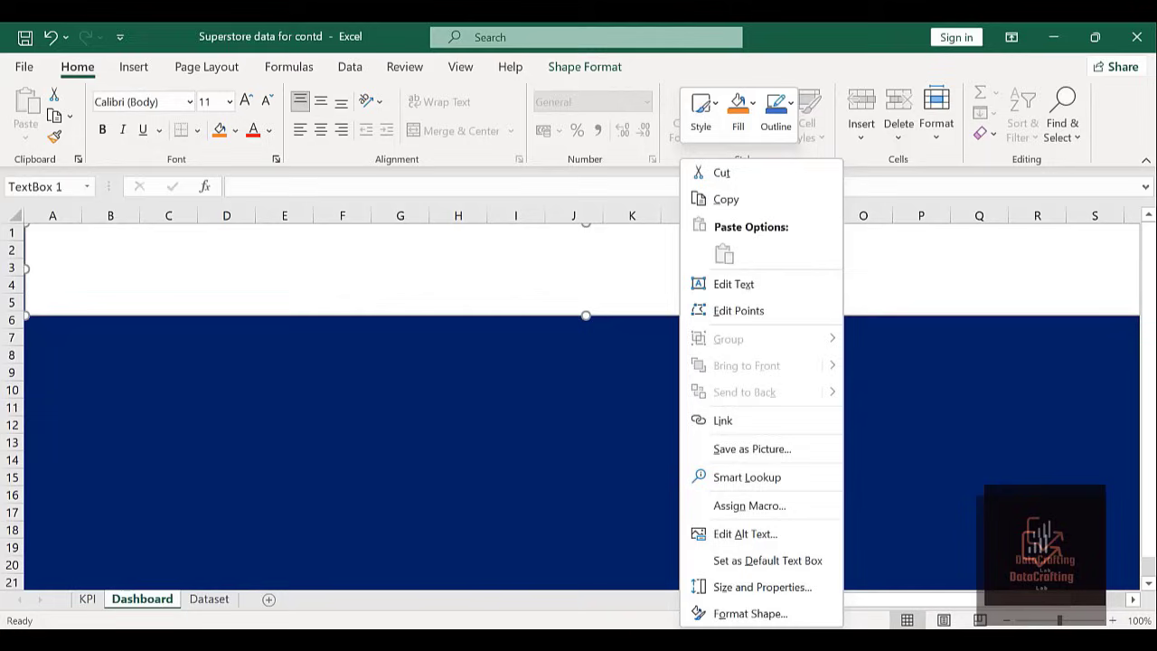
pyautogui.click(723, 617)
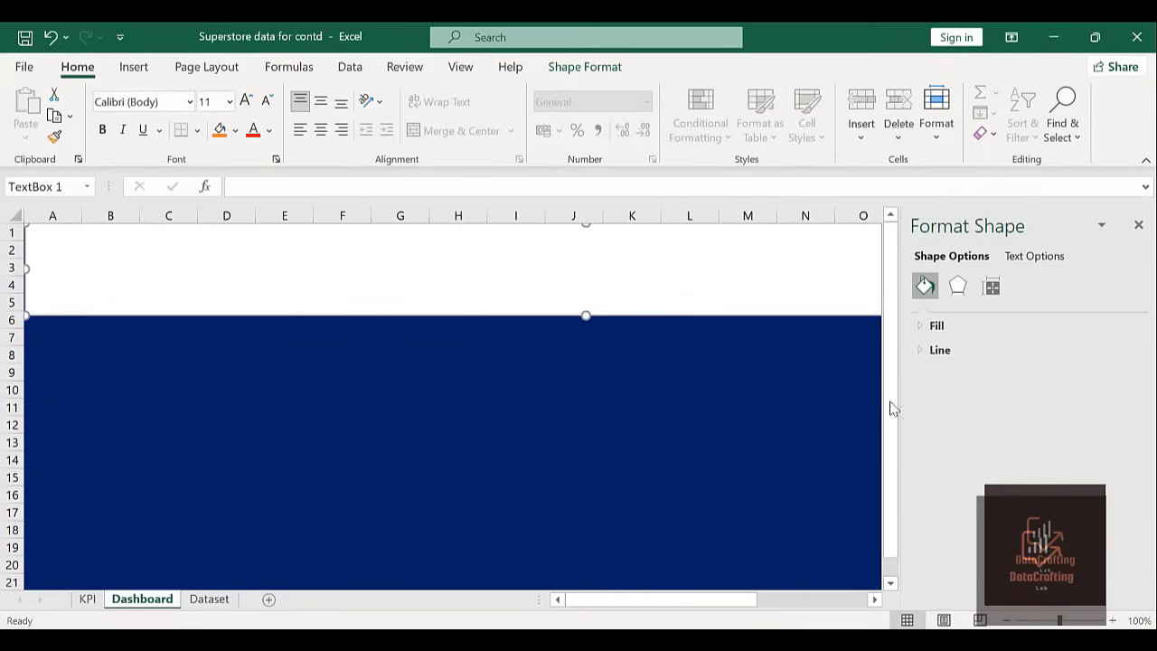
pyautogui.click(923, 330)
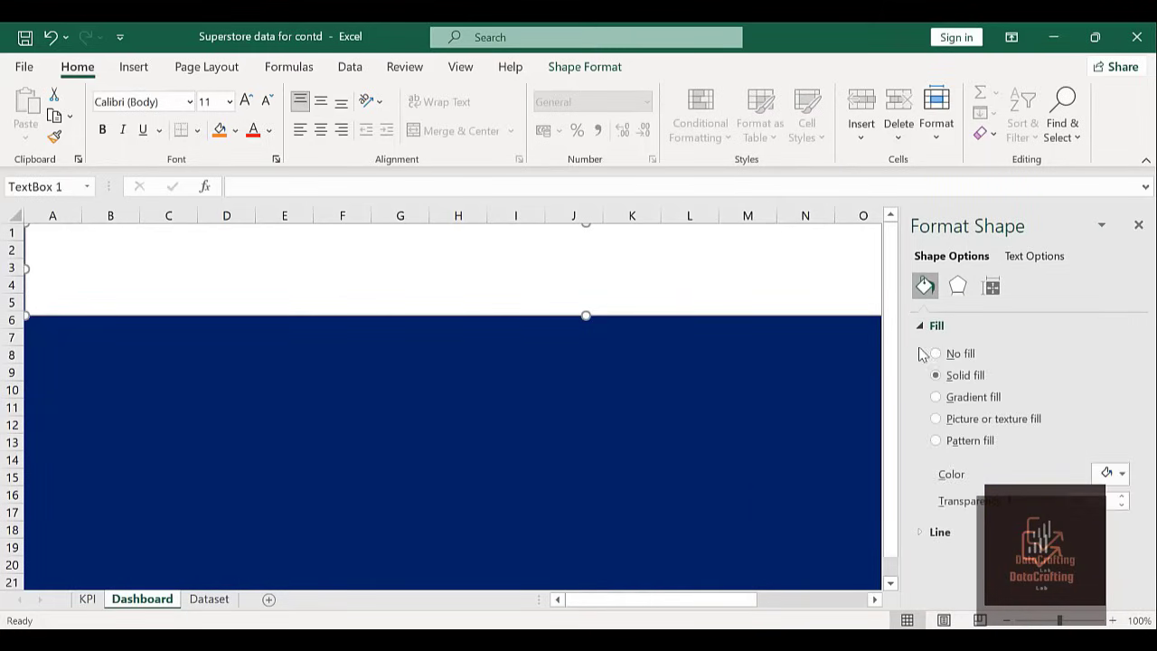
pyautogui.click(936, 354)
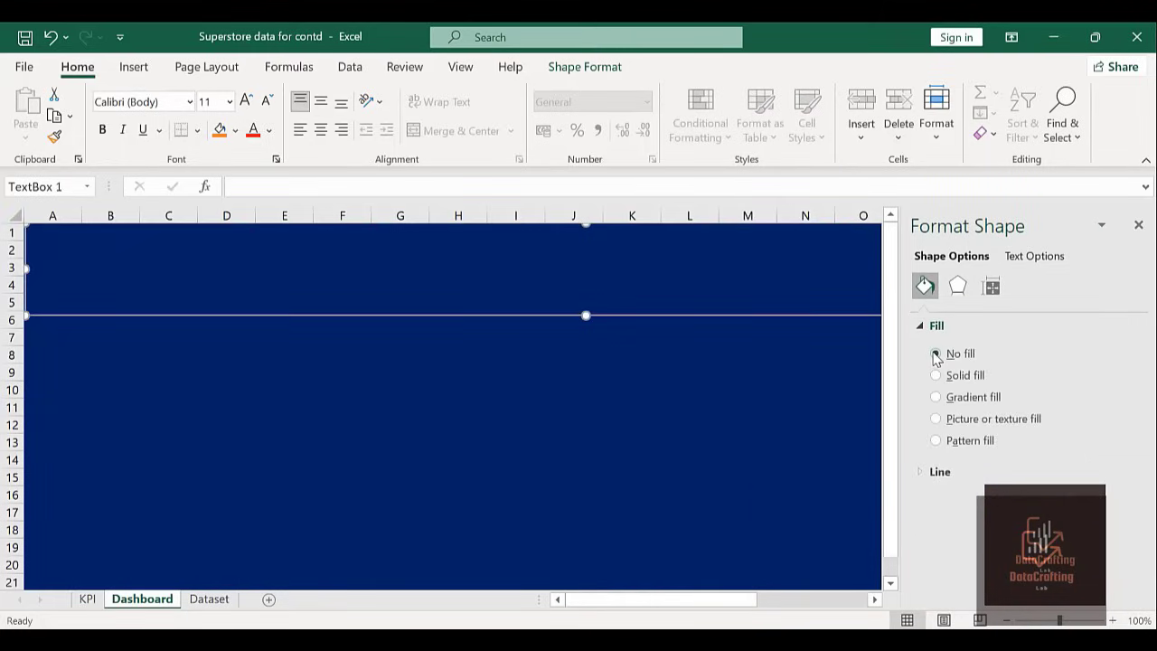
pyautogui.click(623, 395)
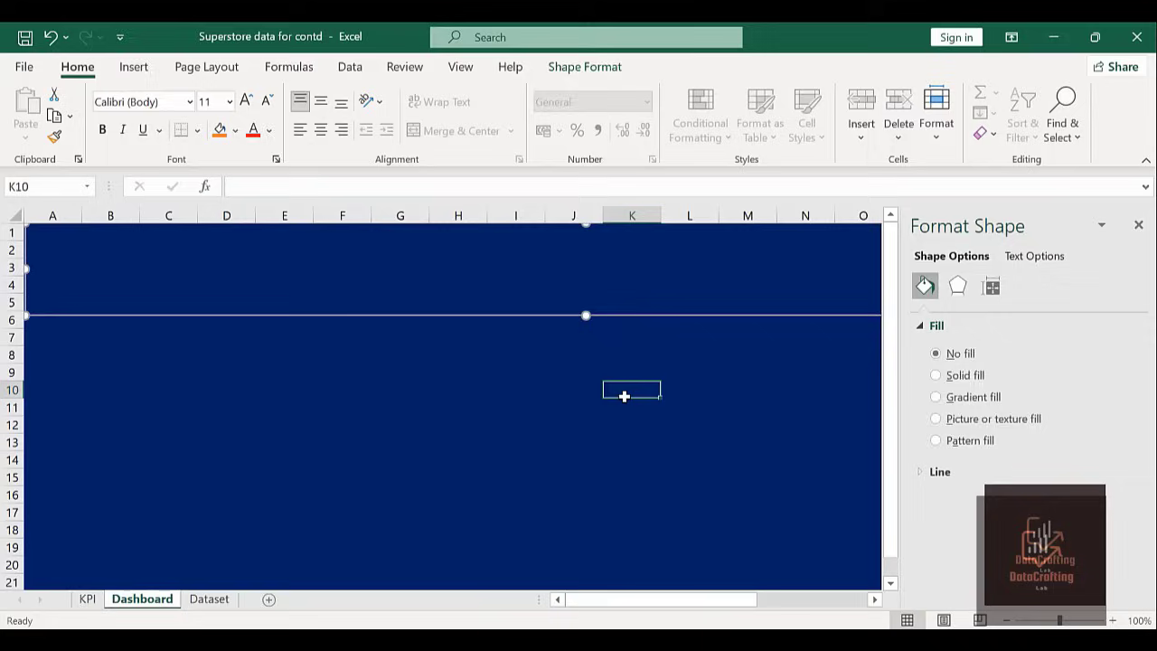
pyautogui.click(1138, 224)
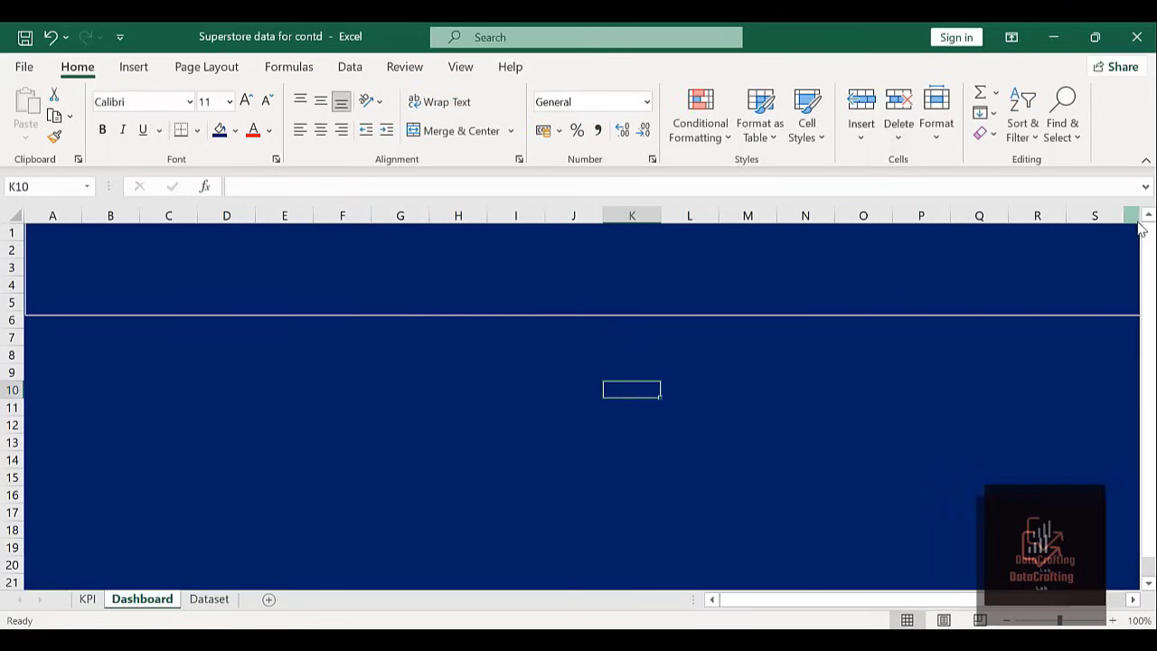
# Enter the title SUPERSALES DASHBOARD REPORT in the text box and centre it horizontally and vertically.
pyautogui.click(414, 270)
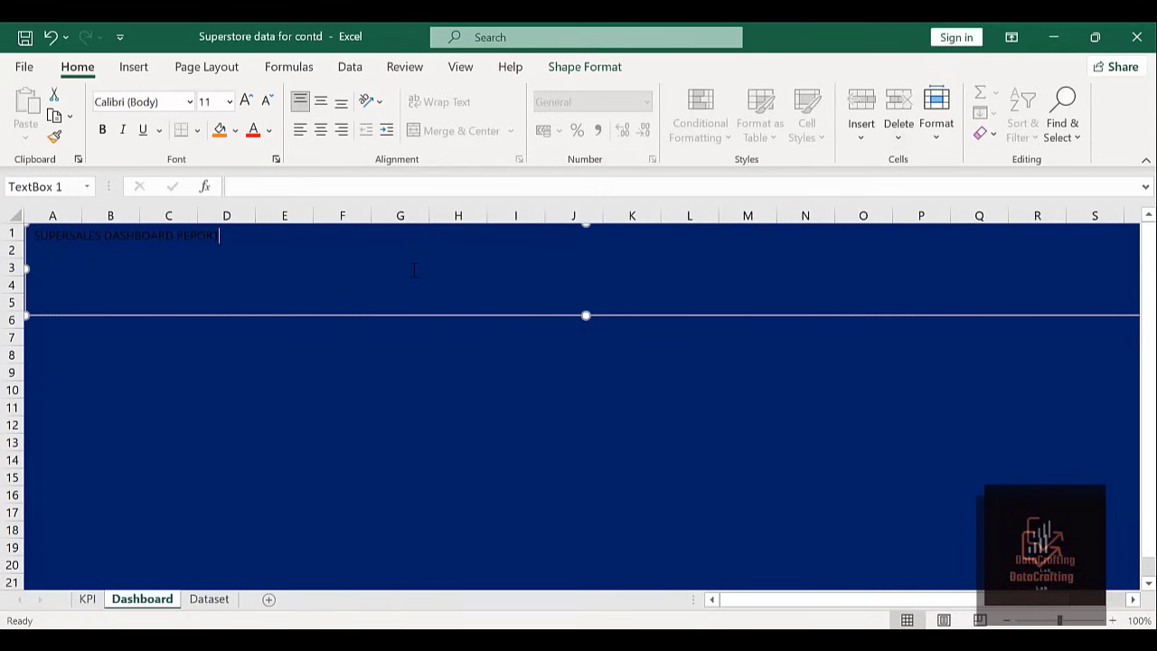
pyautogui.hotkey('shift', 'Left')
pyautogui.hotkey('shift', 'Left')
pyautogui.hotkey('shift', 'Left')
pyautogui.hotkey('shift', 'Left')
pyautogui.hotkey('shift', 'Left')
pyautogui.hotkey('shift', 'Left')
pyautogui.hotkey('shift', 'Left')
pyautogui.hotkey('shift', 'Left')
pyautogui.hotkey('shift', 'Left')
pyautogui.hotkey('shift', 'Left')
pyautogui.hotkey('shift', 'Left')
pyautogui.hotkey('shift', 'Left')
pyautogui.hotkey('shift', 'Left')
pyautogui.hotkey('shift', 'Left')
pyautogui.hotkey('shift', 'Left')
pyautogui.hotkey('shift', 'Left')
pyautogui.hotkey('shift', 'Left')
pyautogui.hotkey('shift', 'Left')
pyautogui.hotkey('shift', 'Left')
pyautogui.hotkey('shift', 'Left')
pyautogui.hotkey('shift', 'Left')
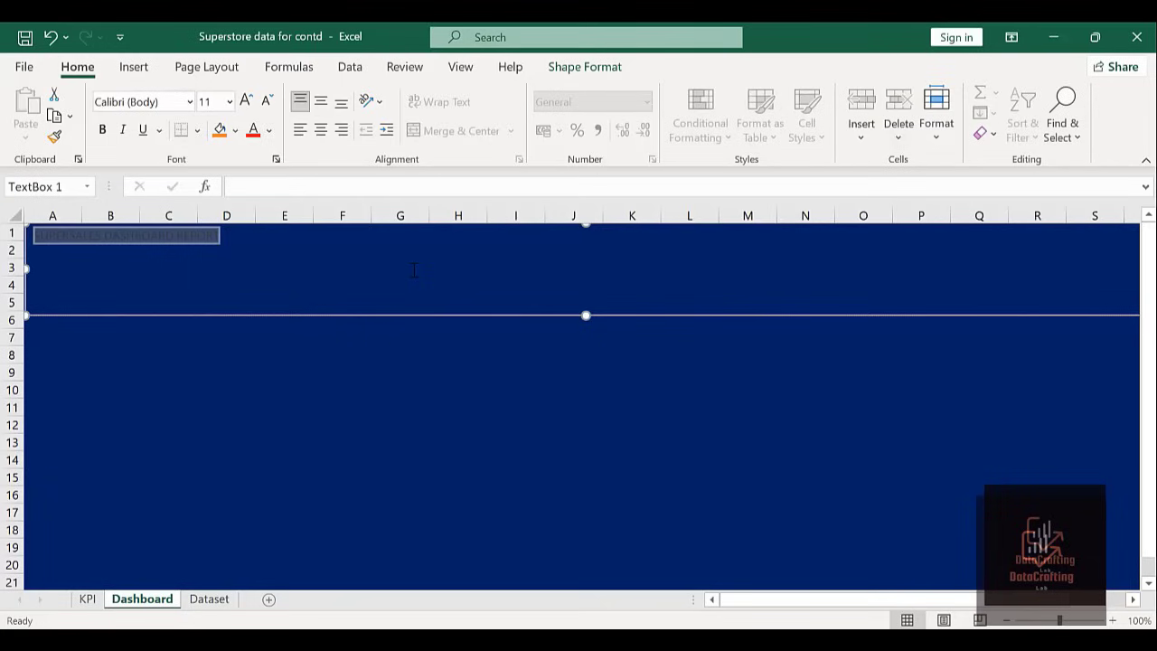
pyautogui.click(320, 130)
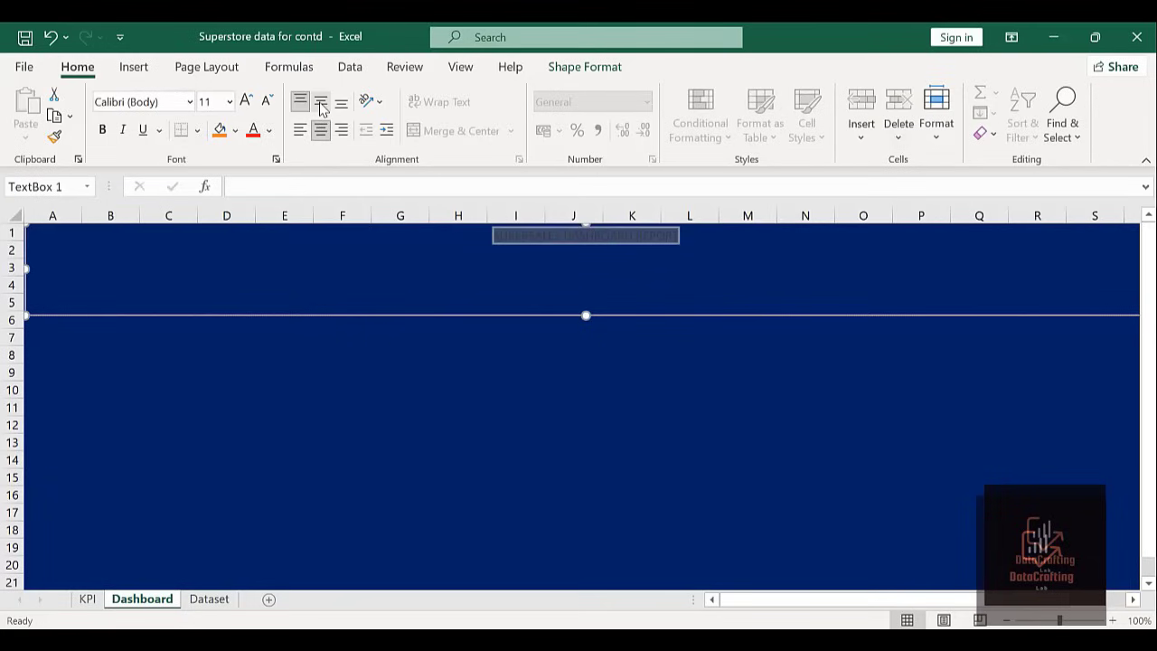
pyautogui.click(321, 105)
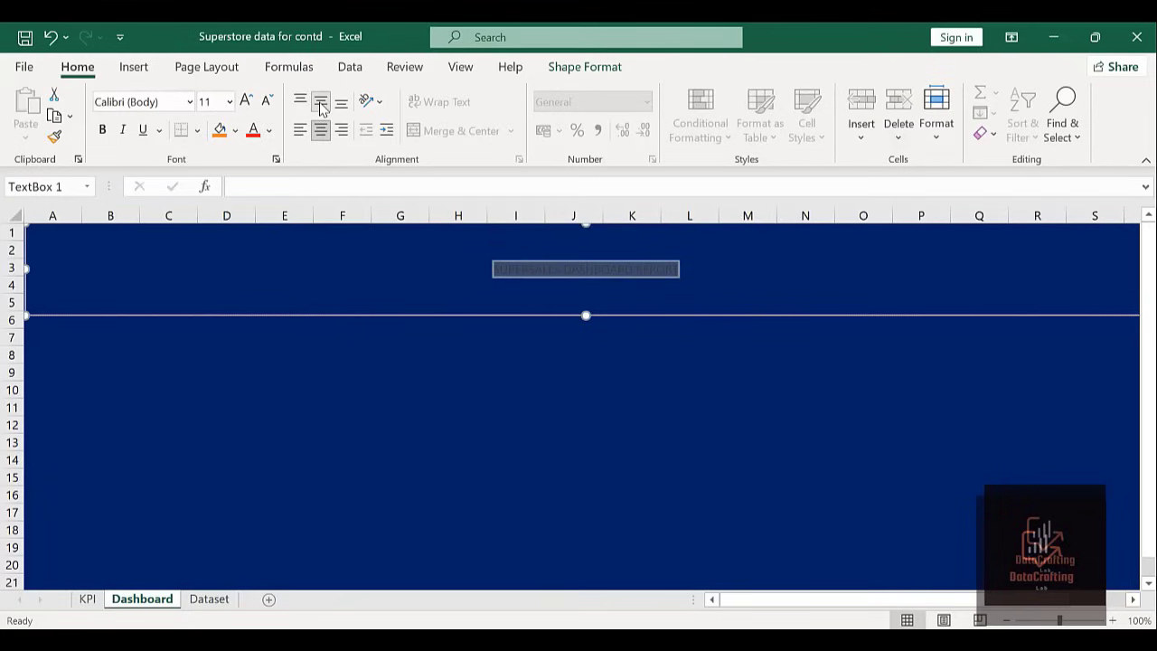
# Change the title text to the Arial Black font in white.
pyautogui.click(190, 103)
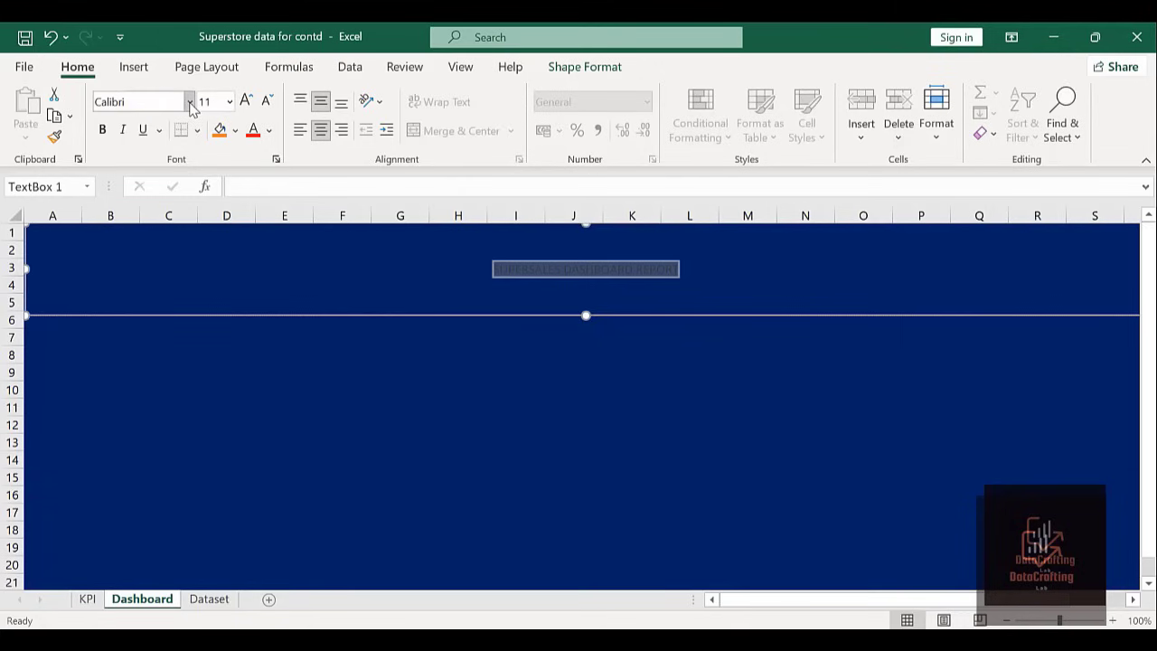
pyautogui.click(189, 102)
pyautogui.click(153, 311)
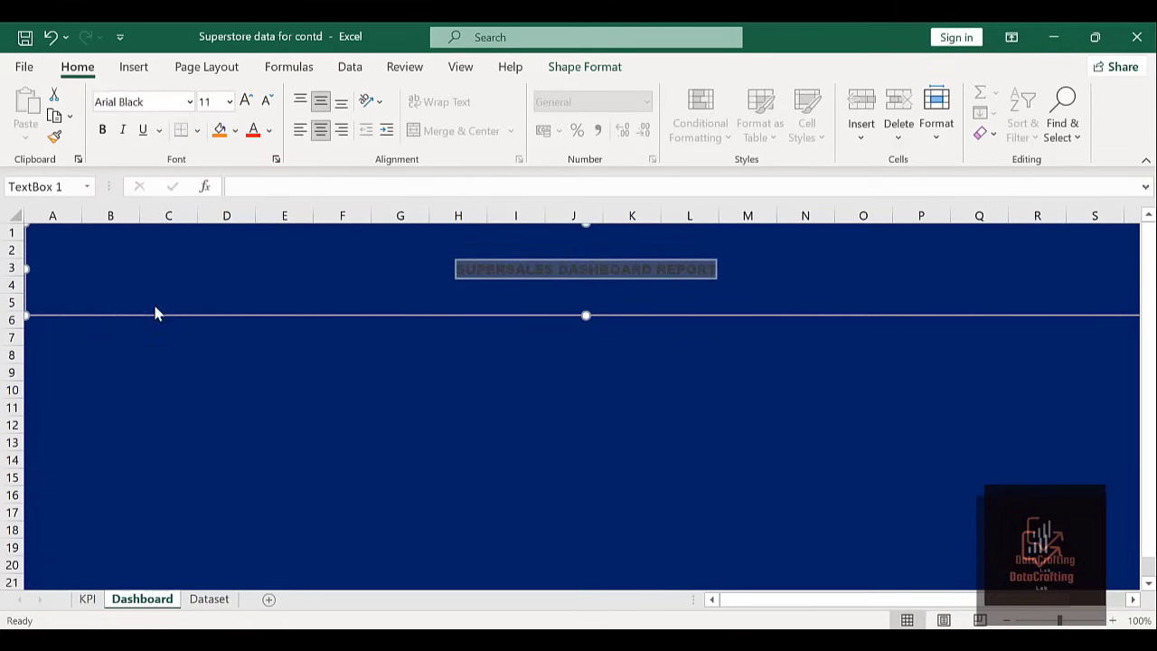
pyautogui.click(268, 132)
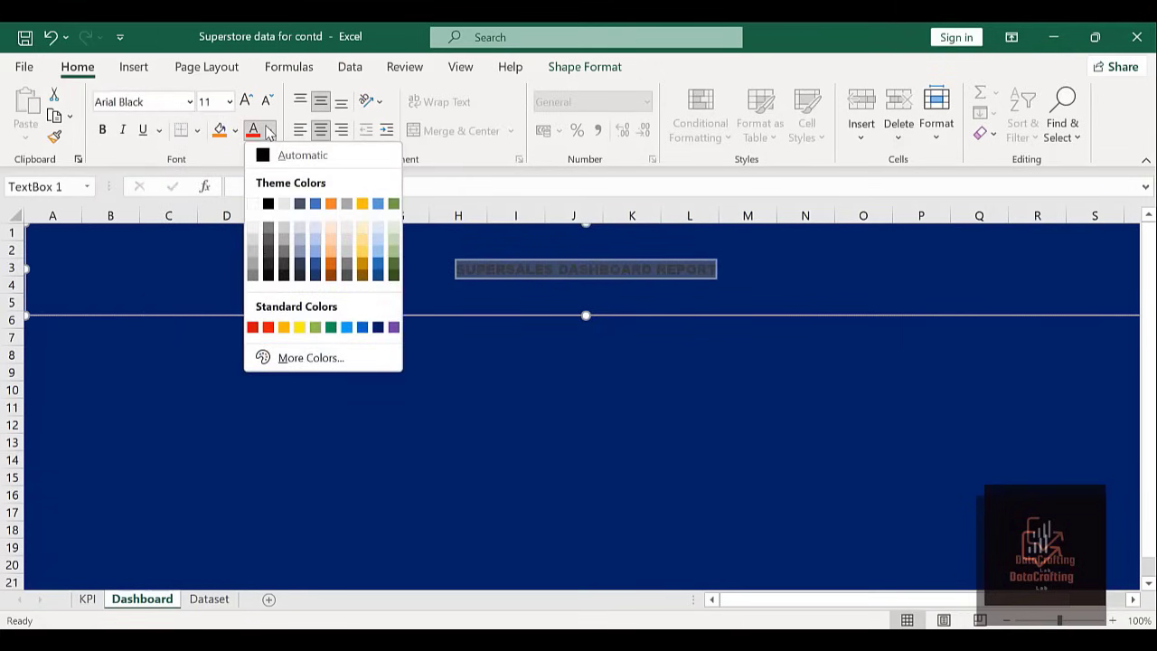
pyautogui.click(253, 204)
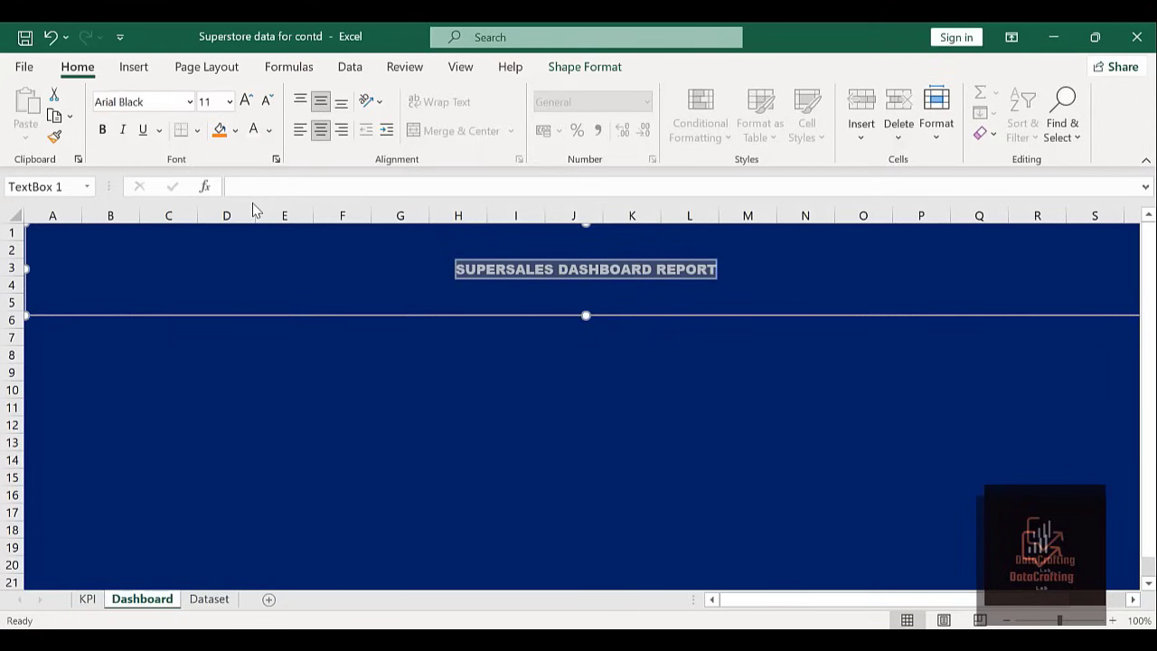
# Enlarge the title text to size 28 and align it to the top centre of the text box.
pyautogui.click(244, 104)
pyautogui.click(244, 104)
pyautogui.click(245, 104)
pyautogui.click(245, 104)
pyautogui.click(247, 105)
pyautogui.click(246, 105)
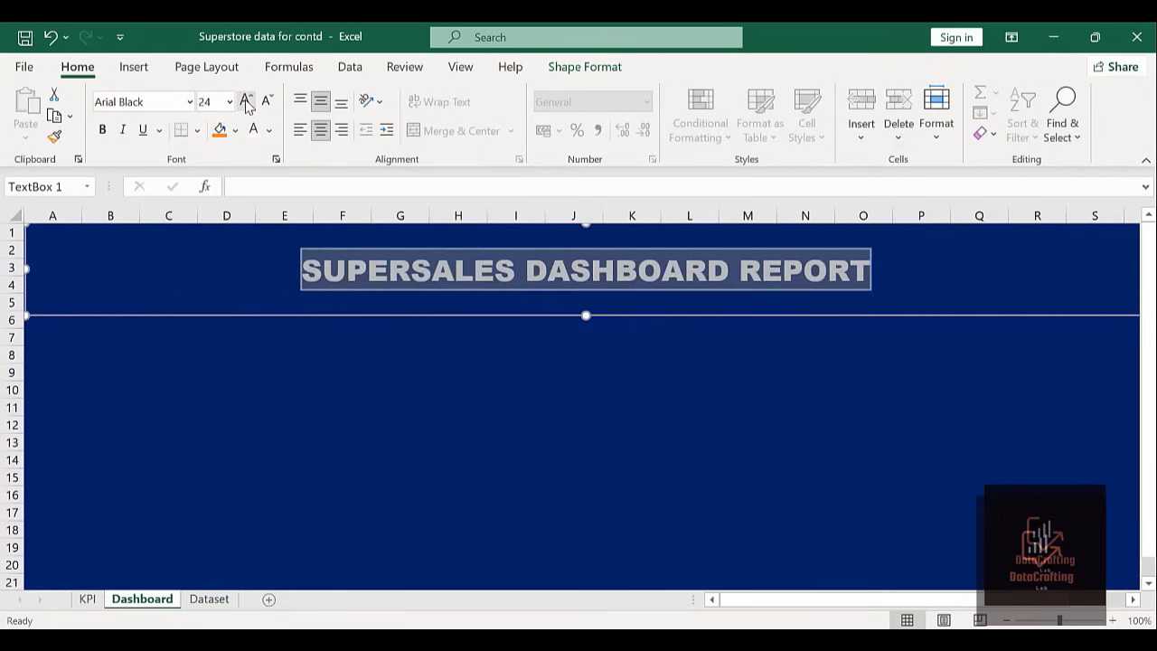
pyautogui.click(303, 101)
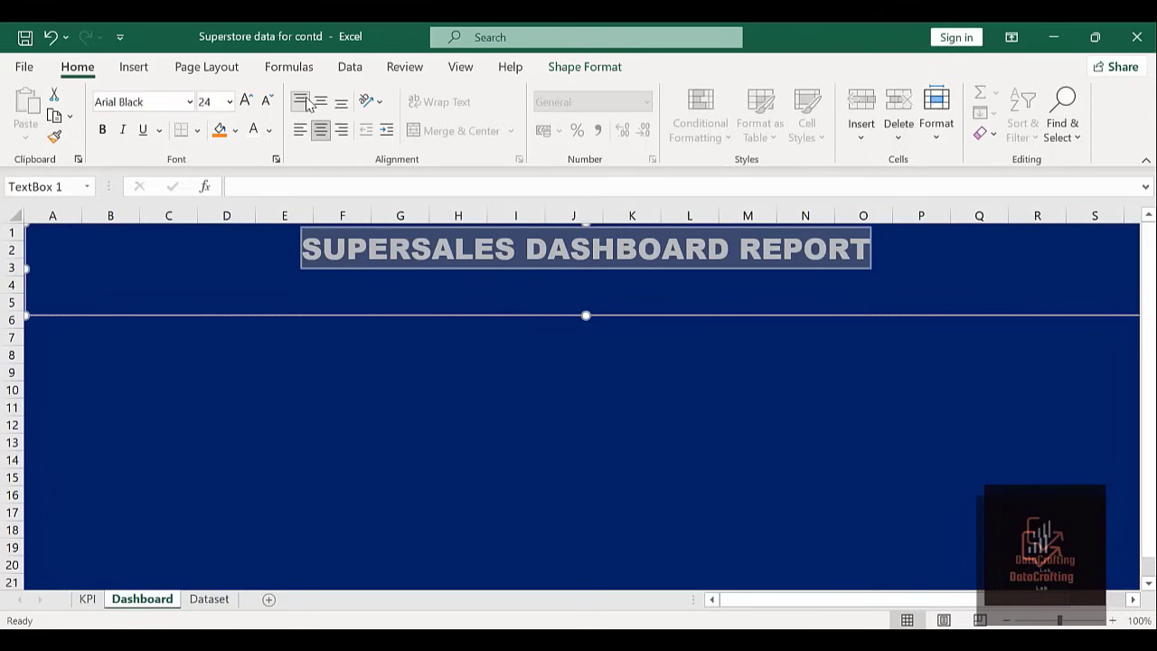
pyautogui.click(245, 105)
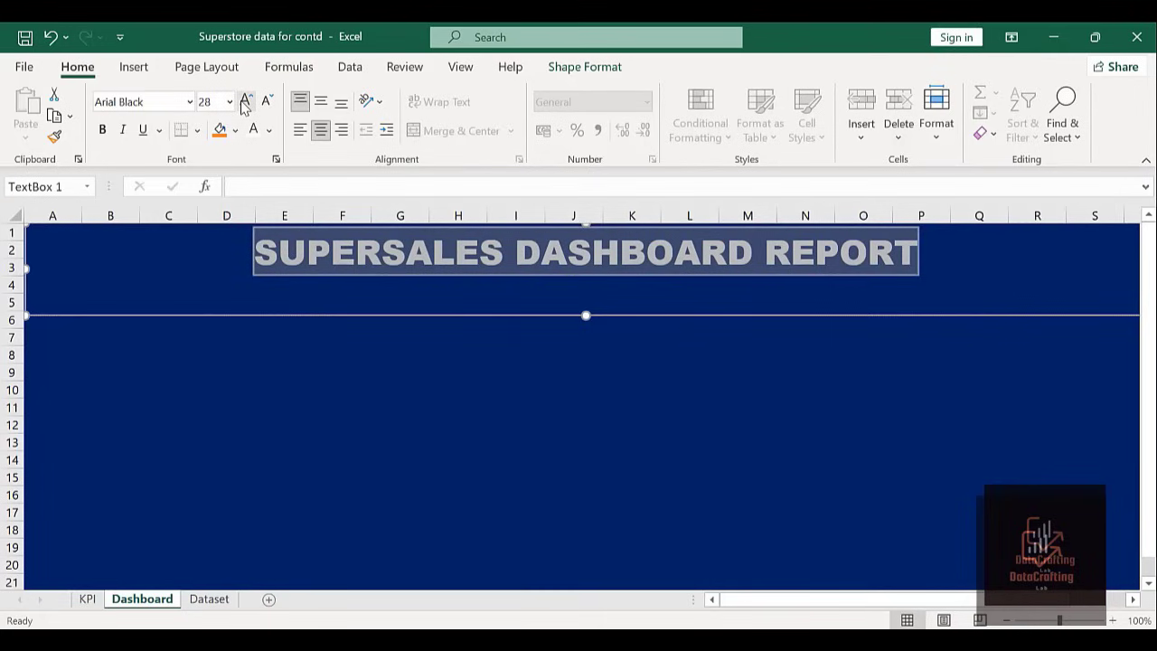
pyautogui.click(300, 132)
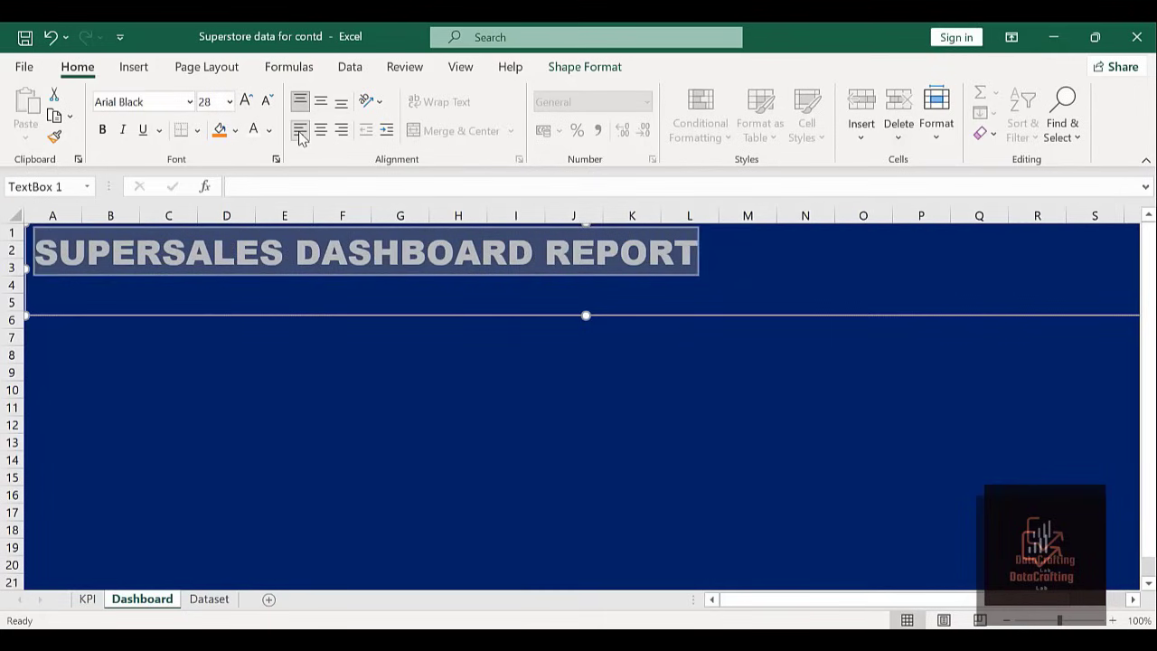
pyautogui.click(321, 132)
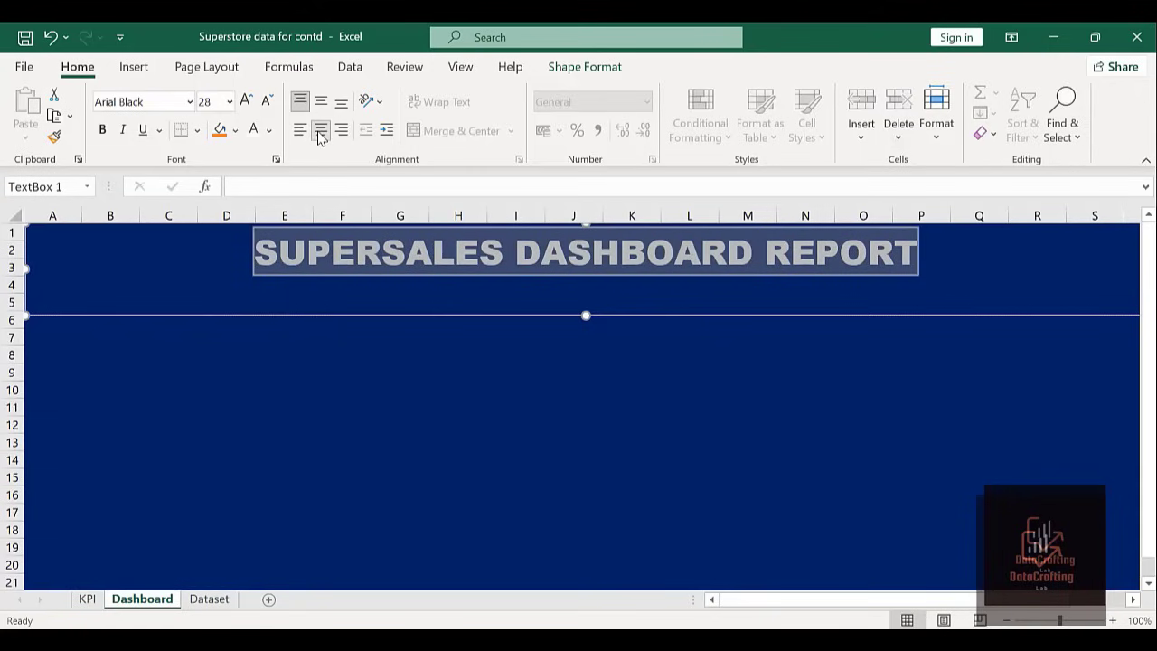
pyautogui.click(338, 354)
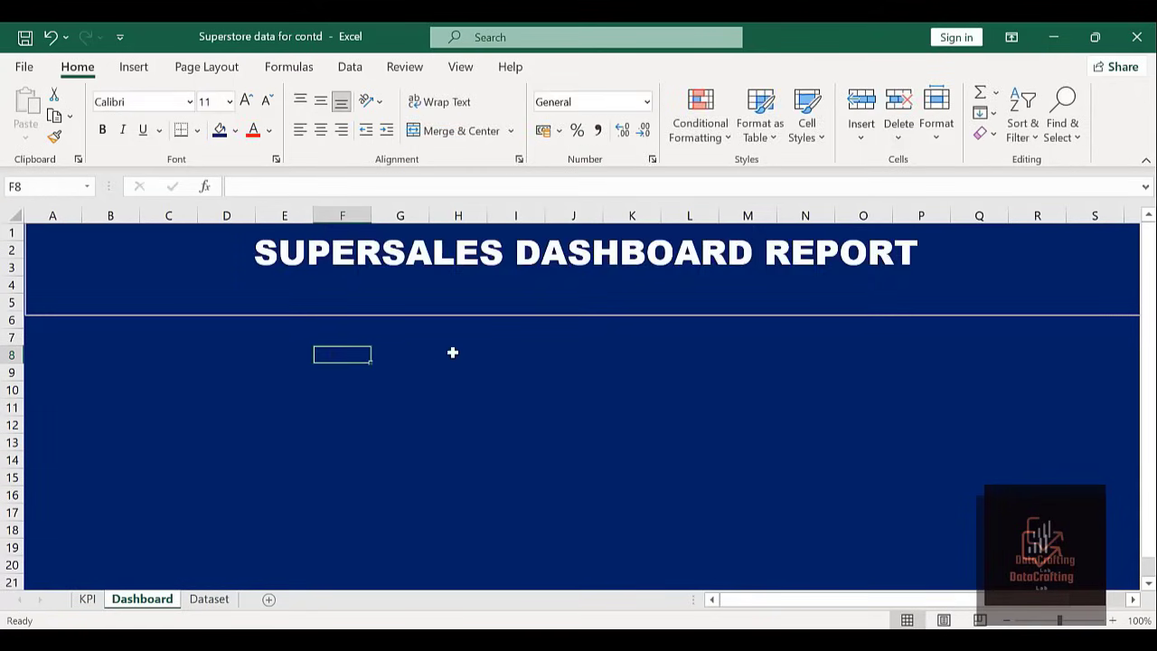
# Extend the text box's bottom edge down to about the middle of row 6.
pyautogui.click(573, 315)
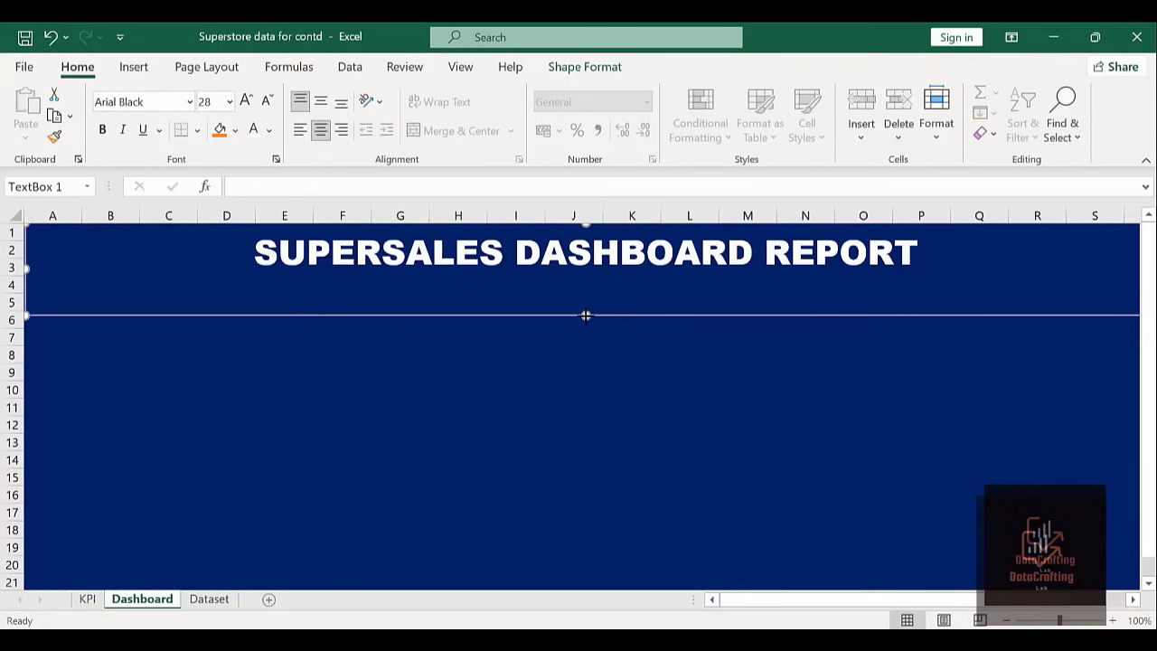
pyautogui.click(585, 335)
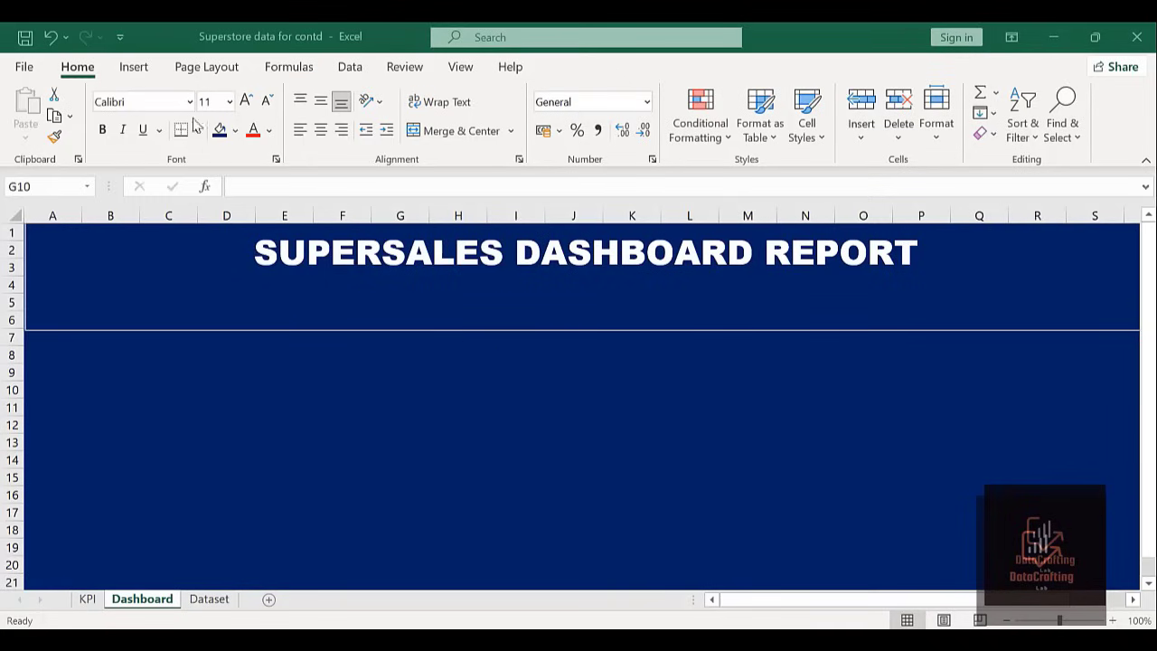
# Insert the pictures customer leads icon, loss icon, Total Profit 1 and total quantity icon from this device's Pictures folder.
pyautogui.click(135, 71)
pyautogui.click(215, 127)
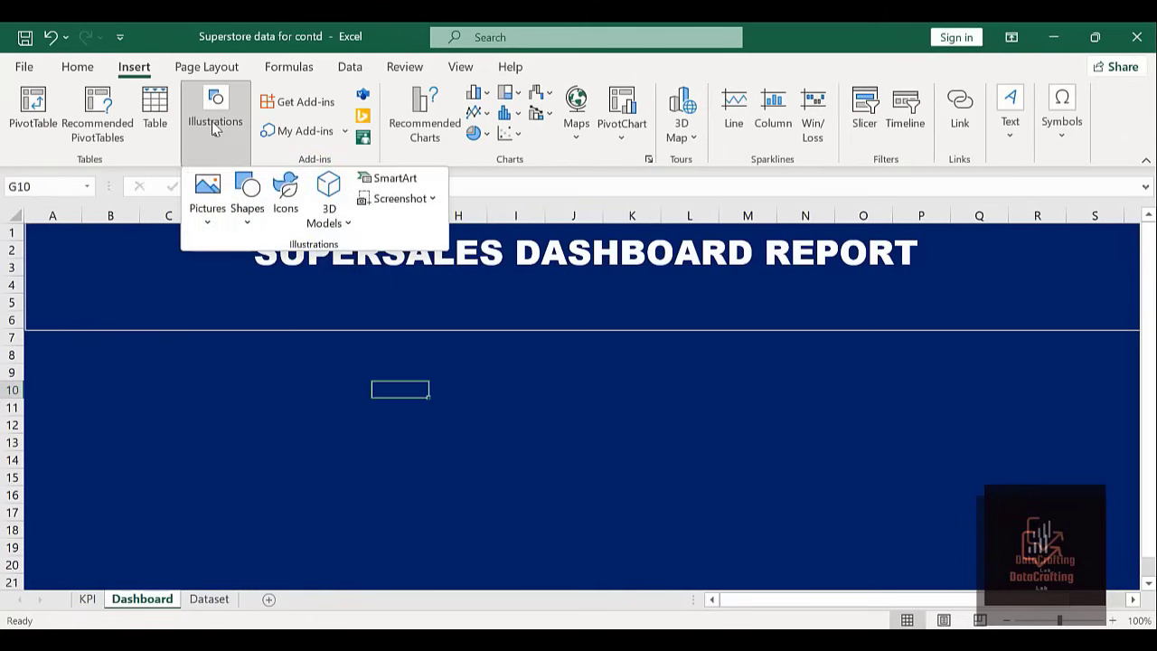
pyautogui.click(207, 194)
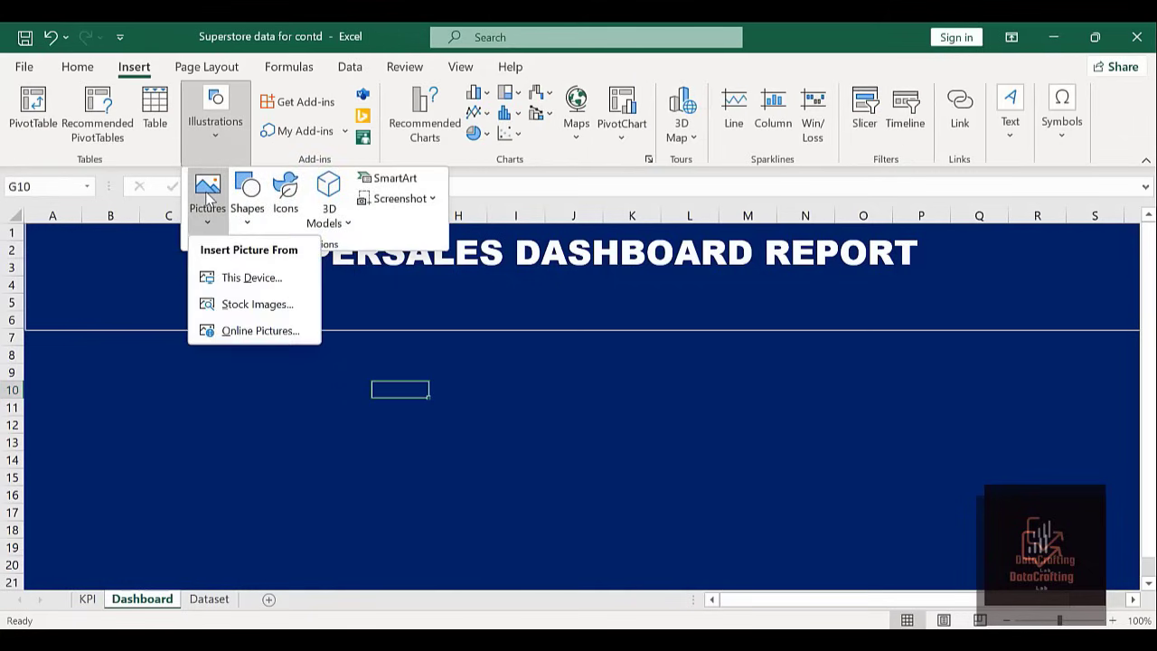
pyautogui.click(243, 280)
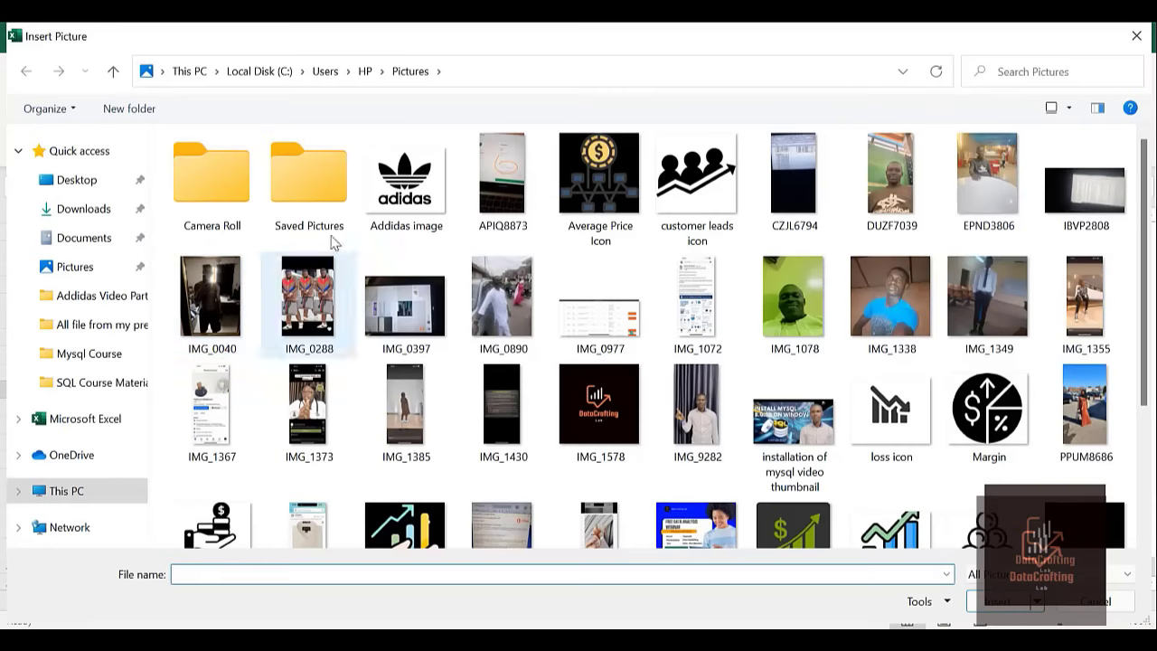
pyautogui.click(691, 186)
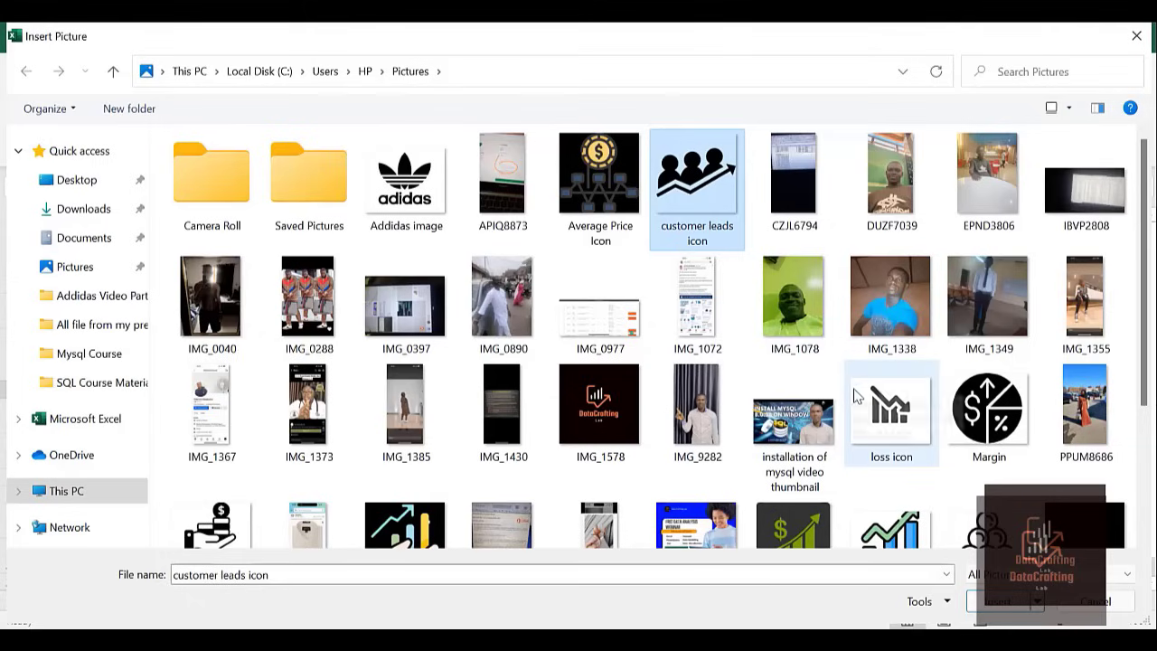
pyautogui.keyDown('ctrl'); pyautogui.click(878, 447); pyautogui.keyUp('ctrl')
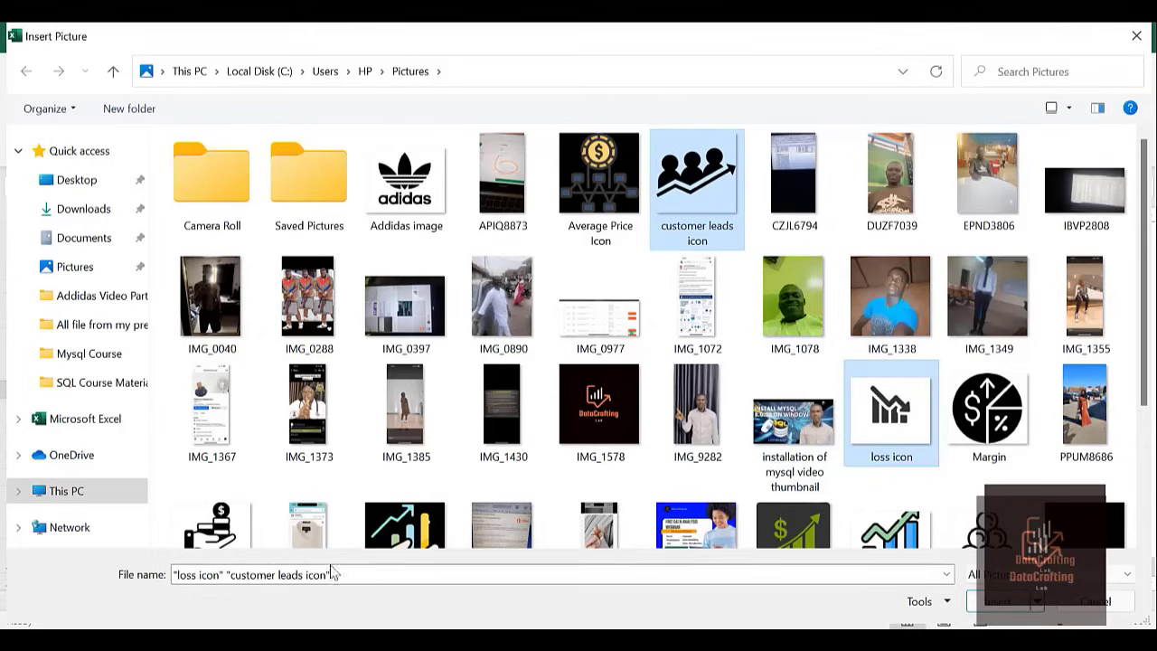
pyautogui.keyDown('ctrl'); pyautogui.click(217, 540); pyautogui.keyUp('ctrl')
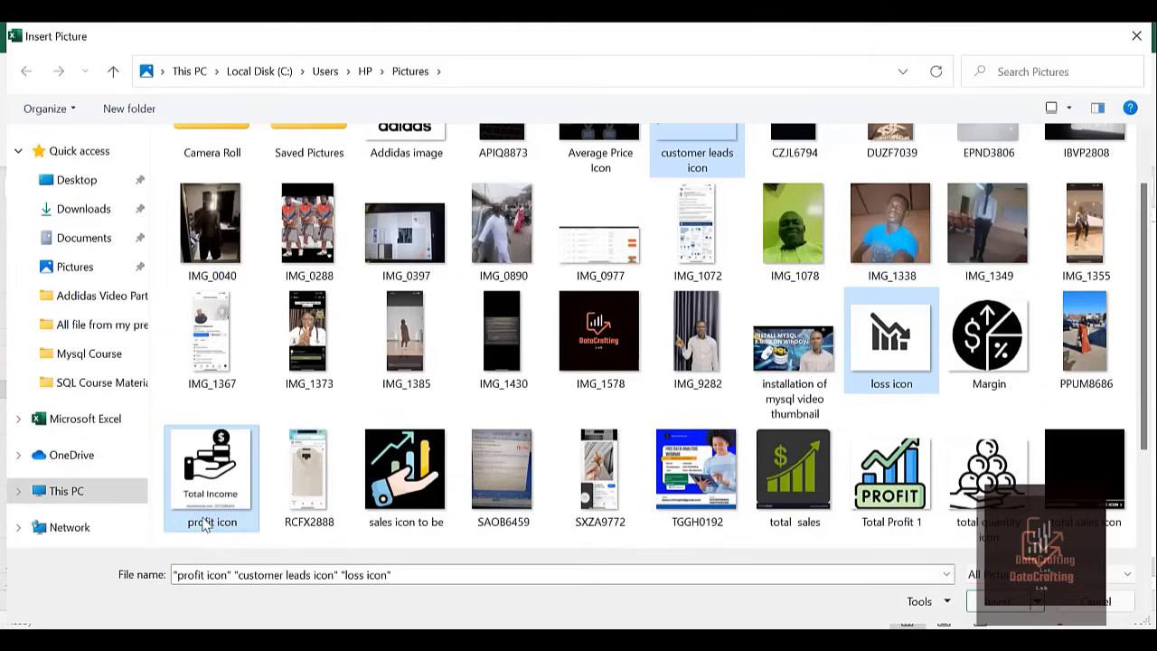
pyautogui.keyDown('ctrl'); pyautogui.click(205, 526); pyautogui.keyUp('ctrl')
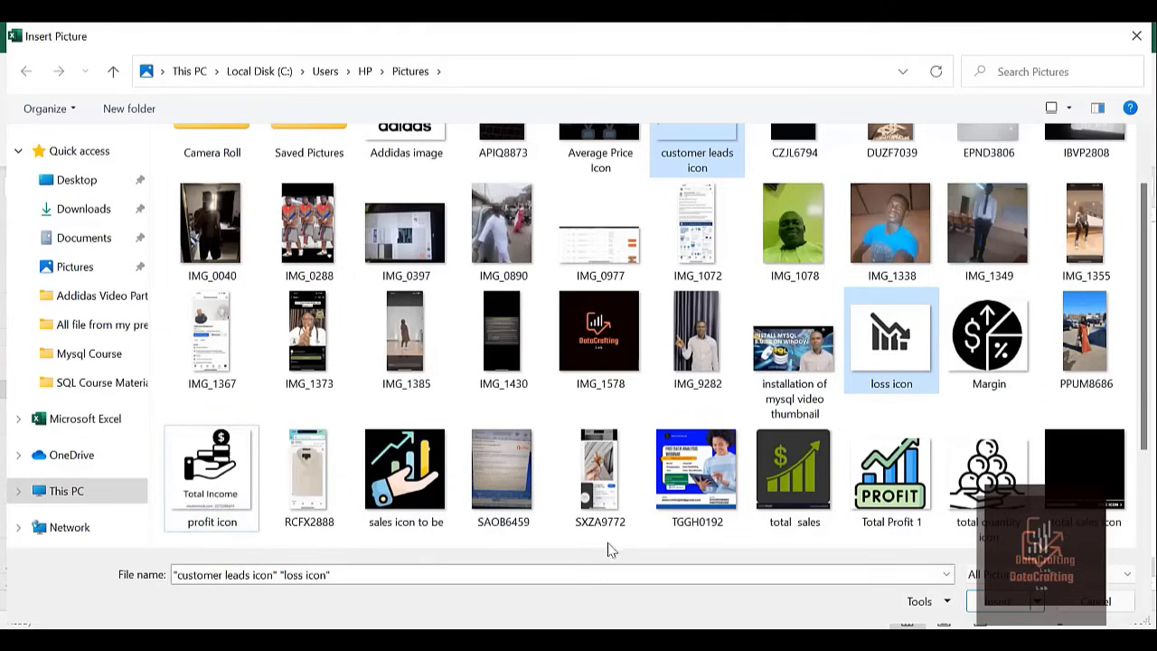
pyautogui.keyDown('ctrl'); pyautogui.click(889, 499); pyautogui.keyUp('ctrl')
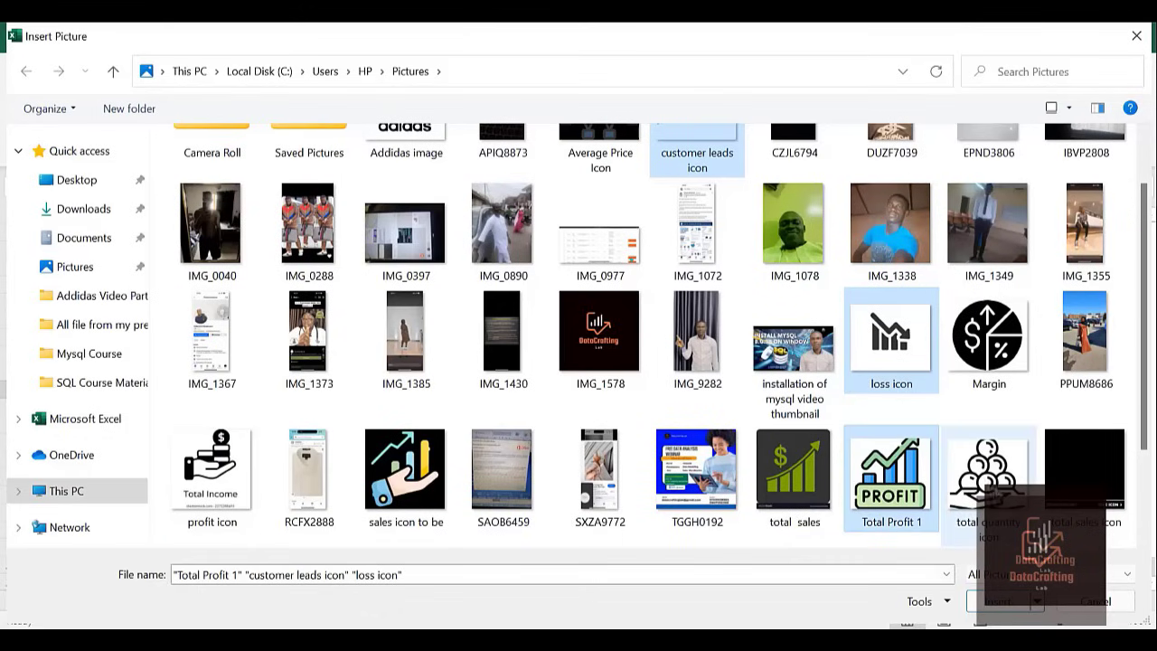
pyautogui.keyDown('ctrl'); pyautogui.click(988, 479); pyautogui.keyUp('ctrl')
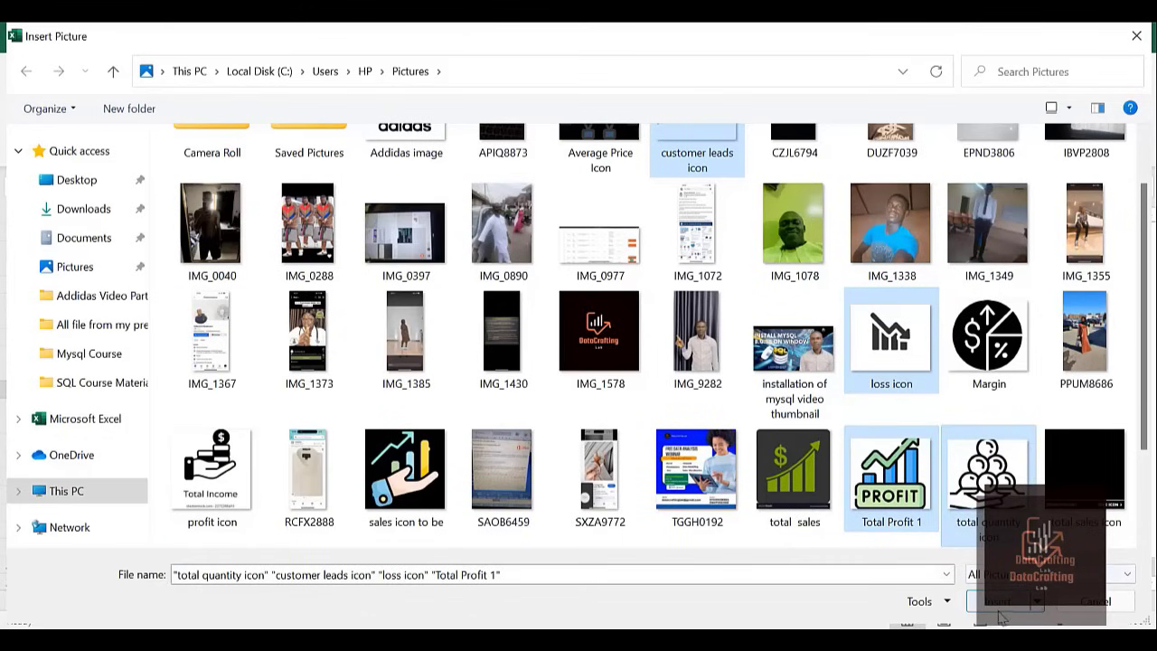
pyautogui.click(998, 602)
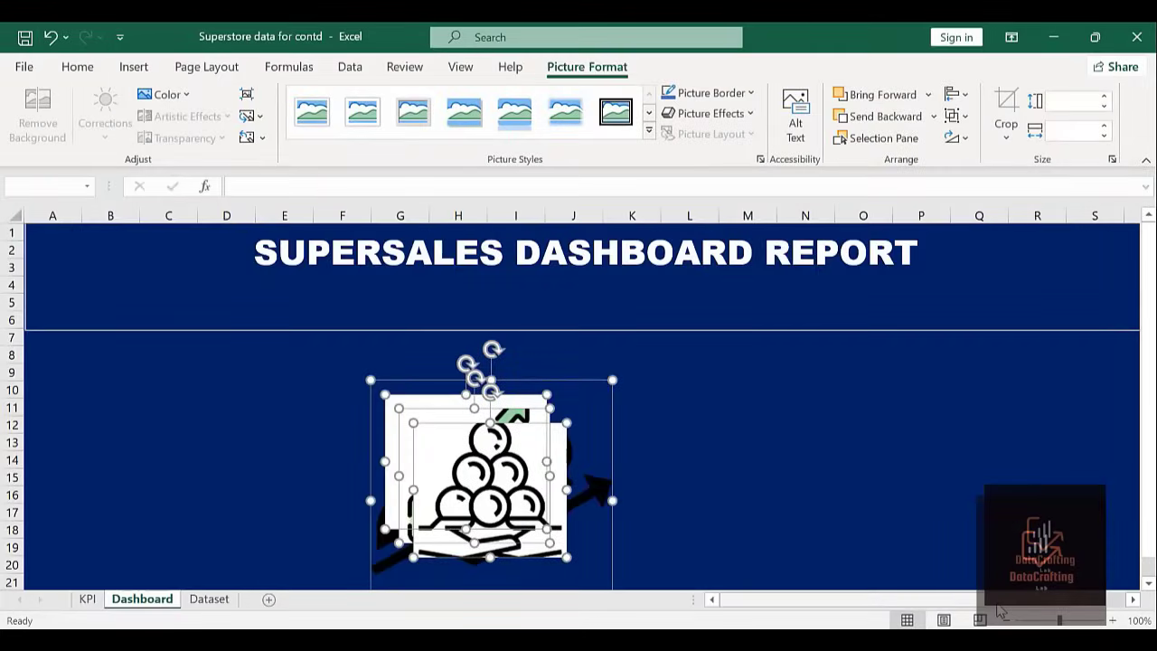
pyautogui.click(915, 495)
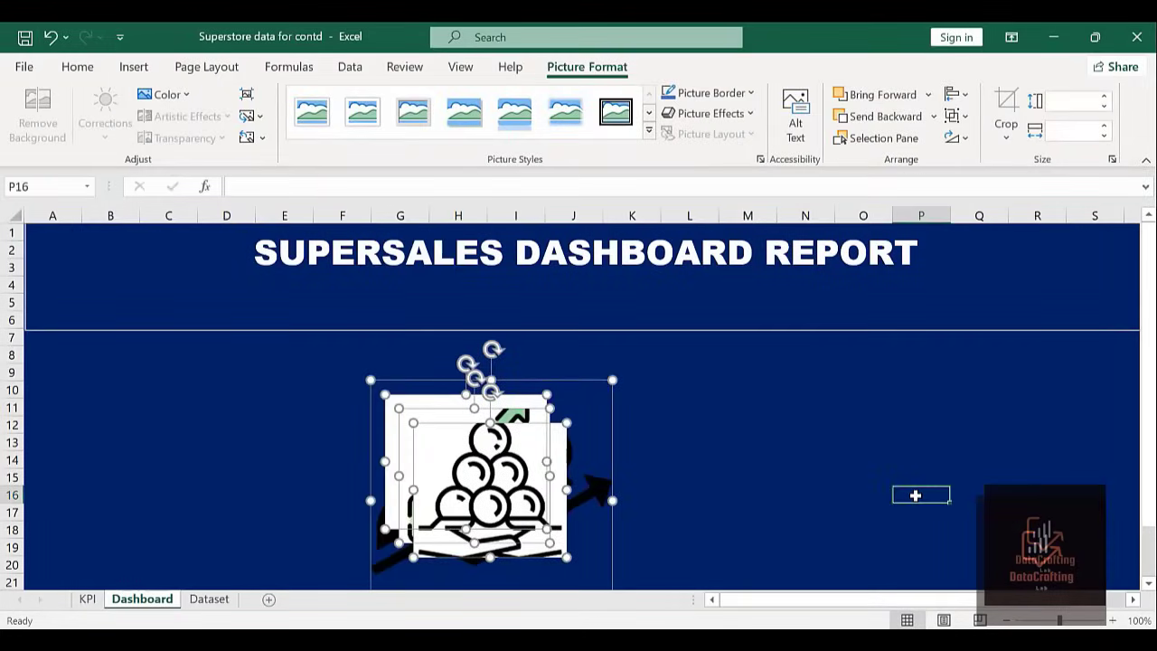
# Spread out the stacked pictures: quantity icon over columns M–O, profit icon over A–C and loss icon over P–R.
pyautogui.click(503, 481)
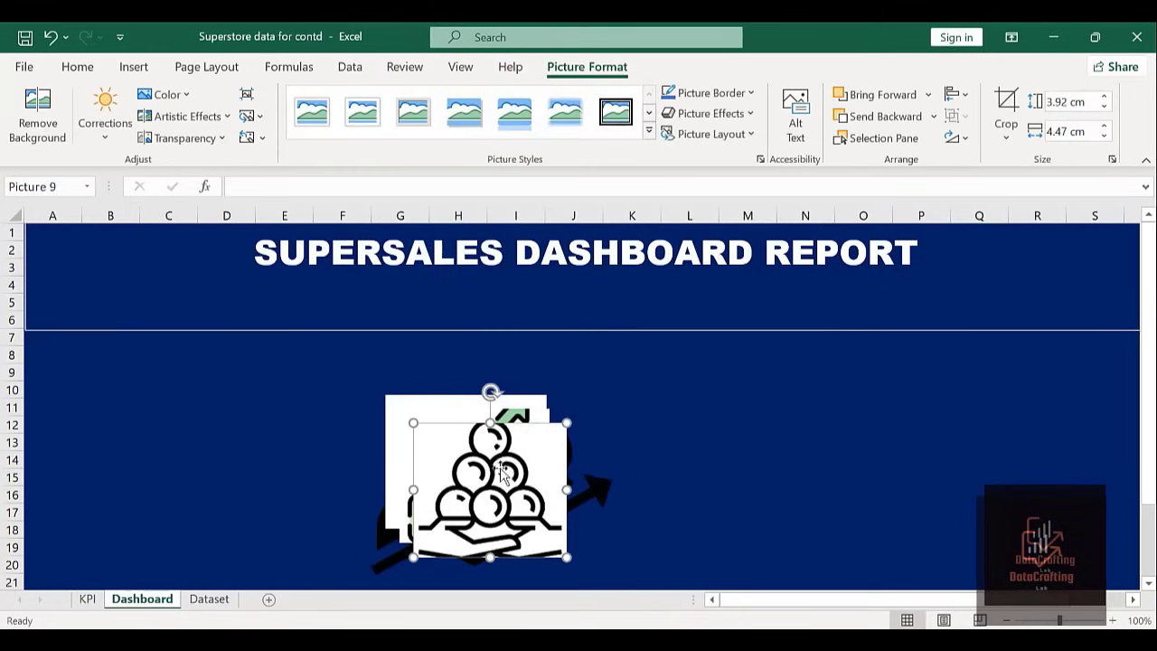
pyautogui.moveTo(499, 468); pyautogui.dragTo(800, 456)
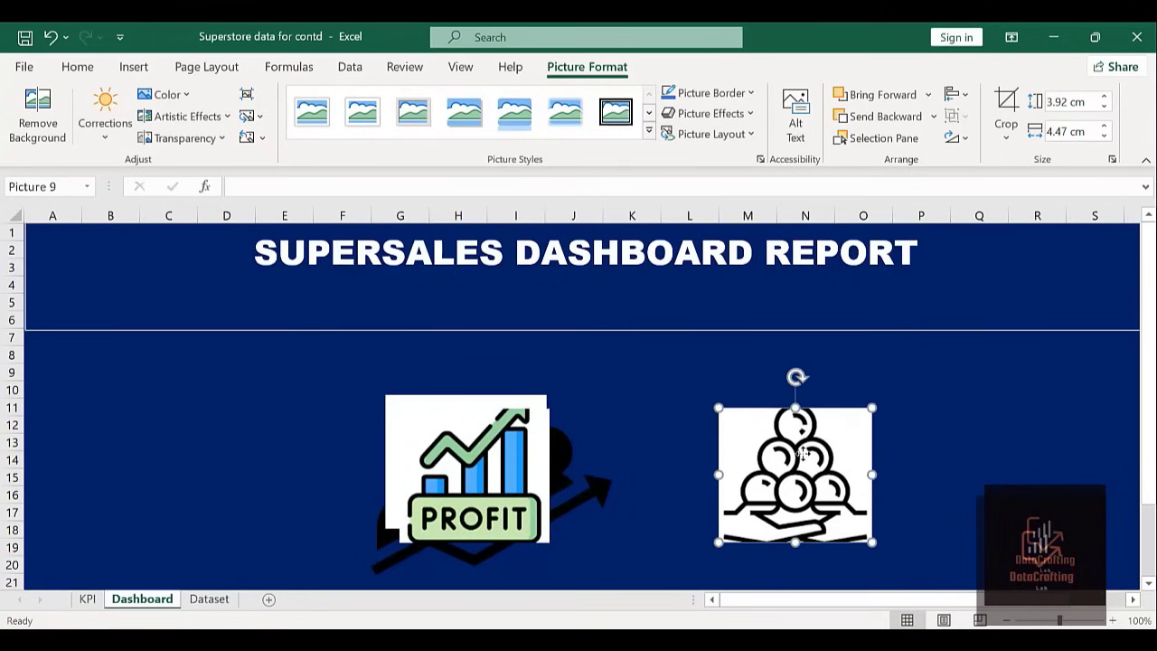
pyautogui.click(254, 458)
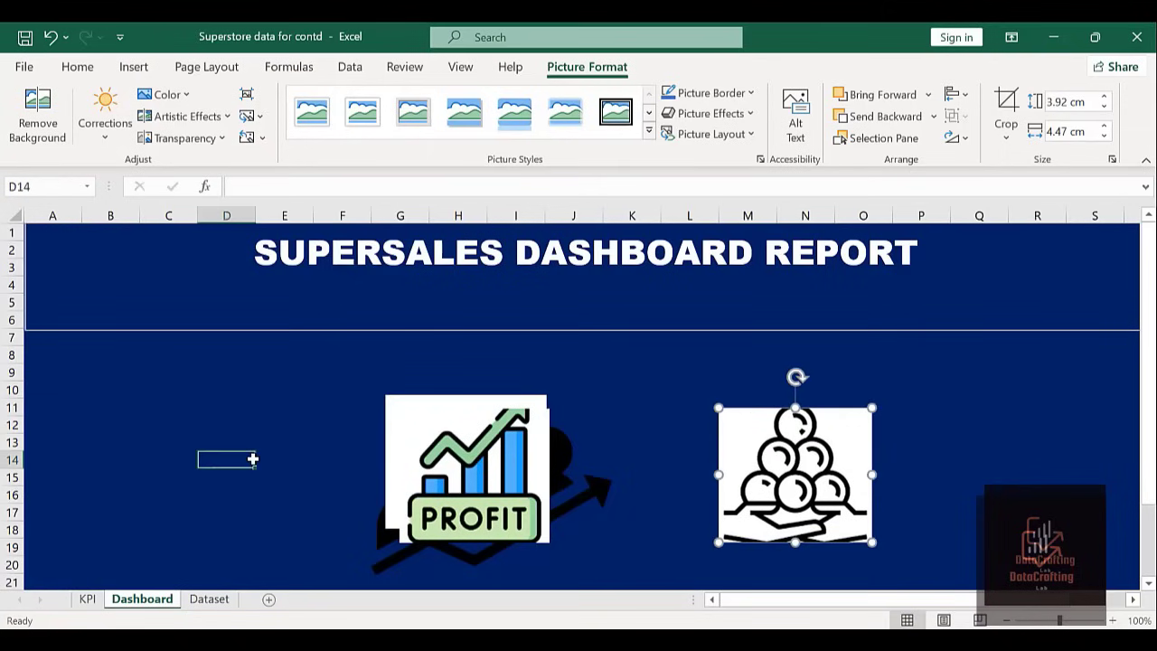
pyautogui.click(476, 479)
pyautogui.moveTo(475, 476); pyautogui.dragTo(109, 467)
pyautogui.click(232, 474)
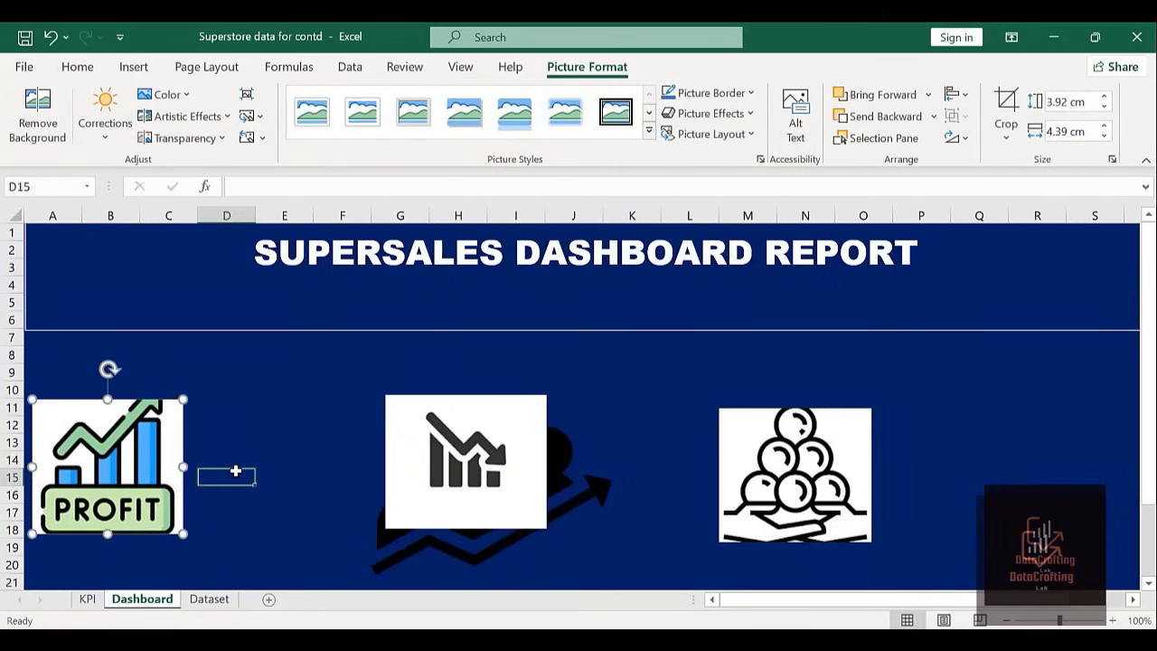
pyautogui.click(421, 458)
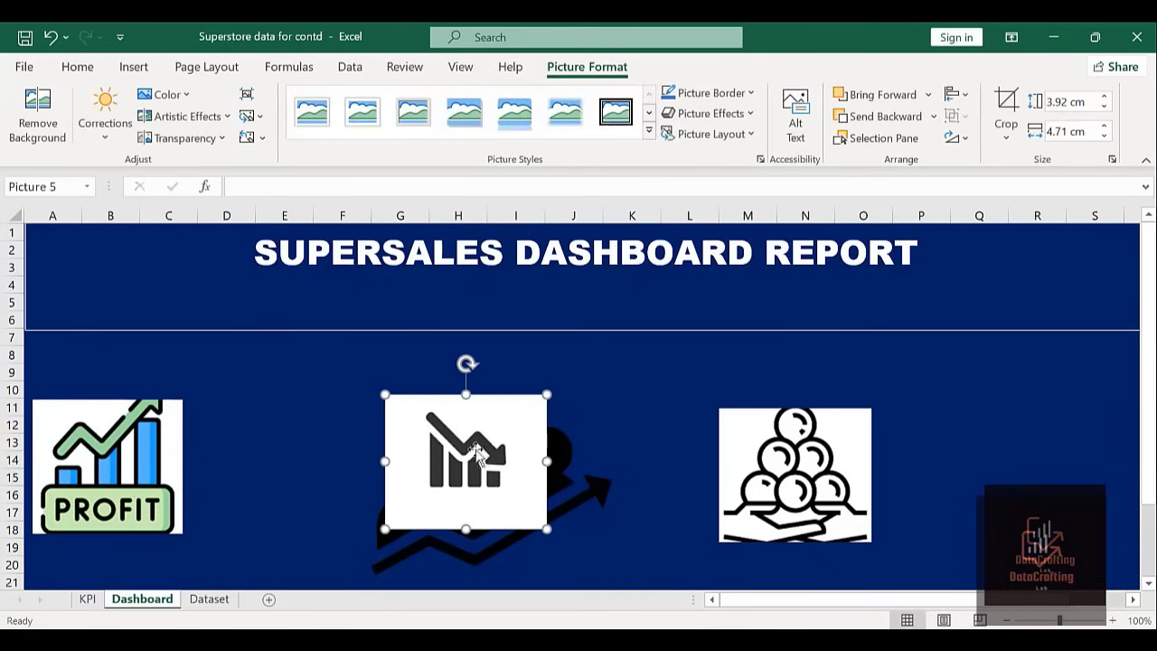
pyautogui.moveTo(537, 434); pyautogui.dragTo(1062, 365)
# Shrink the customer leads icon proportionally to 1.86 cm by 1.86 cm.
pyautogui.click(454, 493)
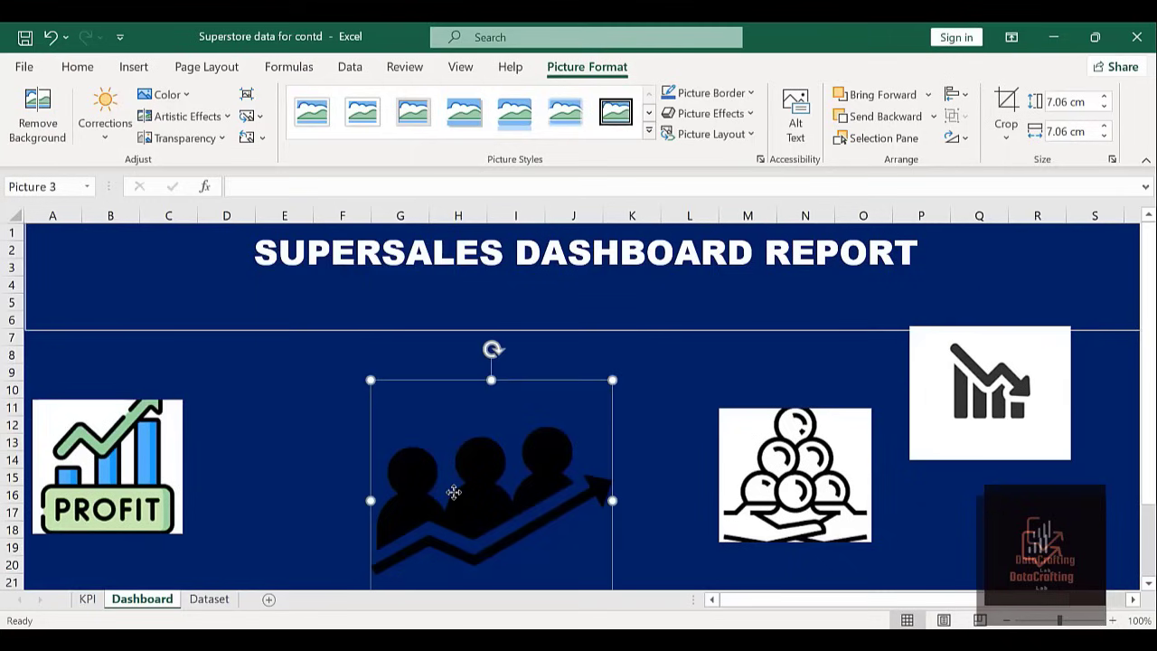
pyautogui.hotkey('shift', 'Down')
pyautogui.hotkey('shift', 'Down')
pyautogui.hotkey('shift', 'Down')
pyautogui.hotkey('shift', 'Down')
pyautogui.hotkey('shift', 'Down')
pyautogui.hotkey('shift', 'Down')
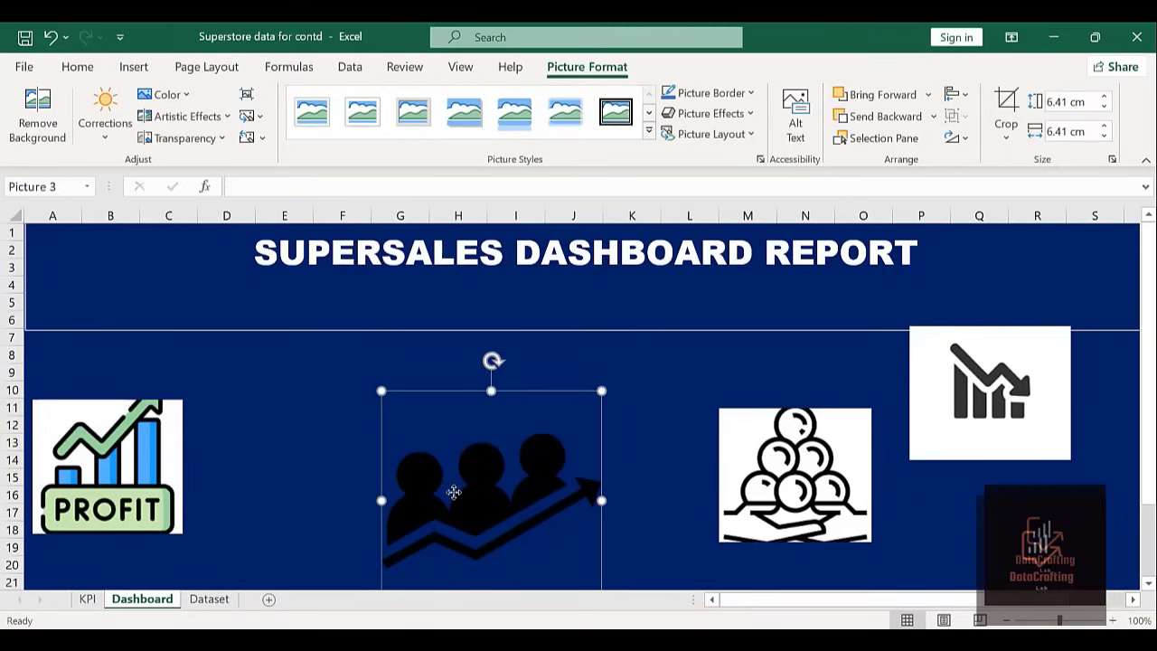
pyautogui.hotkey('shift', 'Down')
pyautogui.hotkey('shift', 'Down')
pyautogui.hotkey('shift', 'Down')
pyautogui.hotkey('shift', 'Down')
pyautogui.hotkey('shift', 'Down')
pyautogui.hotkey('shift', 'Down')
pyautogui.hotkey('shift', 'Down')
pyautogui.hotkey('shift', 'Down')
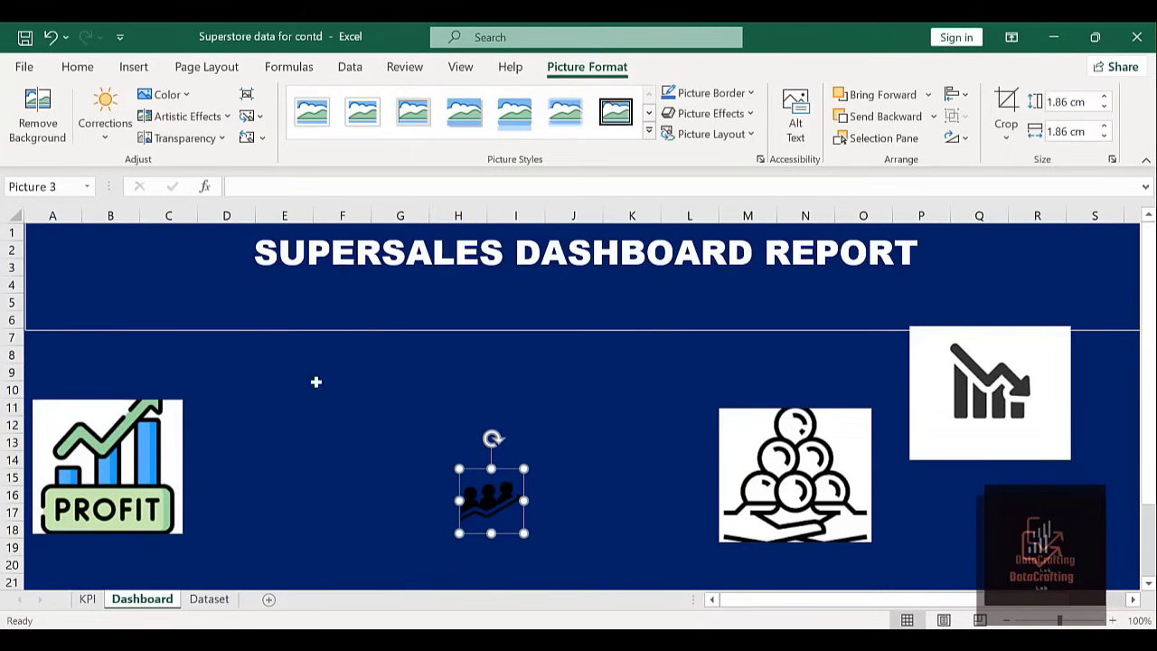
# Recolor the customer leads icon with the dark green variation.
pyautogui.click(188, 96)
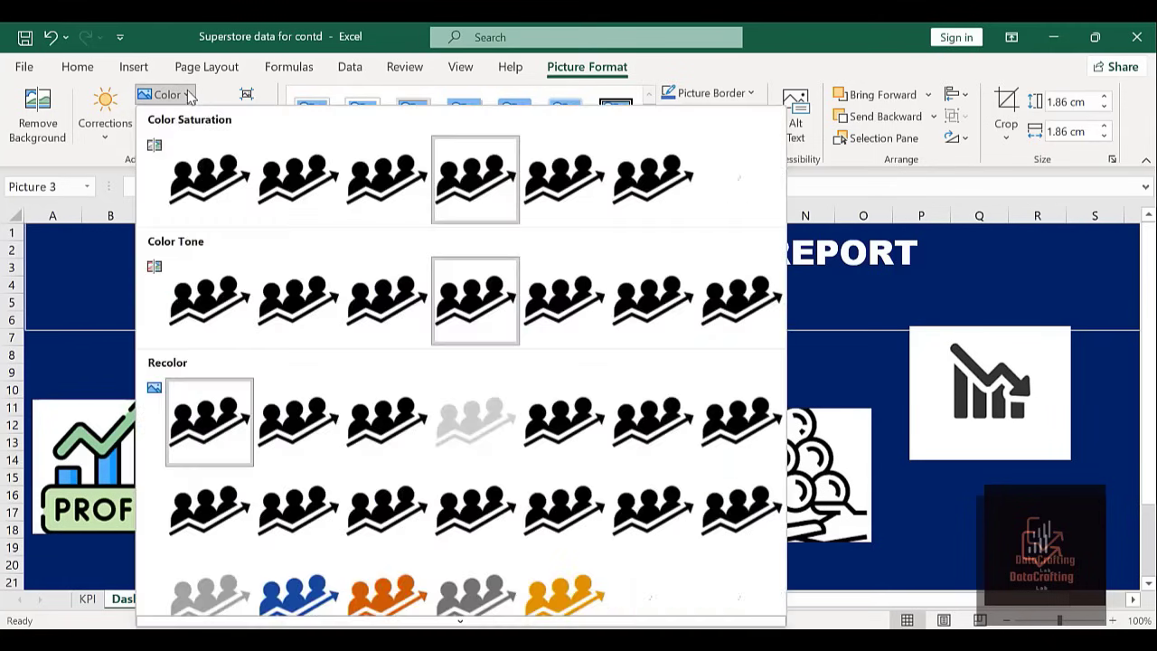
pyautogui.click(298, 594)
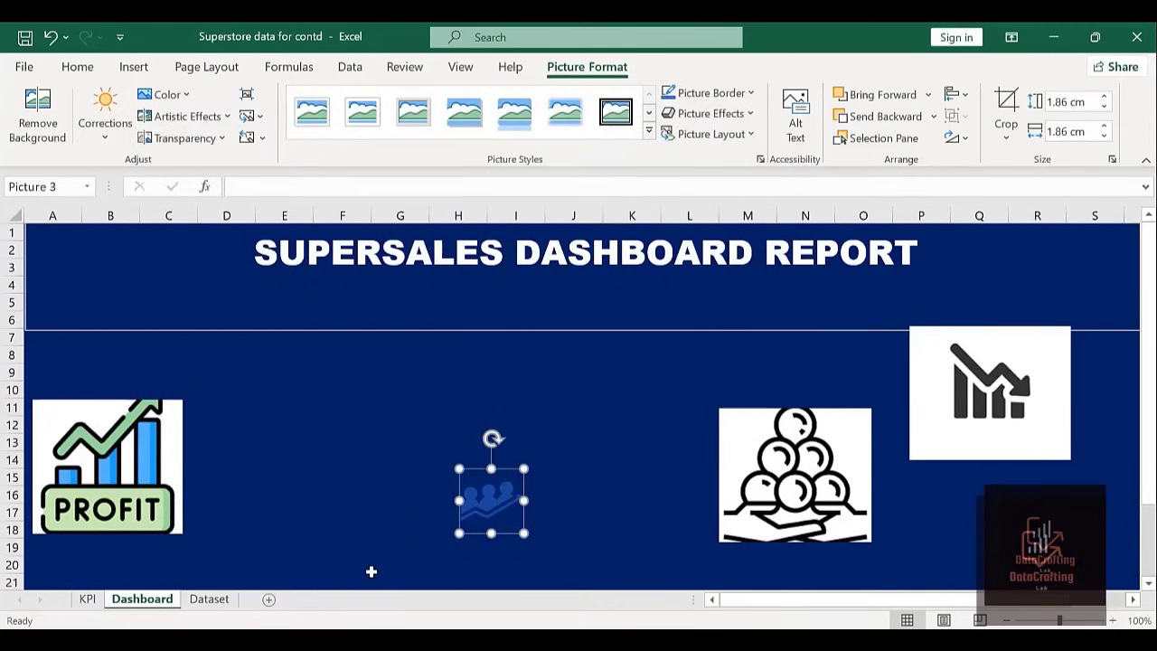
pyautogui.click(188, 95)
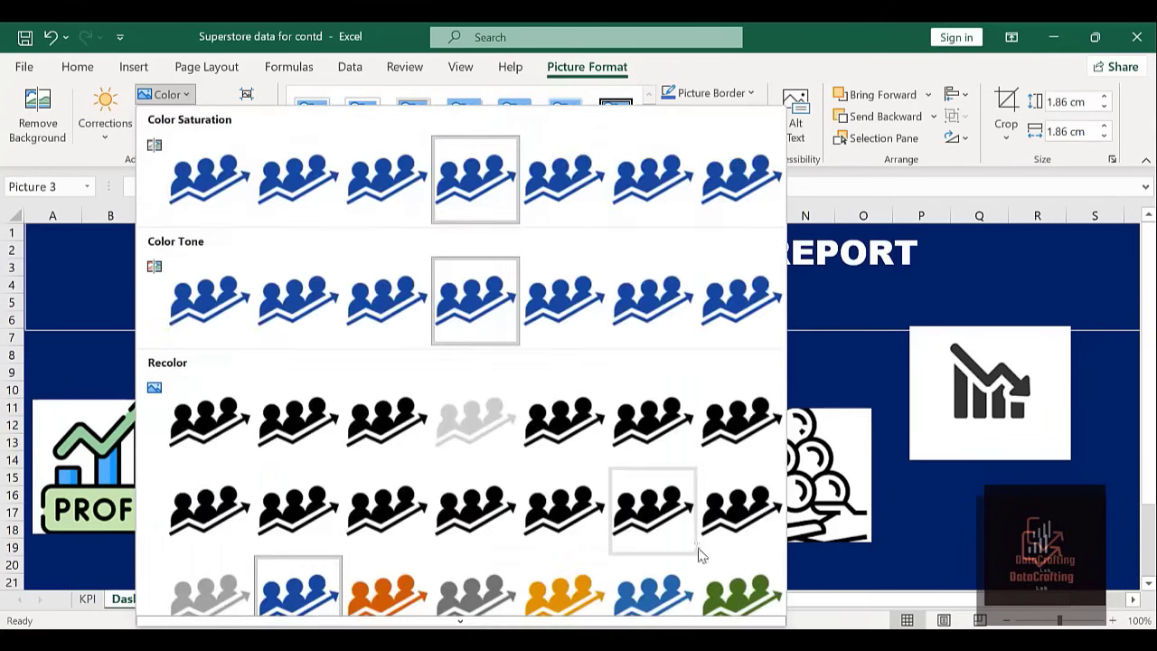
pyautogui.click(742, 589)
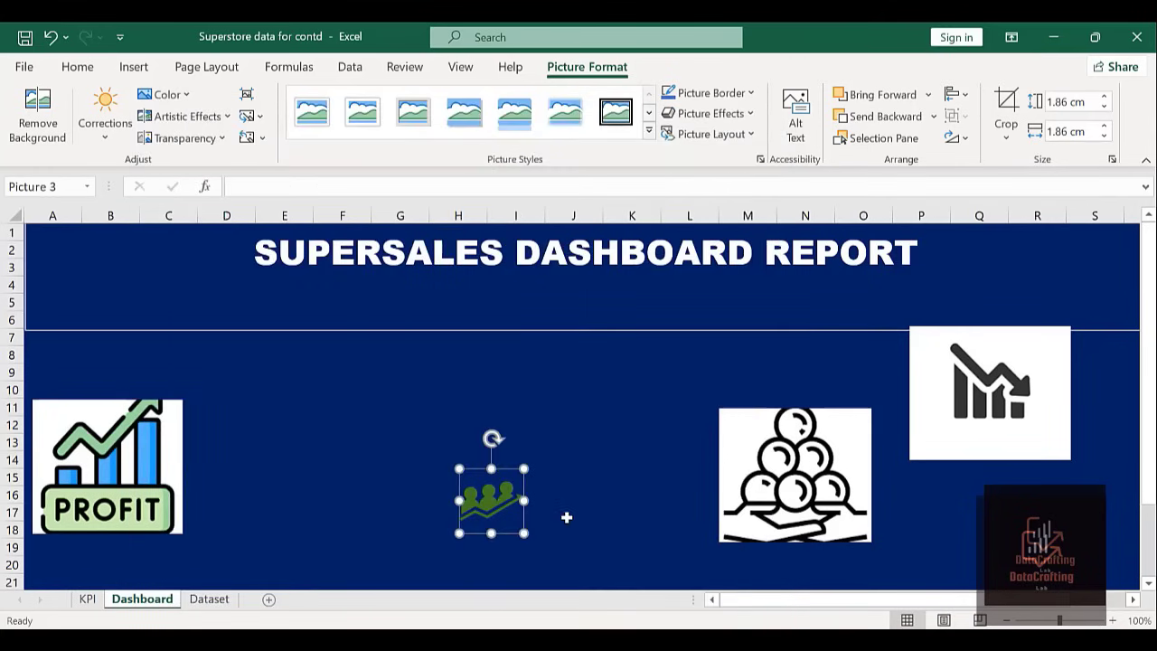
pyautogui.click(413, 479)
# Move the customer leads icon into the title header over column A, rows 4–6, and make it slightly smaller.
pyautogui.click(470, 489)
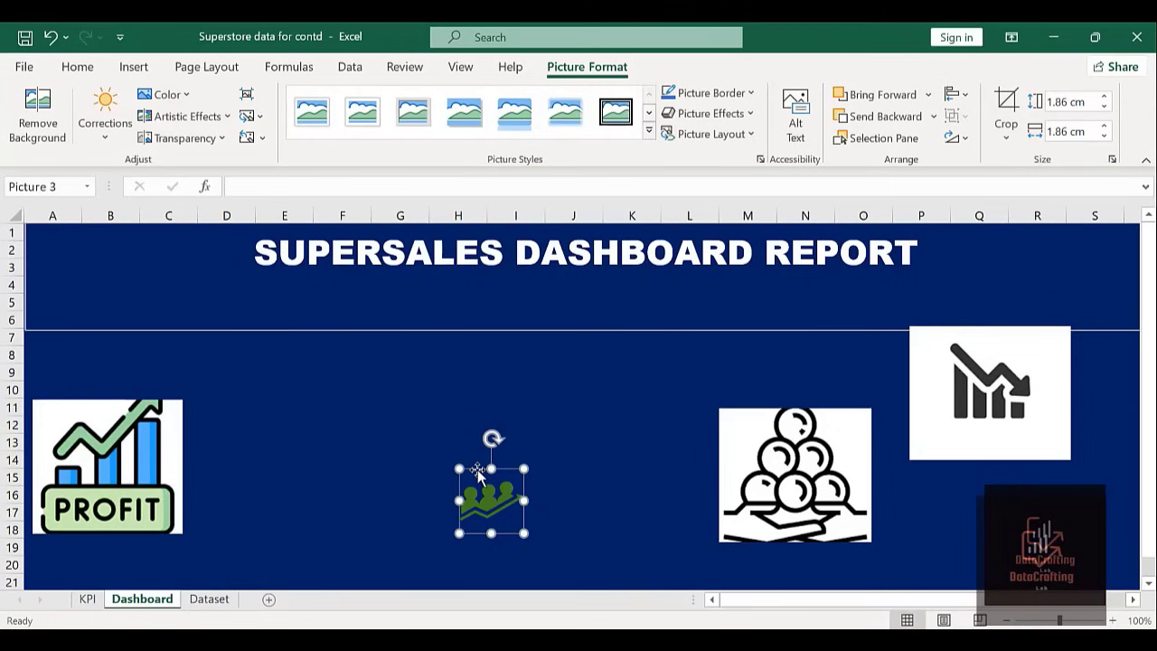
pyautogui.moveTo(477, 469); pyautogui.dragTo(219, 266)
pyautogui.click(219, 266)
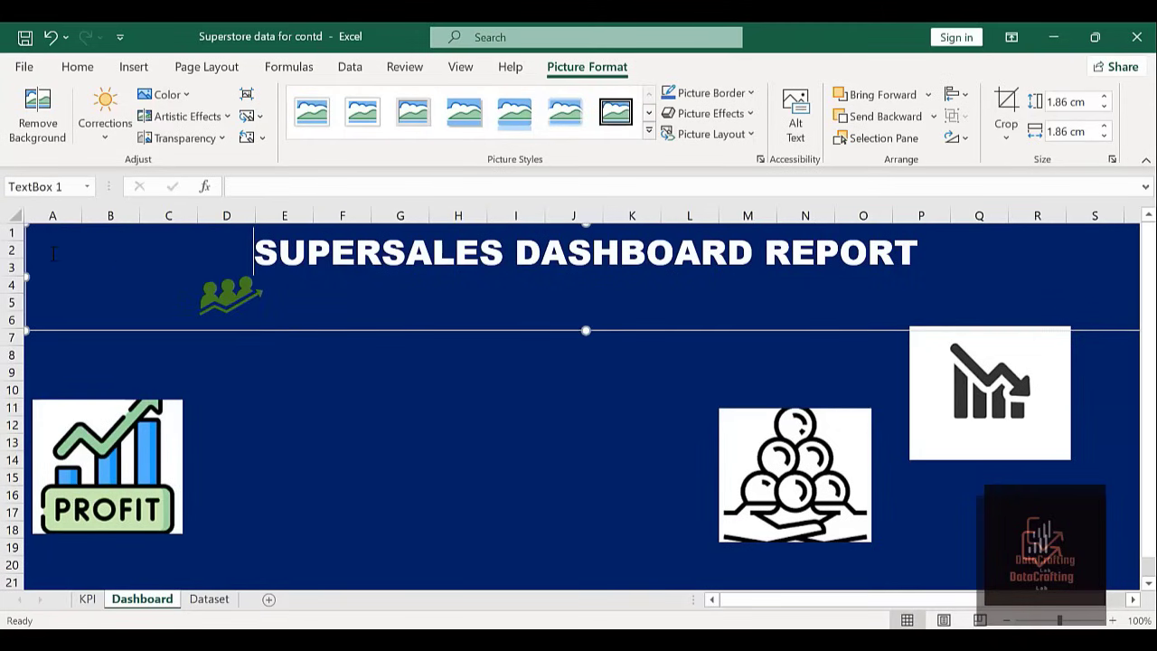
pyautogui.click(52, 254)
pyautogui.click(217, 290)
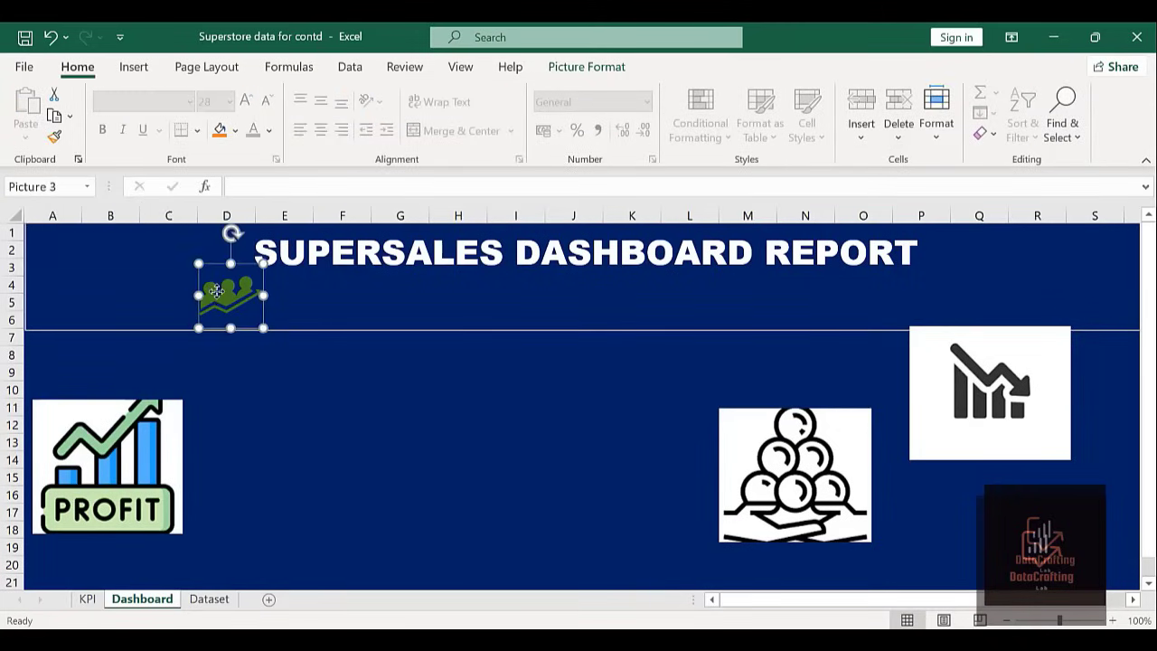
pyautogui.moveTo(214, 268); pyautogui.dragTo(43, 265)
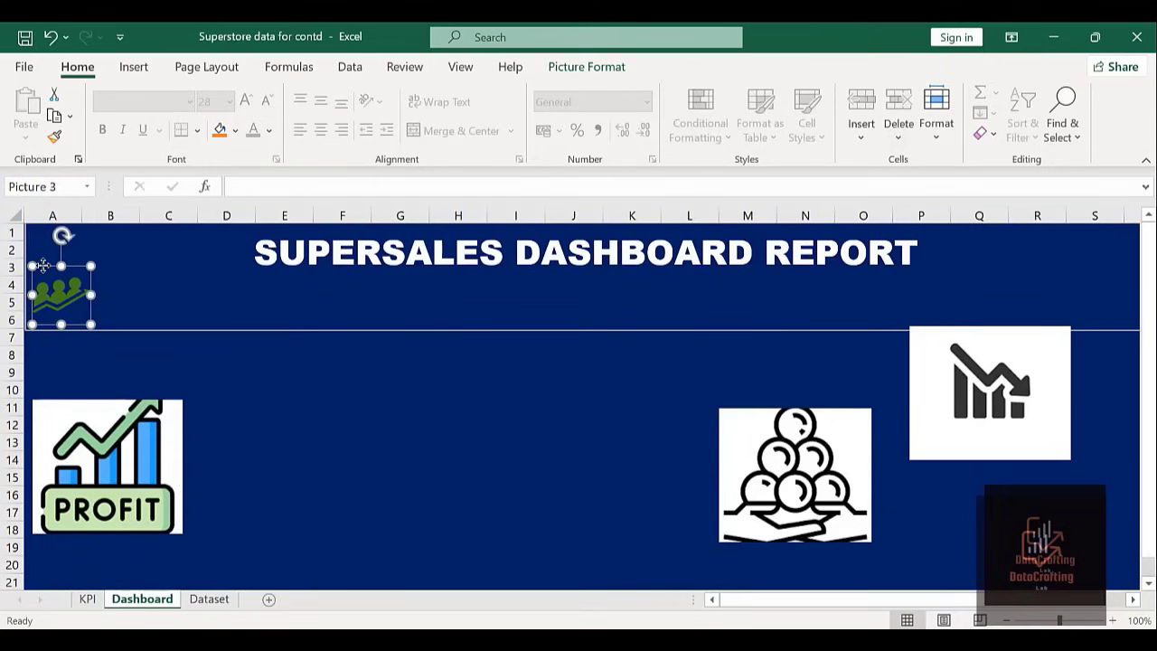
pyautogui.moveTo(49, 267); pyautogui.dragTo(47, 268)
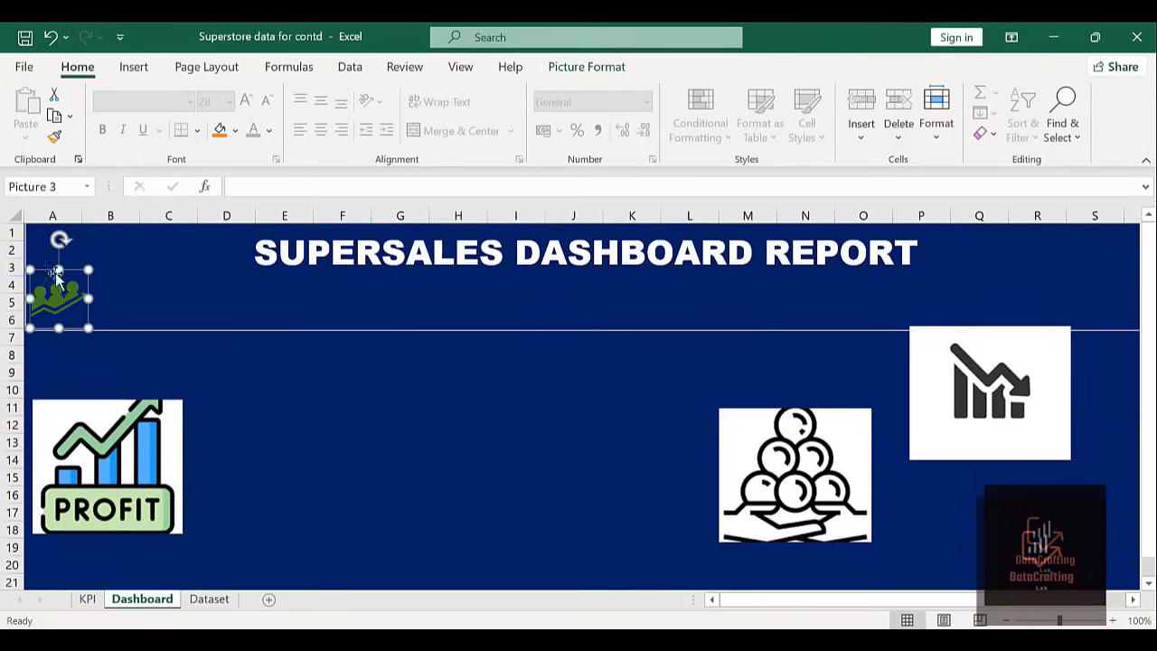
pyautogui.click(272, 431)
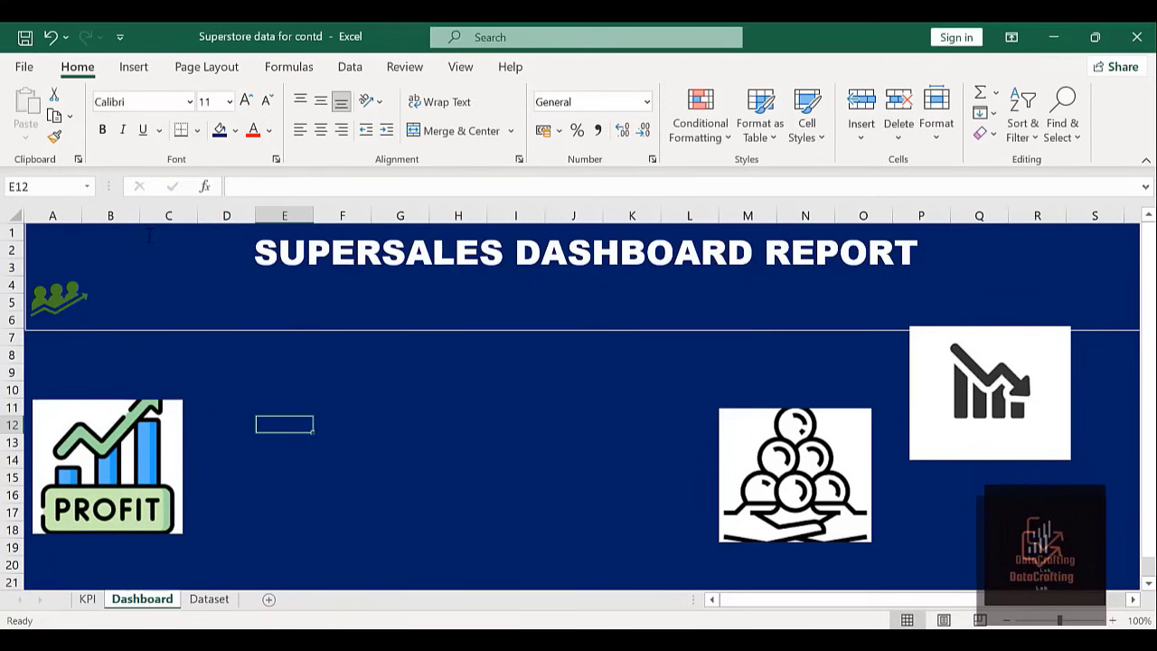
# Insert a text box in the title header over columns C–D, rows 4–5, beside the customer leads icon.
pyautogui.click(133, 70)
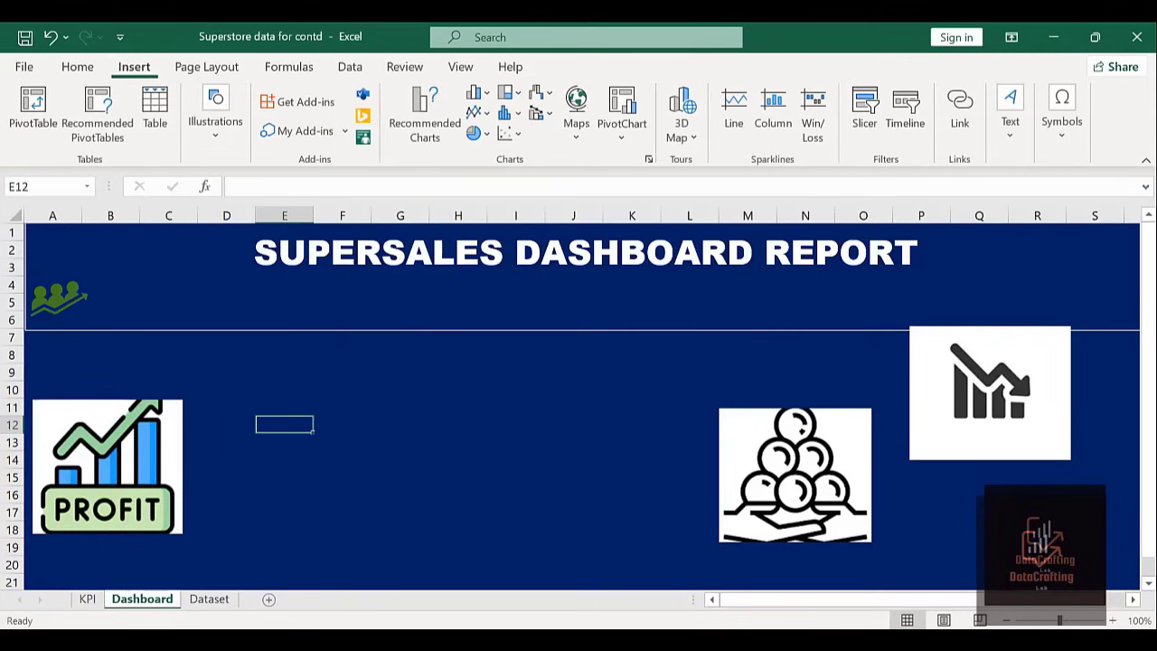
pyautogui.click(1010, 117)
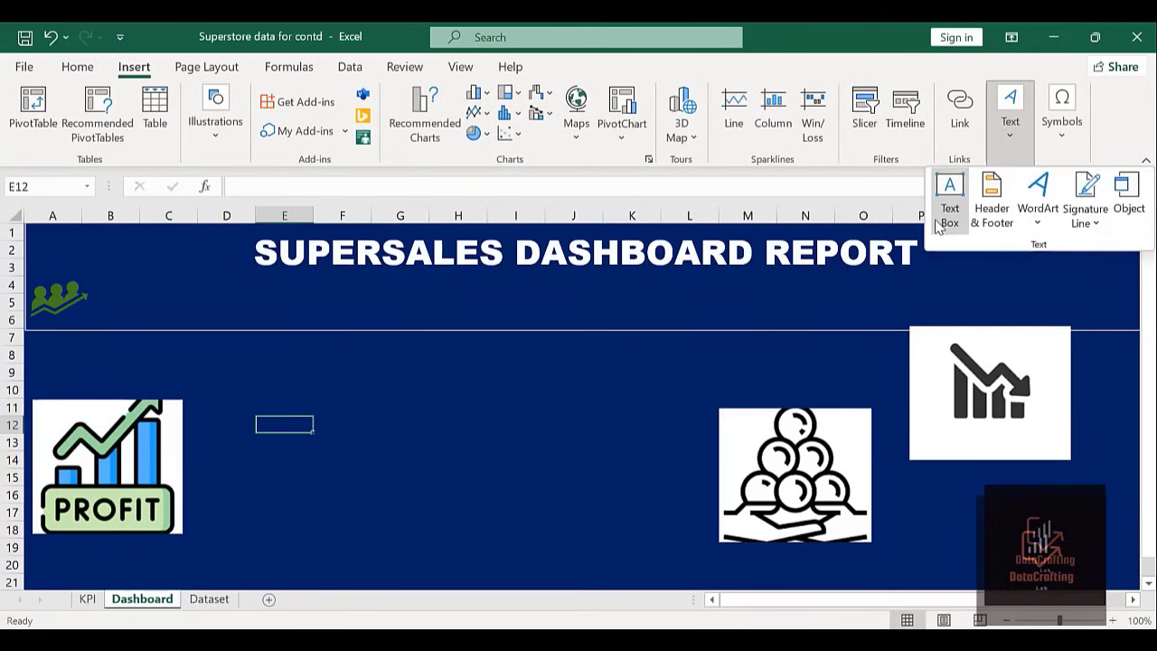
pyautogui.click(947, 221)
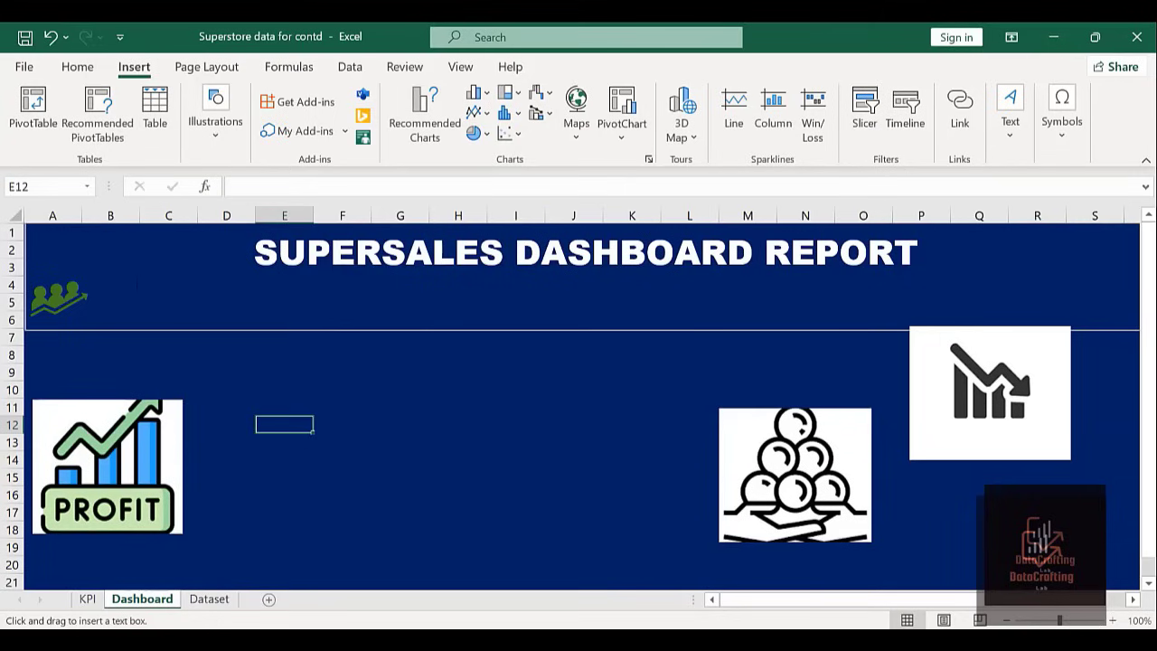
pyautogui.moveTo(215, 312); pyautogui.dragTo(256, 309)
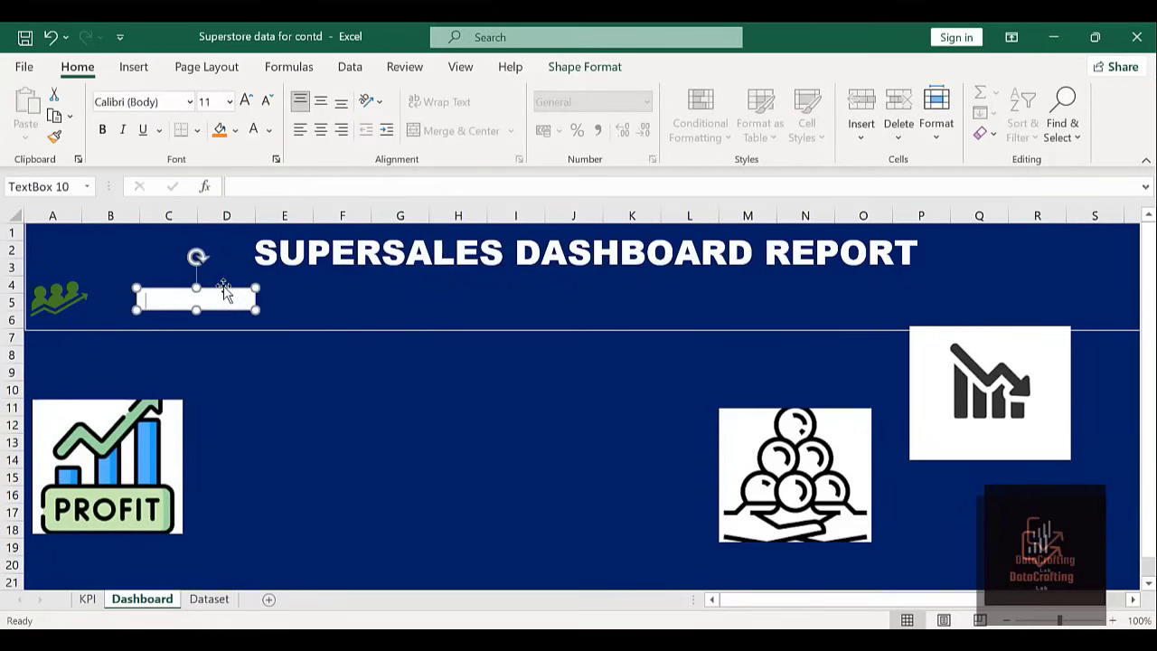
# Remove the fill of the new header text box.
pyautogui.rightClick(224, 292)
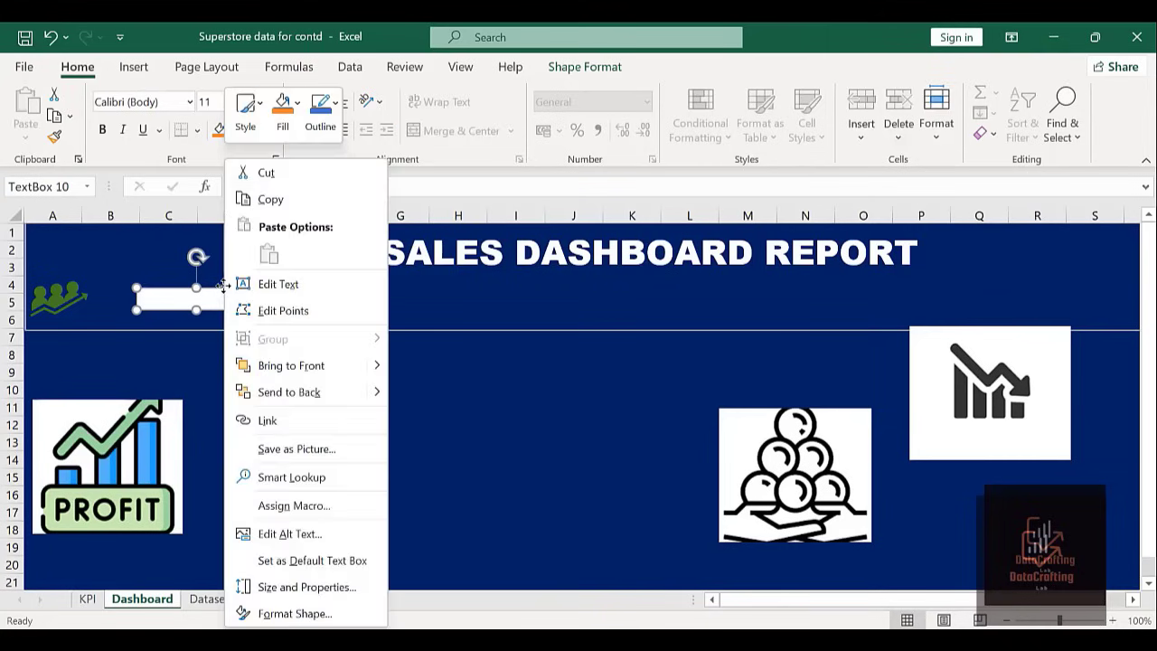
pyautogui.click(295, 614)
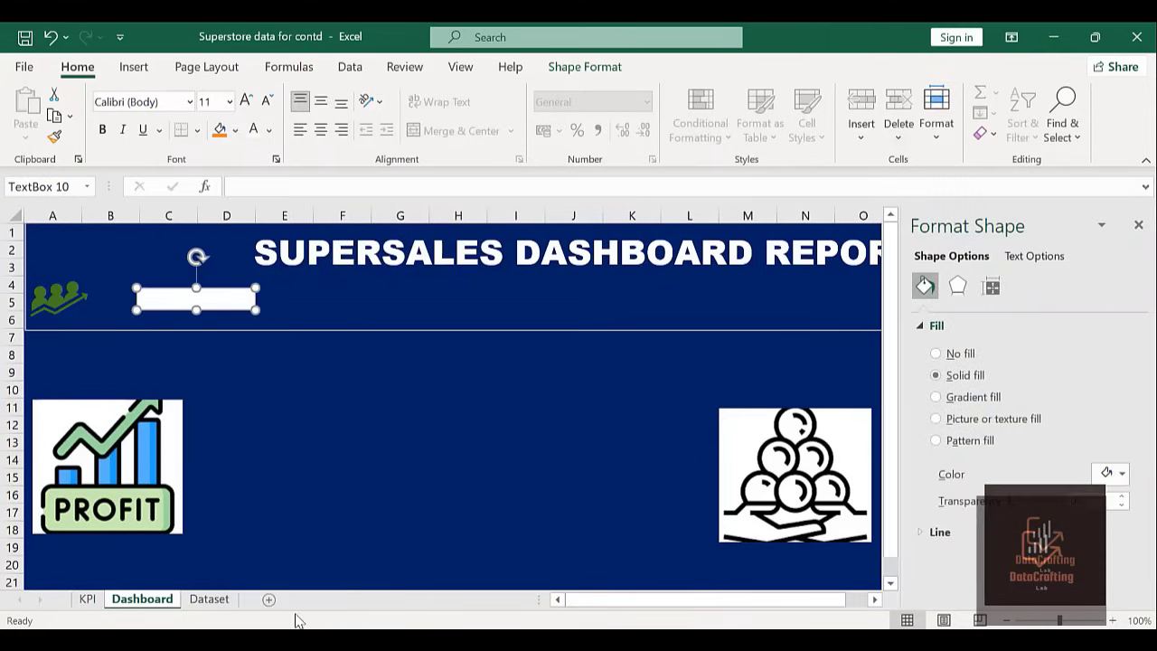
pyautogui.click(936, 354)
pyautogui.click(461, 407)
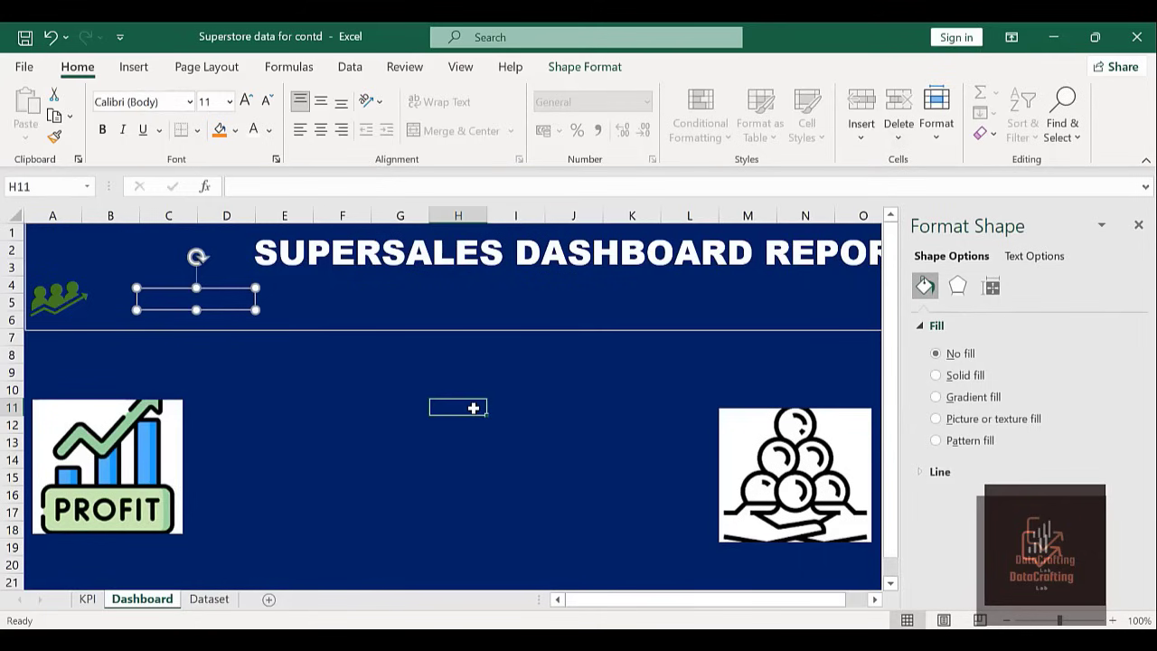
pyautogui.click(216, 292)
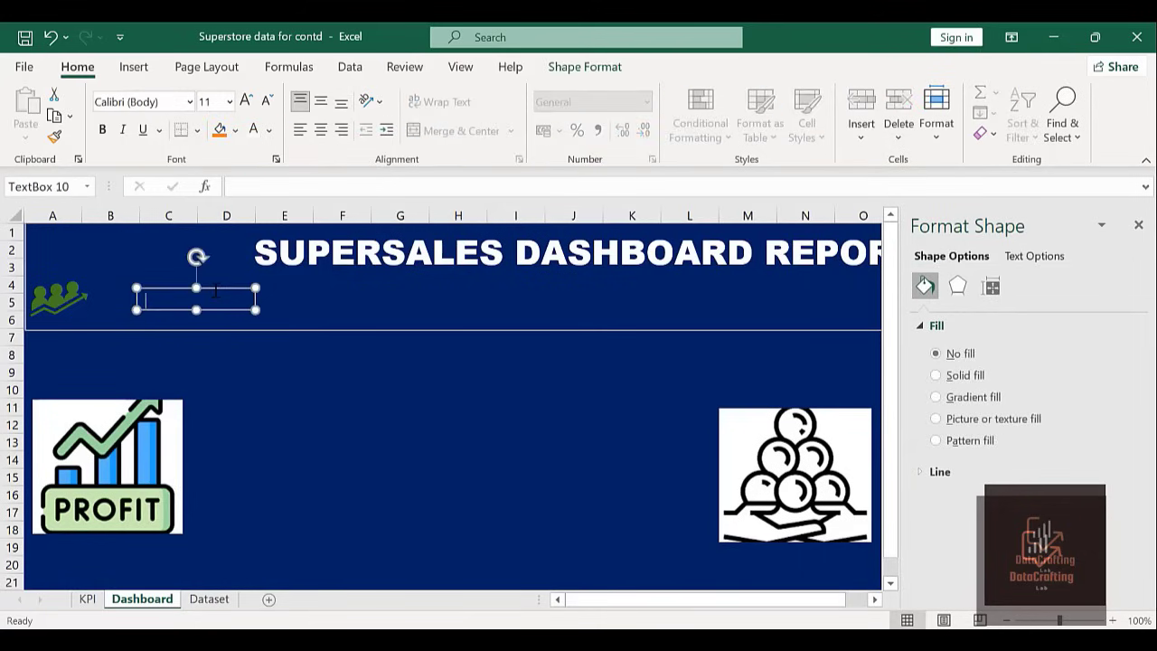
# Move the unfilled text box closer to the customer leads icon, over columns B–D, rows 3–4, and copy it.
pyautogui.moveTo(219, 291); pyautogui.dragTo(176, 261)
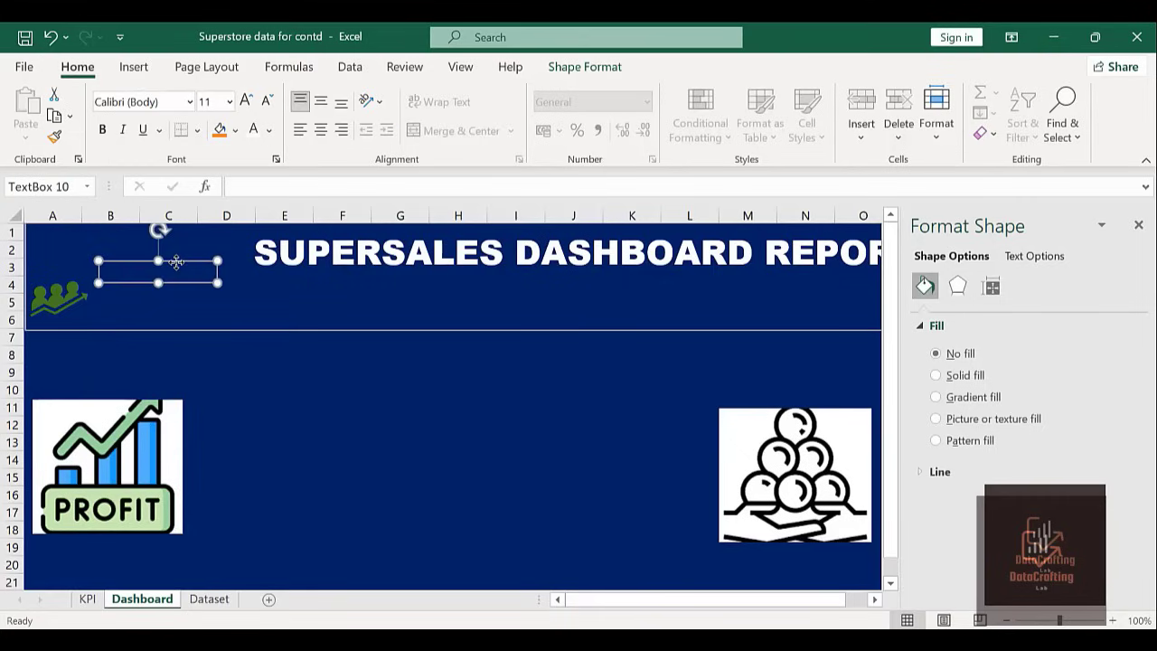
pyautogui.hotkey('ctrl', 'c')
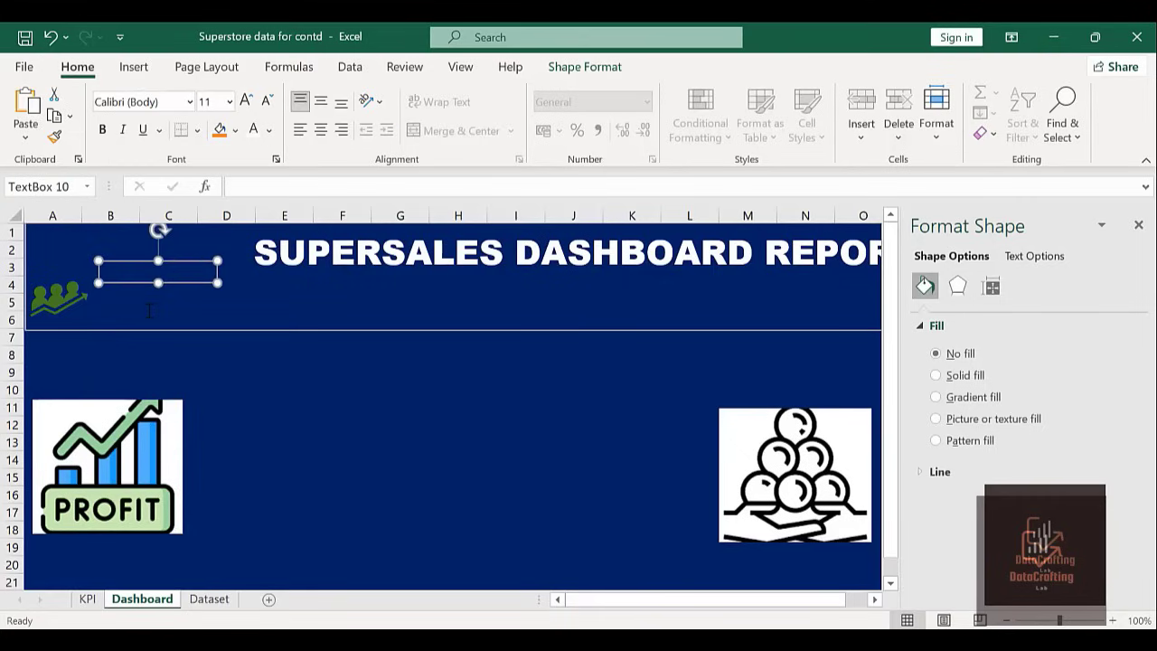
pyautogui.click(149, 310)
pyautogui.hotkey('ctrl', 'v')
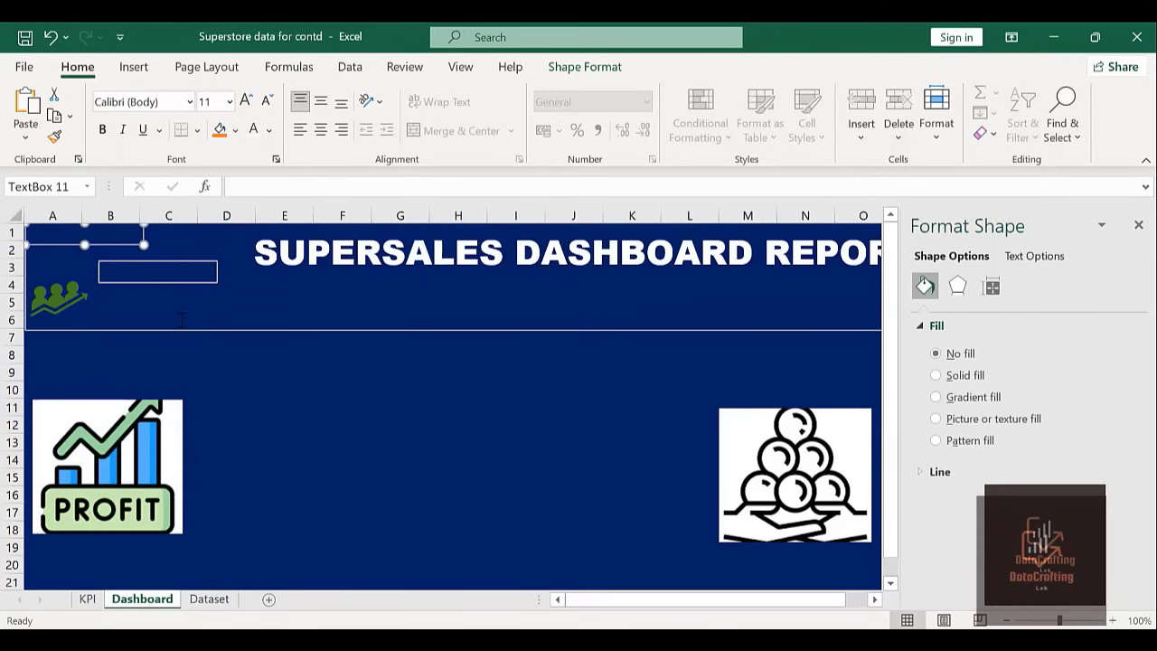
pyautogui.click(181, 319)
# Paste four copies of the text box onto the sheet, at cells E12, G11, E16 and I15.
pyautogui.click(258, 423)
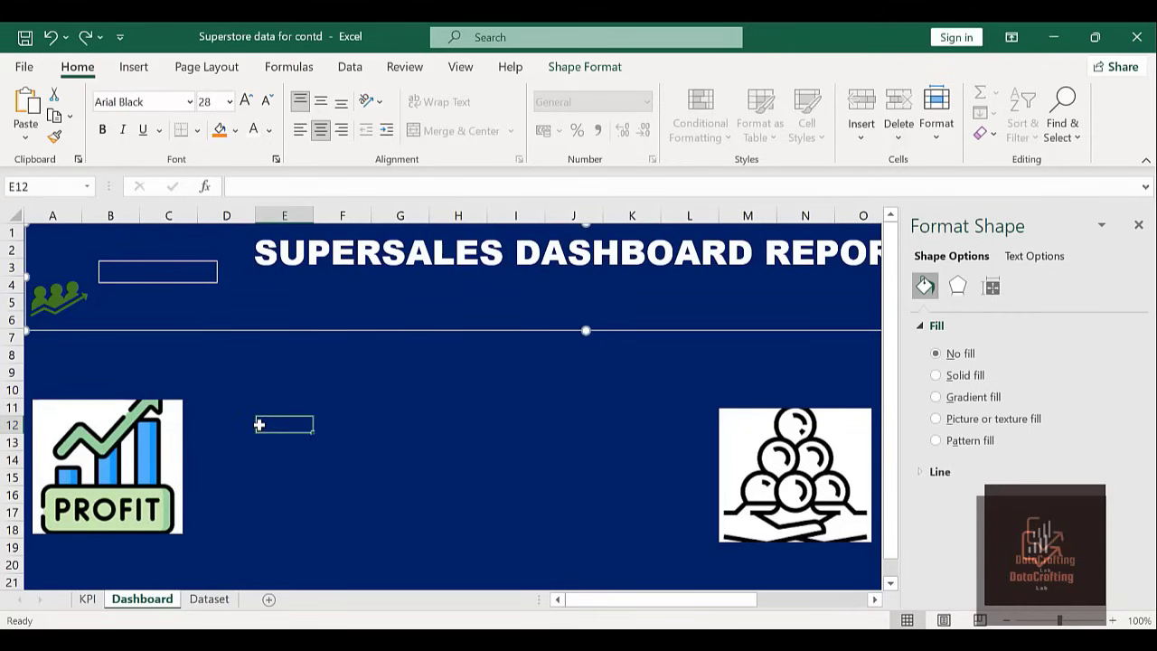
pyautogui.hotkey('ctrl', 'v')
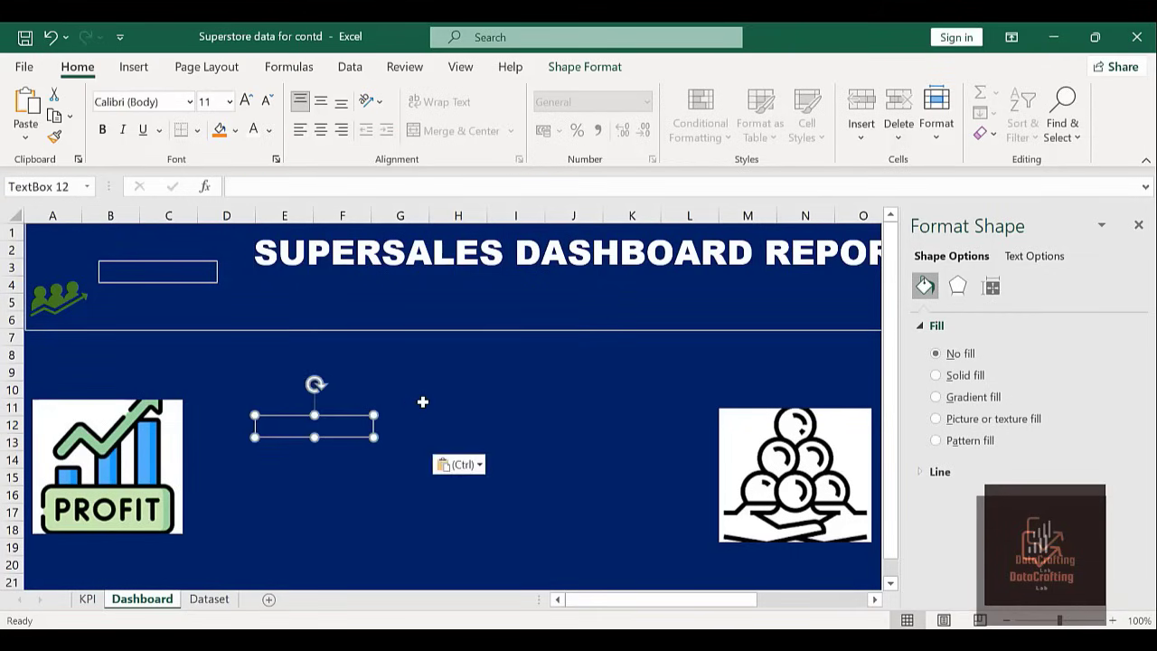
pyautogui.click(422, 404)
pyautogui.hotkey('ctrl', 'v')
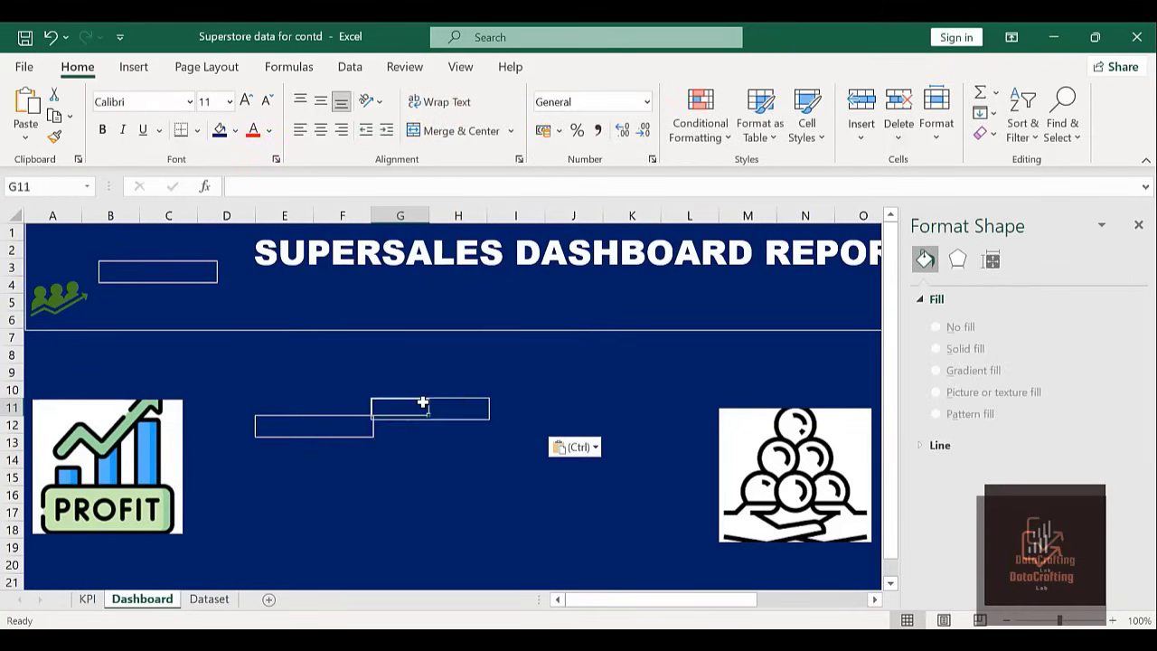
pyautogui.click(296, 461)
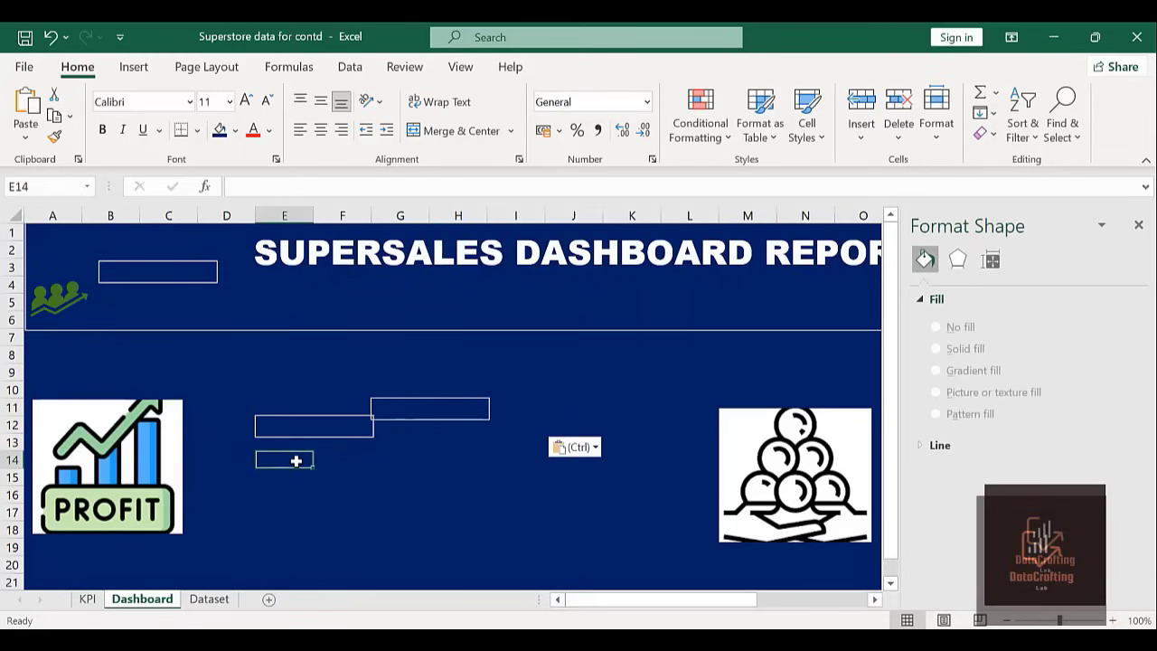
pyautogui.click(295, 489)
pyautogui.hotkey('ctrl', 'v')
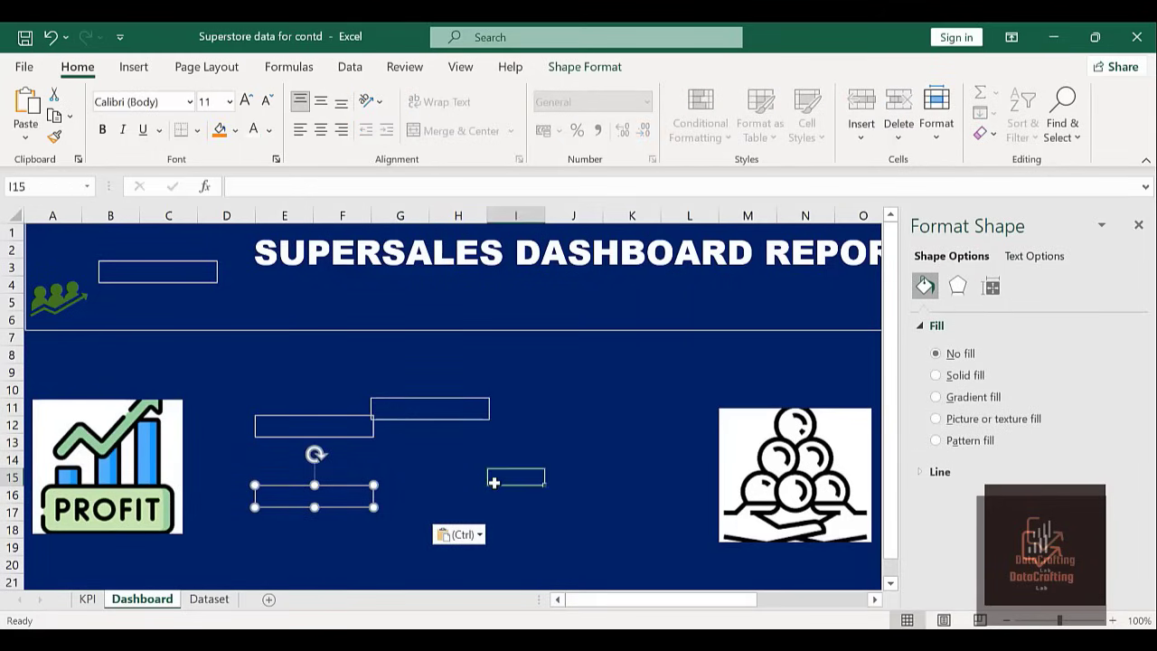
pyautogui.click(494, 482)
pyautogui.hotkey('ctrl', 'v')
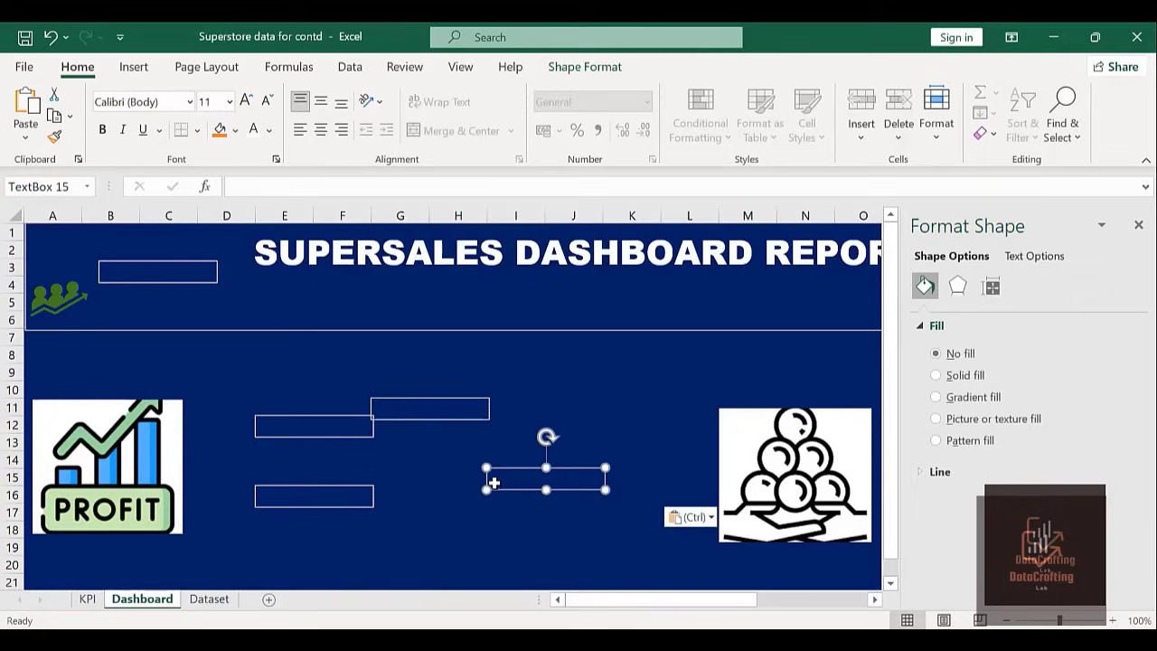
# Paste five more copies of the text box, at cells L11, J8, H18, K17 and E20.
pyautogui.click(682, 404)
pyautogui.hotkey('ctrl', 'v')
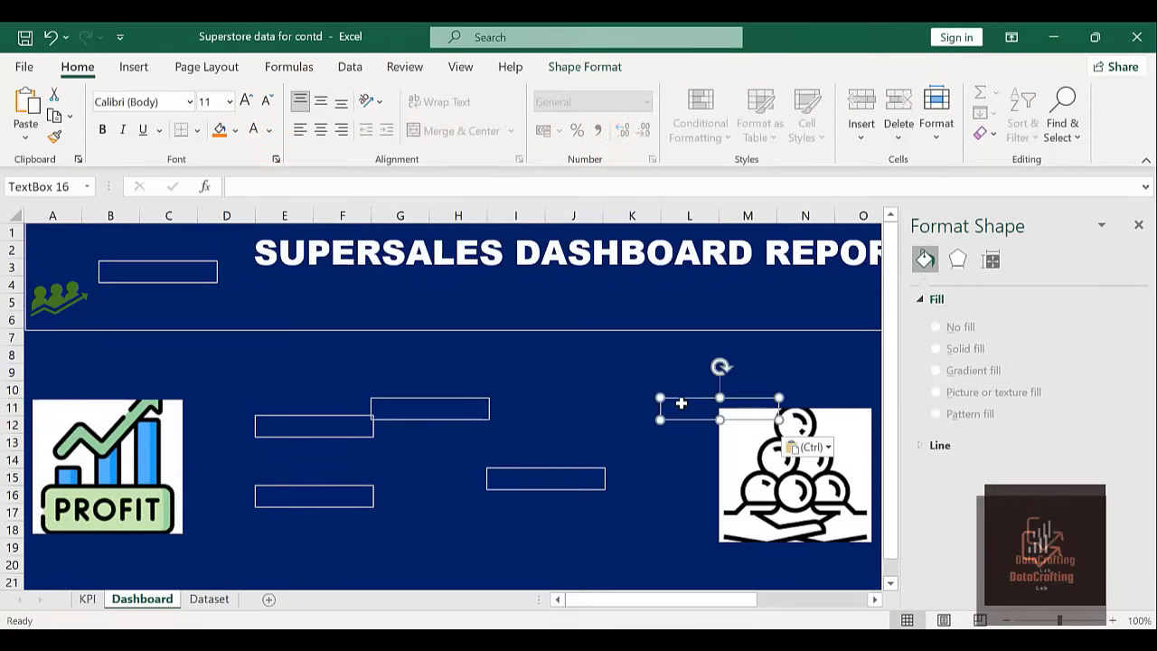
pyautogui.click(579, 362)
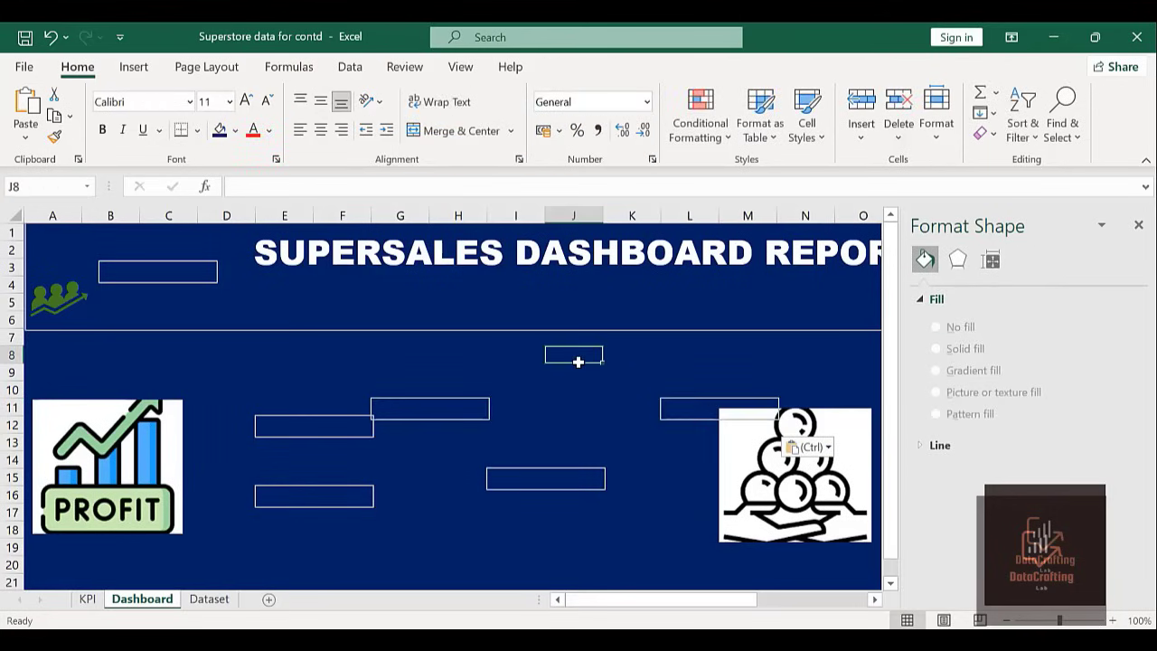
pyautogui.hotkey('ctrl', 'v')
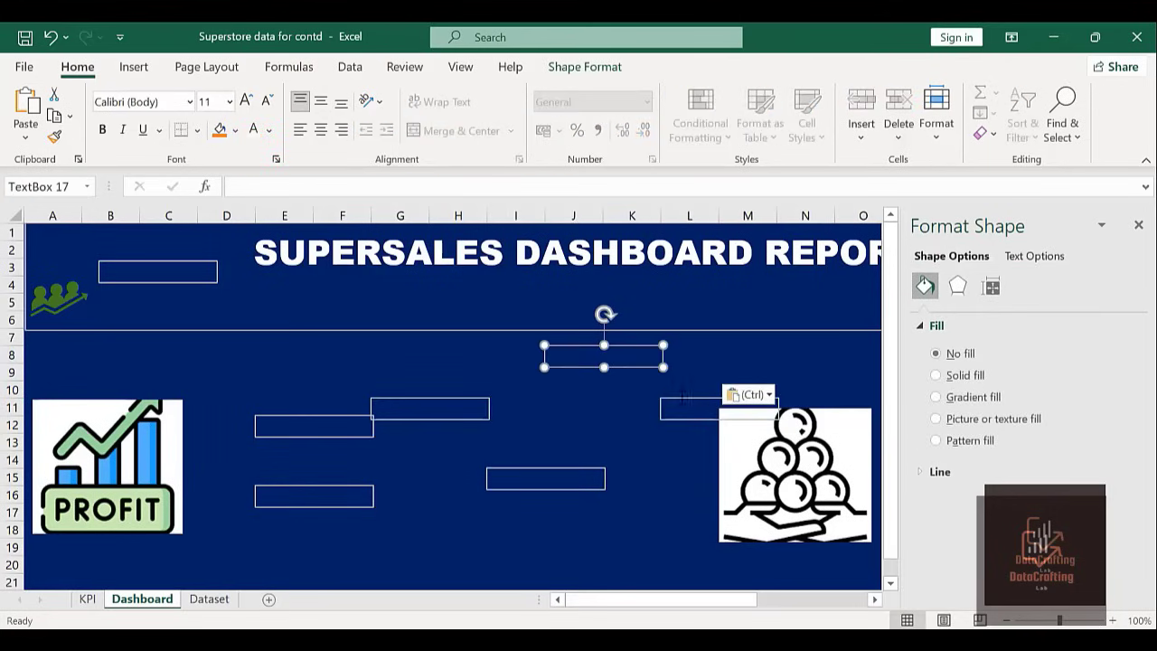
pyautogui.click(461, 535)
pyautogui.hotkey('ctrl', 'v')
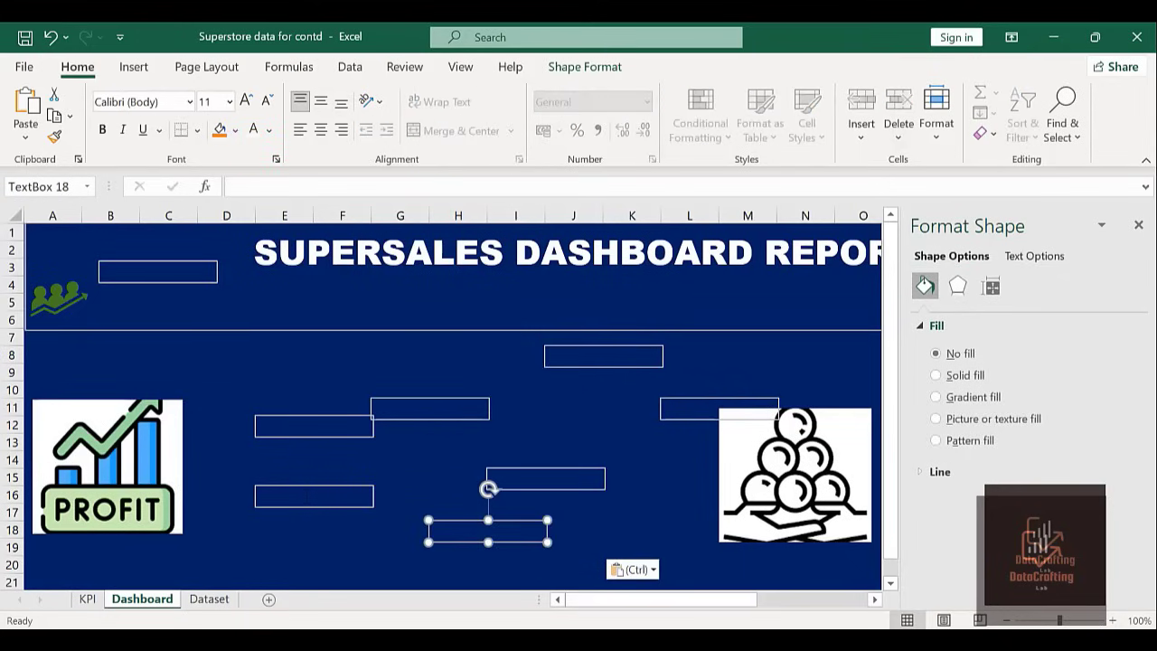
pyautogui.click(657, 515)
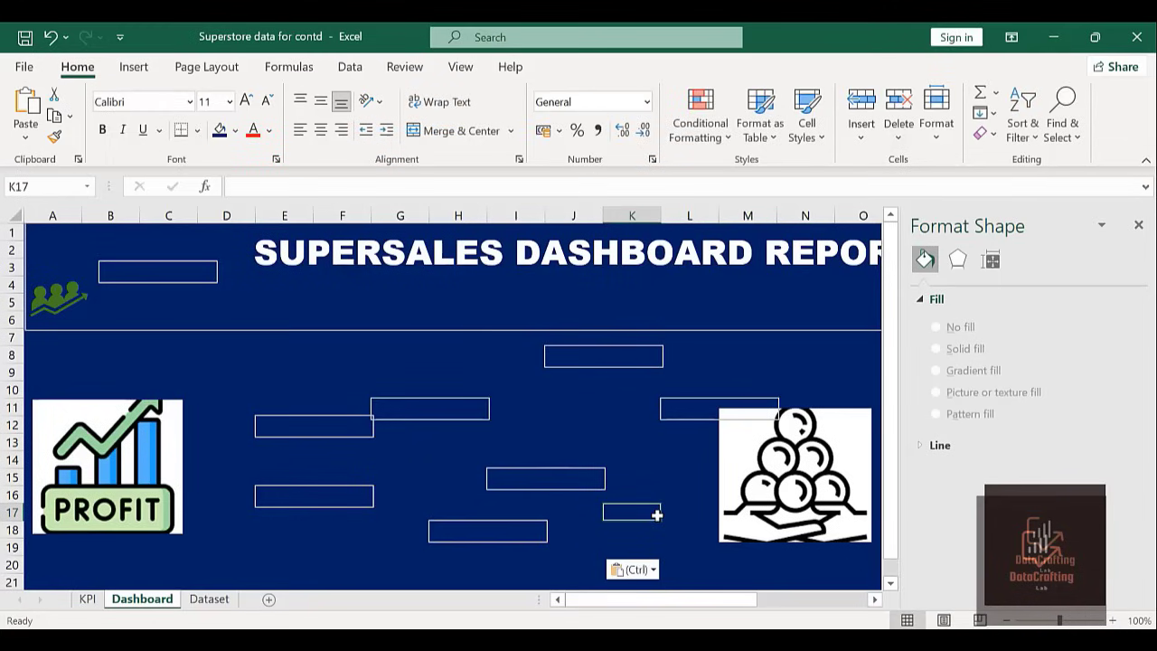
pyautogui.hotkey('ctrl', 'v')
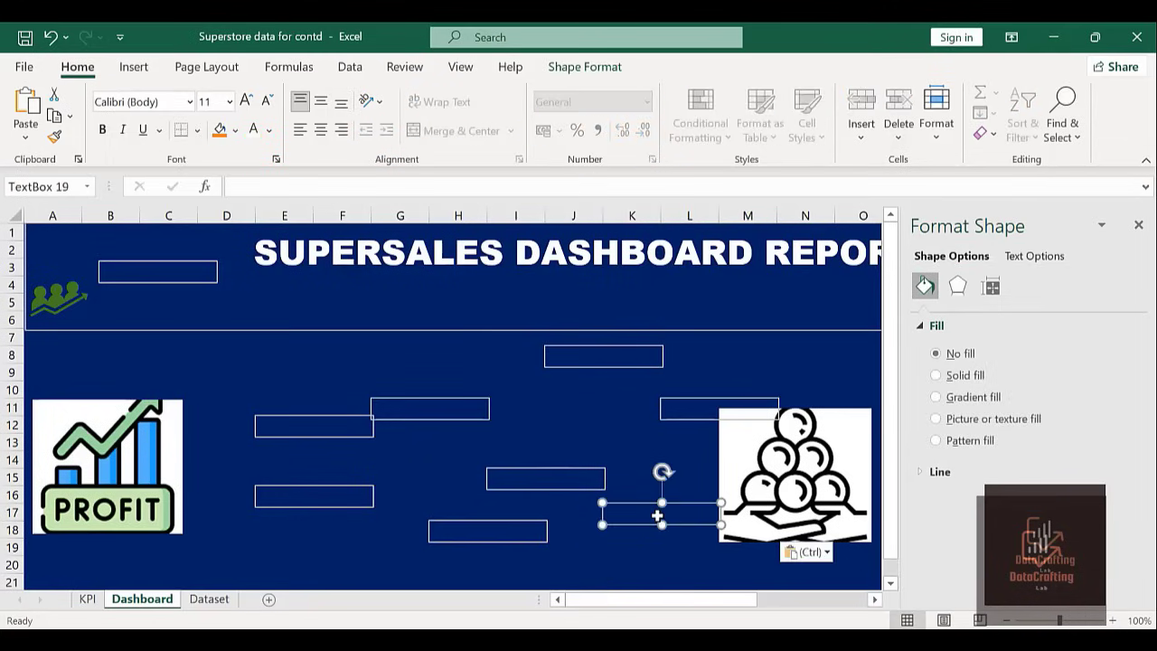
pyautogui.click(274, 569)
pyautogui.hotkey('ctrl', 'v')
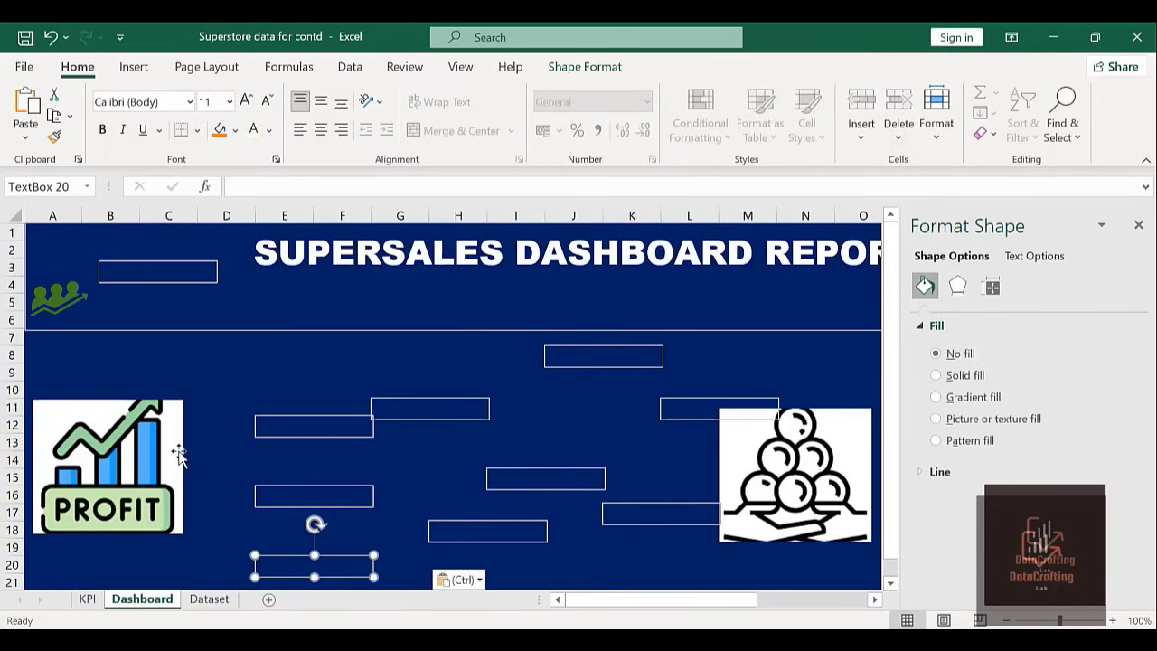
# Move the text box copy at E12 into the title header, directly below the first text box beside the customer leads icon.
pyautogui.click(220, 430)
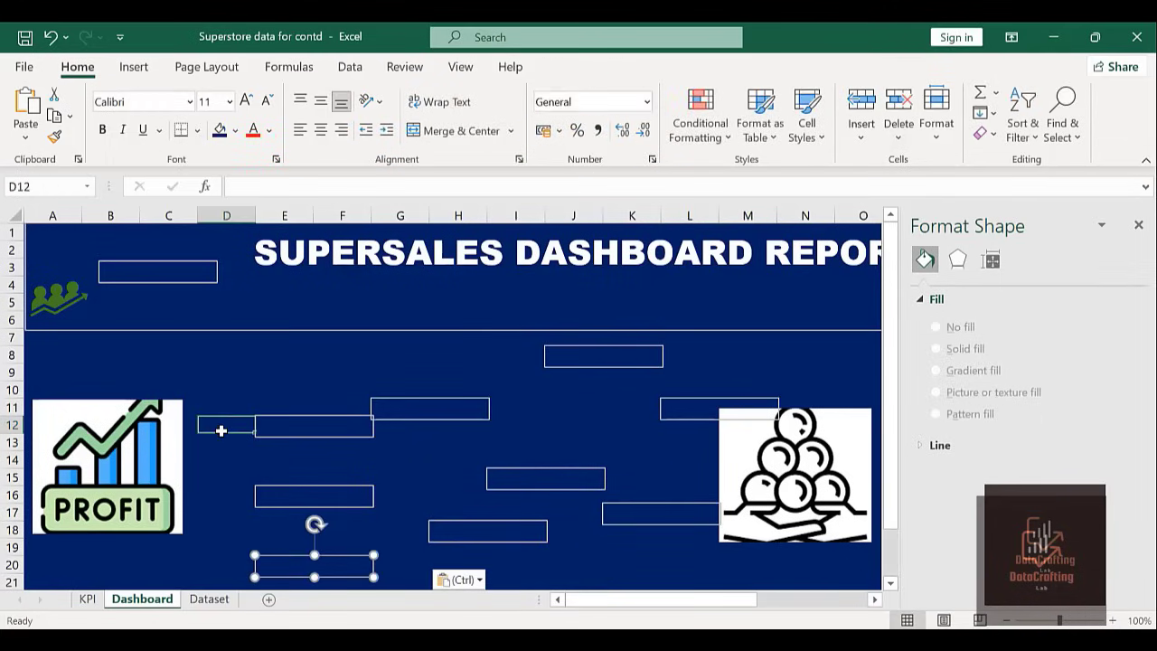
pyautogui.click(291, 417)
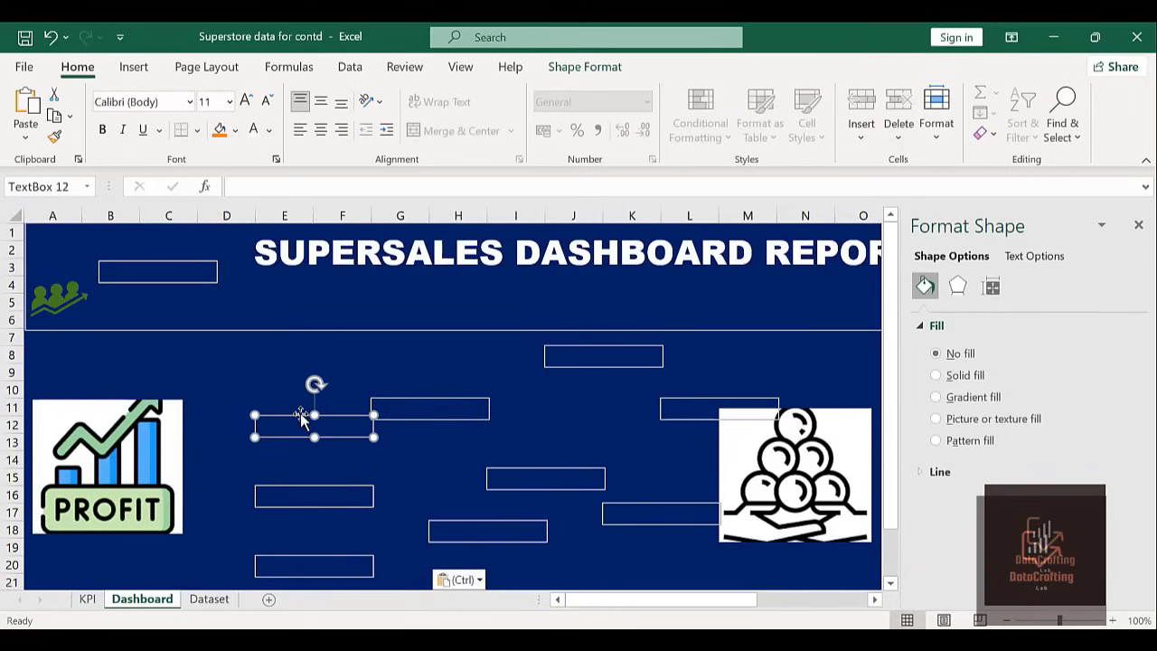
pyautogui.moveTo(301, 418); pyautogui.dragTo(142, 291)
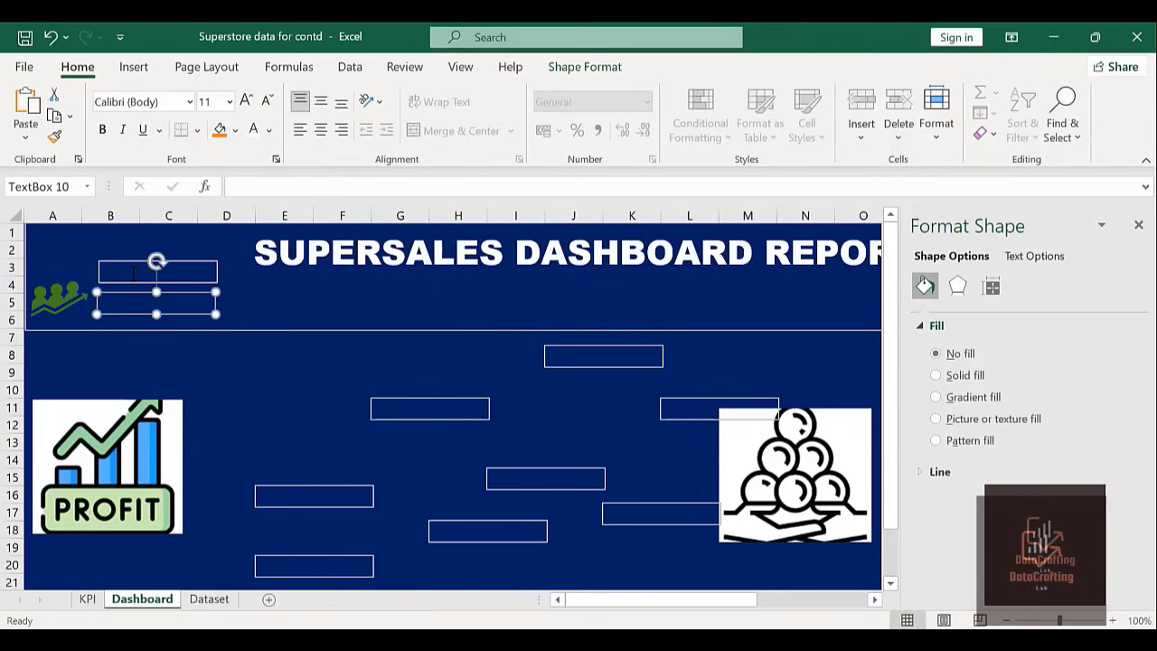
# Label the upper header text box "Consumer Leads" and make its text white and bold.
pyautogui.click(133, 272)
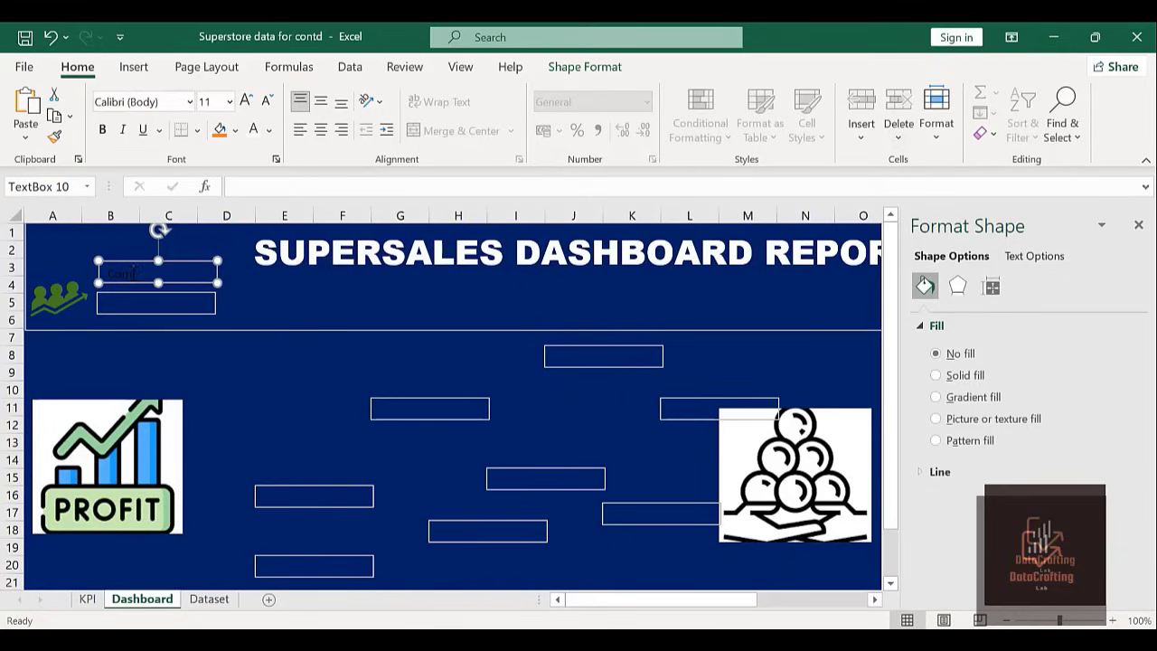
pyautogui.write('r Leads')
pyautogui.hotkey('shift', 'Left')
pyautogui.hotkey('shift', 'Left')
pyautogui.hotkey('shift', 'Left')
pyautogui.hotkey('shift', 'Left')
pyautogui.hotkey('shift', 'Left')
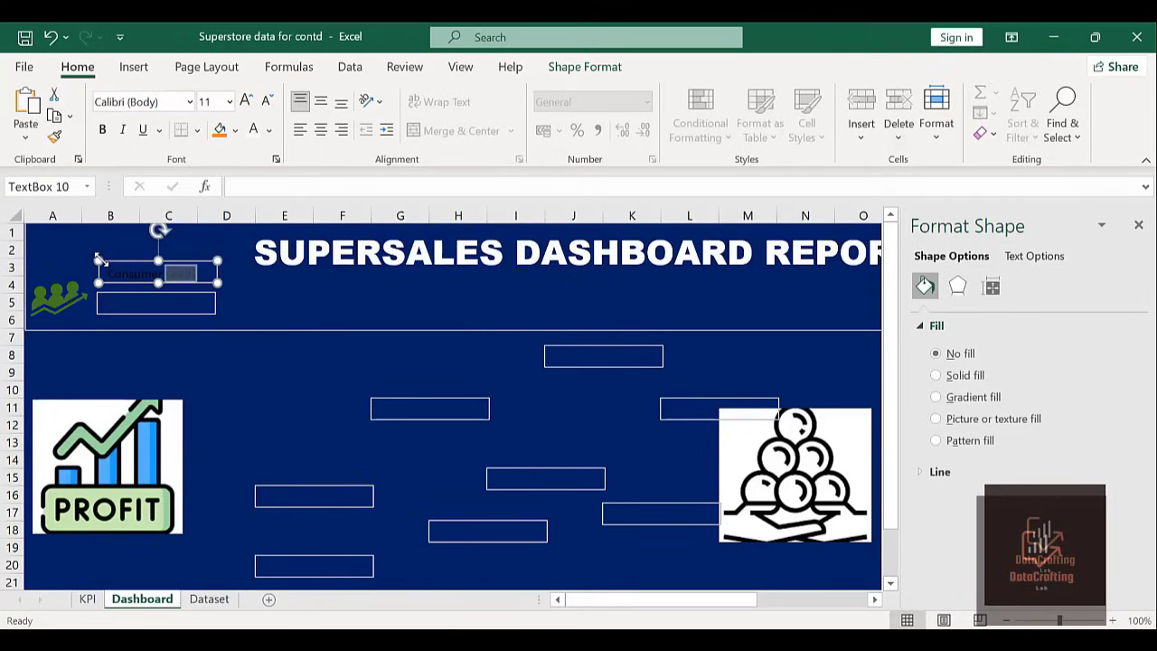
pyautogui.hotkey('shift', 'Left')
pyautogui.hotkey('shift', 'Left')
pyautogui.hotkey('shift', 'Left')
pyautogui.hotkey('shift', 'Left')
pyautogui.hotkey('shift', 'Left')
pyautogui.hotkey('shift', 'Left')
pyautogui.hotkey('shift', 'Left')
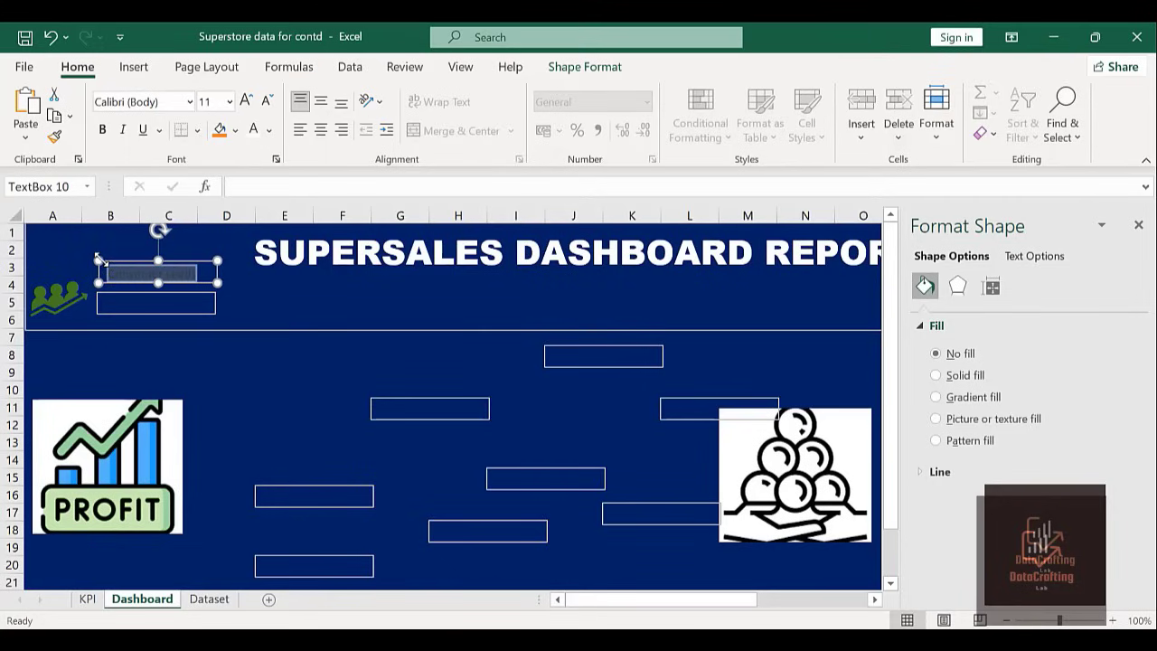
pyautogui.click(255, 132)
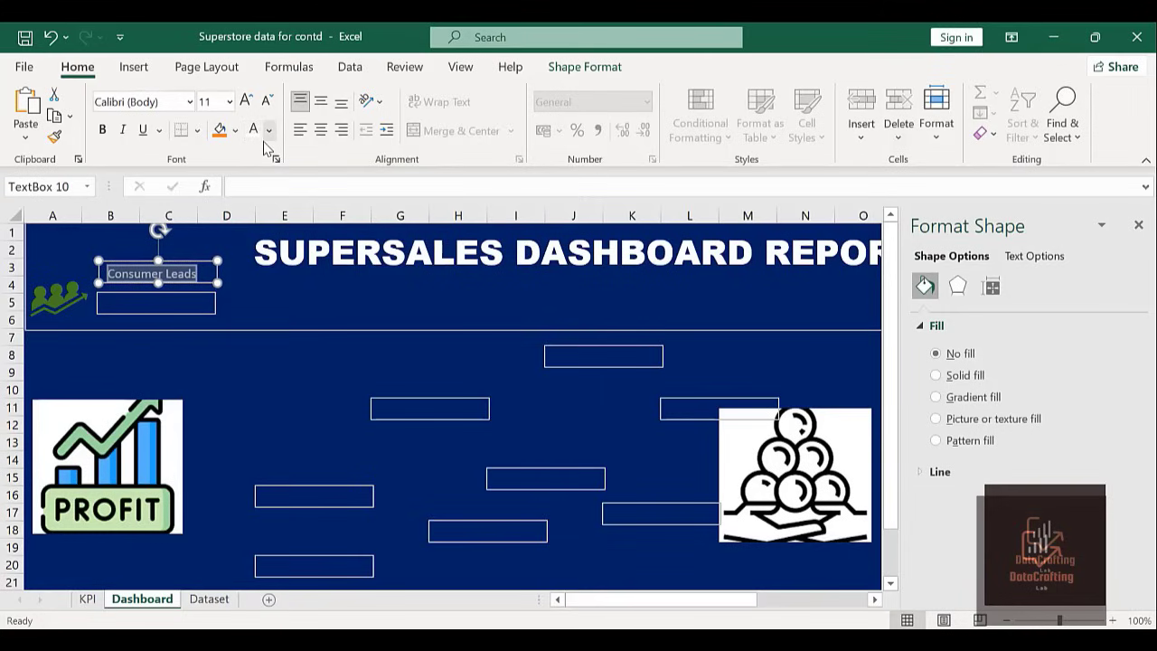
pyautogui.click(102, 130)
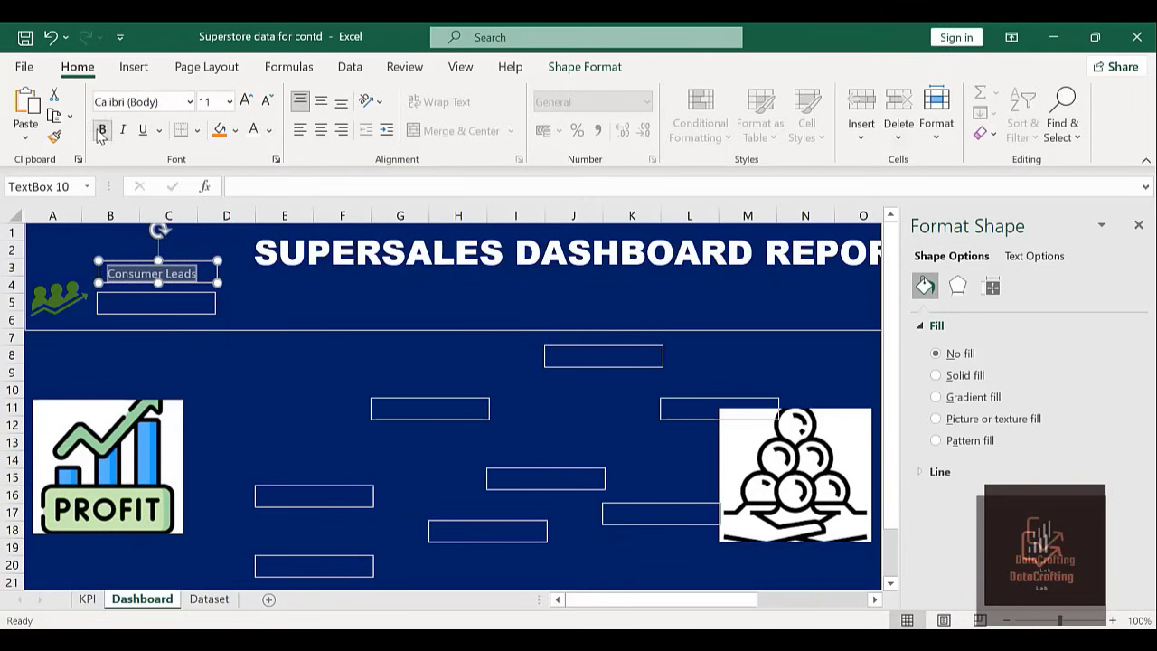
pyautogui.click(140, 304)
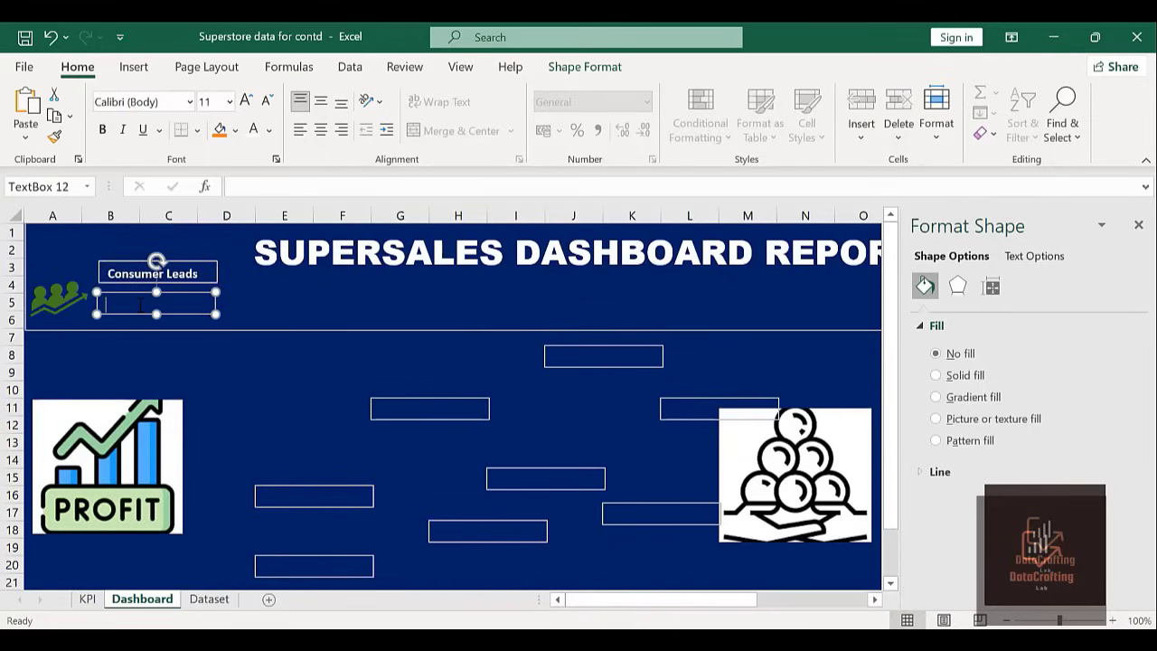
# Shrink the profit picture proportionally to about half its size.
pyautogui.click(80, 432)
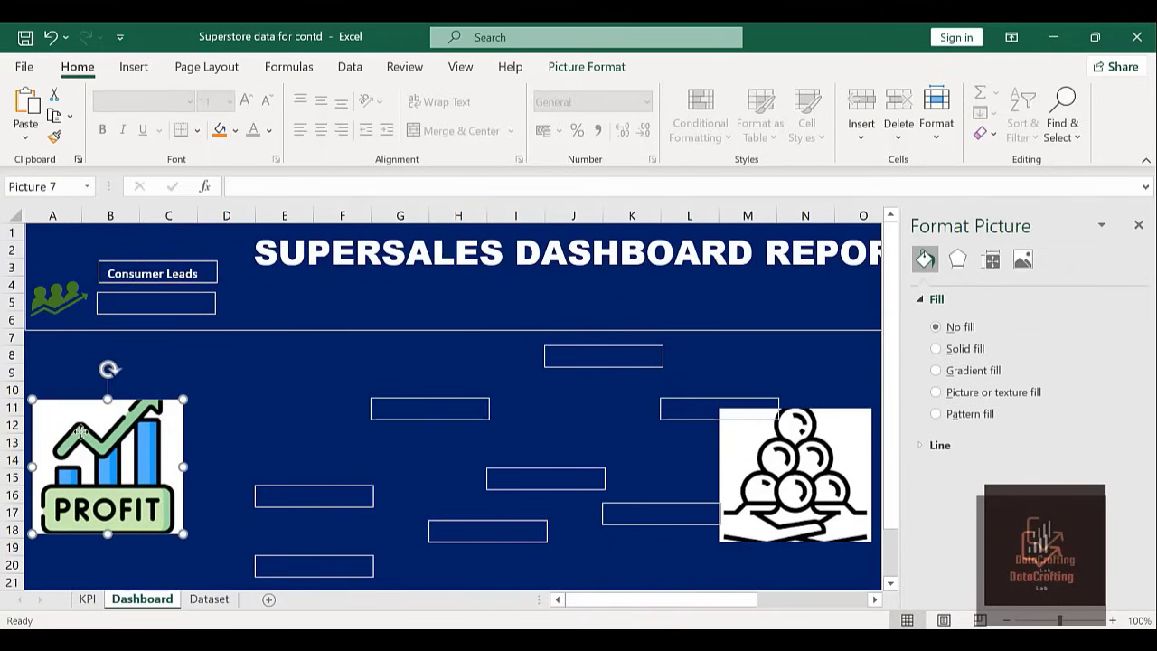
pyautogui.hotkey('shift', 'Down')
pyautogui.hotkey('shift', 'Down')
pyautogui.hotkey('shift', 'Down')
pyautogui.hotkey('shift', 'Down')
pyautogui.hotkey('shift', 'Down')
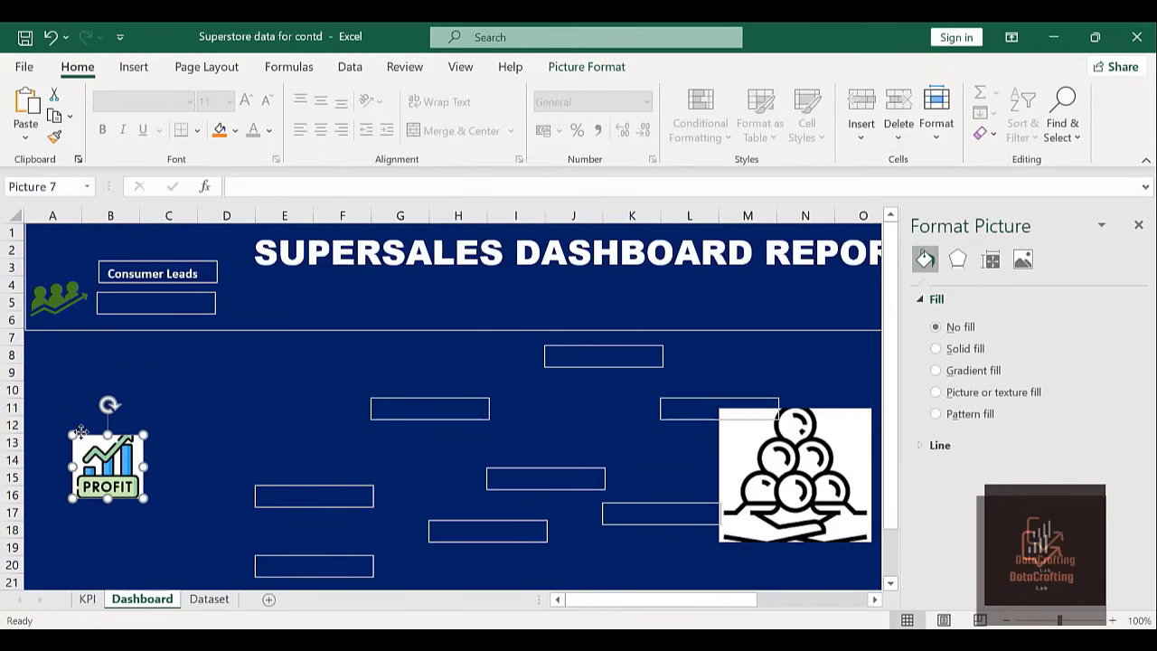
# Apply a stronger color saturation preset to the profit picture.
pyautogui.click(586, 68)
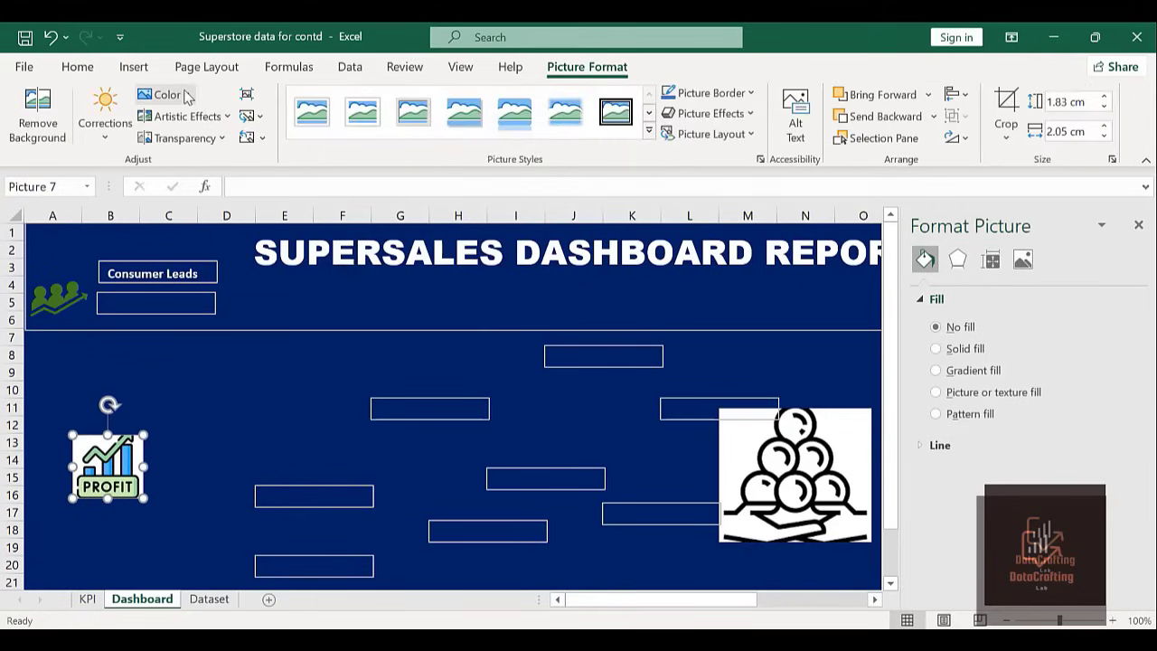
pyautogui.click(183, 95)
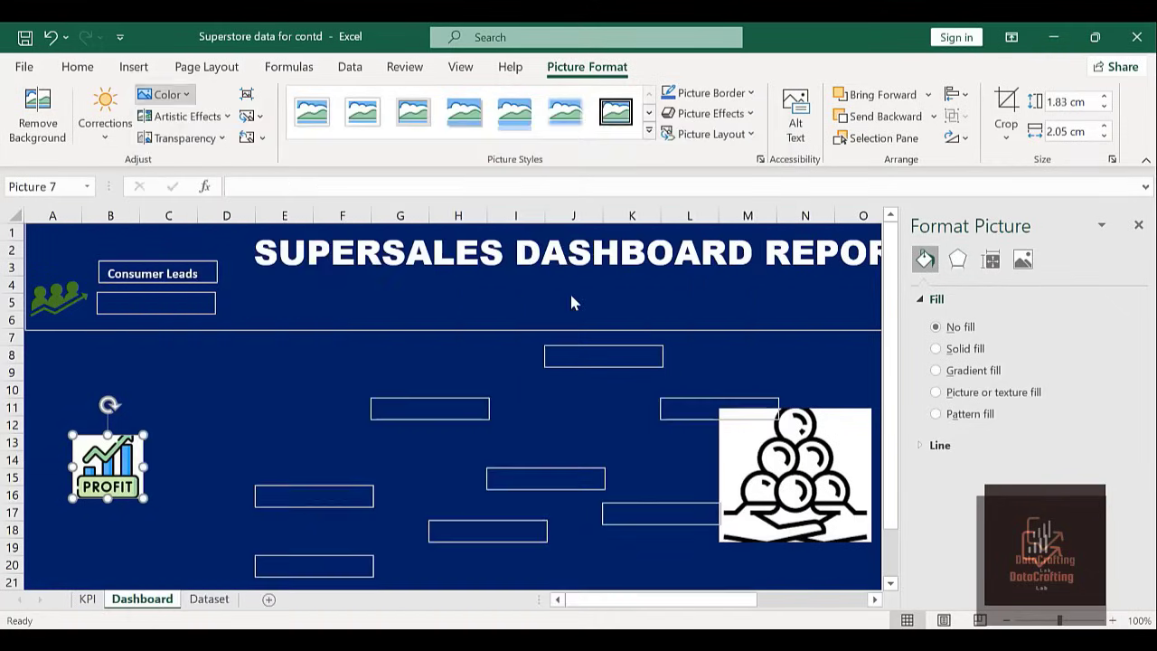
pyautogui.click(571, 303)
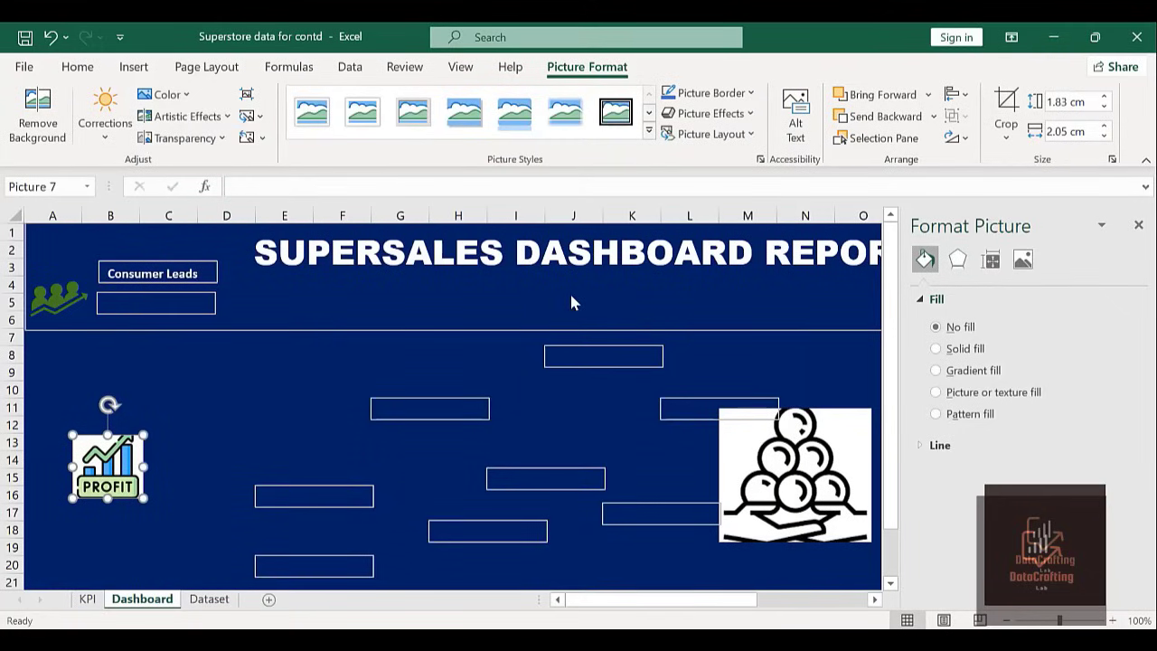
pyautogui.click(186, 94)
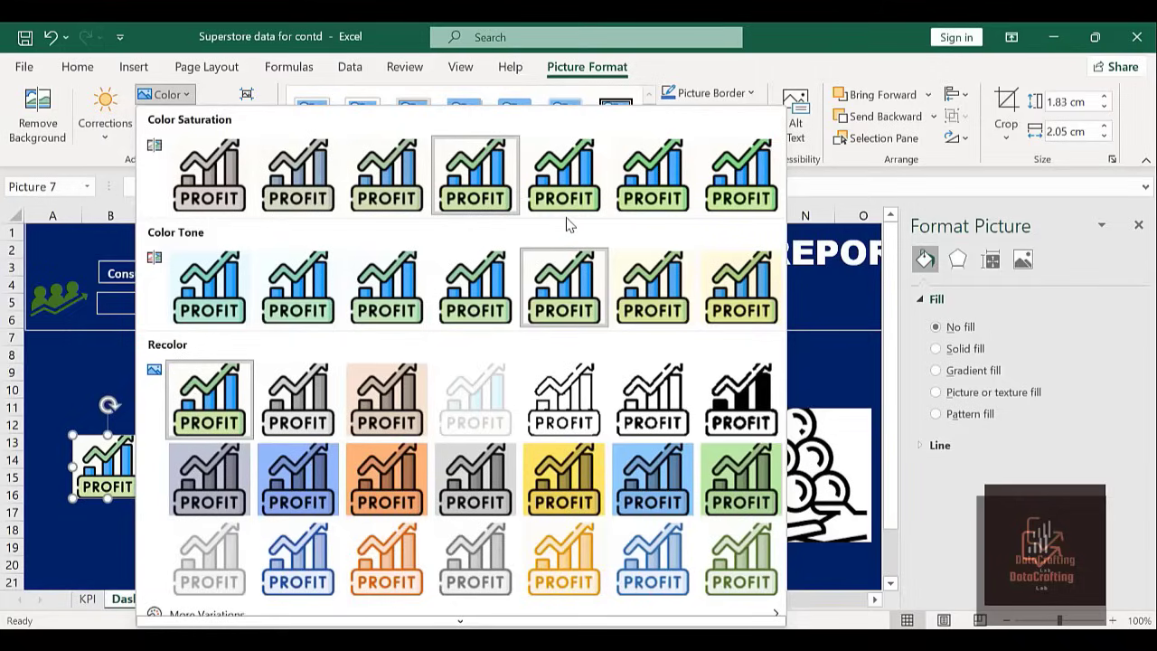
pyautogui.click(567, 179)
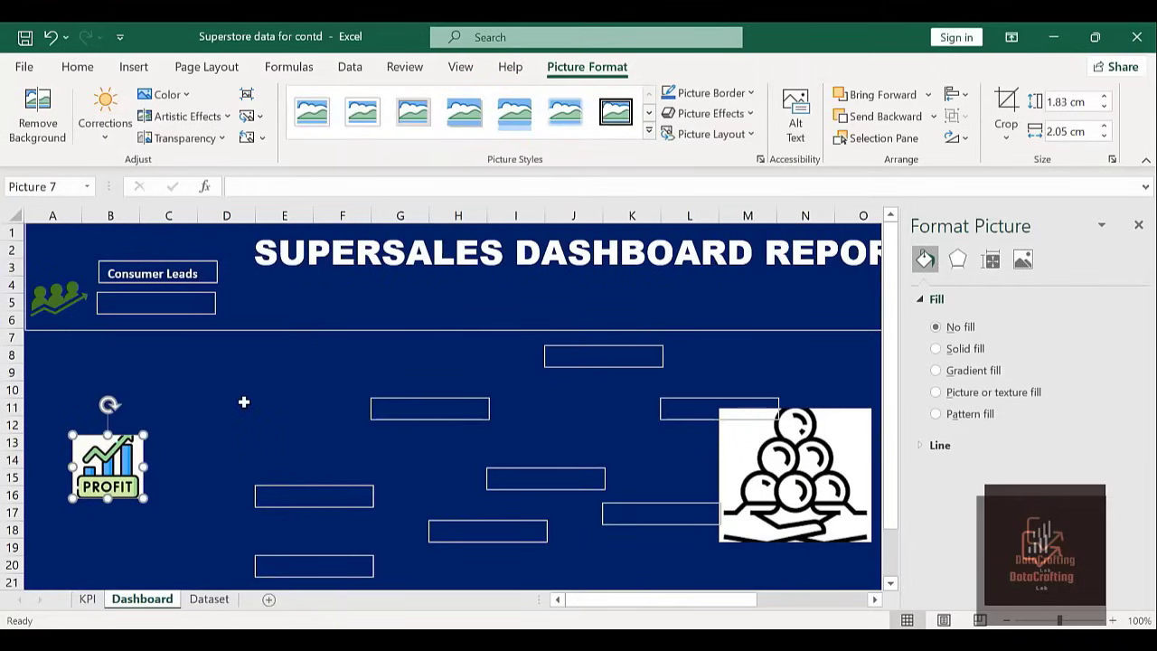
pyautogui.click(243, 404)
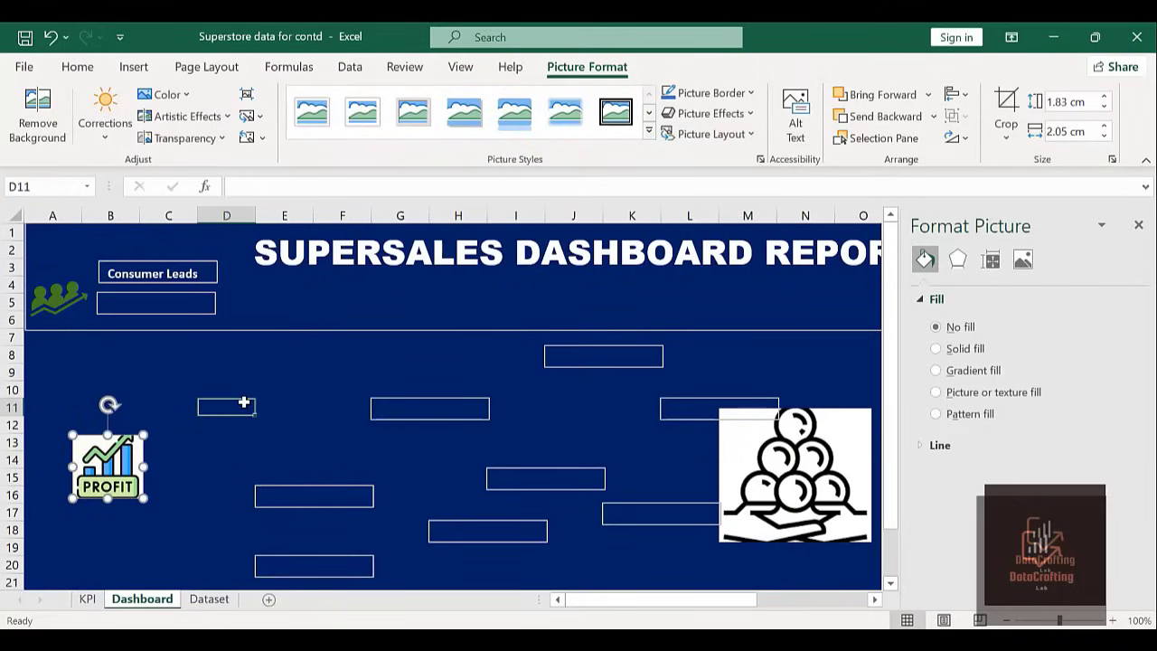
# Shrink the profit picture a little more and move it into the title header, just right of the Consumer Leads text boxes.
pyautogui.click(104, 480)
pyautogui.moveTo(104, 479); pyautogui.dragTo(340, 307)
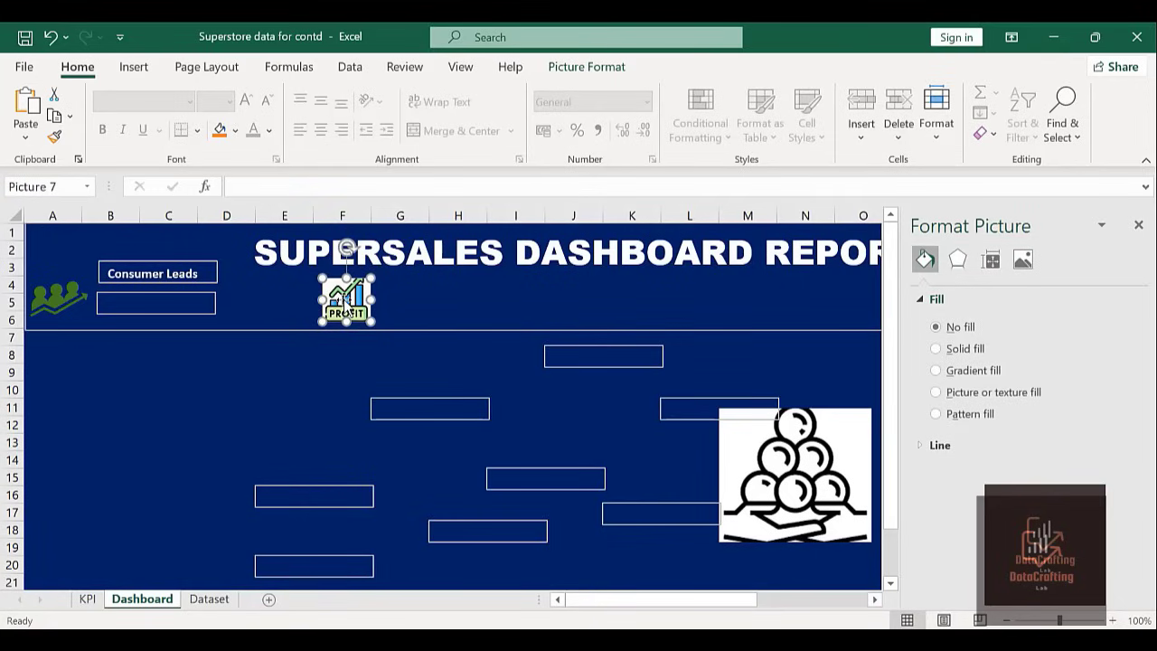
pyautogui.moveTo(344, 302); pyautogui.dragTo(250, 295)
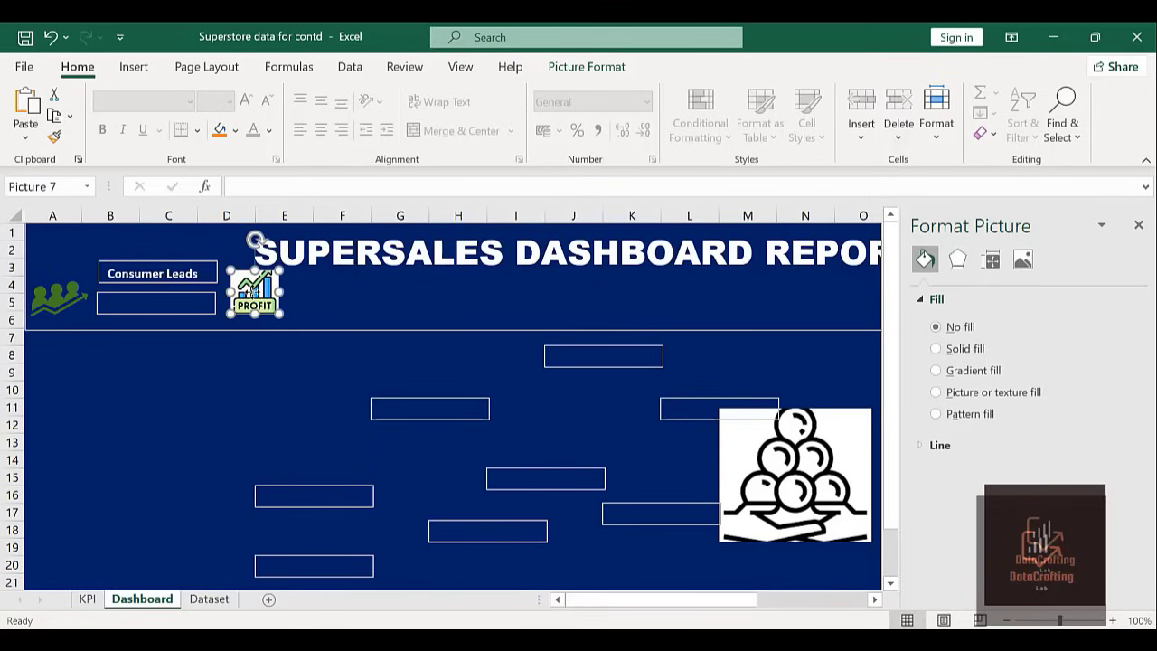
pyautogui.click(311, 285)
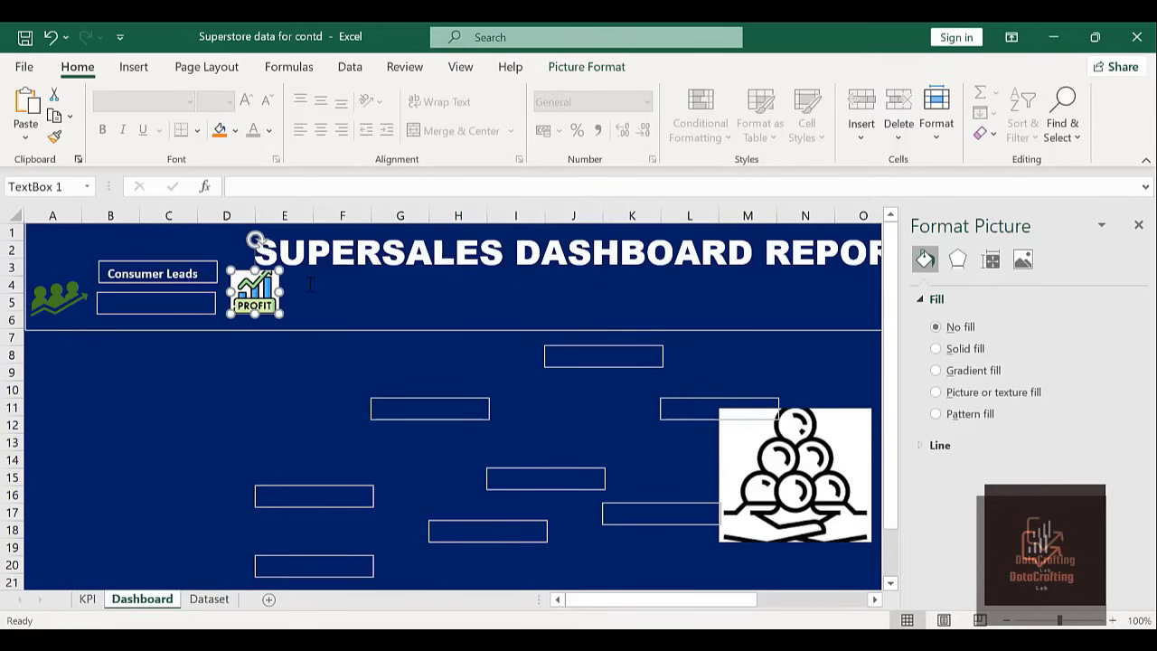
# Move the text box copies at G11 and J8 into the title header, stacked one above the other beside the profit picture.
pyautogui.click(430, 398)
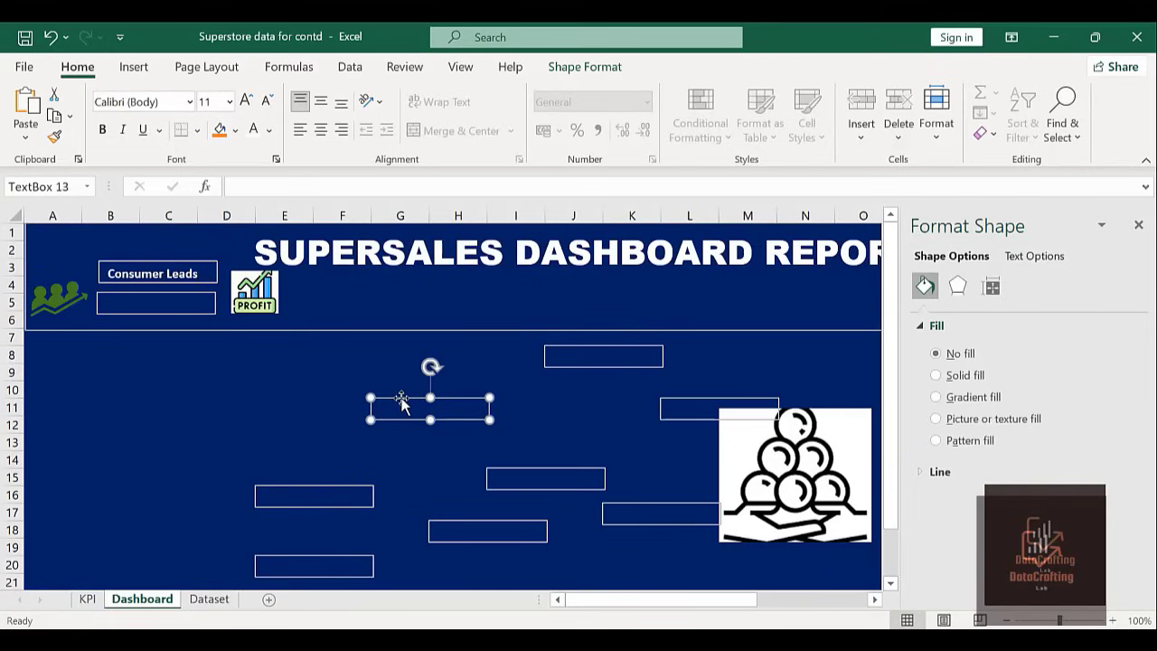
pyautogui.moveTo(400, 396); pyautogui.dragTo(315, 269)
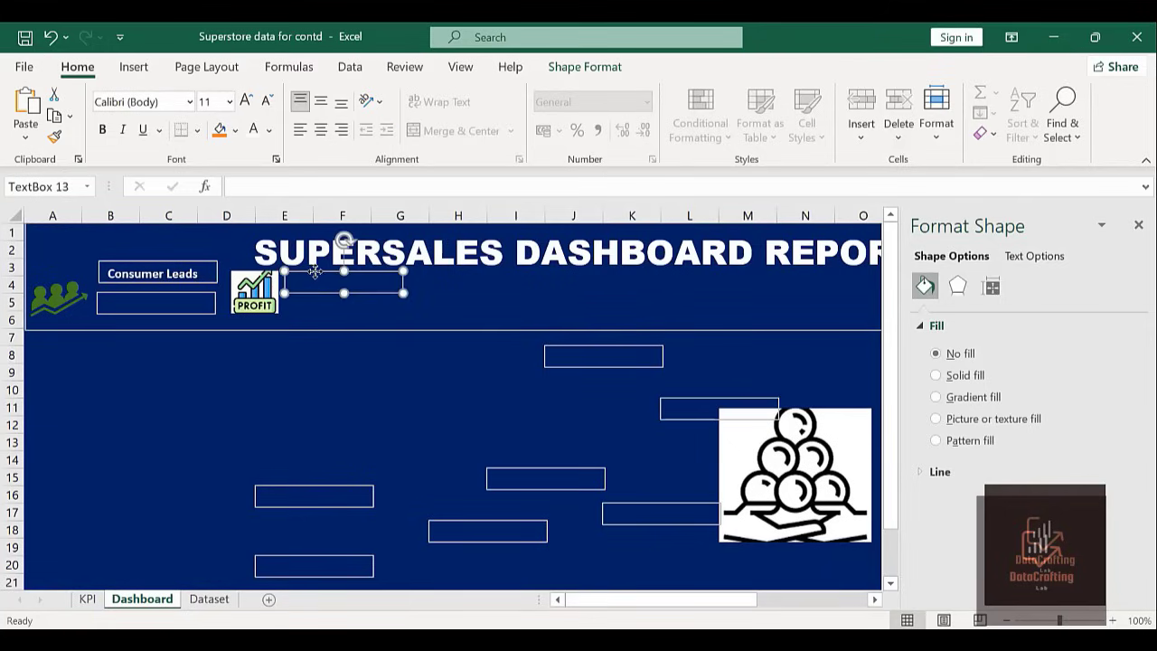
pyautogui.click(609, 345)
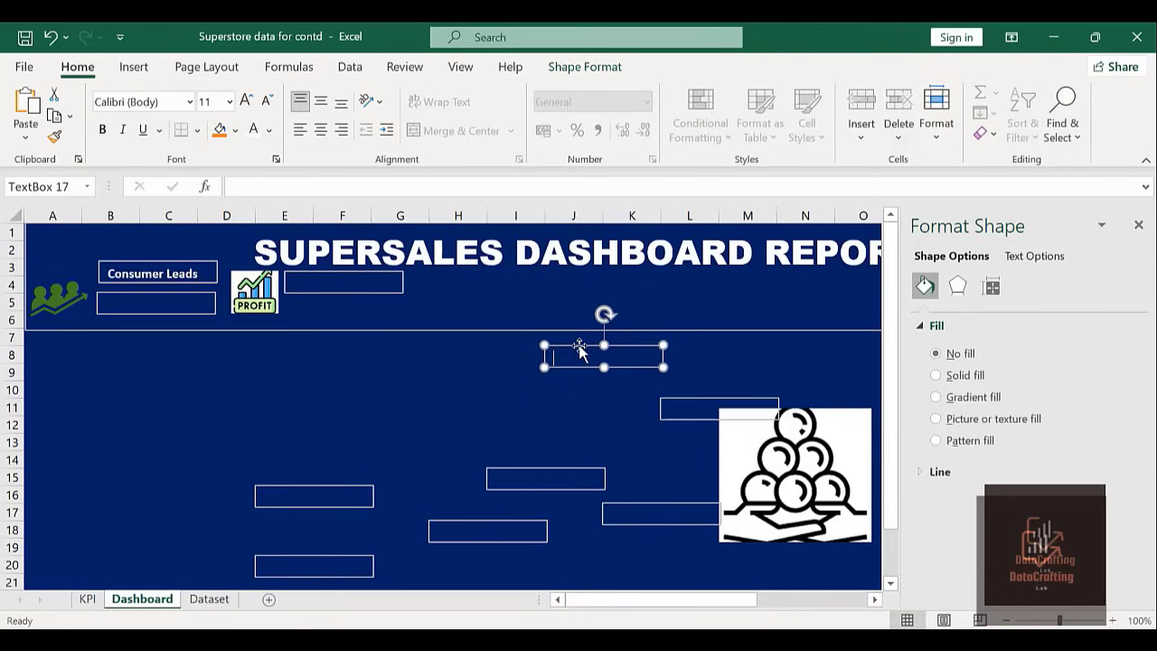
pyautogui.moveTo(579, 345); pyautogui.dragTo(321, 299)
# Label the upper text box beside the profit picture "PROFIT".
pyautogui.click(320, 282)
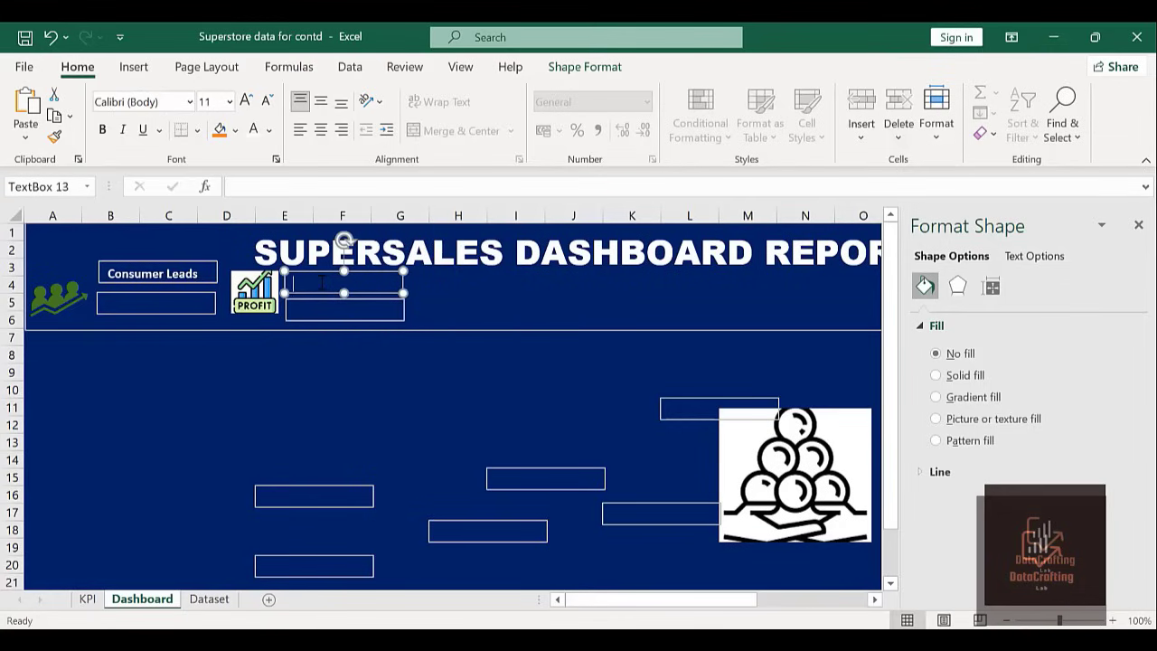
pyautogui.write('$0fi')
pyautogui.press('BackSpace')
pyautogui.write('fi')
pyautogui.write('rofit')
pyautogui.press('BackSpace')
pyautogui.press('BackSpace')
pyautogui.press('BackSpace')
pyautogui.write('Profit')
# Make the text of the PROFIT label green, centered and bold.
pyautogui.hotkey('shift', 'Left')
pyautogui.hotkey('shift', 'Left')
pyautogui.hotkey('shift', 'Left')
pyautogui.hotkey('shift', 'Left')
pyautogui.hotkey('shift', 'Left')
pyautogui.hotkey('shift', 'Left')
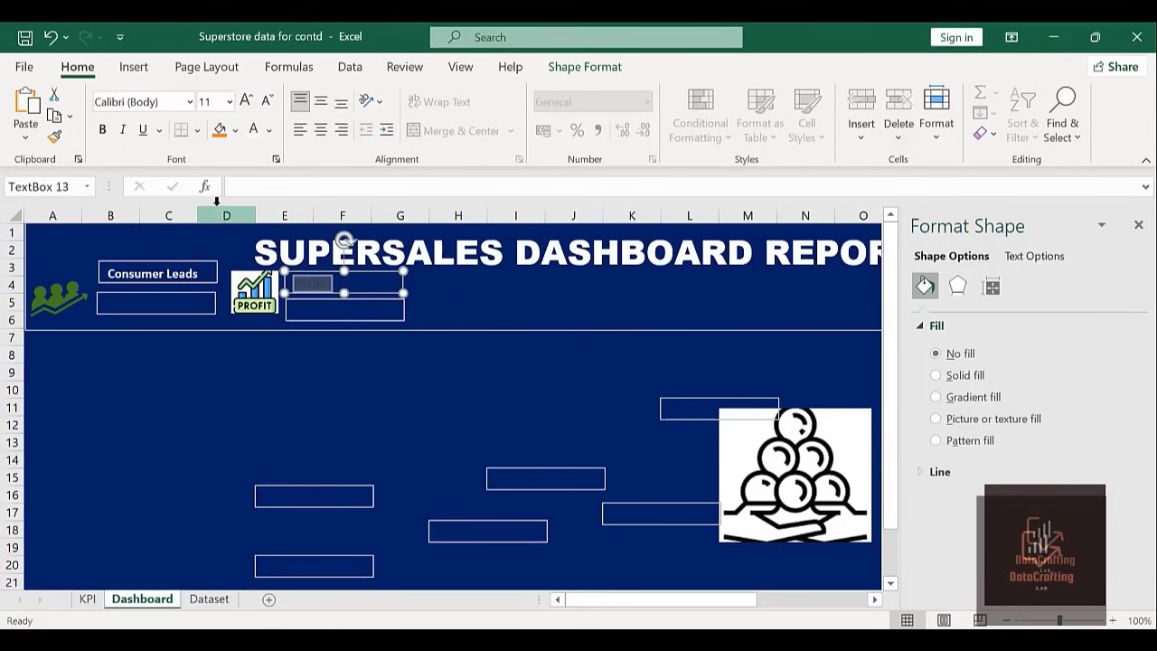
pyautogui.click(234, 129)
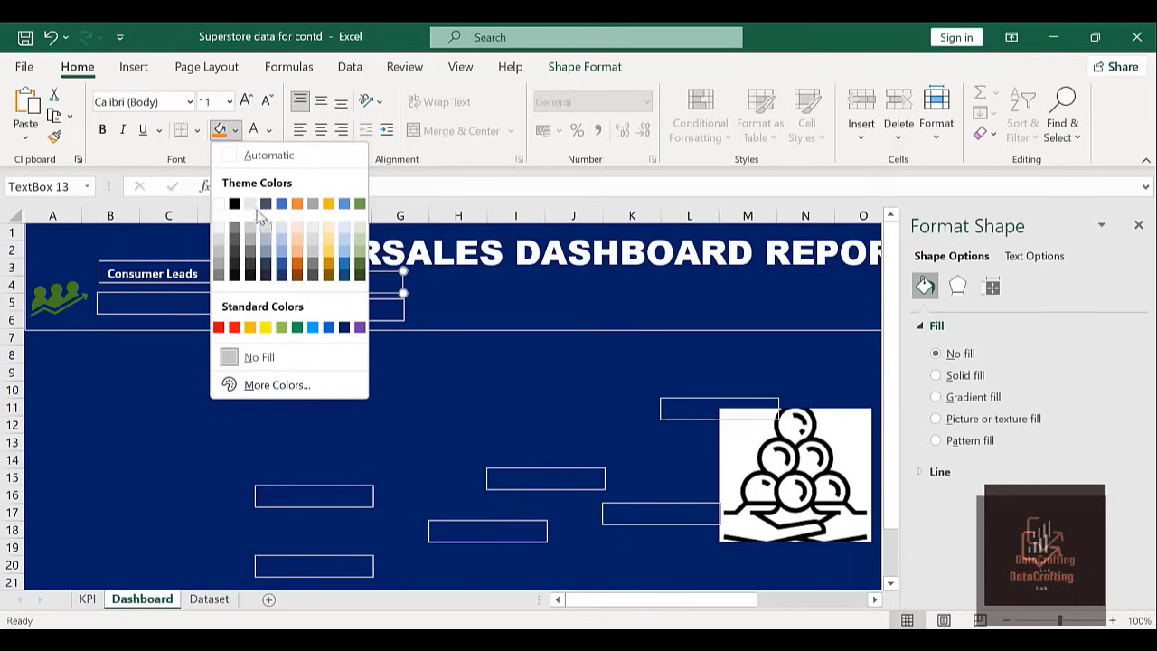
pyautogui.click(254, 132)
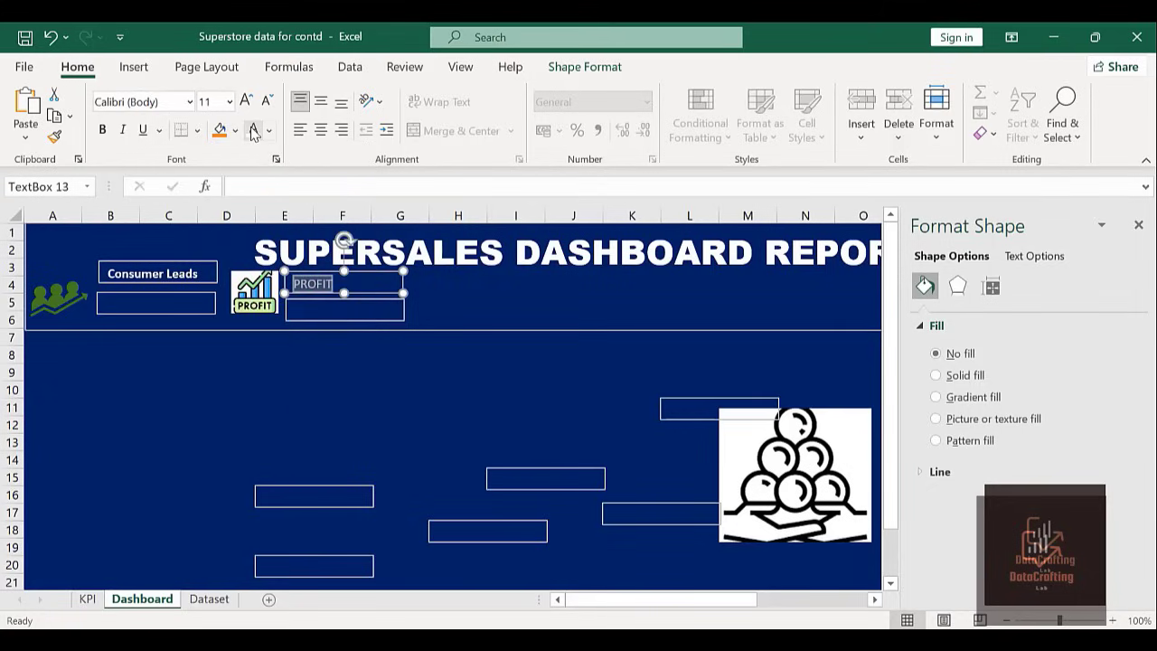
pyautogui.click(269, 129)
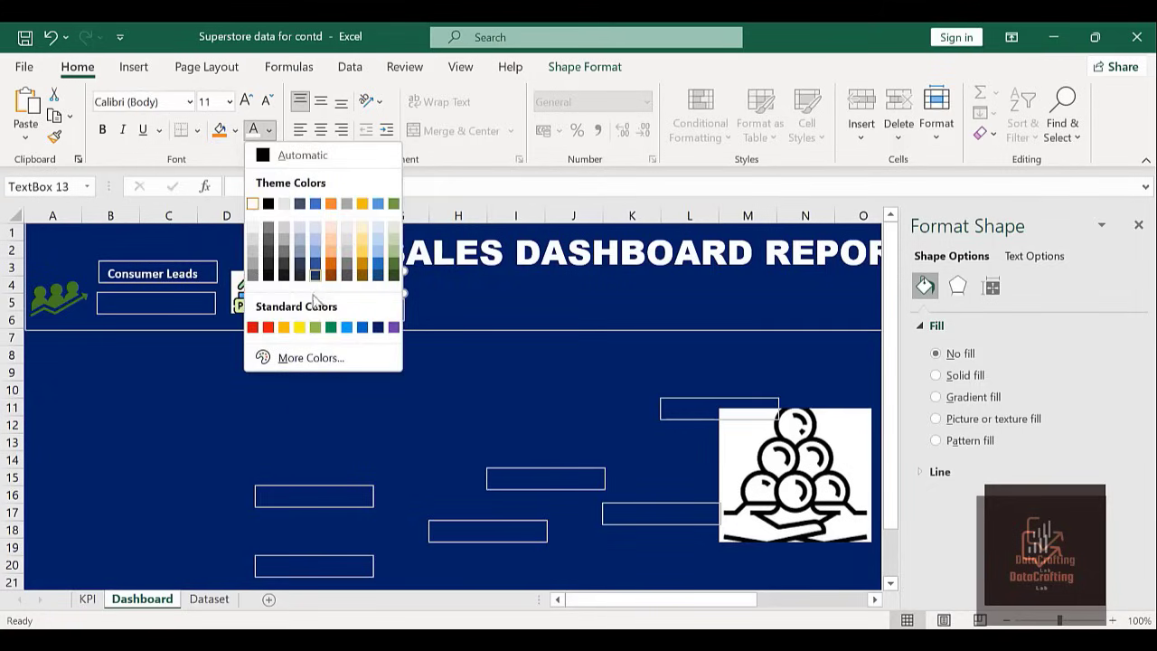
pyautogui.click(331, 327)
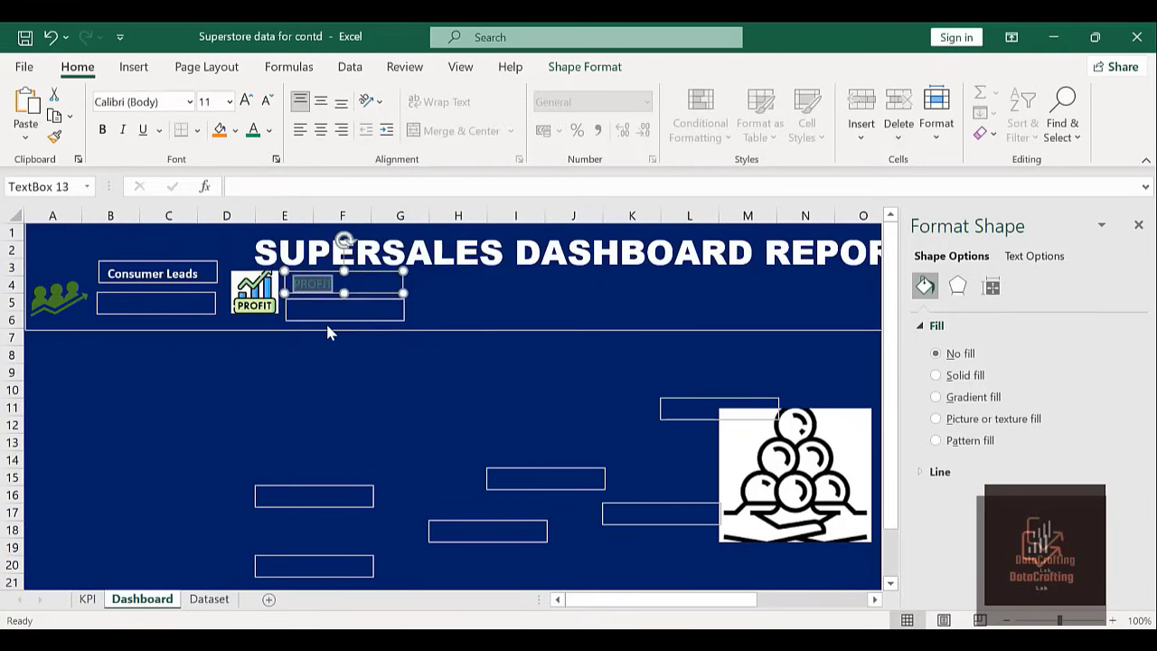
pyautogui.click(321, 130)
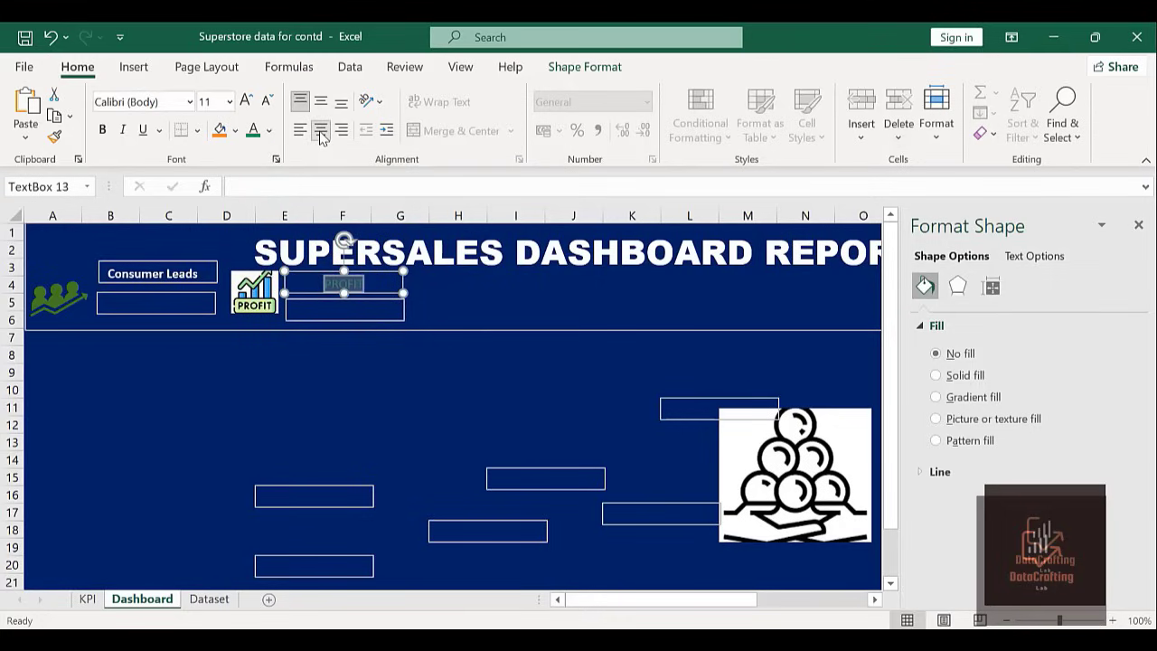
pyautogui.click(102, 131)
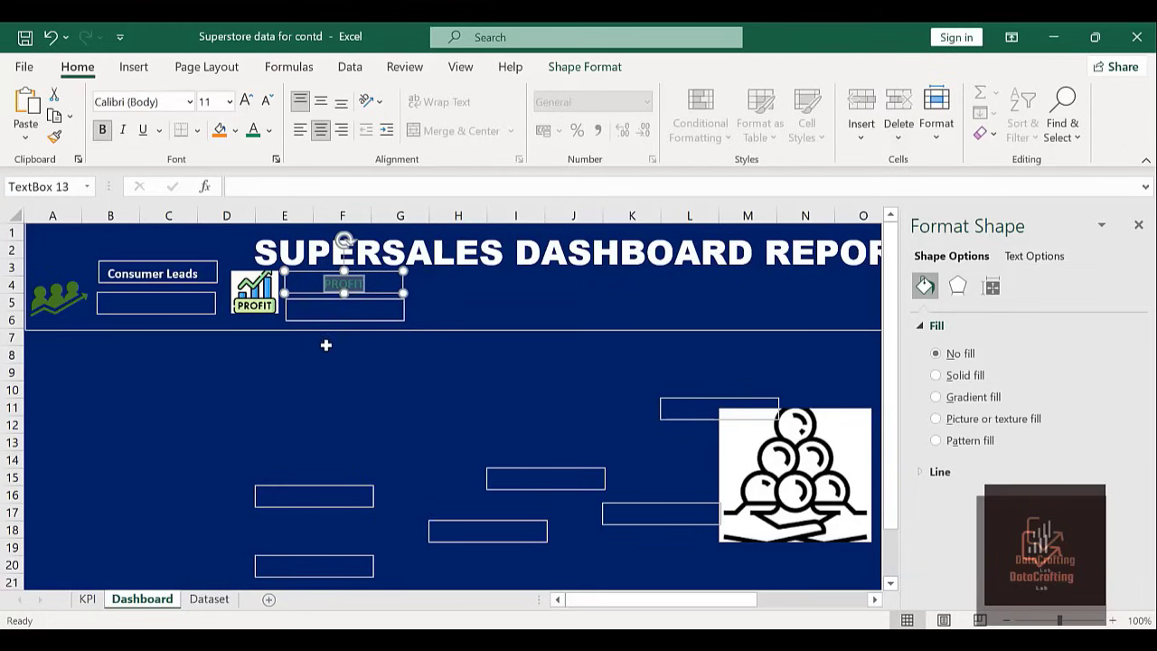
pyautogui.click(467, 296)
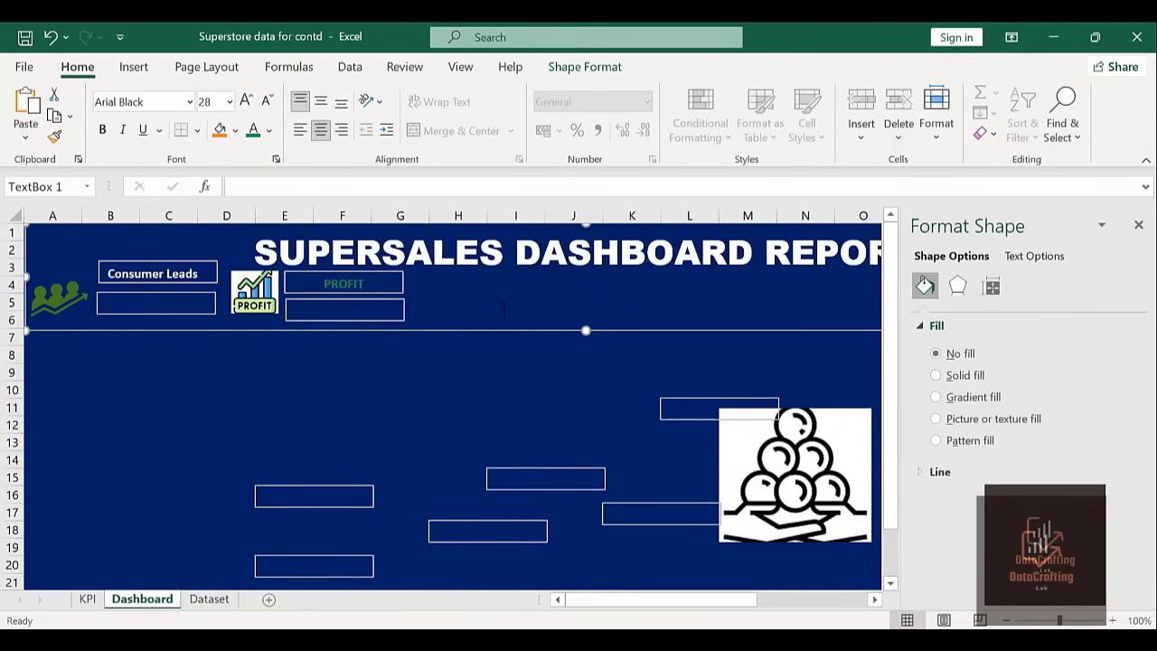
# Shrink the quantity picture of stacked balls to icon size and place it in the title header beside the PROFIT text boxes.
pyautogui.click(775, 455)
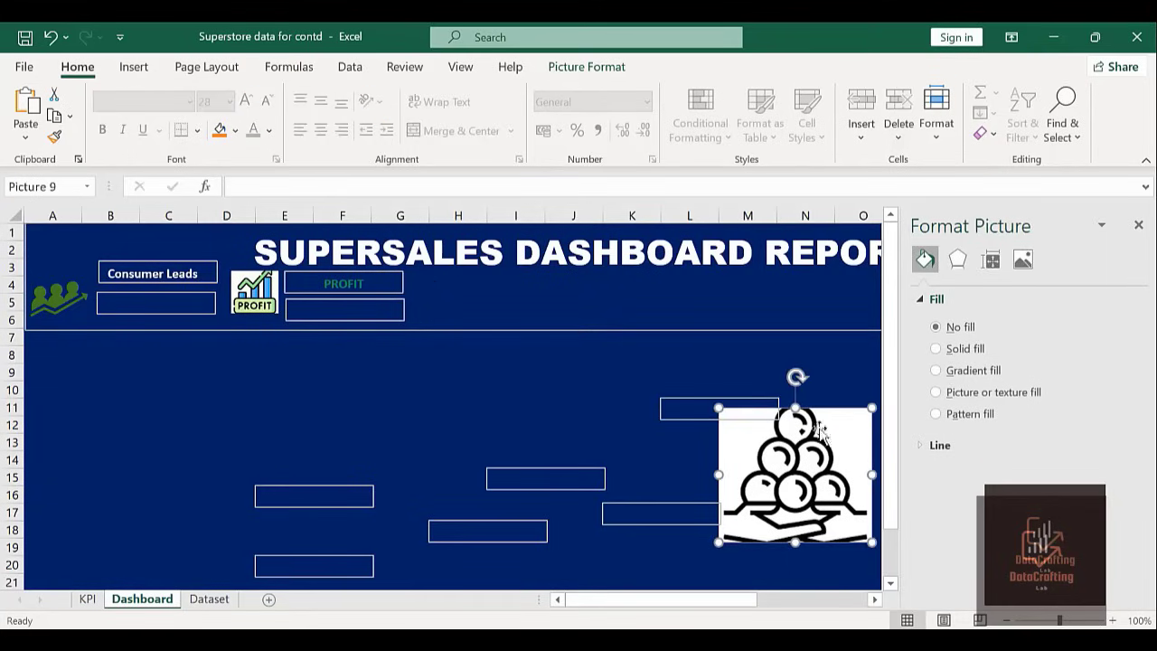
pyautogui.click(1138, 224)
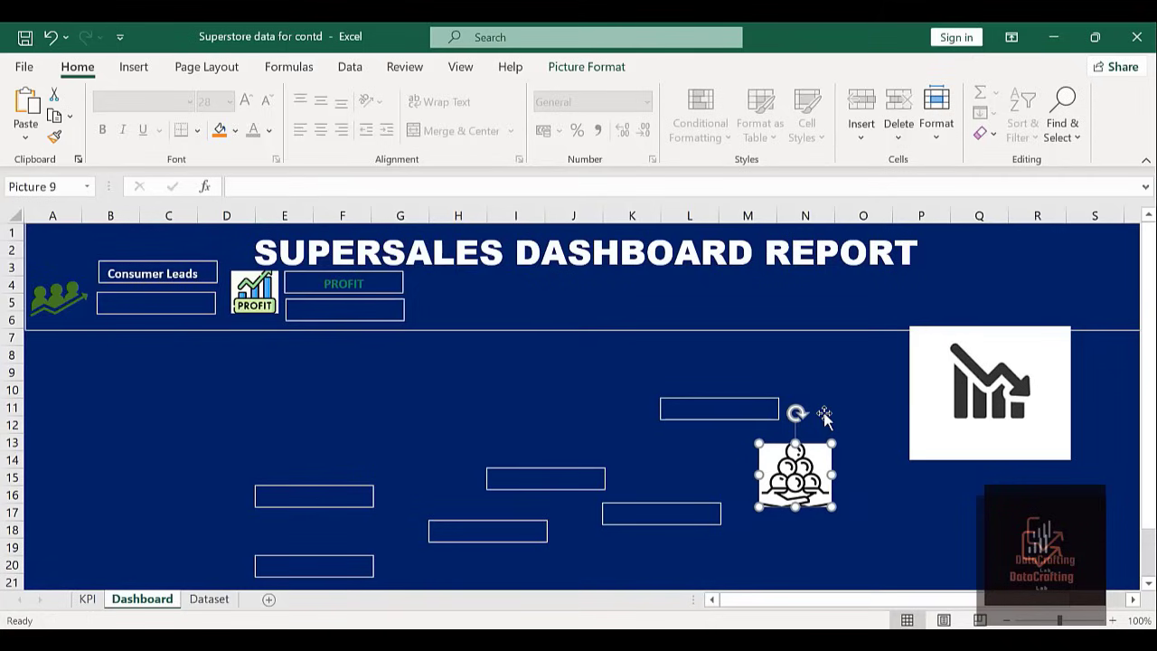
pyautogui.moveTo(811, 485); pyautogui.dragTo(488, 299)
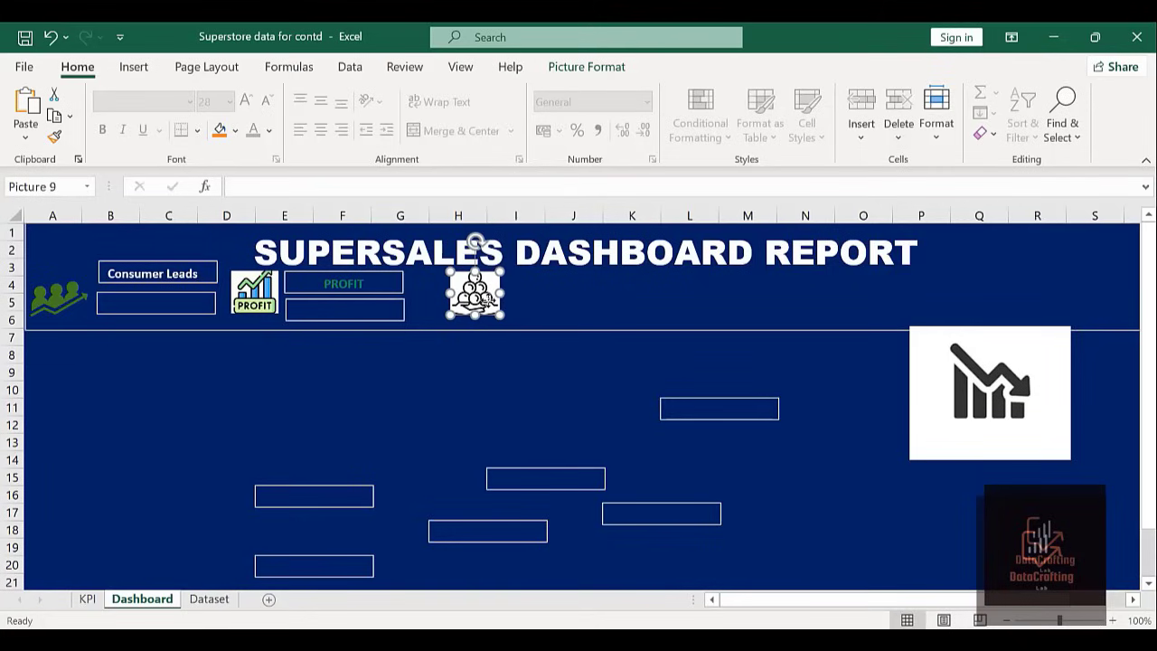
pyautogui.moveTo(476, 296); pyautogui.dragTo(442, 301)
pyautogui.click(440, 240)
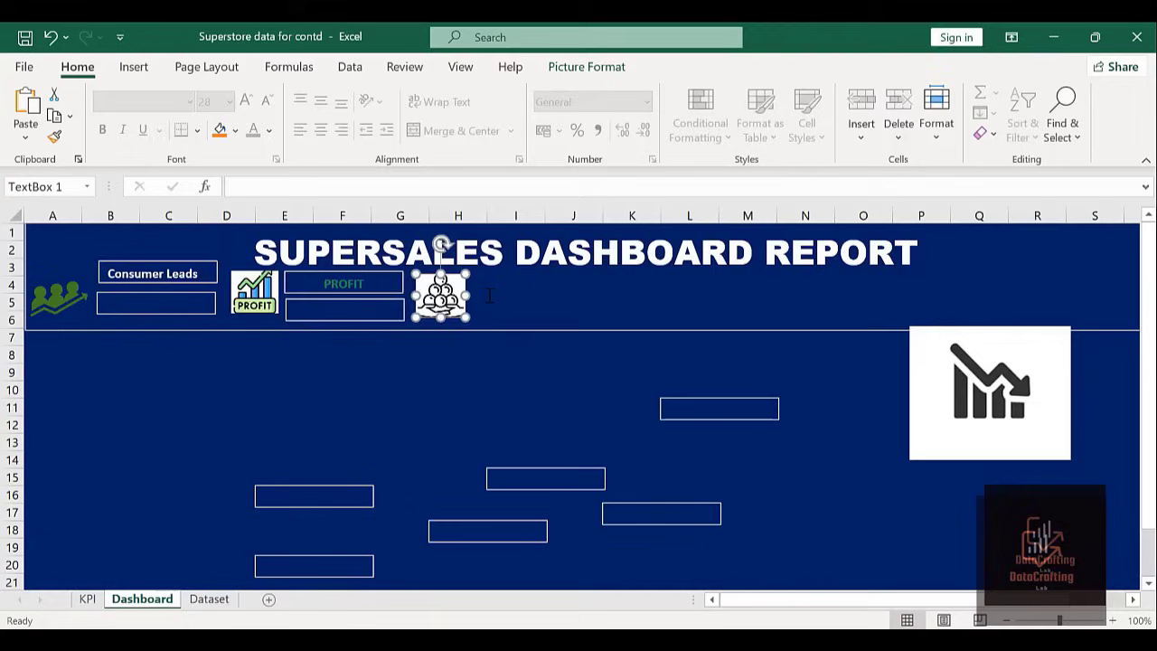
# Move the text box copies at L11 and I15 into the title header, stacked beside the quantity picture.
pyautogui.click(708, 402)
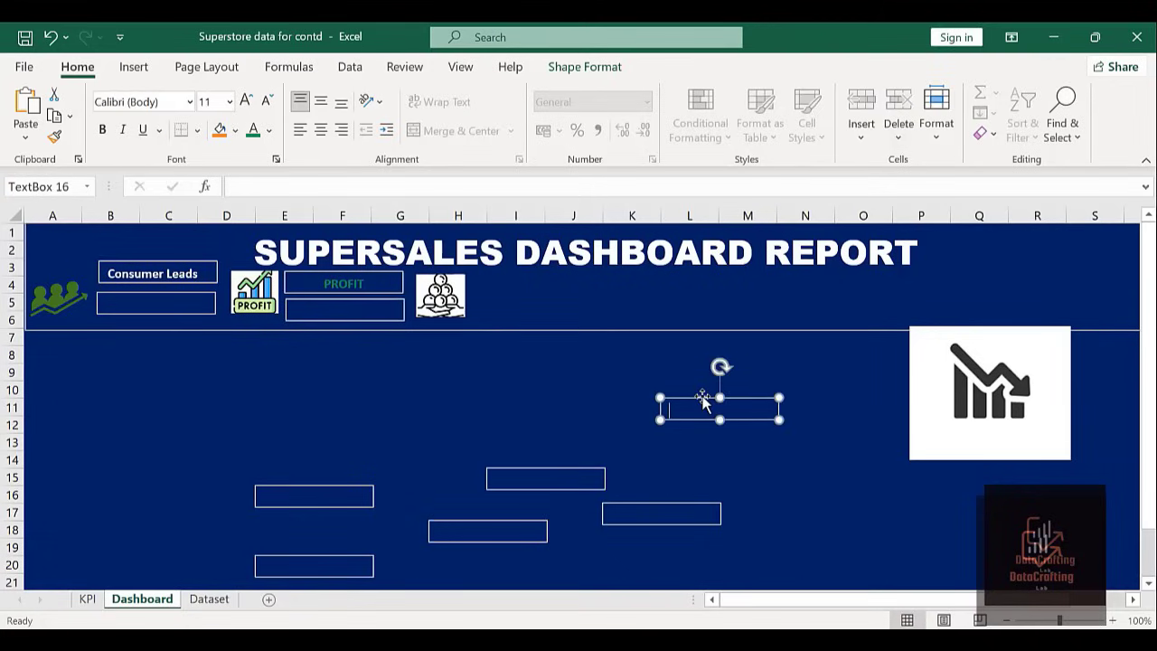
pyautogui.click(702, 399)
pyautogui.moveTo(702, 399); pyautogui.dragTo(511, 272)
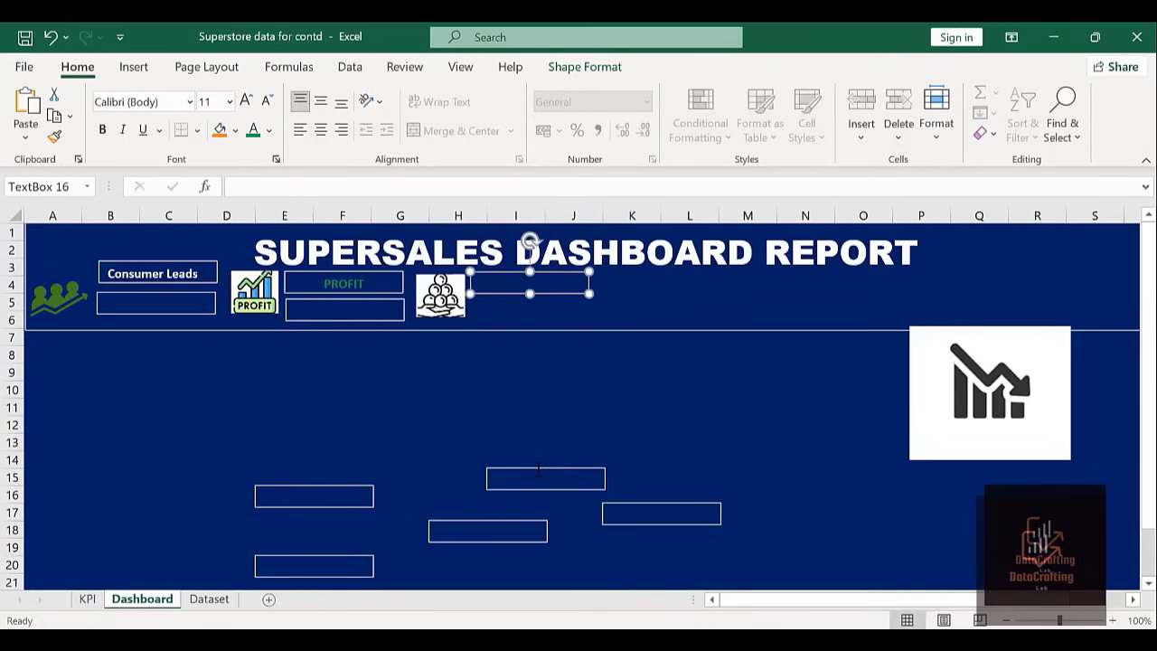
pyautogui.click(539, 470)
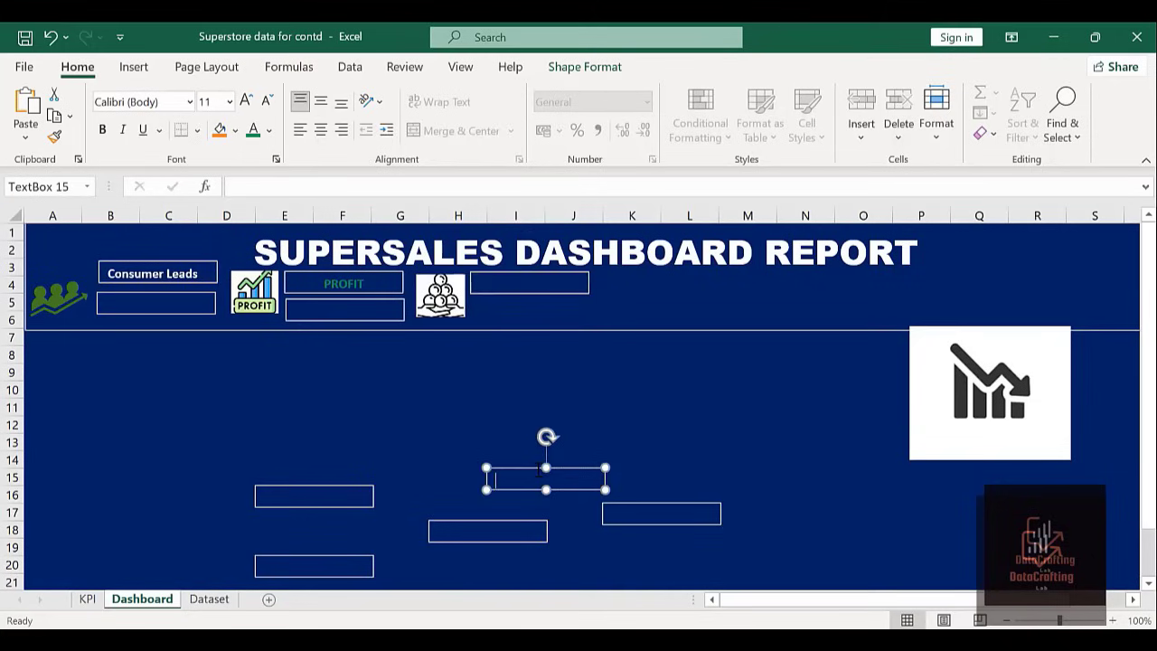
pyautogui.moveTo(538, 471); pyautogui.dragTo(521, 302)
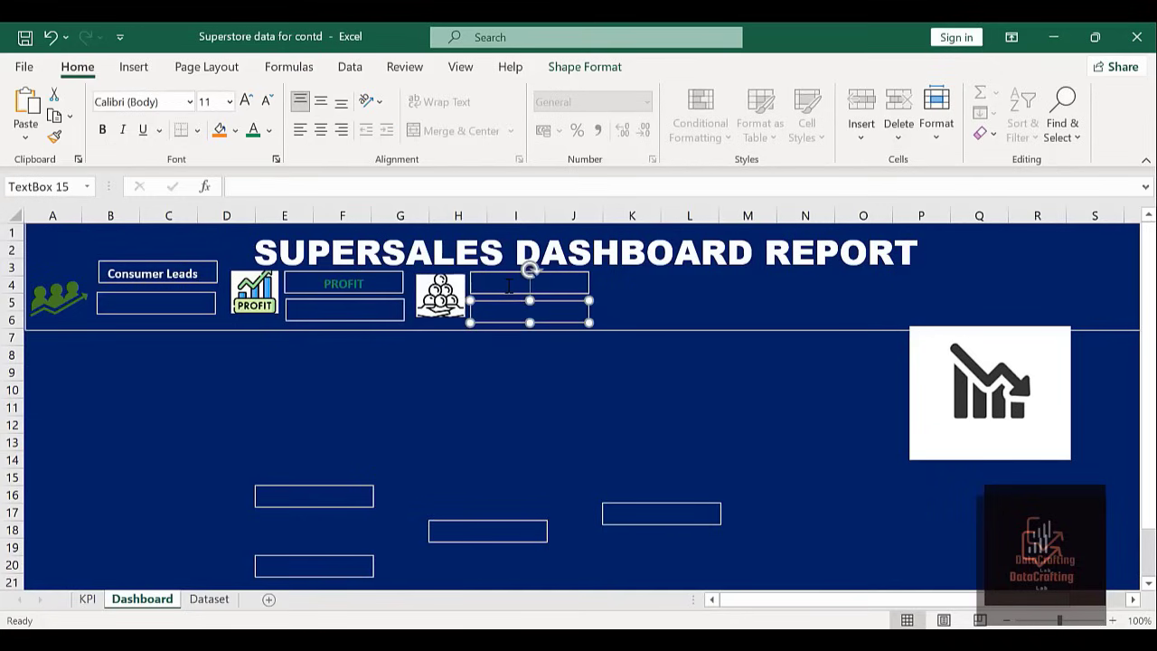
# Label the upper text box beside the quantity picture "QUANTITY" and make its text dark blue-gray, centered and bold.
pyautogui.click(509, 285)
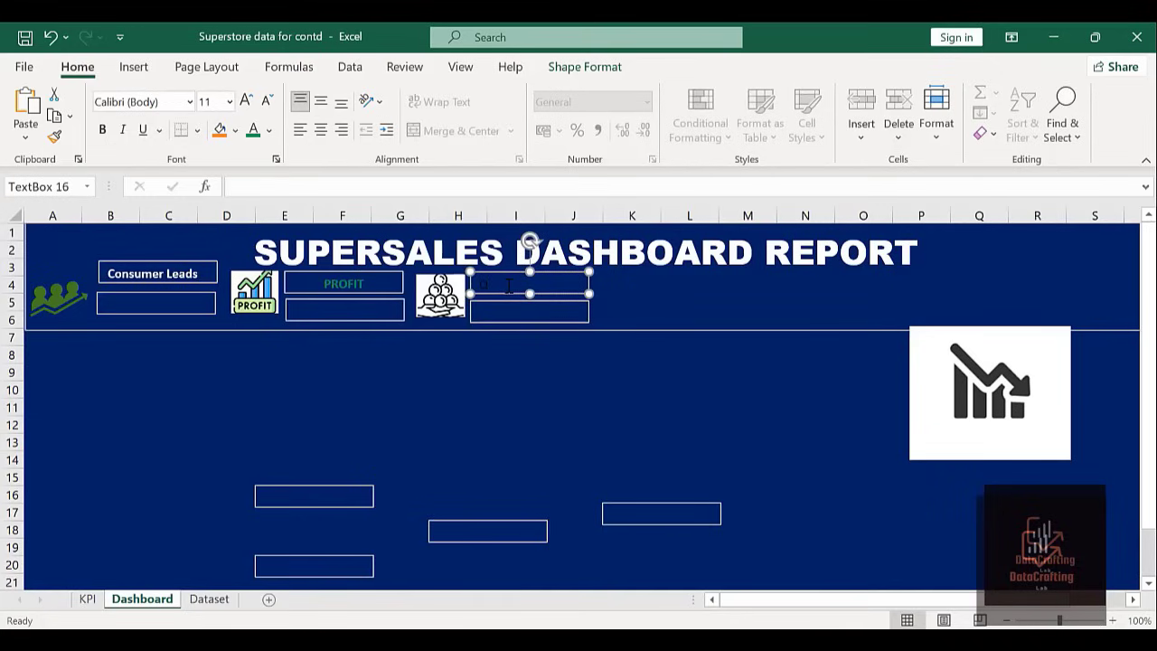
pyautogui.write('QUANTITY')
pyautogui.hotkey('shift', 'Left')
pyautogui.hotkey('shift', 'Left')
pyautogui.hotkey('shift', 'Left')
pyautogui.hotkey('shift', 'Left')
pyautogui.hotkey('shift', 'Left')
pyautogui.hotkey('shift', 'Left')
pyautogui.hotkey('shift', 'Left')
pyautogui.hotkey('shift', 'Left')
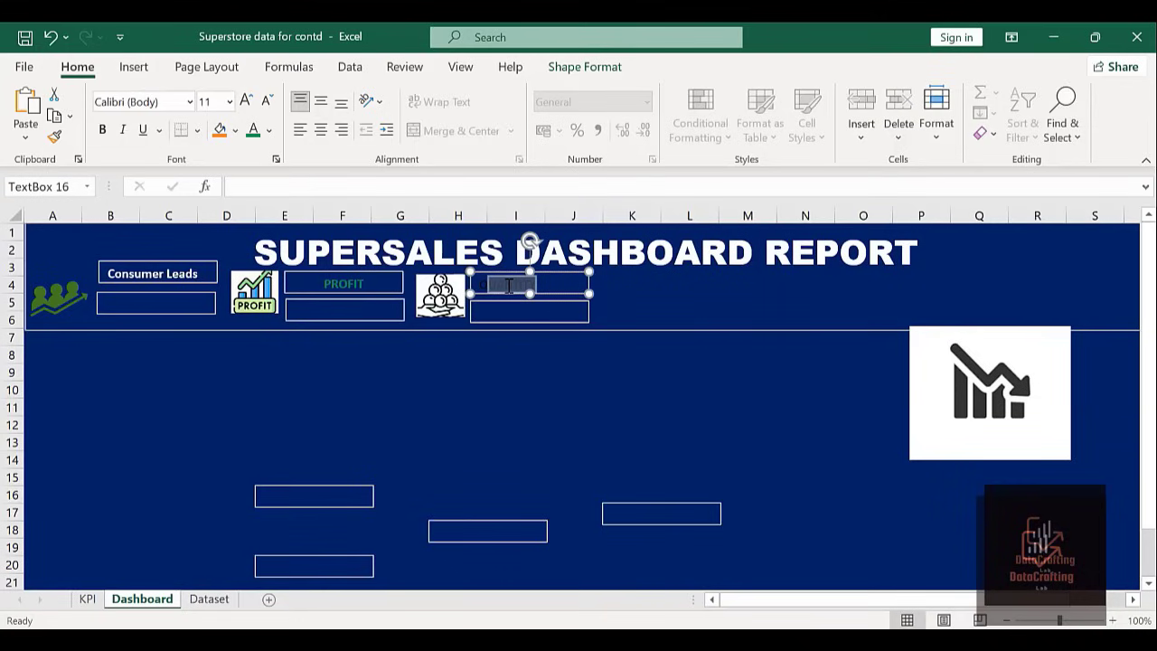
pyautogui.click(268, 132)
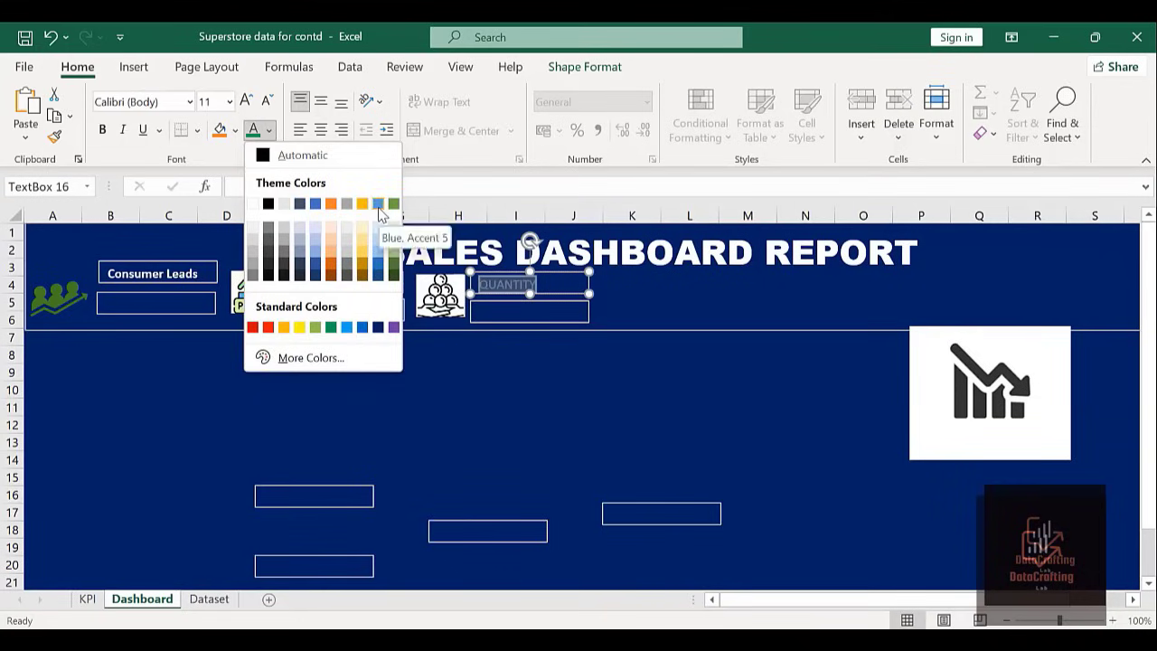
pyautogui.click(301, 204)
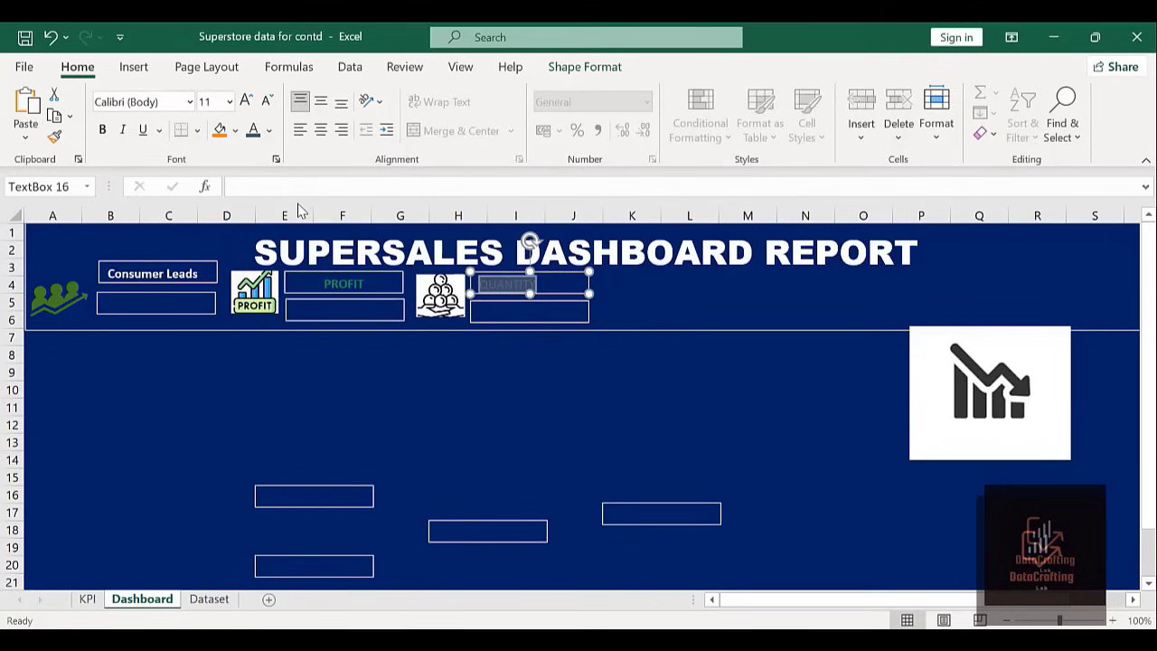
pyautogui.click(321, 132)
pyautogui.click(103, 131)
pyautogui.click(424, 419)
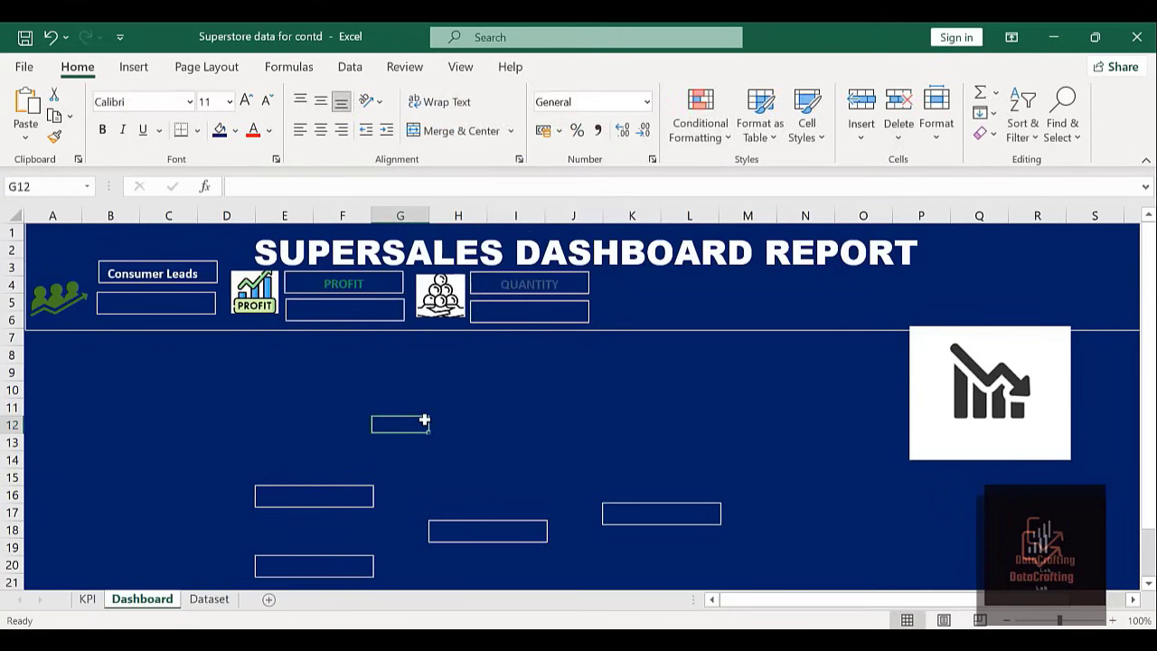
# Change the text color of the QUANTITY label to the dark orange theme shade.
pyautogui.click(551, 275)
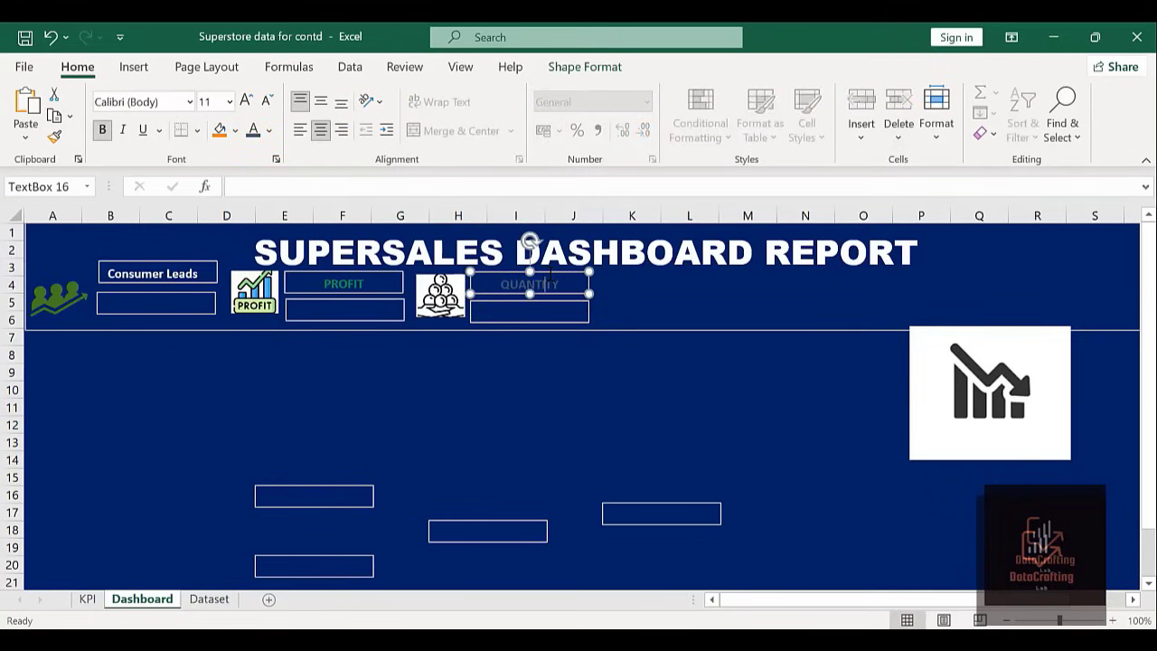
pyautogui.click(559, 285)
pyautogui.hotkey('shift', 'Left')
pyautogui.hotkey('shift', 'Left')
pyautogui.hotkey('shift', 'Left')
pyautogui.hotkey('shift', 'Left')
pyautogui.hotkey('shift', 'Left')
pyautogui.hotkey('shift', 'Left')
pyautogui.hotkey('shift', 'Left')
pyautogui.hotkey('shift', 'Left')
pyautogui.click(270, 131)
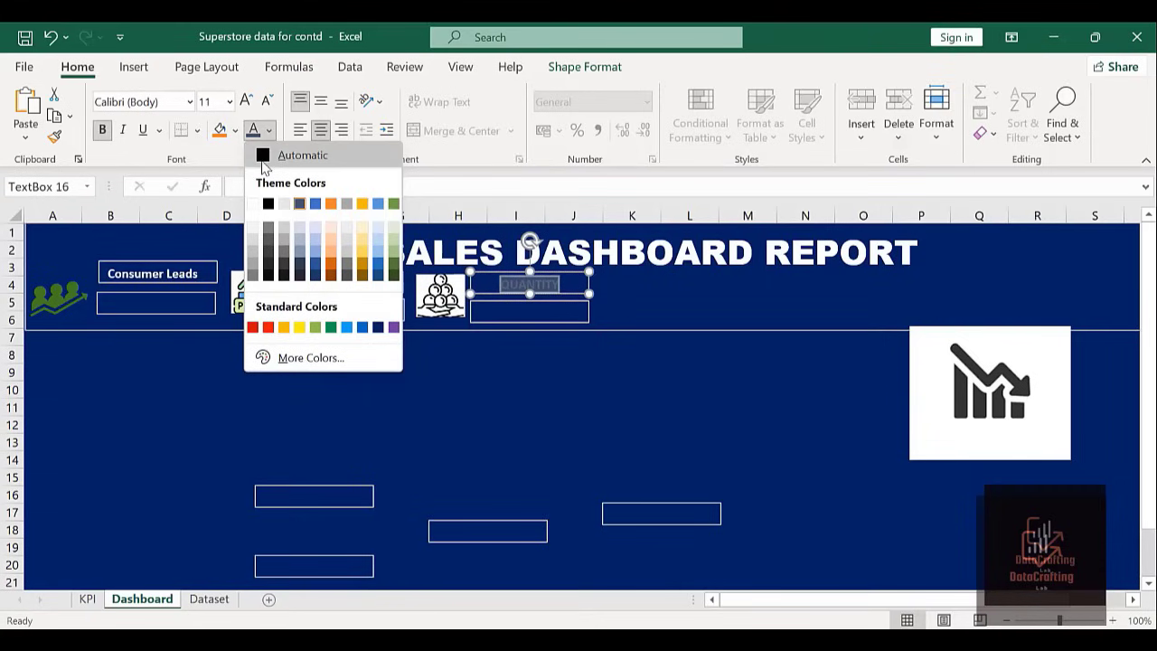
pyautogui.click(330, 265)
pyautogui.click(546, 394)
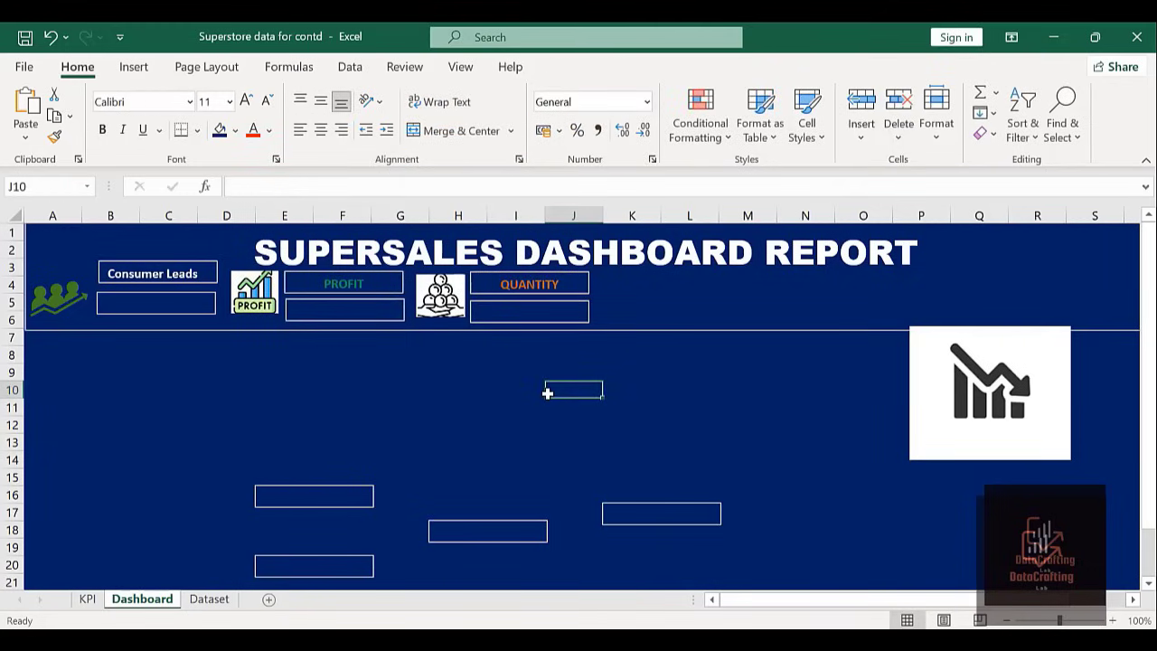
# Select the whole word QUANTITY in its label and reapply the dark orange theme color to it.
pyautogui.click(500, 285)
pyautogui.hotkey('shift', 'Right')
pyautogui.hotkey('shift', 'Right')
pyautogui.hotkey('shift', 'Right')
pyautogui.hotkey('shift', 'Right')
pyautogui.hotkey('shift', 'Right')
pyautogui.hotkey('shift', 'Right')
pyautogui.hotkey('shift', 'Right')
pyautogui.hotkey('shift', 'Right')
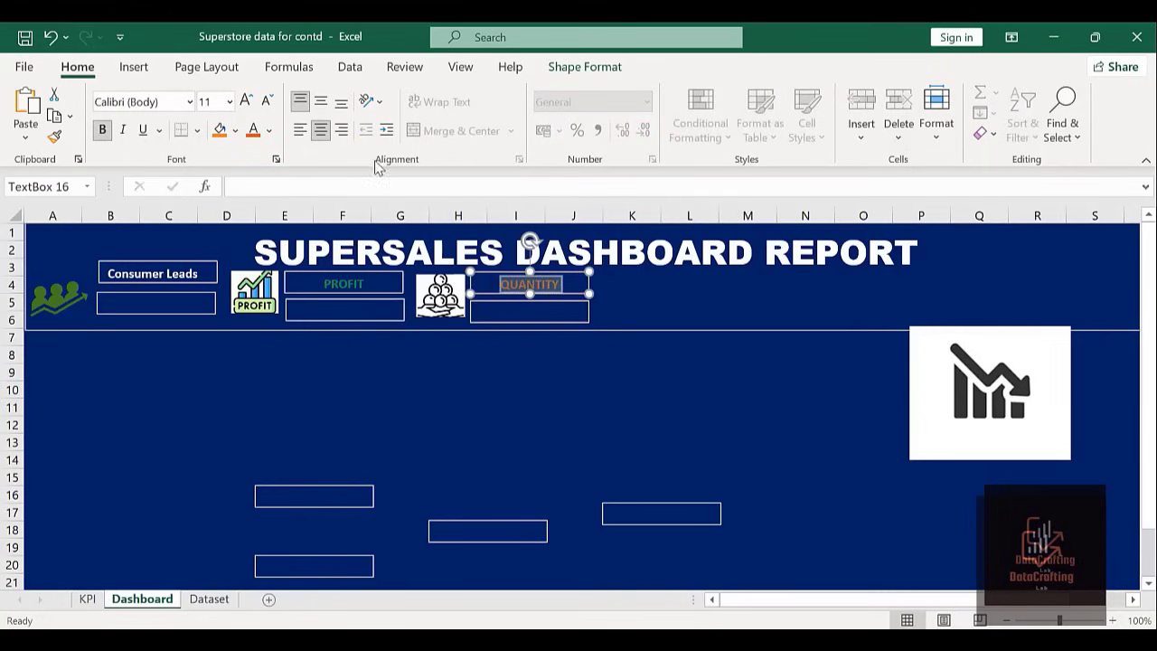
pyautogui.click(268, 131)
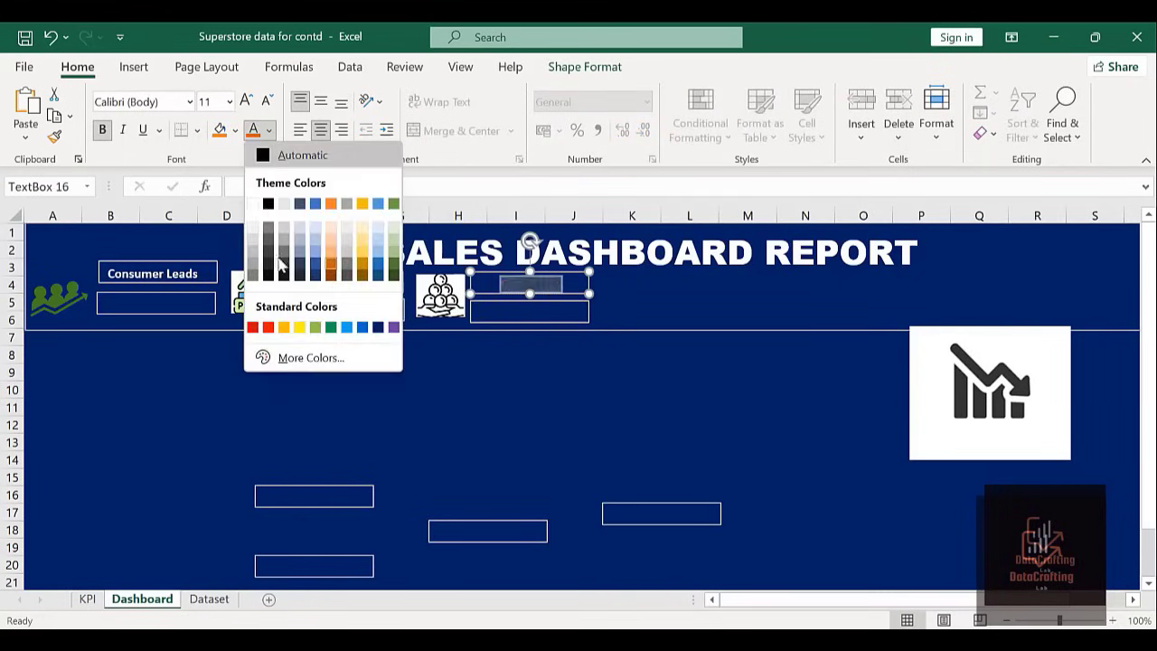
pyautogui.click(331, 268)
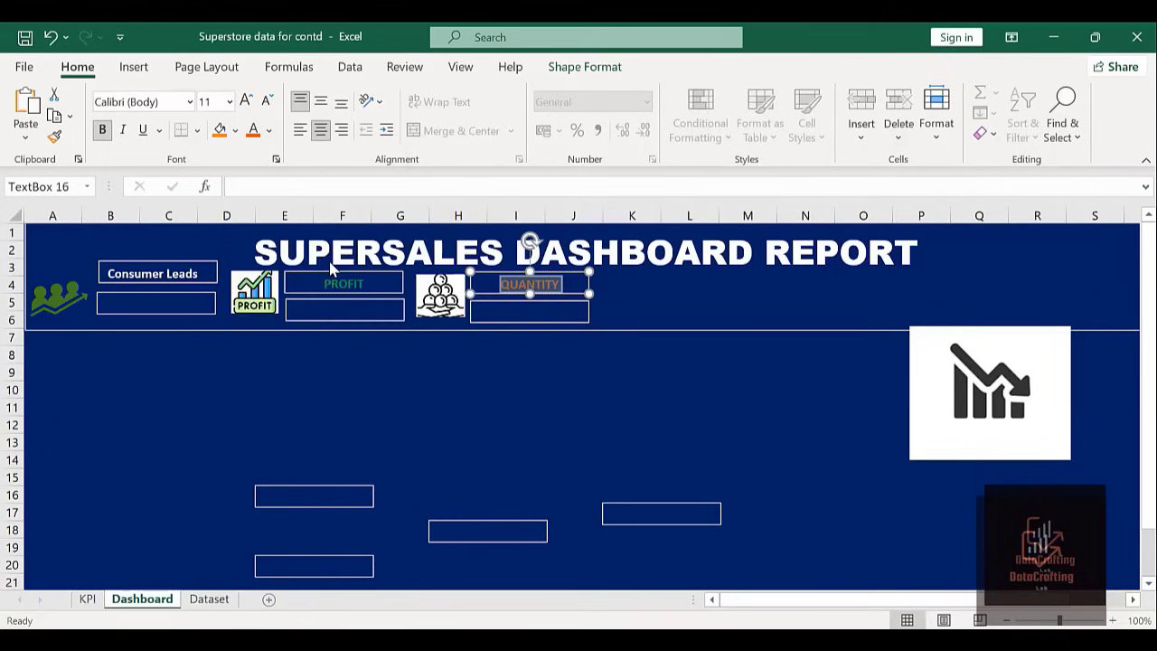
pyautogui.click(494, 412)
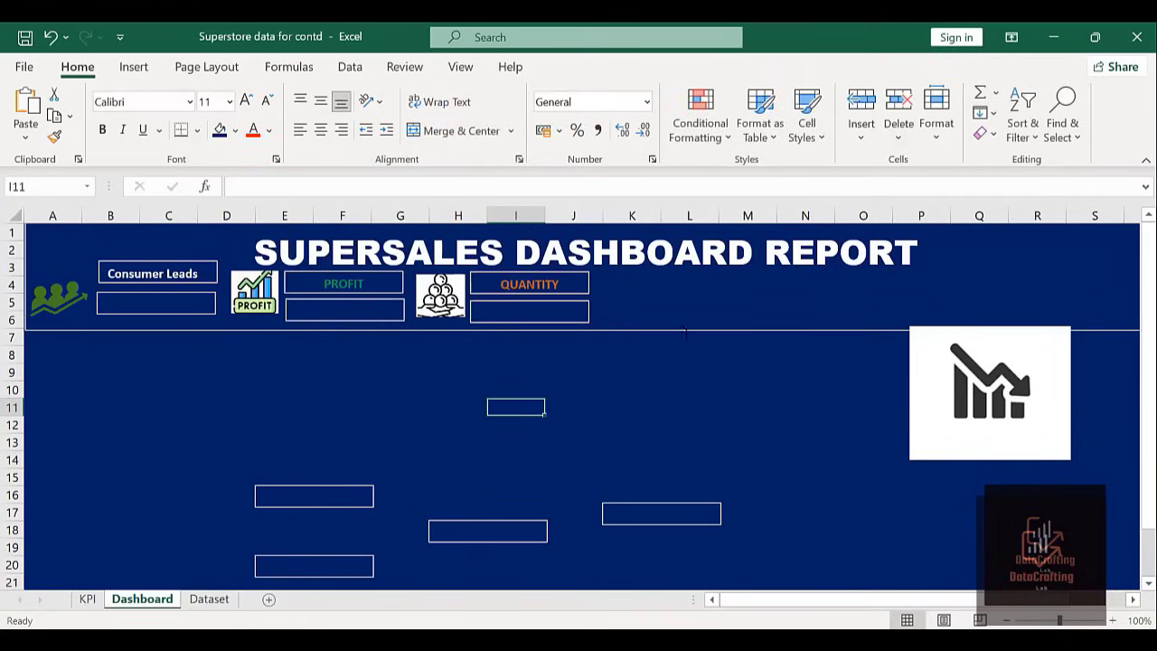
pyautogui.click(638, 275)
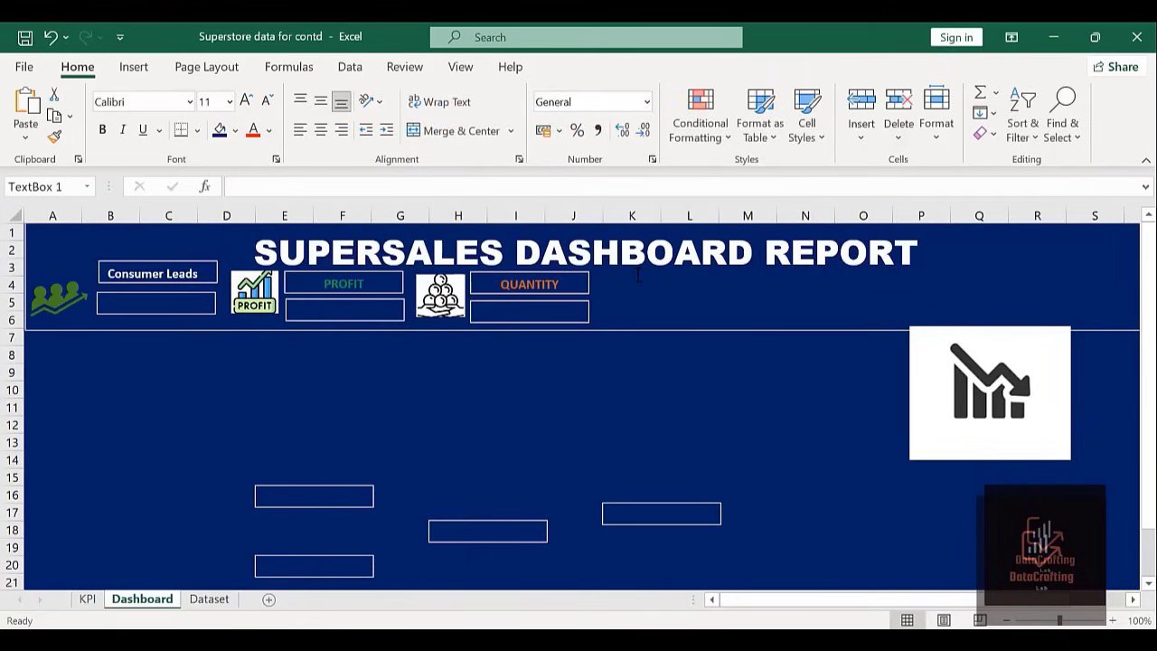
# Shrink the declining-chart picture to about 1.51 cm high by 1.82 cm wide and place it in the header band to the right of QUANTITY.
pyautogui.click(990, 378)
pyautogui.hotkey('shift', 'Left')
pyautogui.hotkey('shift', 'Up')
pyautogui.hotkey('shift', 'Left')
pyautogui.hotkey('shift', 'Up')
pyautogui.hotkey('shift', 'Left')
pyautogui.hotkey('shift', 'Up')
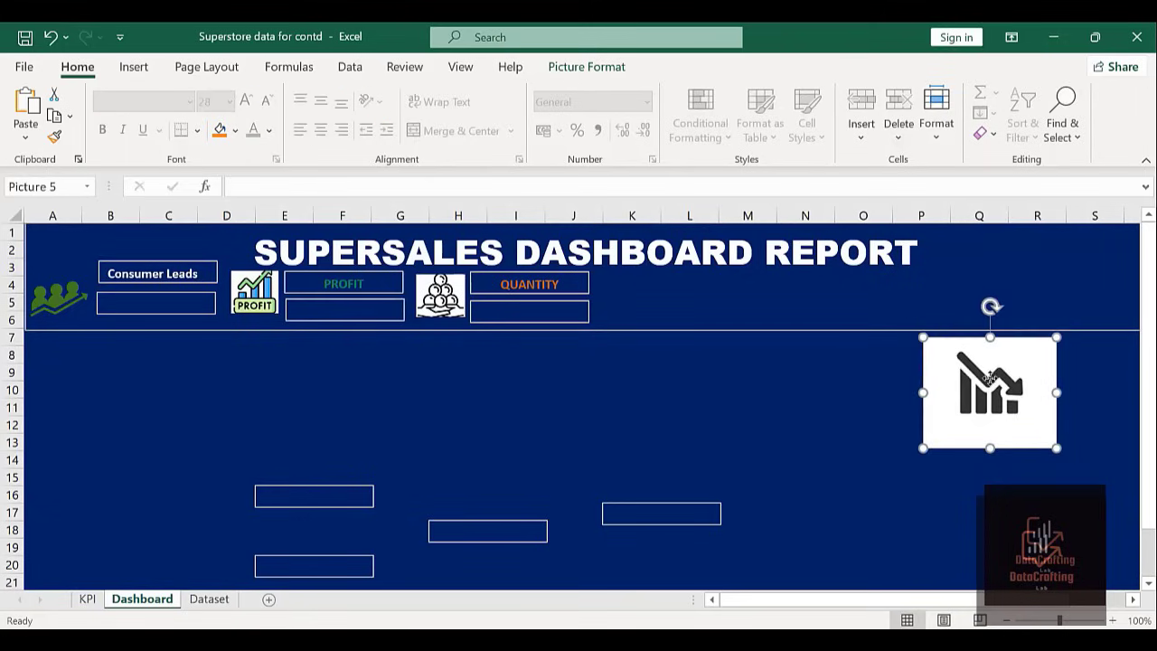
pyautogui.hotkey('shift', 'Left')
pyautogui.hotkey('shift', 'Up')
pyautogui.hotkey('shift', 'Left')
pyautogui.hotkey('shift', 'Up')
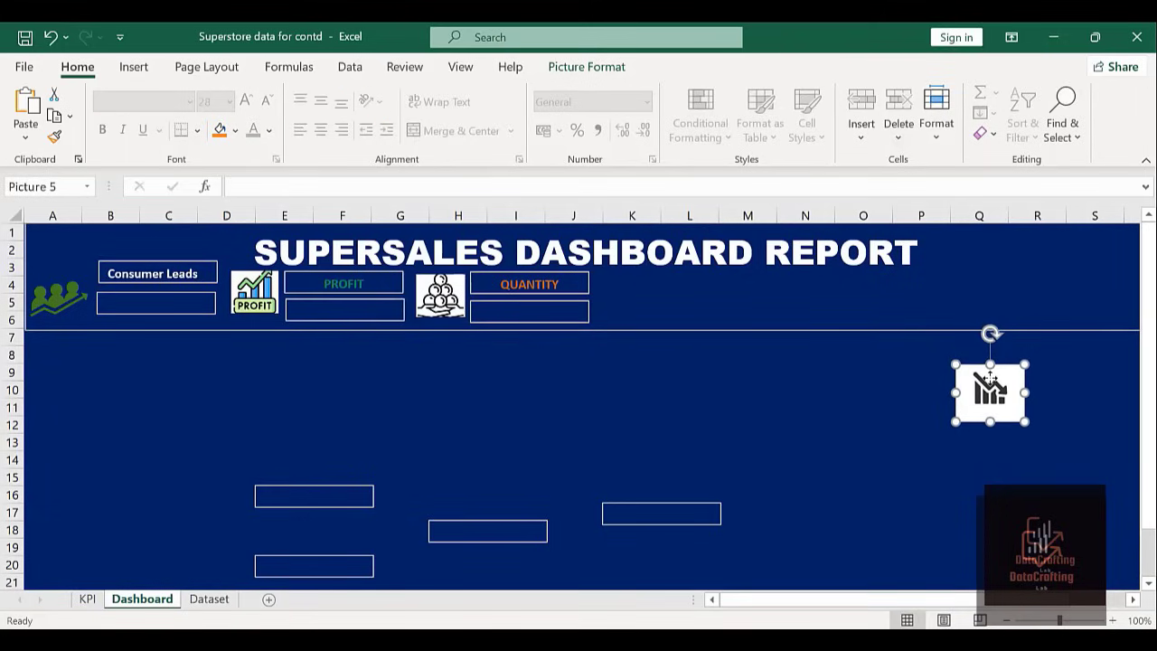
pyautogui.hotkey('shift', 'Left')
pyautogui.hotkey('shift', 'Up')
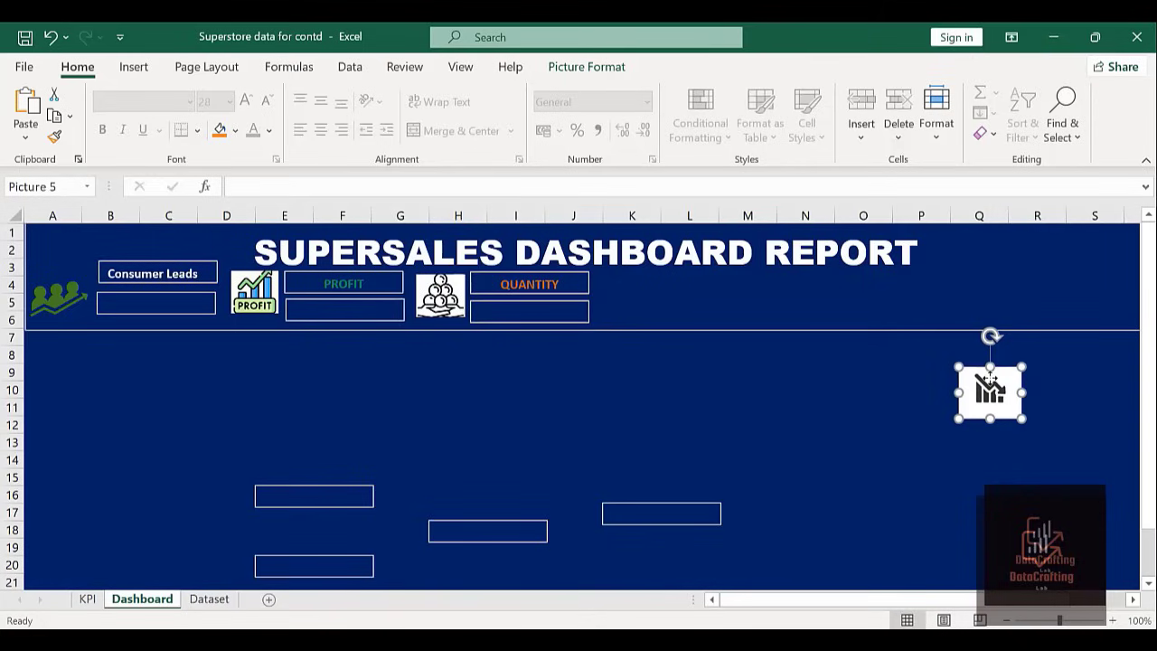
pyautogui.moveTo(990, 384); pyautogui.dragTo(671, 287)
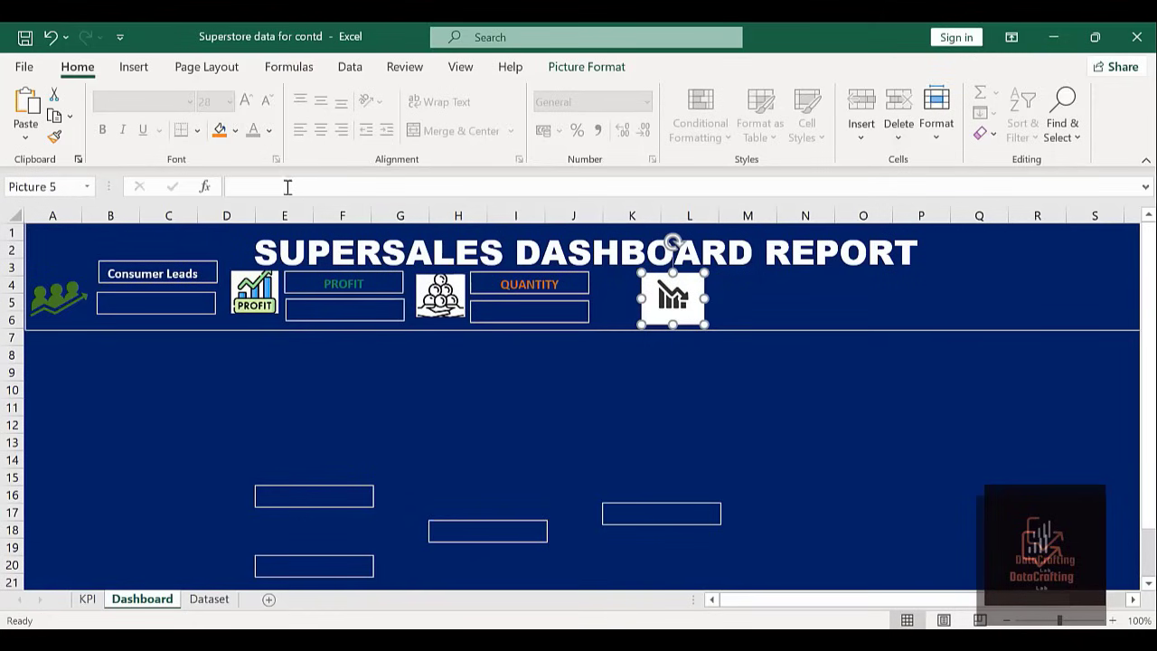
# Recolor the declining-chart picture with the light orange accent variation.
pyautogui.click(234, 132)
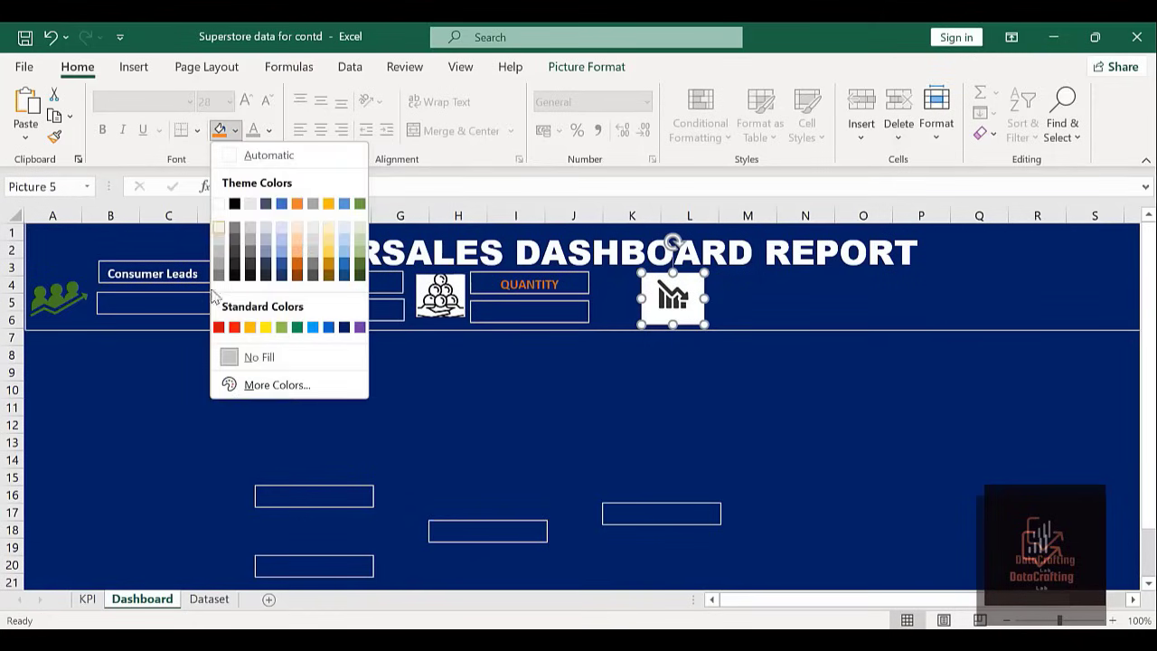
pyautogui.click(234, 327)
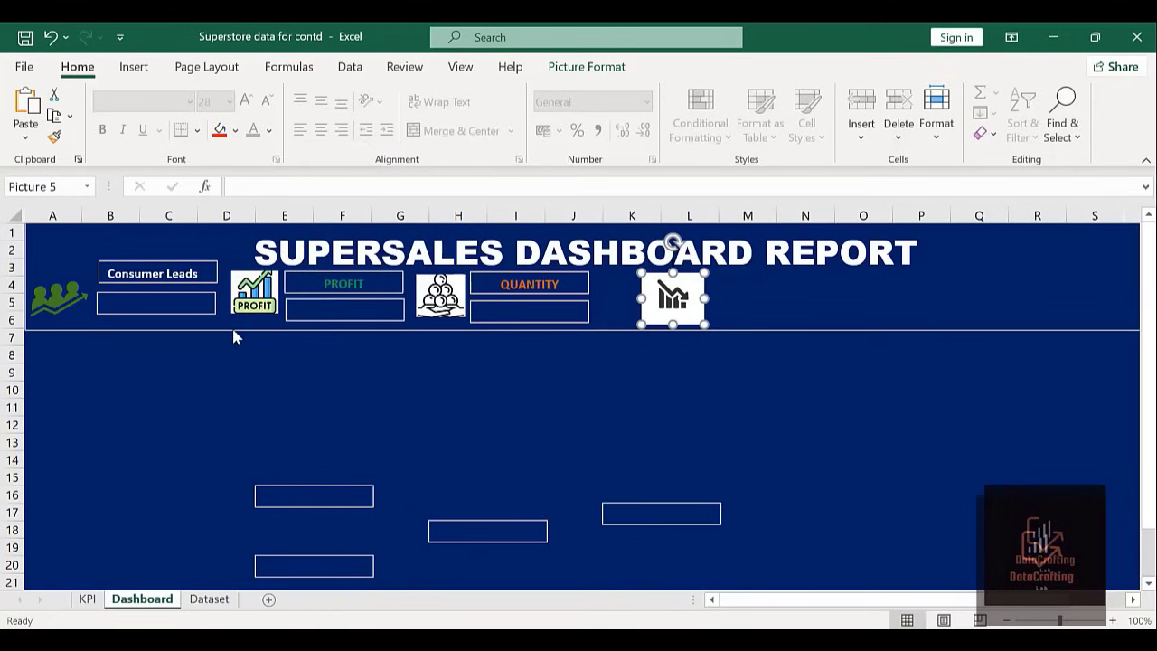
pyautogui.click(574, 67)
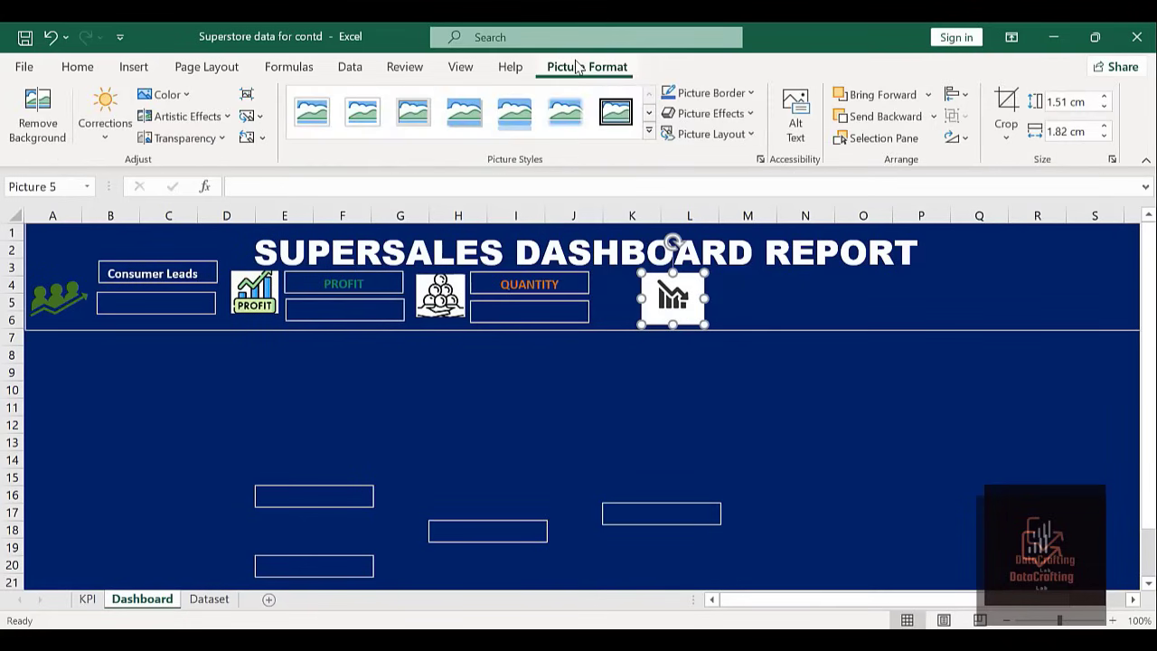
pyautogui.click(187, 93)
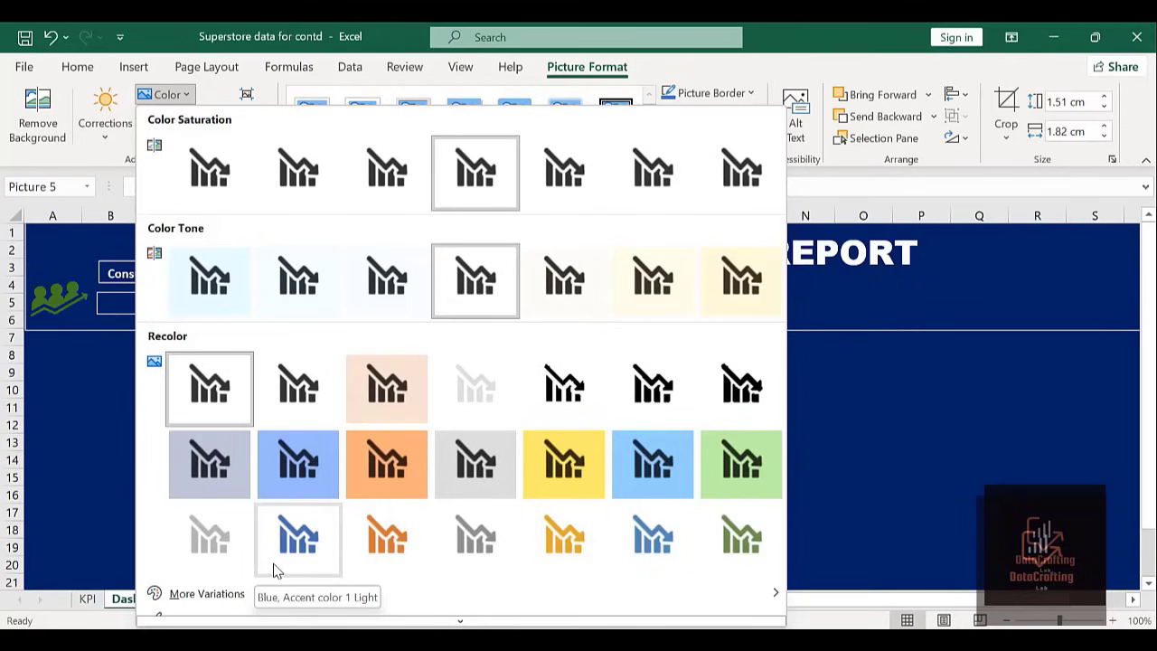
pyautogui.click(383, 552)
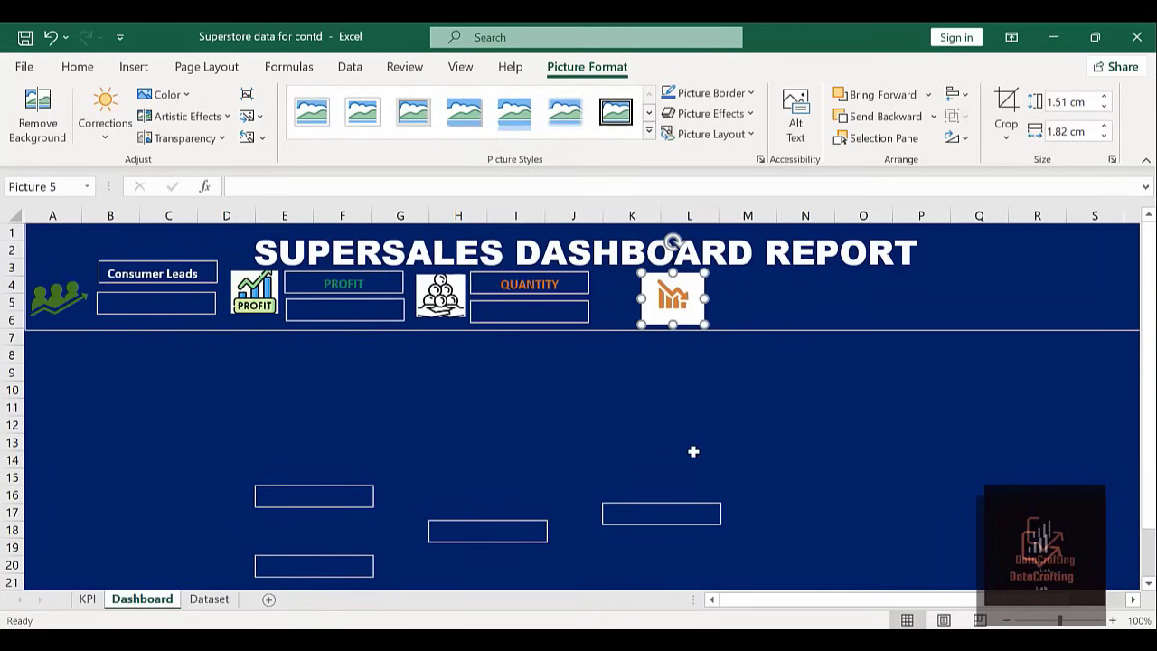
pyautogui.click(746, 298)
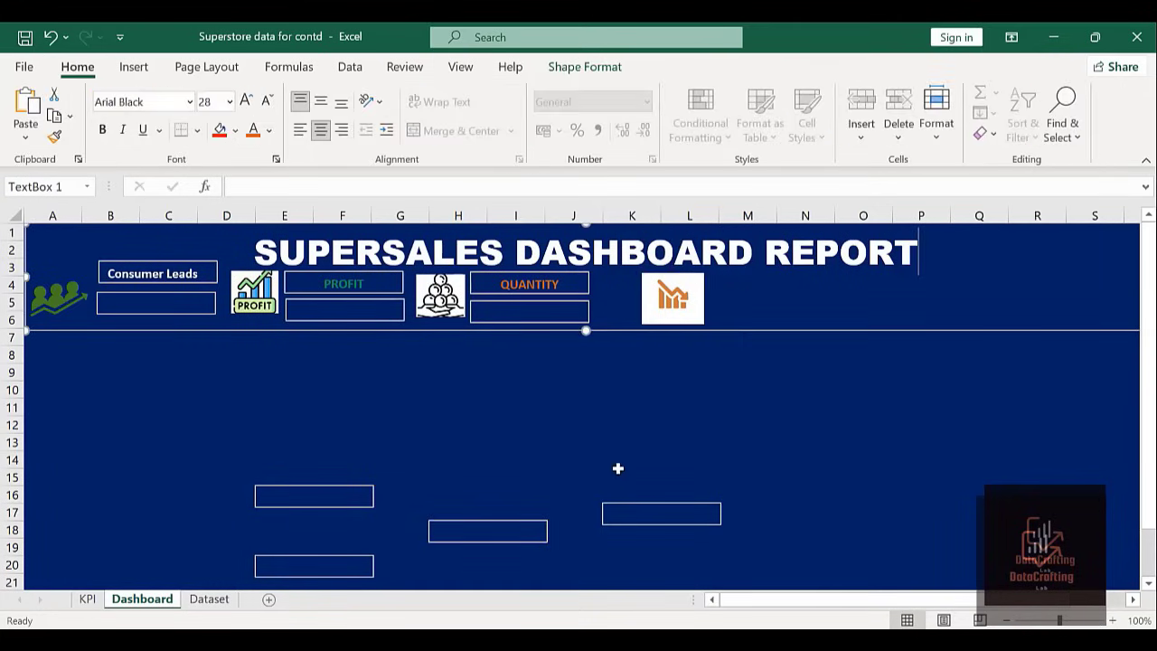
# Move two of the spare empty text boxes beside the declining-chart picture, stacked one above the other.
pyautogui.click(639, 510)
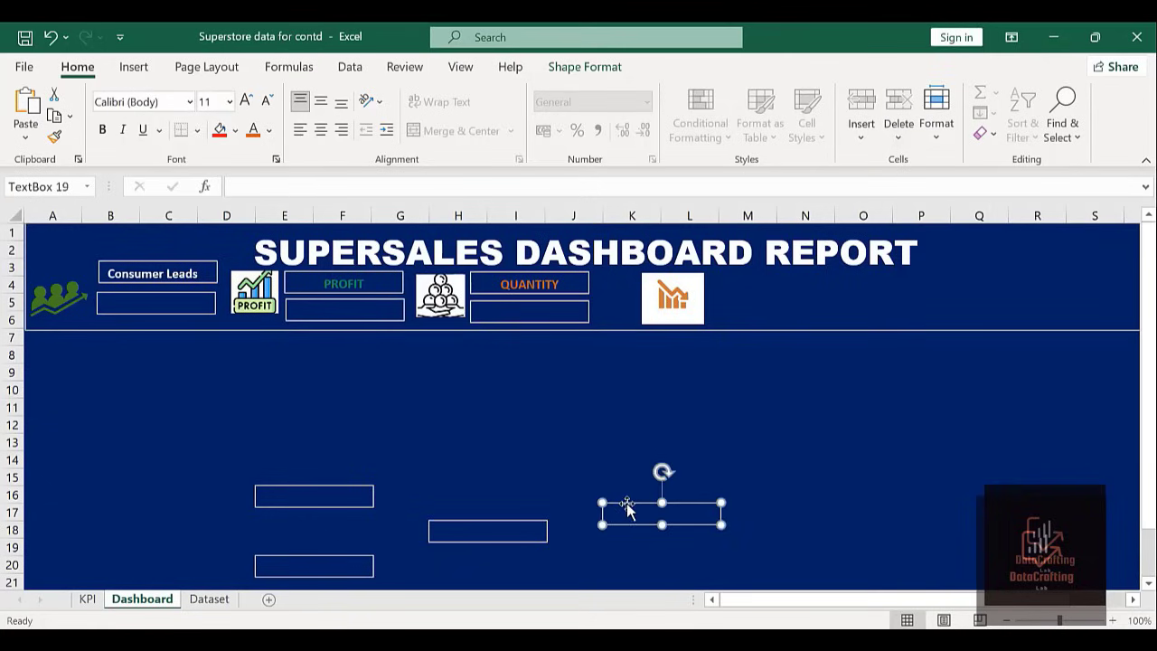
pyautogui.moveTo(627, 509); pyautogui.dragTo(737, 272)
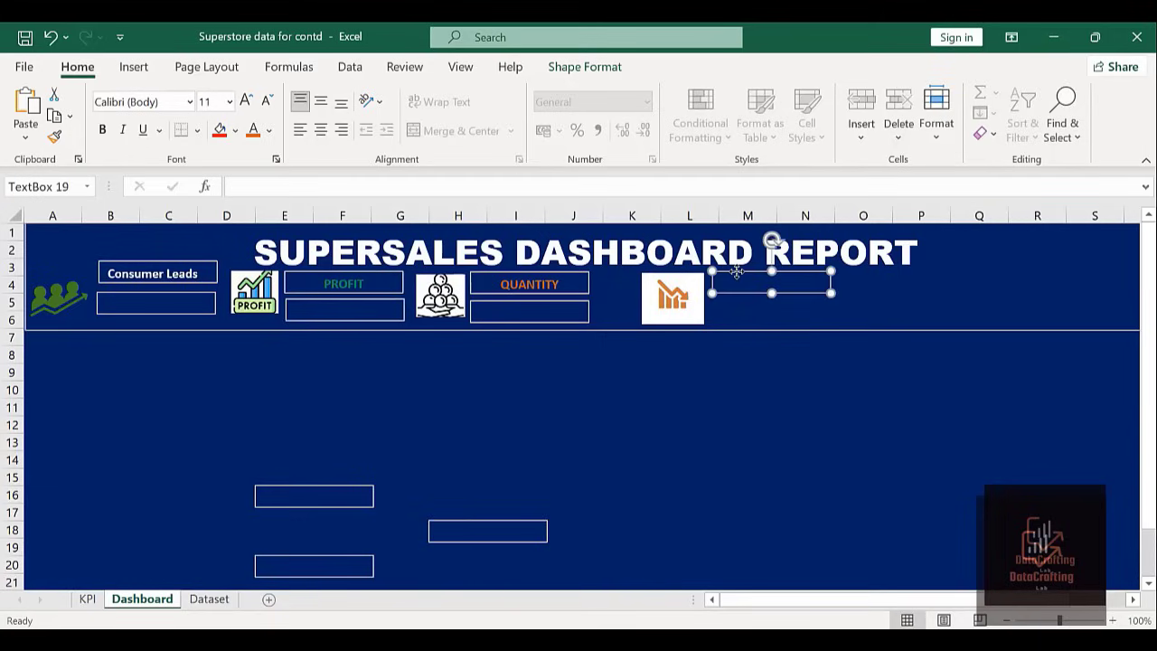
pyautogui.click(323, 491)
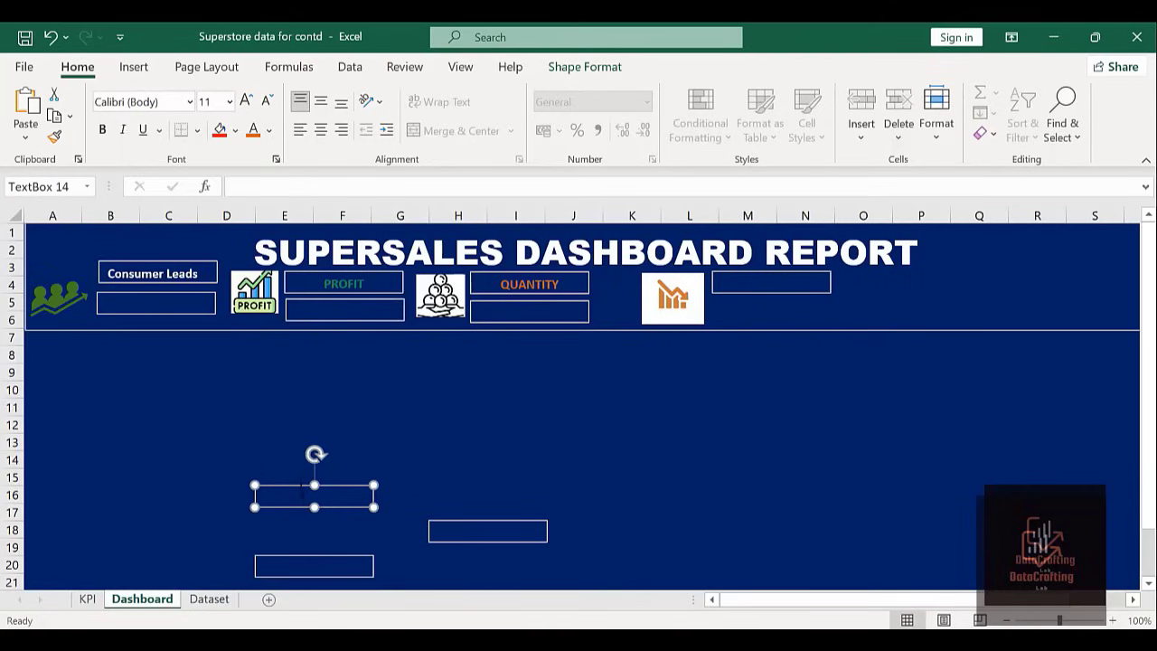
pyautogui.moveTo(287, 489); pyautogui.dragTo(744, 301)
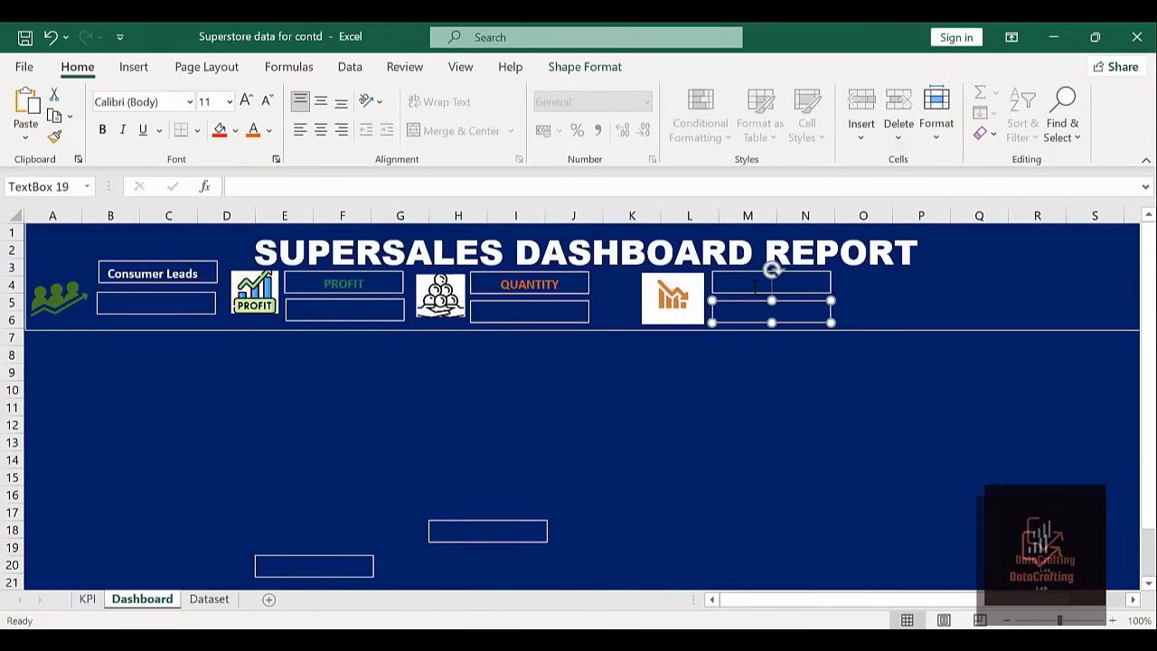
# Enter LOSS as a centred label in the upper box beside the declining-chart picture and color the text red.
pyautogui.click(755, 288)
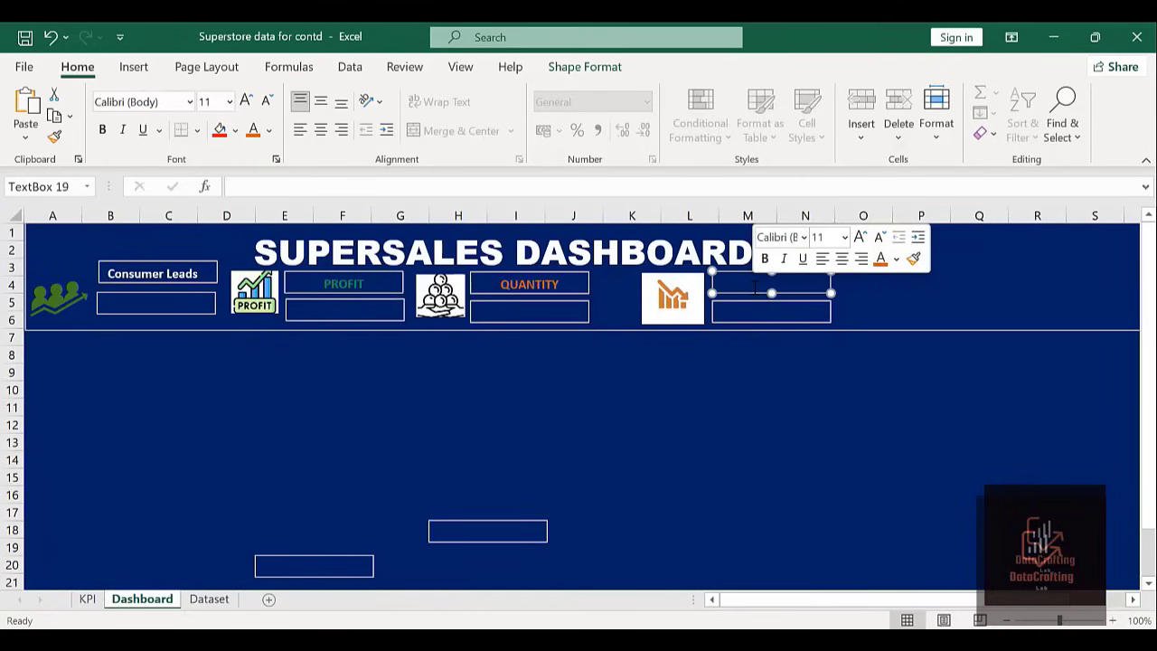
pyautogui.click(321, 130)
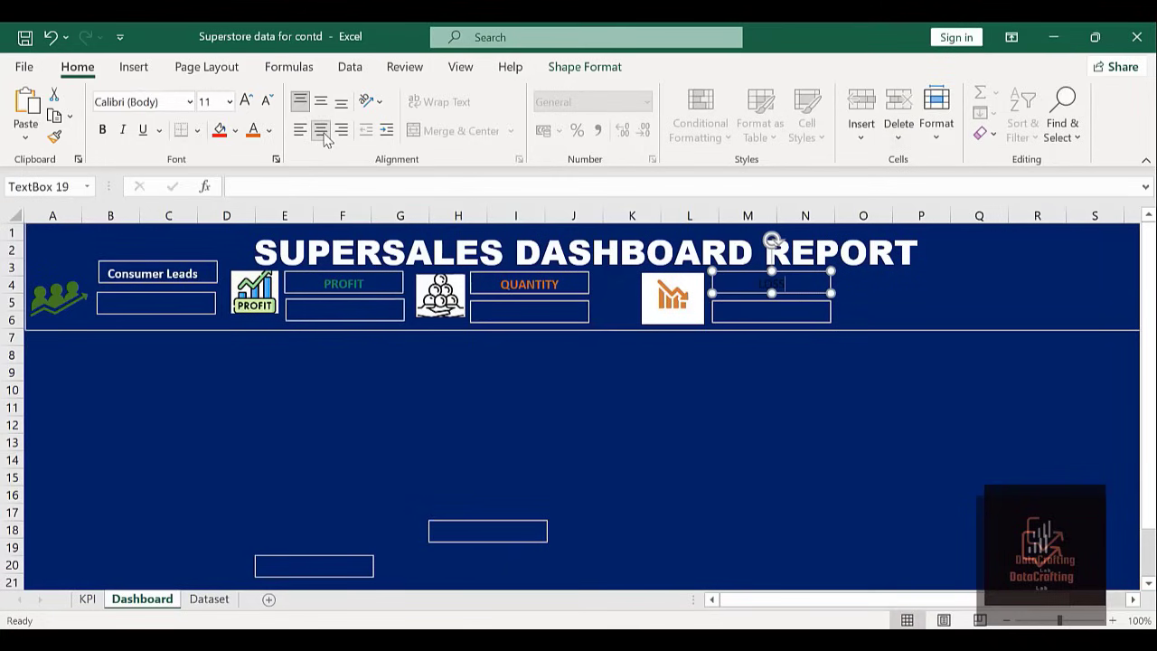
pyautogui.hotkey('shift', 'Left')
pyautogui.hotkey('shift', 'Left')
pyautogui.hotkey('shift', 'Left')
pyautogui.hotkey('shift', 'Left')
pyautogui.click(269, 131)
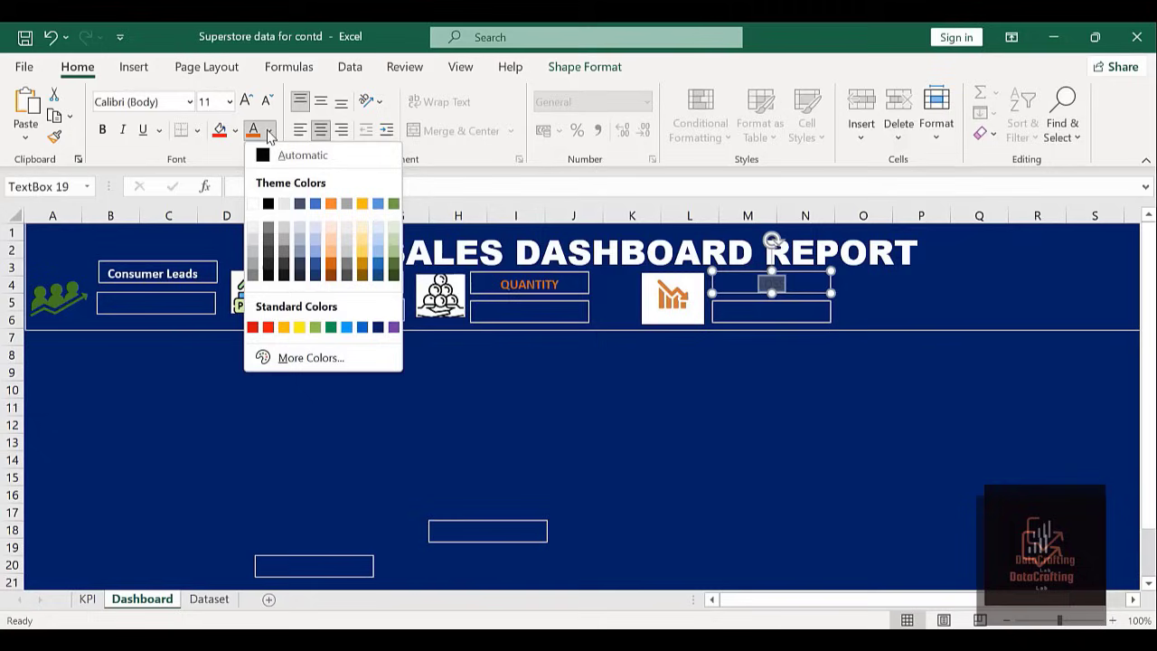
pyautogui.click(269, 328)
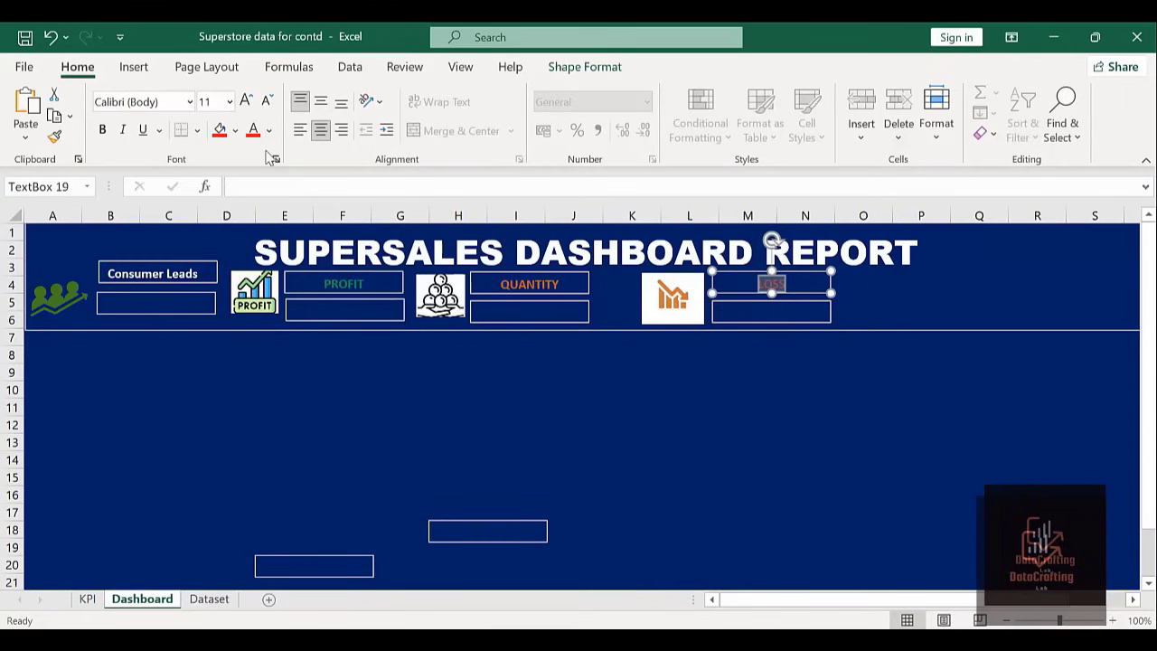
pyautogui.click(837, 481)
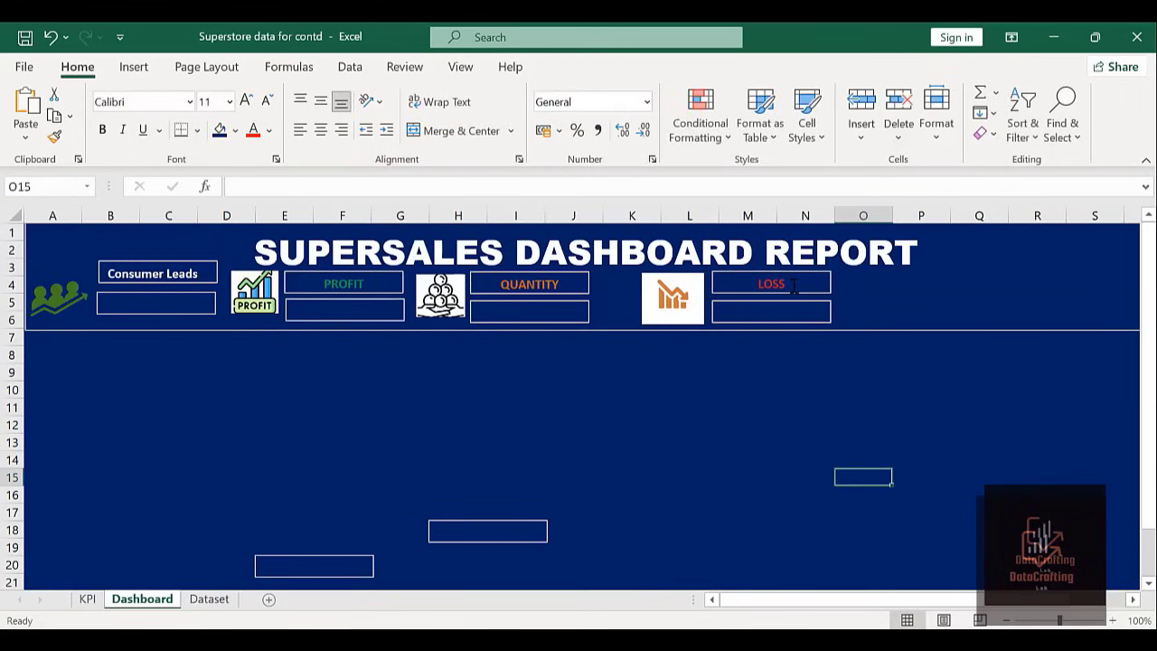
# Make the LOSS label text bold.
pyautogui.click(793, 285)
pyautogui.hotkey('shift', 'Left')
pyautogui.hotkey('shift', 'Left')
pyautogui.hotkey('shift', 'Left')
pyautogui.hotkey('shift', 'Left')
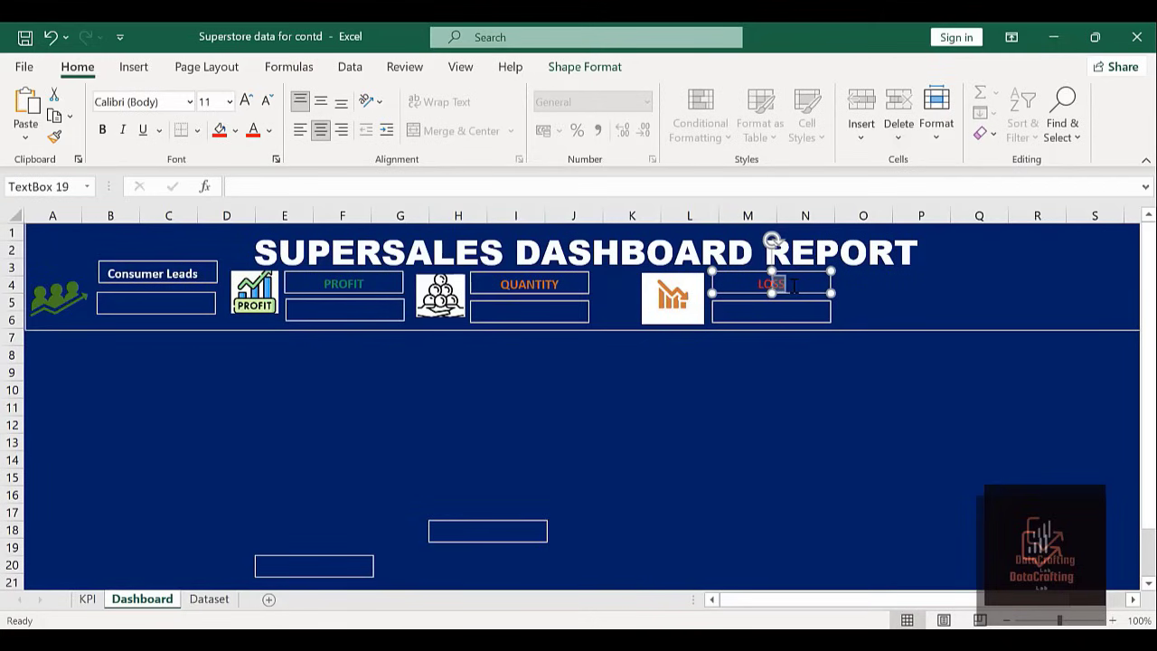
pyautogui.click(103, 132)
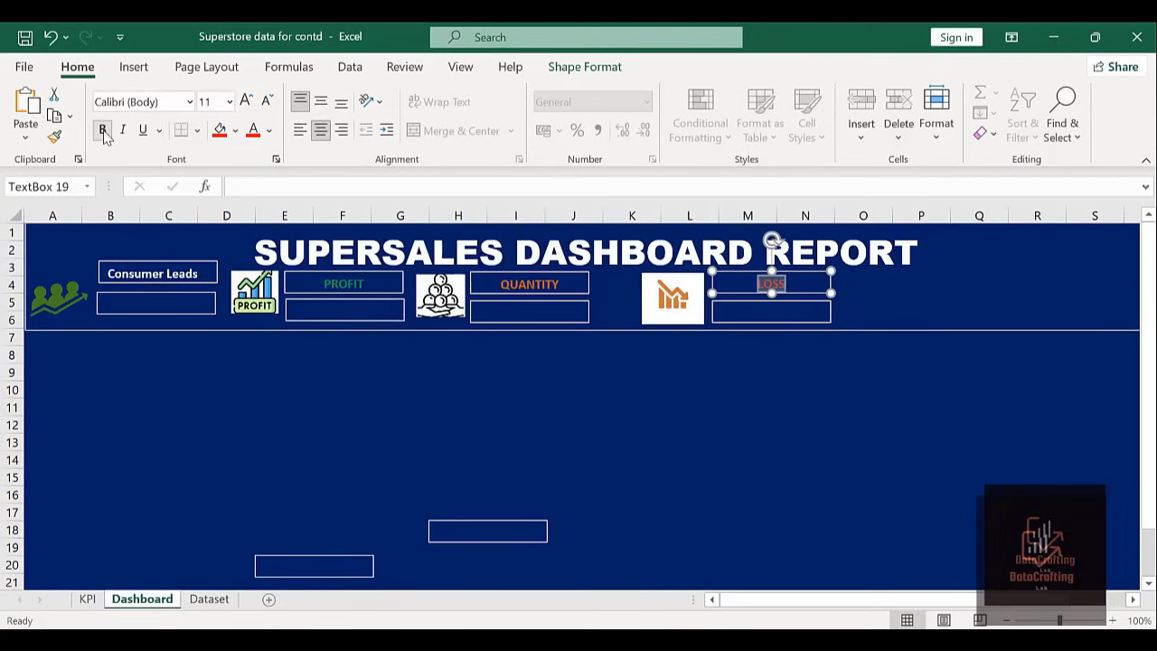
pyautogui.click(840, 406)
# Link the empty text box under Consumer Leads to cell B4 of the KPI sheet with =KPI!B4.
pyautogui.click(764, 312)
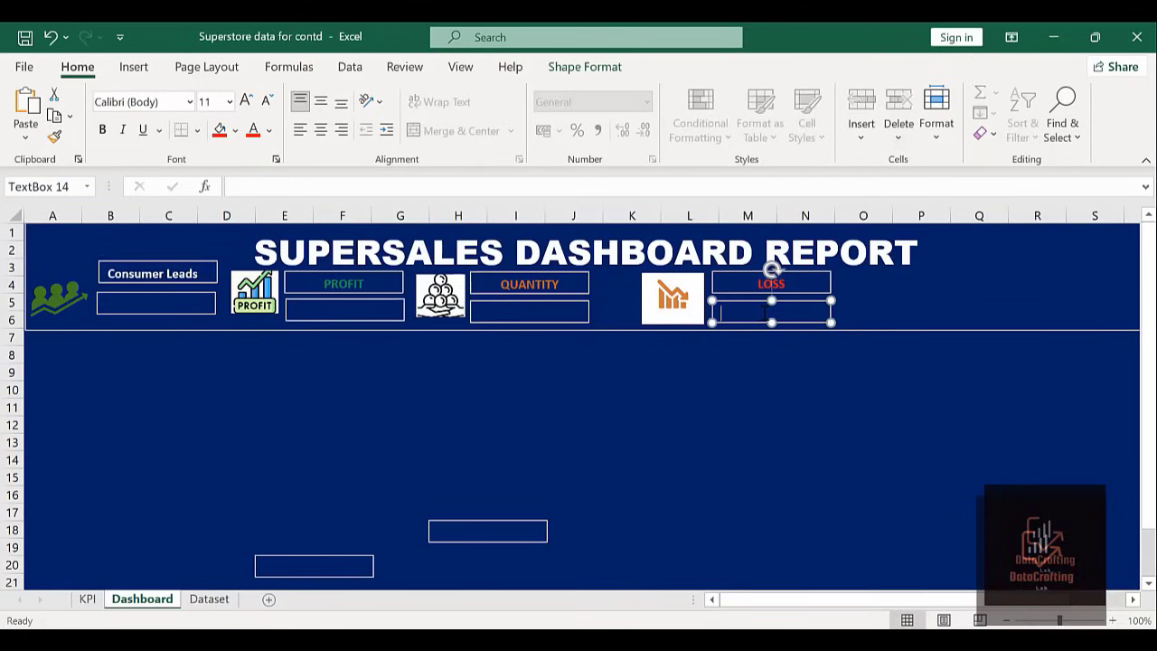
pyautogui.click(161, 304)
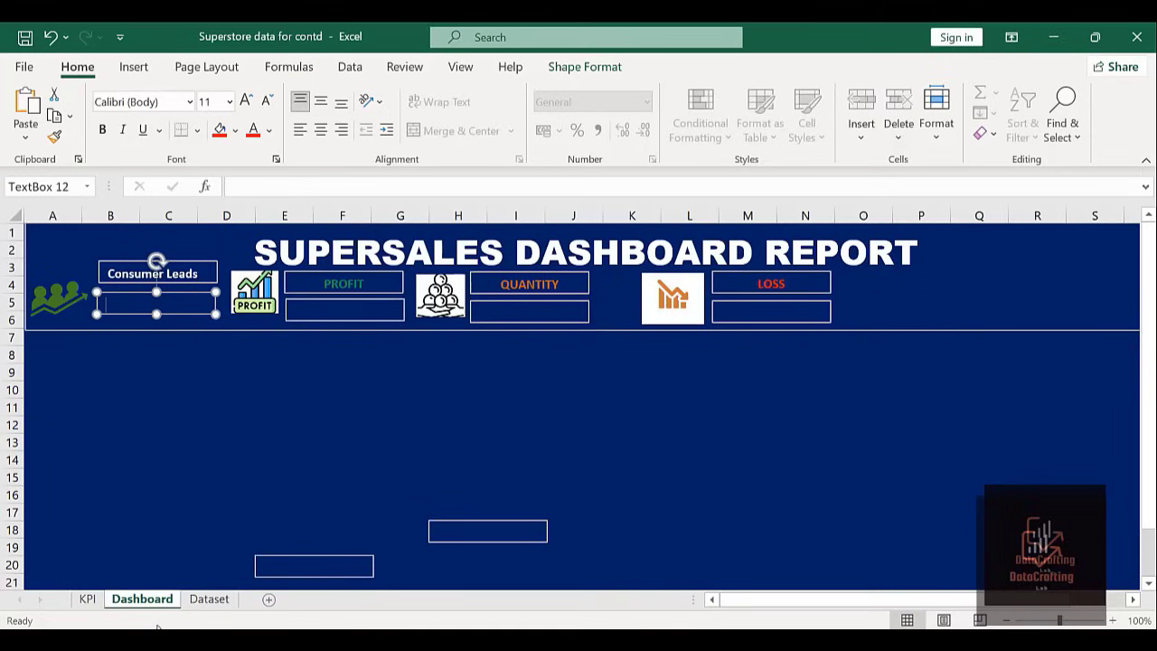
pyautogui.click(88, 599)
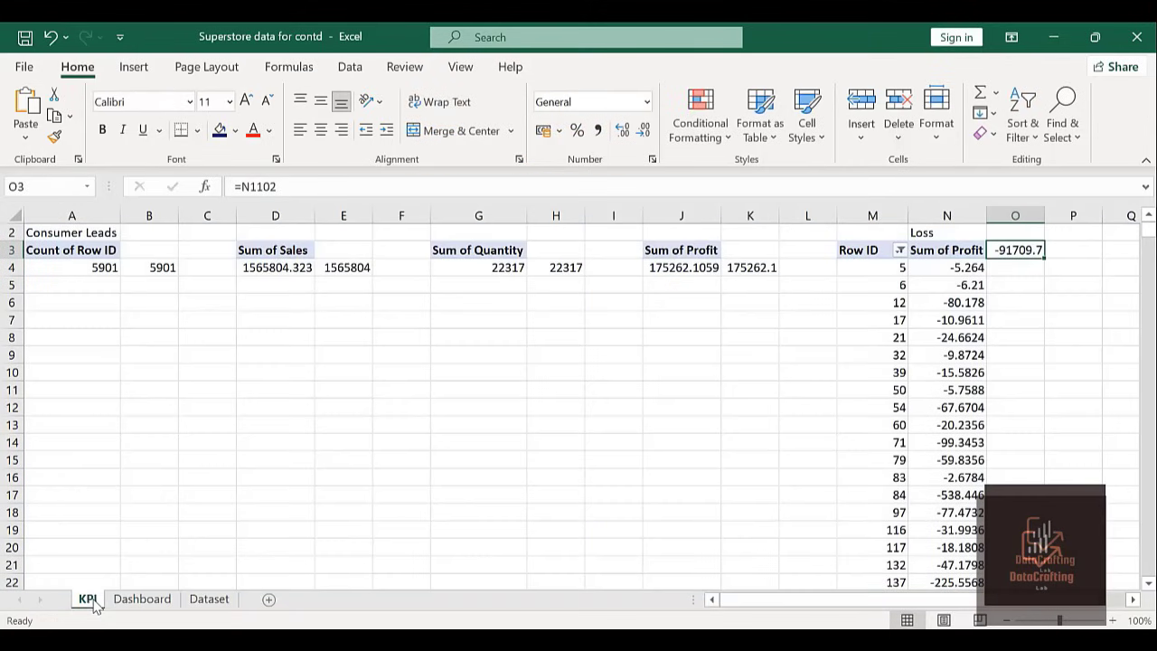
pyautogui.click(165, 266)
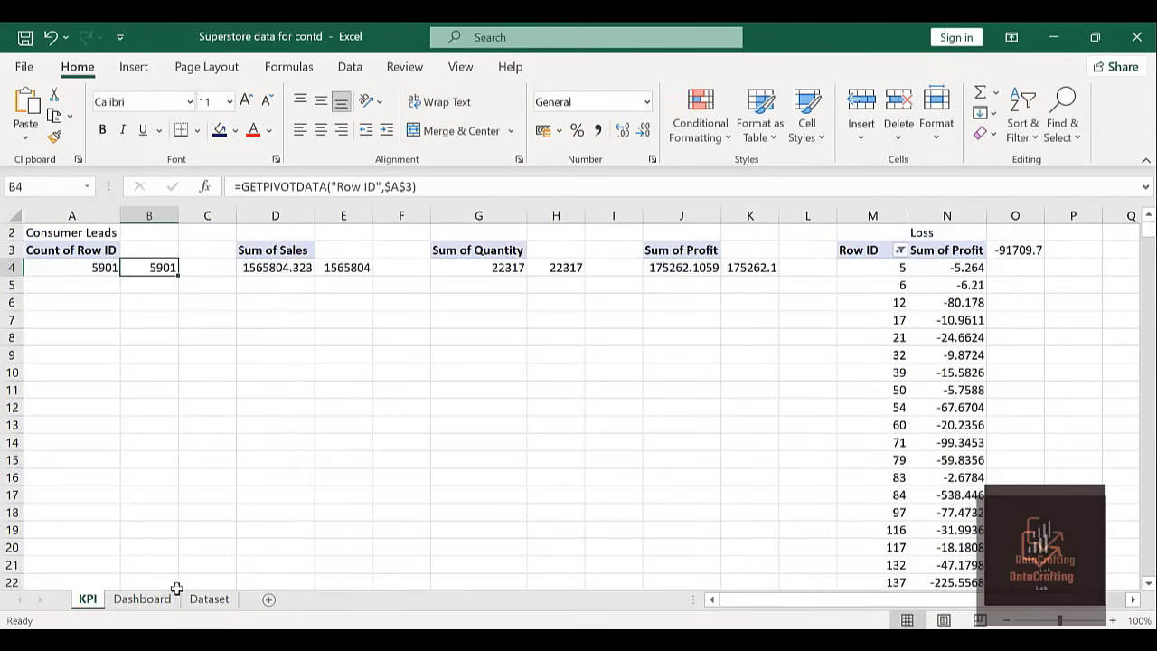
pyautogui.click(144, 599)
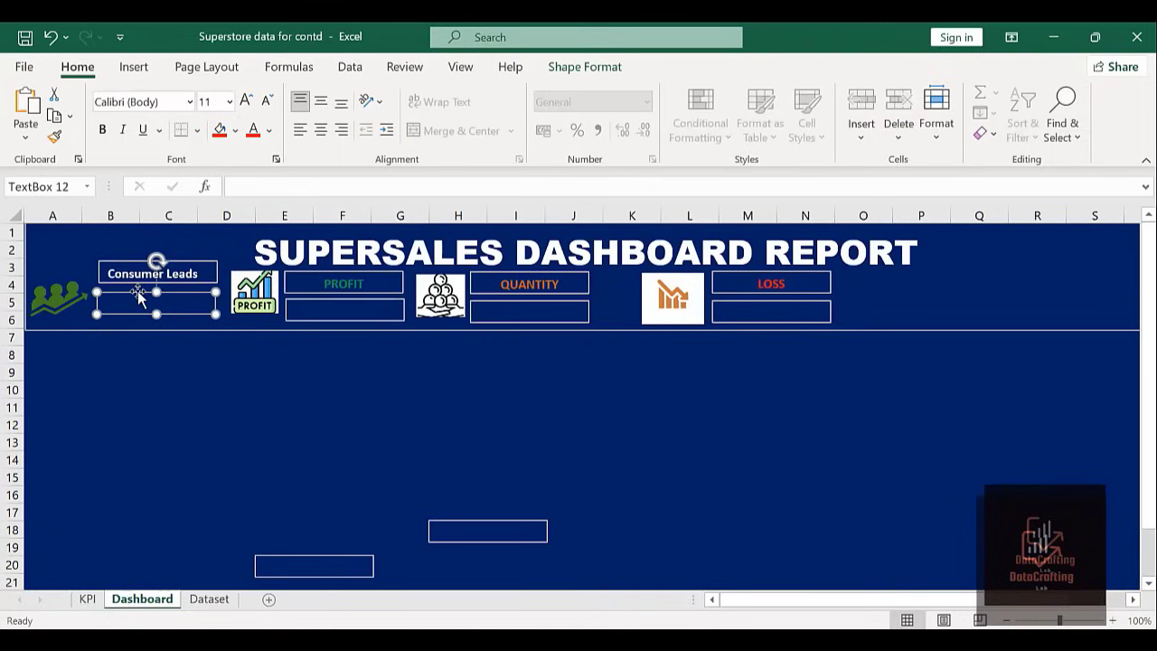
pyautogui.click(239, 188)
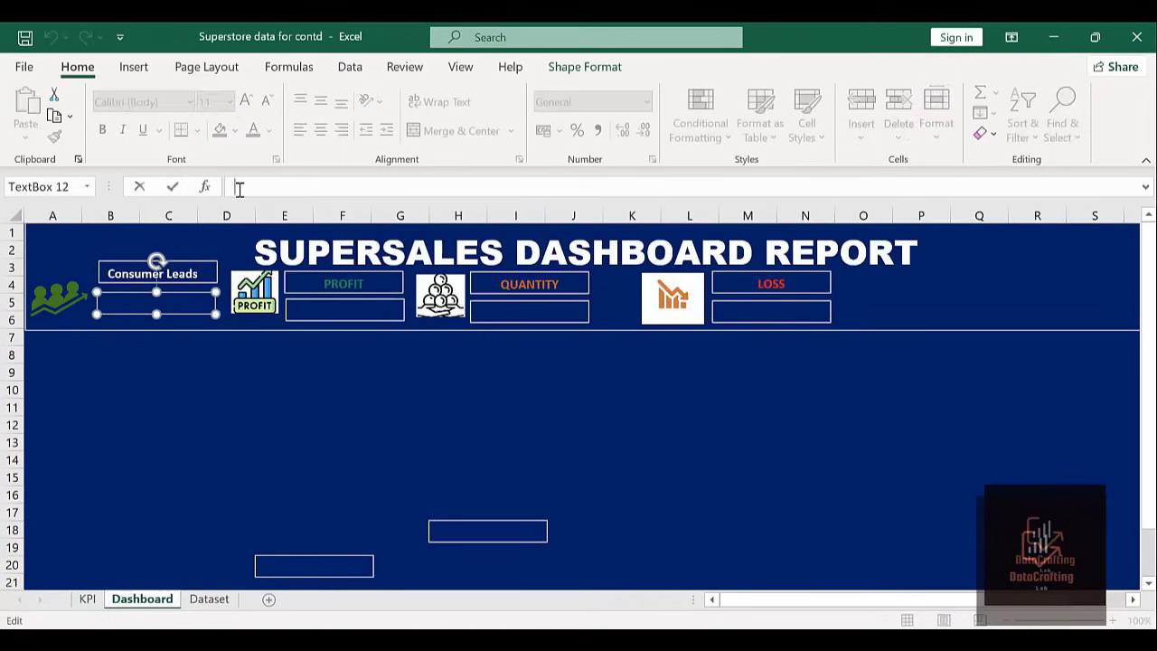
pyautogui.write('=')
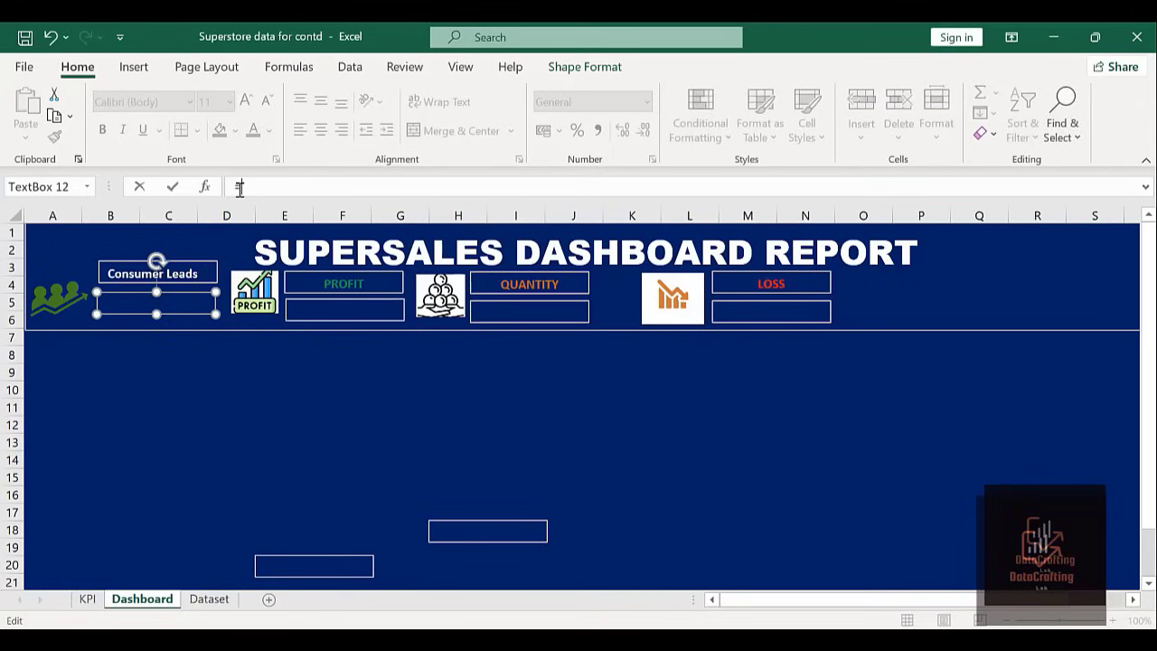
pyautogui.click(86, 599)
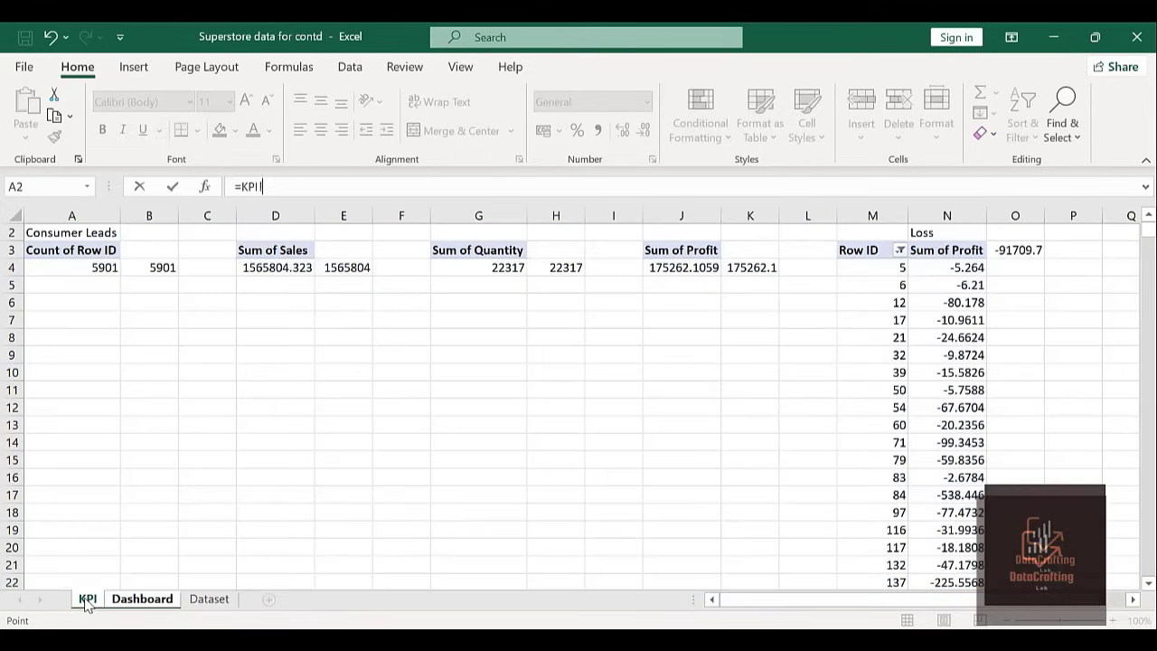
pyautogui.click(160, 267)
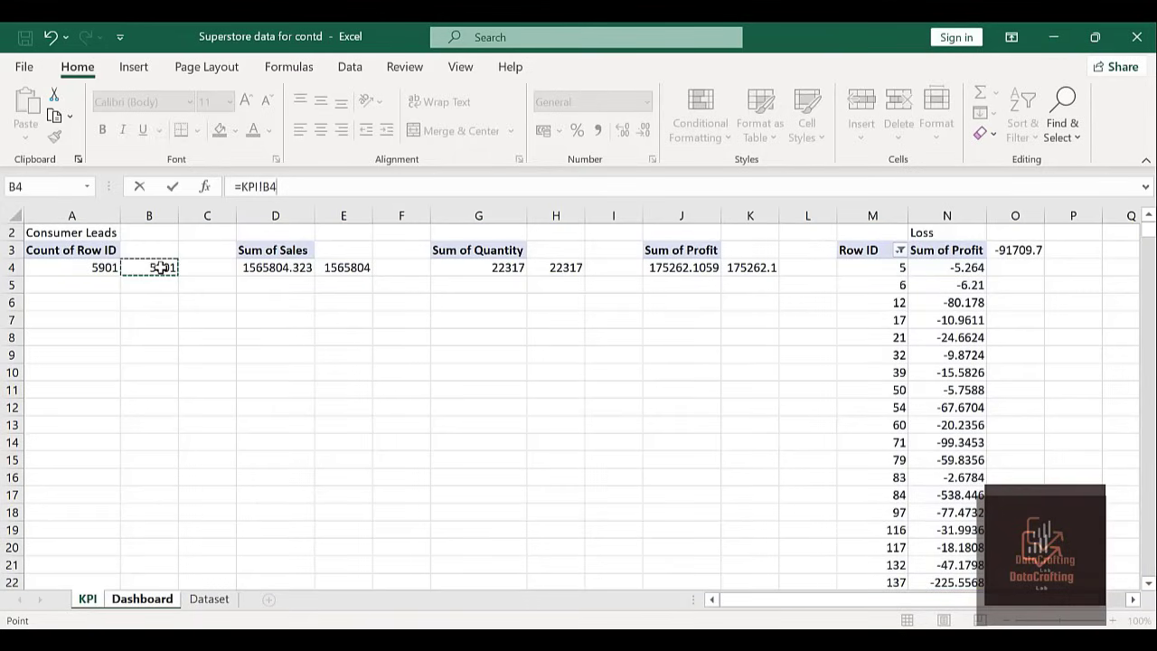
pyautogui.press('Return')
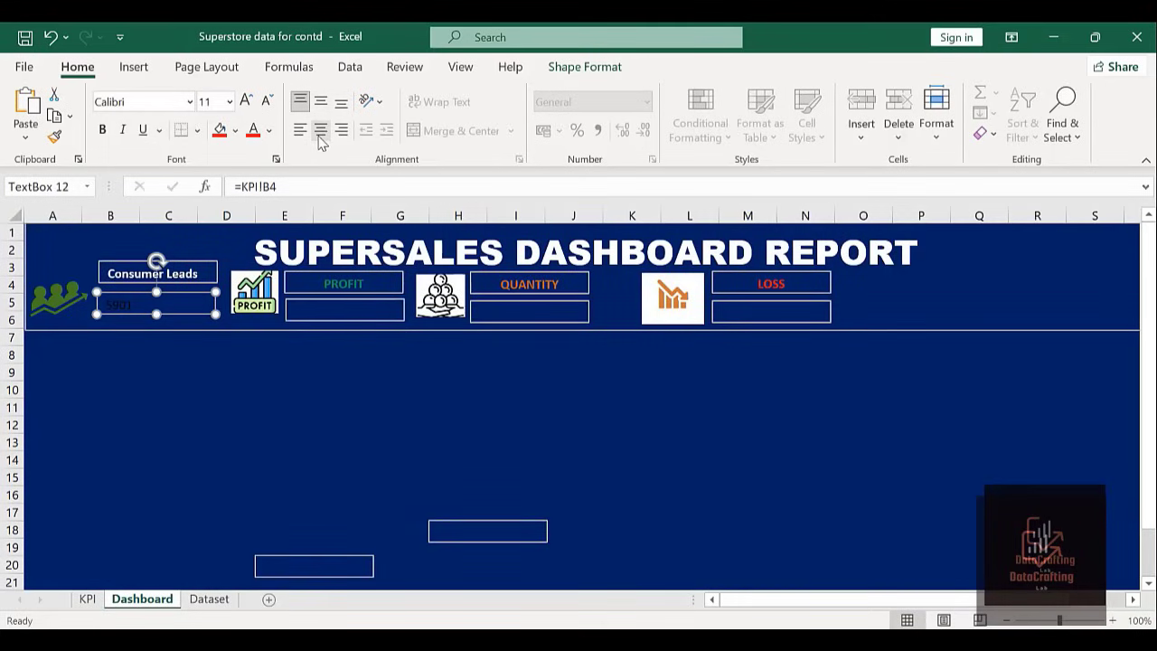
# Centre the linked value under Consumer Leads and format it in white bold text.
pyautogui.click(321, 131)
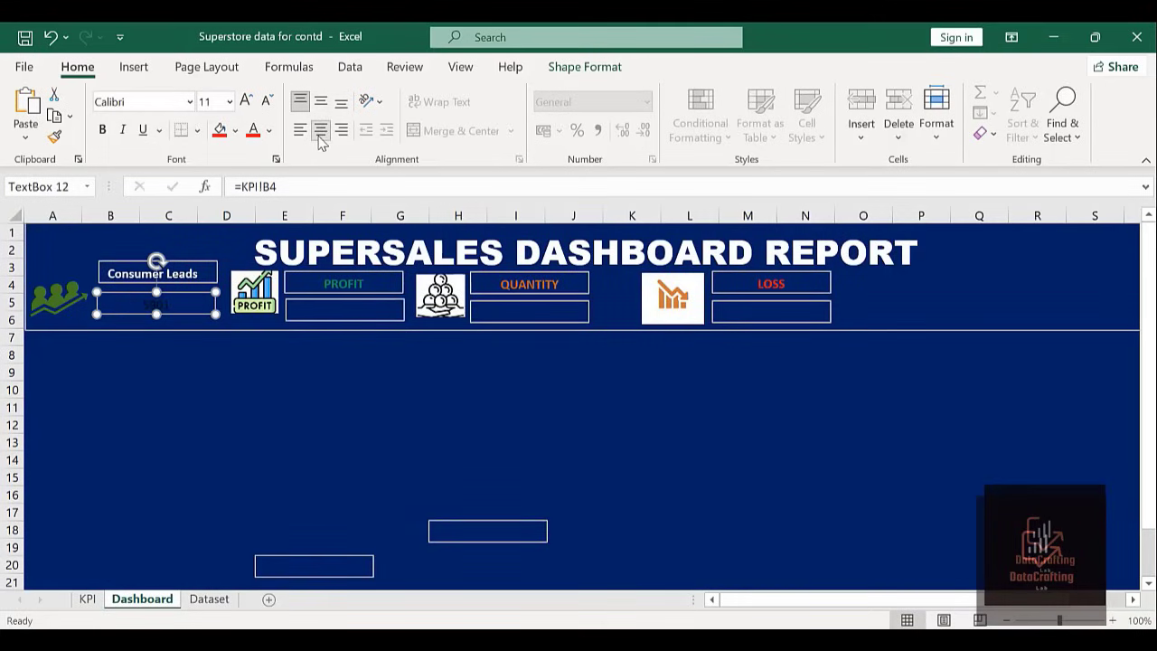
pyautogui.click(268, 132)
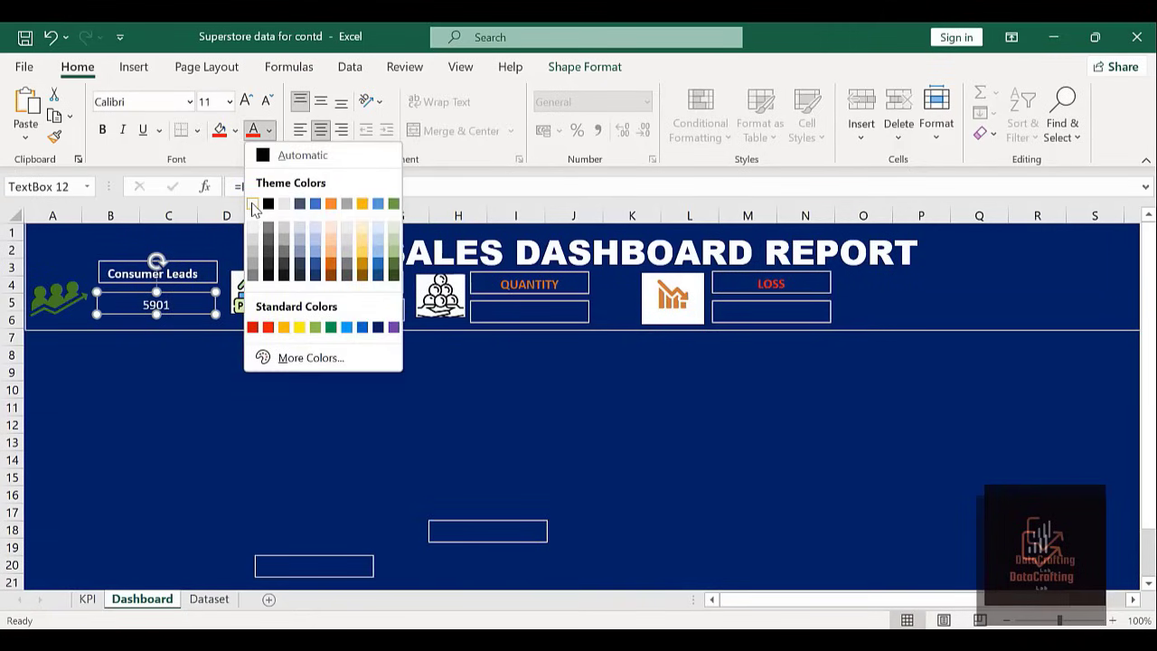
pyautogui.click(253, 204)
pyautogui.click(102, 129)
pyautogui.click(177, 389)
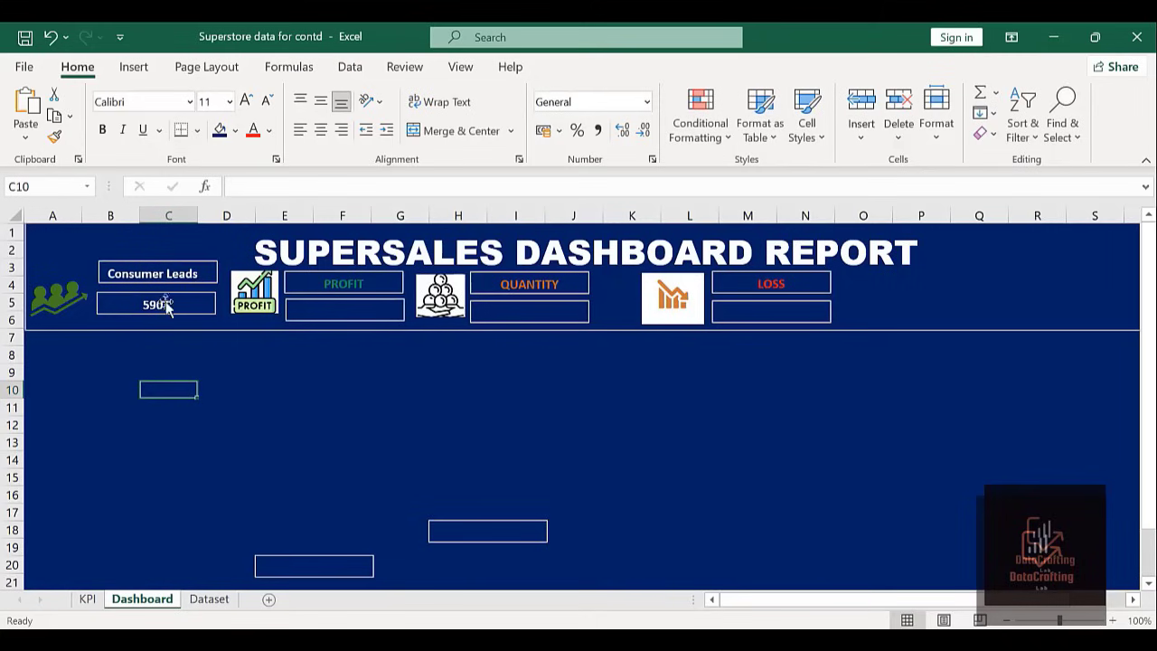
# Remove the outlines from the Consumer Leads label box and the value box beneath it by setting No line.
pyautogui.click(198, 273)
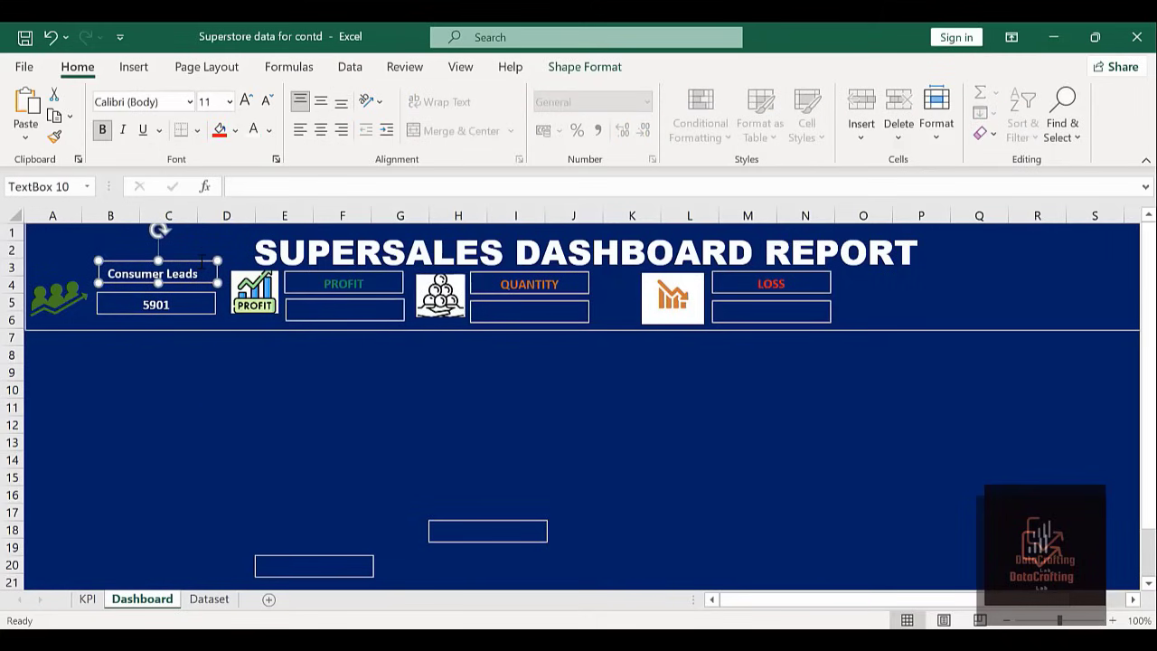
pyautogui.rightClick(201, 261)
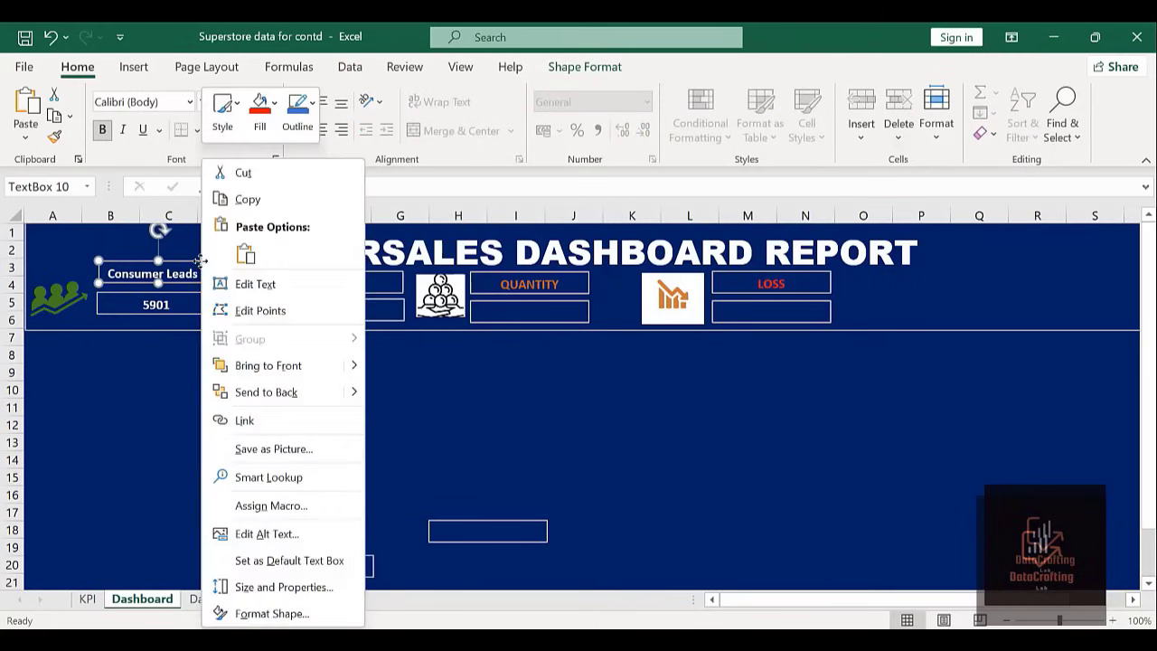
pyautogui.click(261, 613)
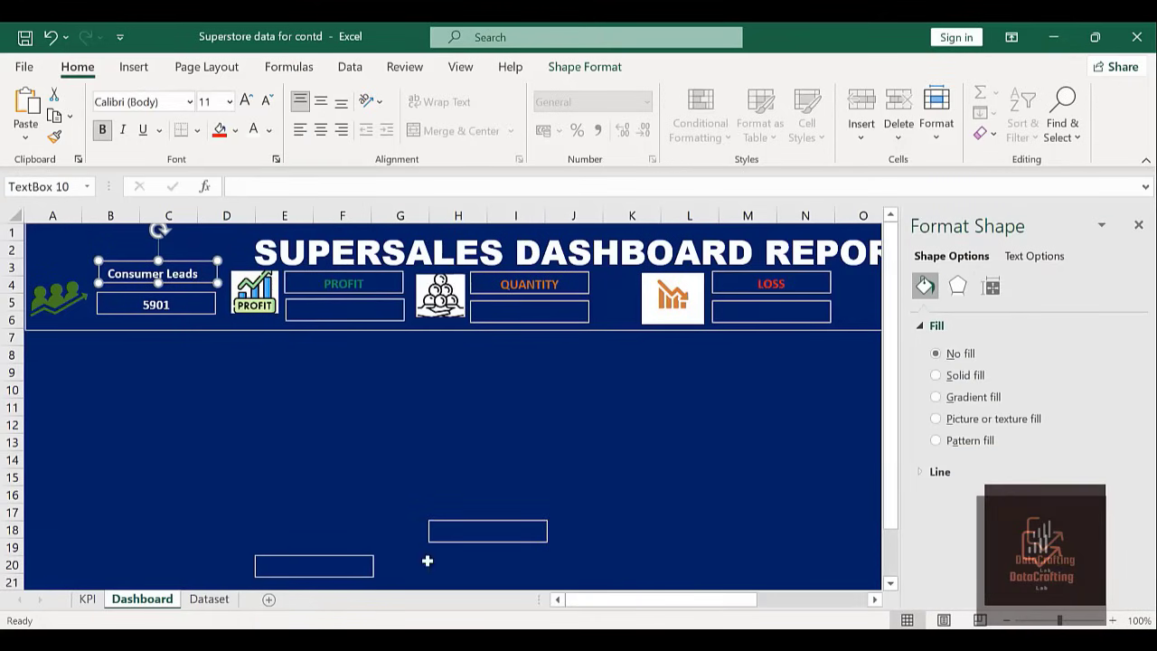
pyautogui.click(920, 473)
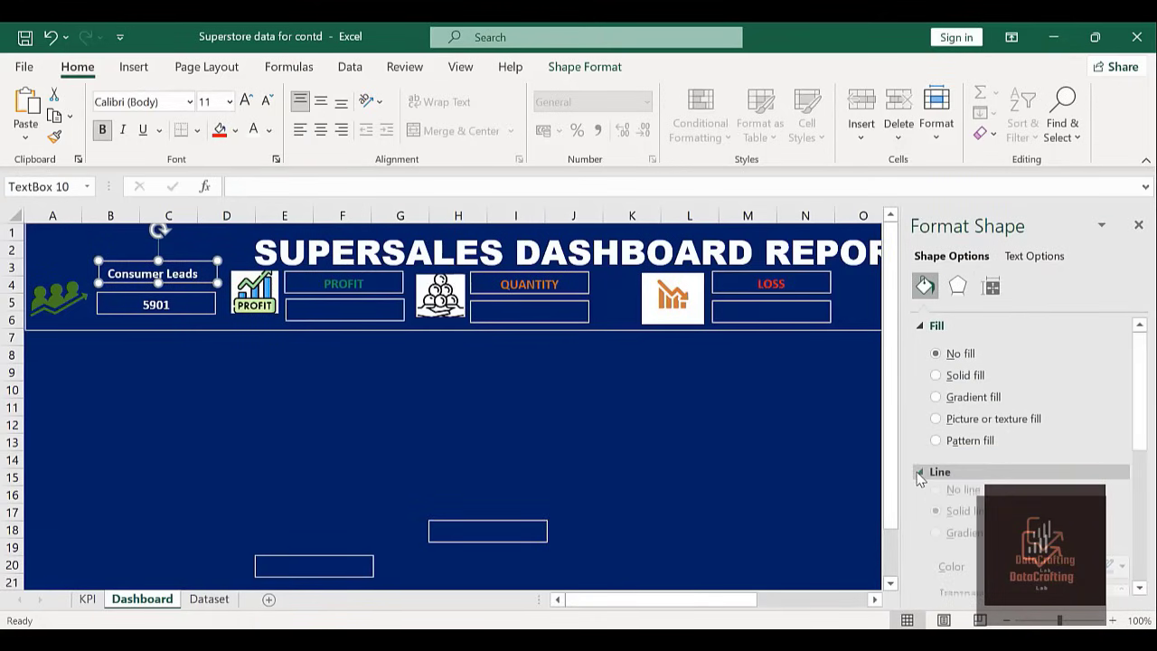
pyautogui.click(936, 500)
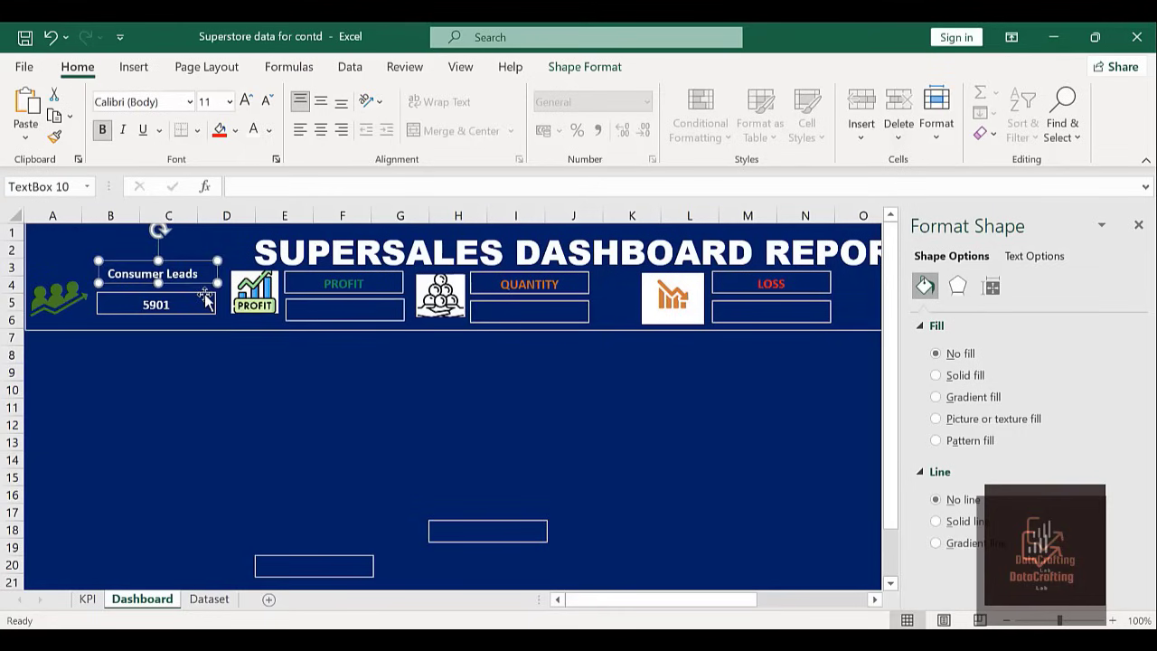
pyautogui.click(206, 301)
pyautogui.click(936, 500)
pyautogui.click(586, 453)
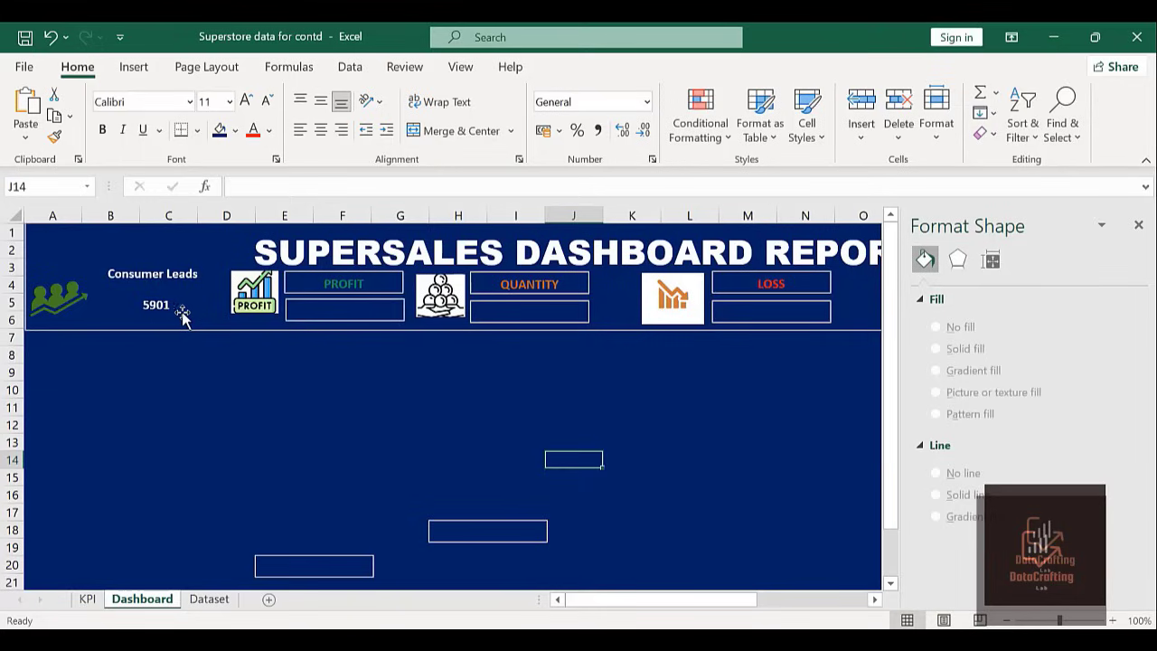
# Link the empty text box under PROFIT to cell K4 of the KPI sheet with =KPI!K4.
pyautogui.click(368, 306)
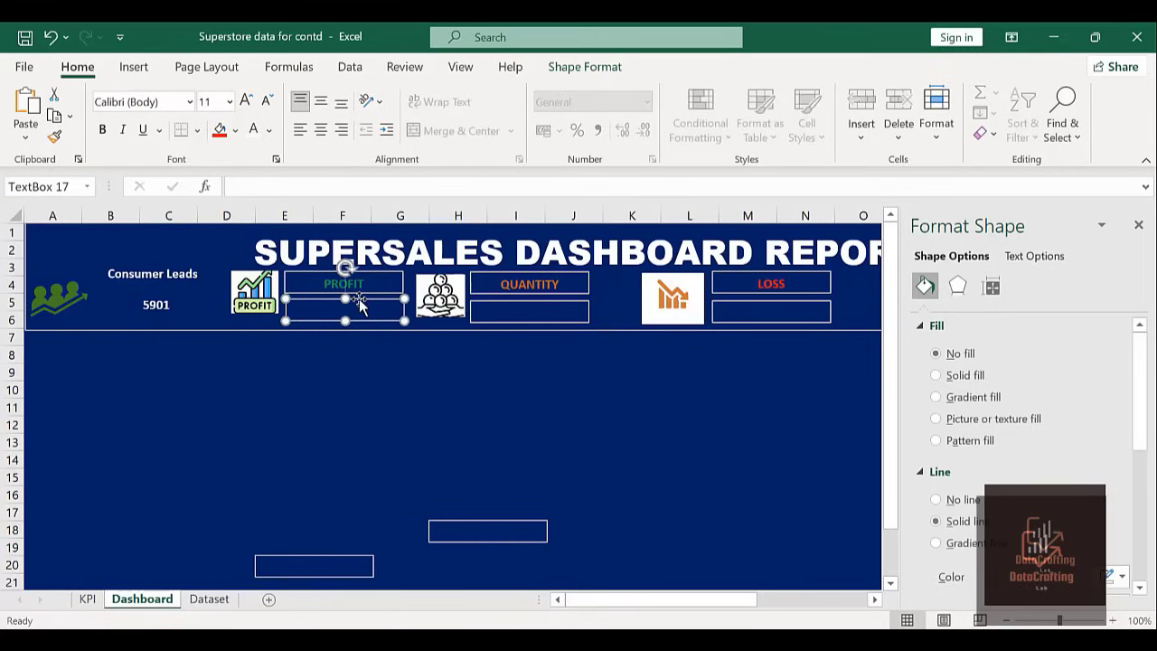
pyautogui.click(263, 186)
pyautogui.write('=')
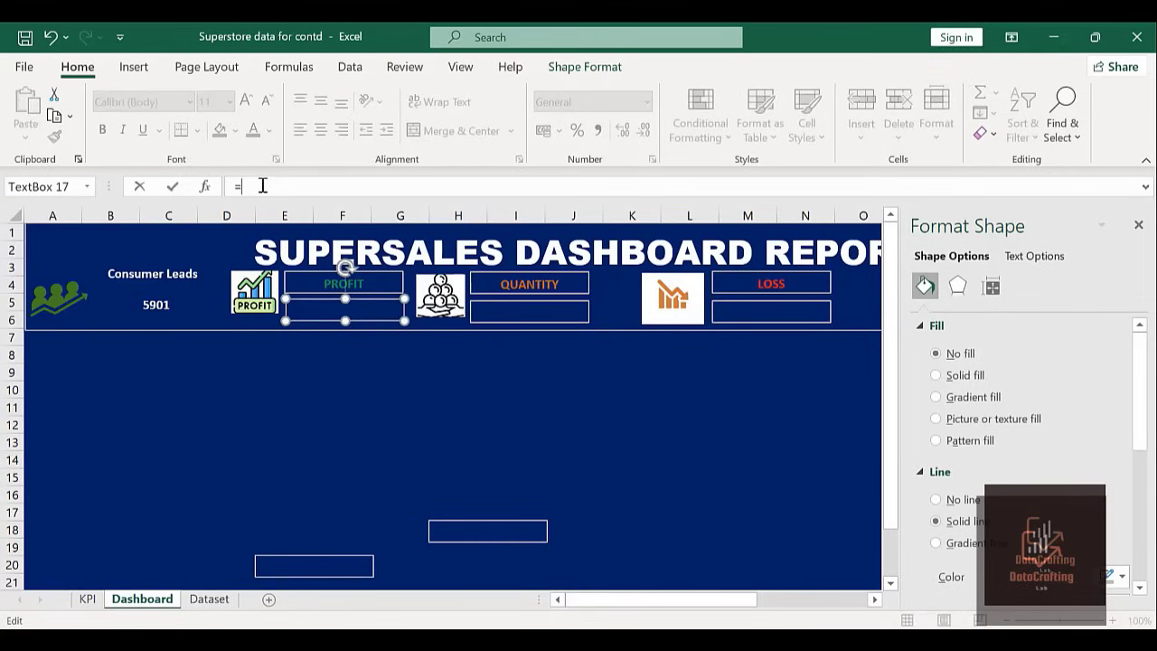
pyautogui.click(87, 601)
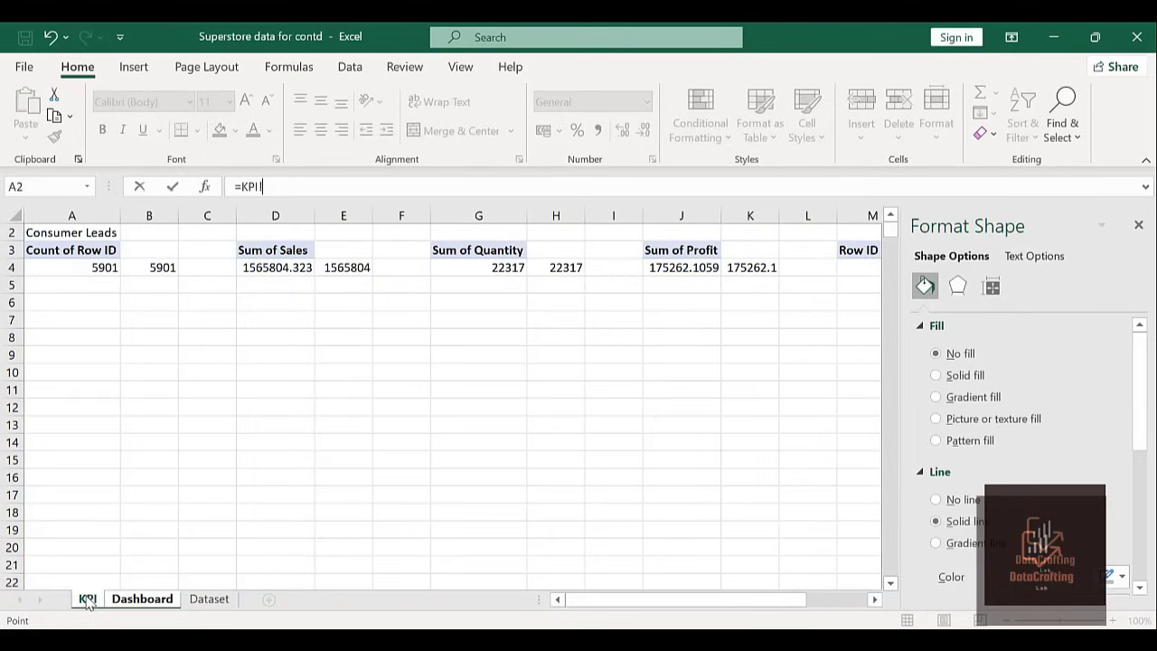
pyautogui.click(744, 271)
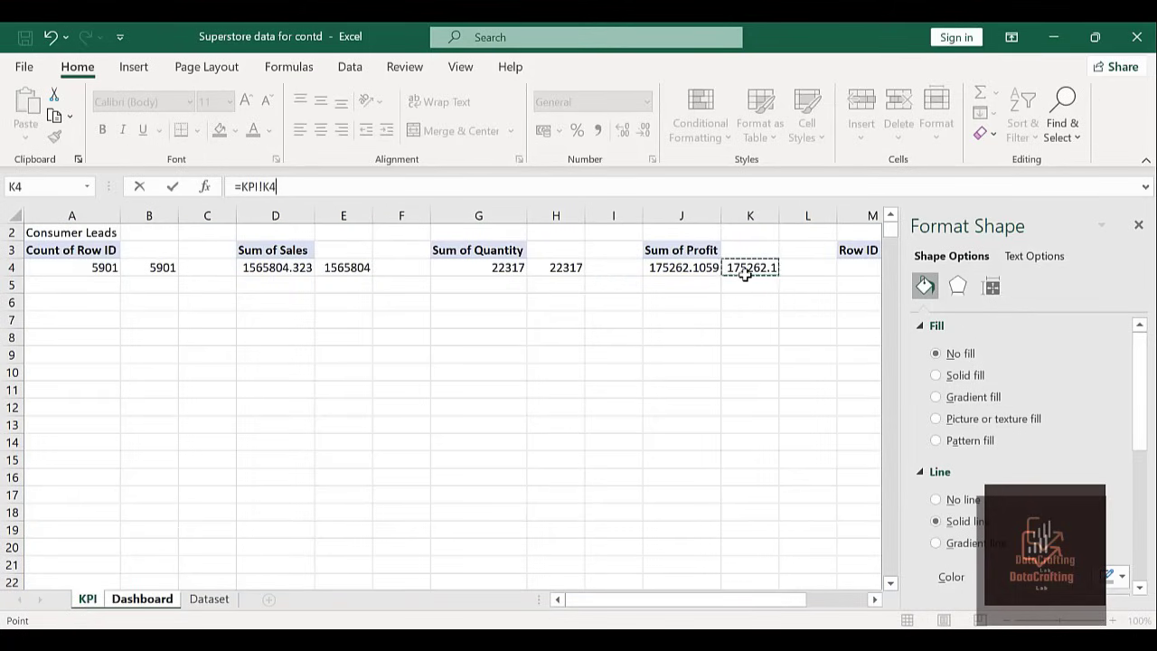
pyautogui.press('Return')
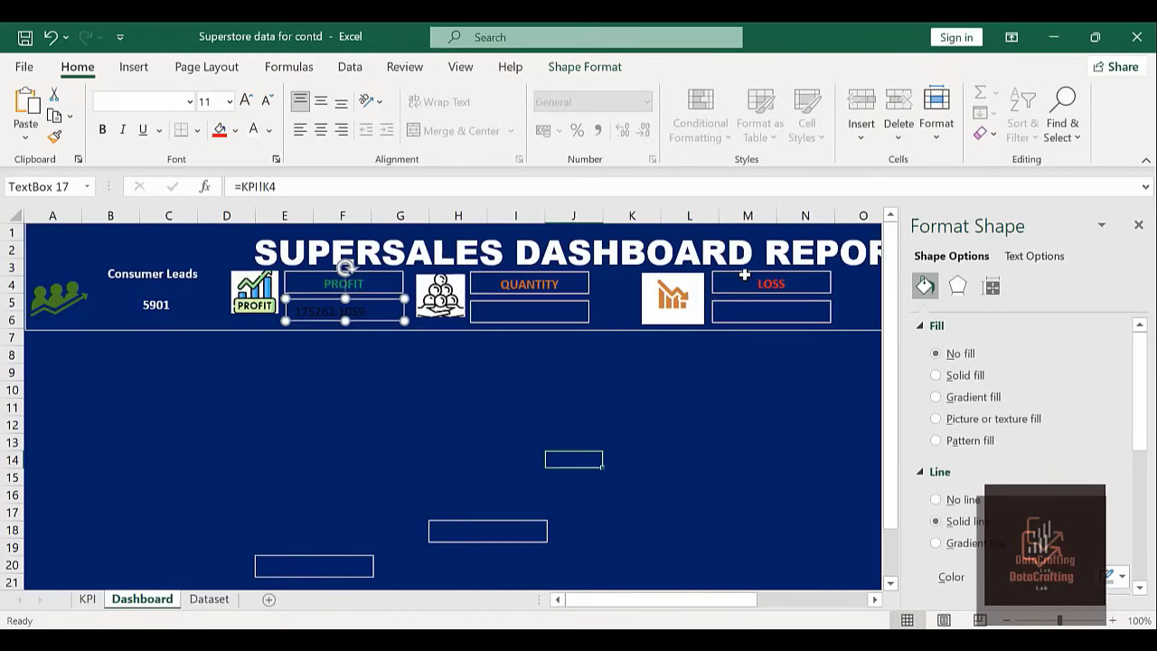
# Color the linked value under PROFIT green and make it bold.
pyautogui.click(320, 132)
pyautogui.click(269, 130)
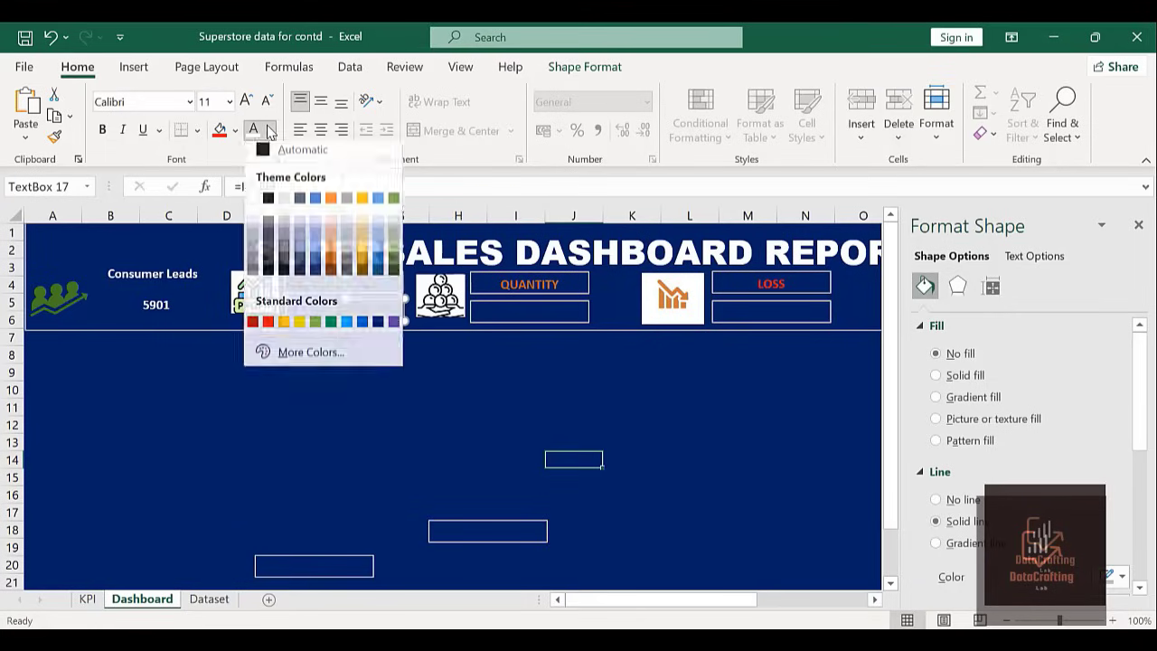
pyautogui.click(331, 328)
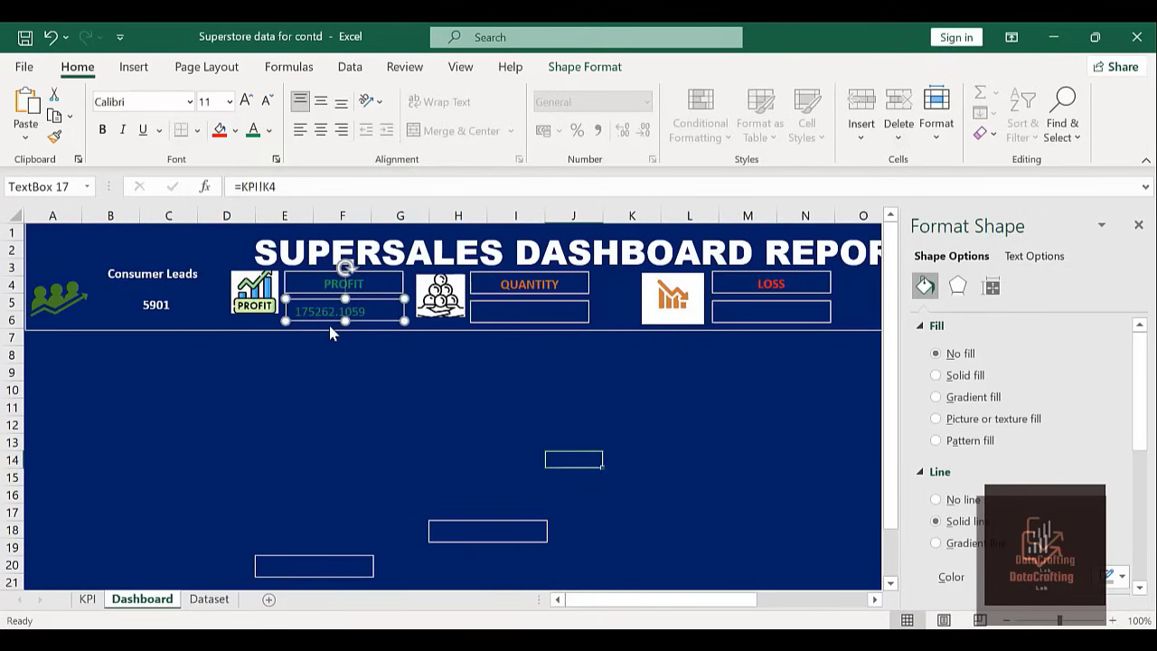
pyautogui.click(103, 129)
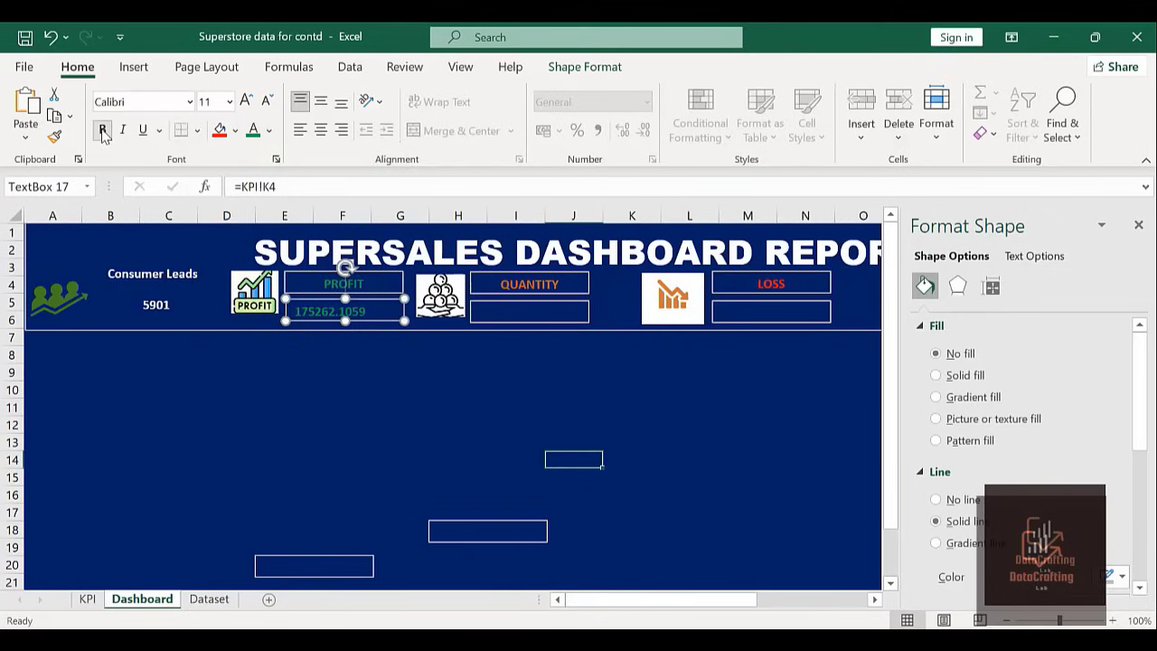
# Format the Sum of Profit value in J4 on the KPI sheet to one decimal place and return to the Dashboard sheet.
pyautogui.click(87, 600)
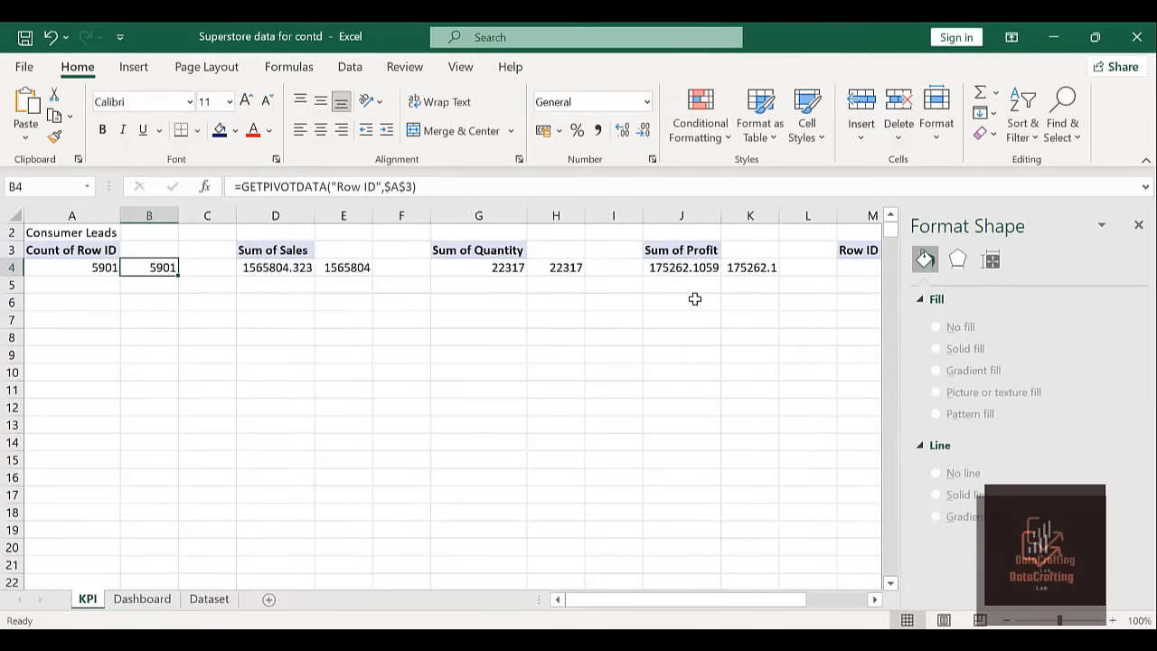
pyautogui.click(693, 270)
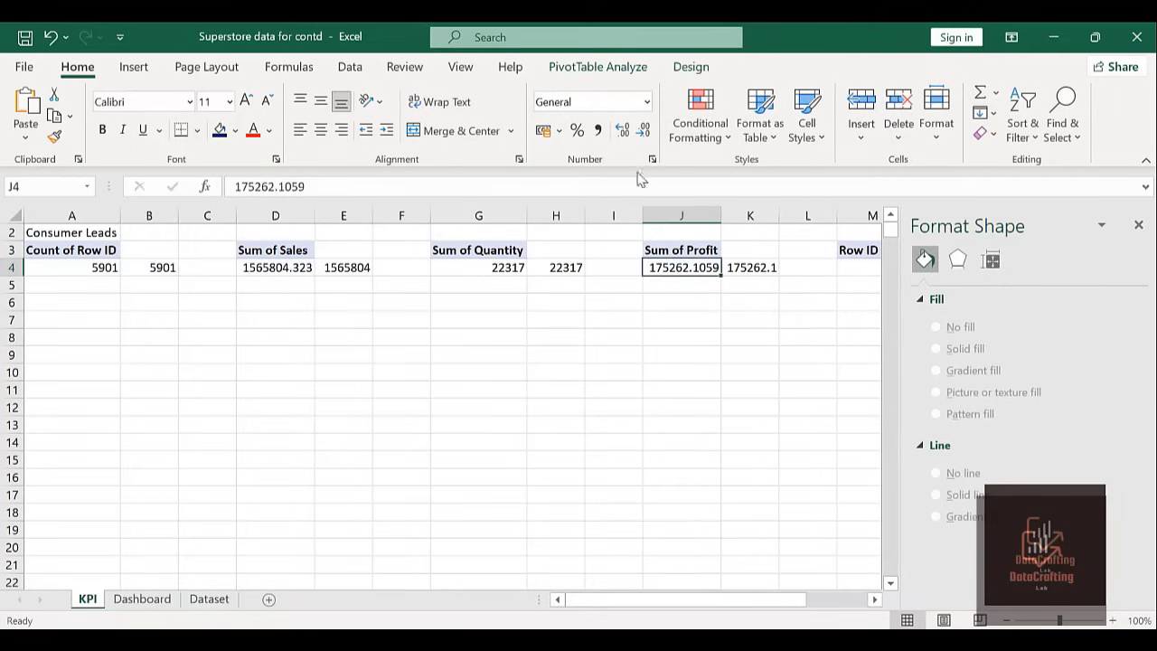
pyautogui.click(622, 132)
pyautogui.click(622, 132)
pyautogui.click(622, 132)
pyautogui.click(642, 134)
pyautogui.click(642, 134)
pyautogui.click(642, 134)
pyautogui.click(642, 133)
pyautogui.click(642, 134)
pyautogui.click(642, 134)
pyautogui.click(641, 134)
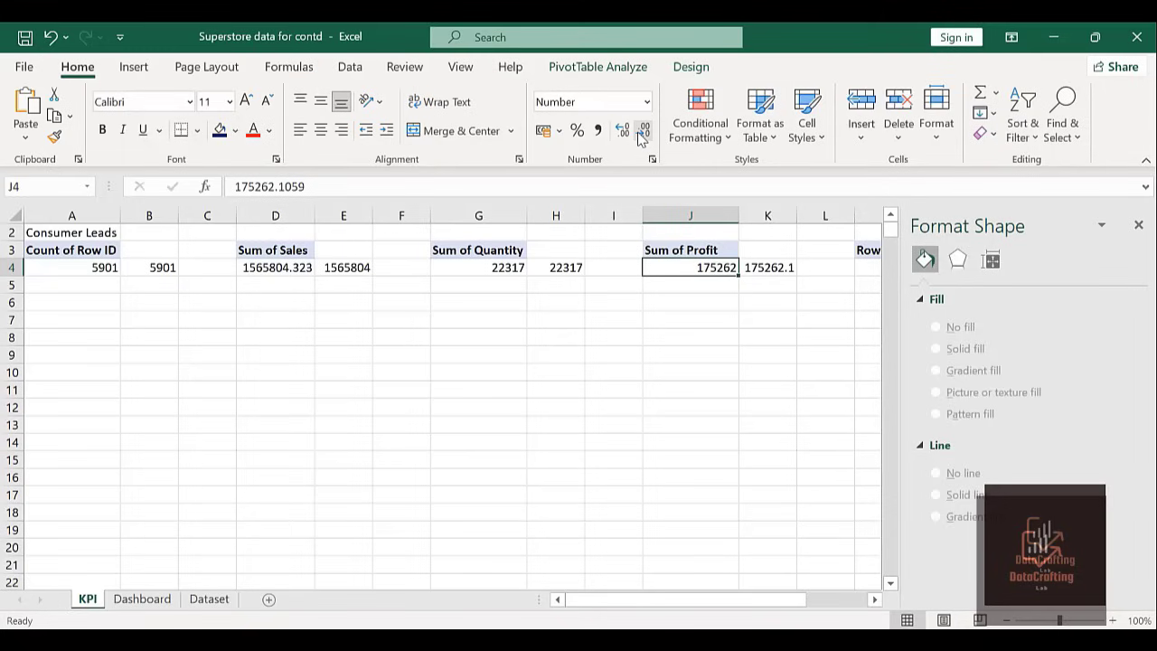
pyautogui.click(622, 133)
pyautogui.click(138, 600)
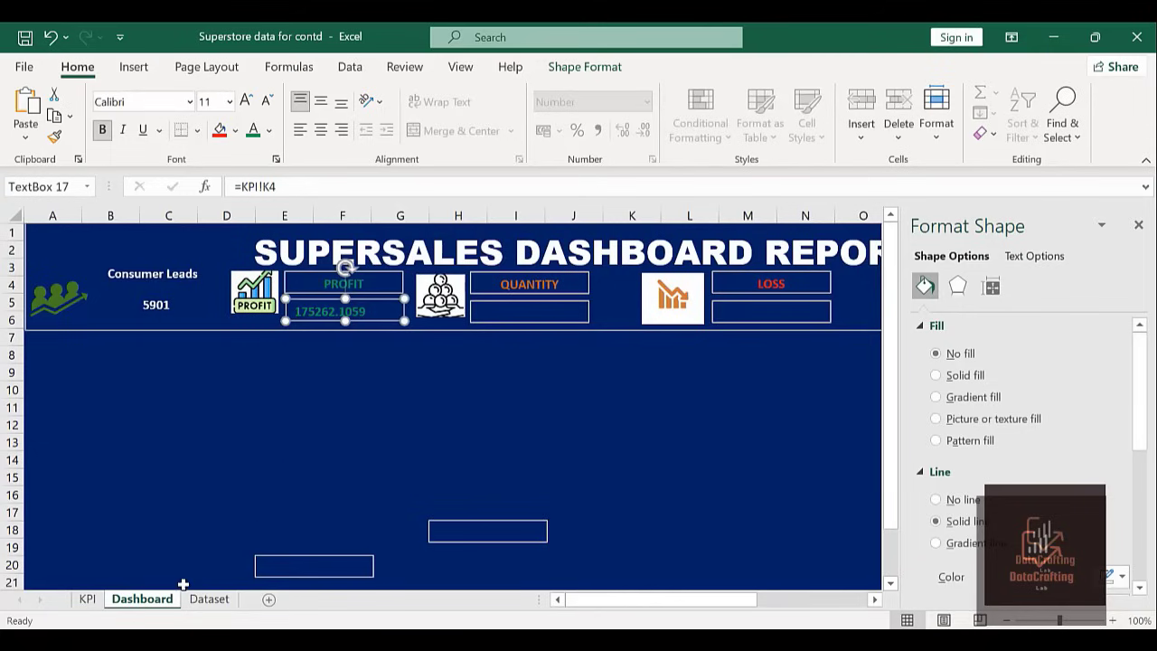
# Format the profit value in K4 on the KPI sheet to one decimal place.
pyautogui.click(88, 599)
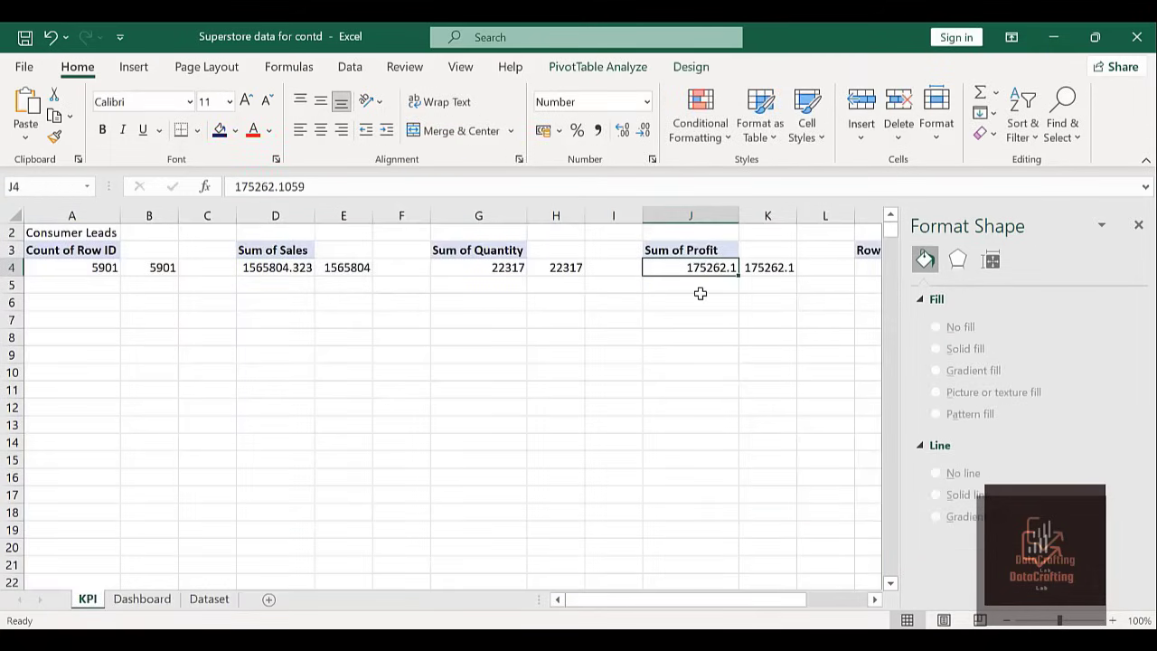
pyautogui.click(766, 267)
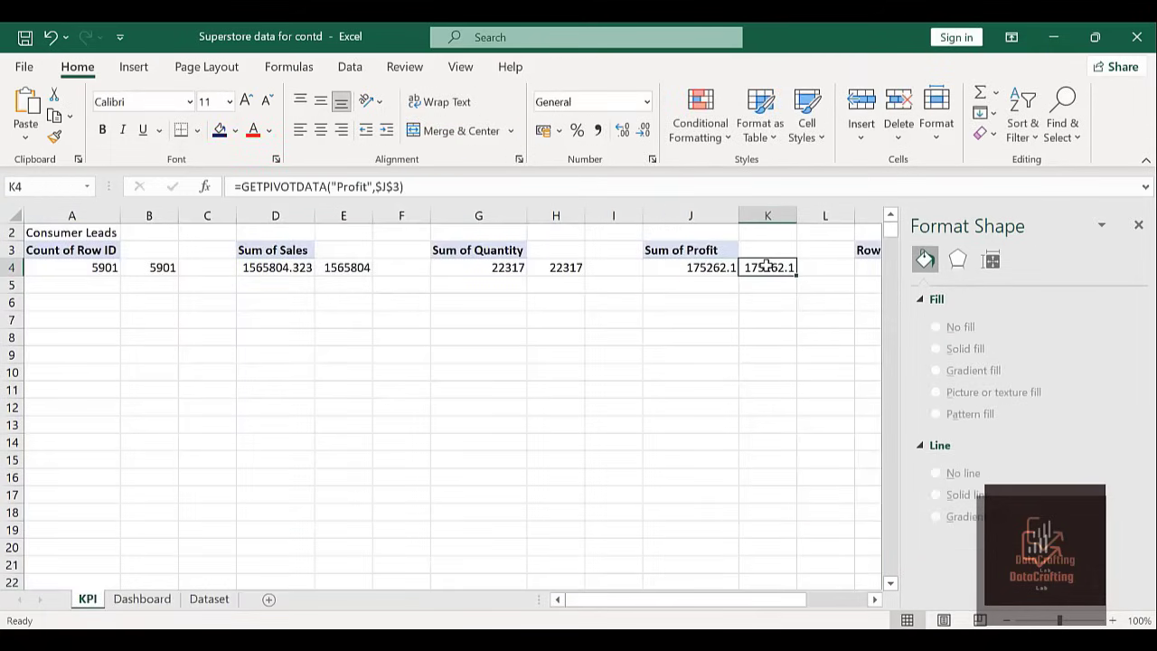
pyautogui.click(643, 133)
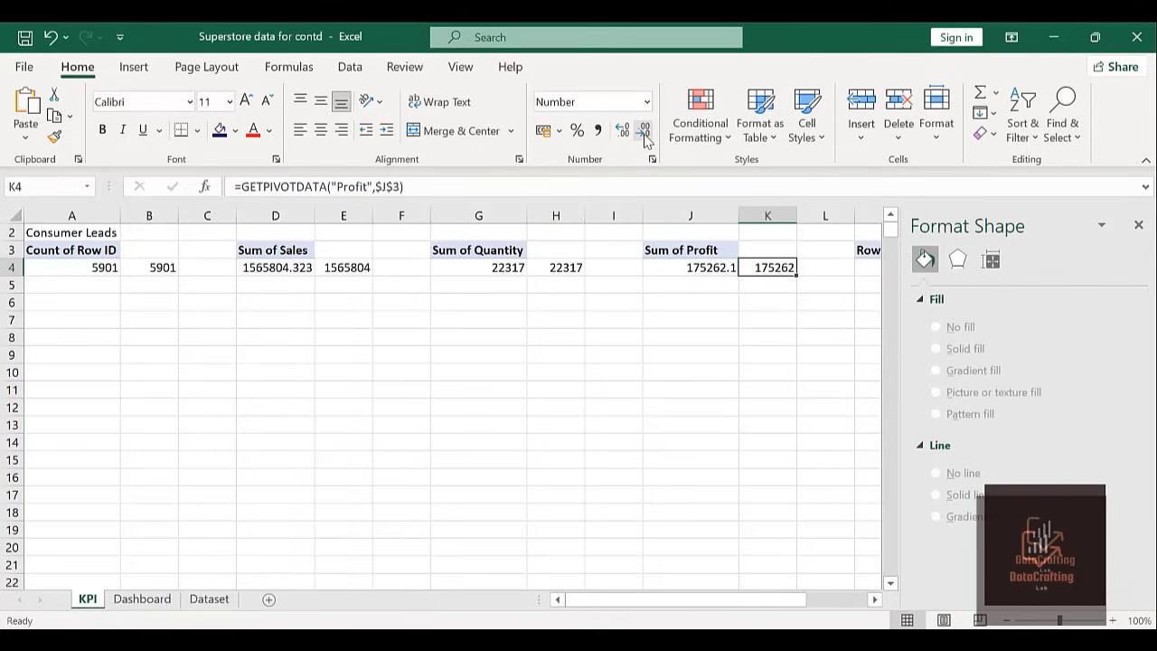
pyautogui.click(623, 132)
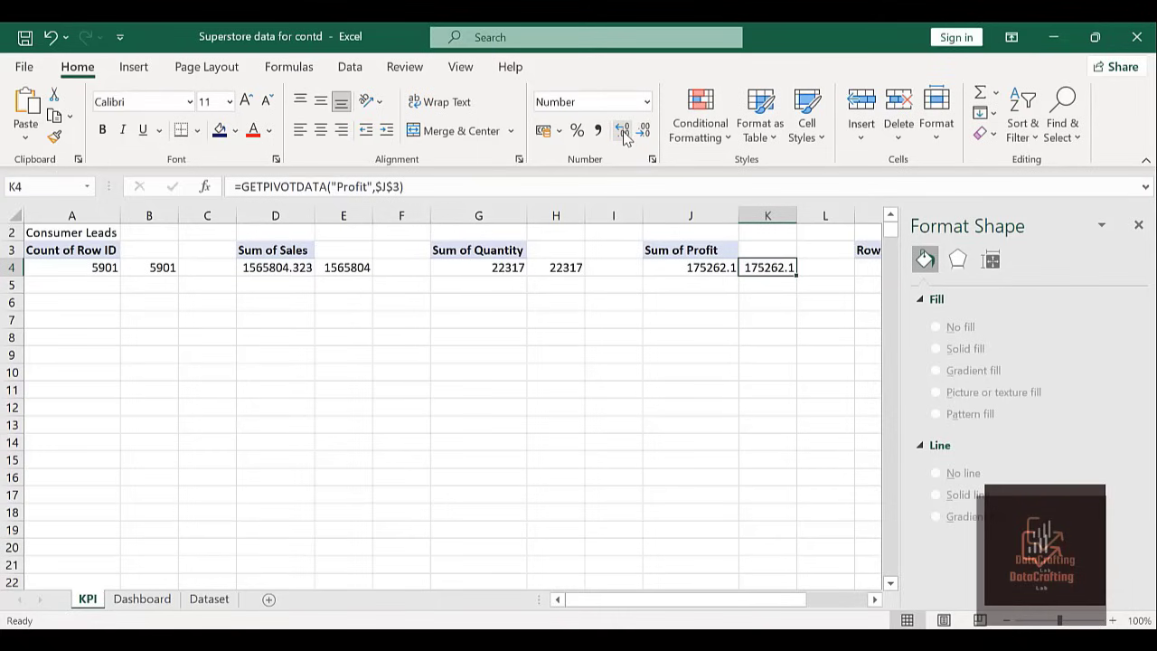
pyautogui.press('Return')
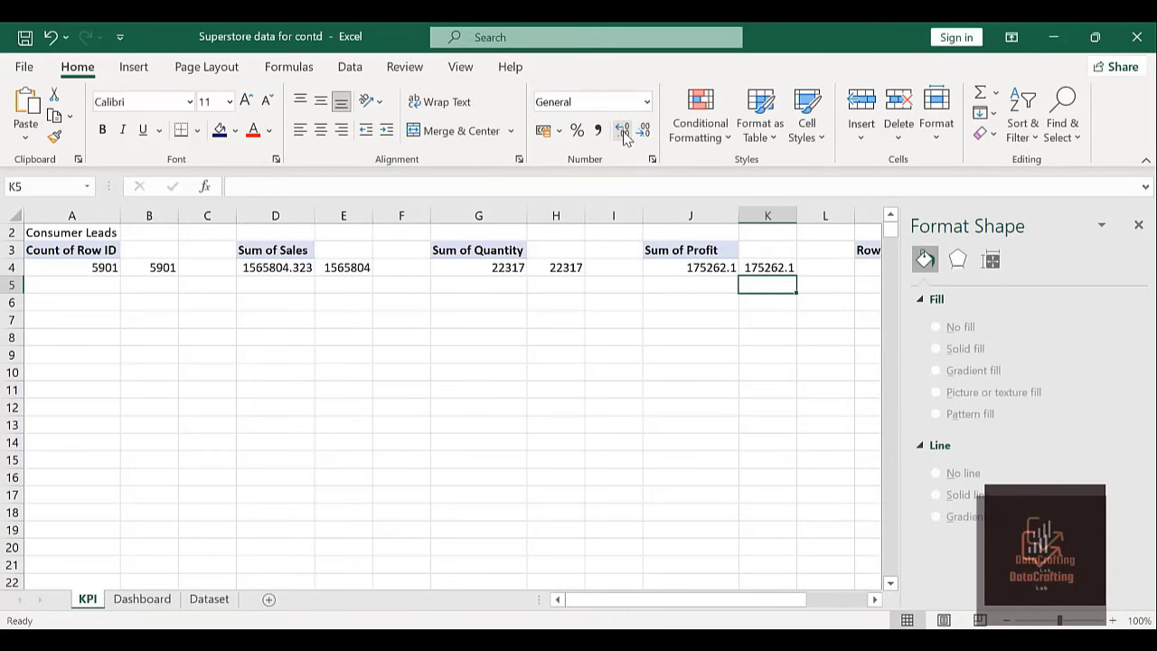
# Centre the linked value in its text box under PROFIT on the Dashboard sheet.
pyautogui.click(142, 599)
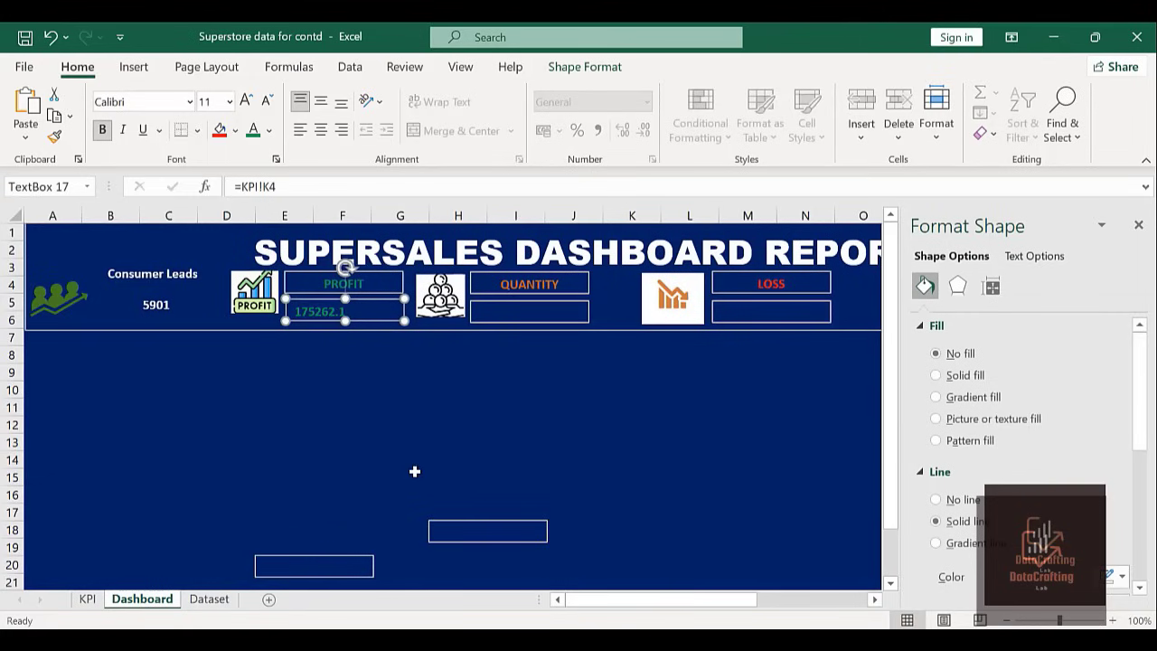
pyautogui.click(321, 129)
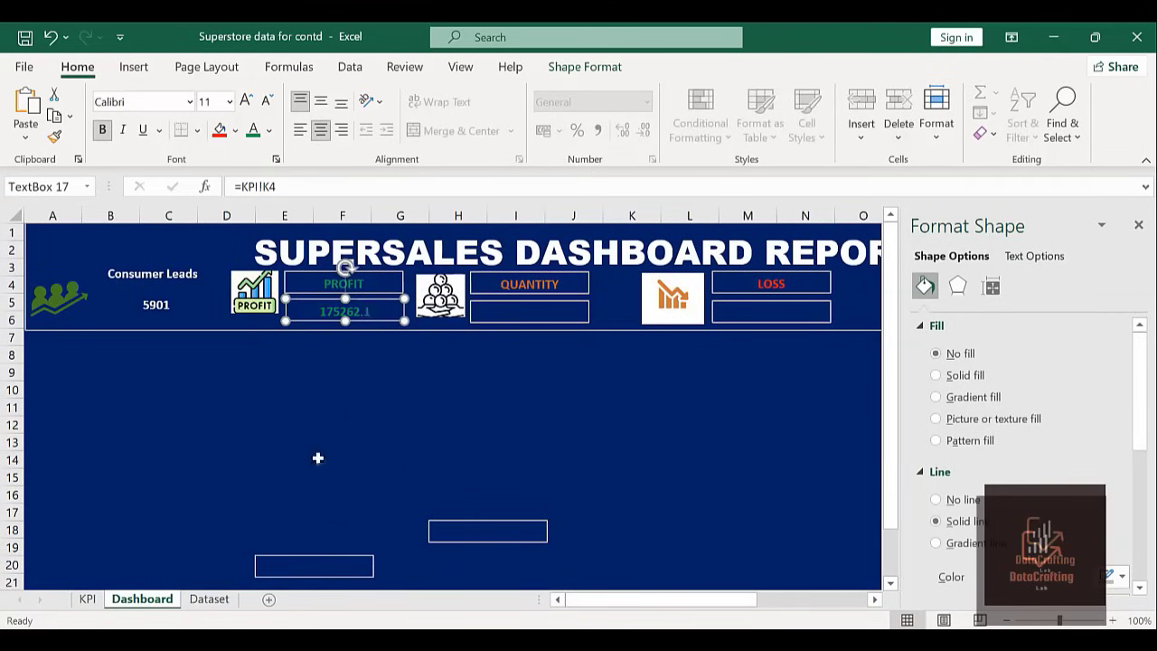
# Apply the $ English (United States) accounting format to profit cells J4 and K4 on the KPI sheet and return to the Dashboard sheet.
pyautogui.click(88, 601)
pyautogui.click(692, 267)
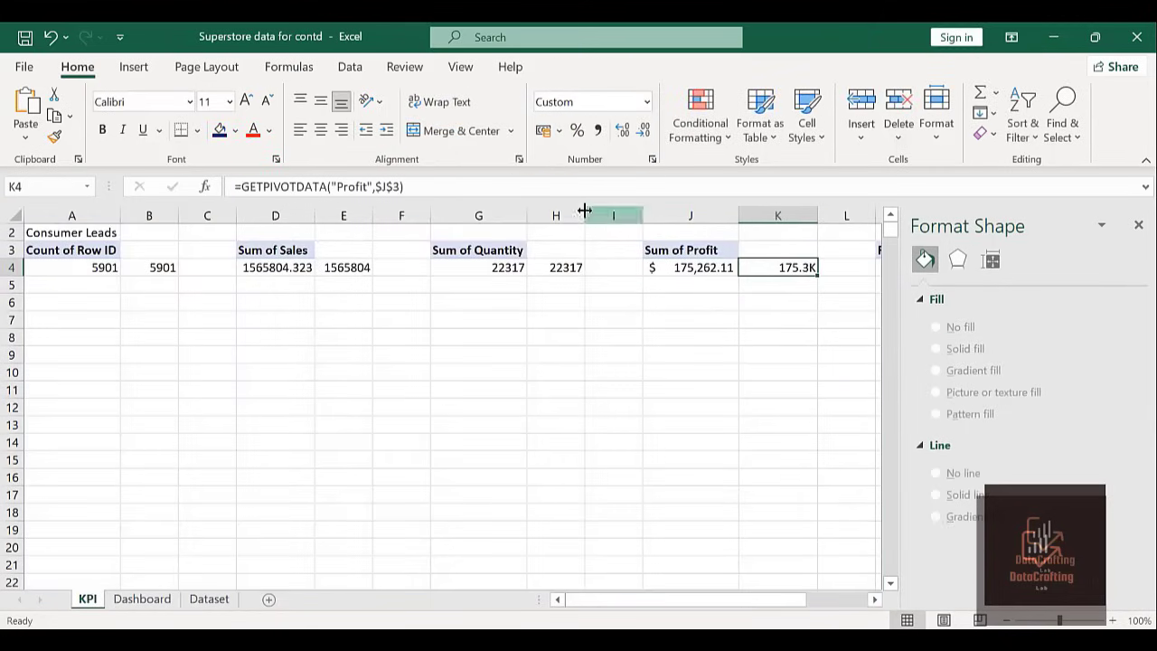
pyautogui.click(559, 131)
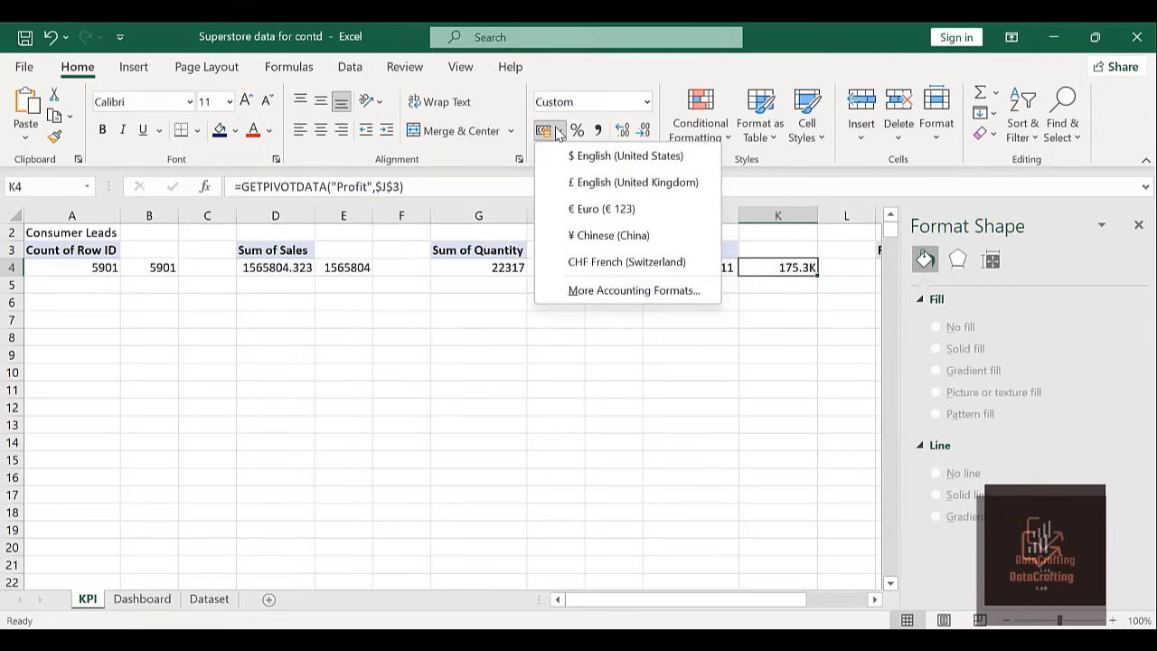
pyautogui.click(625, 156)
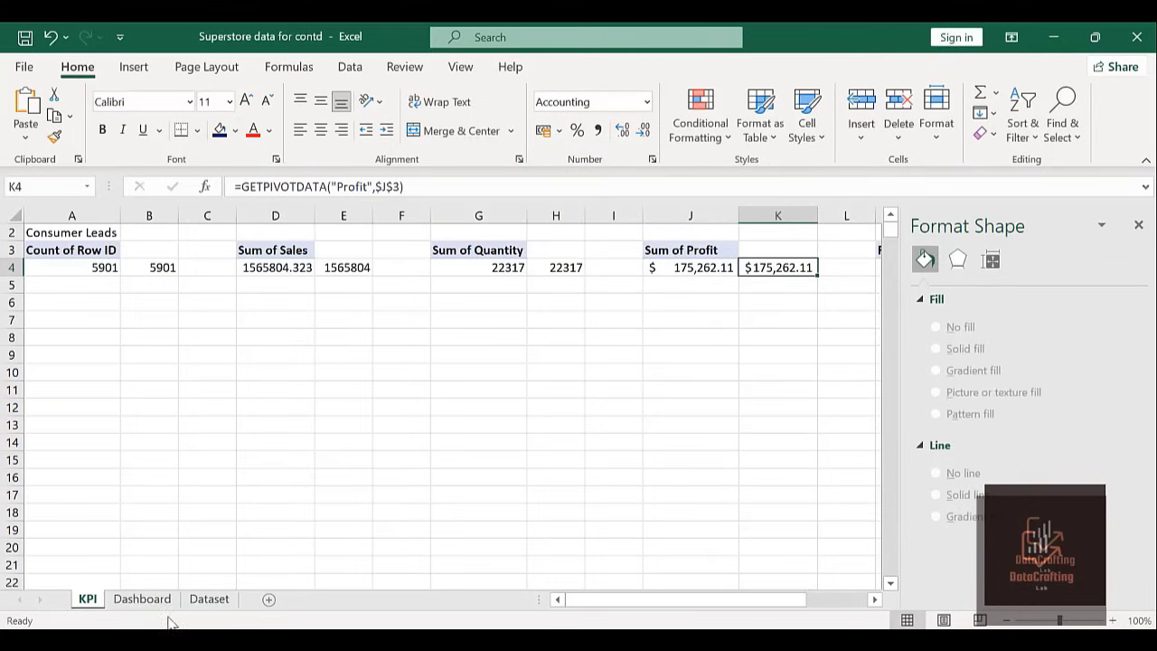
pyautogui.click(142, 600)
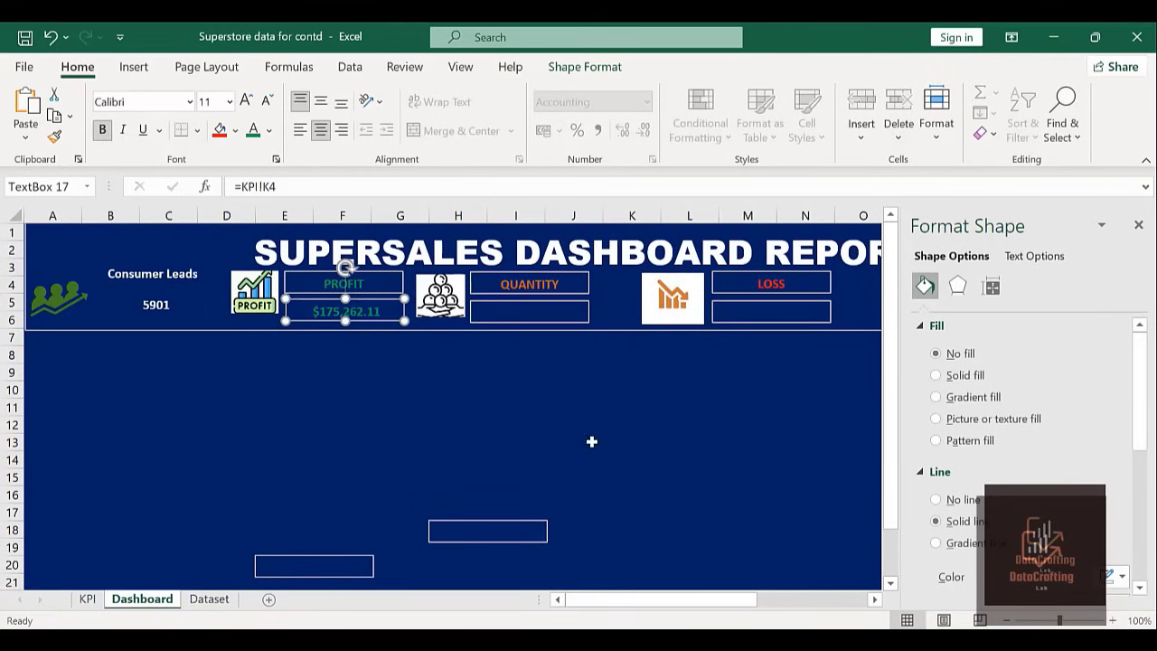
# Set No line on the PROFIT label box and its linked value box to remove their outlines.
pyautogui.click(374, 273)
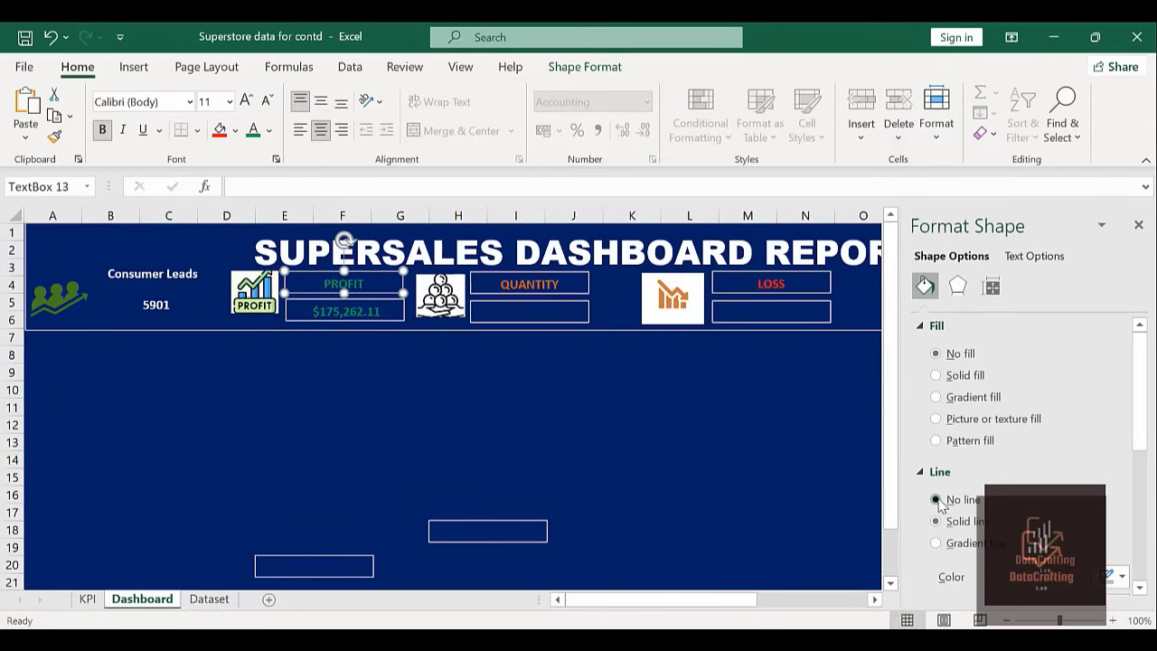
pyautogui.click(937, 500)
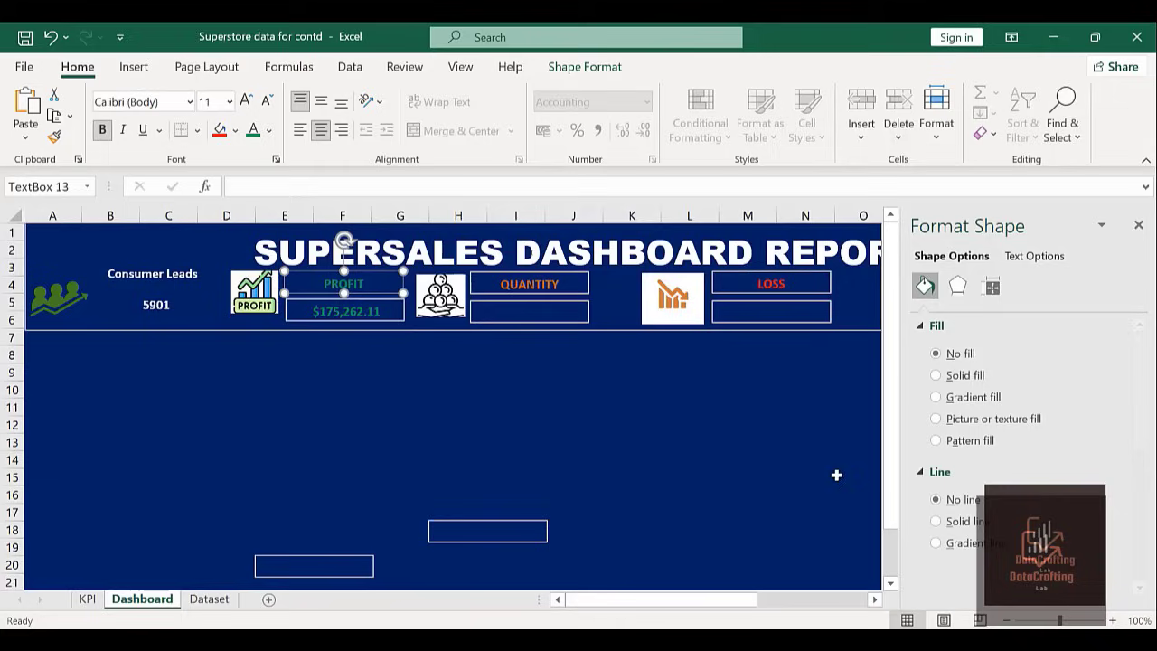
pyautogui.click(380, 307)
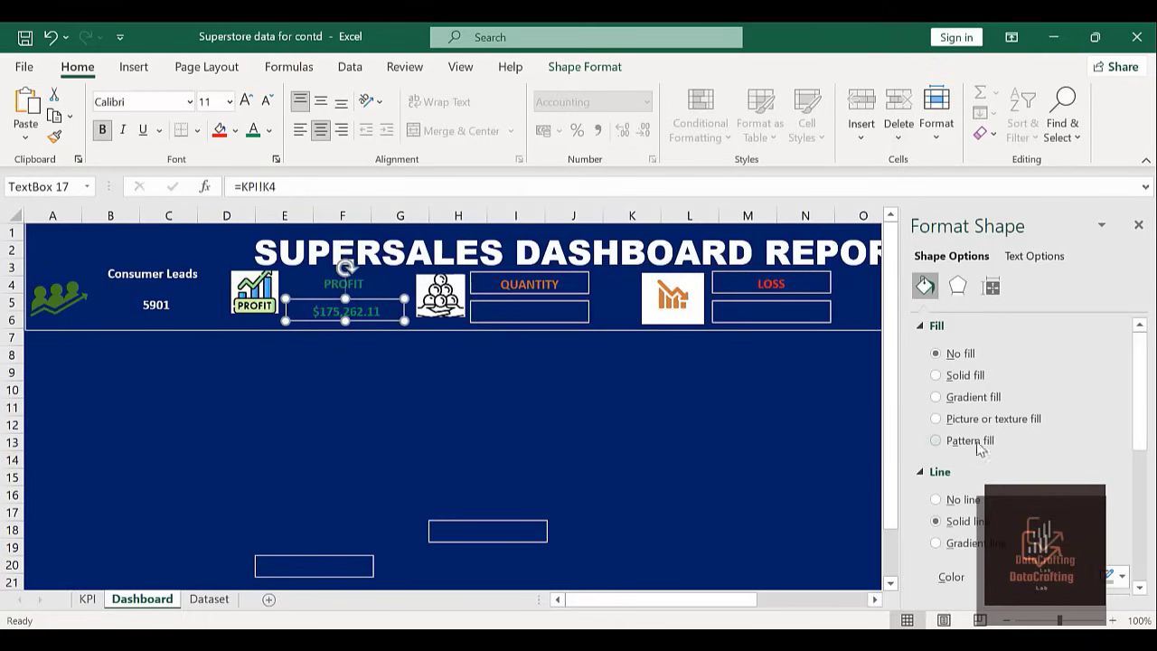
pyautogui.click(938, 500)
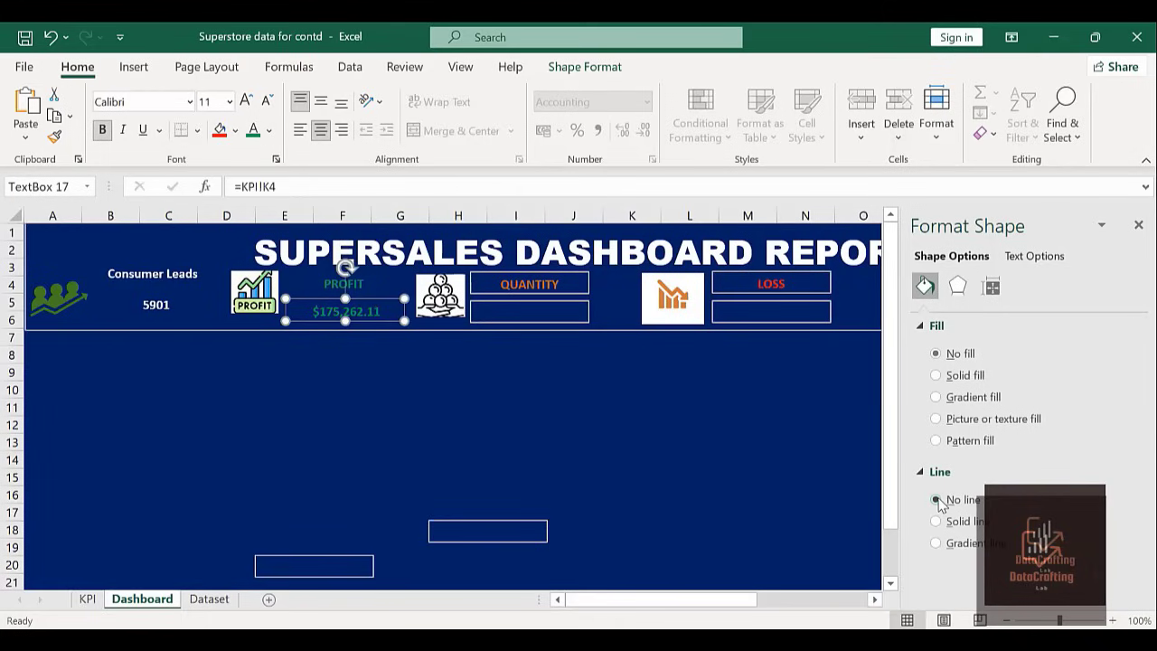
pyautogui.click(695, 428)
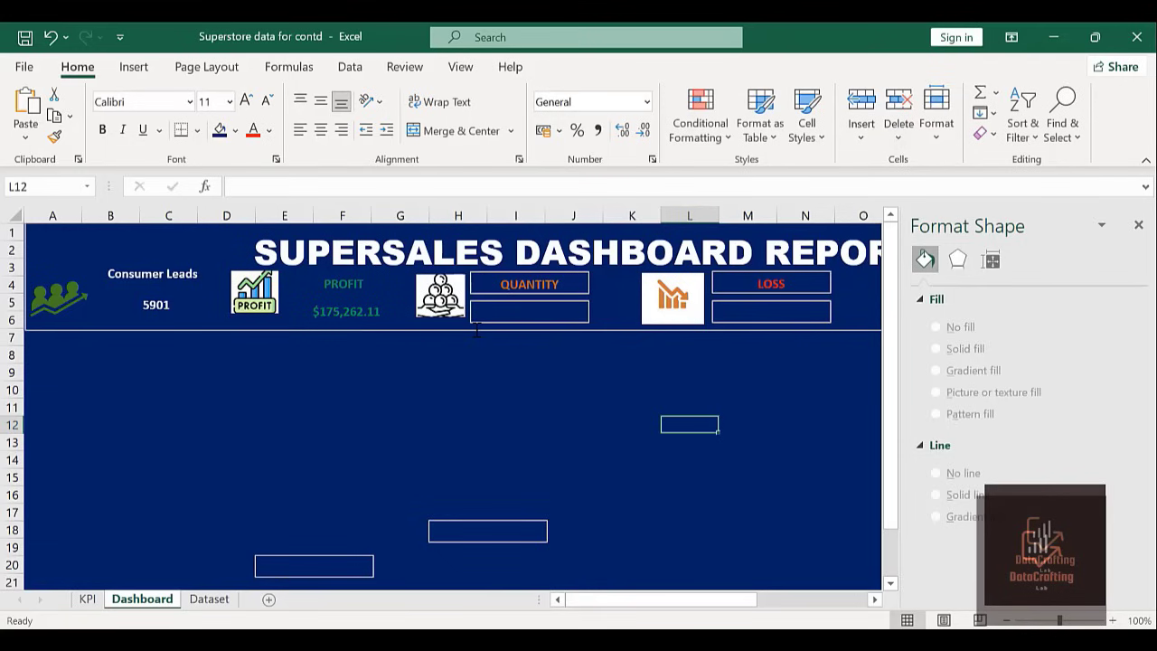
# Try to enlarge the Consumer Leads label text to 16 pt.
pyautogui.click(167, 280)
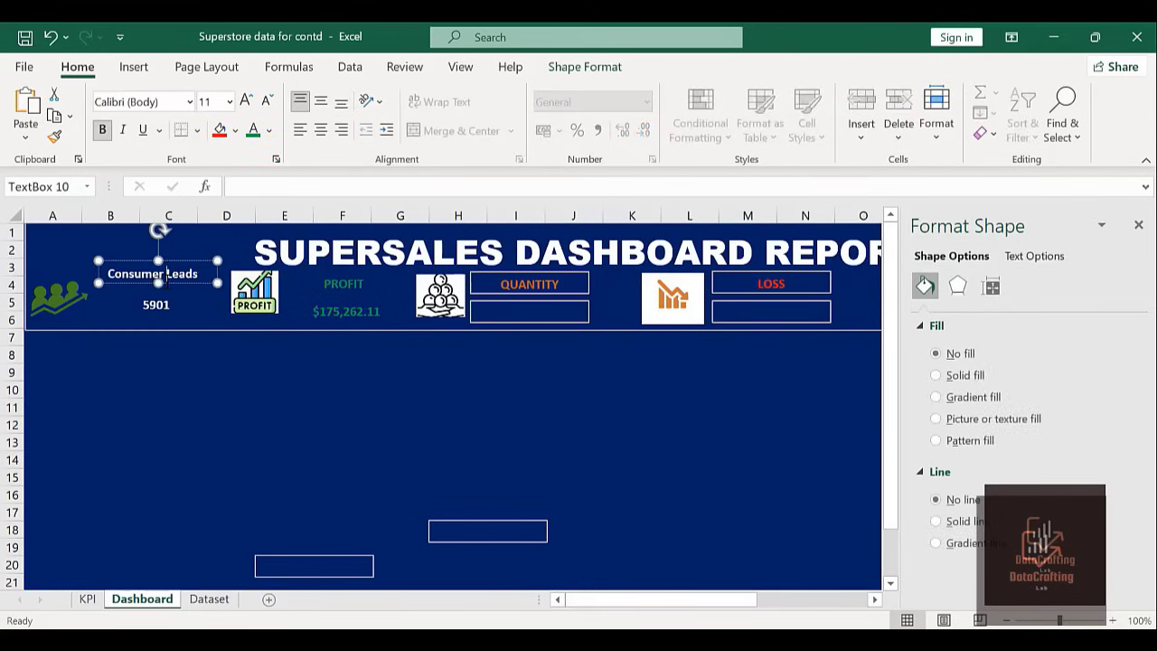
pyautogui.click(245, 100)
pyautogui.click(243, 102)
pyautogui.click(246, 102)
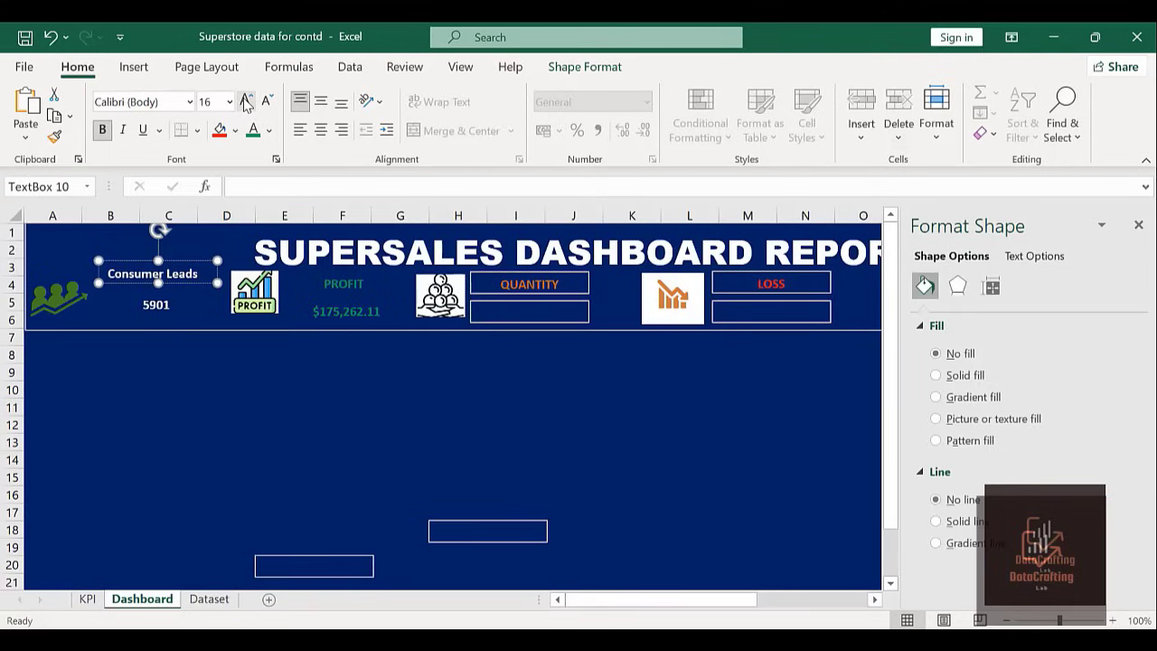
pyautogui.click(184, 418)
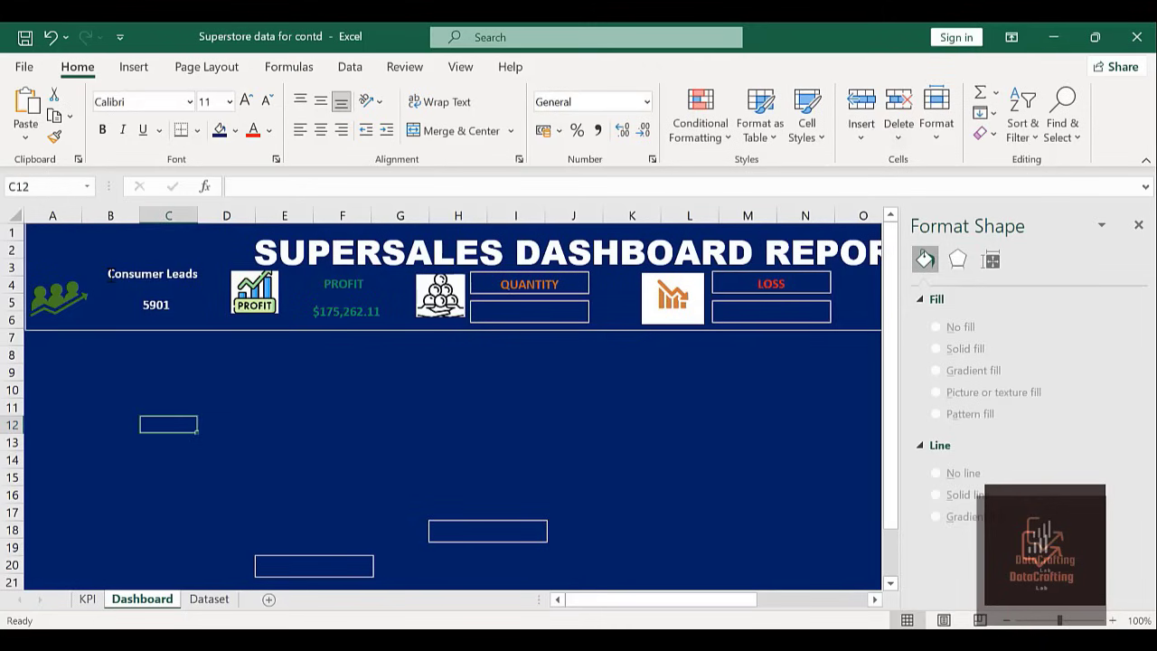
# Set the full Consumer Leads label text to font size 14.
pyautogui.click(104, 273)
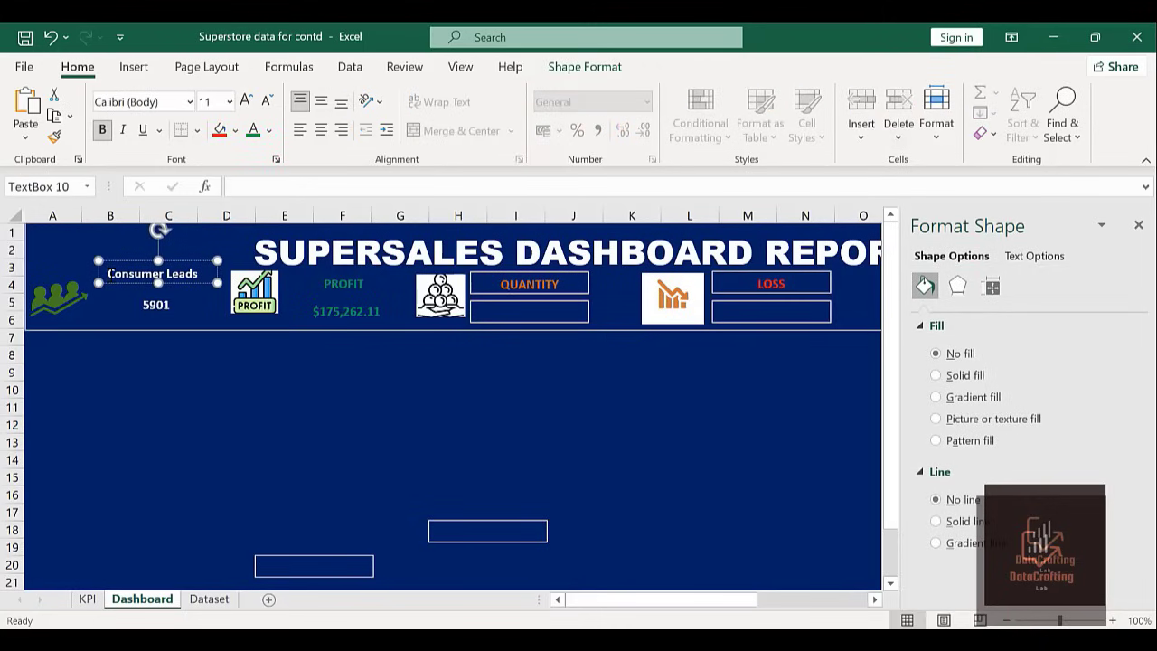
pyautogui.hotkey('shift', 'Right')
pyautogui.hotkey('shift', 'Right')
pyautogui.hotkey('shift', 'Right')
pyautogui.hotkey('shift', 'Right')
pyautogui.hotkey('shift', 'Right')
pyautogui.hotkey('shift', 'Right')
pyautogui.hotkey('shift', 'Right')
pyautogui.hotkey('shift', 'Right')
pyautogui.hotkey('shift', 'Right')
pyautogui.hotkey('shift', 'Right')
pyautogui.hotkey('shift', 'Right')
pyautogui.hotkey('shift', 'Right')
pyautogui.hotkey('shift', 'Right')
pyautogui.hotkey('shift', 'Right')
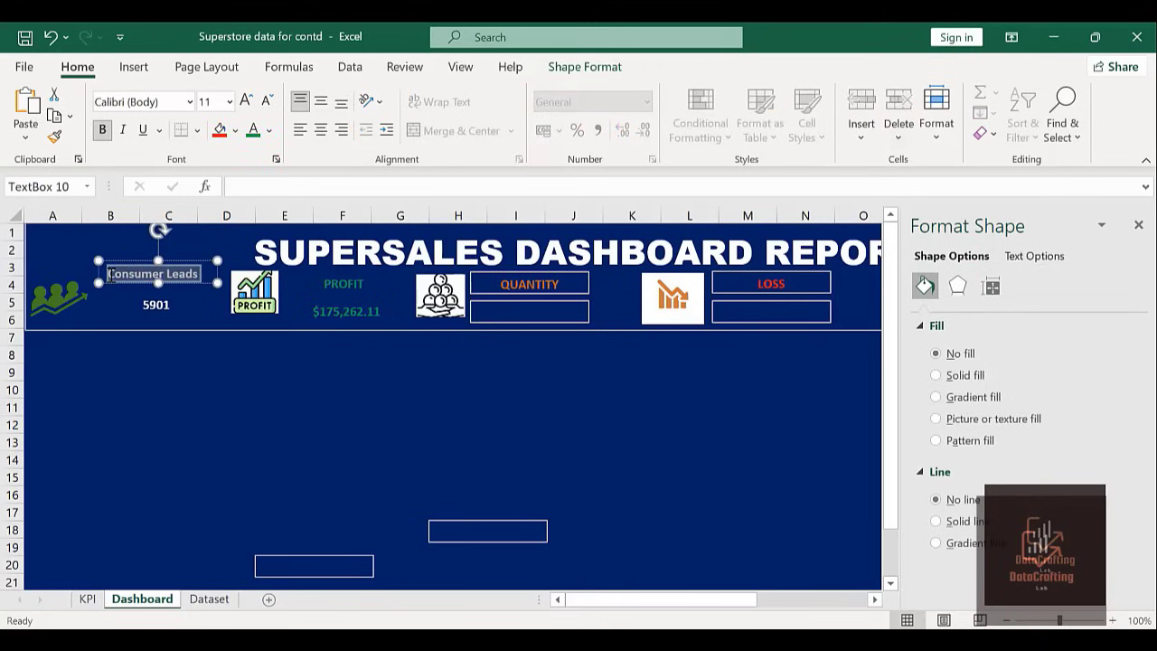
pyautogui.click(245, 101)
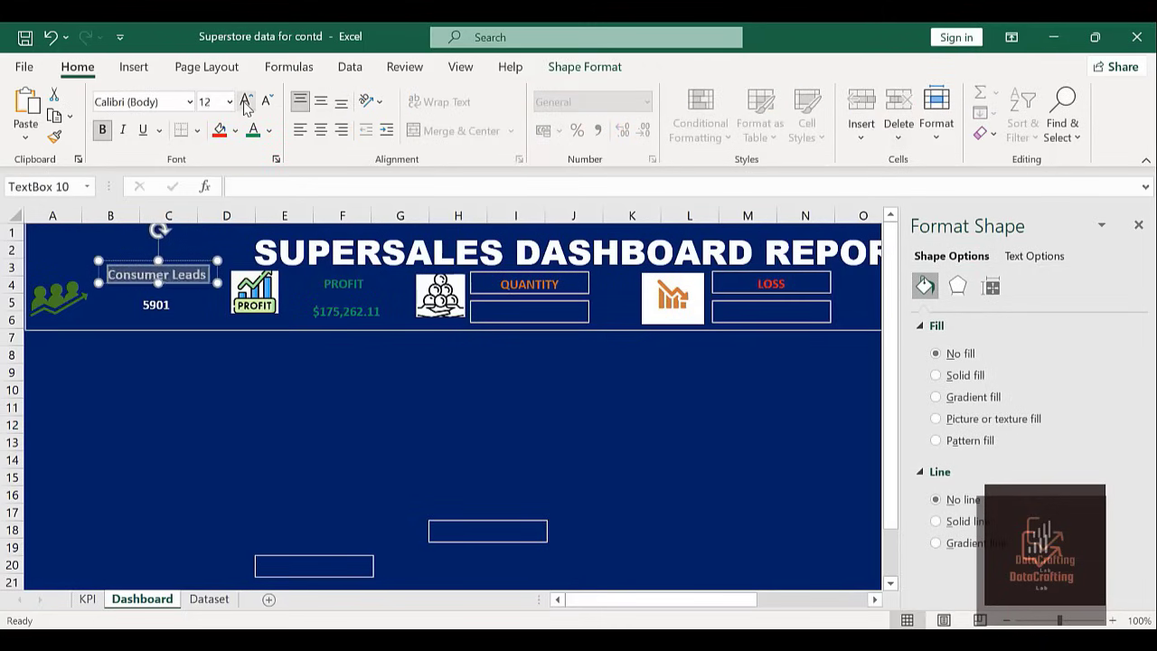
pyautogui.click(245, 102)
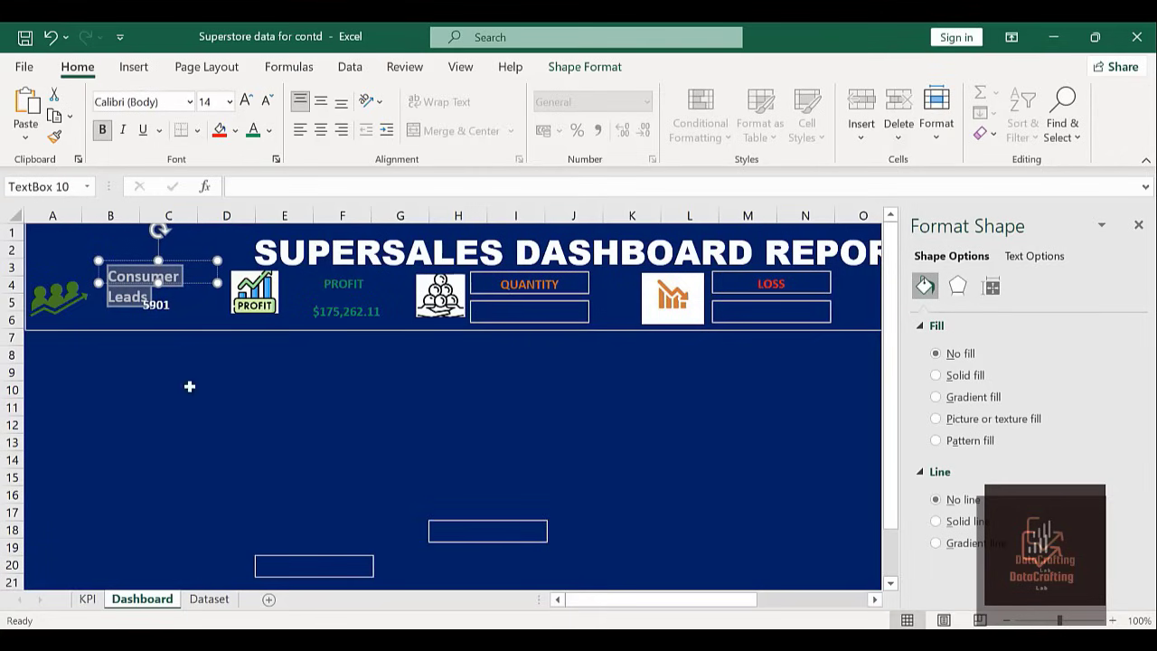
pyautogui.click(285, 428)
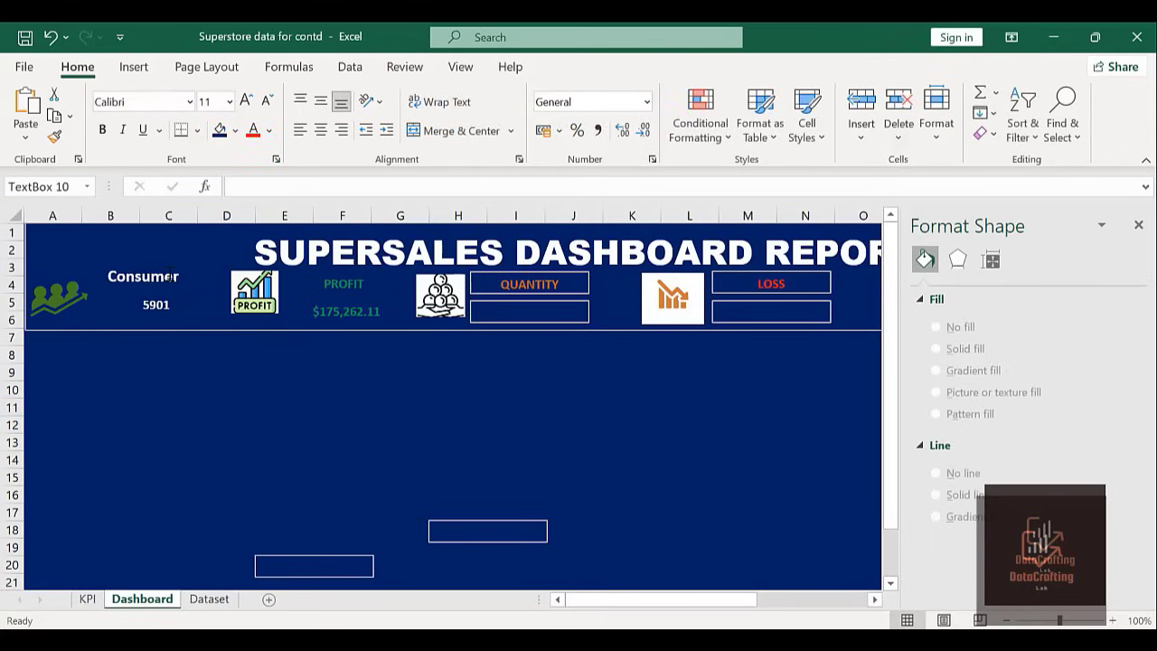
# Resize the Consumer Leads text box so its label fits on one line, and position it just above its linked value.
pyautogui.click(169, 277)
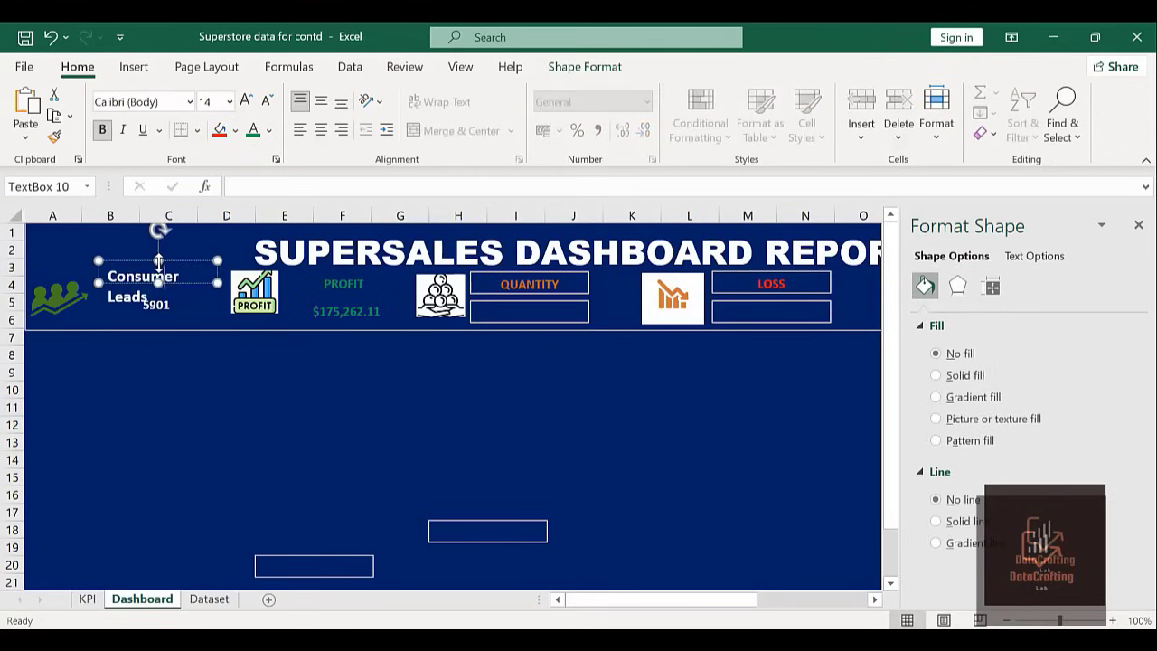
pyautogui.moveTo(158, 261); pyautogui.dragTo(159, 239)
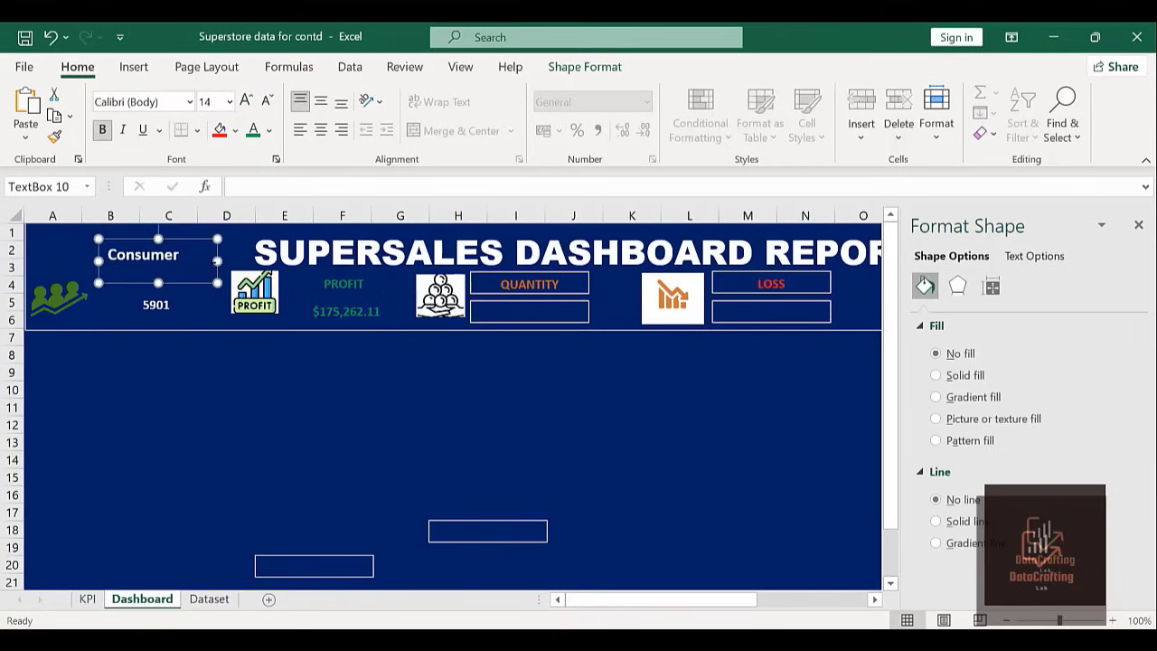
pyautogui.moveTo(218, 262); pyautogui.dragTo(232, 262)
pyautogui.click(245, 455)
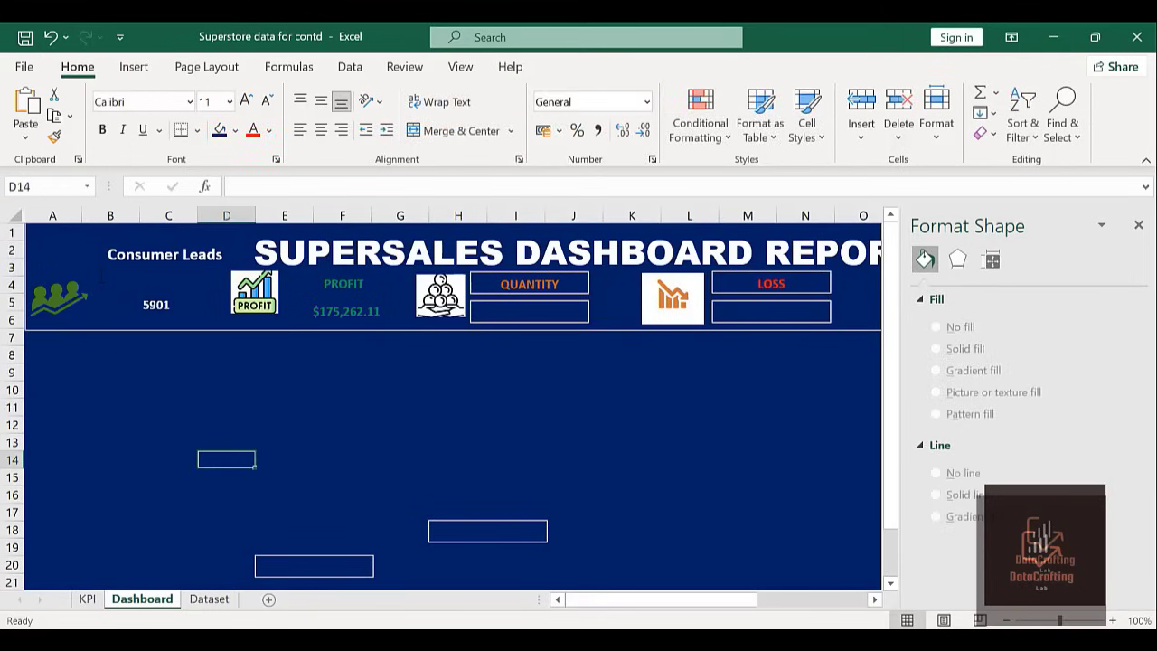
pyautogui.click(168, 259)
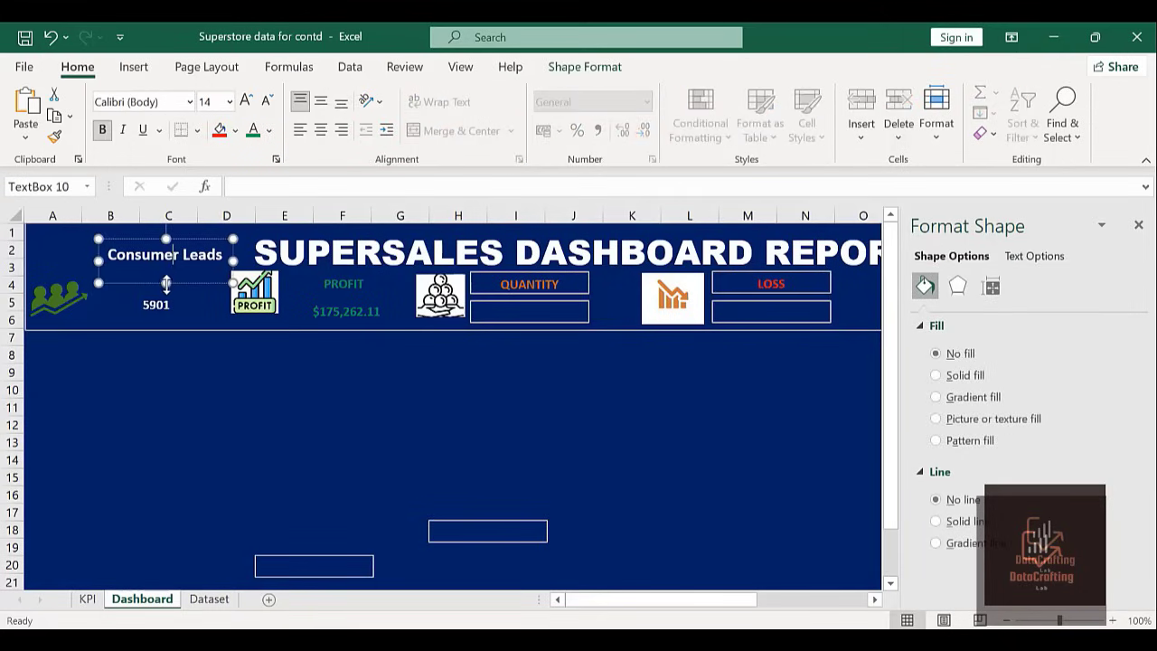
pyautogui.moveTo(166, 283); pyautogui.dragTo(166, 274)
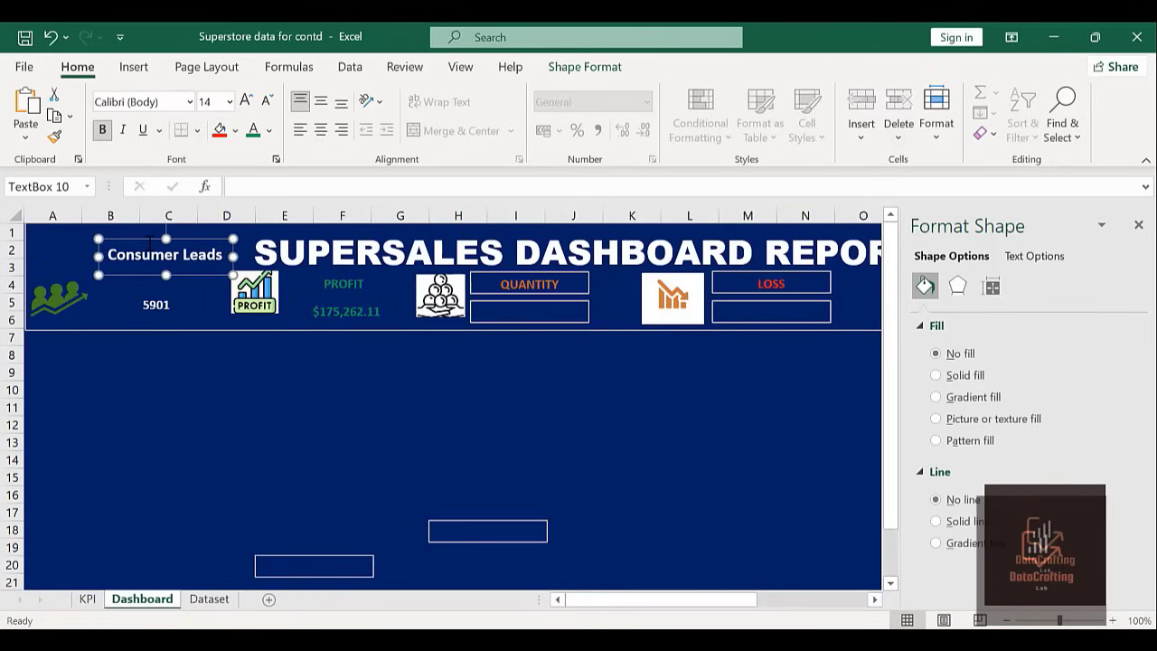
pyautogui.moveTo(142, 246); pyautogui.dragTo(132, 255)
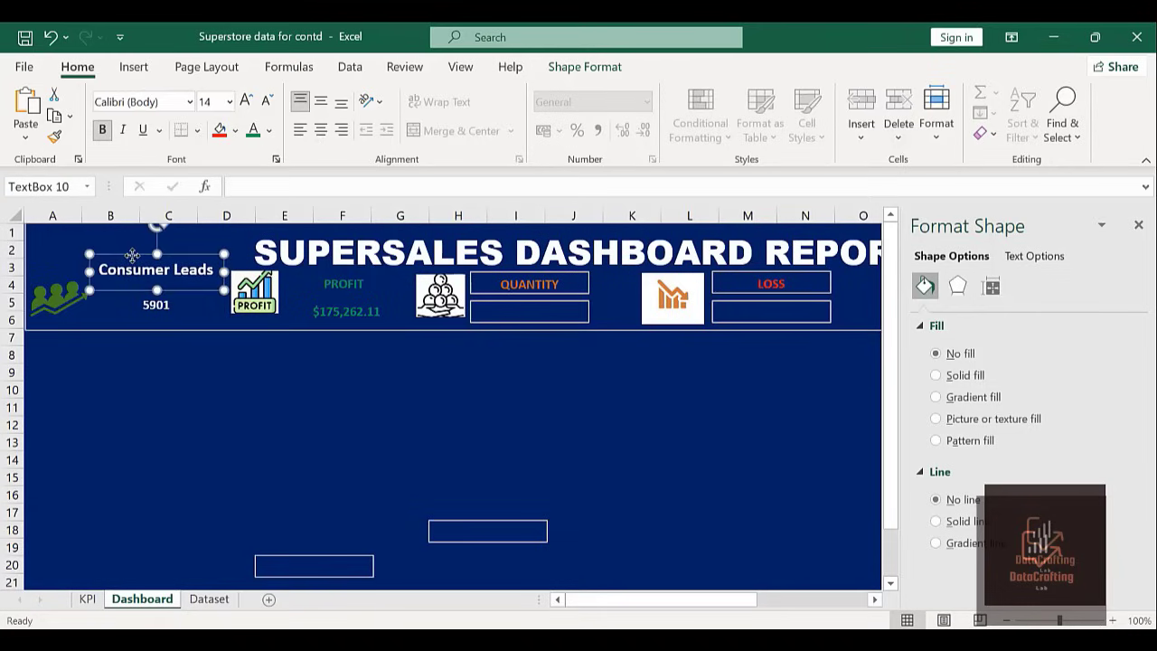
# Set the linked value under Consumer Leads to font size 14.
pyautogui.click(156, 305)
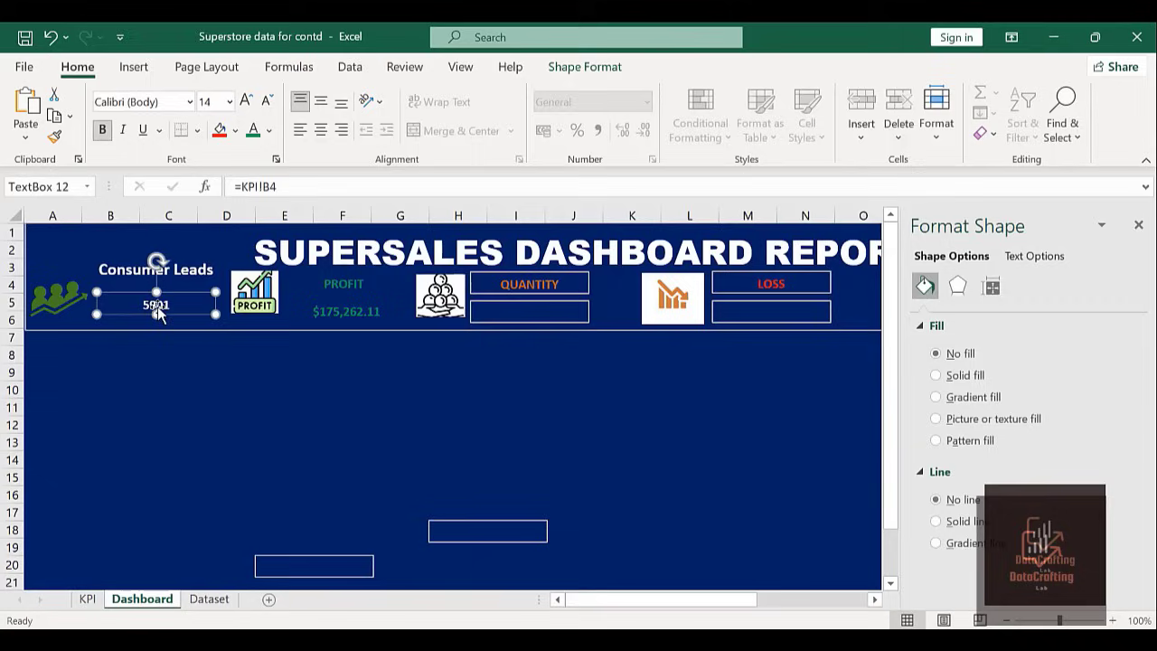
pyautogui.click(249, 104)
pyautogui.click(249, 104)
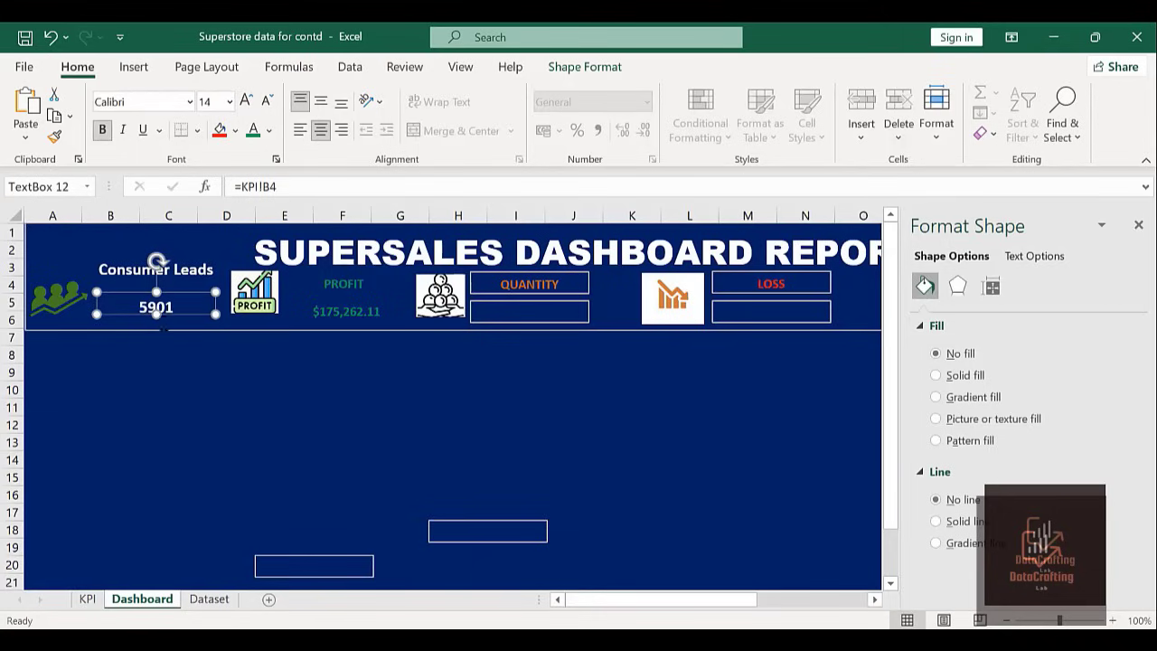
pyautogui.click(200, 381)
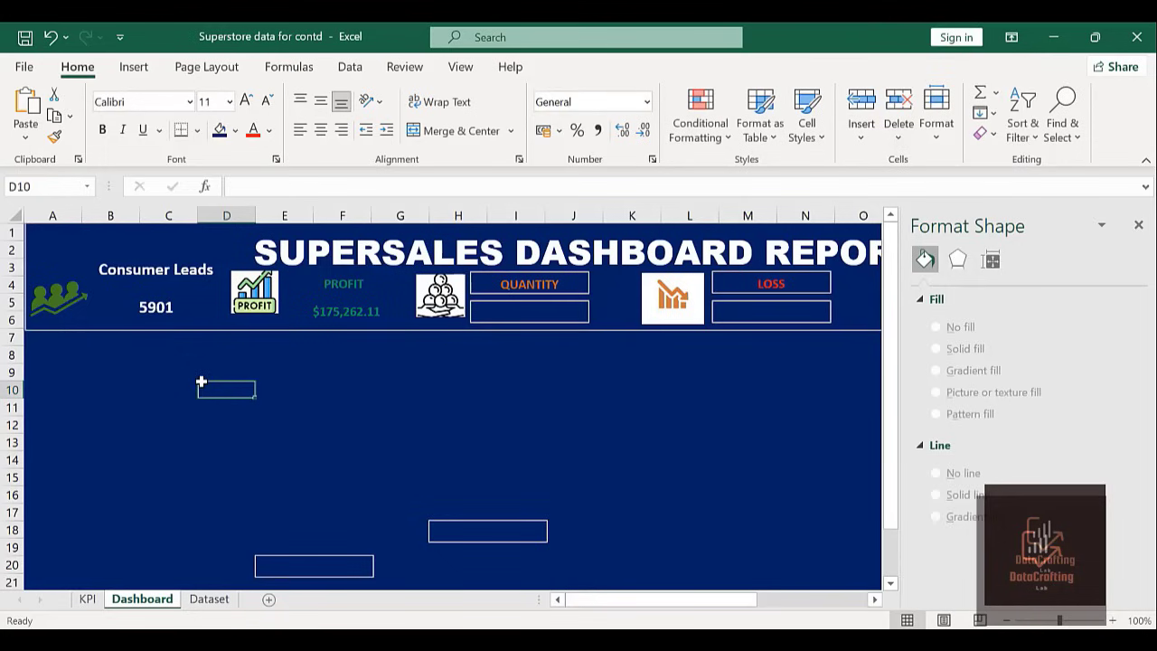
# Increase the PROFIT label text to font size 14.
pyautogui.click(359, 288)
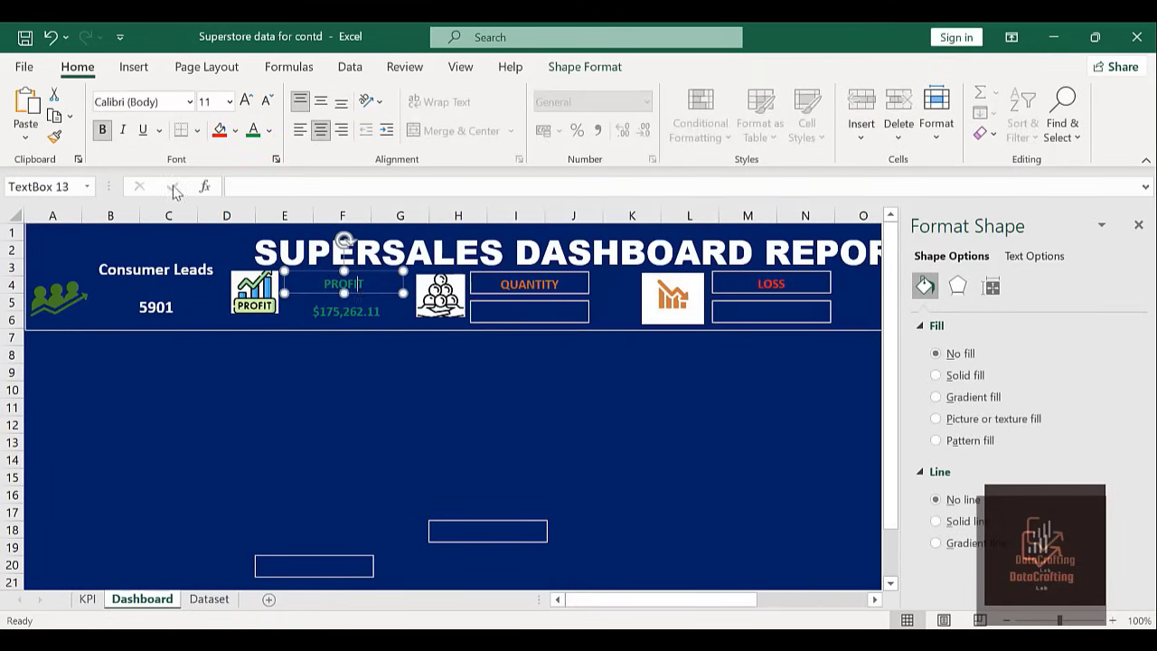
pyautogui.click(247, 100)
pyautogui.click(247, 100)
pyautogui.click(335, 402)
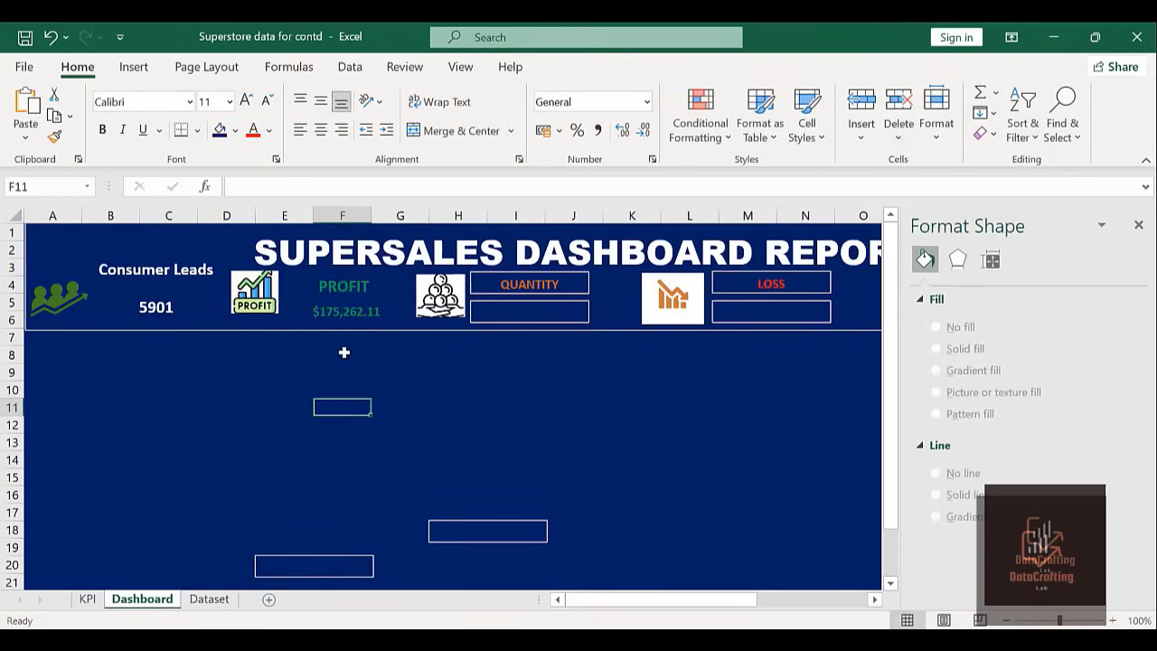
# Set the linked profit value under the PROFIT label to font size 14.
pyautogui.click(361, 314)
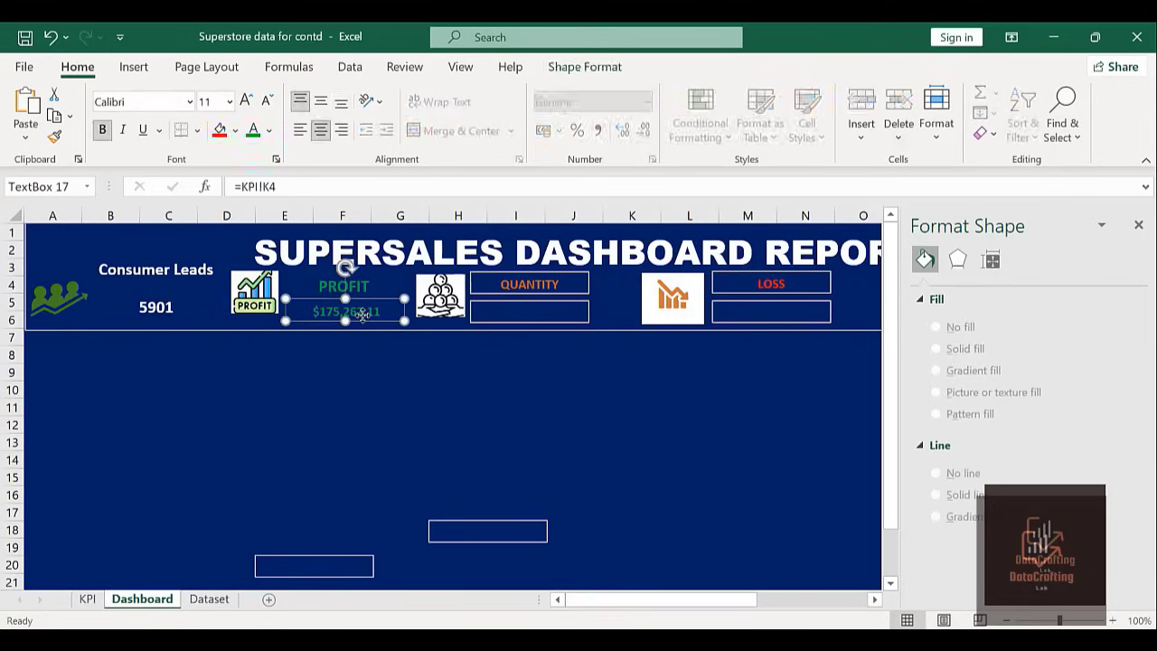
pyautogui.click(246, 100)
pyautogui.click(247, 101)
pyautogui.click(247, 100)
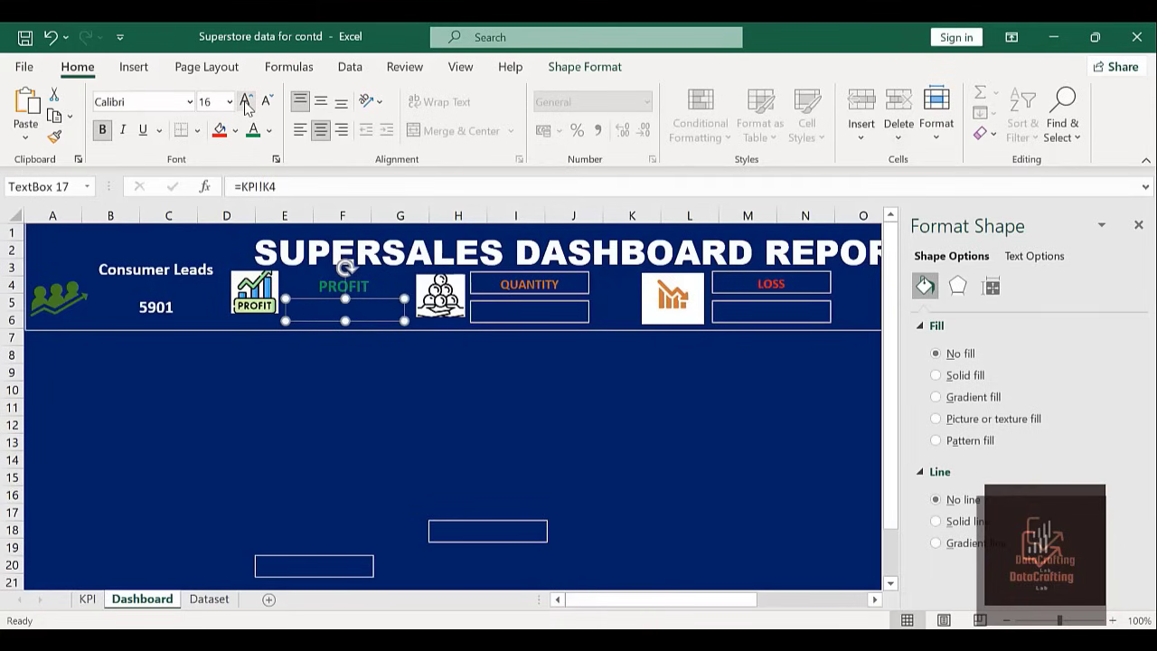
pyautogui.click(267, 104)
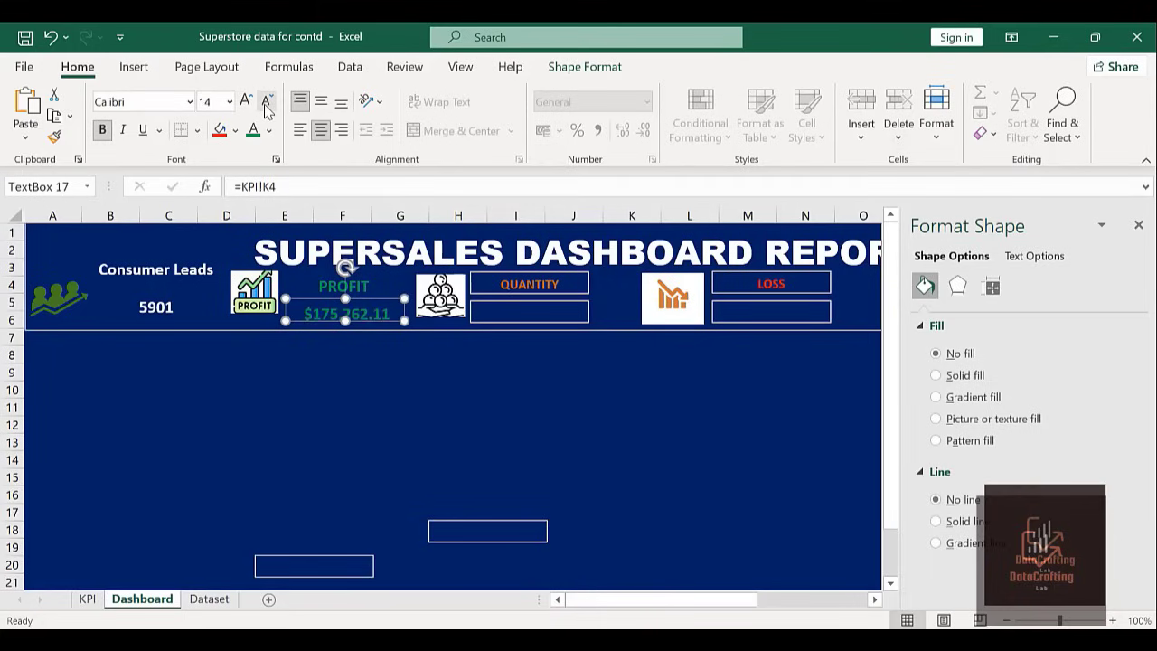
pyautogui.click(333, 411)
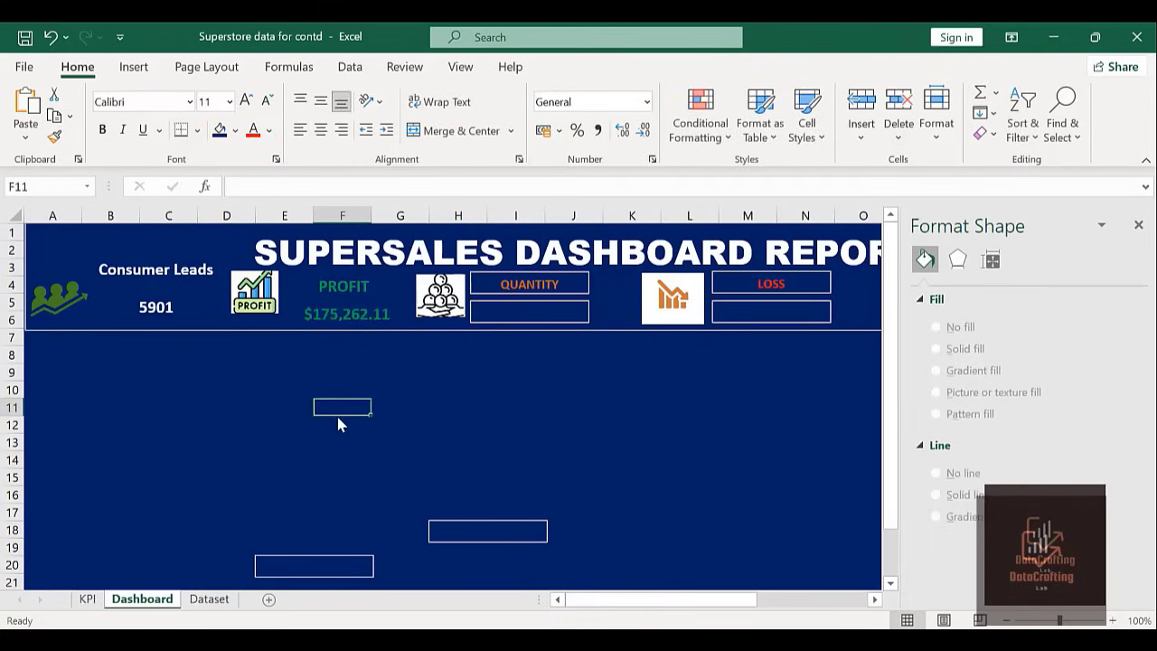
# Try to enlarge the QUANTITY label text by two font sizes.
pyautogui.click(510, 277)
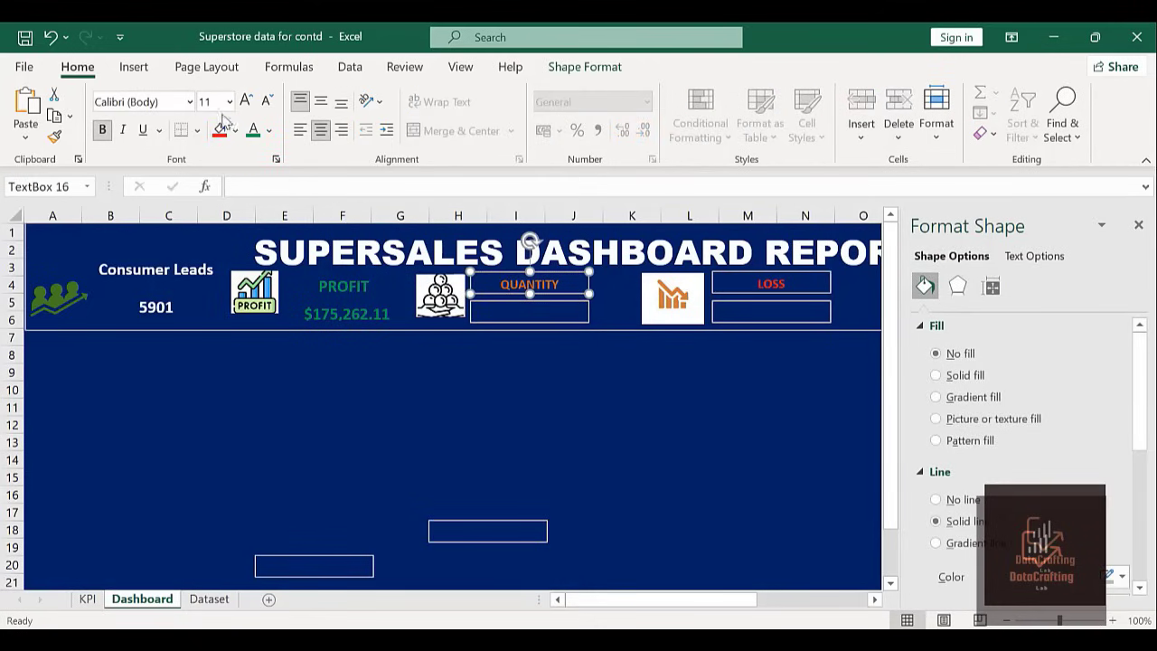
pyautogui.click(247, 101)
pyautogui.click(248, 101)
pyautogui.click(558, 424)
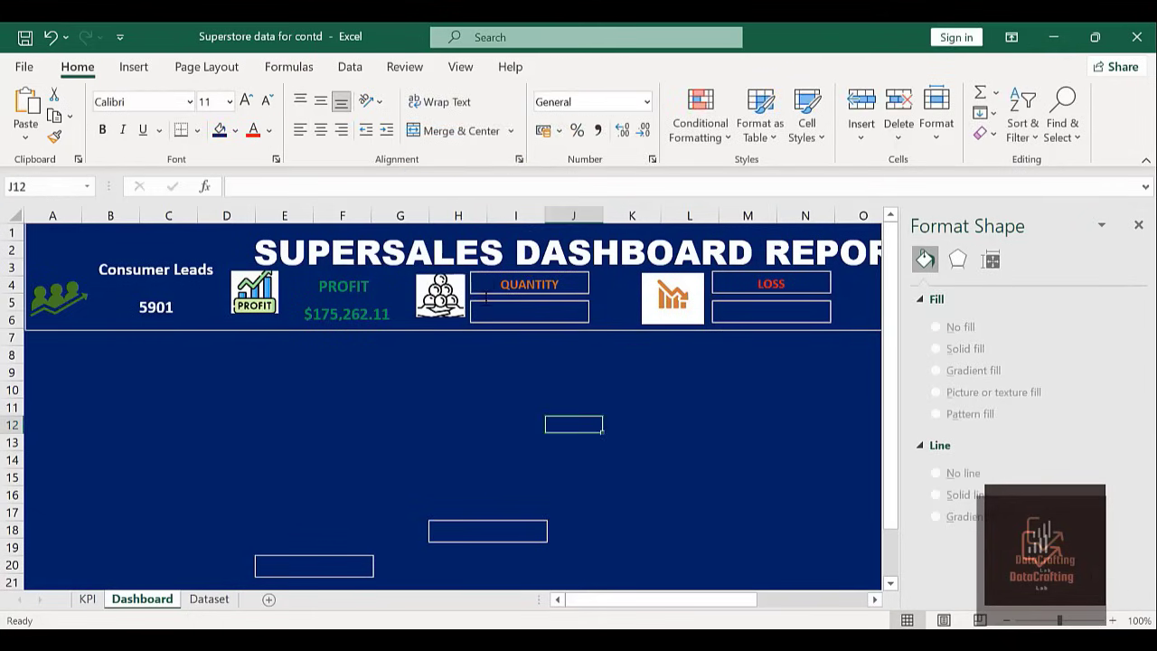
# Set the full QUANTITY label text to font size 14.
pyautogui.click(529, 284)
pyautogui.hotkey('shift', 'Right')
pyautogui.hotkey('shift', 'Right')
pyautogui.hotkey('shift', 'Right')
pyautogui.hotkey('shift', 'Right')
pyautogui.hotkey('shift', 'Right')
pyautogui.hotkey('shift', 'Right')
pyautogui.hotkey('shift', 'Right')
pyautogui.hotkey('shift', 'Right')
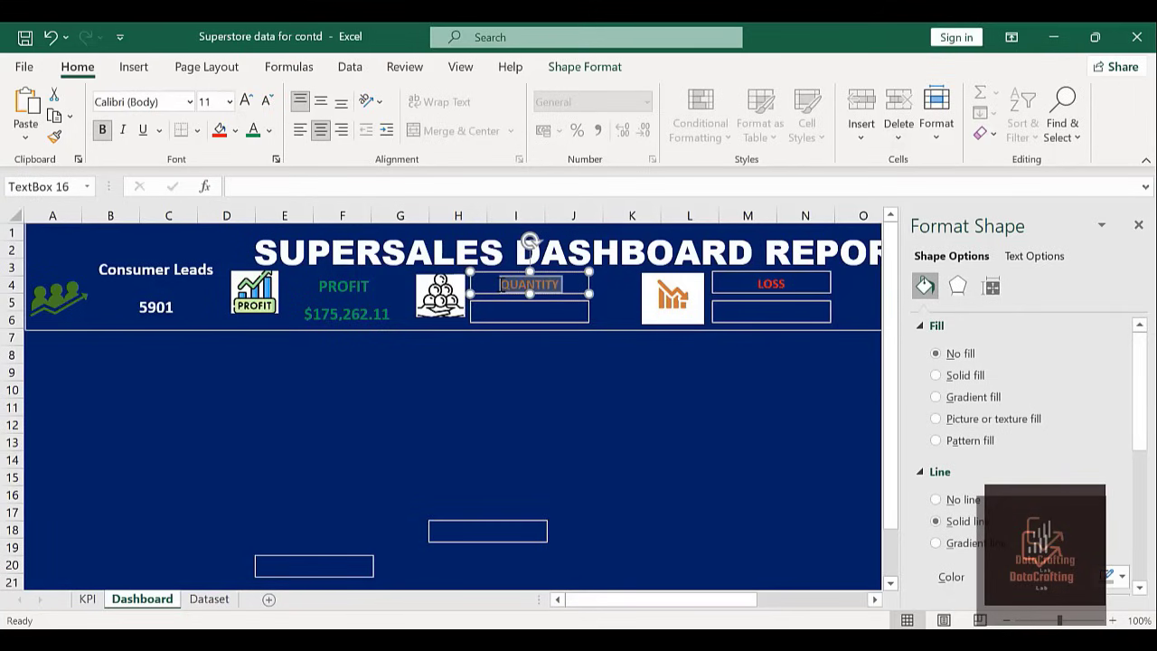
pyautogui.click(246, 101)
pyautogui.click(246, 101)
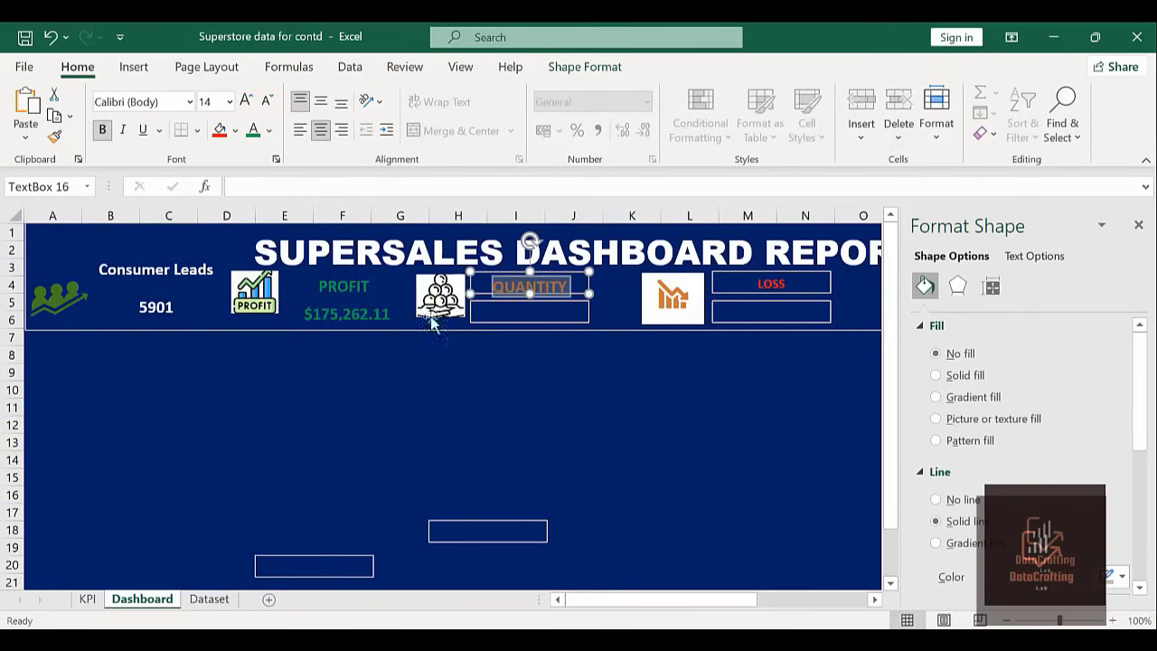
pyautogui.click(546, 394)
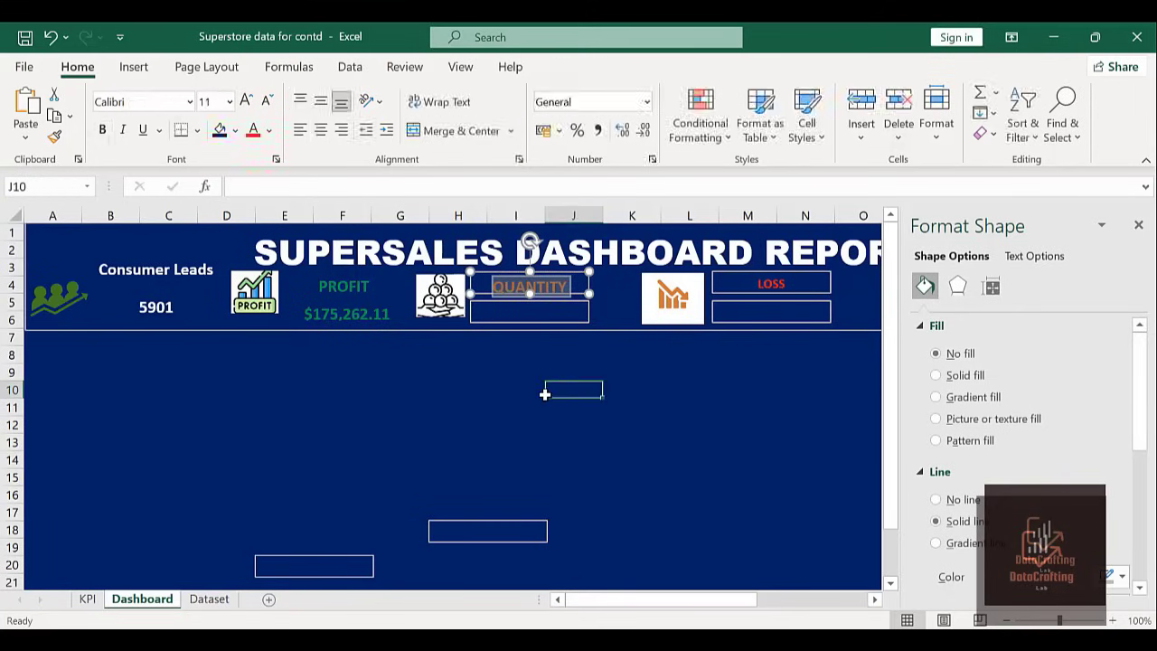
# Make the QUANTITY label's text box slightly wider and taller.
pyautogui.click(529, 276)
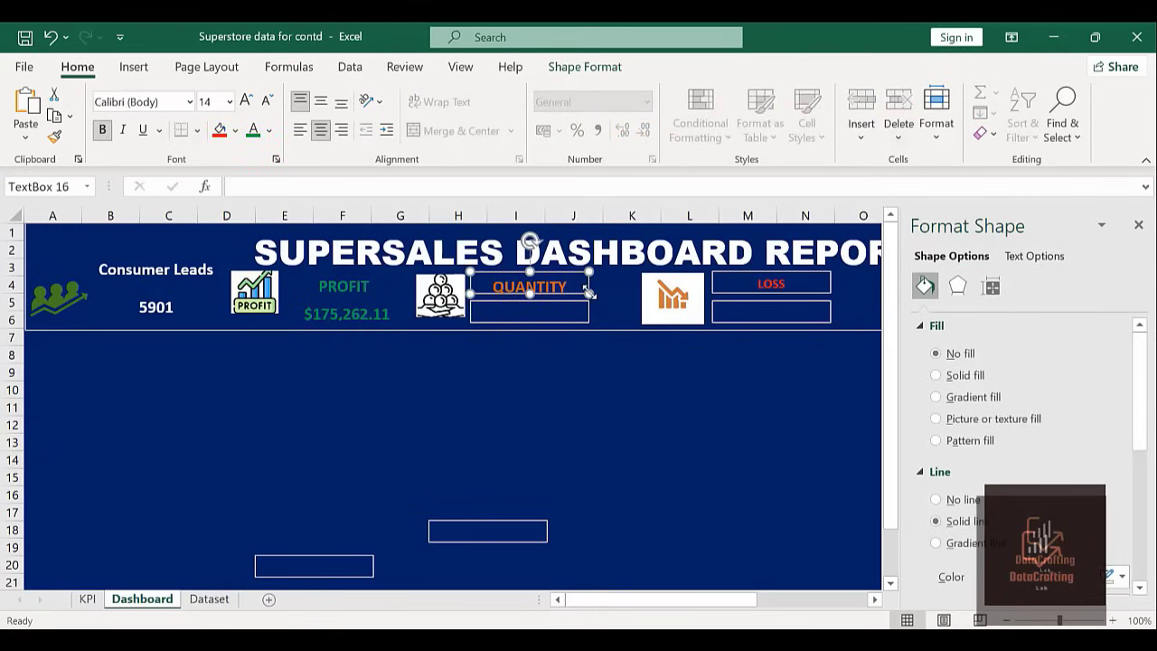
pyautogui.moveTo(589, 291); pyautogui.dragTo(597, 296)
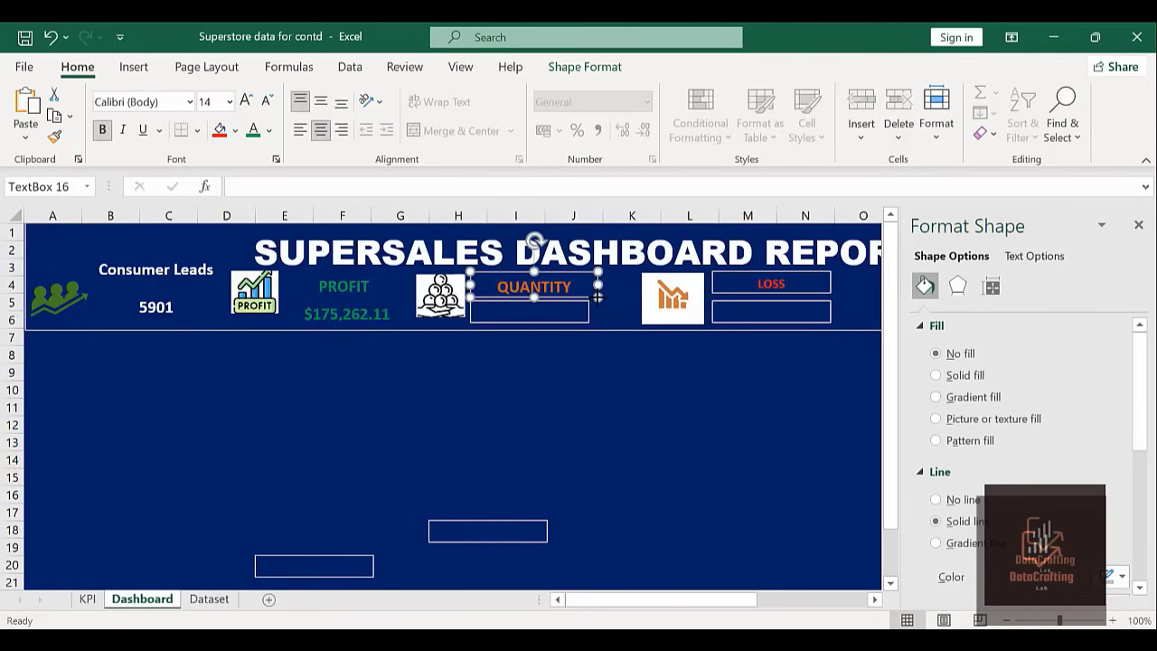
pyautogui.click(267, 496)
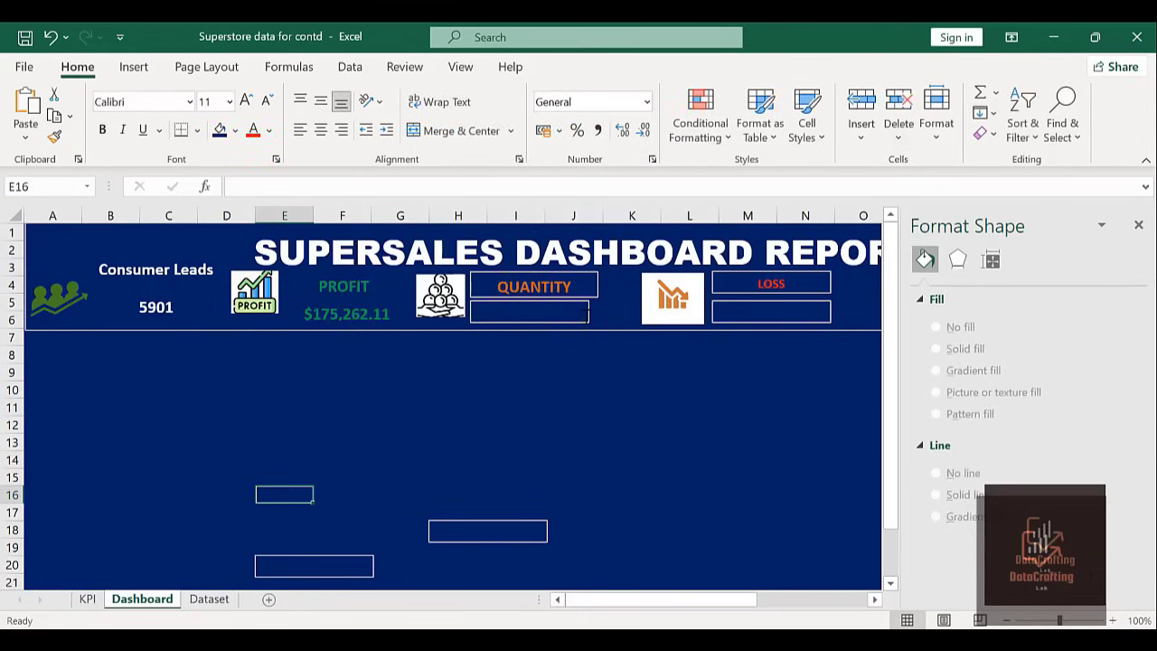
# Link the empty text box under QUANTITY to the quantity total in cell H4 of the KPI sheet with =KPI!H4.
pyautogui.click(573, 314)
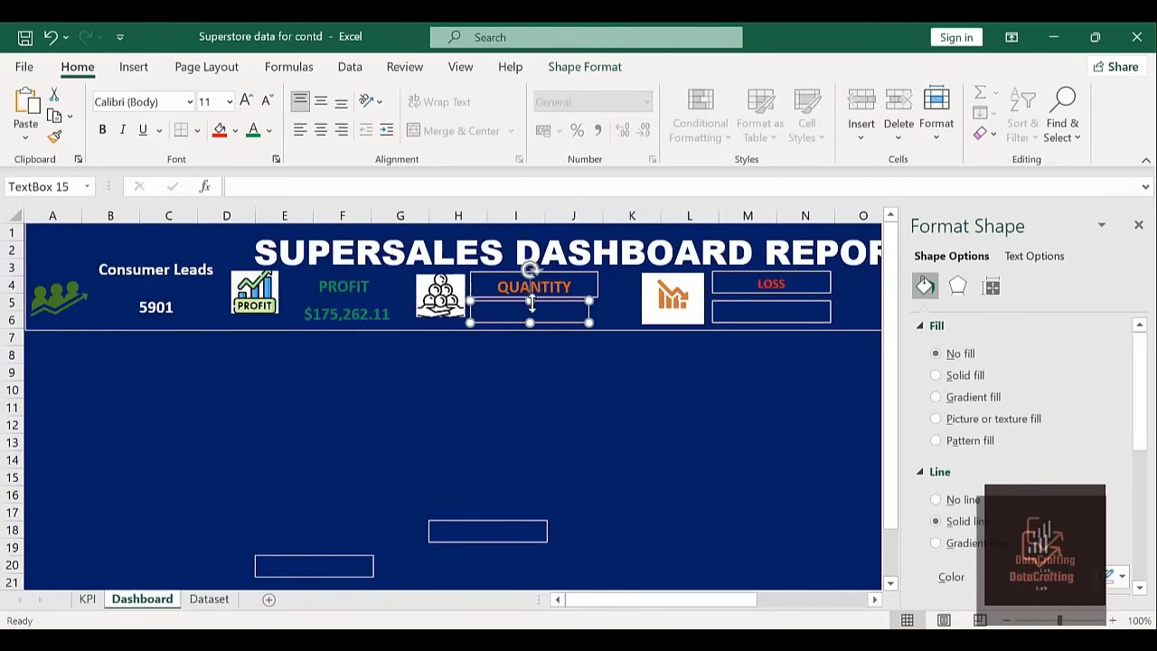
pyautogui.click(251, 189)
pyautogui.write('=')
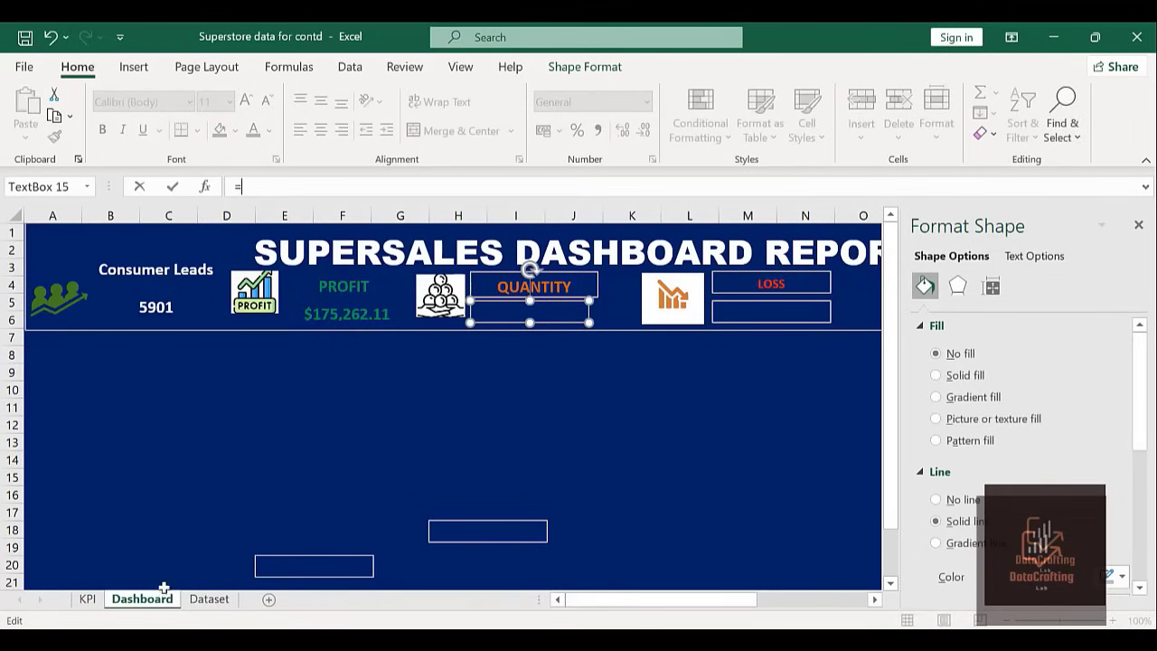
pyautogui.click(87, 600)
pyautogui.click(566, 270)
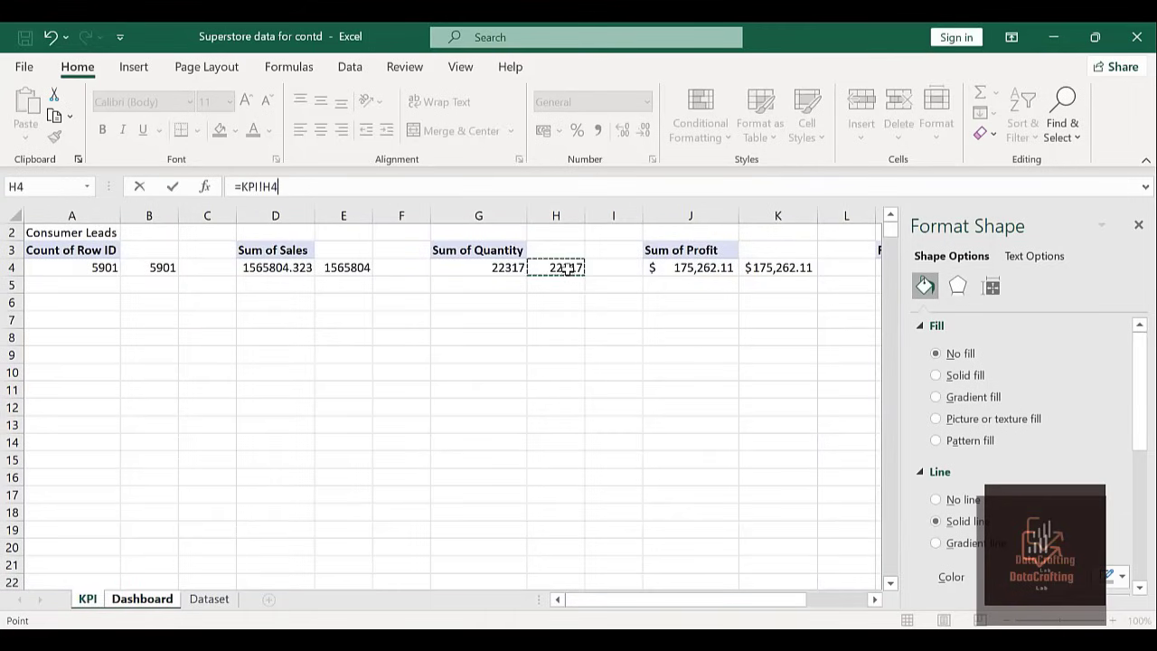
pyautogui.press('Return')
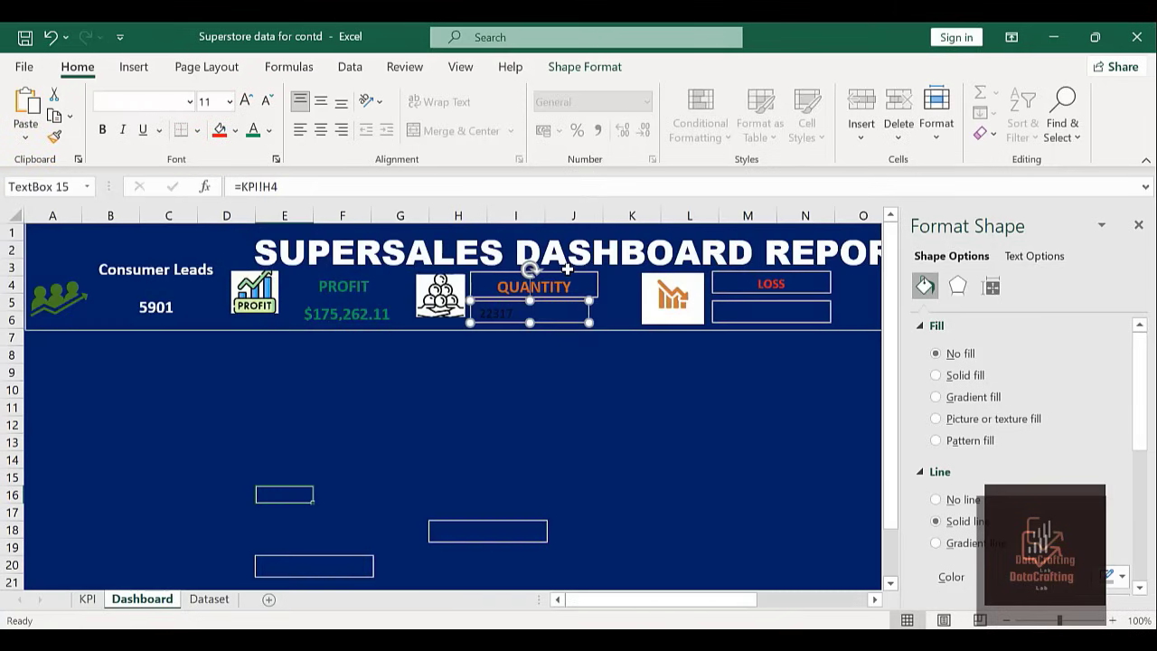
# Format the quantity value under the QUANTITY label as centred, orange, bold text at font size 14.
pyautogui.click(322, 133)
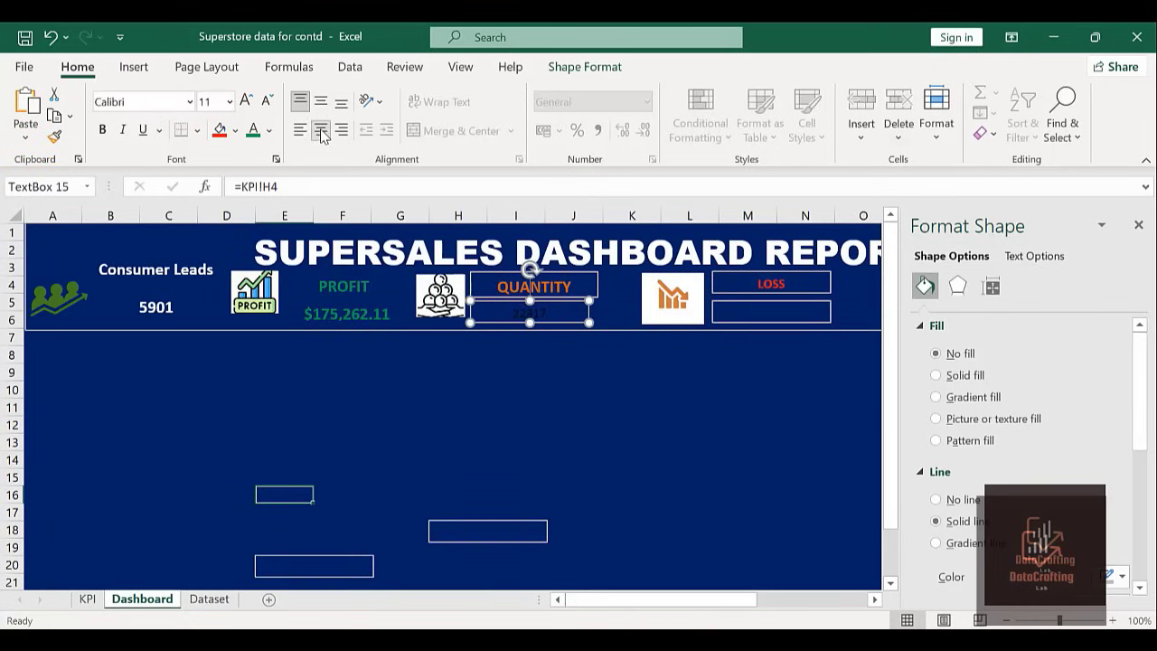
pyautogui.click(268, 131)
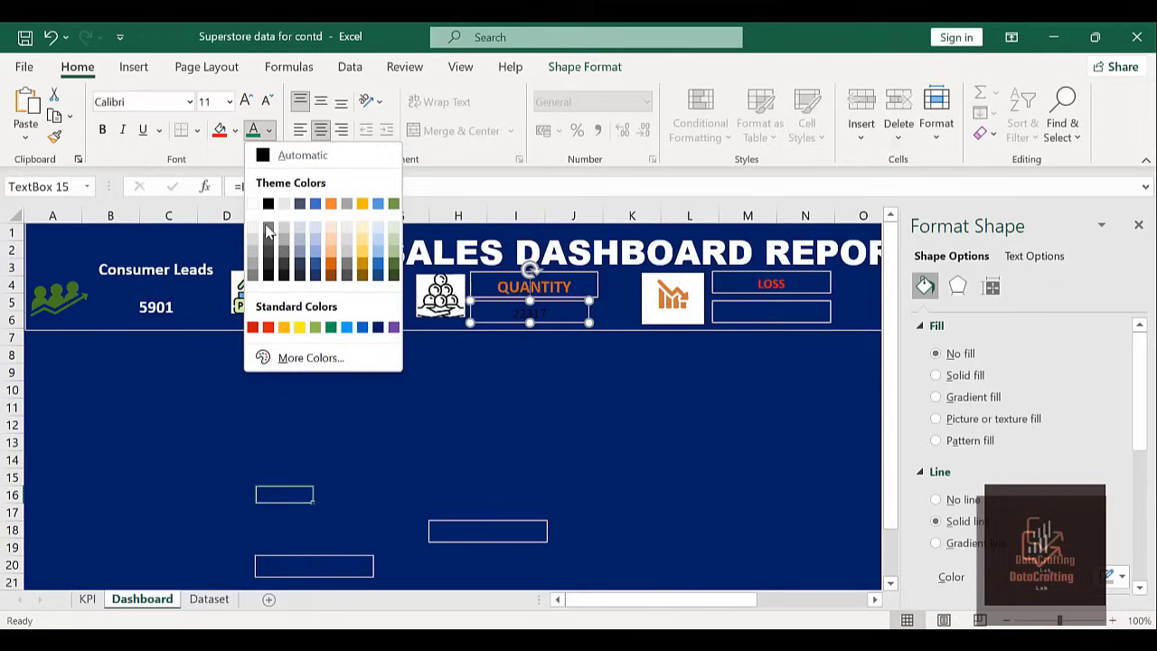
pyautogui.click(333, 270)
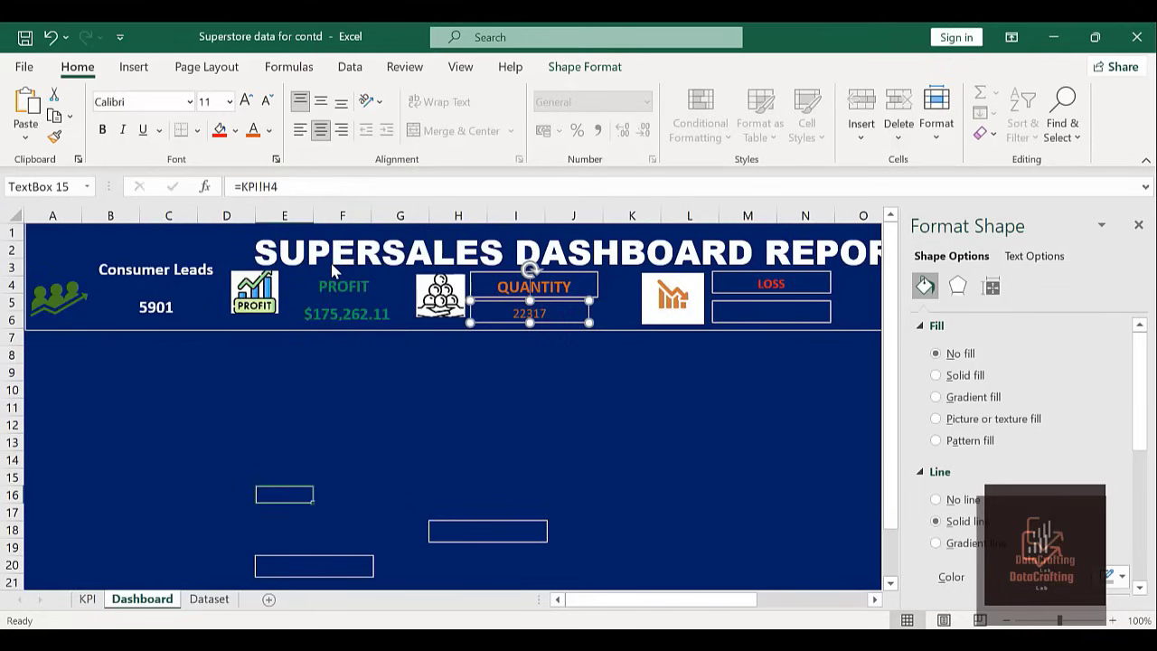
pyautogui.click(102, 132)
pyautogui.click(246, 102)
pyautogui.click(246, 101)
pyautogui.click(246, 101)
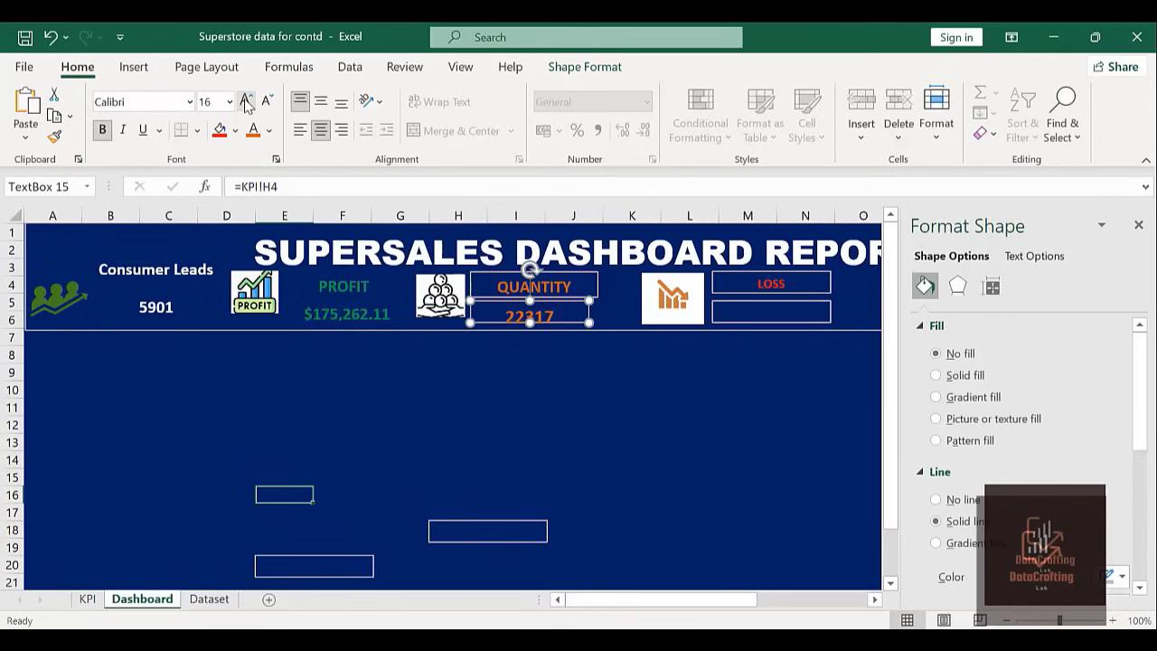
pyautogui.click(266, 101)
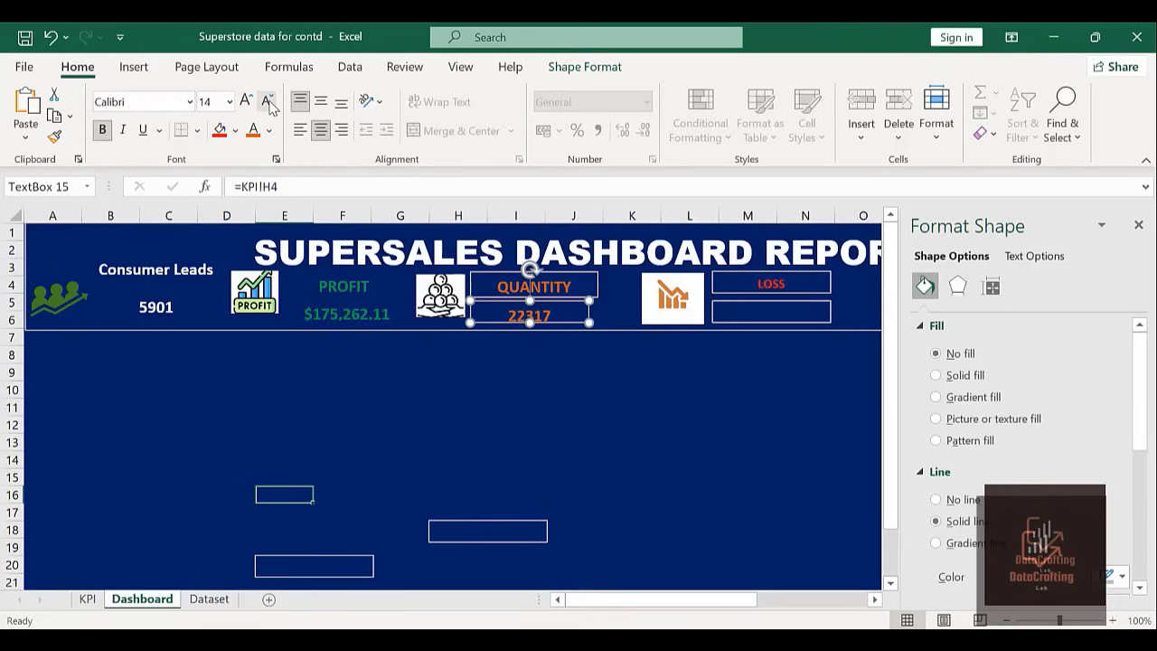
pyautogui.click(553, 389)
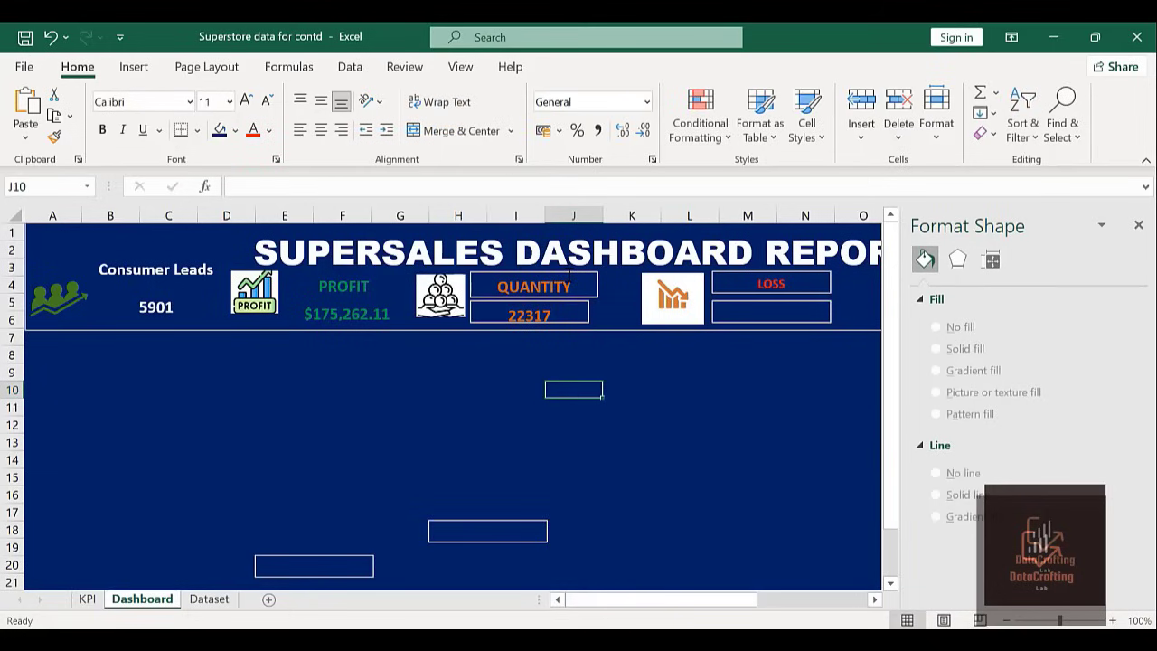
# Remove the outlines from the QUANTITY label's text box and the quantity value's text box.
pyautogui.click(569, 276)
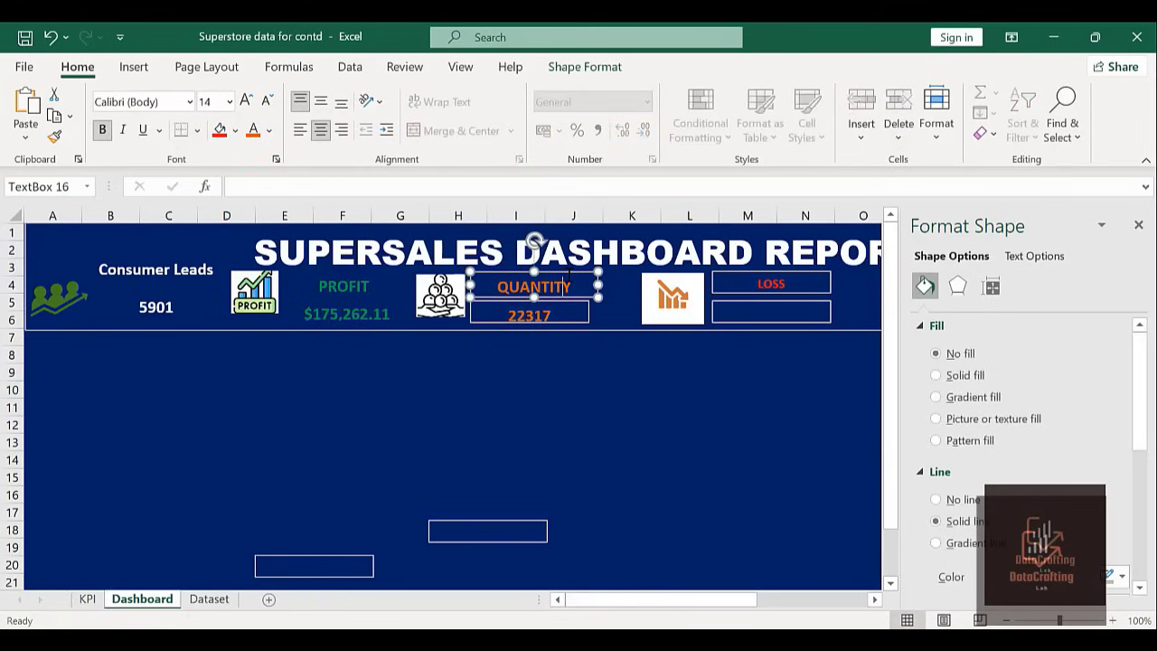
pyautogui.click(937, 500)
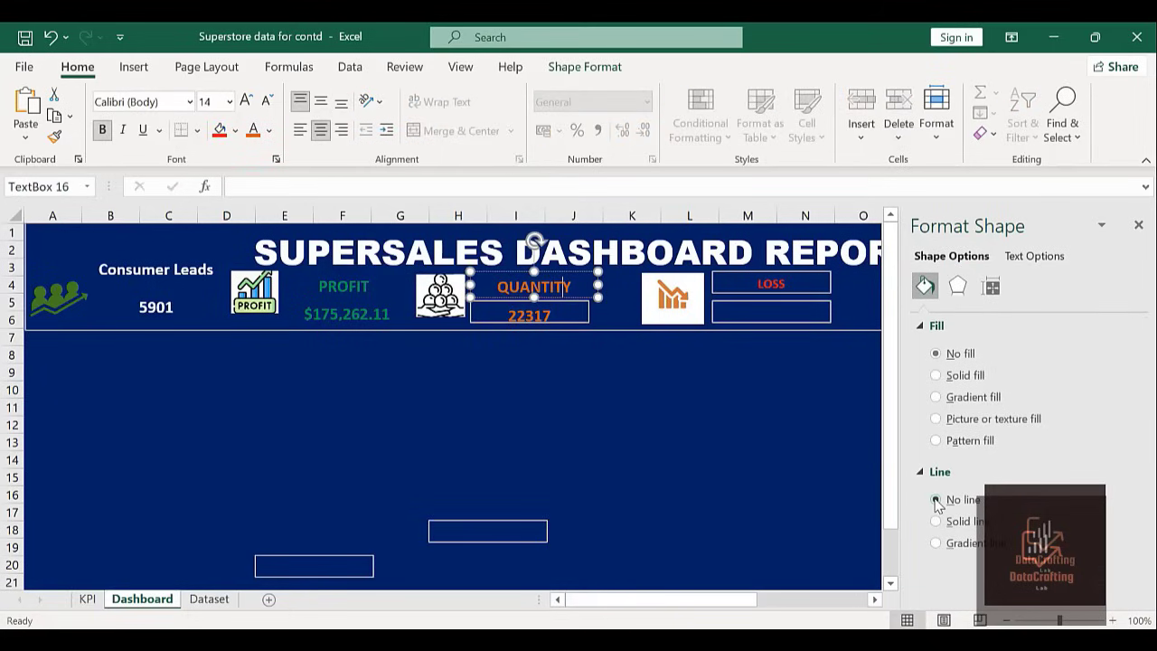
pyautogui.click(573, 302)
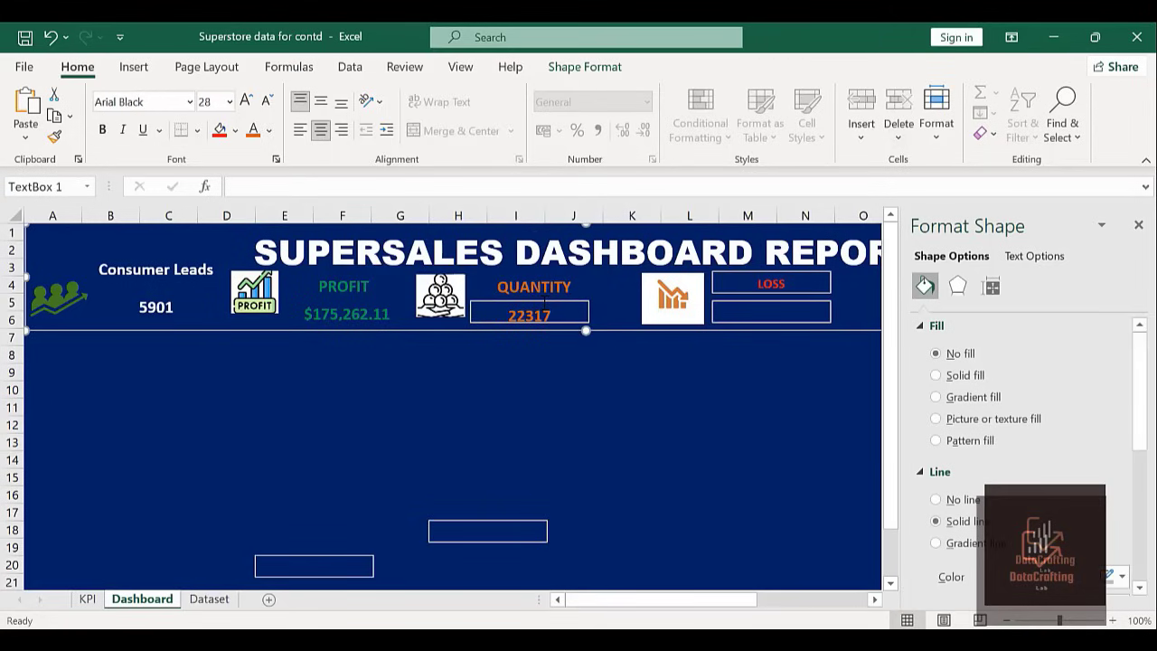
pyautogui.click(550, 392)
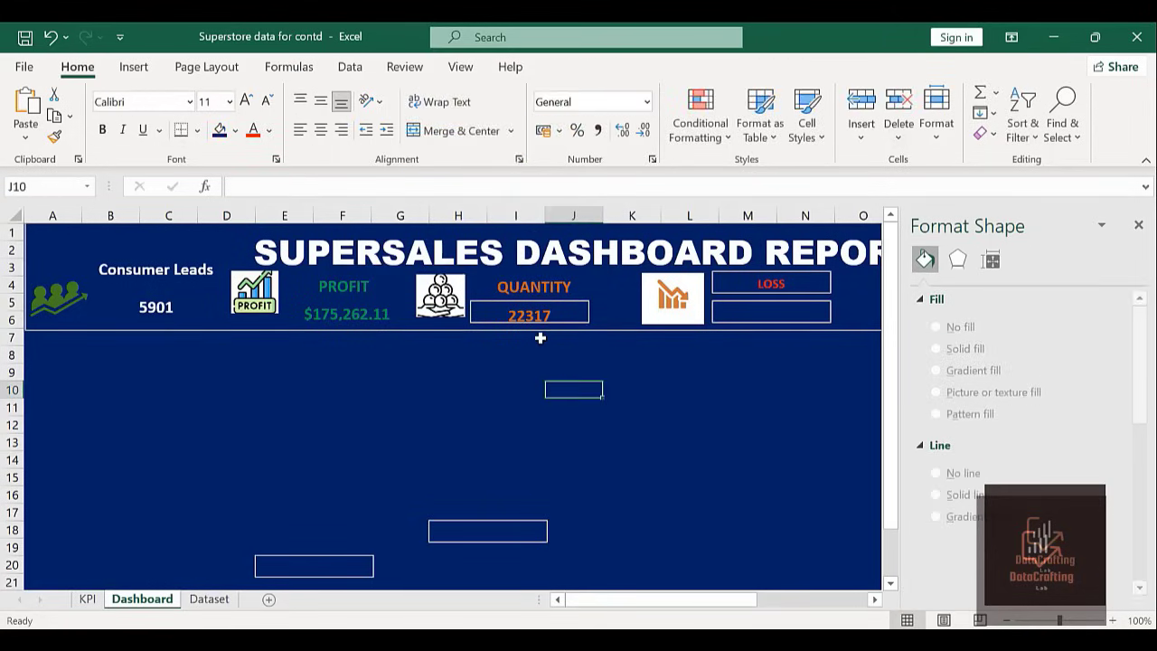
pyautogui.click(526, 305)
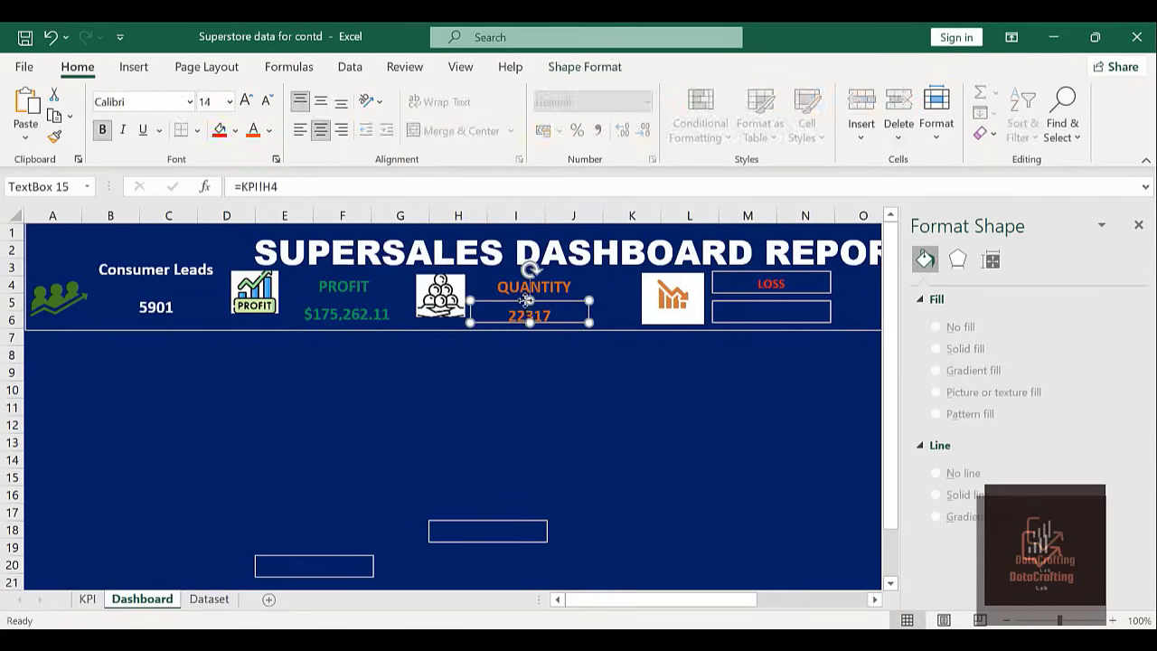
pyautogui.click(936, 501)
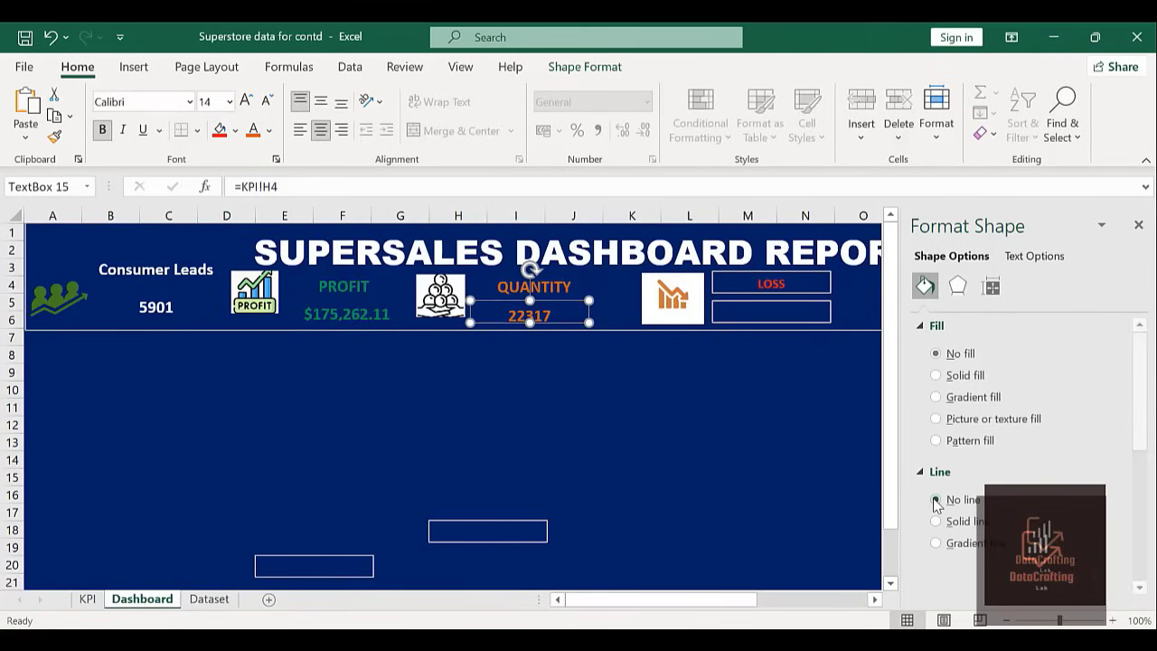
pyautogui.click(697, 458)
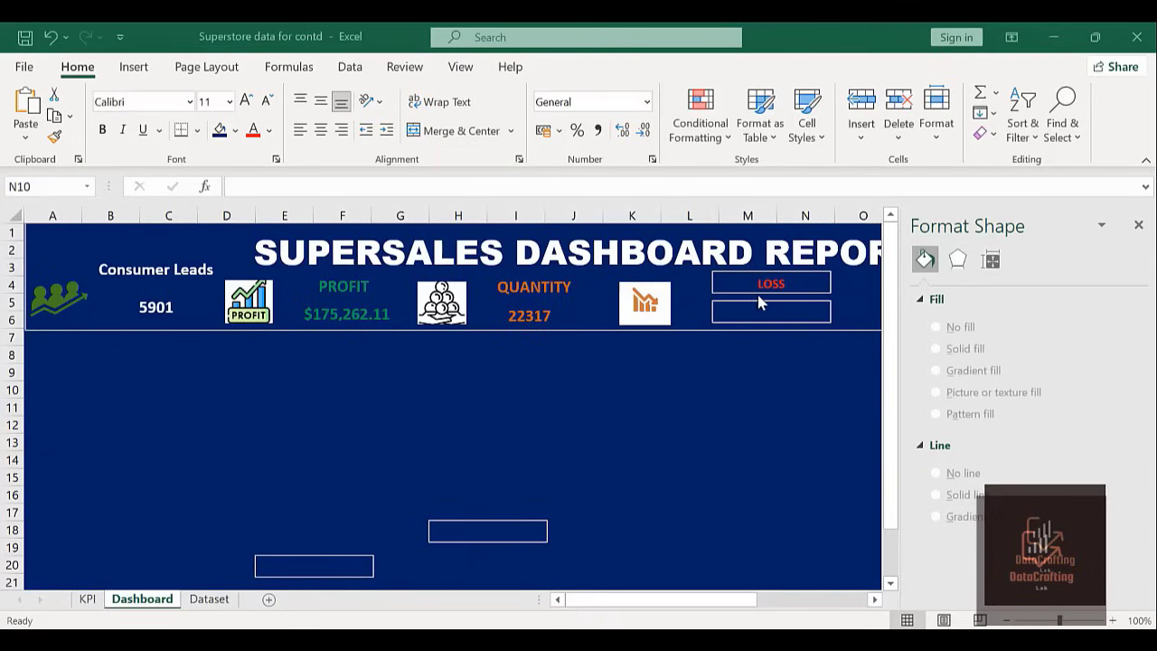
# Link the empty text box under LOSS to the loss total in cell O3 of the KPI sheet with =KPI!O3.
pyautogui.click(759, 307)
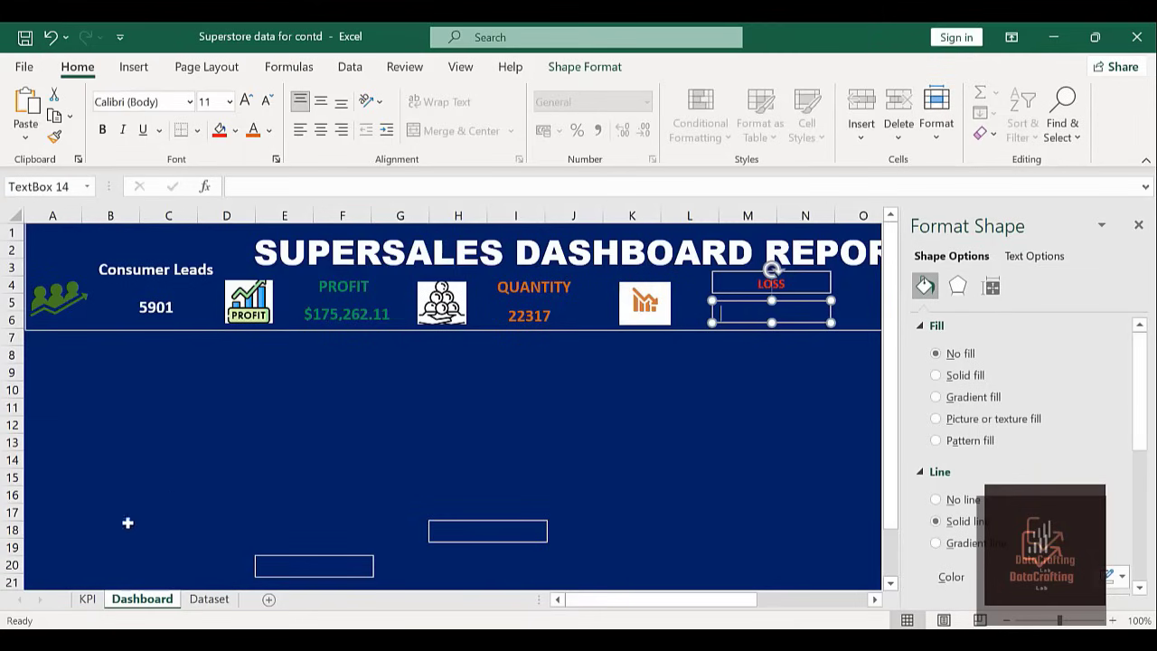
pyautogui.click(256, 187)
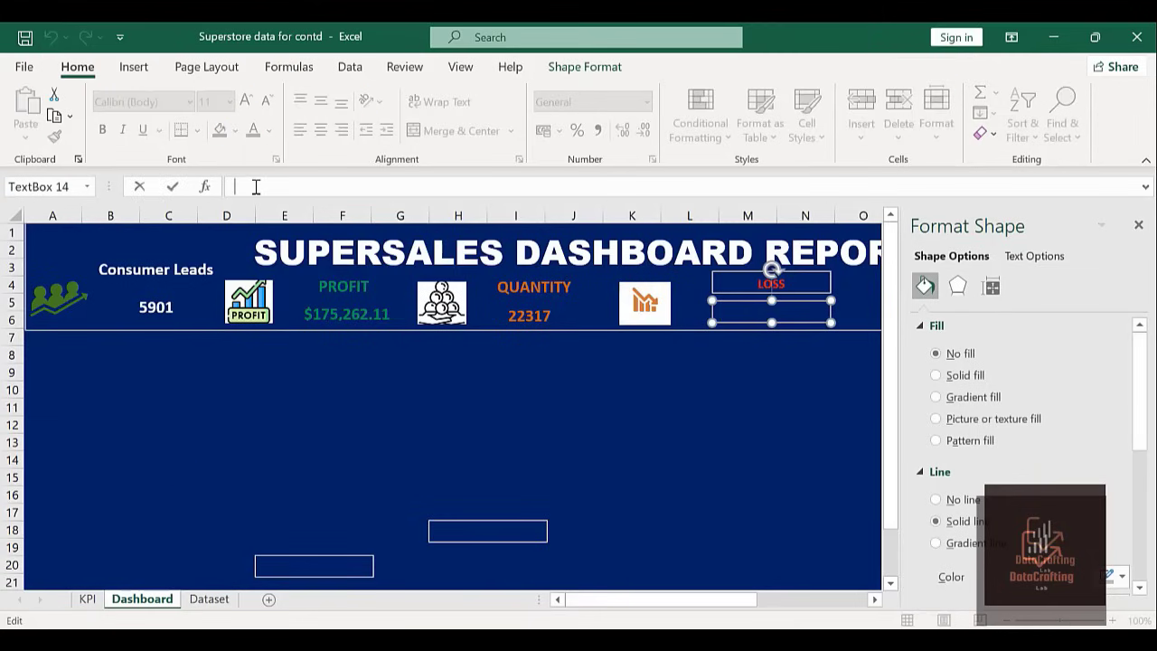
pyautogui.write('=')
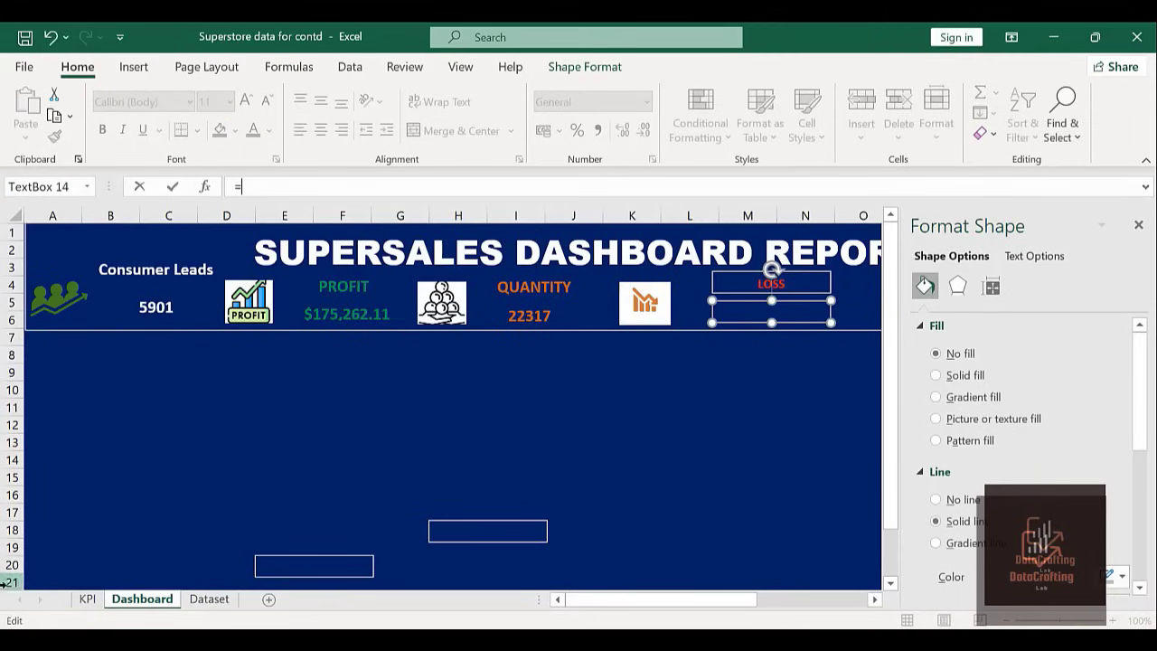
pyautogui.click(87, 598)
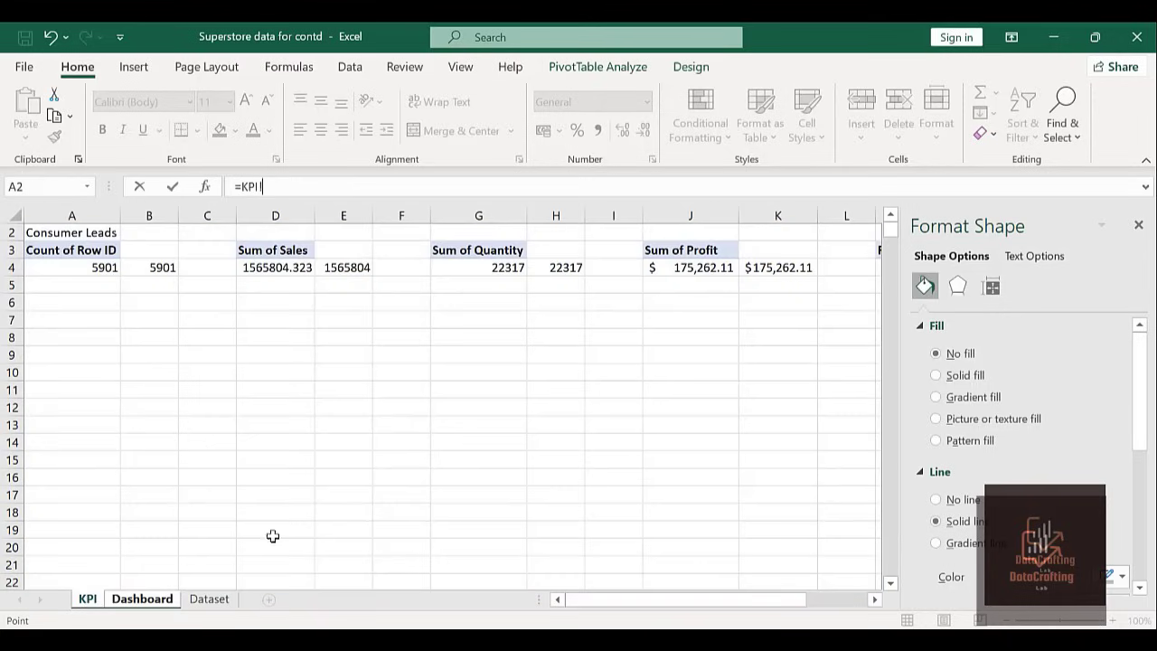
pyautogui.click(1138, 225)
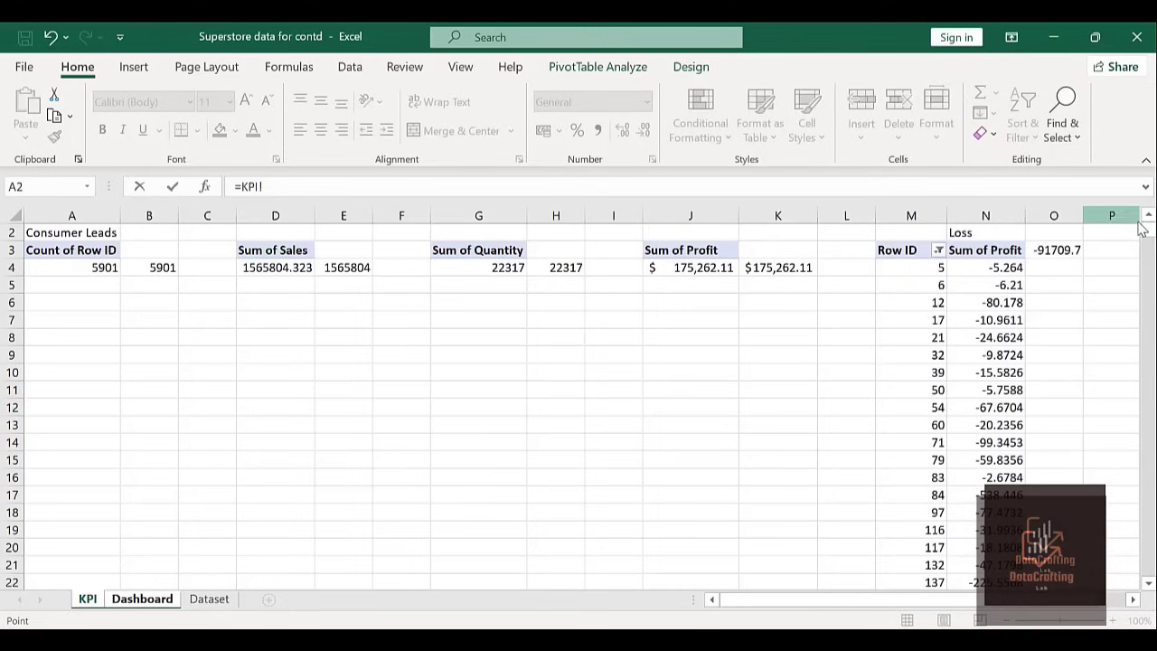
pyautogui.click(1055, 254)
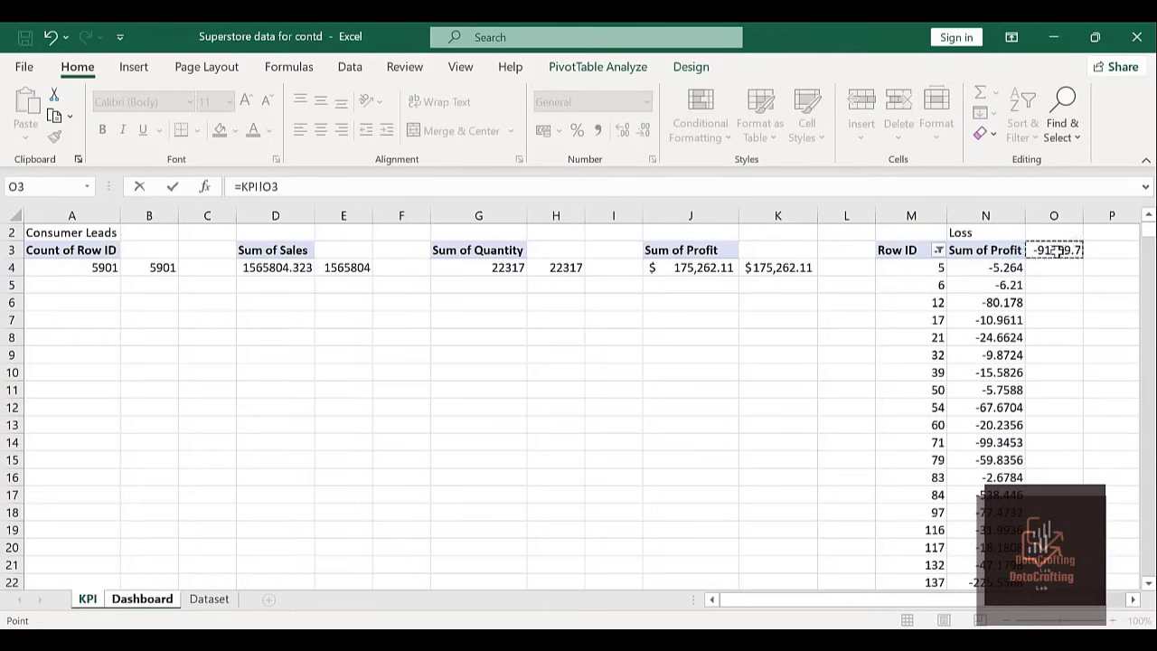
pyautogui.press('Return')
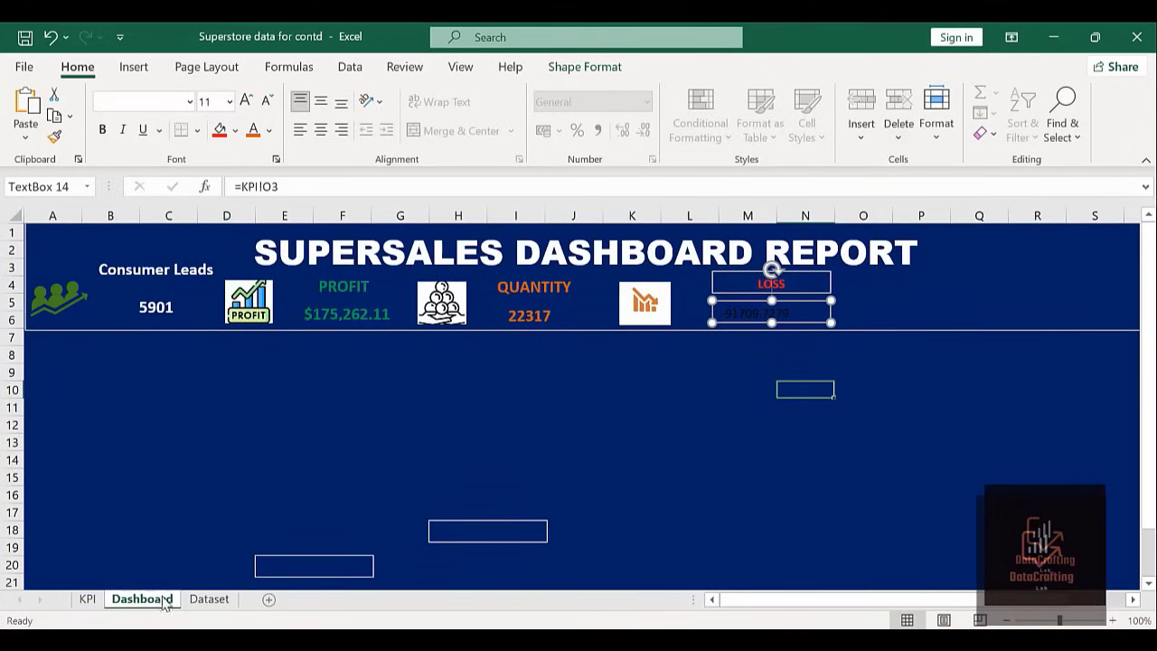
# Display the loss total in cell O3 of the KPI sheet without decimal places.
pyautogui.click(87, 599)
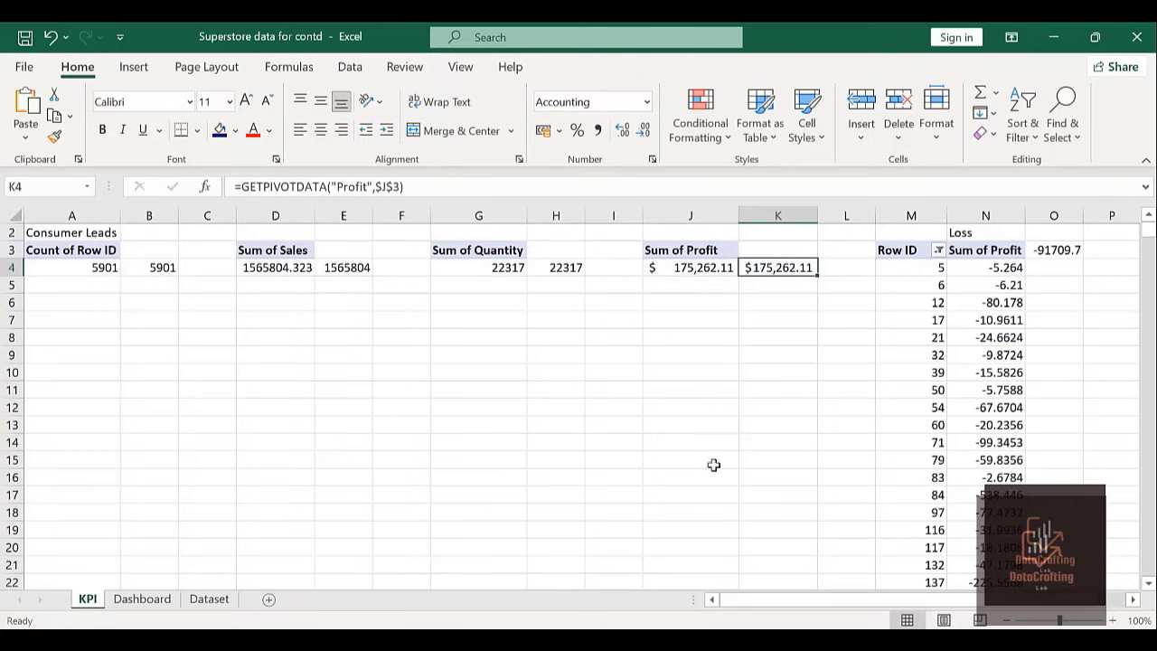
pyautogui.click(1076, 250)
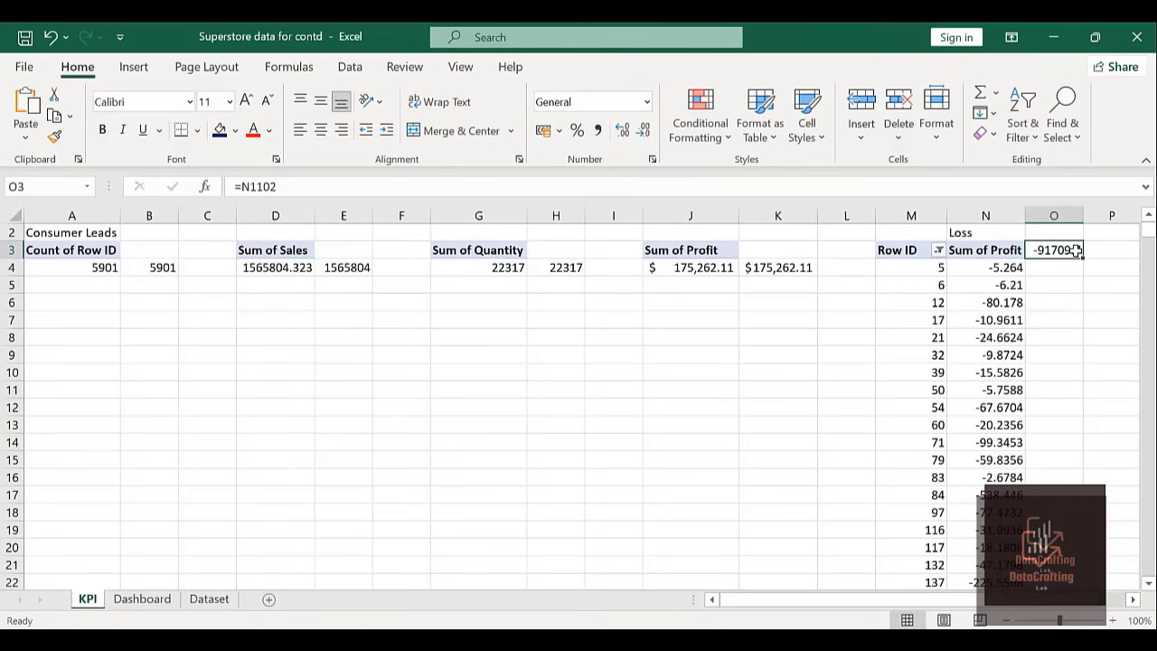
pyautogui.click(643, 131)
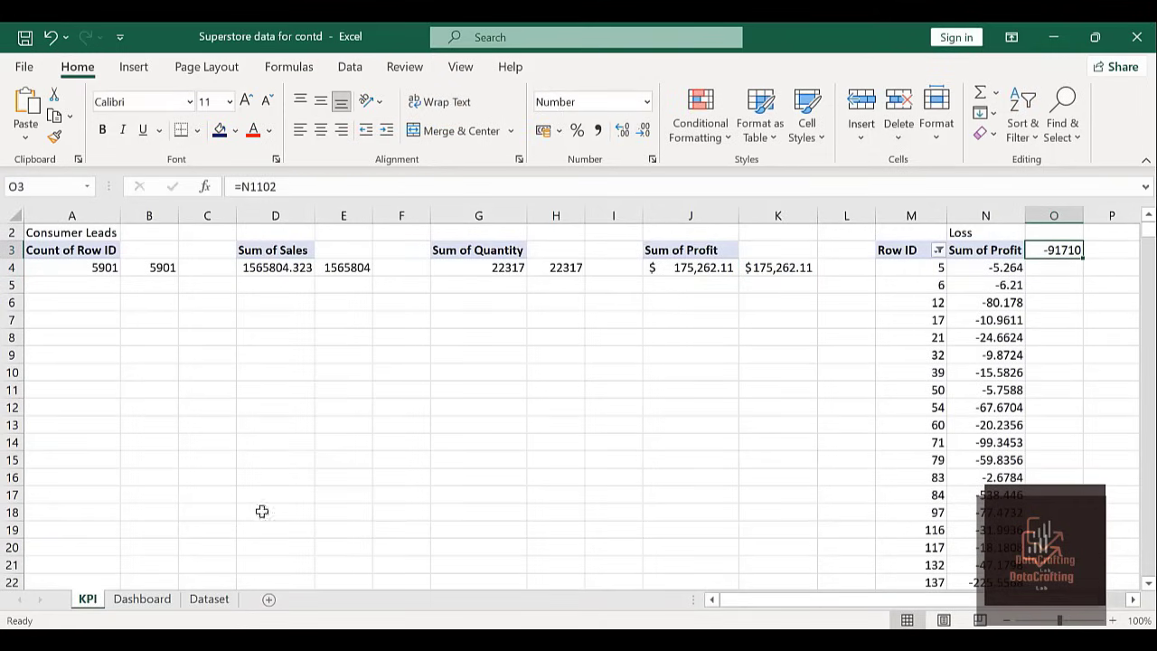
# Change the formula in cell O3 of the KPI sheet to =-(N1102) to flip the loss total's sign.
pyautogui.click(243, 186)
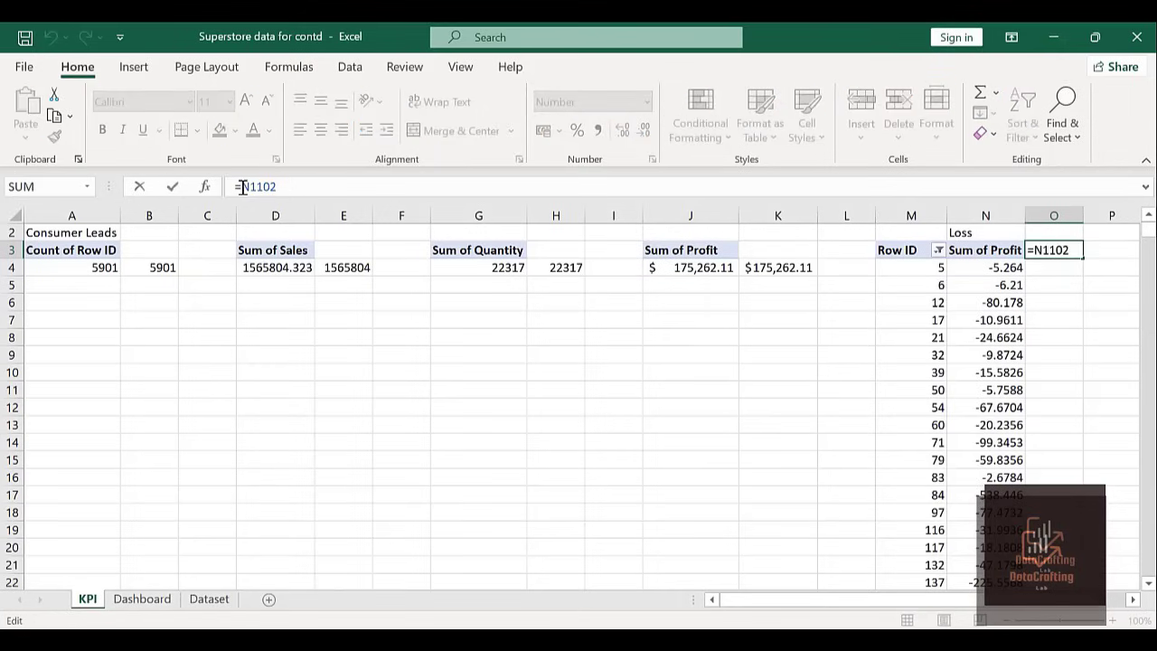
pyautogui.write('(')
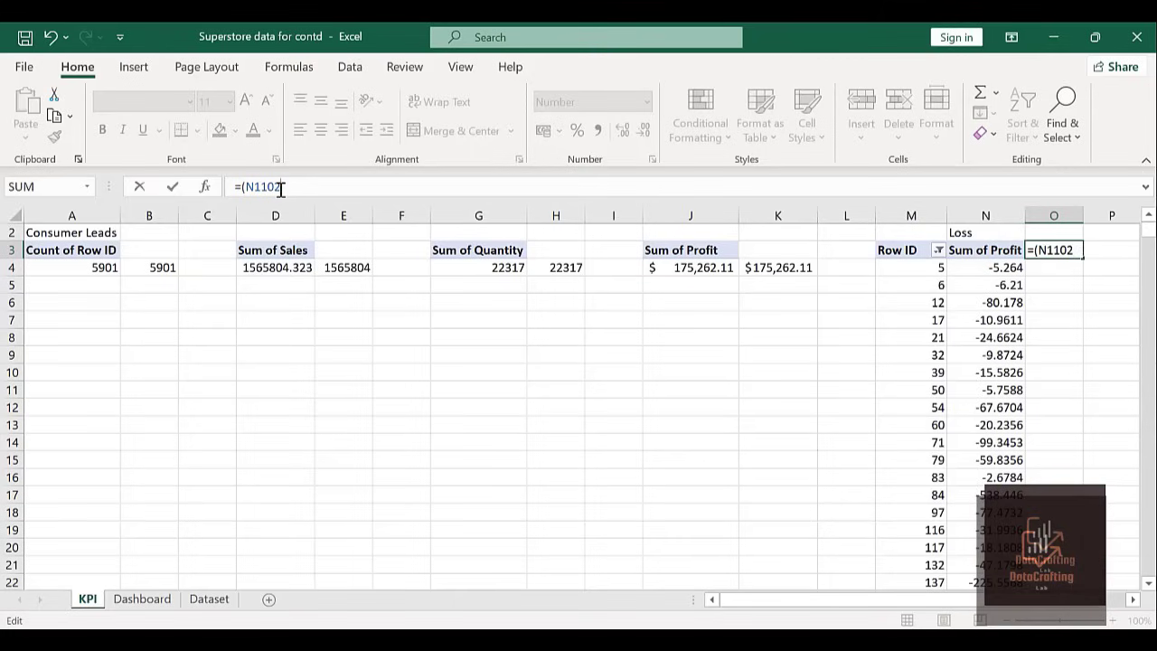
pyautogui.click(242, 188)
pyautogui.write('-')
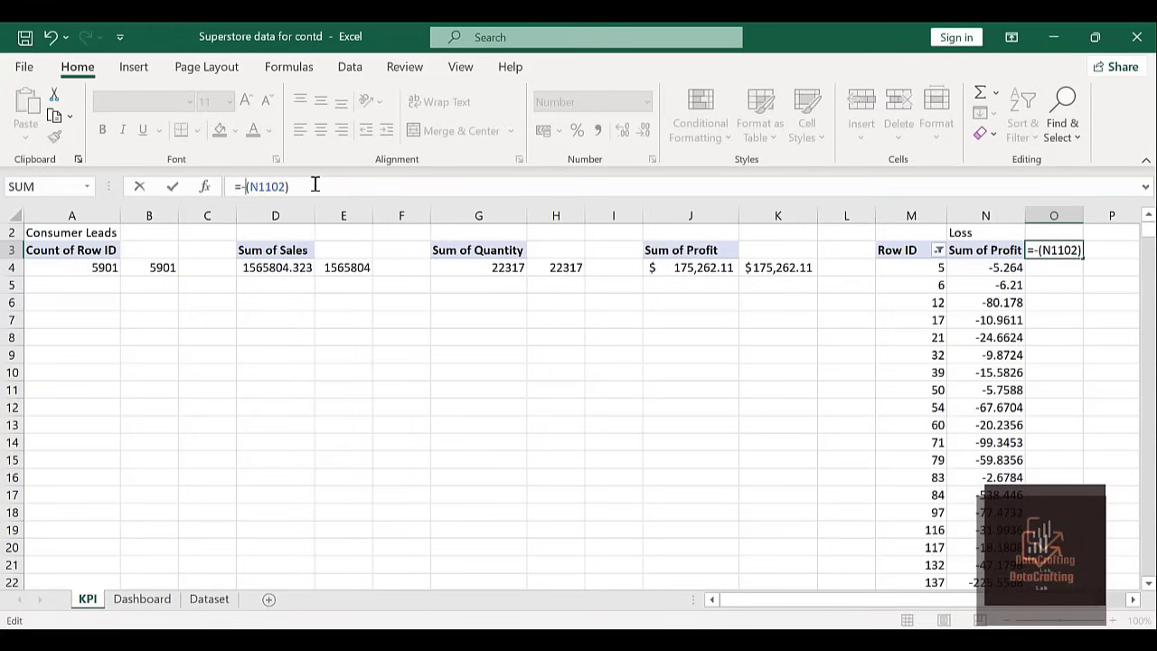
pyautogui.press('Return')
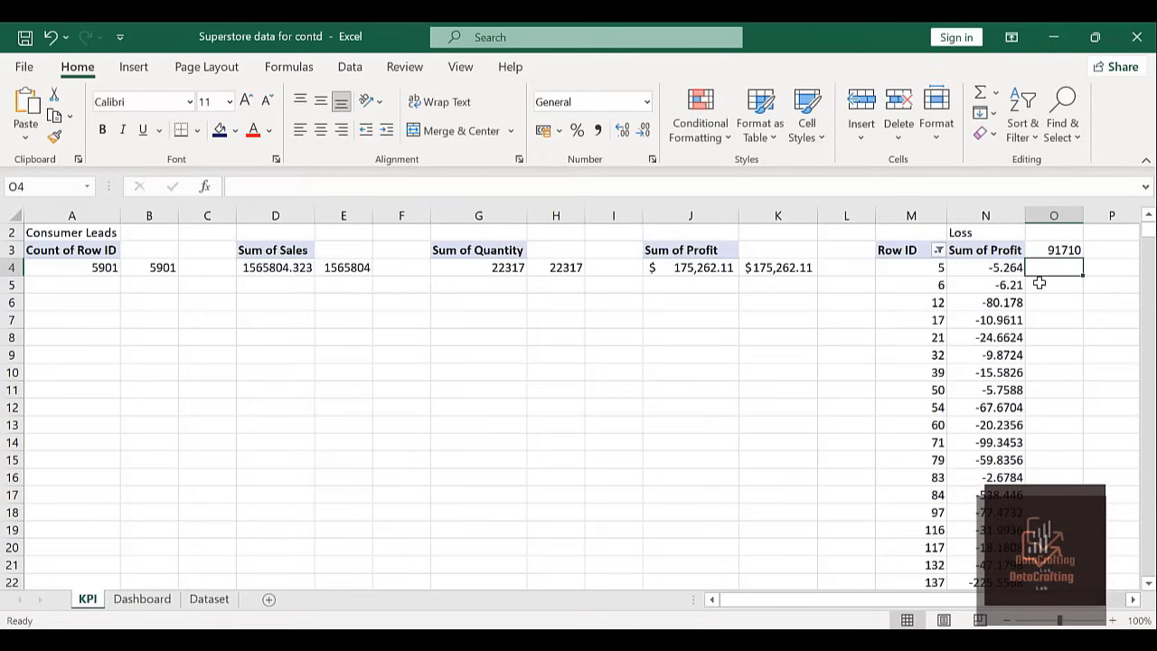
pyautogui.click(1058, 249)
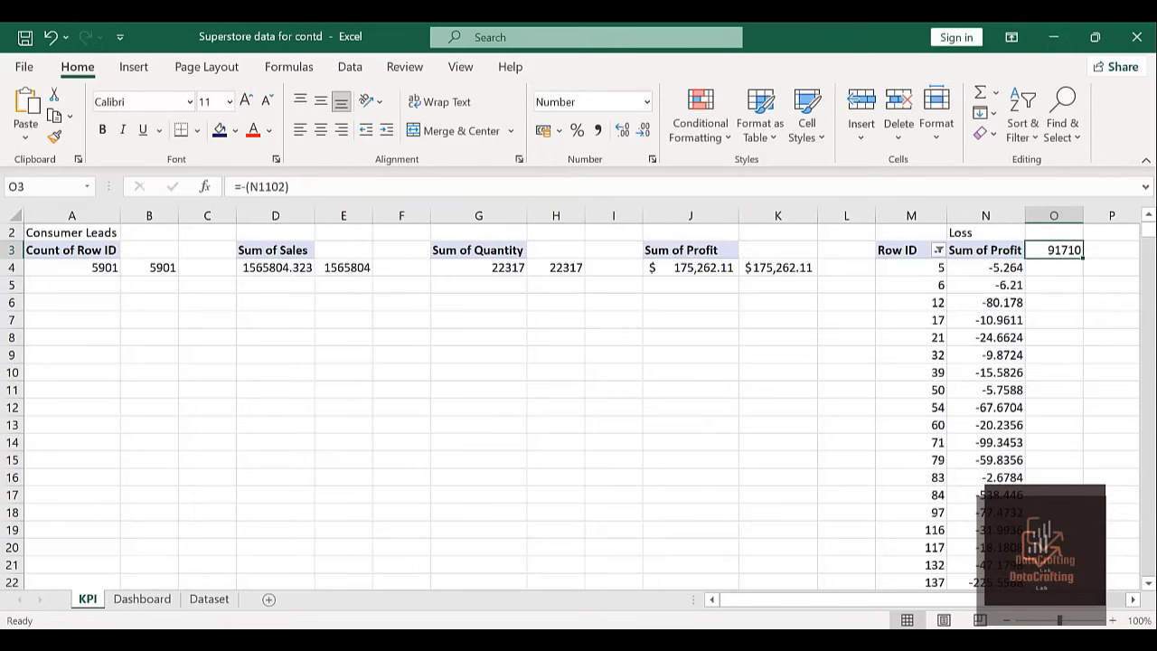
# Format the loss value under the LOSS label on the Dashboard sheet as centred, red, bold text at font size 14.
pyautogui.click(142, 599)
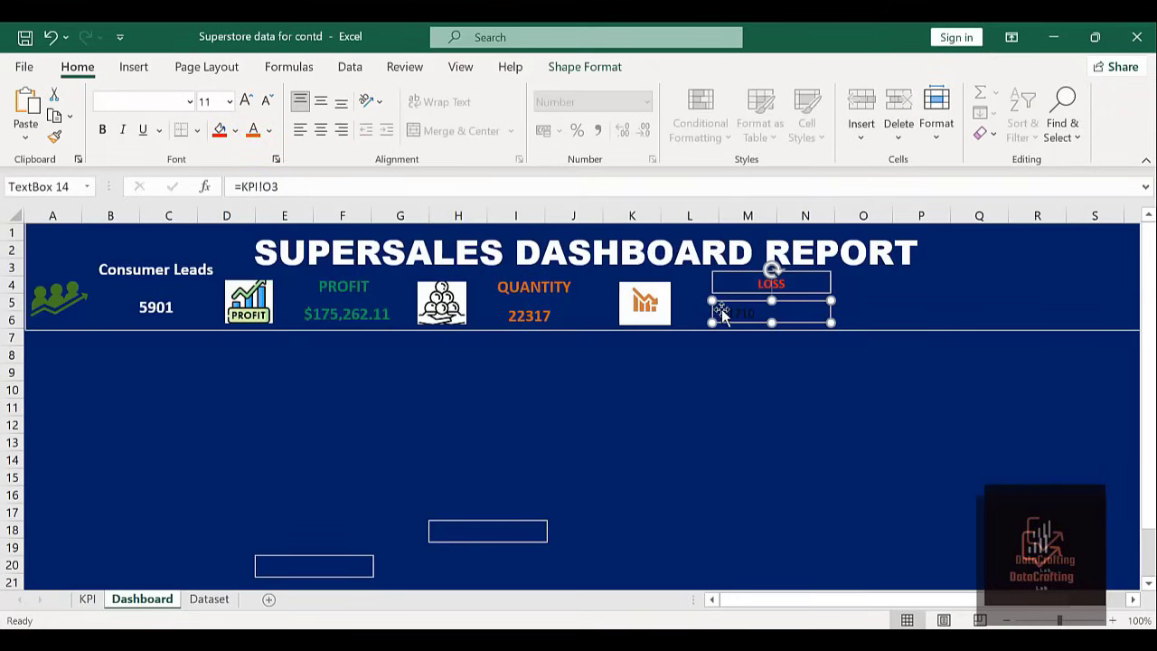
pyautogui.click(318, 132)
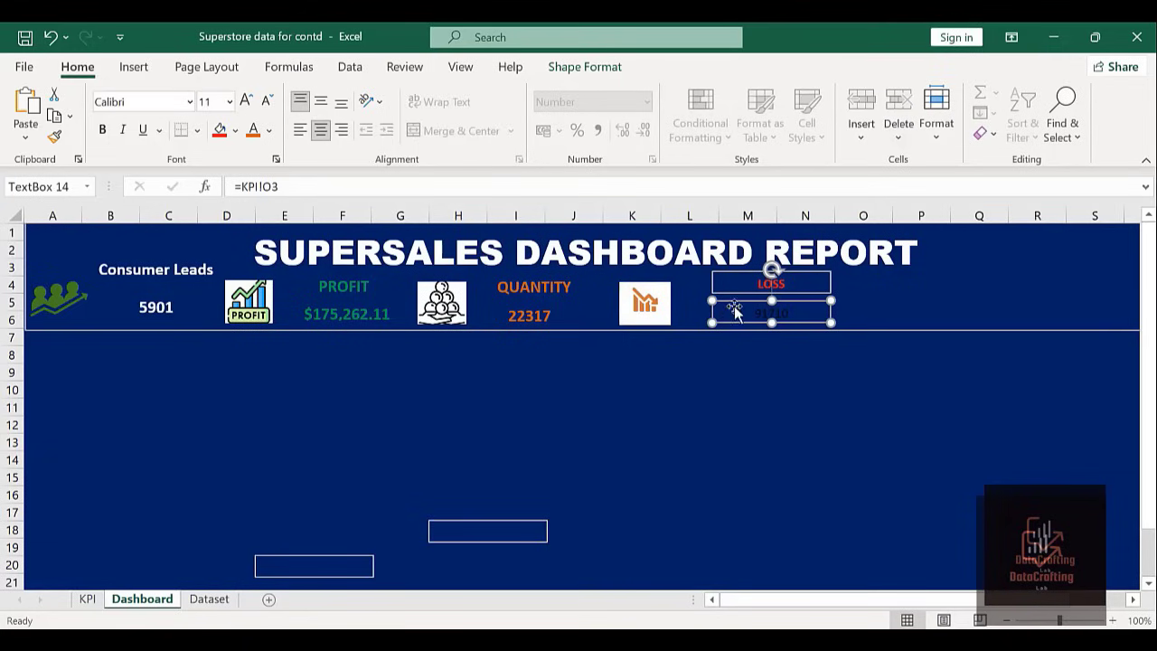
pyautogui.click(268, 130)
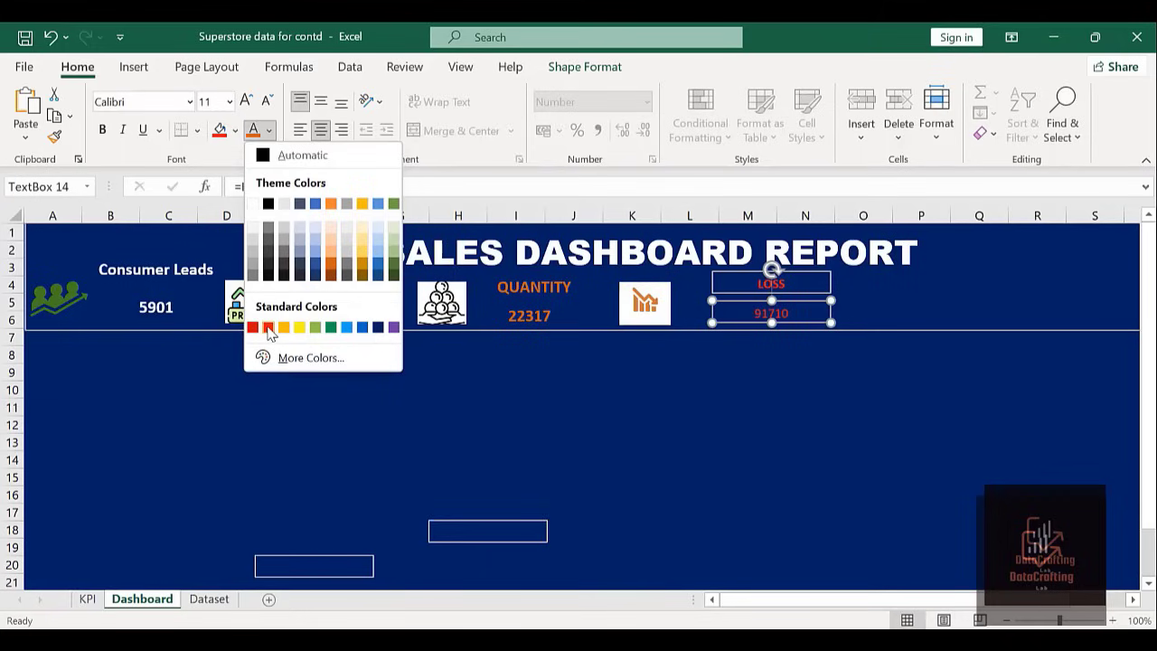
pyautogui.click(268, 330)
pyautogui.click(103, 133)
pyautogui.click(251, 106)
pyautogui.click(252, 106)
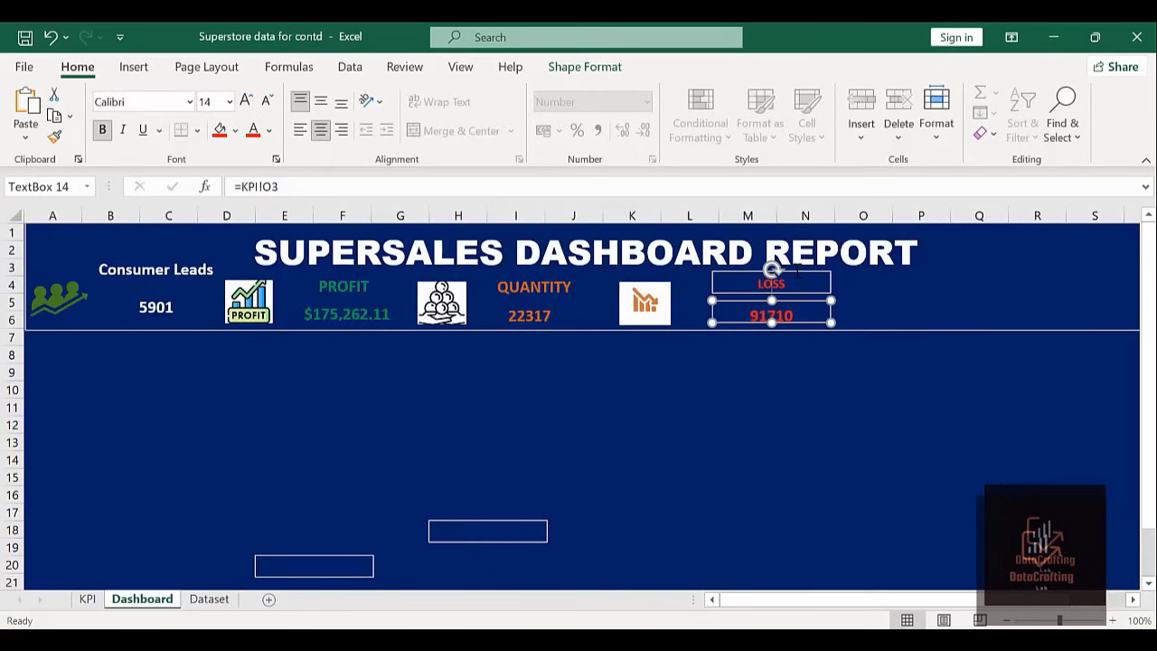
# Remove the outlines from the LOSS label text box and the loss value text box beneath it.
pyautogui.click(796, 270)
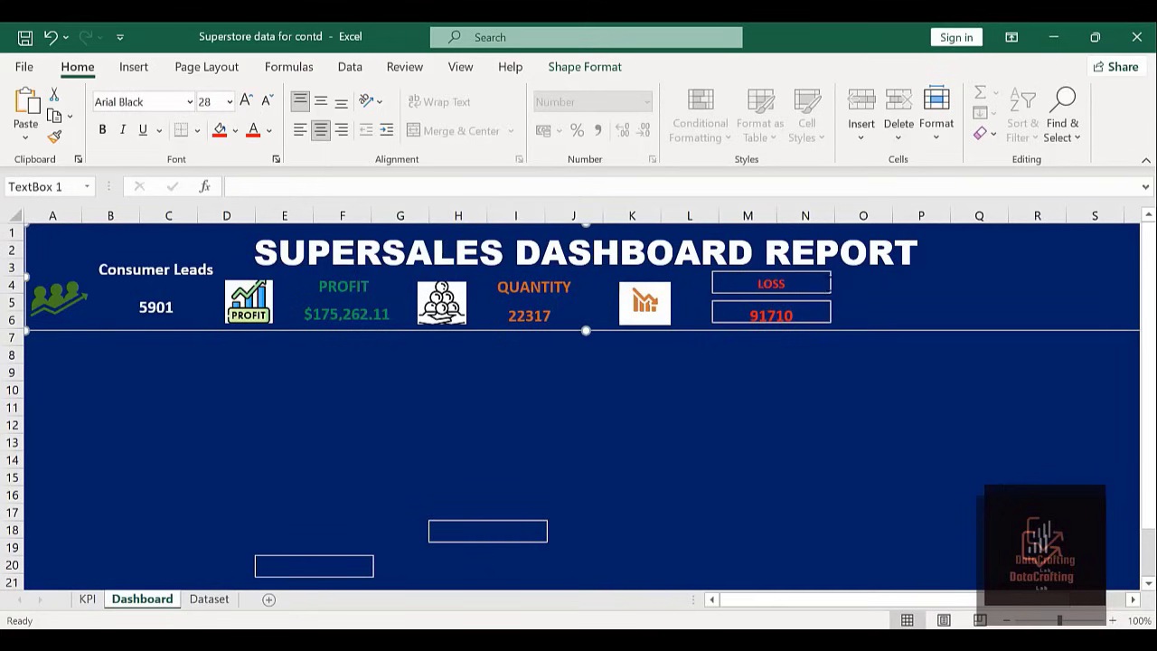
pyautogui.click(814, 289)
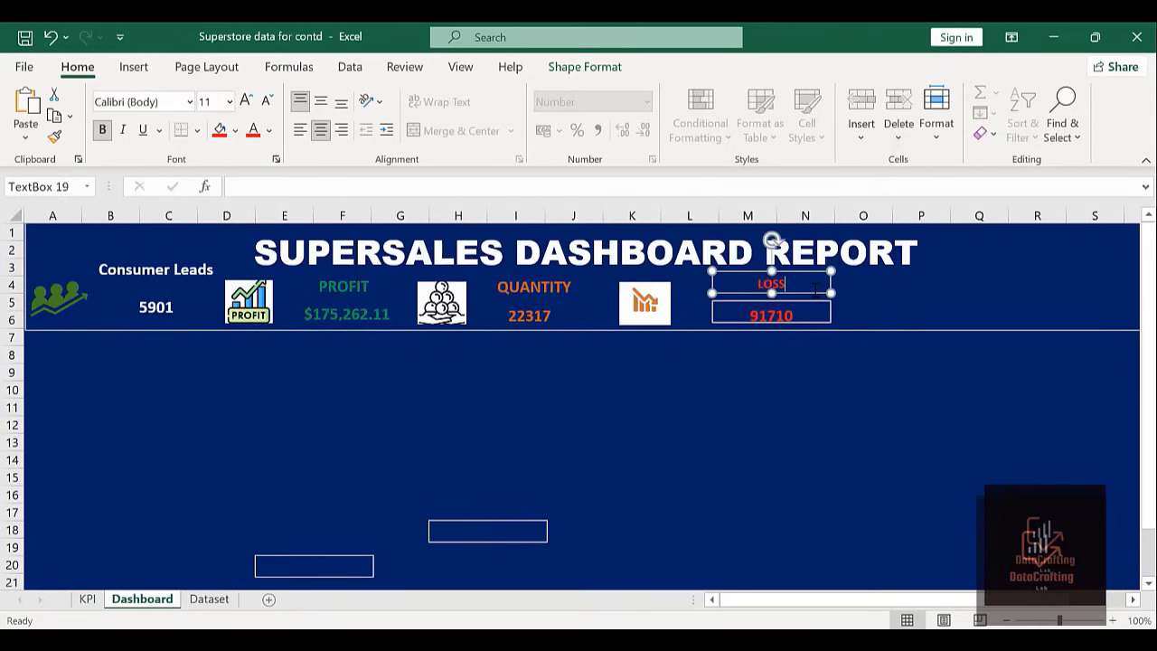
pyautogui.click(246, 101)
pyautogui.rightClick(807, 277)
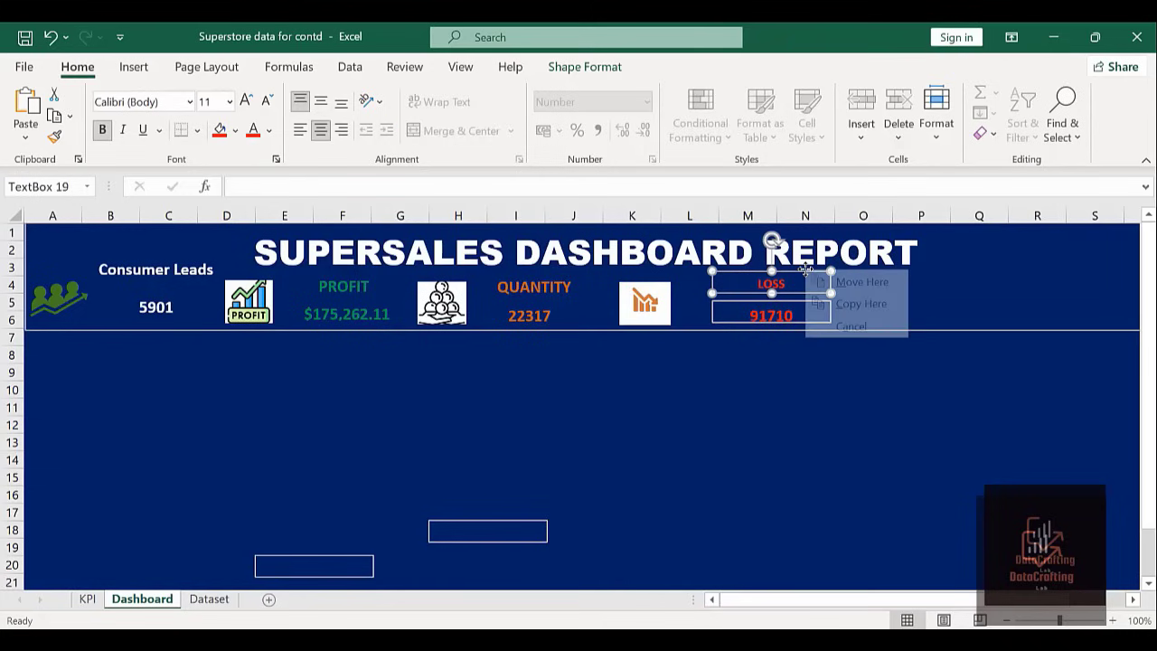
pyautogui.rightClick(805, 269)
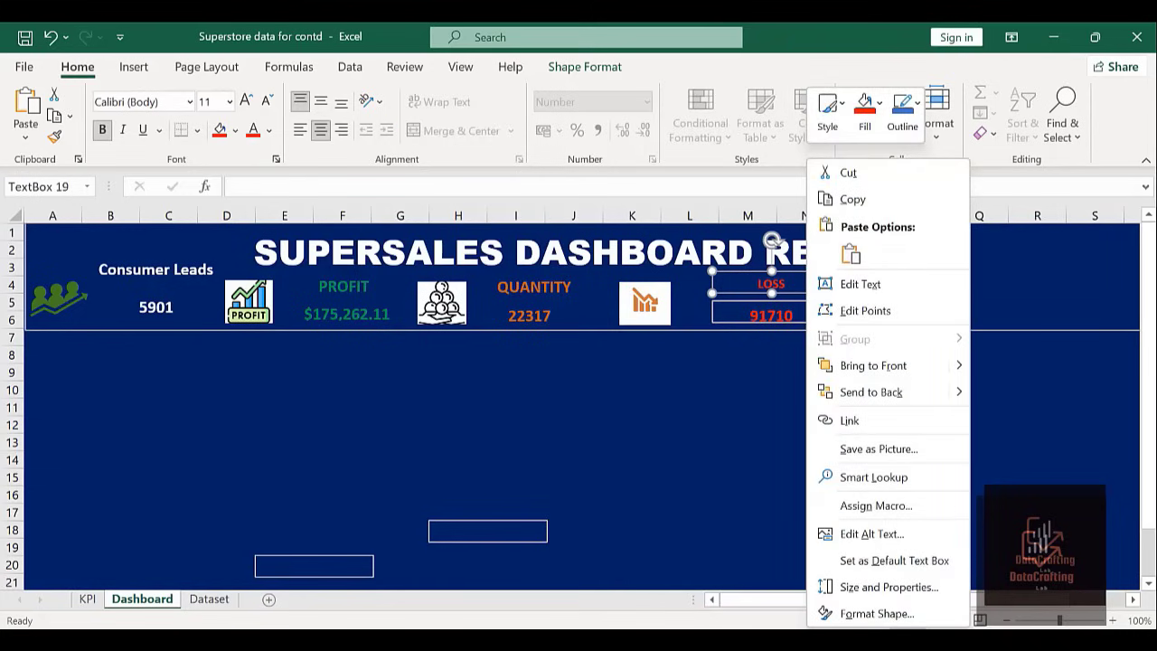
pyautogui.click(875, 614)
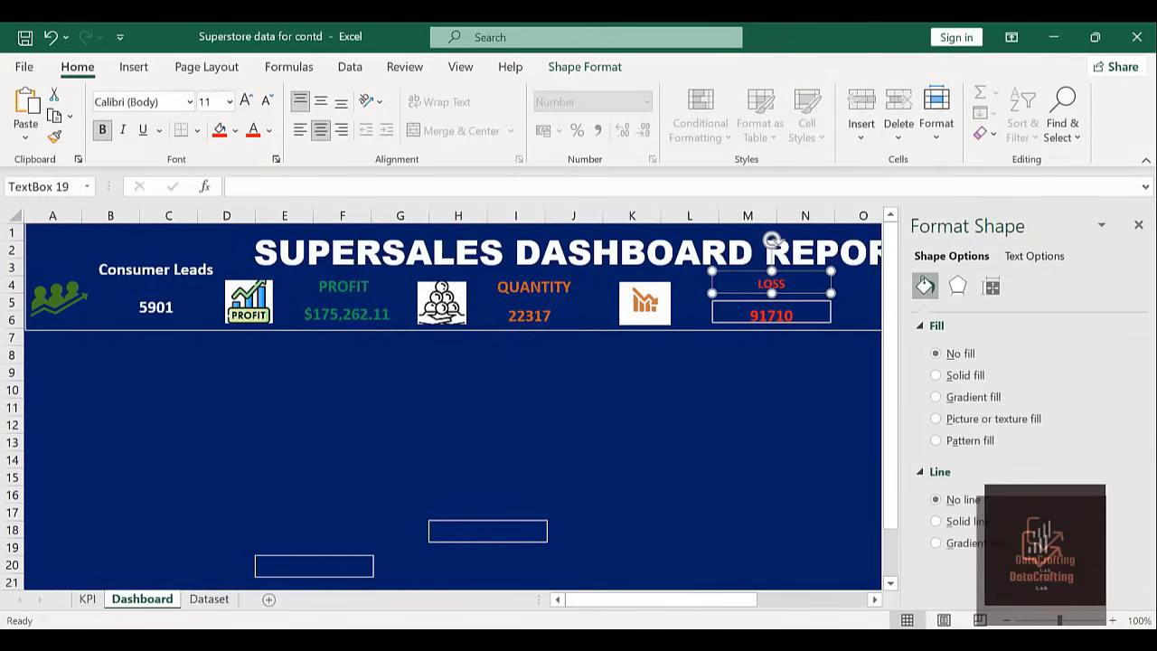
pyautogui.click(811, 302)
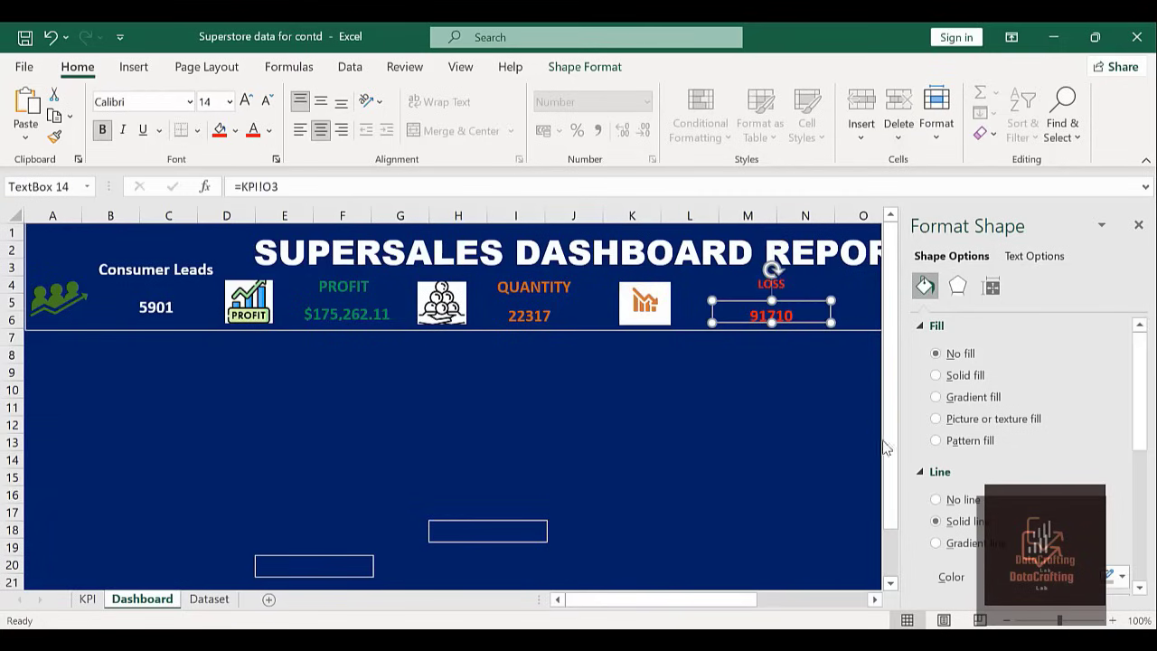
pyautogui.click(936, 502)
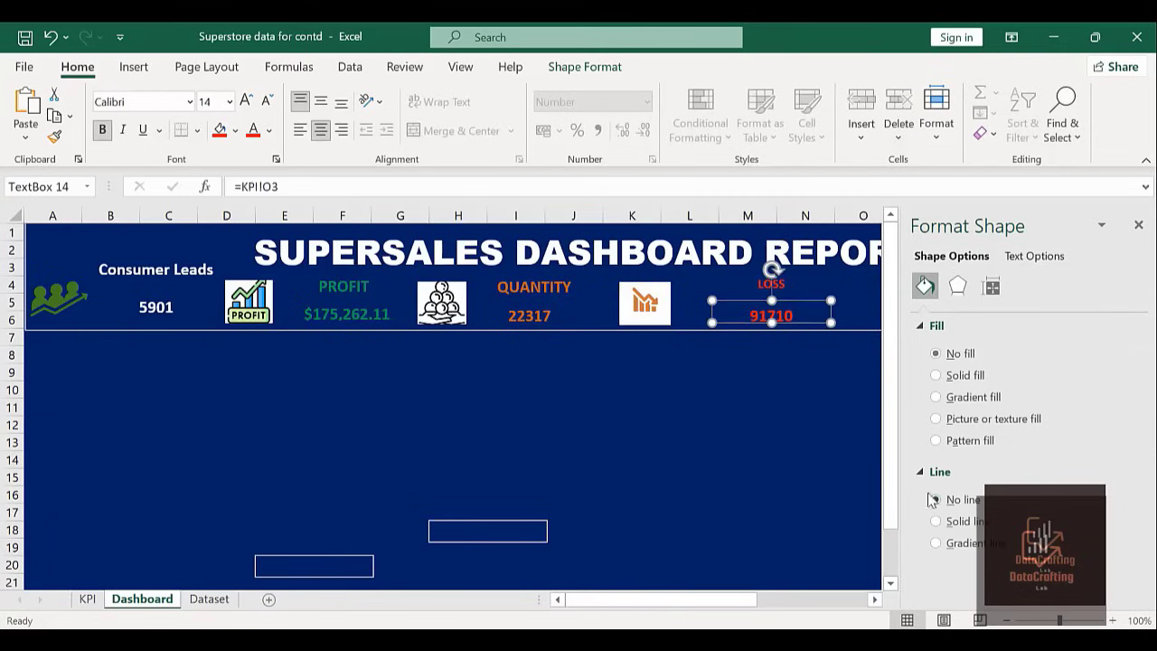
pyautogui.click(1138, 223)
pyautogui.click(905, 300)
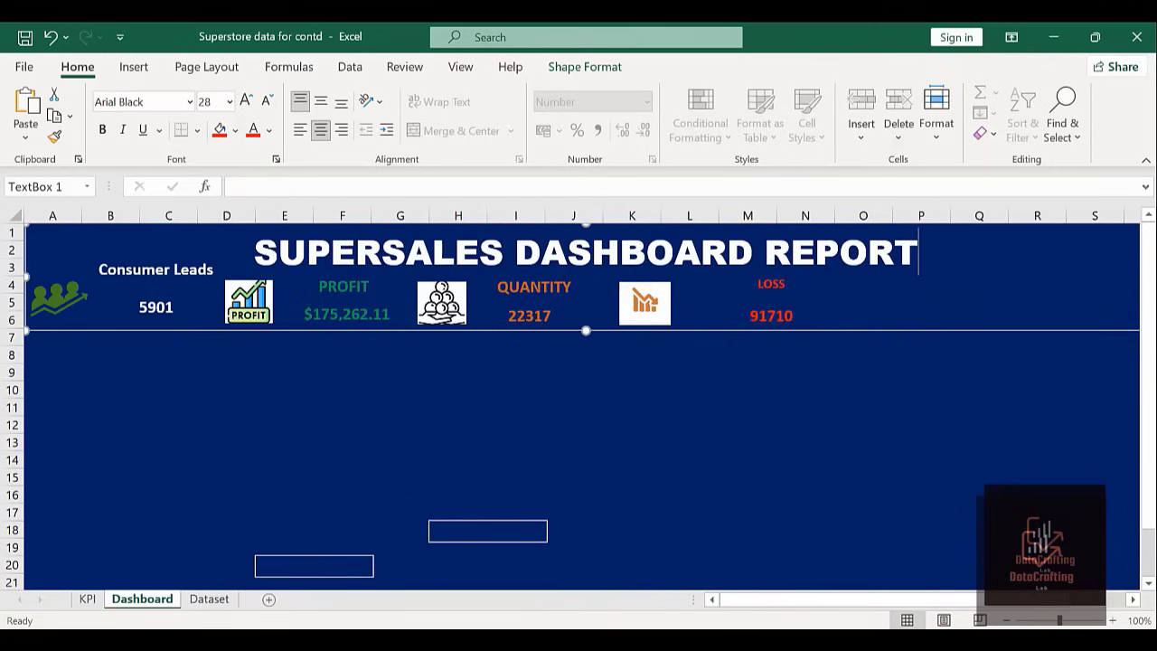
# Insert the picture "sales icon to be" from the device's Pictures folder into the Dashboard sheet.
pyautogui.click(132, 72)
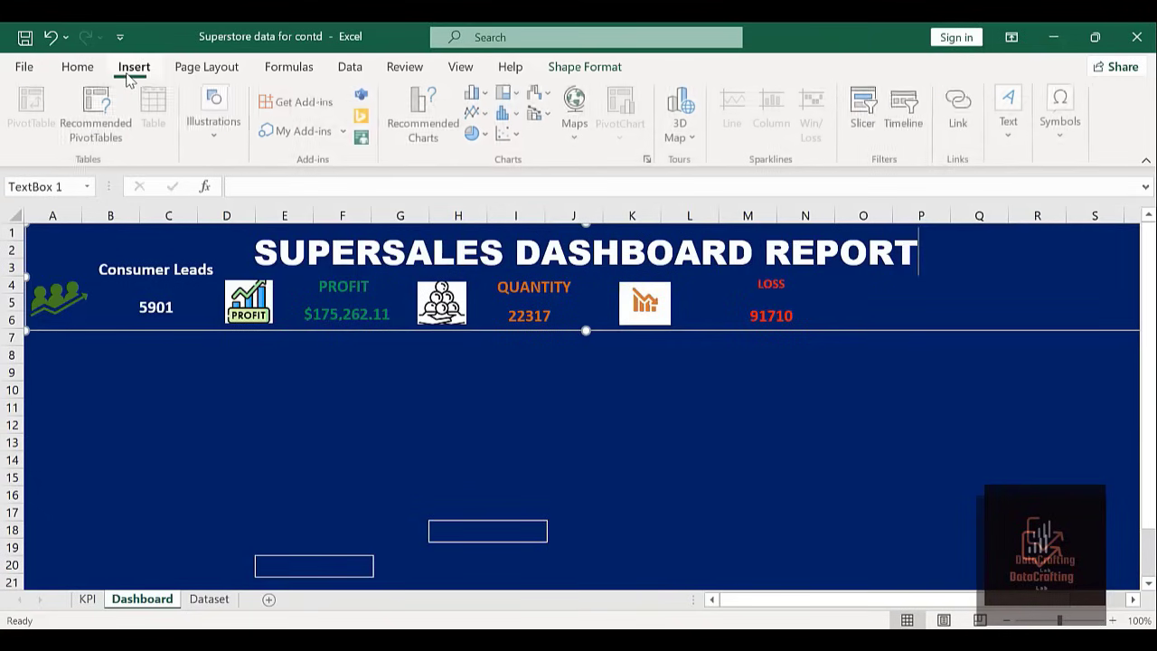
pyautogui.click(215, 119)
pyautogui.click(207, 212)
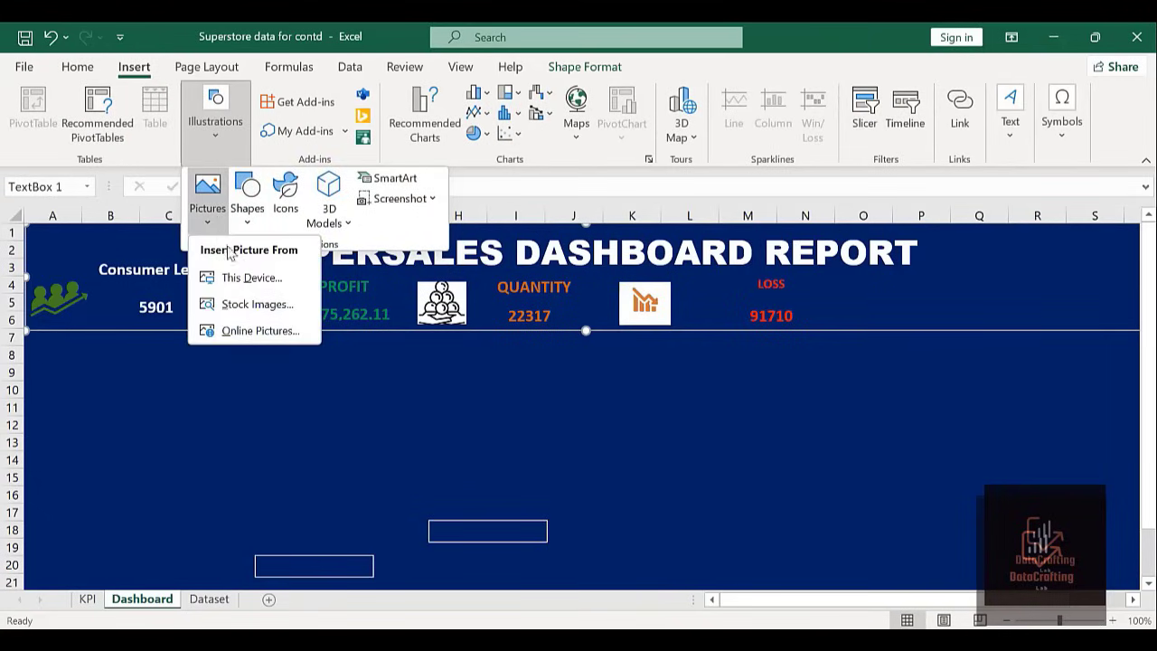
pyautogui.click(237, 276)
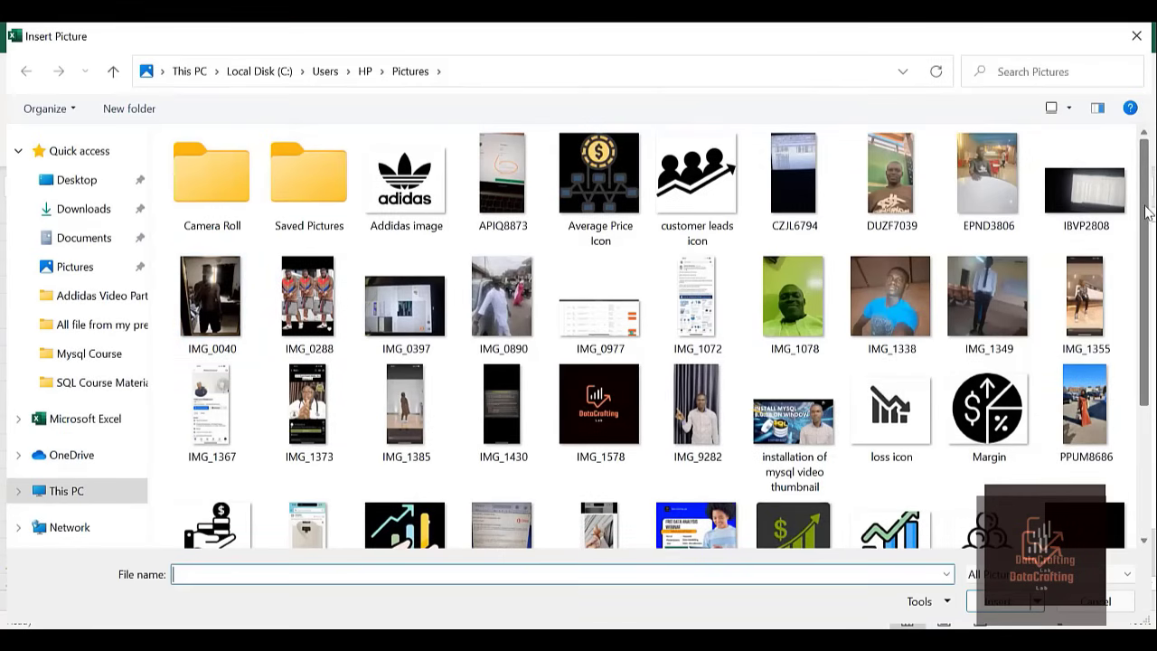
pyautogui.moveTo(1146, 211); pyautogui.dragTo(1130, 341)
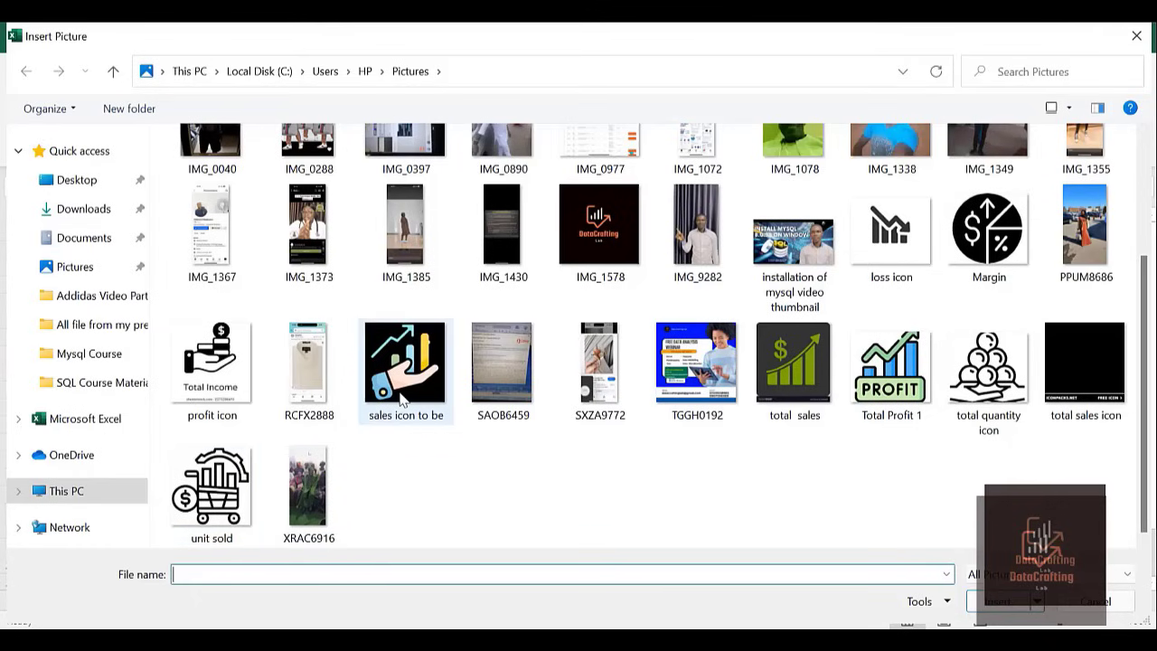
pyautogui.click(401, 402)
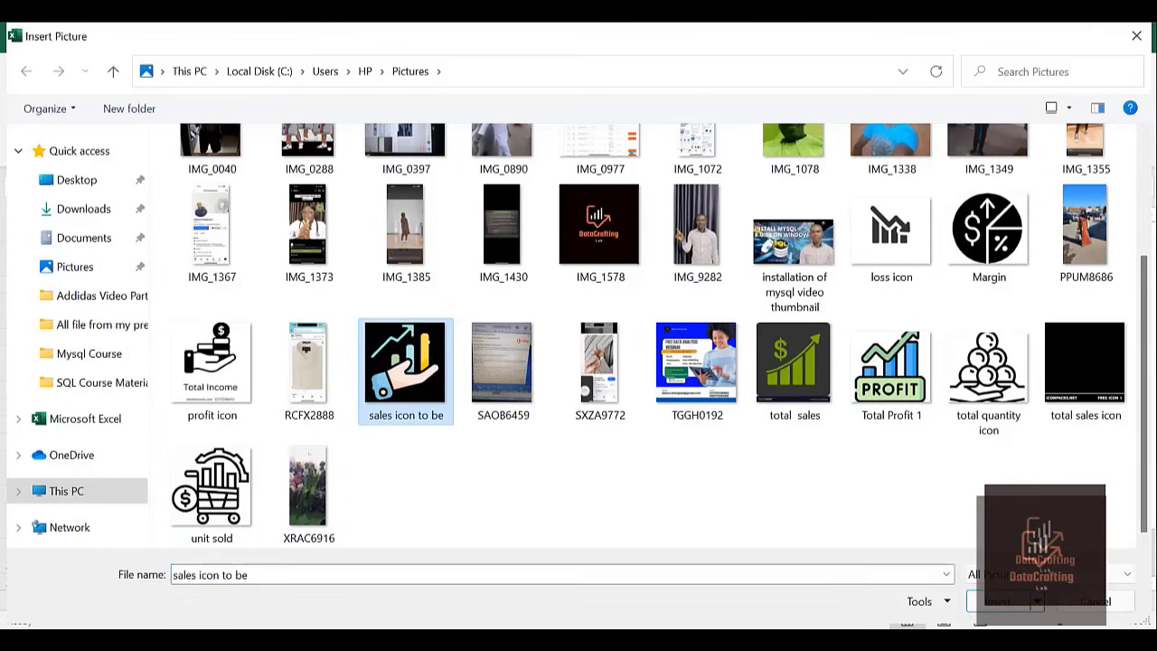
pyautogui.click(1003, 602)
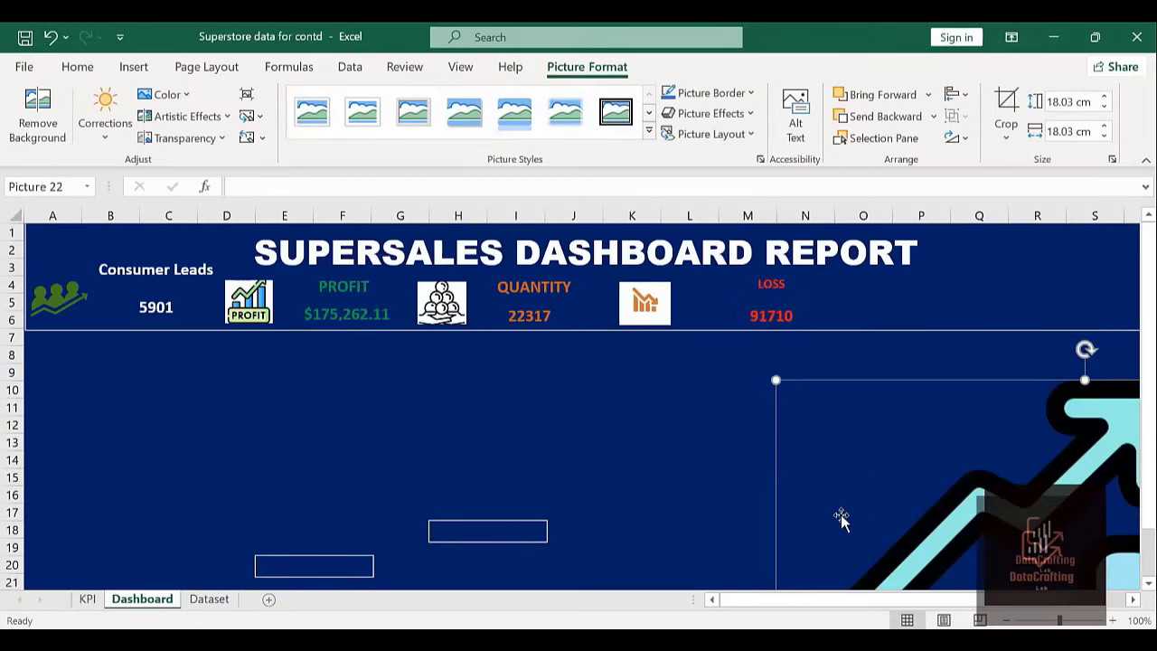
# Shrink the sales icon to about 1.25 cm square and place it in the header around column P, past the loss figures.
pyautogui.moveTo(776, 380); pyautogui.dragTo(941, 544)
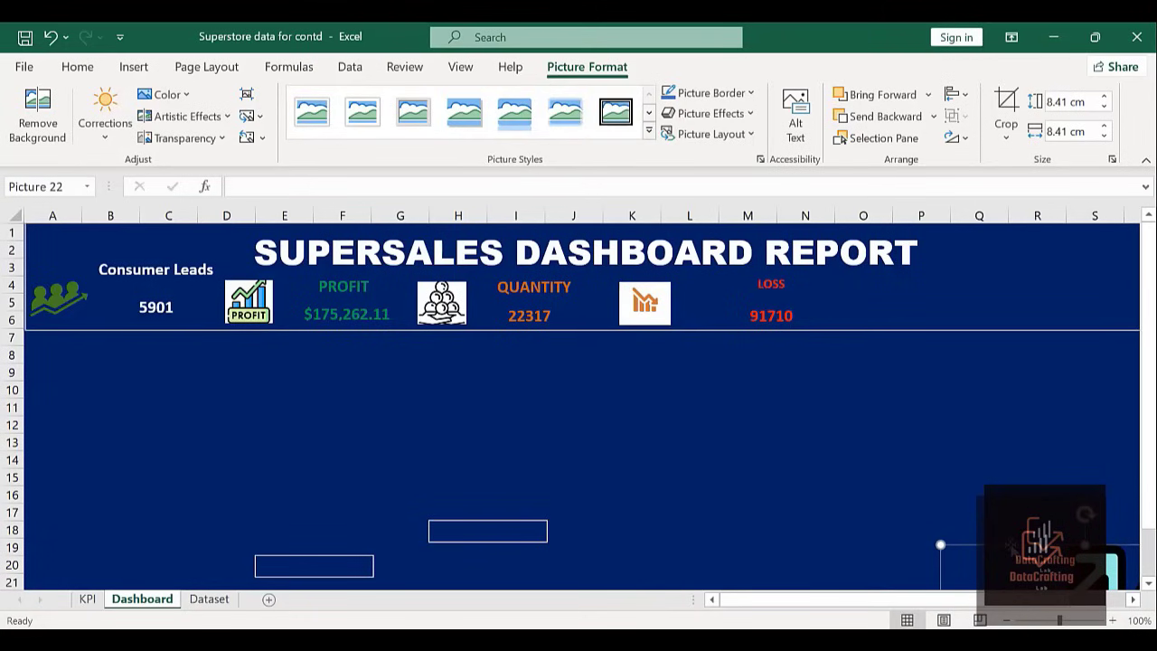
pyautogui.moveTo(1010, 544); pyautogui.dragTo(916, 329)
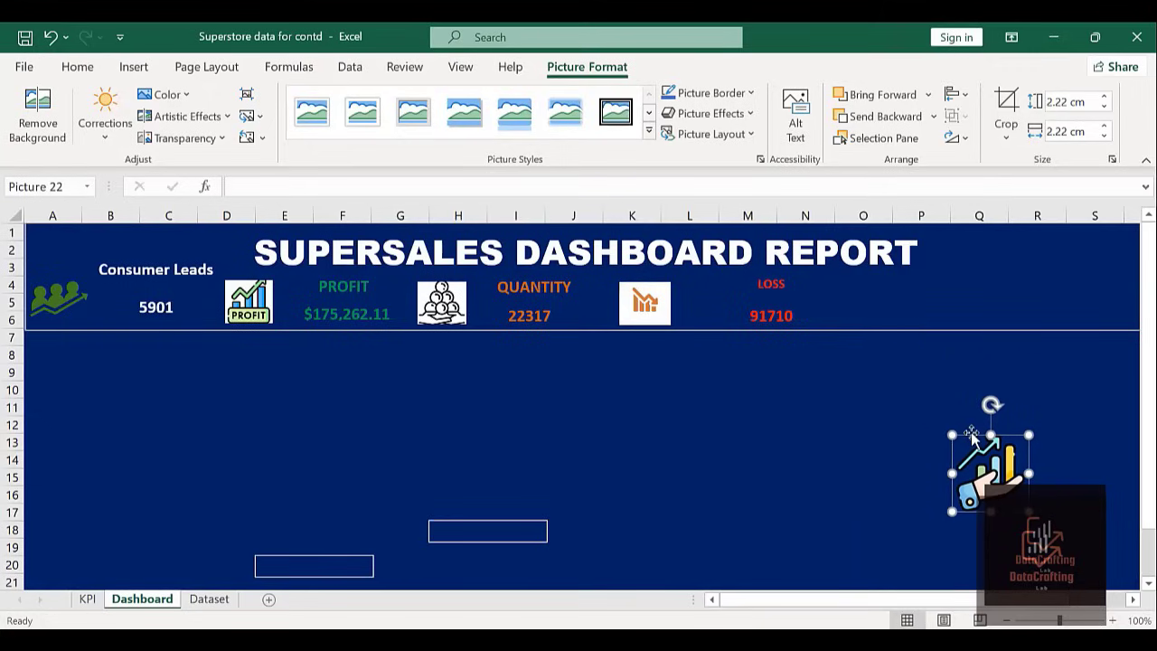
pyautogui.moveTo(976, 439); pyautogui.dragTo(891, 262)
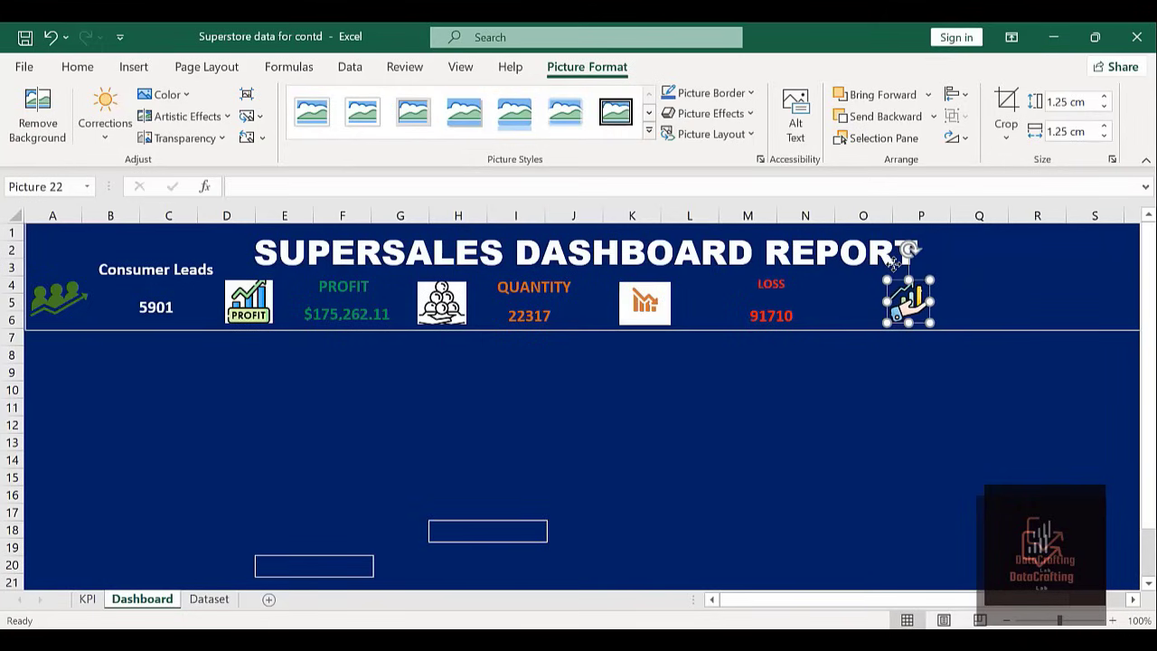
pyautogui.click(844, 400)
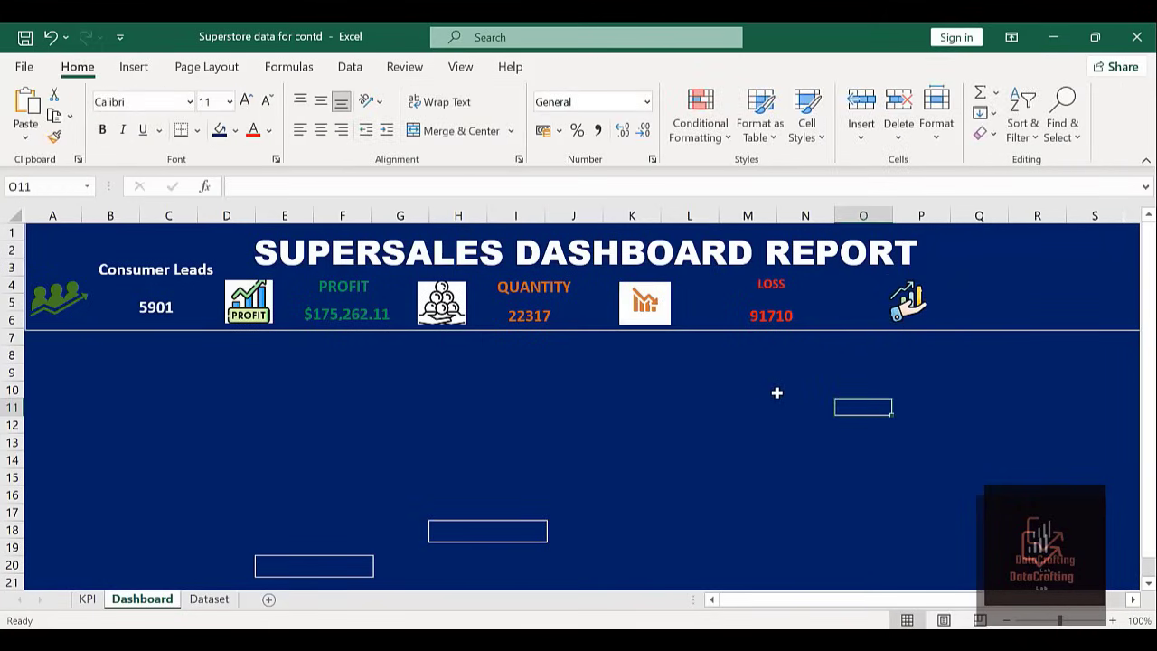
# Stretch the sales icon horizontally until its frame reaches into column Q, keeping its height.
pyautogui.click(895, 310)
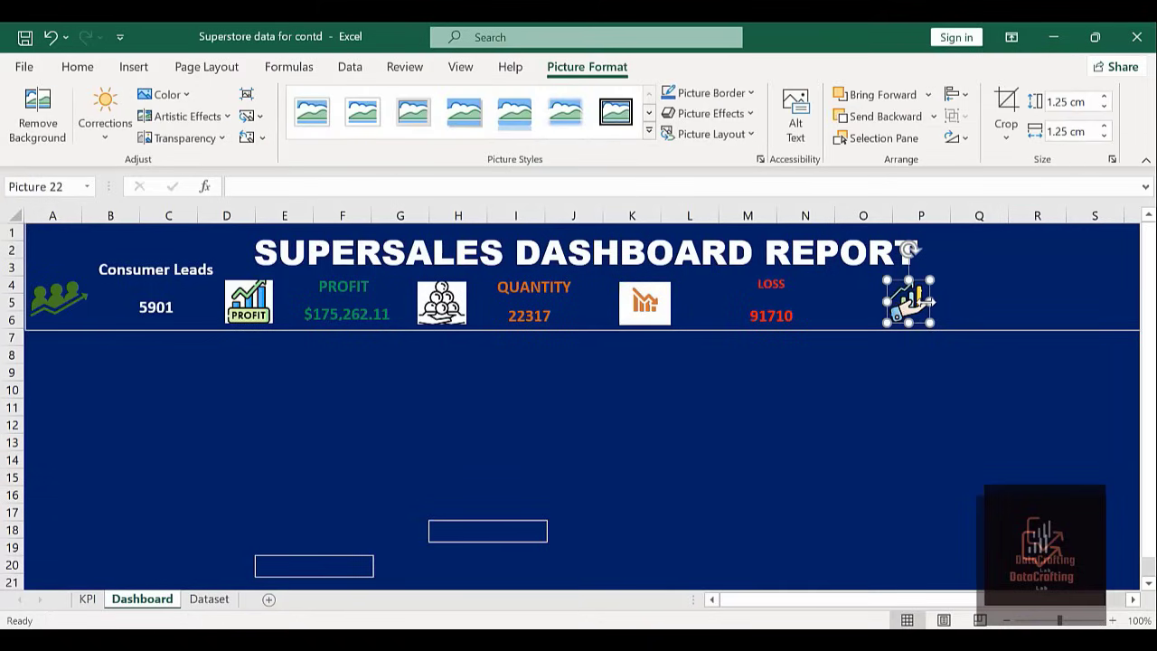
pyautogui.rightClick(935, 262)
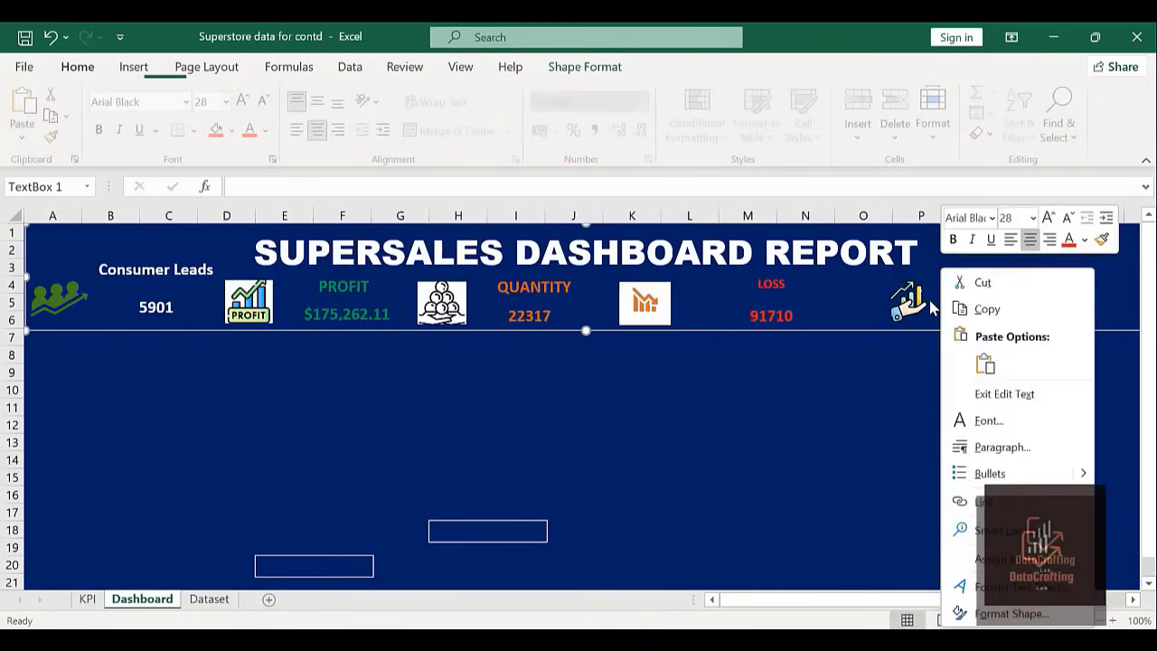
pyautogui.press('Escape')
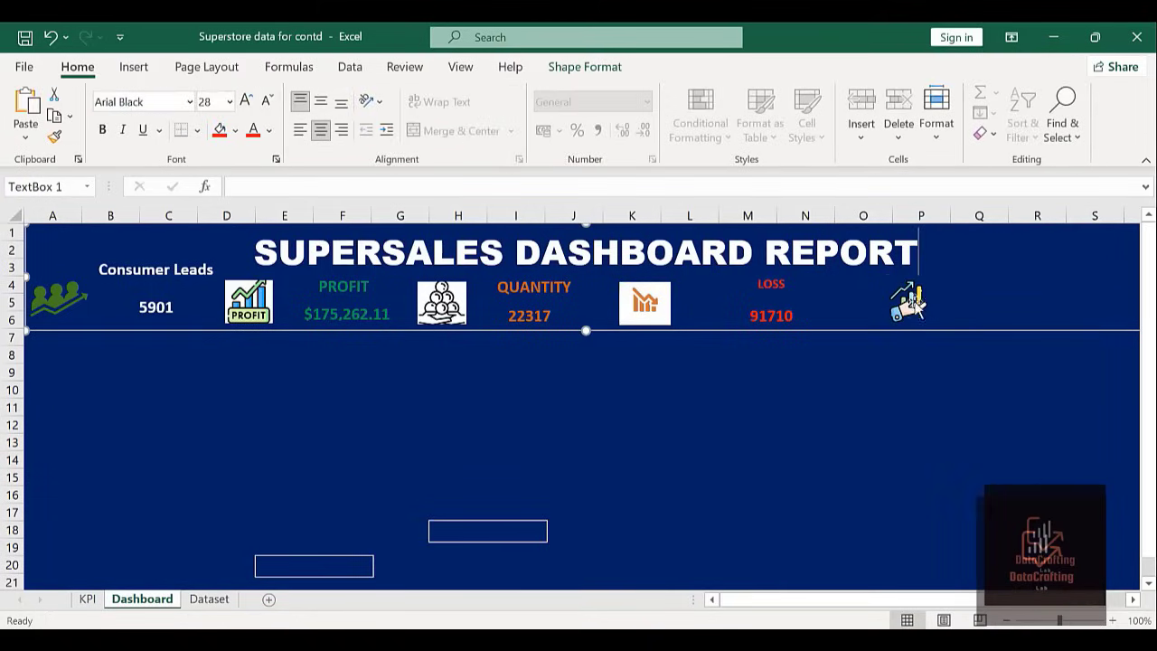
pyautogui.click(915, 305)
pyautogui.moveTo(931, 301); pyautogui.dragTo(979, 301)
pyautogui.click(820, 397)
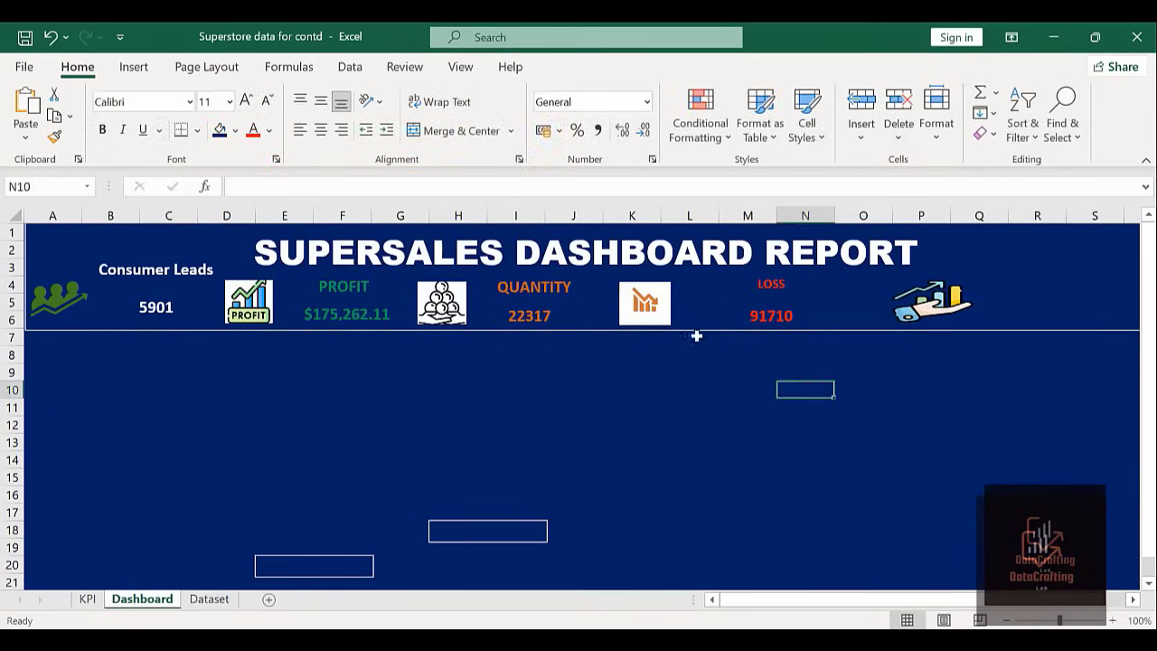
# Widen the loss, quantity, profit and consumer leads icons in the header without changing their heights.
pyautogui.click(631, 309)
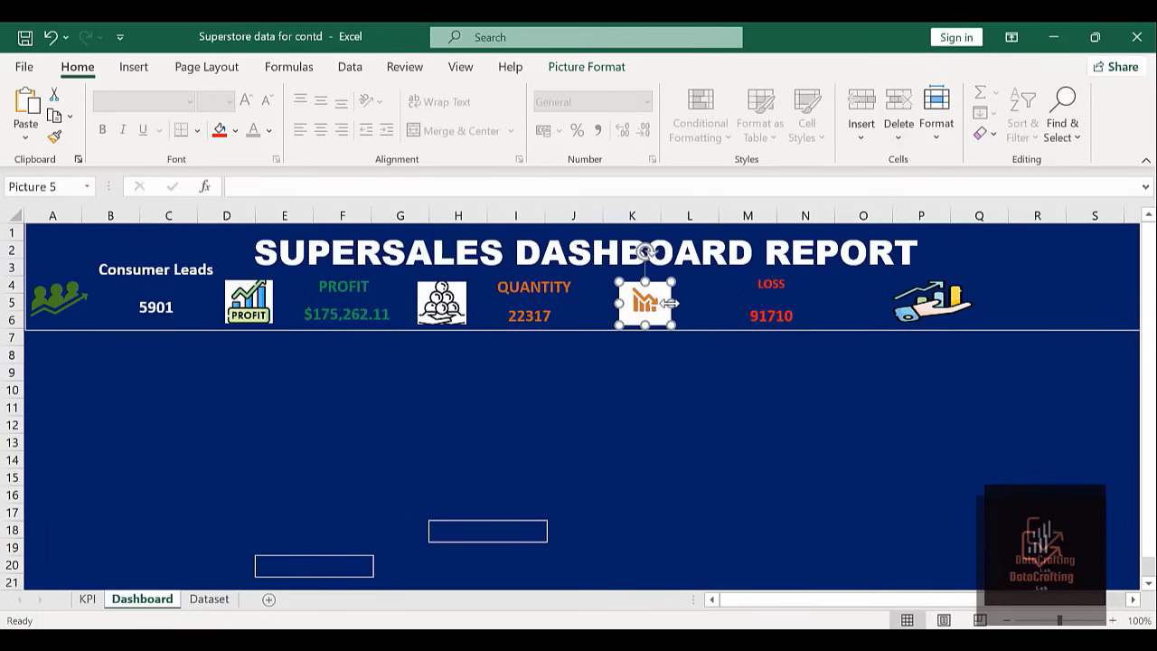
pyautogui.moveTo(671, 304); pyautogui.dragTo(710, 305)
pyautogui.click(439, 307)
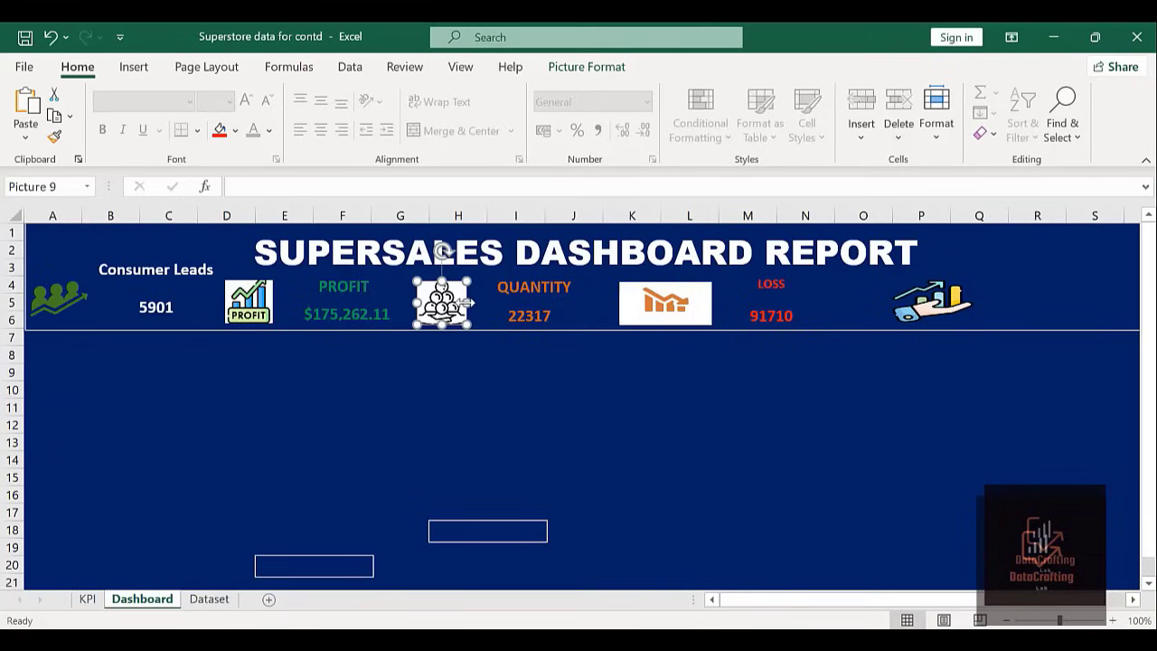
pyautogui.moveTo(468, 302); pyautogui.dragTo(486, 301)
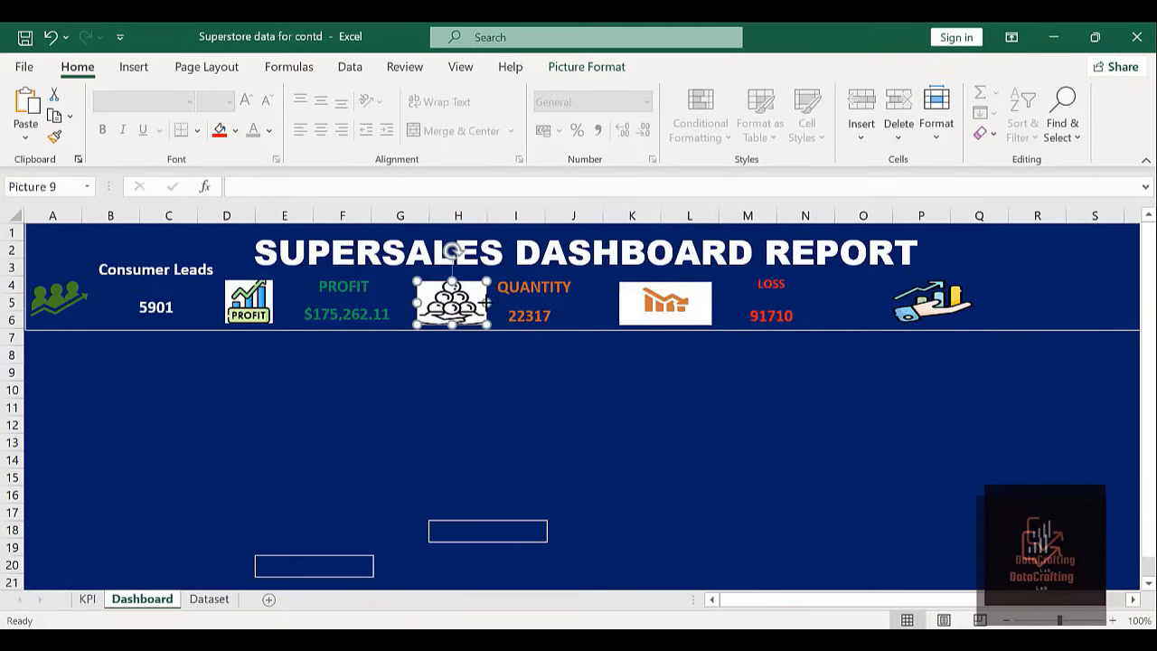
pyautogui.click(257, 303)
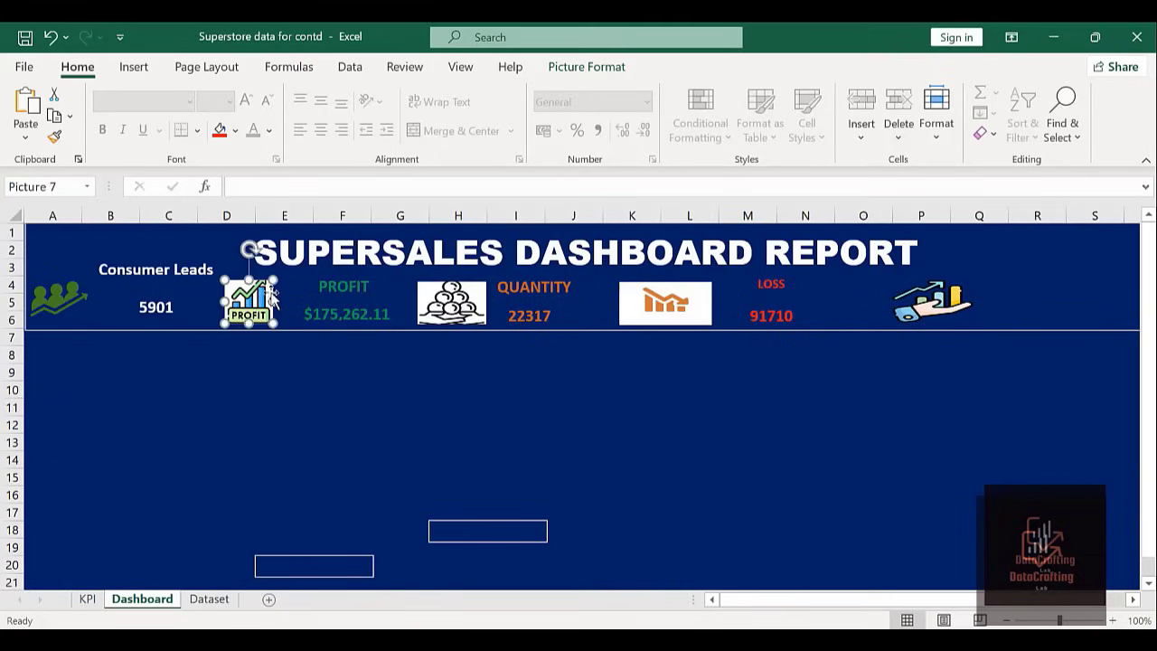
pyautogui.moveTo(275, 298); pyautogui.dragTo(299, 299)
pyautogui.click(59, 303)
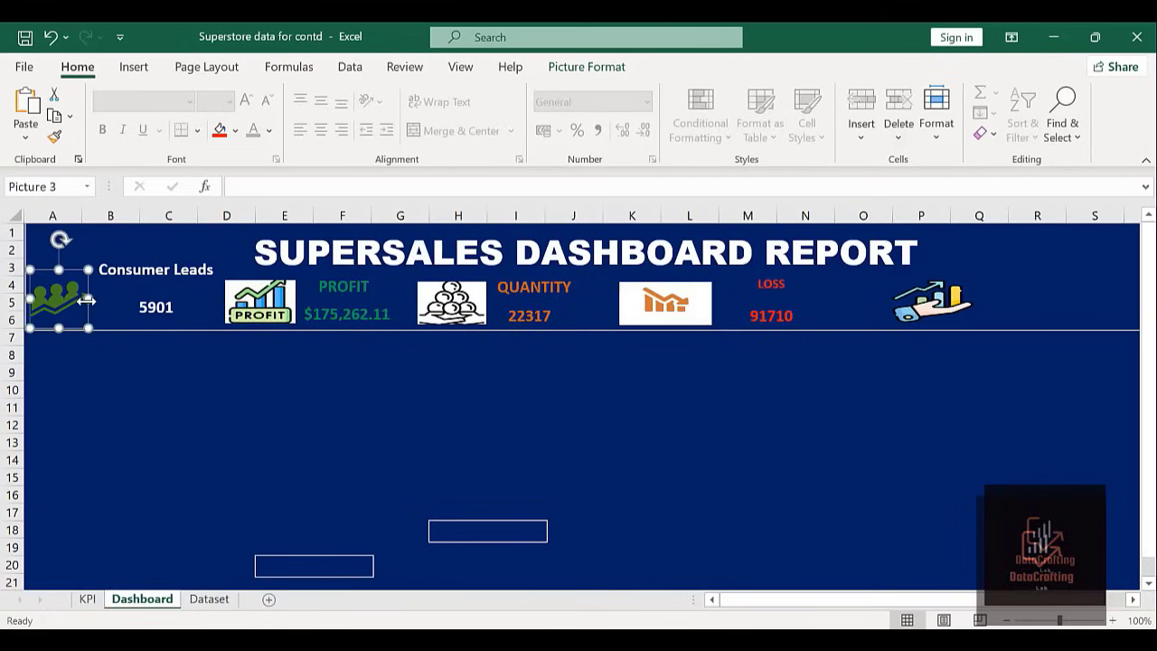
pyautogui.moveTo(88, 298); pyautogui.dragTo(118, 300)
pyautogui.click(106, 416)
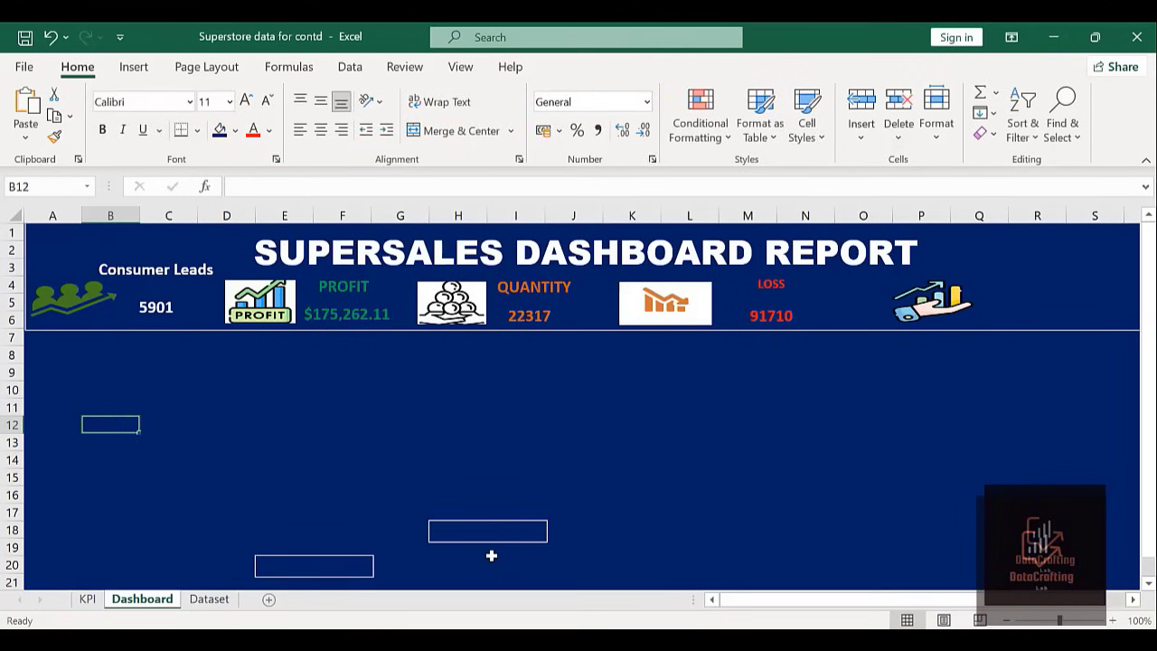
# Move the two empty text boxes from the lower sheet area beside the sales icon, stacked one above the other in columns R and S.
pyautogui.click(510, 520)
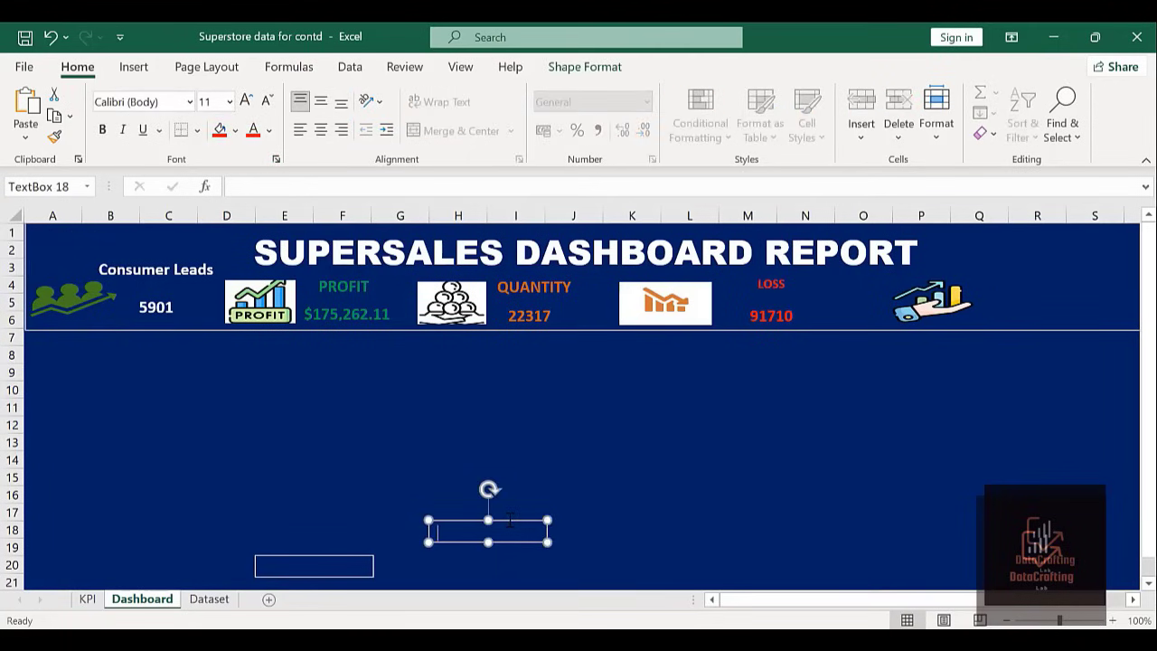
pyautogui.moveTo(510, 522); pyautogui.dragTo(1070, 260)
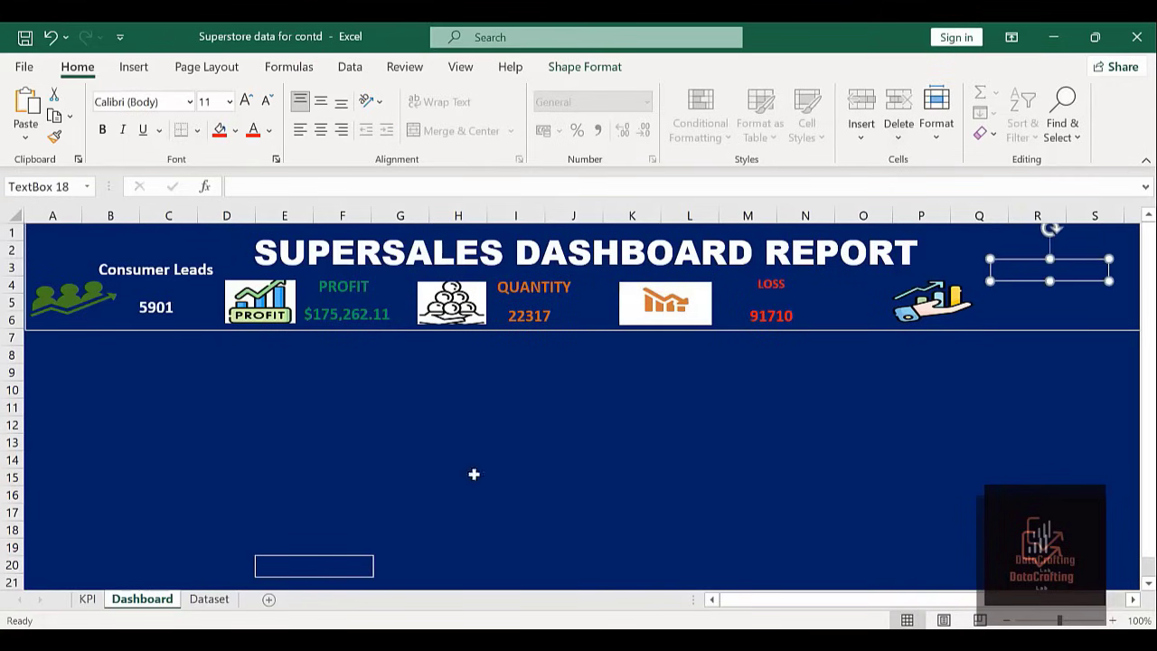
pyautogui.click(332, 559)
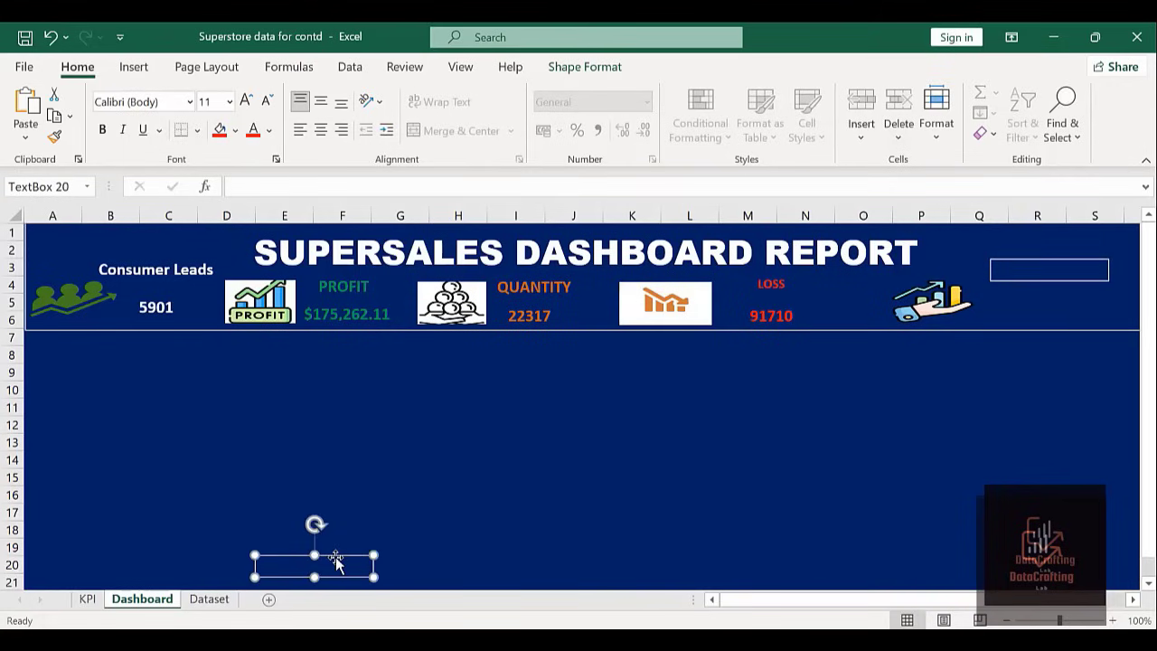
pyautogui.moveTo(334, 560); pyautogui.dragTo(954, 296)
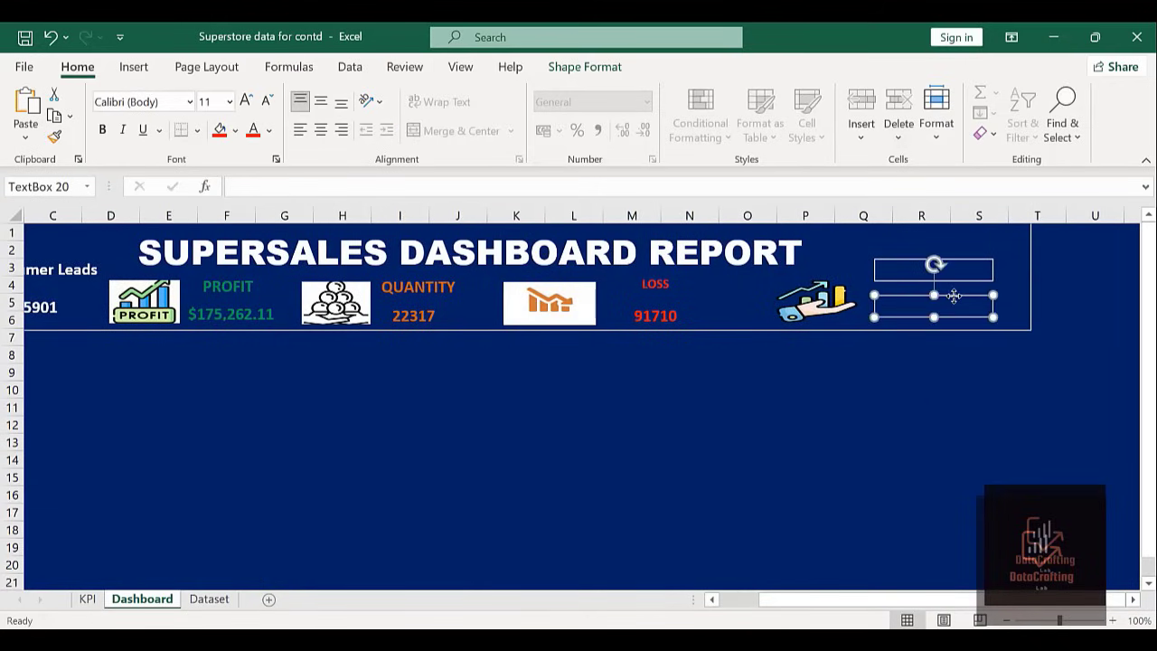
pyautogui.click(725, 598)
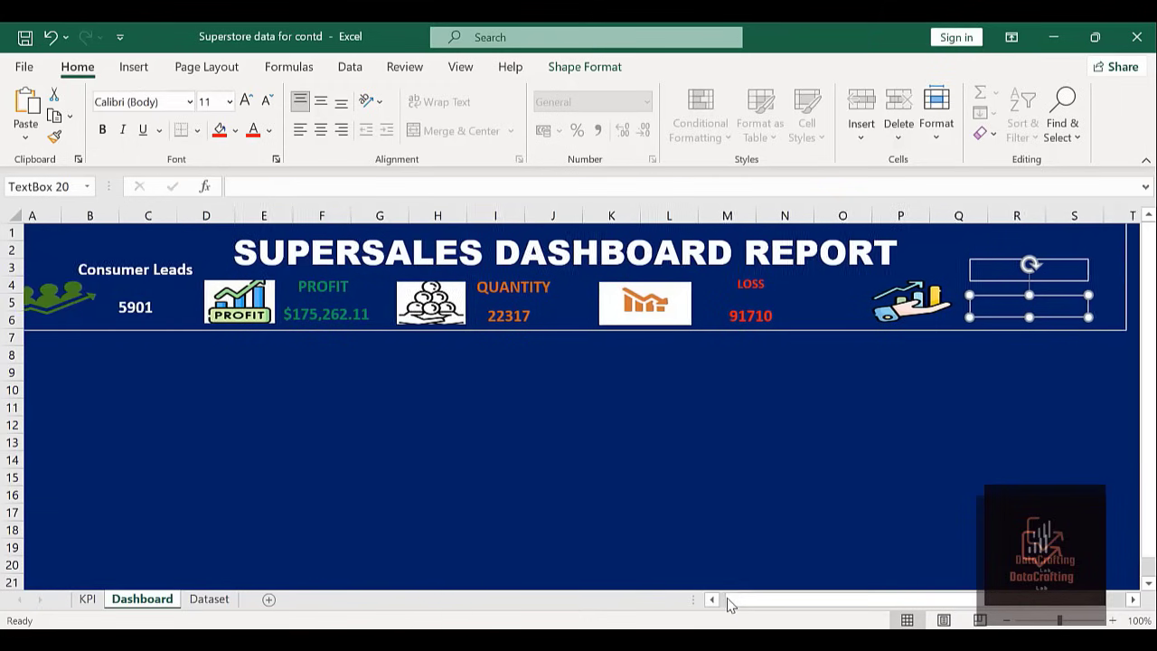
pyautogui.click(947, 429)
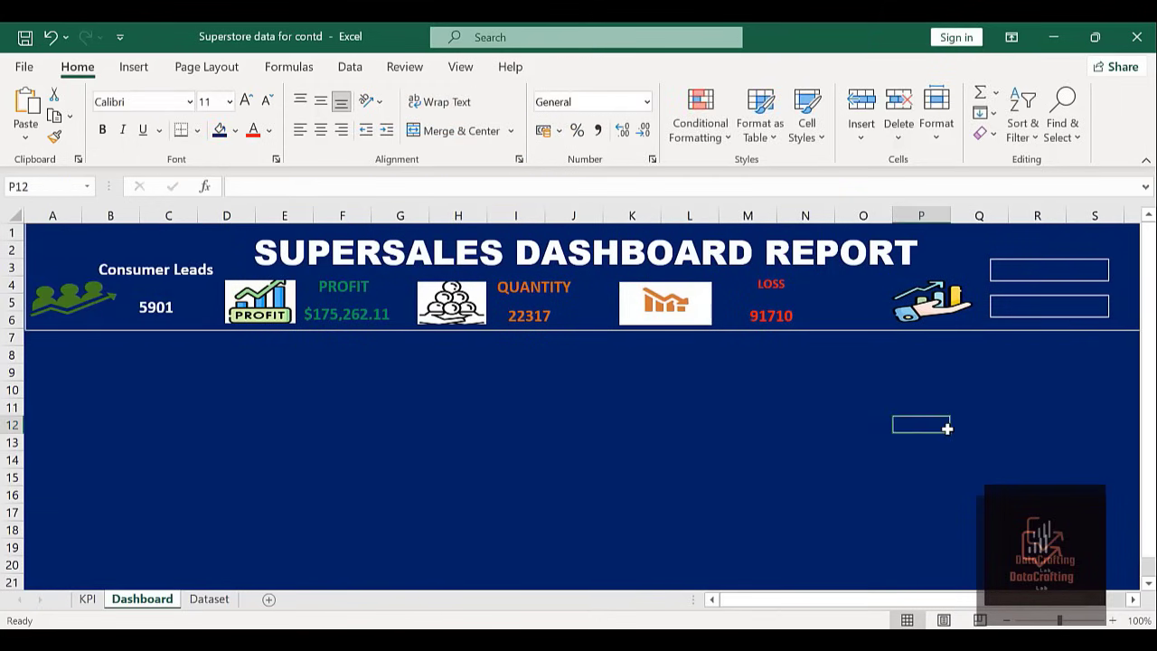
# Enter the label TOTAL SALES in the upper text box beside the sales icon.
pyautogui.click(1035, 269)
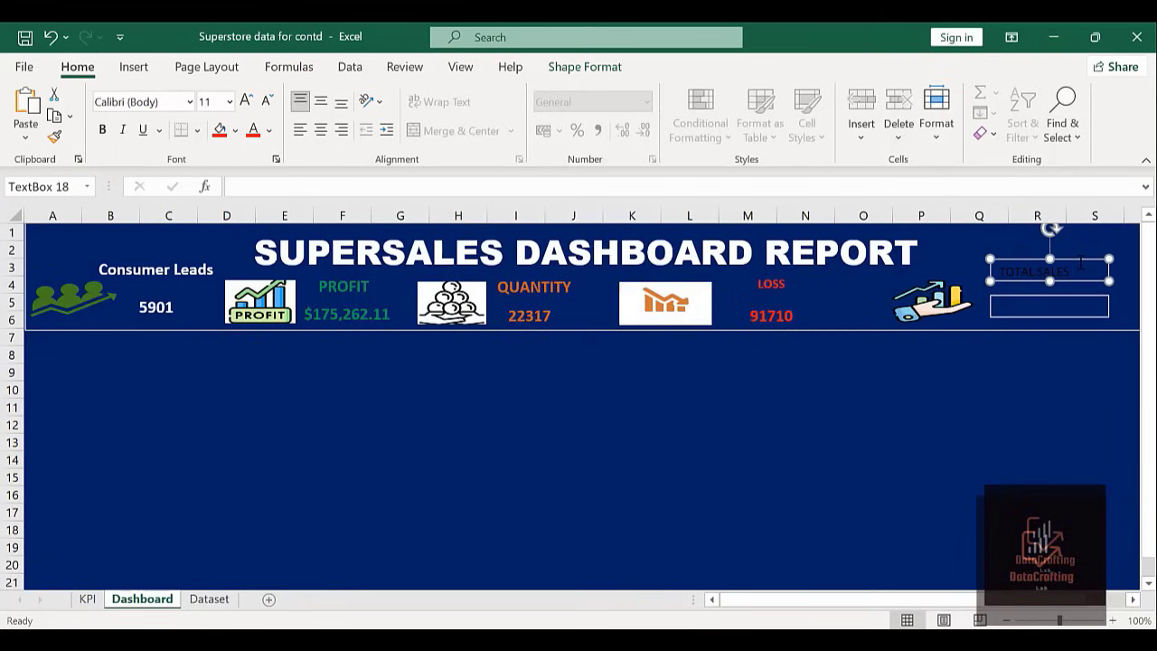
# Centre the TOTAL SALES label in its text box and make it bold at 14 pt.
pyautogui.hotkey('shift', 'Left')
pyautogui.hotkey('shift', 'Left')
pyautogui.hotkey('shift', 'Left')
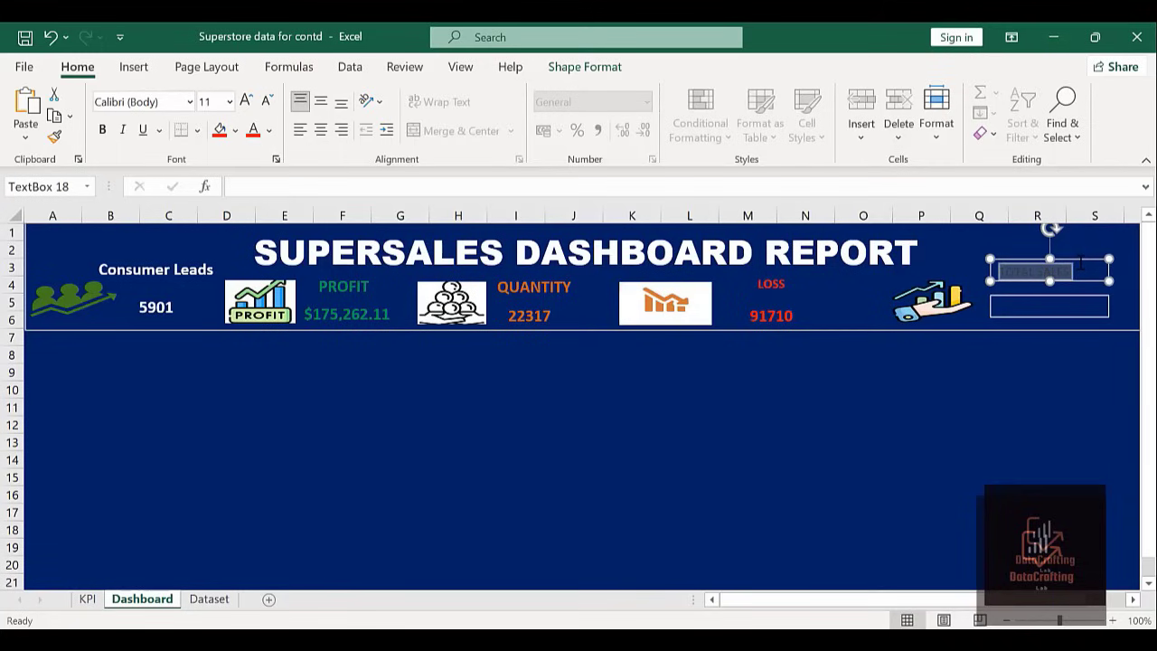
pyautogui.click(318, 132)
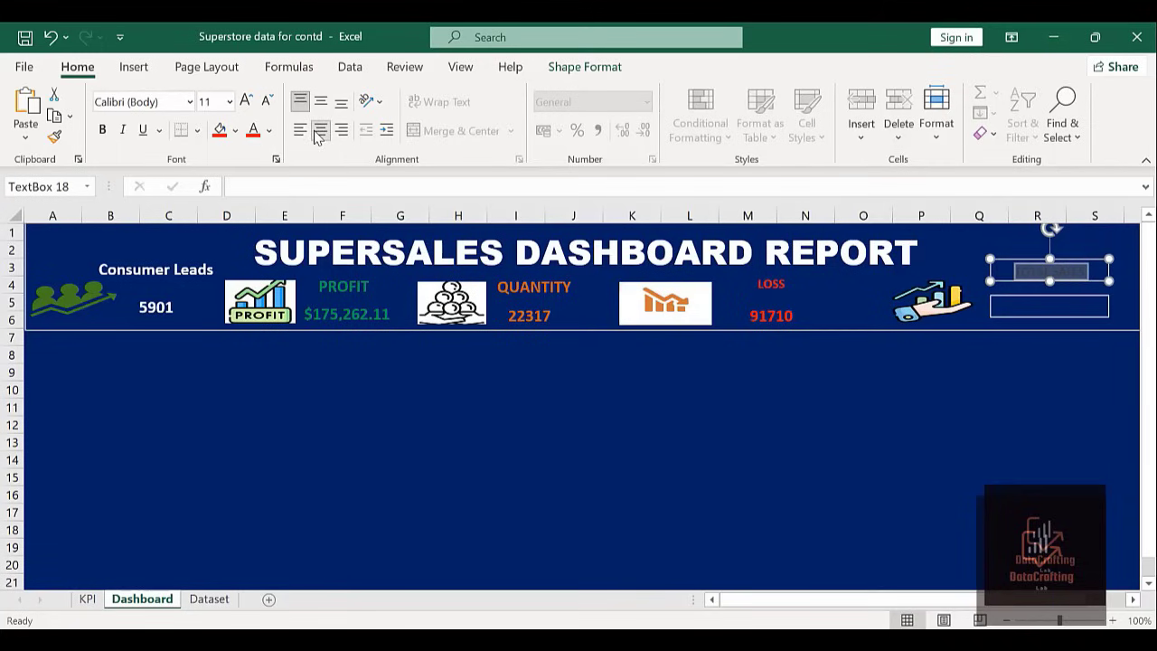
pyautogui.click(245, 101)
pyautogui.click(245, 101)
pyautogui.click(245, 101)
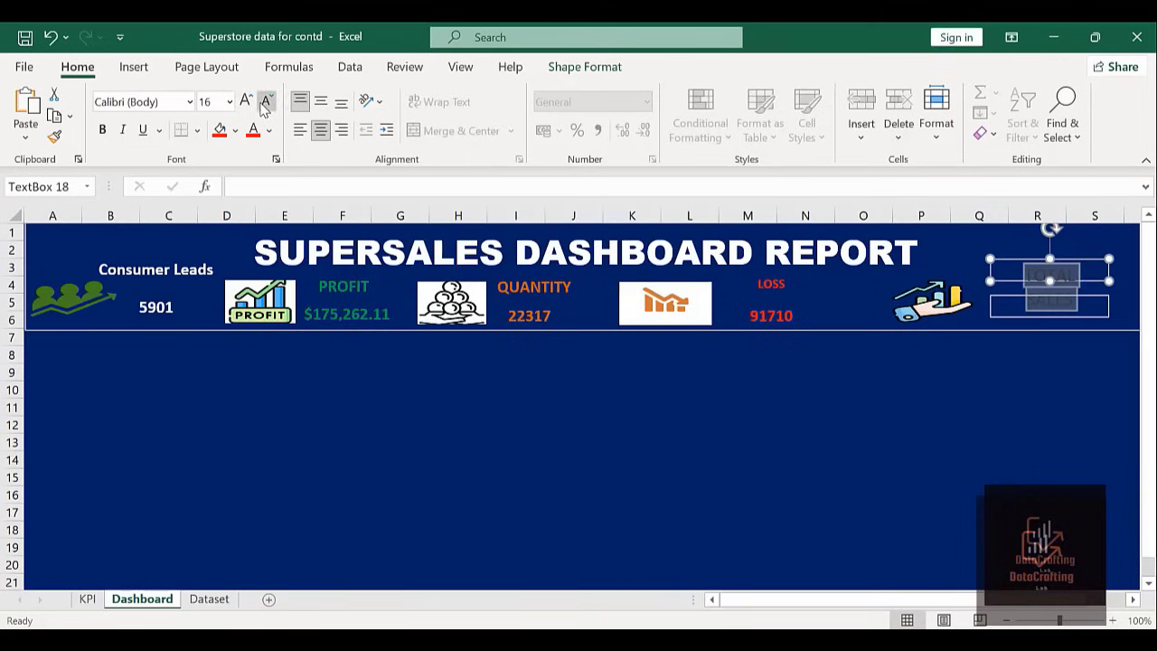
pyautogui.click(263, 101)
pyautogui.click(102, 130)
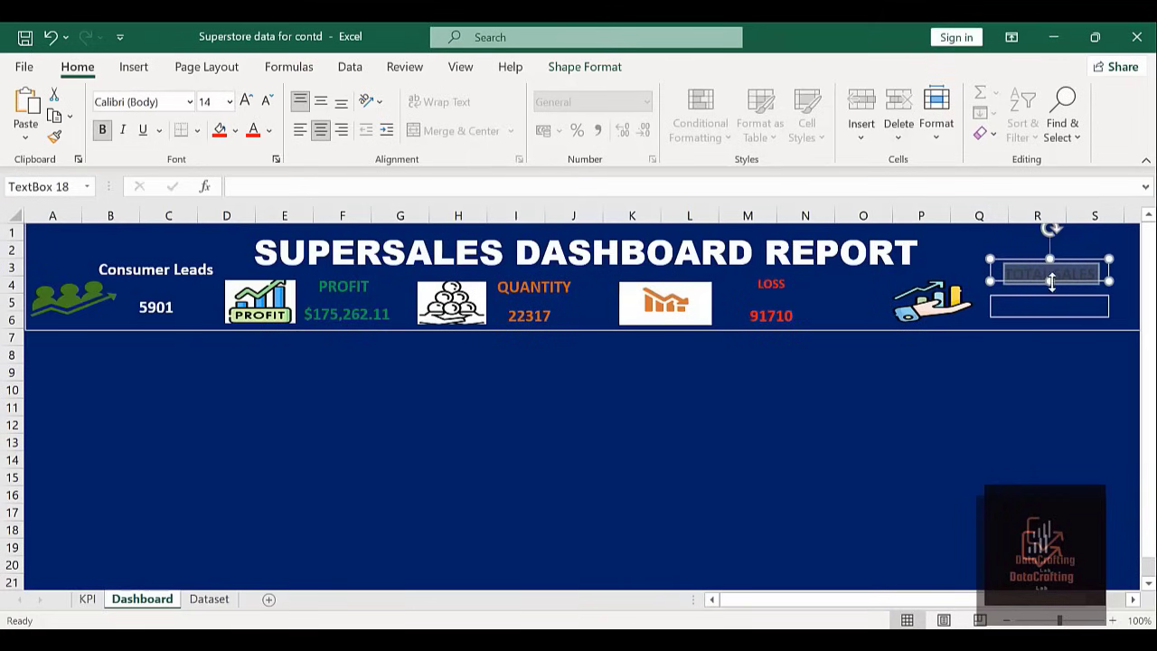
# Heighten the TOTAL SALES text box slightly to fit its label and colour the text dark grey.
pyautogui.click(1051, 286)
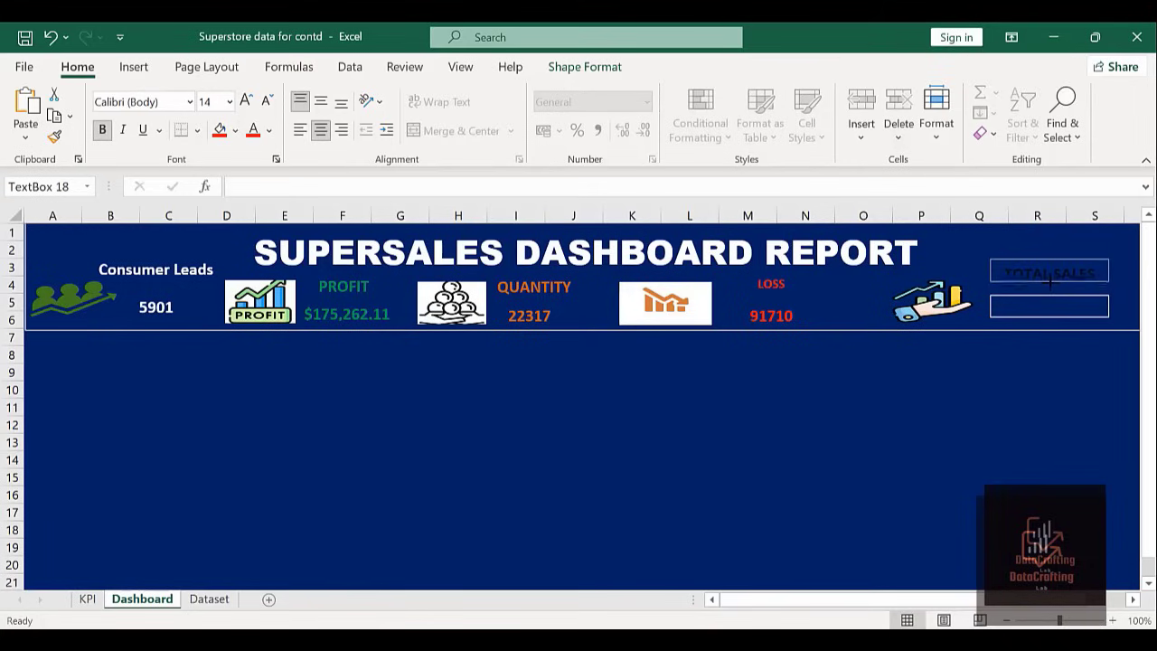
pyautogui.click(1051, 288)
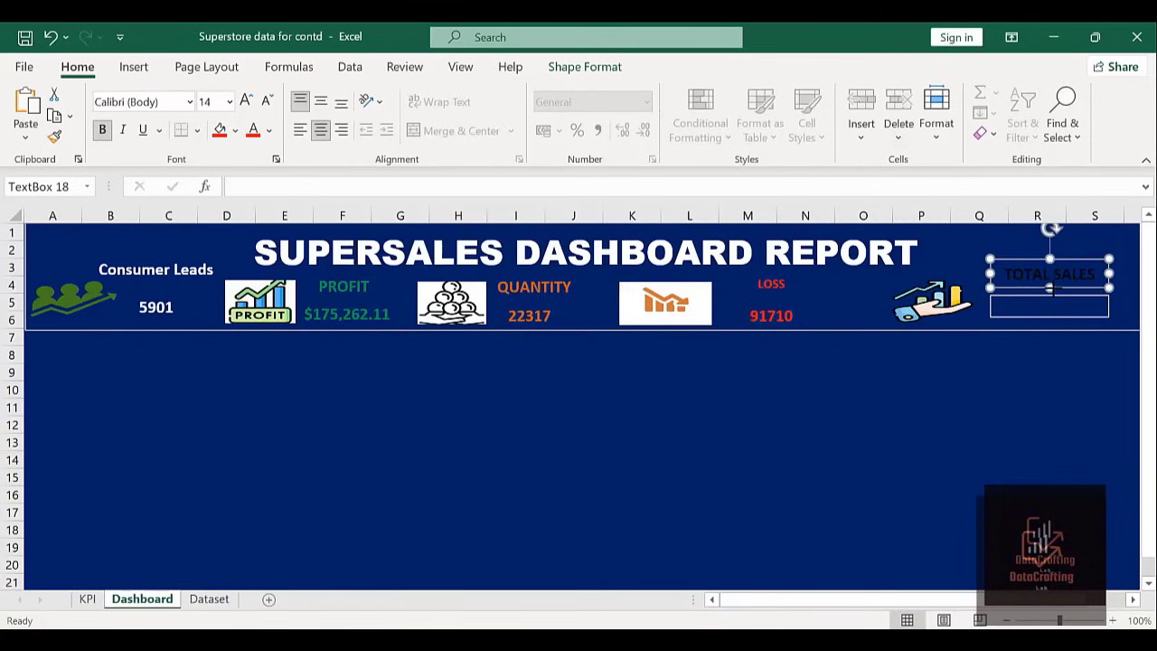
pyautogui.click(269, 134)
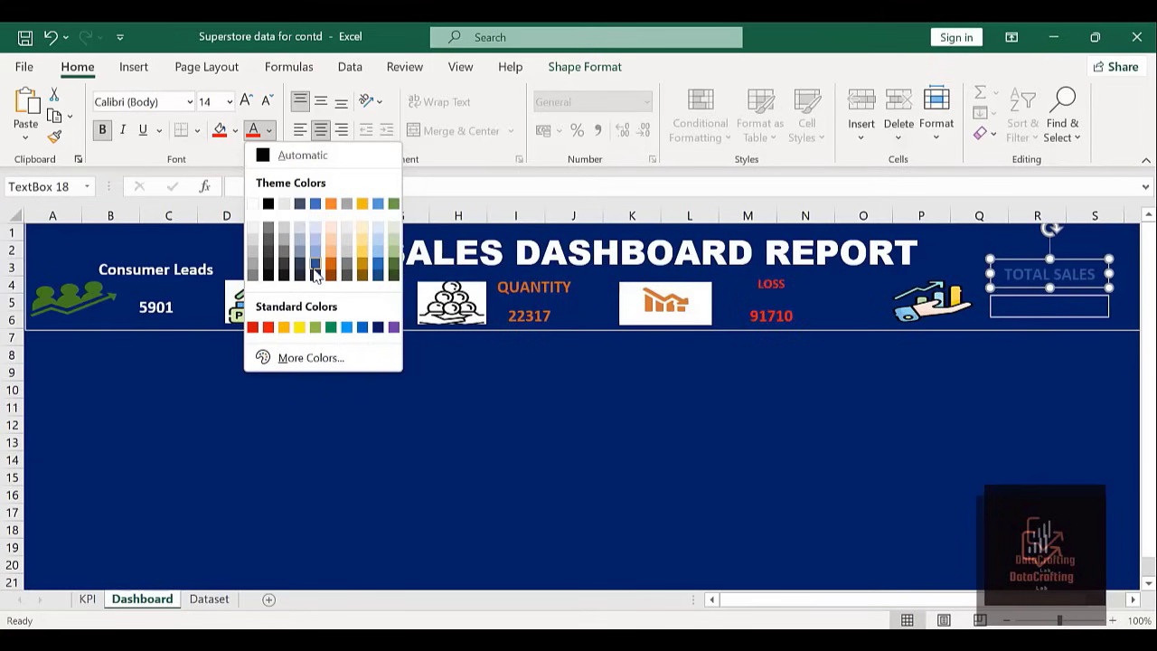
pyautogui.click(252, 277)
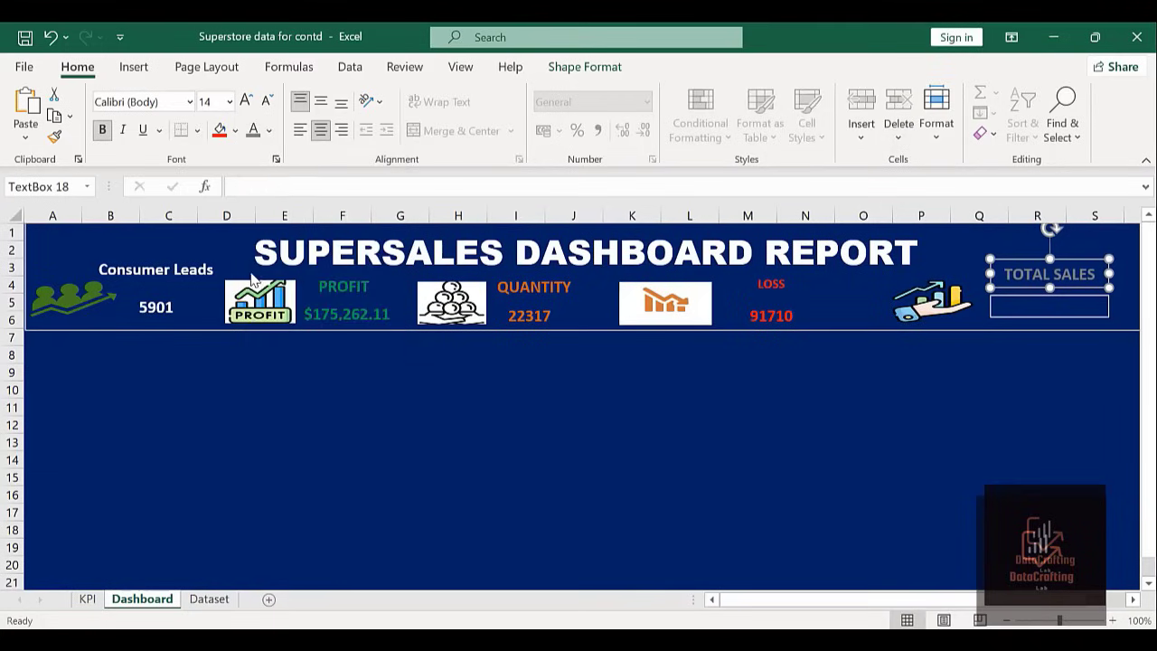
pyautogui.click(815, 499)
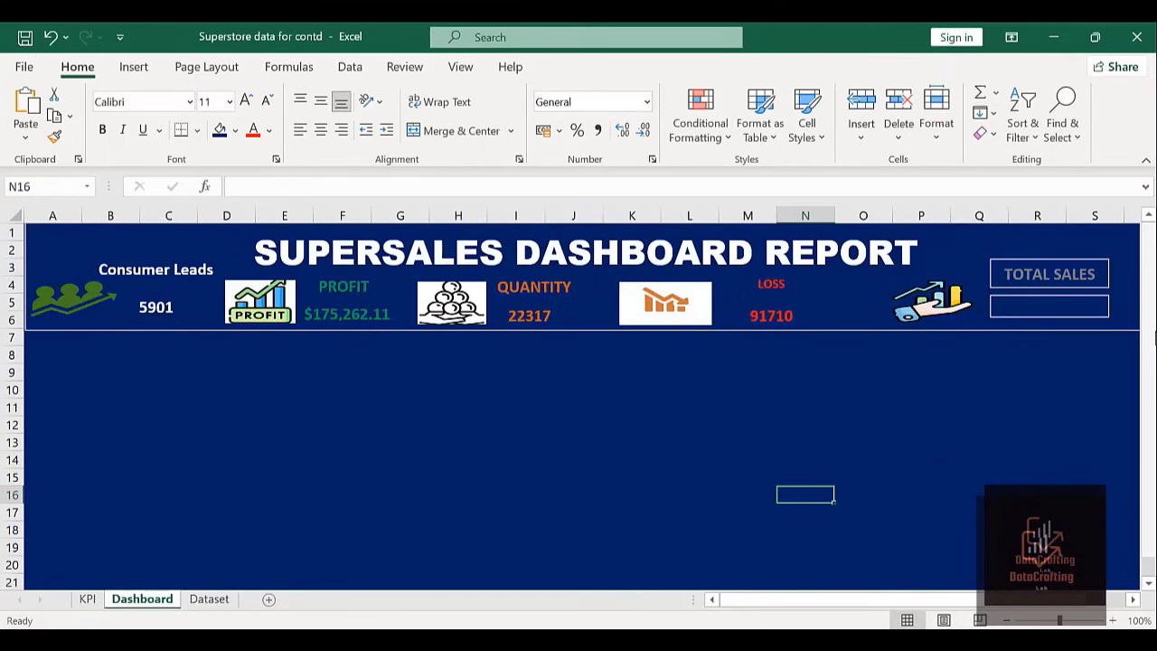
# Link the empty text box below TOTAL SALES to cell E4 of the KPI sheet.
pyautogui.click(1039, 309)
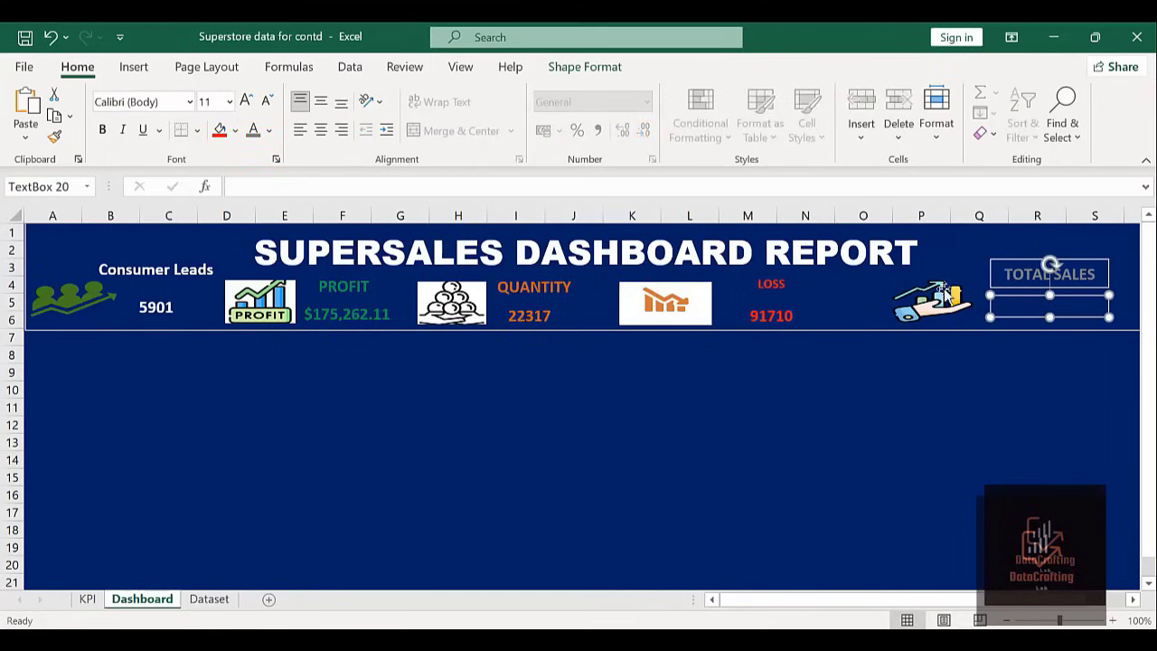
pyautogui.click(322, 187)
pyautogui.write('=')
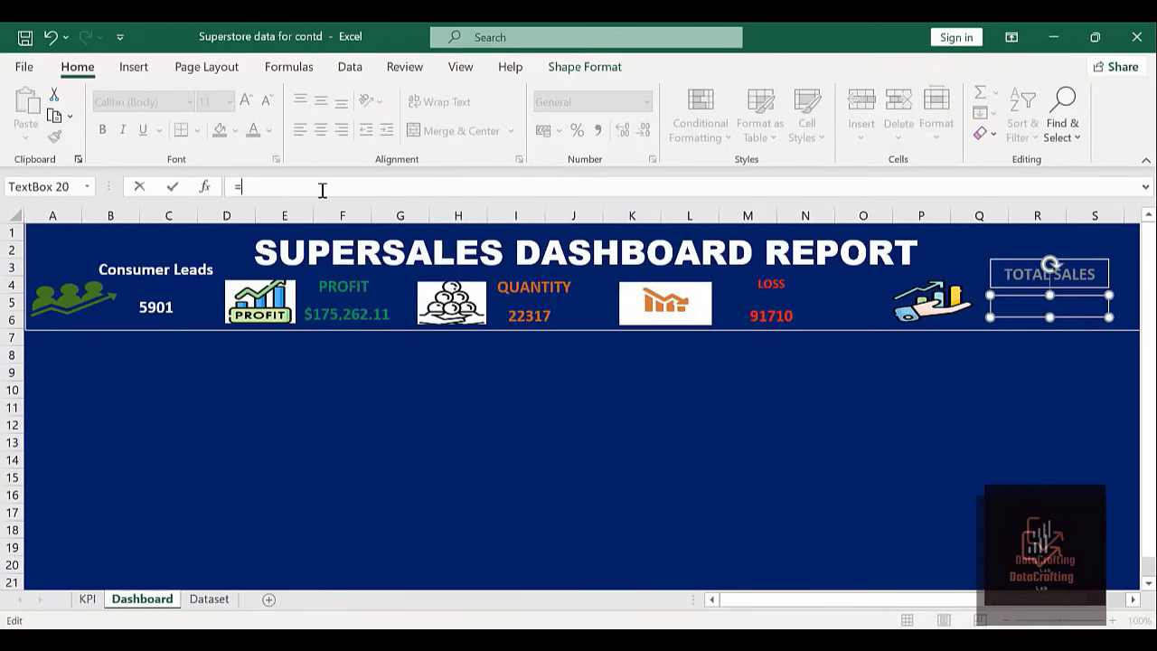
pyautogui.click(85, 601)
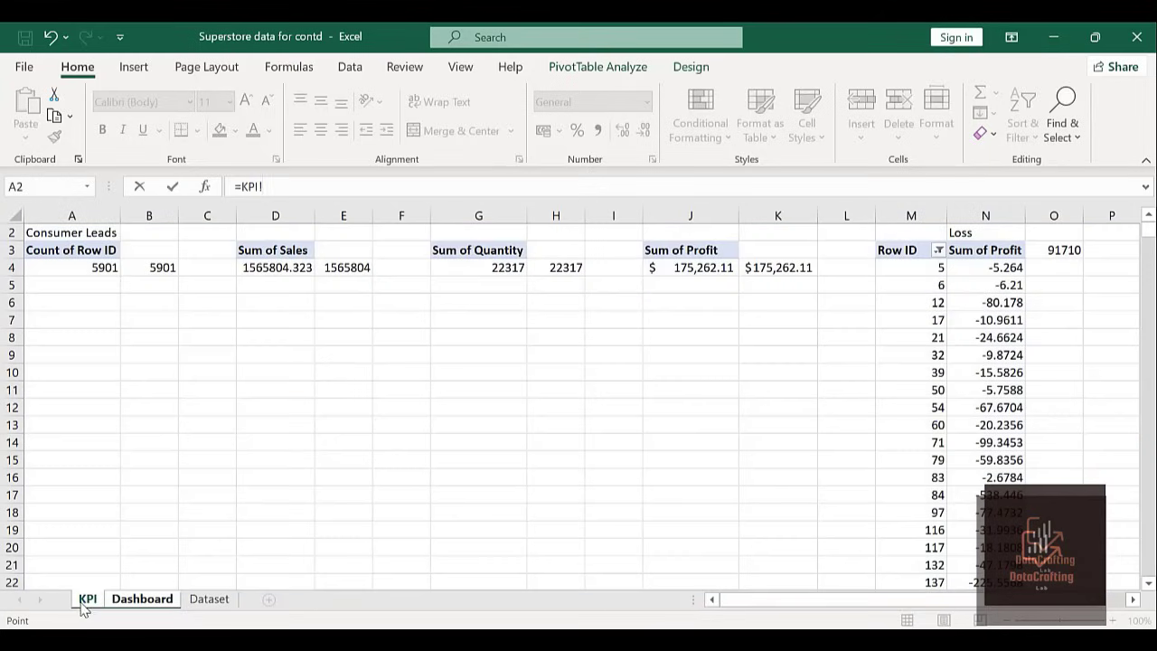
pyautogui.click(339, 264)
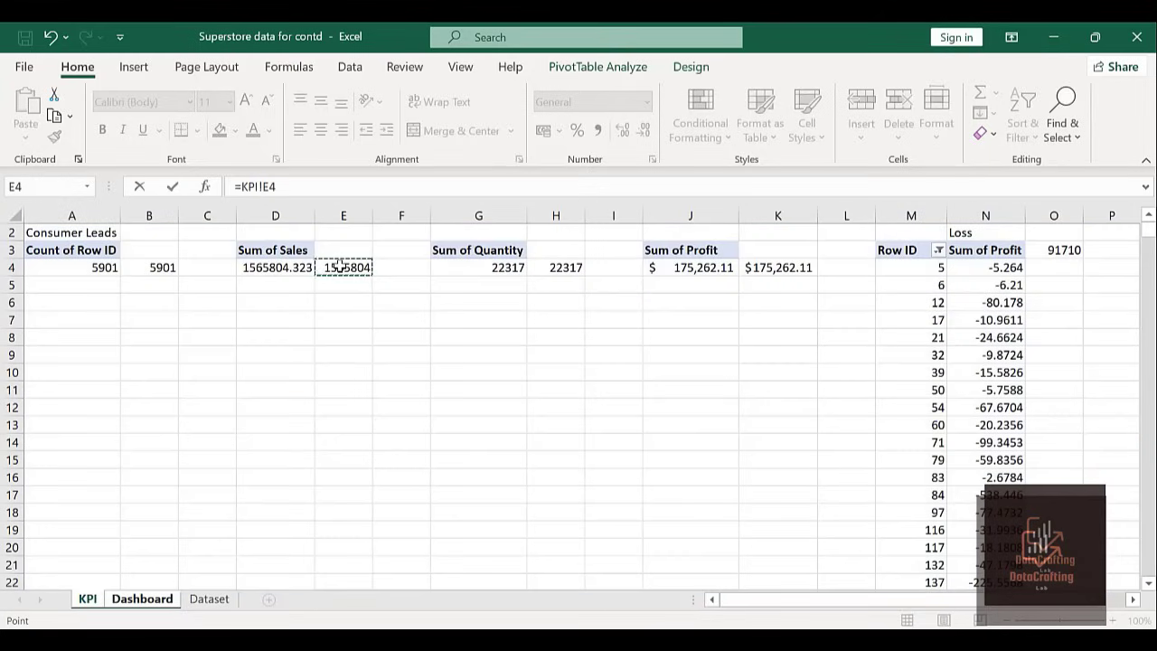
pyautogui.press('Return')
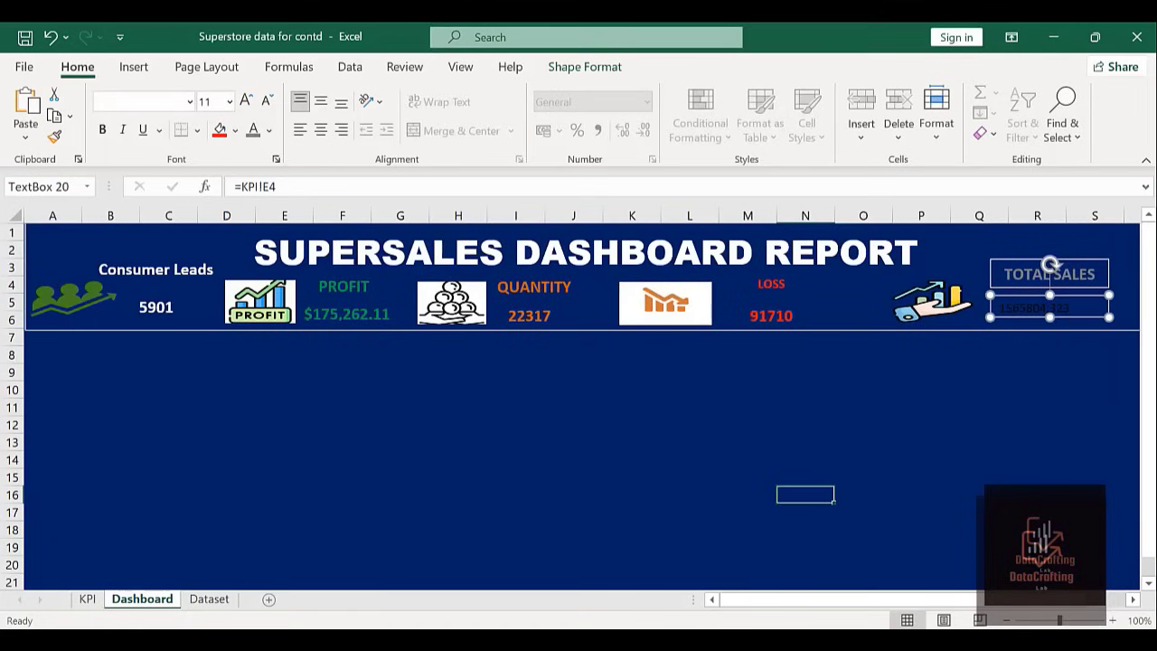
# Reduce the Sum of Sales value in cell D4 of the KPI sheet to one decimal place, and return to the dashboard.
pyautogui.click(87, 600)
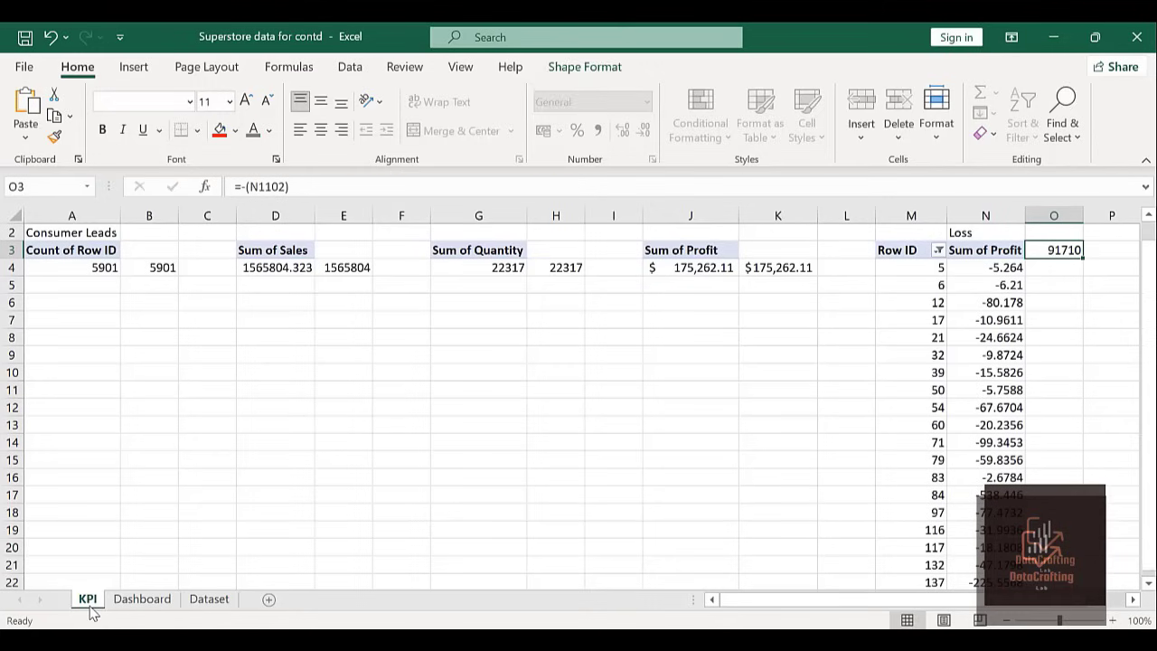
pyautogui.click(298, 267)
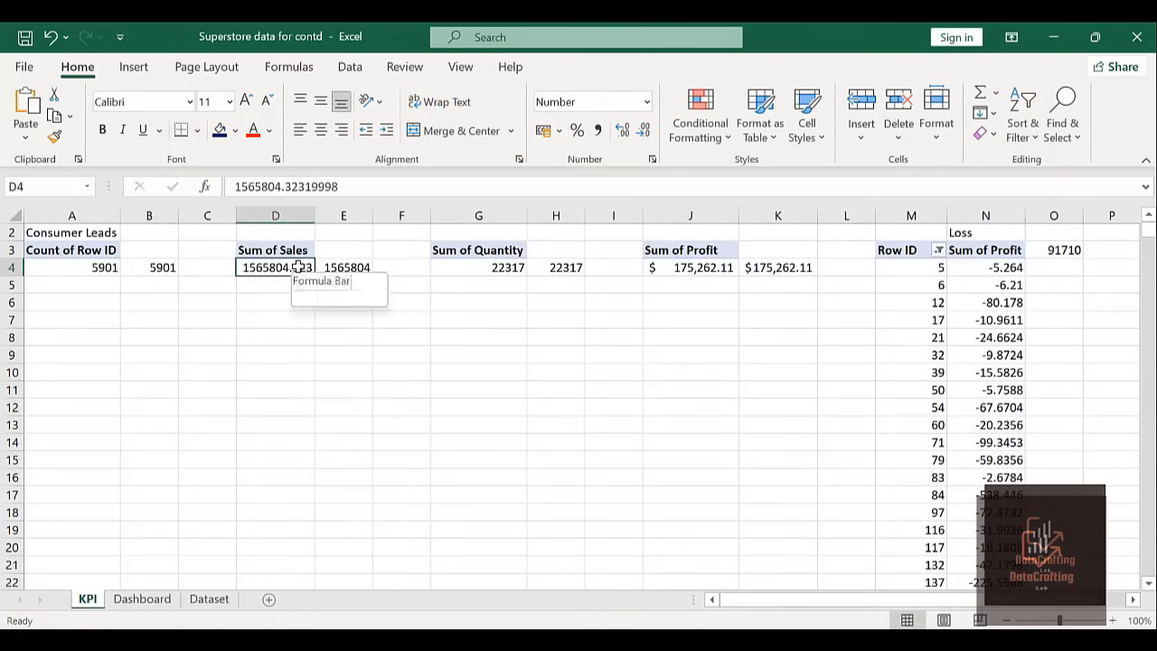
pyautogui.click(643, 132)
pyautogui.click(643, 132)
pyautogui.click(644, 132)
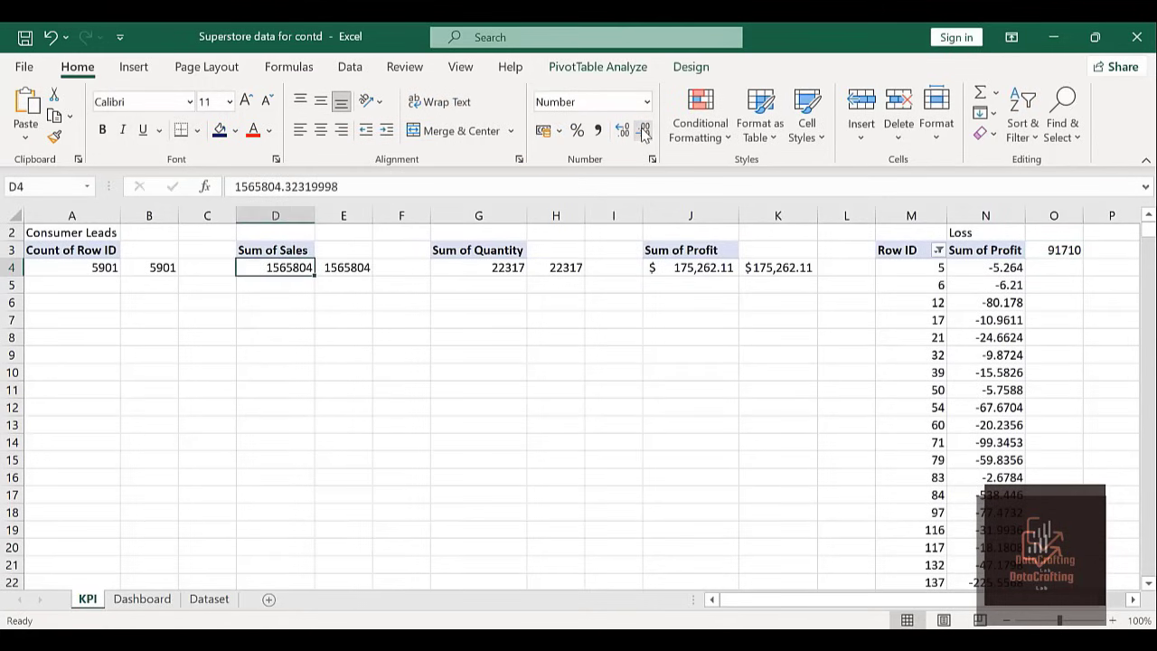
pyautogui.click(628, 133)
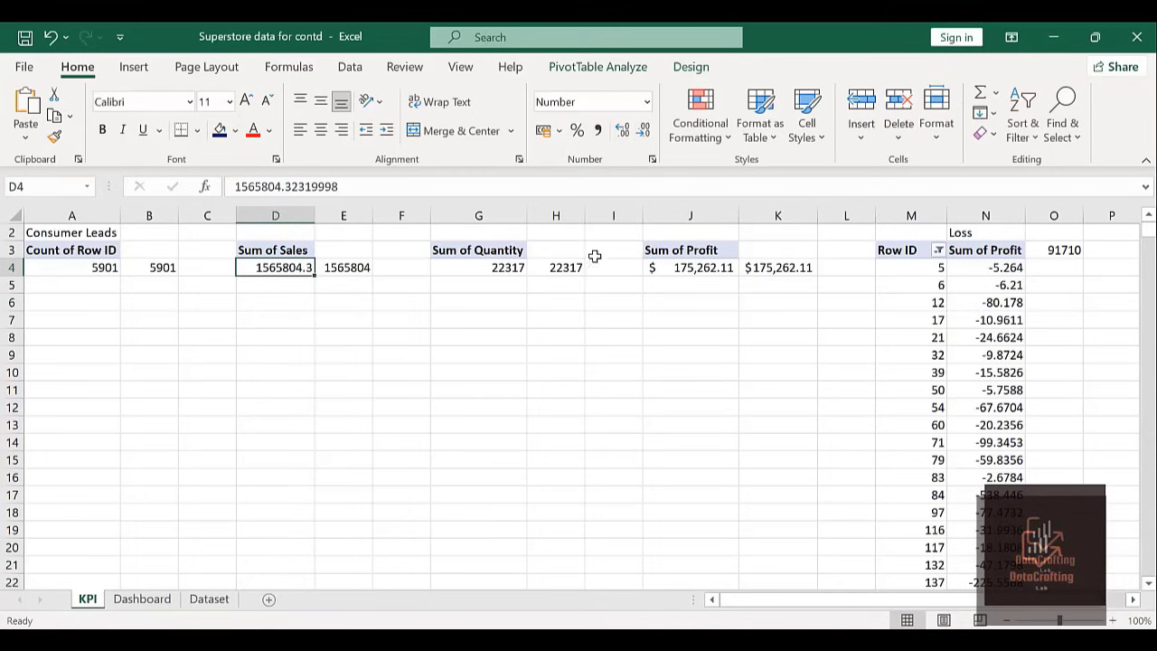
pyautogui.press('Down')
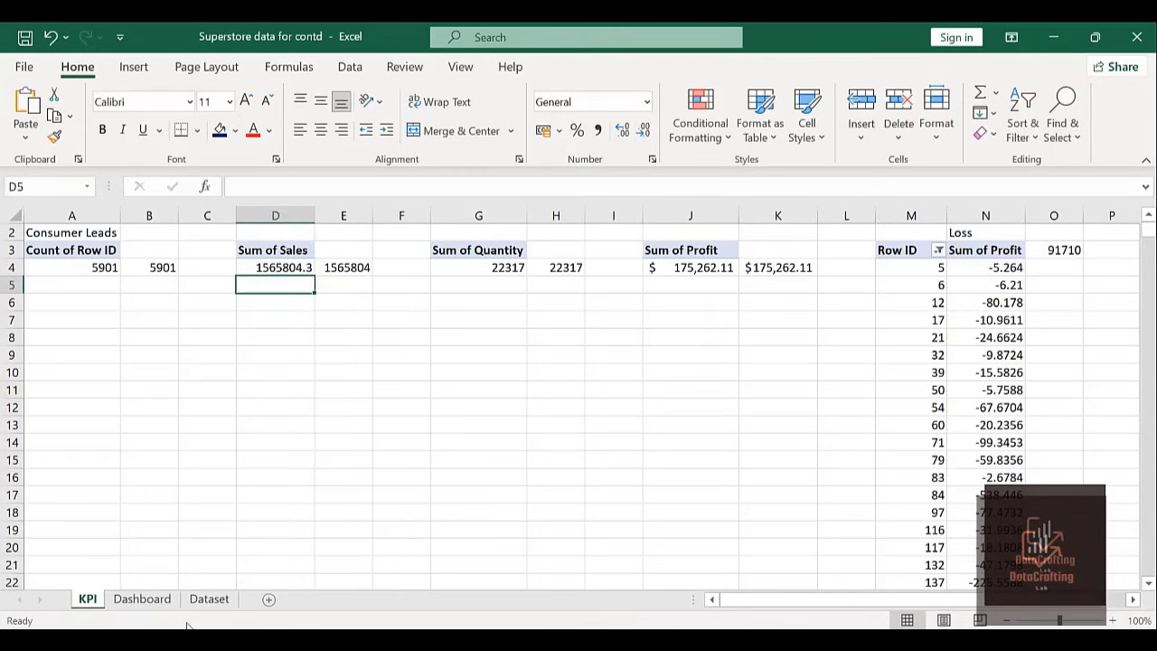
pyautogui.click(165, 601)
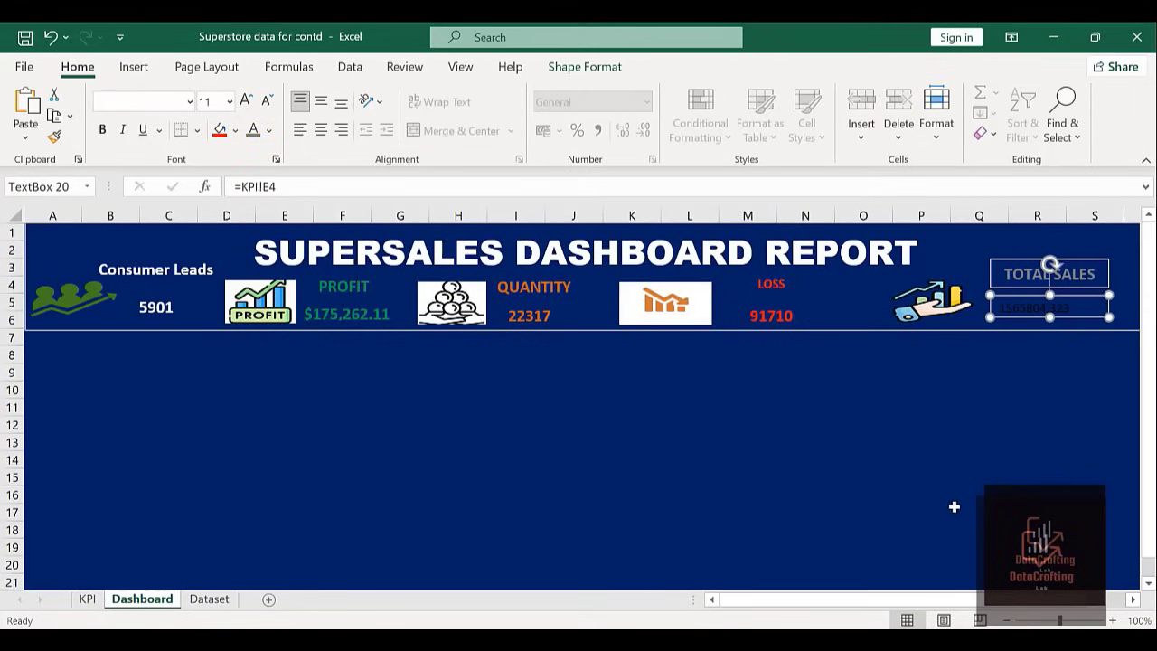
# Show cell E4 of the KPI sheet without decimals and centre the linked total sales value on the dashboard.
pyautogui.click(88, 601)
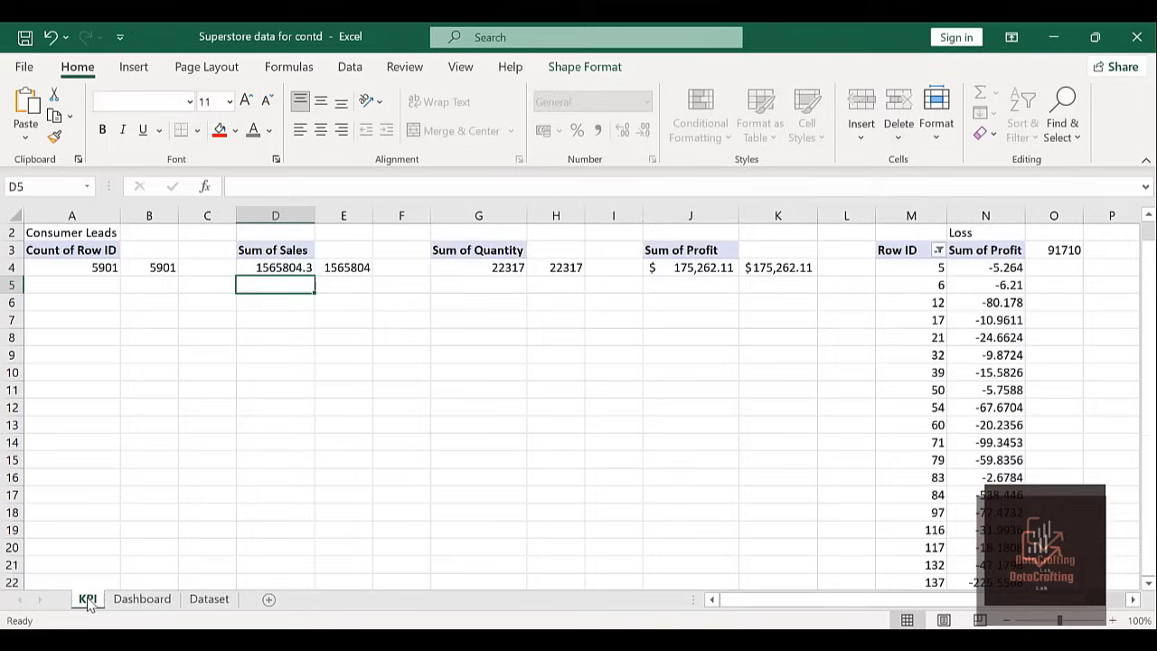
pyautogui.click(349, 267)
pyautogui.click(645, 131)
pyautogui.click(647, 131)
pyautogui.click(648, 131)
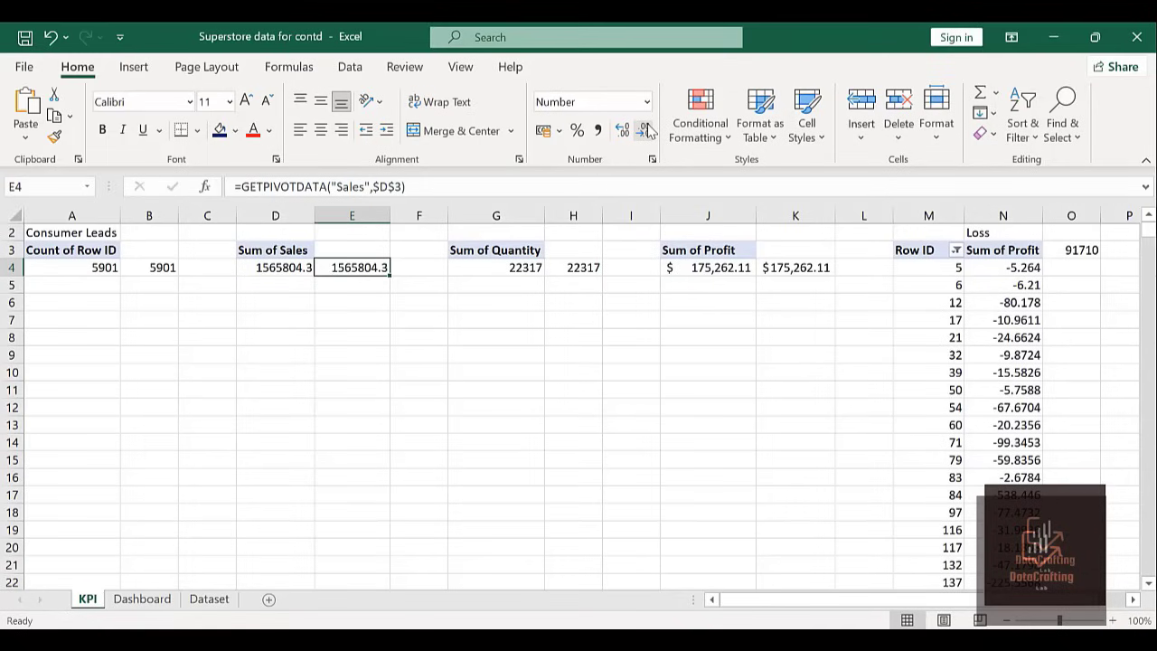
pyautogui.click(647, 131)
pyautogui.click(150, 608)
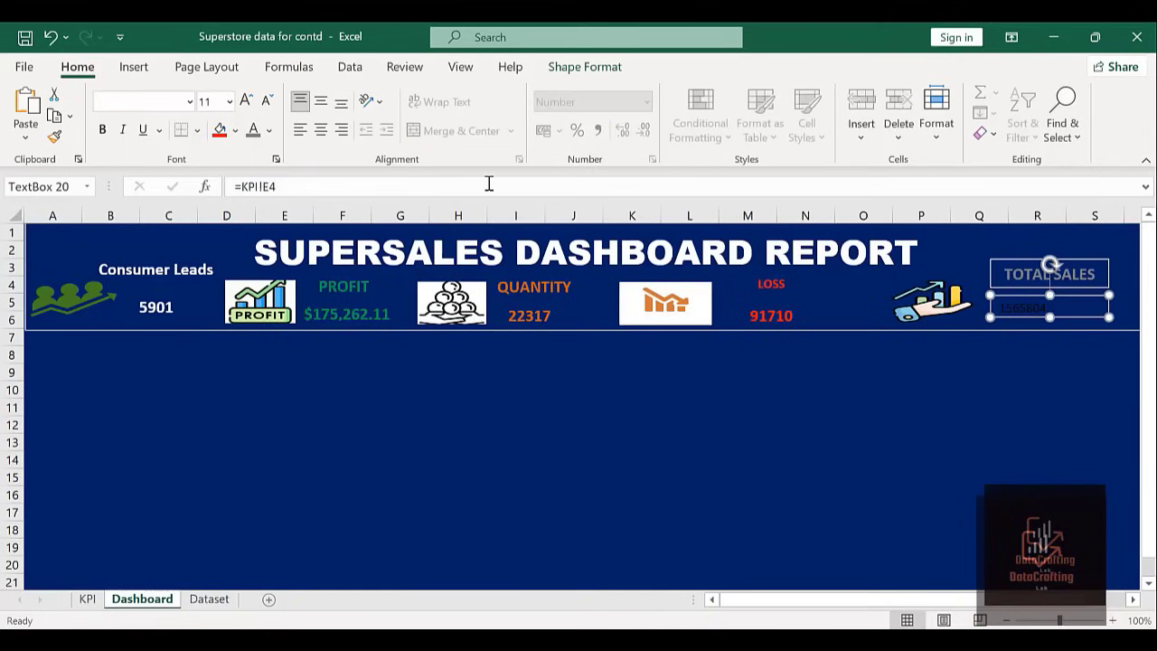
pyautogui.click(321, 131)
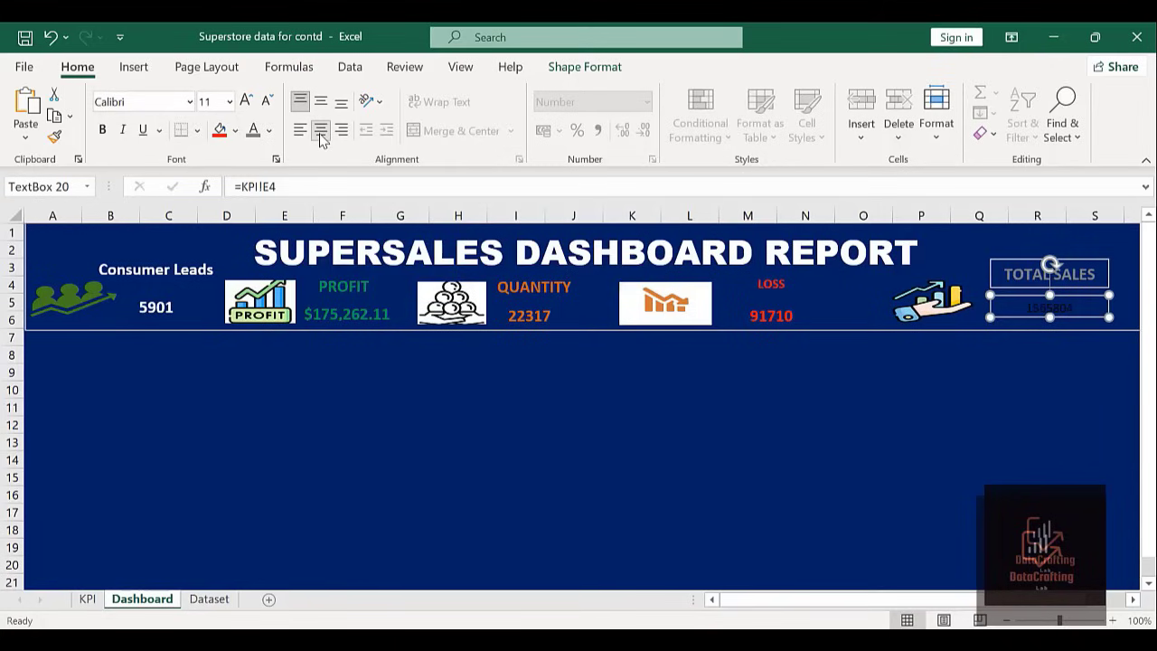
# Apply the custom number format 0,,"m" to cell E4 of the KPI sheet.
pyautogui.click(87, 600)
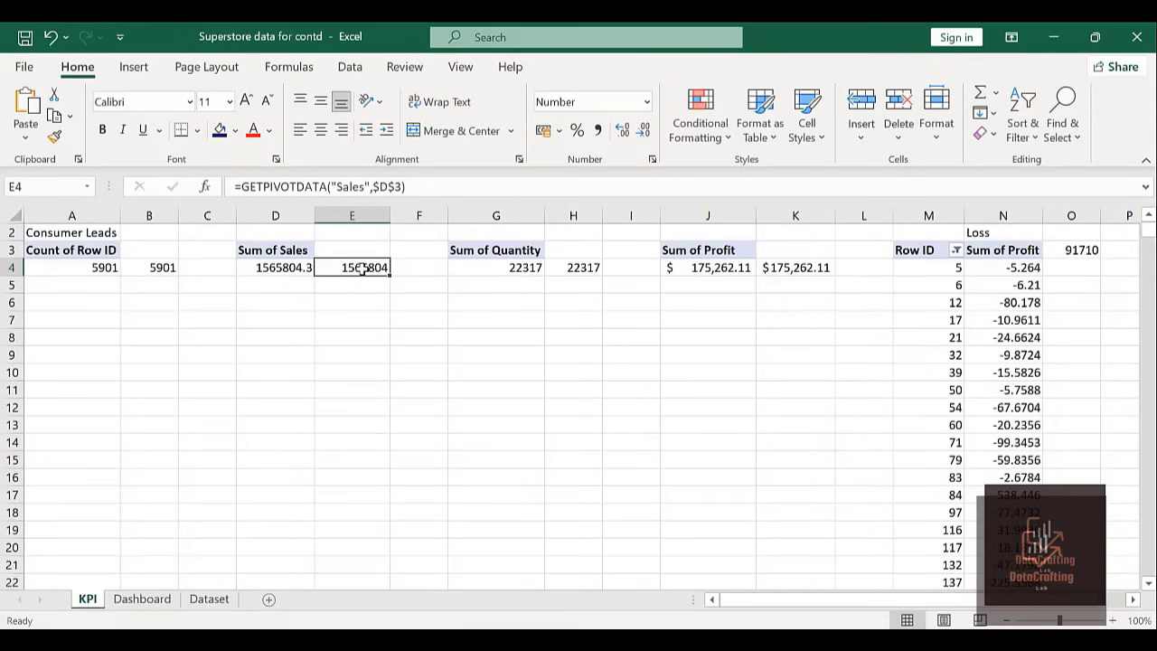
pyautogui.hotkey('ctrl', '1')
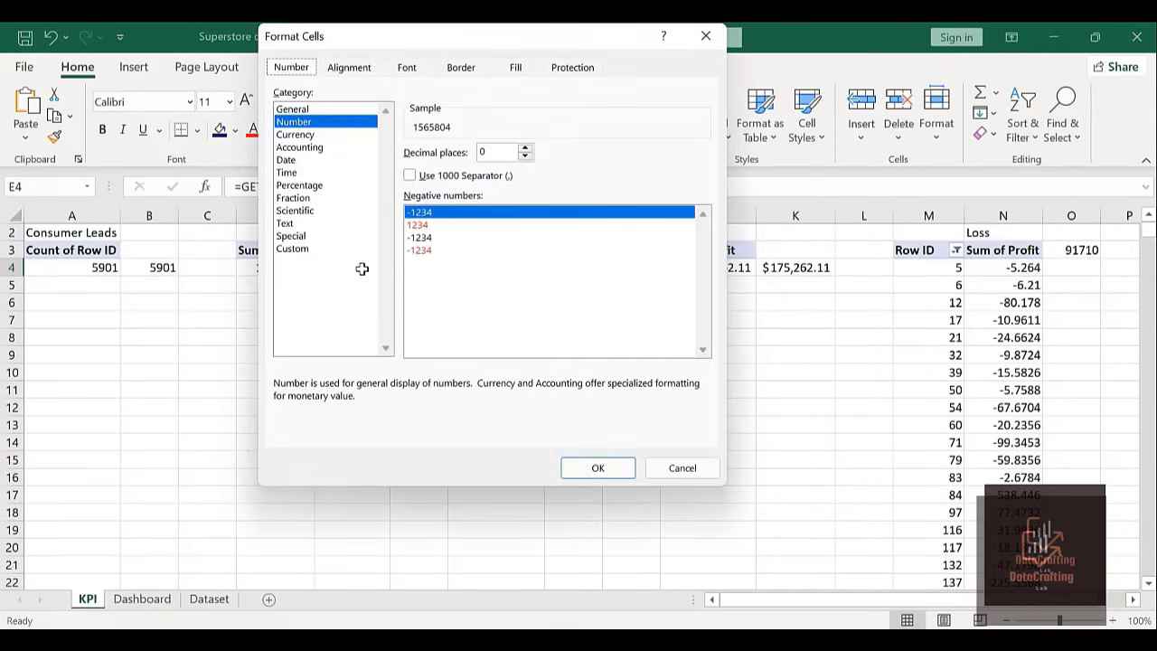
pyautogui.click(295, 249)
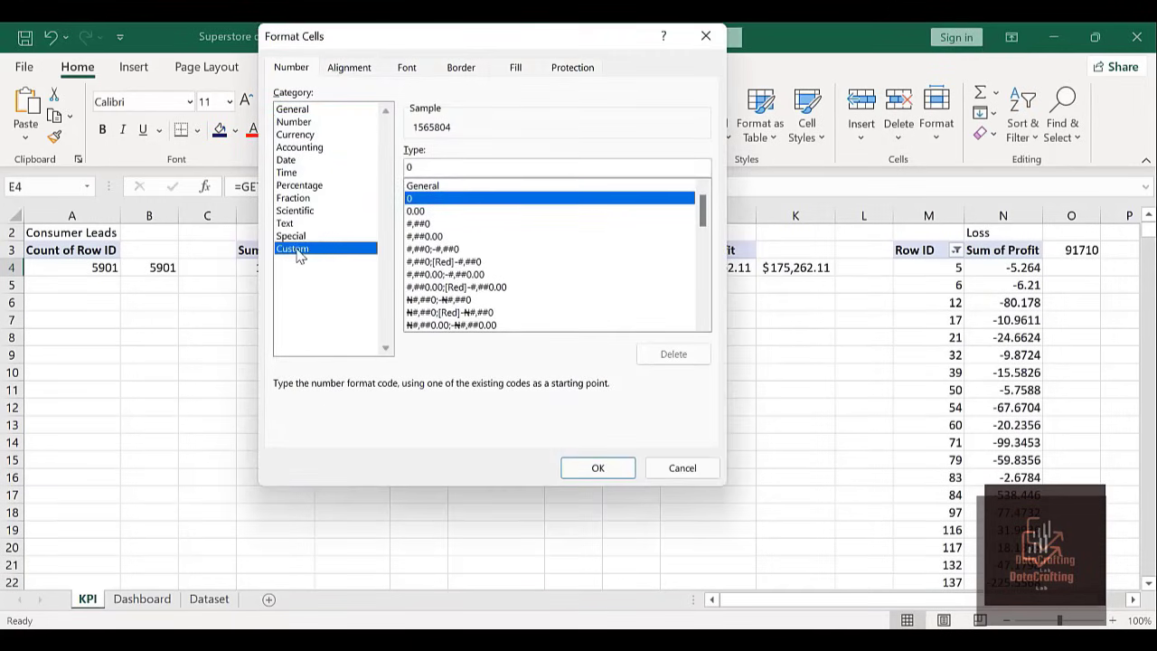
pyautogui.click(456, 166)
pyautogui.write(',,"m')
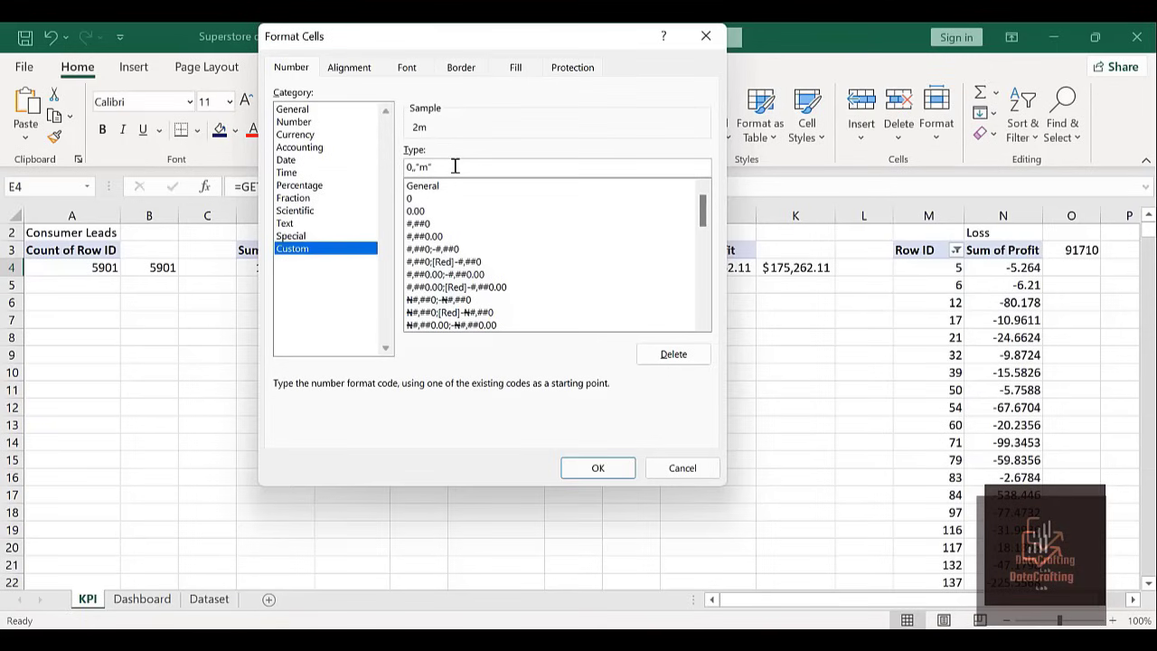
pyautogui.click(595, 468)
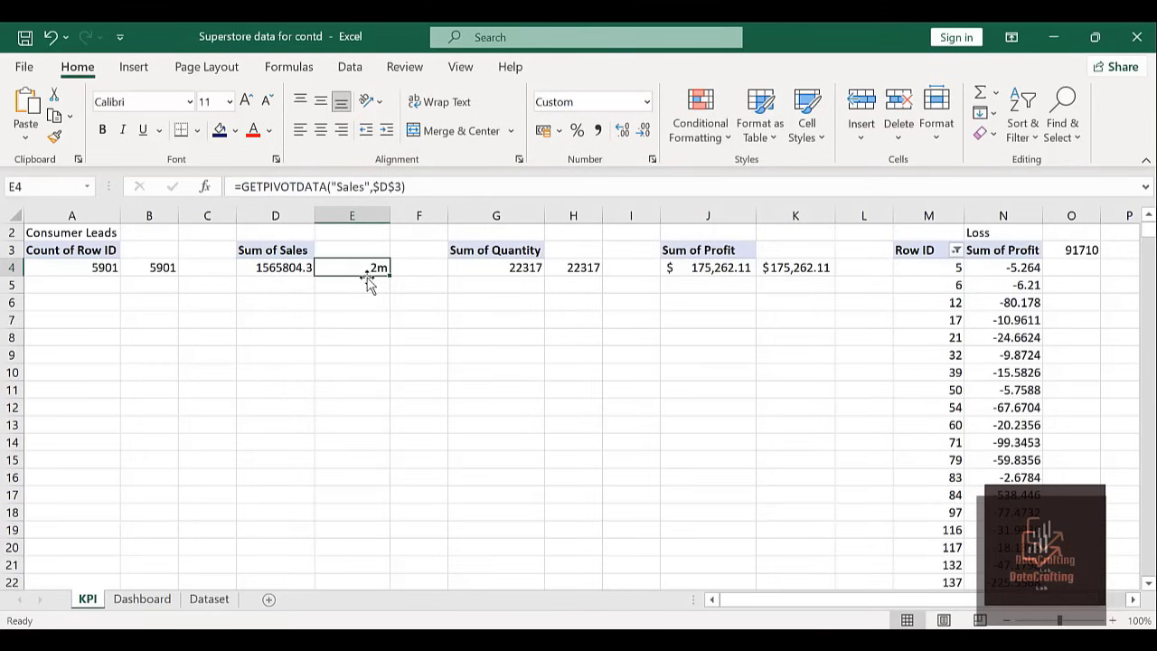
# Change the custom number format of cell E4 to 0.0,,"m" to show sales in millions with one decimal.
pyautogui.hotkey('ctrl', '1')
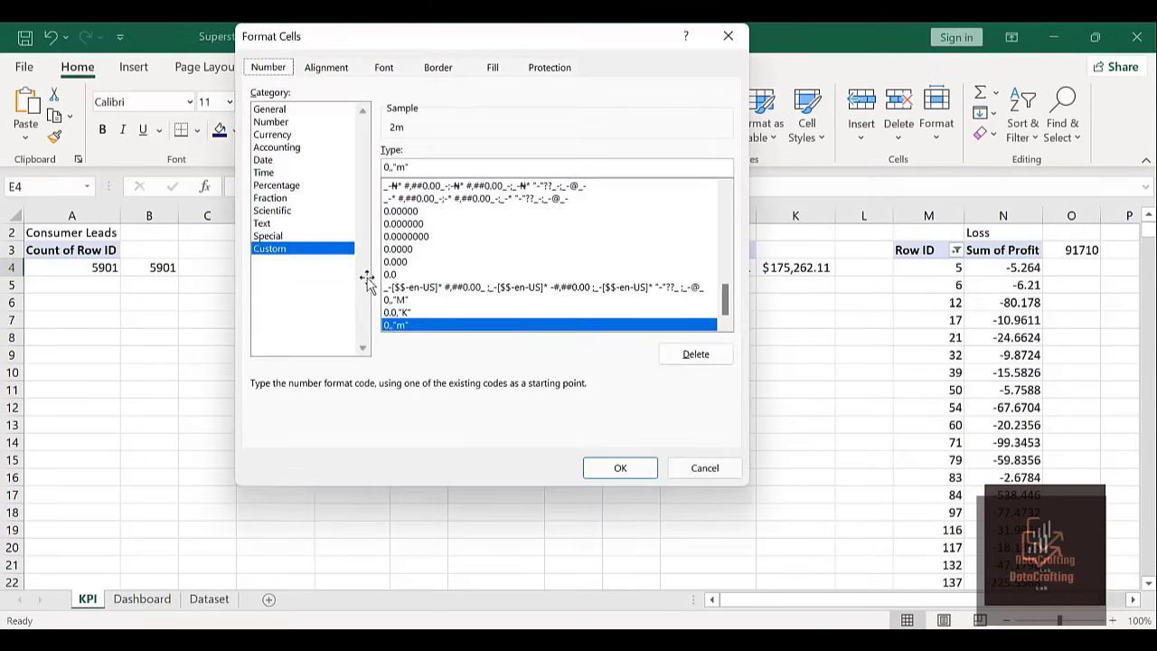
pyautogui.click(422, 167)
pyautogui.press('BackSpace')
pyautogui.press('BackSpace')
pyautogui.press('BackSpace')
pyautogui.press('BackSpace')
pyautogui.press('BackSpace')
pyautogui.press('BackSpace')
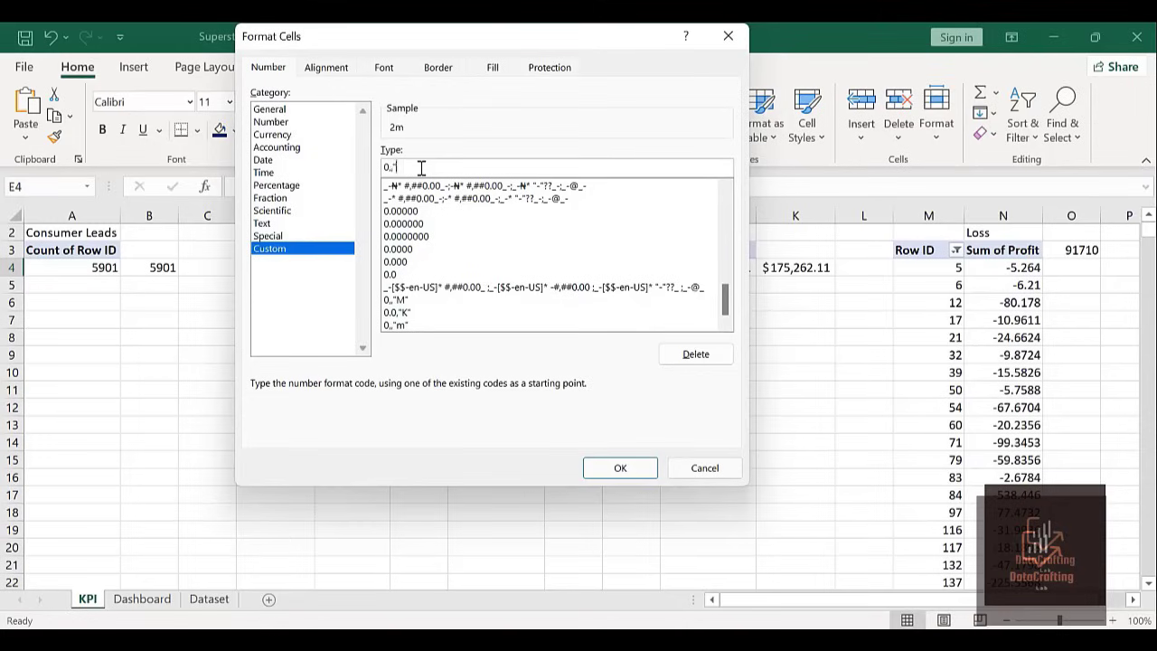
pyautogui.press('BackSpace')
pyautogui.write('.0,')
pyautogui.click(617, 467)
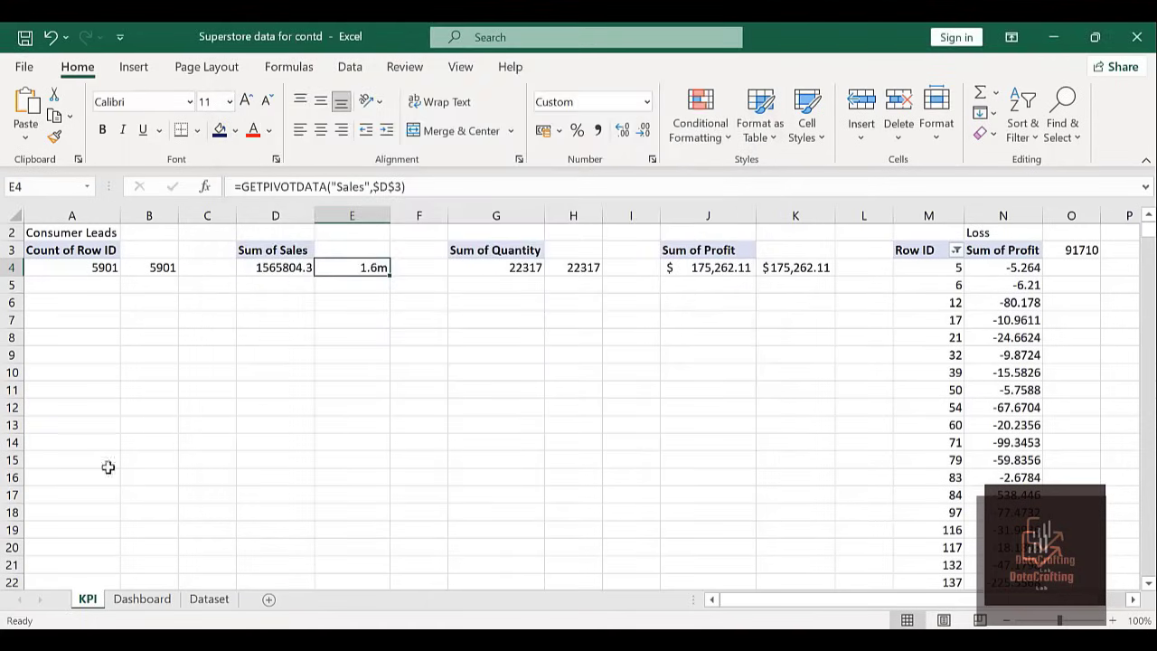
# Make the linked total sales value on the dashboard bold at 14 pt and heighten its text box slightly to fit.
pyautogui.click(150, 604)
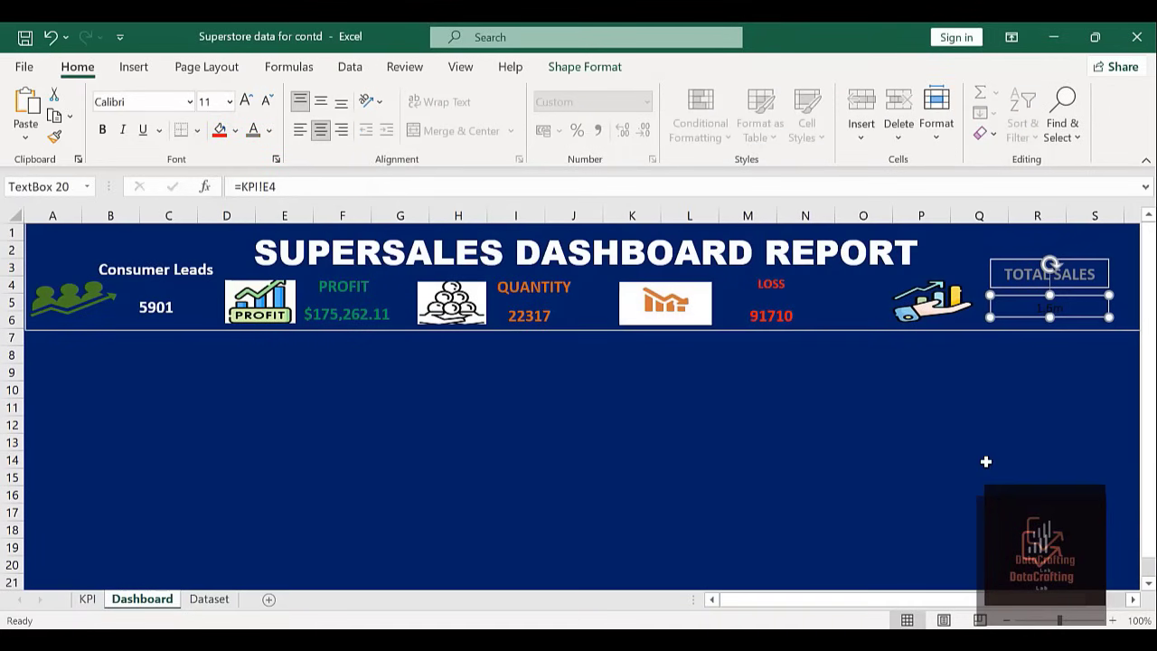
pyautogui.click(246, 101)
pyautogui.click(268, 101)
pyautogui.click(105, 129)
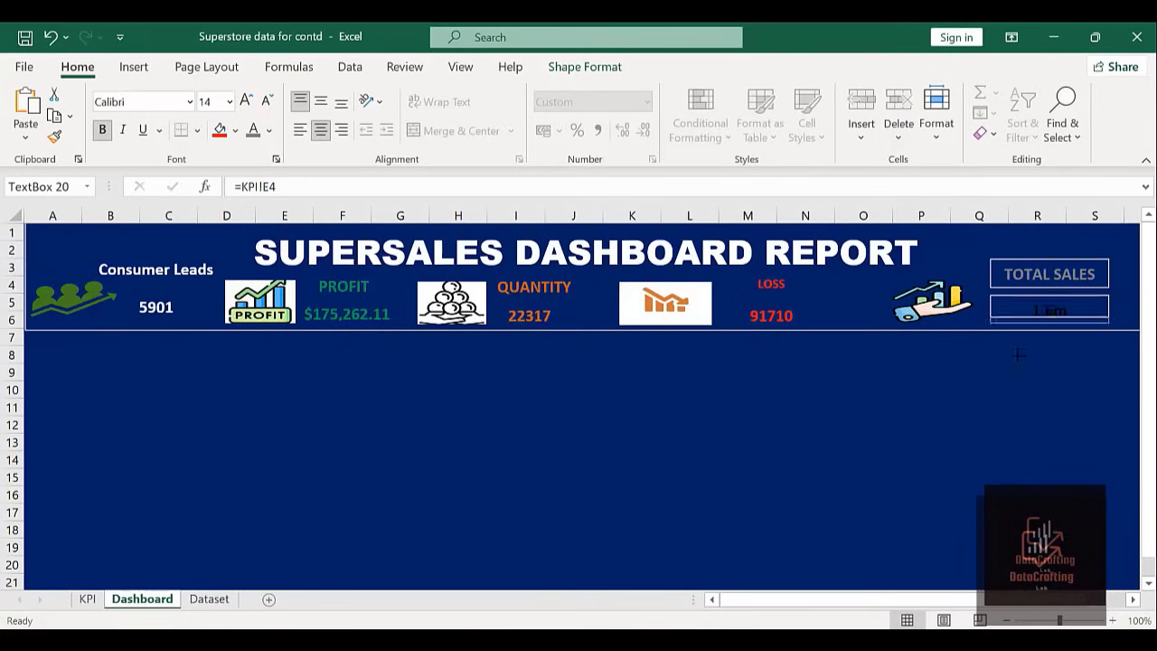
pyautogui.click(1024, 323)
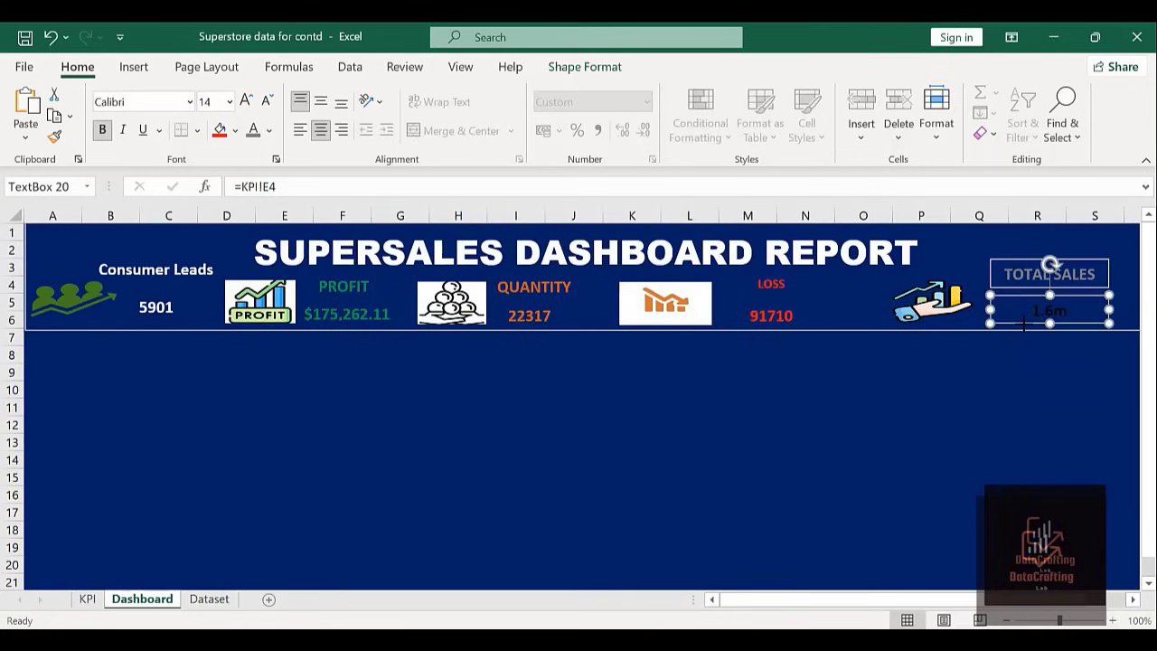
# Colour the linked total sales value grey like its label, and remove the outline from the TOTAL SALES label box.
pyautogui.click(256, 132)
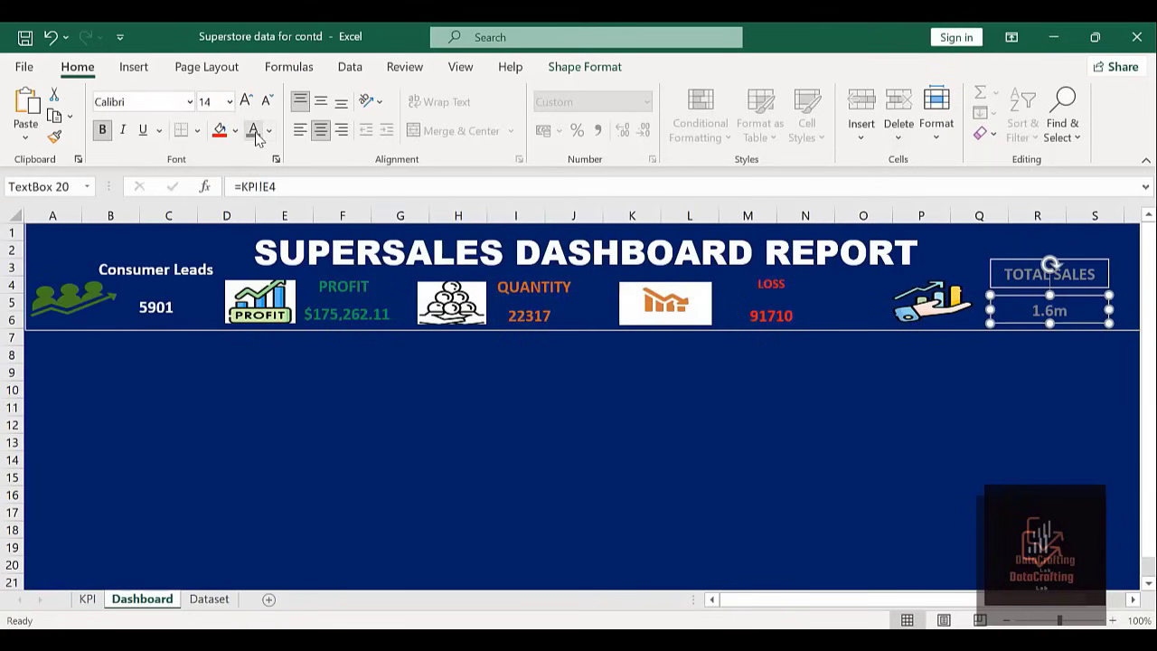
pyautogui.click(850, 498)
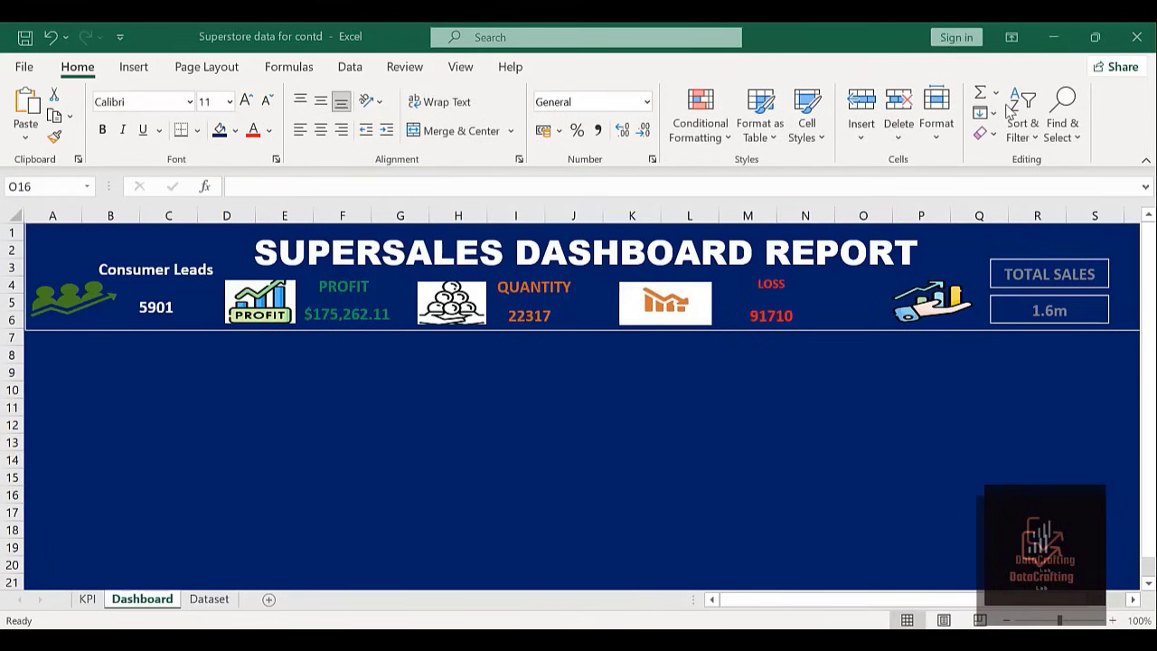
pyautogui.click(1059, 263)
pyautogui.rightClick(1057, 262)
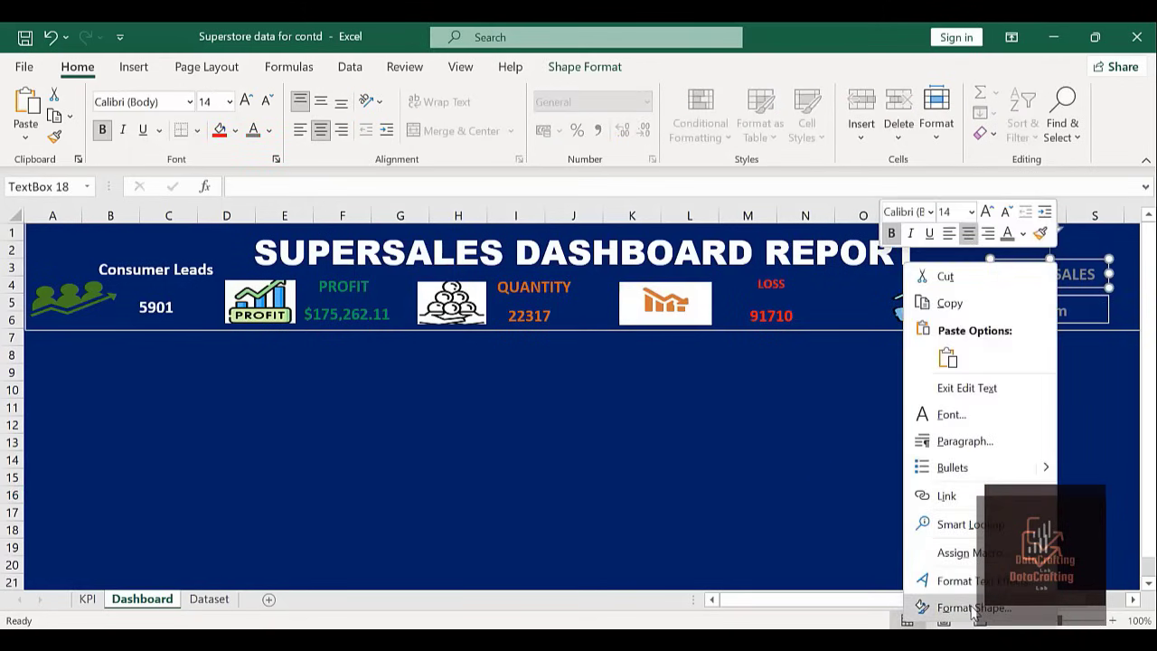
pyautogui.click(973, 609)
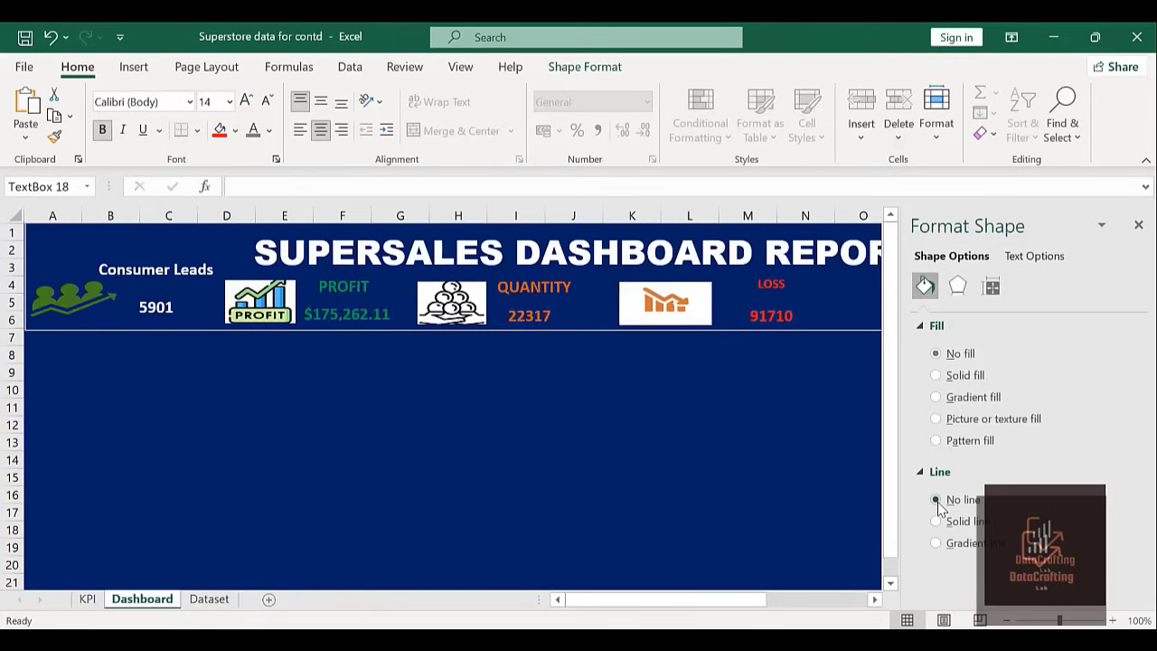
pyautogui.click(858, 493)
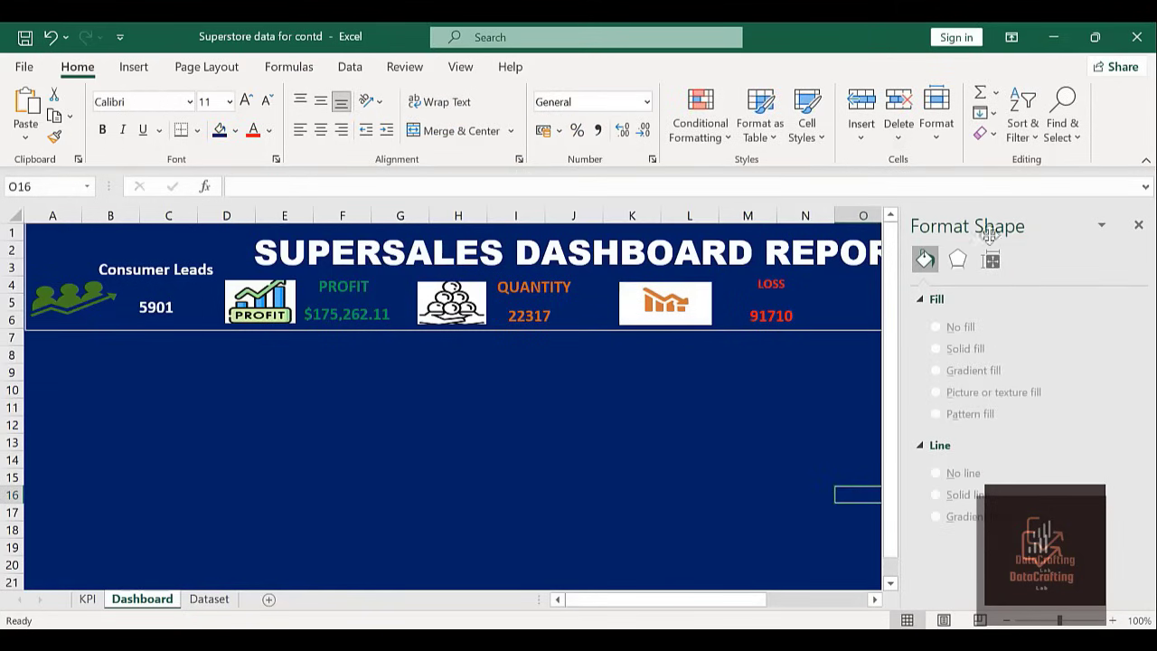
# Remove the outline from the linked total sales value box and close the shape formatting options.
pyautogui.moveTo(995, 229); pyautogui.dragTo(509, 241)
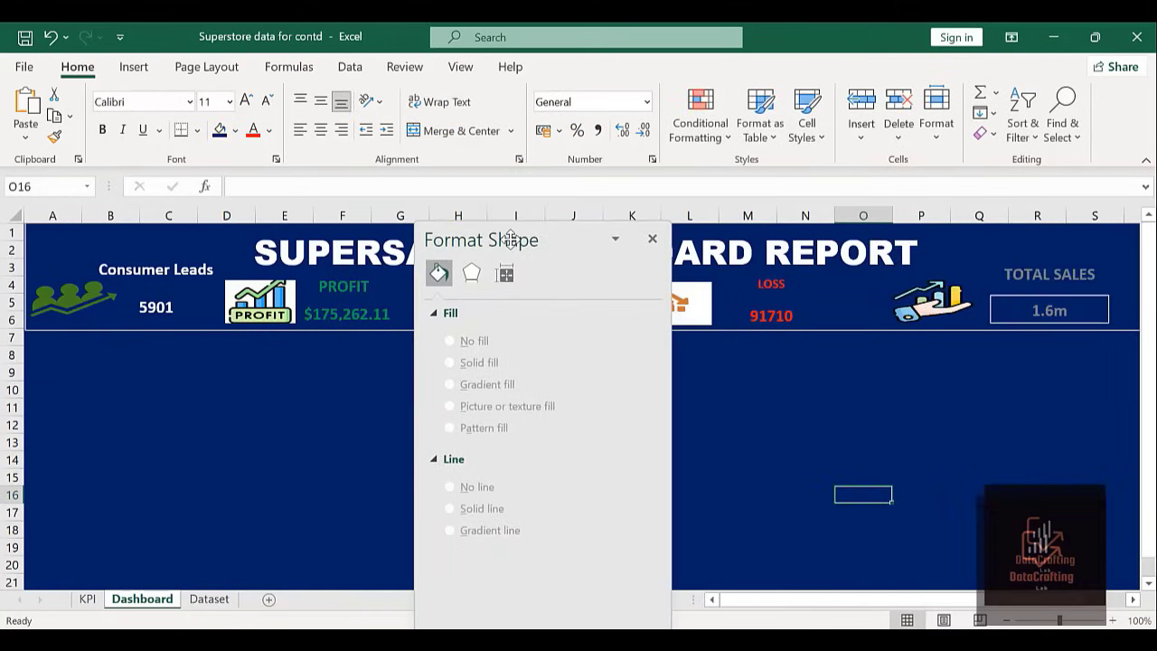
pyautogui.click(1031, 301)
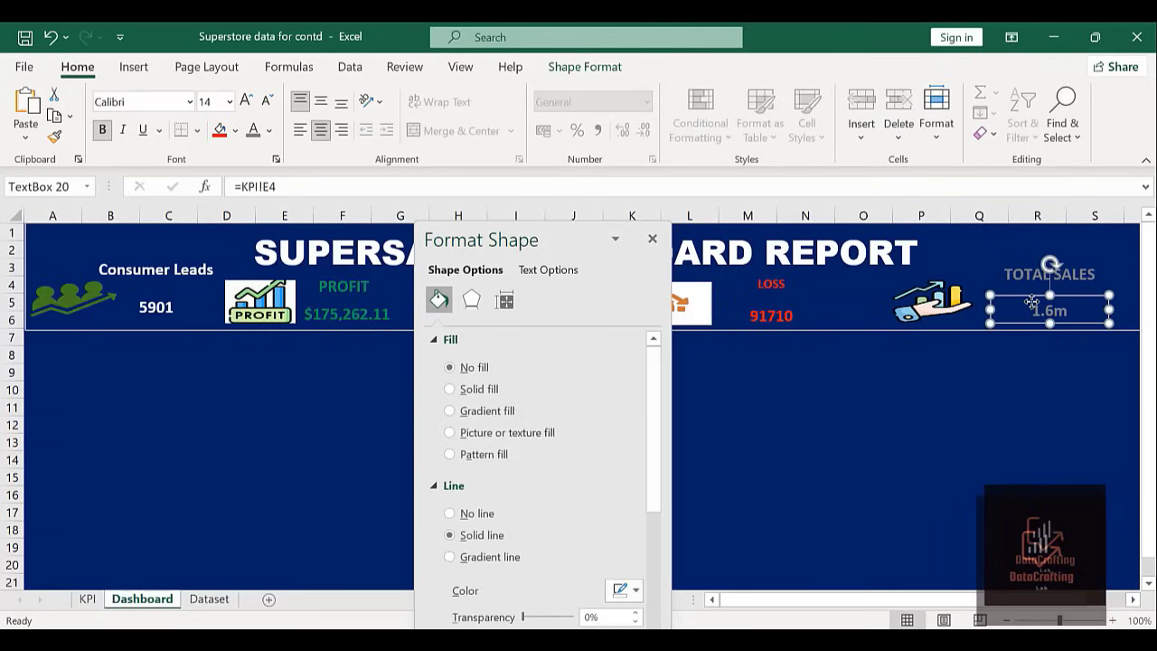
pyautogui.click(449, 513)
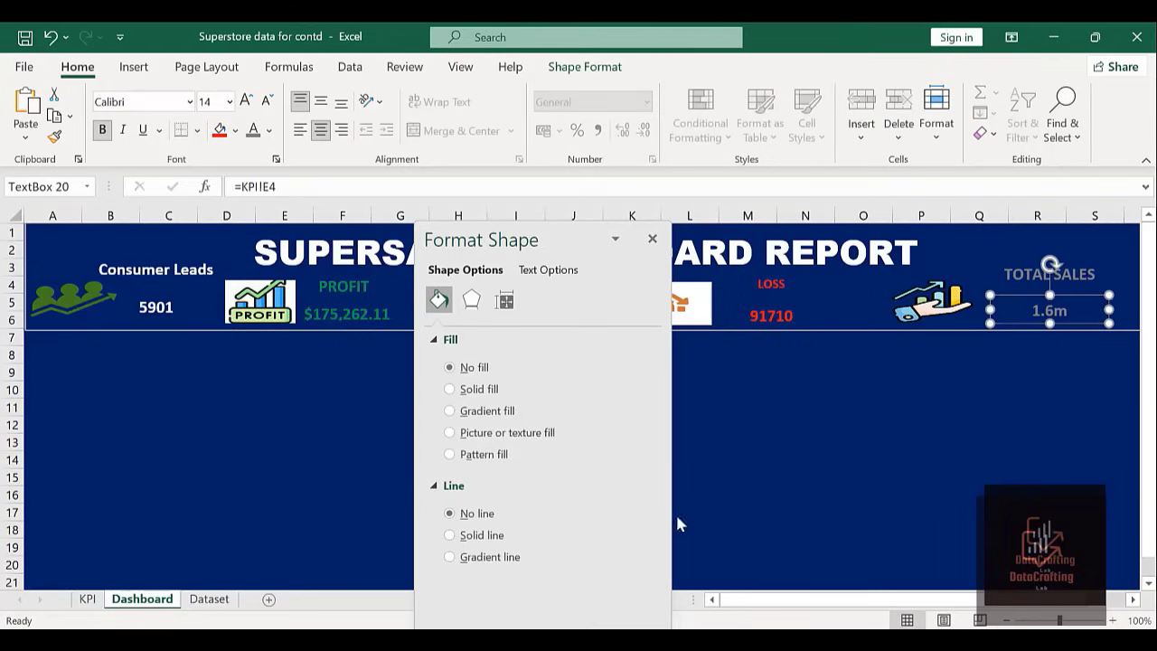
pyautogui.click(771, 507)
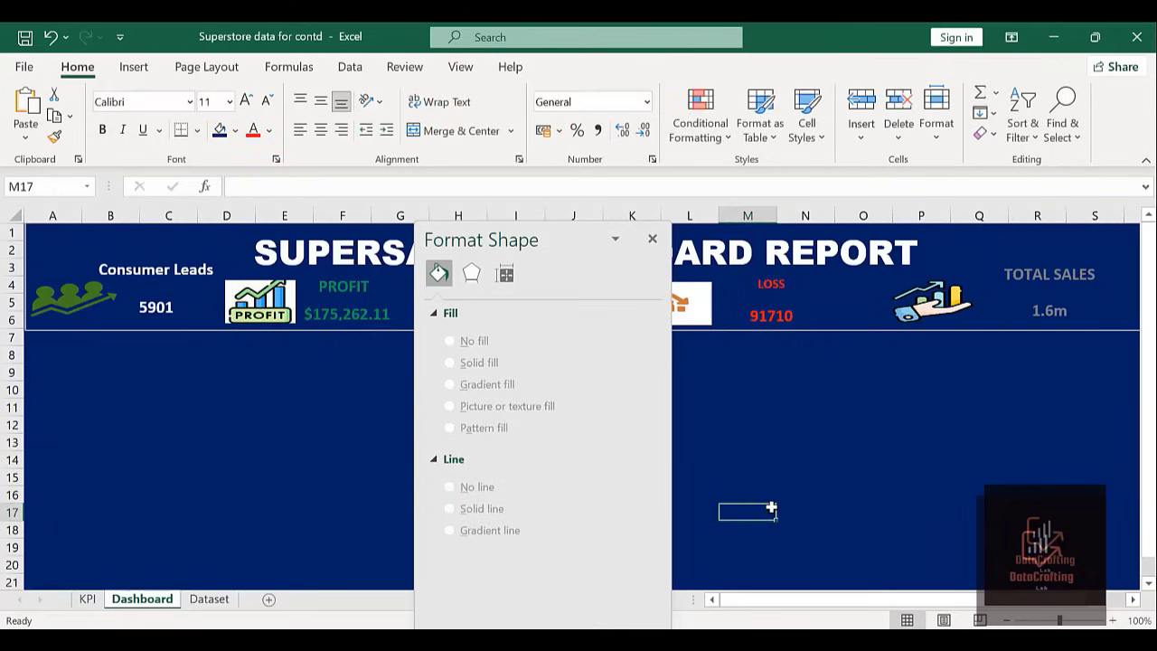
pyautogui.click(652, 239)
pyautogui.click(553, 485)
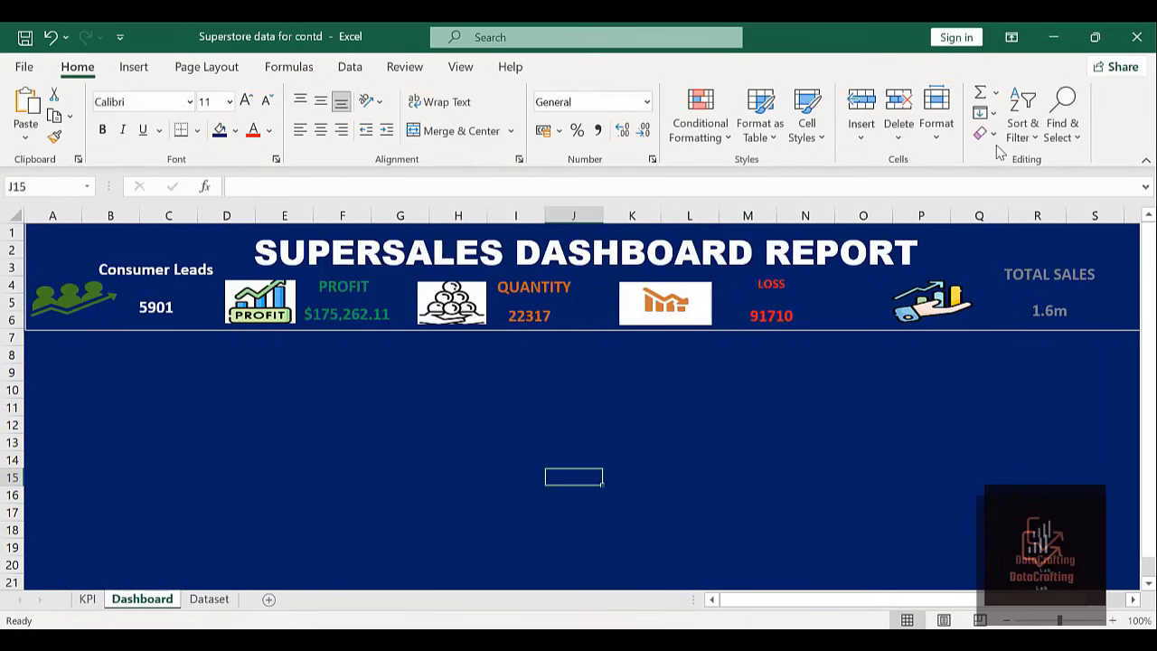
# Examine the columns of the Dataset sheet from Order Date across to Region.
pyautogui.click(199, 601)
pyautogui.click(201, 600)
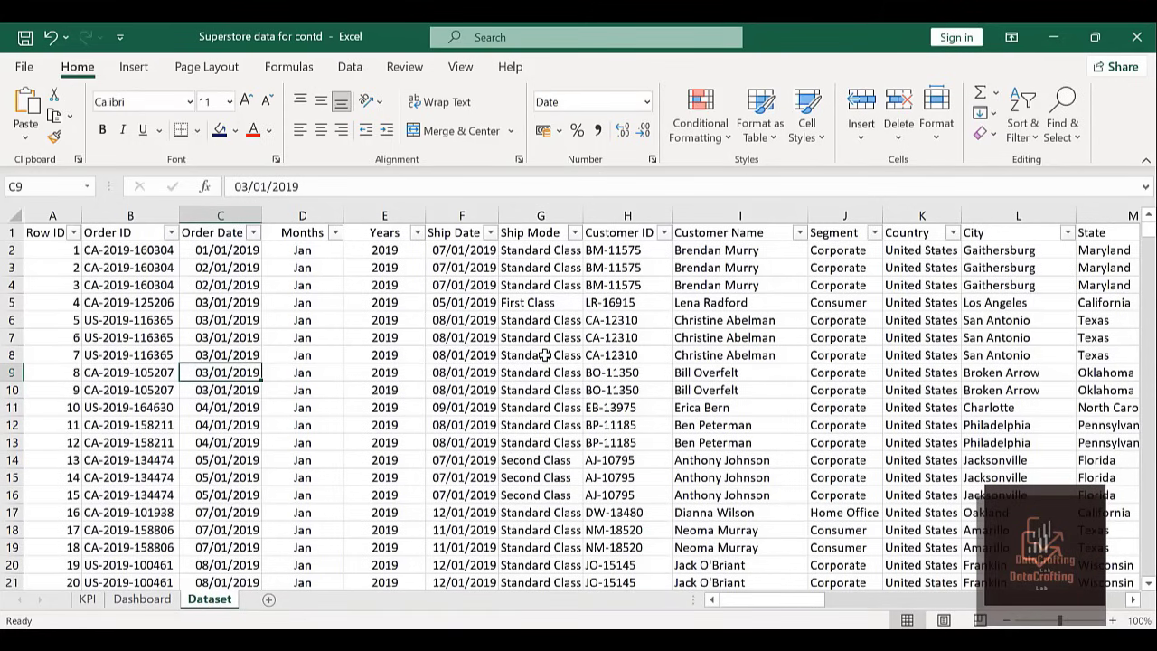
pyautogui.press('Right')
pyautogui.press('Right')
pyautogui.press('Right')
pyautogui.press('Right')
pyautogui.press('Right')
pyautogui.press('Right')
pyautogui.press('Right')
pyautogui.press('Right')
pyautogui.press('Right')
pyautogui.press('Right')
pyautogui.press('Right')
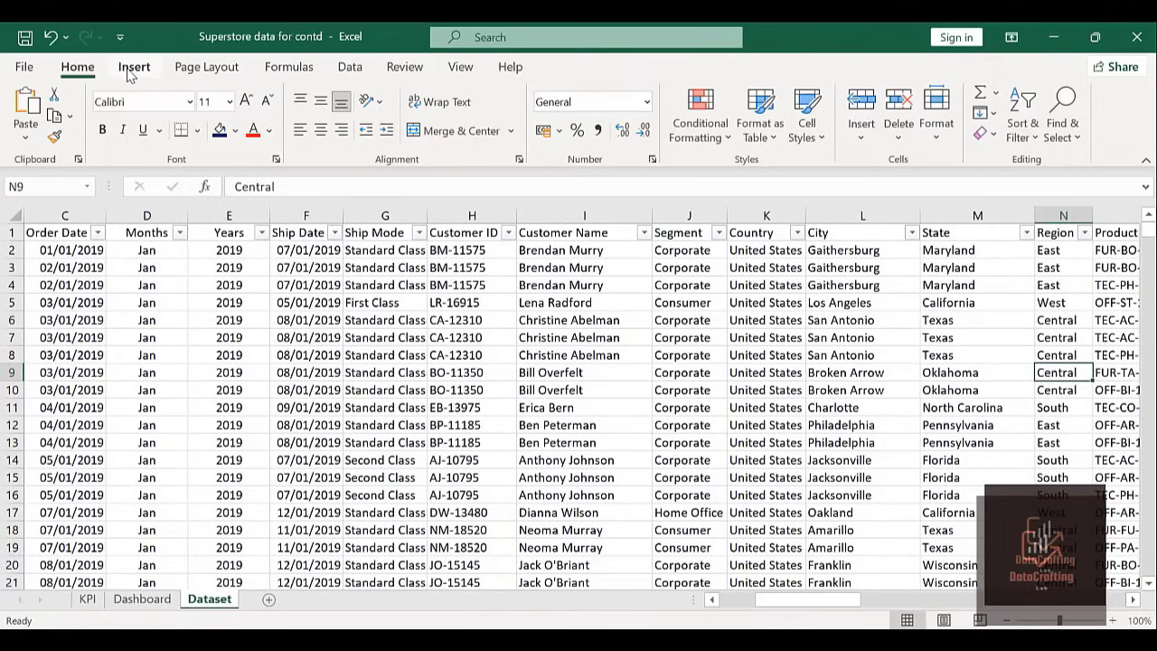
# Create a PivotTable from the data range Dataset!$A$1:$W$5902 on a new worksheet.
pyautogui.click(134, 67)
pyautogui.click(34, 110)
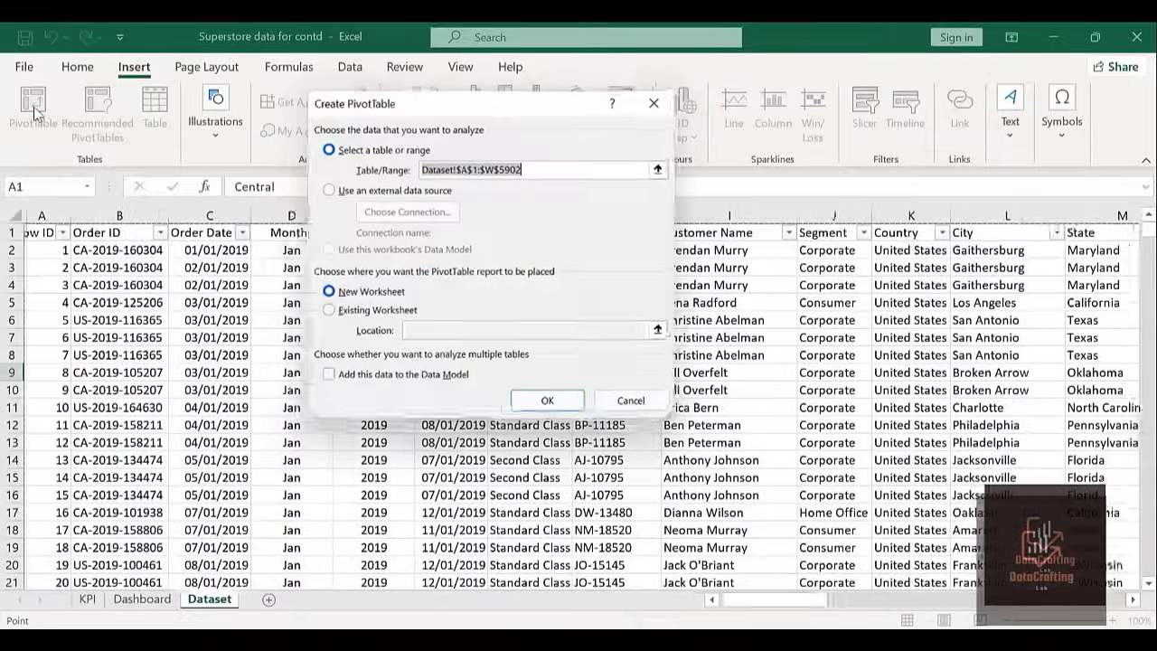
pyautogui.click(547, 399)
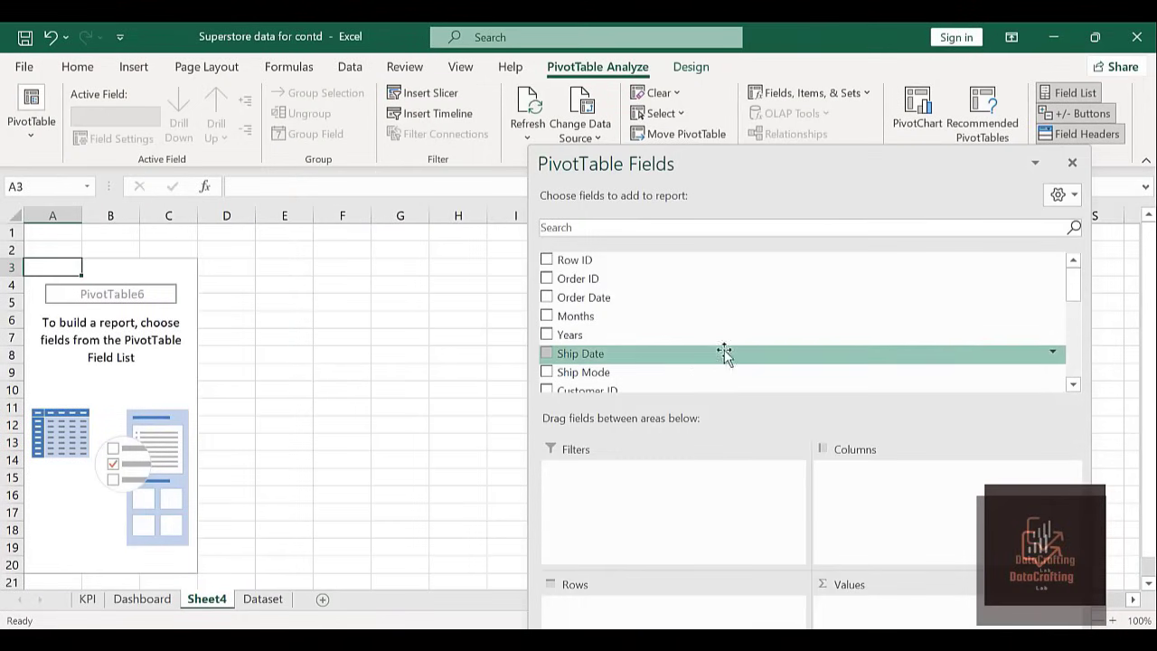
# Add Sub-Category to the PivotTable rows and Sales to its values, and close the field list.
pyautogui.moveTo(1076, 282); pyautogui.dragTo(1064, 331)
pyautogui.moveTo(635, 342); pyautogui.dragTo(645, 612)
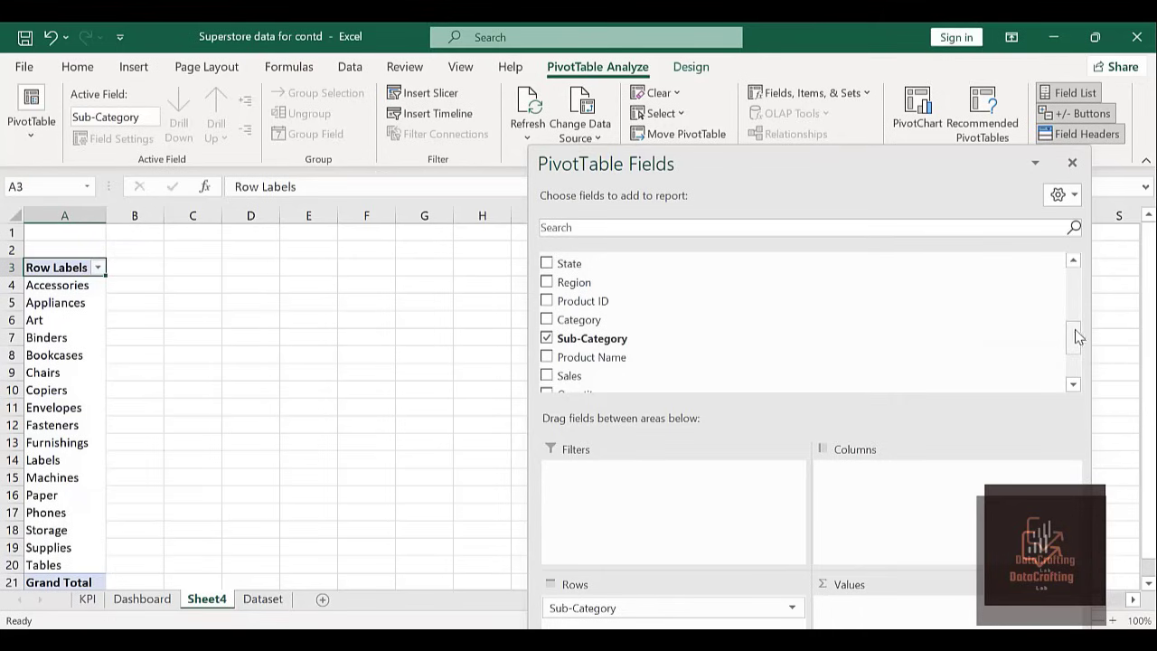
pyautogui.moveTo(1075, 334)
pyautogui.mouseDown()
pyautogui.moveTo(1068, 240)
pyautogui.moveTo(1065, 352)
pyautogui.mouseUp()
pyautogui.moveTo(627, 327); pyautogui.dragTo(898, 619)
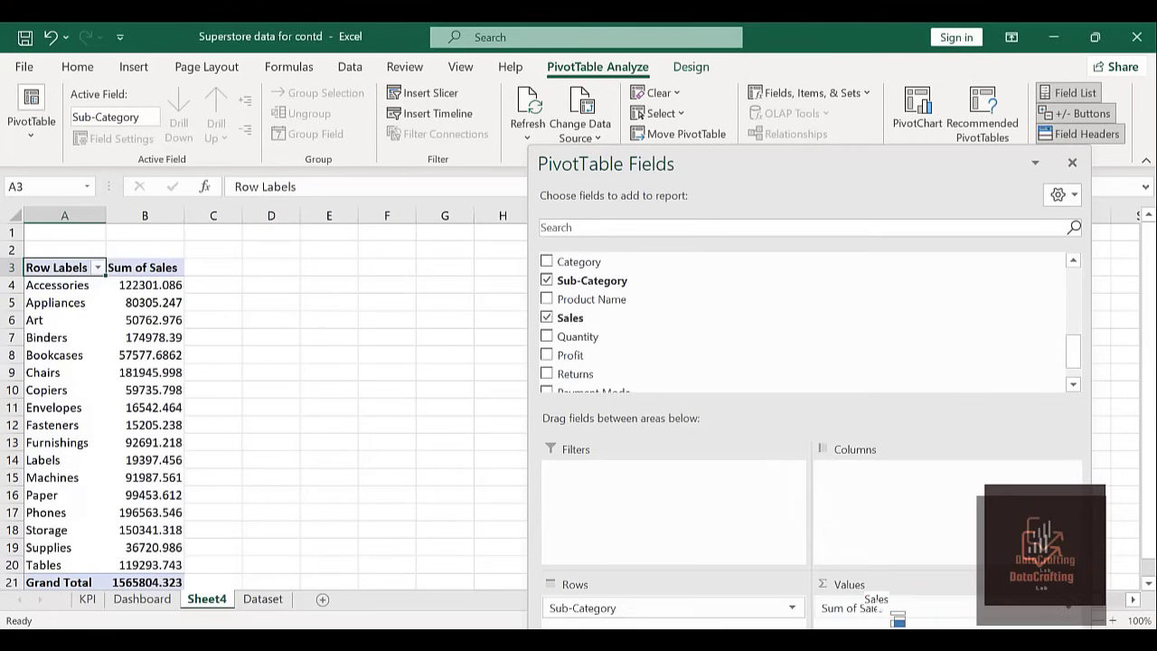
pyautogui.click(1073, 164)
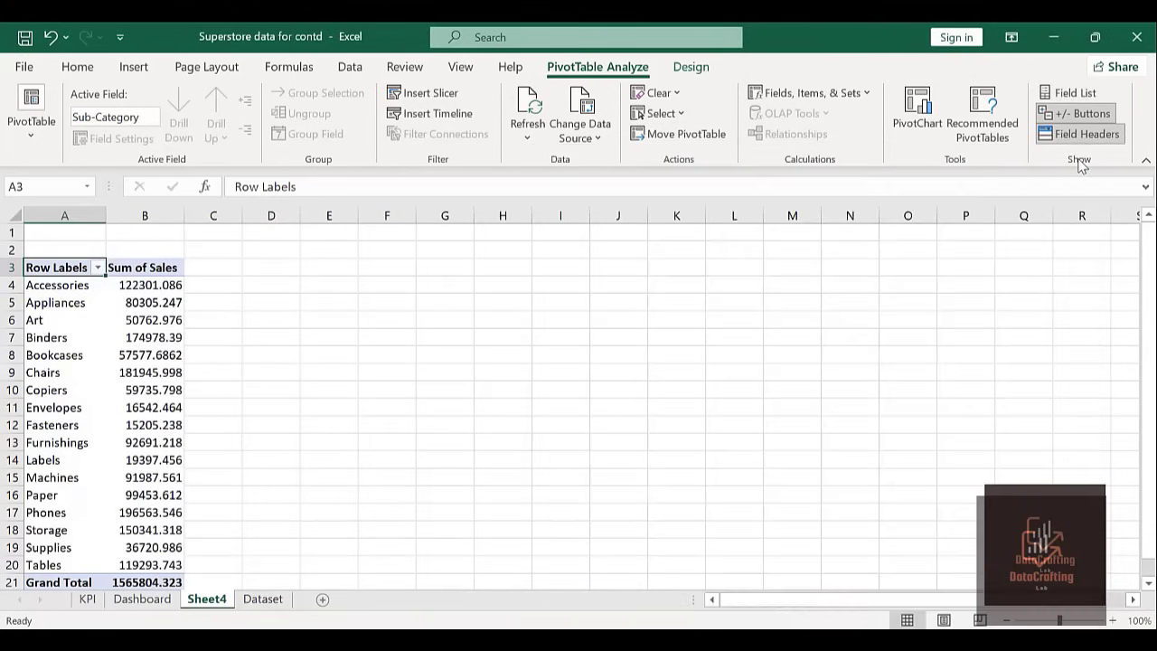
# Apply the custom number format 0.0,"K" to all Sum of Sales values, including the grand total.
pyautogui.click(158, 285)
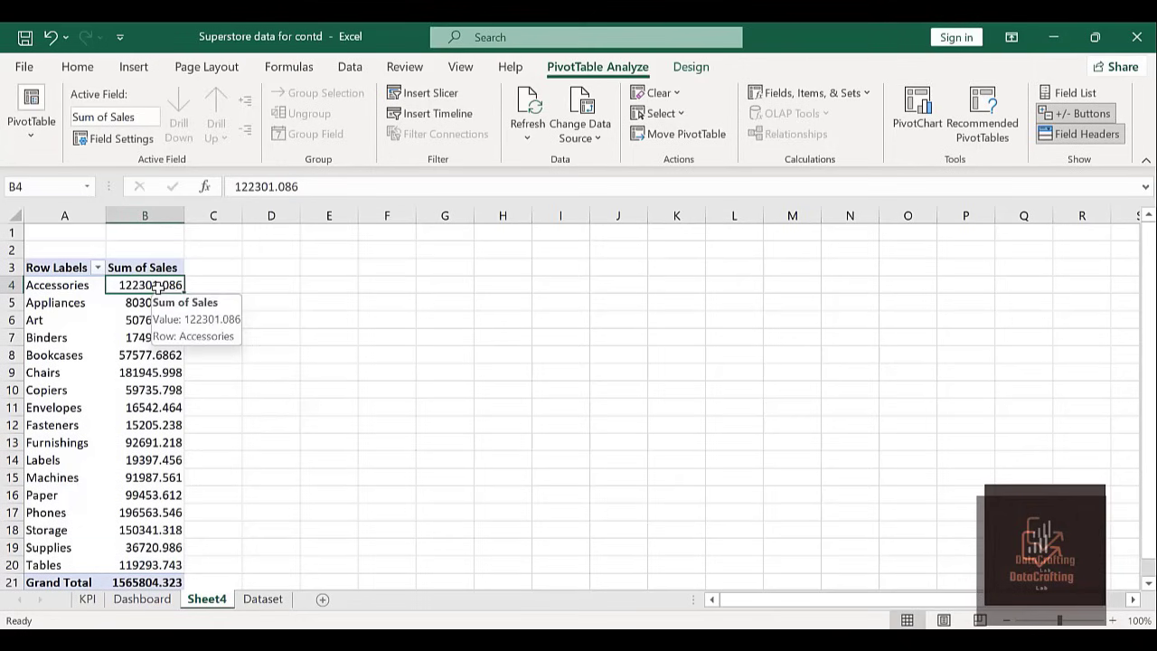
pyautogui.hotkey('ctrl', 'shift', 'Down')
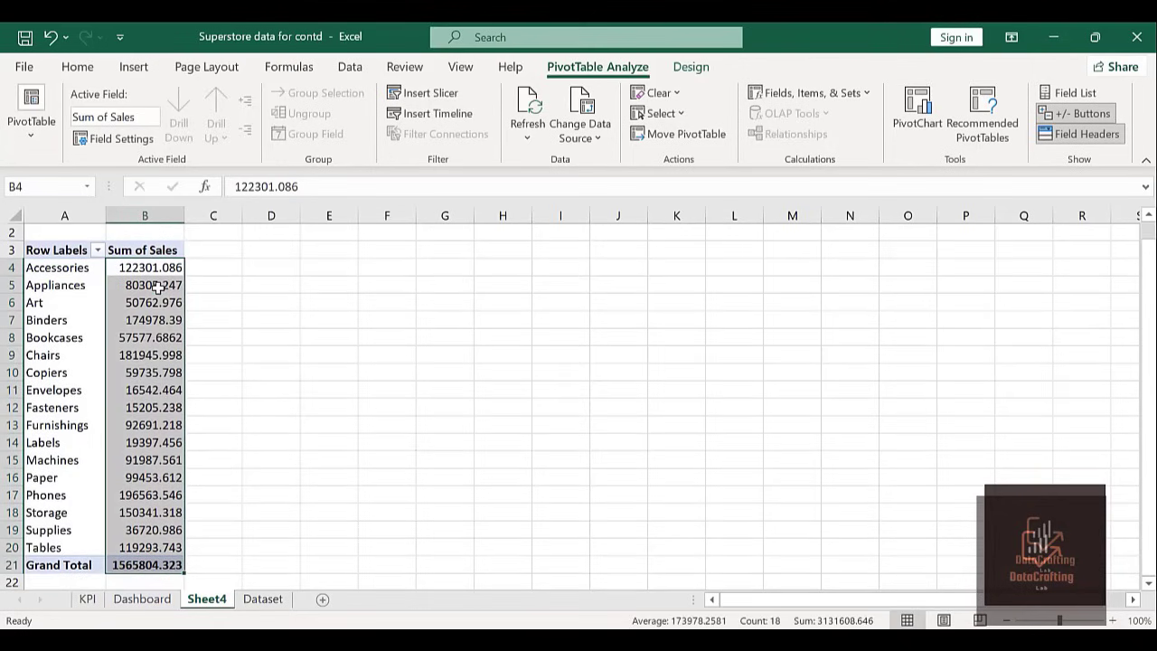
pyautogui.hotkey('ctrl', '1')
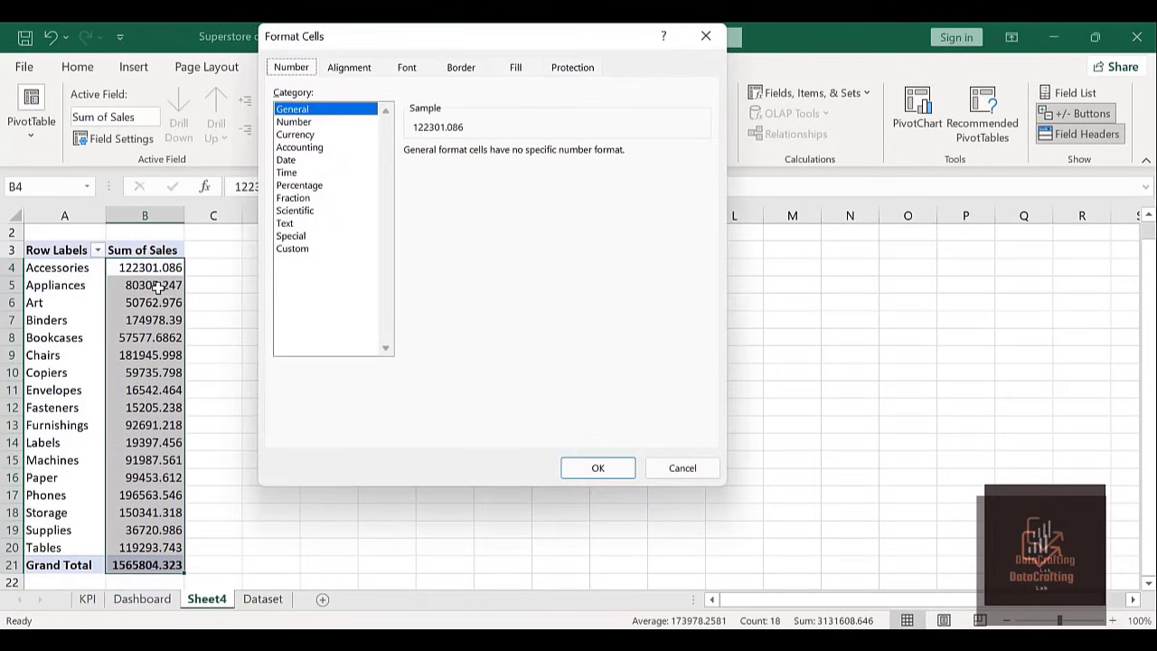
pyautogui.click(305, 255)
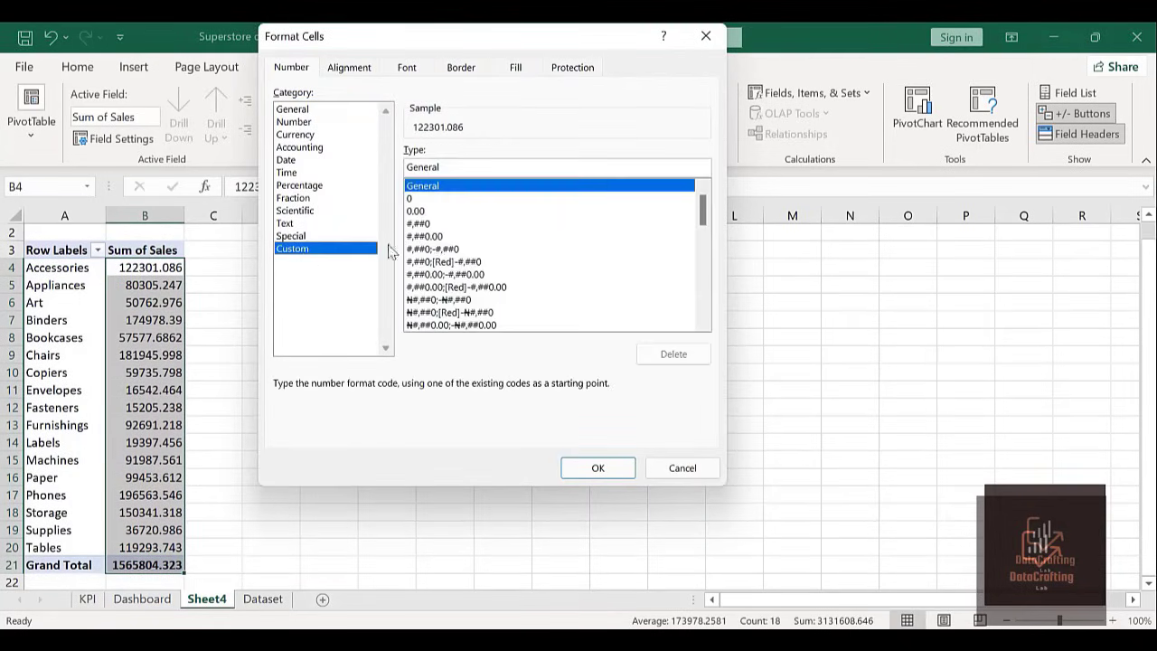
pyautogui.doubleClick(469, 170)
pyautogui.press('BackSpace')
pyautogui.write('0.')
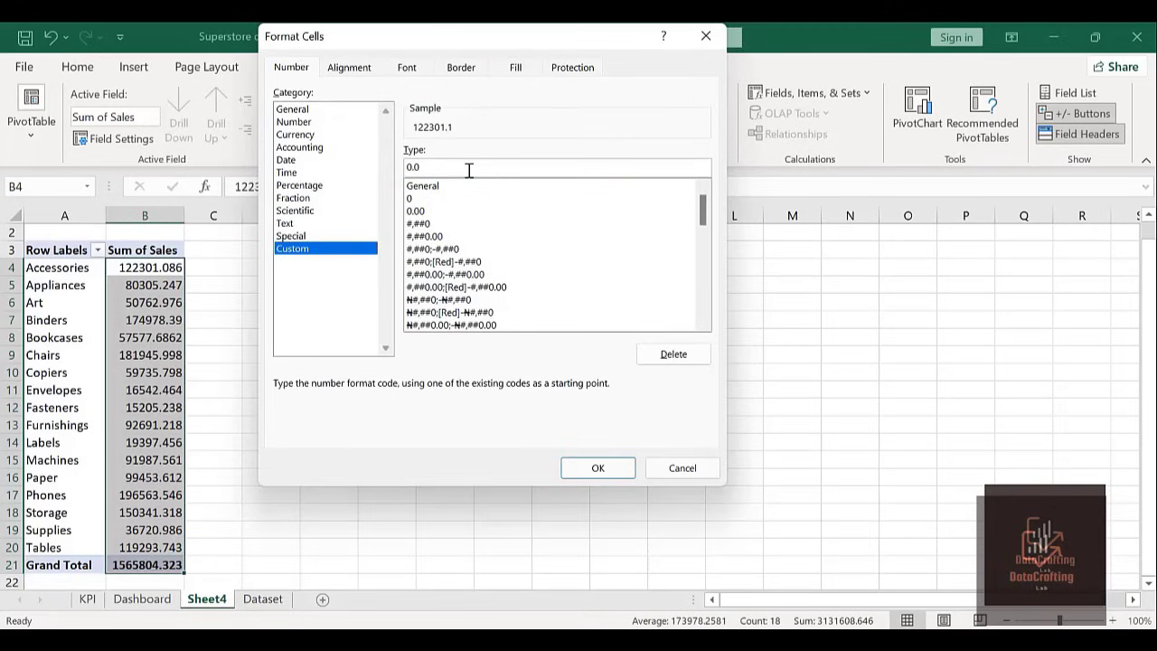
pyautogui.write('0,"K')
pyautogui.click(602, 468)
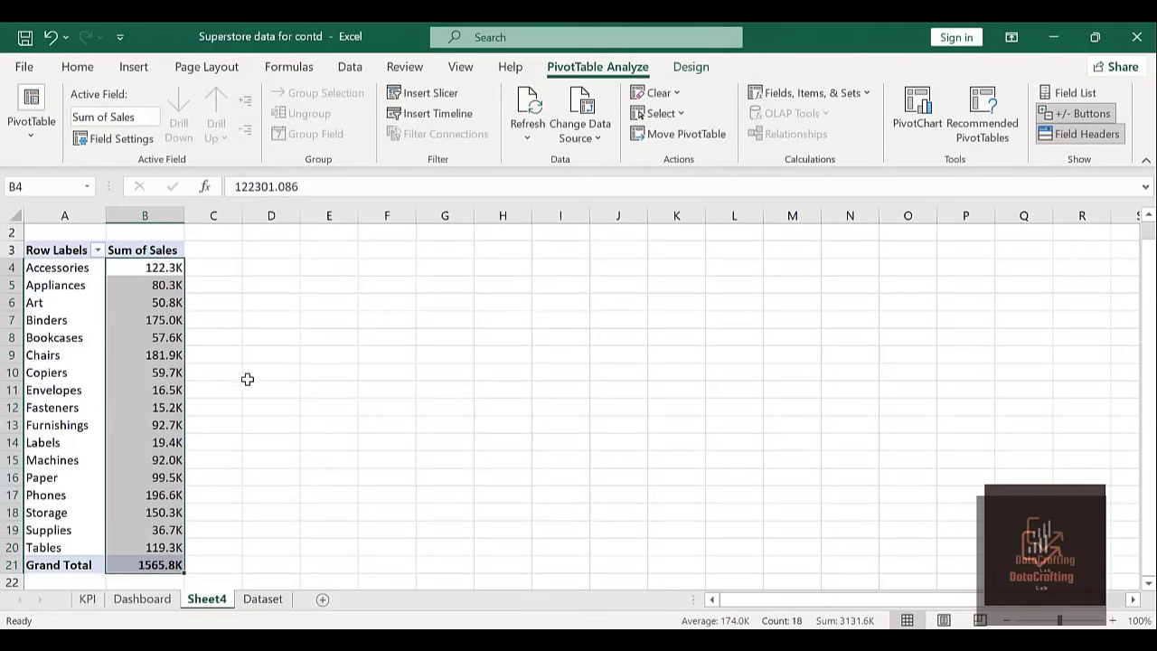
# Change the PivotTable's report layout so that the row header shows the field name Sub-Category.
pyautogui.click(67, 247)
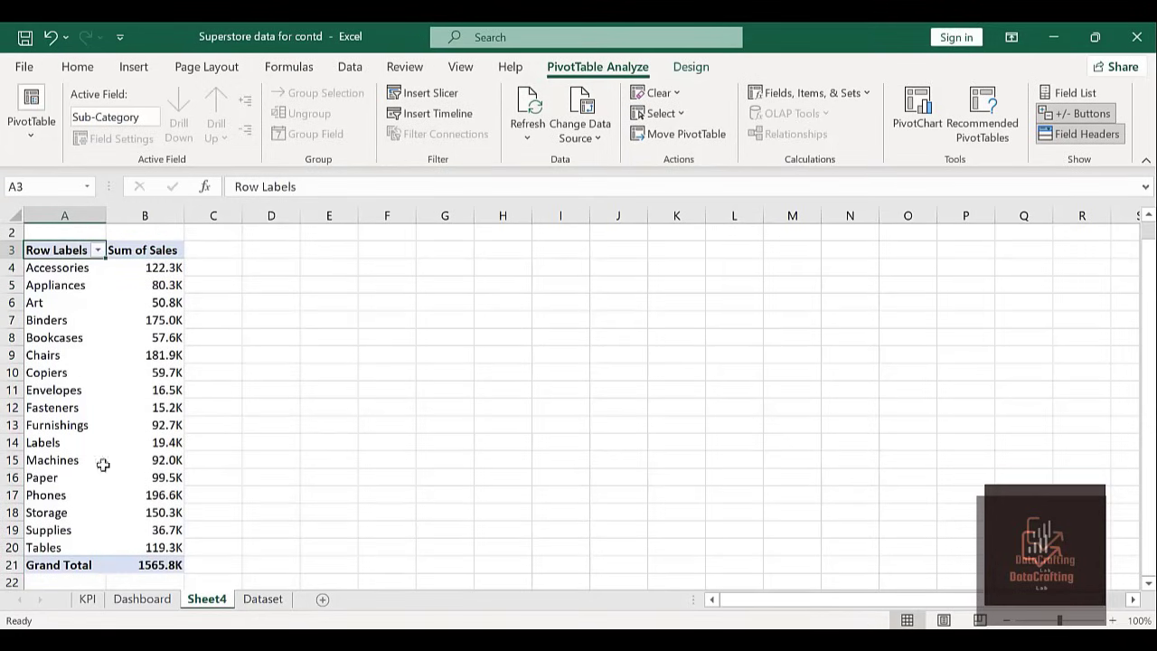
pyautogui.click(691, 65)
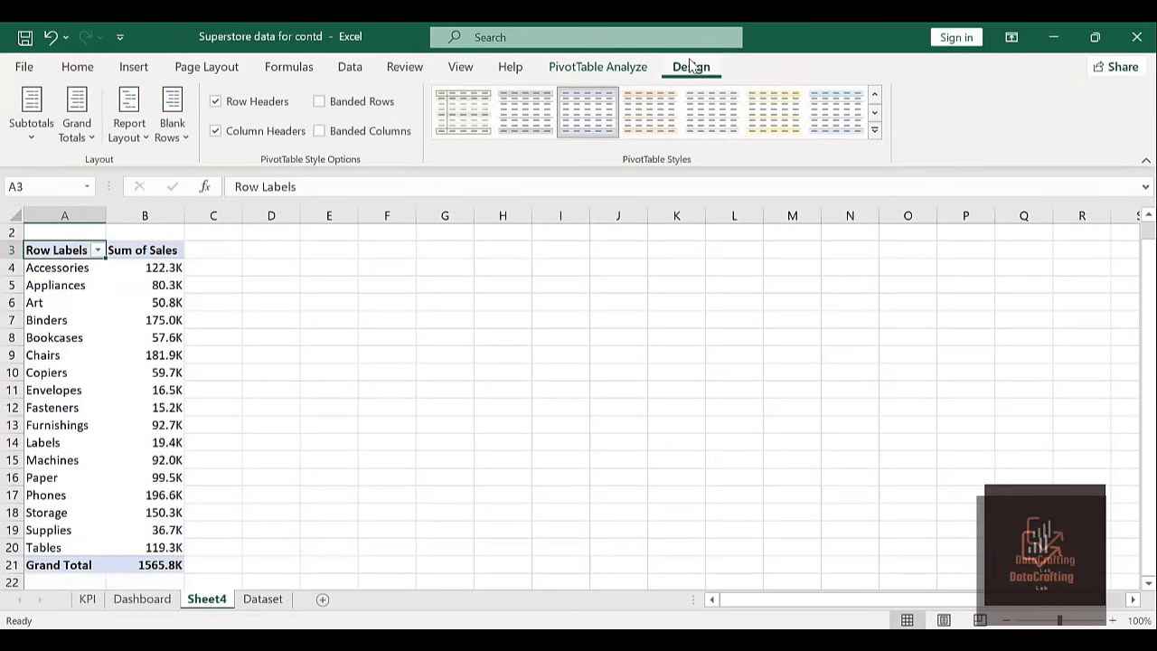
pyautogui.click(125, 134)
pyautogui.click(169, 263)
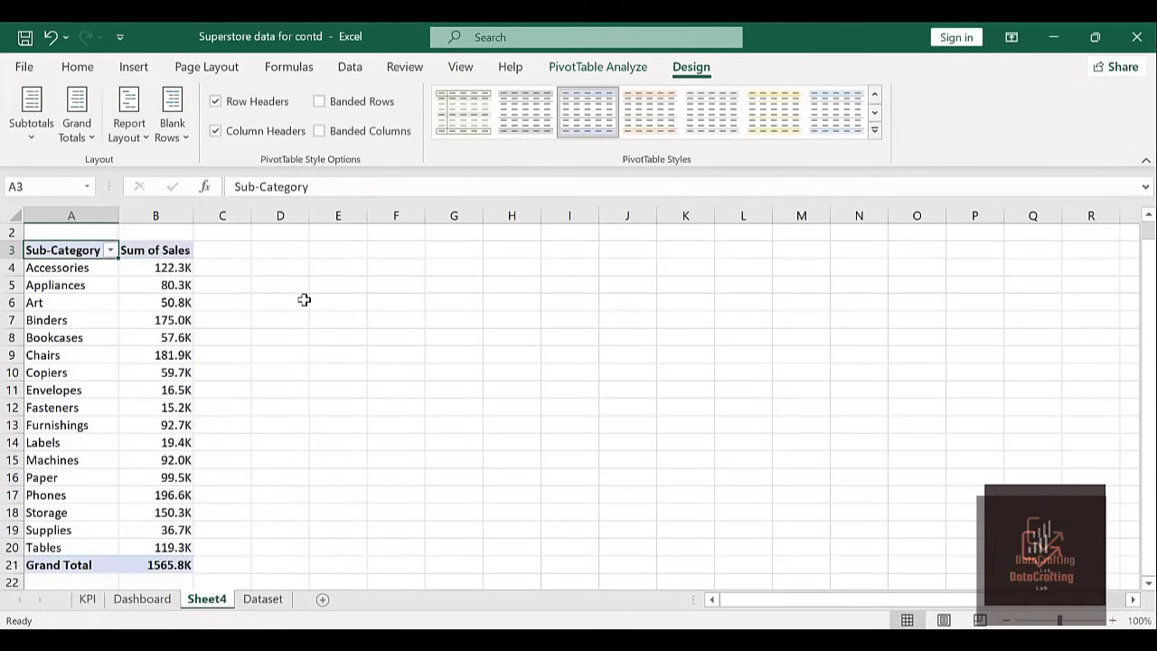
# Insert a Clustered Bar PivotChart of sales by sub-category from the PivotTable.
pyautogui.click(154, 287)
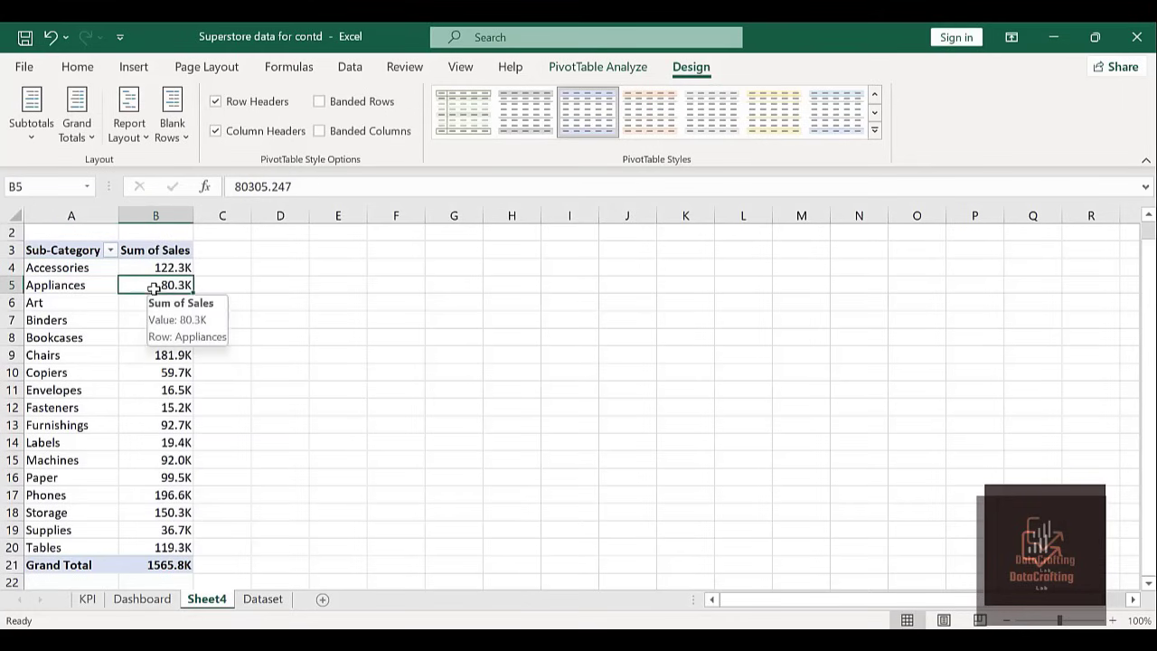
pyautogui.click(597, 65)
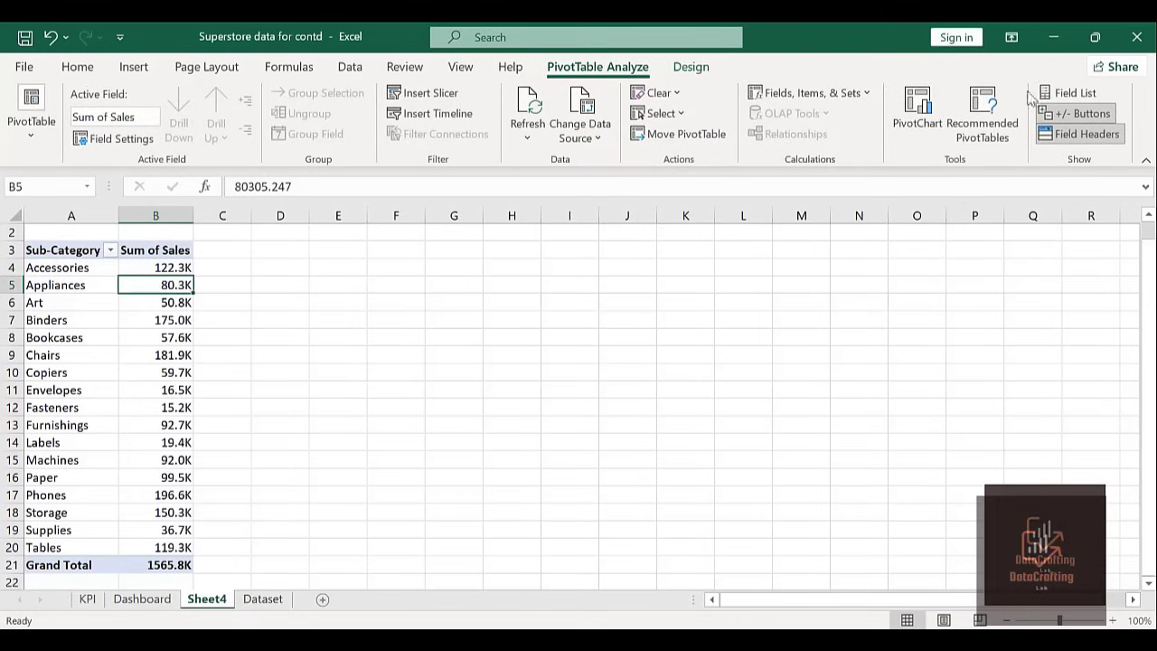
pyautogui.click(927, 121)
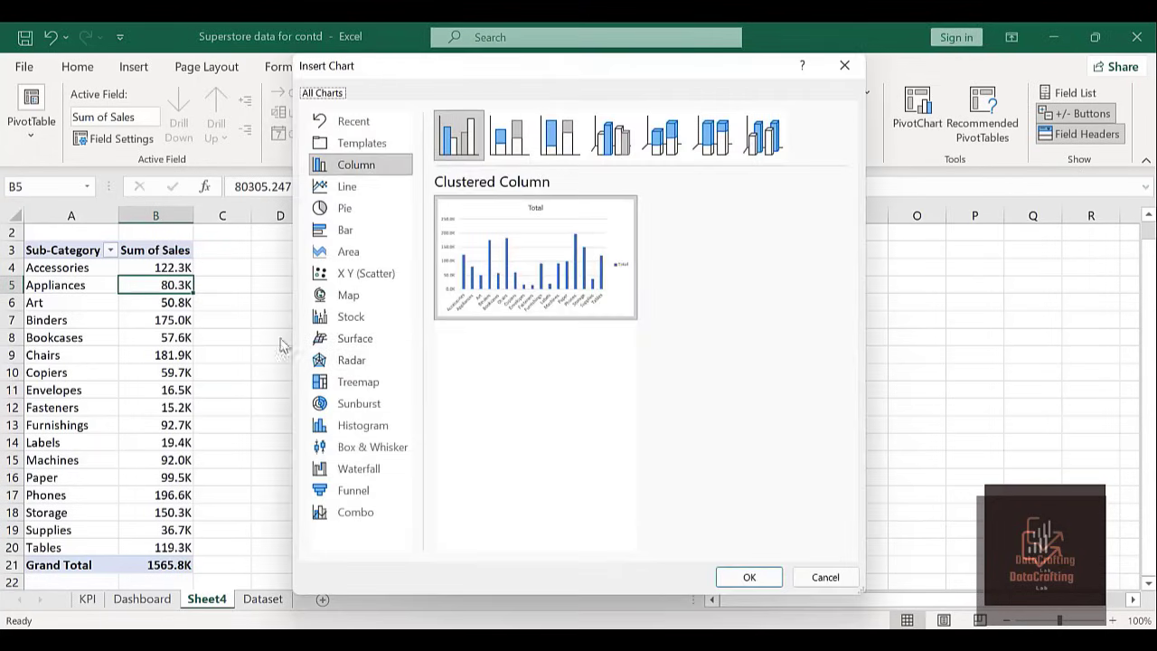
pyautogui.click(359, 233)
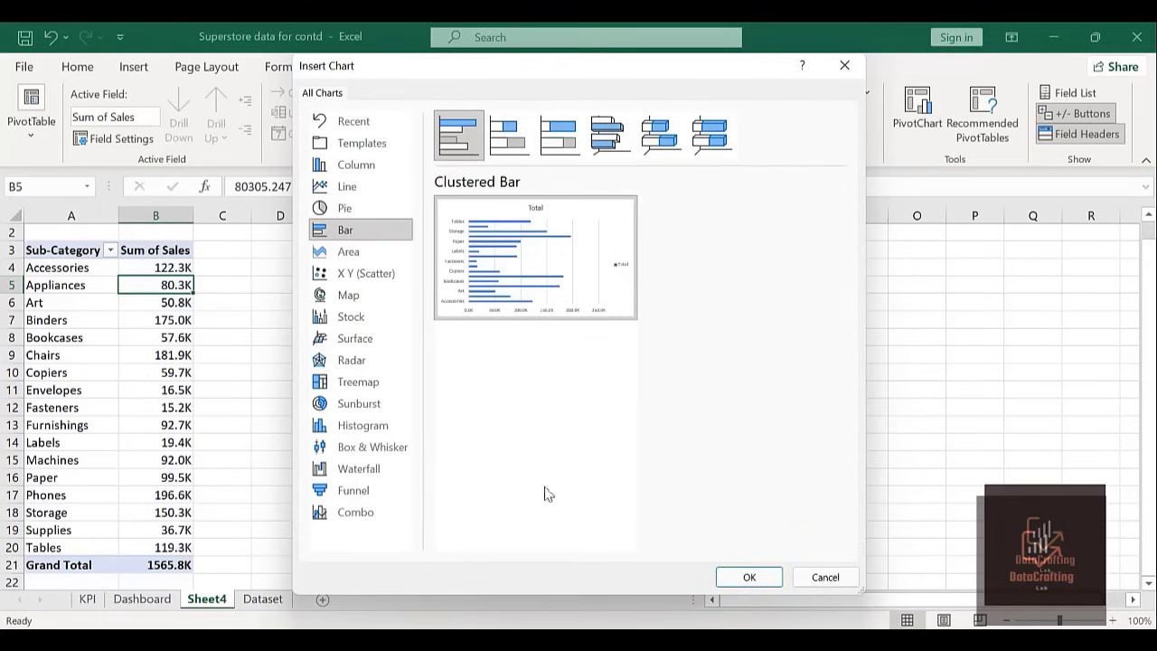
pyautogui.click(753, 578)
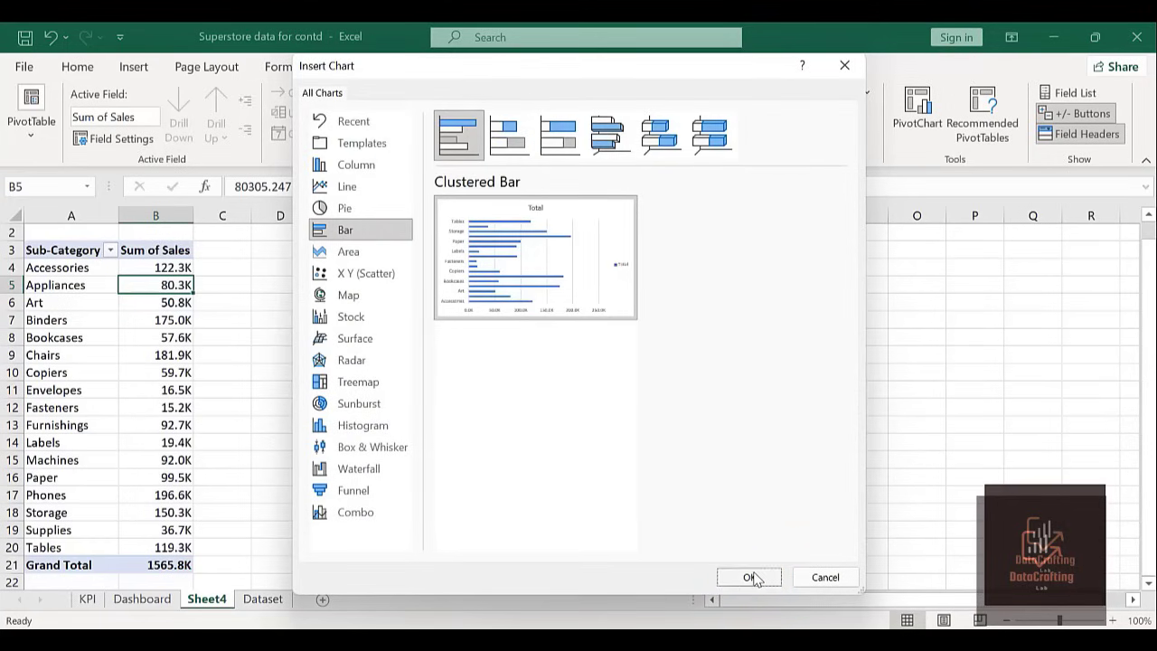
# Sort the PivotTable's sub-categories from smallest to largest by Sum of Sales.
pyautogui.click(159, 342)
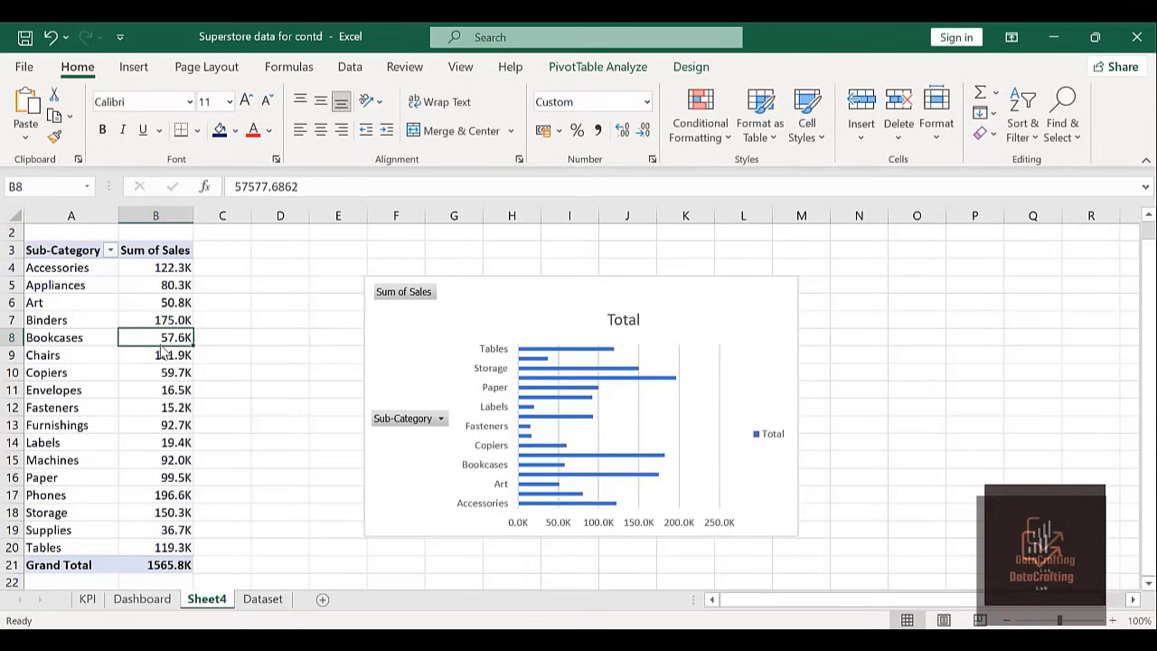
pyautogui.click(161, 302)
pyautogui.rightClick(162, 302)
pyautogui.moveTo(232, 425)
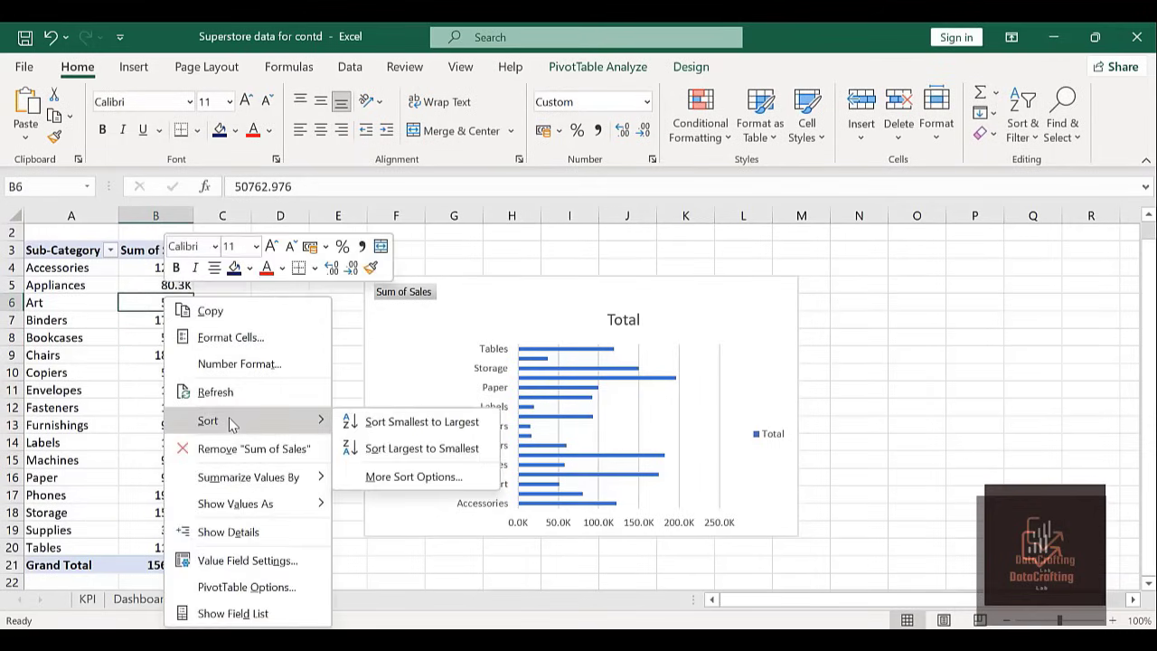
pyautogui.click(425, 422)
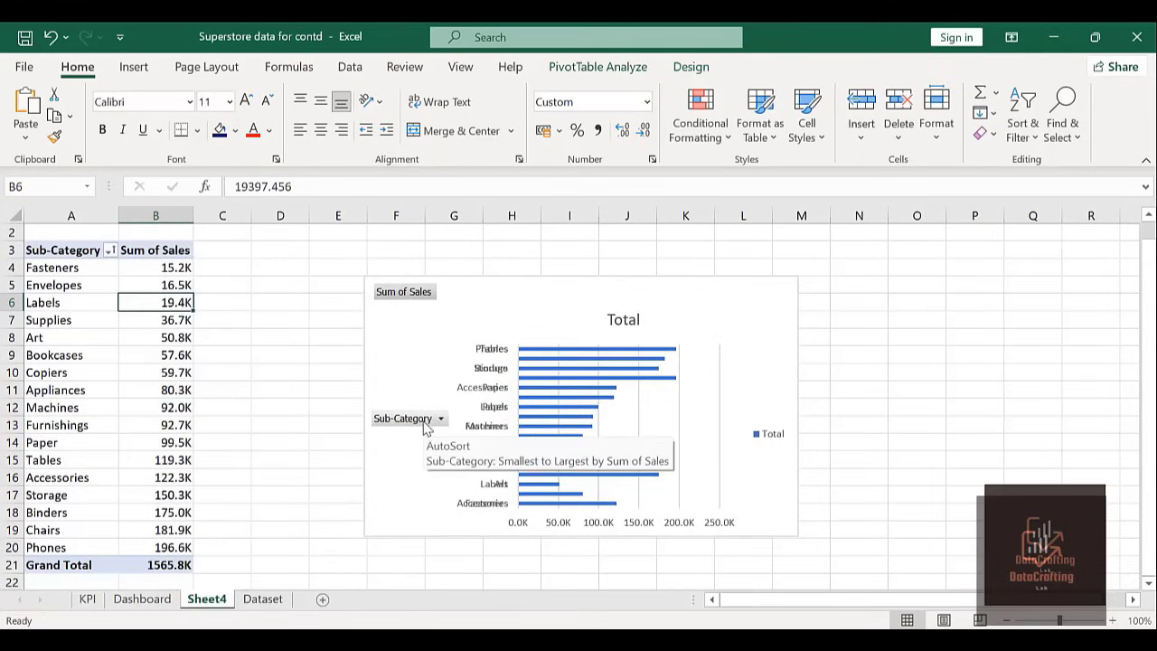
# Hide all field buttons on the sub-category bar chart and delete its legend.
pyautogui.rightClick(427, 296)
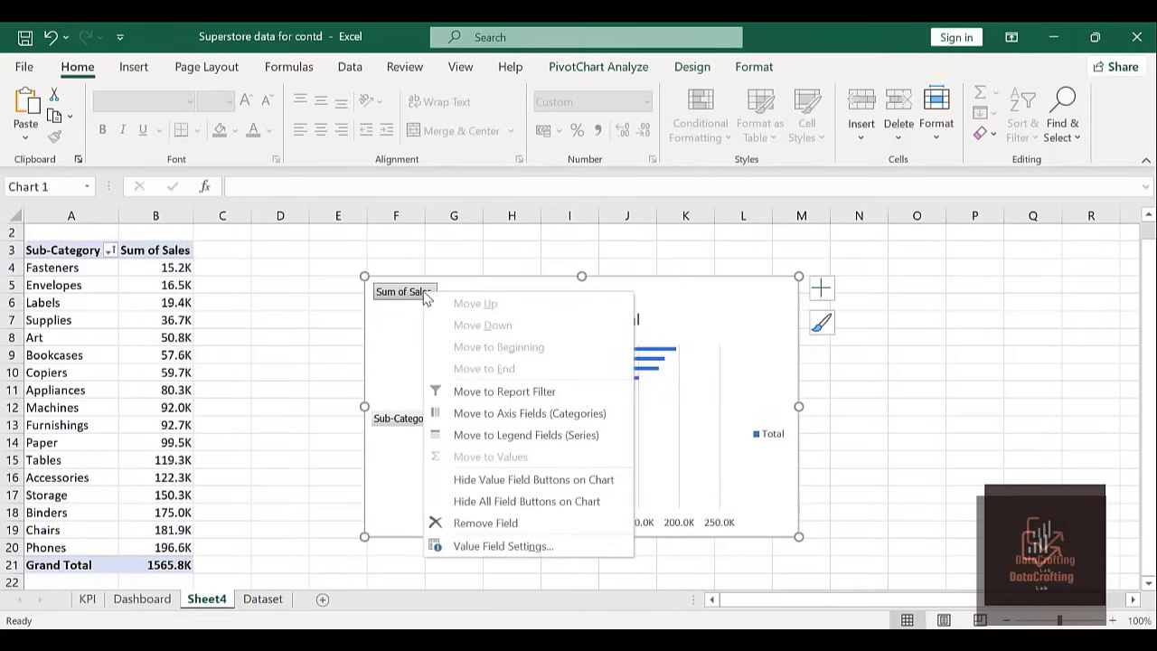
pyautogui.click(479, 504)
pyautogui.click(772, 423)
pyautogui.press('Delete')
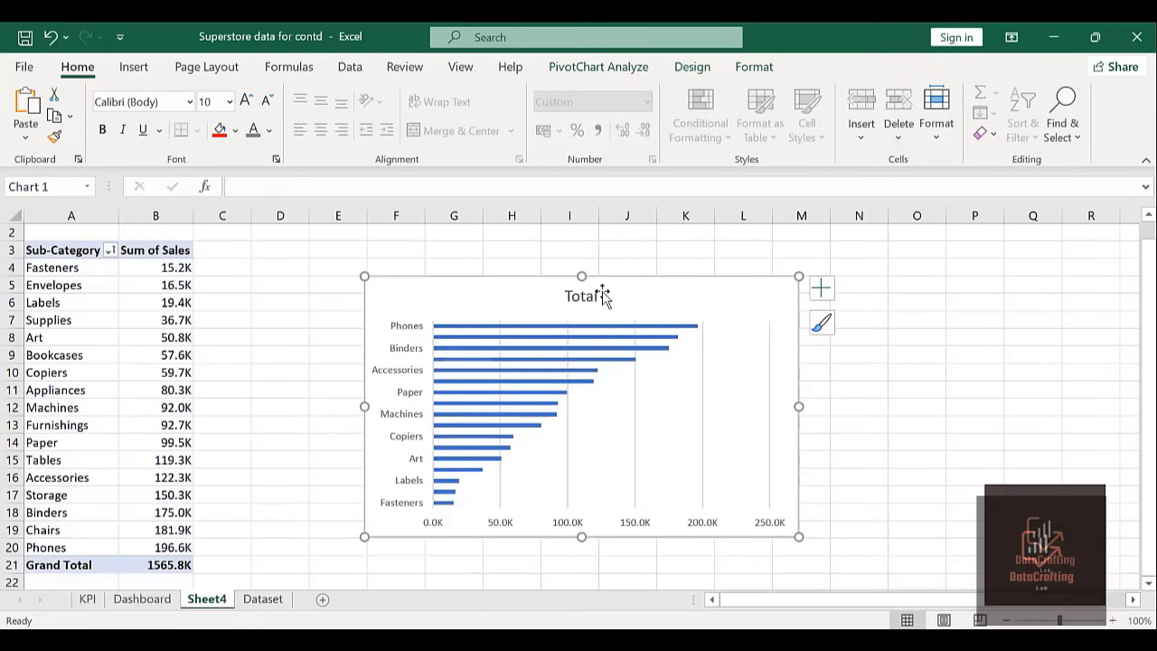
# Change the bar chart's title to "Sub-category by Sales".
pyautogui.doubleClick(604, 299)
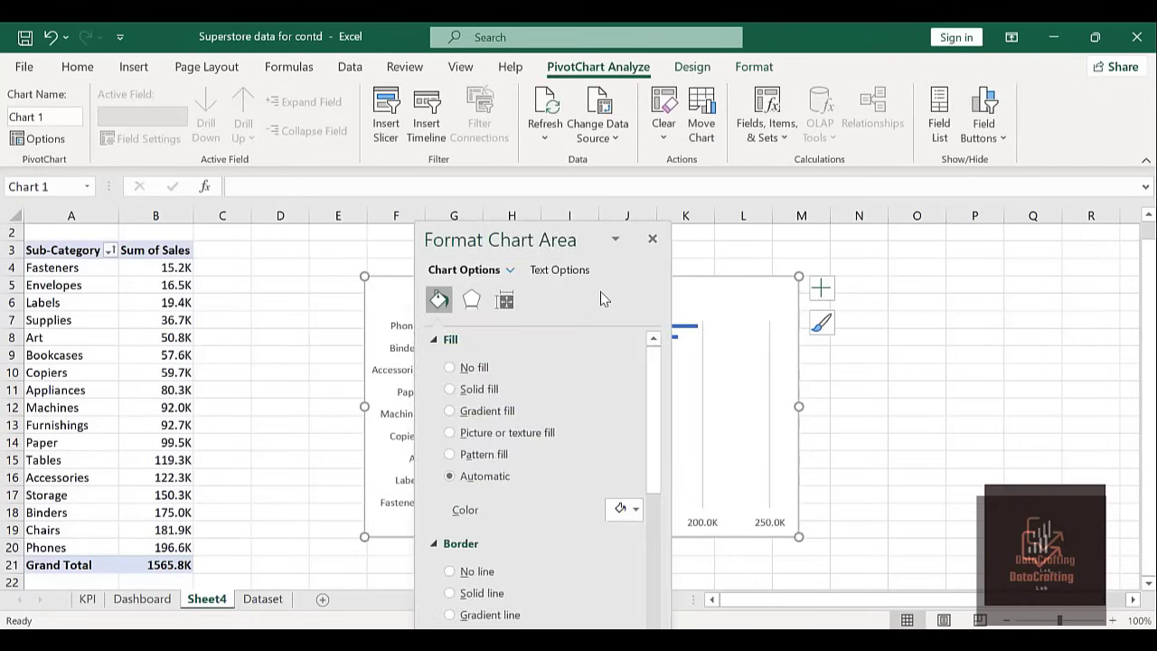
pyautogui.click(652, 239)
pyautogui.doubleClick(583, 297)
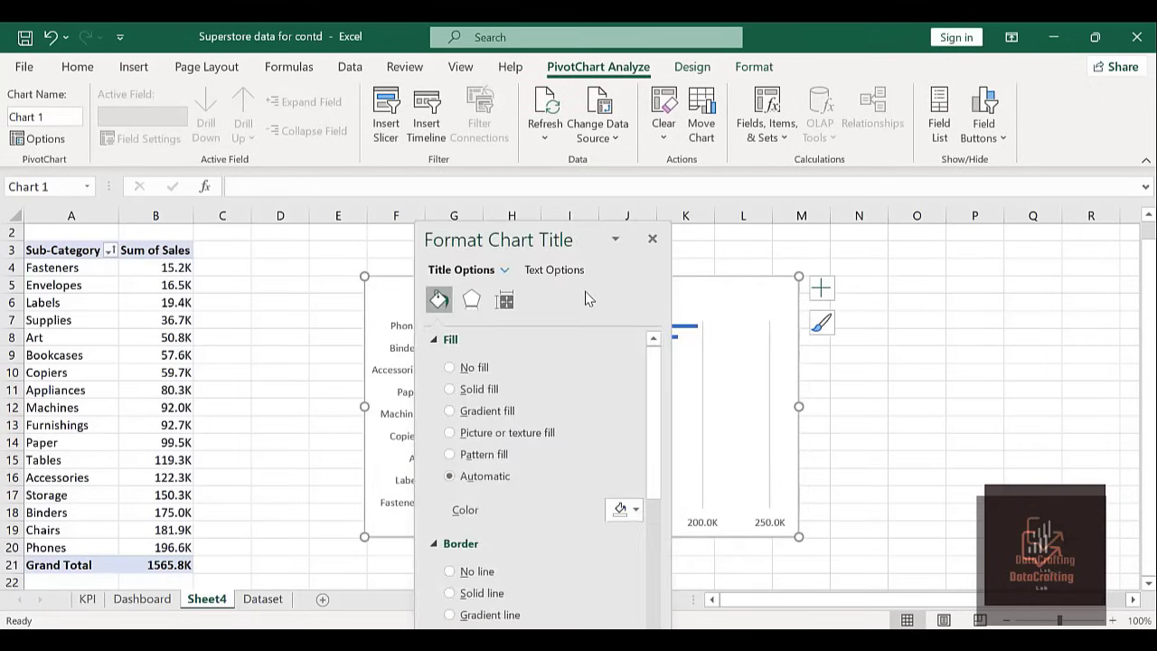
pyautogui.click(651, 239)
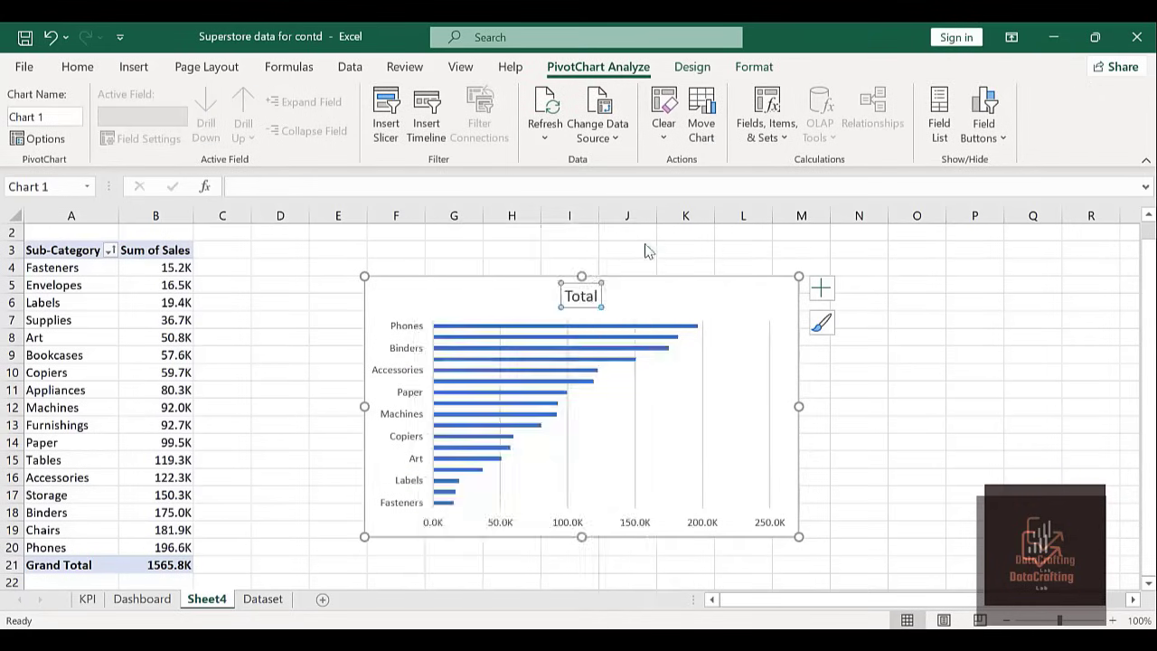
pyautogui.click(597, 297)
pyautogui.press('BackSpace')
pyautogui.press('BackSpace')
pyautogui.press('BackSpace')
pyautogui.press('BackSpace')
pyautogui.press('BackSpace')
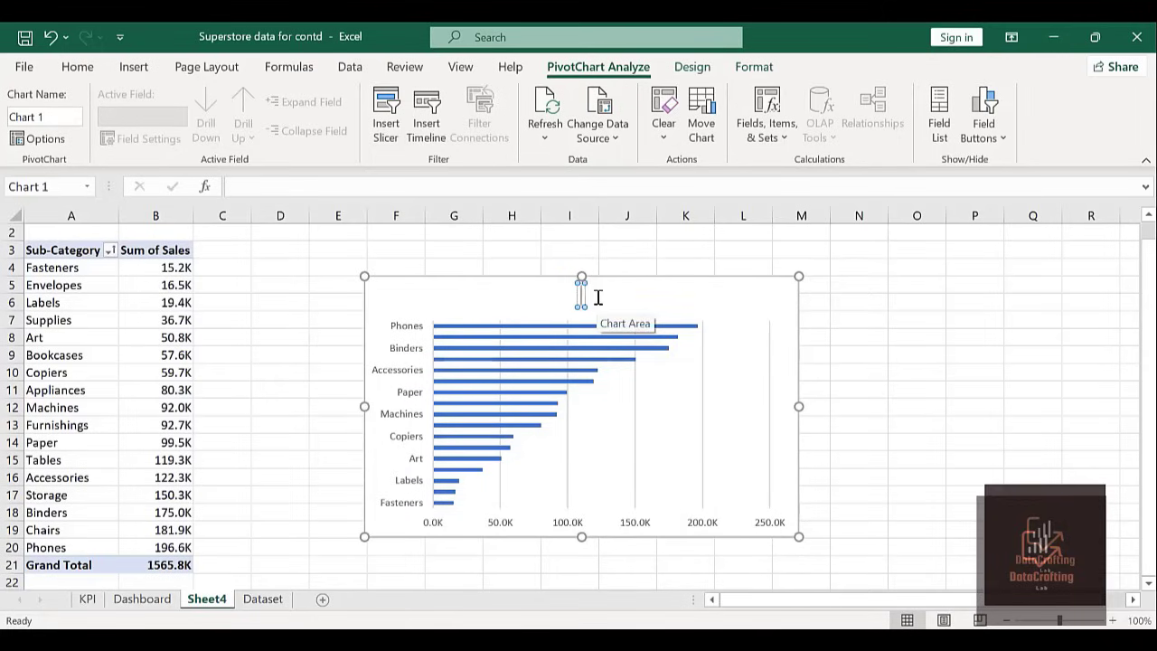
pyautogui.write('Sub-c')
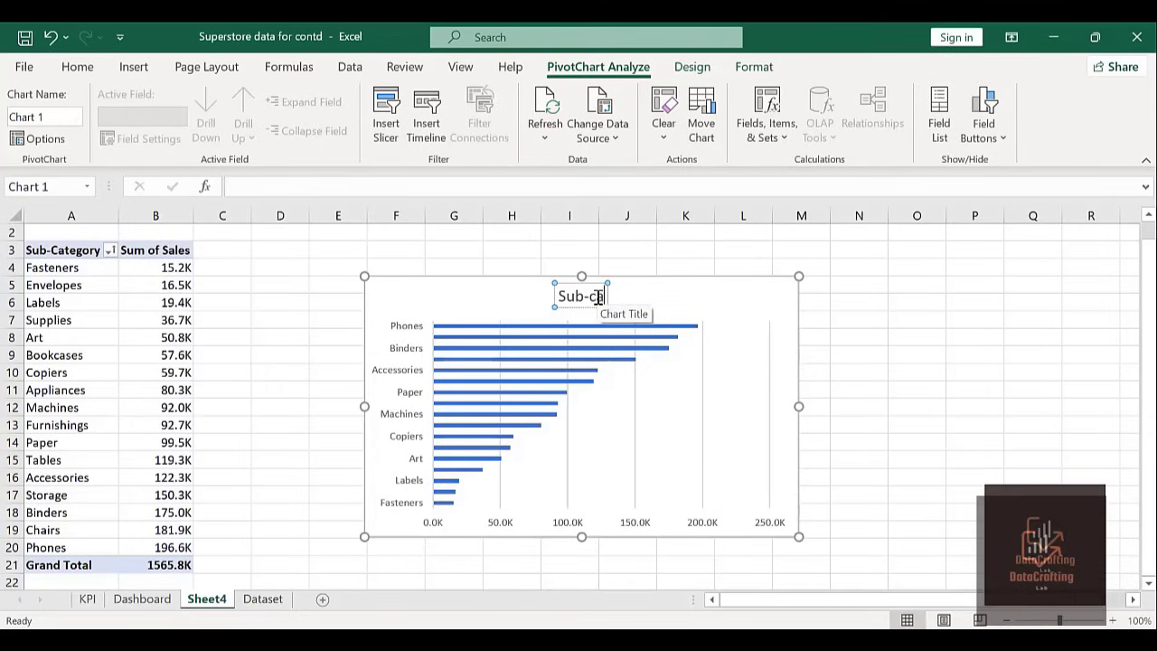
pyautogui.write('ategory')
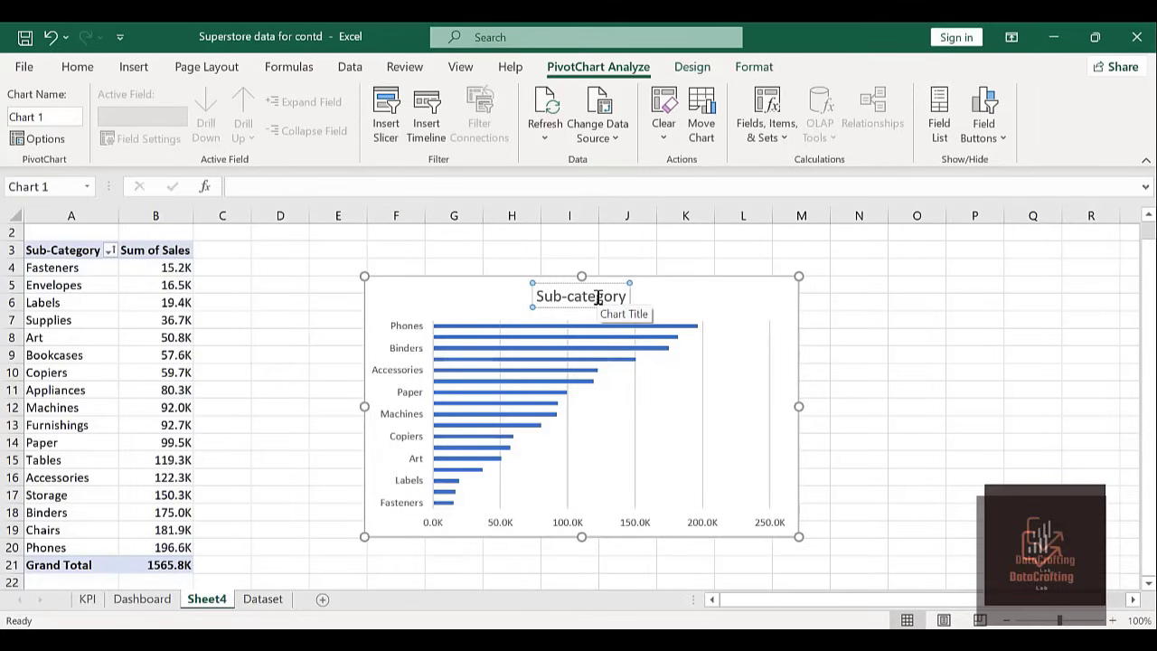
pyautogui.write(' by')
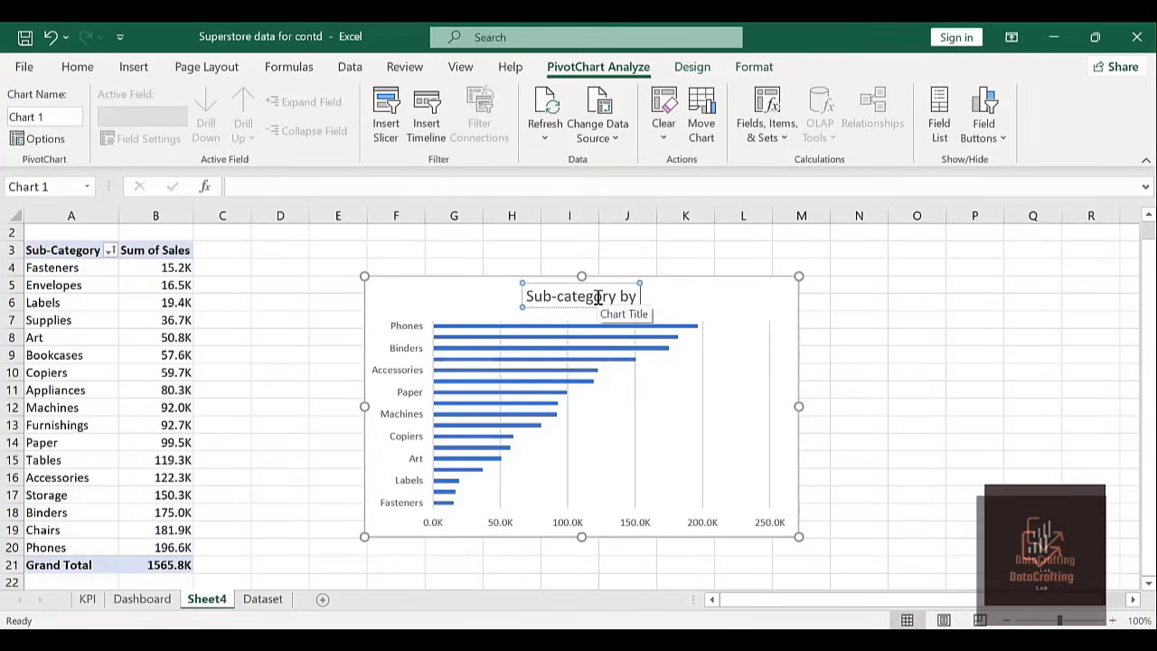
pyautogui.write(' Sales')
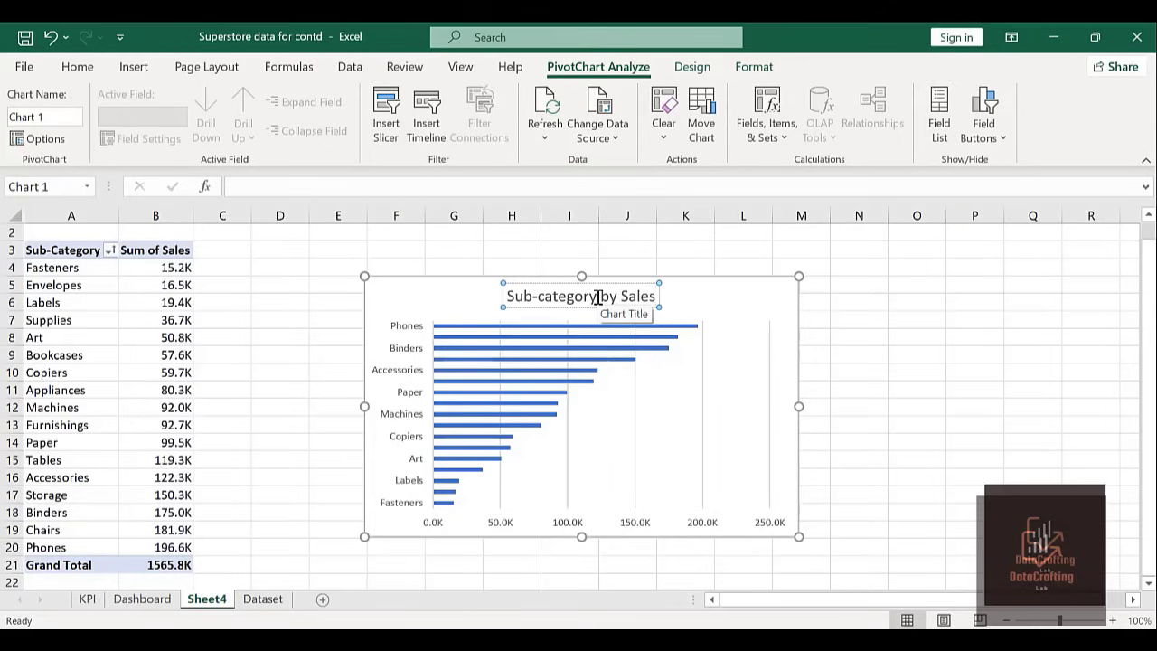
pyautogui.click(860, 332)
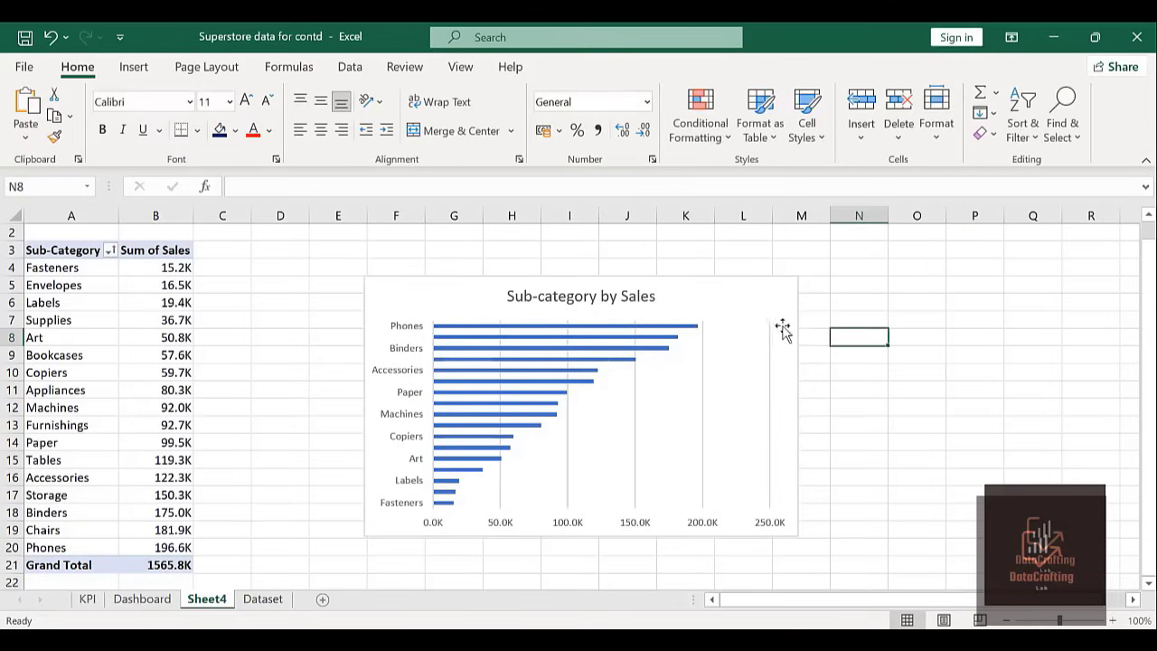
# Remove the gridlines from the Sub-category by Sales chart and add data labels to its bars.
pyautogui.click(762, 279)
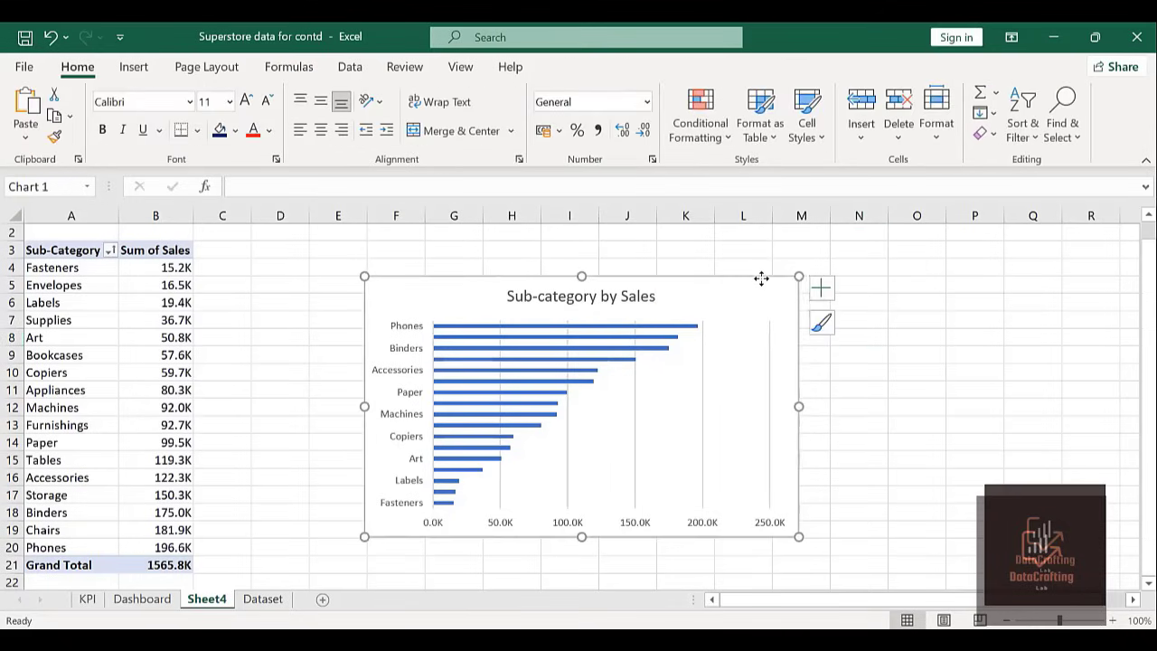
pyautogui.click(821, 290)
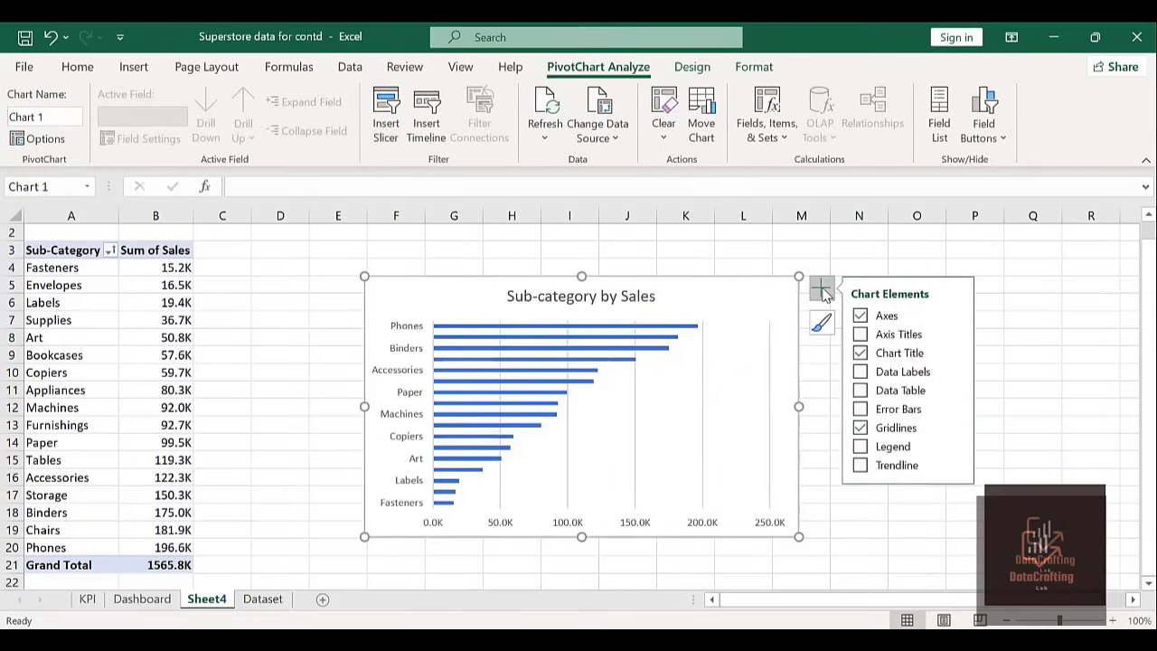
pyautogui.click(861, 373)
pyautogui.click(860, 373)
pyautogui.click(860, 429)
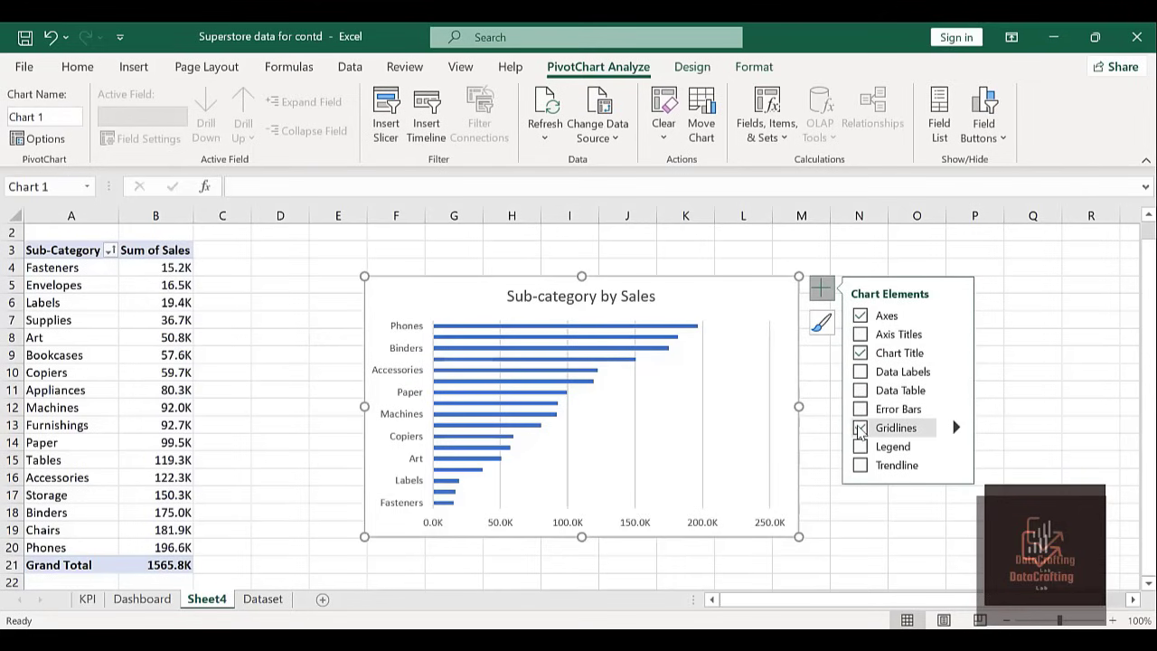
pyautogui.click(861, 373)
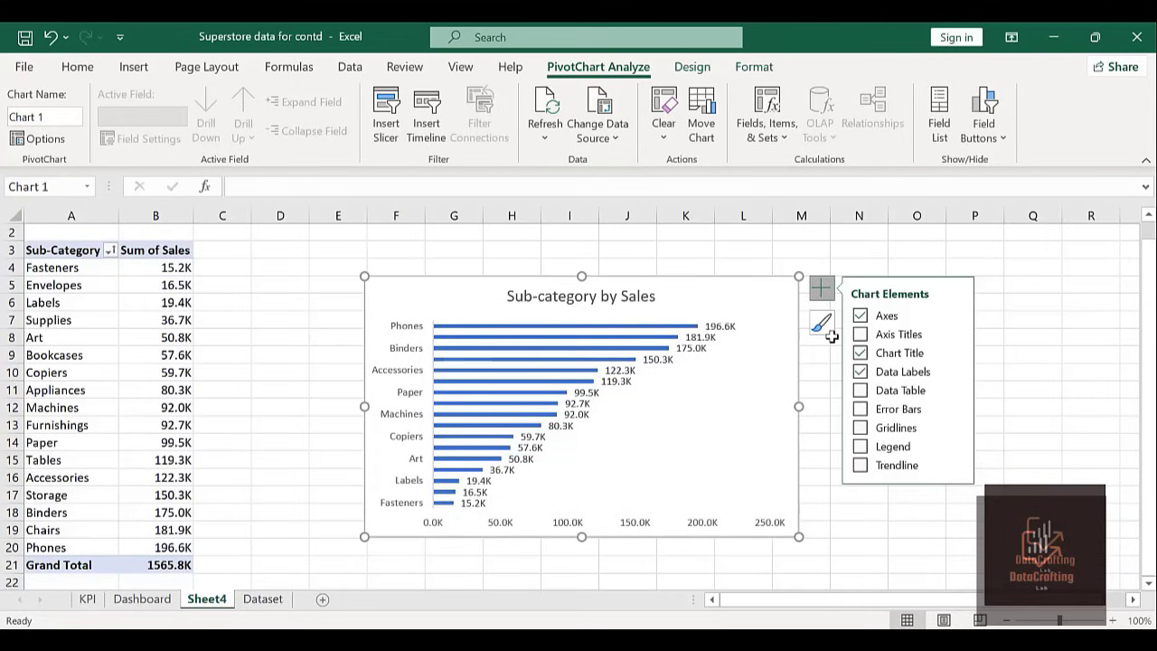
pyautogui.rightClick(732, 277)
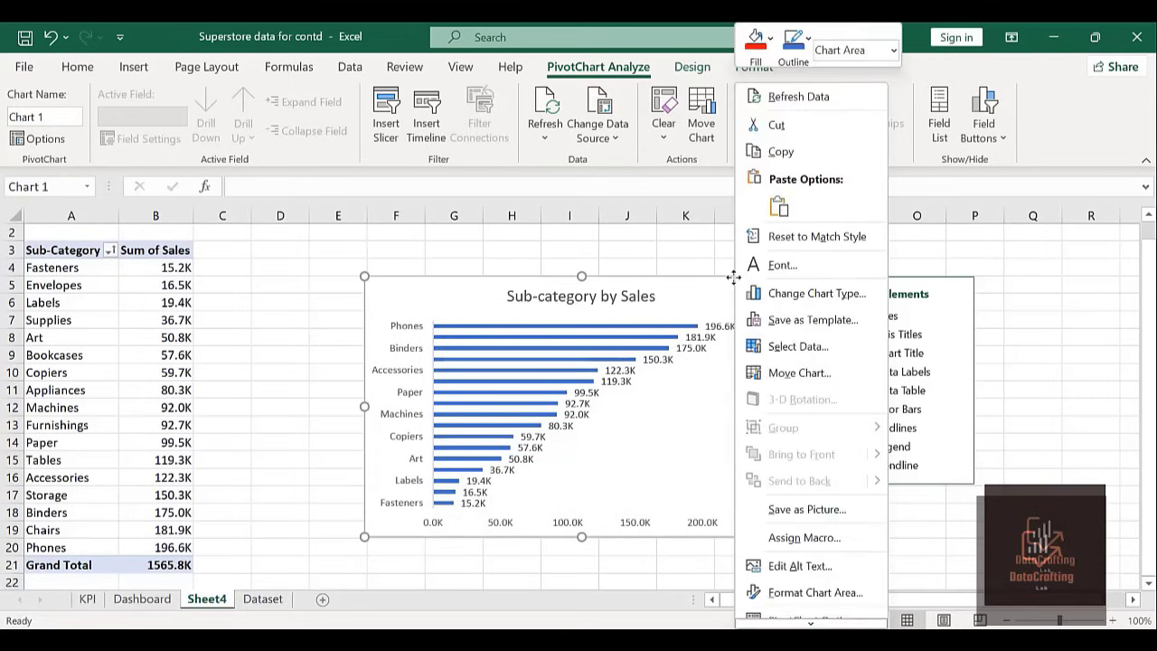
pyautogui.click(782, 619)
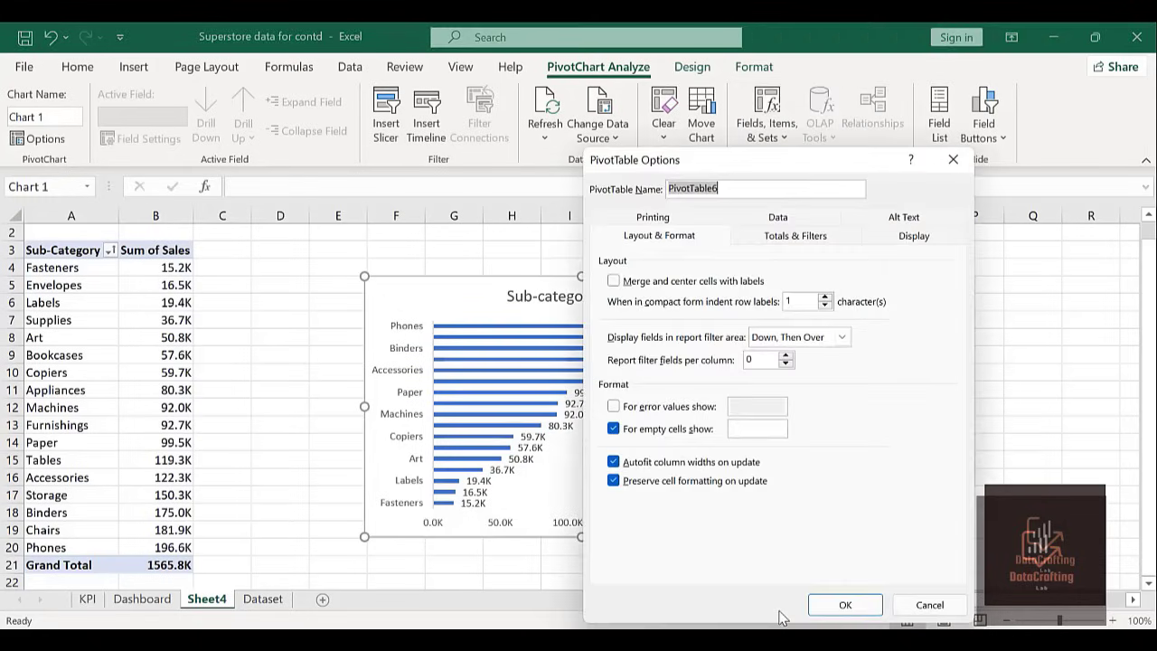
pyautogui.click(954, 163)
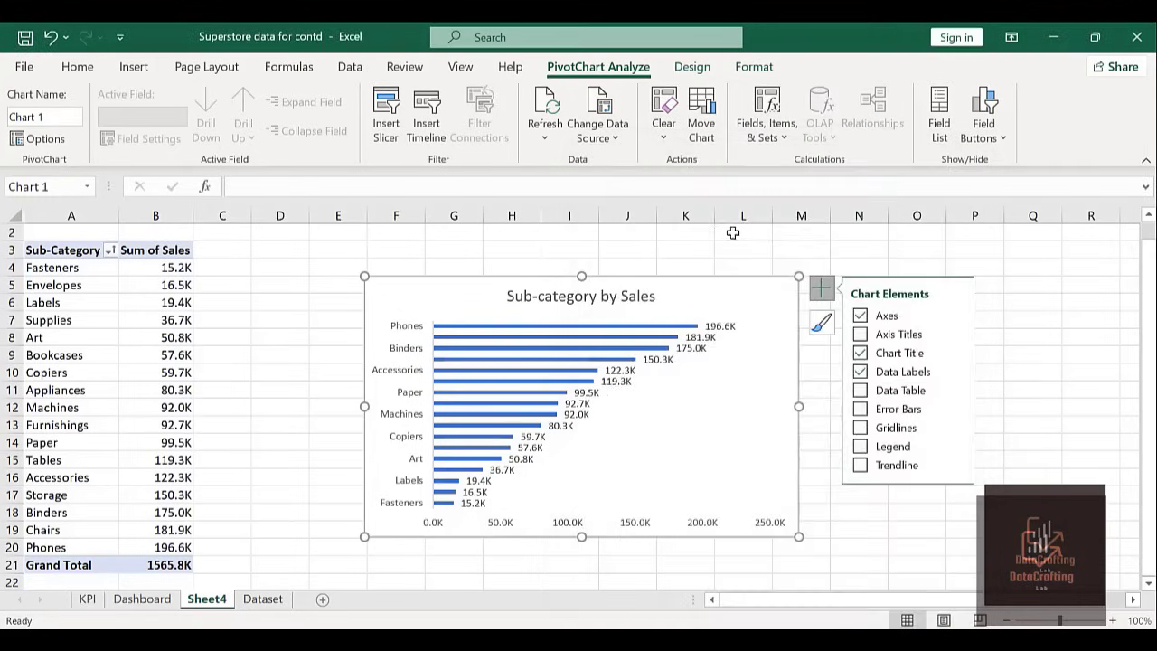
# Set the chart area's fill to No fill.
pyautogui.rightClick(738, 281)
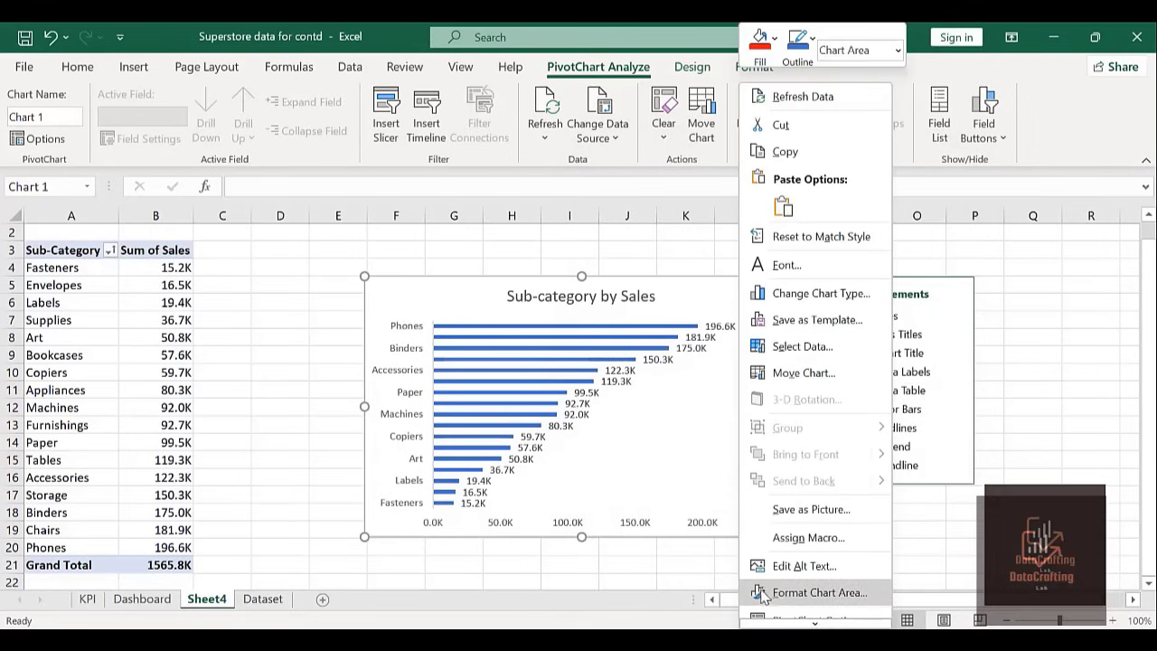
pyautogui.click(784, 603)
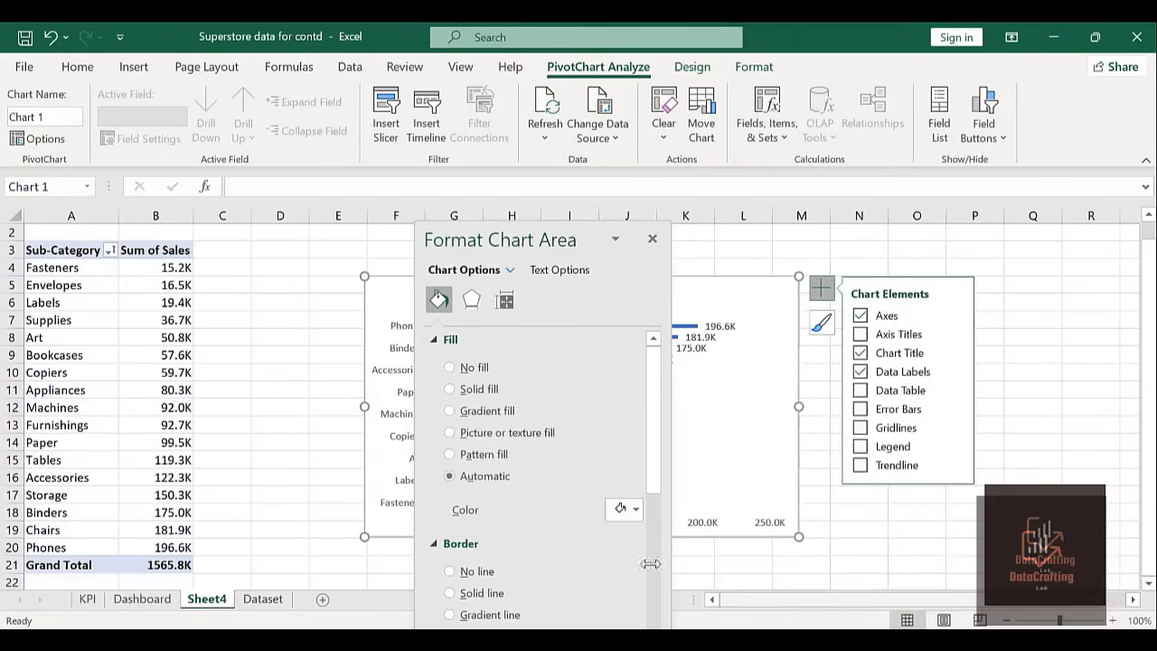
pyautogui.click(450, 370)
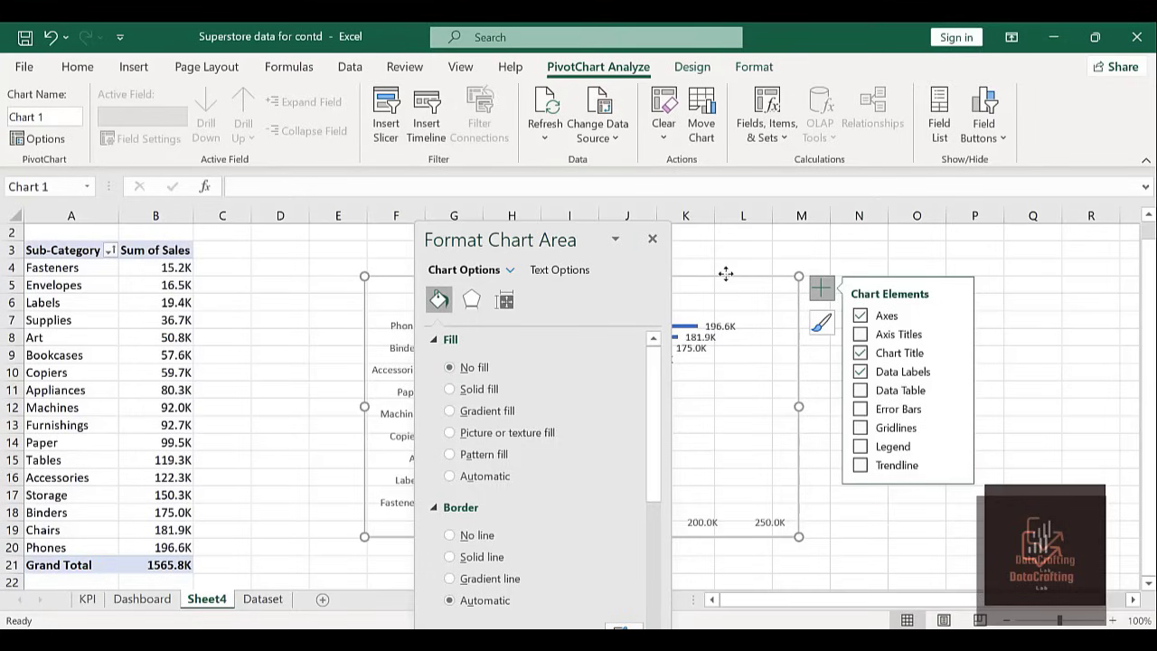
# Place a copy of the Sub-category by Sales chart on the Dashboard sheet and fit it directly below the KPI header, starting at column A.
pyautogui.click(141, 599)
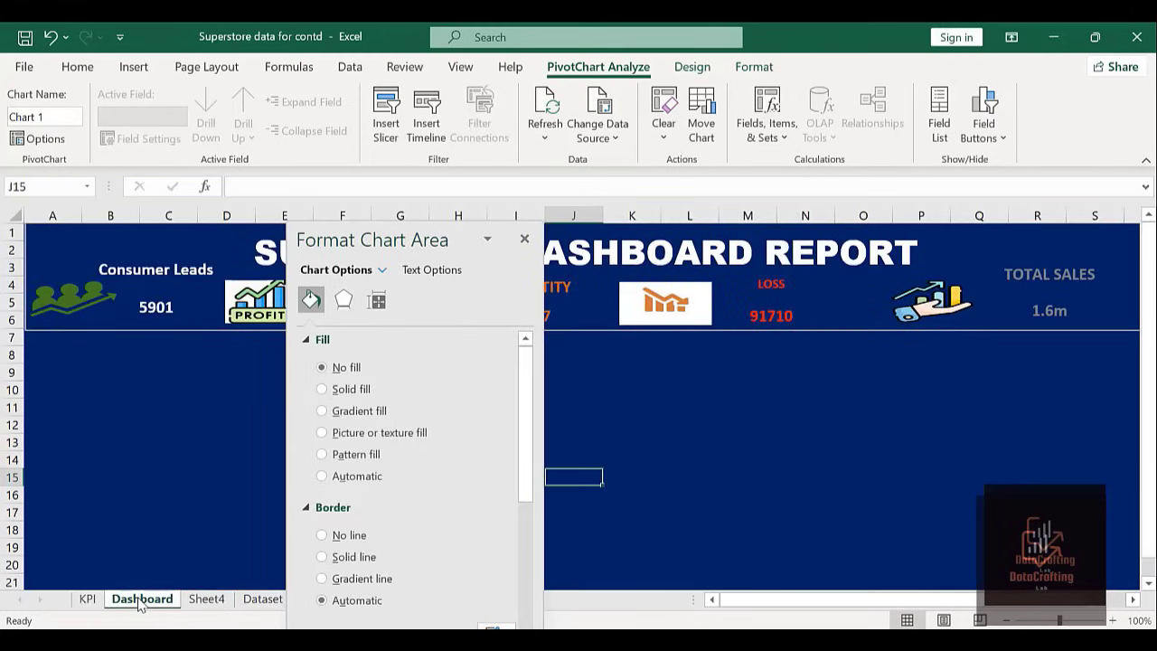
pyautogui.click(524, 237)
pyautogui.click(72, 353)
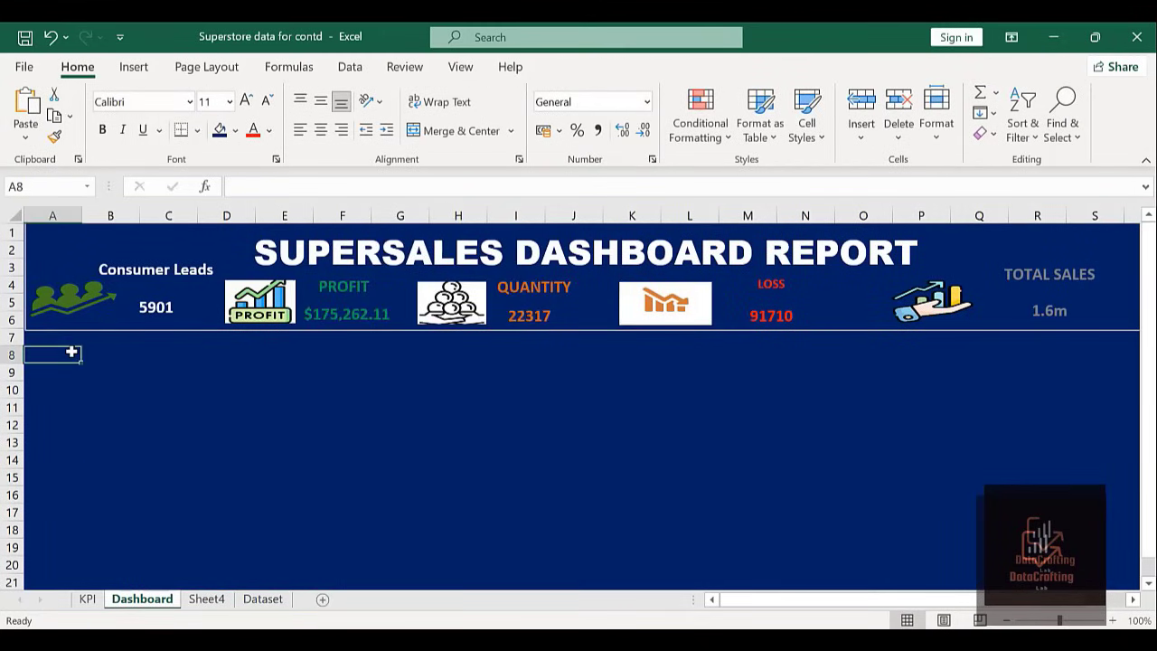
pyautogui.hotkey('ctrl', 'v')
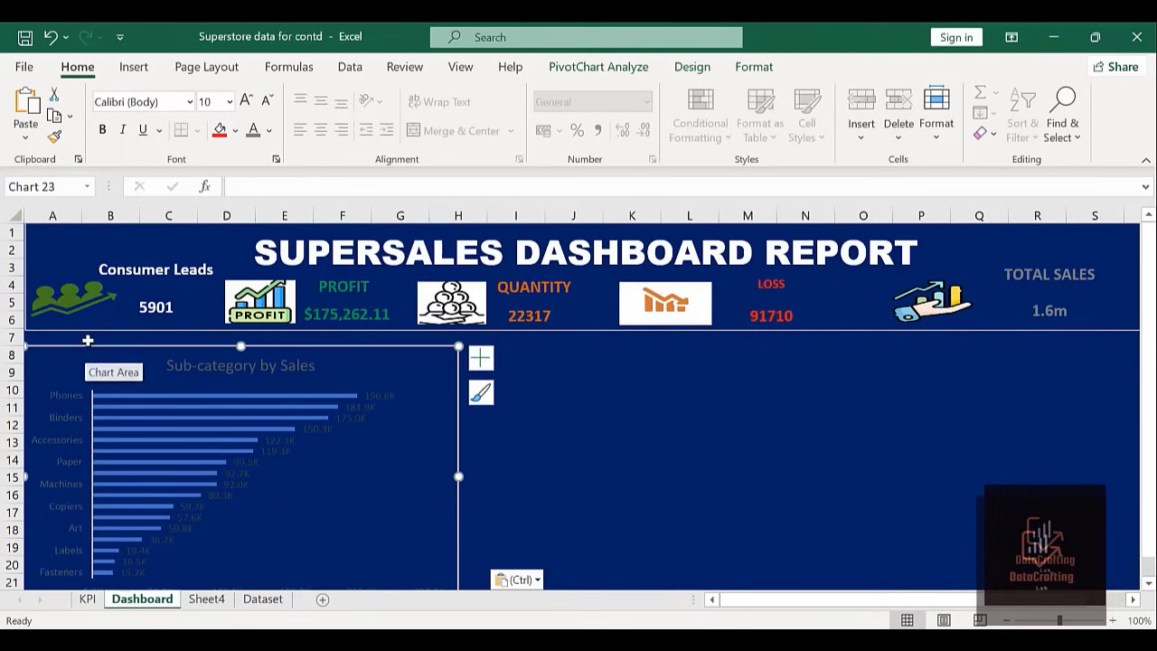
pyautogui.moveTo(88, 351)
pyautogui.mouseDown()
pyautogui.moveTo(116, 340)
pyautogui.moveTo(103, 327)
pyautogui.moveTo(91, 335)
pyautogui.mouseUp()
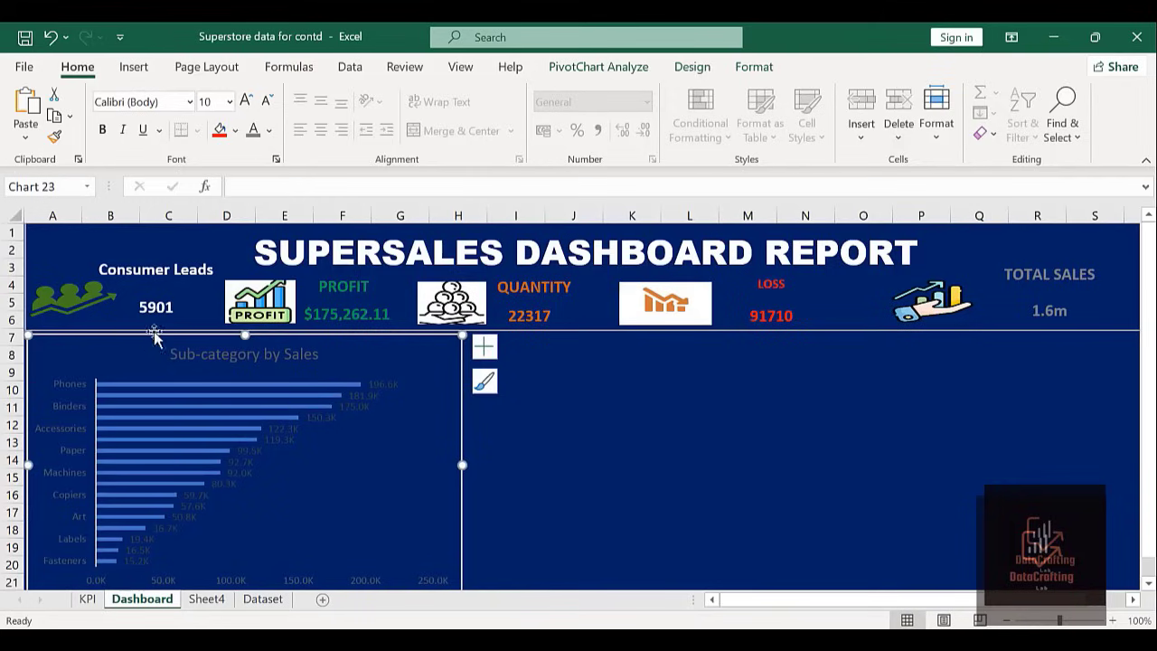
pyautogui.moveTo(244, 334); pyautogui.dragTo(224, 333)
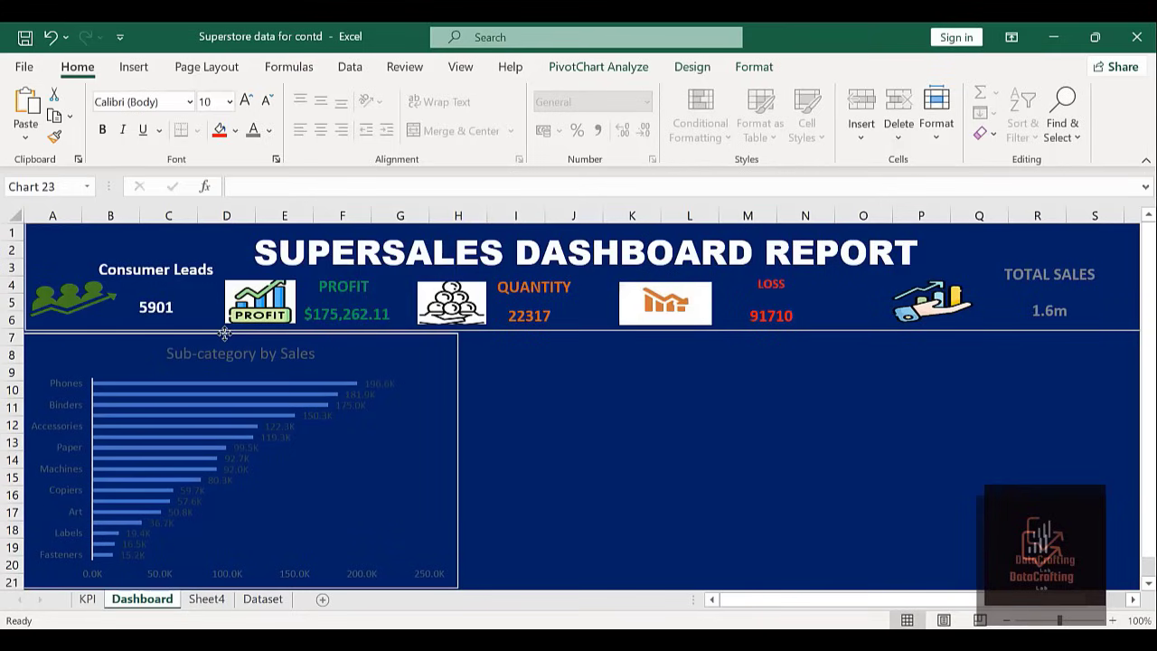
# Make the dashboard chart's title white and bold.
pyautogui.click(251, 347)
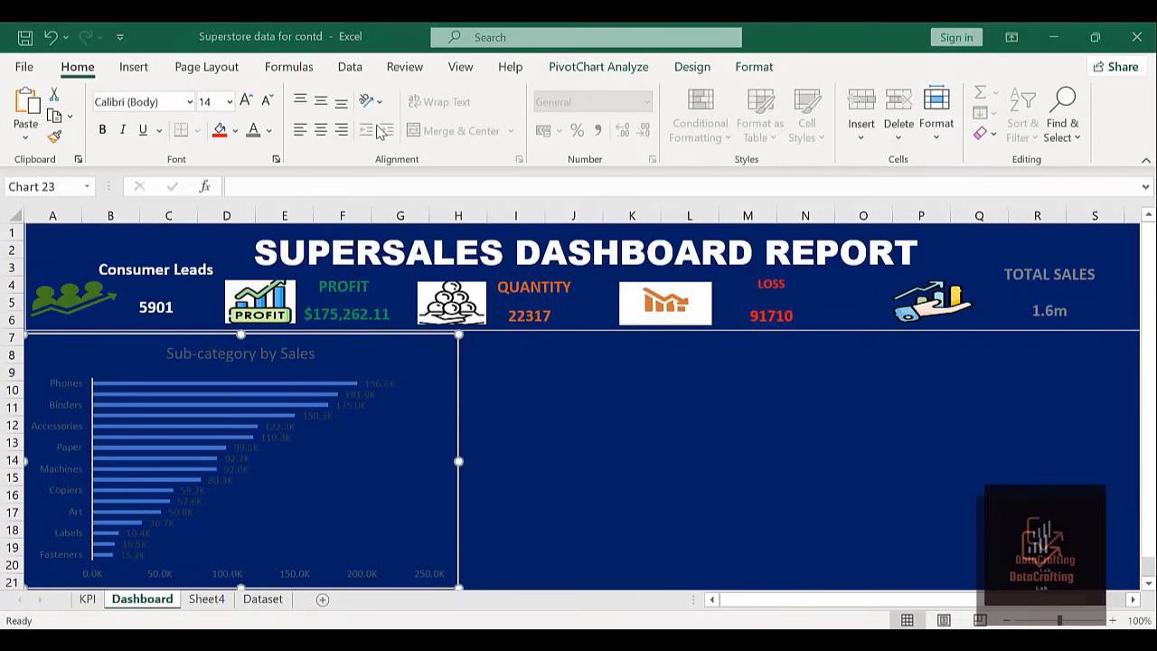
pyautogui.click(277, 350)
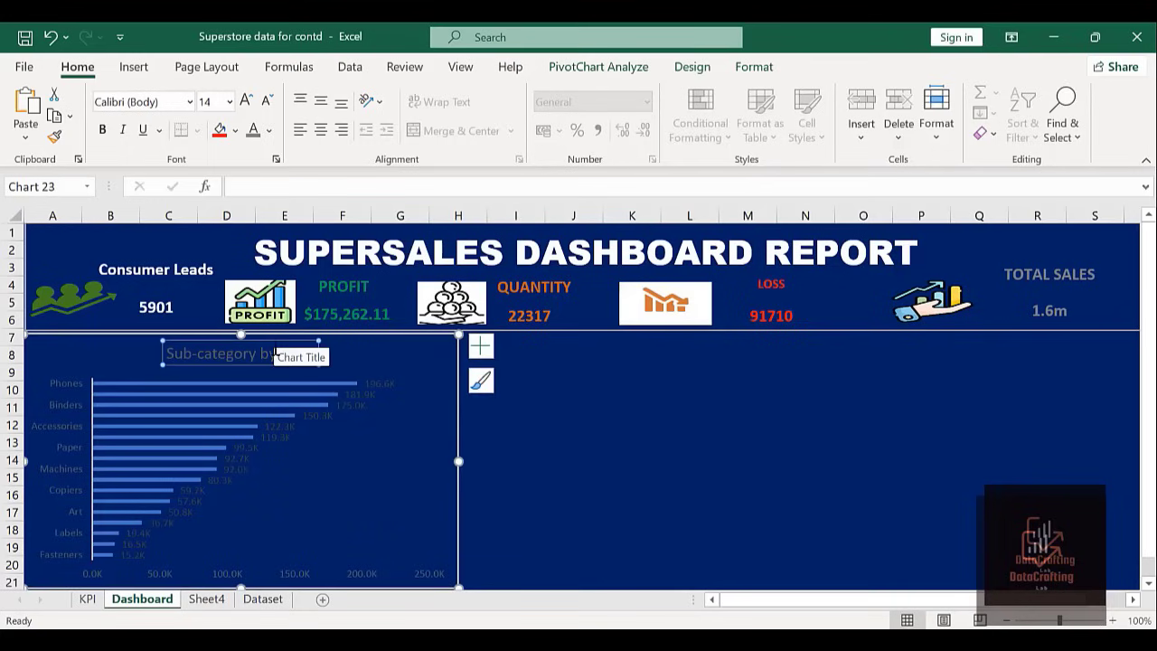
pyautogui.click(269, 129)
pyautogui.click(253, 204)
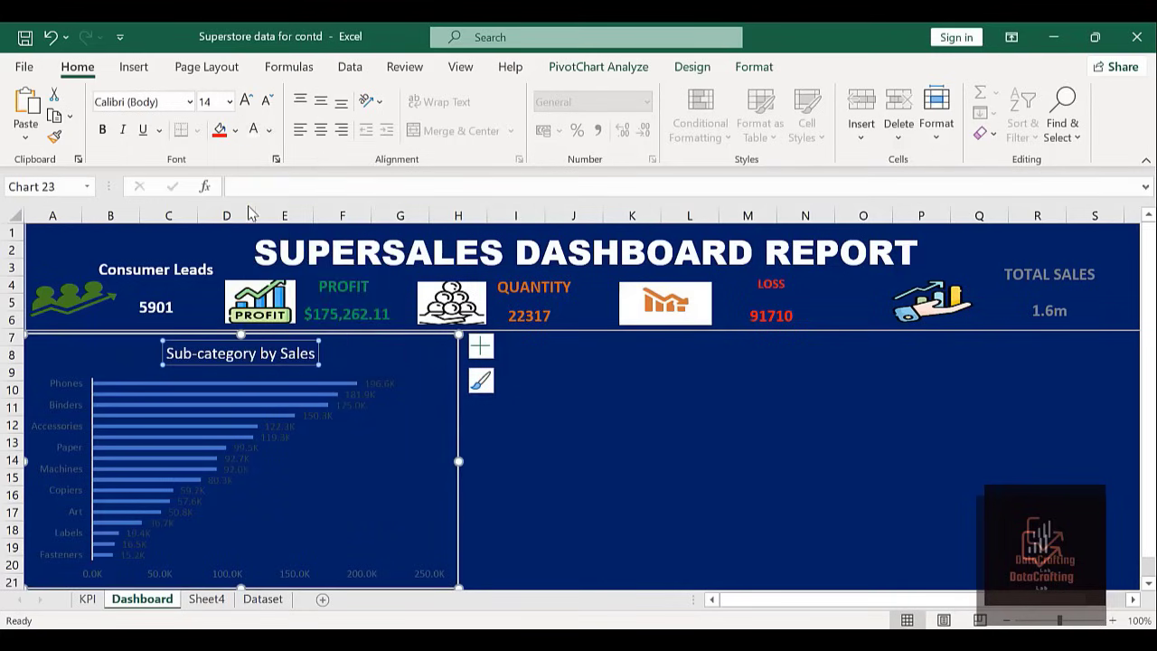
pyautogui.click(101, 131)
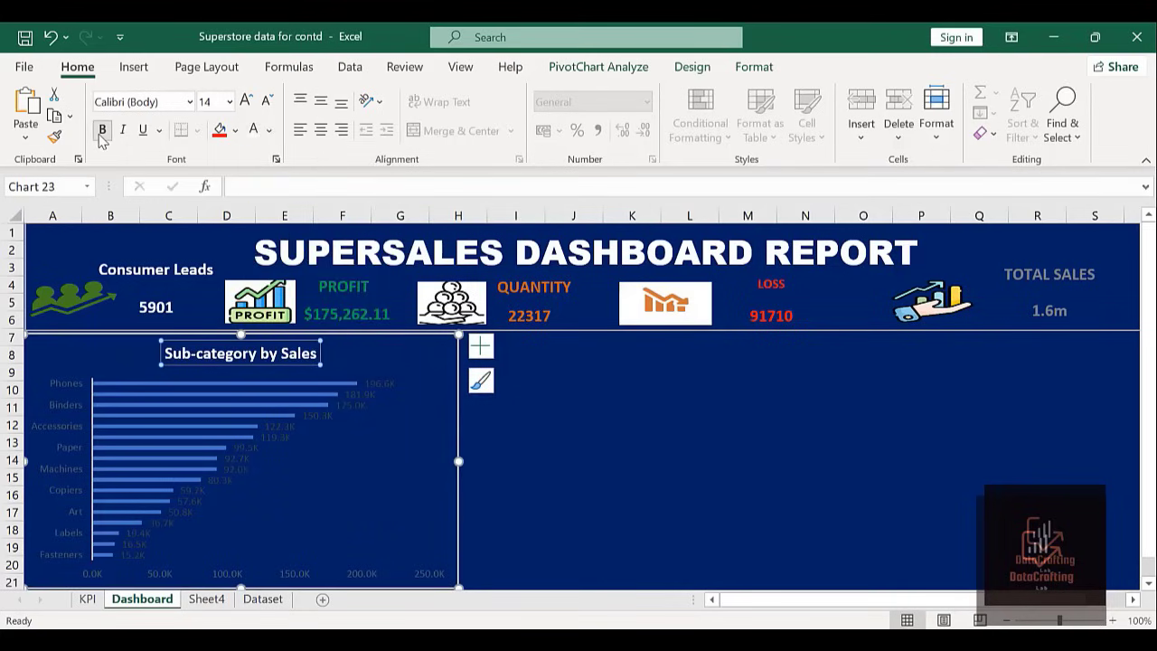
# Make the data labels of the dashboard's Sub-category by Sales chart white and bold.
pyautogui.click(378, 395)
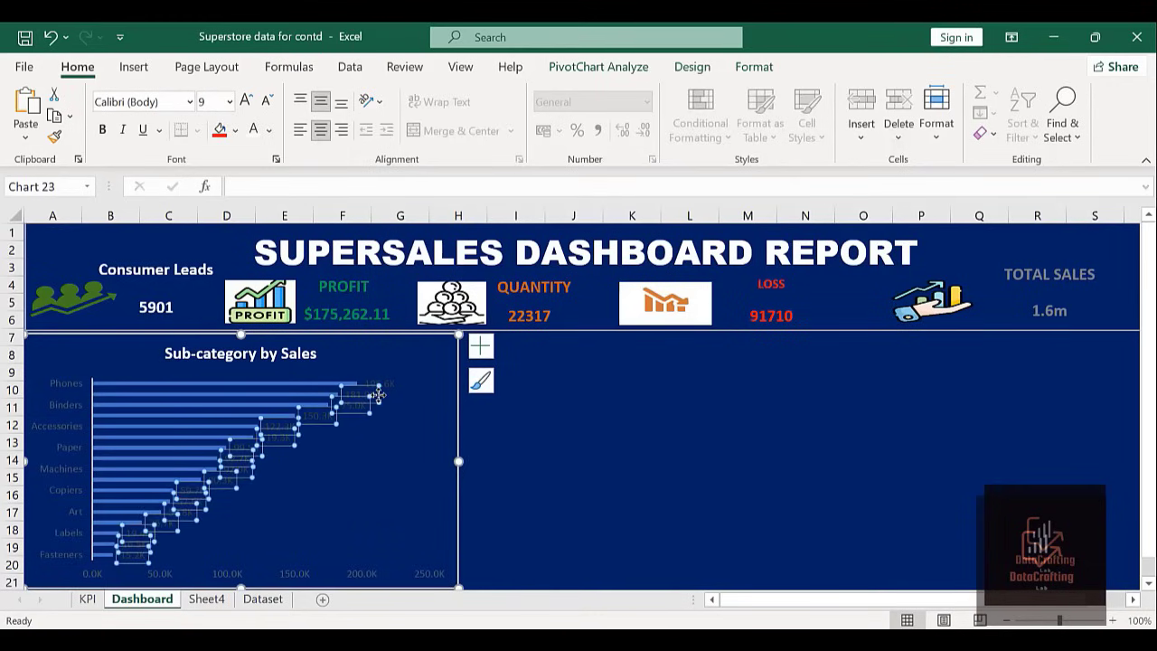
pyautogui.click(254, 129)
pyautogui.click(102, 129)
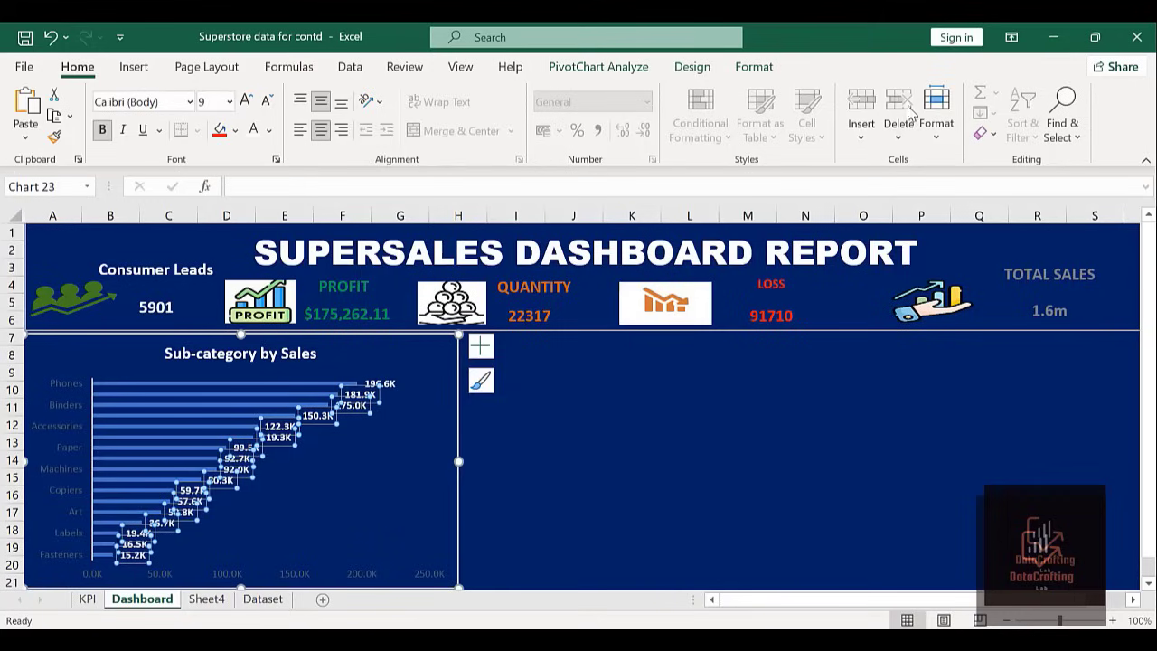
pyautogui.press('Escape')
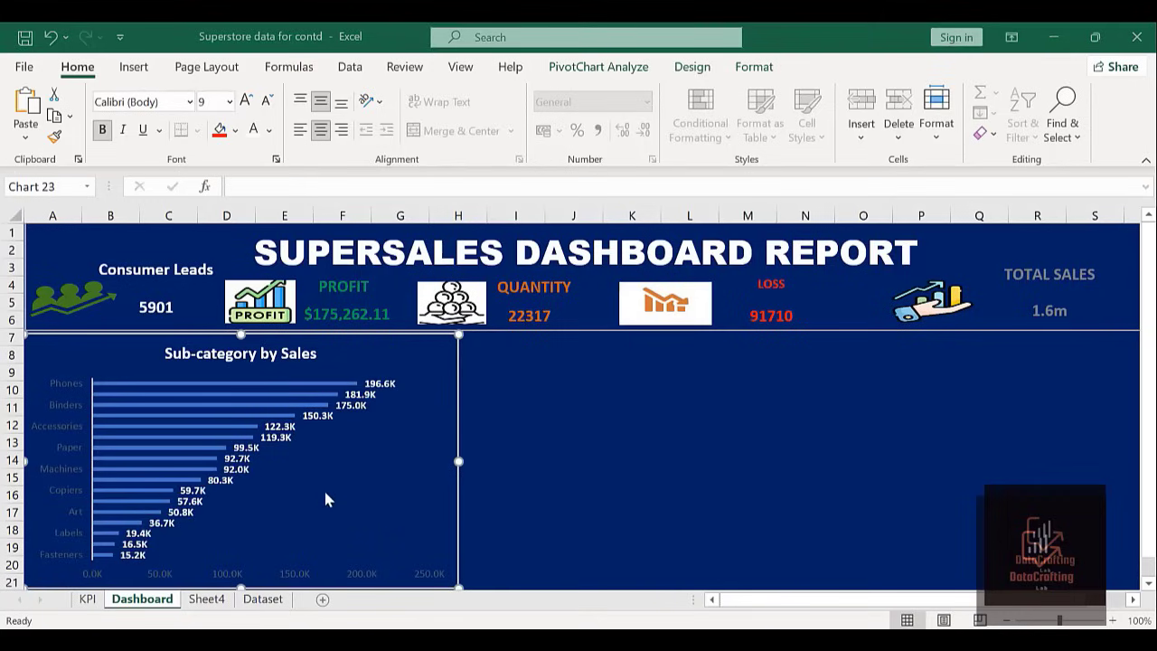
# Set the font color of the dashboard chart's horizontal sales axis labels to white.
pyautogui.click(329, 570)
pyautogui.click(239, 576)
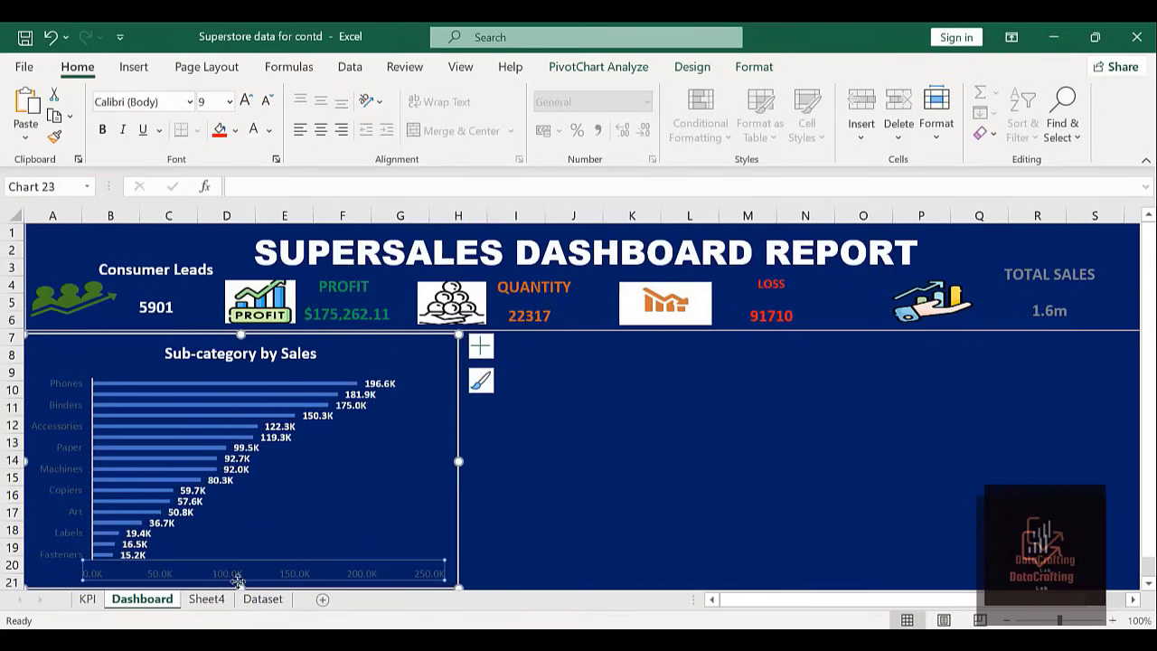
pyautogui.click(253, 129)
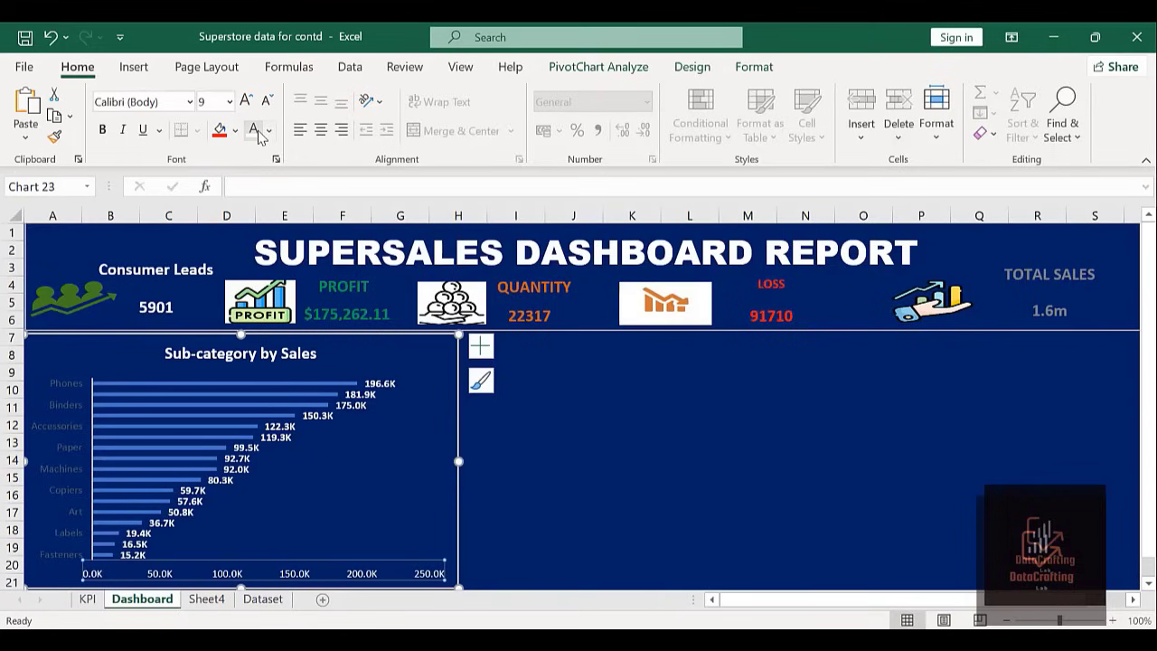
# Bold the dashboard chart's horizontal axis labels and make its sub-category axis labels bold and white.
pyautogui.click(102, 129)
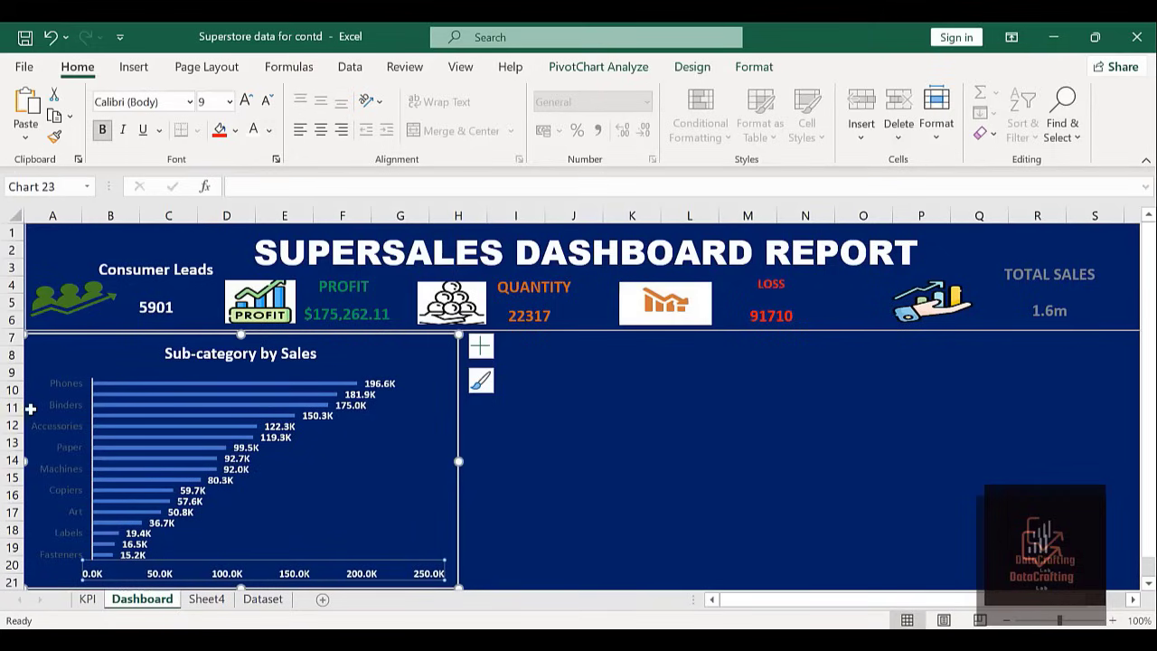
pyautogui.click(53, 413)
pyautogui.click(102, 131)
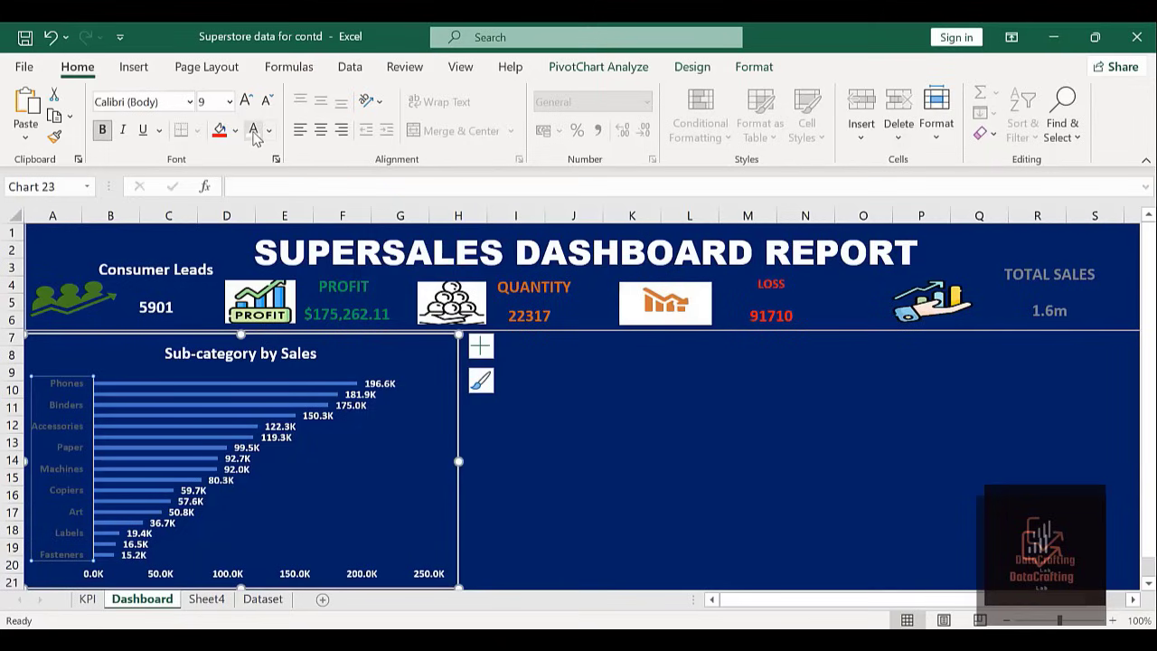
pyautogui.click(254, 132)
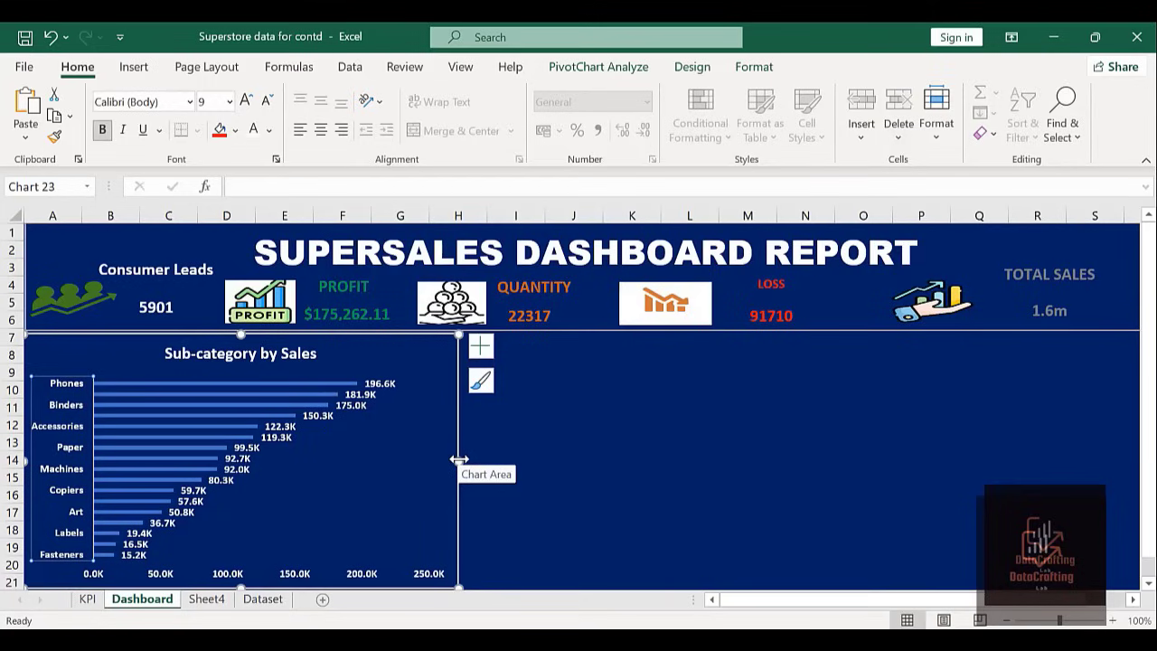
# Narrow the dashboard's Sub-category by Sales chart so that it ends at about the far edge of column G.
pyautogui.click(458, 459)
pyautogui.moveTo(458, 461); pyautogui.dragTo(426, 461)
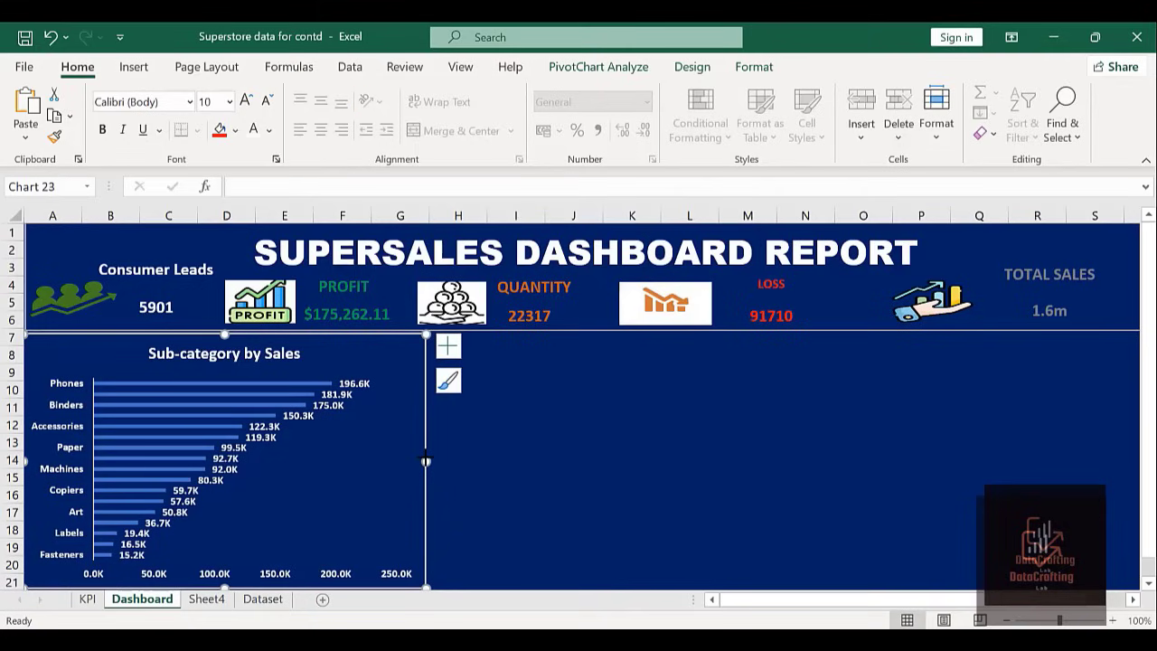
pyautogui.click(641, 480)
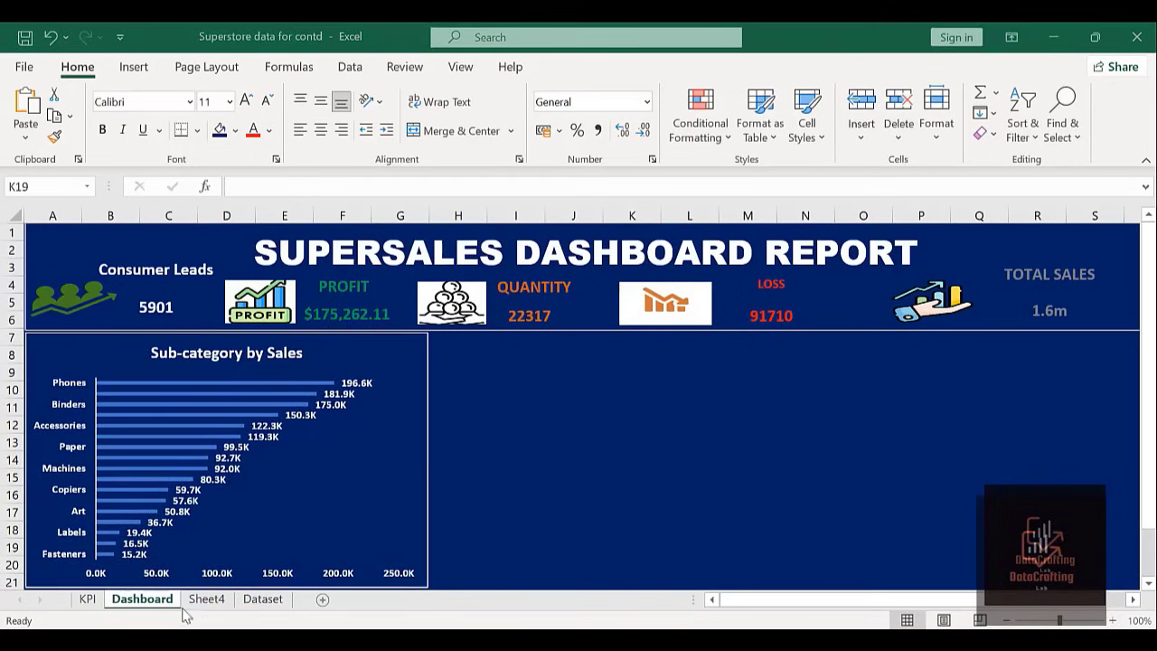
# Rename Sheet4 as "Sub CategorybySales".
pyautogui.click(206, 599)
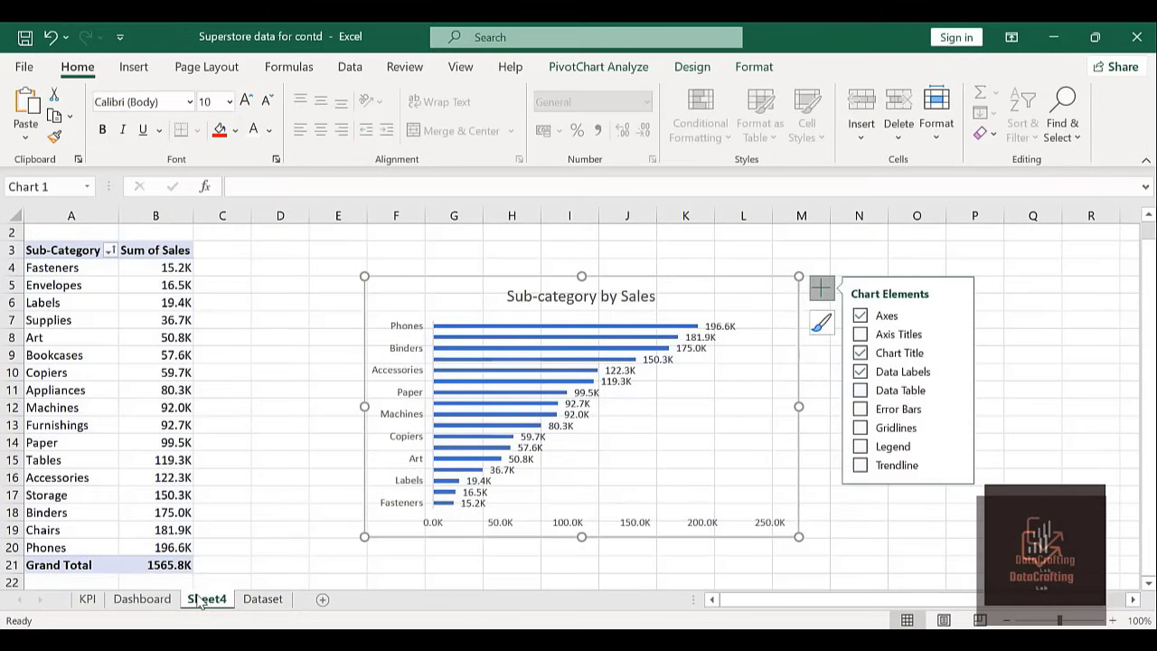
pyautogui.doubleClick(201, 600)
pyautogui.write('Sub')
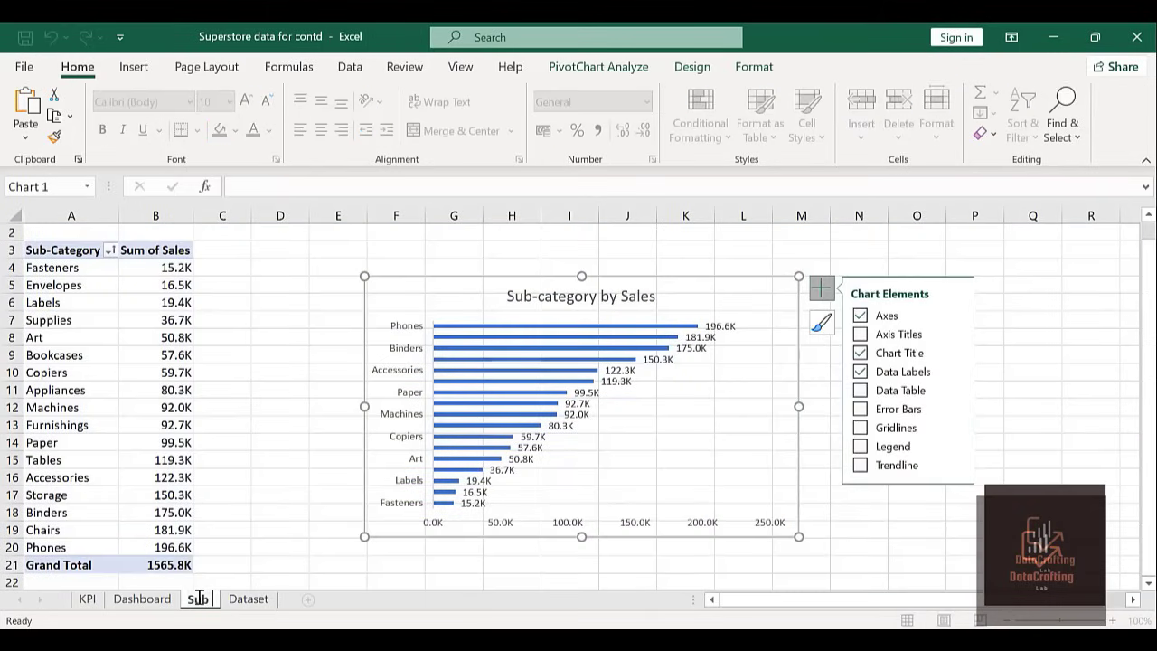
pyautogui.write(' Catego')
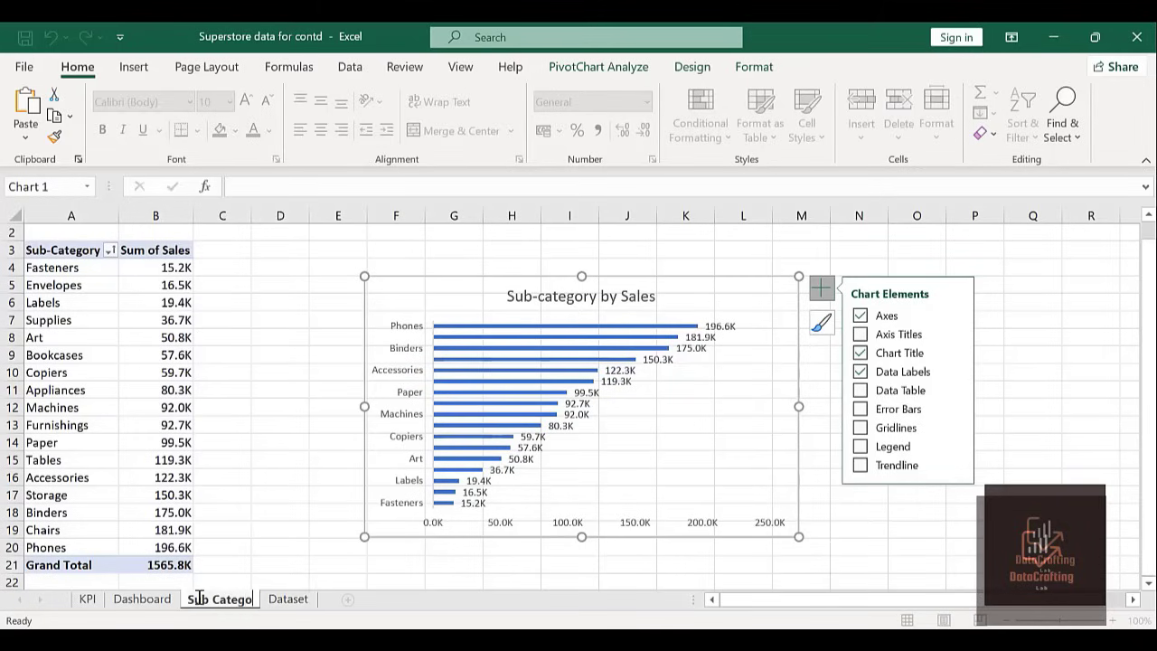
pyautogui.write('ryb')
pyautogui.write('y')
pyautogui.write('ales')
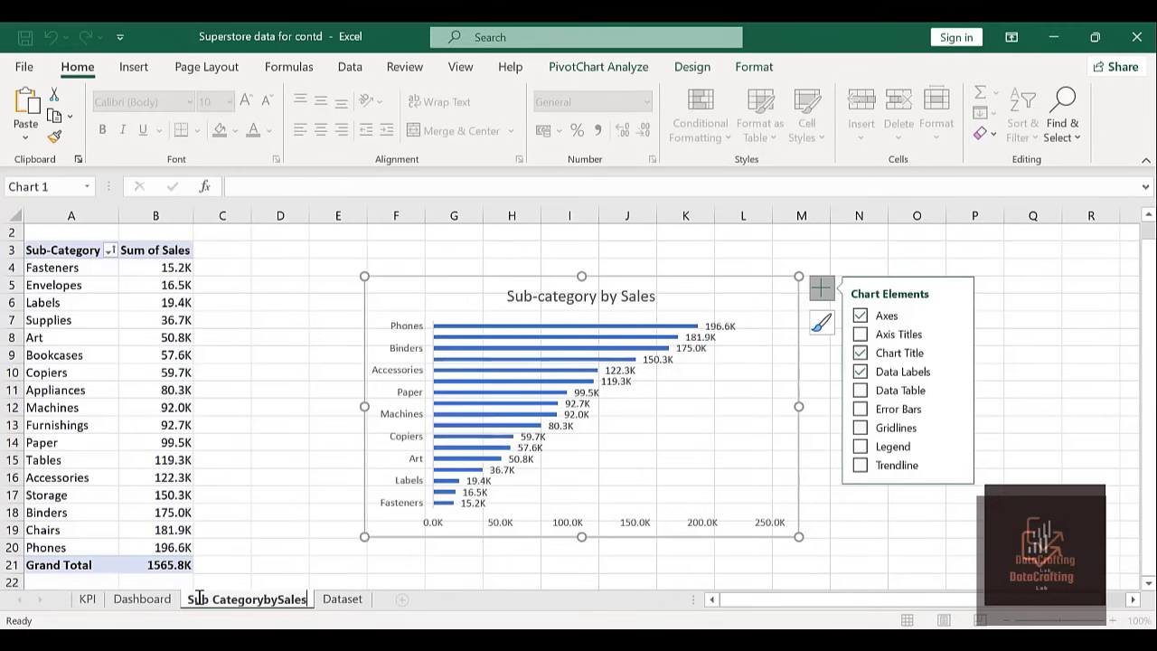
pyautogui.press('Return')
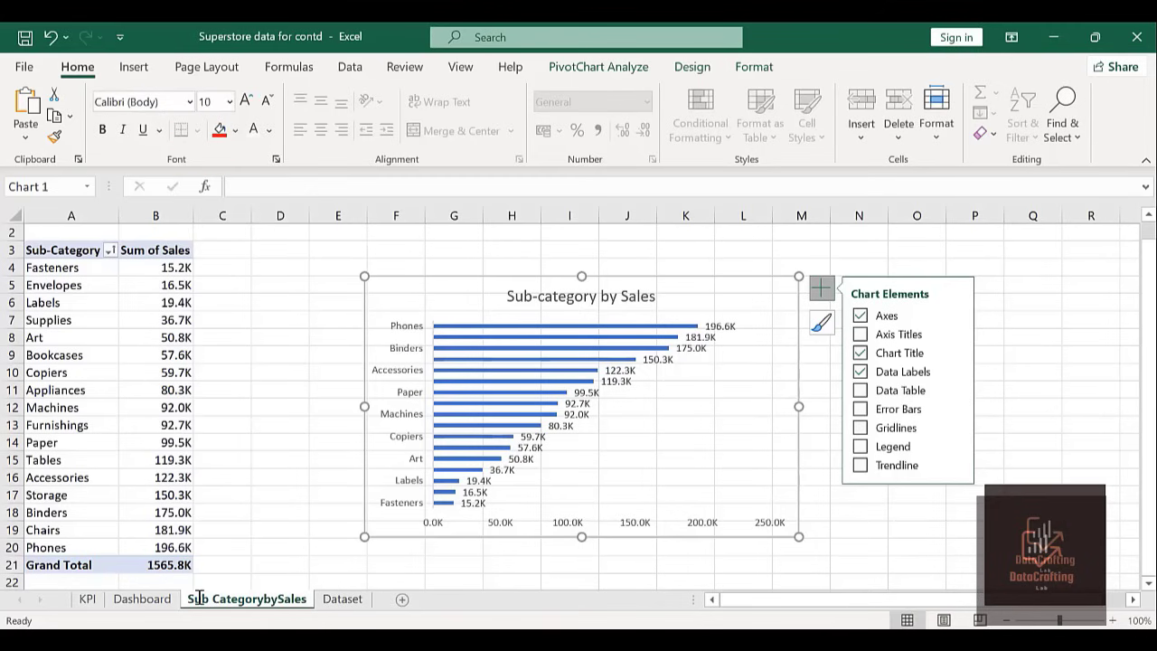
# Create a PivotTable on a new worksheet from the Dataset sheet's range A1:W5902.
pyautogui.click(340, 598)
pyautogui.click(463, 389)
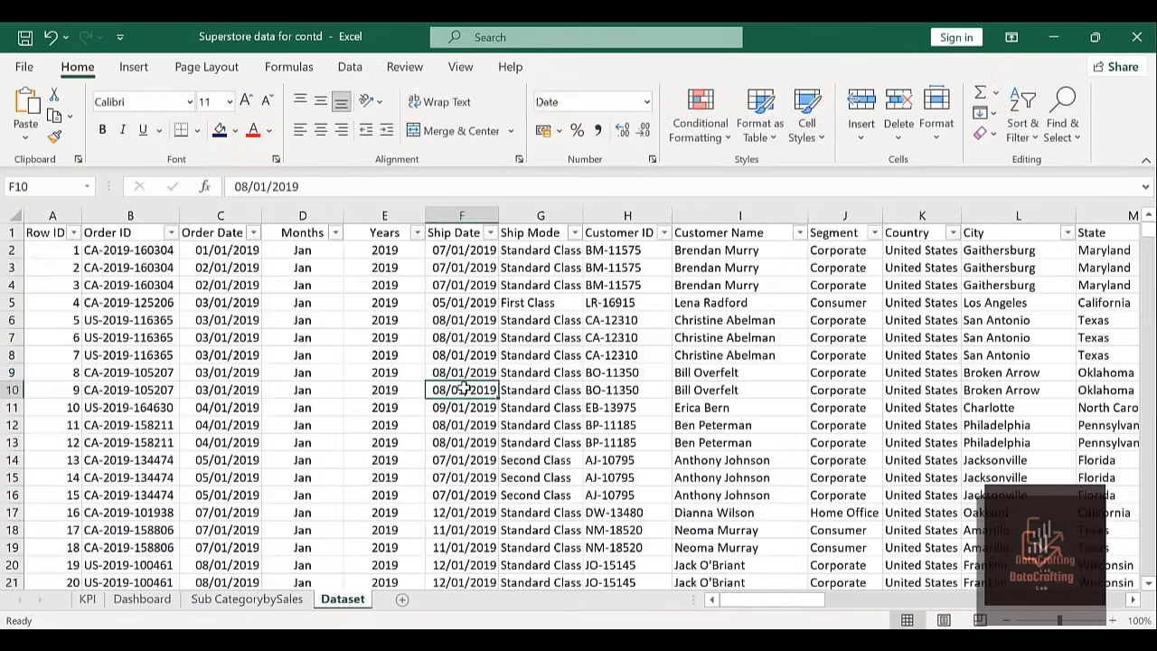
pyautogui.click(135, 67)
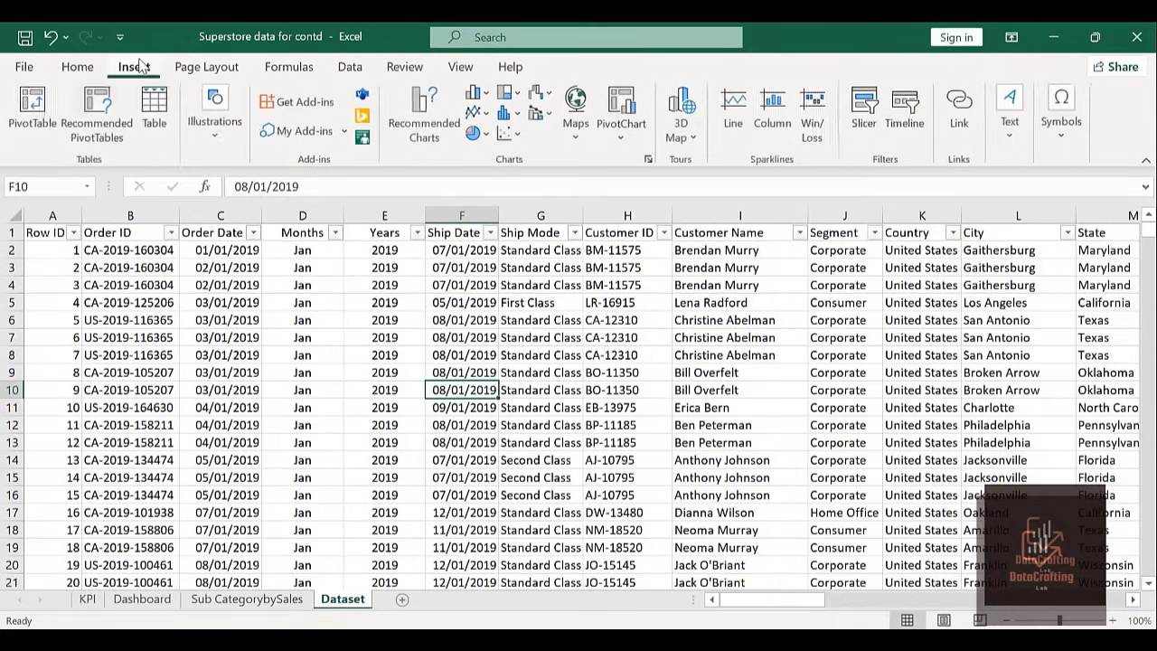
pyautogui.click(32, 104)
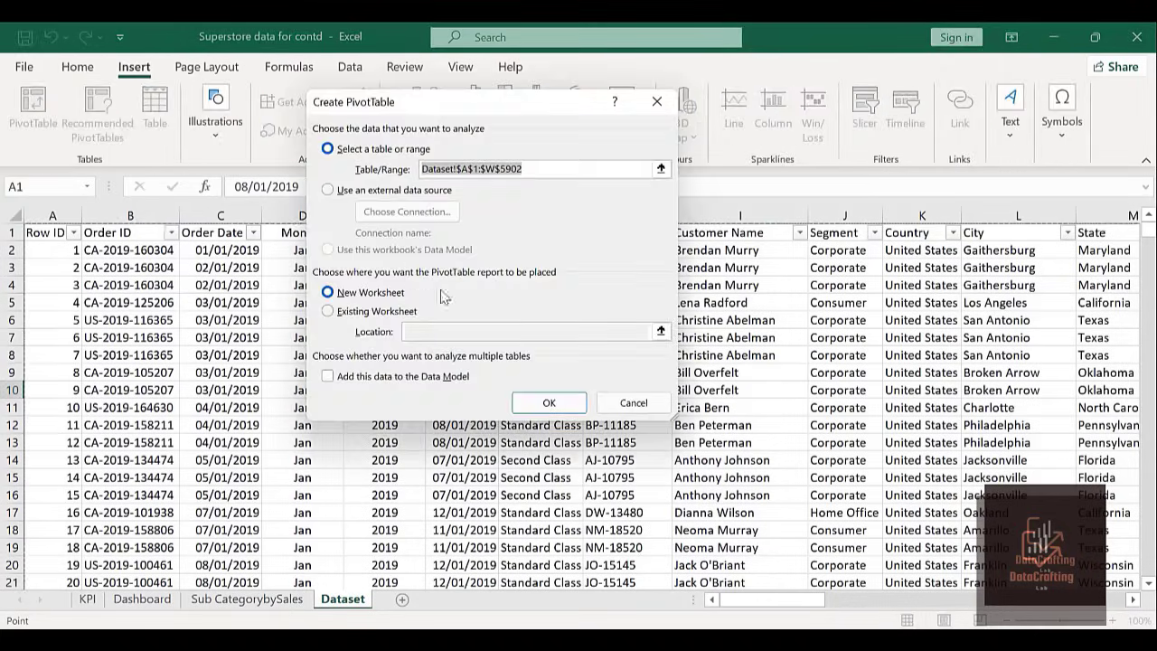
pyautogui.click(548, 404)
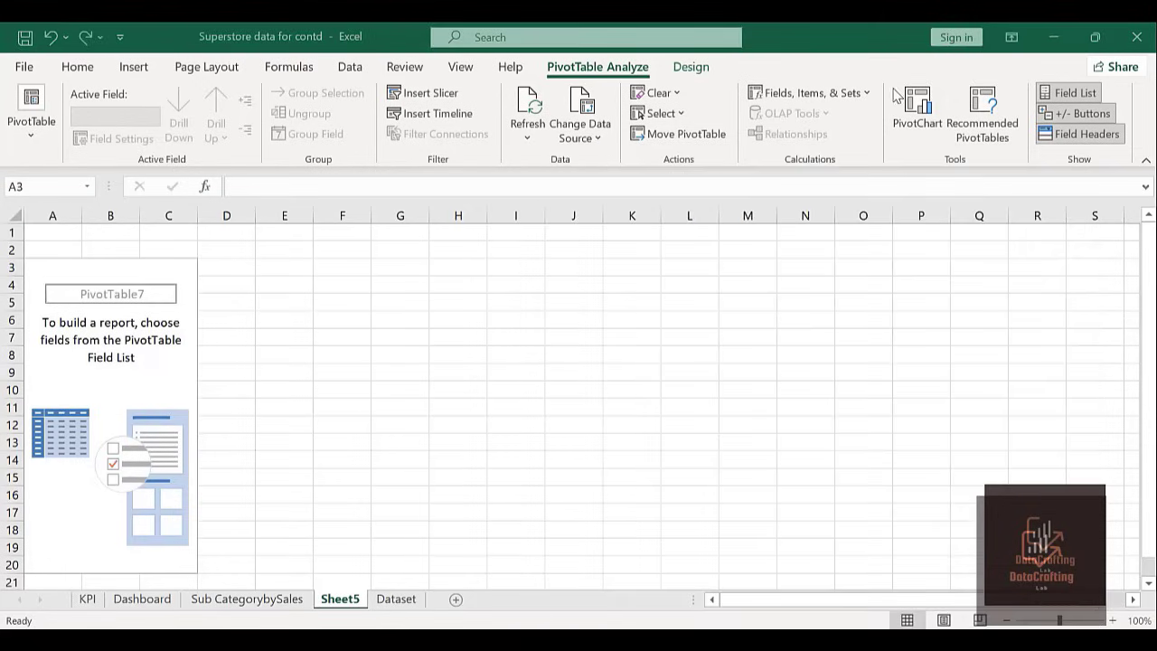
# Add Months to the new PivotTable's rows and Years to its filters.
pyautogui.click(94, 345)
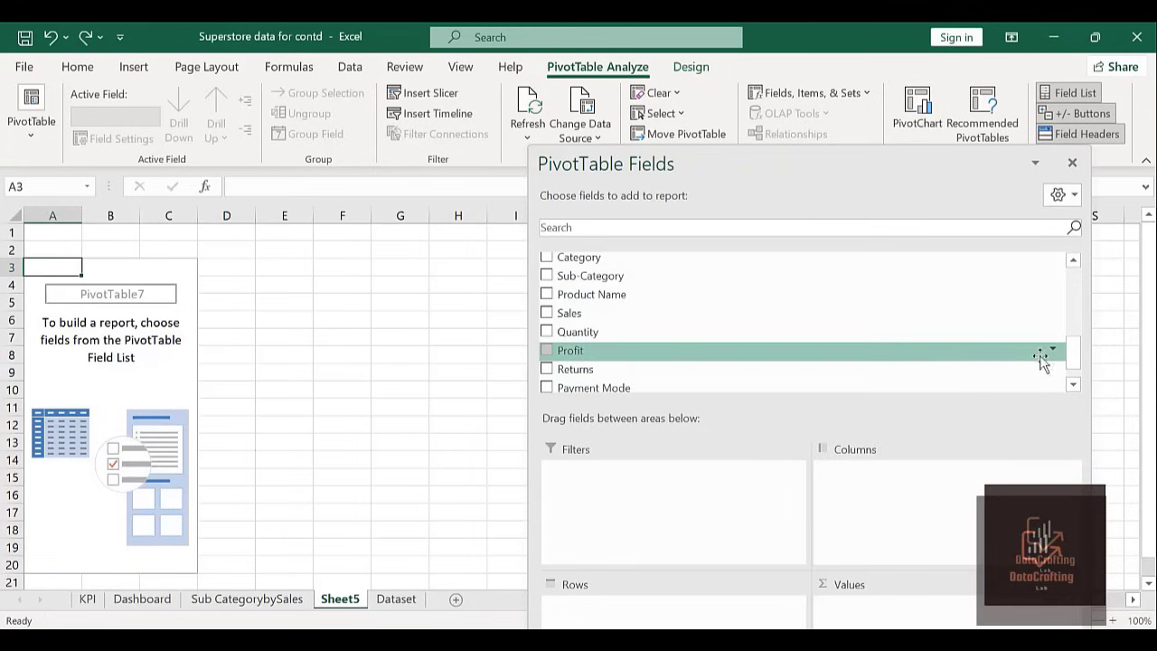
pyautogui.moveTo(1074, 353); pyautogui.dragTo(1084, 283)
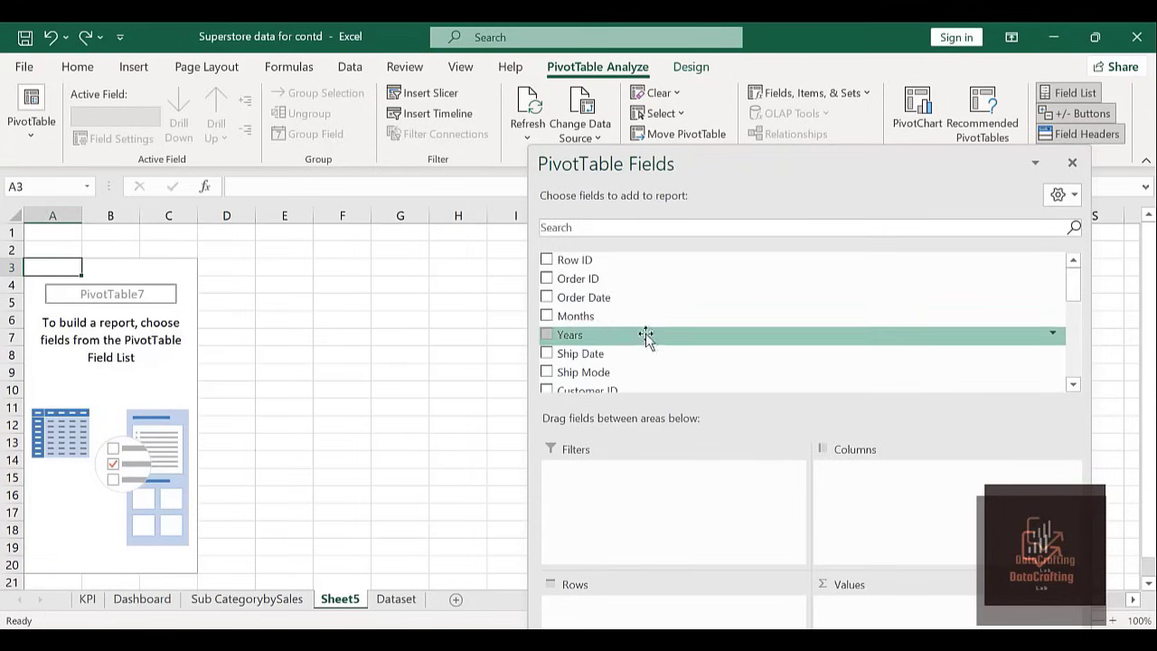
pyautogui.moveTo(627, 324); pyautogui.dragTo(620, 615)
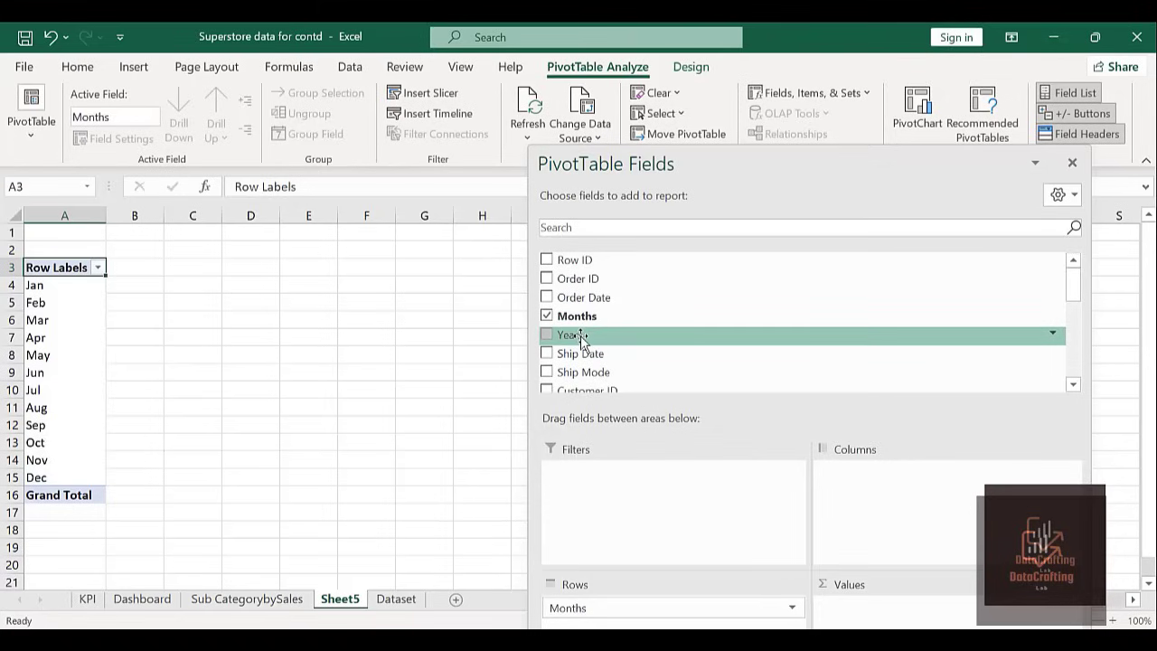
pyautogui.moveTo(579, 338); pyautogui.dragTo(620, 517)
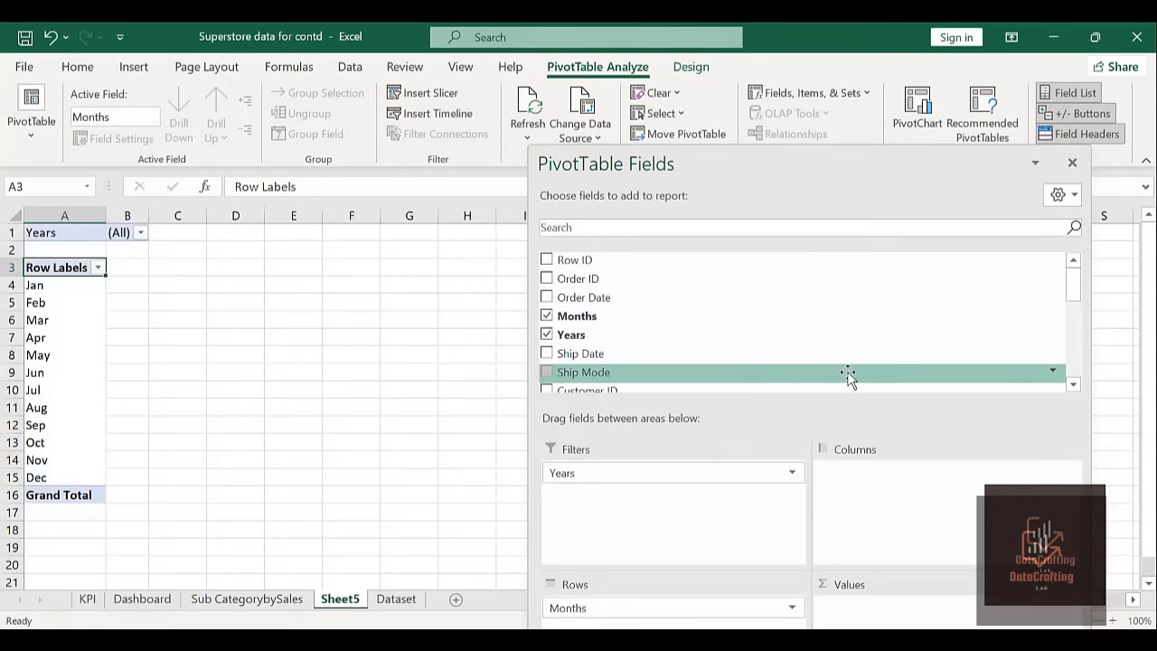
# Add Sales to the PivotTable's values as a sum and close the field list.
pyautogui.click(1079, 337)
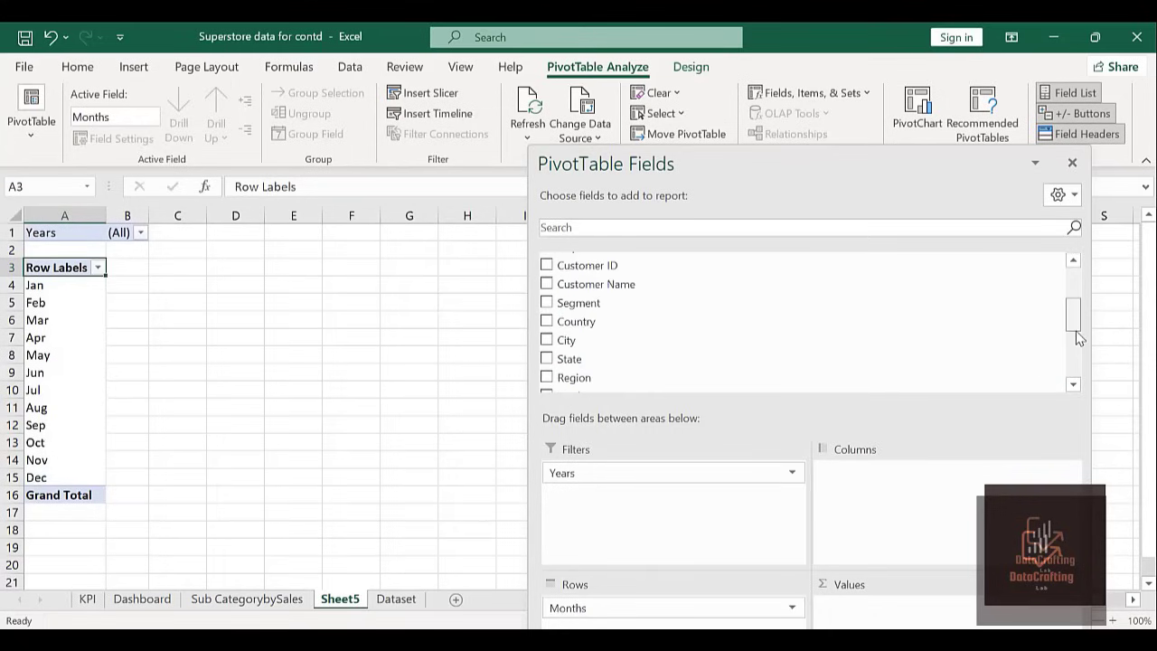
pyautogui.click(1075, 284)
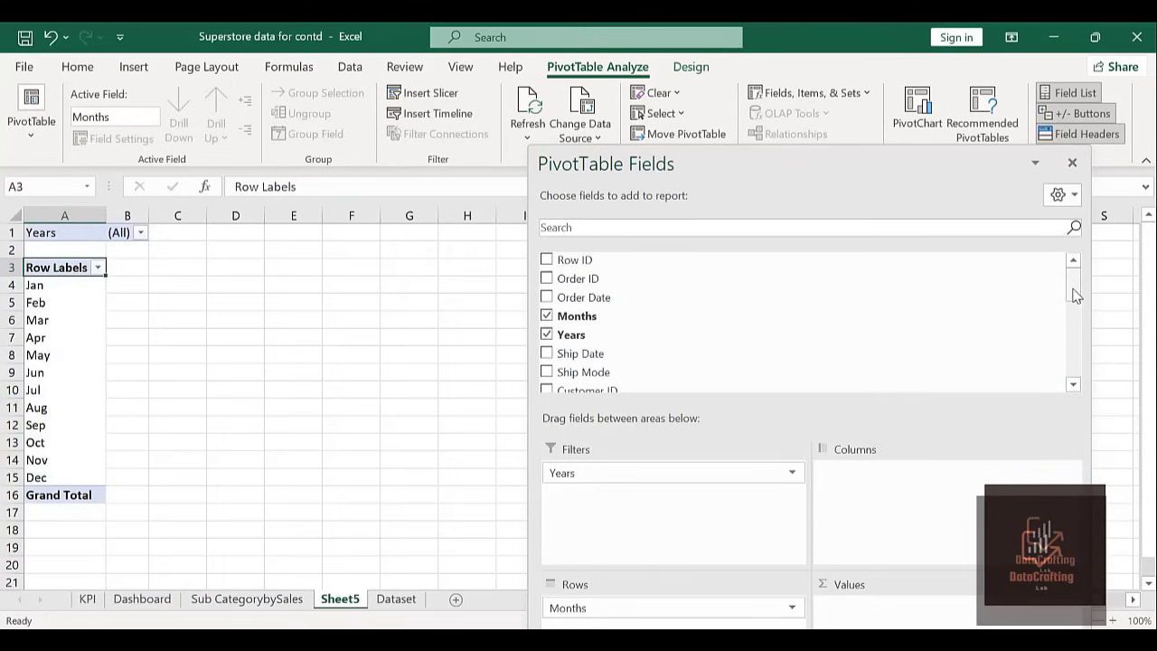
pyautogui.moveTo(1075, 294); pyautogui.dragTo(1073, 360)
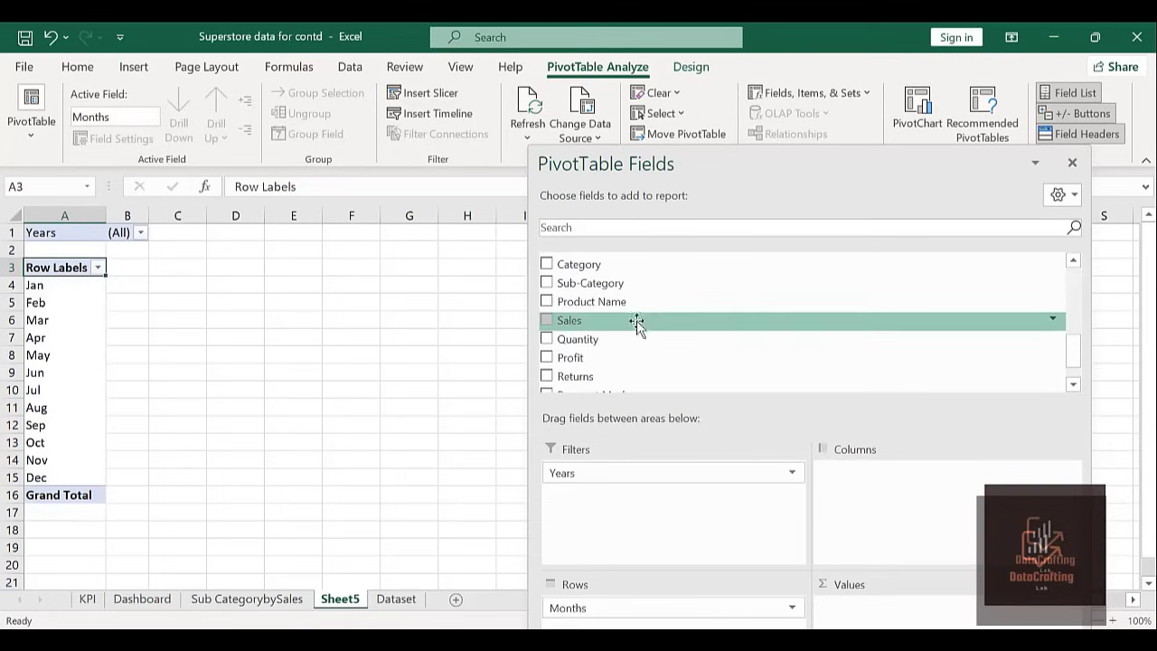
pyautogui.moveTo(633, 329); pyautogui.dragTo(872, 622)
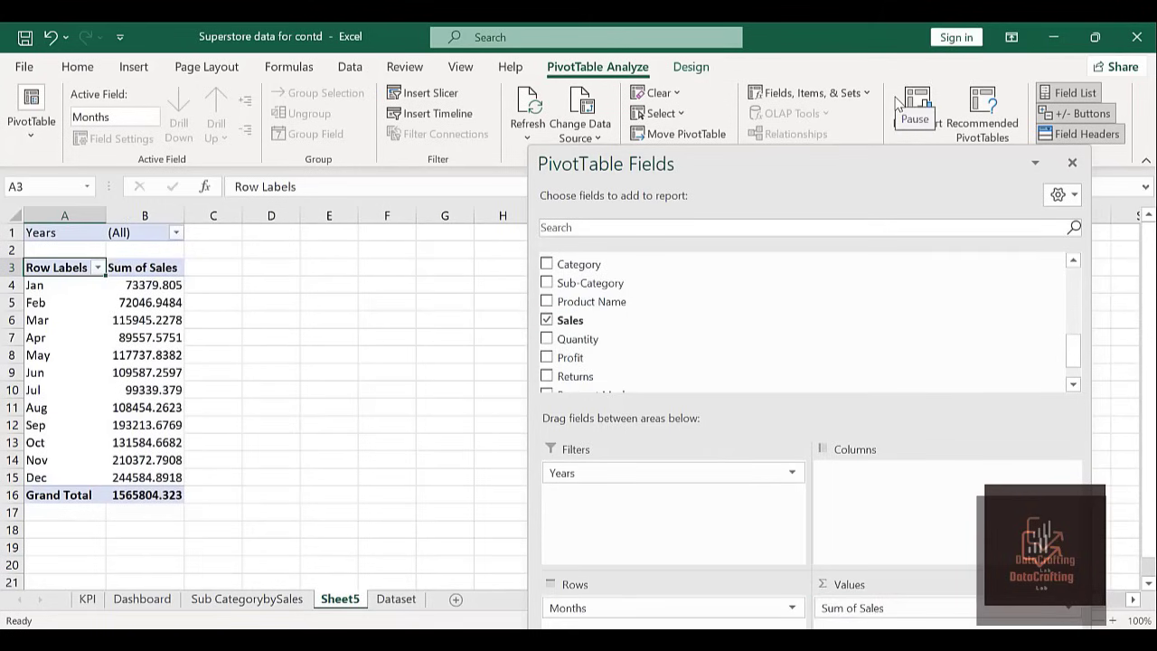
pyautogui.click(1072, 162)
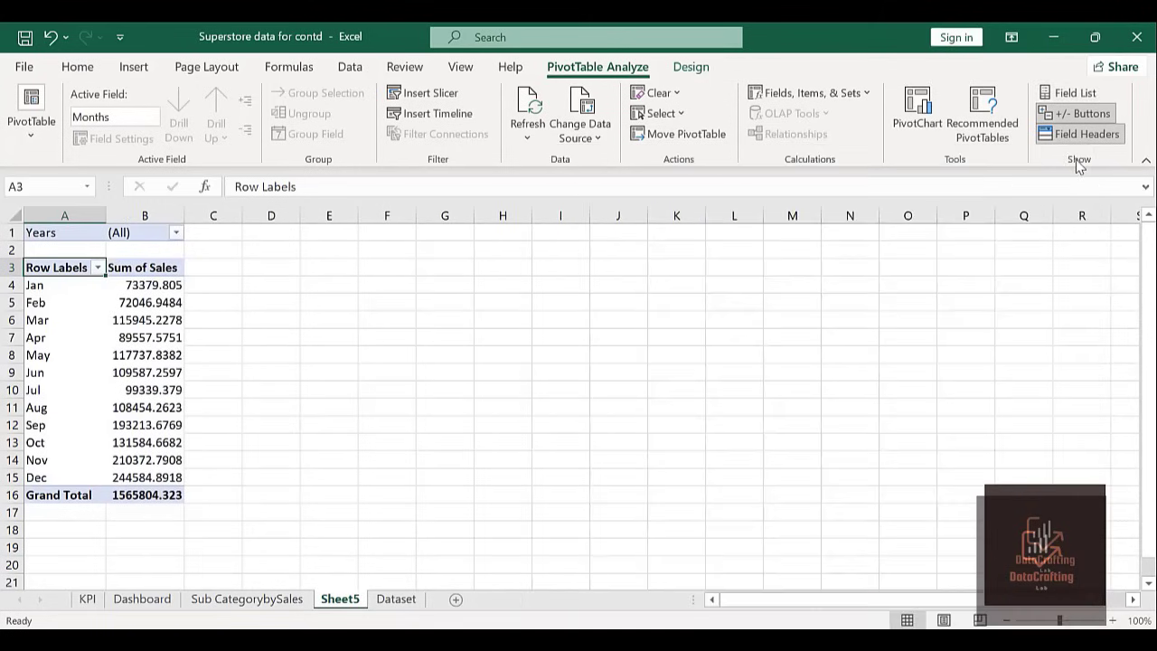
# Copy the whole monthly sales PivotTable, including its Years filter, and paste the copy at cell F1.
pyautogui.click(54, 233)
pyautogui.hotkey('ctrl', 'shift', 'Down')
pyautogui.hotkey('ctrl', 'shift', 'Down')
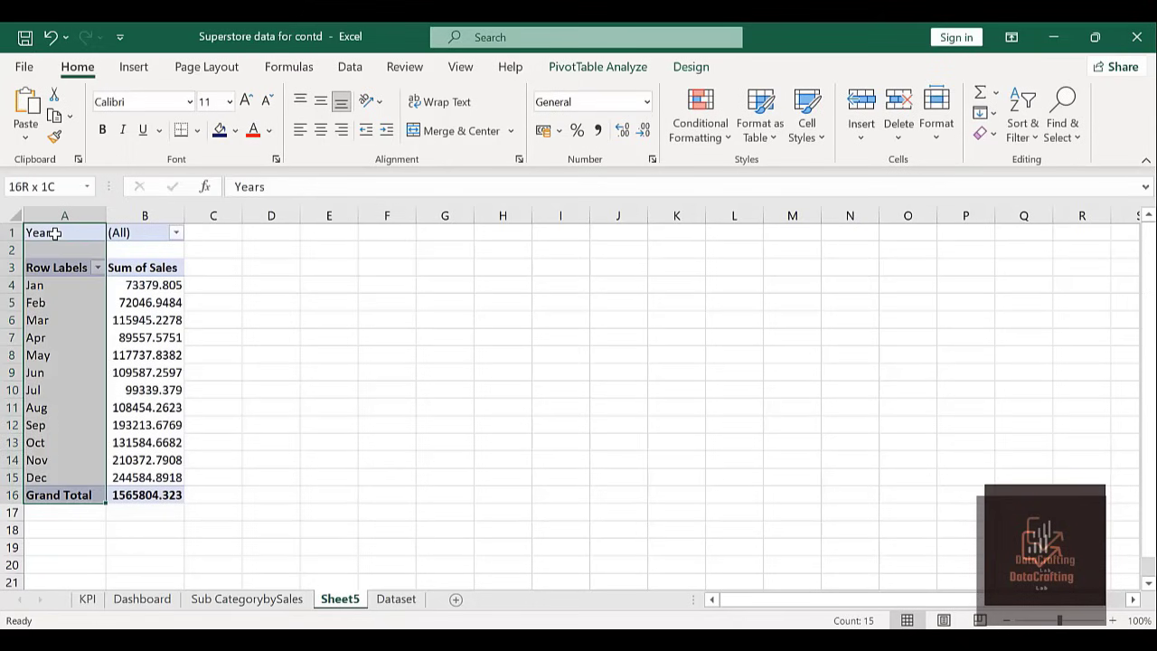
pyautogui.hotkey('ctrl', 'shift', 'Right')
pyautogui.hotkey('ctrl', 'c')
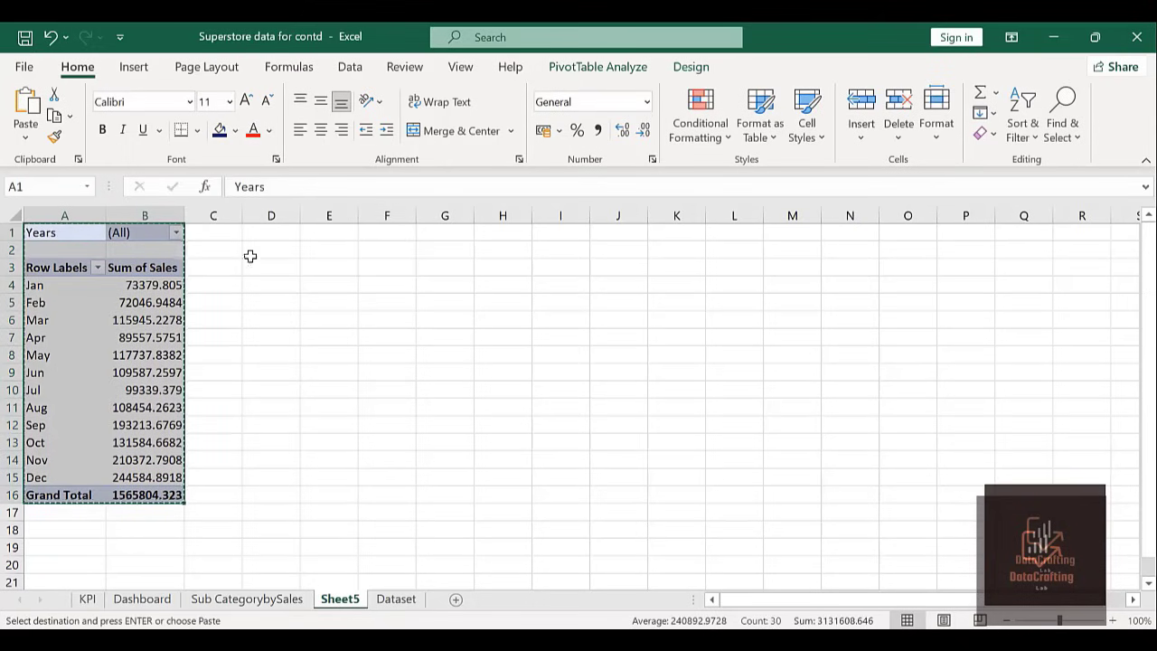
pyautogui.click(406, 234)
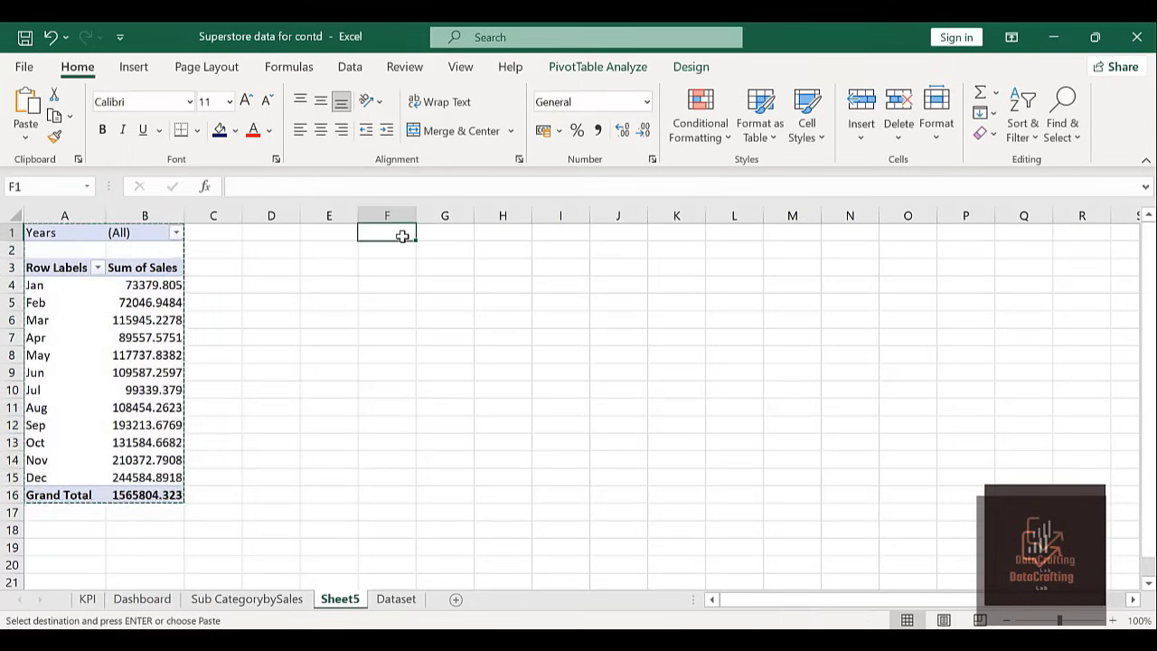
pyautogui.hotkey('ctrl', 'v')
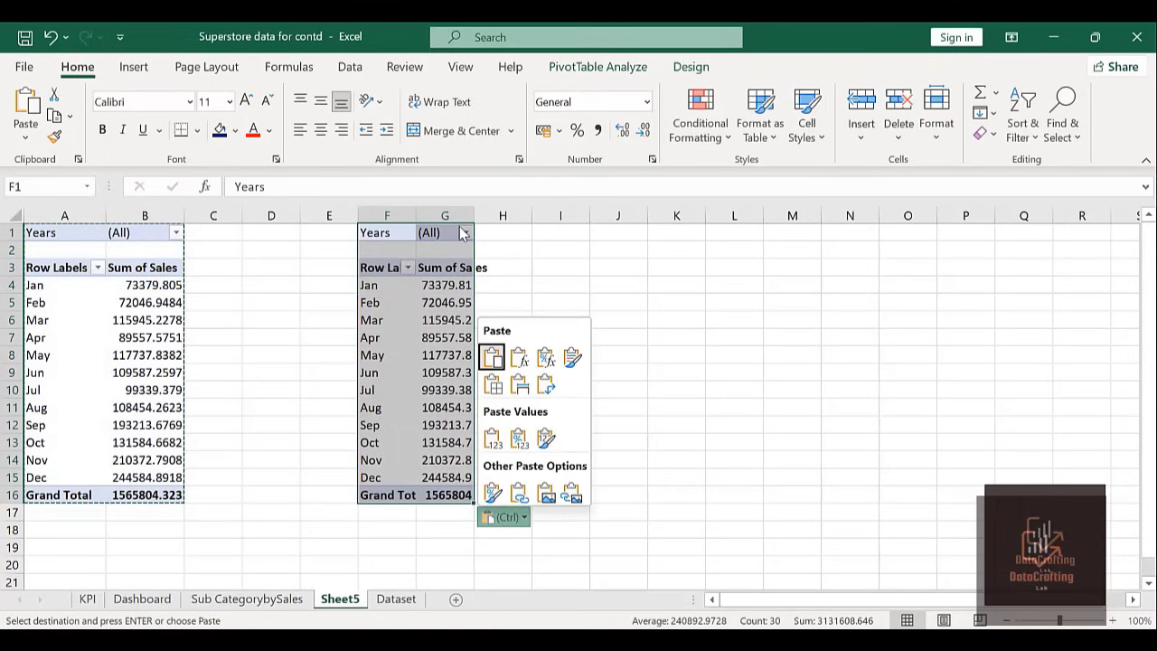
pyautogui.press('Escape')
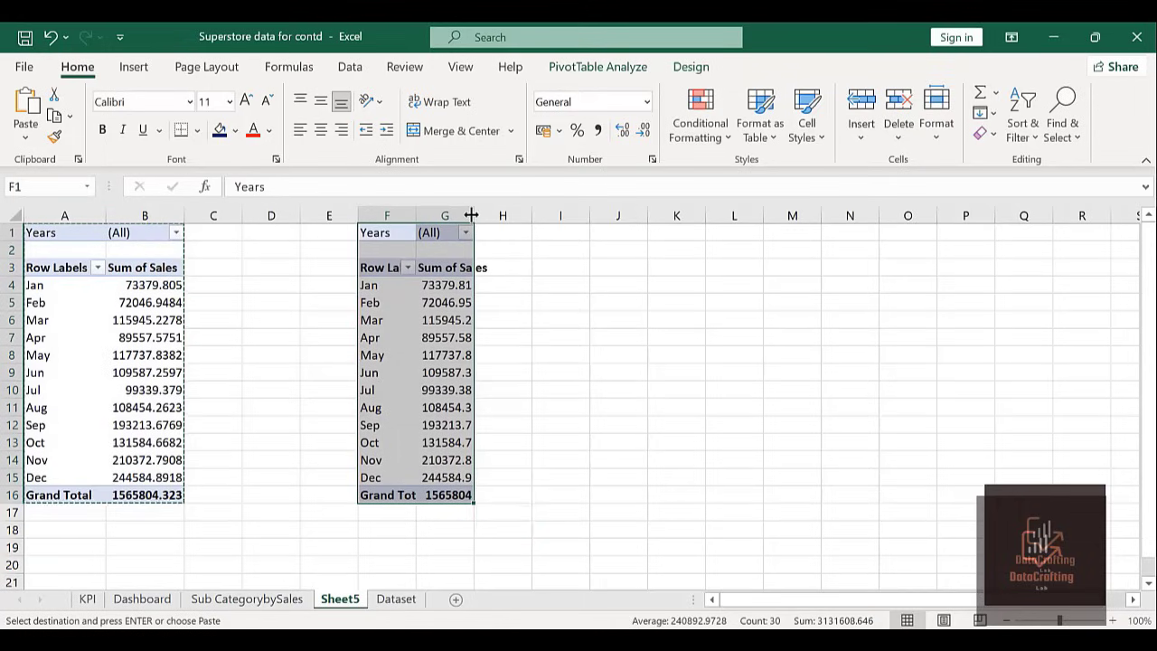
# Autofit columns F and G to the pasted PivotTable's contents and clear the copy selection.
pyautogui.doubleClick(471, 214)
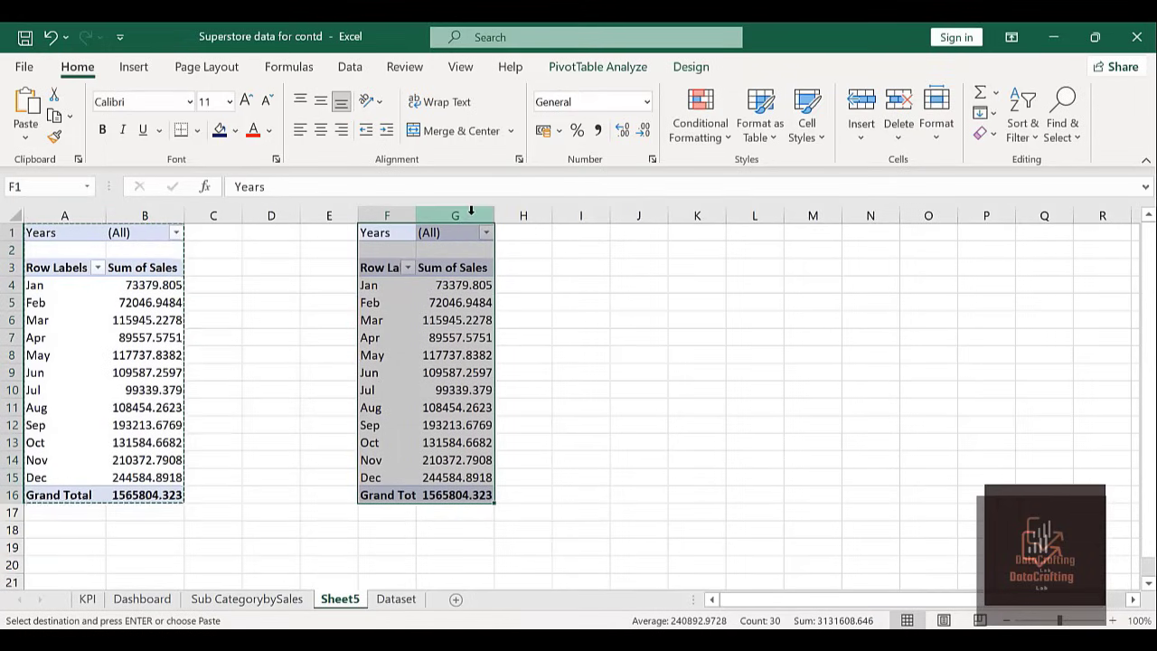
pyautogui.doubleClick(413, 214)
pyautogui.click(592, 274)
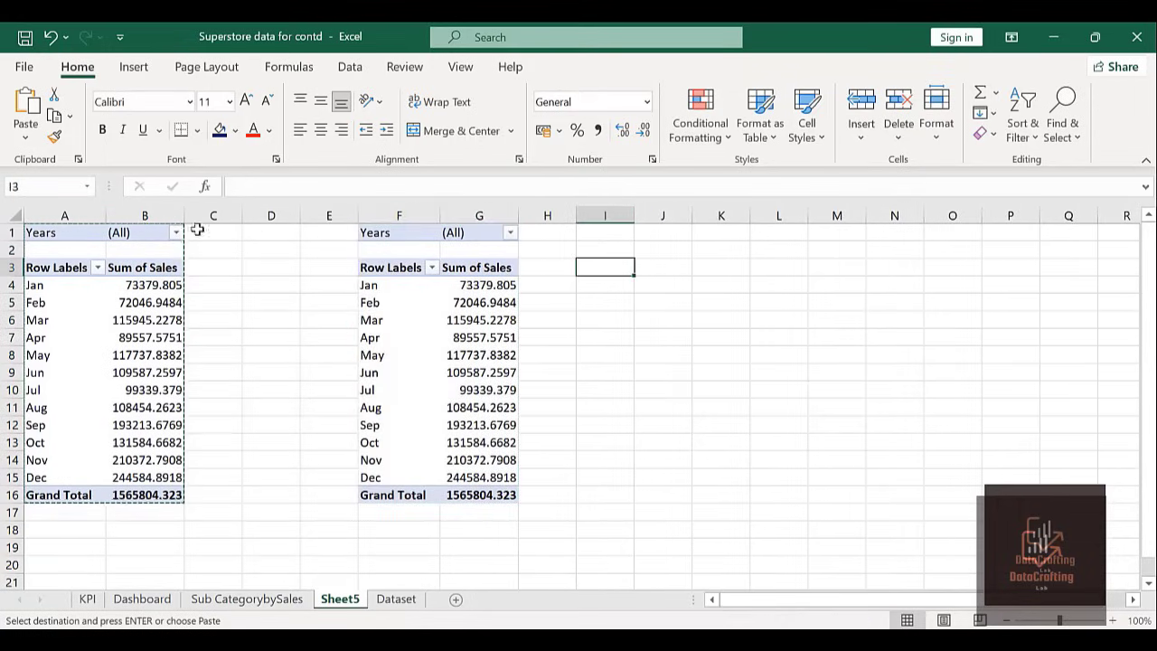
pyautogui.press('Escape')
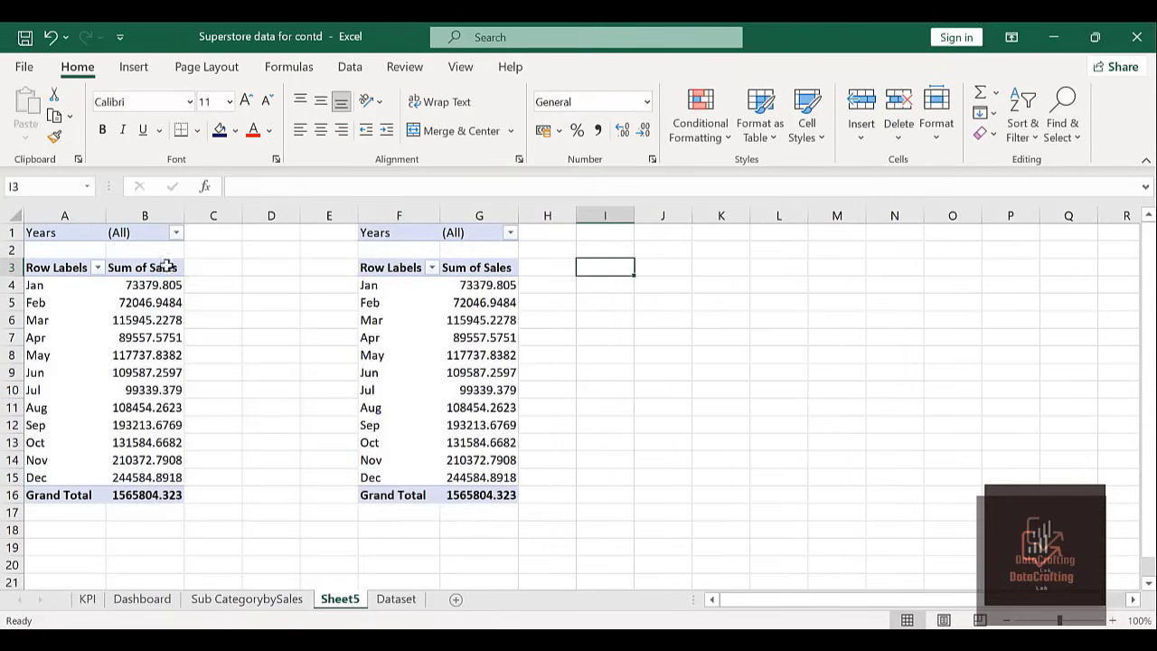
# Filter the PivotTable in columns A and B to the single year 2019.
pyautogui.click(177, 234)
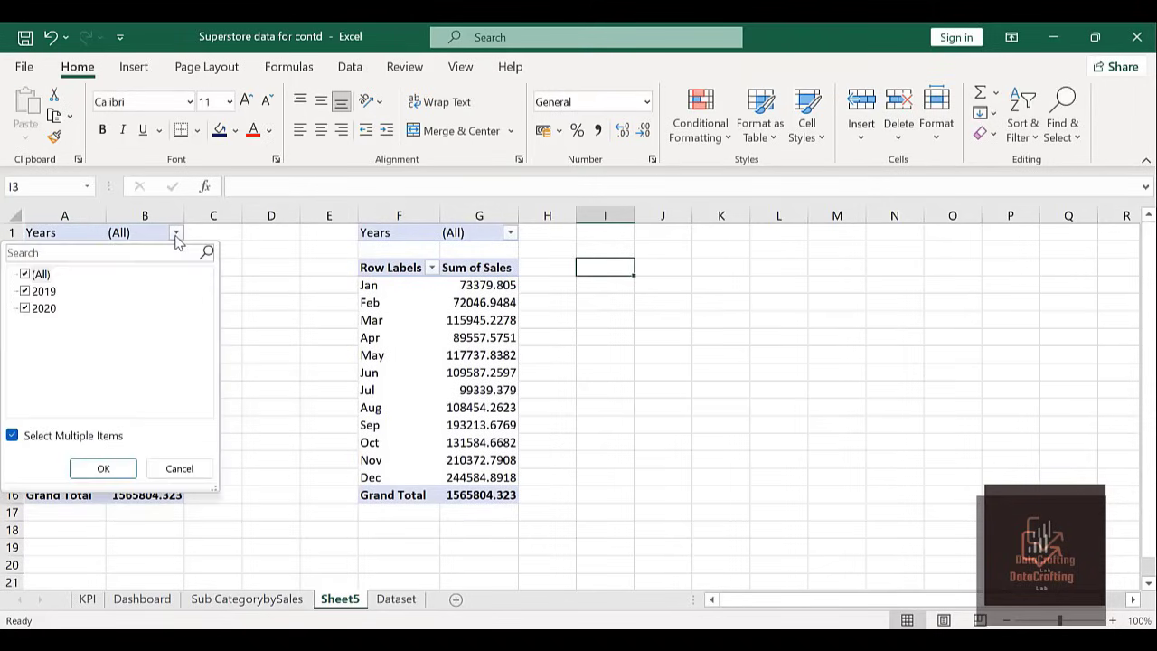
pyautogui.click(13, 435)
pyautogui.click(33, 291)
pyautogui.click(103, 468)
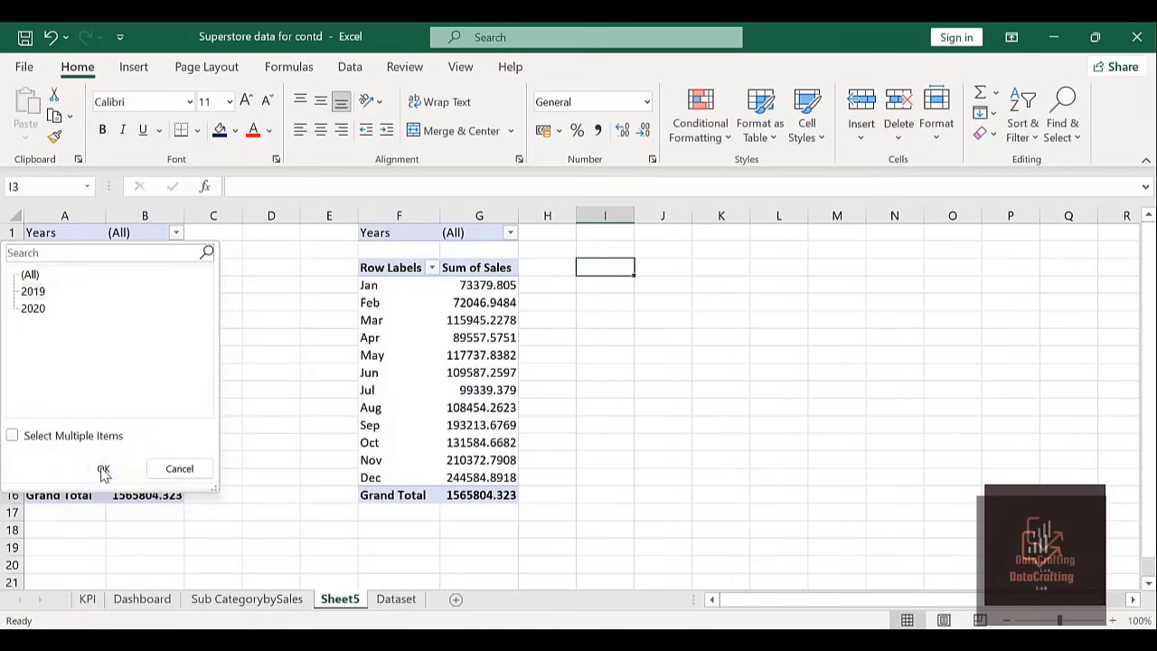
# Filter the copied PivotTable in columns F and G to the single year 2020.
pyautogui.click(507, 234)
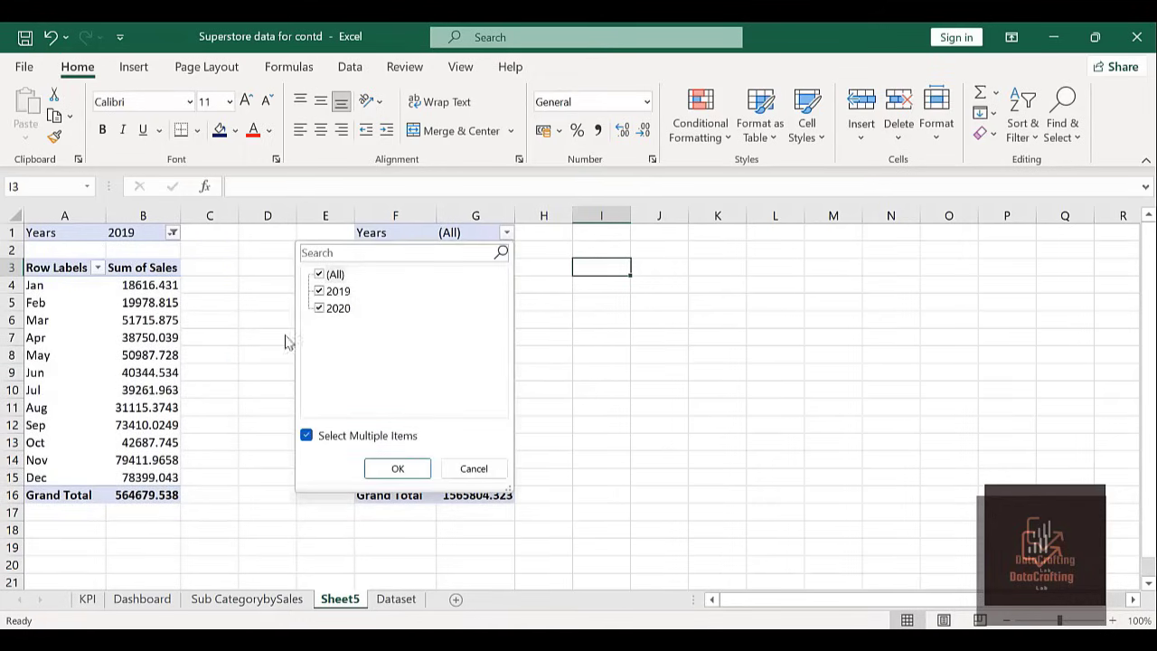
pyautogui.click(306, 436)
pyautogui.click(327, 309)
pyautogui.click(381, 468)
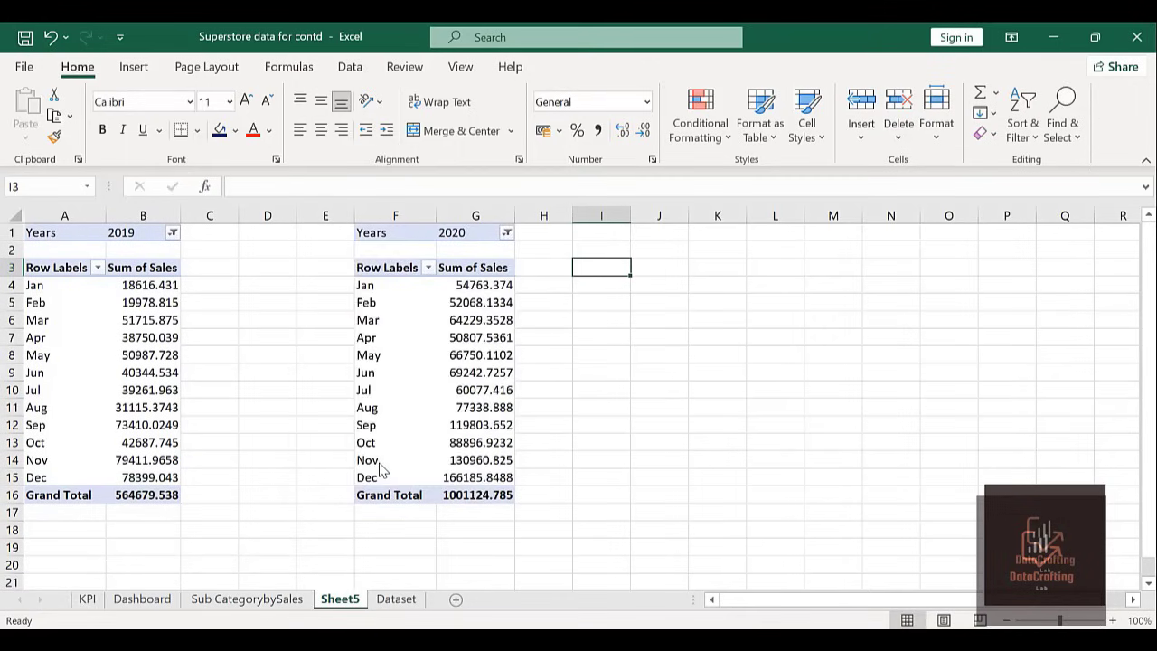
# Enter the column headers Months, 2019 and 2020 in cells K3, L3 and M3.
pyautogui.click(819, 411)
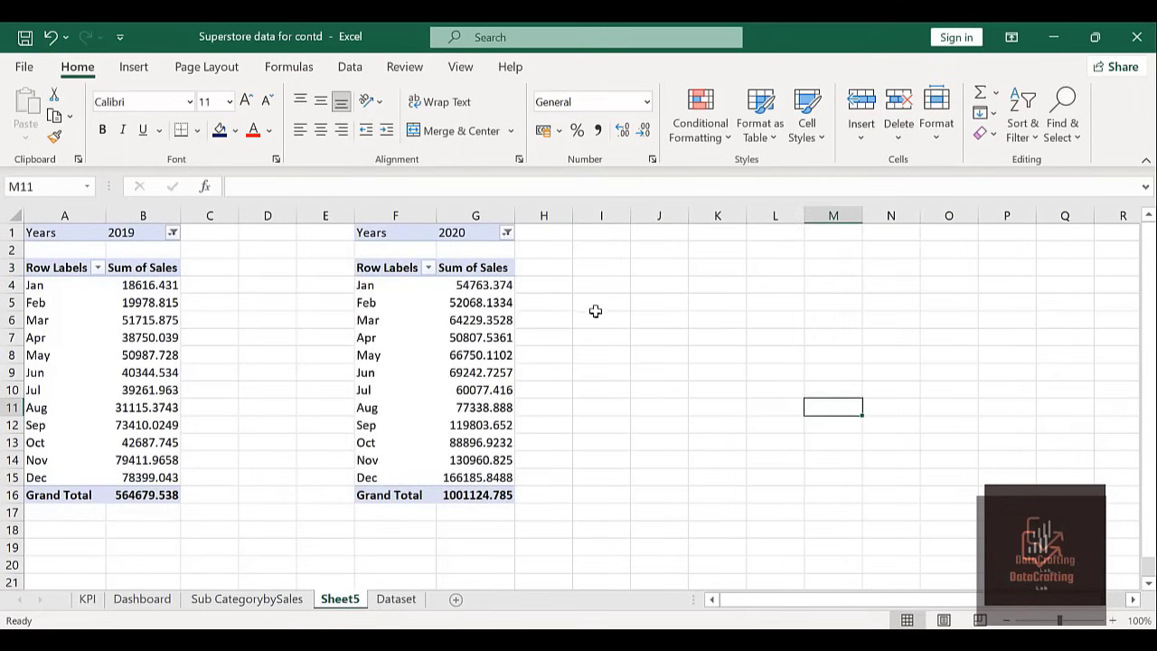
pyautogui.click(695, 263)
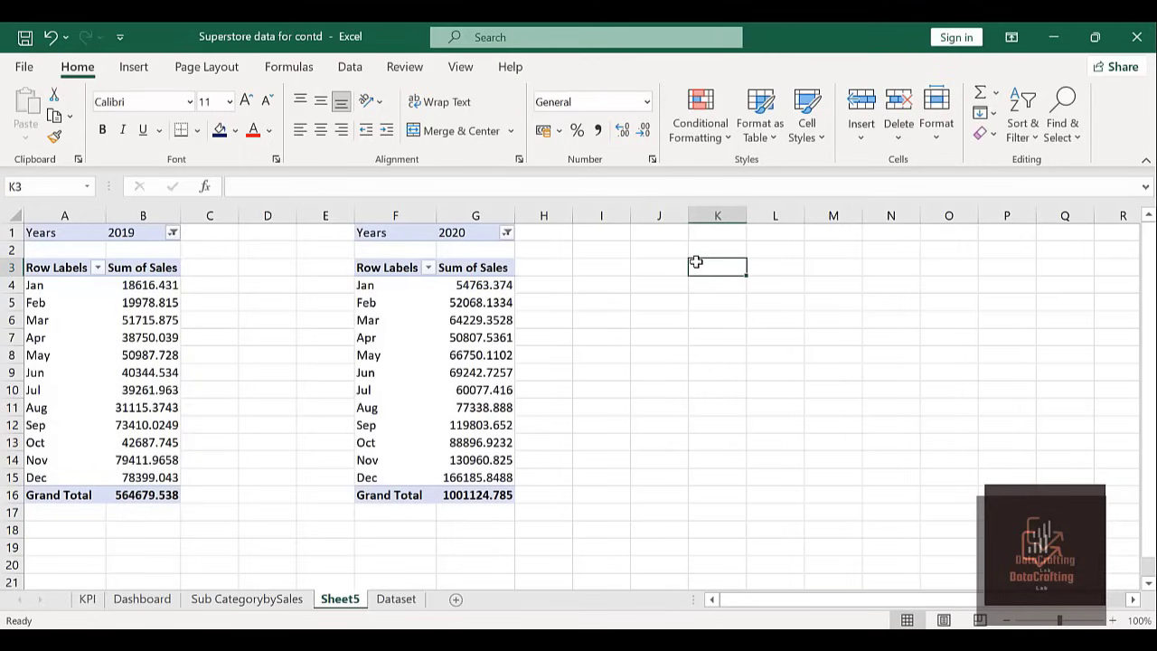
pyautogui.write('Months')
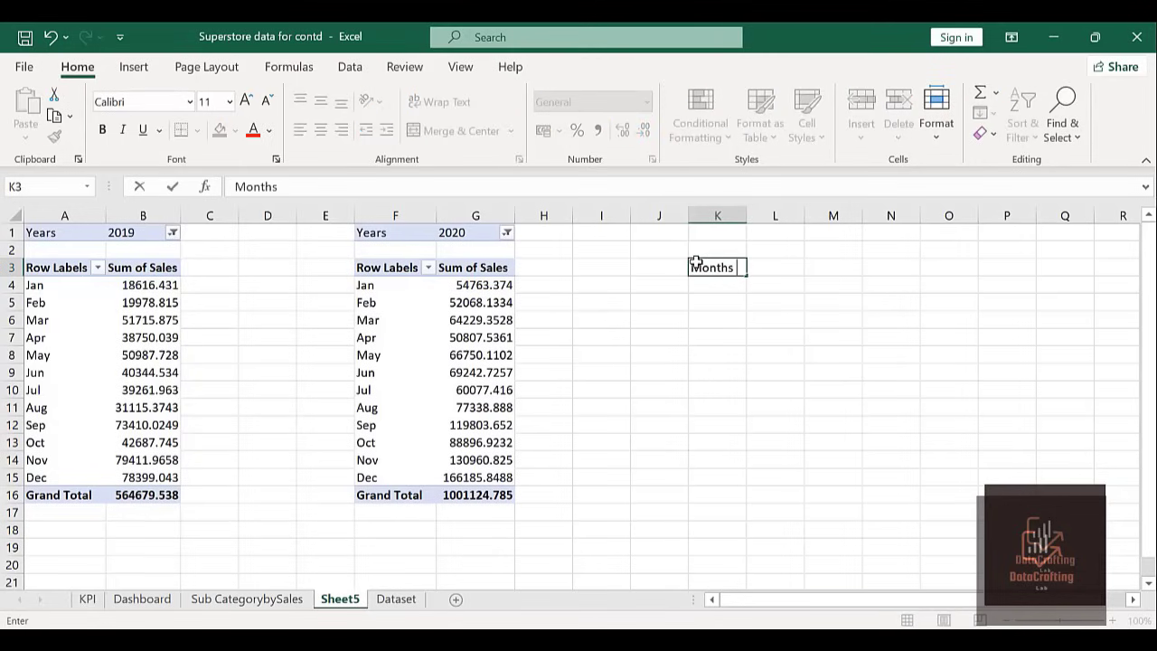
pyautogui.press('Tab')
pyautogui.write('2')
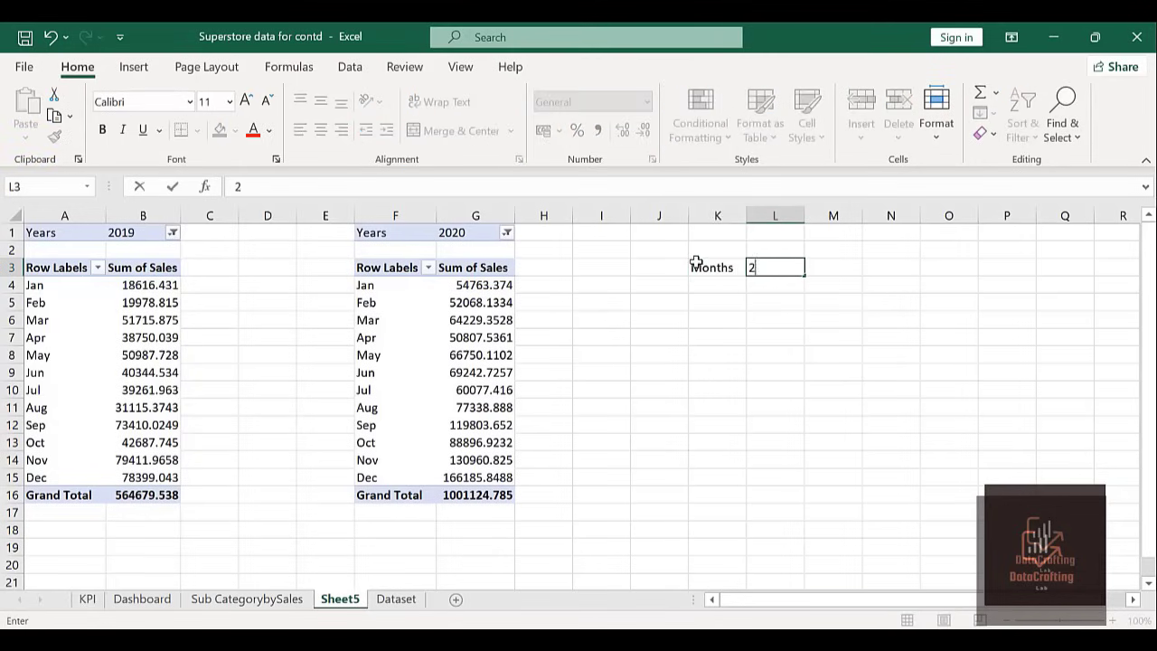
pyautogui.press('Tab')
pyautogui.write('2')
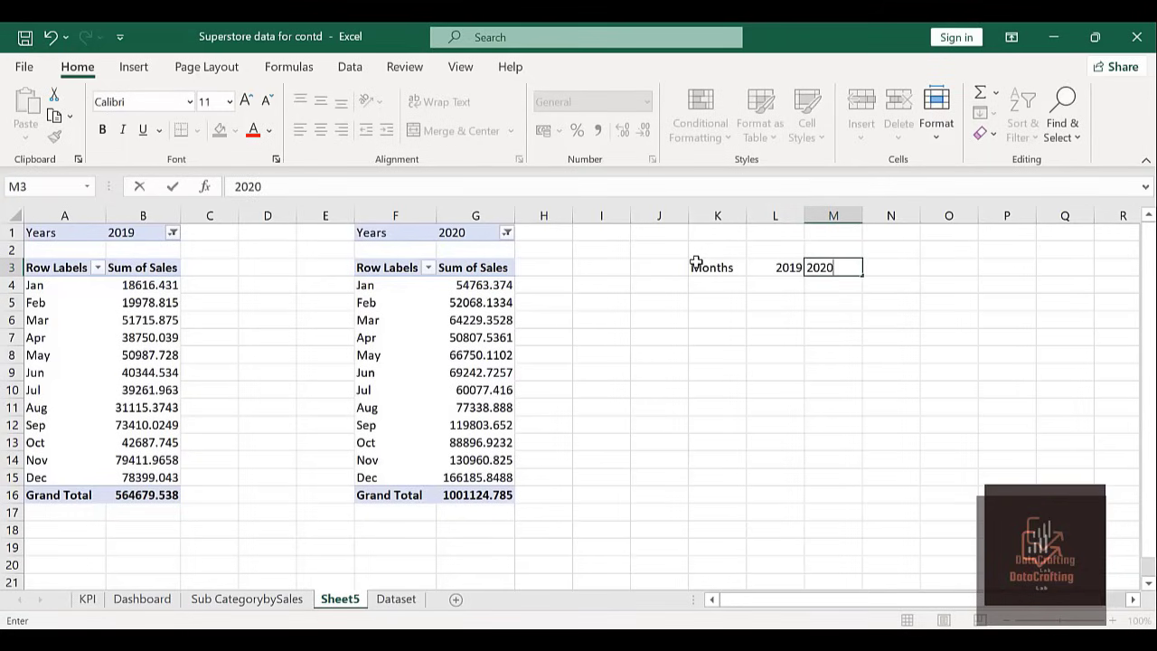
pyautogui.press('Return')
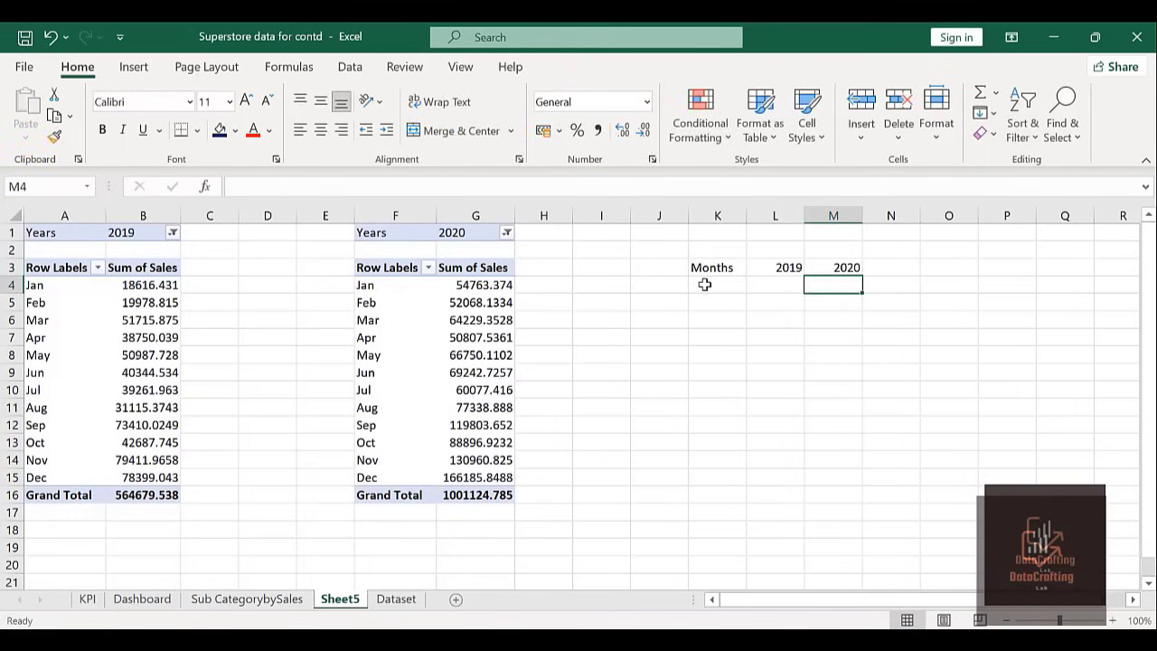
# Enter Jan in K4 and autofill the month names down to Dec in K15.
pyautogui.click(704, 284)
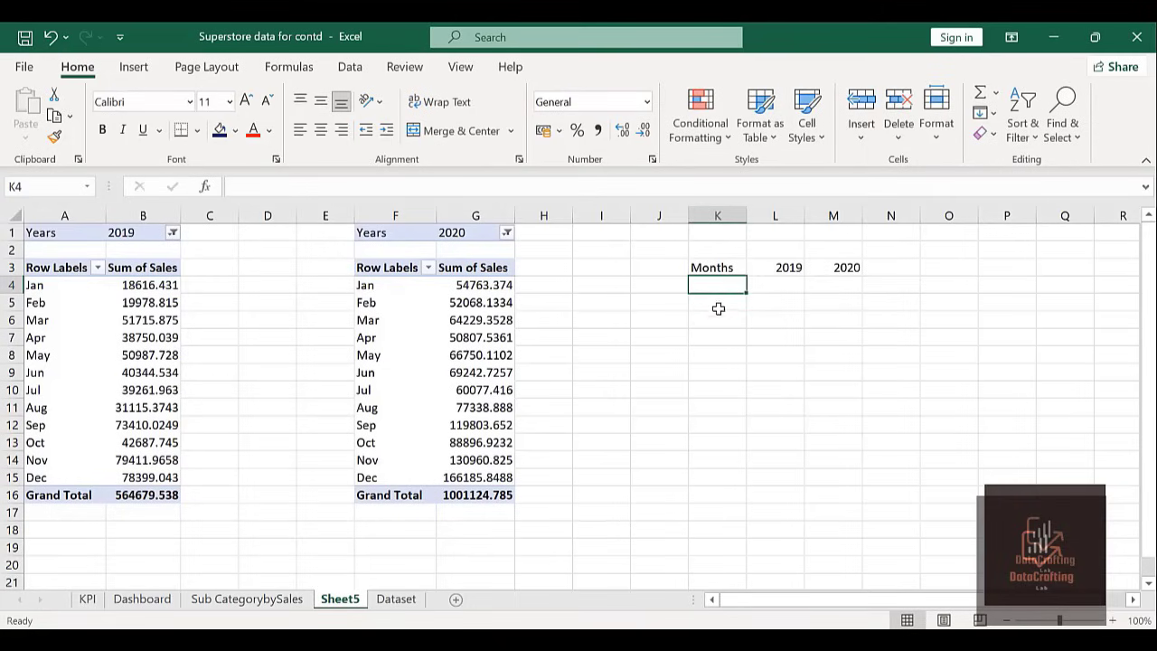
pyautogui.write('j')
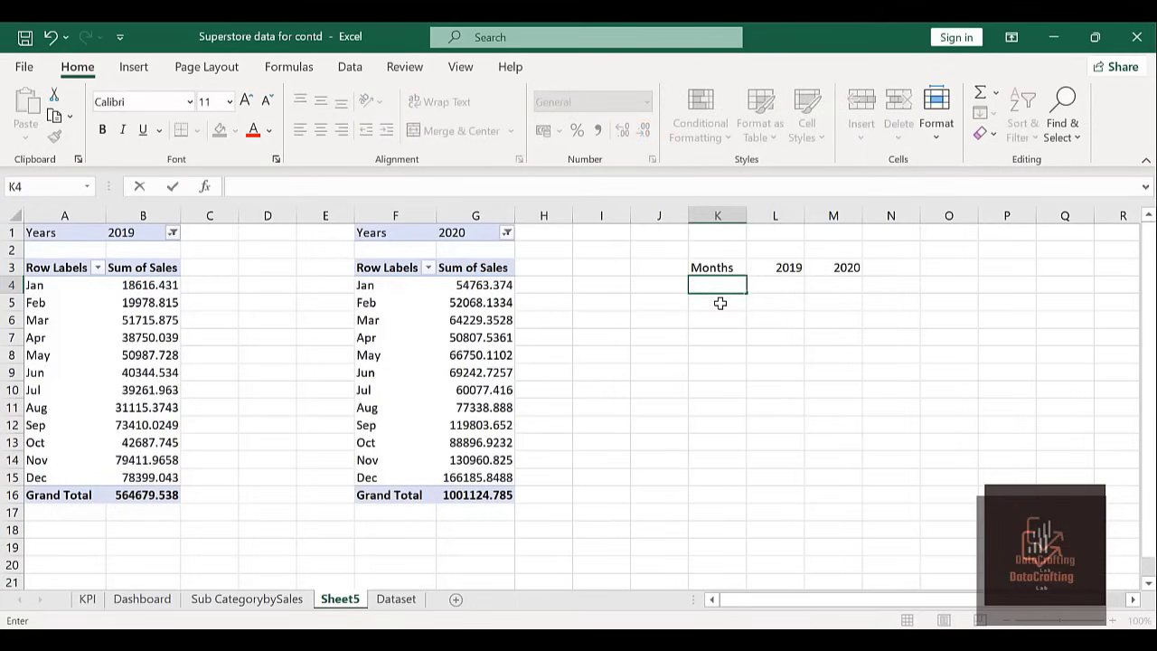
pyautogui.press('Return')
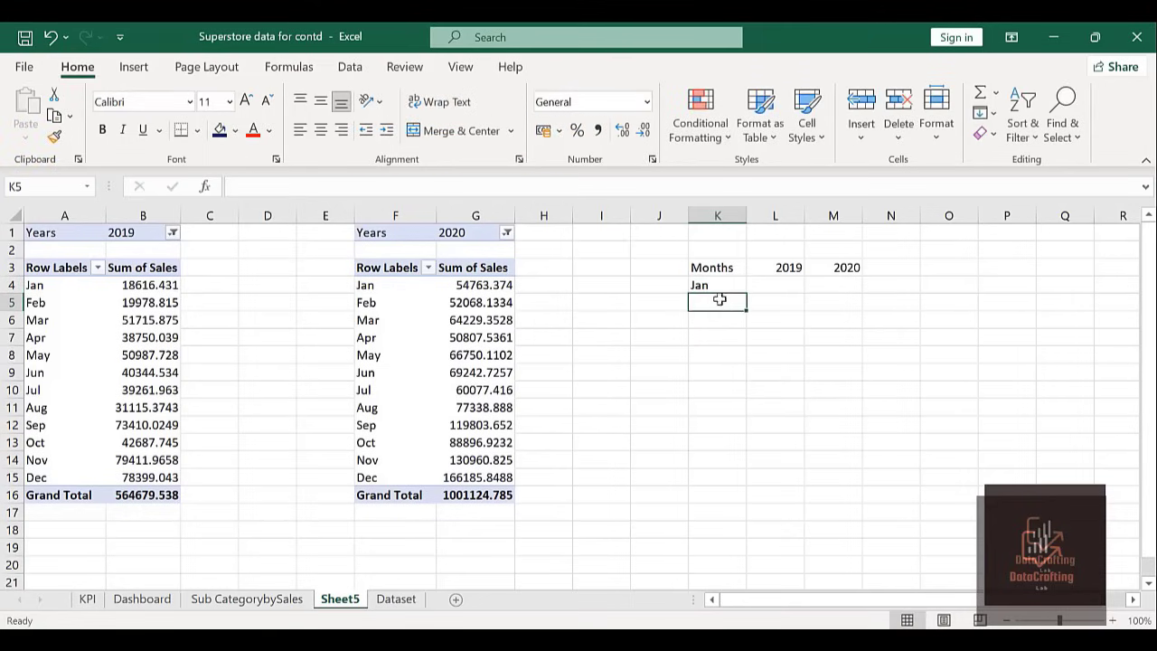
pyautogui.click(733, 282)
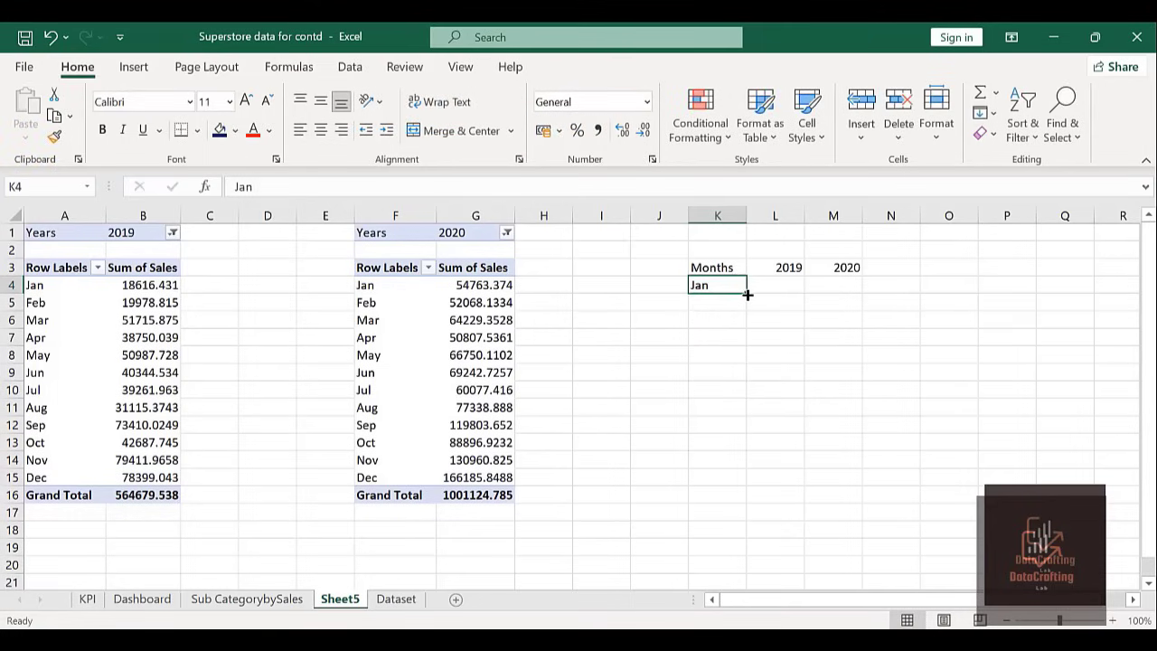
pyautogui.moveTo(746, 293); pyautogui.dragTo(730, 492)
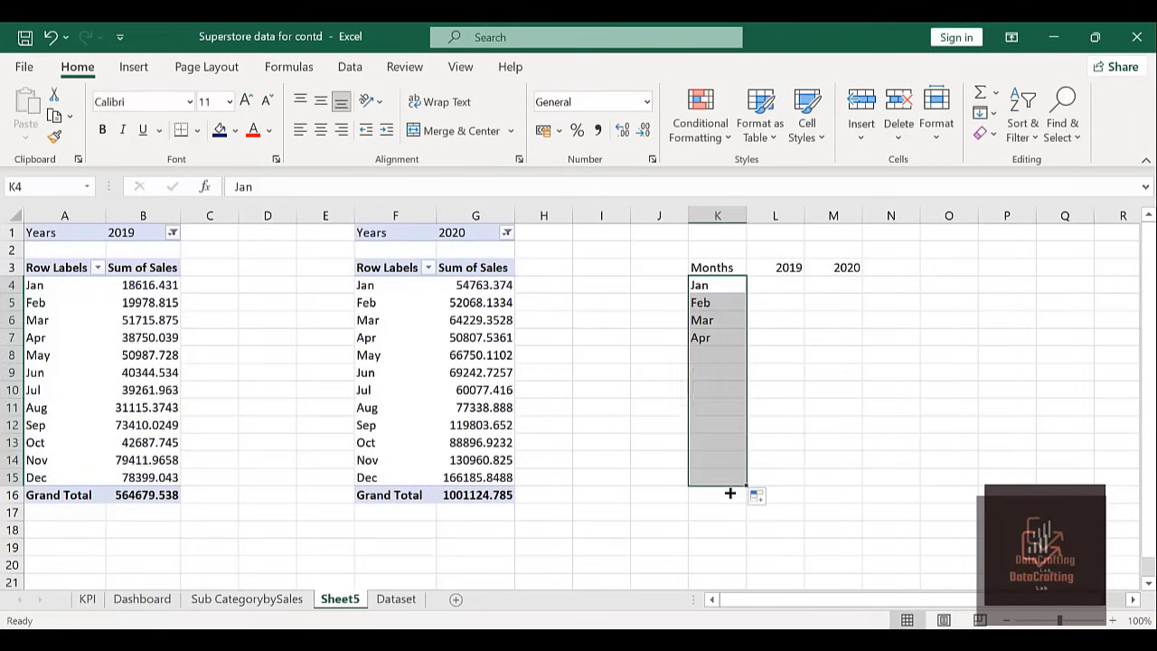
# Enter =GETPIVOTDATA("Sales",$A$3,"Months",A4) in L4, using a relative month reference, and fill it down to L15.
pyautogui.click(784, 283)
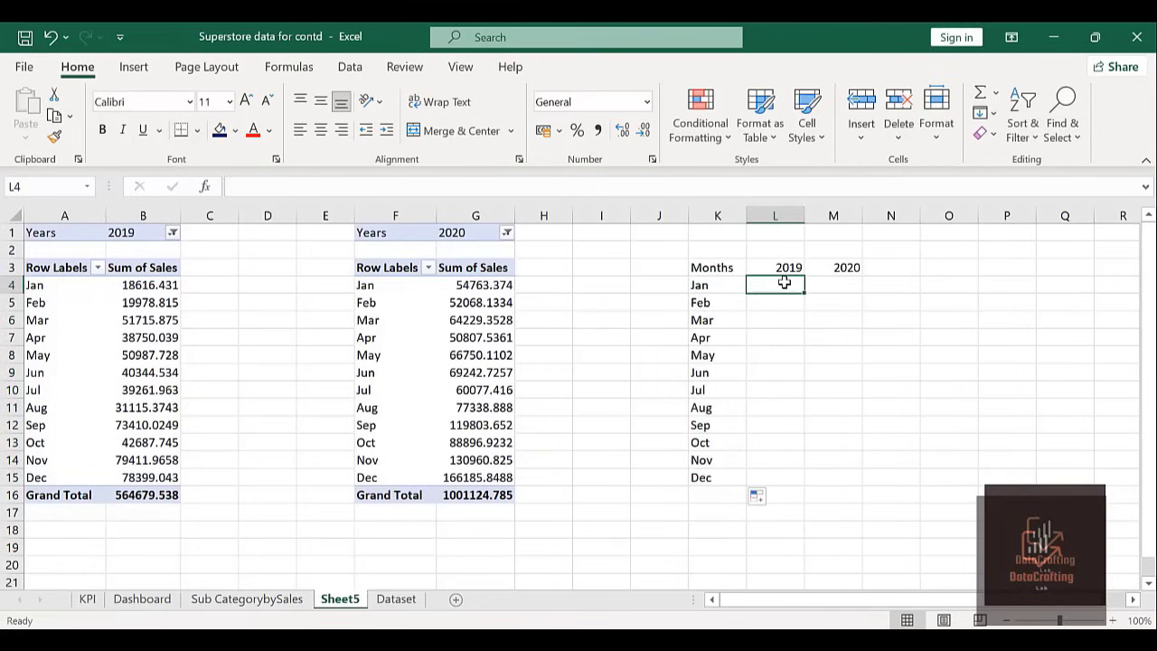
pyautogui.write('=')
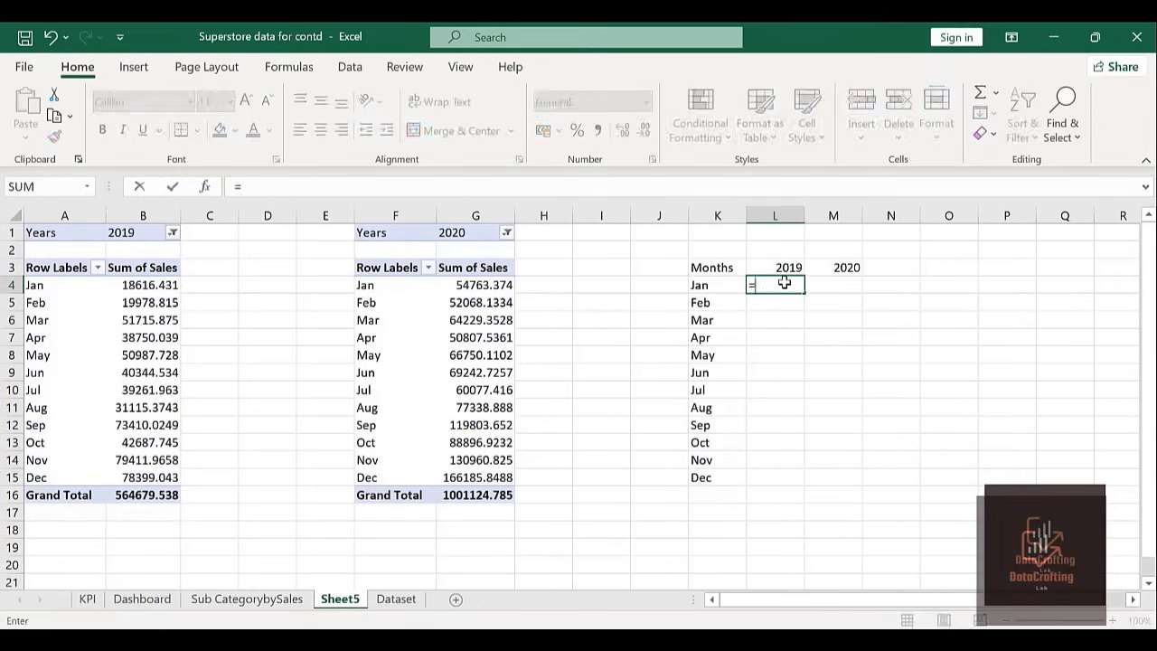
pyautogui.click(124, 284)
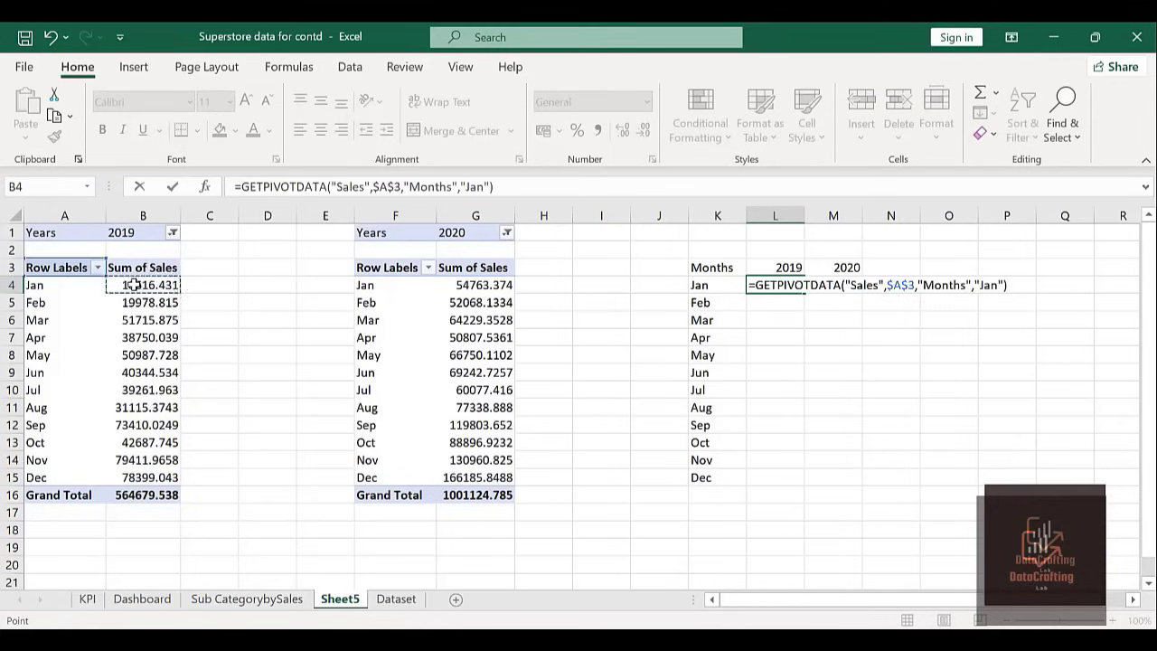
pyautogui.click(491, 187)
pyautogui.press('BackSpace')
pyautogui.press('BackSpace')
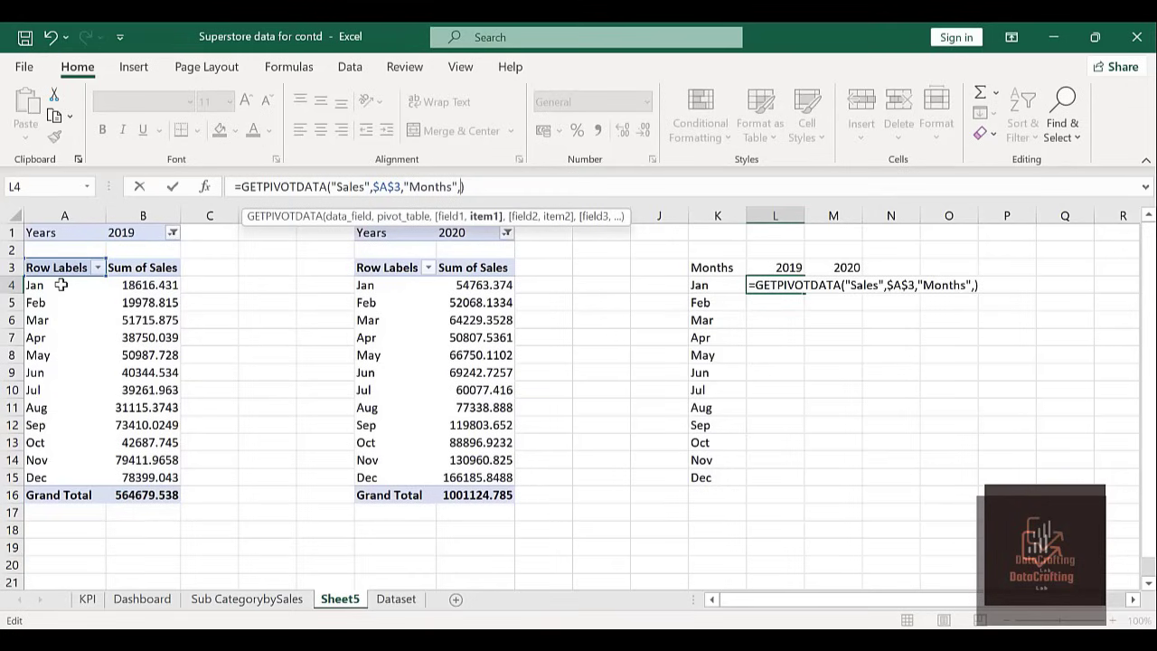
pyautogui.click(56, 284)
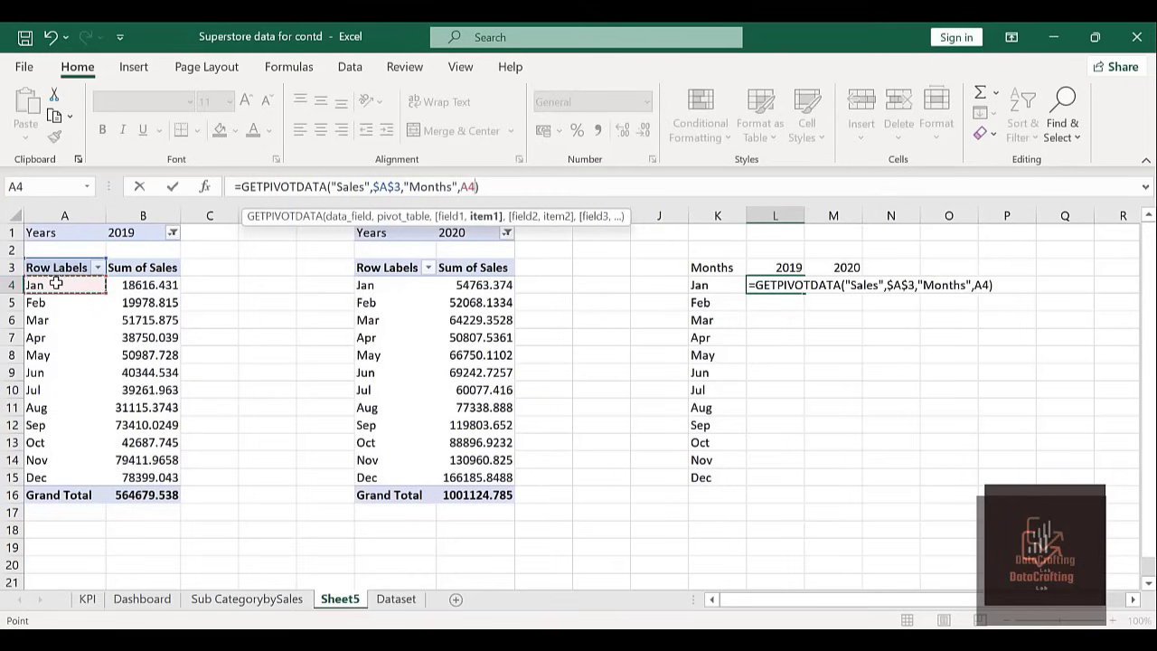
pyautogui.click(491, 187)
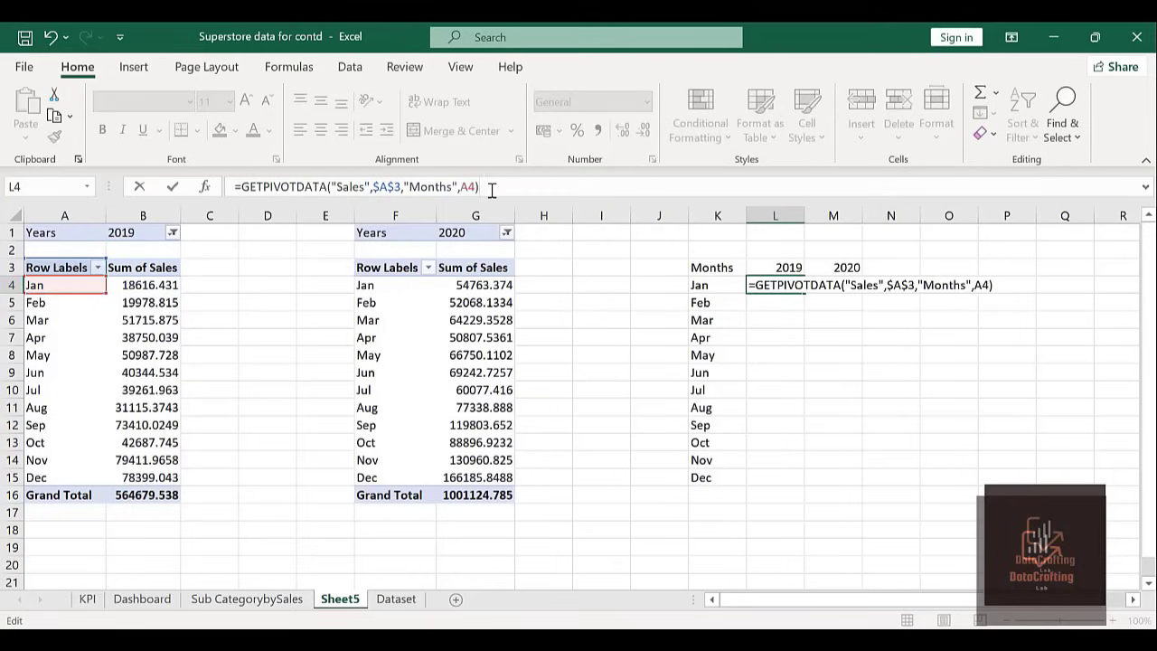
pyautogui.press('Return')
pyautogui.moveTo(792, 285)
pyautogui.mouseDown()
pyautogui.moveTo(824, 290)
pyautogui.moveTo(797, 289)
pyautogui.mouseUp()
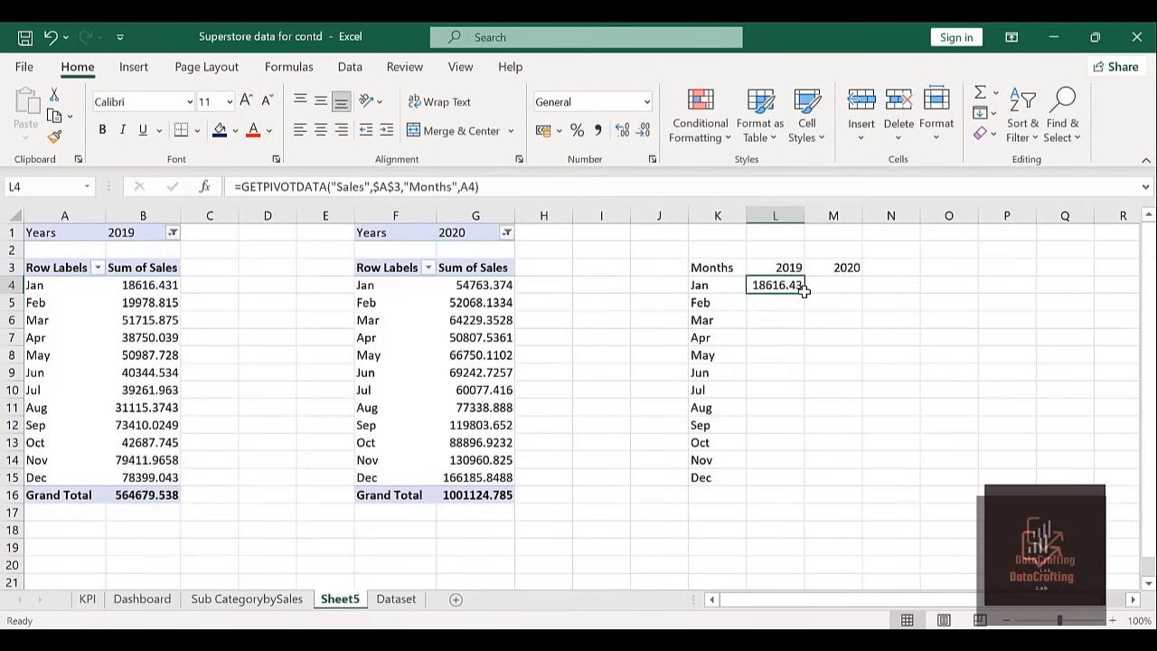
pyautogui.doubleClick(803, 292)
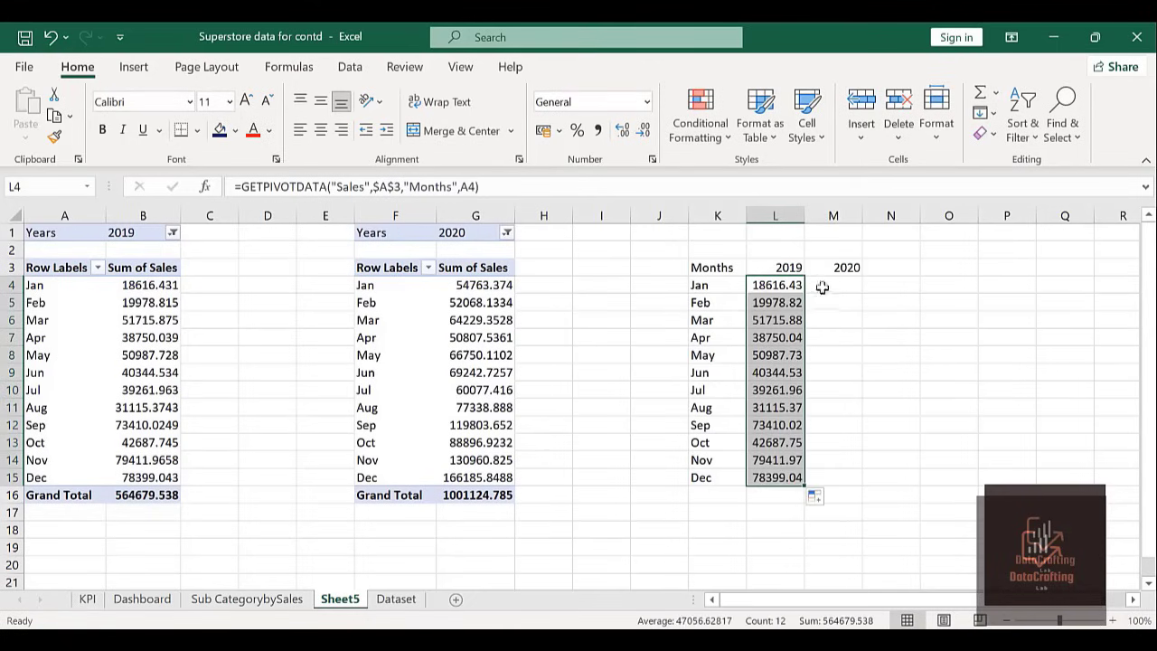
# Enter =GETPIVOTDATA("Sales",$F$3,"Months",F4) in M4 and fill the formula down to M15.
pyautogui.click(830, 281)
pyautogui.write('=')
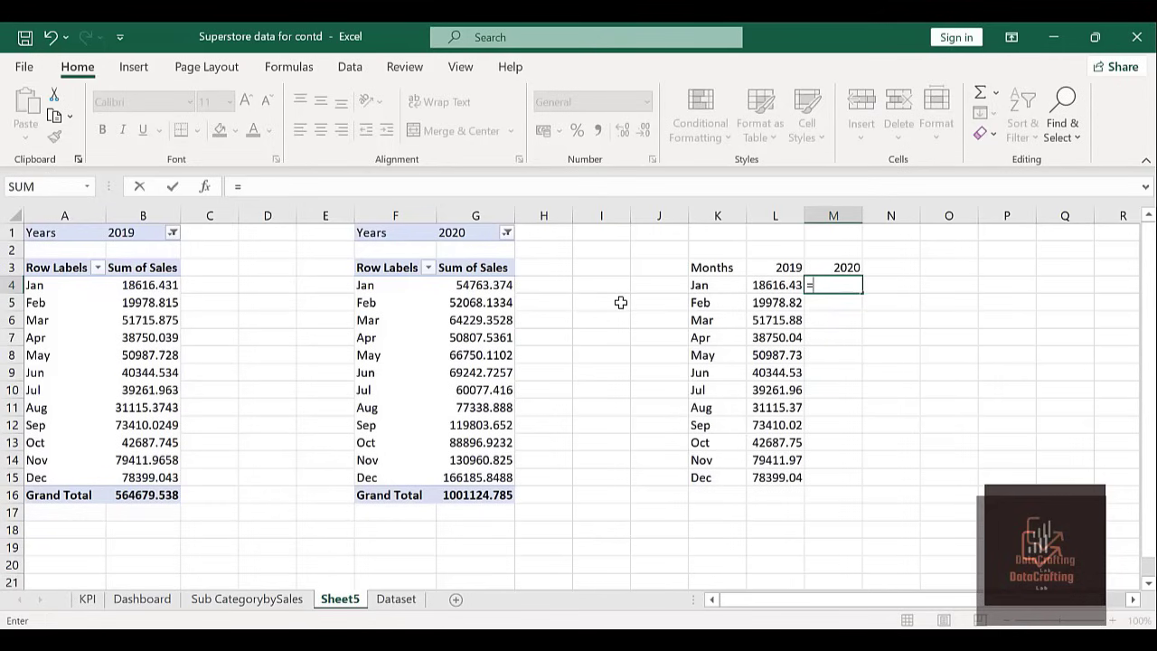
pyautogui.click(470, 284)
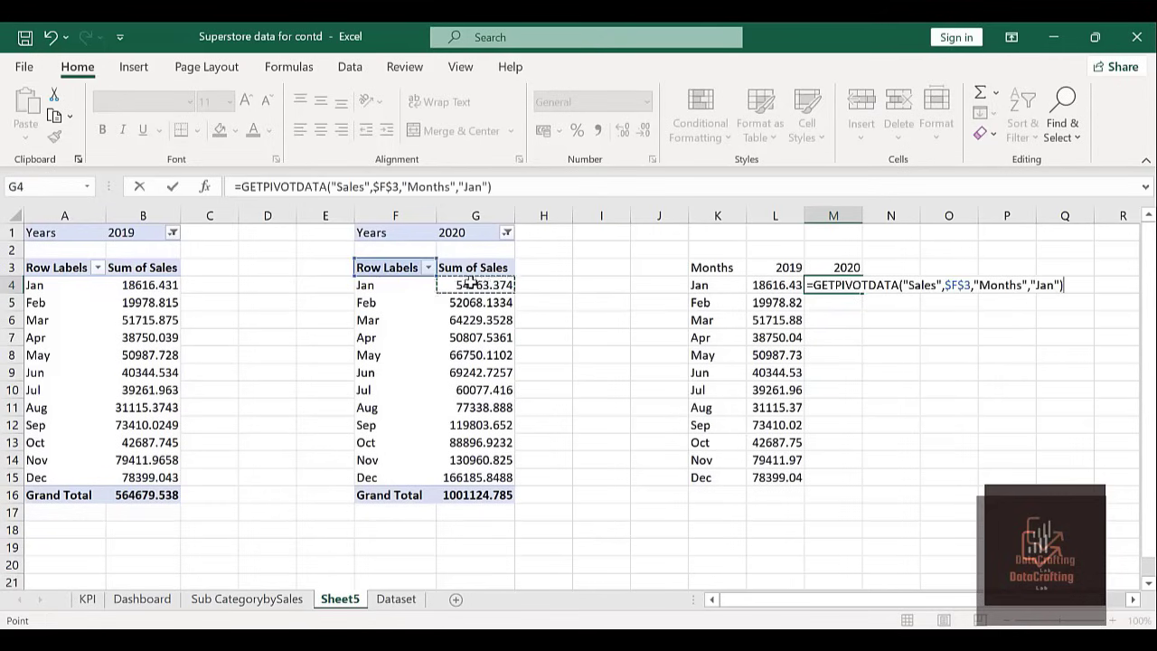
pyautogui.click(488, 187)
pyautogui.press('BackSpace')
pyautogui.press('BackSpace')
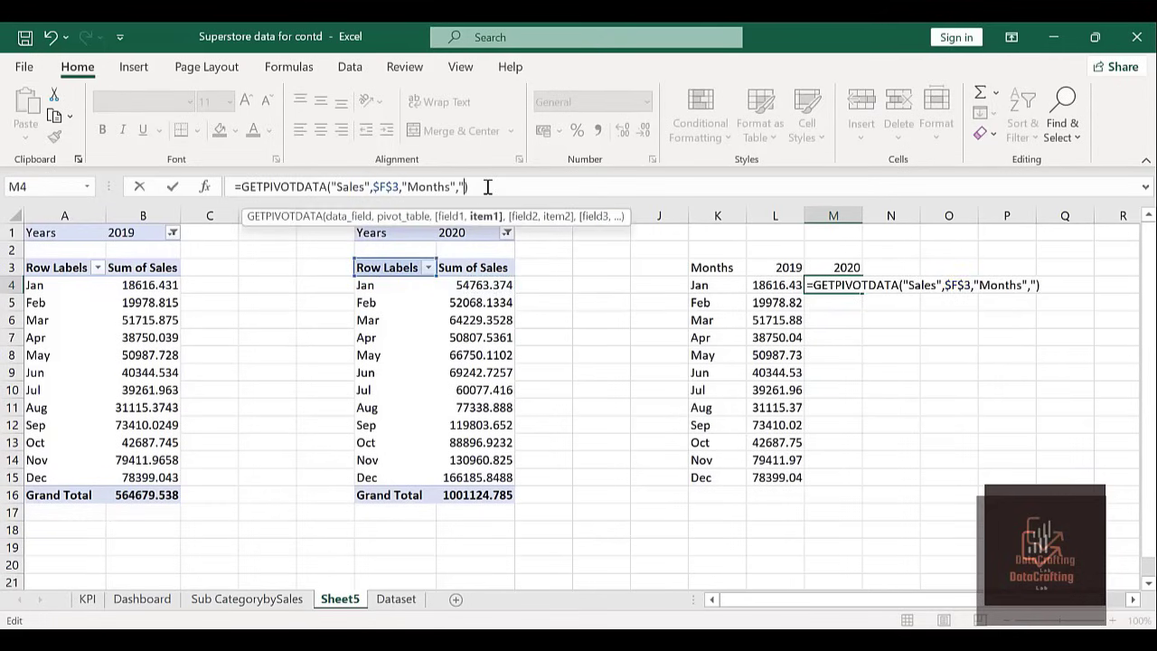
pyautogui.click(365, 286)
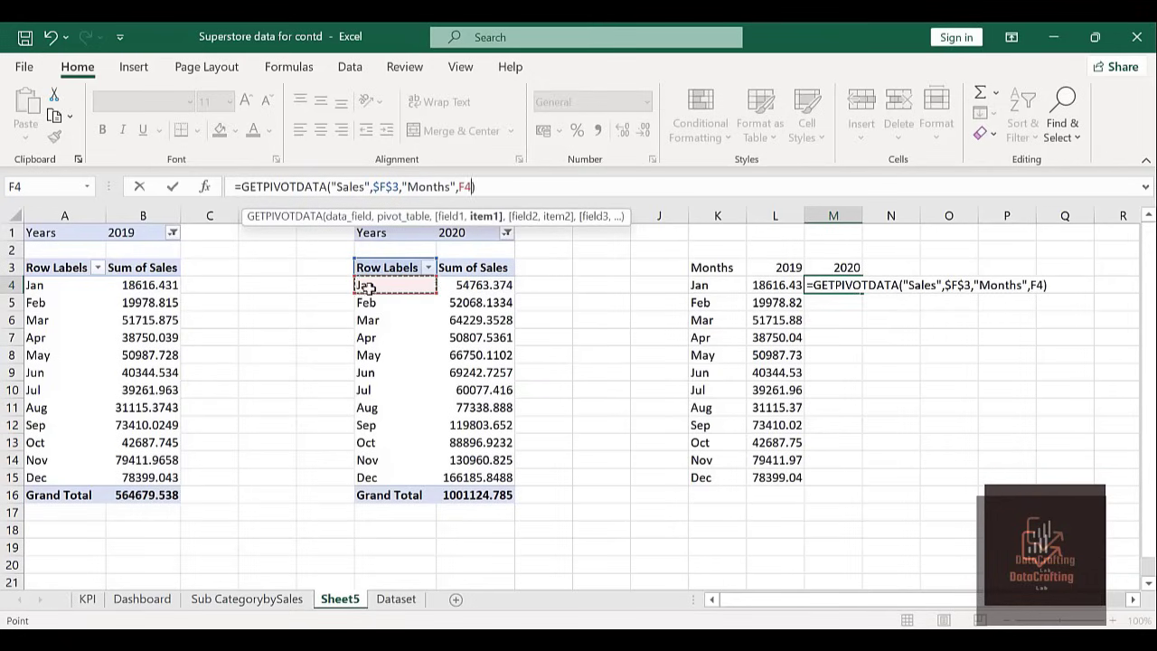
pyautogui.click(487, 187)
pyautogui.press('Return')
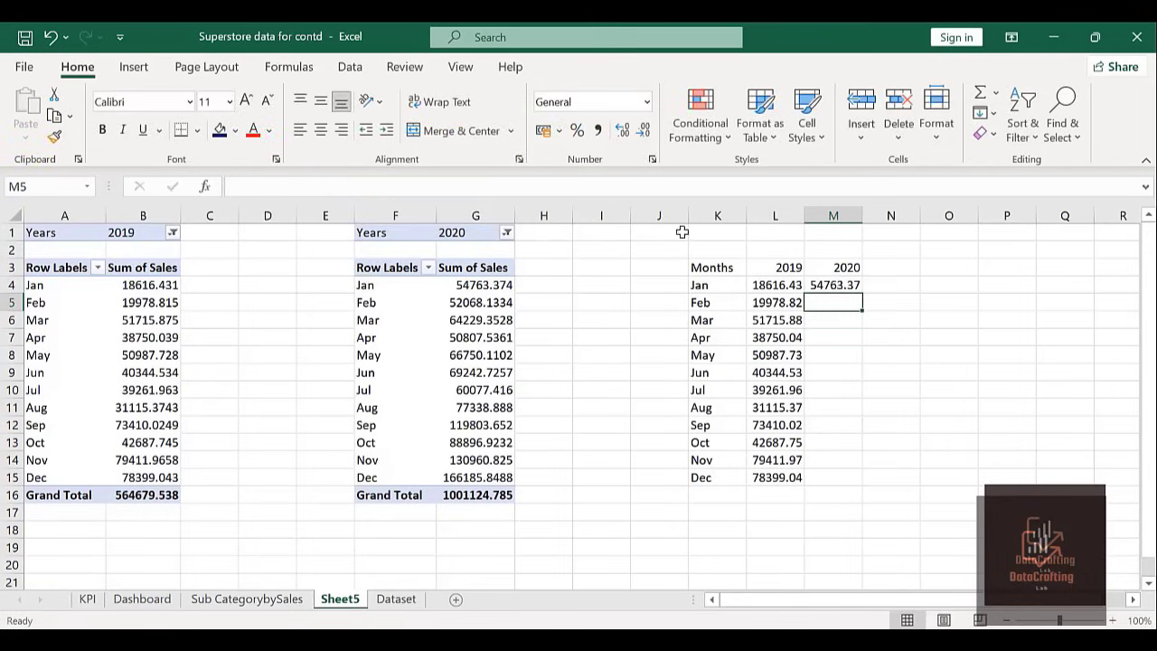
pyautogui.click(829, 282)
pyautogui.doubleClick(863, 291)
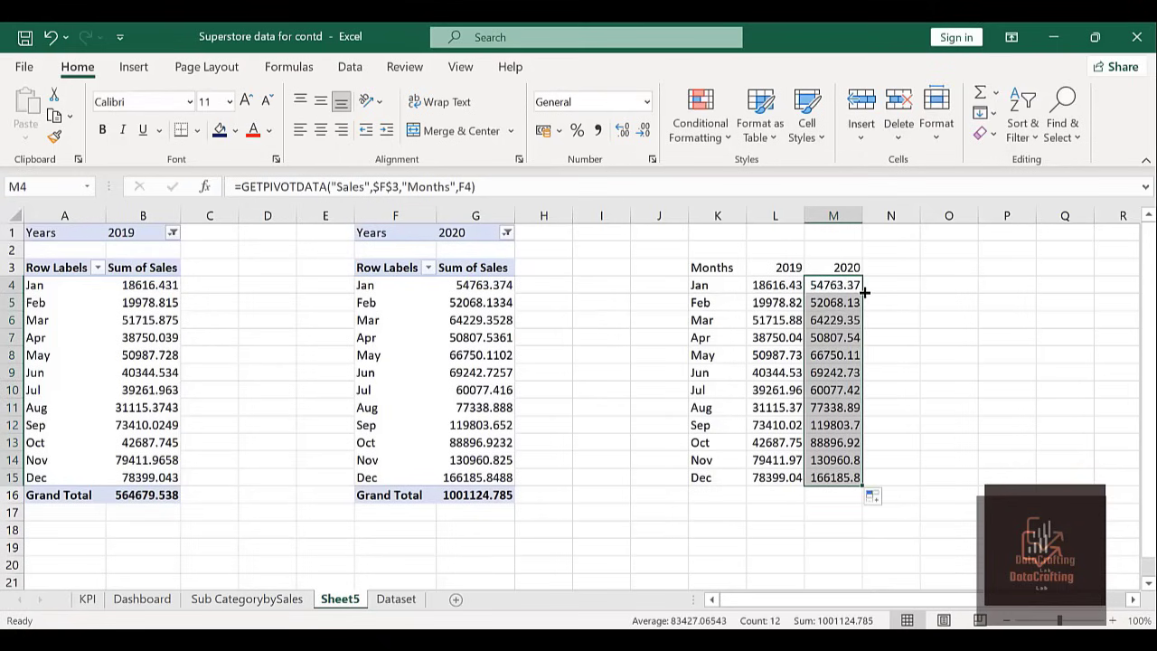
# Select the monthly comparison table K3:M15 and bring up all available chart types for it.
pyautogui.click(706, 268)
pyautogui.hotkey('ctrl', 'shift', 'Down')
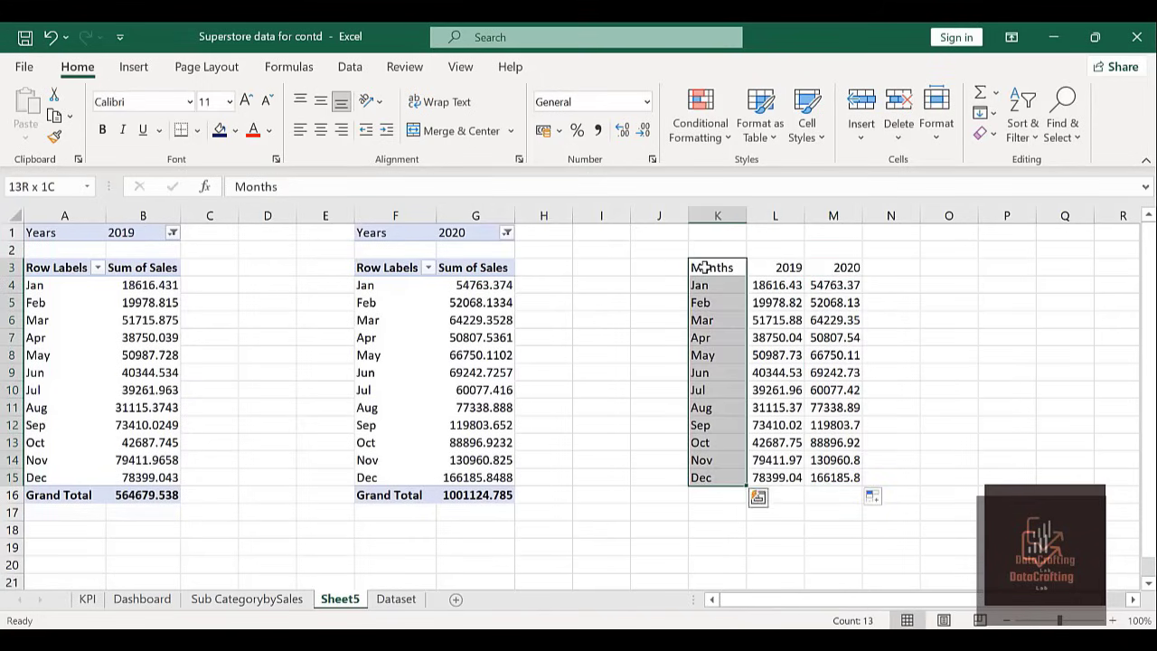
pyautogui.hotkey('ctrl', 'shift', 'Right')
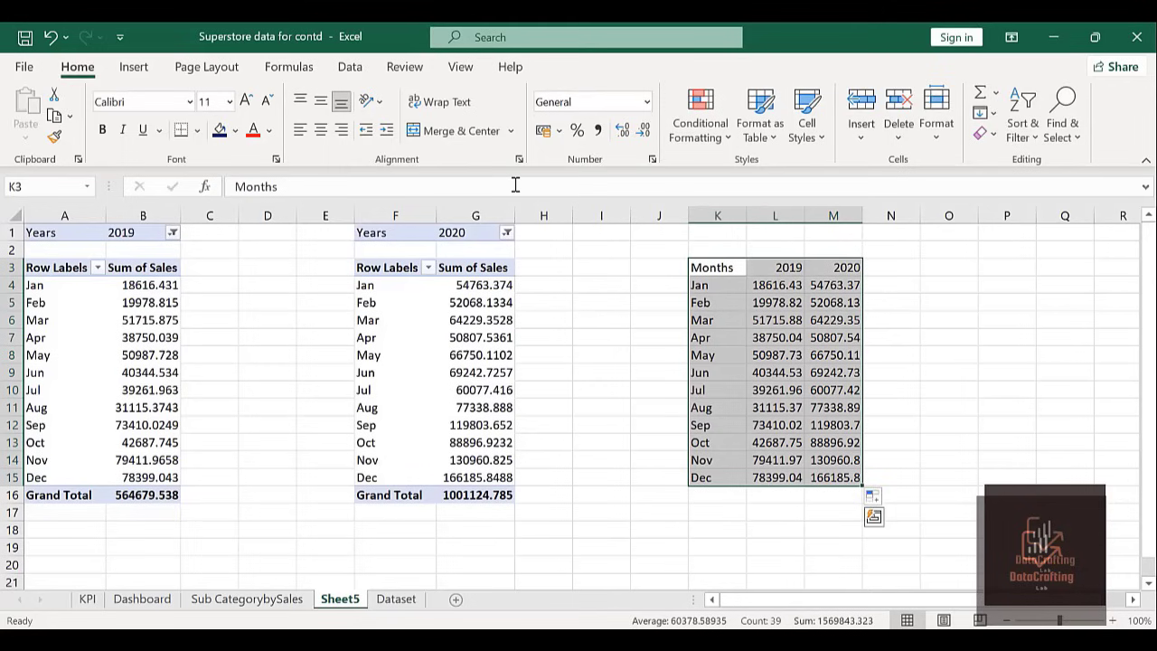
pyautogui.click(133, 66)
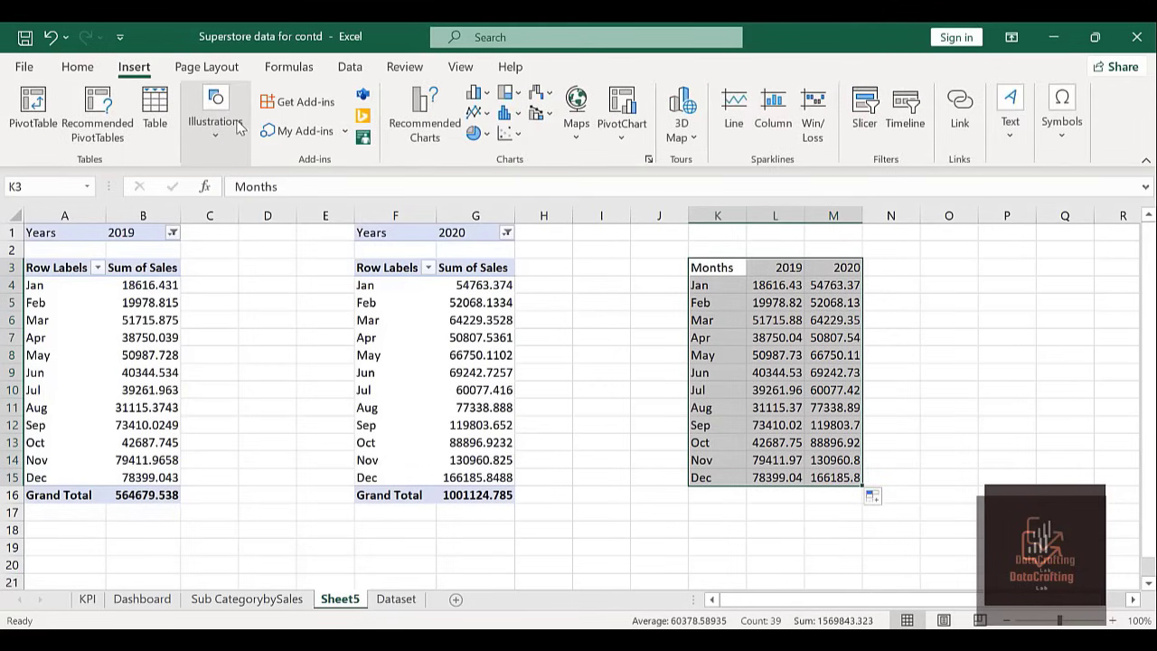
pyautogui.click(425, 127)
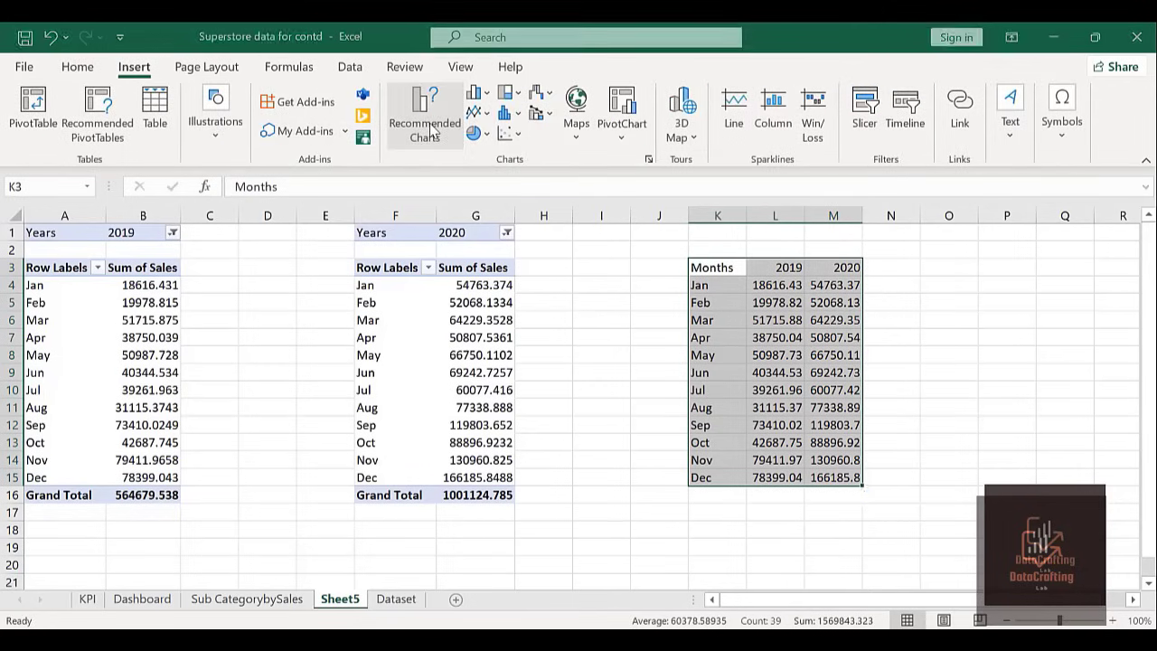
pyautogui.click(420, 95)
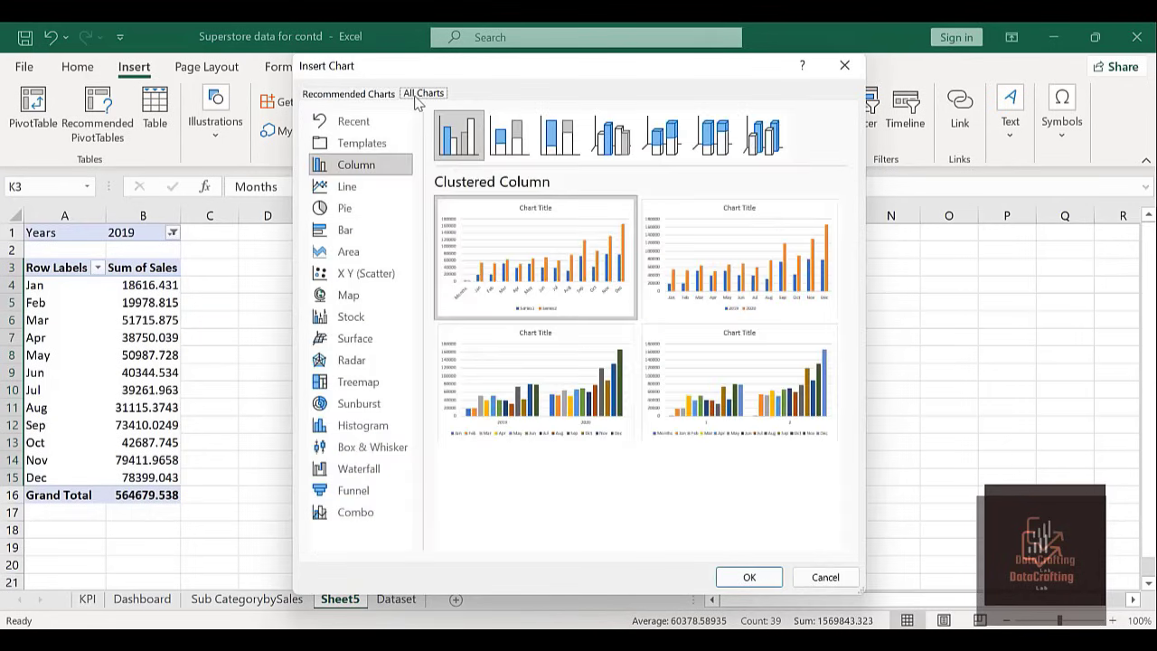
pyautogui.click(360, 521)
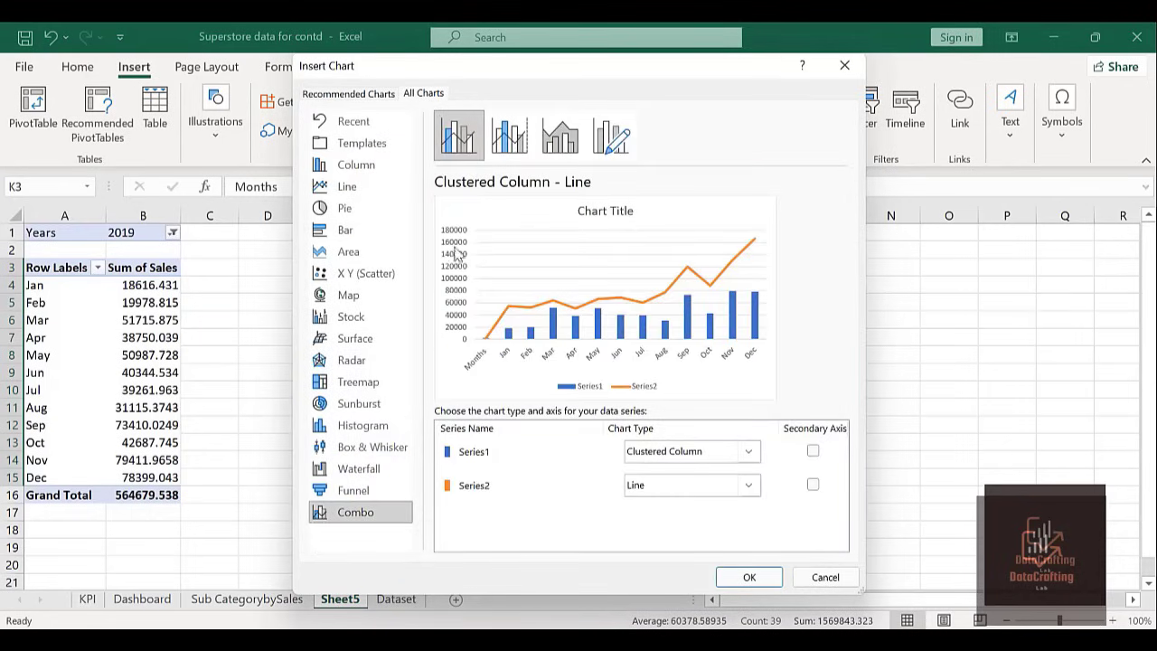
pyautogui.click(507, 141)
pyautogui.click(557, 143)
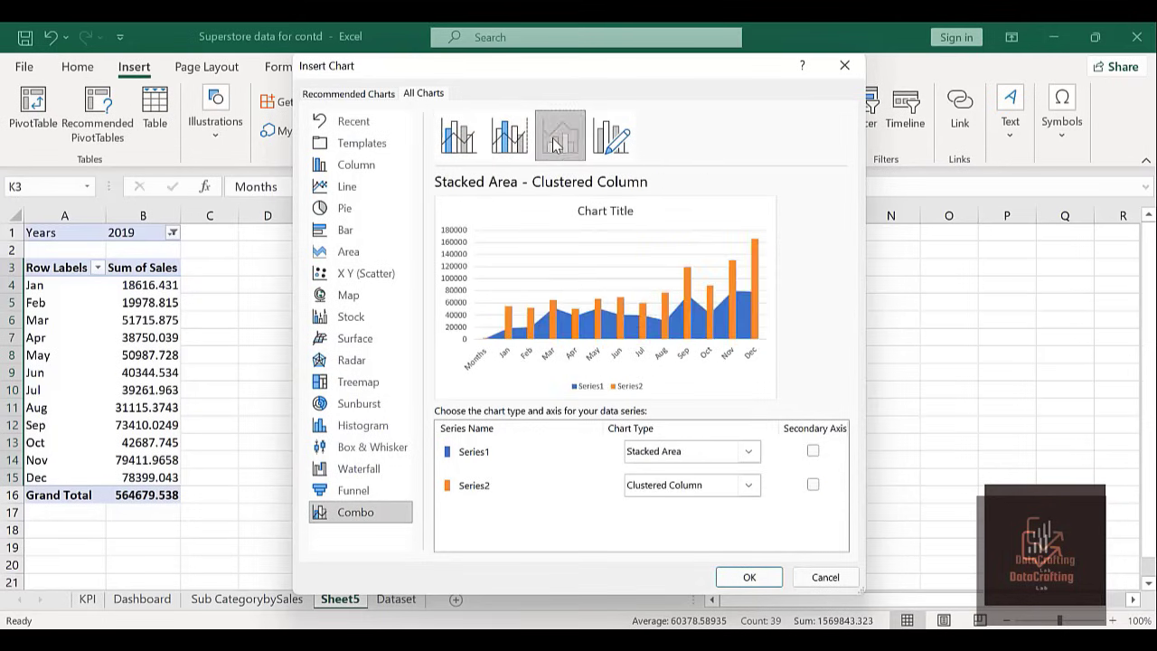
# Insert a Stacked Line with Markers chart from the selected monthly comparison table of 2019 and 2020 sales.
pyautogui.click(352, 188)
pyautogui.click(602, 148)
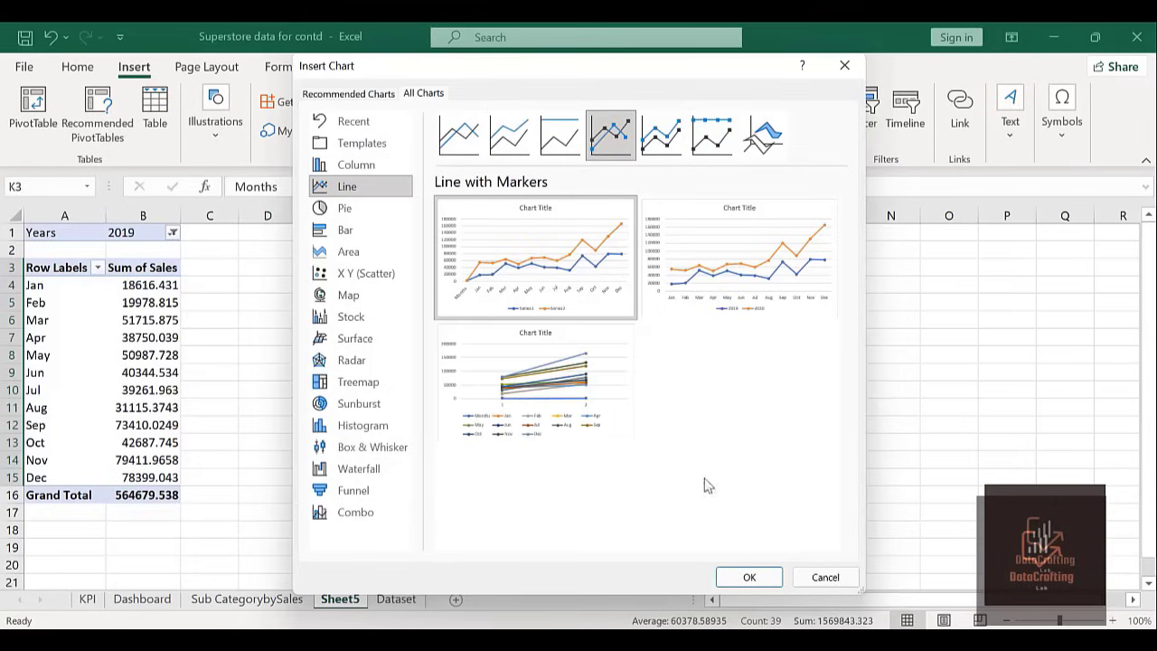
pyautogui.click(669, 134)
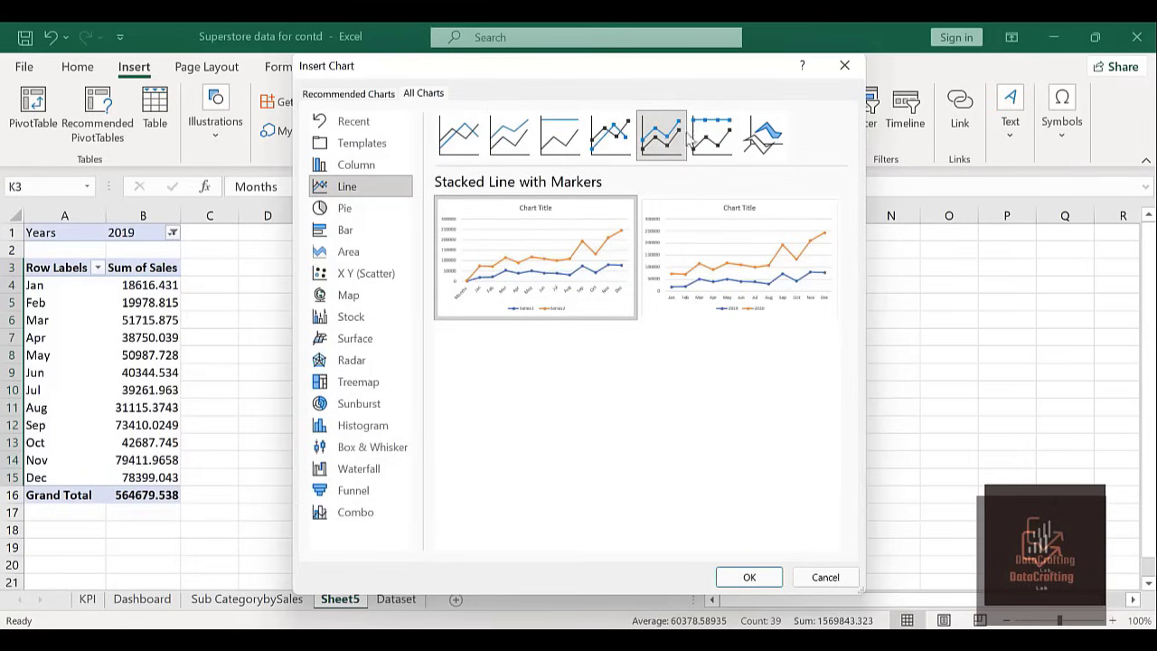
pyautogui.click(614, 133)
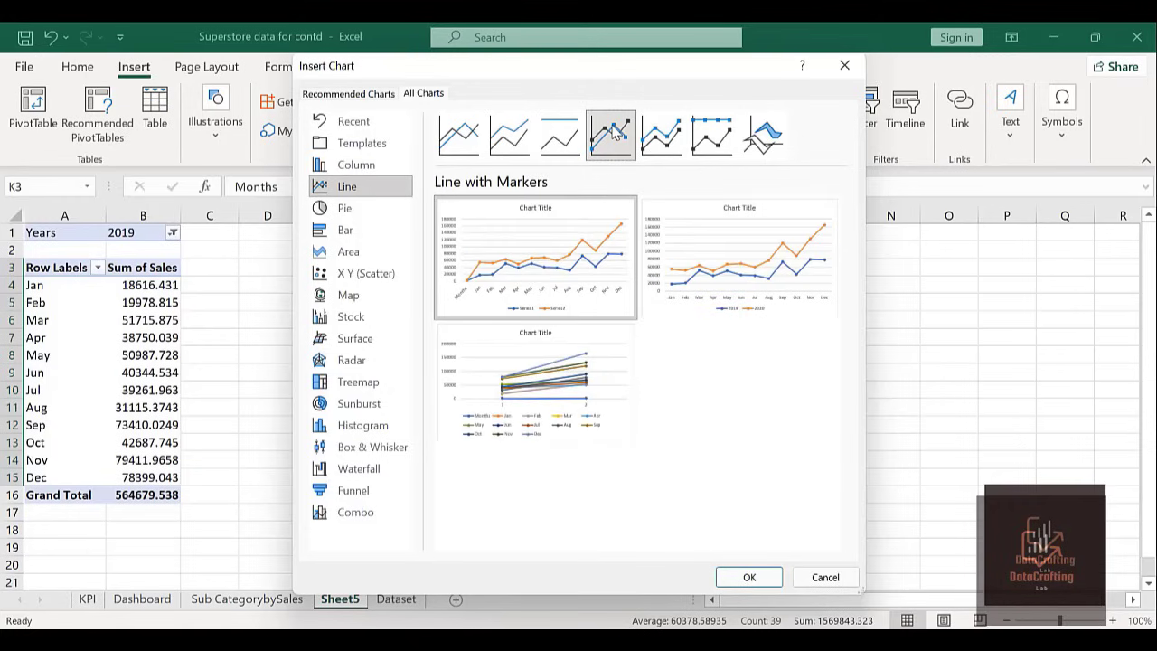
pyautogui.click(660, 134)
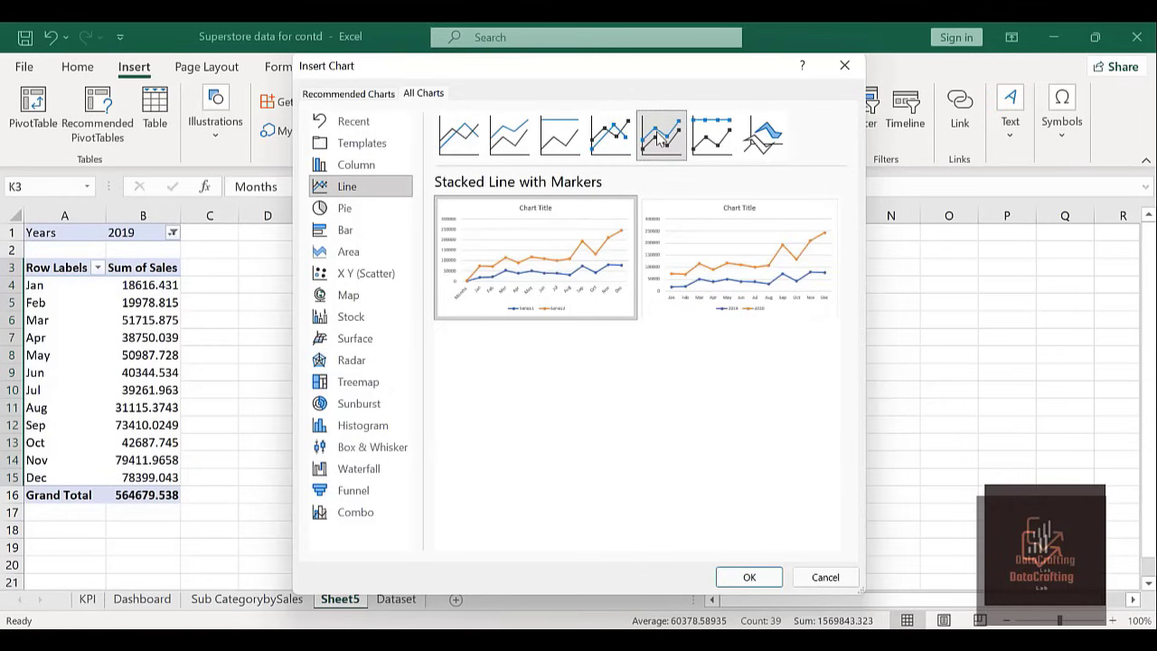
pyautogui.click(733, 580)
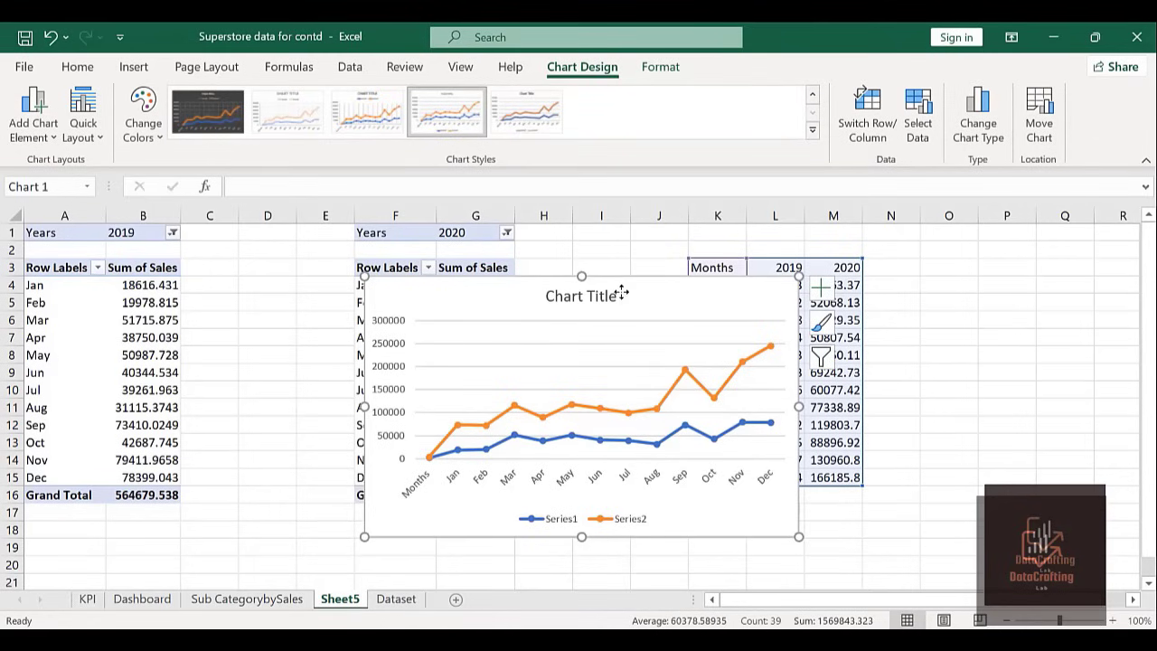
pyautogui.doubleClick(622, 294)
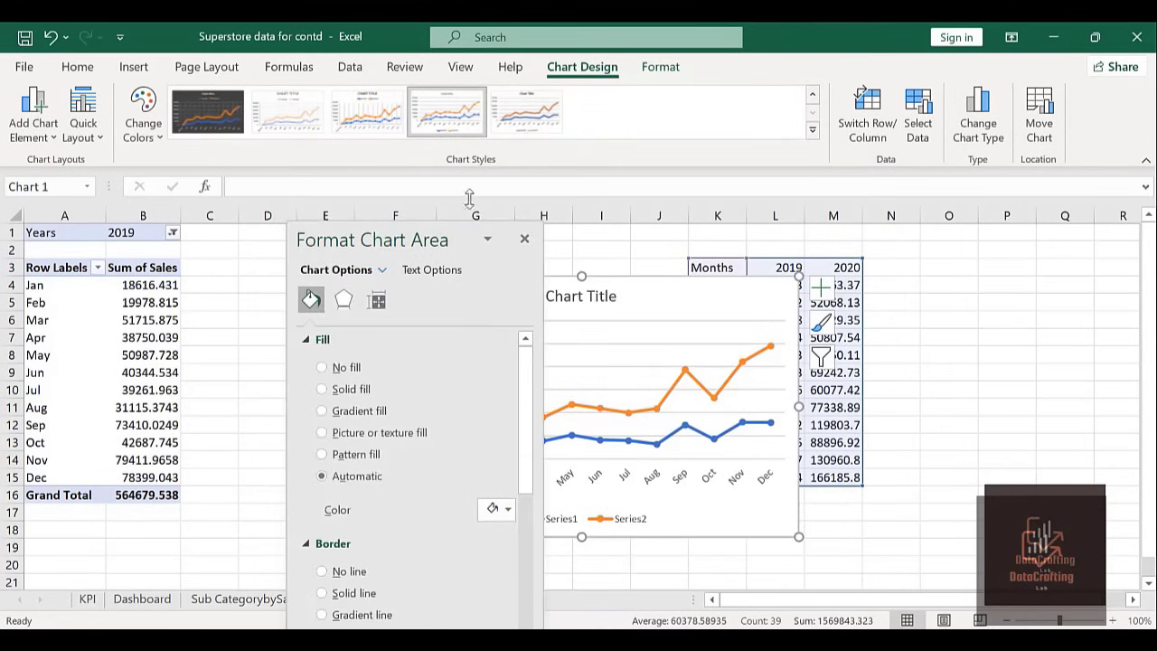
pyautogui.click(524, 239)
pyautogui.doubleClick(586, 301)
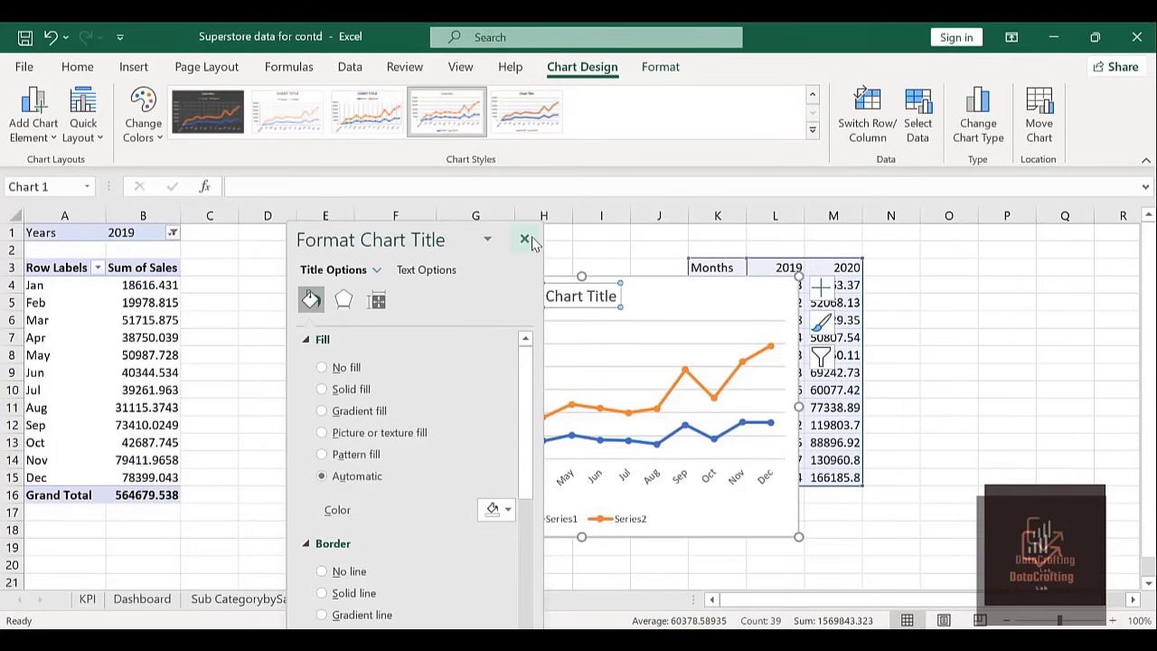
pyautogui.click(525, 239)
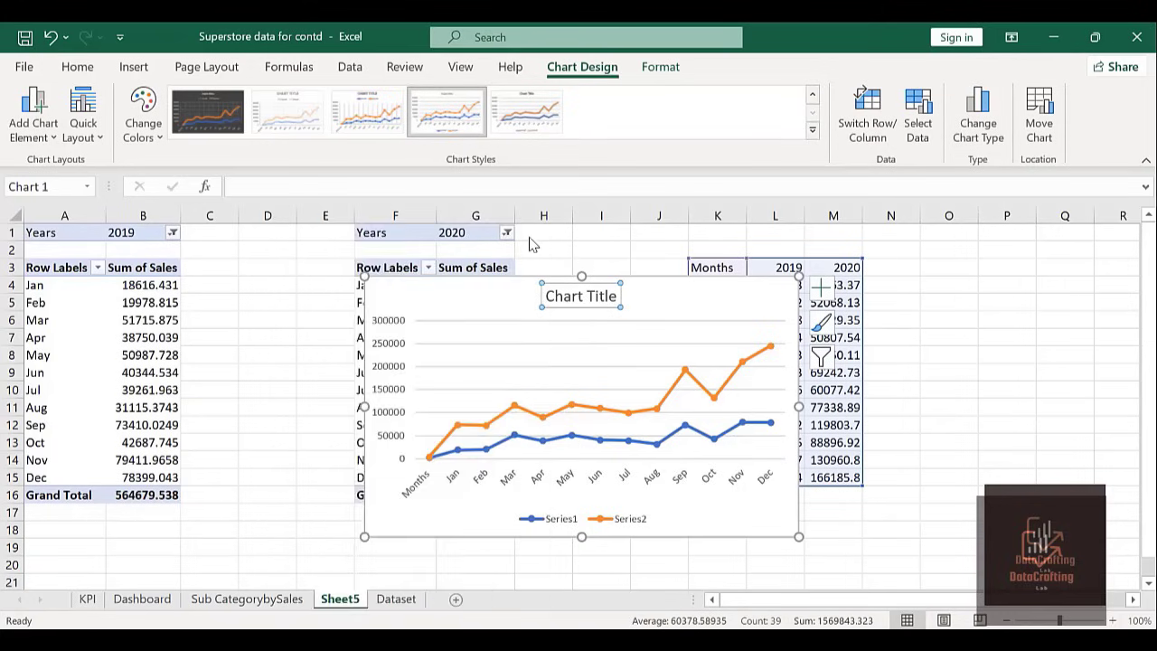
pyautogui.click(530, 234)
pyautogui.click(587, 298)
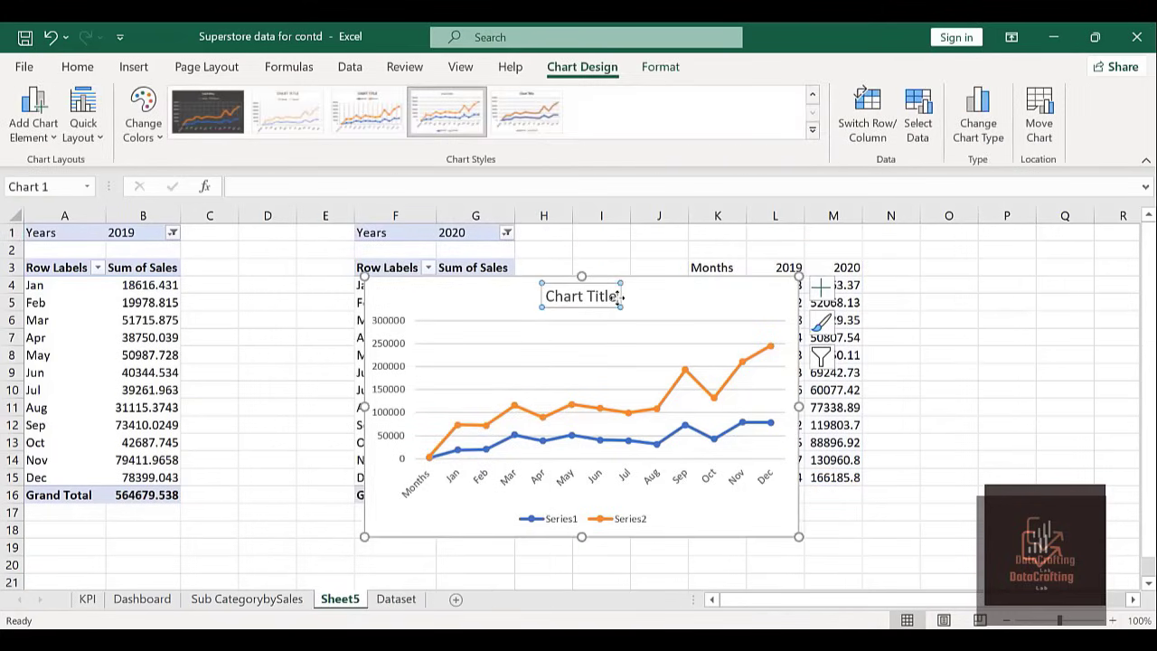
pyautogui.hotkey('ctrl', 'z')
pyautogui.hotkey('ctrl', 'z')
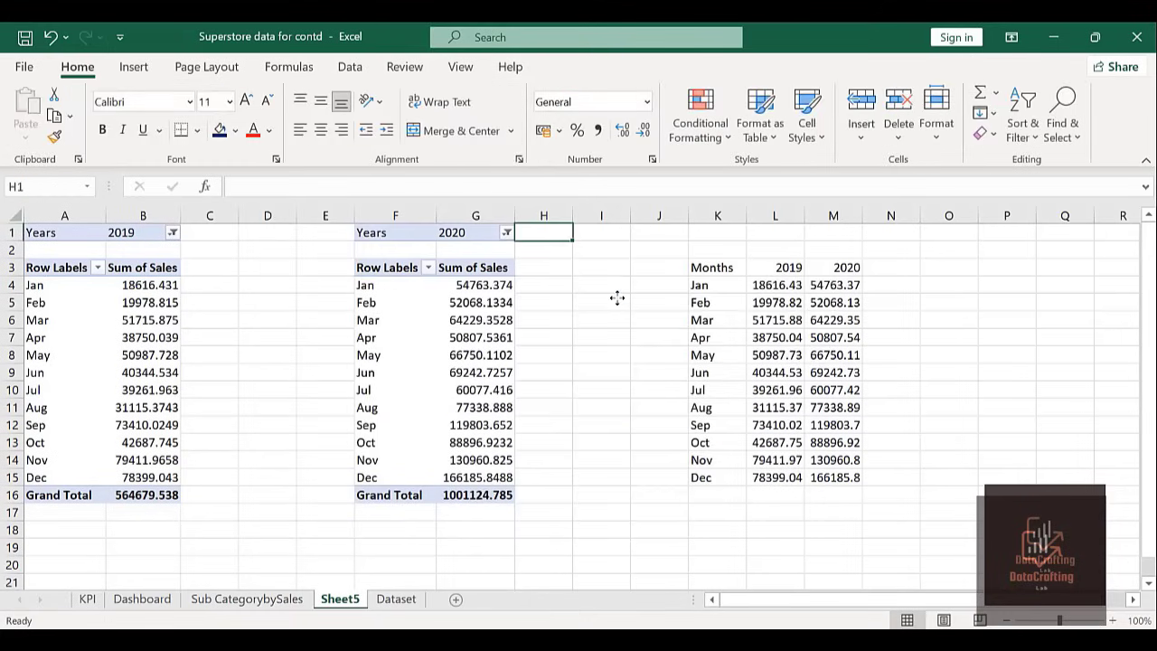
pyautogui.hotkey('ctrl', 'y')
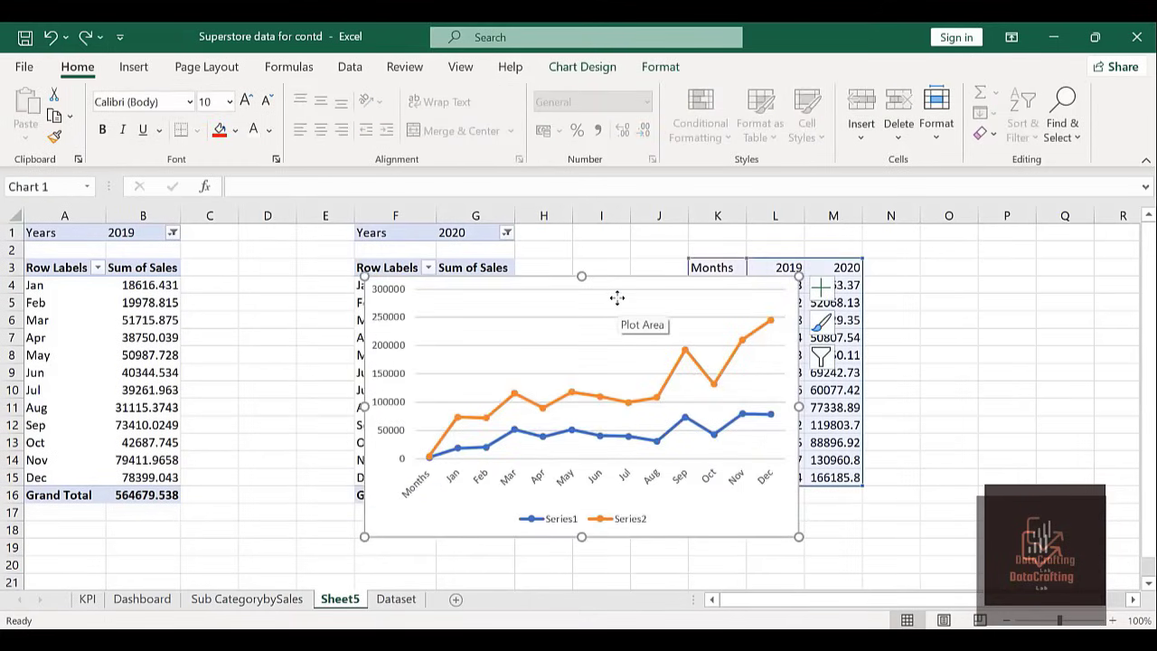
pyautogui.hotkey('ctrl', 'y')
# Try to erase the placeholder text in the line chart's title.
pyautogui.doubleClick(616, 297)
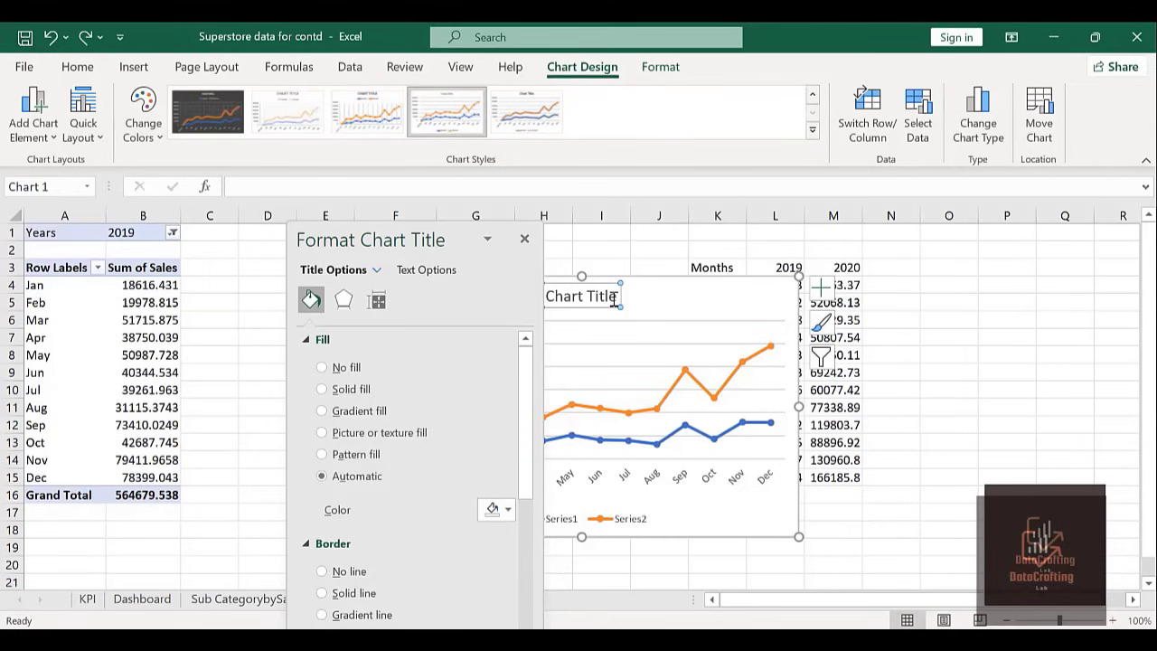
pyautogui.click(614, 298)
pyautogui.press('BackSpace')
pyautogui.press('BackSpace')
pyautogui.press('BackSpace')
pyautogui.press('BackSpace')
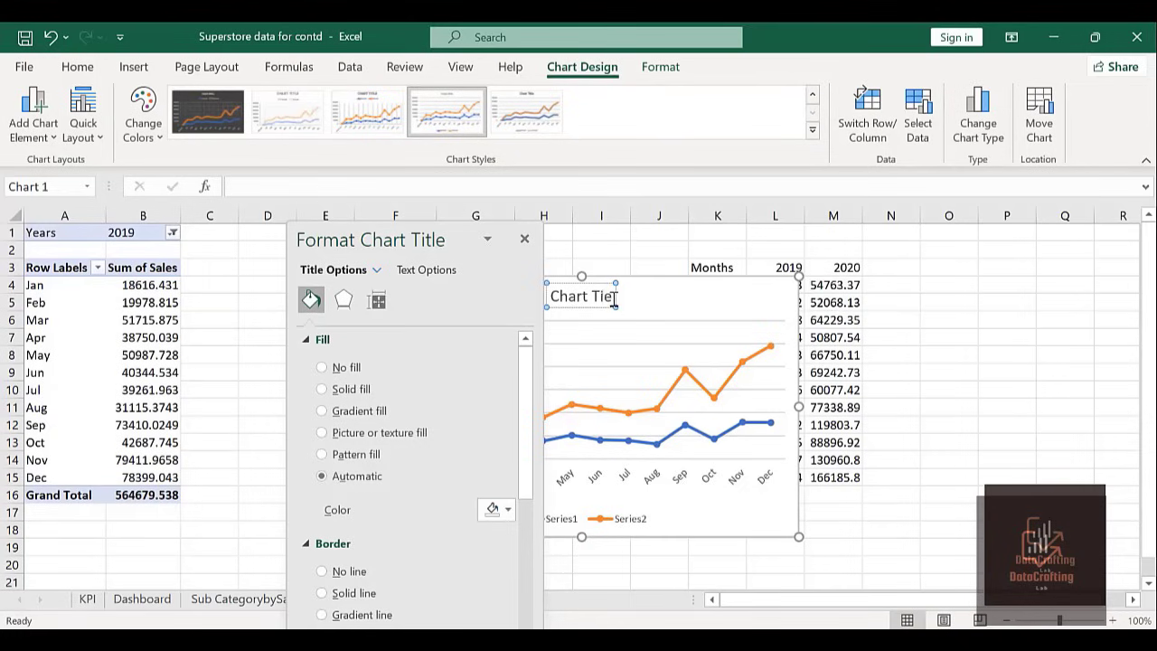
pyautogui.press('Delete')
pyautogui.press('BackSpace')
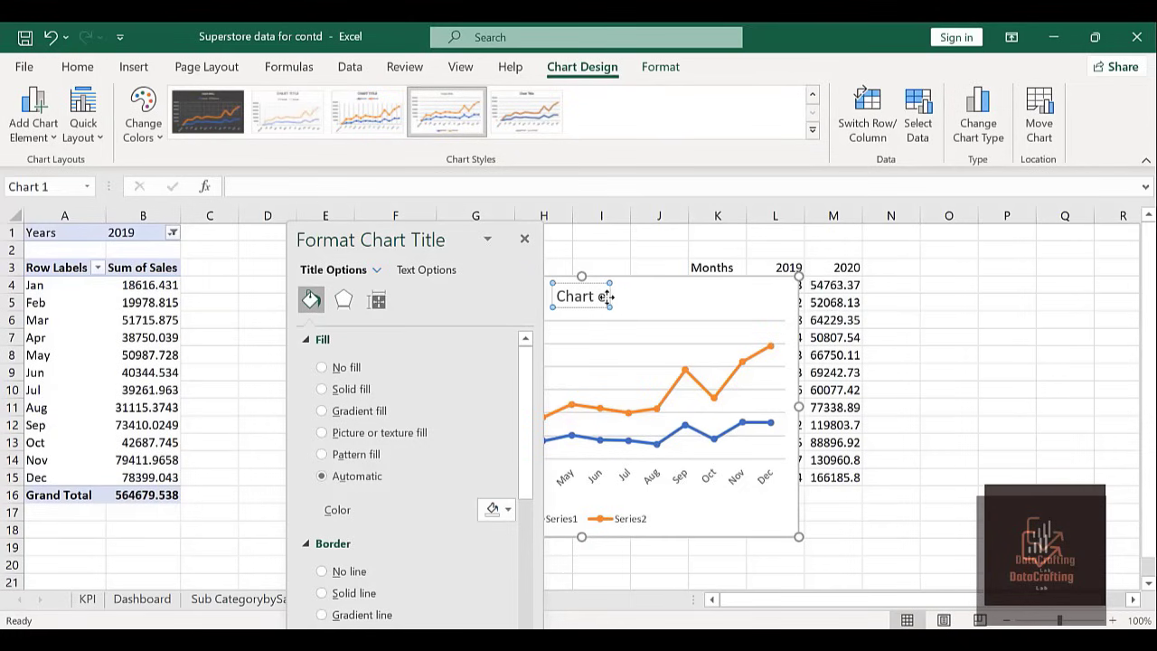
# Delete the line chart and close the formatting pane.
pyautogui.press('Escape')
pyautogui.press('Delete')
pyautogui.press('Delete')
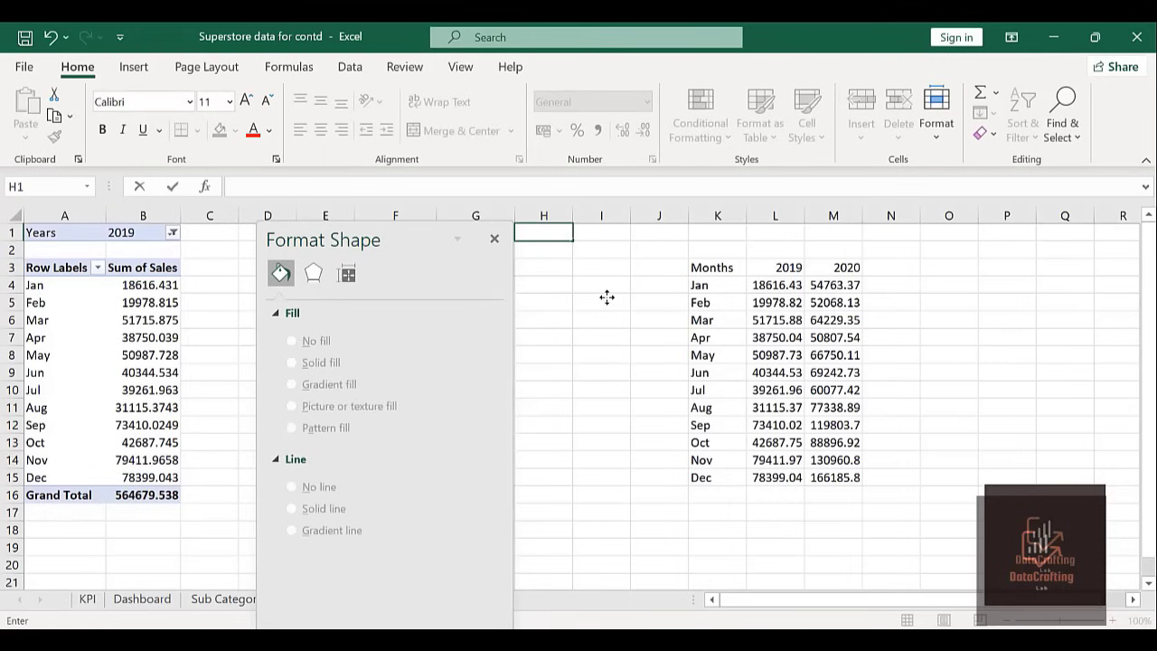
pyautogui.click(495, 239)
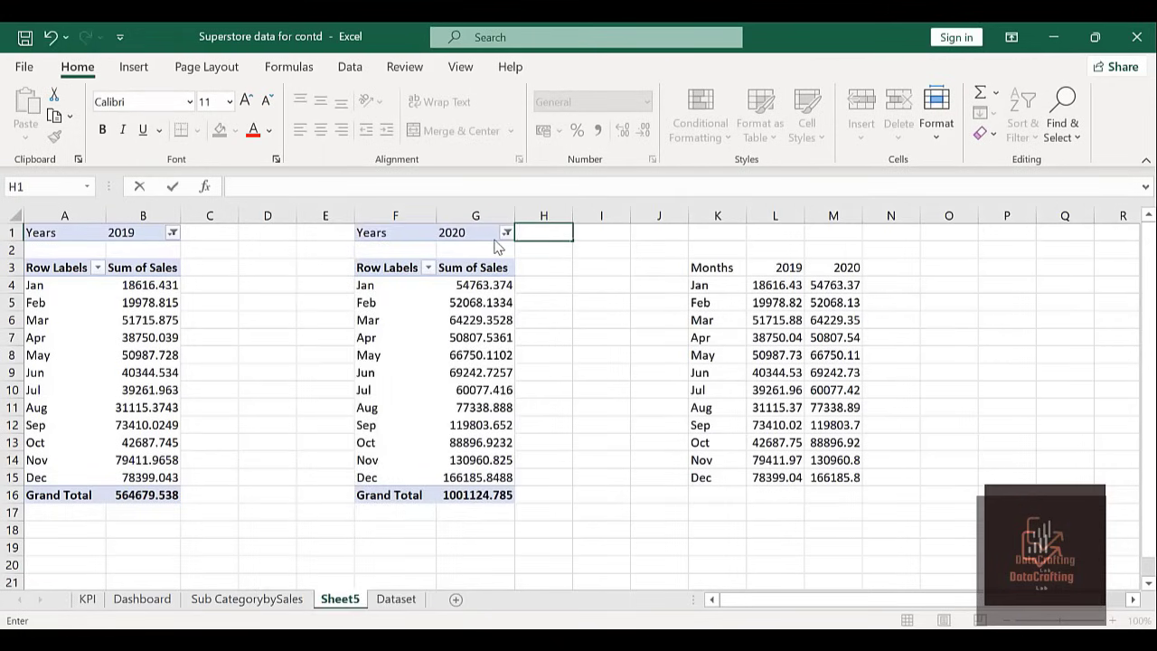
pyautogui.click(52, 38)
pyautogui.click(642, 378)
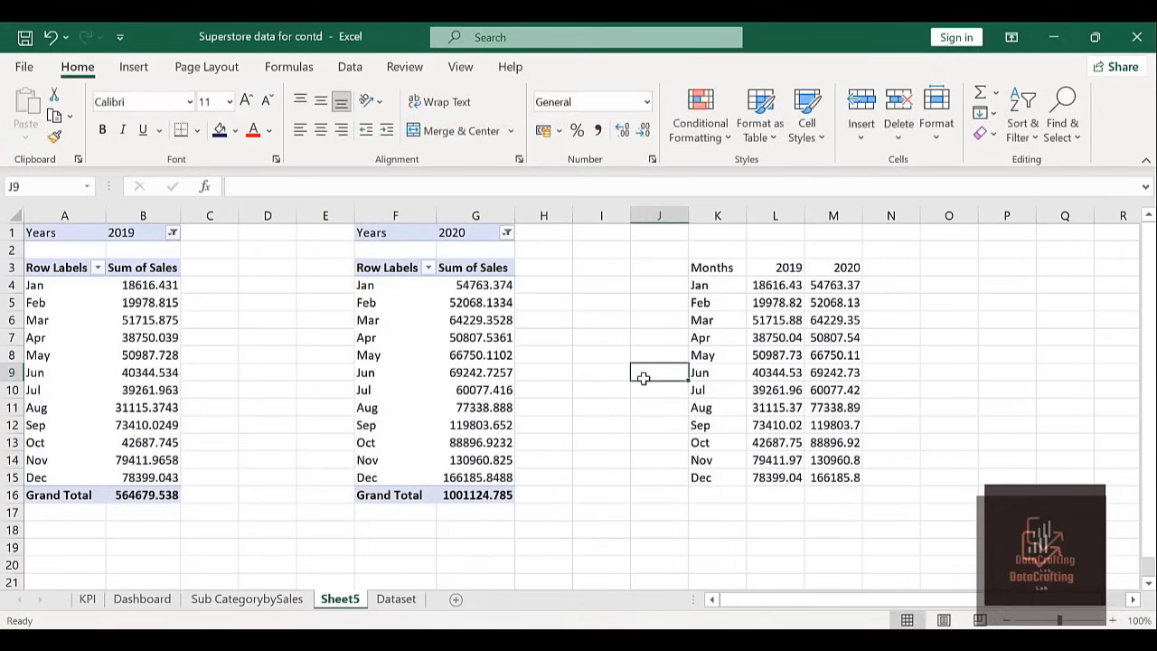
# Undo the chart deletion and the title edits to restore the line chart with its placeholder title.
pyautogui.hotkey('ctrl', 'z')
pyautogui.hotkey('ctrl', 'z')
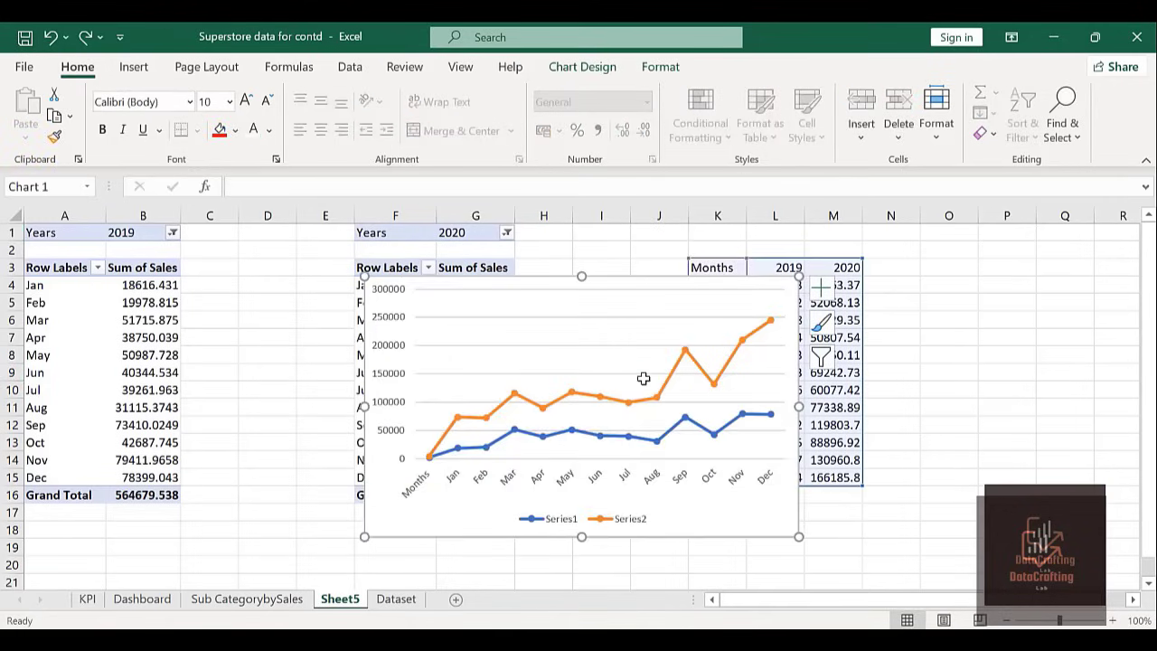
pyautogui.hotkey('ctrl', 'z')
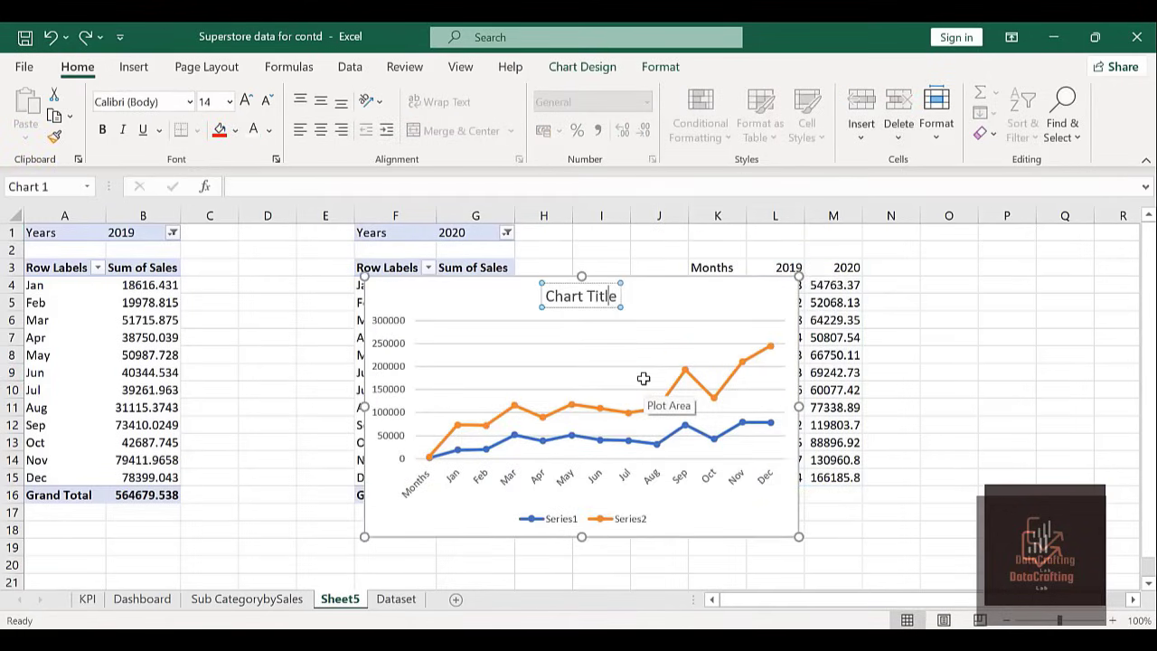
# Replace the line chart's placeholder title with "Months By Total sales".
pyautogui.click(616, 302)
pyautogui.press('BackSpace')
pyautogui.press('BackSpace')
pyautogui.press('BackSpace')
pyautogui.press('BackSpace')
pyautogui.press('BackSpace')
pyautogui.press('BackSpace')
pyautogui.press('BackSpace')
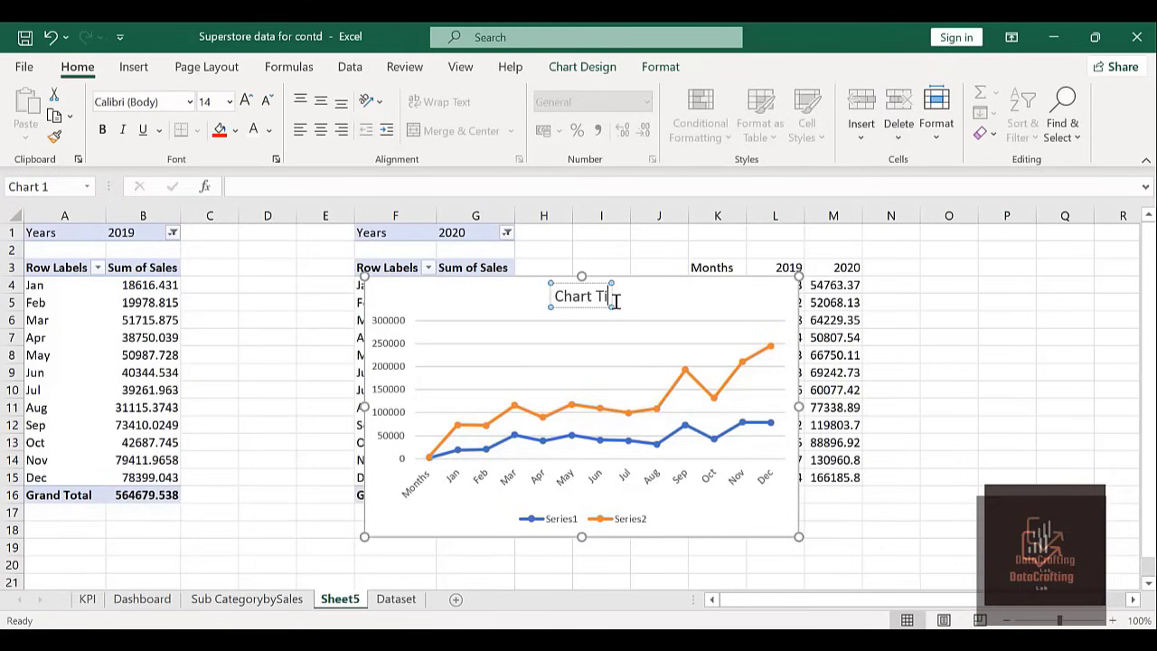
pyautogui.press('BackSpace')
pyautogui.press('BackSpace')
pyautogui.press('BackSpace')
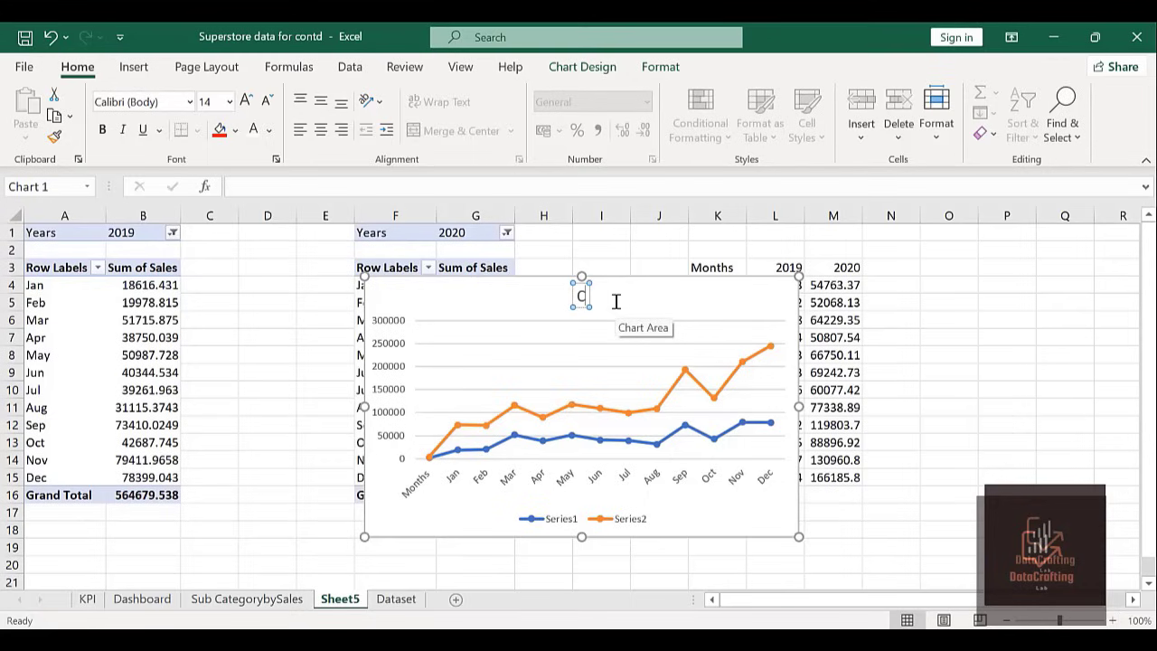
pyautogui.press('BackSpace')
pyautogui.write('Months By')
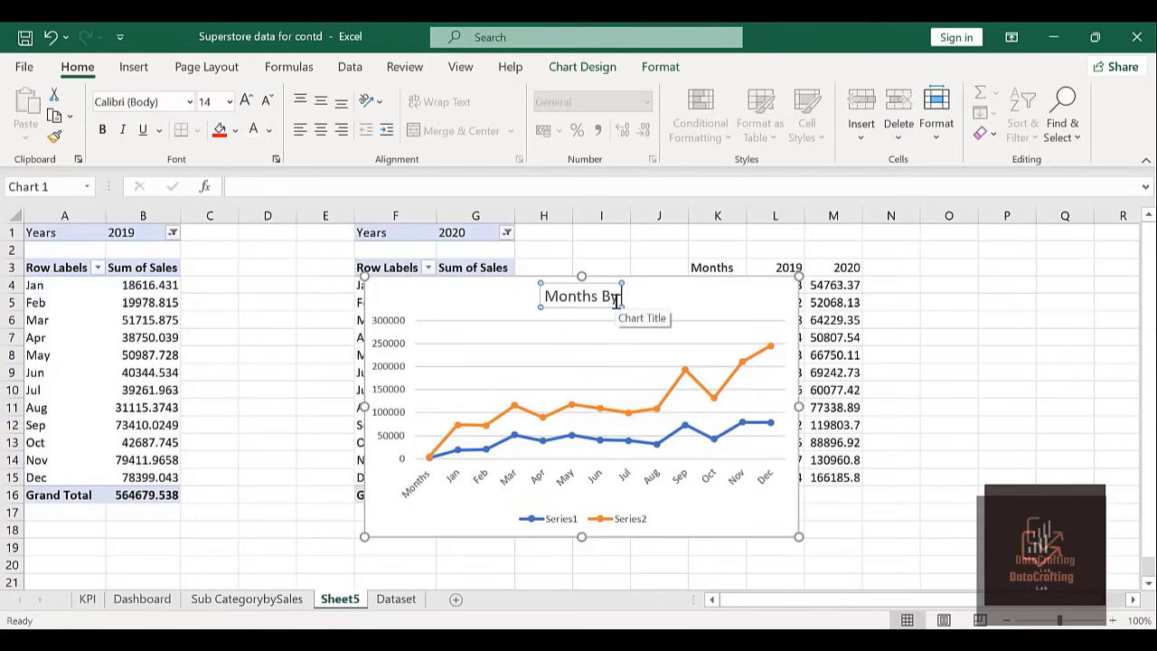
pyautogui.write(' T')
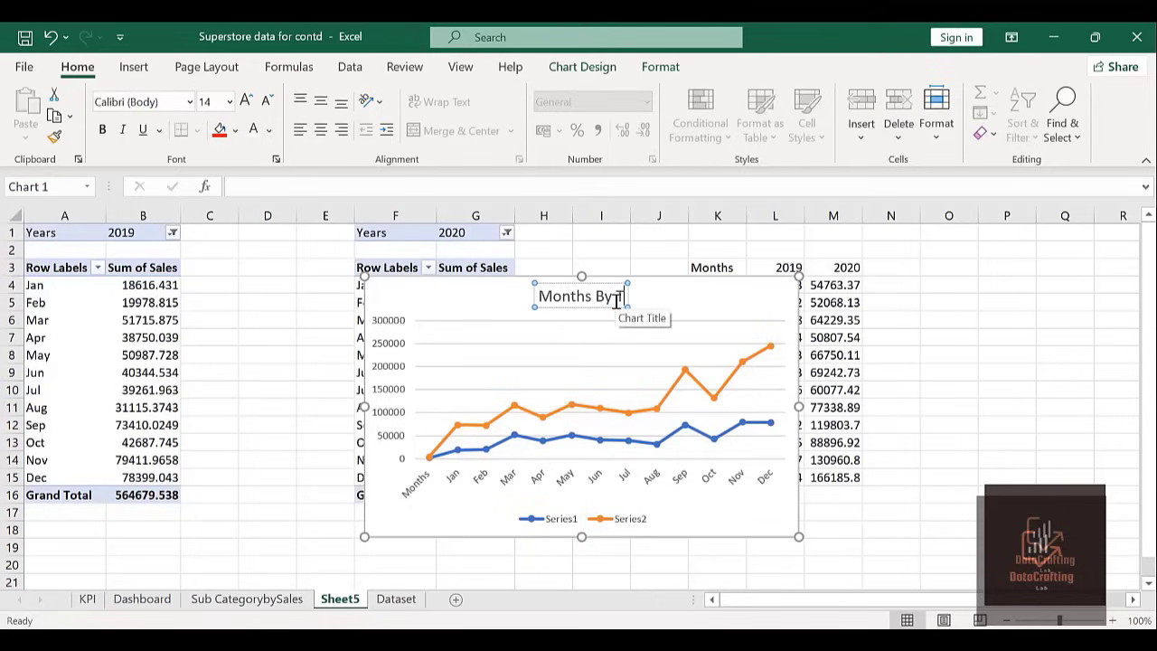
pyautogui.write('ot')
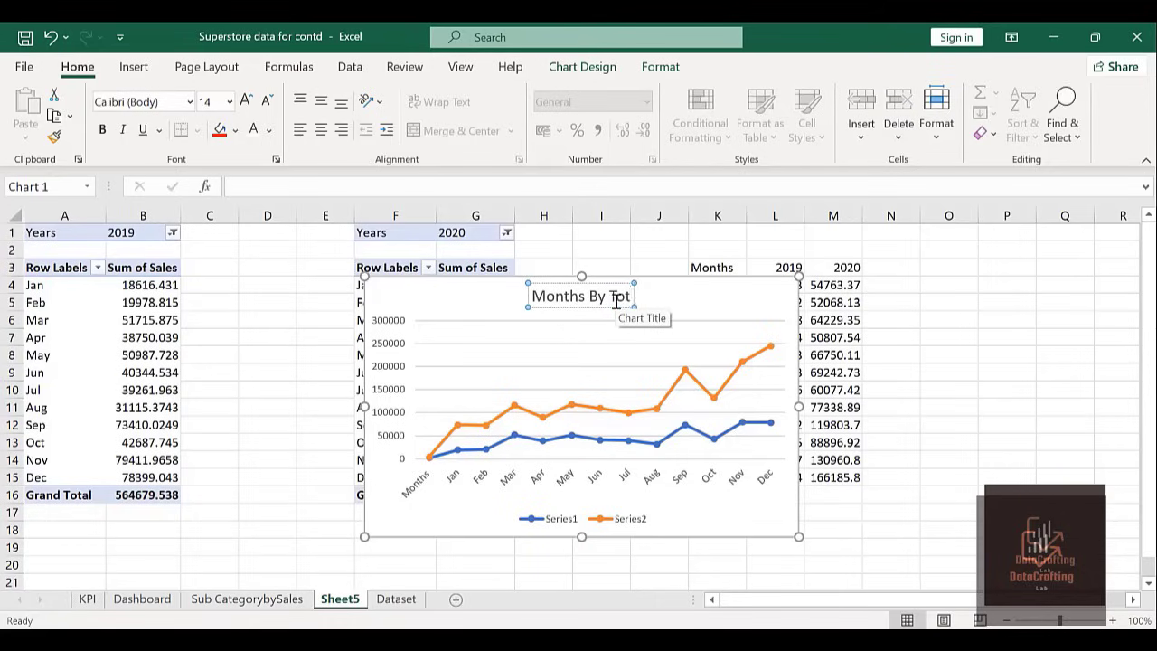
pyautogui.write('al sales')
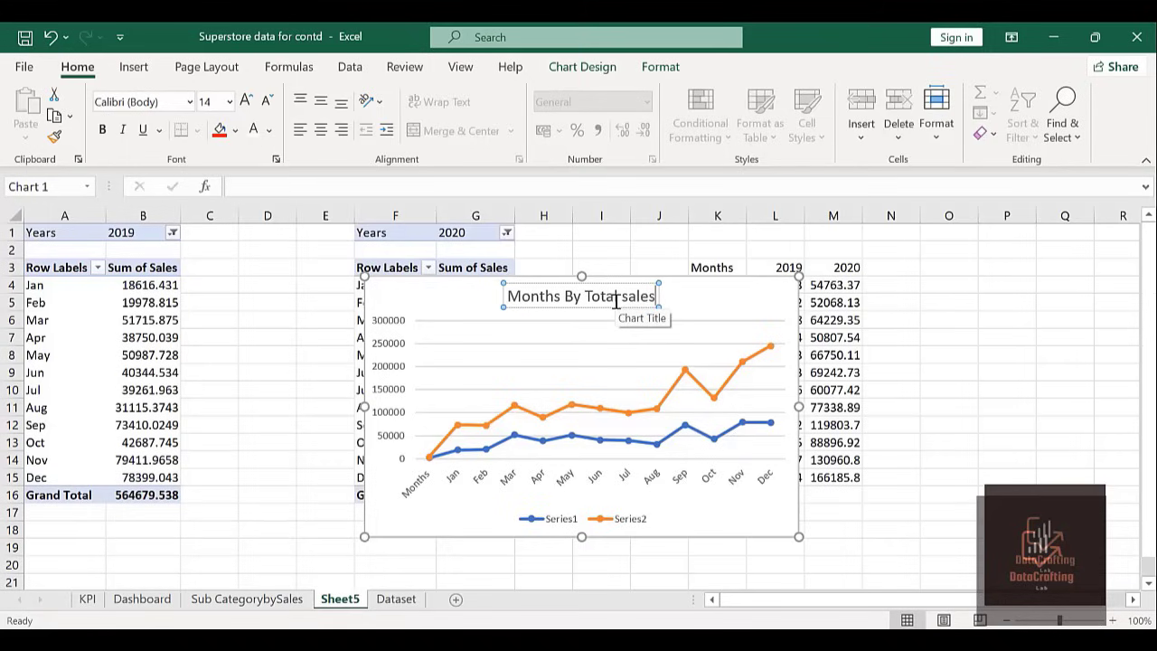
# Erase the word "sales" from the end of the line chart's title.
pyautogui.press('BackSpace')
pyautogui.press('BackSpace')
pyautogui.press('BackSpace')
pyautogui.press('BackSpace')
pyautogui.press('BackSpace')
pyautogui.press('BackSpace')
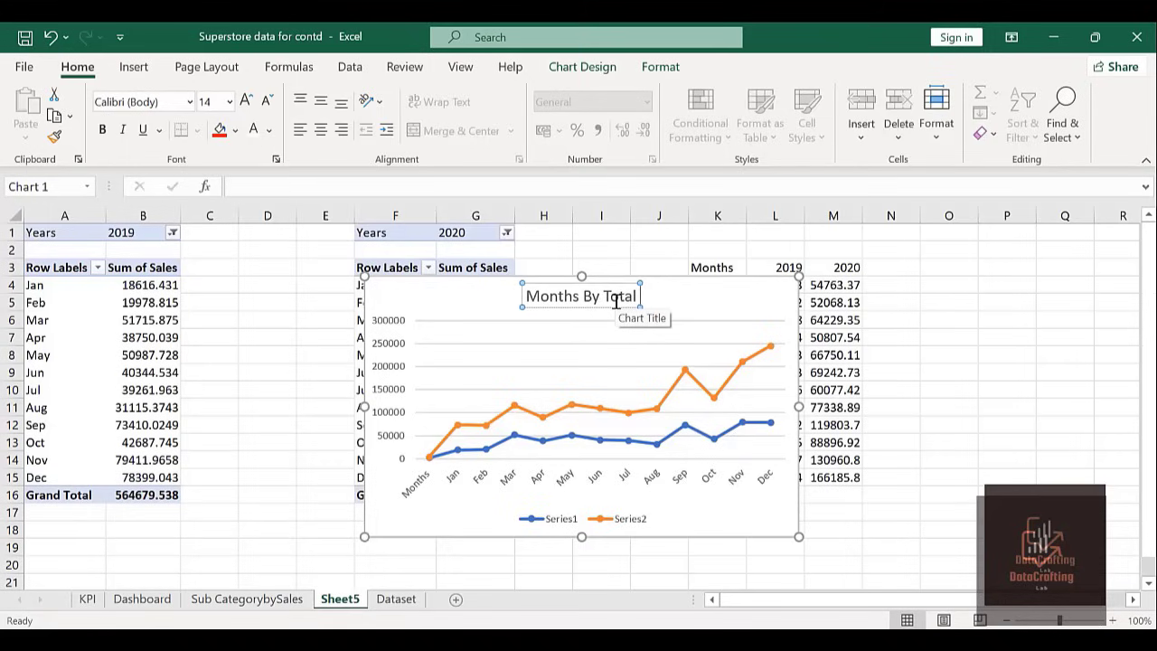
# Change the end of the line chart's title so that it reads "Months By Sales".
pyautogui.press('BackSpace')
pyautogui.press('BackSpace')
pyautogui.press('BackSpace')
pyautogui.press('BackSpace')
pyautogui.press('BackSpace')
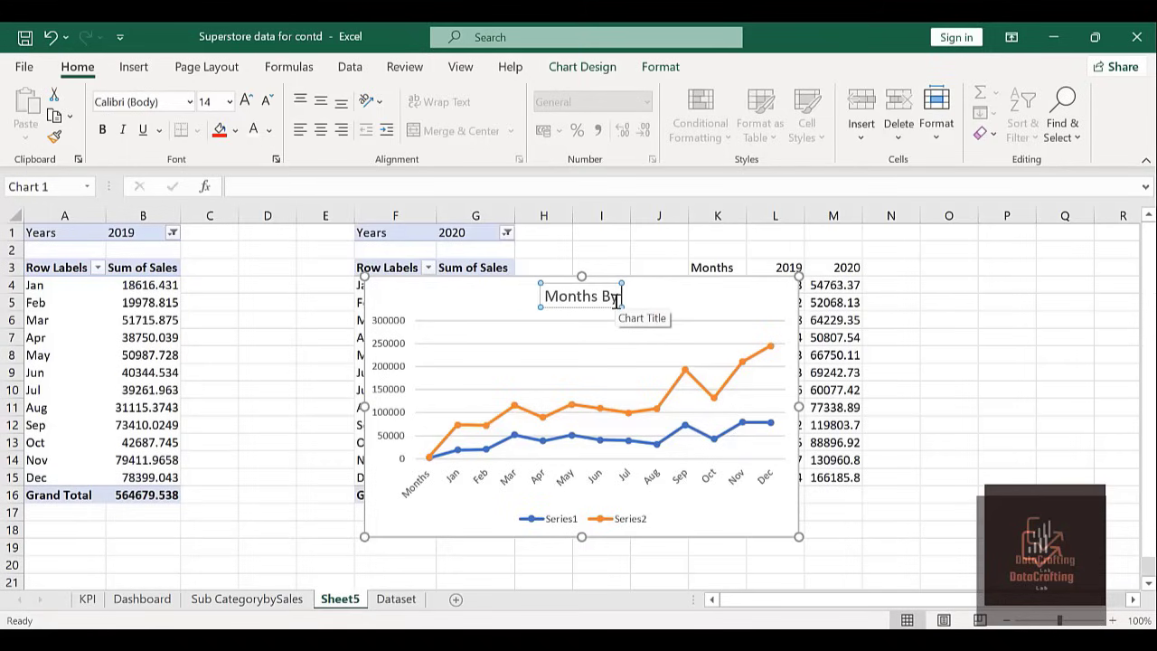
pyautogui.write('Sales')
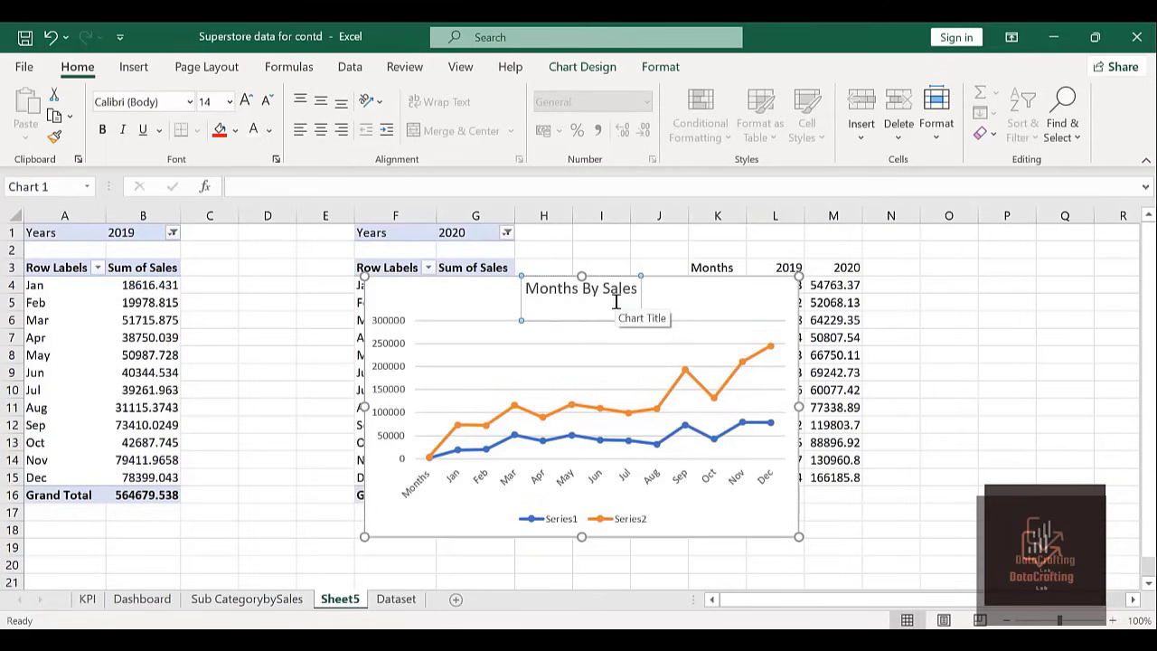
pyautogui.press('Escape')
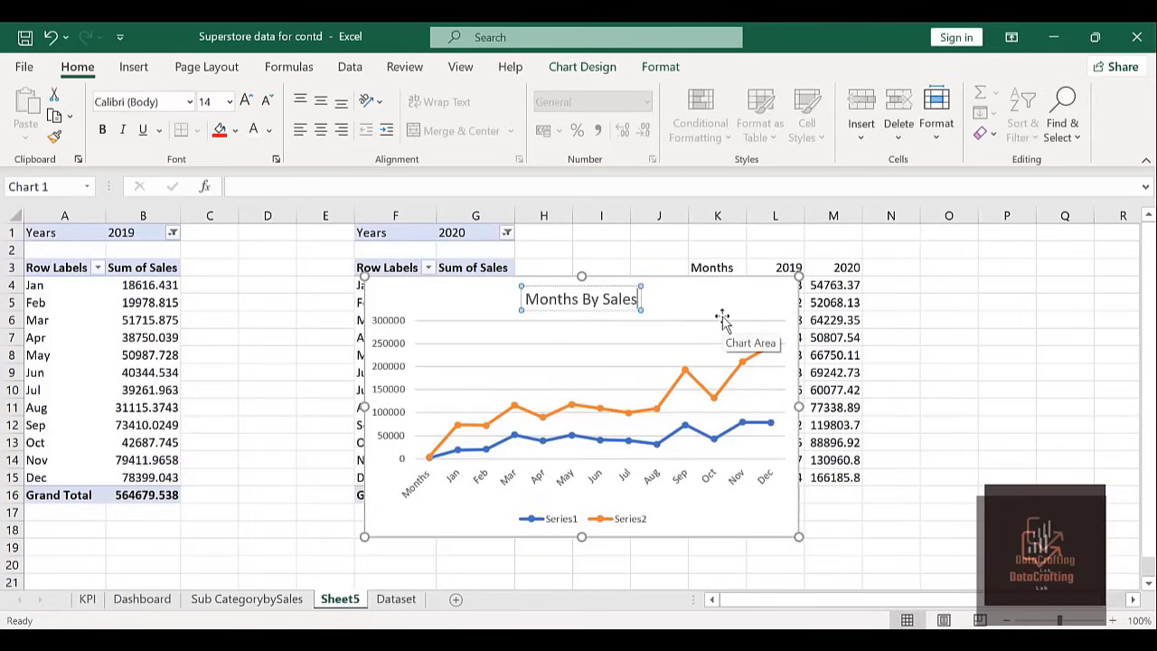
pyautogui.click(915, 352)
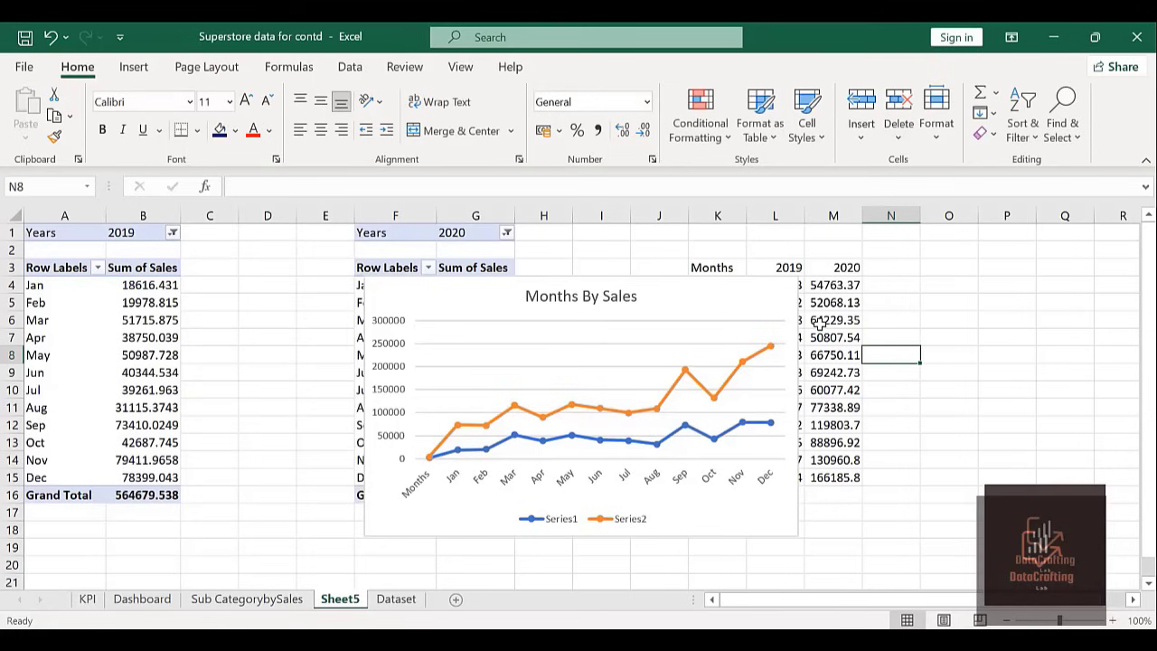
pyautogui.click(666, 295)
pyautogui.moveTo(666, 295); pyautogui.dragTo(1142, 286)
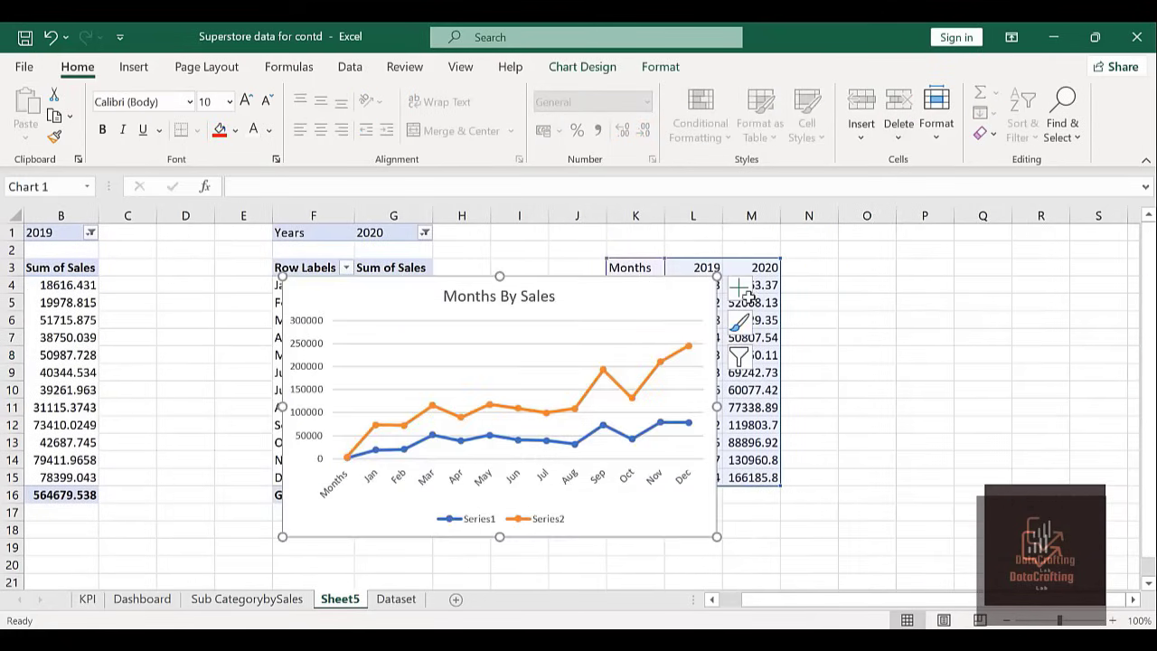
pyautogui.click(548, 299)
pyautogui.moveTo(575, 316); pyautogui.dragTo(578, 315)
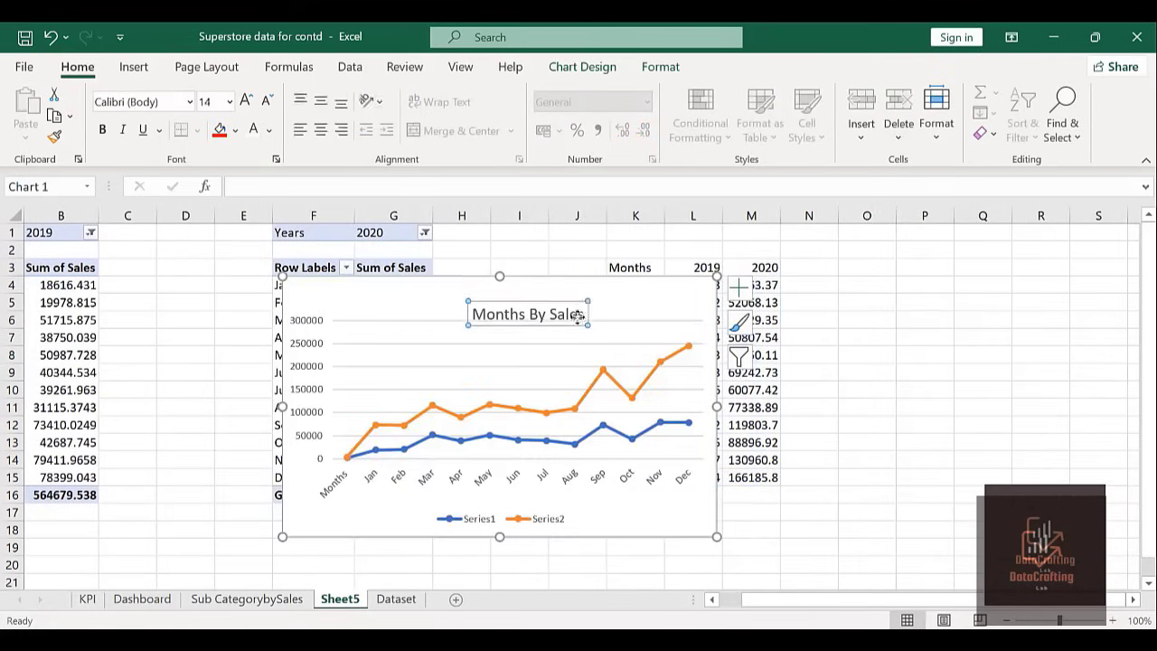
pyautogui.hotkey('ctrl', 'z')
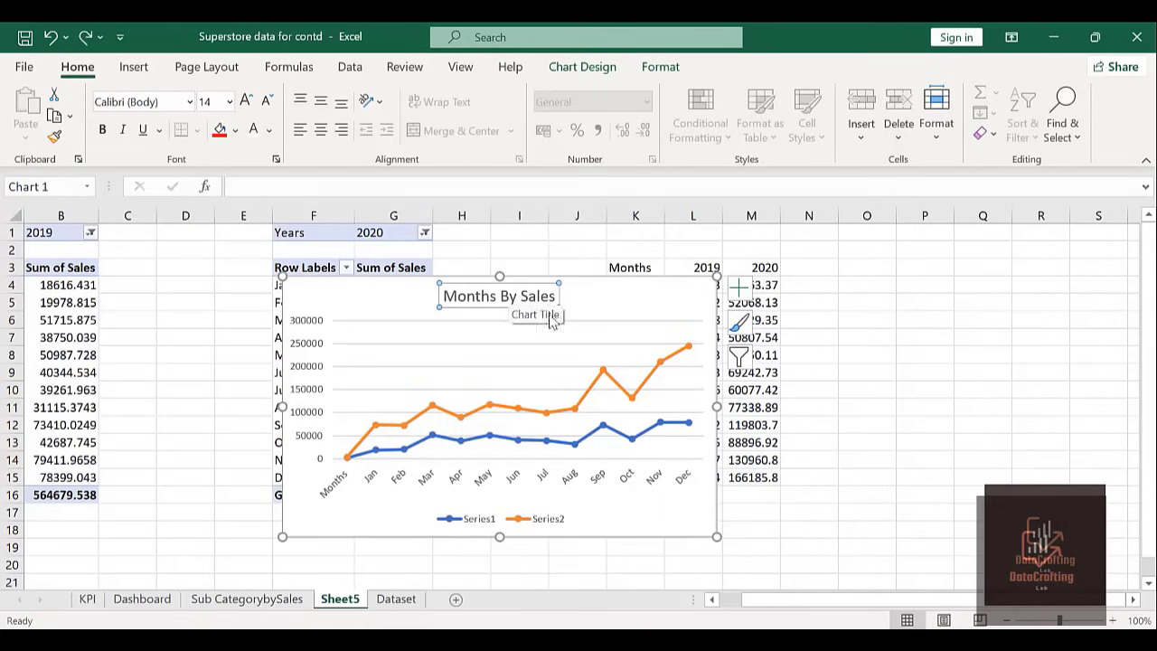
# Move the Months By Sales chart off the monthly sales table to empty cells starting near column O.
pyautogui.click(625, 282)
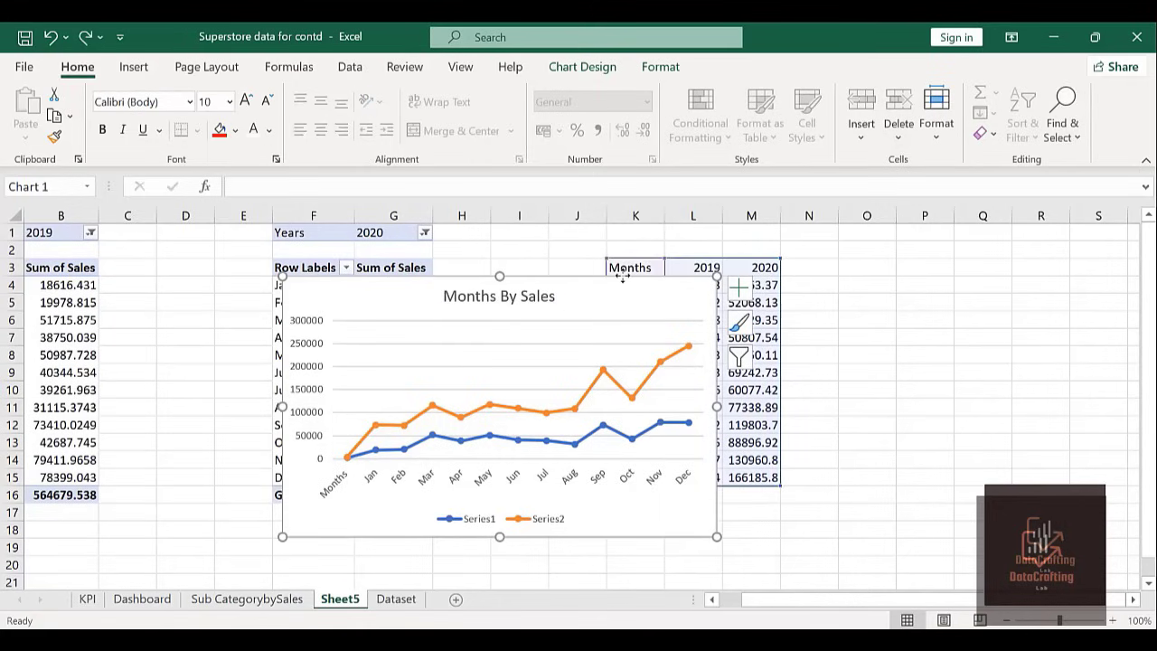
pyautogui.click(937, 265)
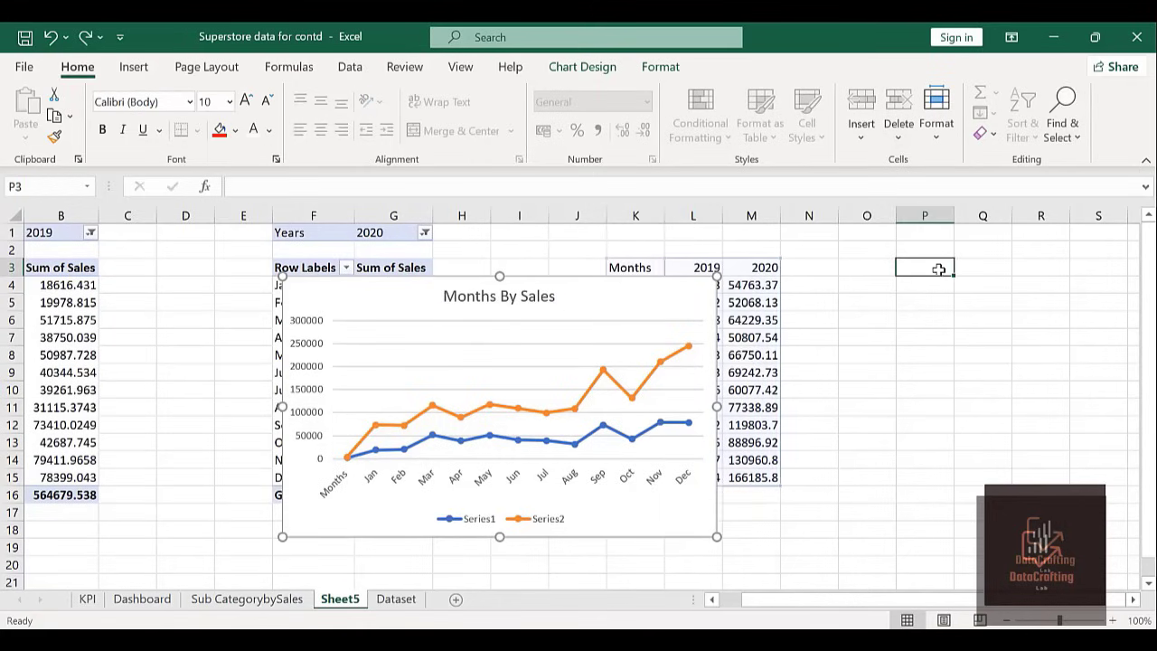
pyautogui.click(540, 273)
pyautogui.moveTo(541, 273); pyautogui.dragTo(1137, 303)
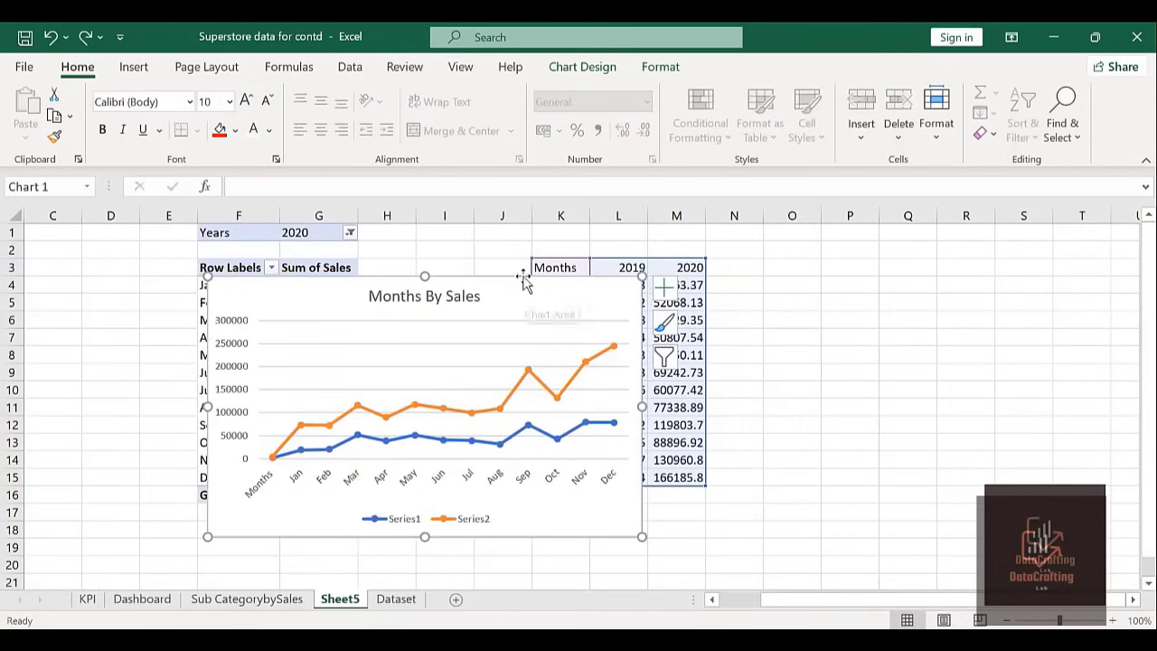
pyautogui.moveTo(528, 280); pyautogui.dragTo(1082, 284)
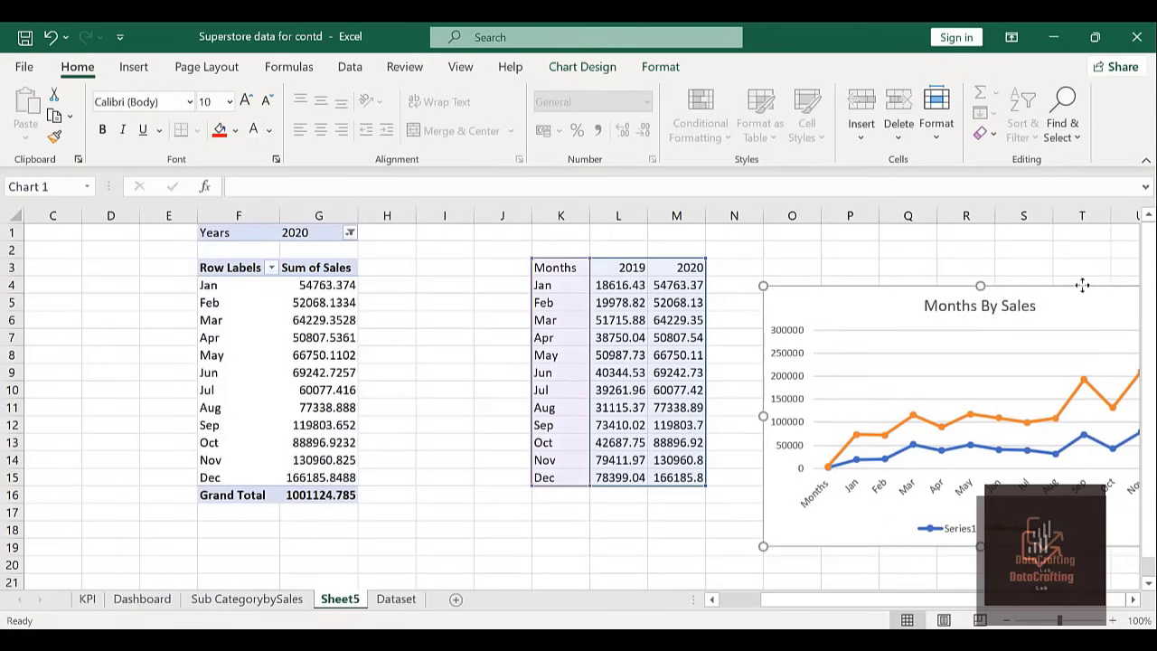
# Format the 2019 and 2020 sales values in L4:M15 with the custom number format 0.0,"K".
pyautogui.click(623, 287)
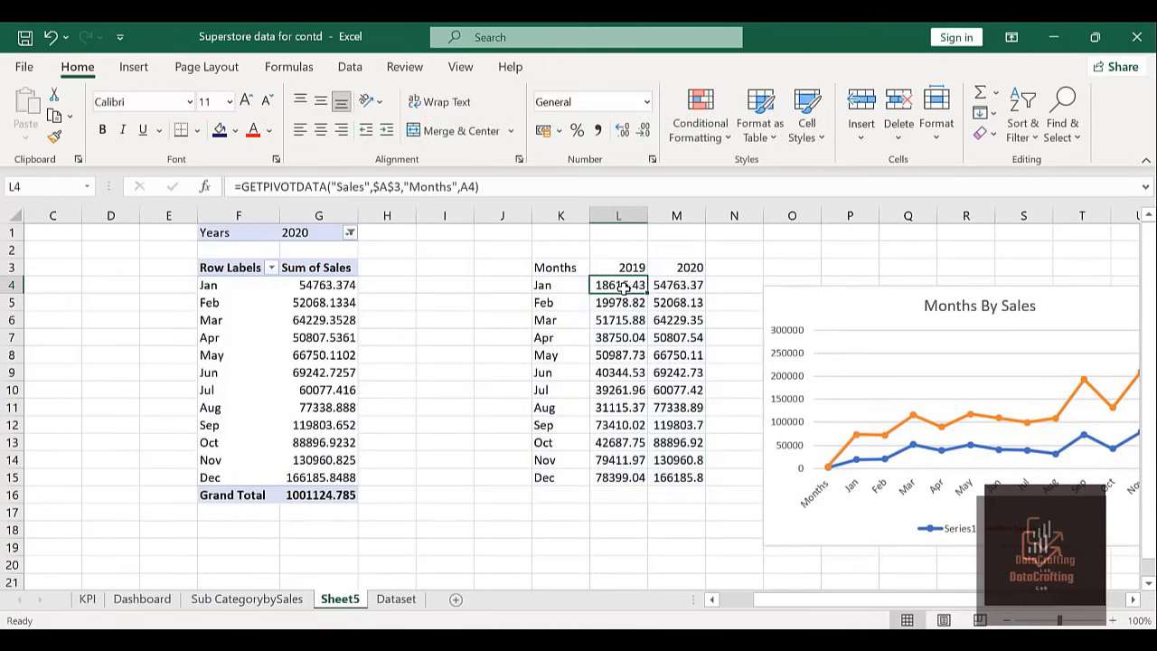
pyautogui.hotkey('ctrl', 'shift', 'Down')
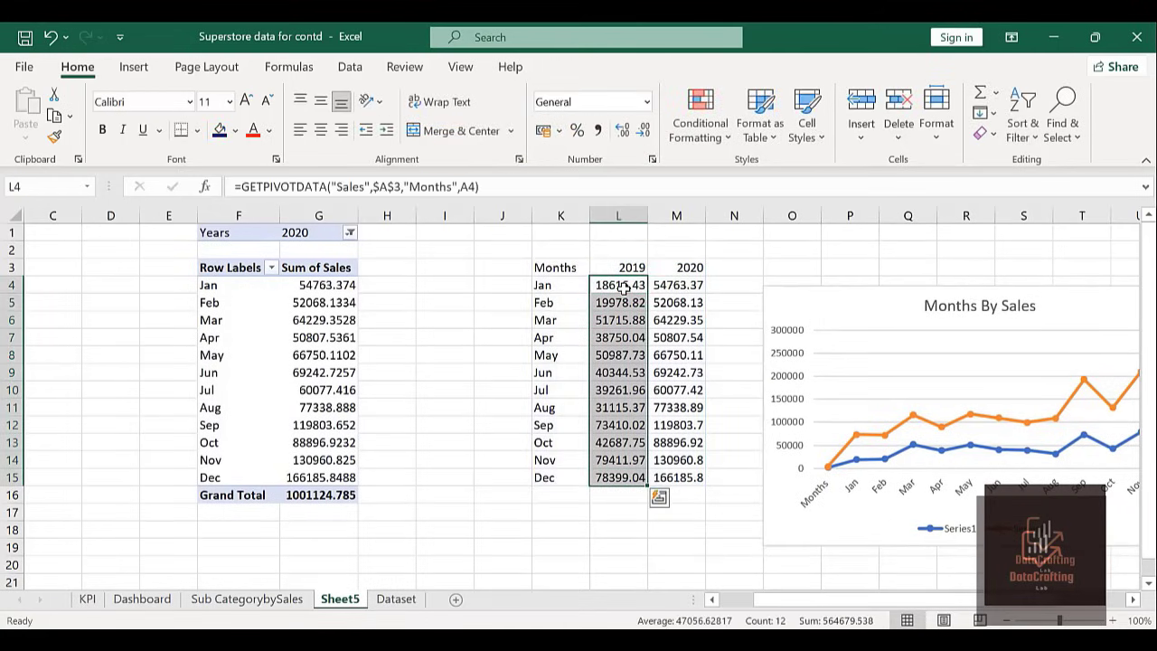
pyautogui.hotkey('ctrl', 'shift', 'Right')
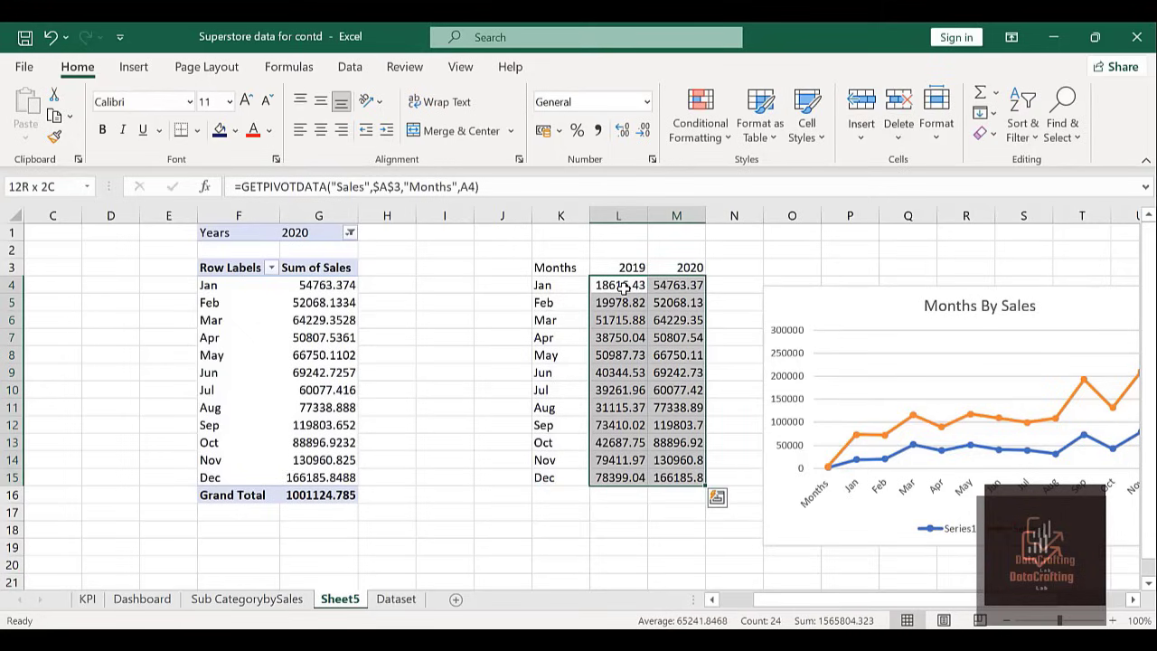
pyautogui.hotkey('ctrl', '1')
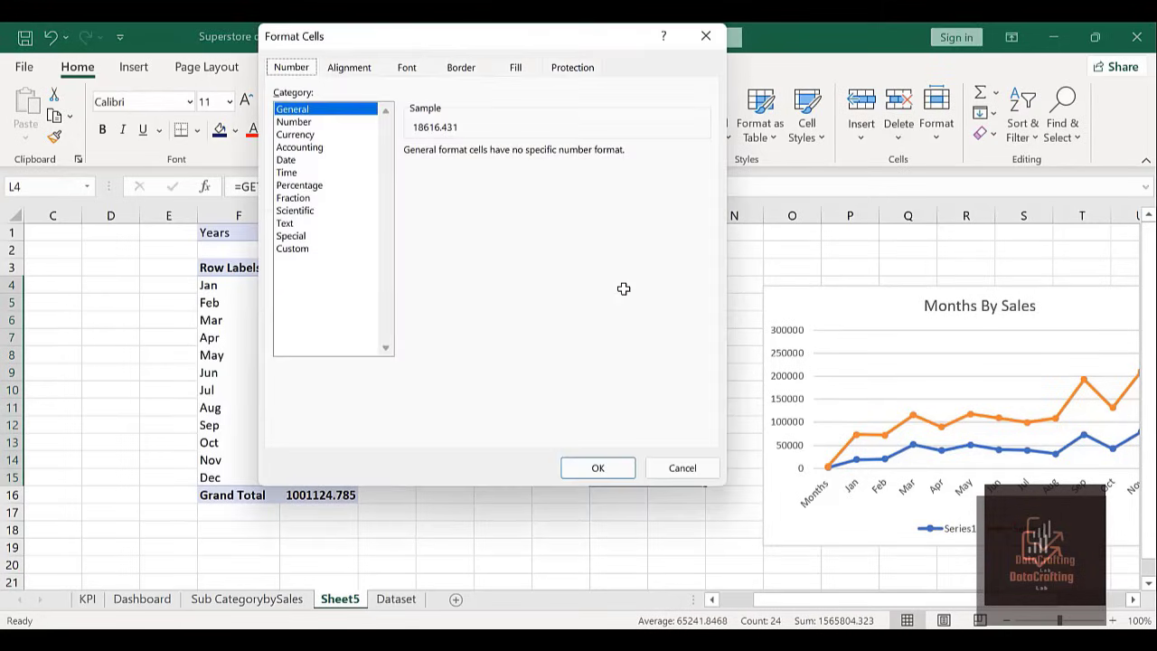
pyautogui.click(292, 249)
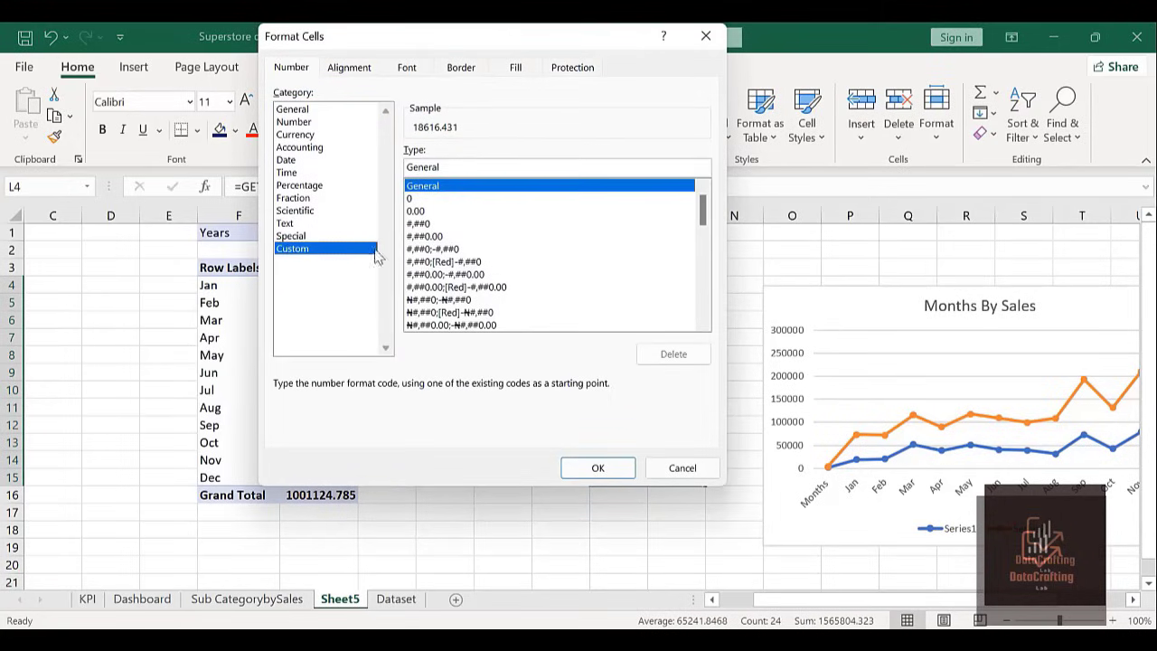
pyautogui.click(703, 301)
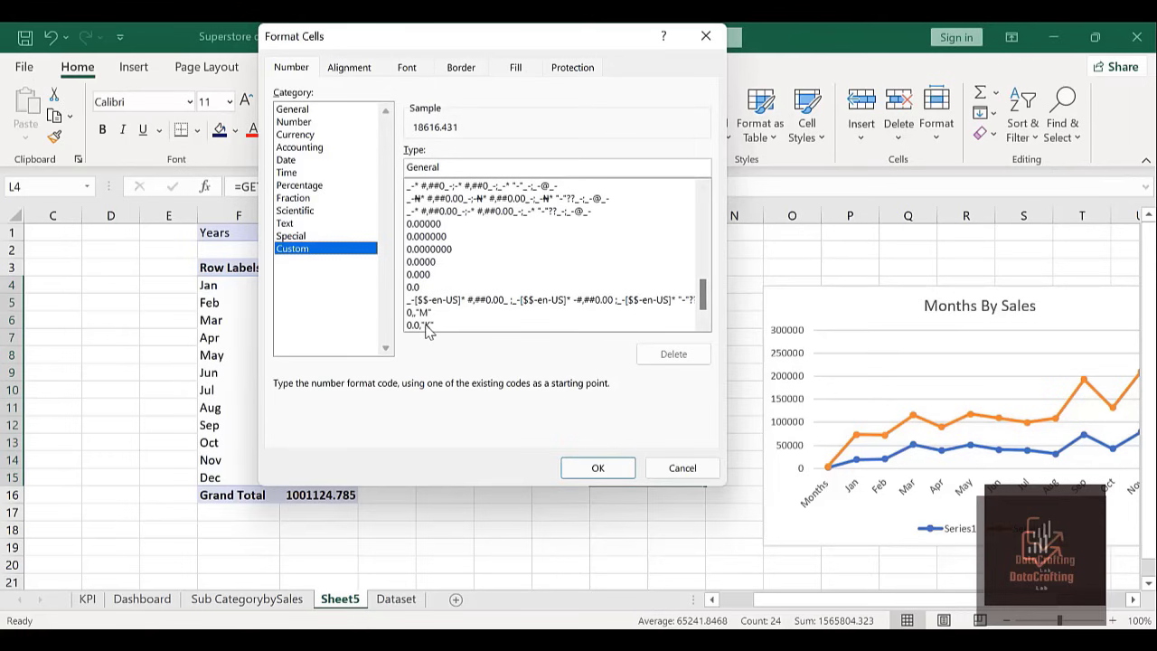
pyautogui.click(421, 326)
pyautogui.click(587, 468)
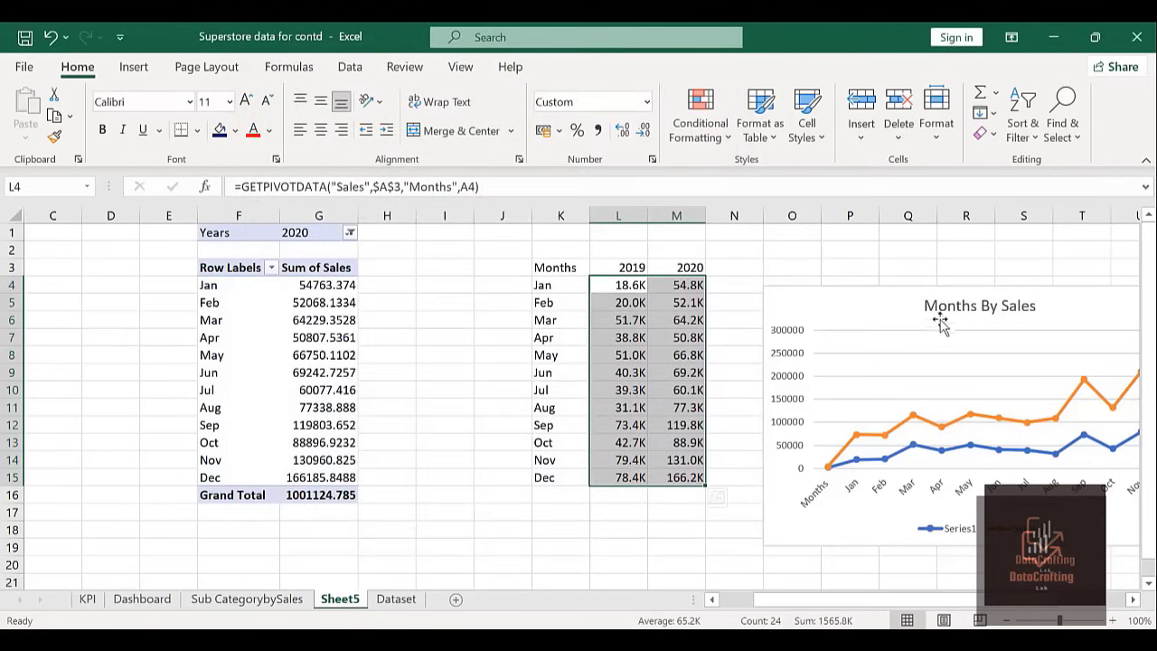
# Move the chart to columns I through P and add data labels above the points of both lines.
pyautogui.click(880, 289)
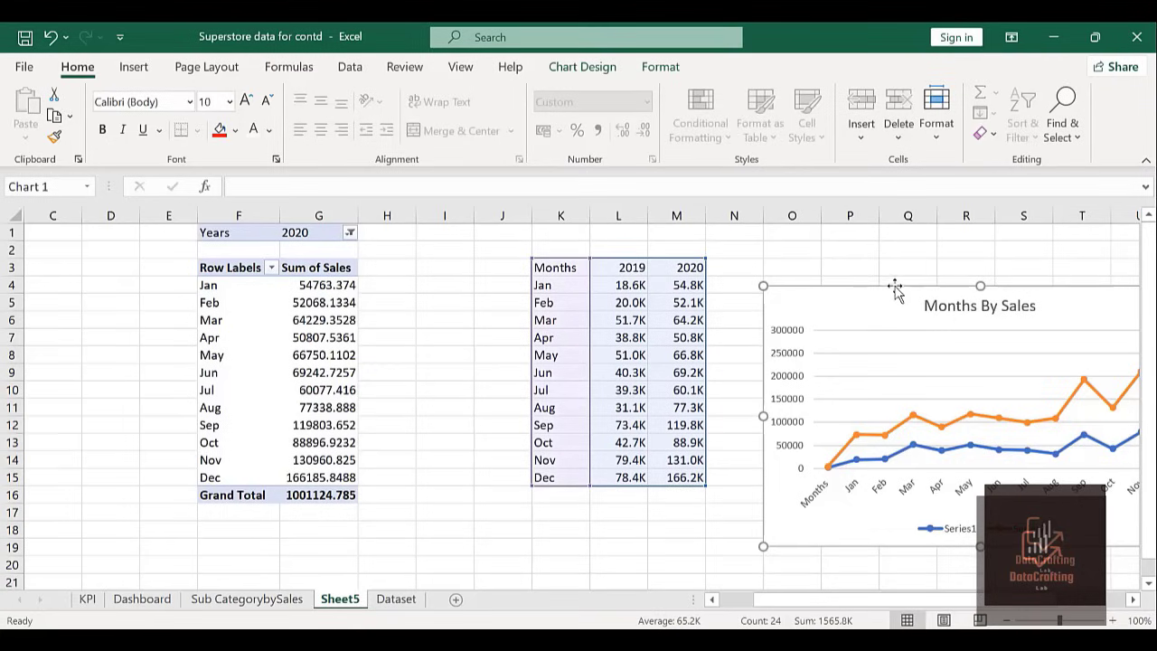
pyautogui.moveTo(895, 290); pyautogui.dragTo(551, 272)
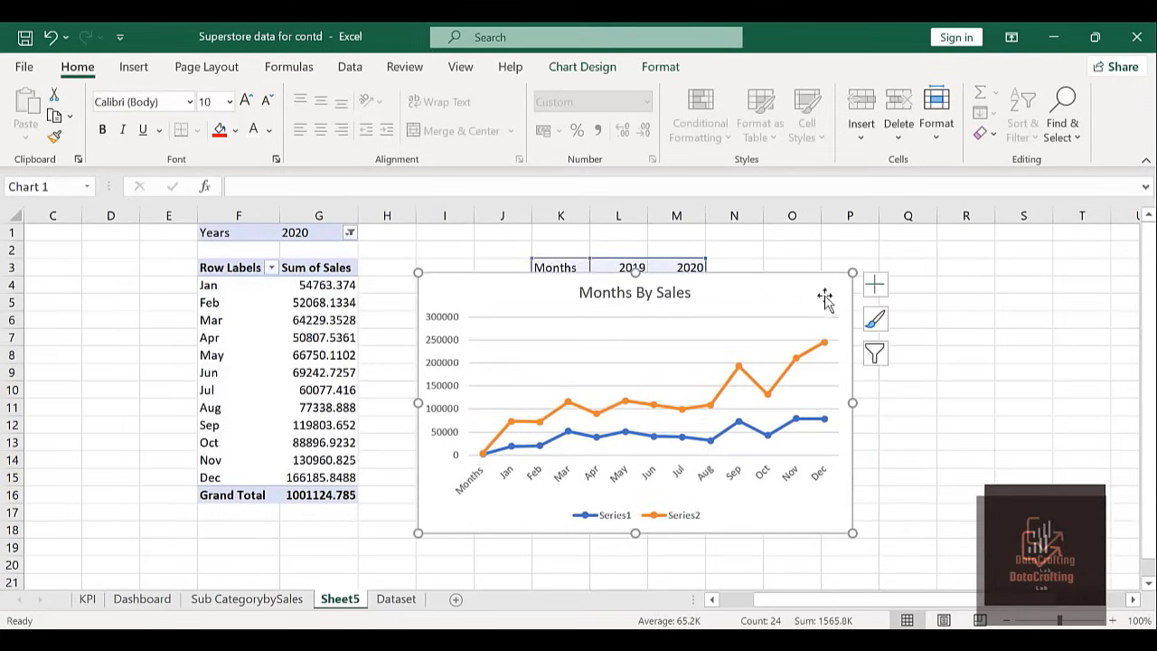
pyautogui.click(877, 286)
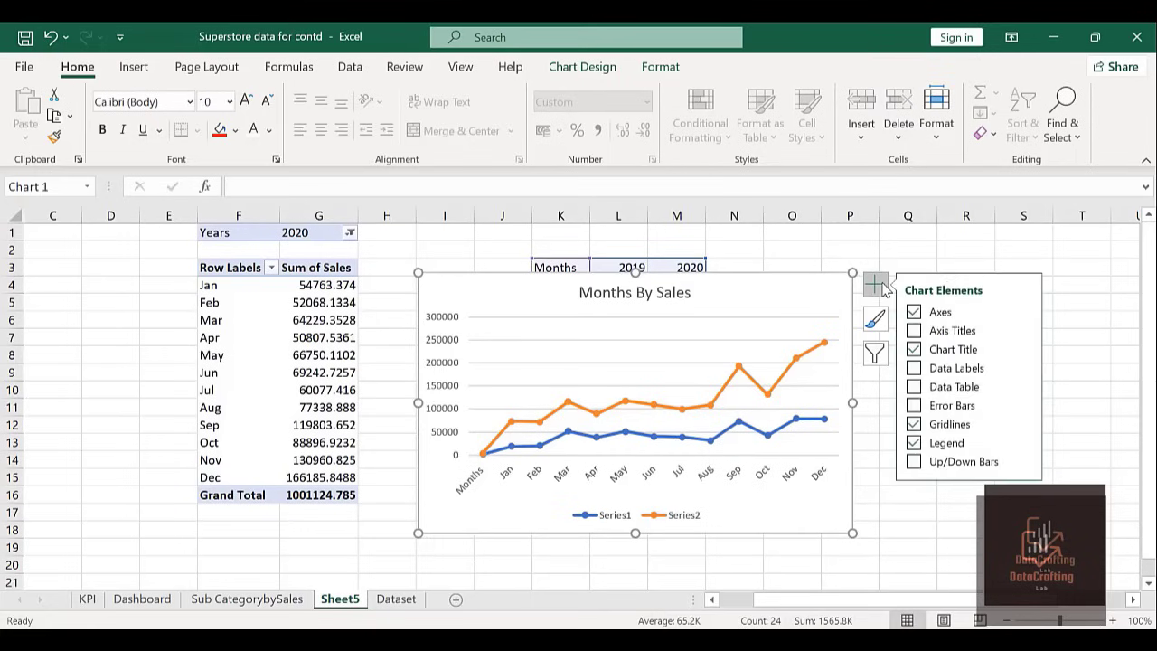
pyautogui.click(1024, 368)
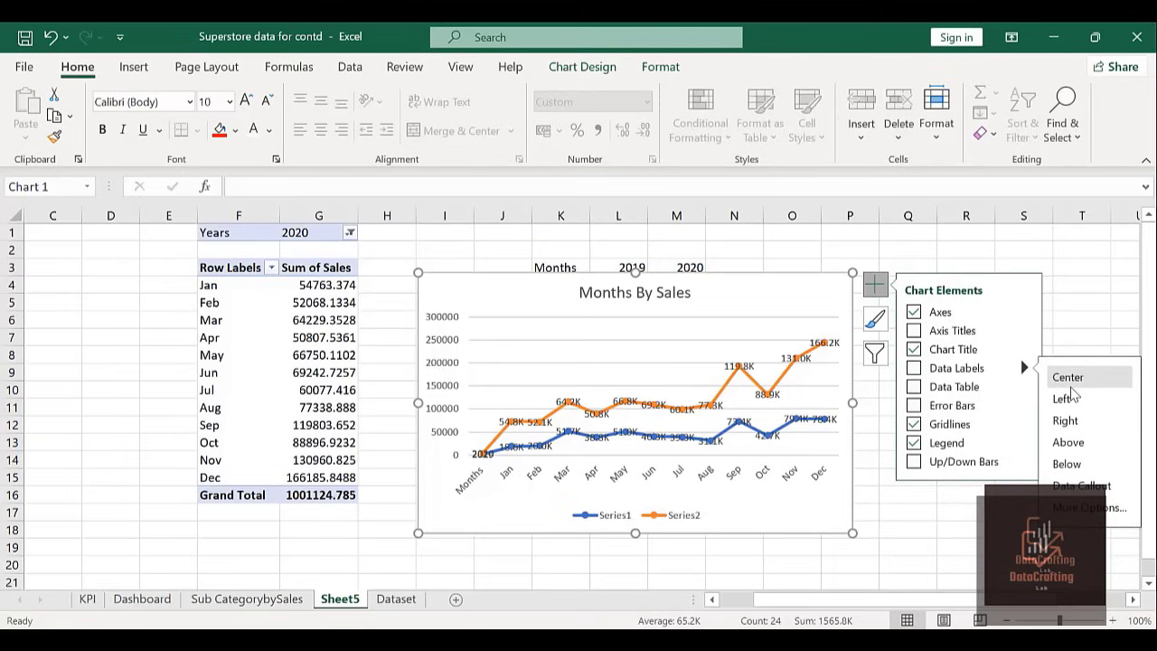
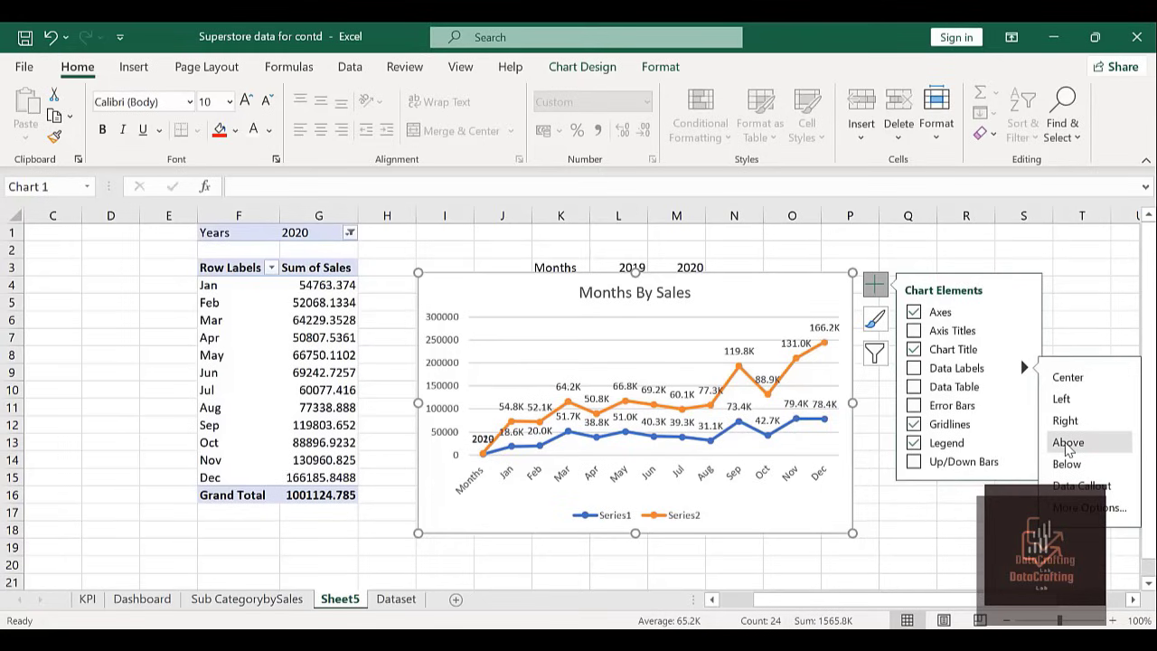
pyautogui.click(1069, 444)
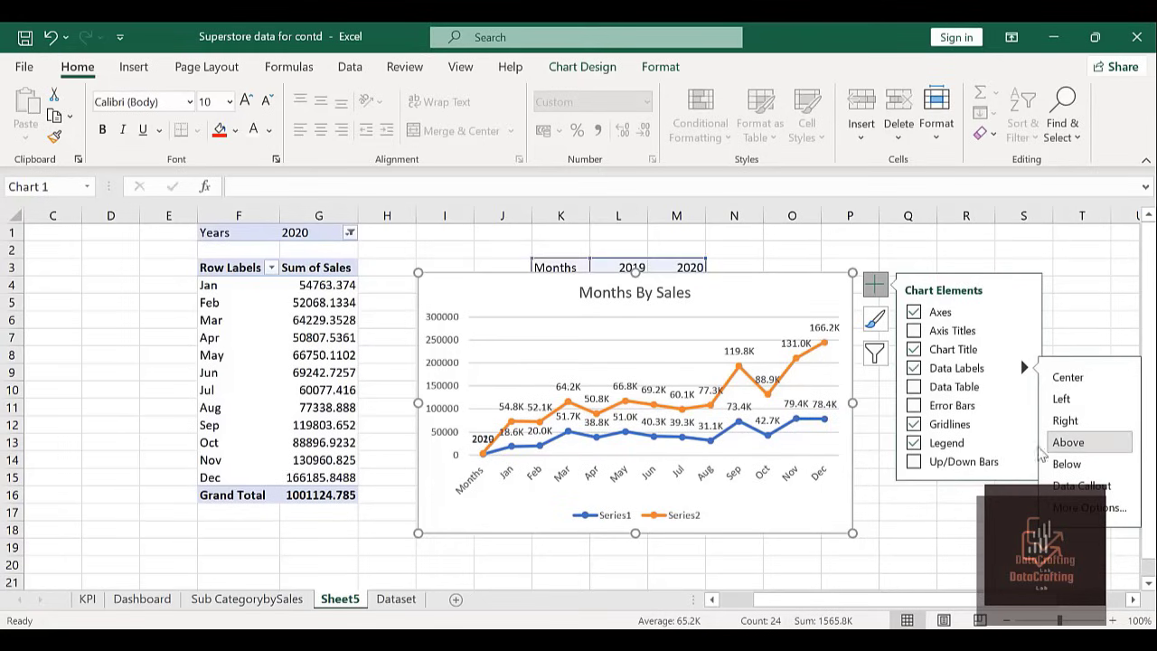
pyautogui.click(1111, 282)
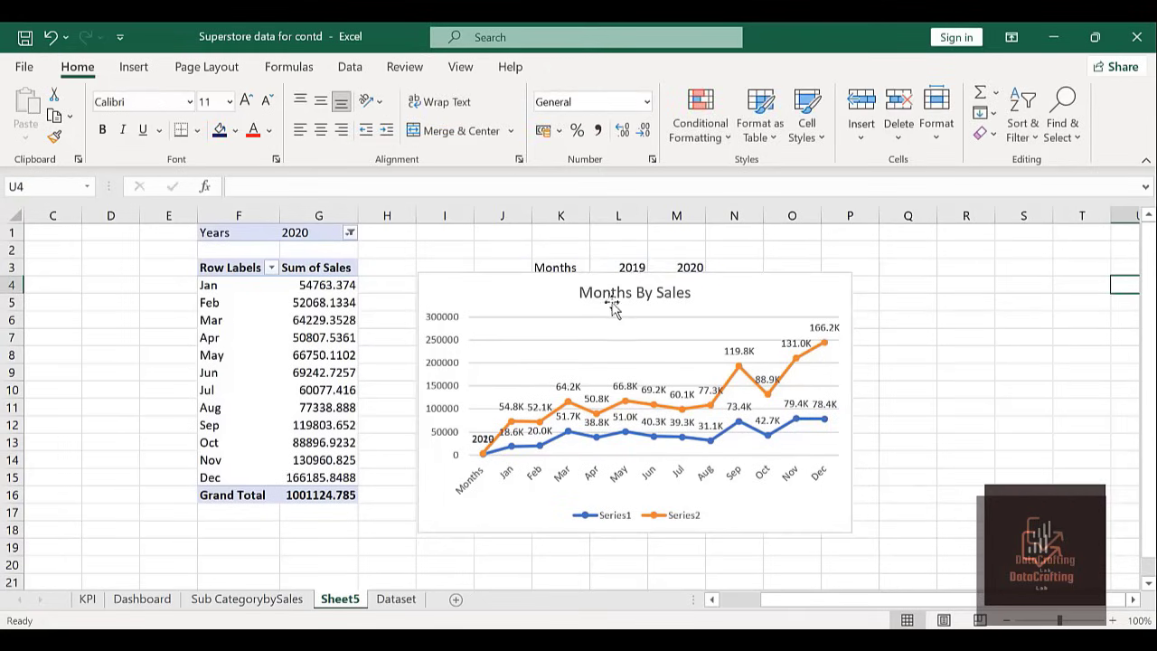
# Remove the gridlines from the Months By Sales chart.
pyautogui.click(823, 279)
pyautogui.click(875, 287)
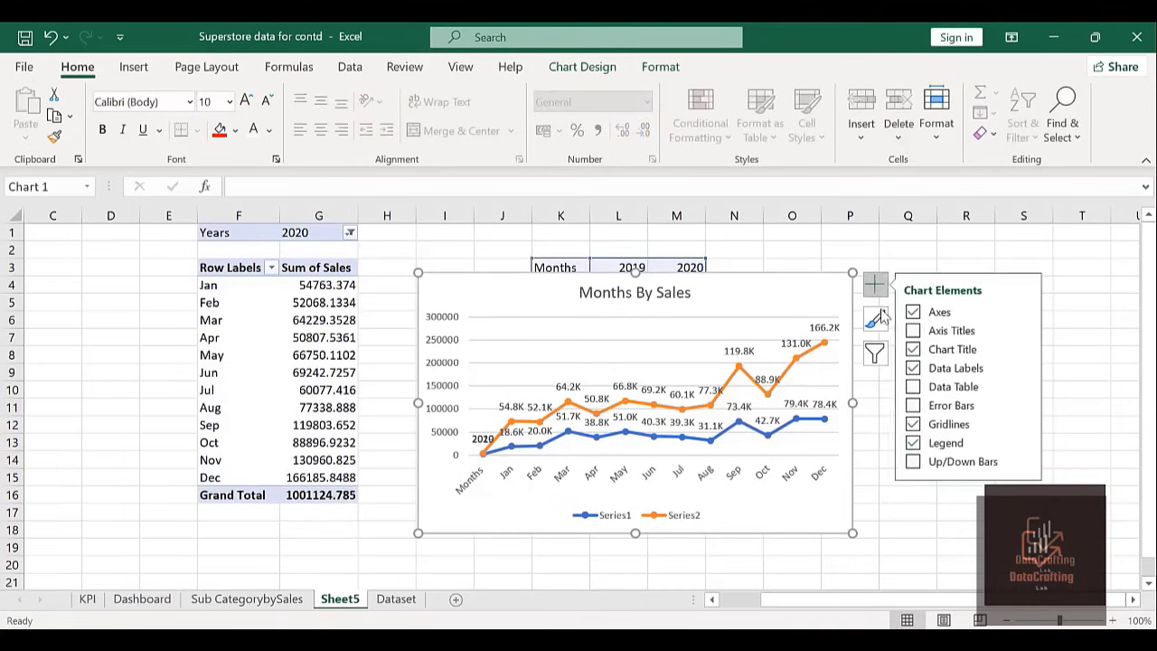
pyautogui.click(915, 426)
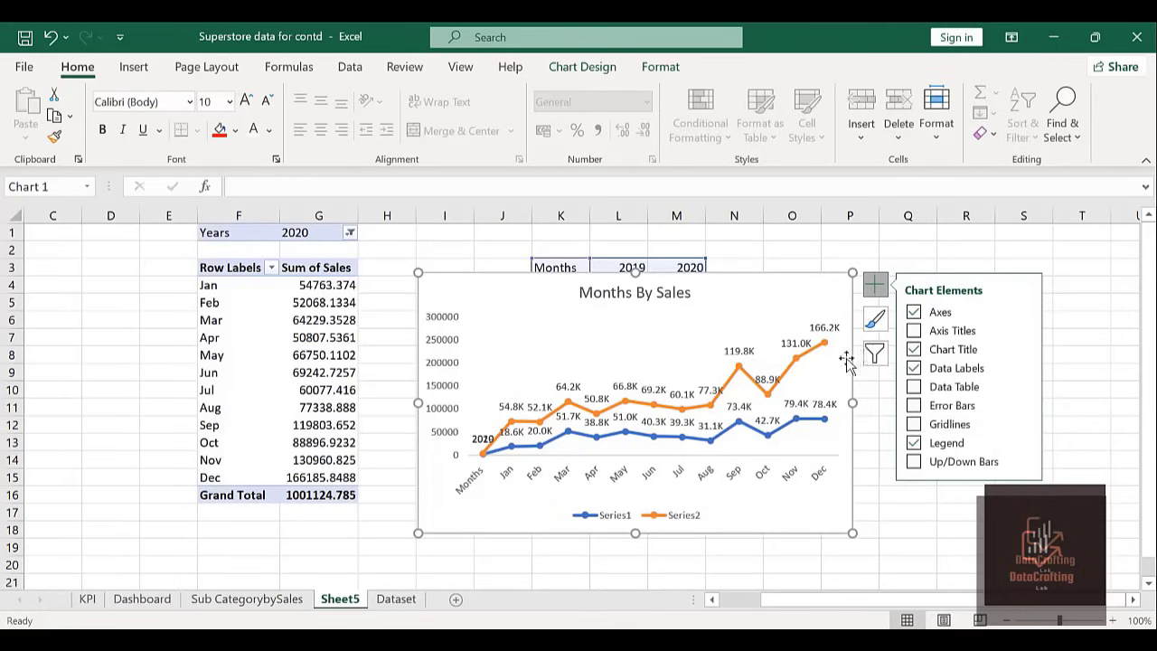
pyautogui.rightClick(801, 273)
pyautogui.press('Escape')
pyautogui.rightClick(797, 277)
pyautogui.press('Escape')
pyautogui.rightClick(788, 277)
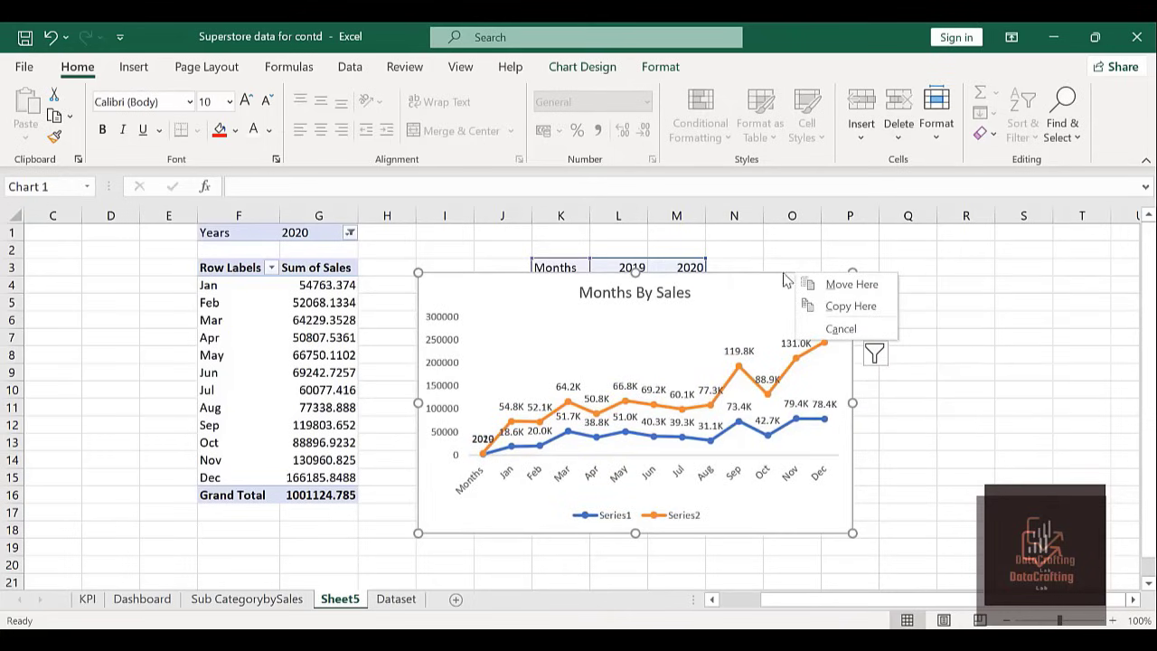
pyautogui.click(949, 299)
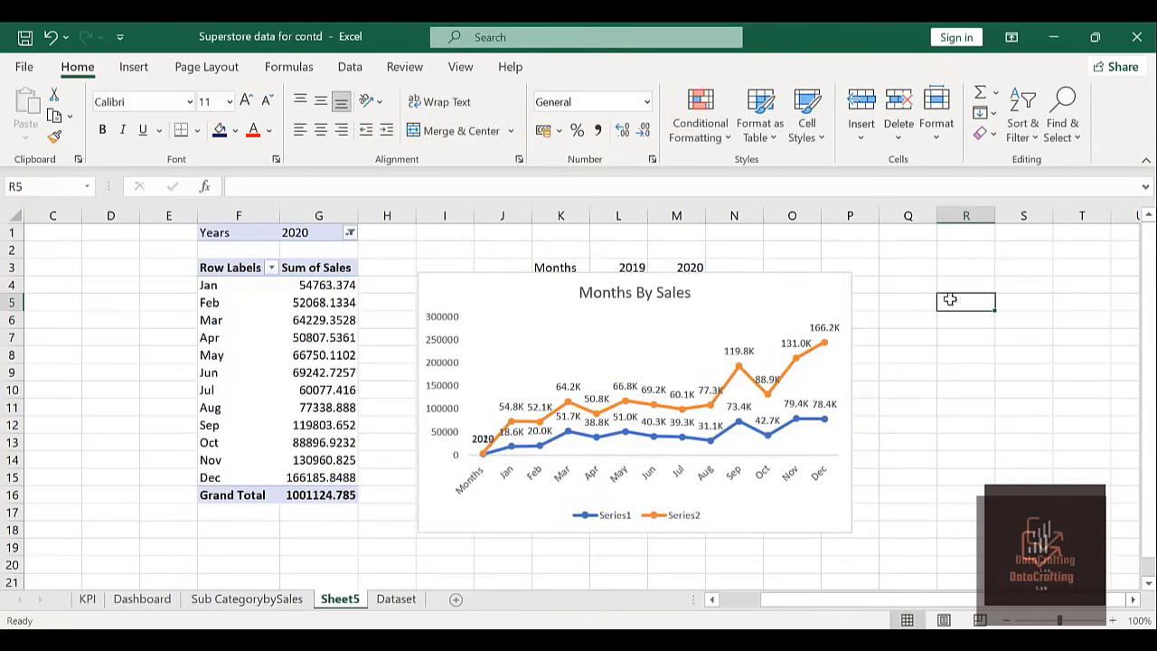
pyautogui.rightClick(767, 274)
pyautogui.press('Escape')
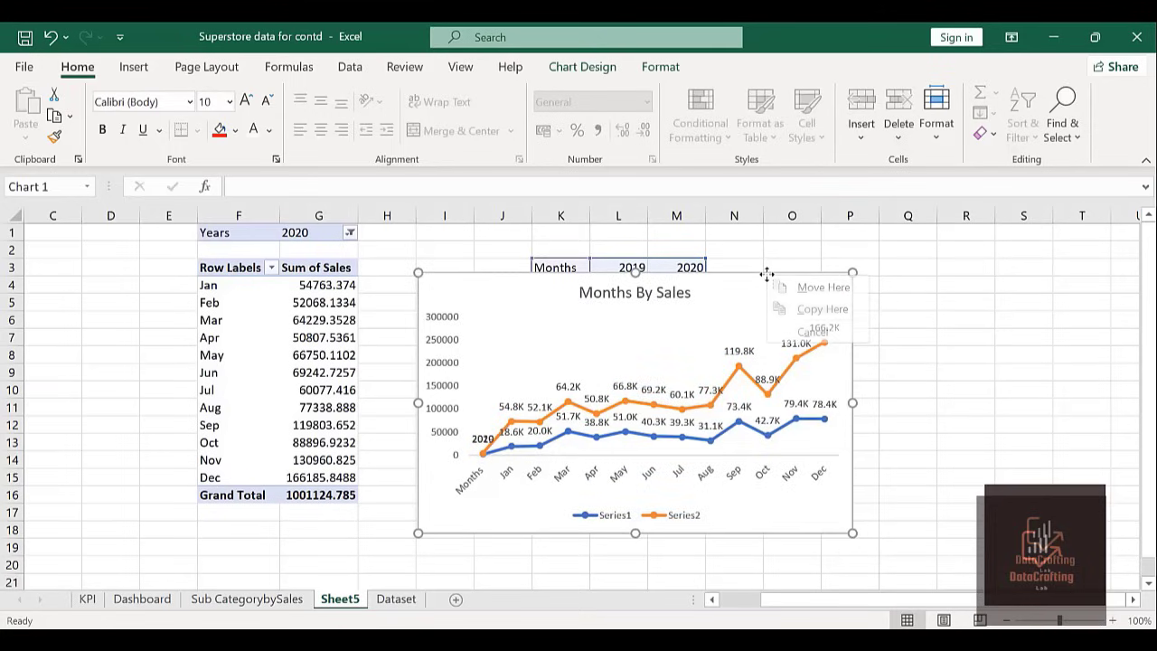
pyautogui.rightClick(766, 274)
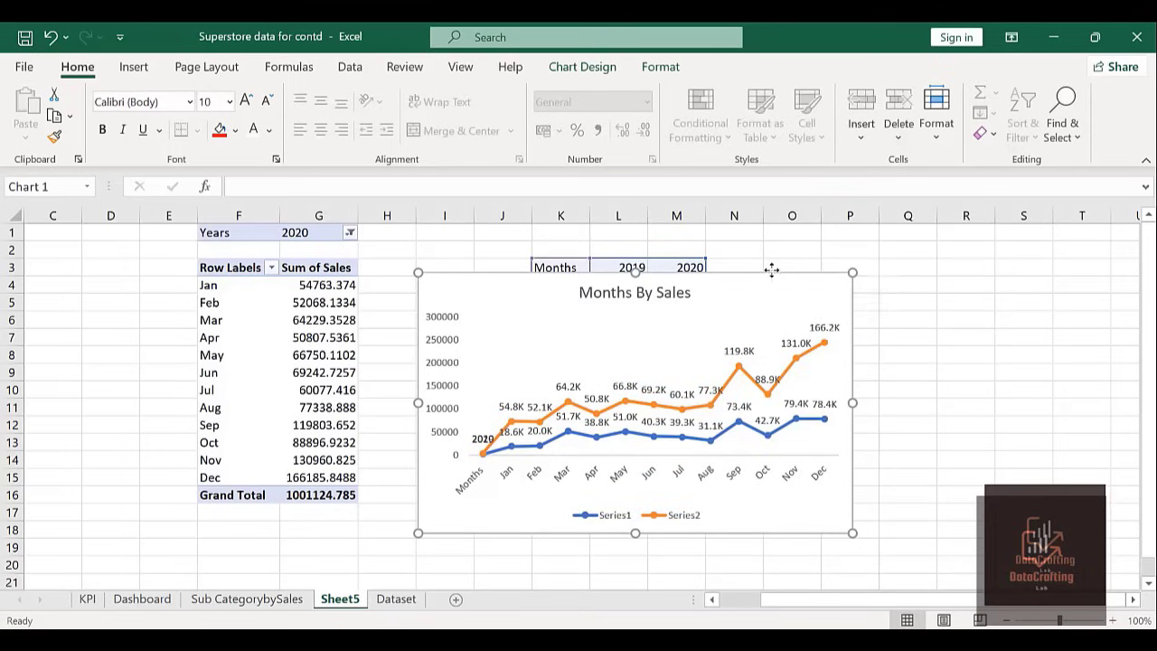
pyautogui.rightClick(771, 269)
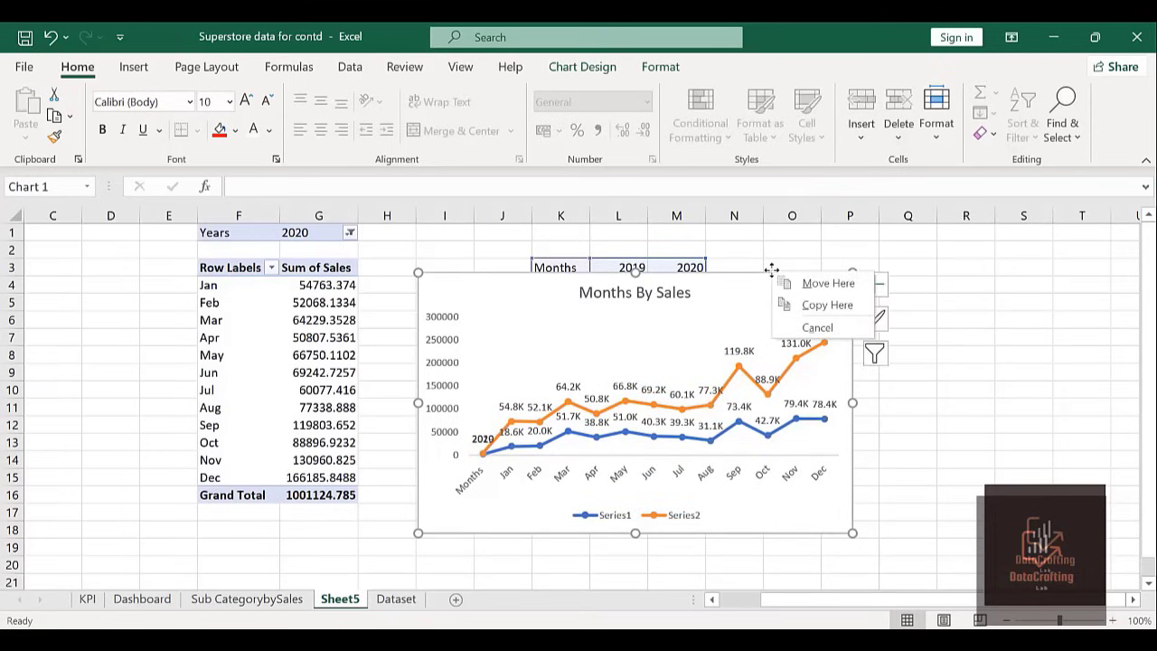
pyautogui.click(363, 548)
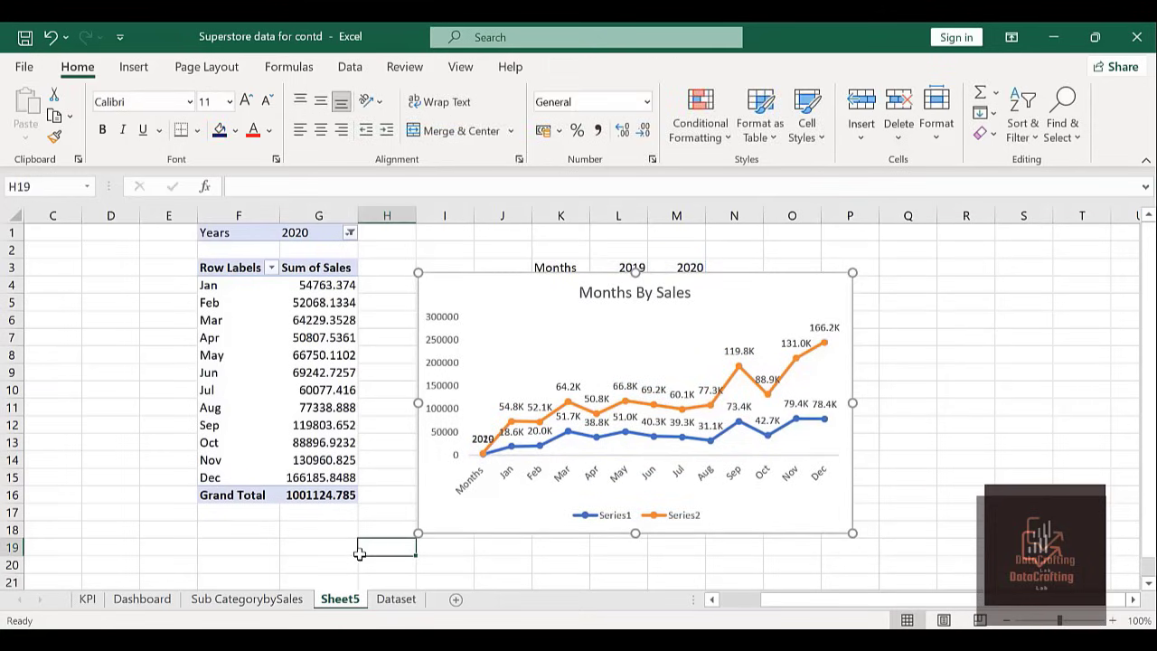
# Move the Months By Sales chart to about columns M through T and copy it.
pyautogui.click(711, 270)
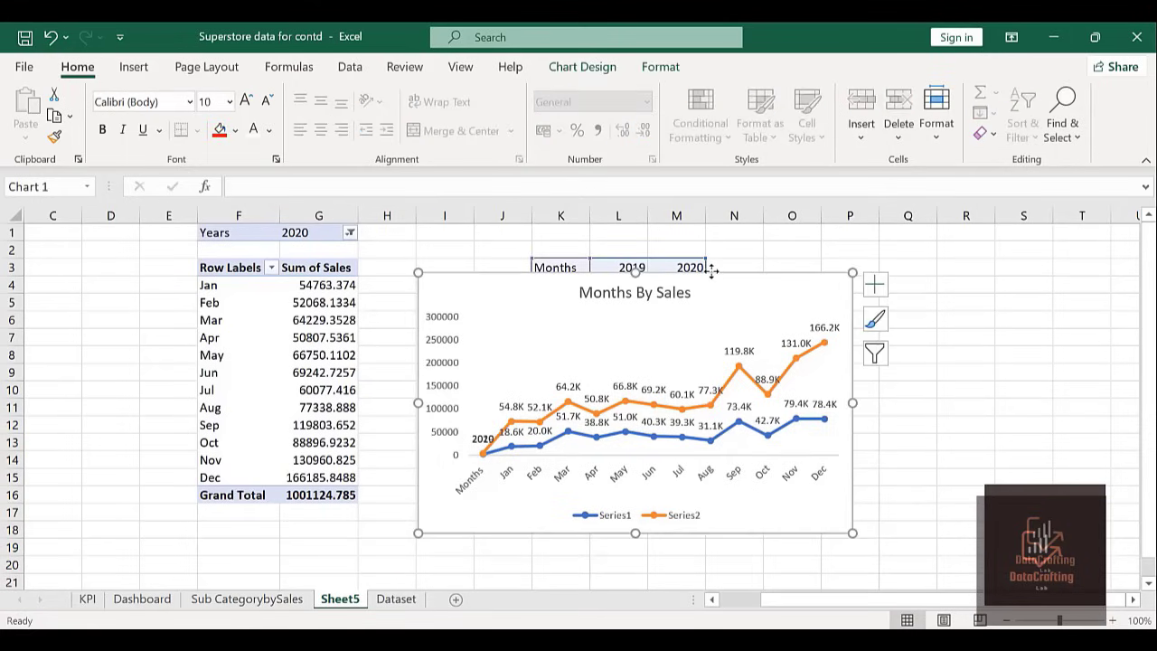
pyautogui.rightClick(712, 271)
pyautogui.click(754, 284)
pyautogui.moveTo(712, 273); pyautogui.dragTo(936, 286)
pyautogui.hotkey('ctrl', 'c')
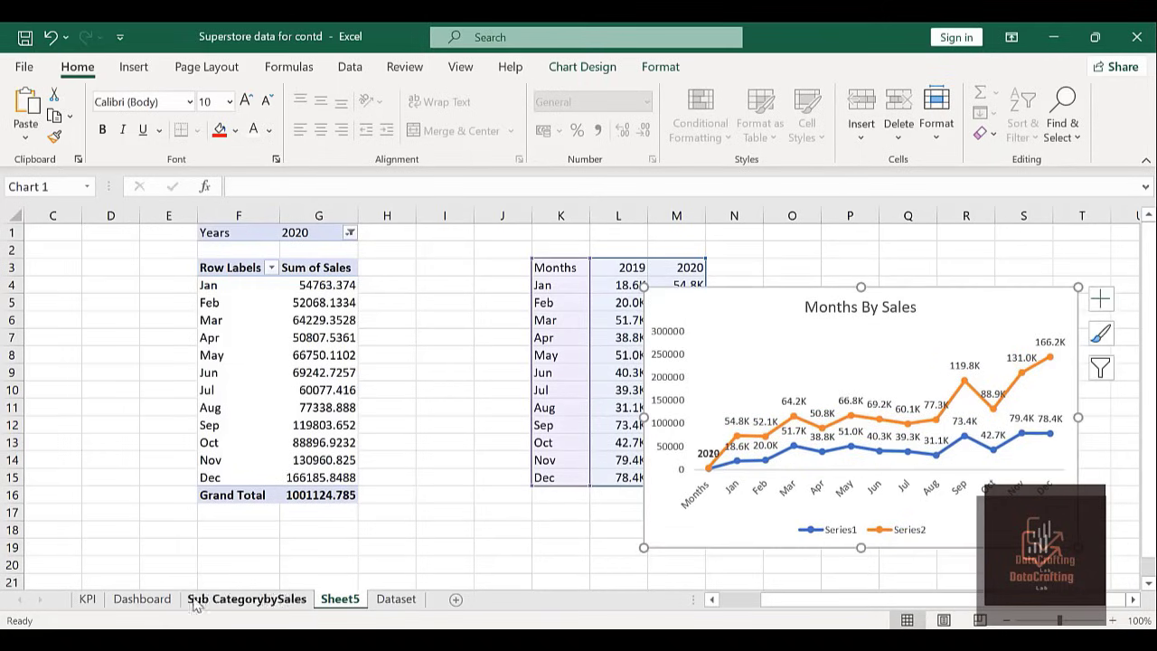
# Paste the copied Months By Sales chart onto the Dashboard sheet, in the empty area beside the Sub-category by Sales chart.
pyautogui.click(145, 600)
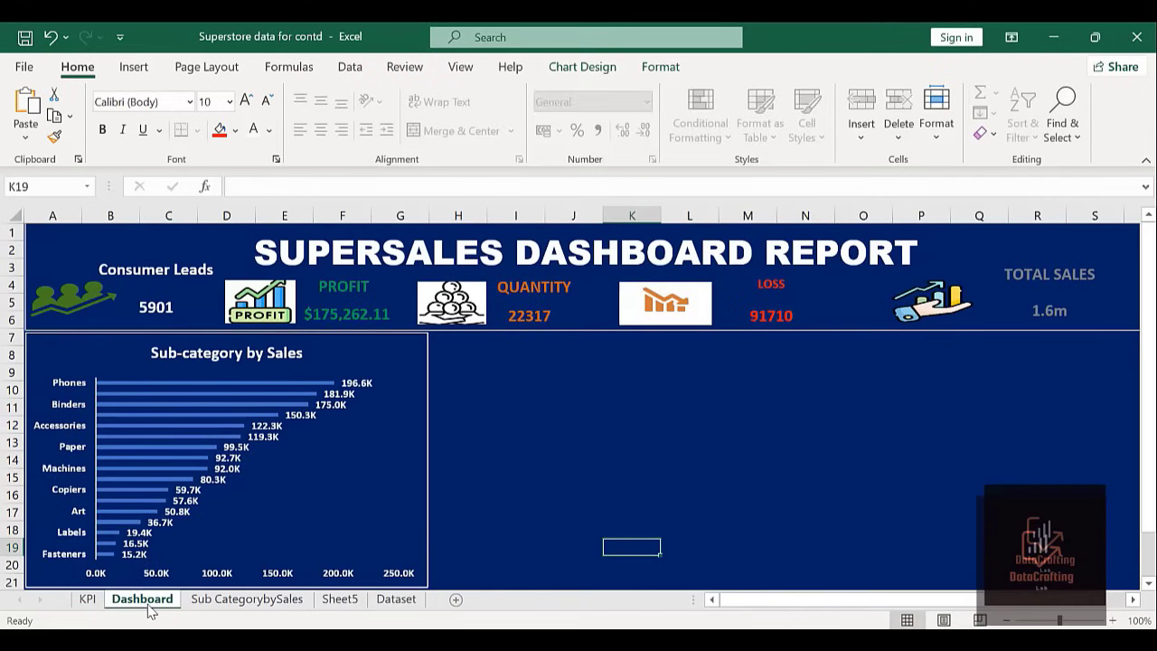
pyautogui.click(512, 359)
pyautogui.hotkey('ctrl', 'v')
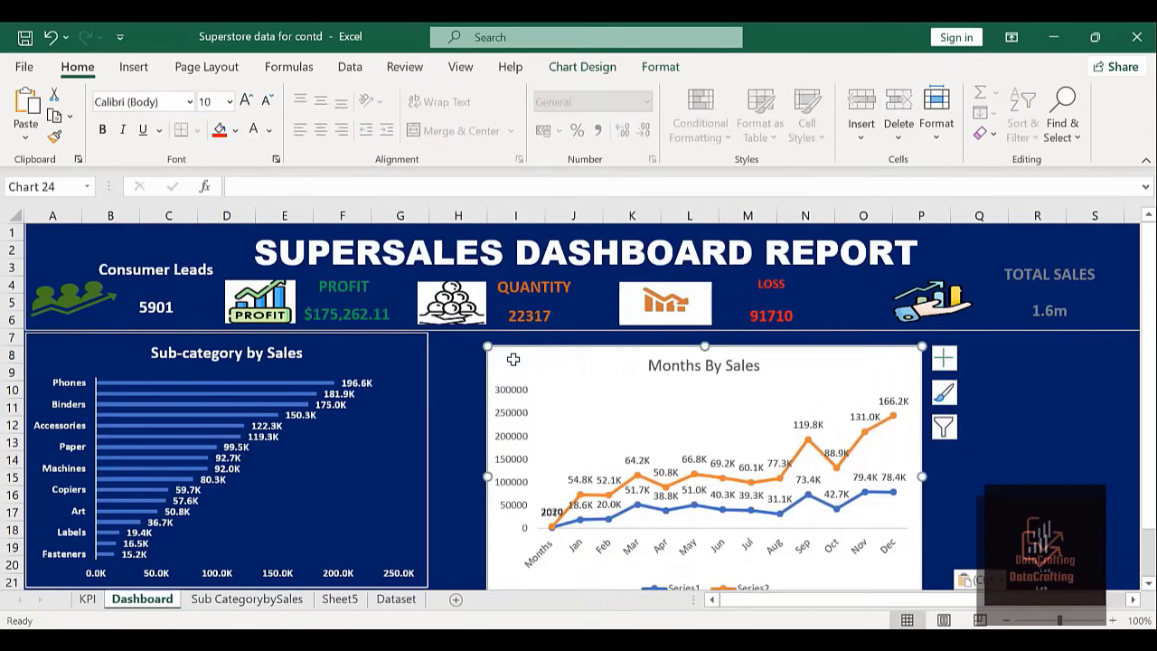
# Set the chart area of the pasted Months By Sales chart to No fill.
pyautogui.rightClick(783, 353)
pyautogui.press('Escape')
pyautogui.rightClick(781, 348)
pyautogui.press('Escape')
pyautogui.rightClick(781, 348)
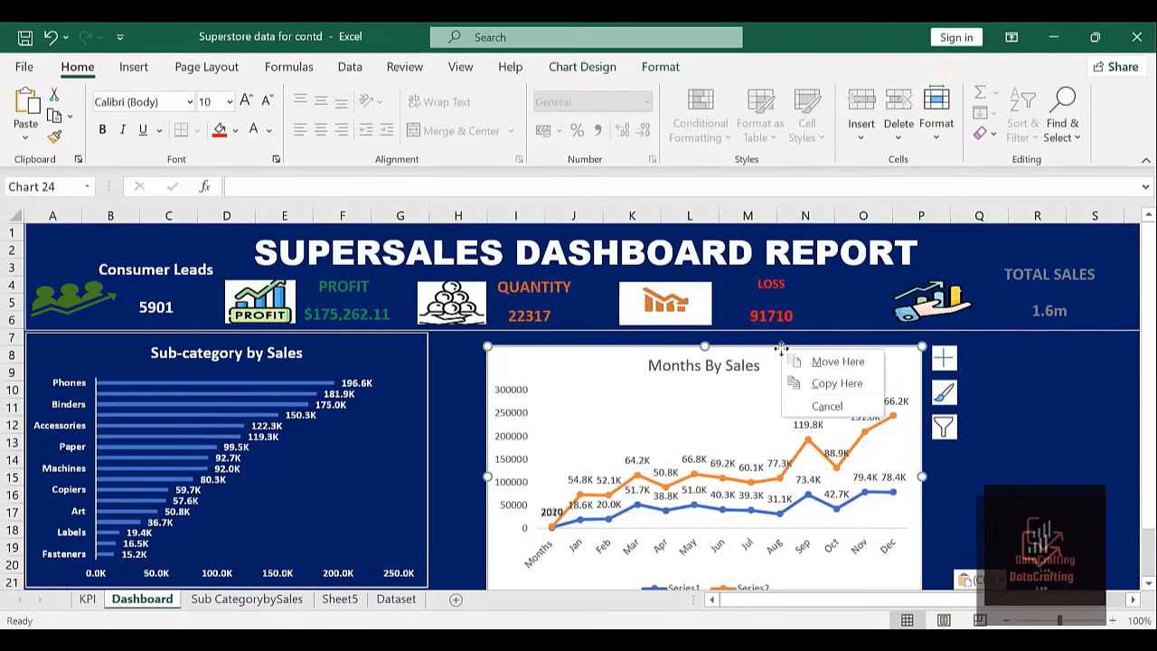
pyautogui.press('Escape')
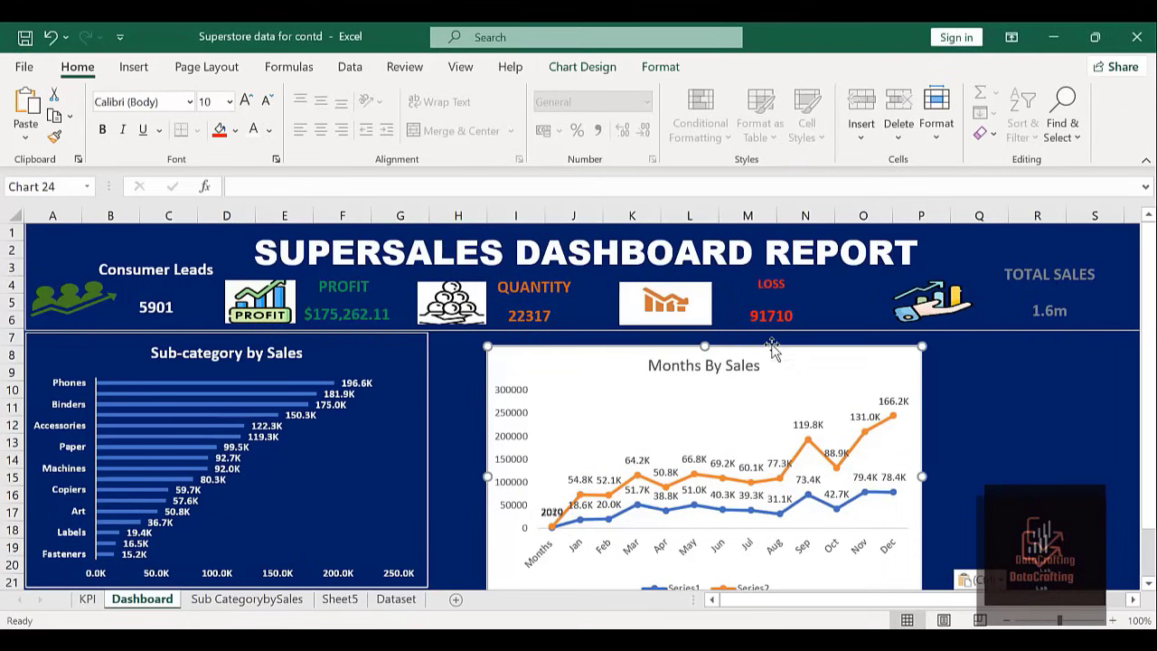
pyautogui.rightClick(771, 344)
pyautogui.press('Escape')
pyautogui.rightClick(771, 344)
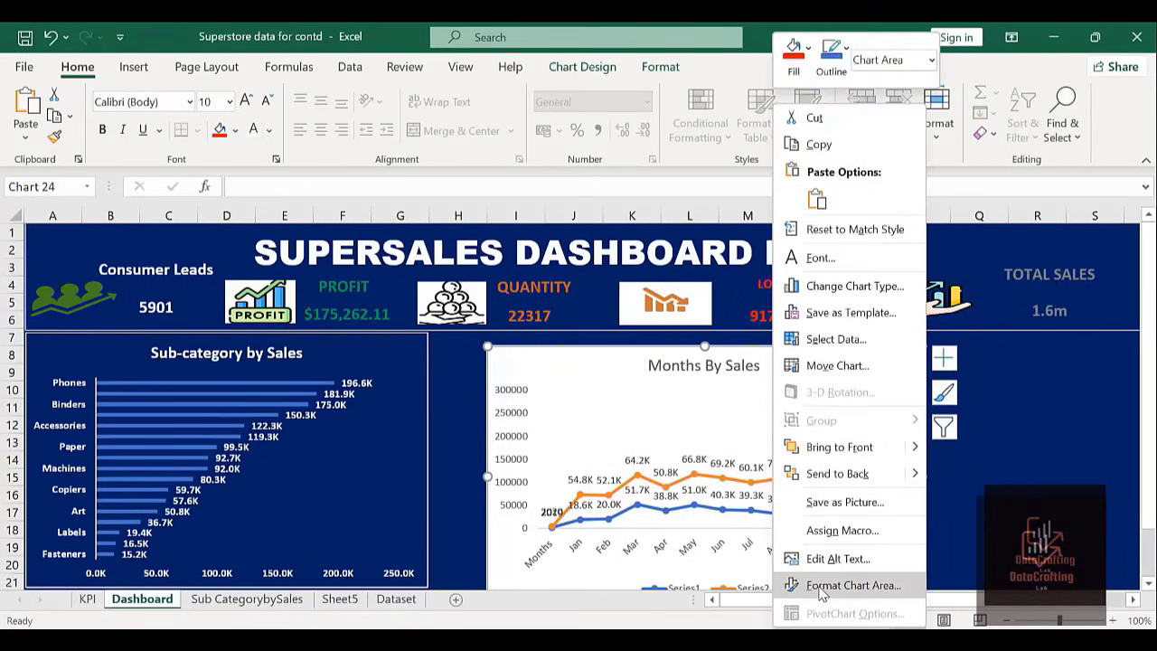
pyautogui.click(853, 584)
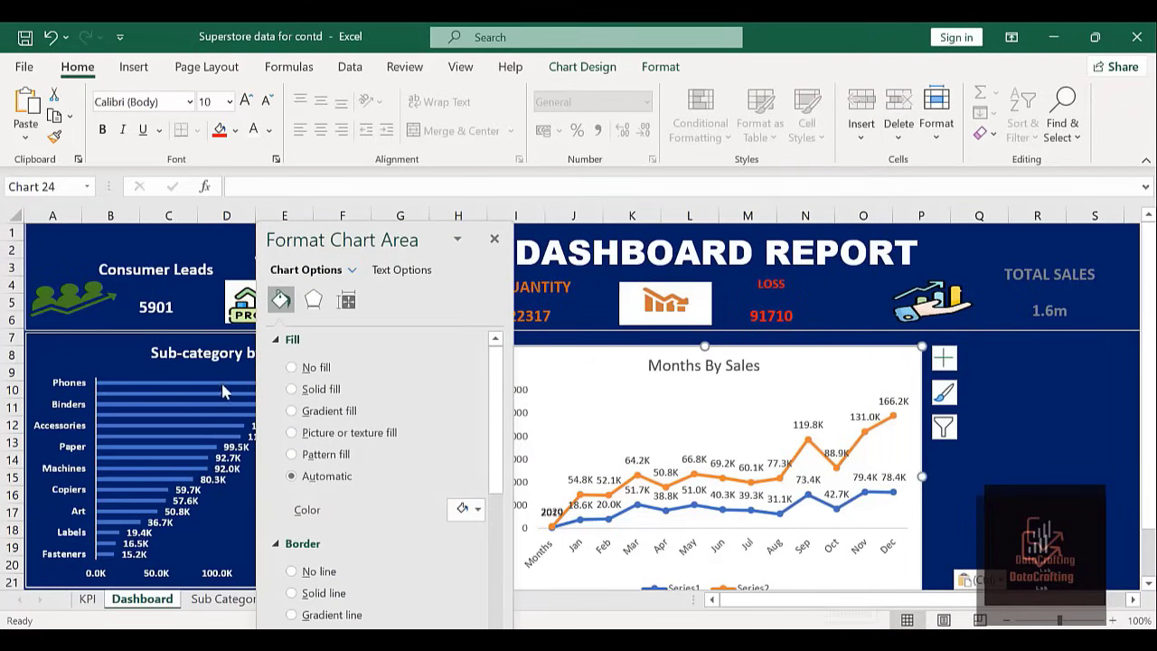
pyautogui.click(292, 368)
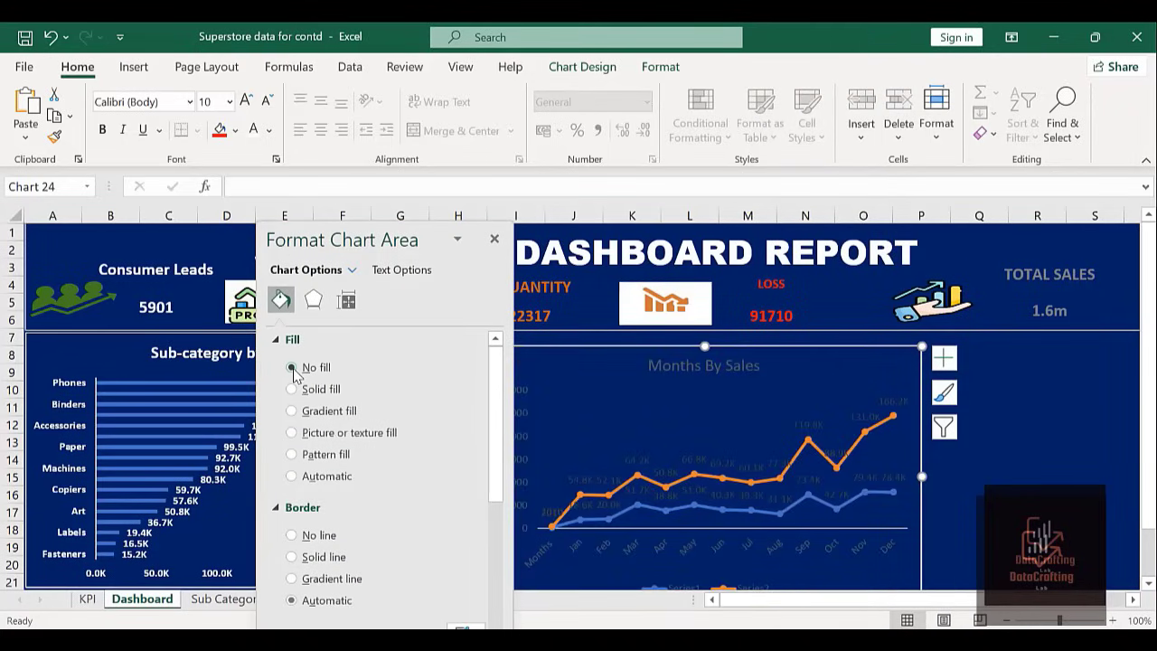
pyautogui.click(493, 239)
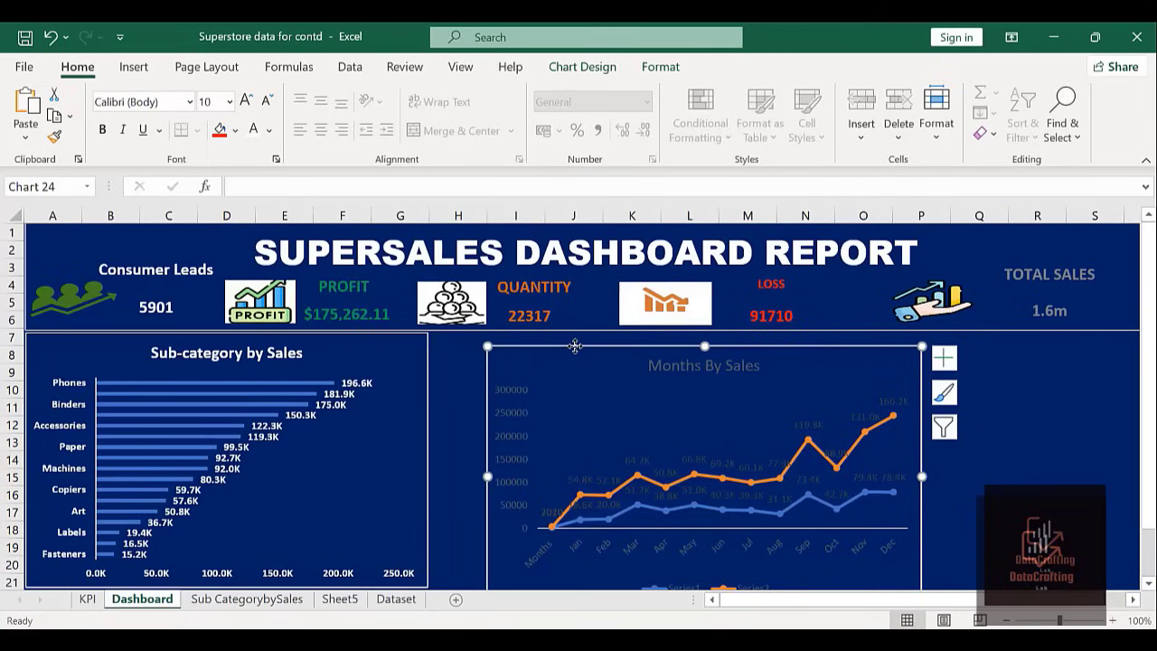
# Shorten the Months By Sales chart and place it directly beside the Sub-category by Sales chart, with its upper edge at row 7.
pyautogui.moveTo(575, 347); pyautogui.dragTo(525, 332)
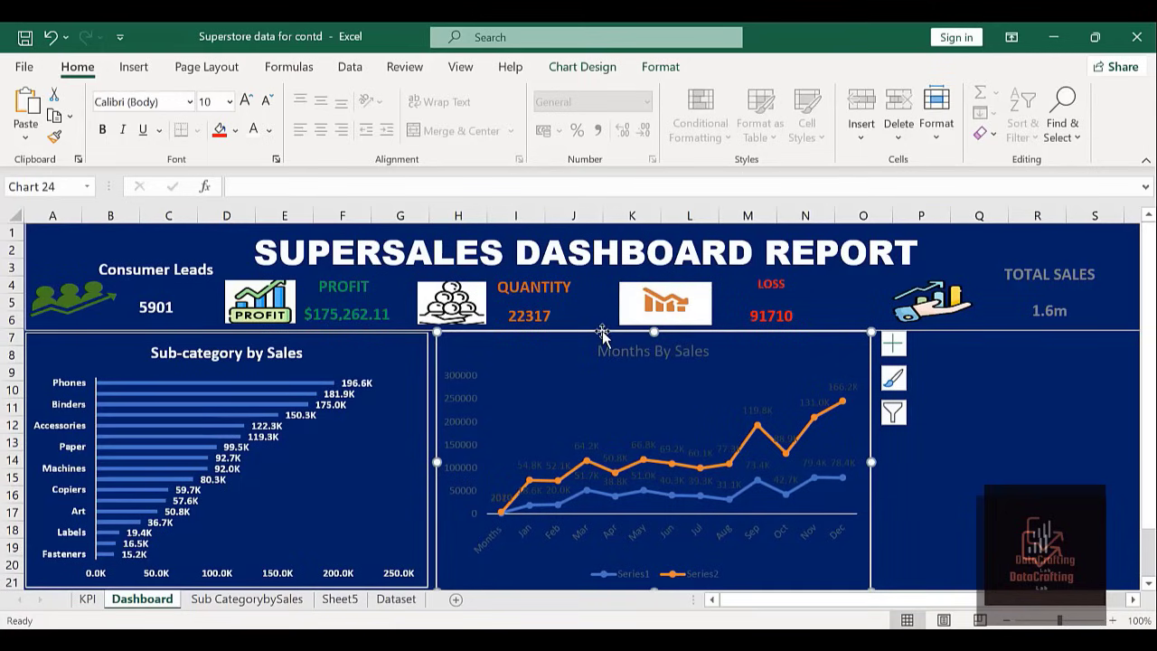
pyautogui.doubleClick(602, 331)
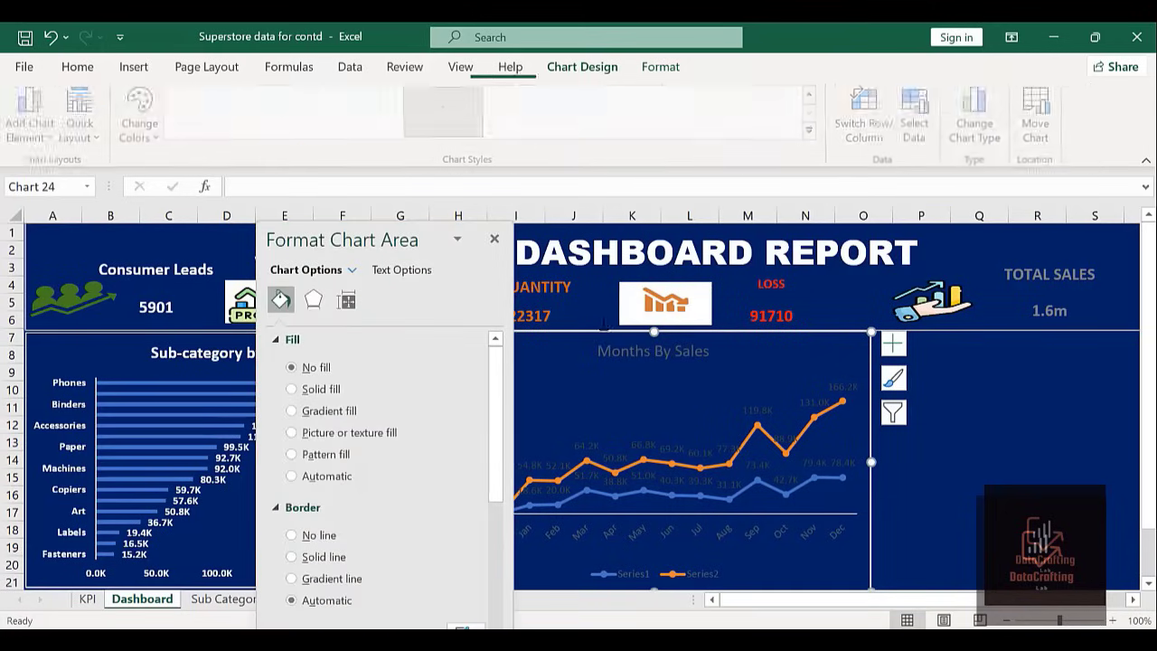
pyautogui.click(496, 238)
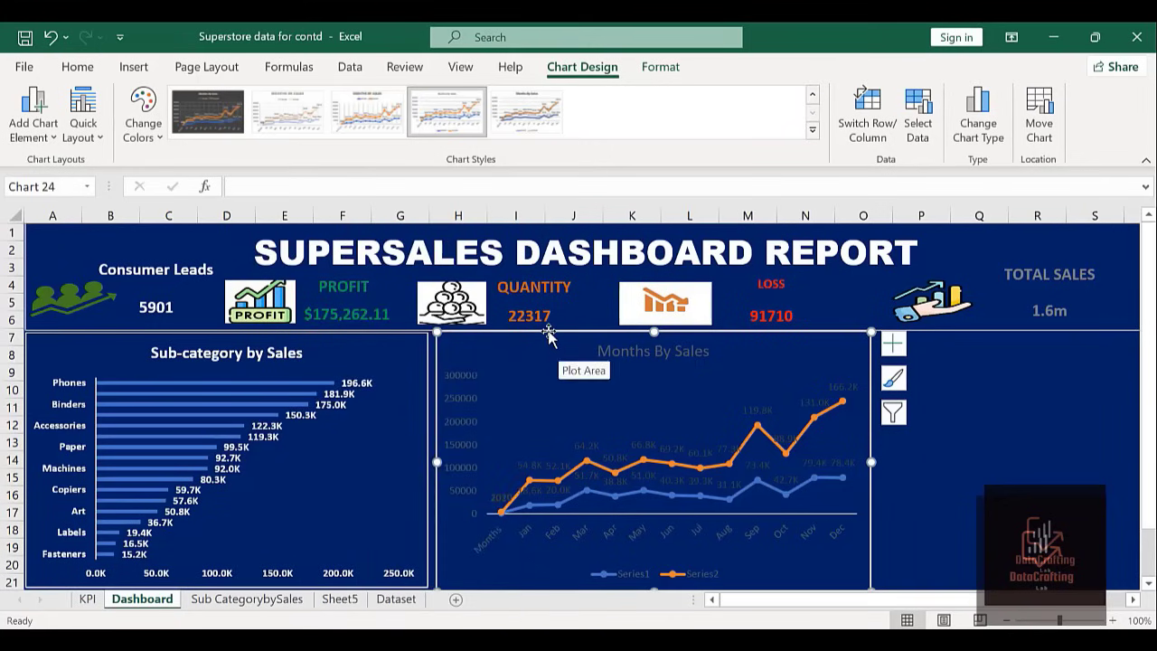
pyautogui.moveTo(549, 334); pyautogui.dragTo(606, 253)
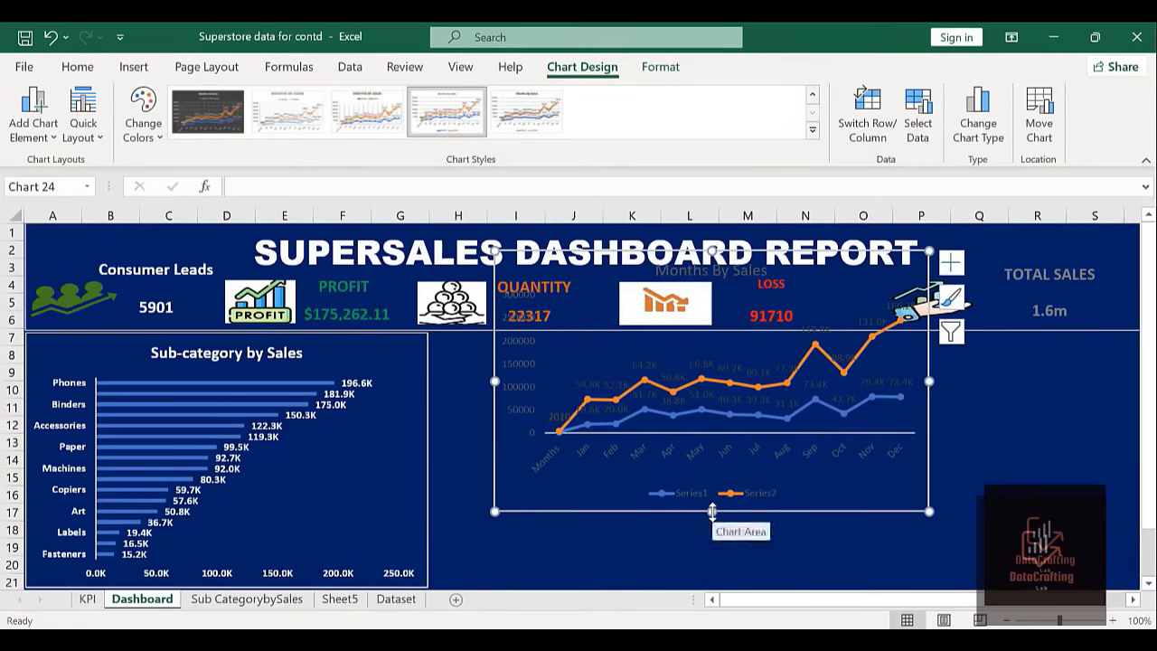
pyautogui.moveTo(712, 511); pyautogui.dragTo(692, 449)
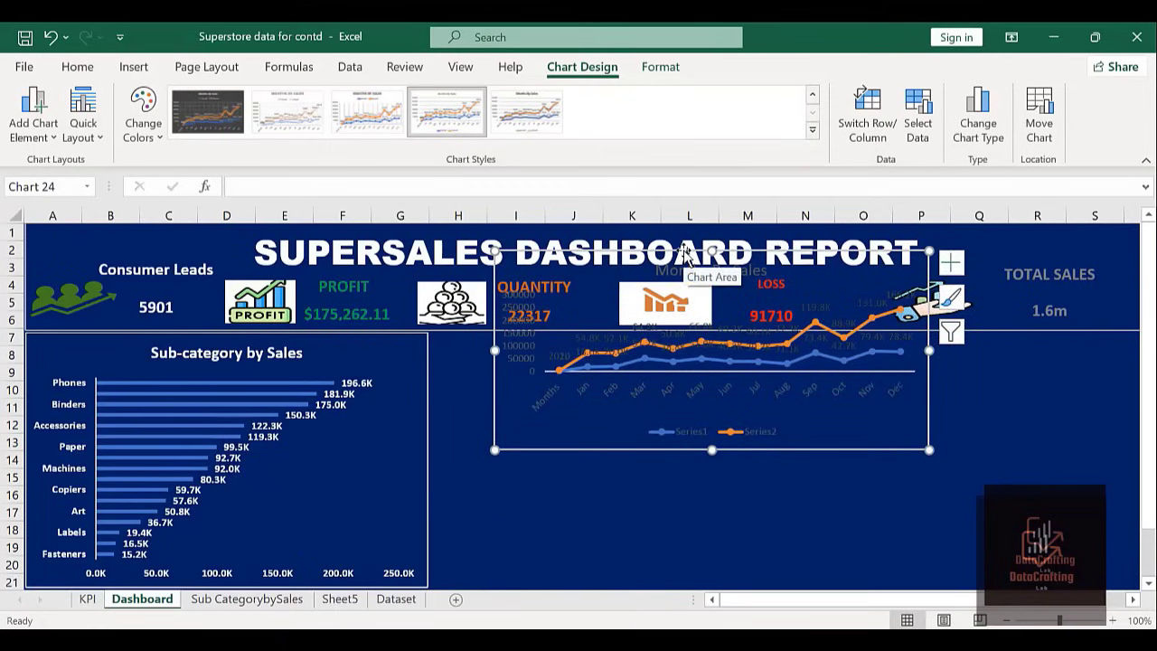
pyautogui.moveTo(685, 255)
pyautogui.mouseDown()
pyautogui.moveTo(631, 337)
pyautogui.moveTo(621, 331)
pyautogui.mouseUp()
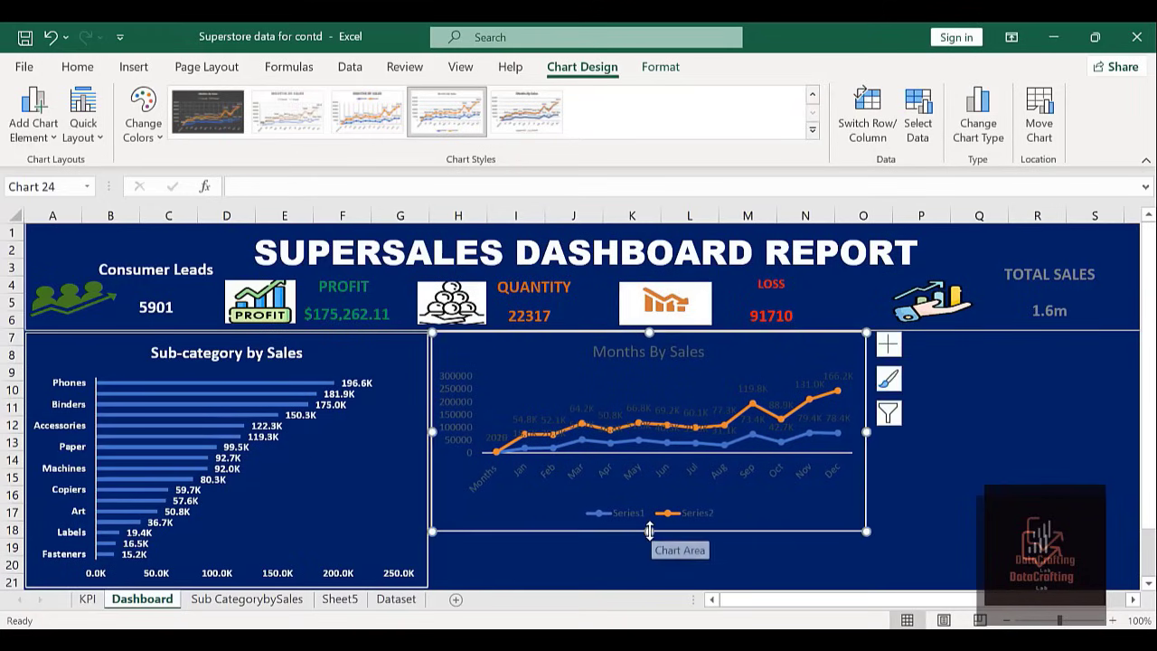
# Resize the Months By Sales chart to extend down to row 21 and across to about column M.
pyautogui.moveTo(649, 529); pyautogui.dragTo(636, 480)
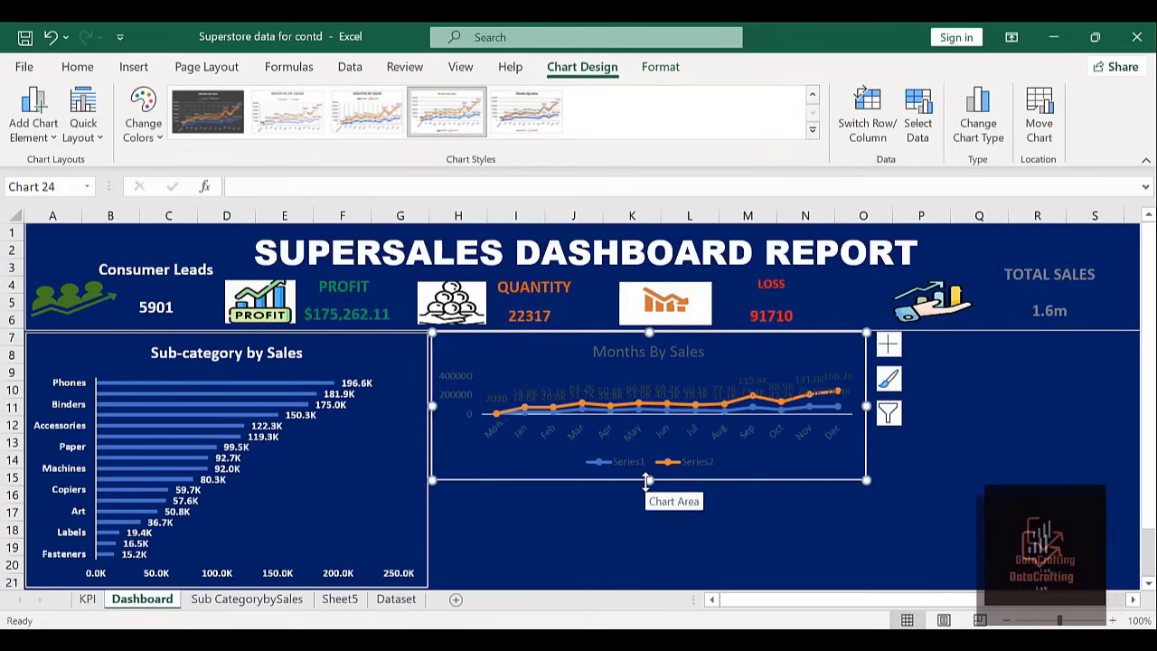
pyautogui.moveTo(650, 480); pyautogui.dragTo(649, 506)
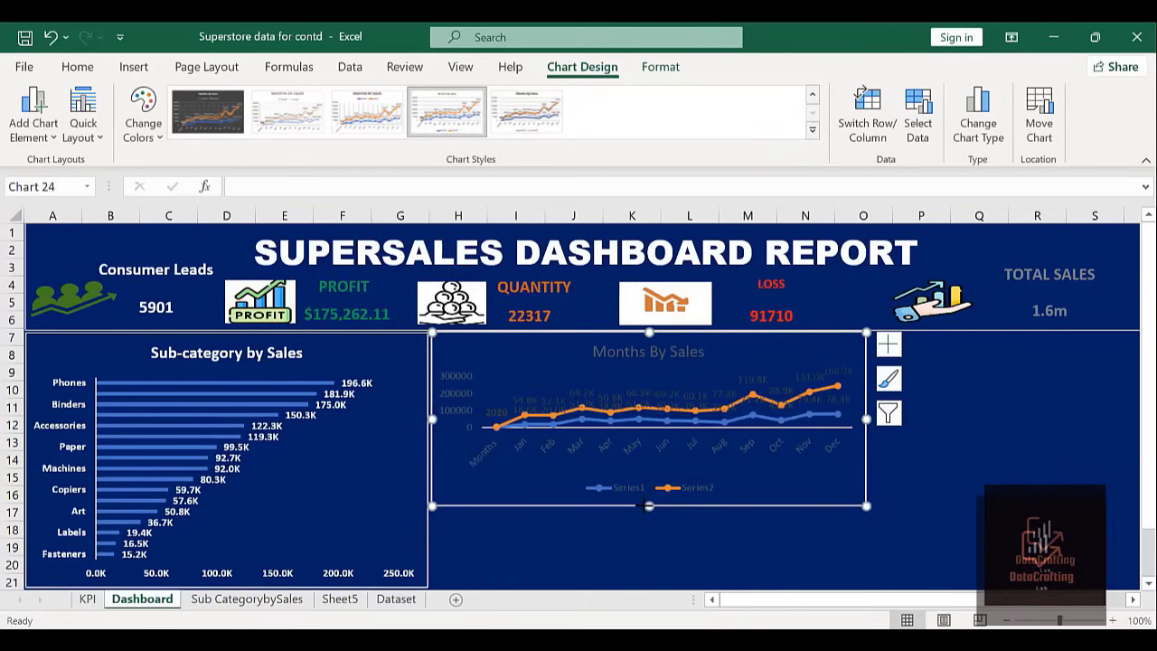
pyautogui.moveTo(649, 504); pyautogui.dragTo(555, 257)
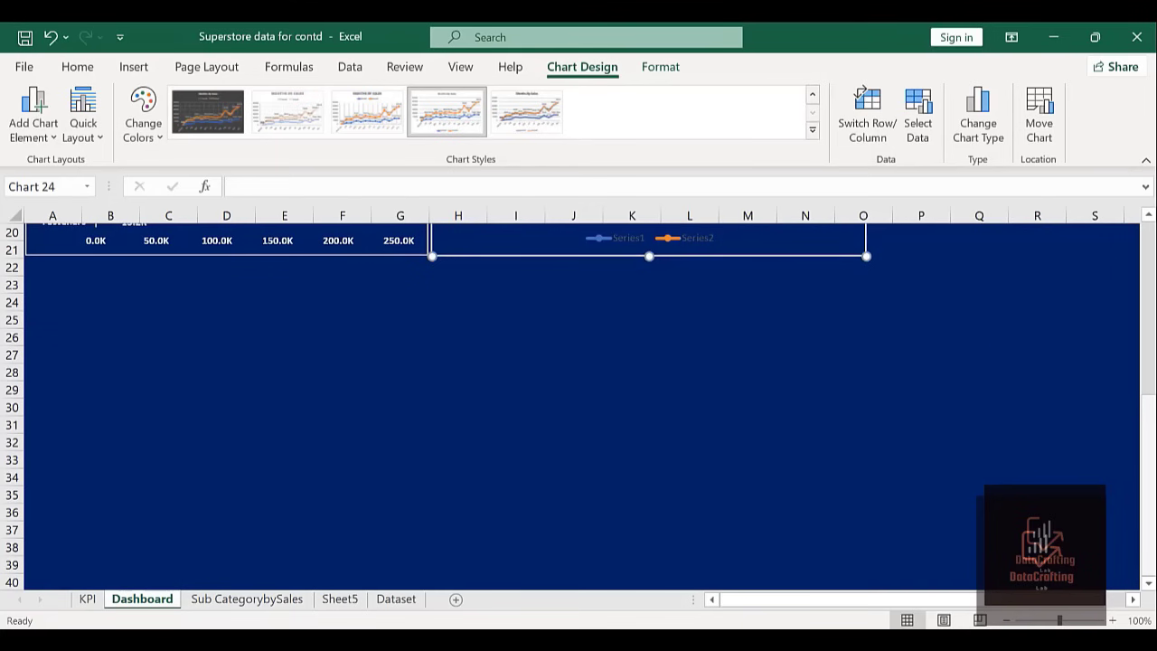
pyautogui.scroll(6, 1147, 306)
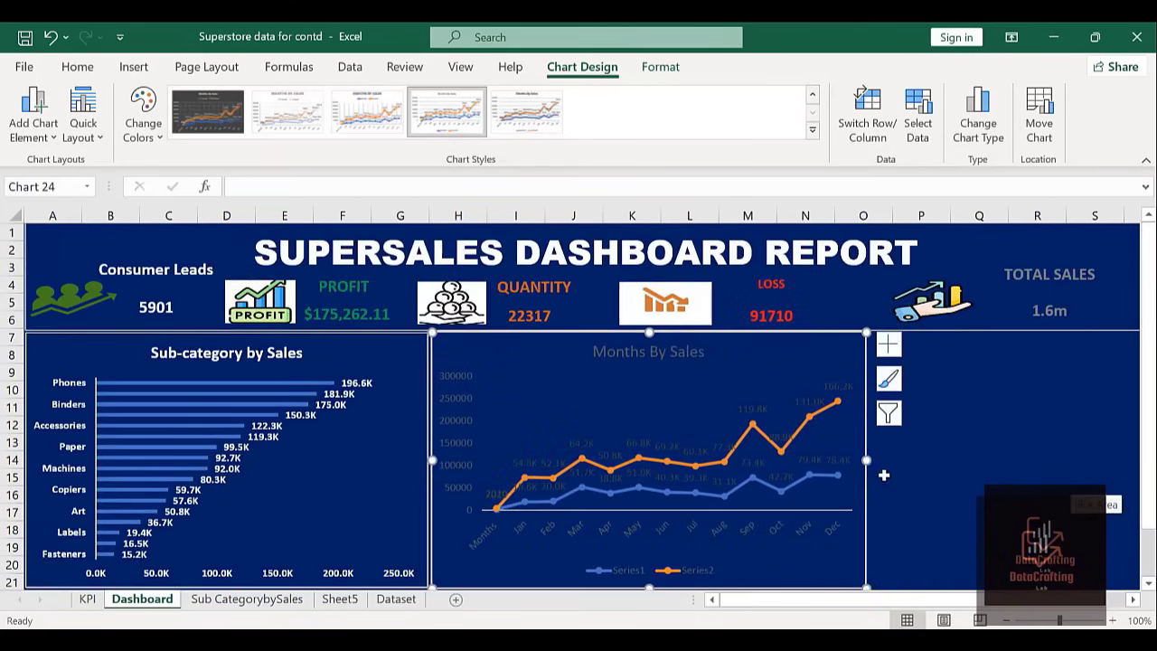
pyautogui.moveTo(866, 460); pyautogui.dragTo(757, 464)
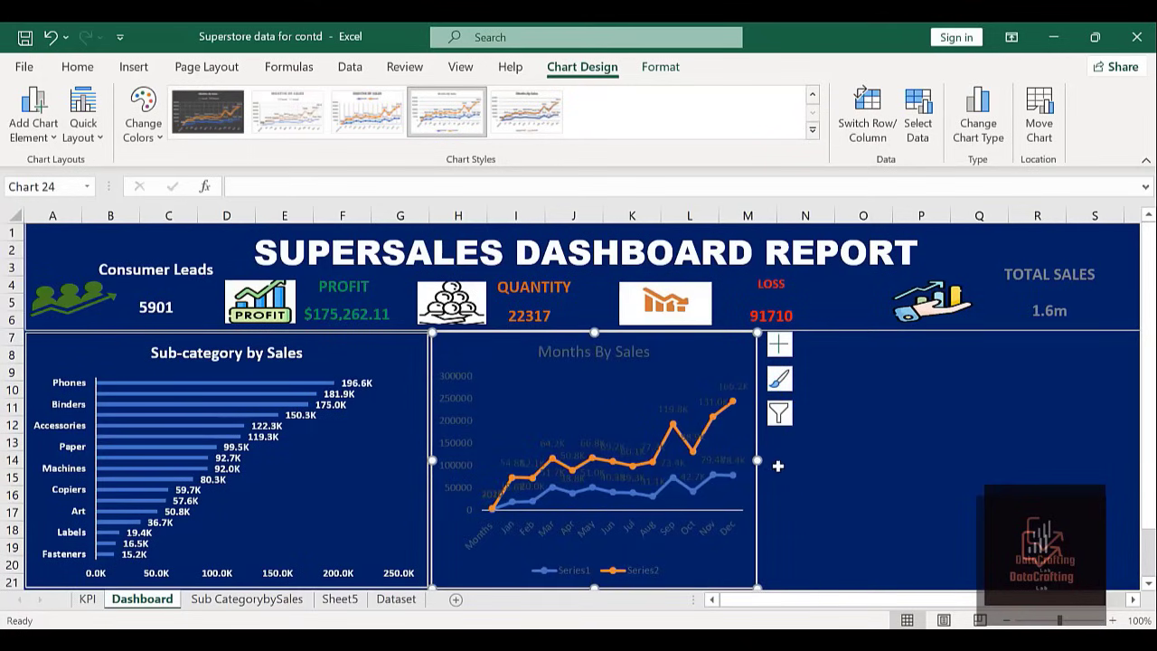
pyautogui.moveTo(756, 461); pyautogui.dragTo(792, 462)
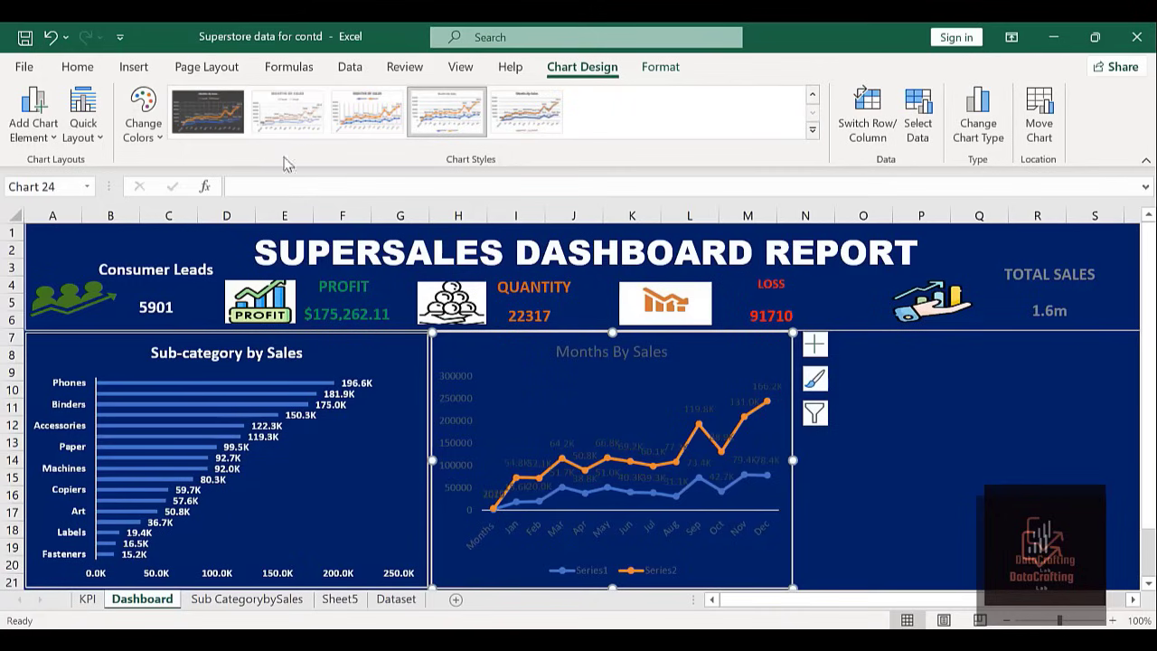
# Make the Months By Sales chart title bold and white.
pyautogui.click(571, 357)
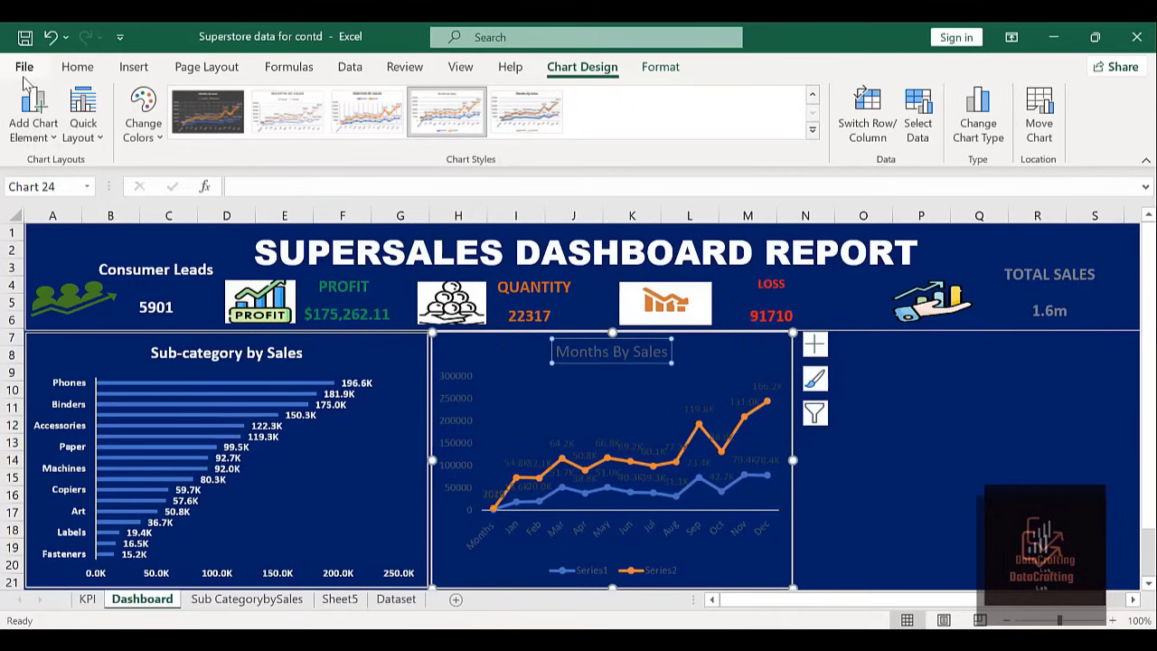
pyautogui.click(74, 69)
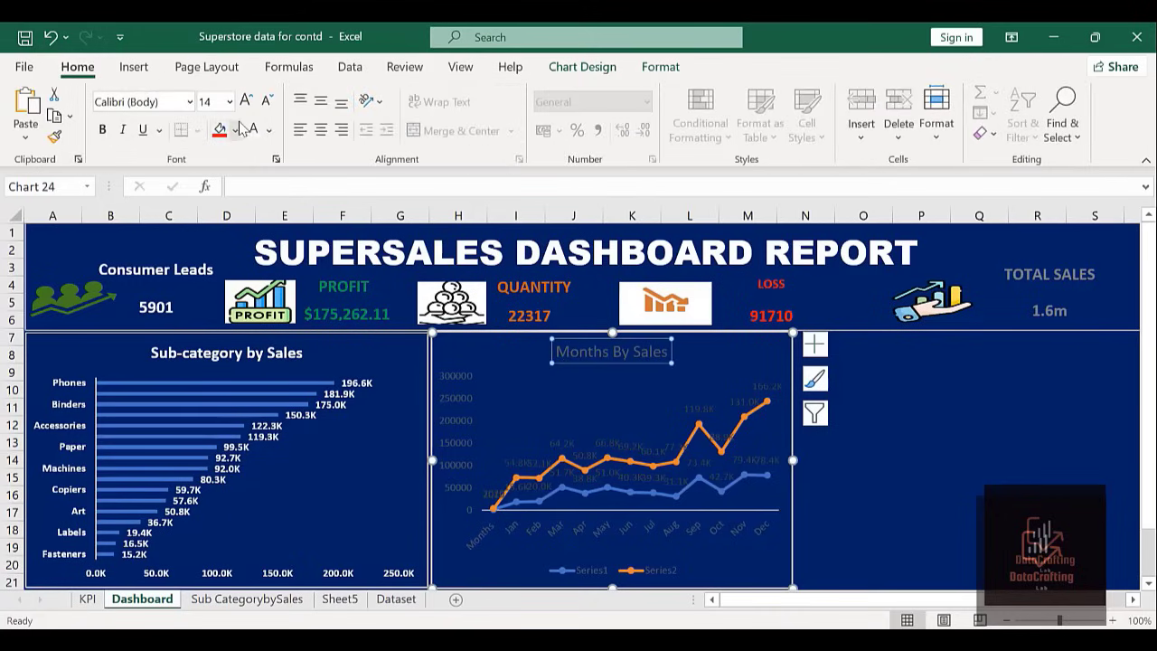
pyautogui.click(103, 130)
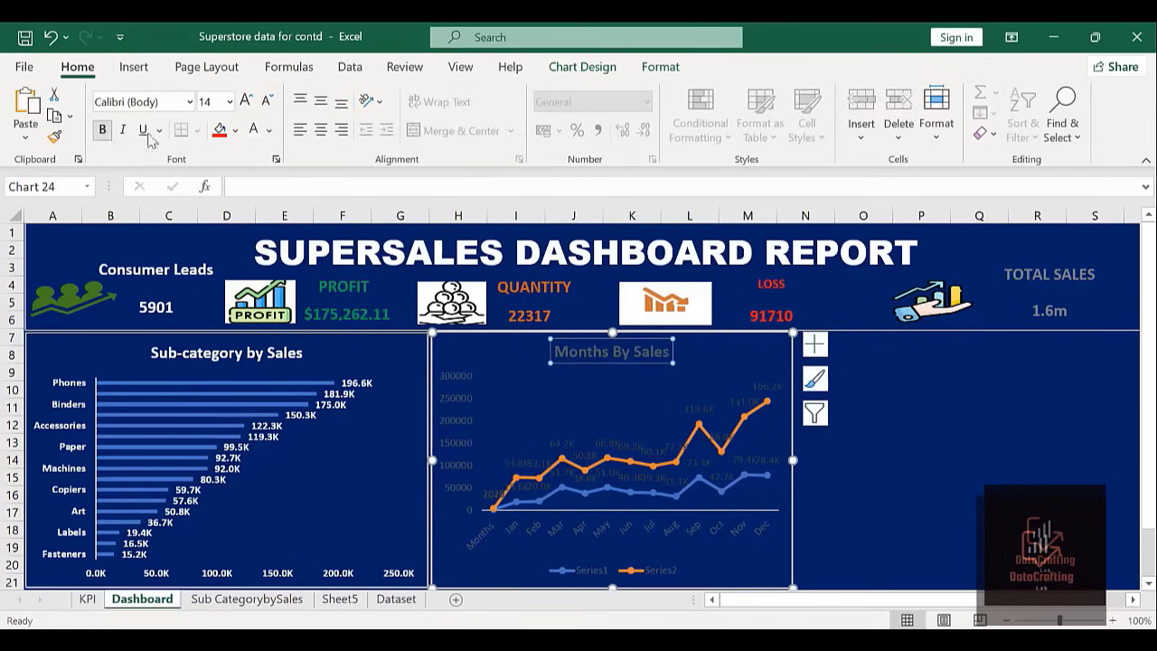
pyautogui.click(254, 131)
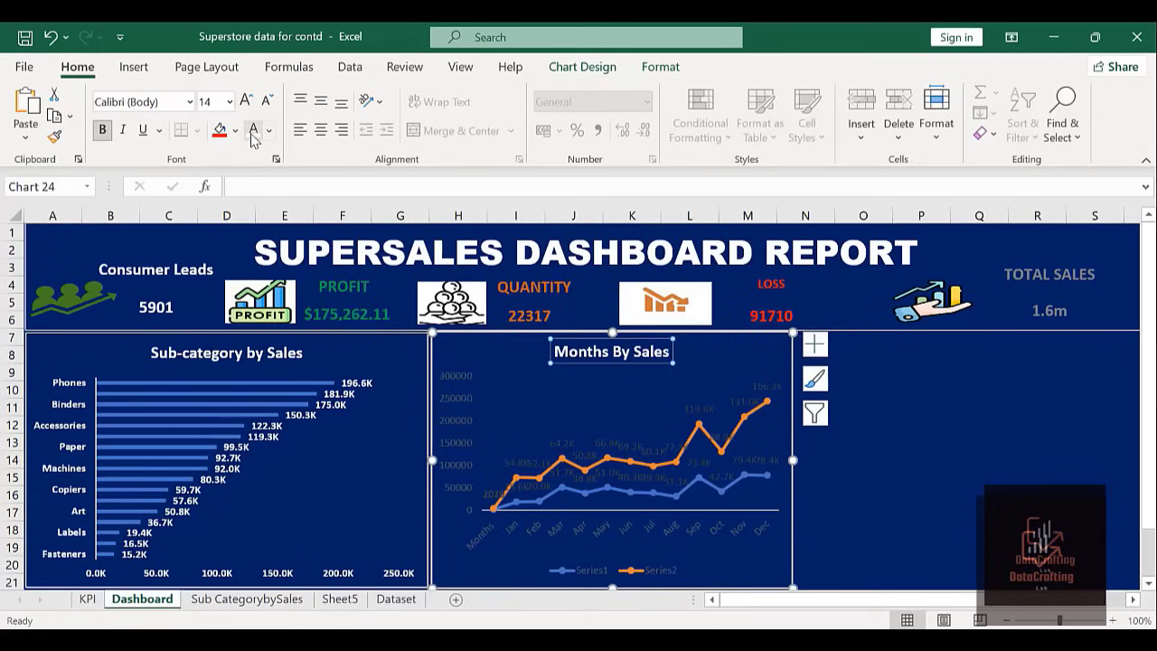
# Make the month labels on the horizontal axis white and bold.
pyautogui.click(564, 528)
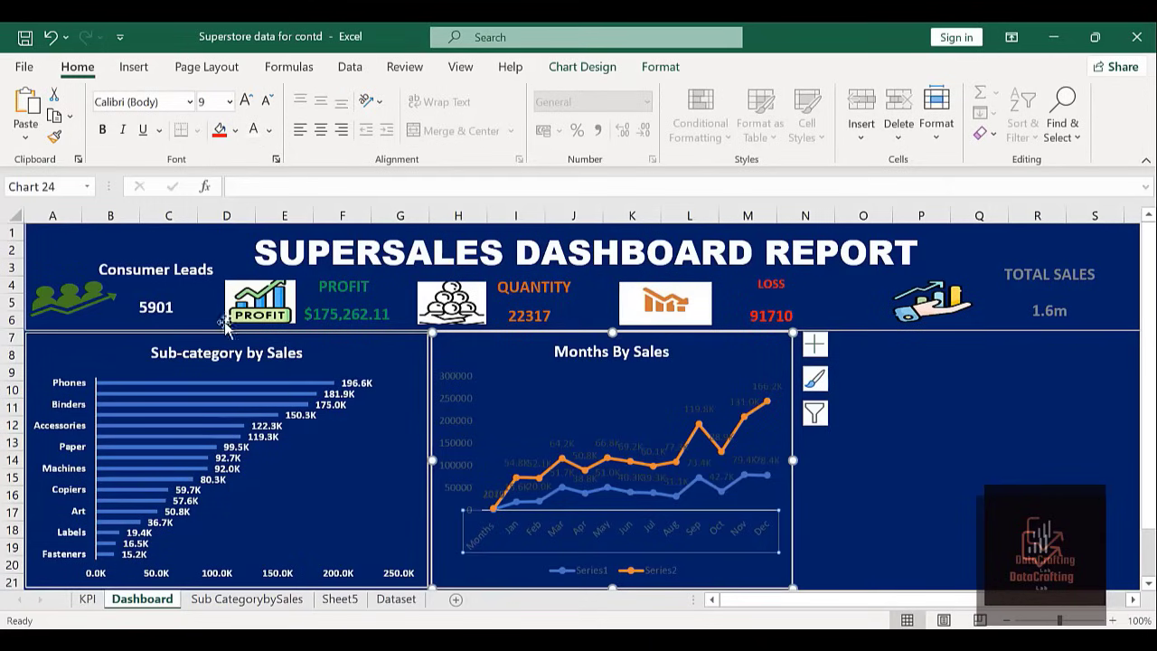
pyautogui.click(254, 131)
pyautogui.click(102, 129)
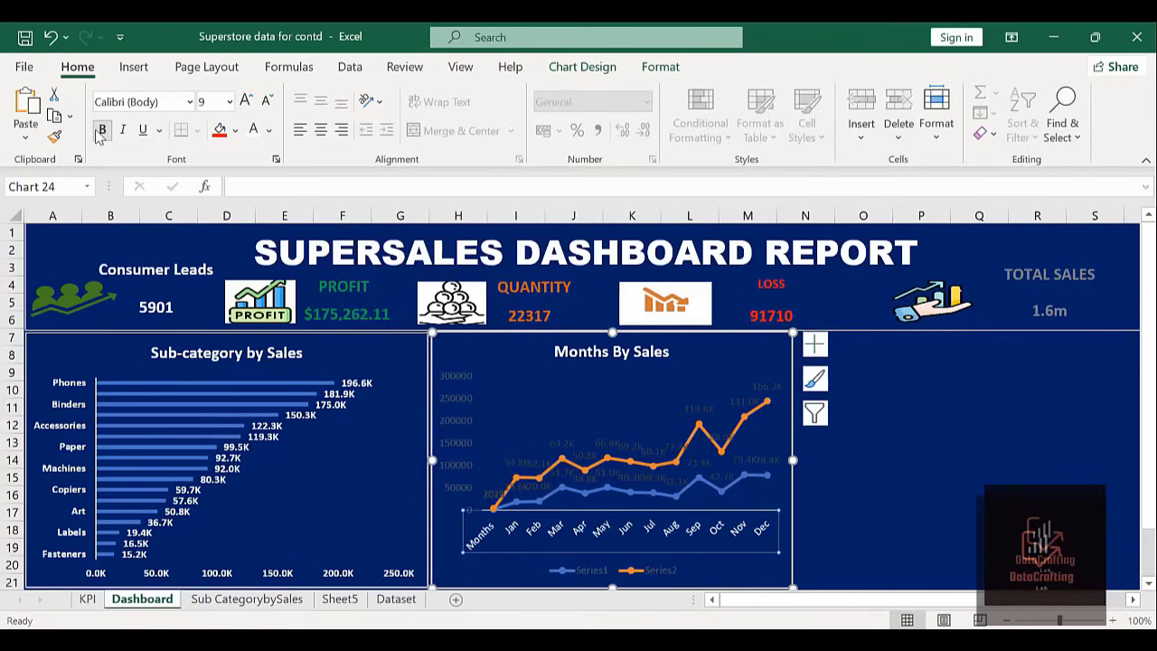
# Set the vertical axis display units of the Months By Sales chart to Thousands.
pyautogui.click(455, 412)
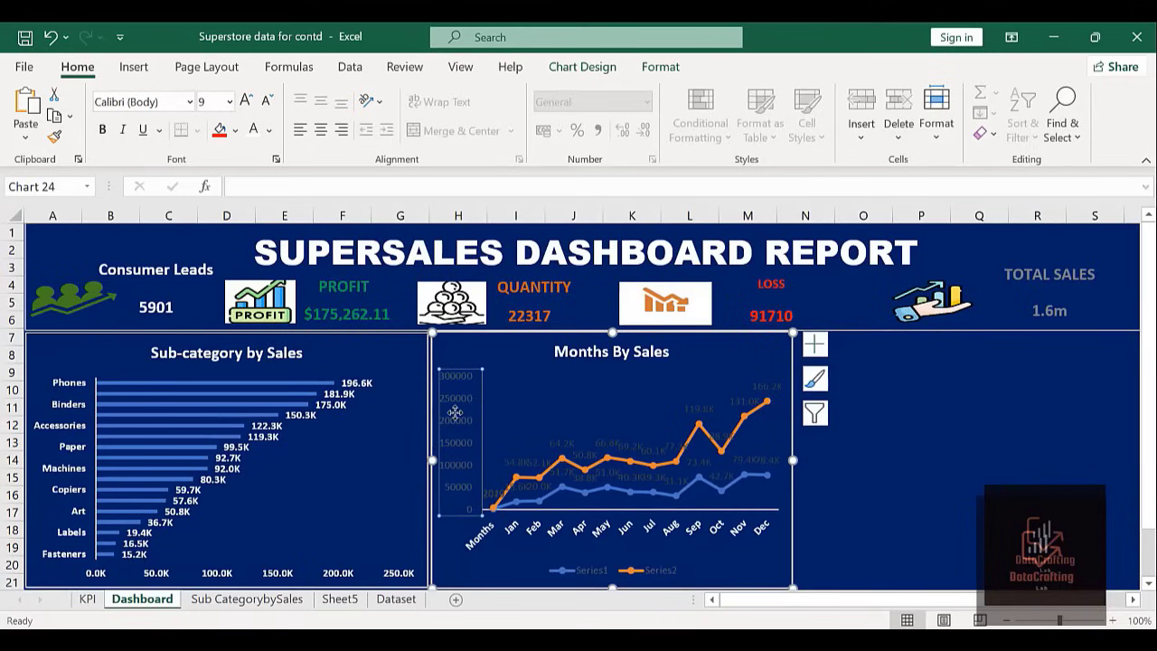
pyautogui.doubleClick(455, 412)
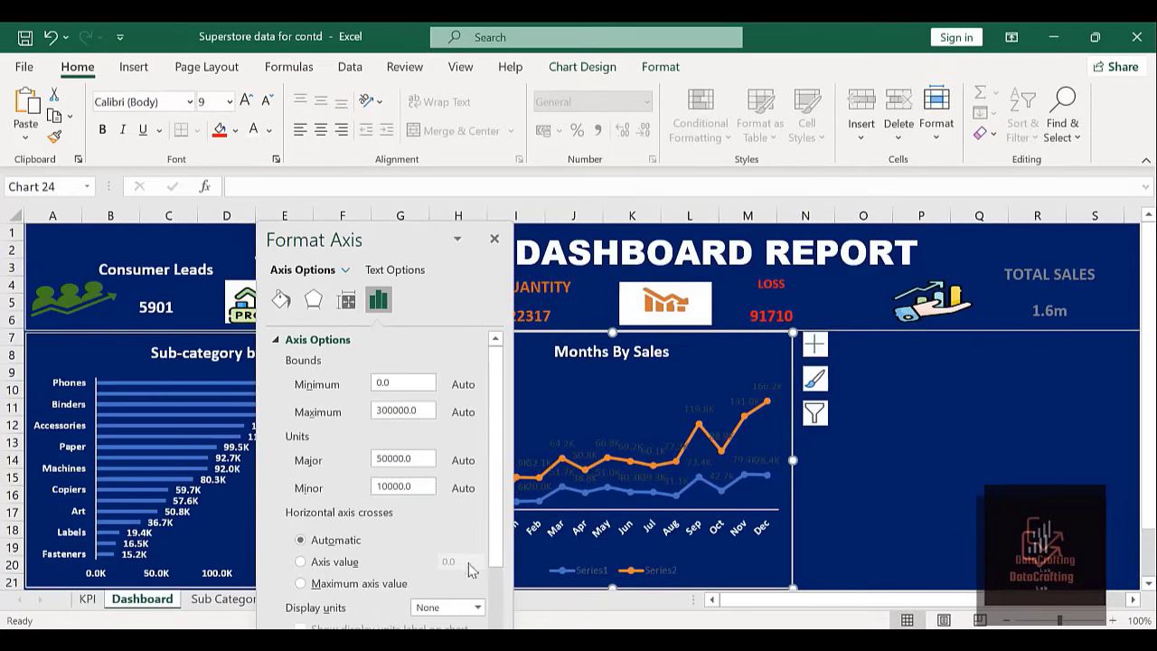
pyautogui.scroll(-3, 497, 607)
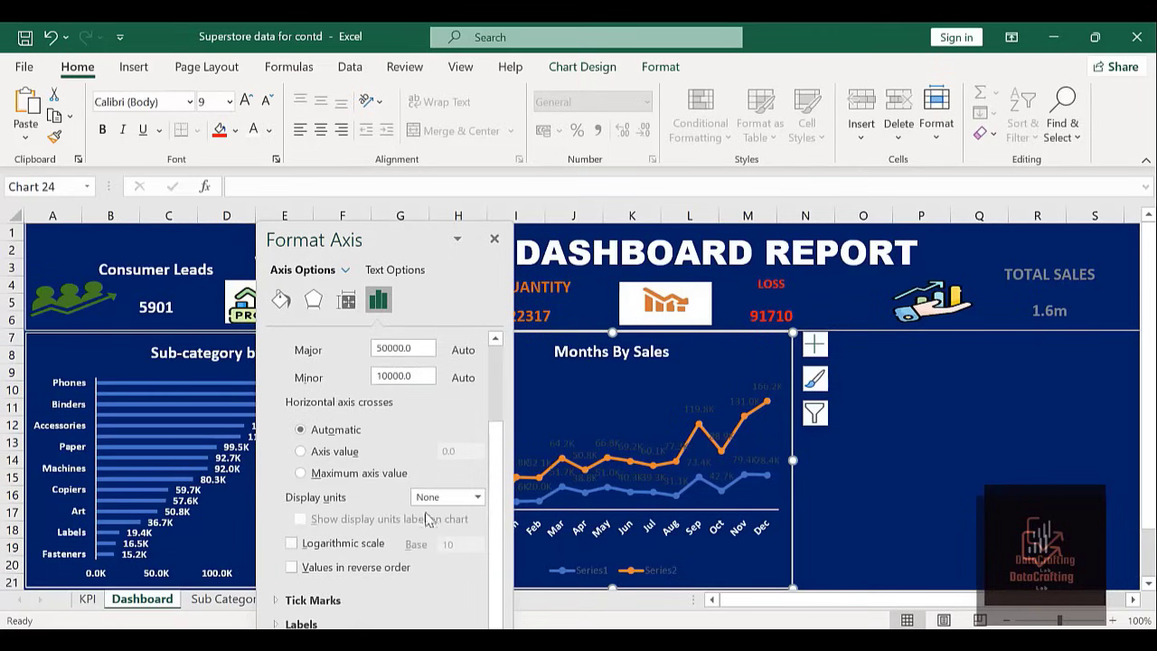
pyautogui.click(476, 497)
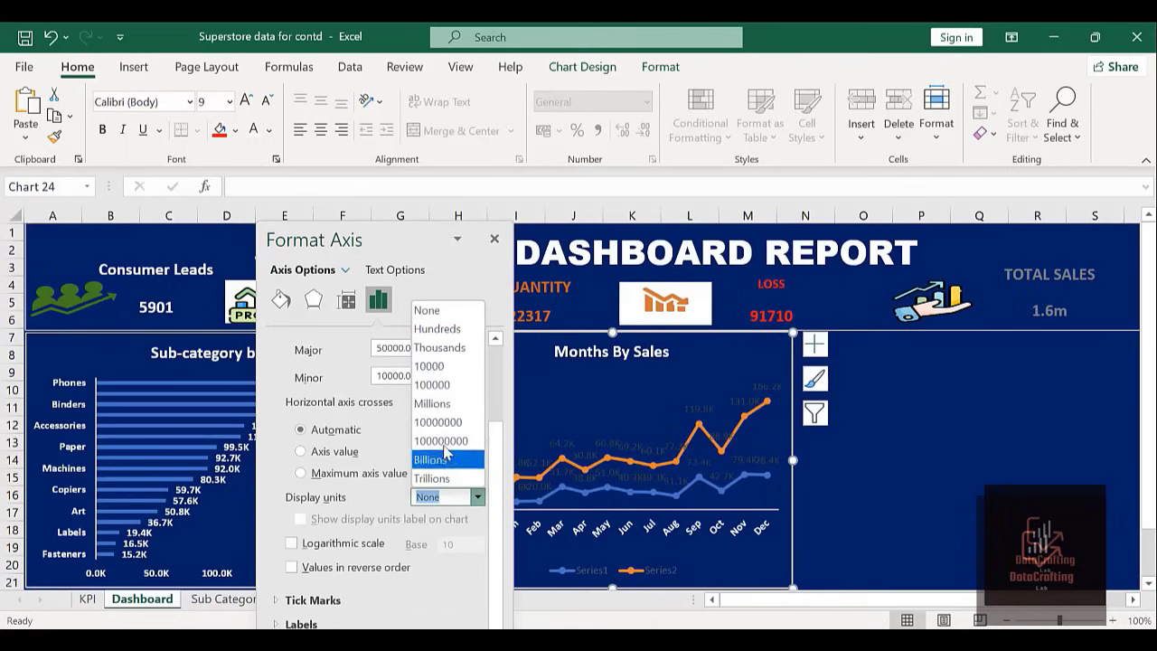
pyautogui.click(457, 349)
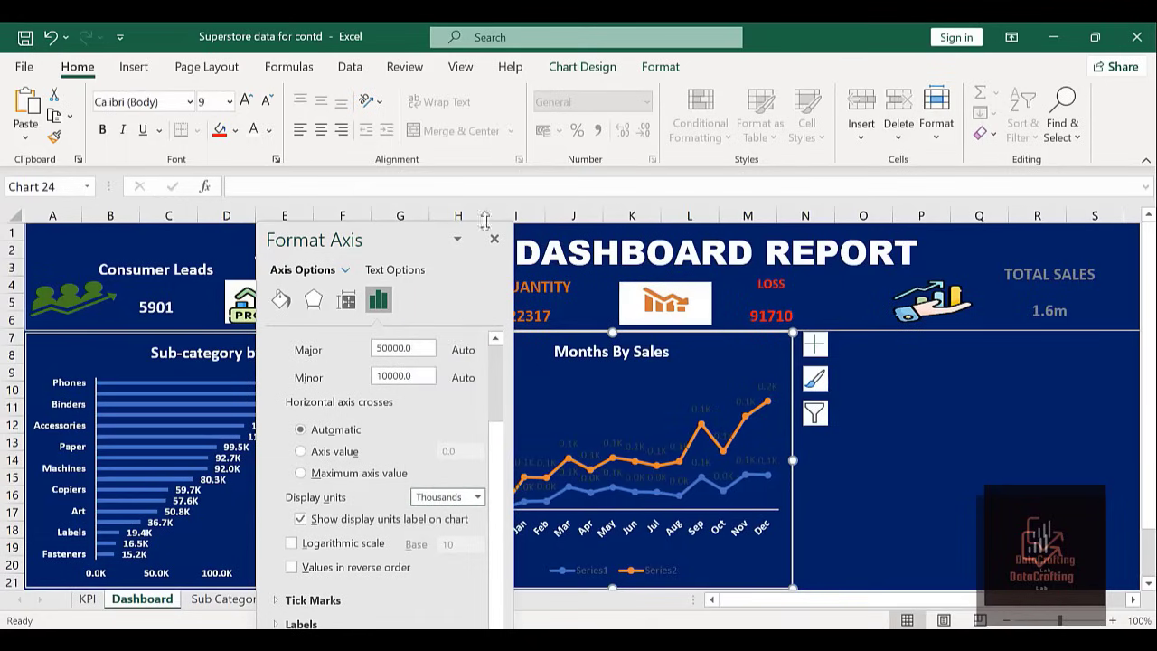
pyautogui.click(495, 239)
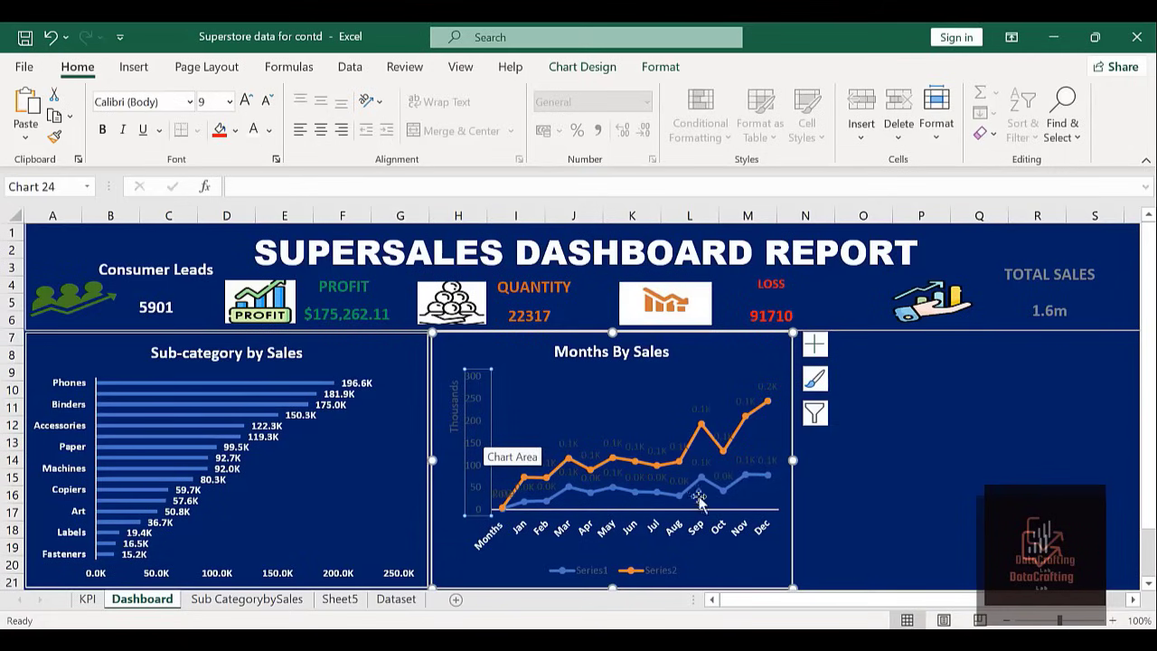
# Make the vertical axis values bold and white, and make the Thousands unit label bold.
pyautogui.click(102, 131)
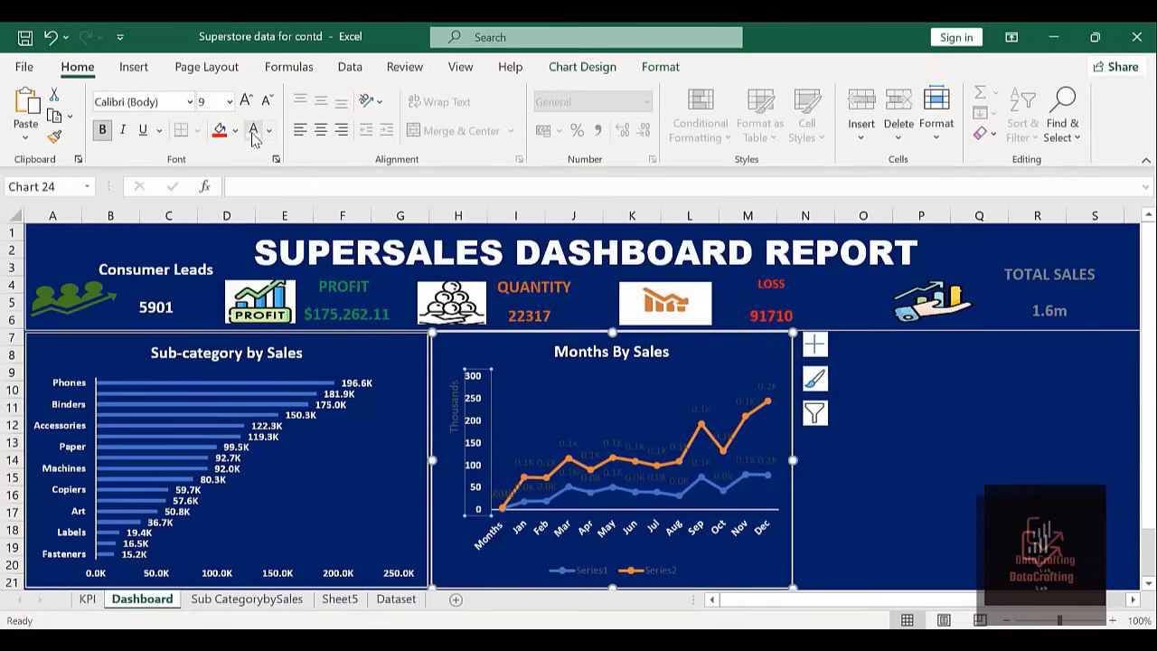
pyautogui.click(454, 398)
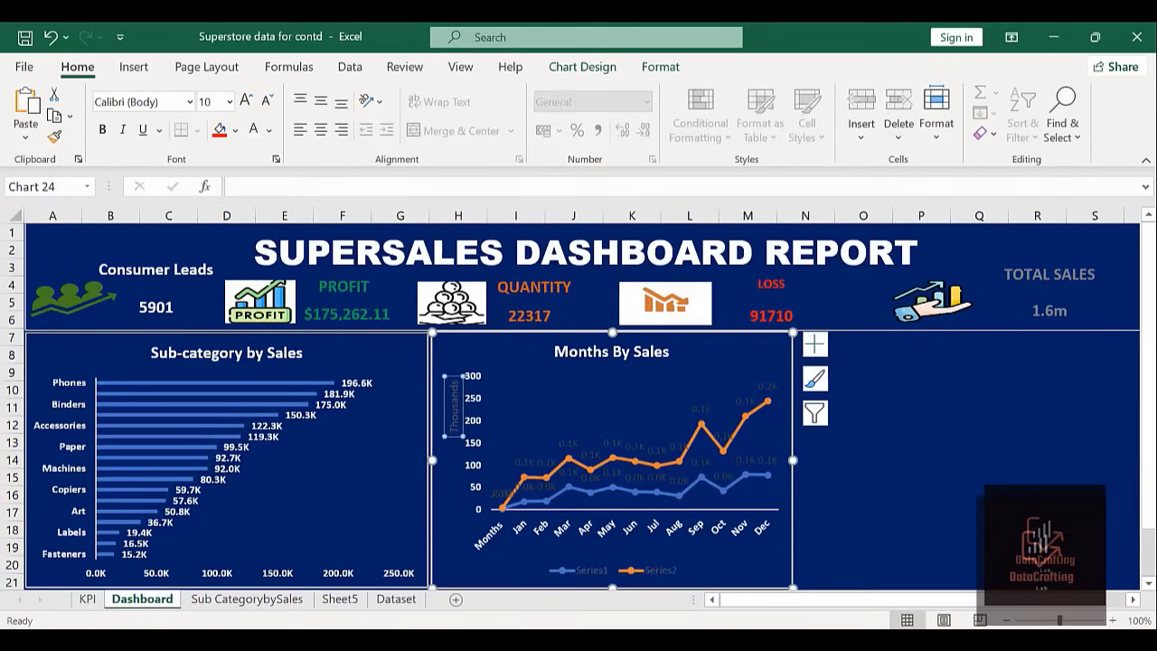
pyautogui.click(103, 131)
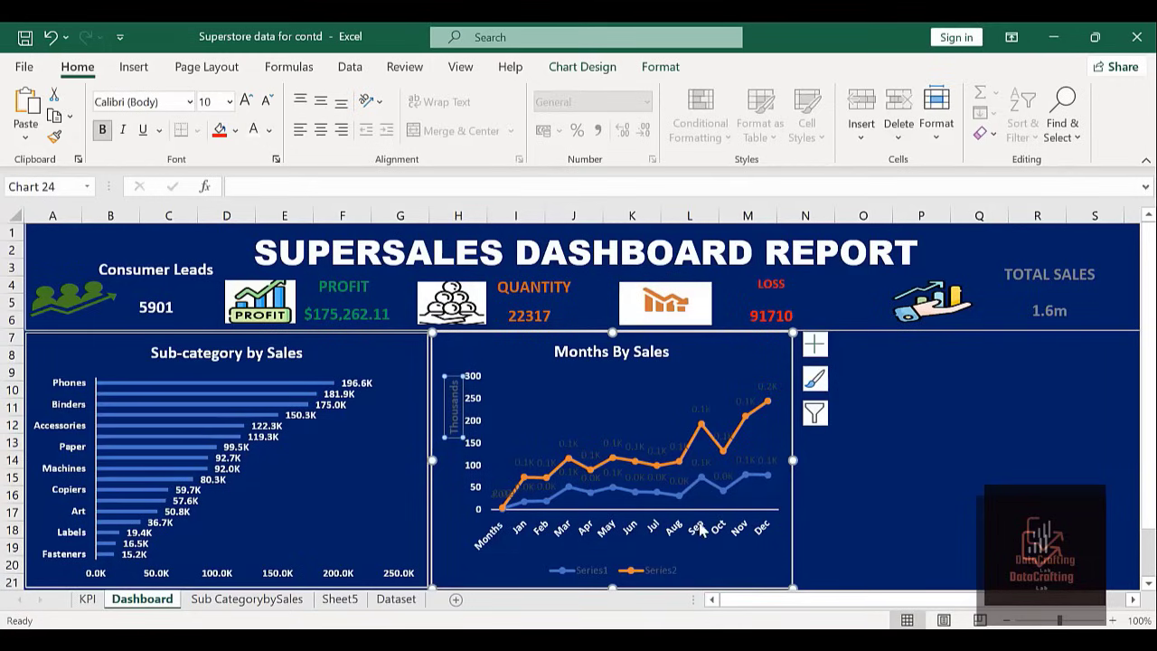
# Make the Thousands unit label on the vertical axis of the Months By Sales chart white.
pyautogui.click(254, 130)
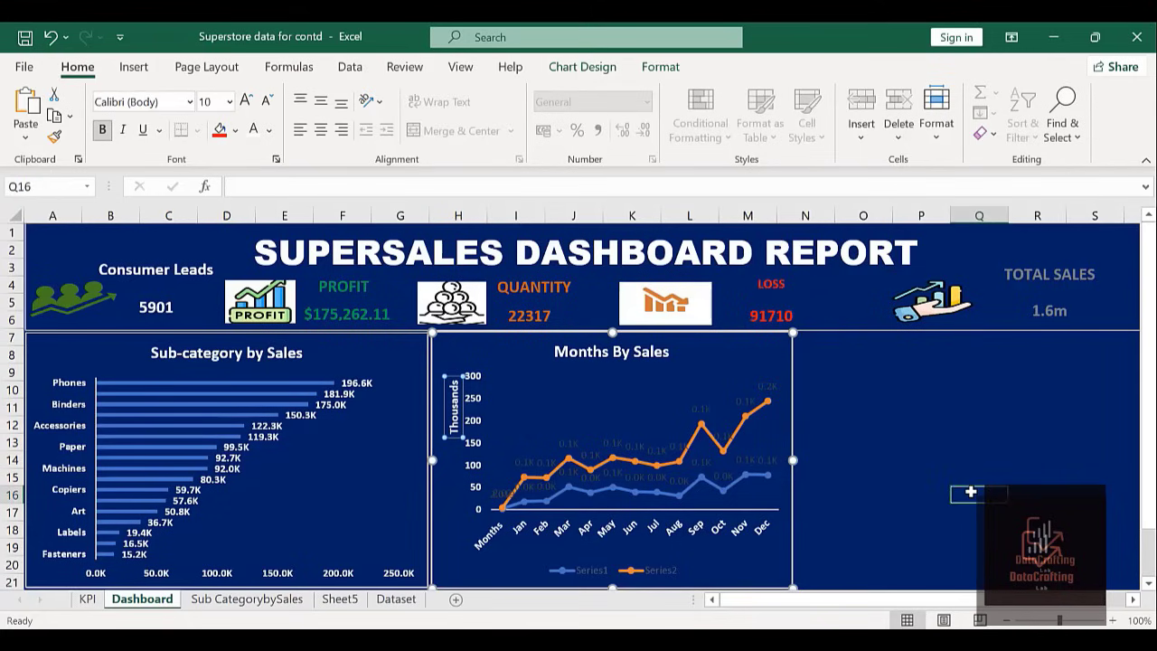
pyautogui.click(970, 491)
# Color the data labels of the orange line in the Months By Sales chart dark orange and make them bold.
pyautogui.click(664, 480)
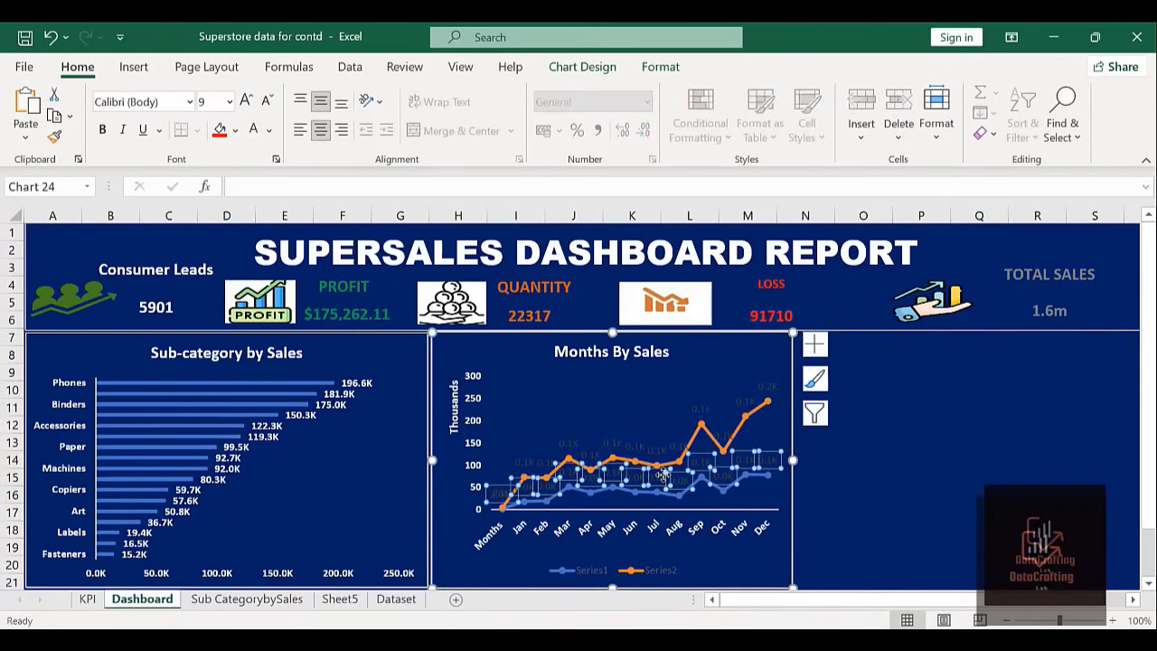
pyautogui.click(614, 445)
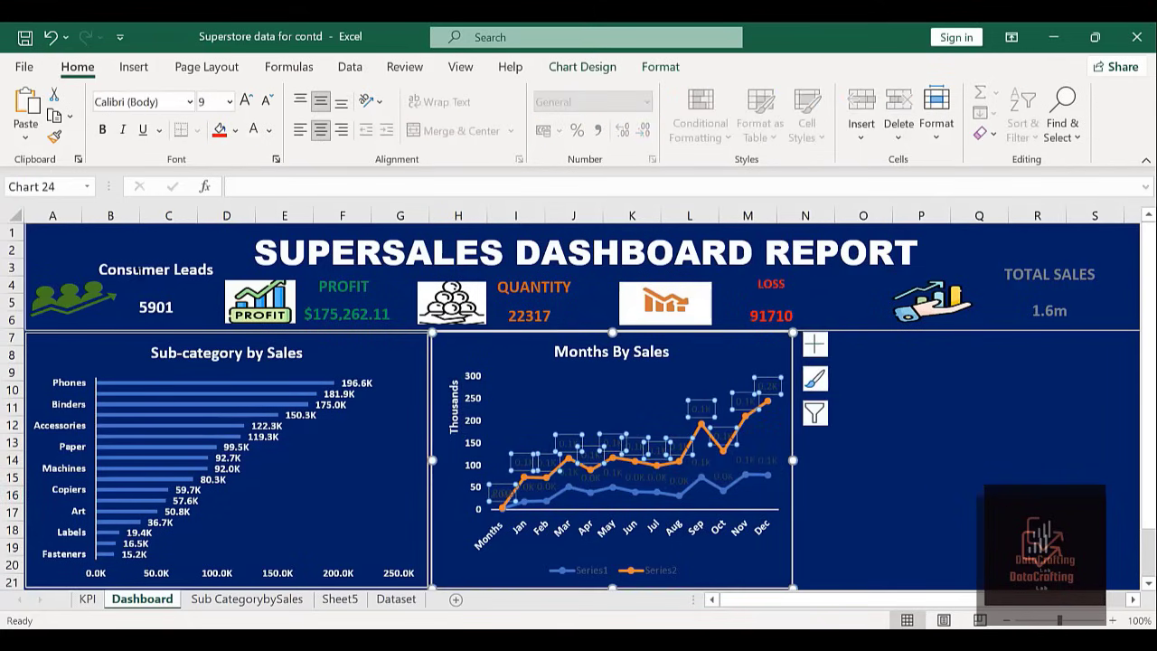
pyautogui.click(254, 129)
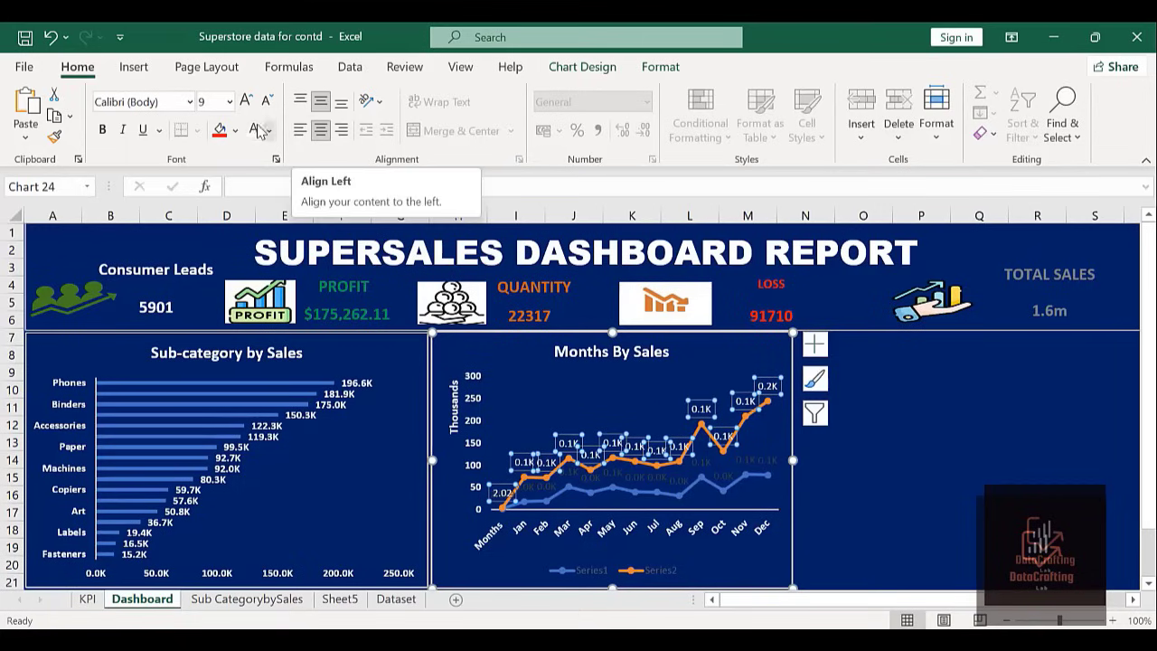
pyautogui.click(268, 131)
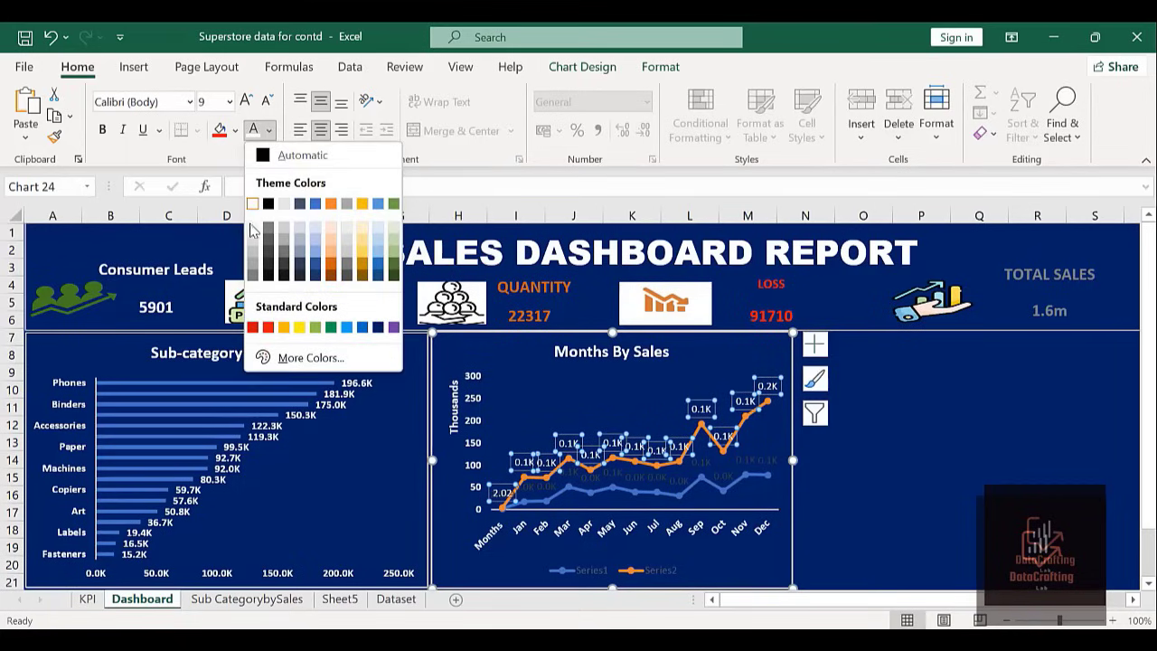
pyautogui.click(330, 272)
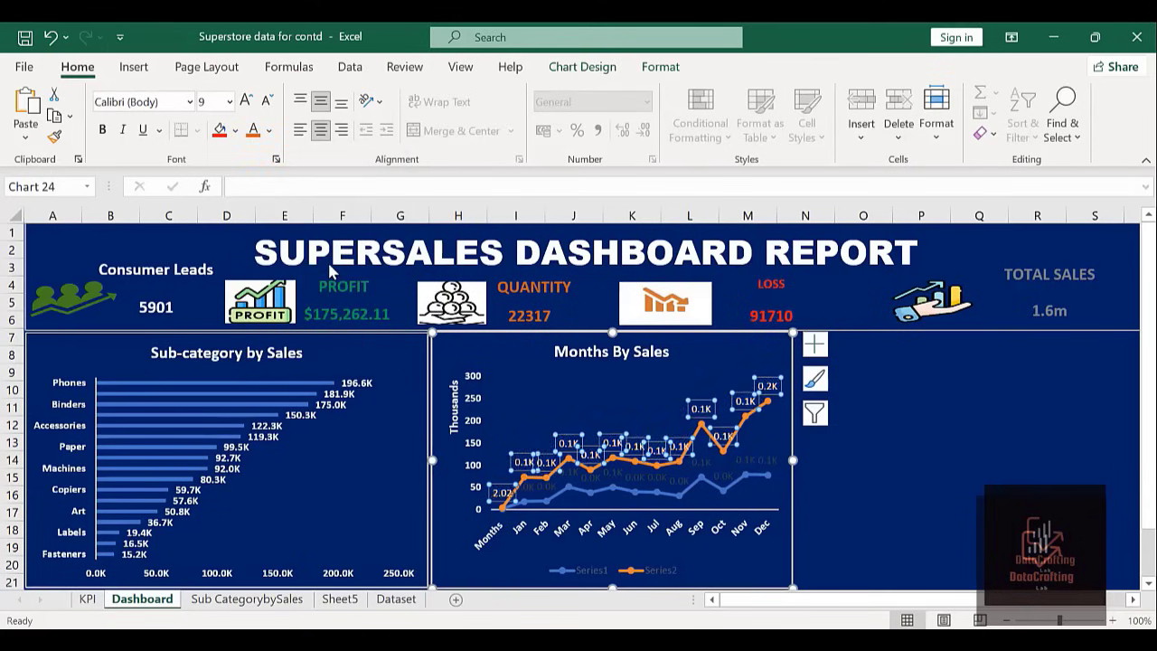
pyautogui.click(843, 482)
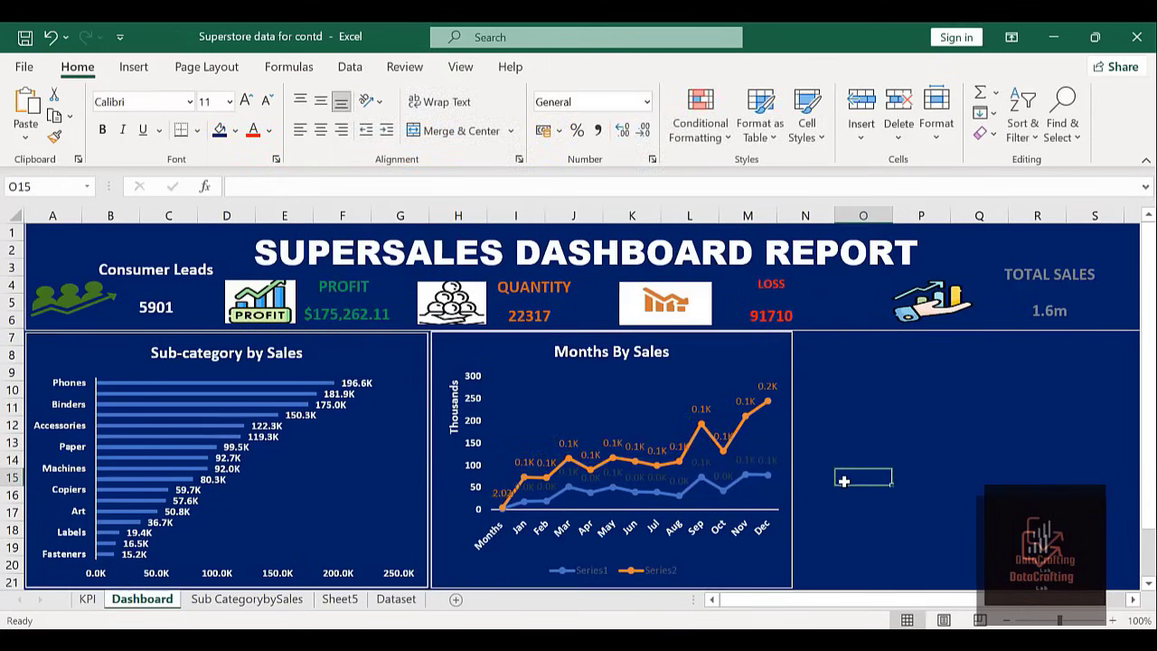
pyautogui.click(549, 436)
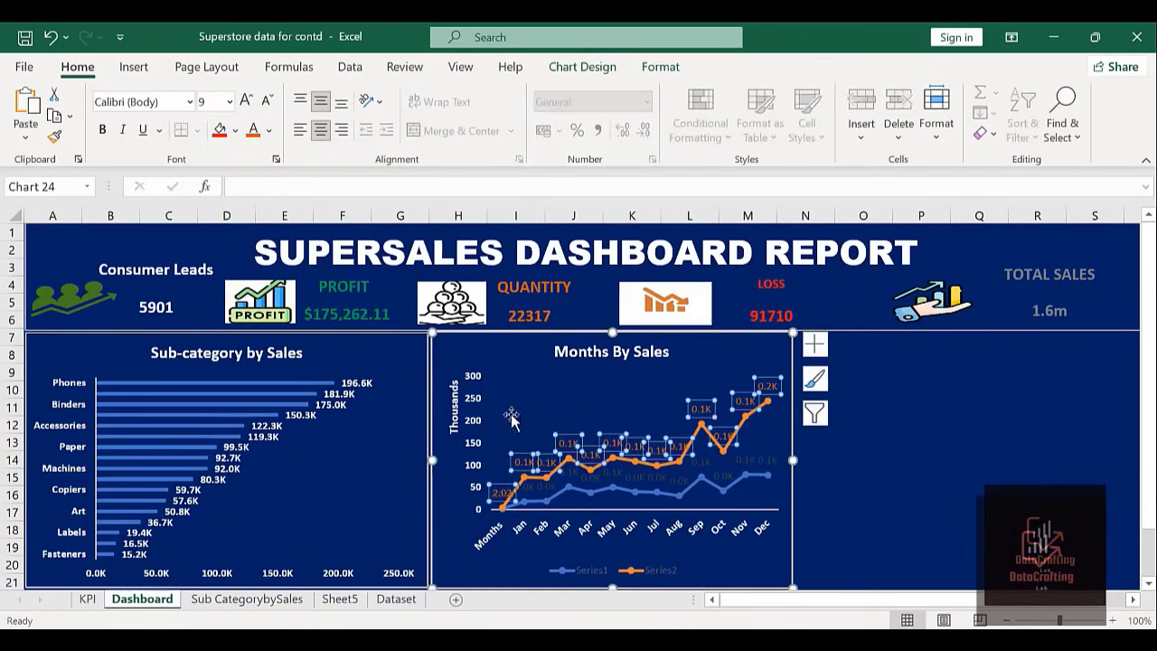
pyautogui.click(102, 129)
# Color the data labels of the blue line in the Months By Sales chart blue and make them bold.
pyautogui.click(577, 477)
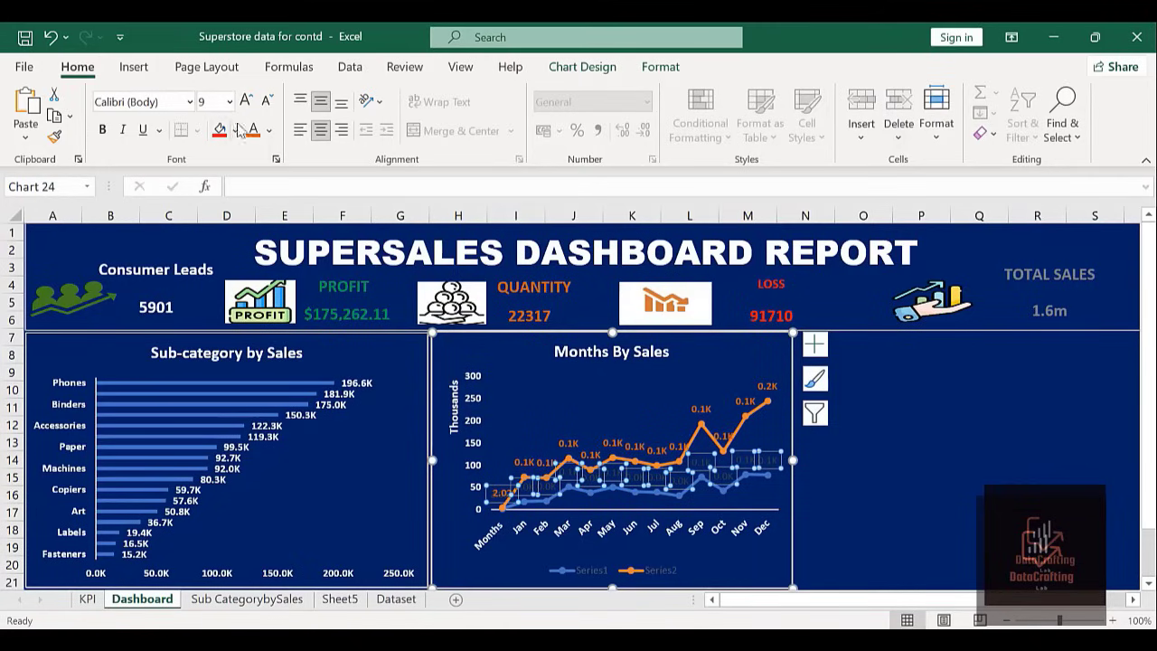
pyautogui.click(268, 132)
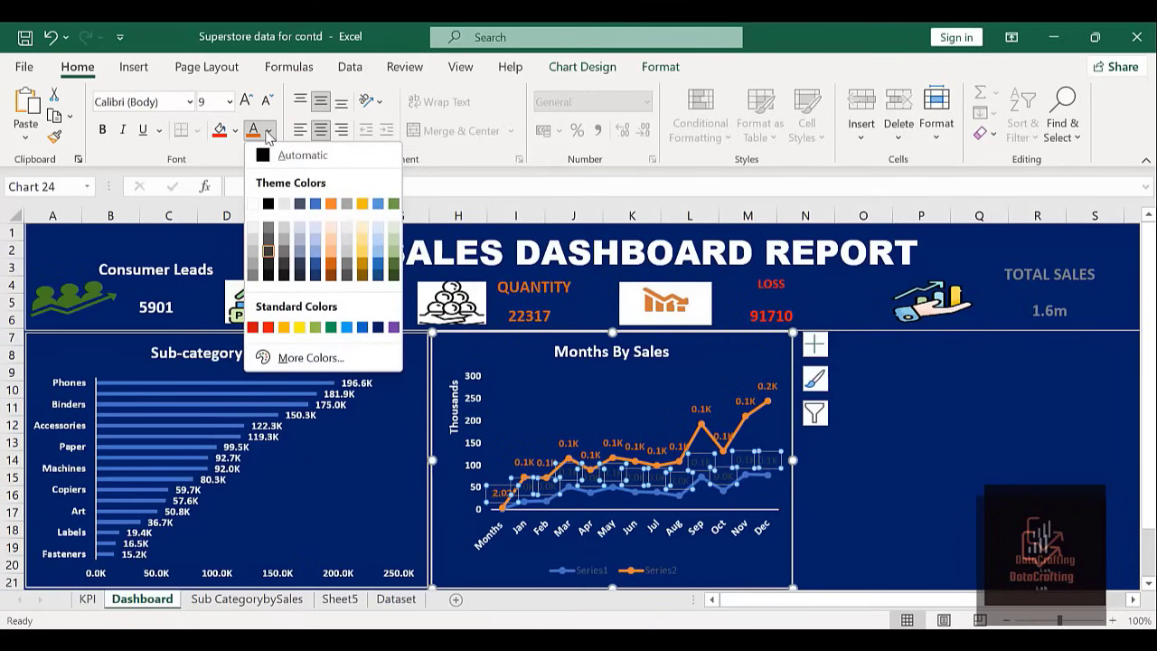
pyautogui.click(360, 327)
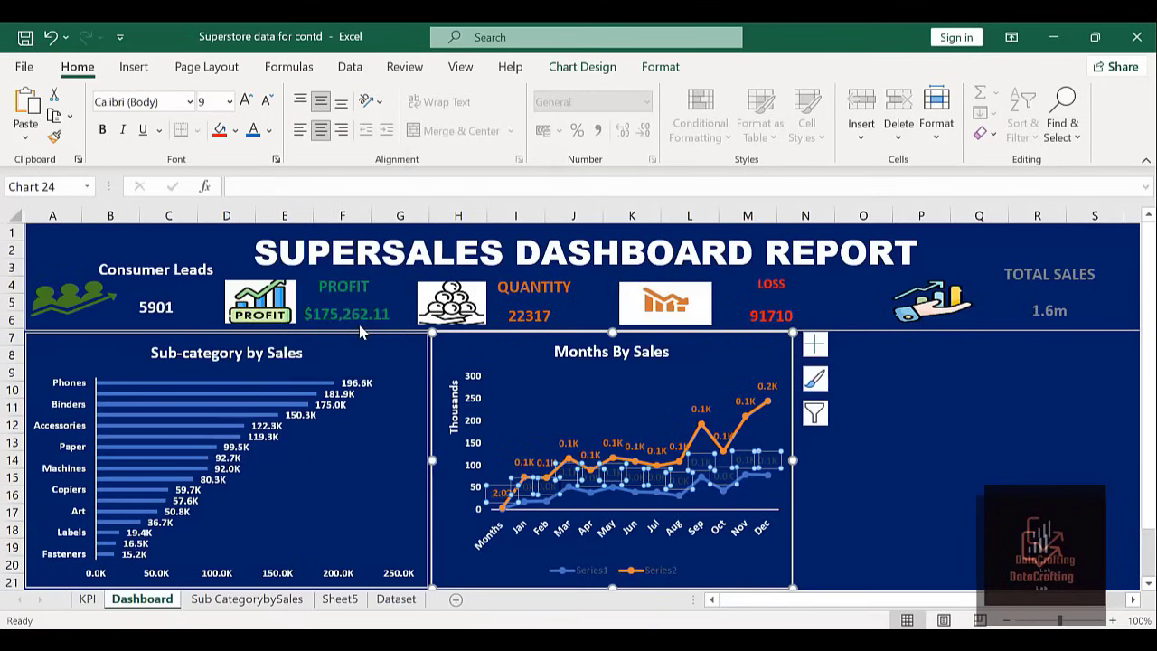
pyautogui.click(855, 526)
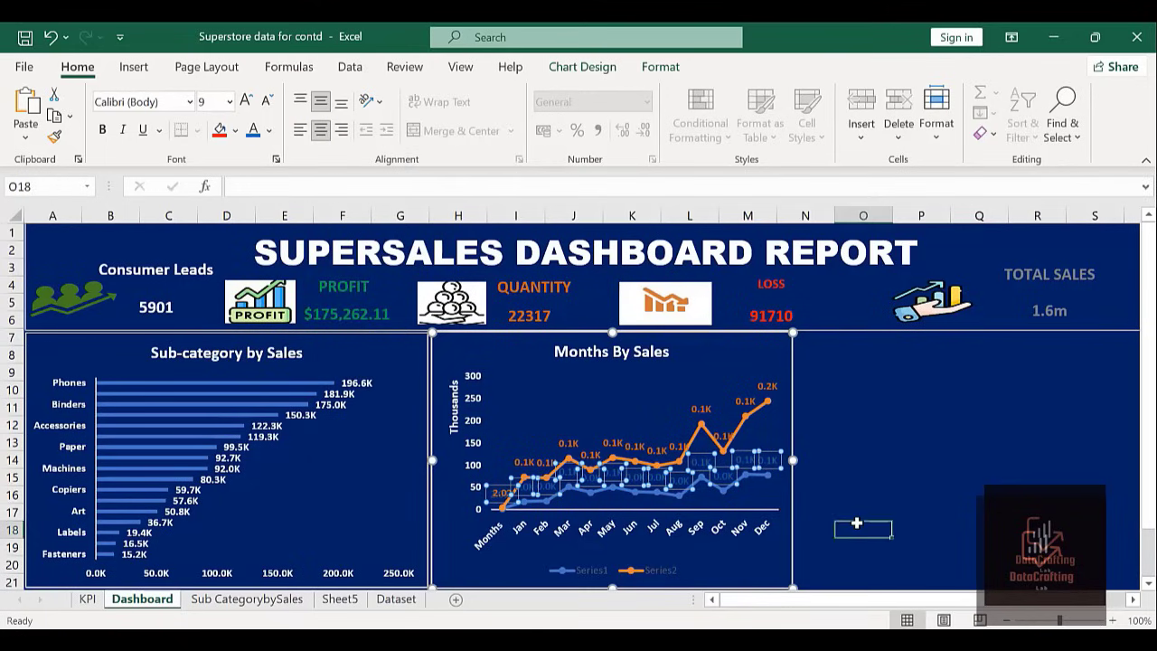
pyautogui.click(536, 486)
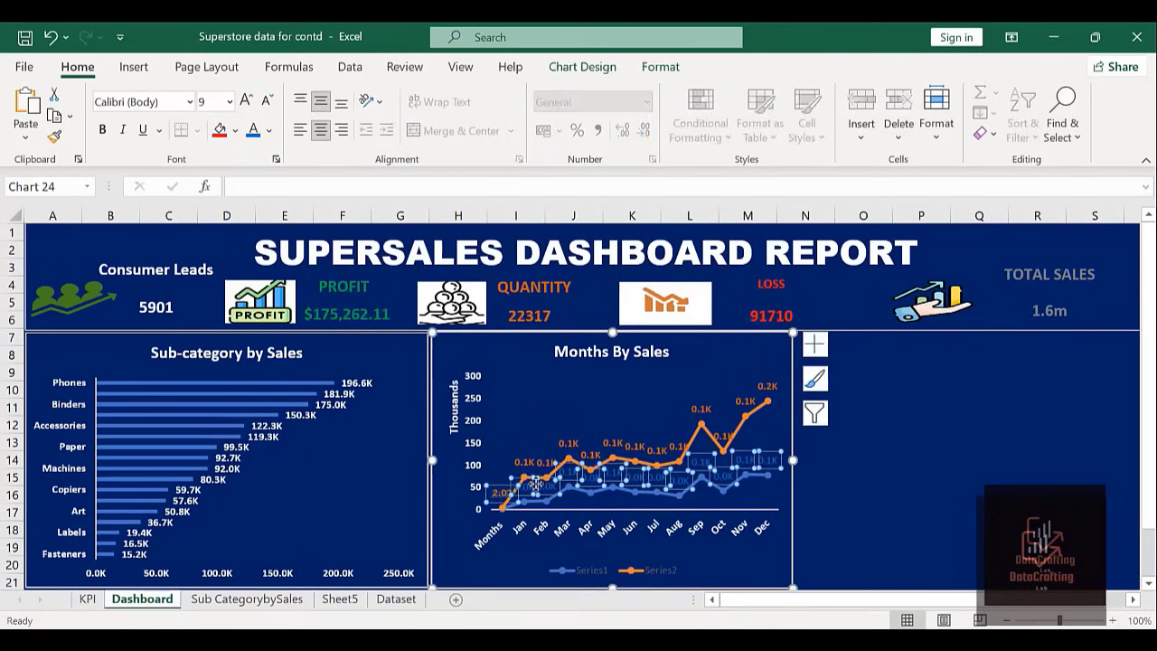
pyautogui.click(103, 130)
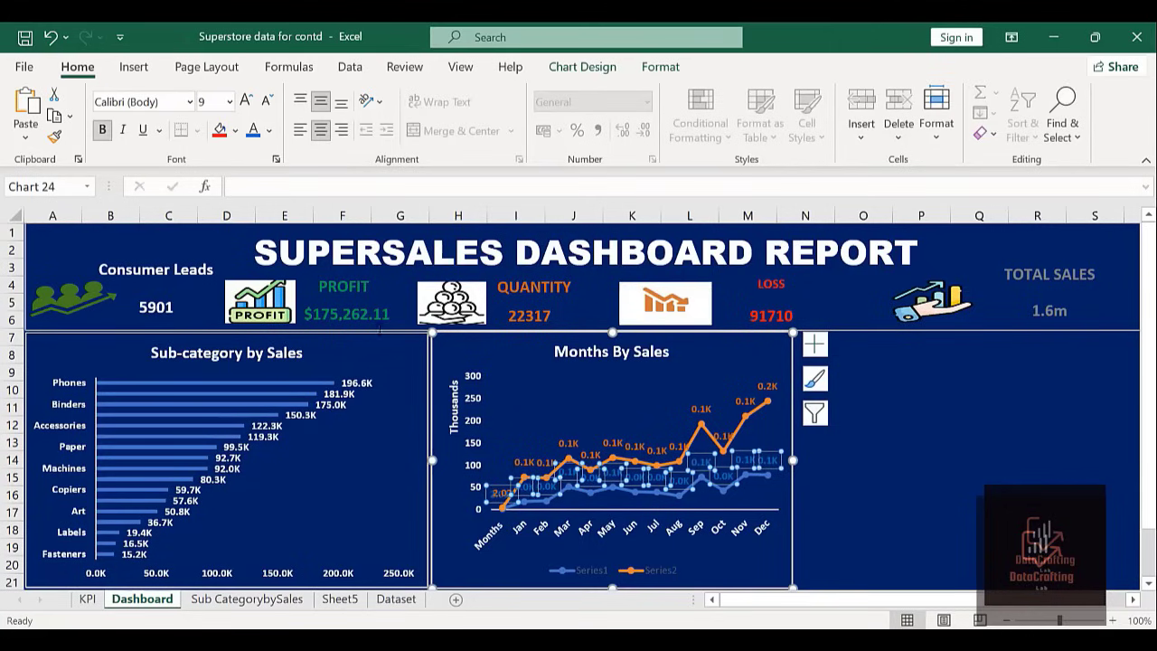
# Undo the data label, unit label and vertical axis formatting, including the axis's Thousands display units.
pyautogui.click(454, 415)
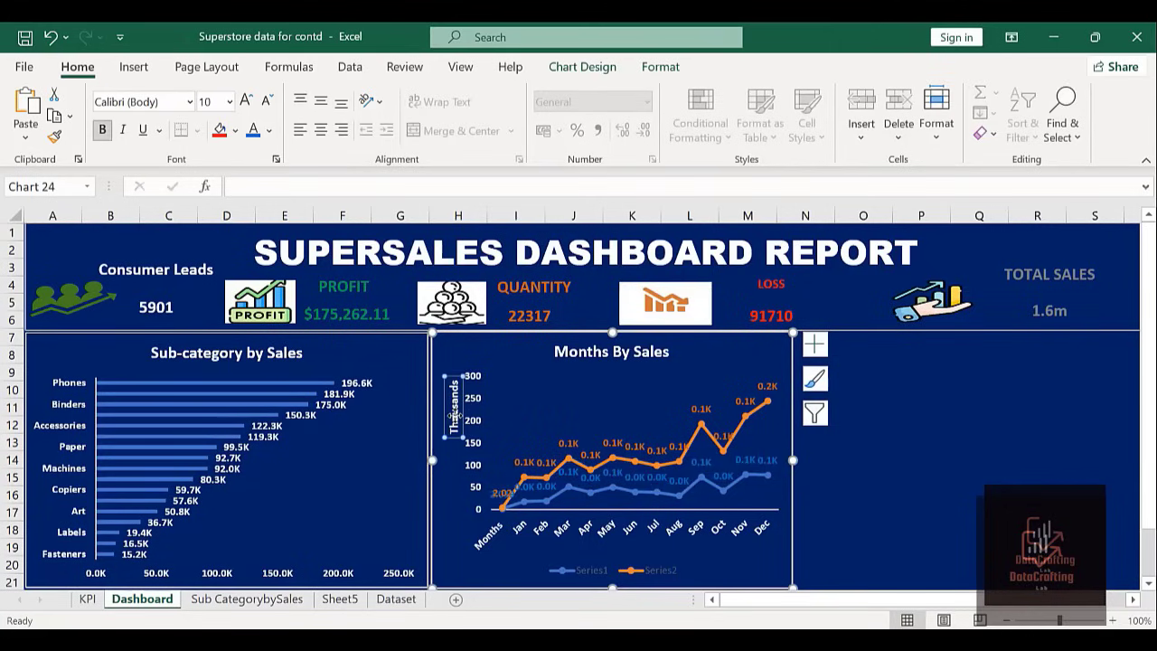
pyautogui.press('Down')
pyautogui.press('Down')
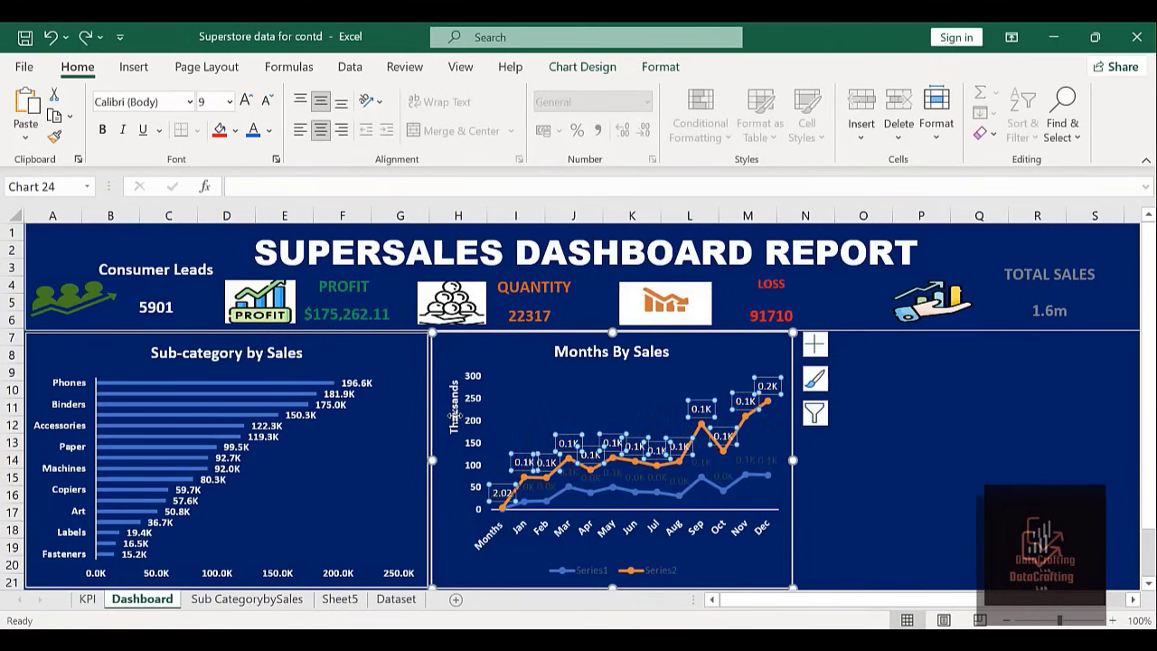
pyautogui.press('Up')
pyautogui.press('Up')
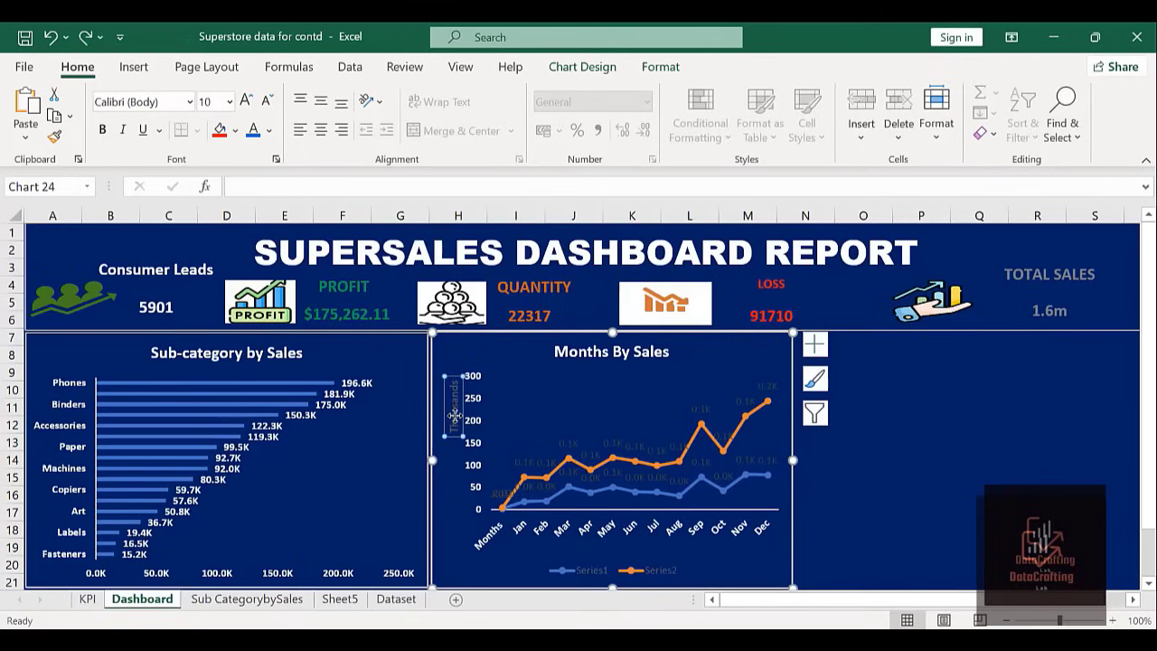
pyautogui.press('Up')
pyautogui.press('Delete')
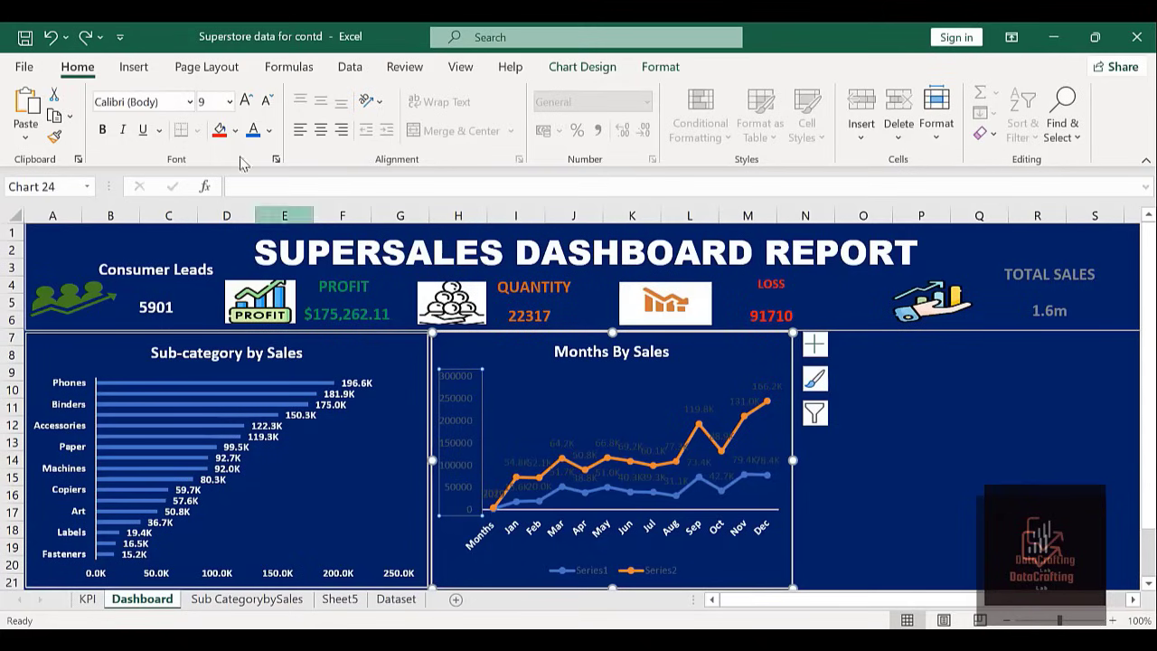
# Make the full vertical axis values of the Months By Sales chart white and bold.
pyautogui.click(269, 130)
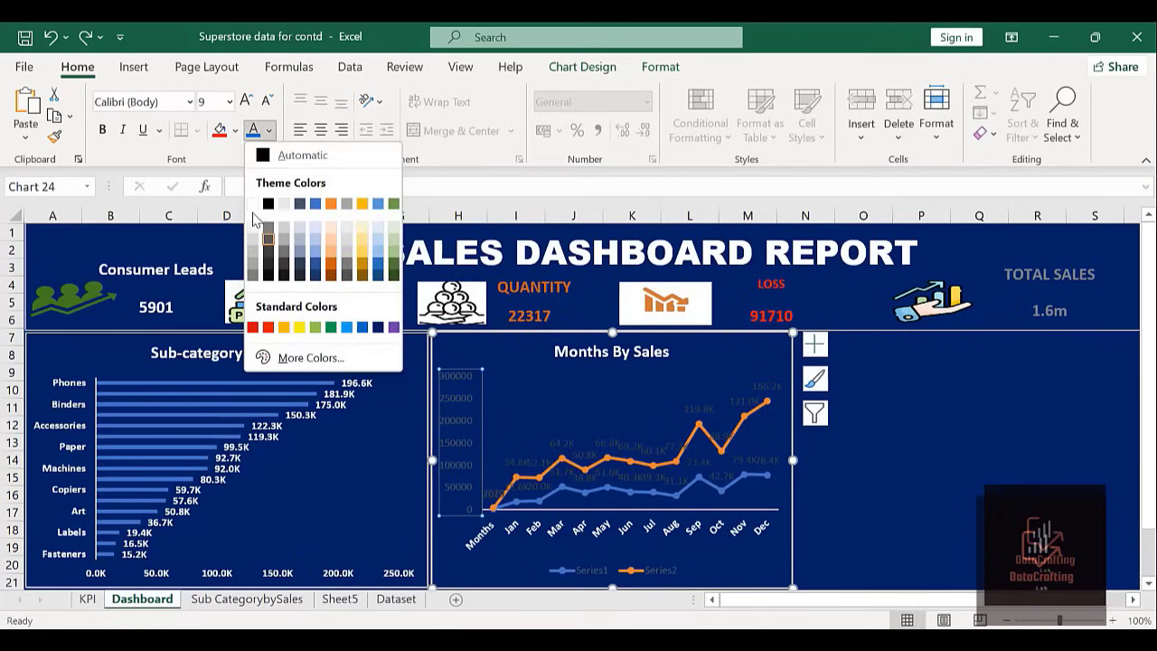
pyautogui.click(253, 204)
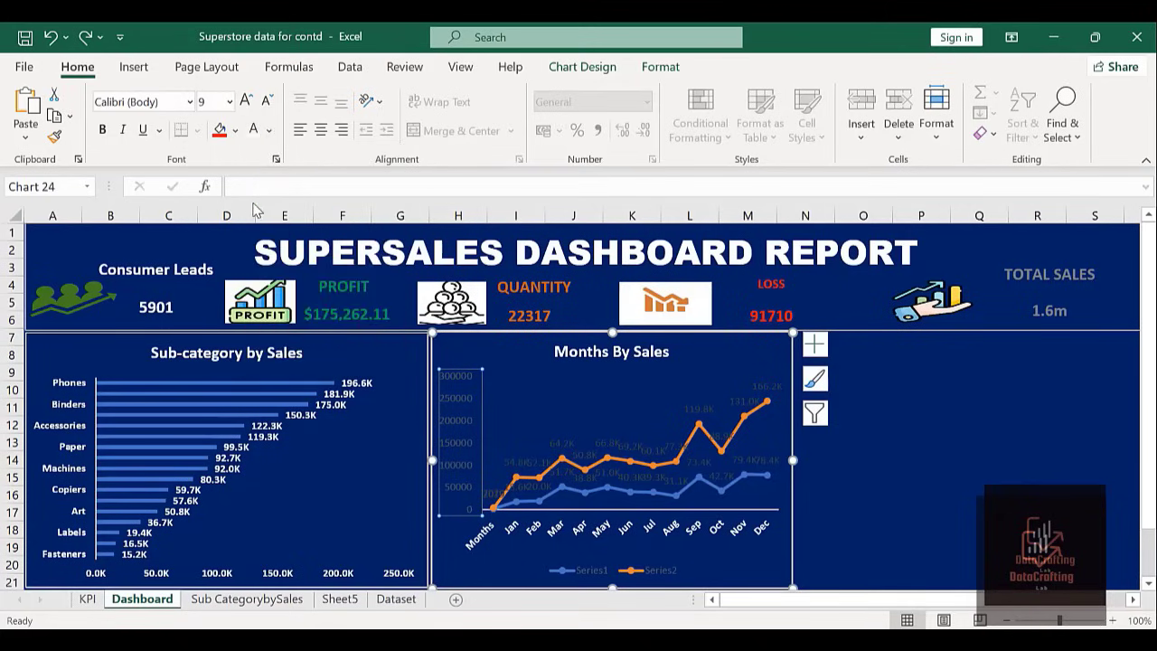
pyautogui.click(104, 132)
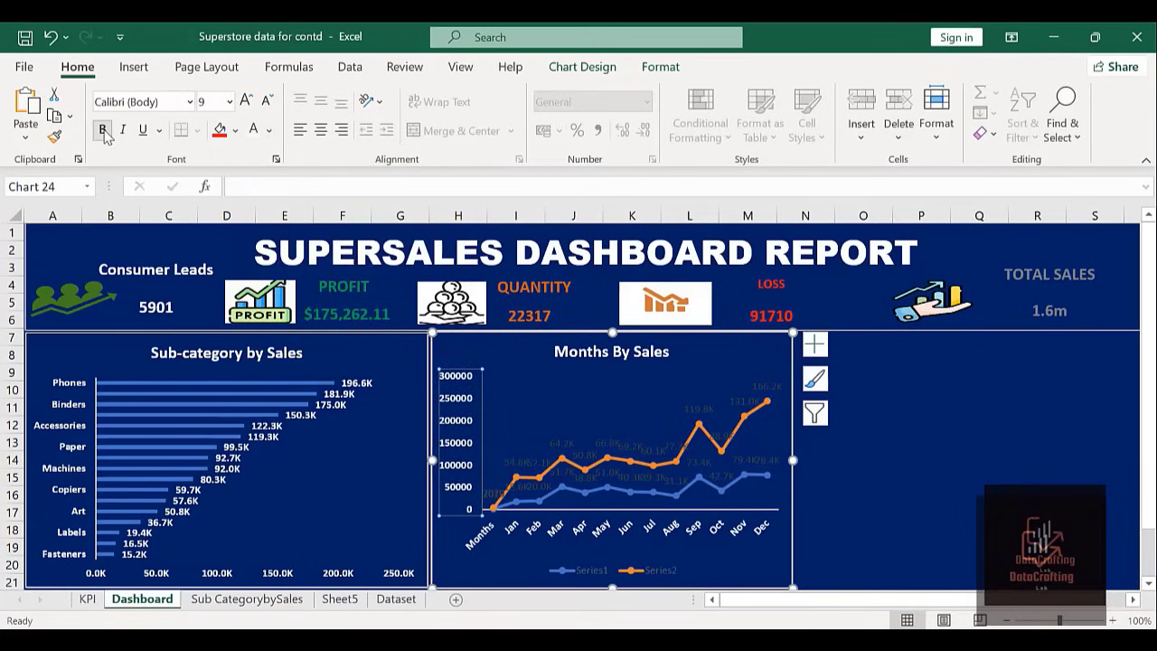
# Make the data labels of the orange line bold and set their font color to the standard Orange.
pyautogui.click(577, 445)
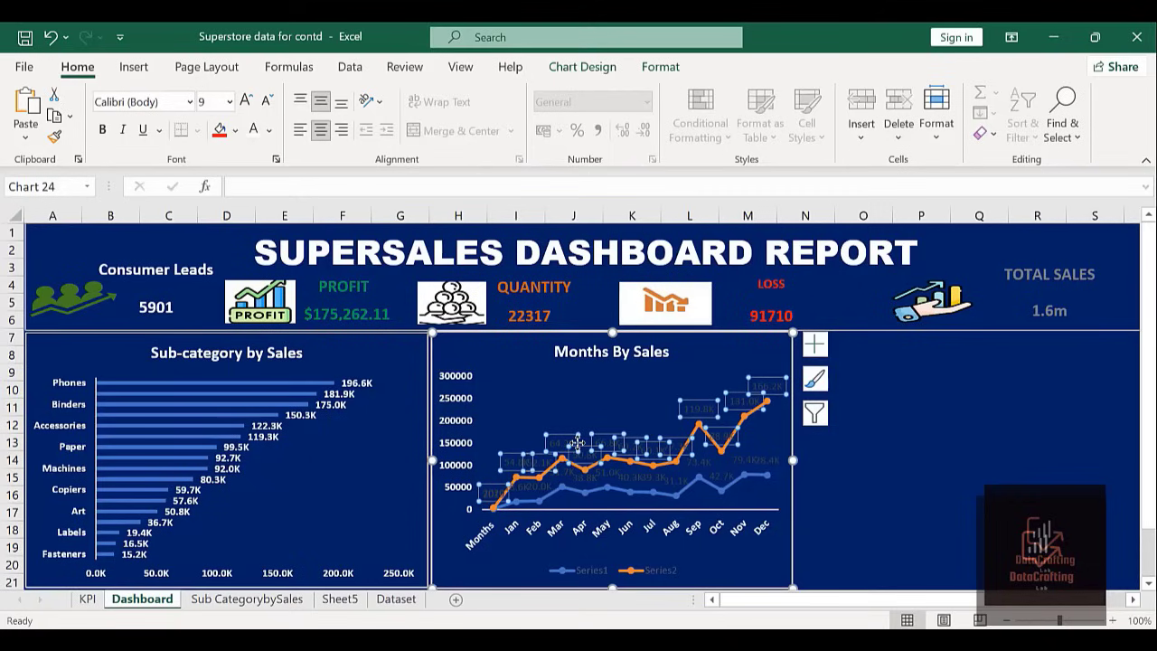
pyautogui.click(269, 131)
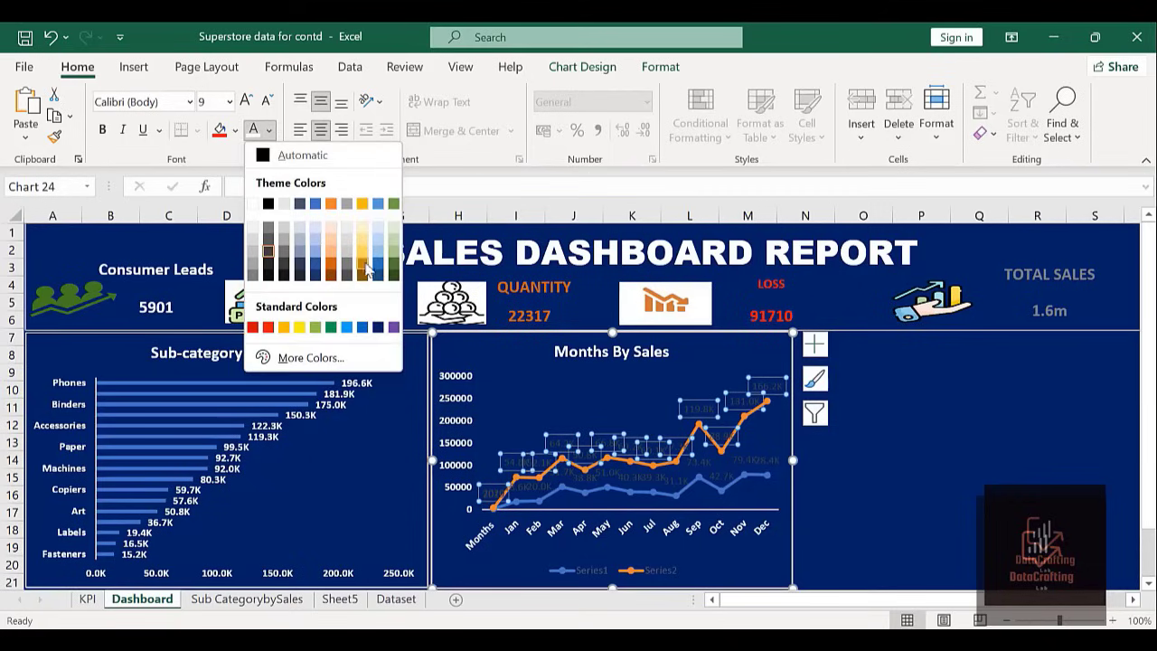
pyautogui.click(331, 328)
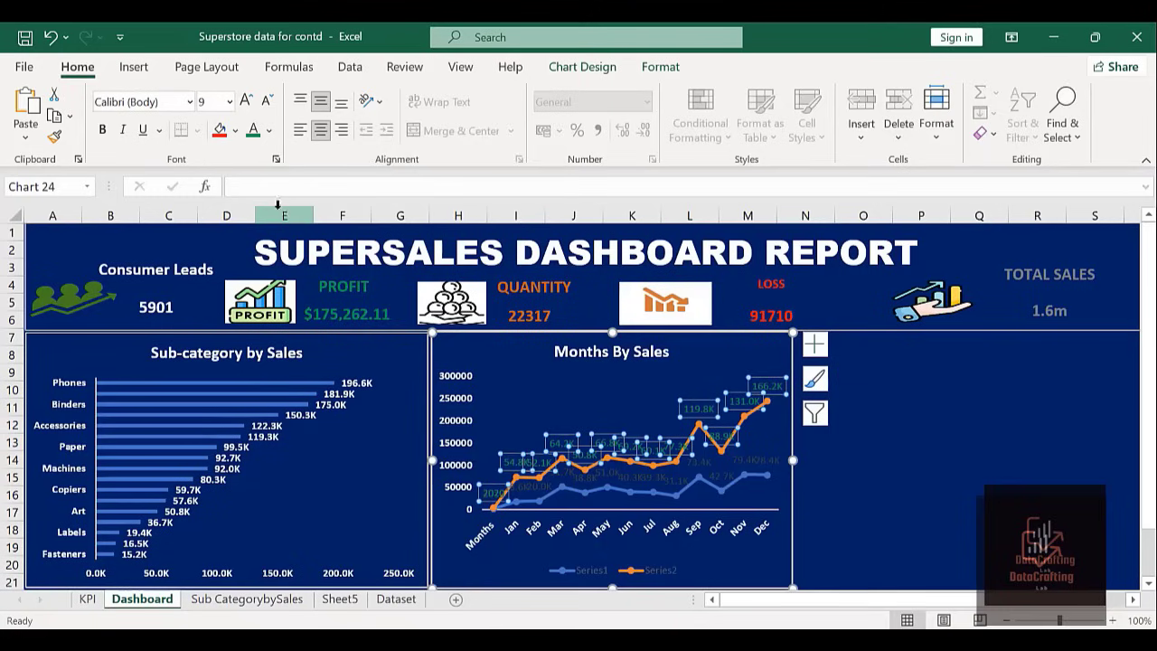
pyautogui.hotkey('ctrl', 'b')
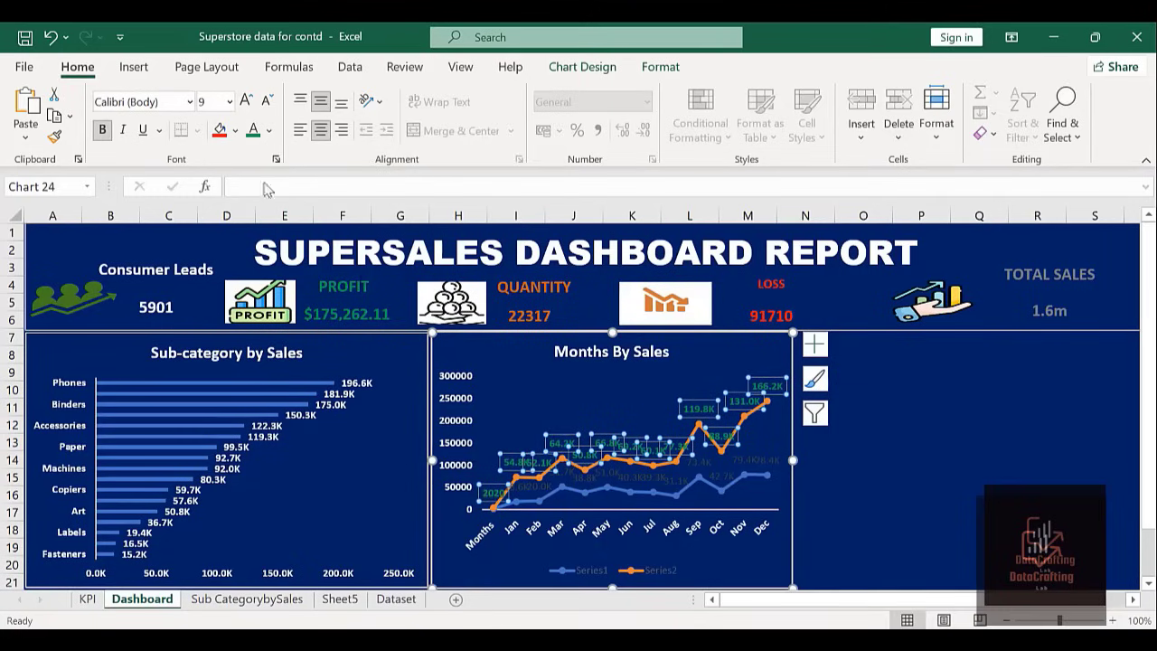
pyautogui.click(270, 132)
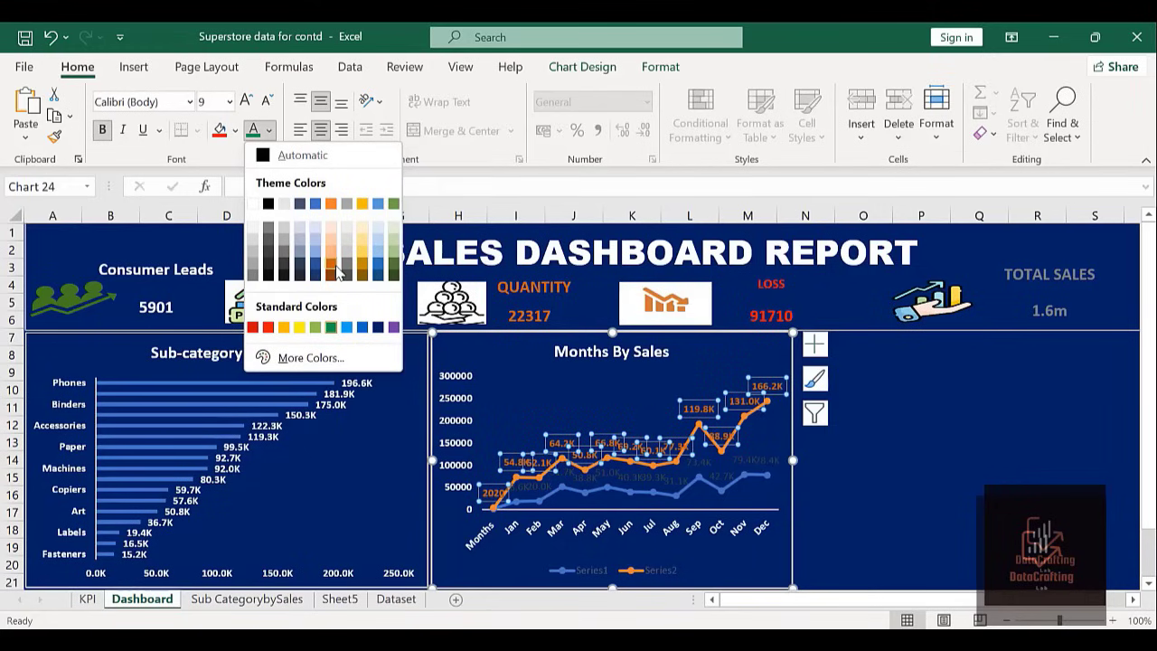
pyautogui.click(289, 330)
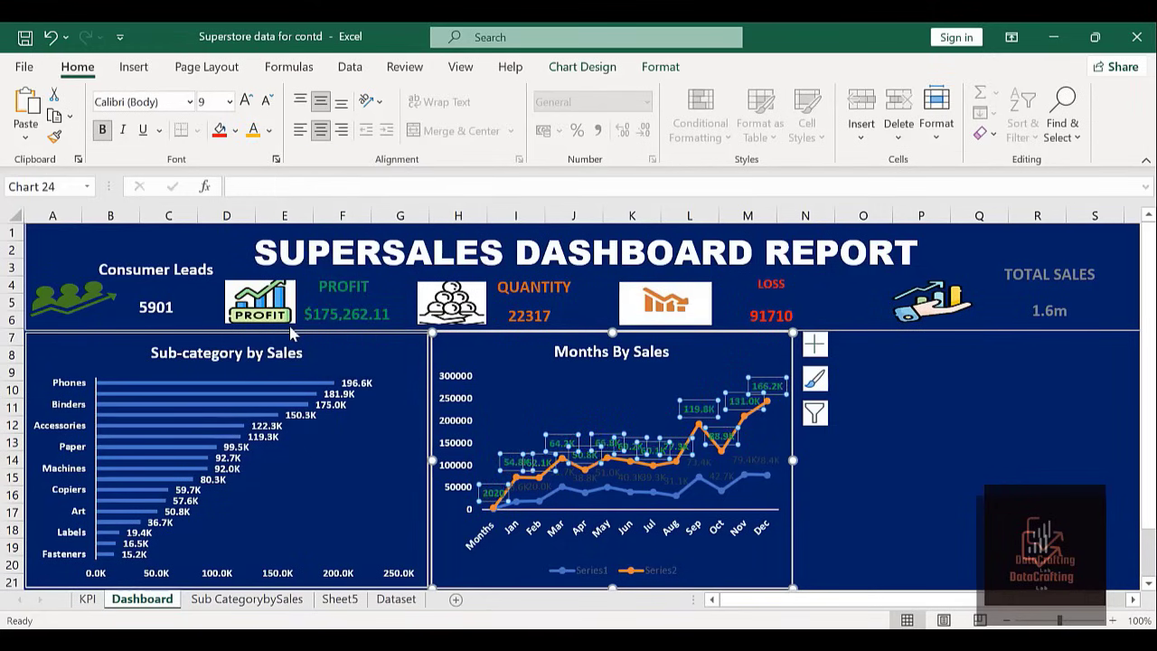
pyautogui.click(886, 466)
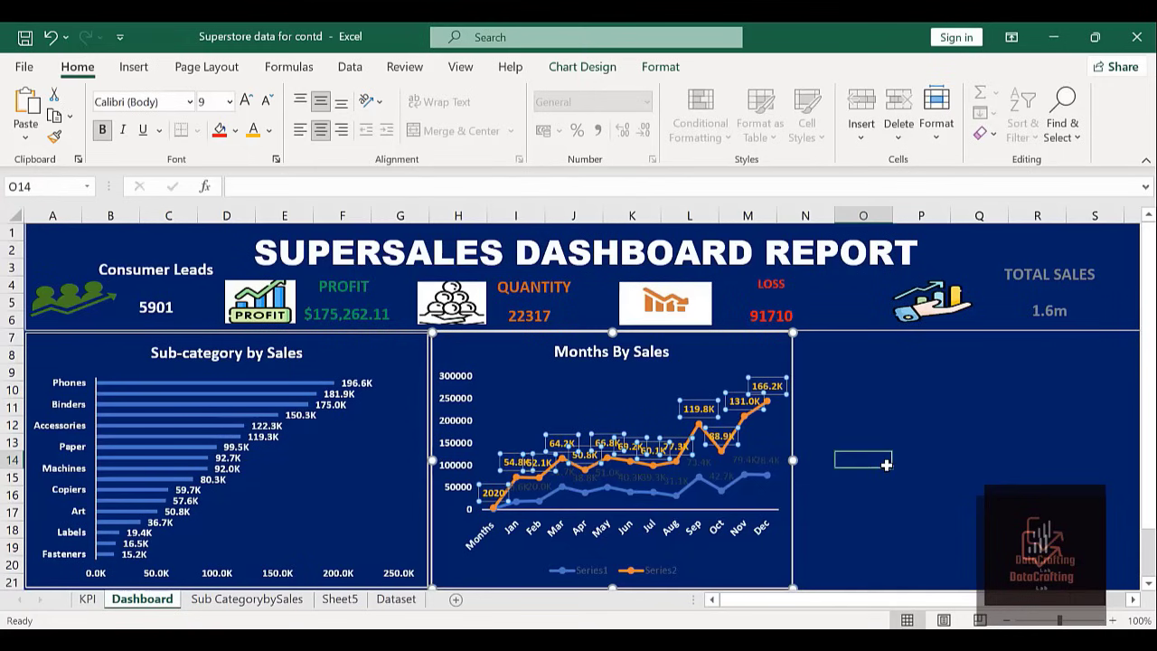
# Make the data labels of the blue line bold and set their font color to the standard Blue.
pyautogui.click(611, 476)
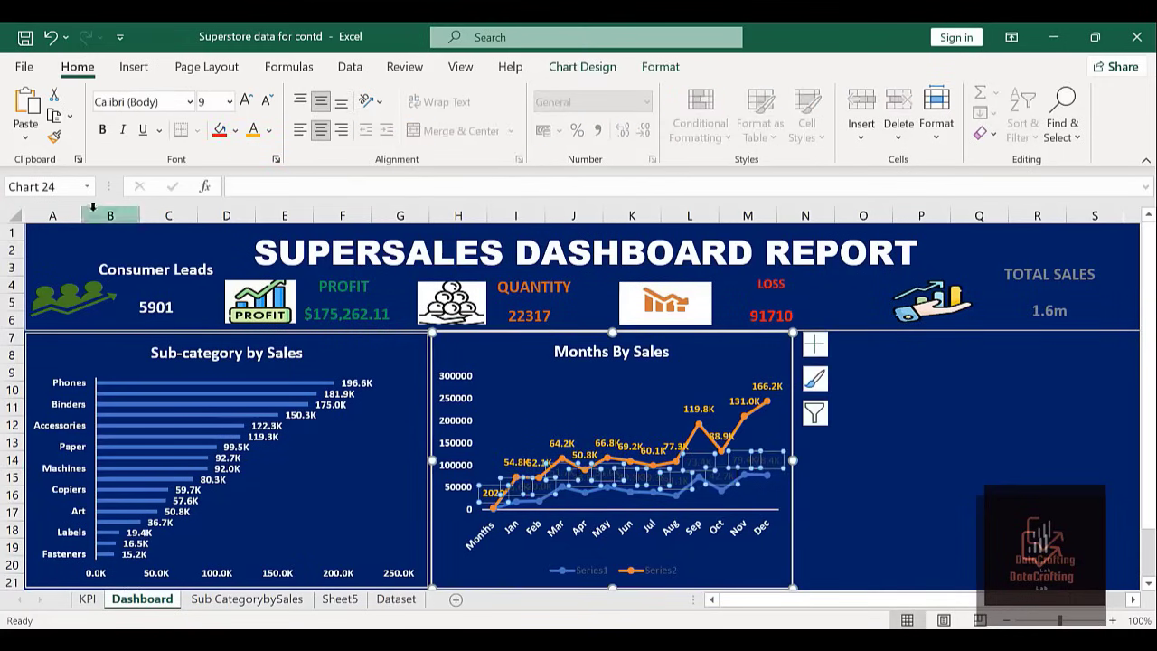
pyautogui.click(102, 129)
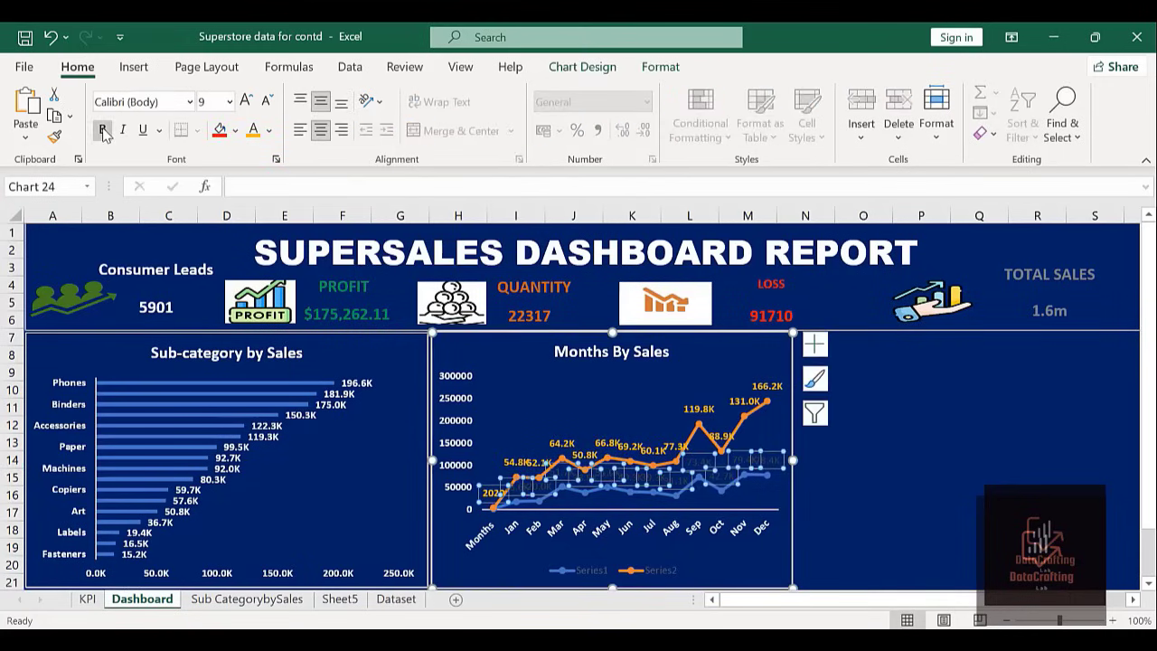
pyautogui.click(268, 130)
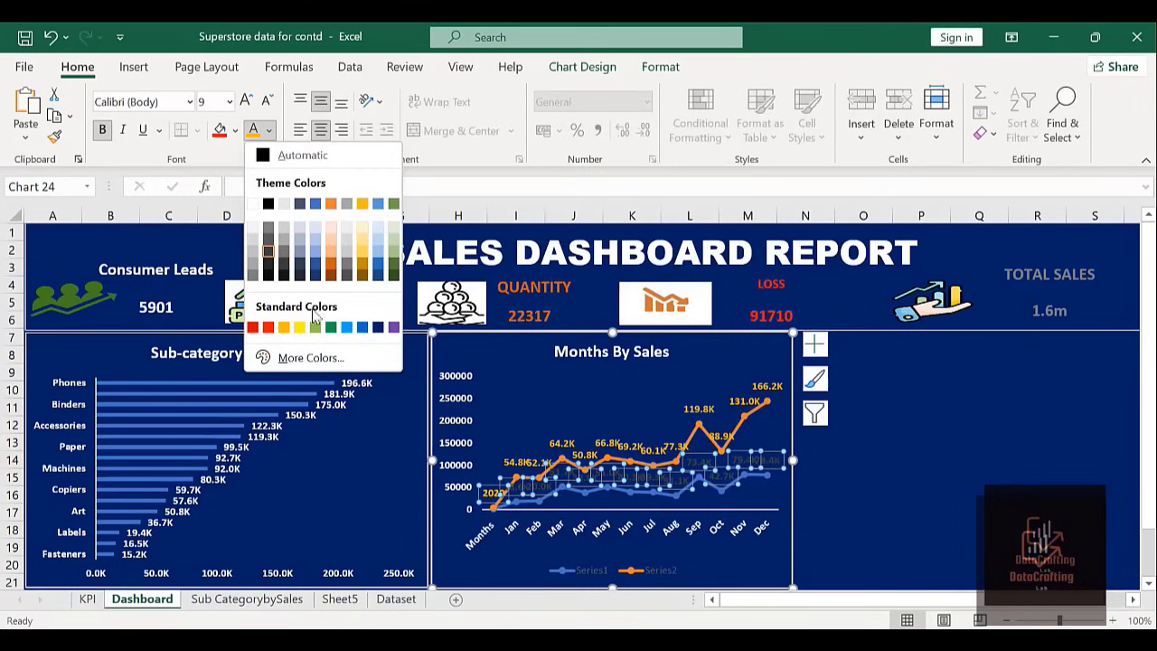
pyautogui.click(362, 327)
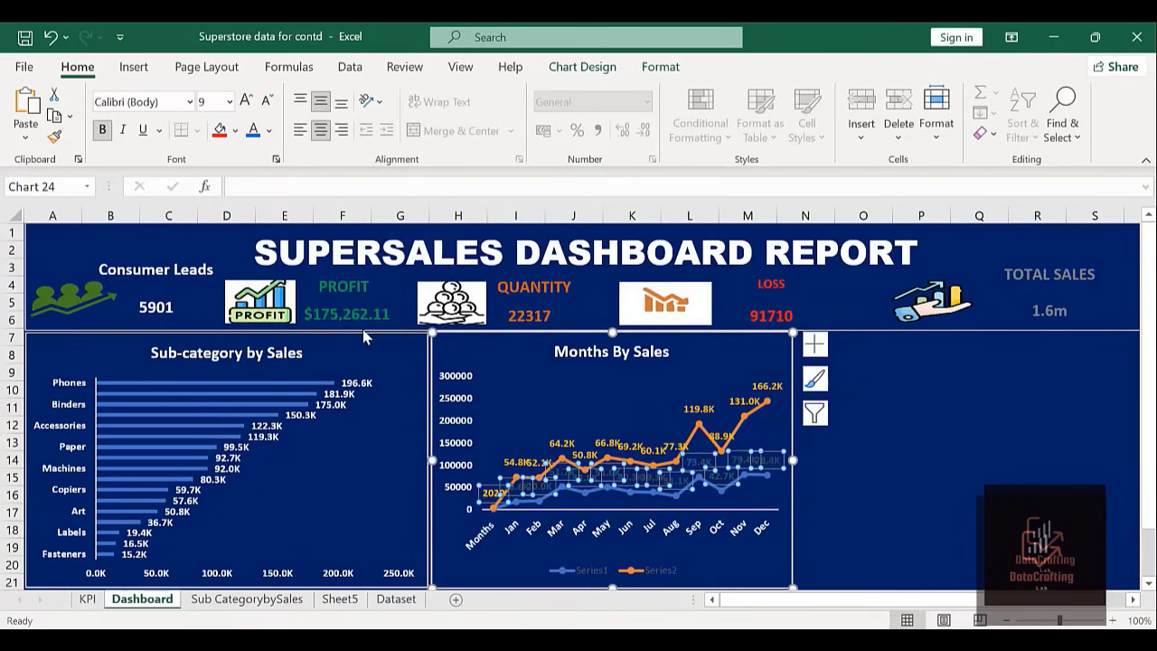
pyautogui.click(920, 547)
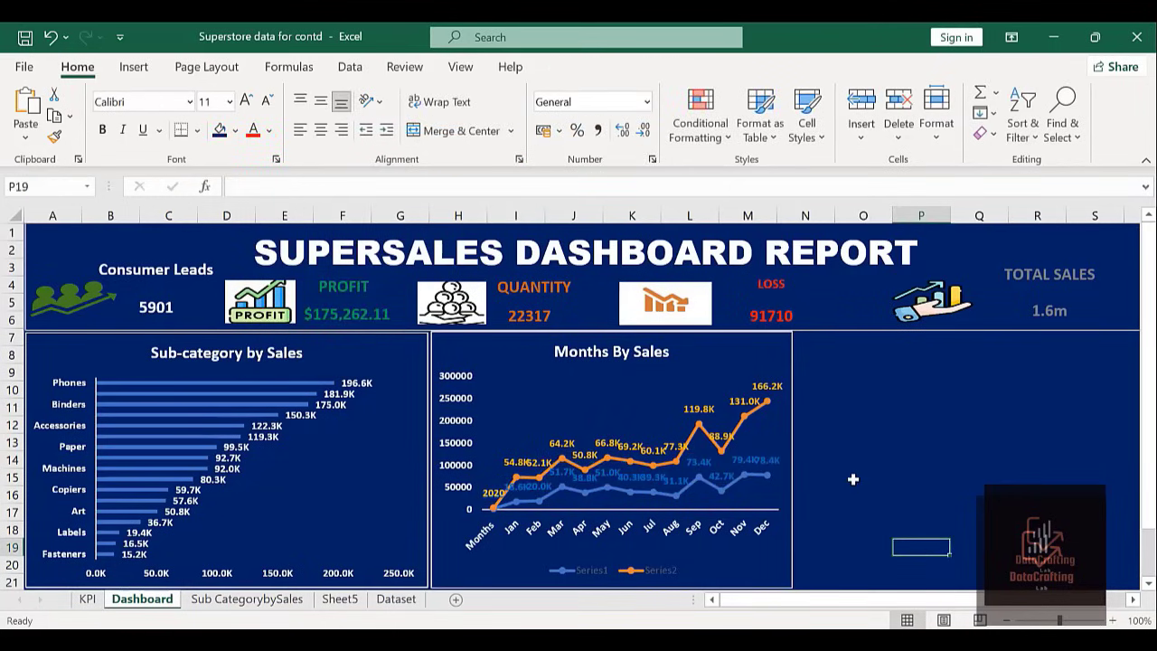
# Widen the Months By Sales chart slightly by extending its right edge further into column N.
pyautogui.click(792, 484)
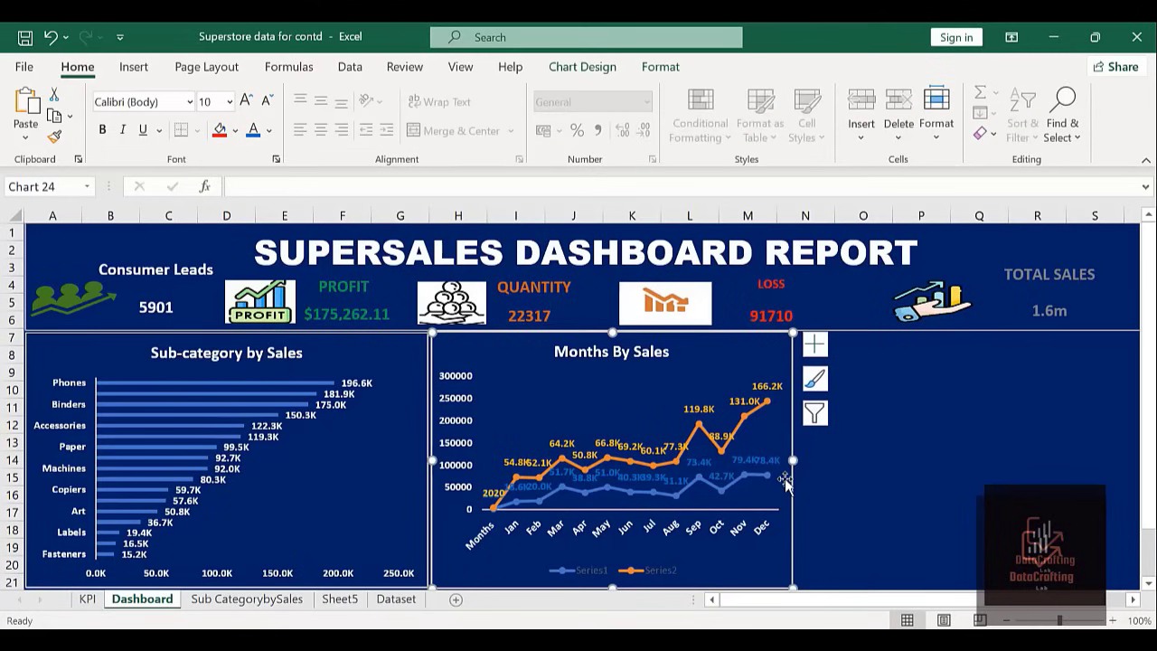
pyautogui.moveTo(792, 462); pyautogui.dragTo(817, 461)
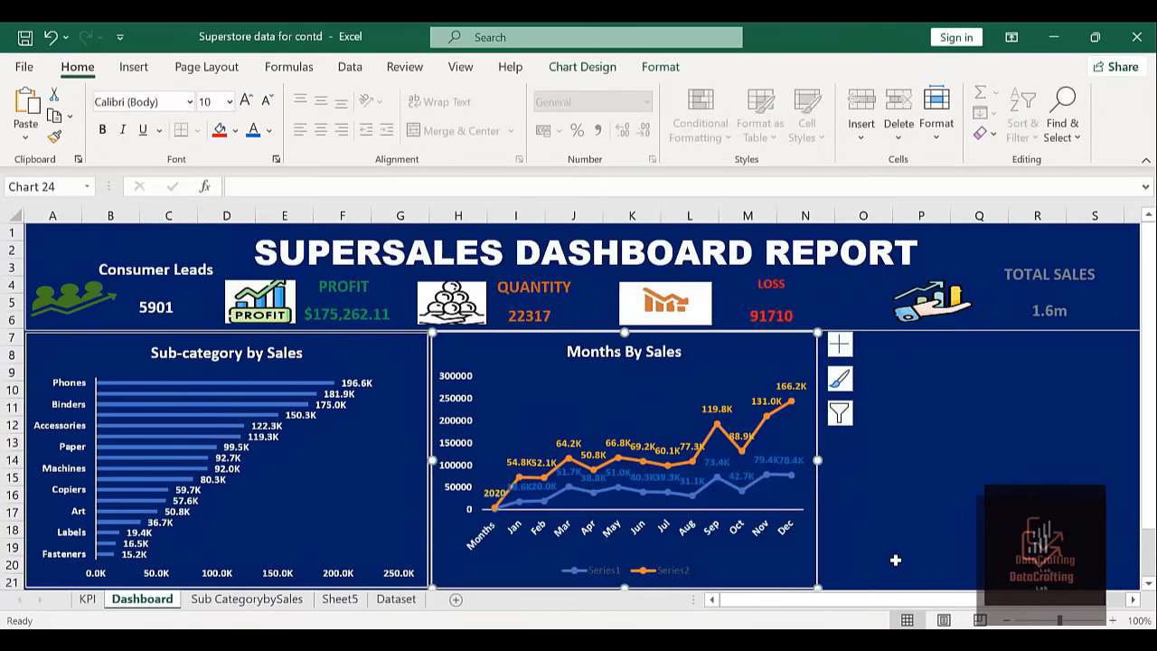
pyautogui.click(955, 515)
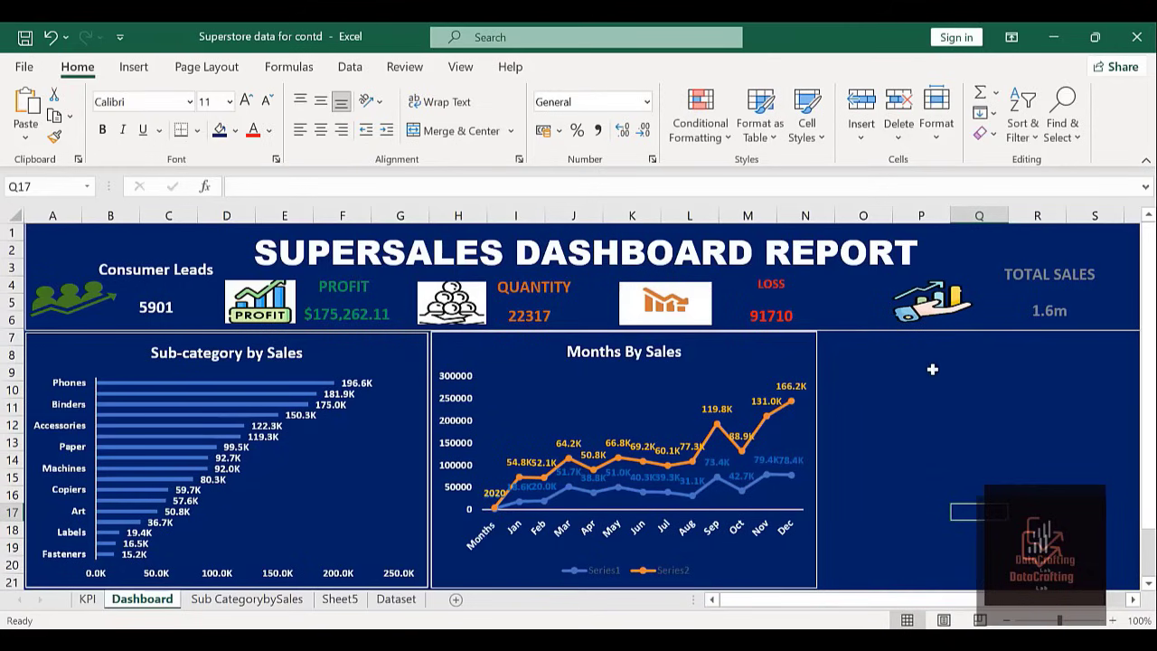
pyautogui.hotkey('ctrl', 'z')
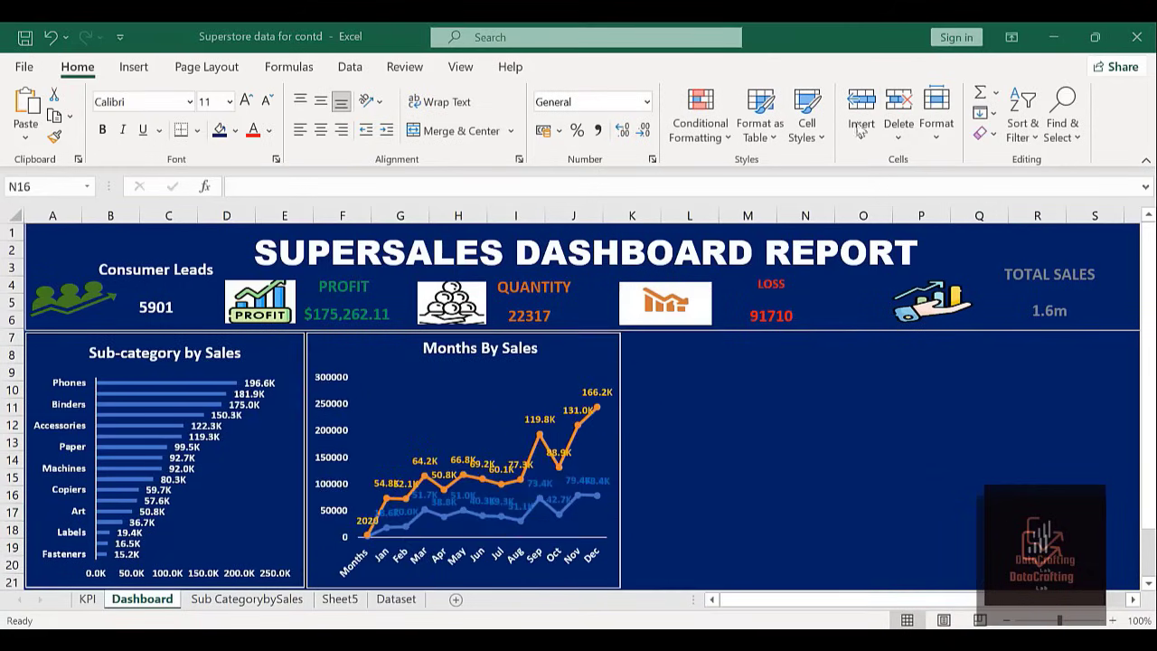
# Insert a PivotTable based on the Dataset sheet's table into a new worksheet.
pyautogui.click(389, 604)
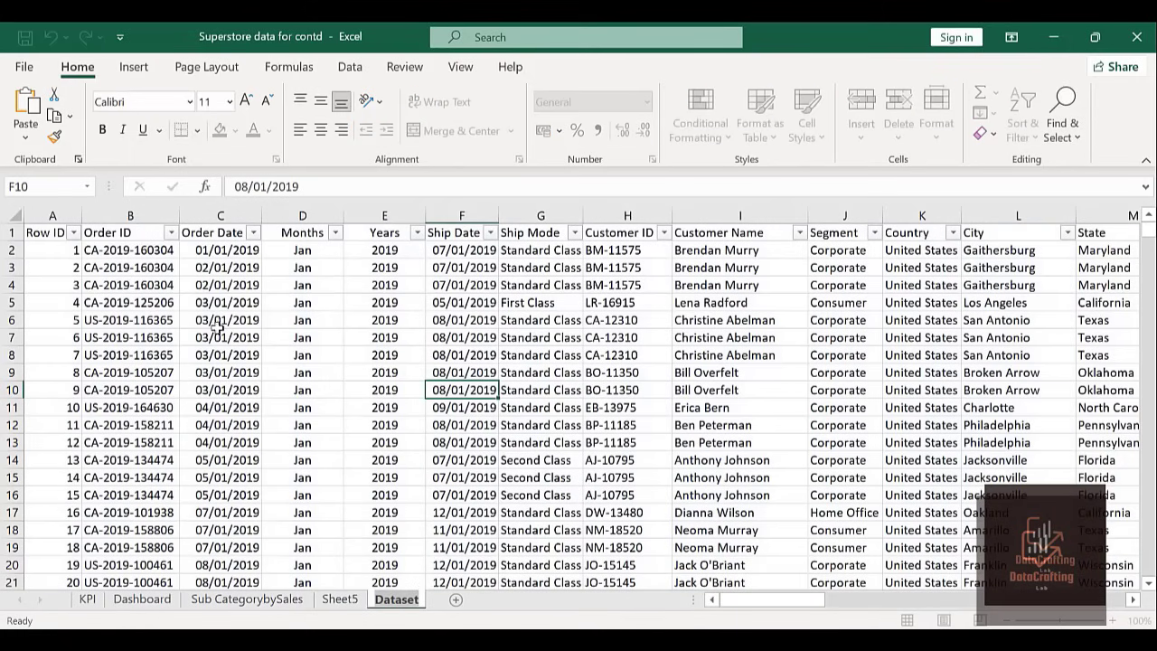
pyautogui.click(287, 322)
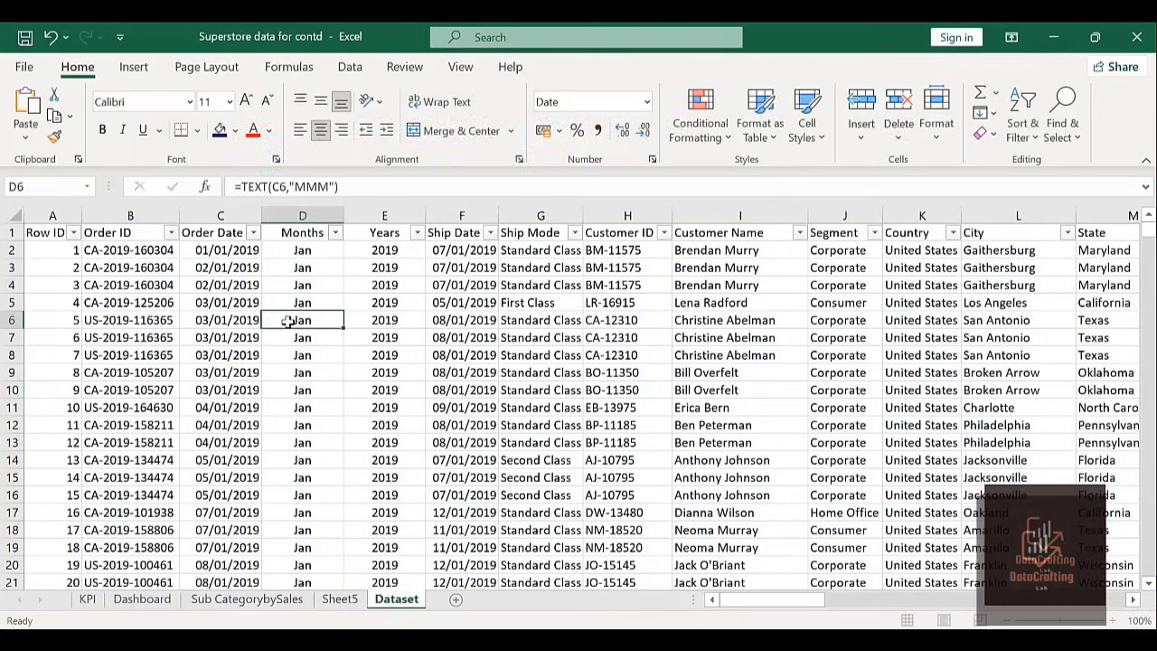
pyautogui.click(145, 68)
pyautogui.click(35, 100)
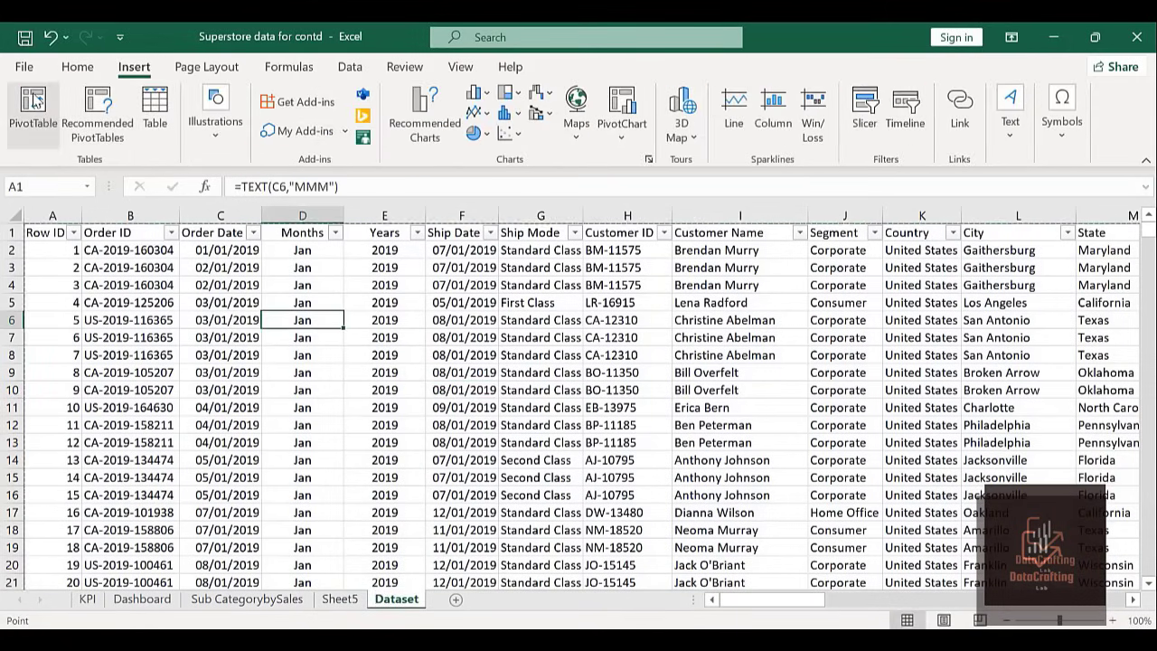
pyautogui.click(551, 406)
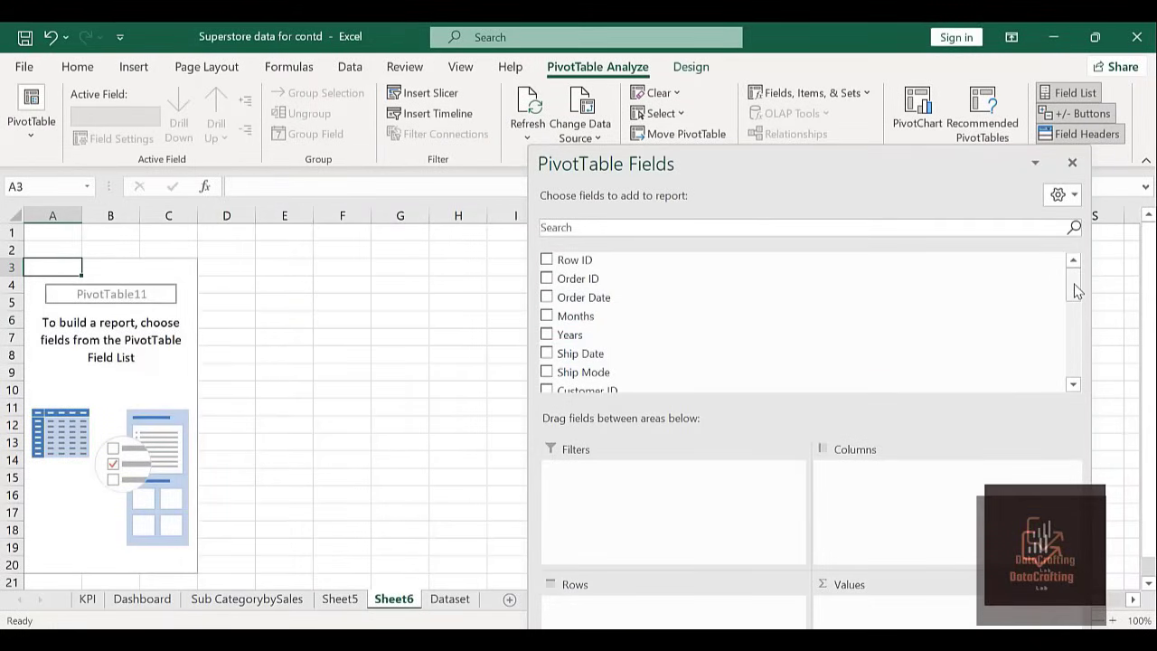
# Build the pivot table with Category as the row field and Profit as the value field.
pyautogui.moveTo(1075, 291); pyautogui.dragTo(1077, 349)
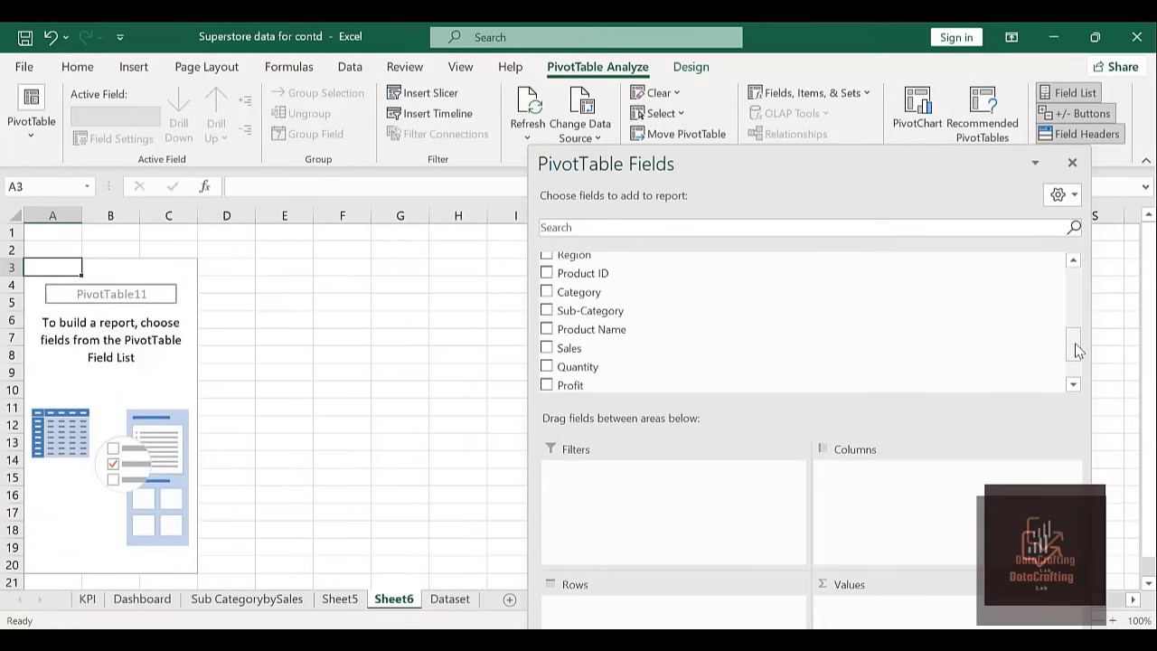
pyautogui.moveTo(606, 298); pyautogui.dragTo(640, 624)
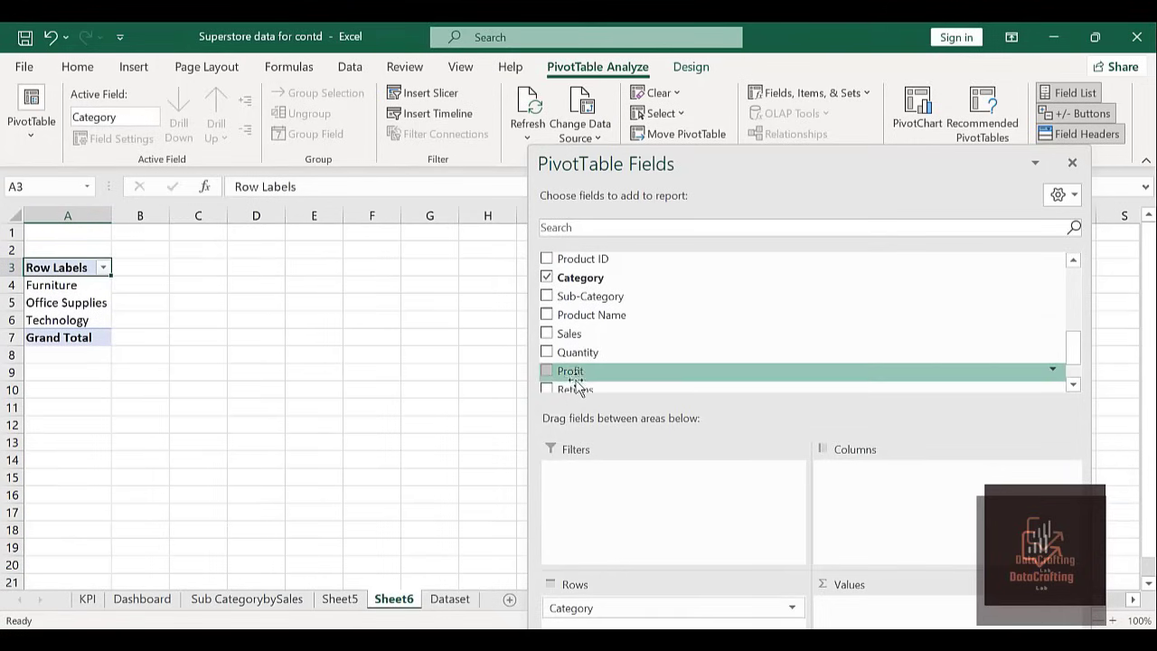
pyautogui.moveTo(575, 377); pyautogui.dragTo(870, 611)
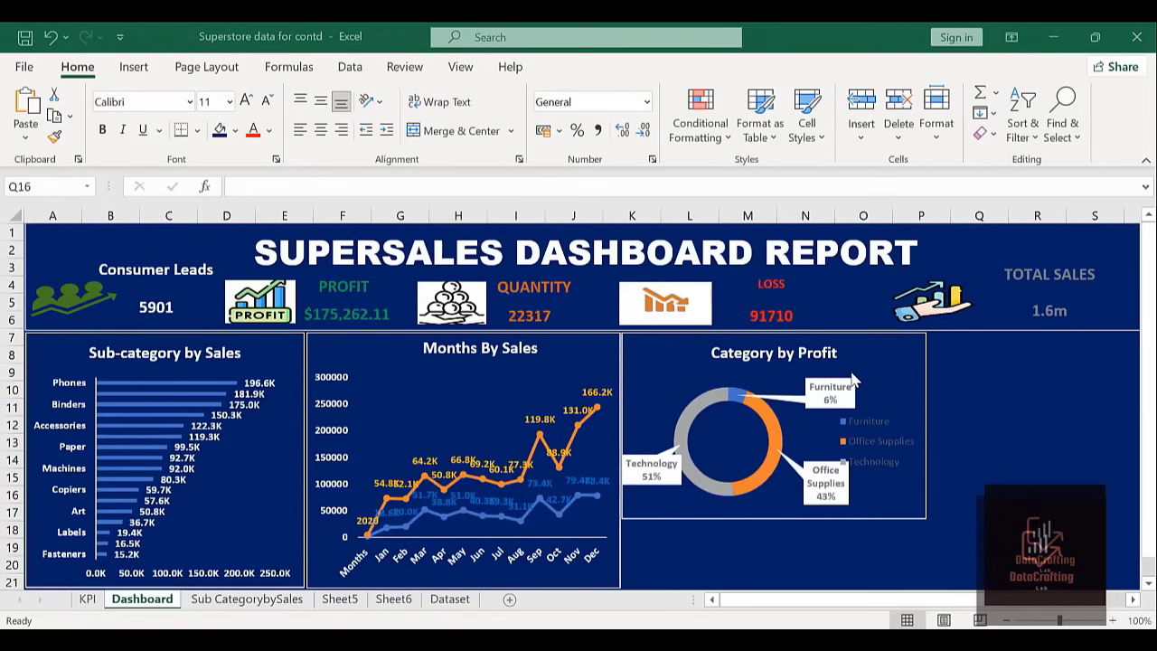
# Set the font color of the Category by Profit chart's data labels on the dashboard to a darker orange.
pyautogui.click(837, 492)
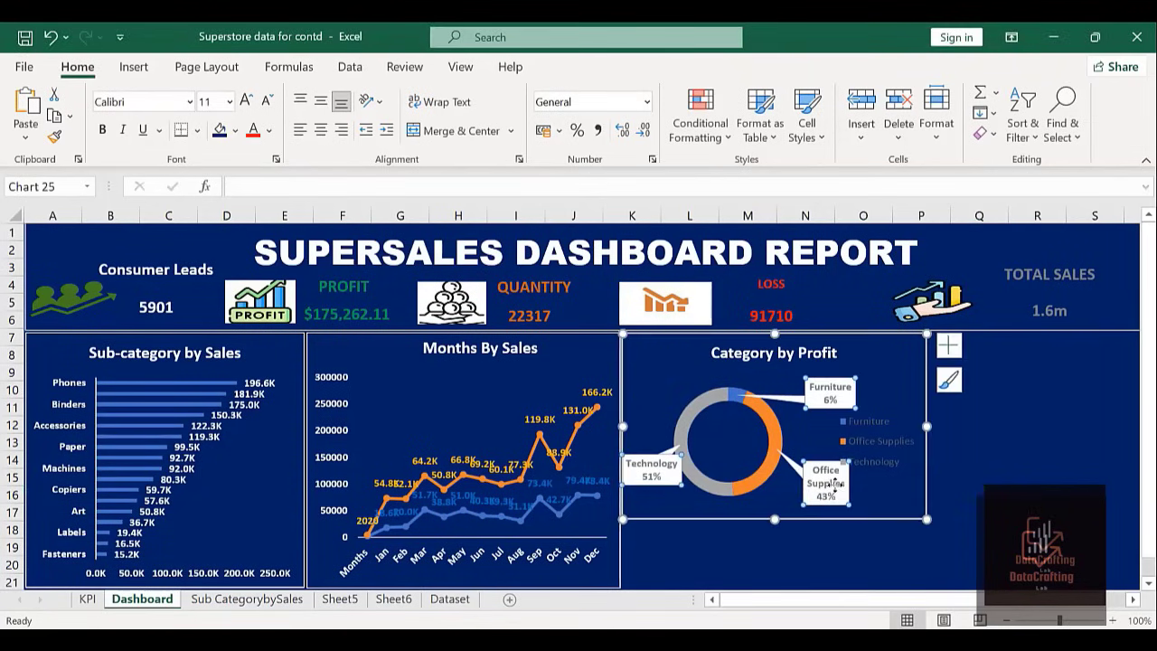
pyautogui.click(269, 131)
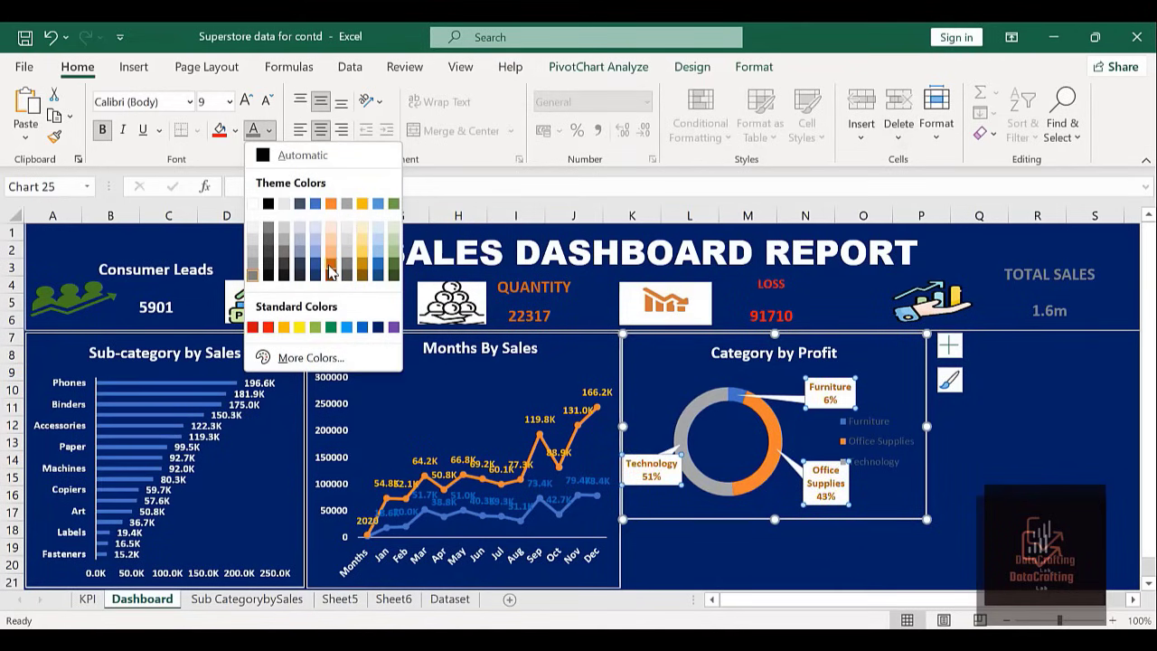
pyautogui.press('Escape')
pyautogui.click(979, 511)
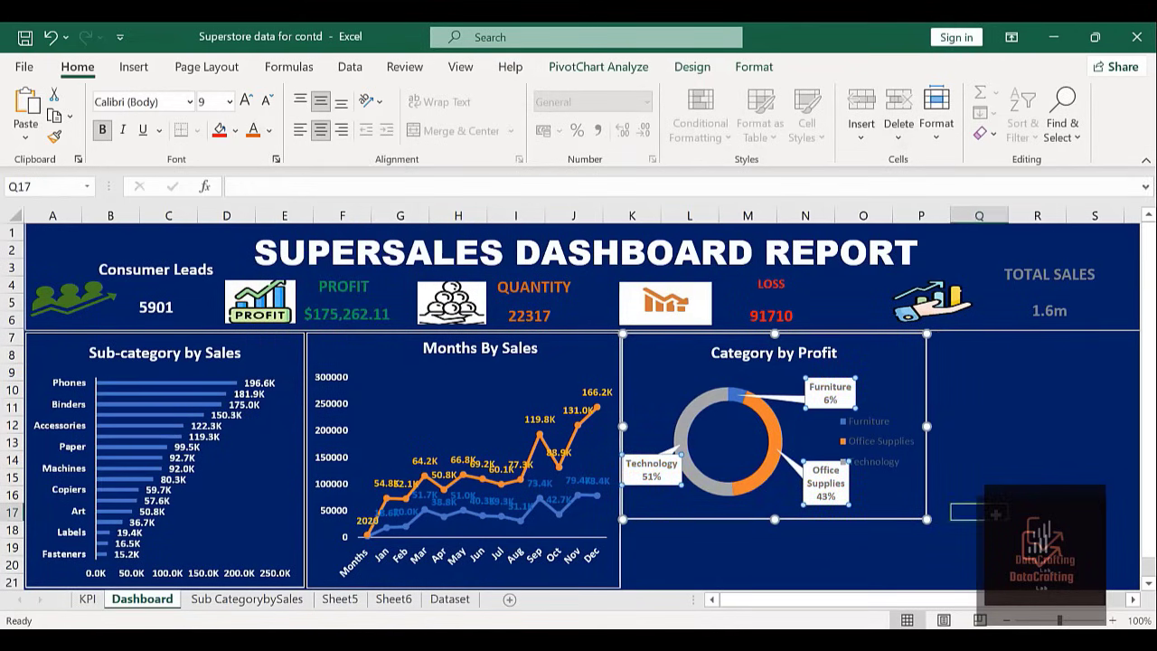
pyautogui.click(824, 488)
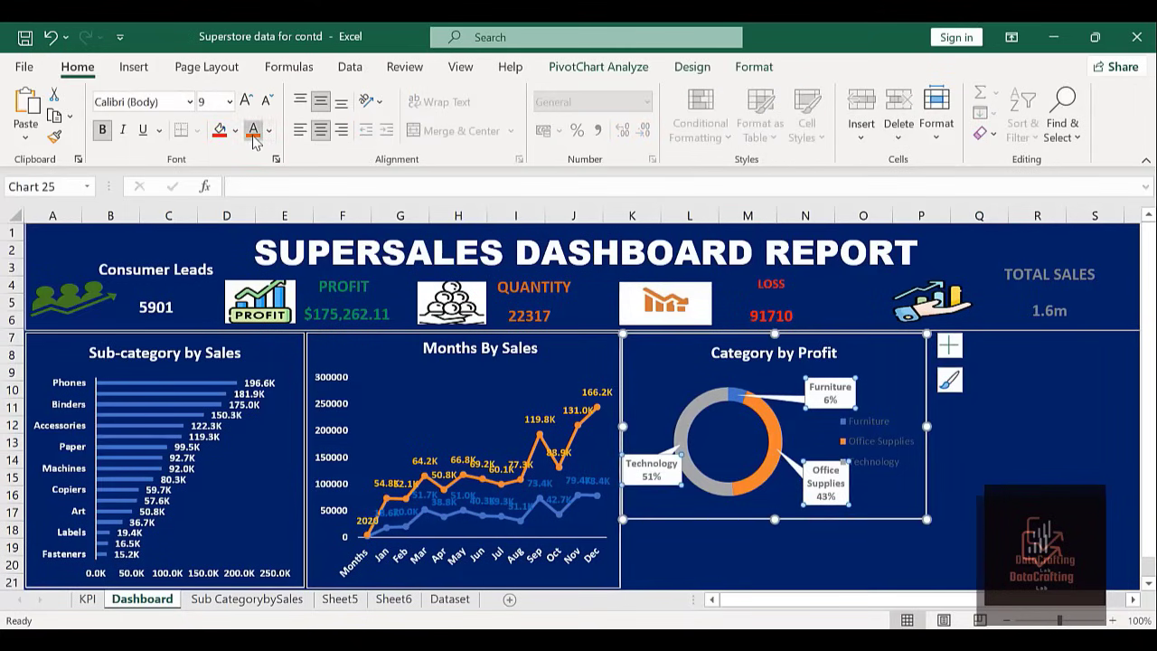
pyautogui.click(959, 472)
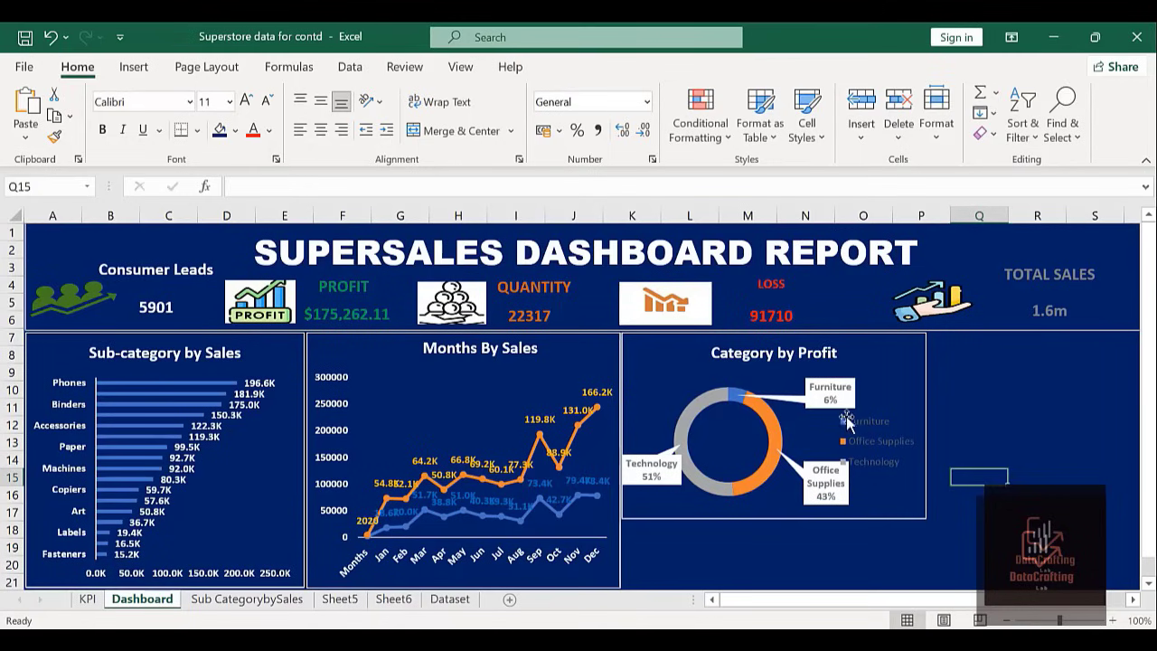
# Make the Category by Profit chart's legend white and bold, and shrink the chart to end in column O at row 16.
pyautogui.click(917, 425)
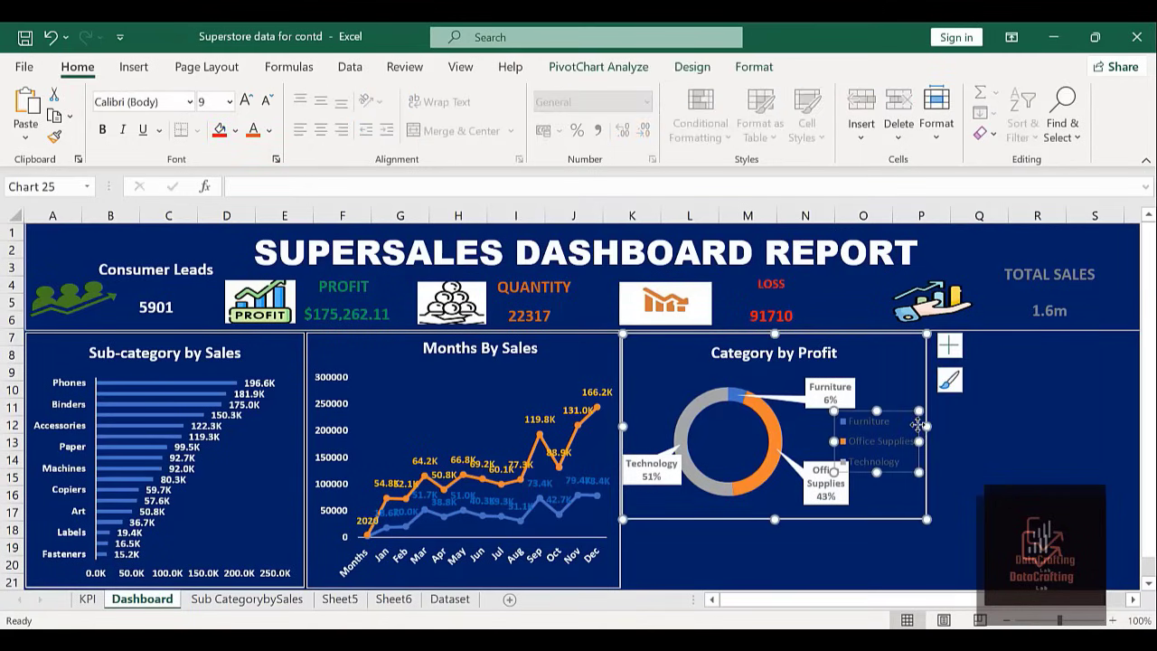
pyautogui.click(268, 130)
pyautogui.click(253, 204)
pyautogui.click(102, 130)
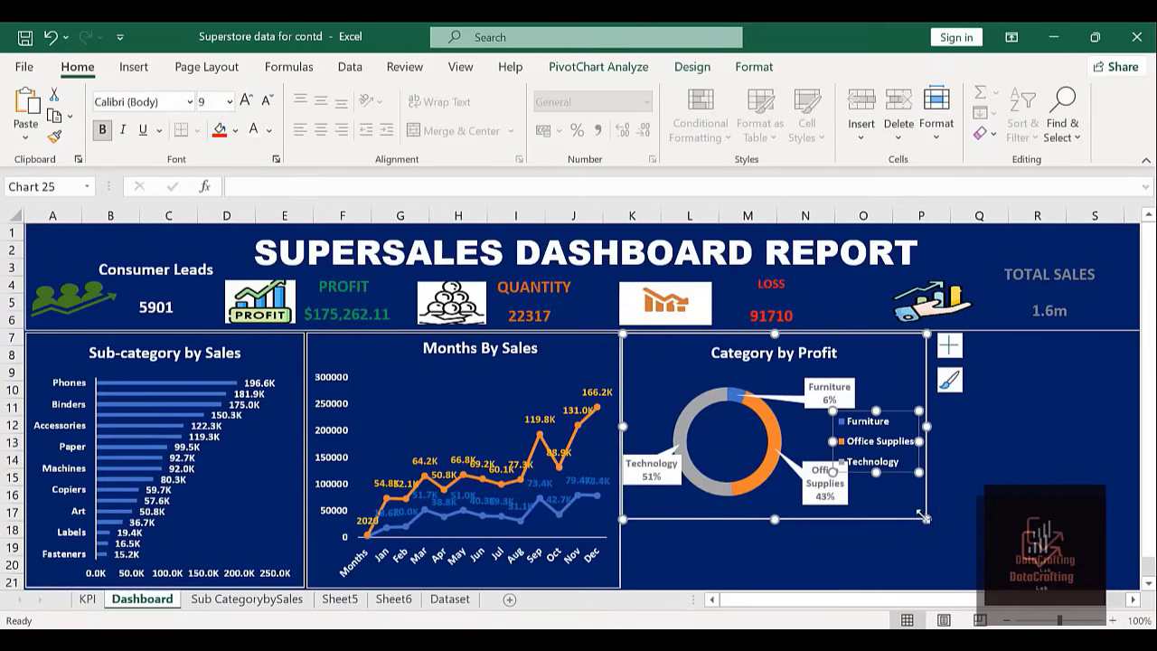
pyautogui.moveTo(922, 515); pyautogui.dragTo(877, 492)
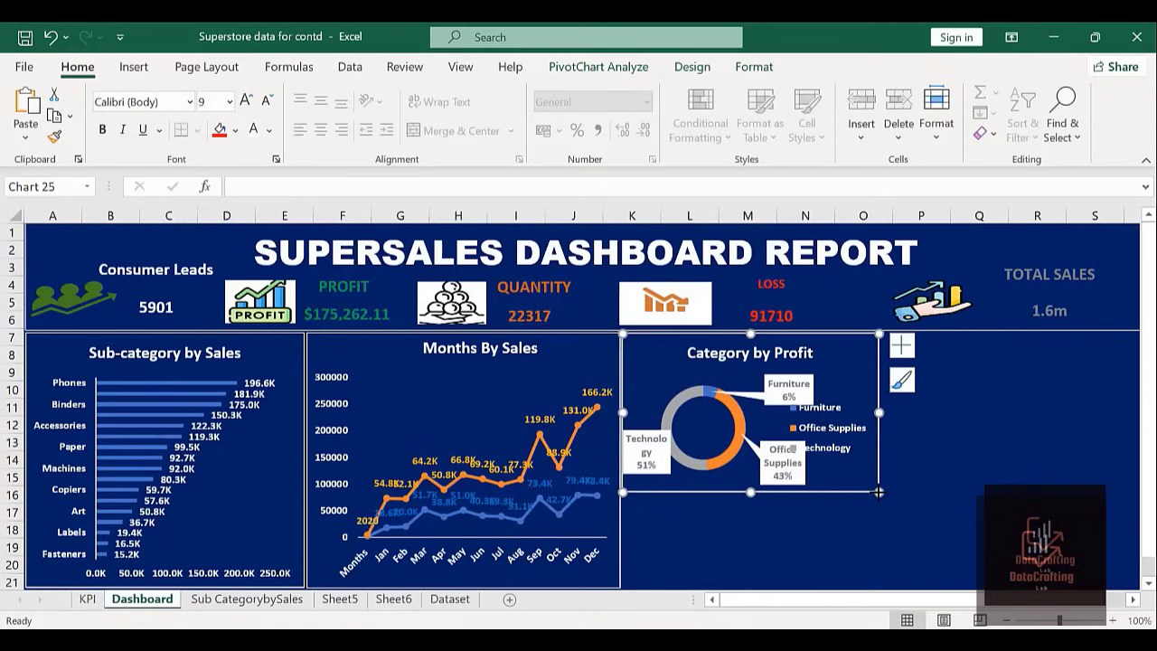
pyautogui.click(928, 499)
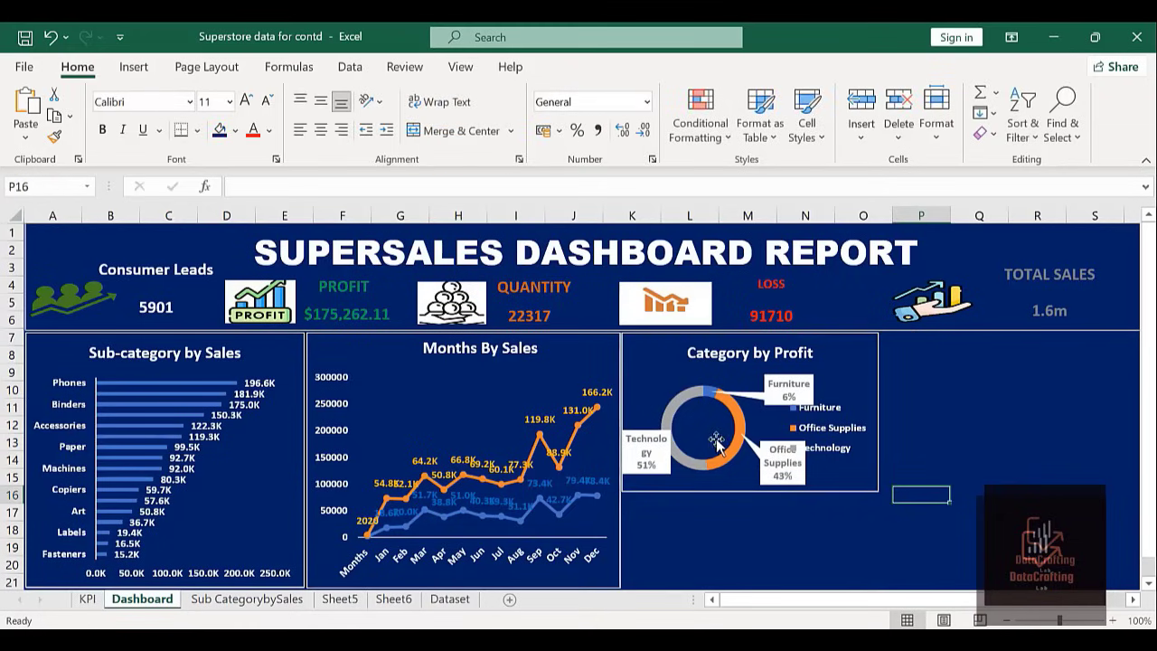
# Reduce the height of the Office Supplies data label in the Category by Profit chart slightly.
pyautogui.click(777, 461)
pyautogui.click(777, 461)
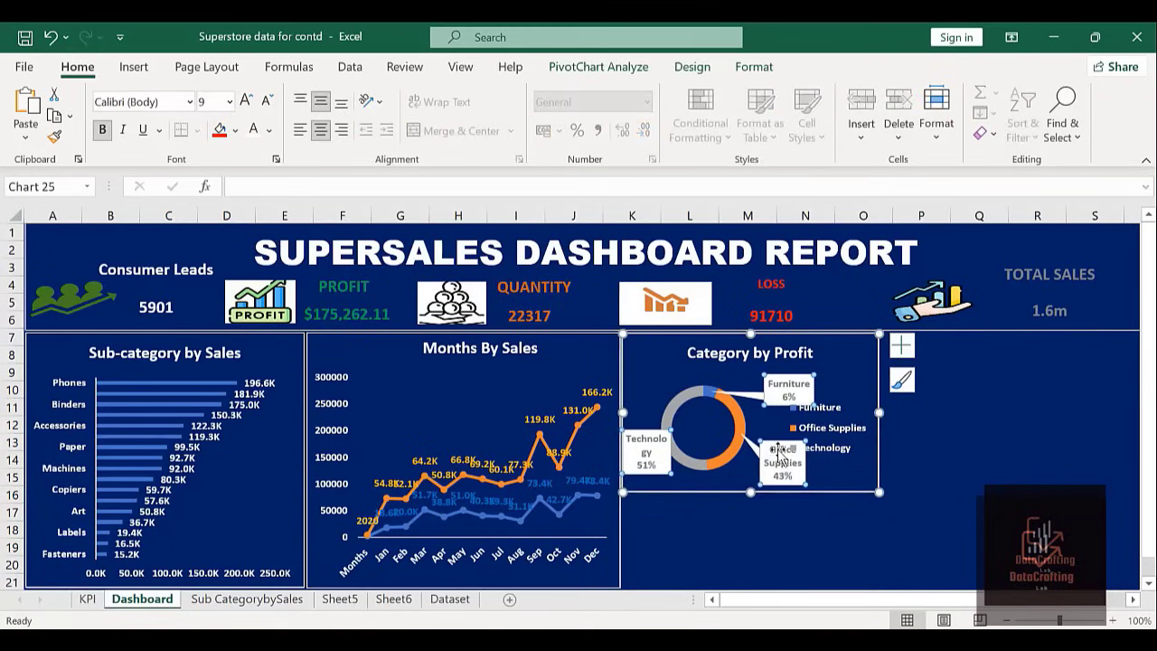
pyautogui.click(804, 443)
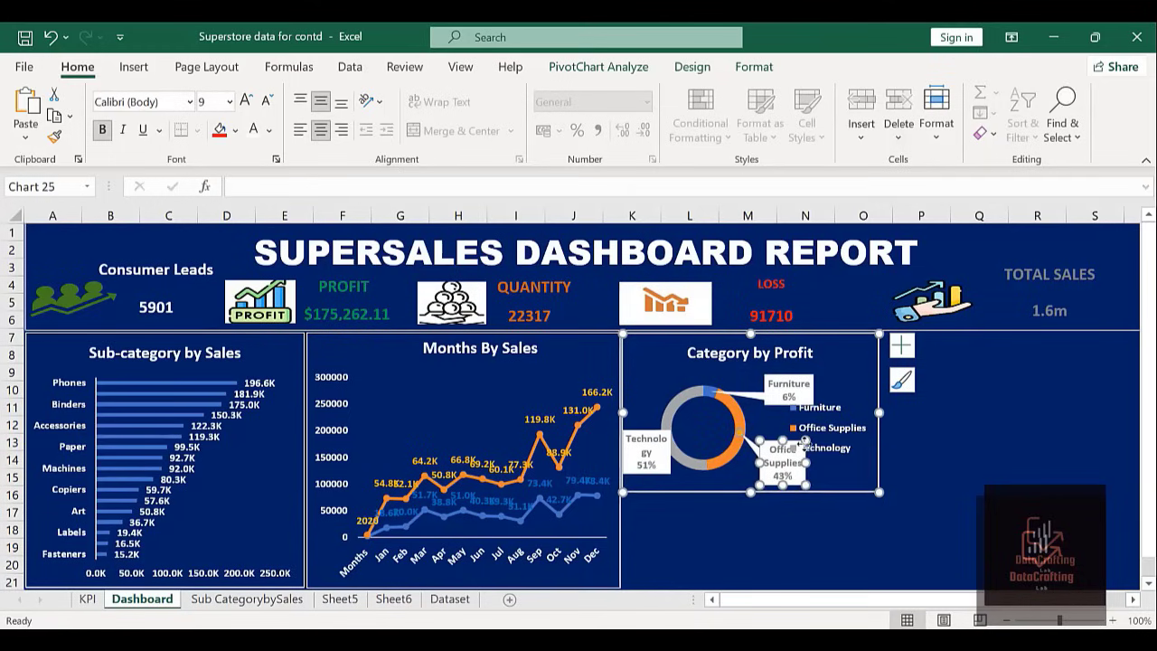
pyautogui.moveTo(804, 443); pyautogui.dragTo(791, 450)
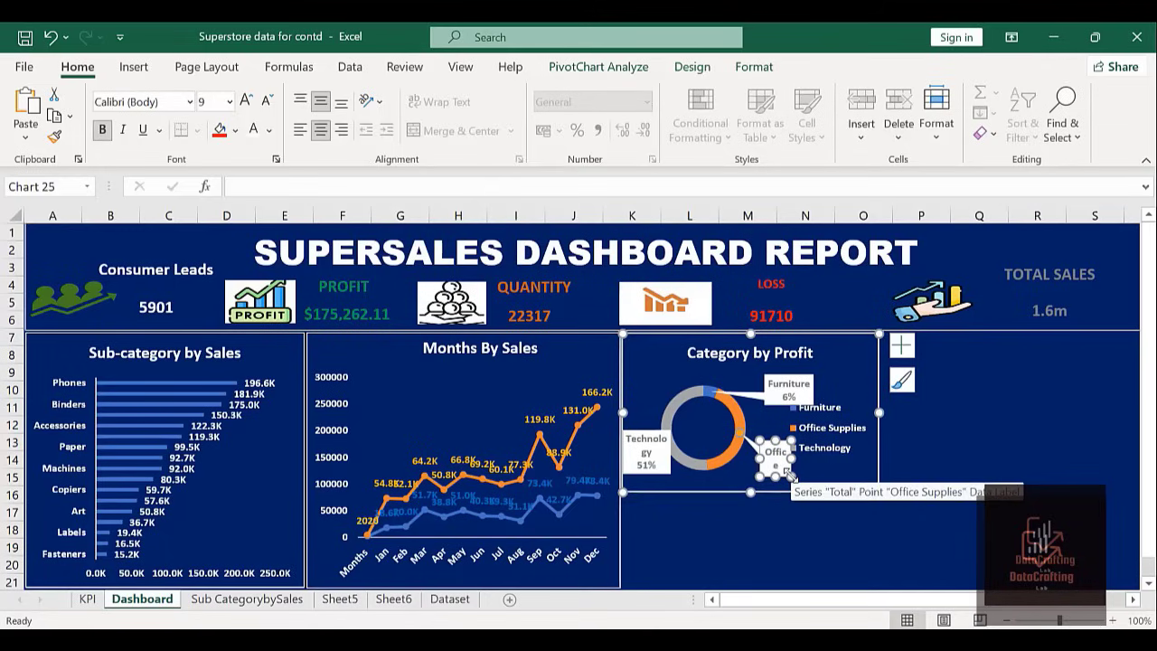
pyautogui.moveTo(790, 476)
pyautogui.mouseDown()
pyautogui.moveTo(794, 467)
pyautogui.moveTo(805, 481)
pyautogui.mouseUp()
pyautogui.click(936, 514)
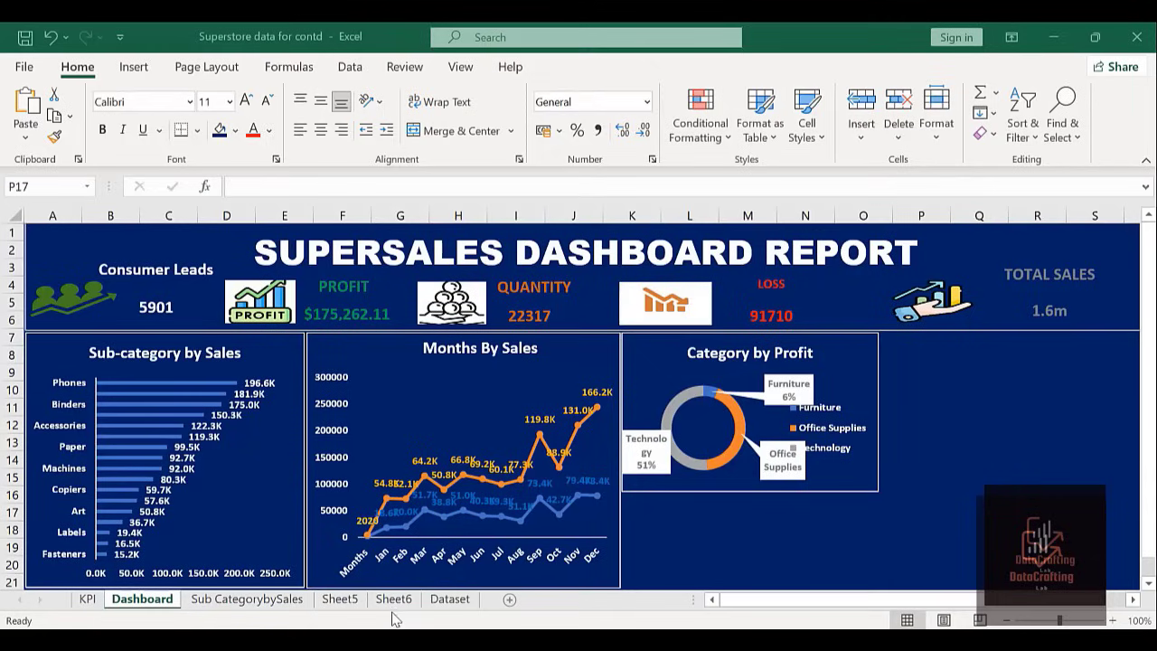
# Reapply the Data Callout style to the data labels of the doughnut chart on Sheet6.
pyautogui.click(342, 600)
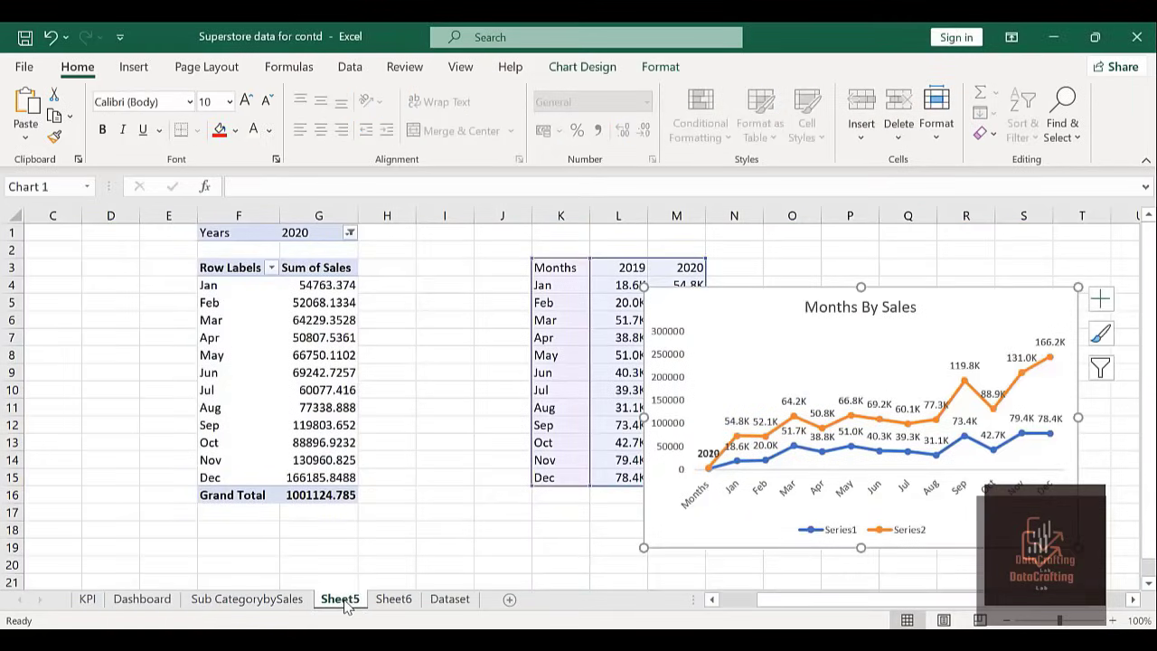
pyautogui.click(395, 601)
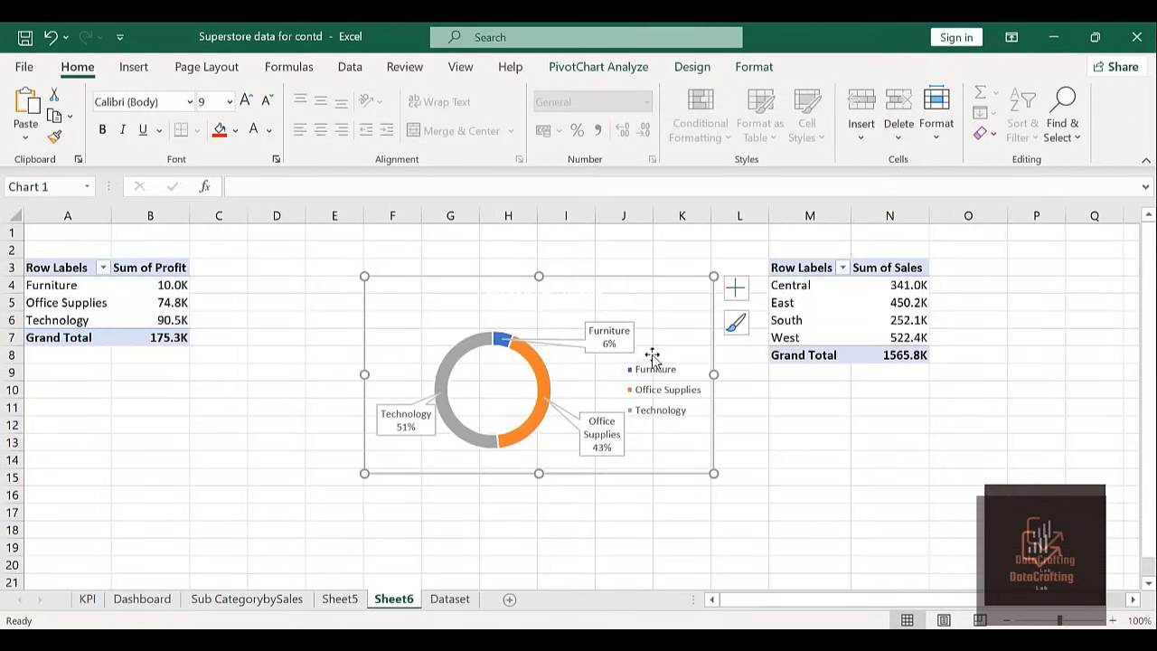
pyautogui.click(732, 296)
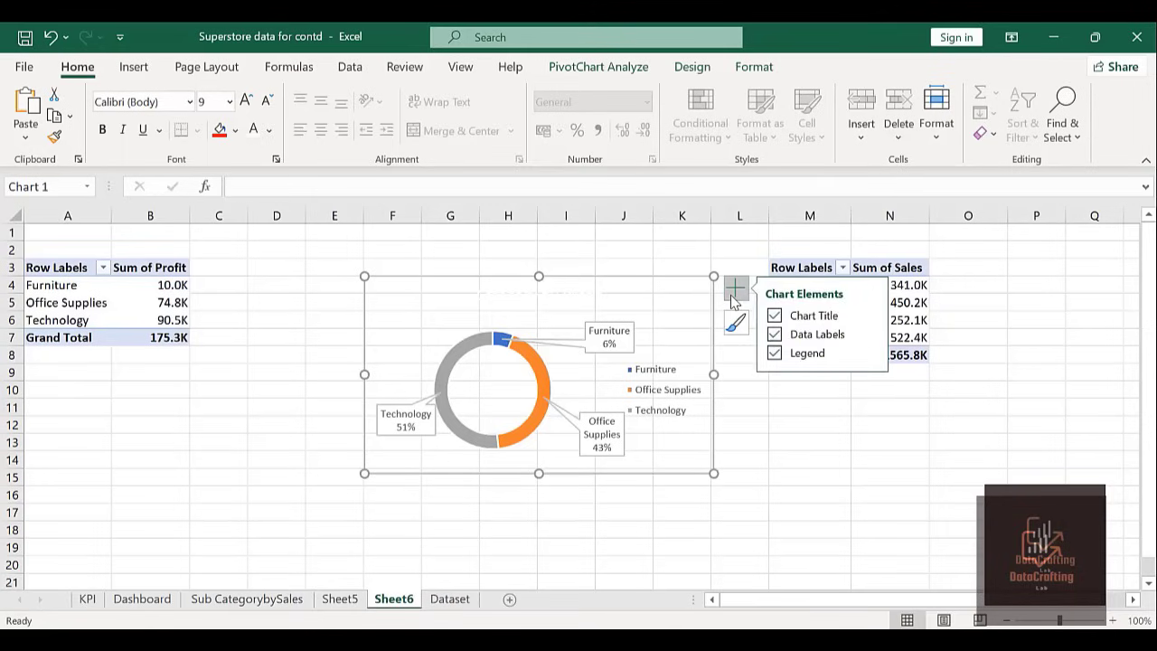
pyautogui.click(870, 334)
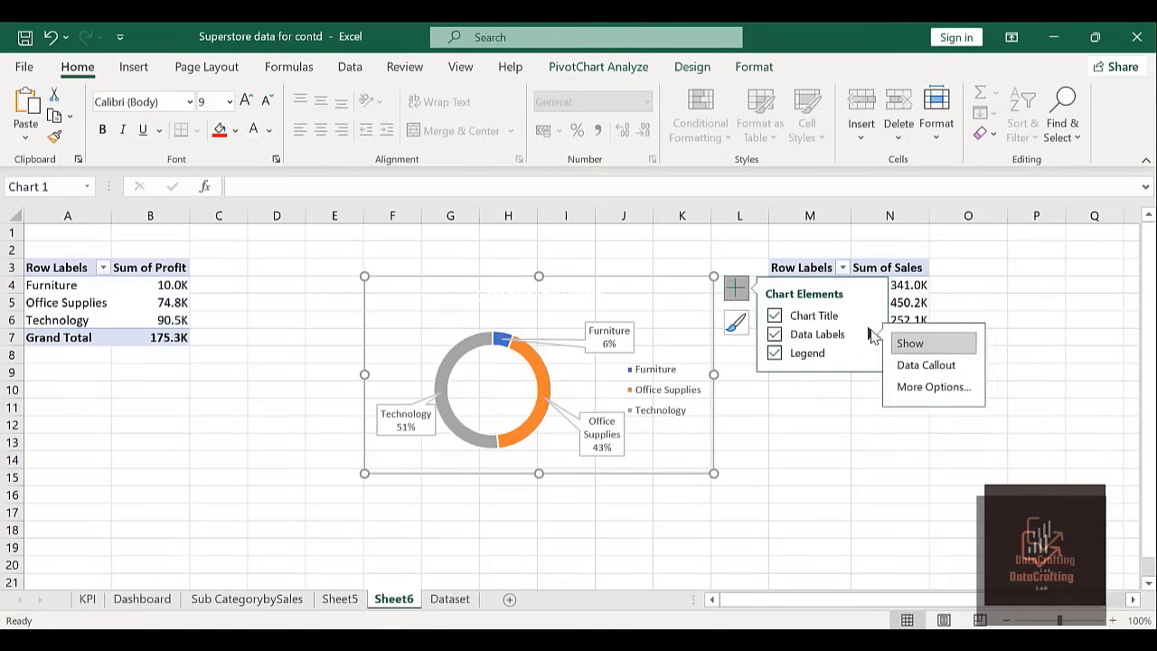
pyautogui.click(924, 366)
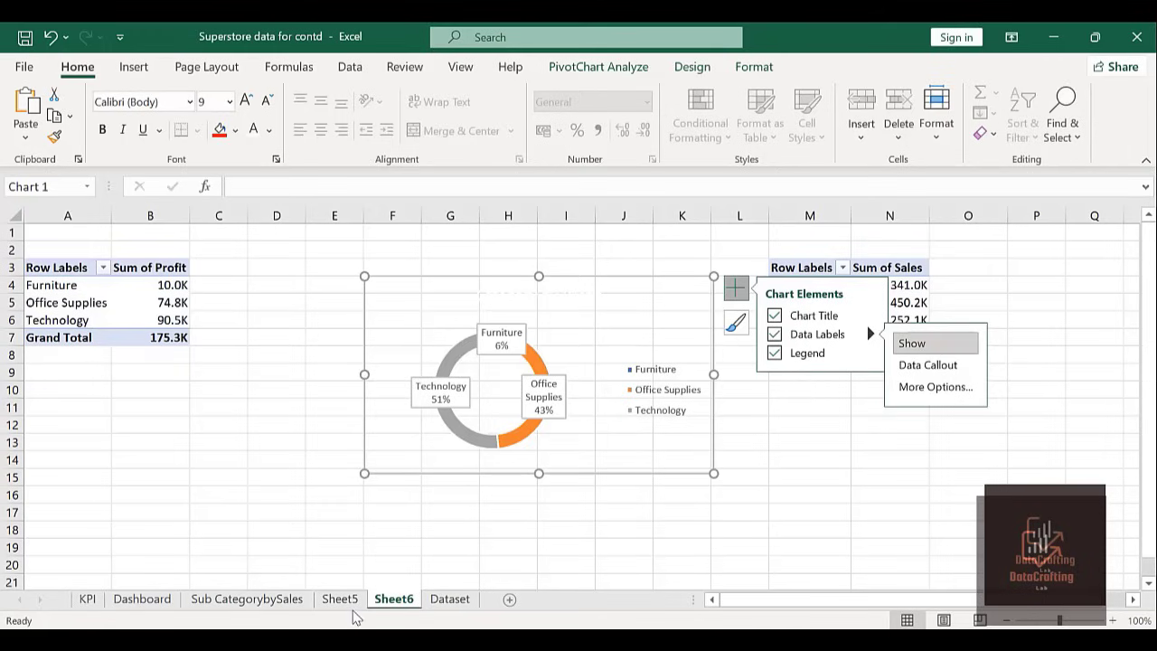
pyautogui.click(634, 569)
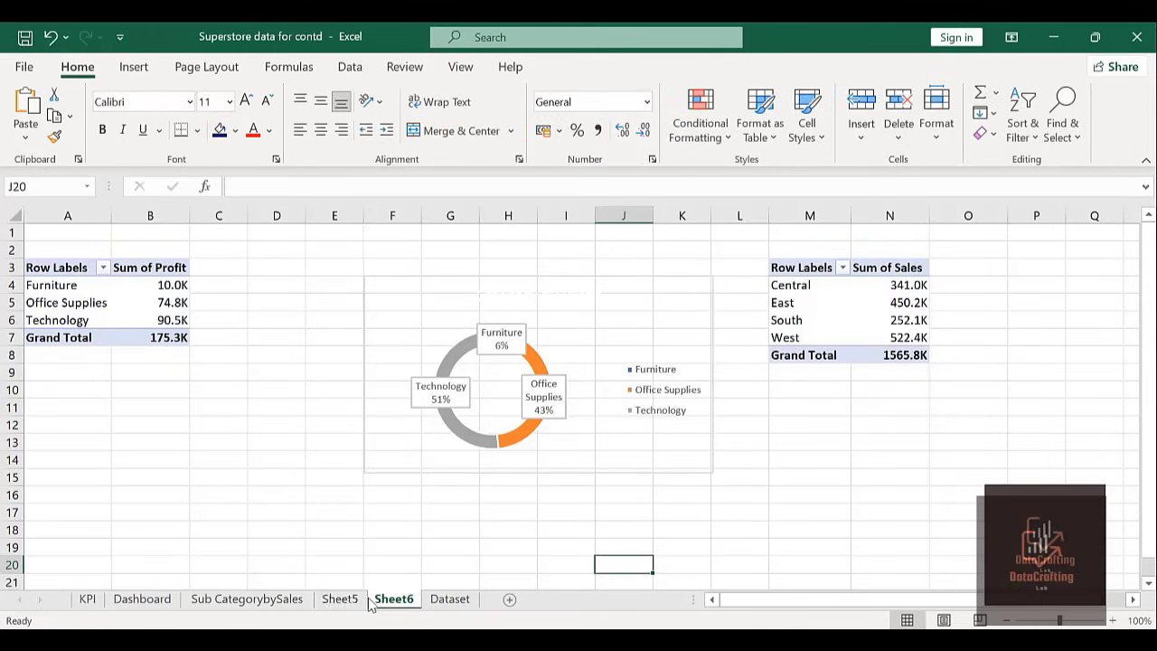
# Apply the Show option to the data labels of the Category by Profit chart on the Dashboard sheet.
pyautogui.click(138, 601)
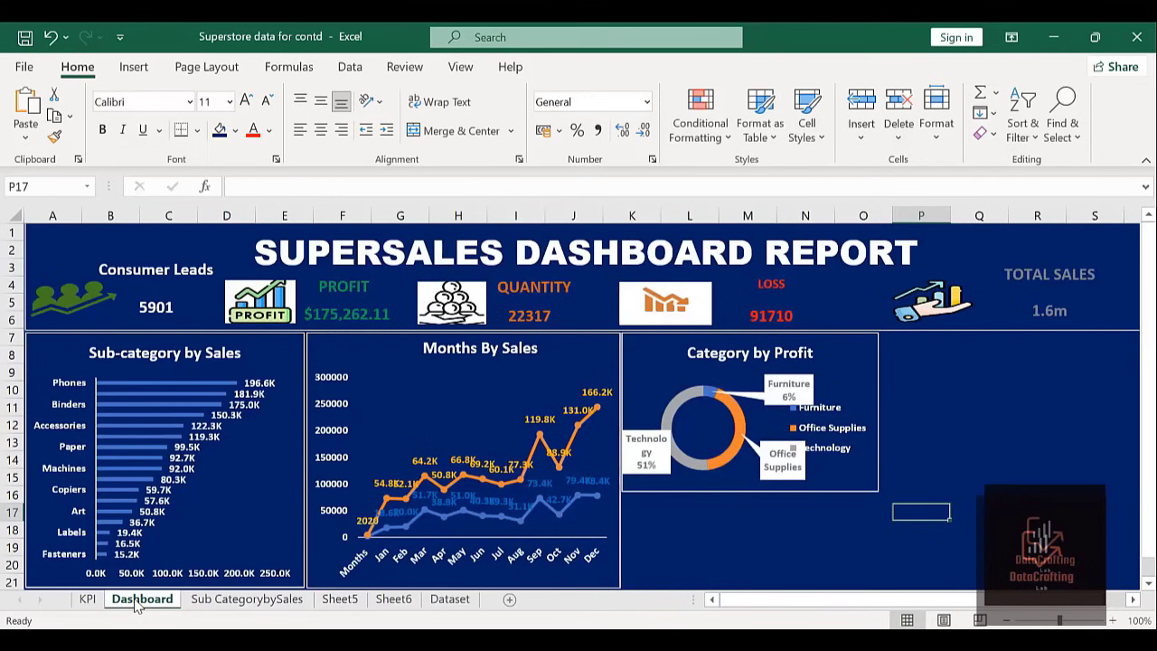
pyautogui.moveTo(676, 445)
pyautogui.click(820, 336)
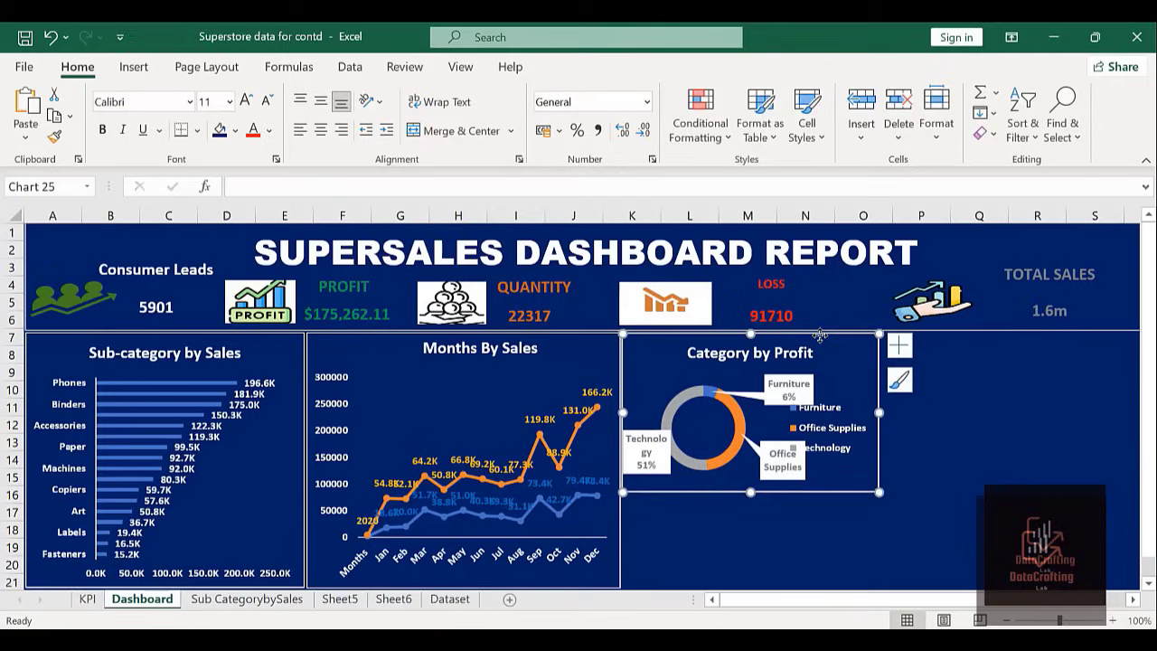
pyautogui.click(903, 349)
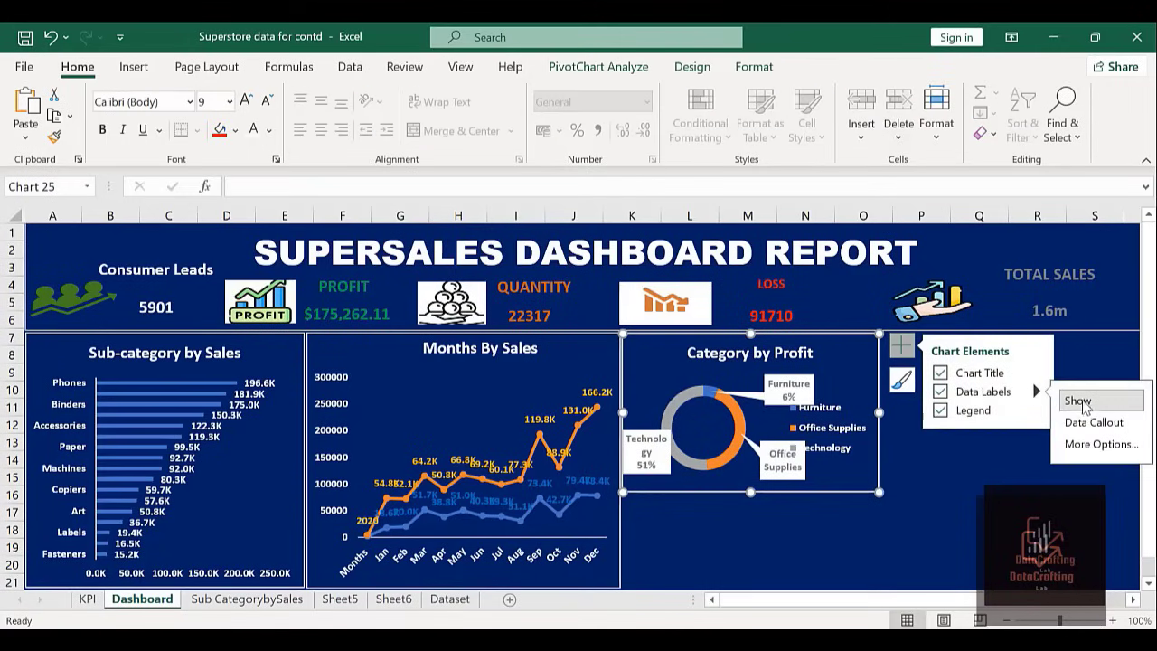
pyautogui.click(1076, 400)
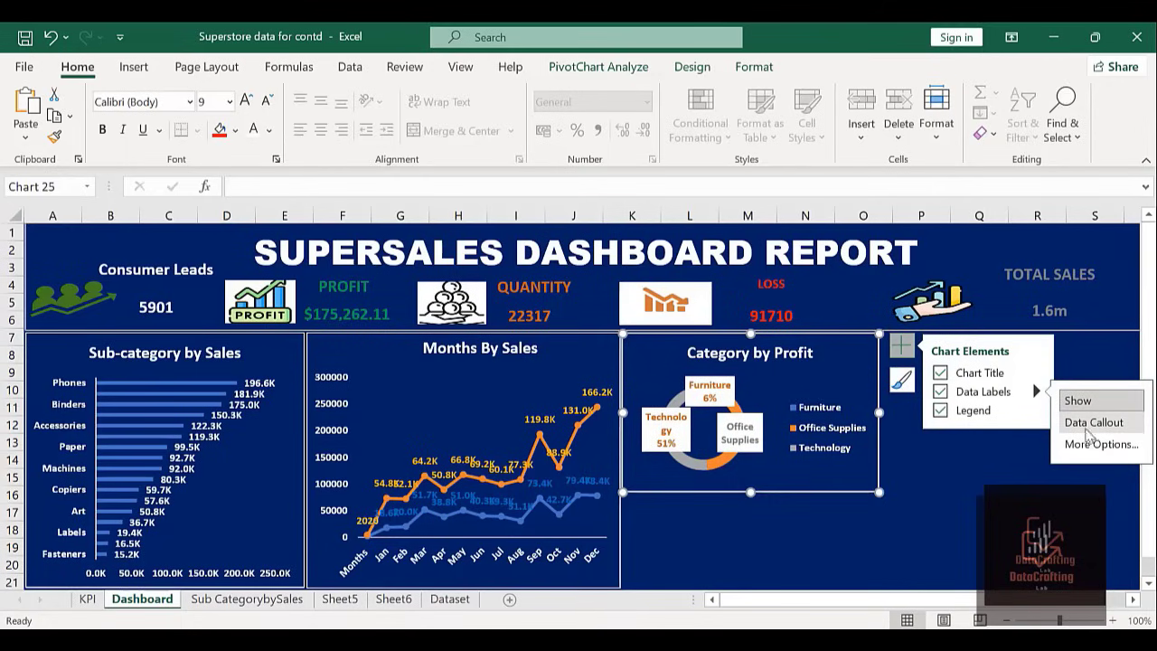
pyautogui.click(992, 525)
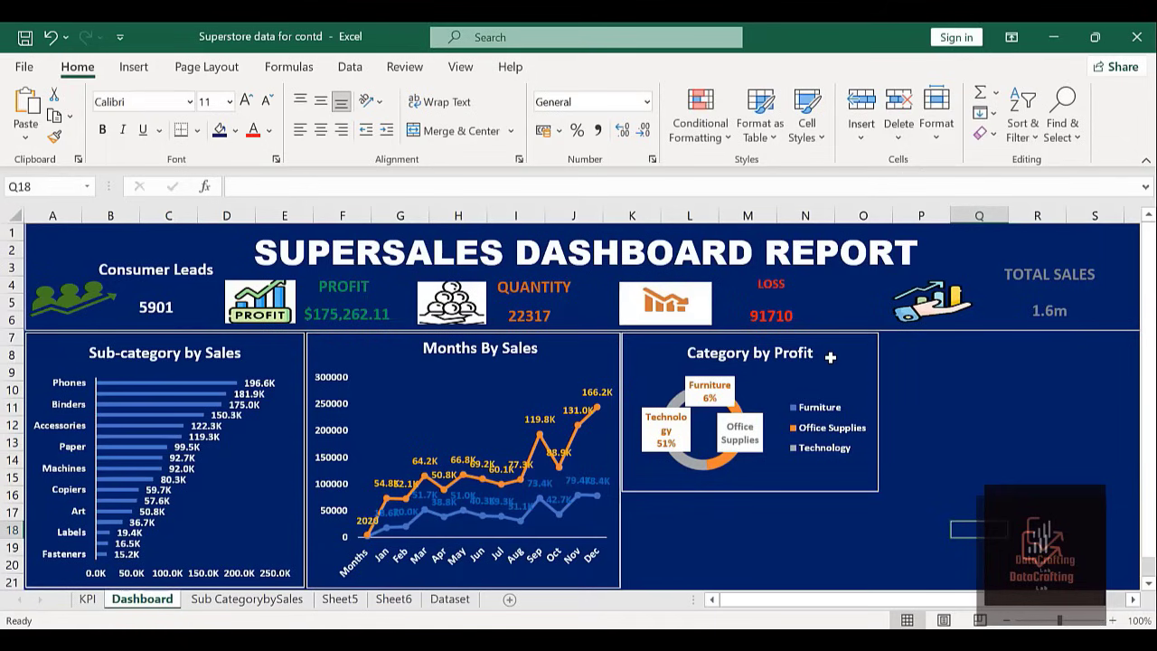
# Try the Data Callout option on the data labels of the Dashboard's Category by Profit chart, and undo the last changes.
pyautogui.click(830, 327)
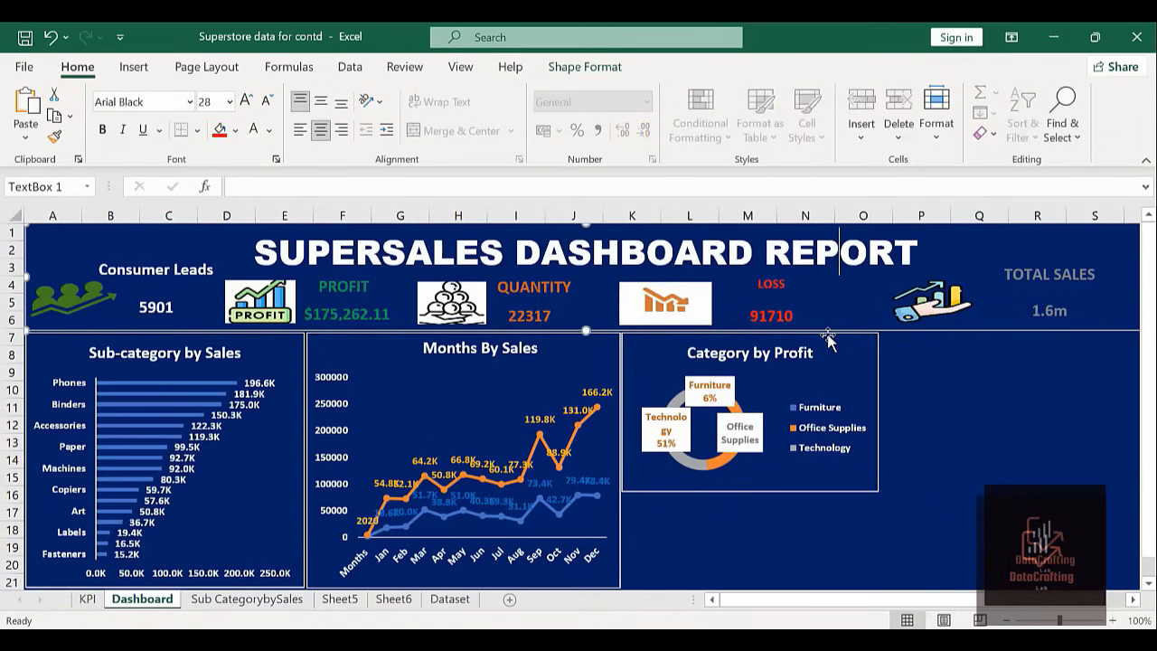
pyautogui.click(830, 339)
pyautogui.click(901, 344)
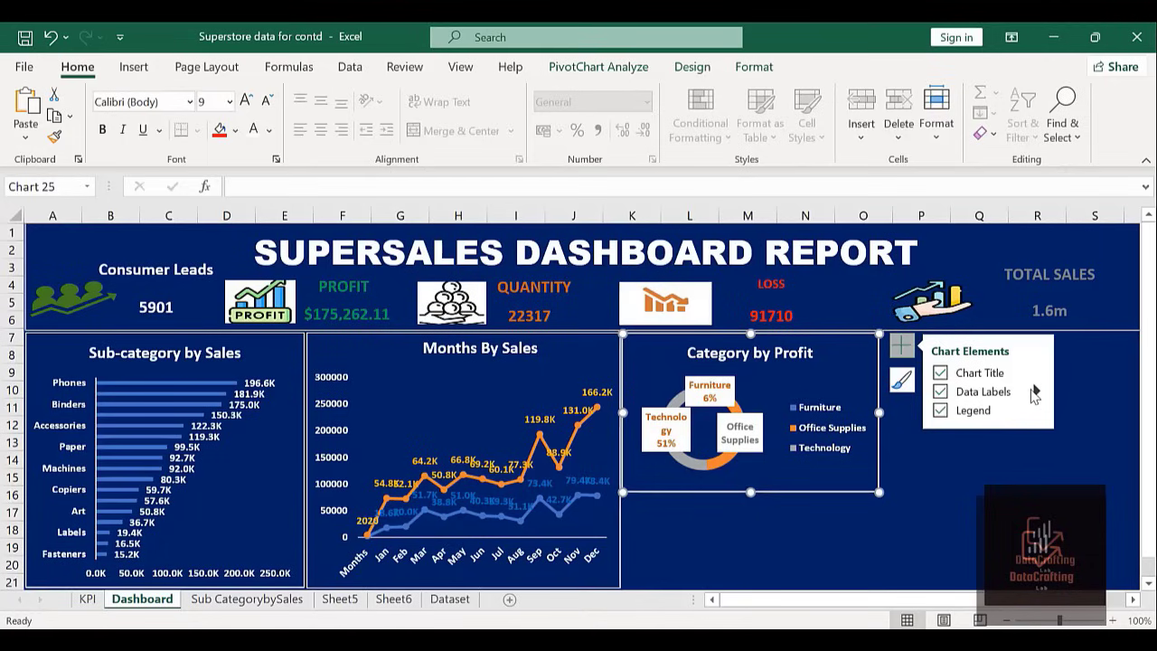
pyautogui.click(1035, 391)
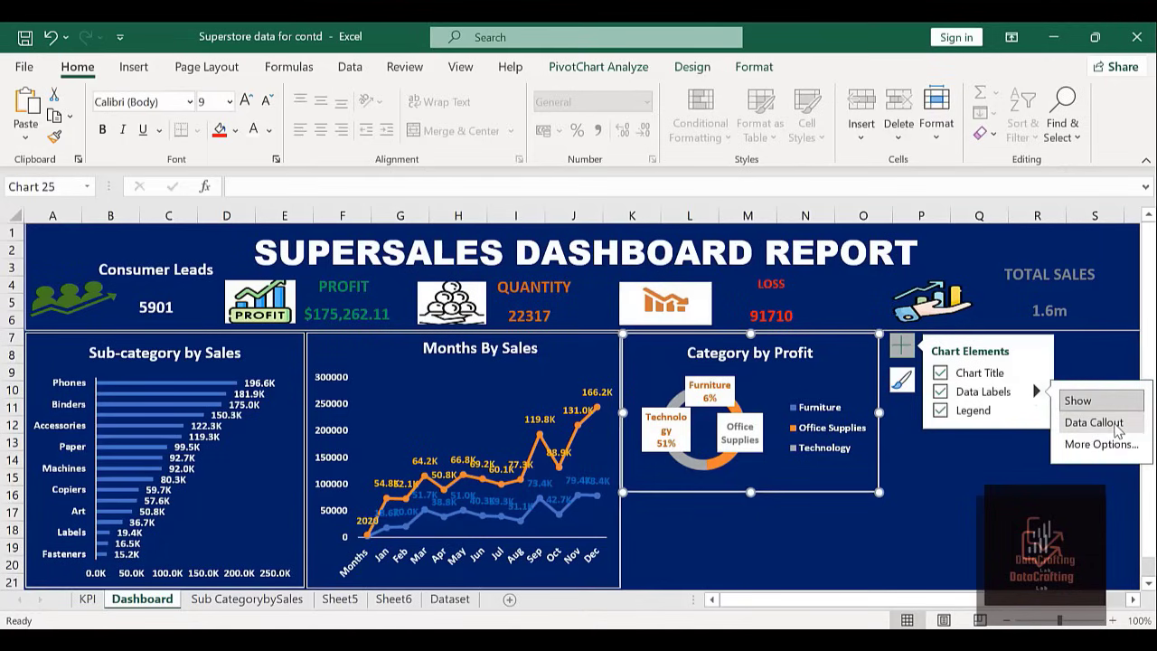
pyautogui.click(886, 524)
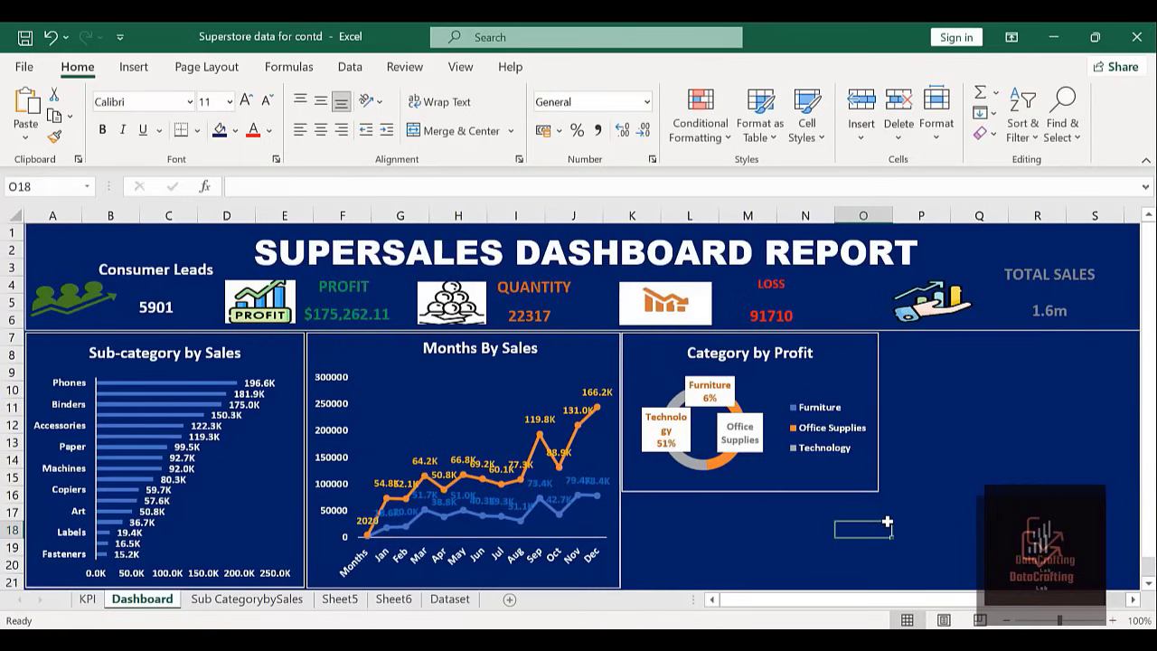
pyautogui.hotkey('ctrl', 'z')
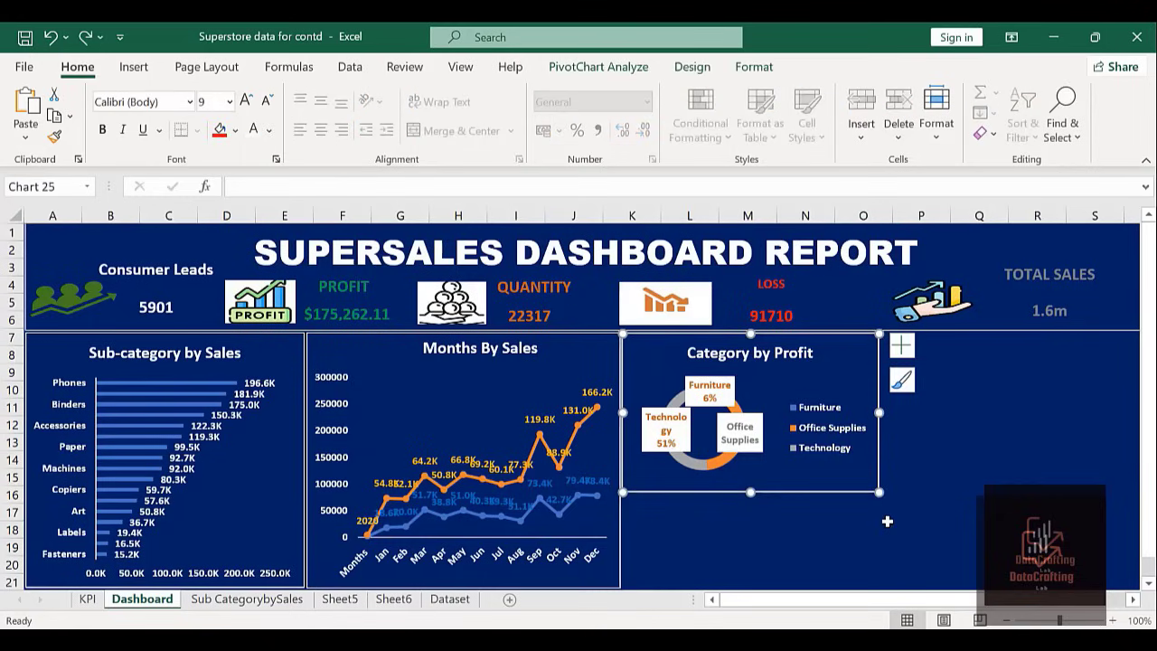
pyautogui.click(939, 513)
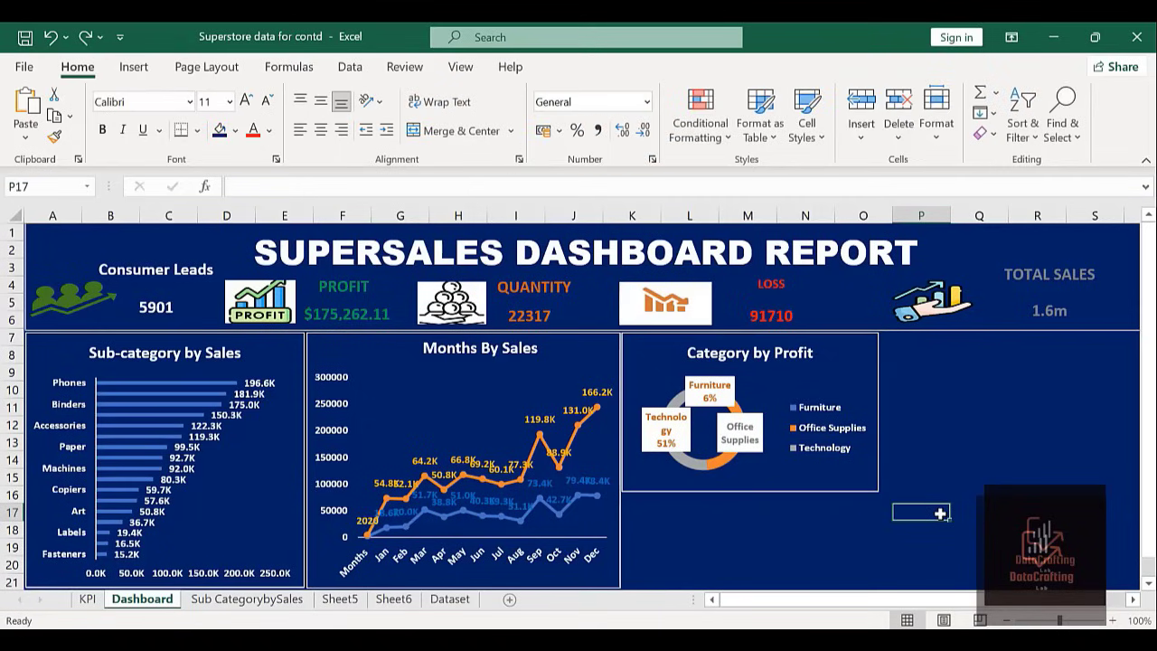
pyautogui.hotkey('ctrl', 'z')
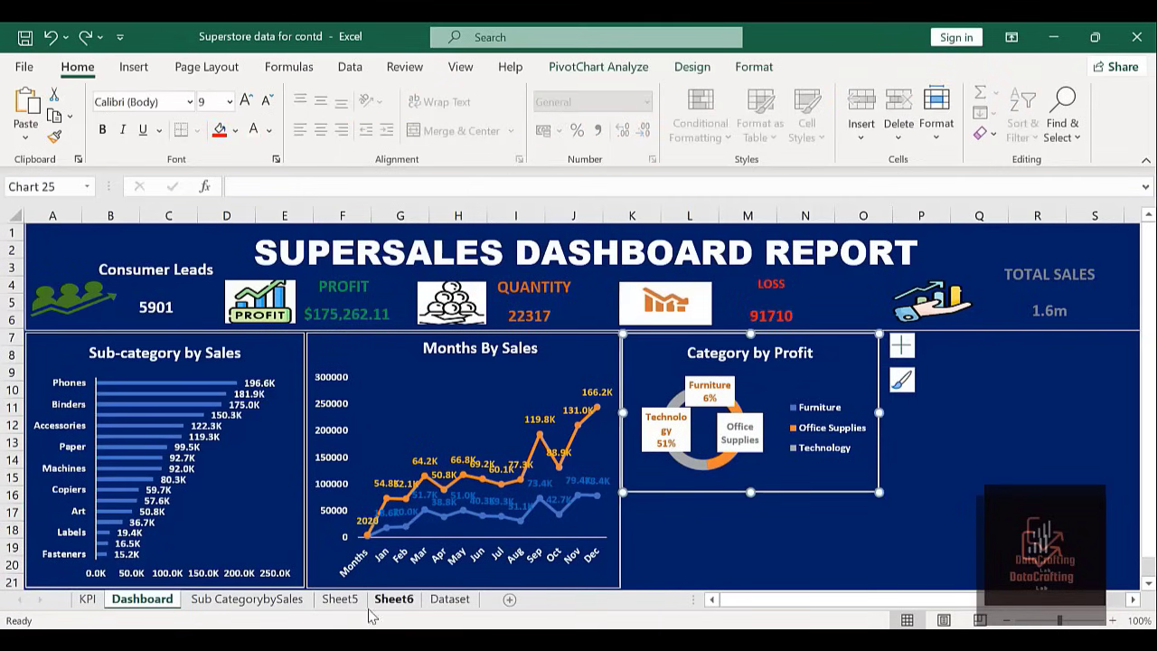
# Try to reapply the Data Callout style to the data labels of Sheet6's doughnut chart, and return to the Dashboard sheet.
pyautogui.click(407, 601)
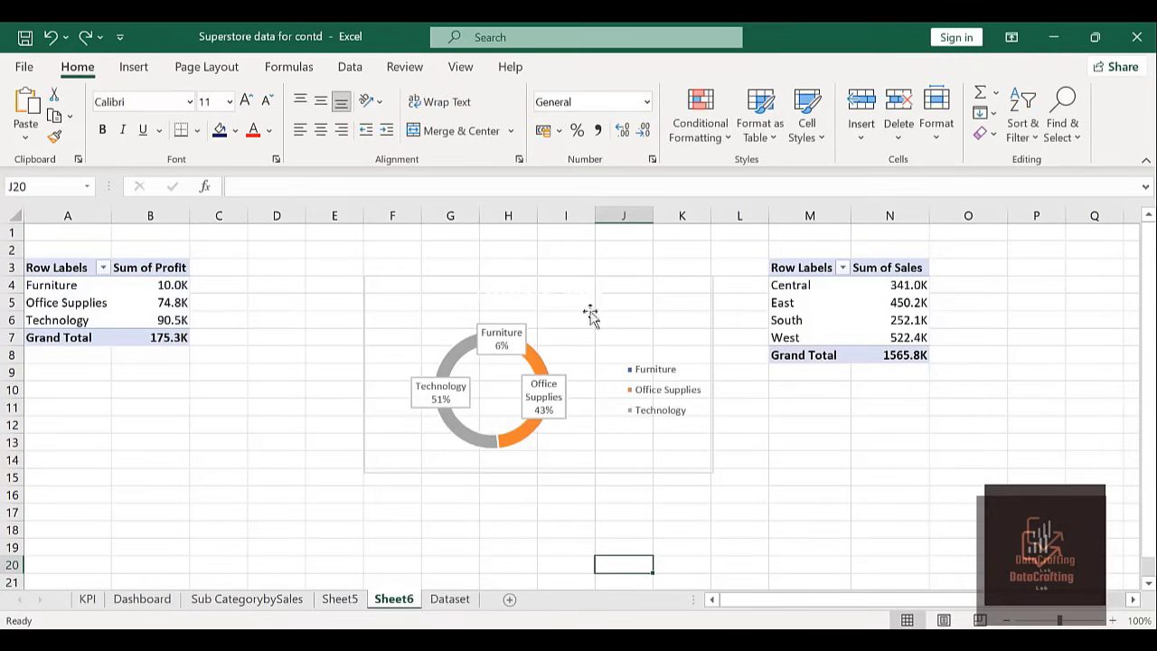
pyautogui.click(630, 282)
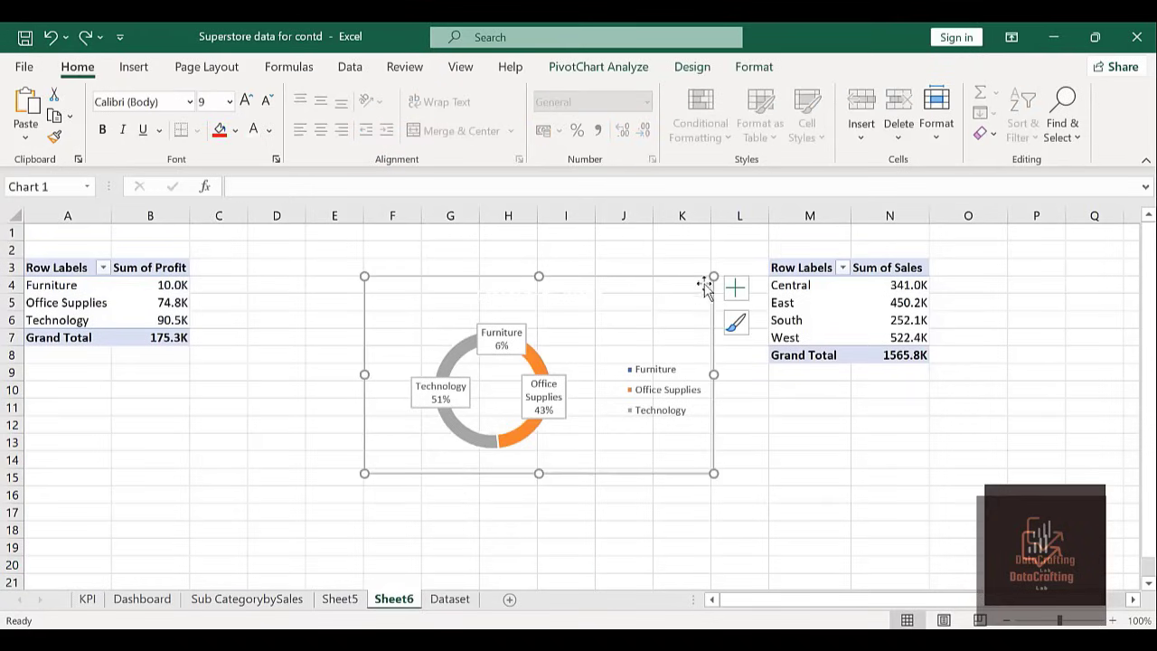
pyautogui.click(735, 288)
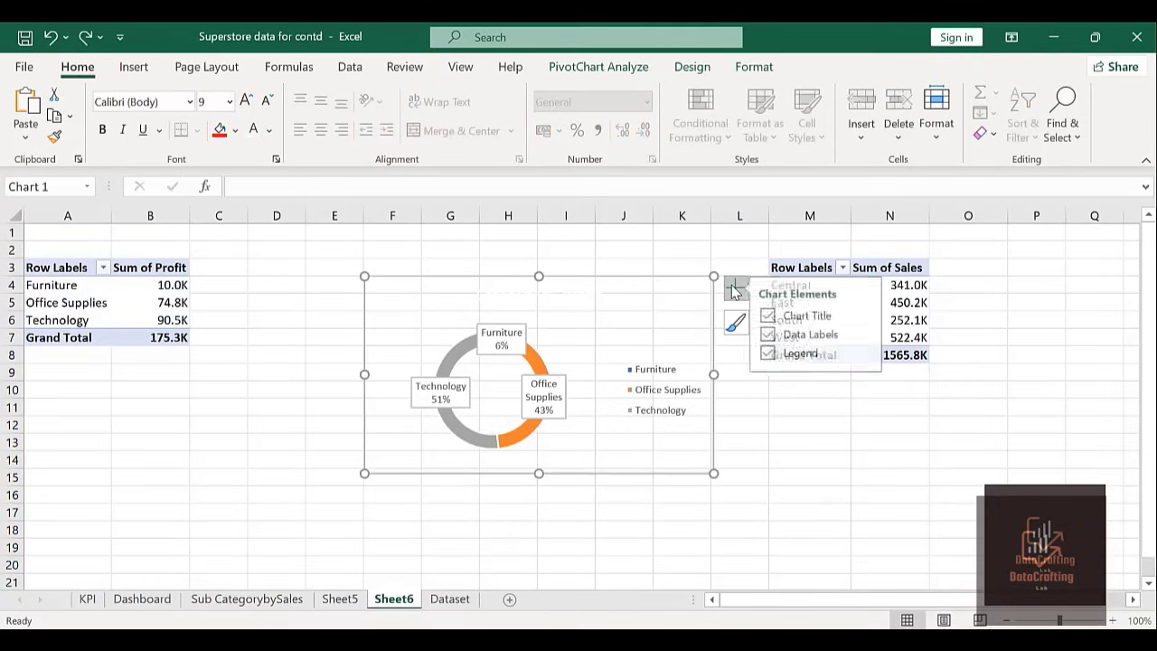
pyautogui.click(869, 334)
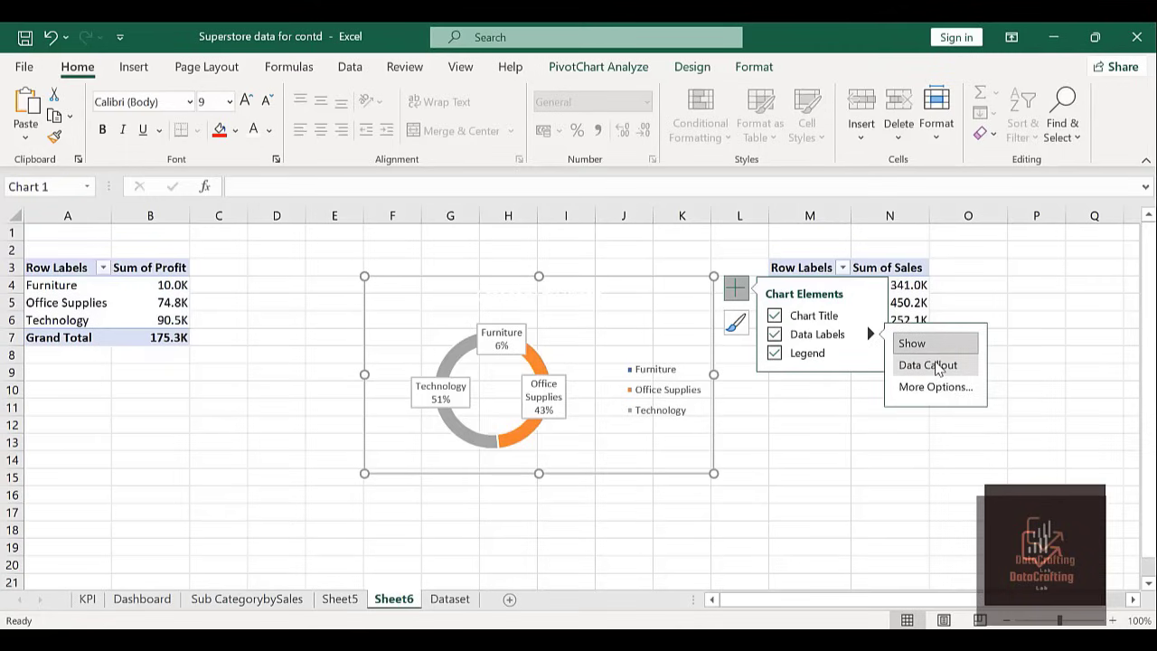
pyautogui.click(828, 462)
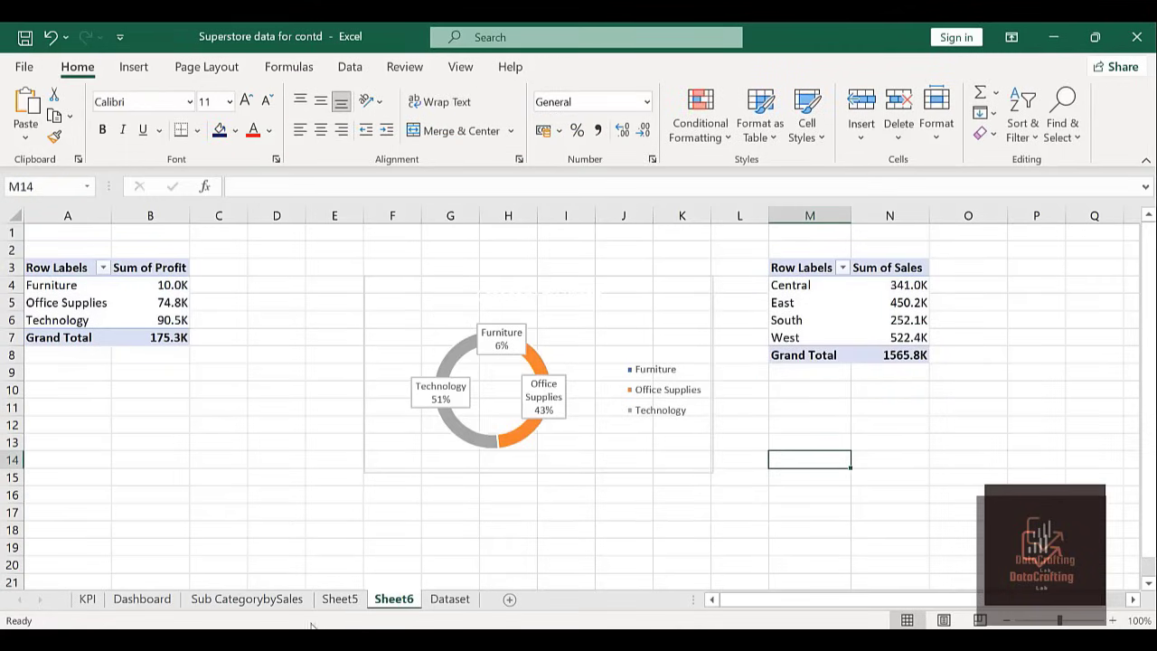
pyautogui.click(142, 599)
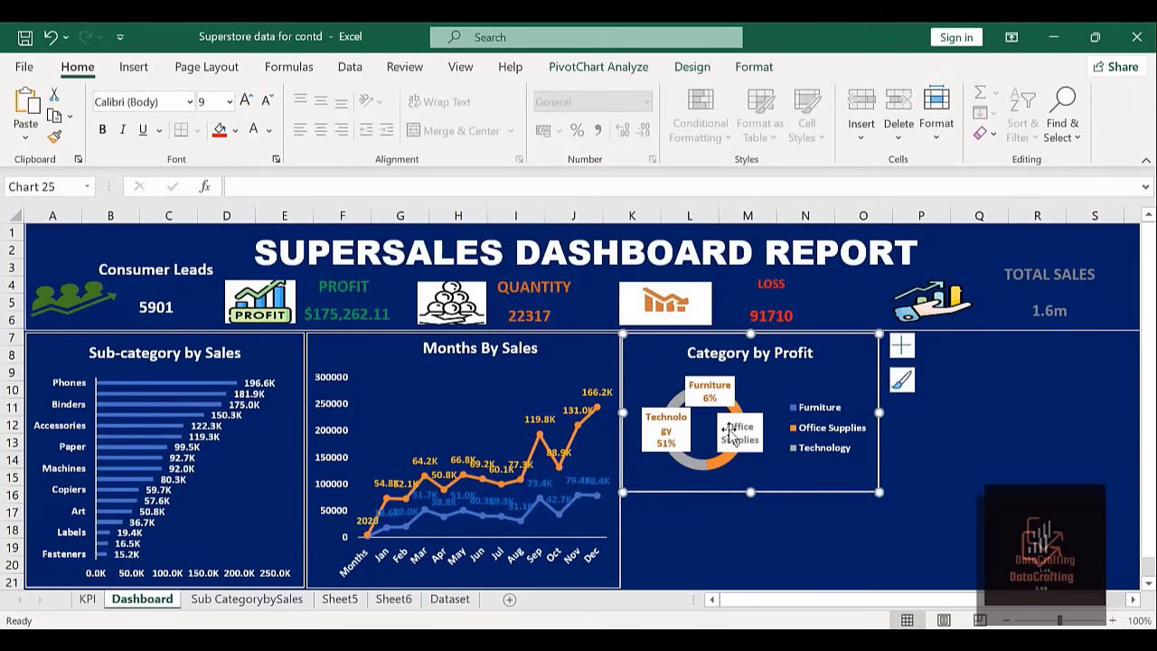
# Restore the callout data labels of the Dashboard's Category by Profit chart, and shrink the chart to end in column O at row 14.
pyautogui.click(901, 346)
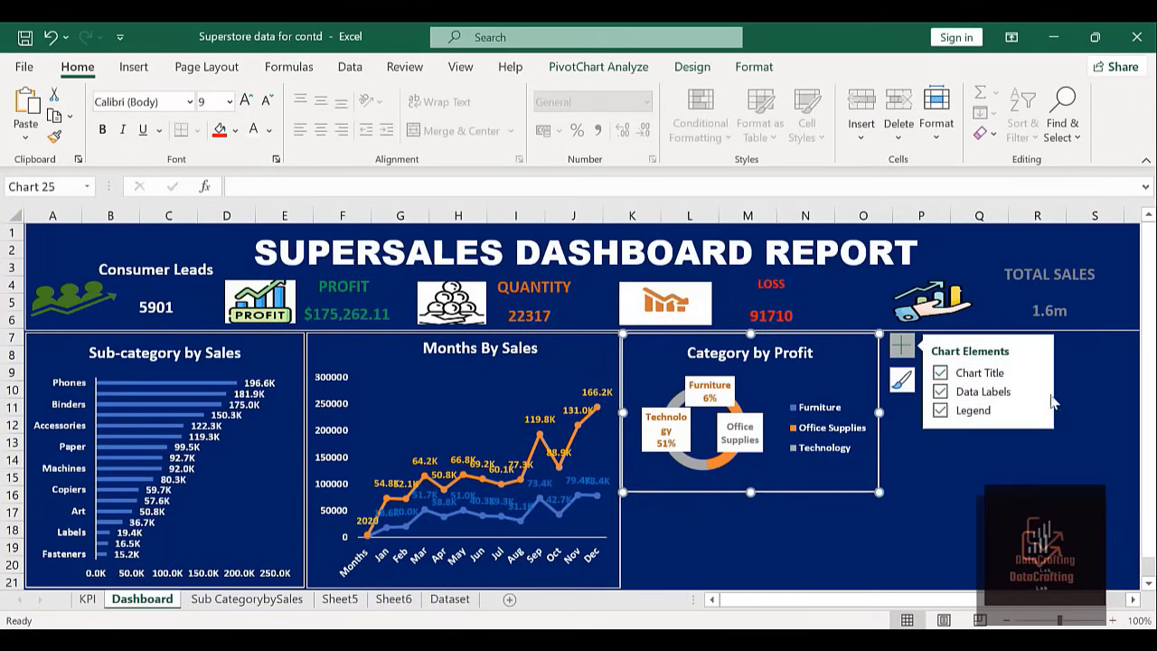
pyautogui.moveTo(1035, 391)
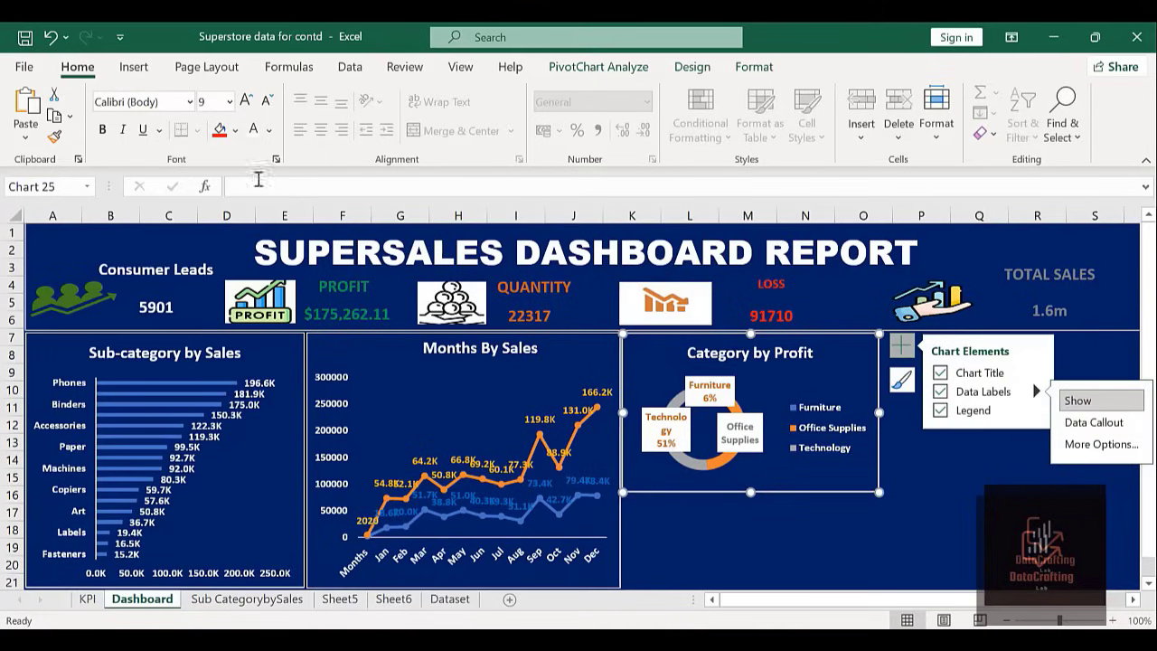
pyautogui.click(362, 85)
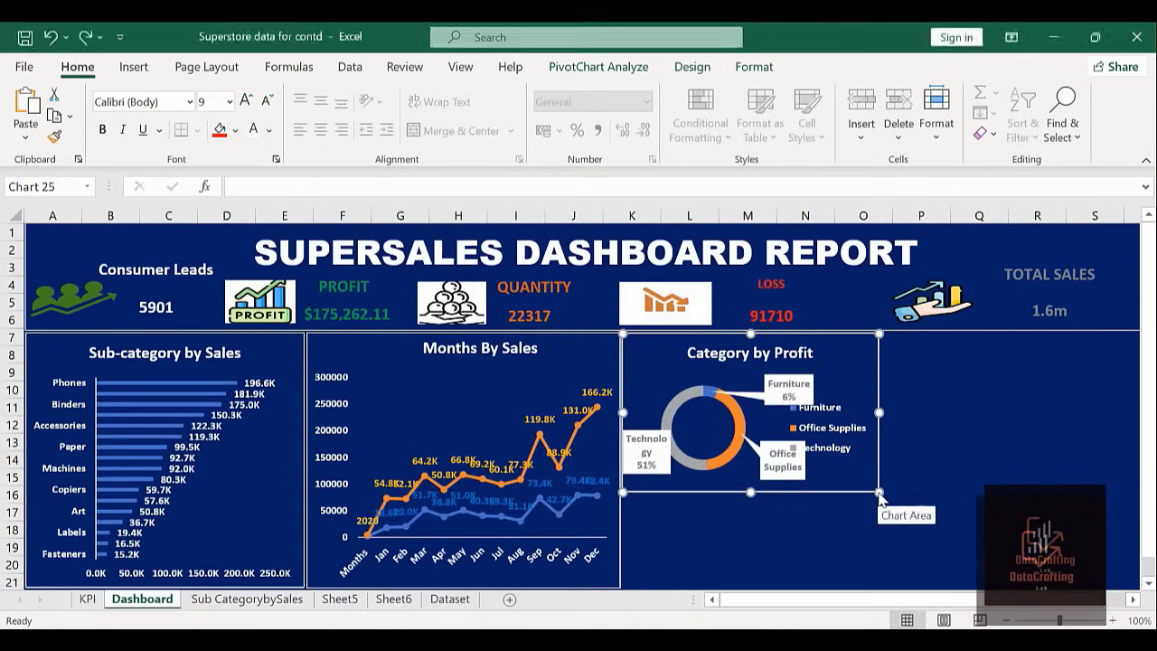
pyautogui.click(879, 495)
pyautogui.moveTo(879, 493); pyautogui.dragTo(875, 469)
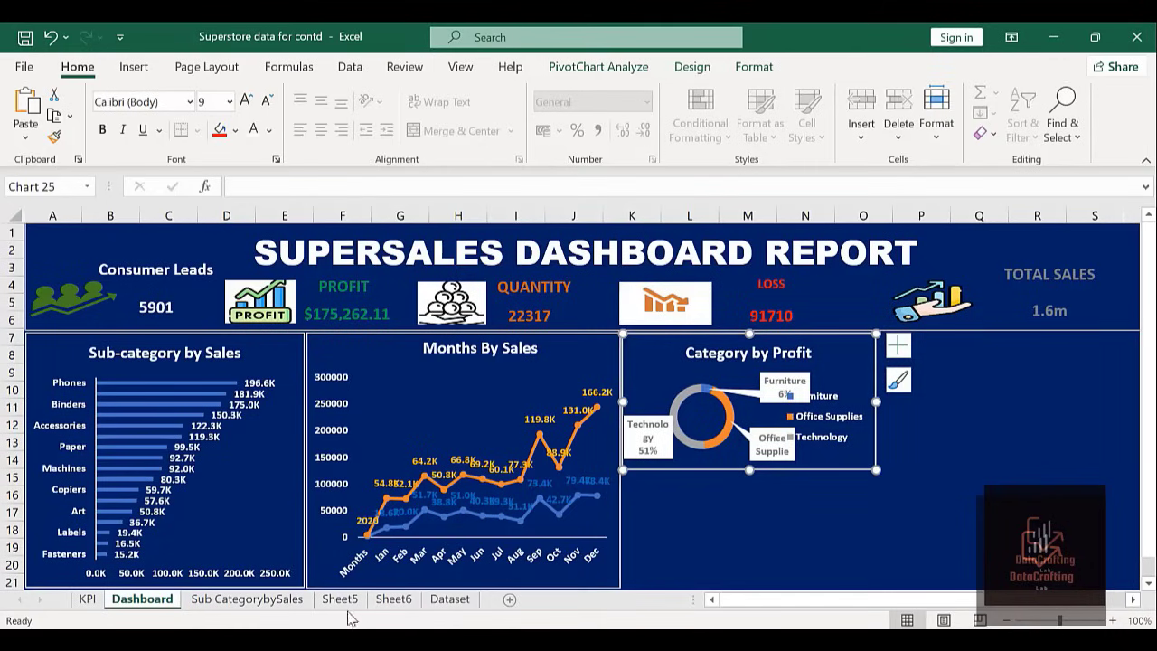
# Insert a Pie PivotChart on Sheet6 from the pivot table of Sum of Sales by region.
pyautogui.click(393, 600)
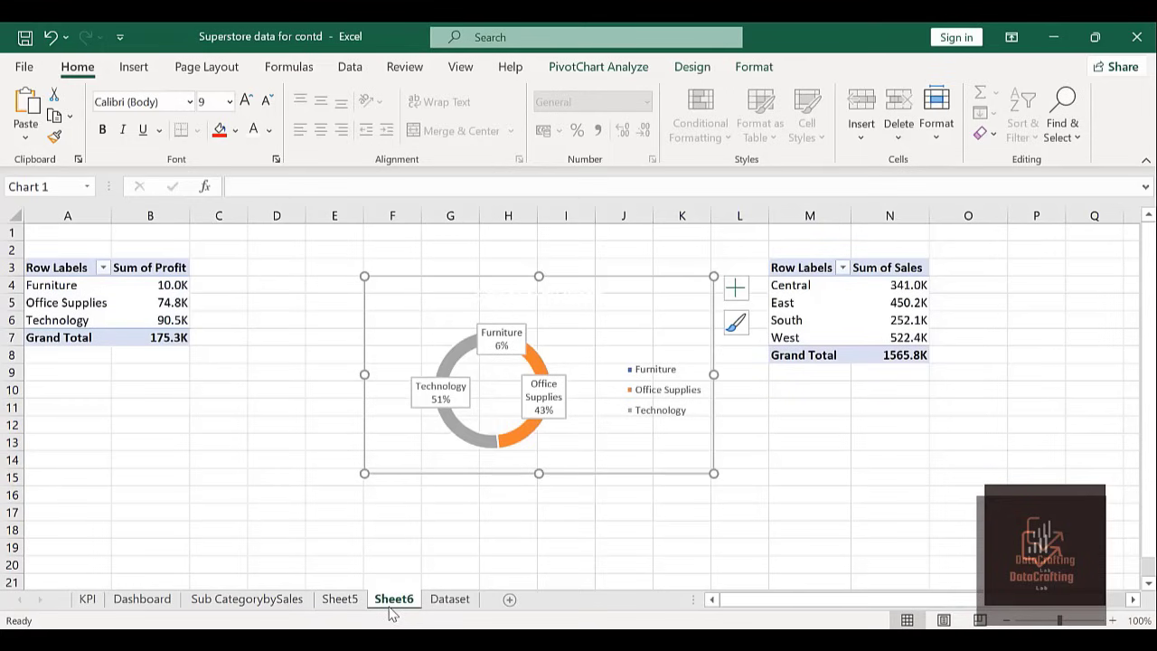
pyautogui.click(909, 285)
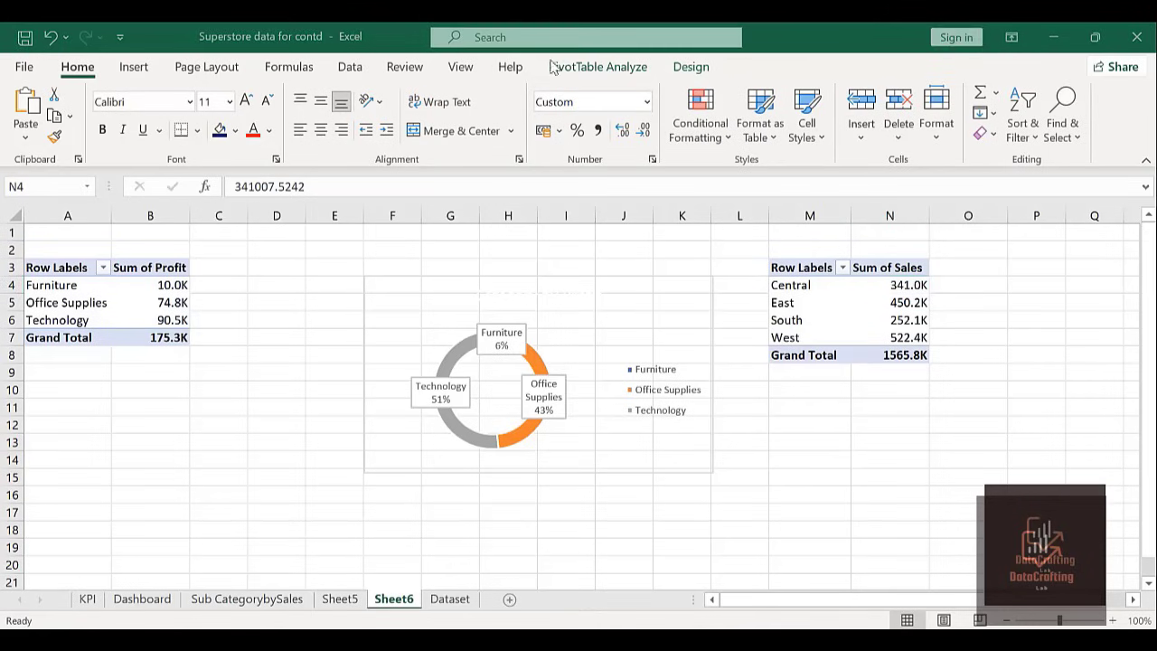
pyautogui.click(595, 71)
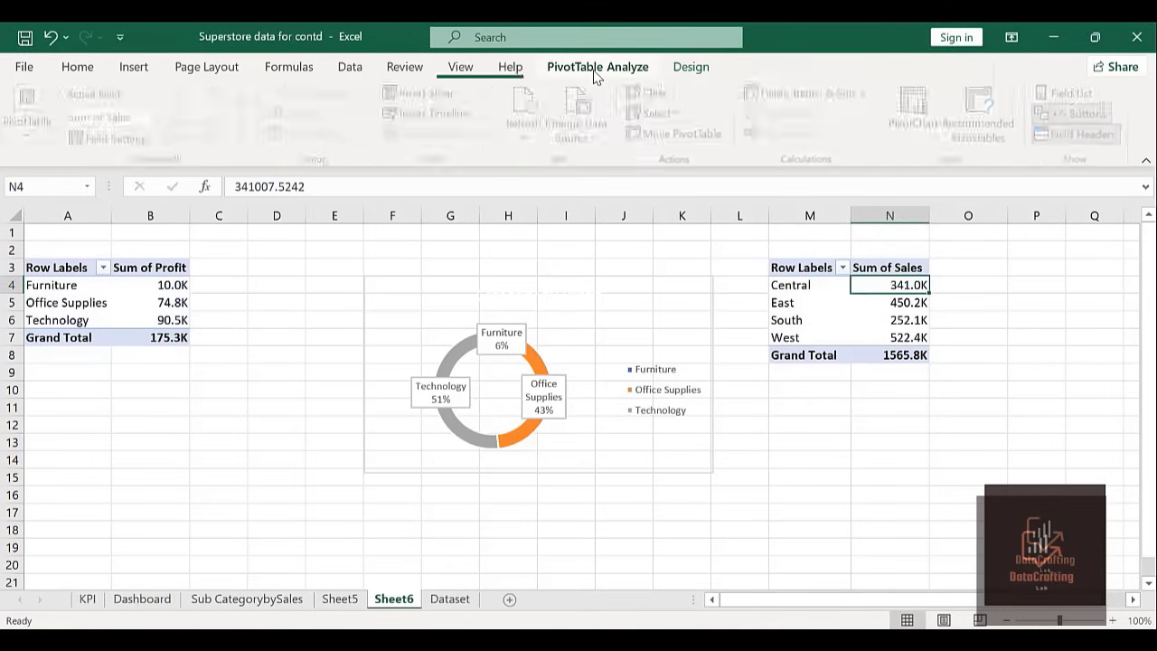
pyautogui.click(917, 108)
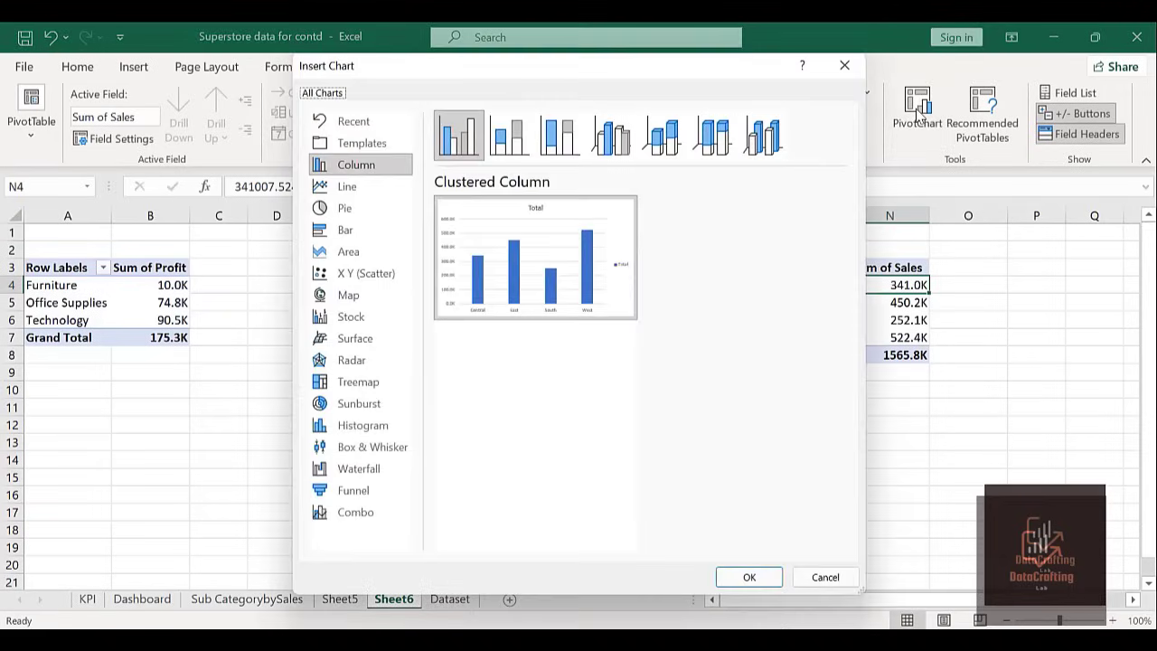
pyautogui.click(346, 214)
pyautogui.moveTo(517, 259)
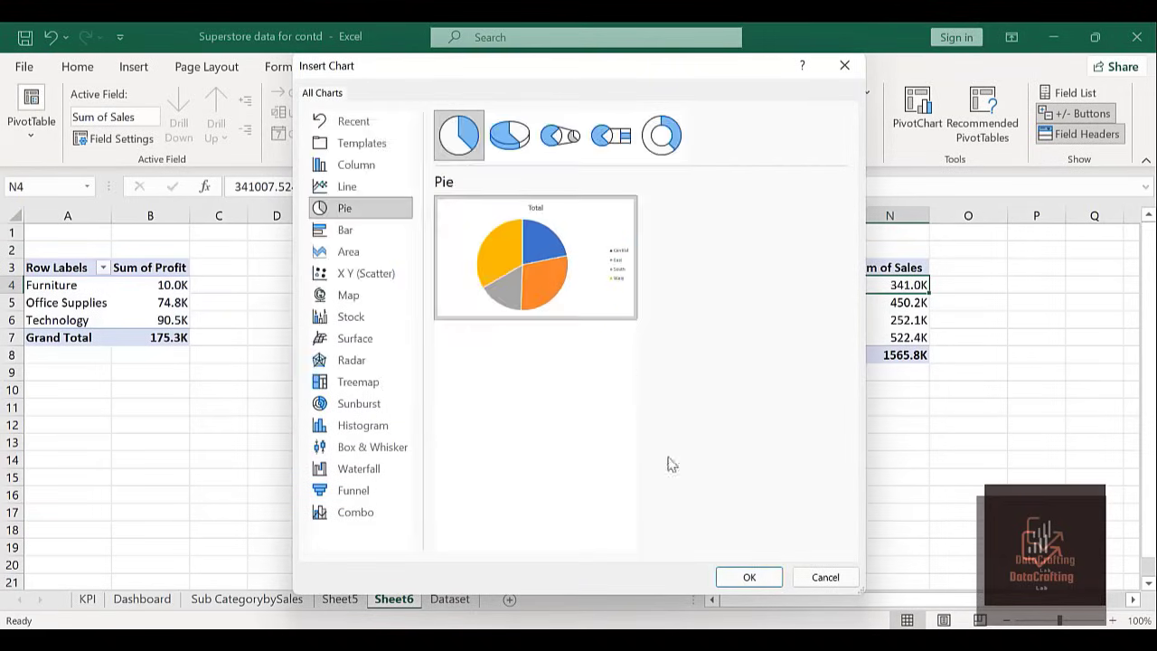
pyautogui.click(749, 581)
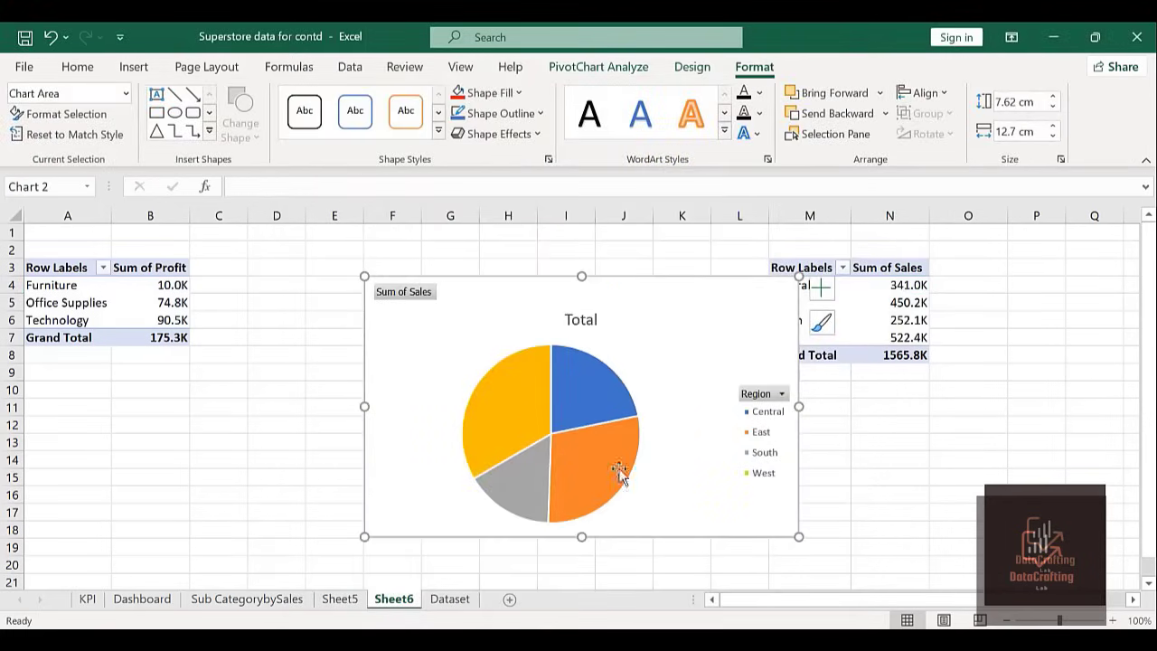
# Shrink the new pie chart to about 5.04 cm high by 5.39 cm wide and move it over the lower-right part of the region pivot table.
pyautogui.moveTo(365, 277); pyautogui.dragTo(489, 277)
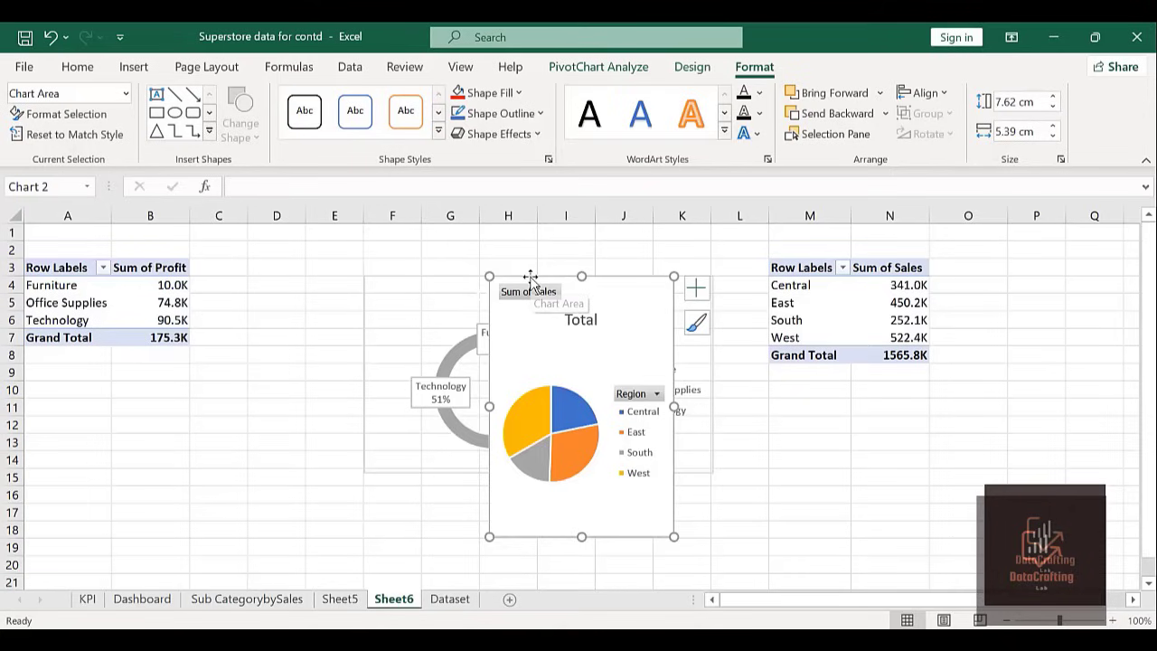
pyautogui.moveTo(530, 275); pyautogui.dragTo(946, 312)
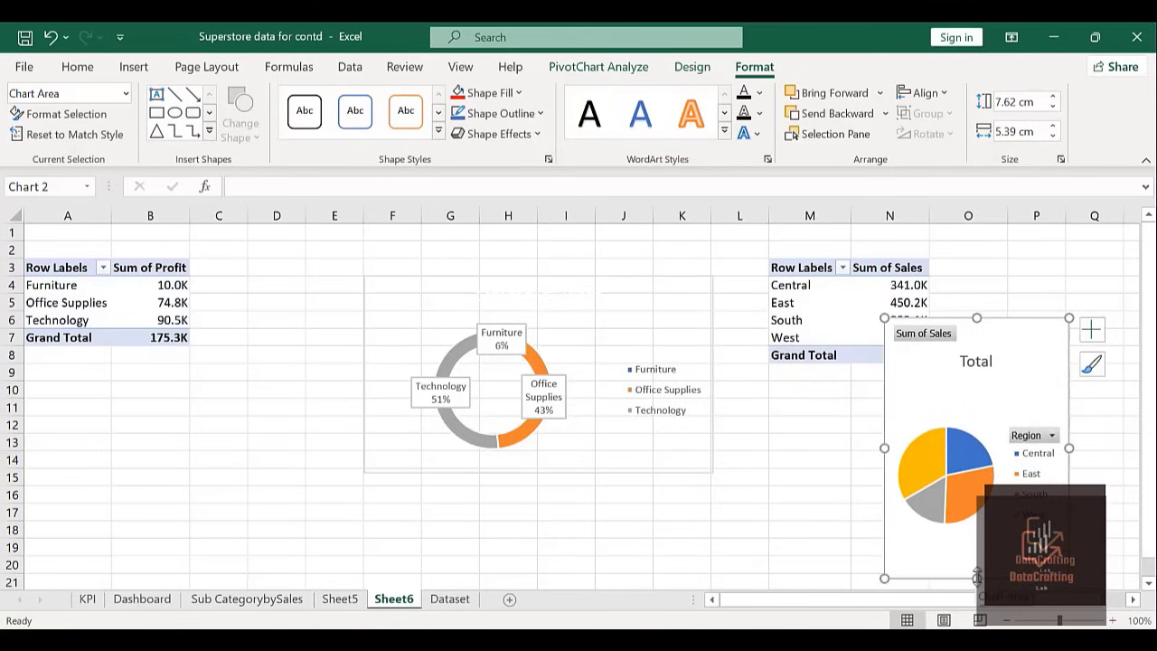
pyautogui.moveTo(977, 577); pyautogui.dragTo(970, 489)
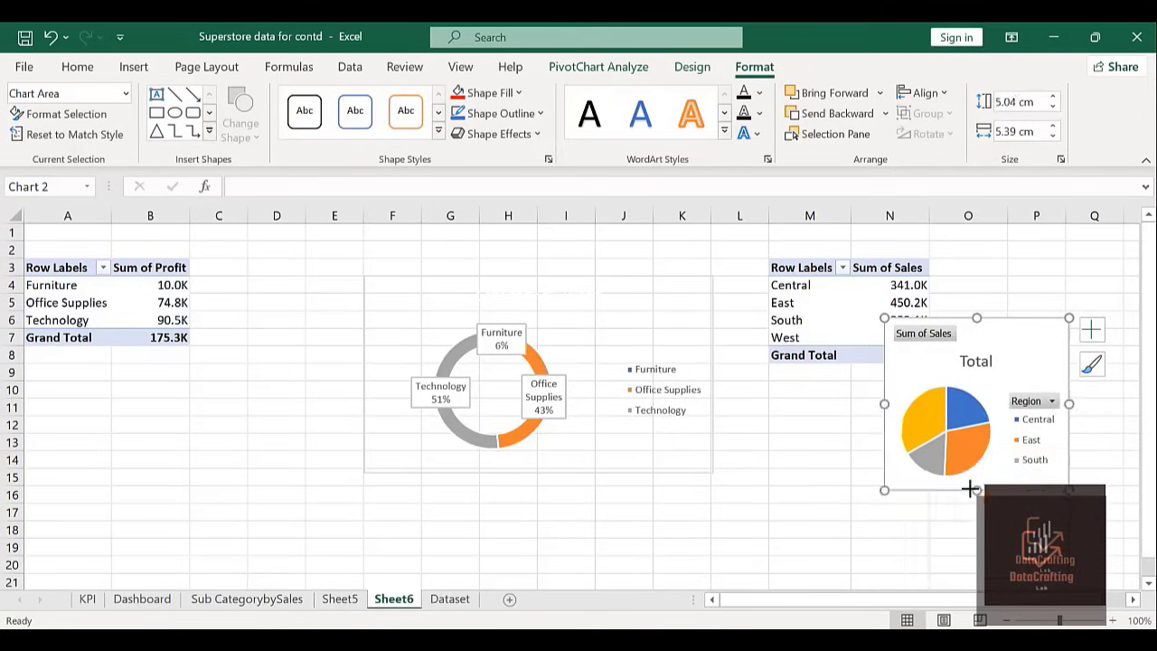
# Hide all field buttons on the region sales pie chart.
pyautogui.click(923, 334)
pyautogui.rightClick(923, 333)
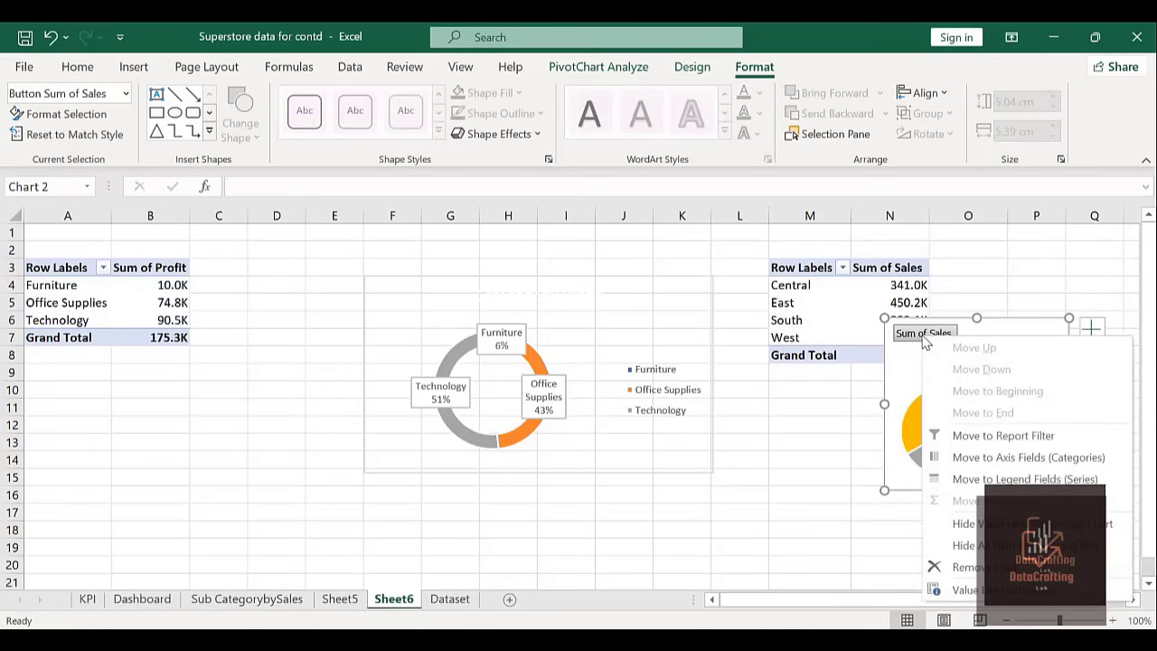
pyautogui.click(979, 545)
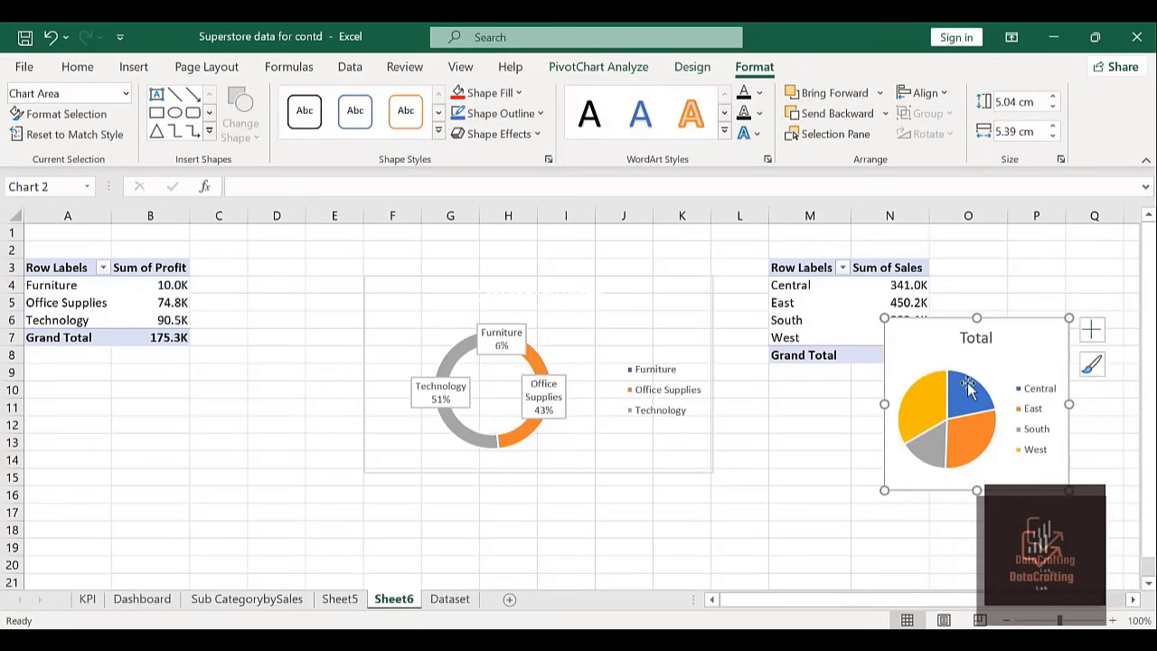
# Add data labels to the region sales pie chart and position them at the center of the slices.
pyautogui.click(1091, 329)
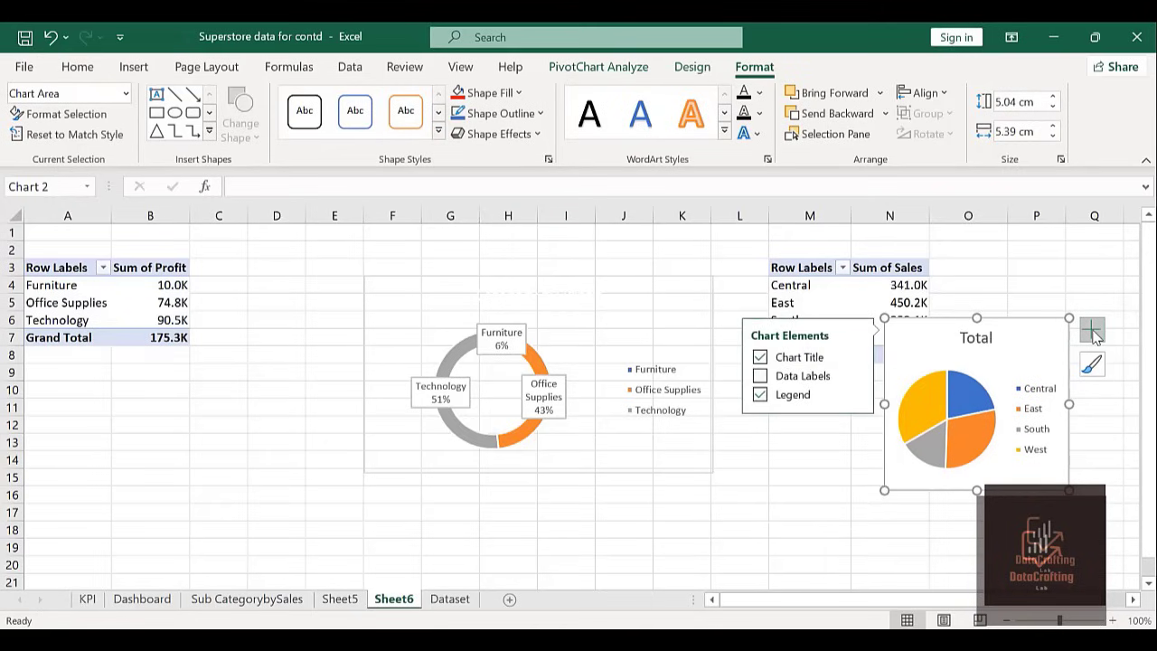
pyautogui.click(760, 376)
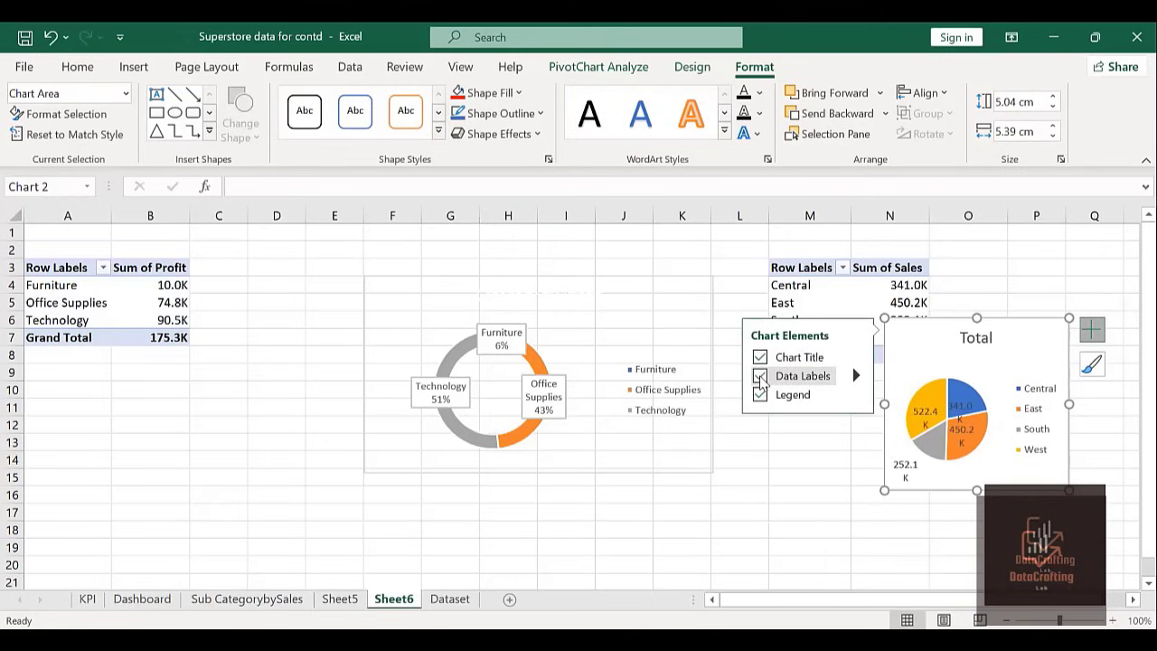
pyautogui.click(856, 376)
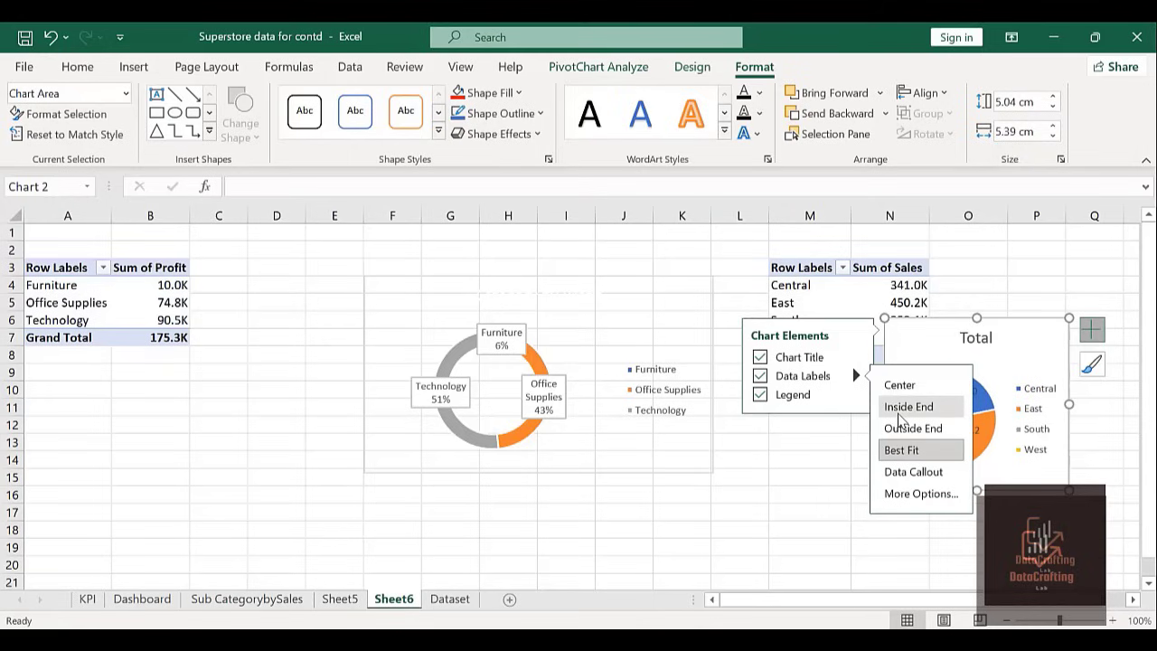
pyautogui.click(899, 386)
pyautogui.click(726, 476)
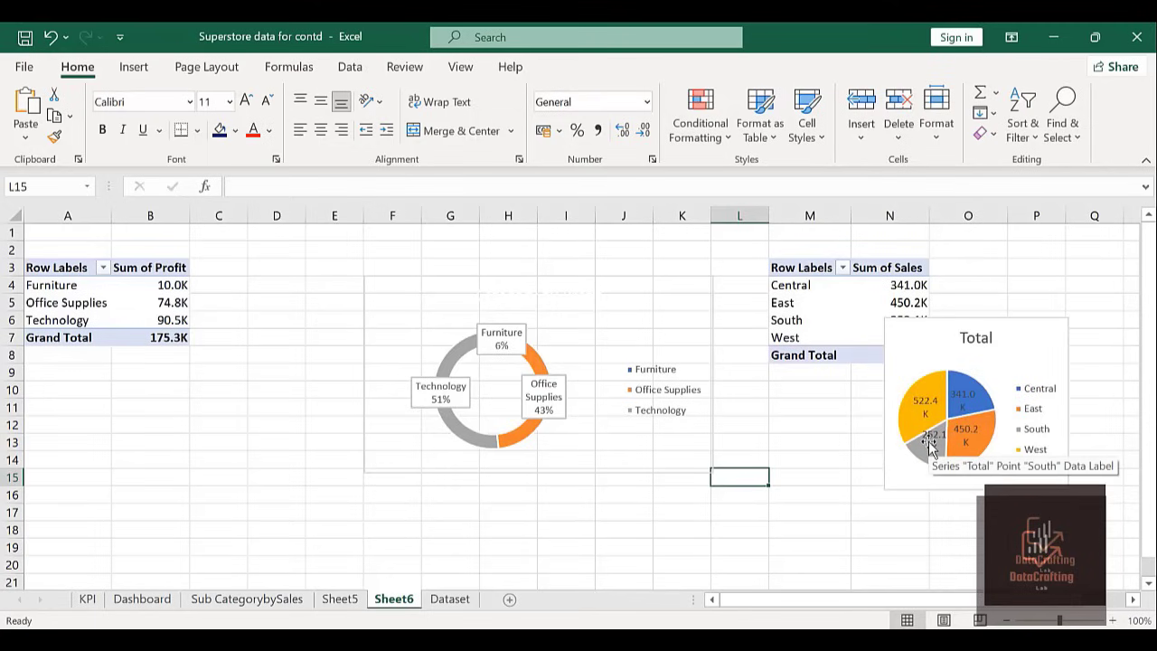
# Set the chart area of the region sales pie chart on Sheet6 to No fill.
pyautogui.click(1041, 321)
pyautogui.rightClick(1041, 322)
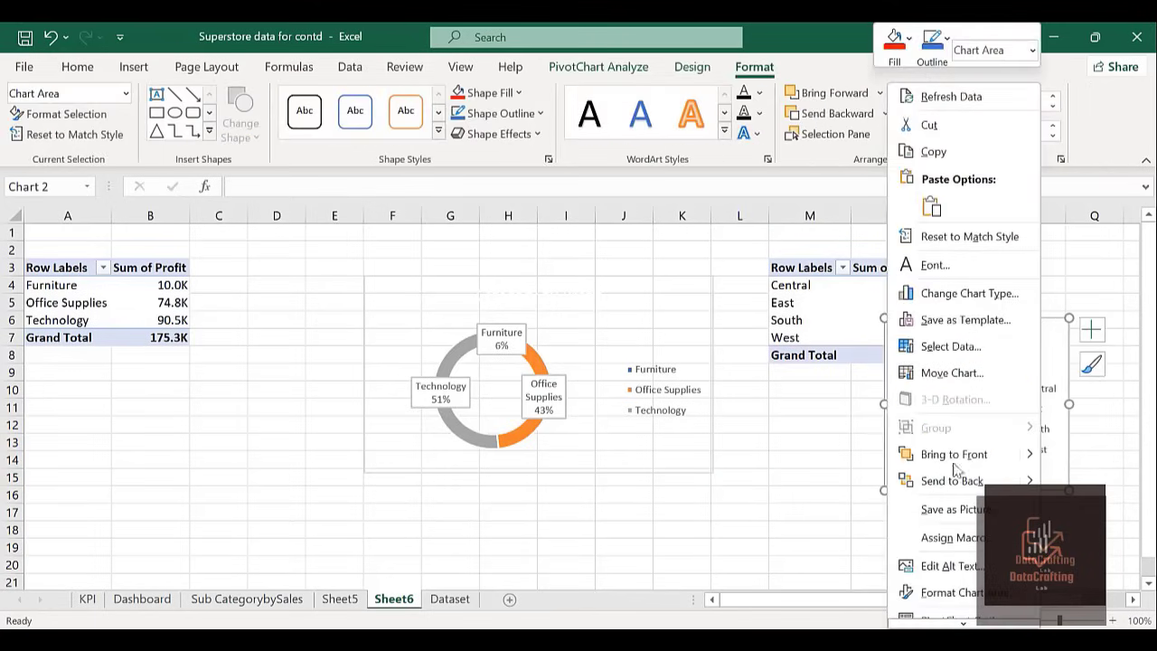
pyautogui.click(928, 593)
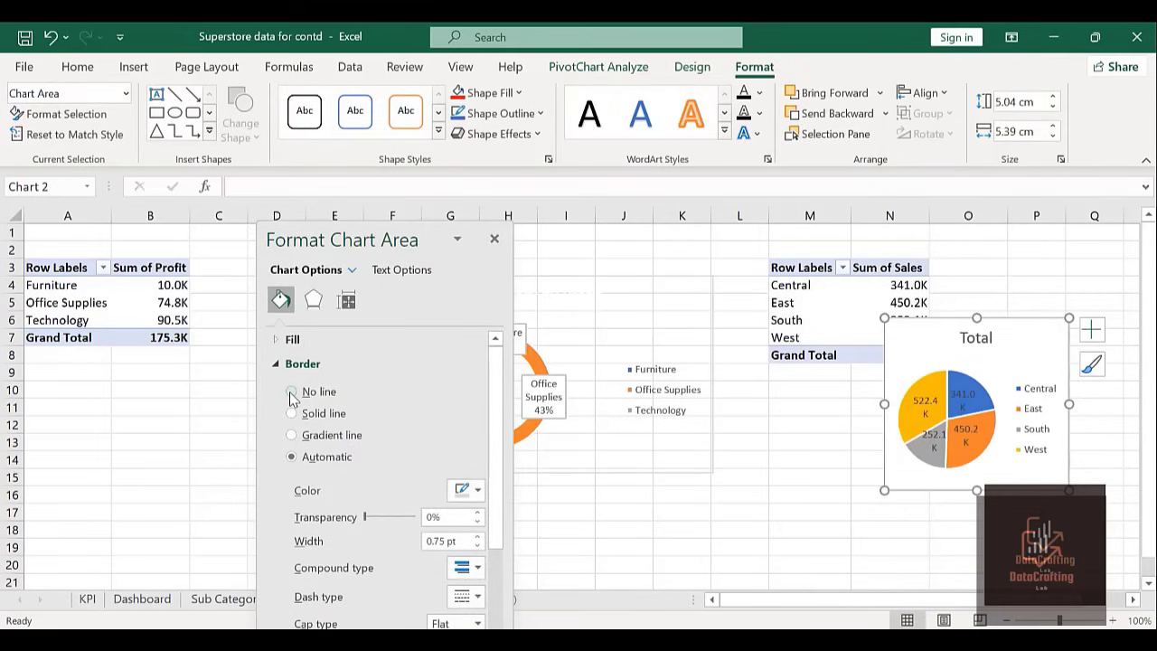
pyautogui.click(276, 362)
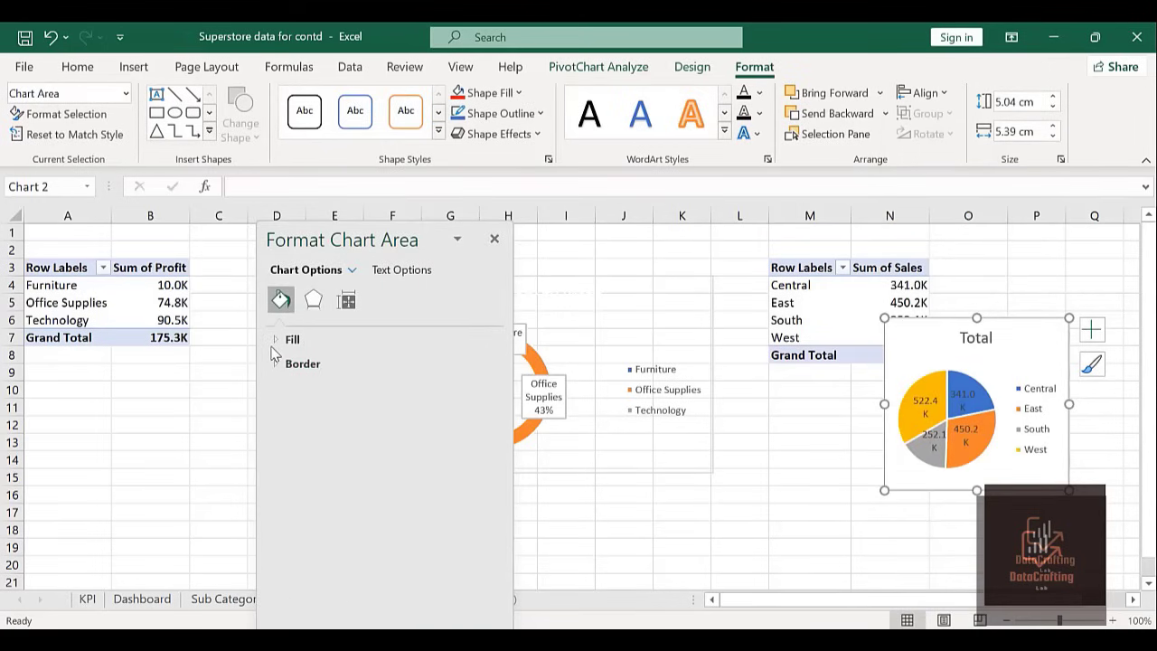
pyautogui.click(282, 339)
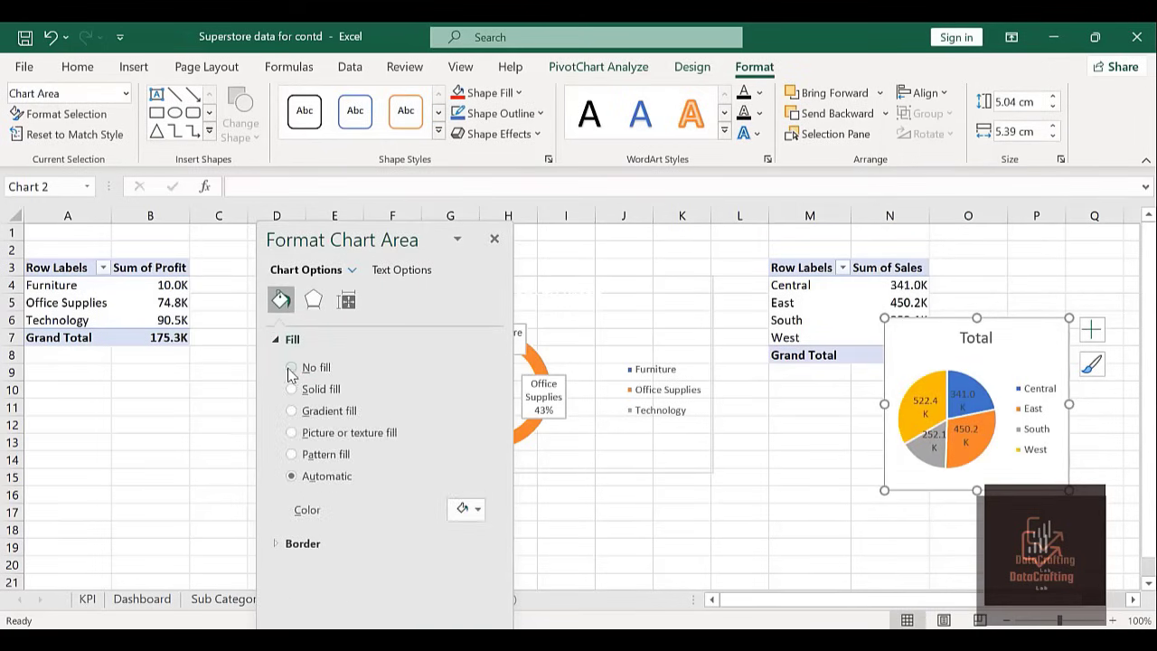
pyautogui.click(291, 368)
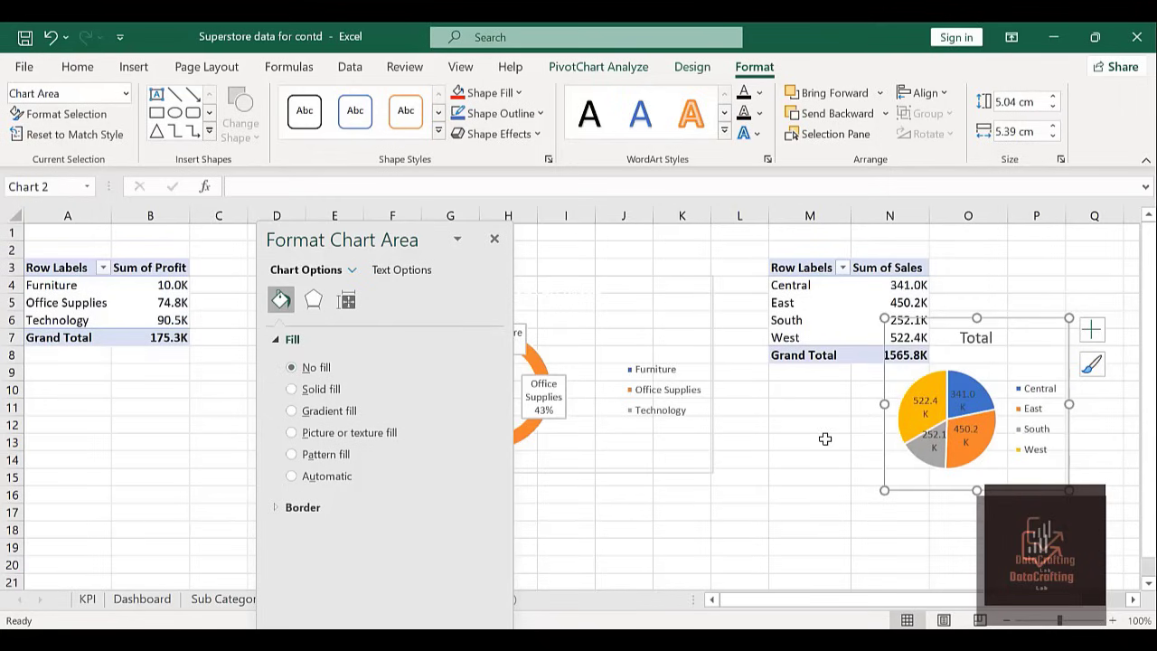
# Try turning off the value in the region pie chart's data labels and undo the change.
pyautogui.click(940, 449)
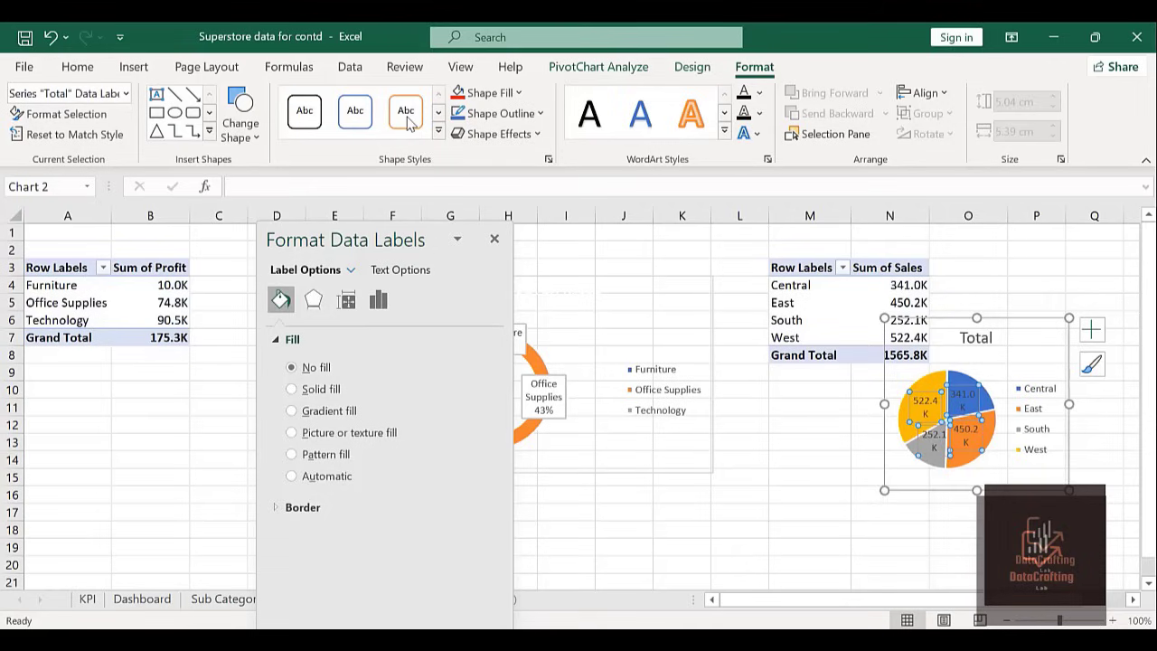
pyautogui.click(923, 402)
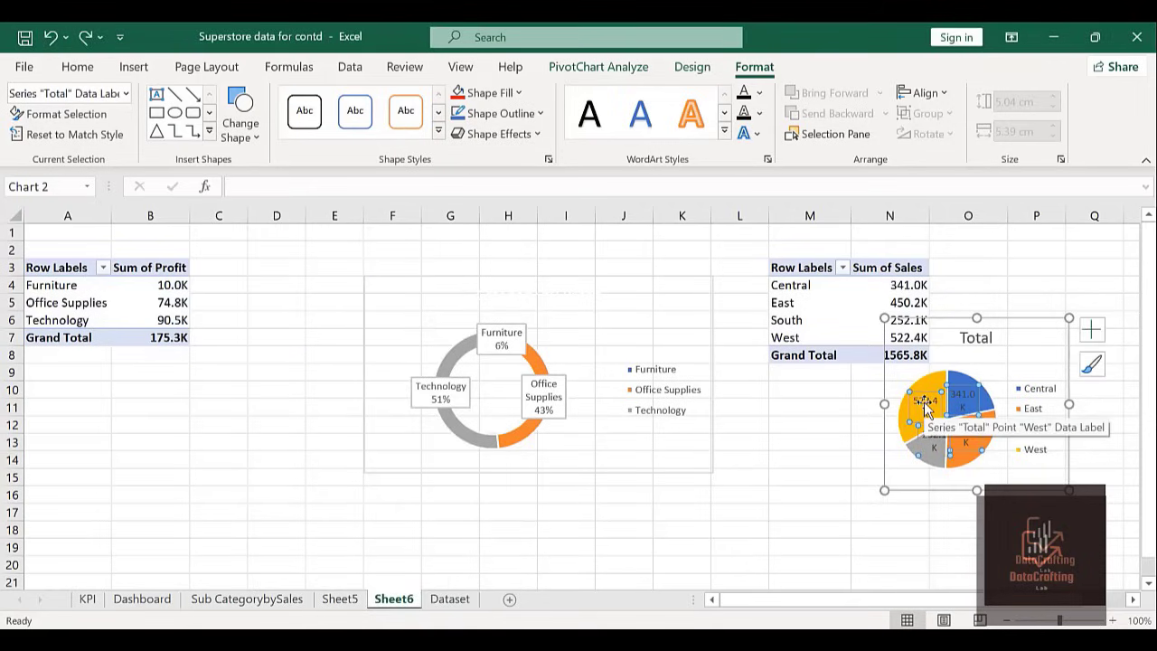
pyautogui.rightClick(923, 402)
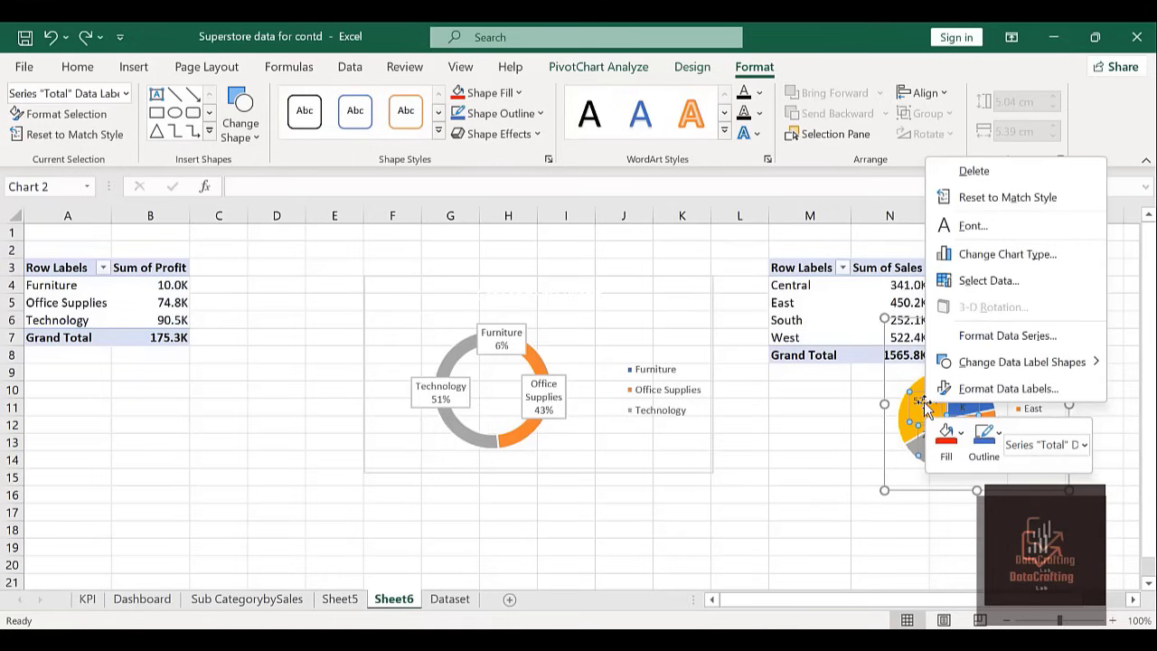
pyautogui.click(978, 389)
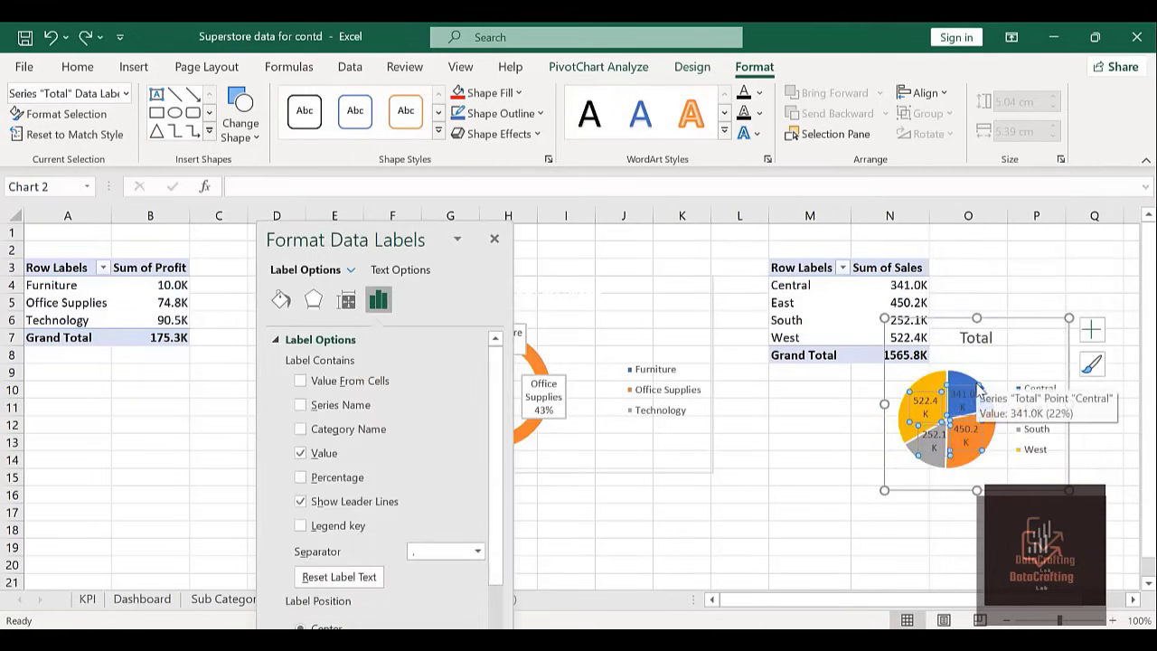
pyautogui.click(301, 454)
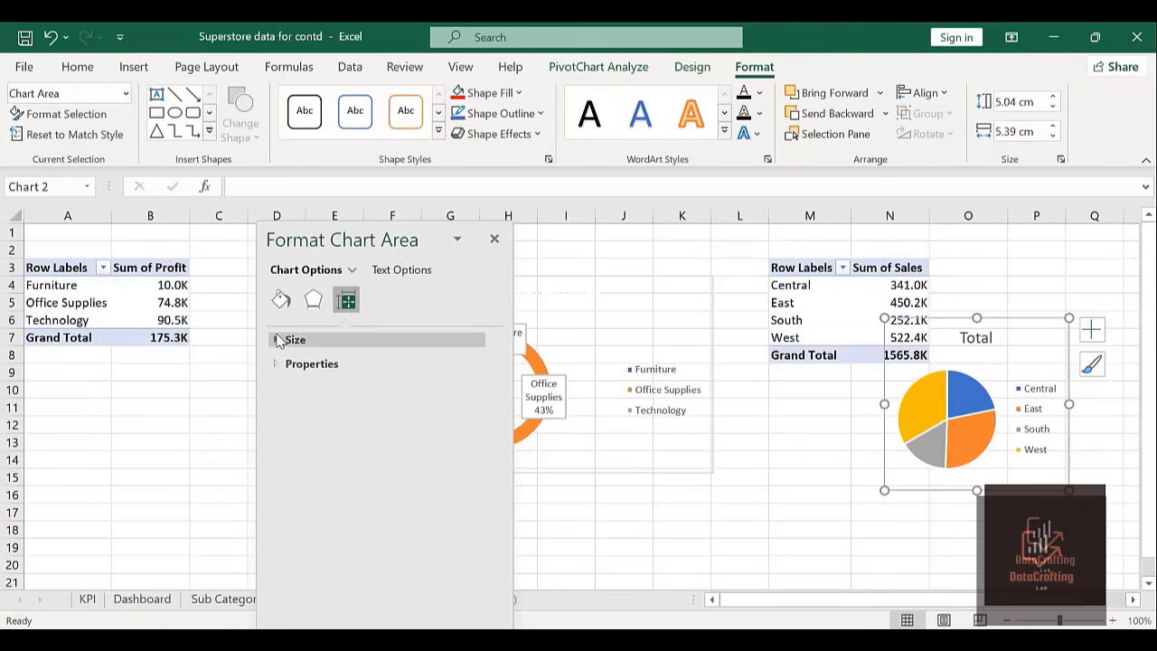
pyautogui.hotkey('ctrl', 'z')
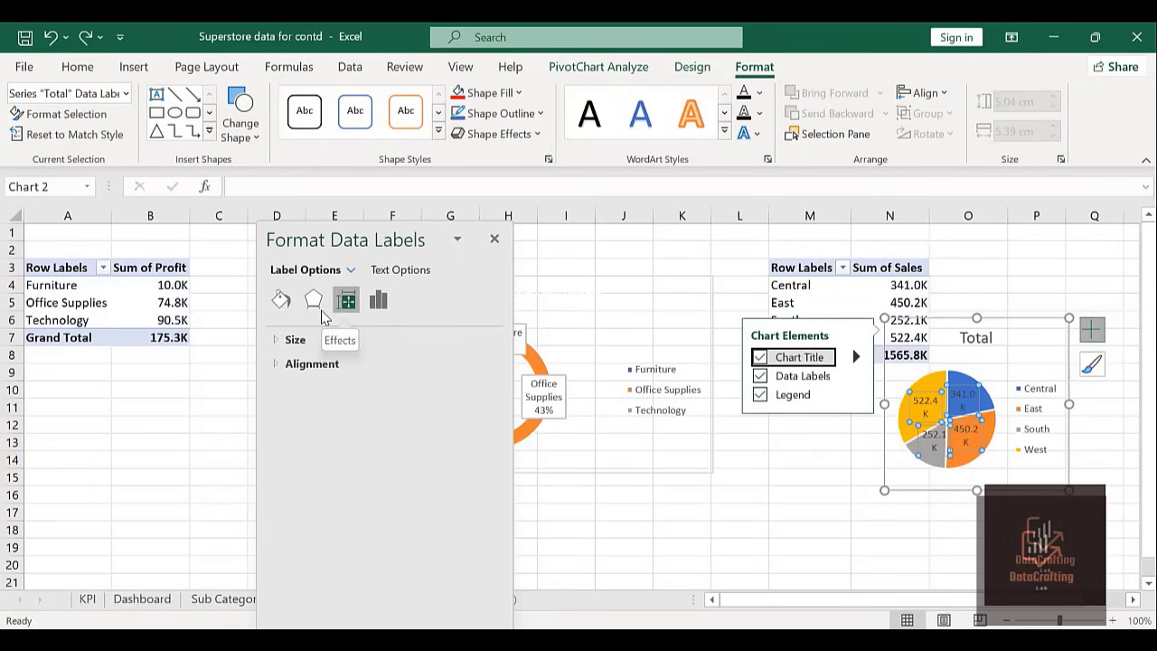
# Make the region pie chart's data labels show the percentage instead of the value.
pyautogui.click(378, 301)
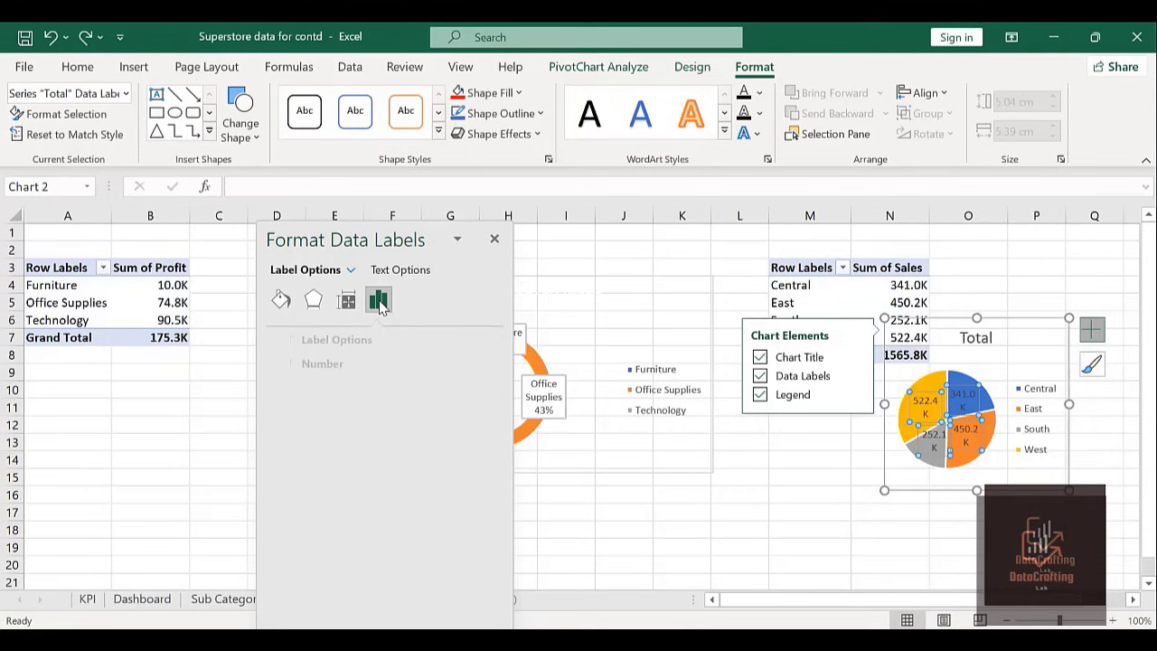
pyautogui.click(283, 340)
pyautogui.click(301, 477)
pyautogui.click(300, 453)
pyautogui.click(495, 239)
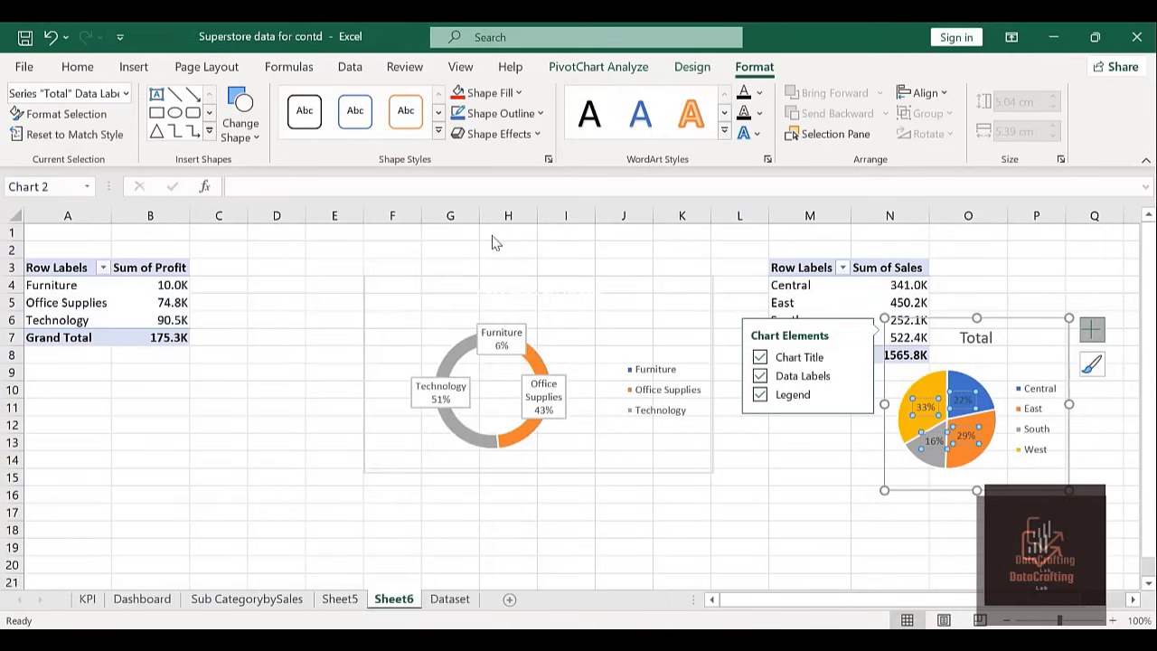
pyautogui.click(769, 505)
pyautogui.click(770, 507)
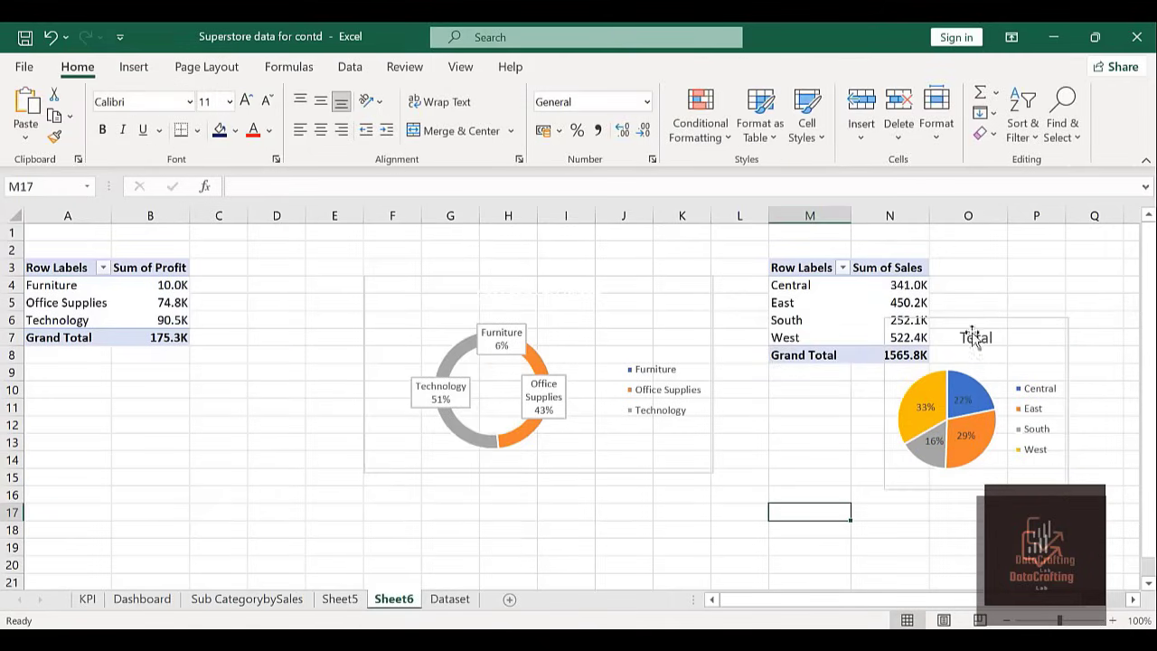
pyautogui.click(995, 321)
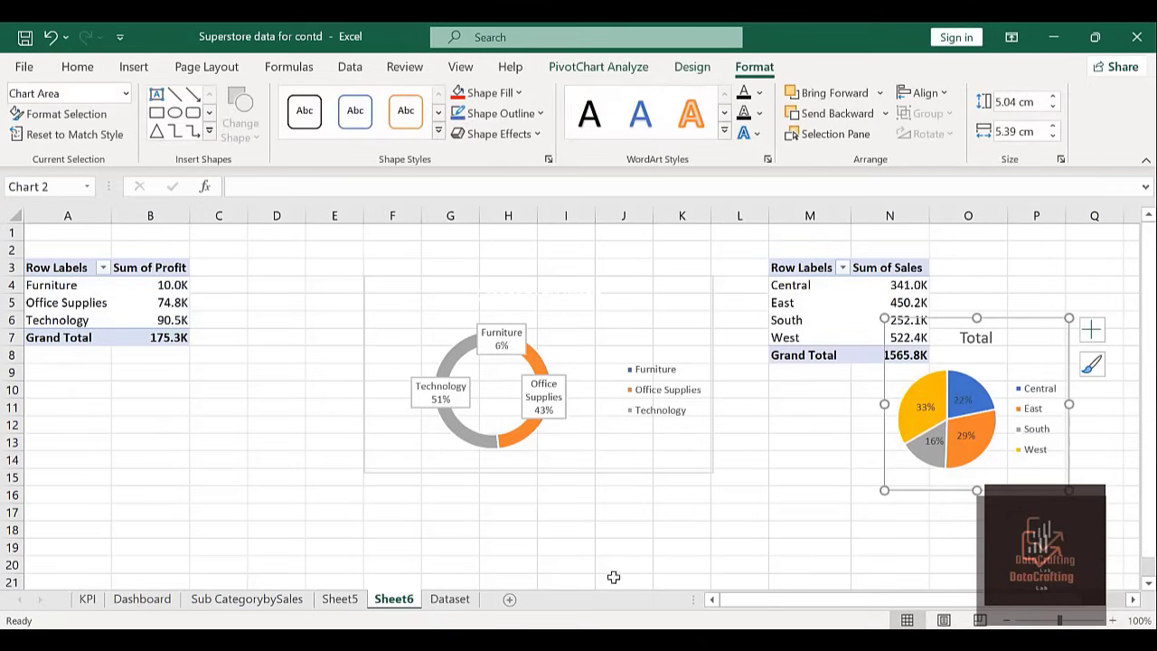
pyautogui.click(145, 600)
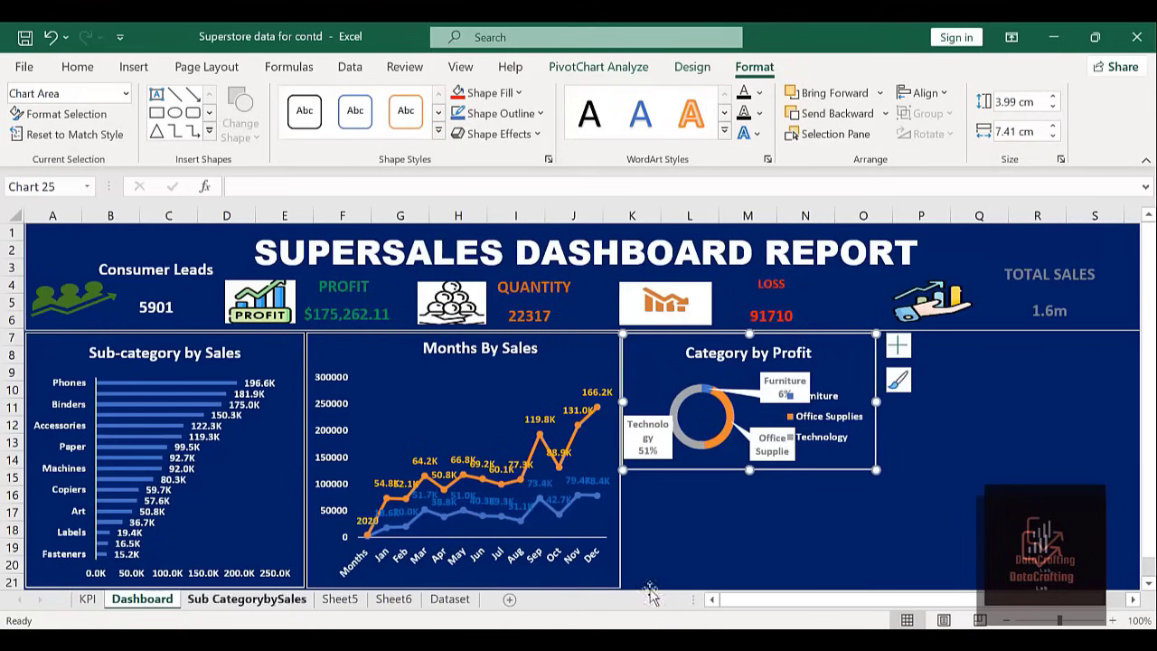
pyautogui.click(725, 540)
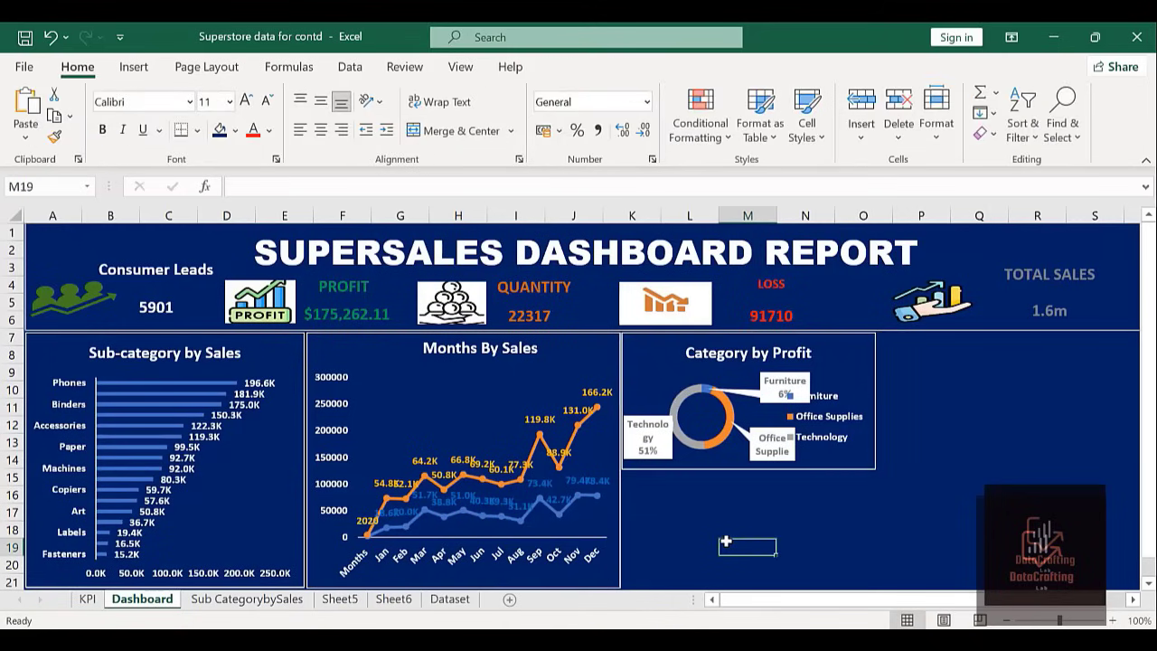
pyautogui.hotkey('ctrl', 'c')
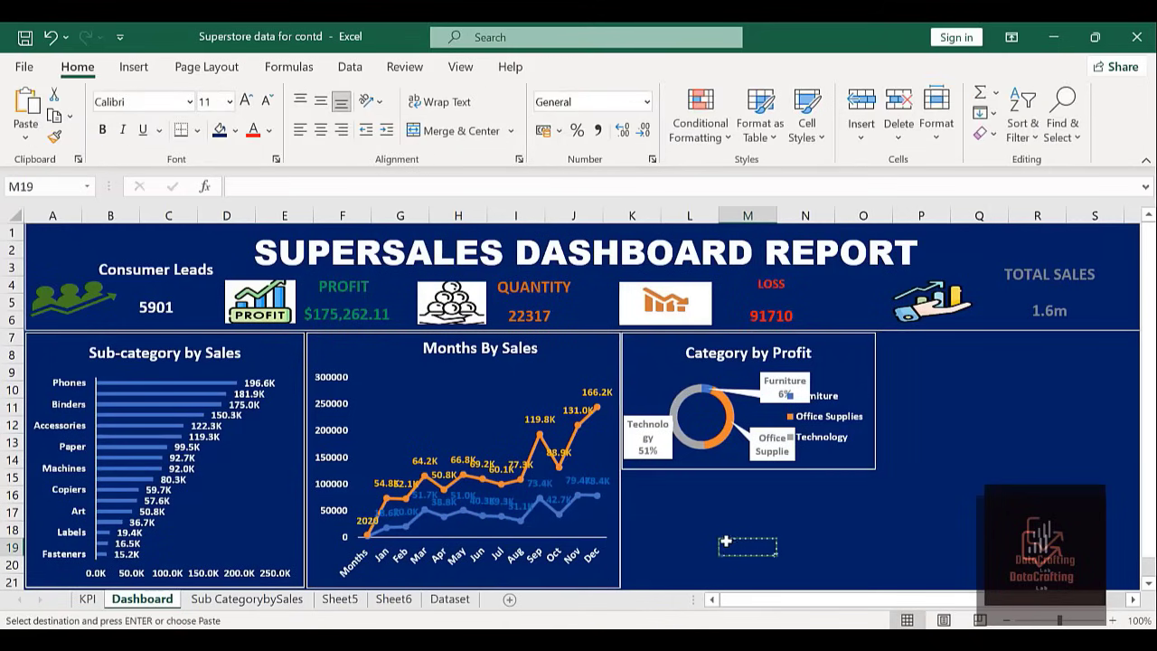
pyautogui.press('Escape')
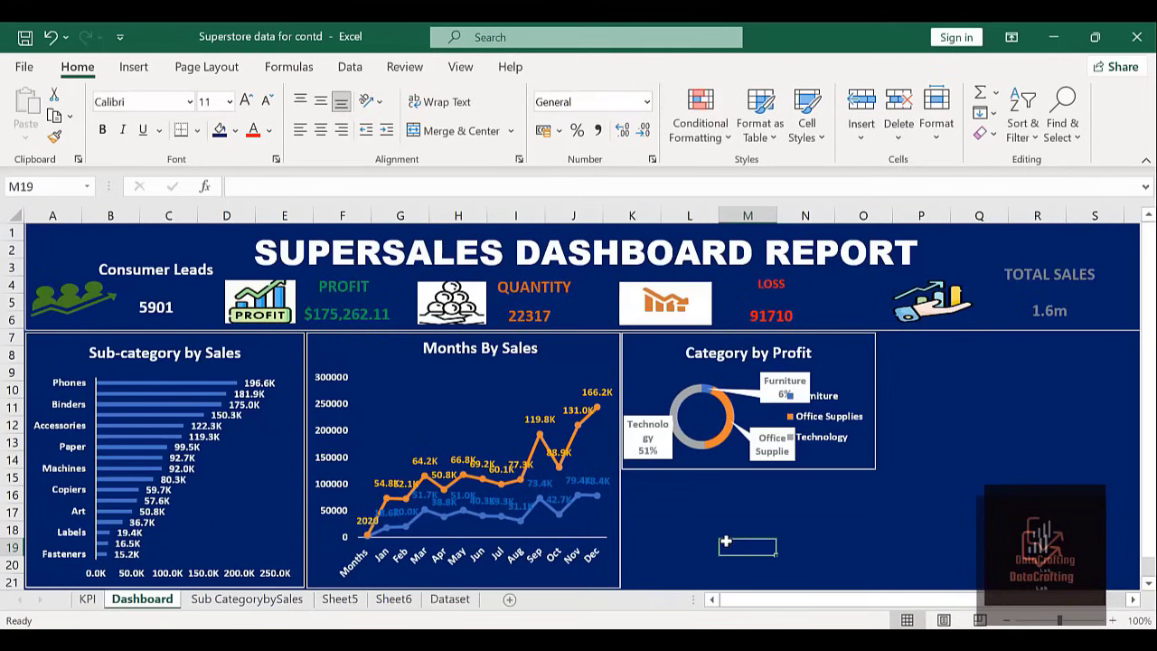
# Copy the region sales pie chart from Sheet6 and paste it at cell L18 of the Dashboard sheet.
pyautogui.click(393, 599)
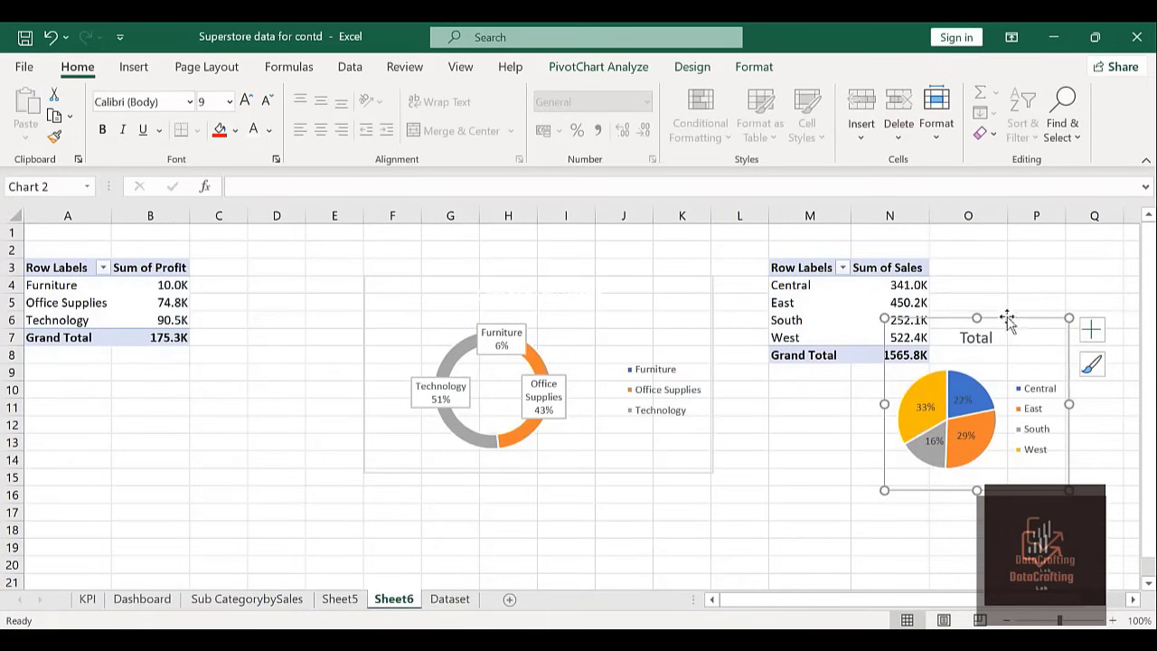
pyautogui.hotkey('ctrl', 'c')
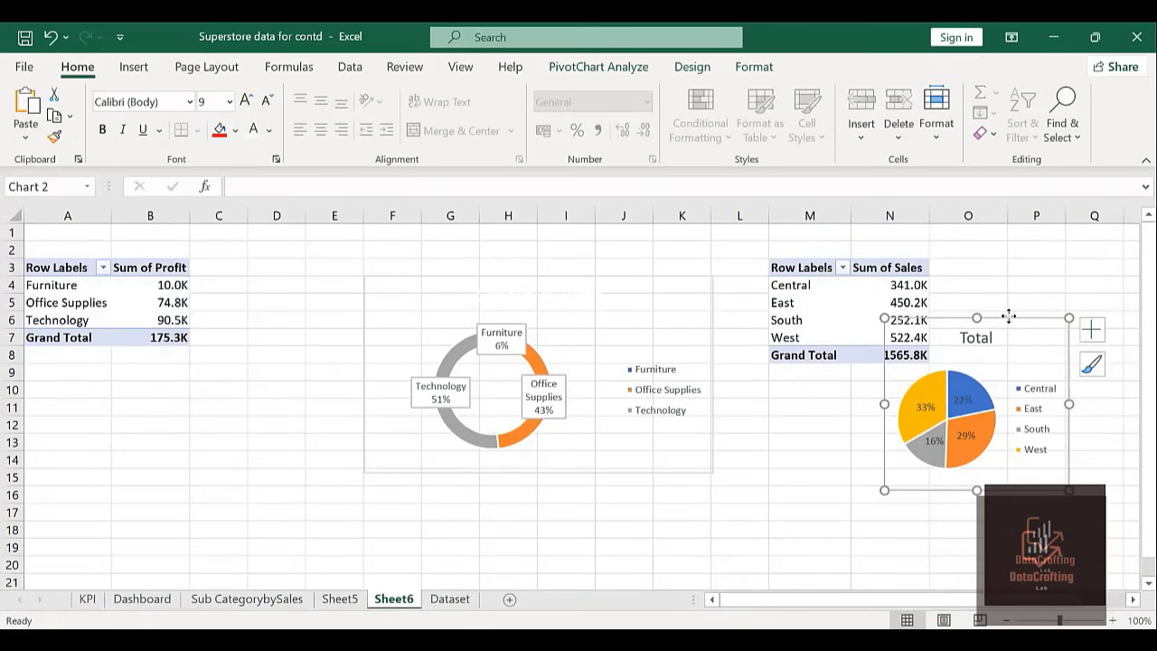
pyautogui.click(142, 600)
pyautogui.click(677, 536)
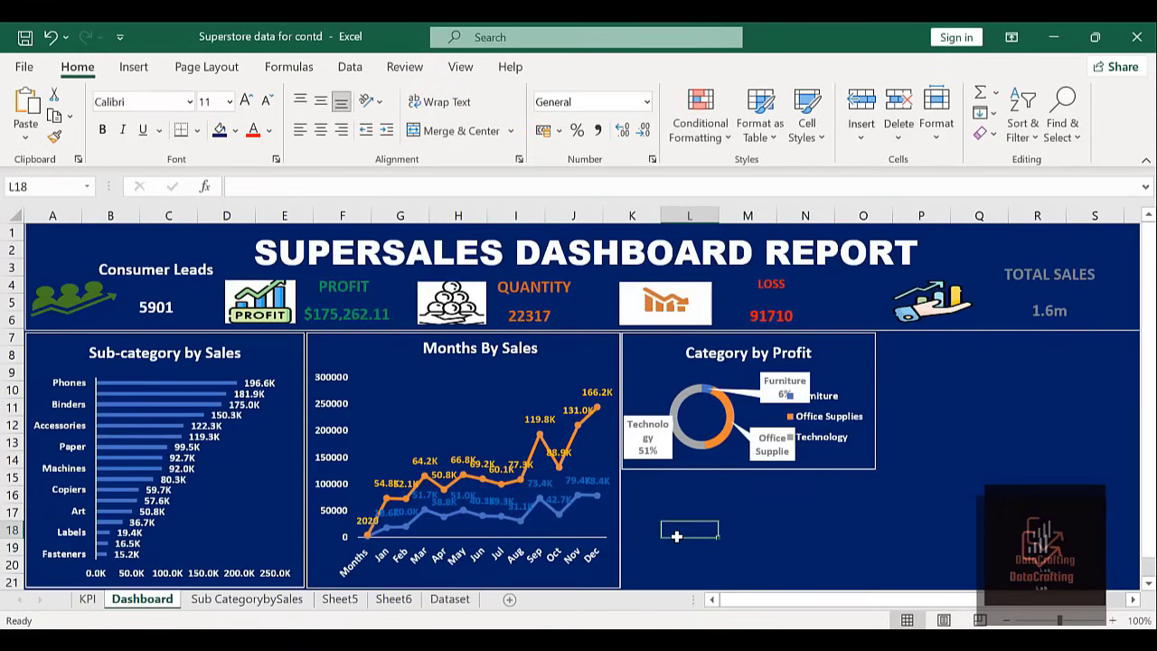
pyautogui.hotkey('ctrl', 'v')
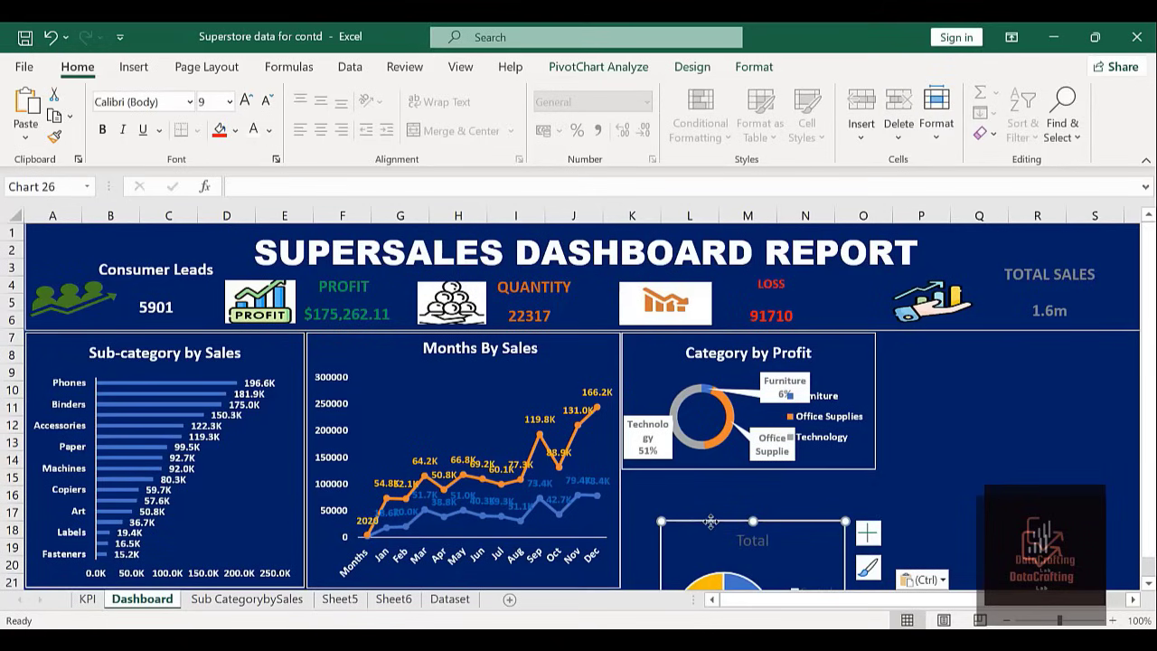
# Widen and shorten the pasted pie chart and place it across about L12 to P19, overlapping the lower part of the Category by Profit chart.
pyautogui.moveTo(712, 525); pyautogui.dragTo(692, 470)
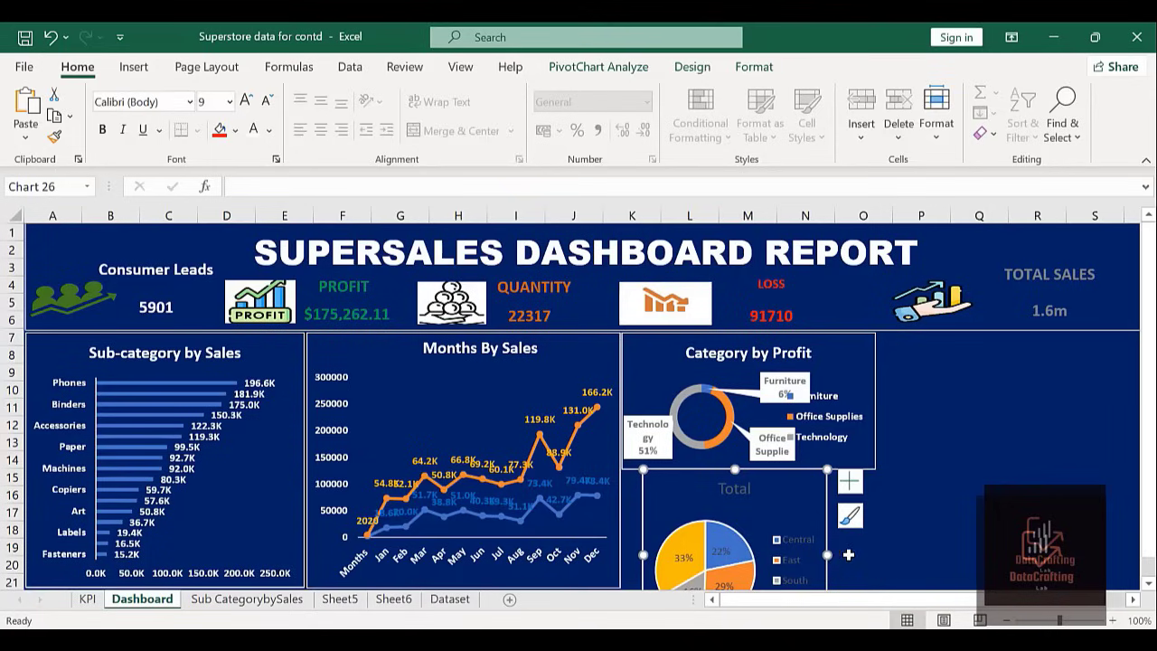
pyautogui.moveTo(828, 555); pyautogui.dragTo(886, 555)
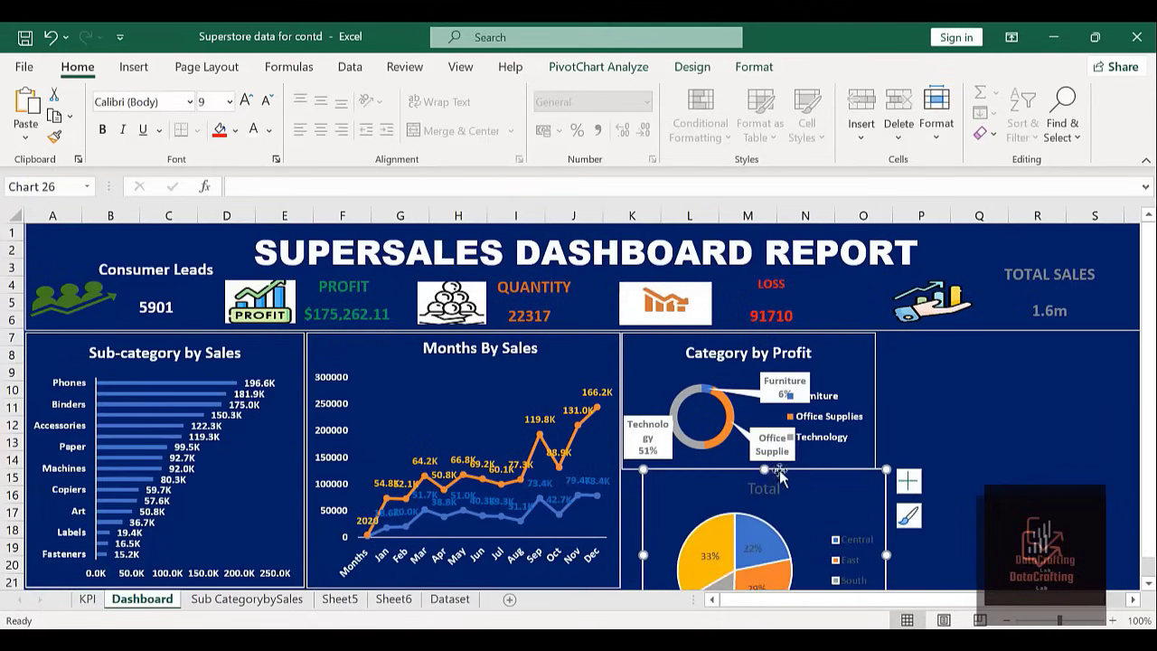
pyautogui.moveTo(778, 473); pyautogui.dragTo(820, 396)
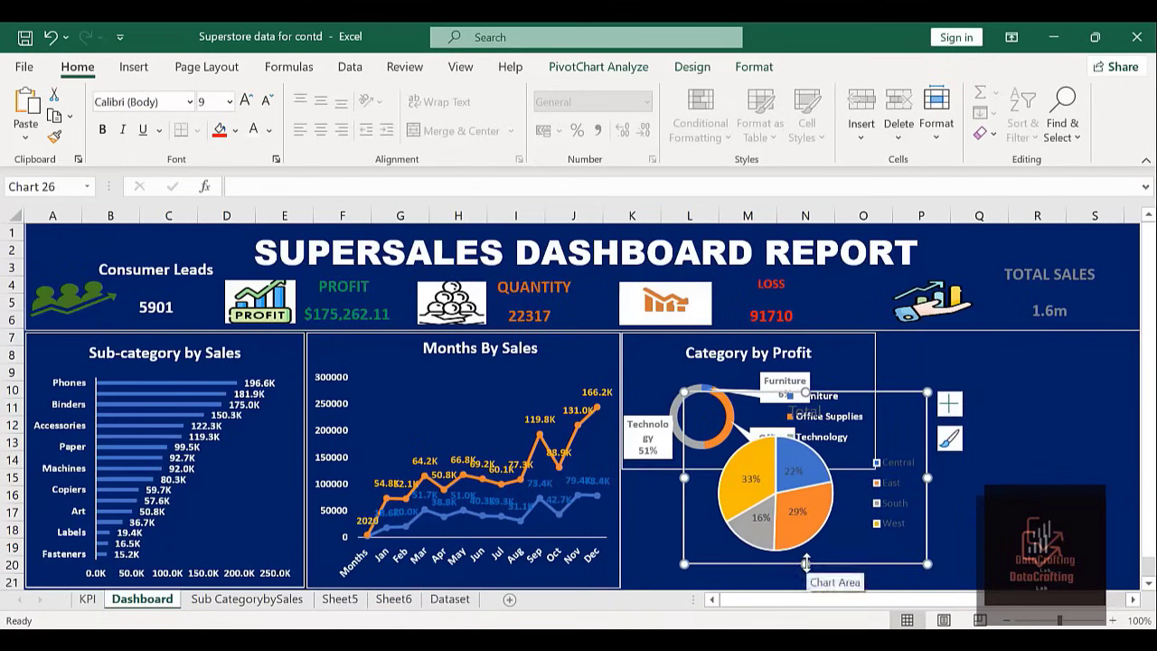
pyautogui.moveTo(806, 562); pyautogui.dragTo(804, 546)
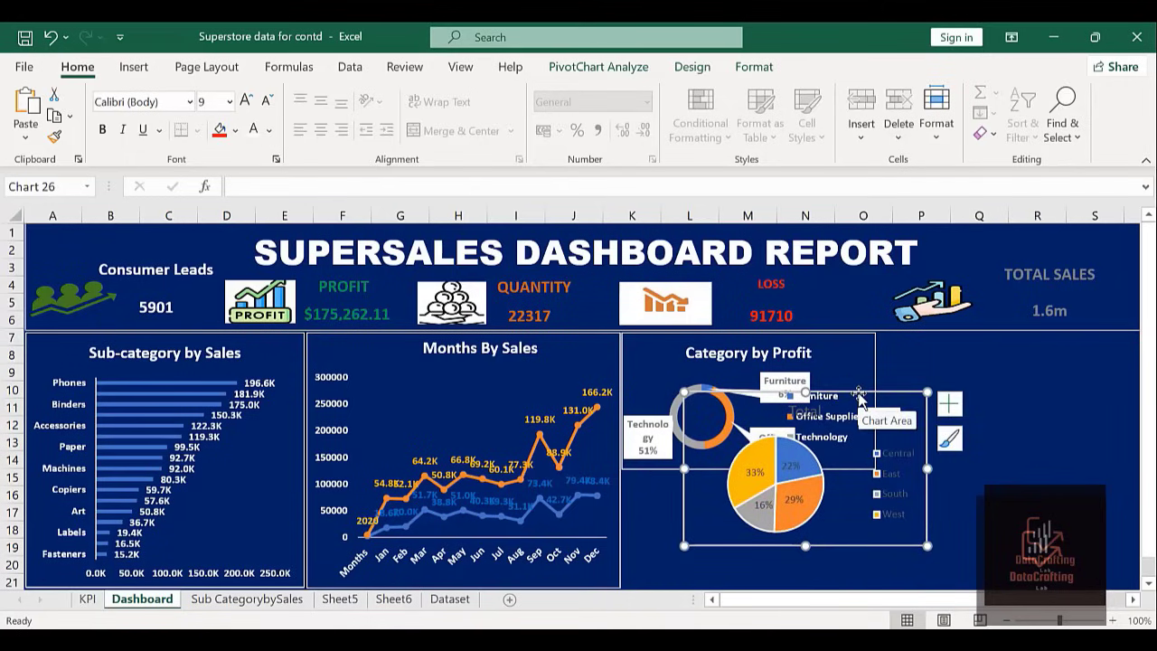
pyautogui.moveTo(859, 395)
pyautogui.mouseDown()
pyautogui.moveTo(818, 452)
pyautogui.moveTo(848, 423)
pyautogui.mouseUp()
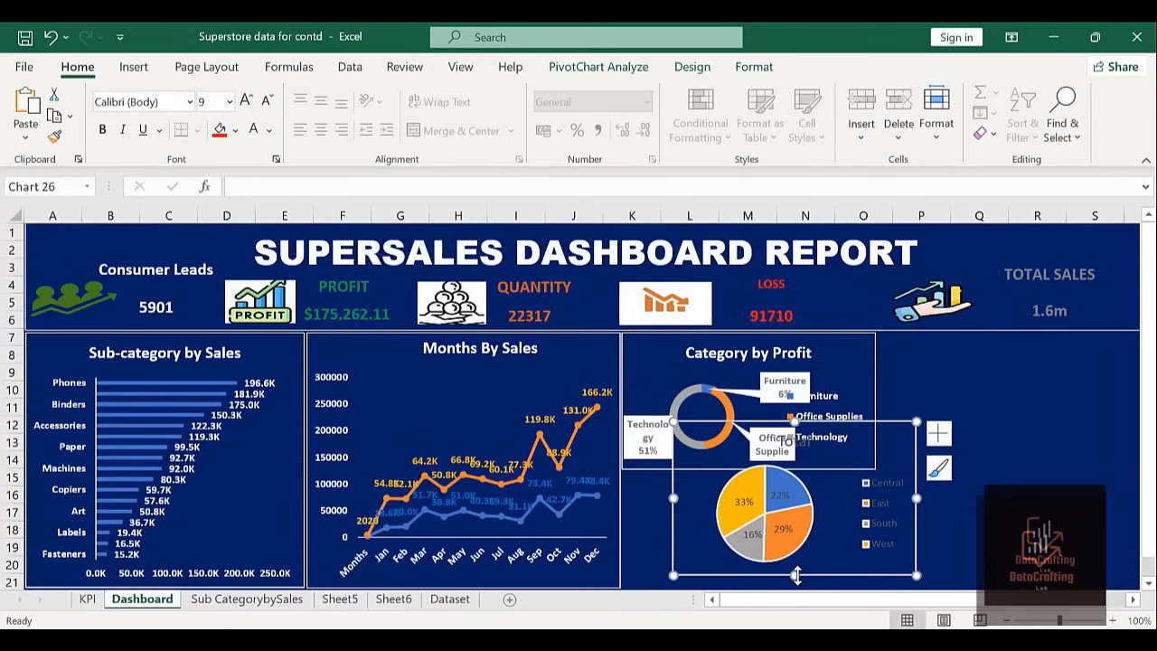
pyautogui.moveTo(795, 574); pyautogui.dragTo(795, 553)
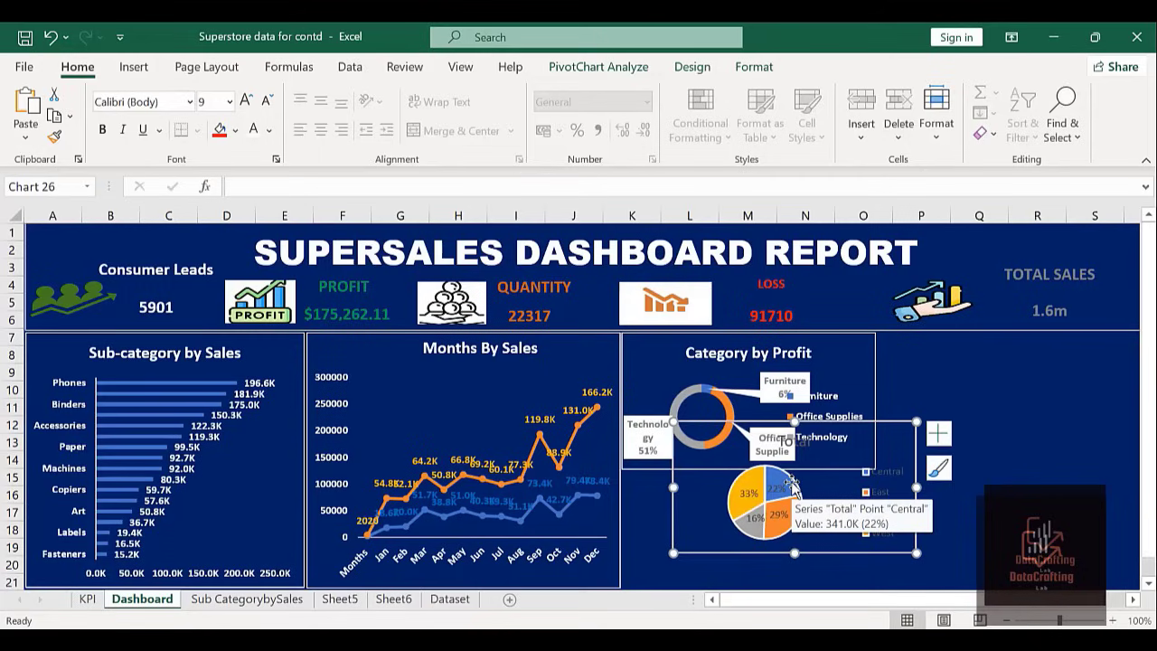
# Set the border of the dashboard pie chart's slices to No line.
pyautogui.click(792, 479)
pyautogui.rightClick(792, 481)
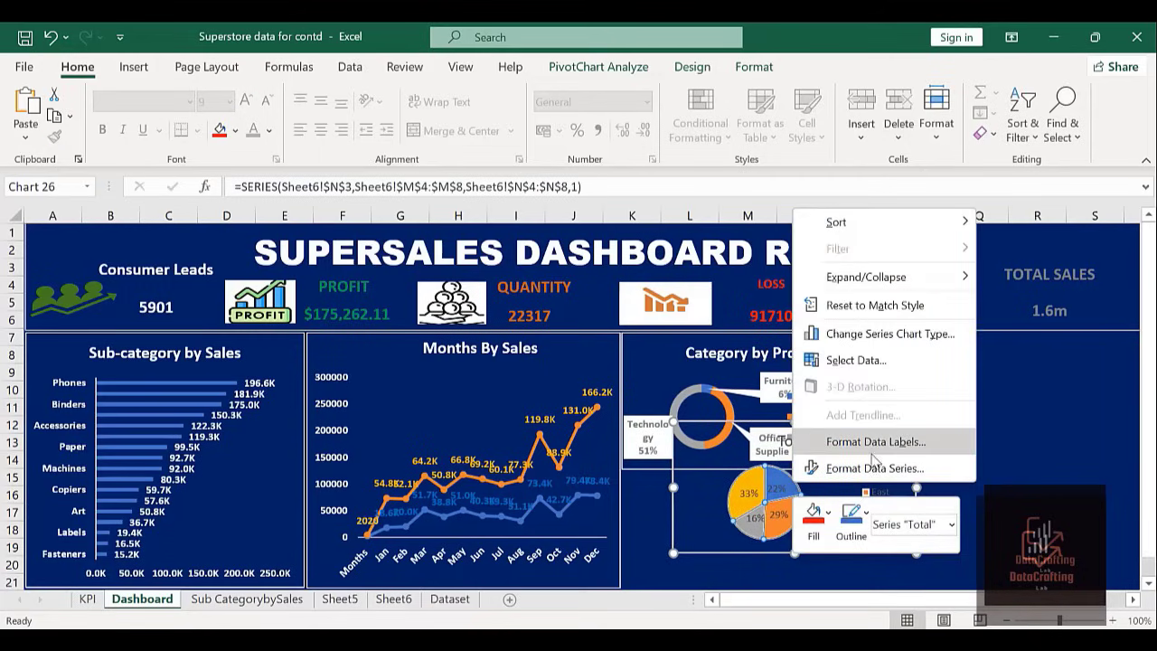
pyautogui.click(868, 468)
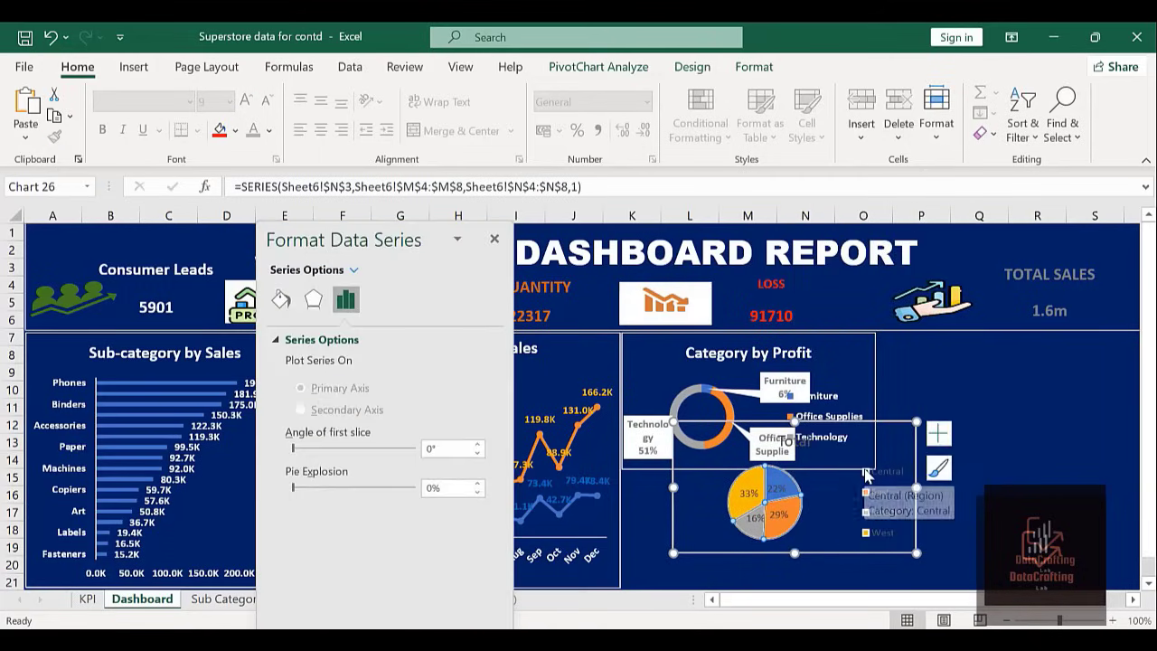
pyautogui.click(280, 301)
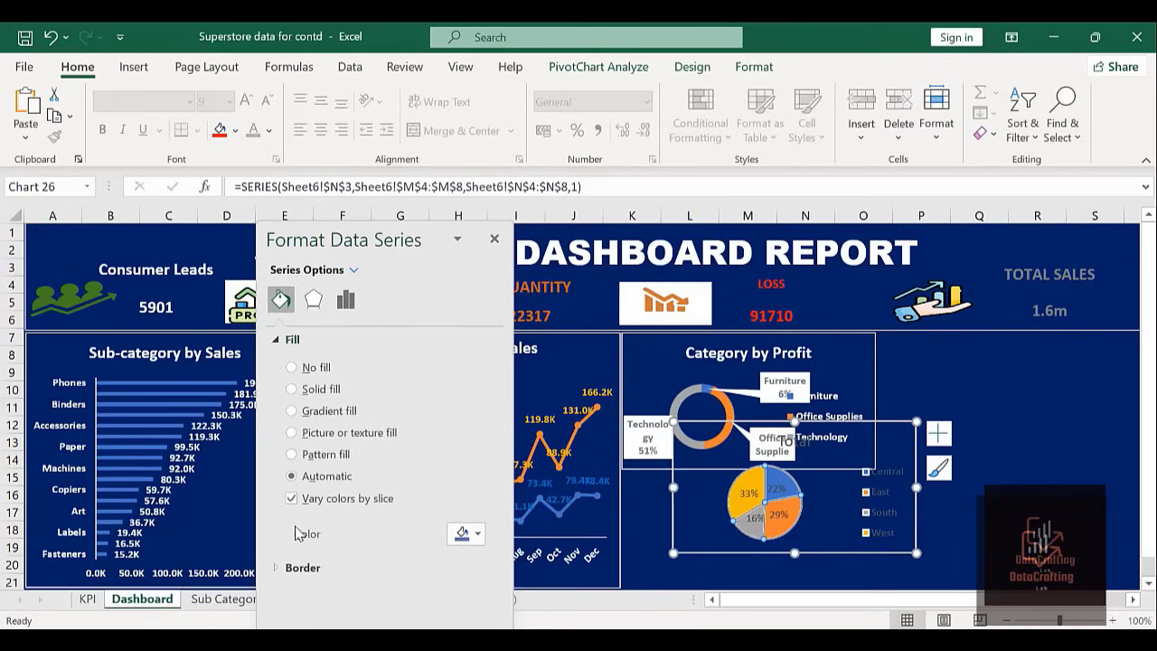
pyautogui.click(287, 340)
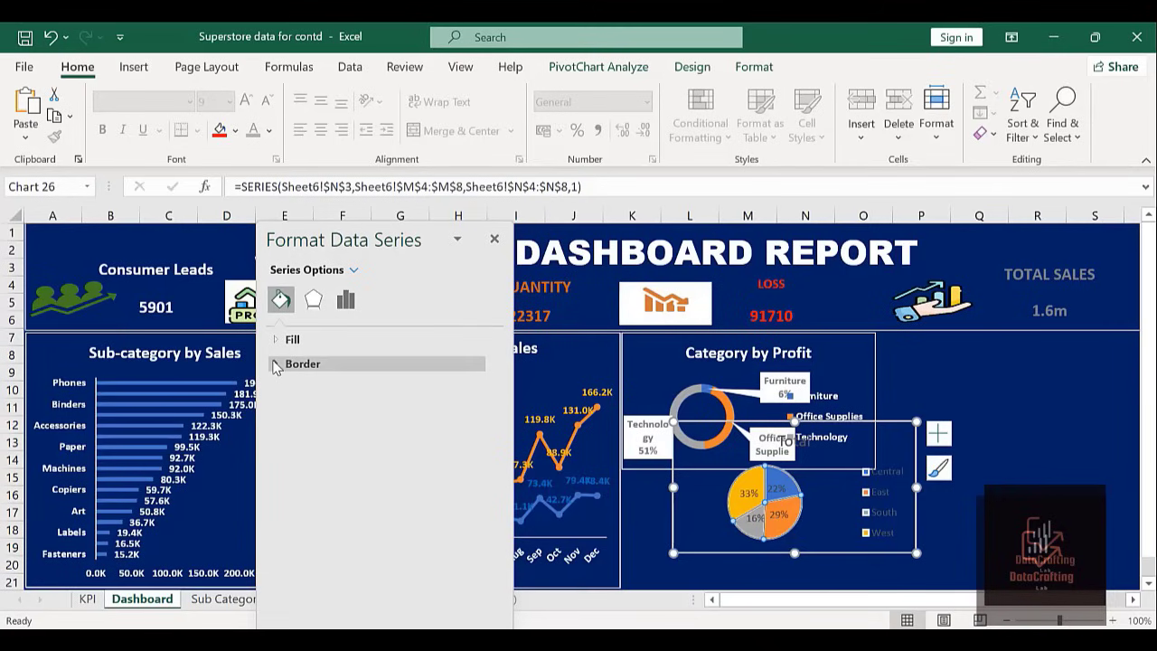
pyautogui.click(282, 362)
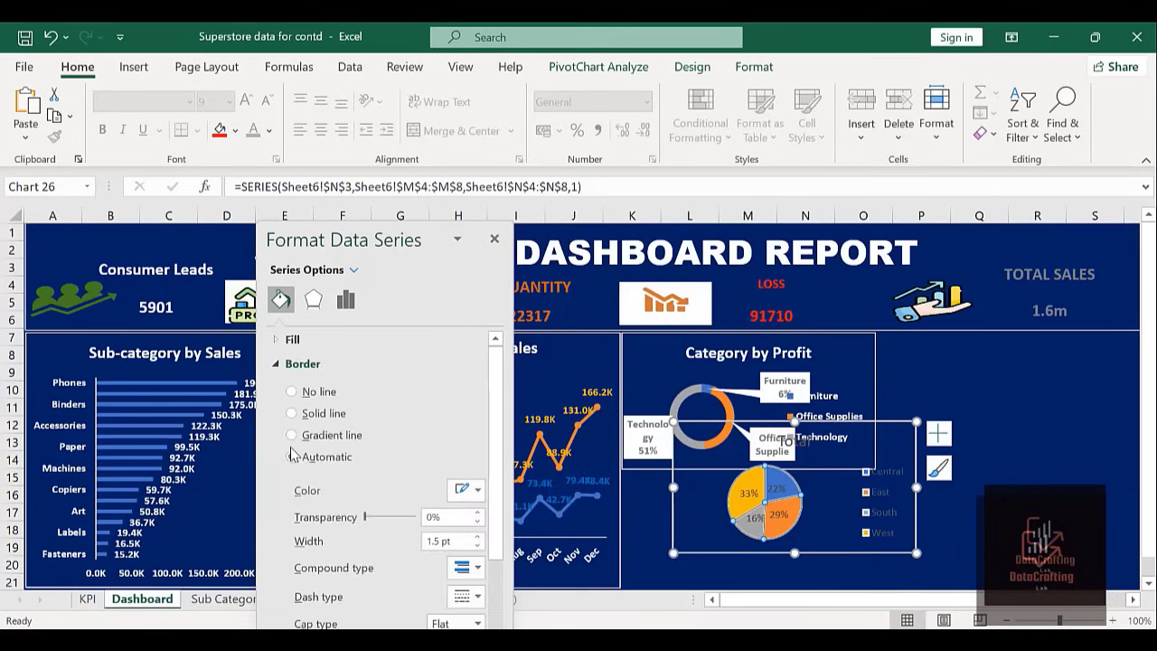
pyautogui.click(291, 391)
pyautogui.click(964, 515)
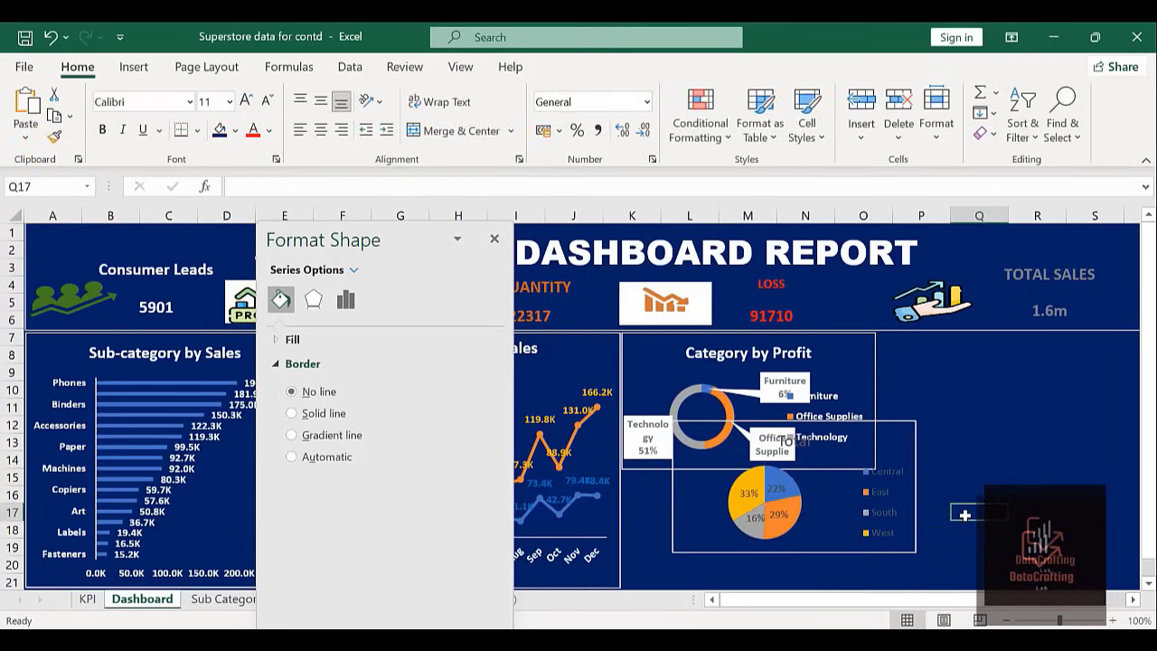
# Close the formatting pane, then reposition and shorten the region pie chart so it spans about K13 to O19.
pyautogui.click(492, 241)
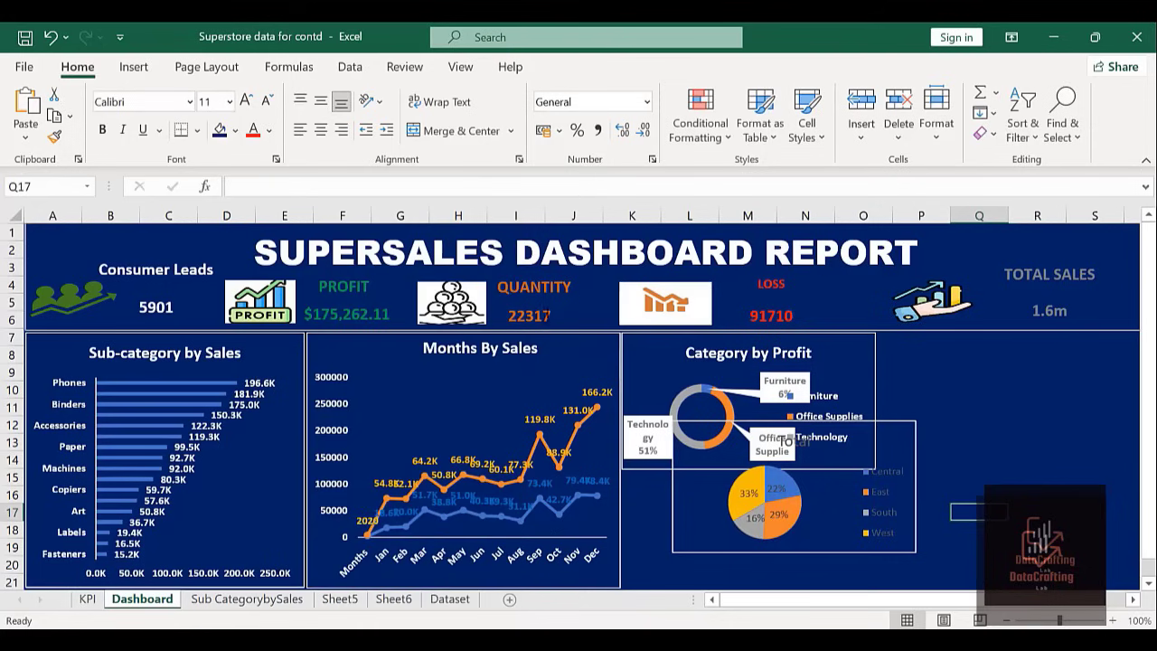
pyautogui.click(726, 423)
pyautogui.moveTo(726, 423); pyautogui.dragTo(692, 440)
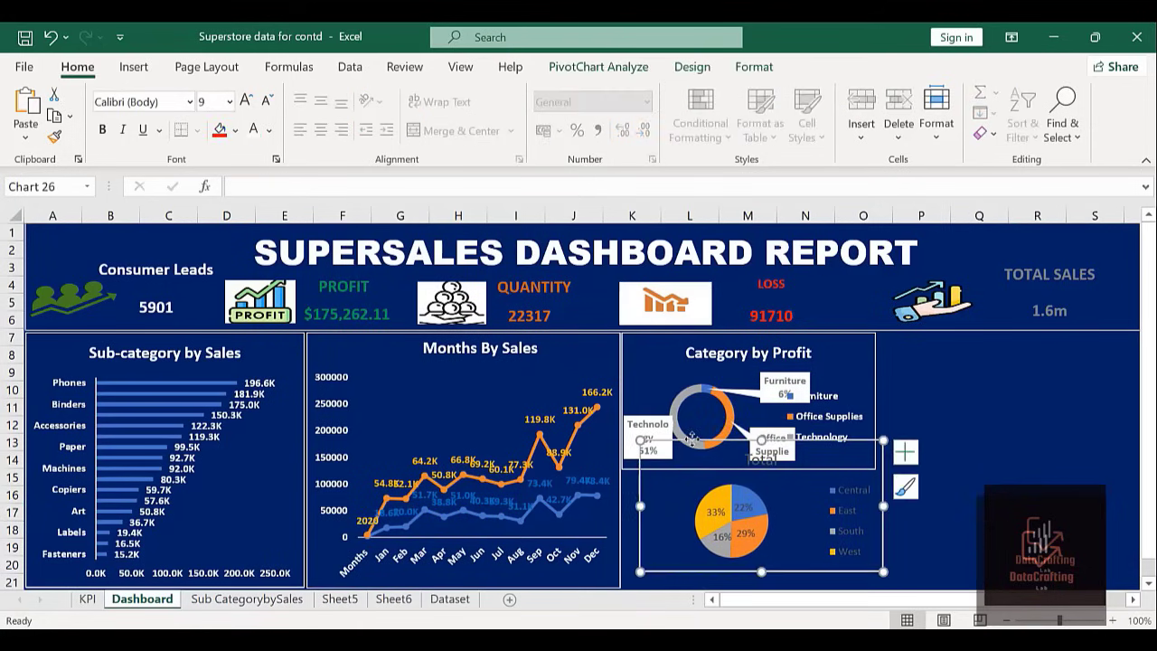
pyautogui.moveTo(762, 571); pyautogui.dragTo(761, 546)
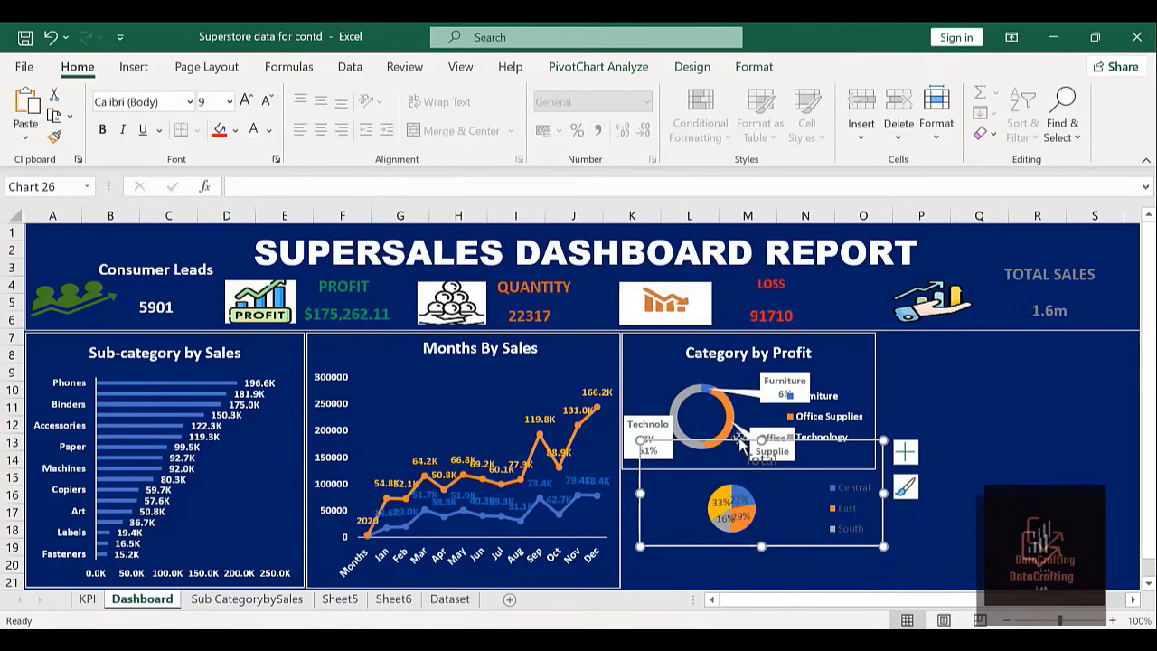
pyautogui.moveTo(736, 440); pyautogui.dragTo(714, 486)
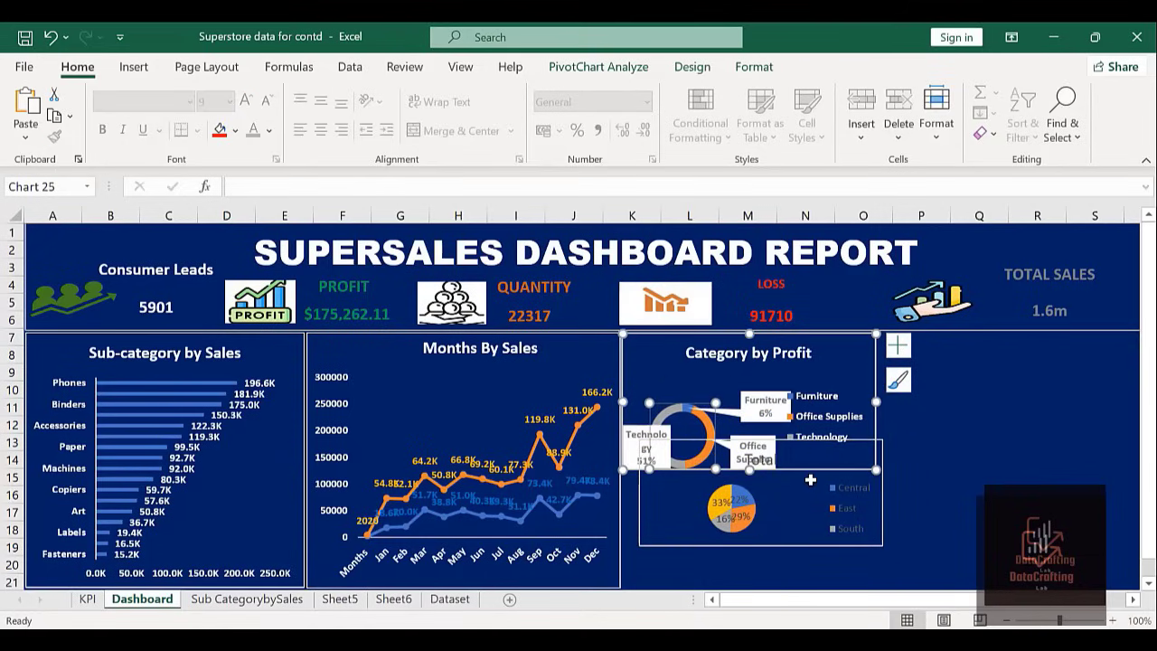
pyautogui.hotkey('ctrl', 'z')
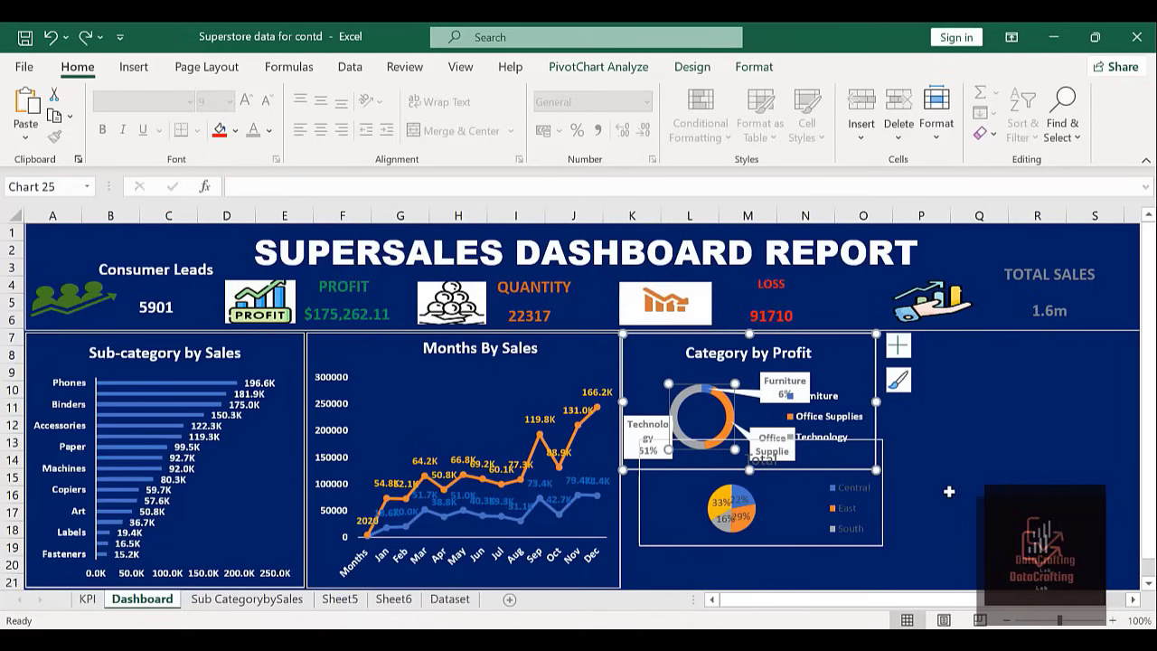
pyautogui.click(945, 494)
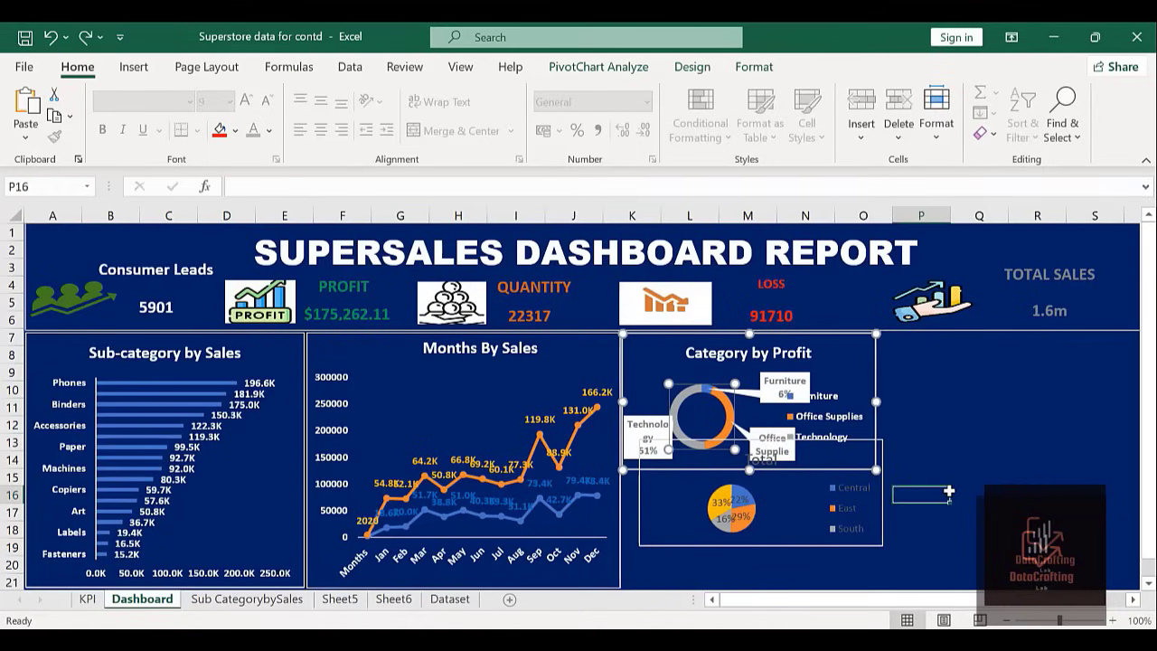
pyautogui.click(739, 434)
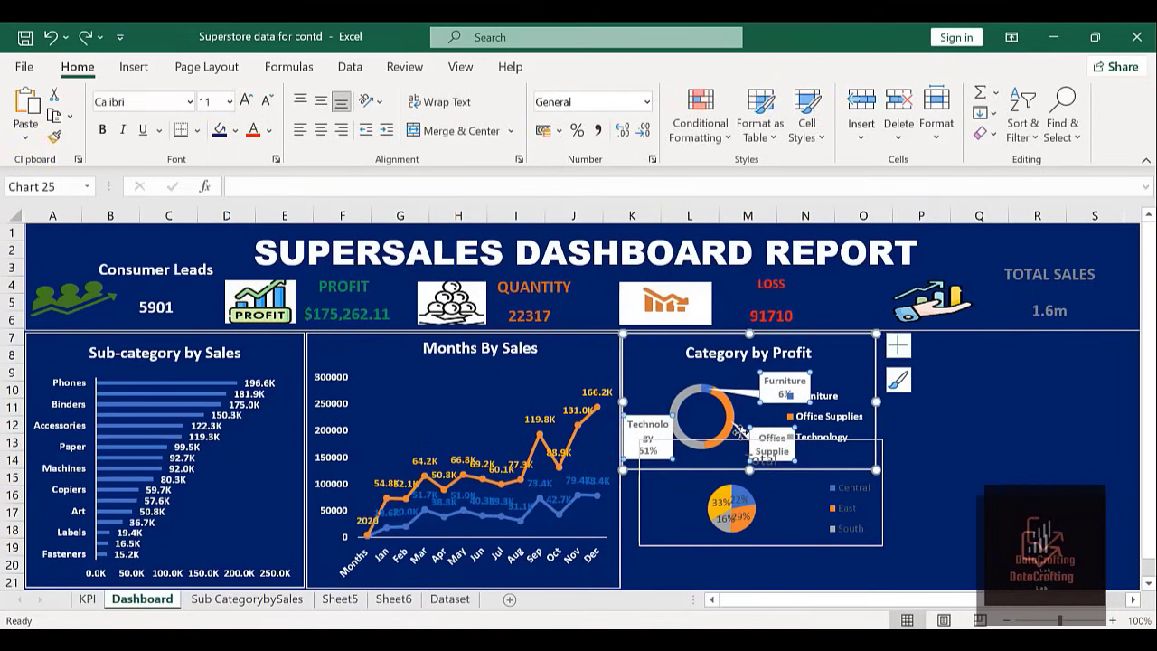
pyautogui.click(952, 457)
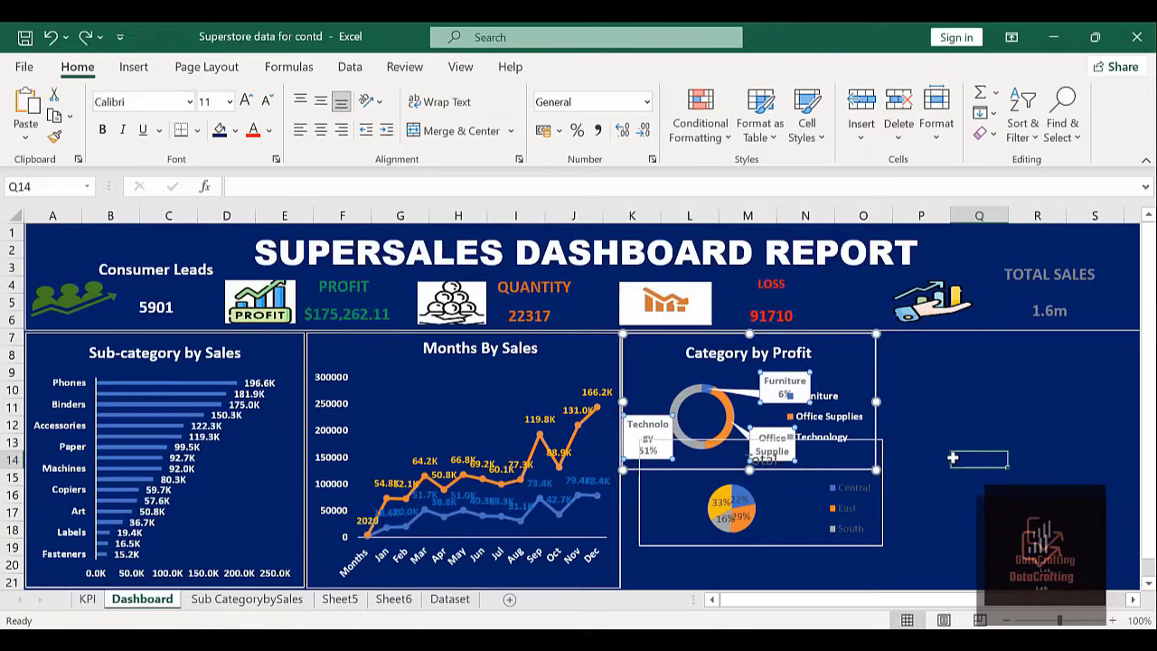
# Place the region pie chart directly below Category by Profit, sized to about K15 to O21 and aligned with that chart's side edges.
pyautogui.click(844, 438)
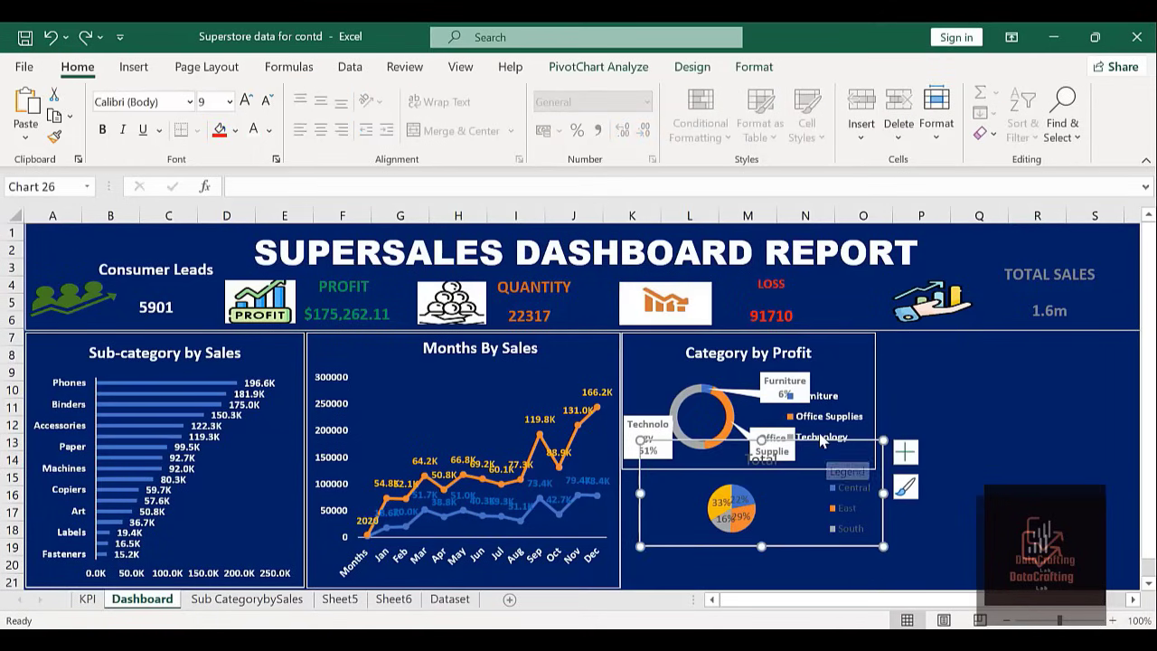
pyautogui.moveTo(823, 443); pyautogui.dragTo(807, 484)
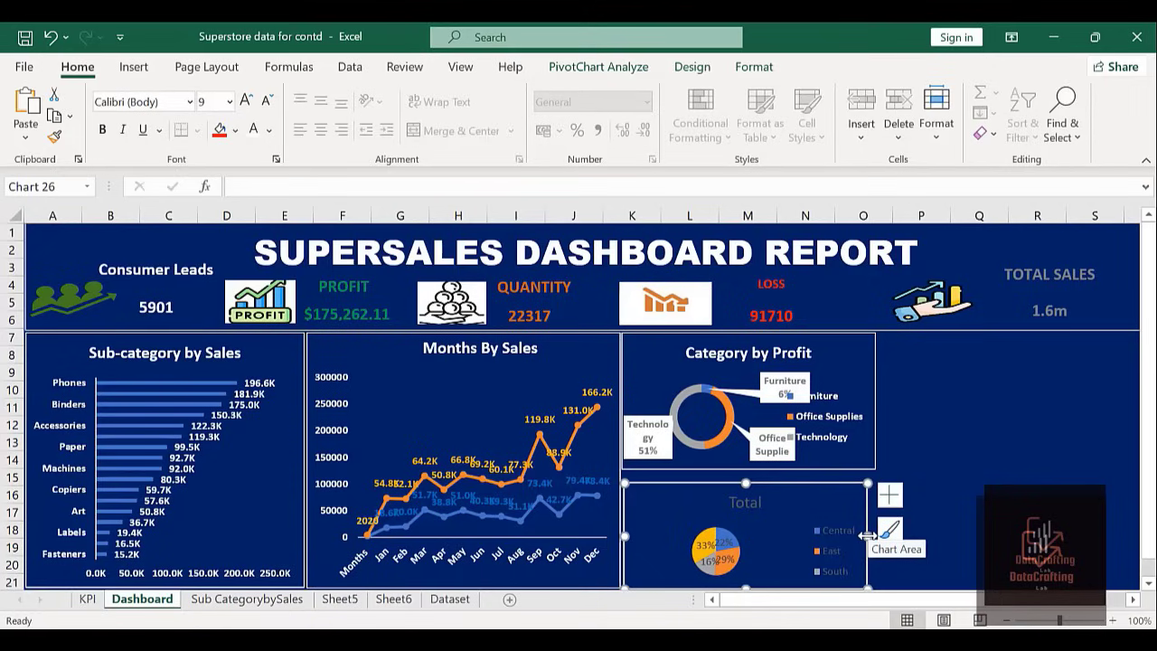
pyautogui.moveTo(866, 536); pyautogui.dragTo(879, 536)
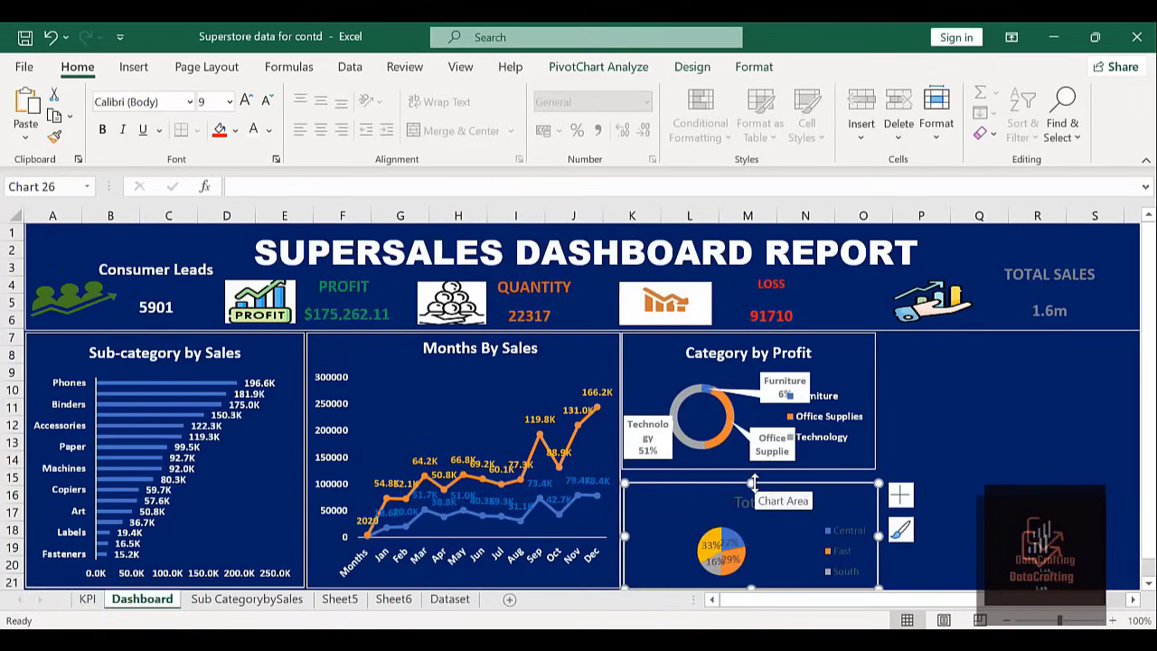
pyautogui.moveTo(751, 481); pyautogui.dragTo(750, 472)
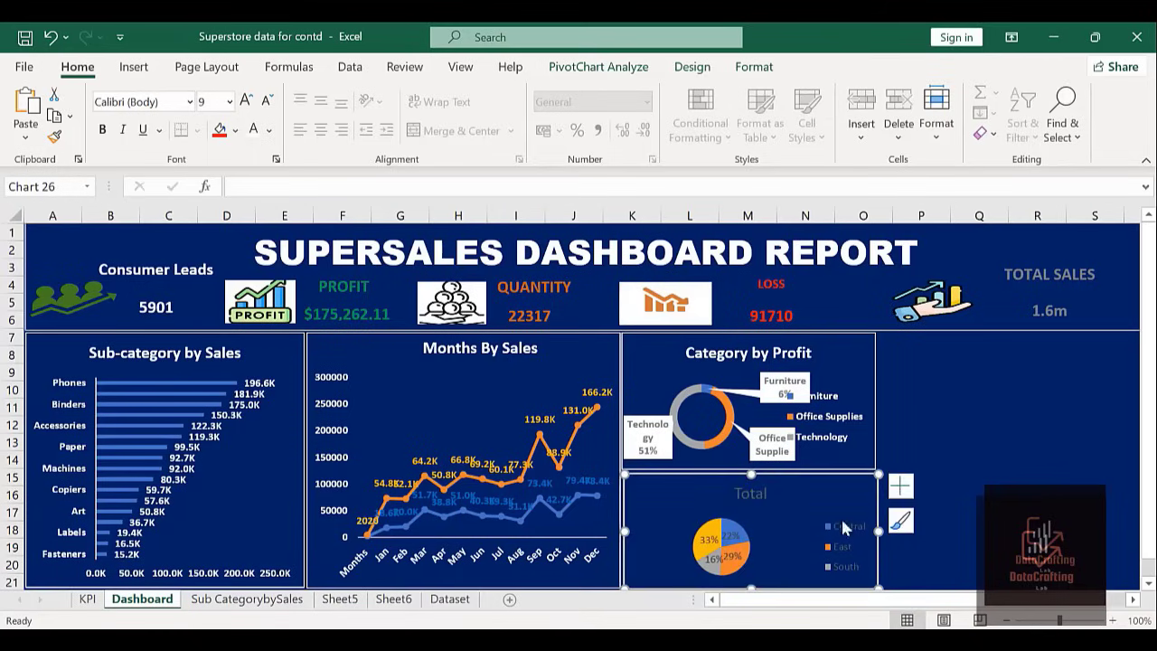
pyautogui.click(913, 409)
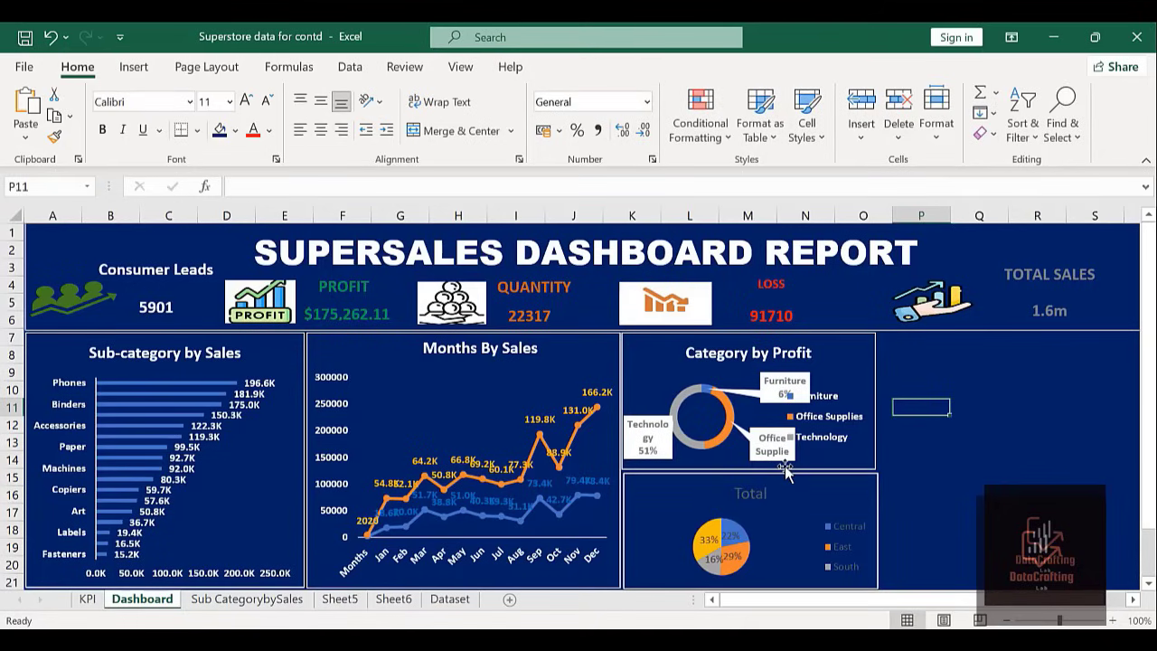
pyautogui.click(767, 469)
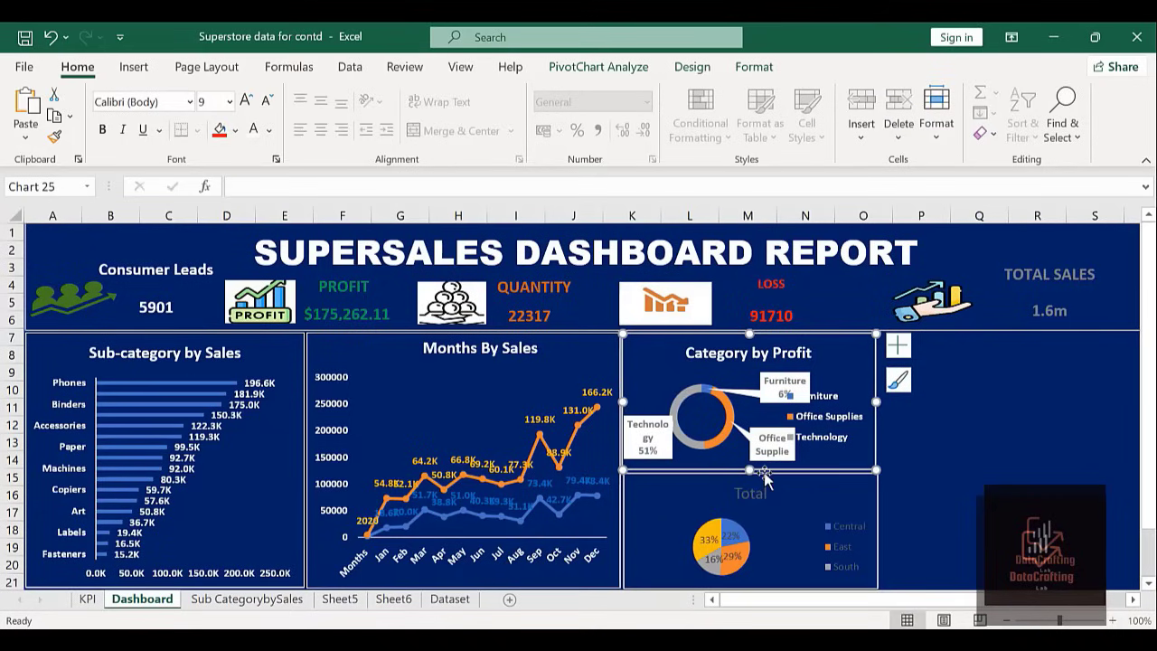
pyautogui.click(764, 476)
pyautogui.moveTo(765, 476); pyautogui.dragTo(762, 470)
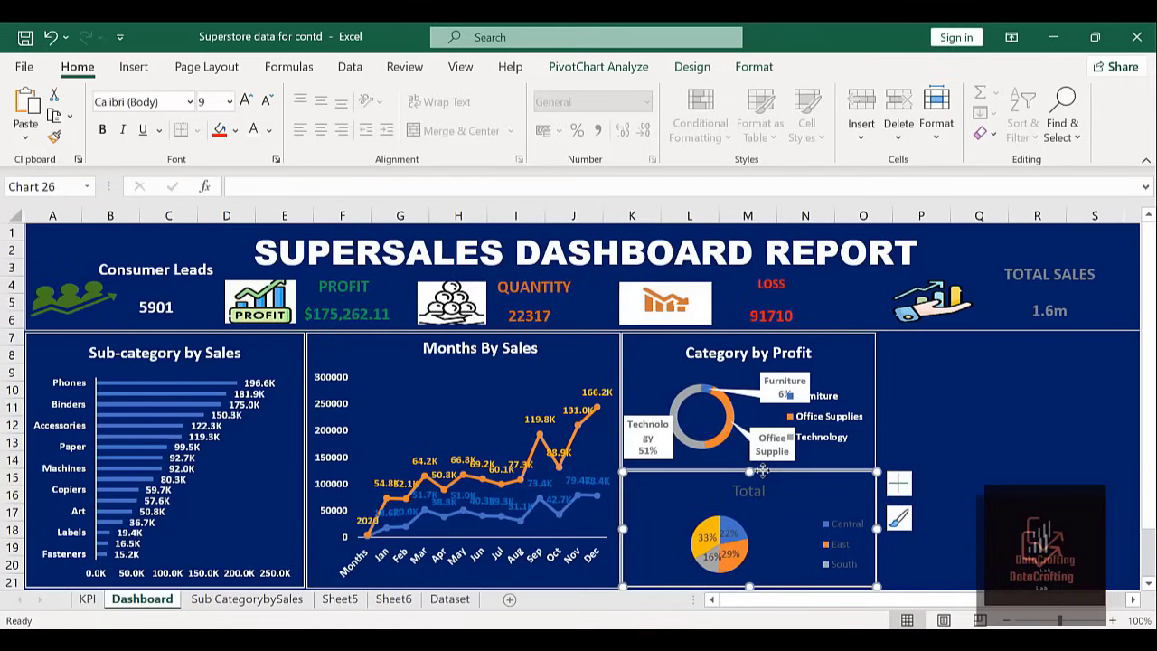
# Replace the region pie chart's title with "Region by Sales".
pyautogui.click(750, 491)
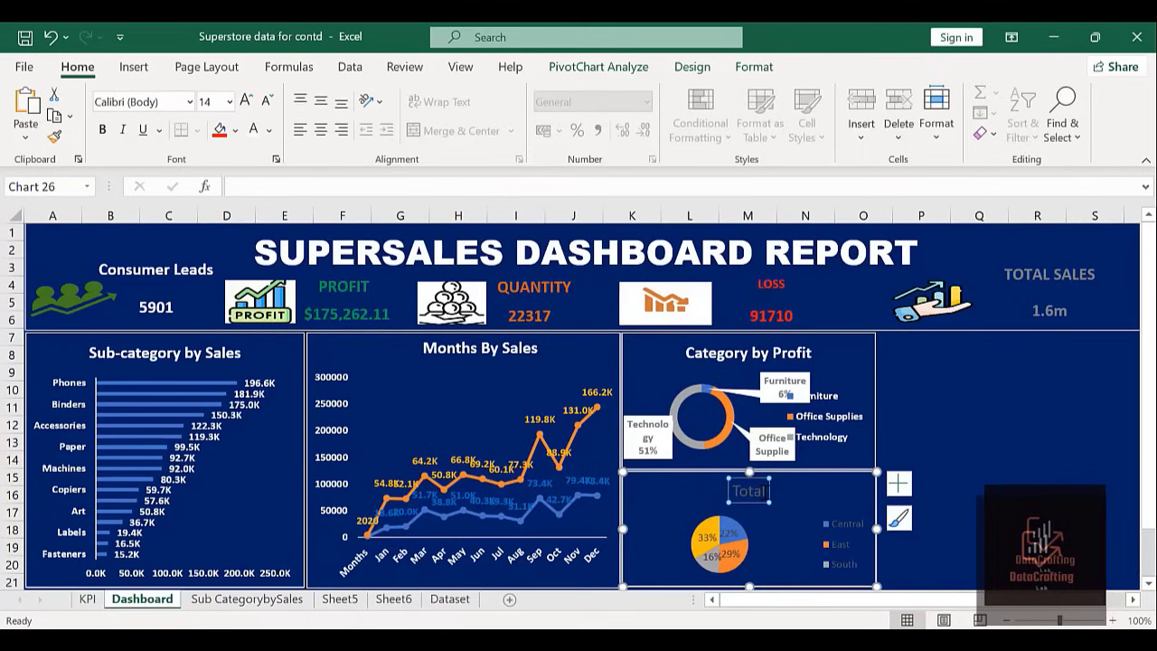
pyautogui.click(765, 490)
pyautogui.press('BackSpace')
pyautogui.press('BackSpace')
pyautogui.press('BackSpace')
pyautogui.press('BackSpace')
pyautogui.press('BackSpace')
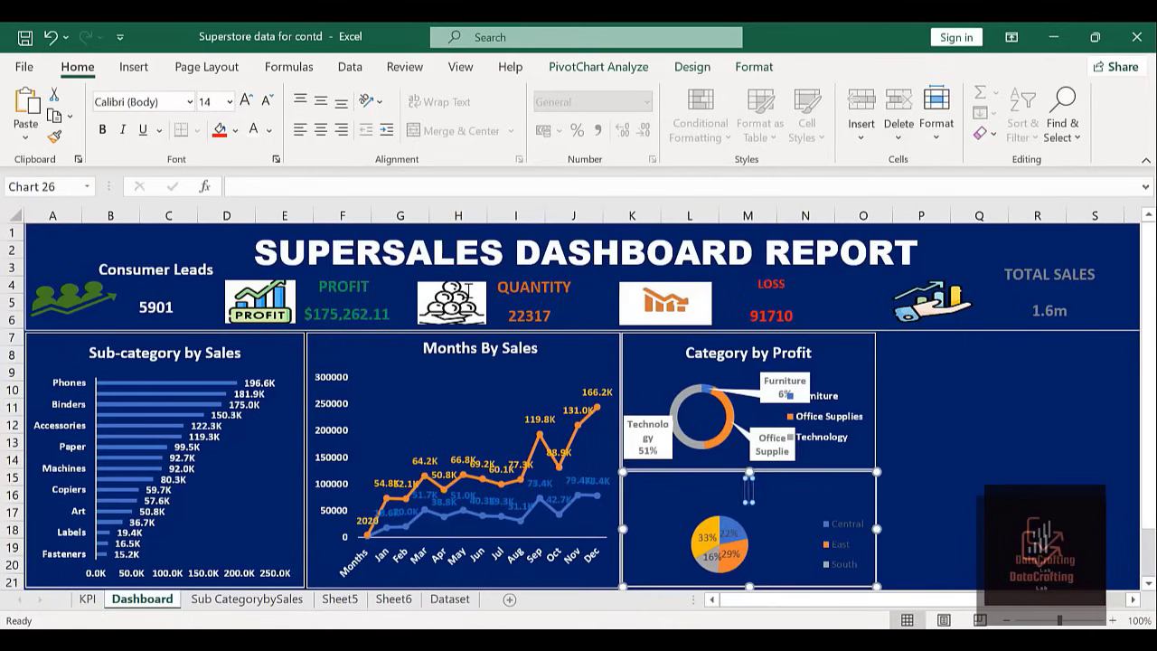
pyautogui.write('Region by')
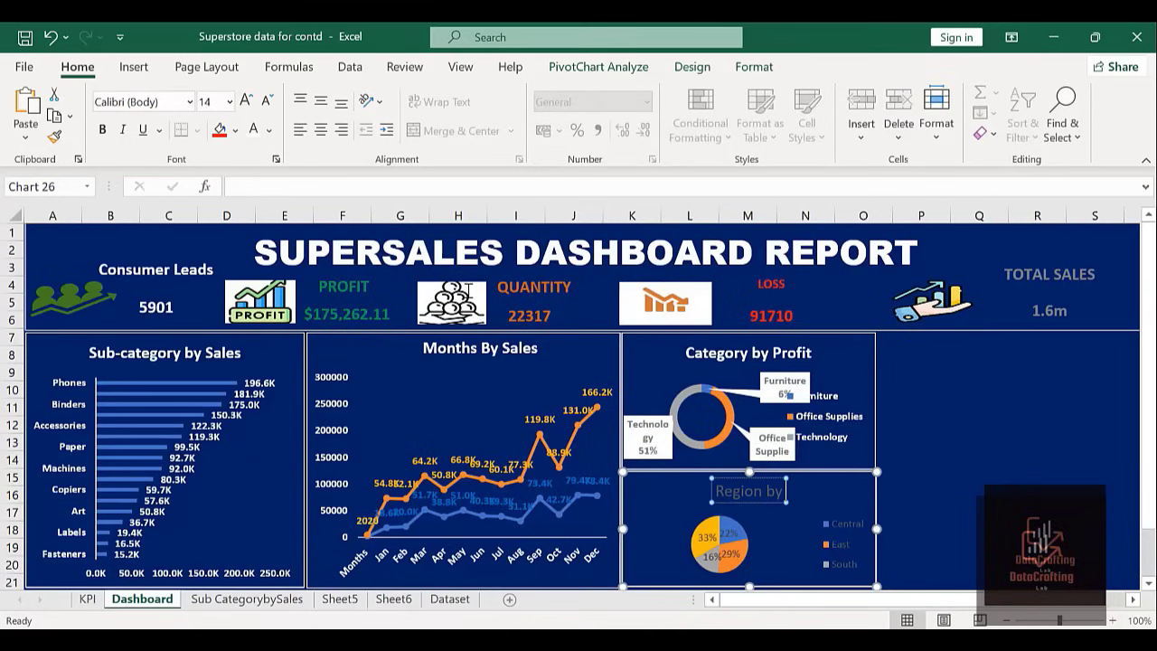
pyautogui.write(' Sales')
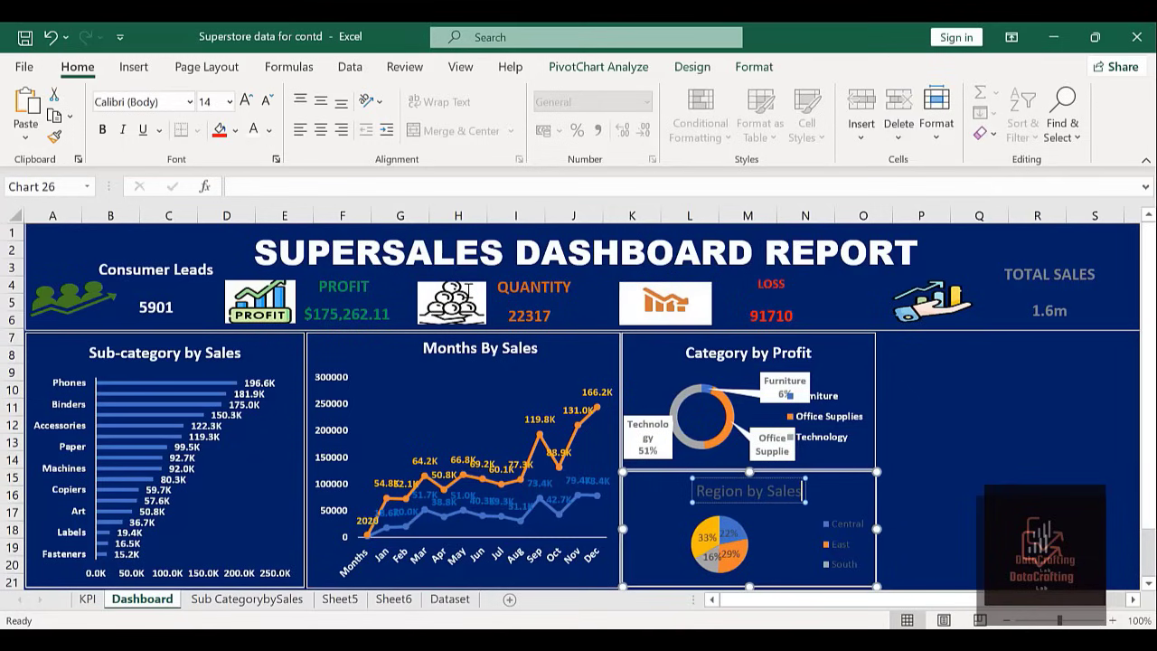
pyautogui.click(971, 510)
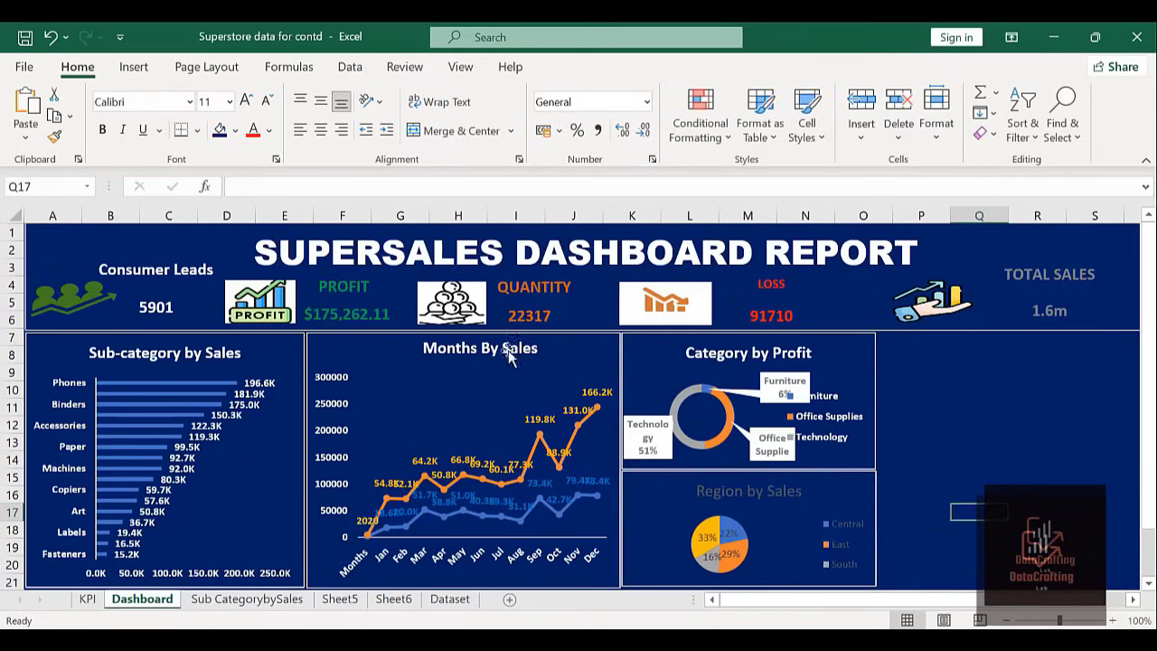
# Shorten the Category by Profit chart slightly and extend the Region by Sales chart upward to meet its lower edge.
pyautogui.click(712, 470)
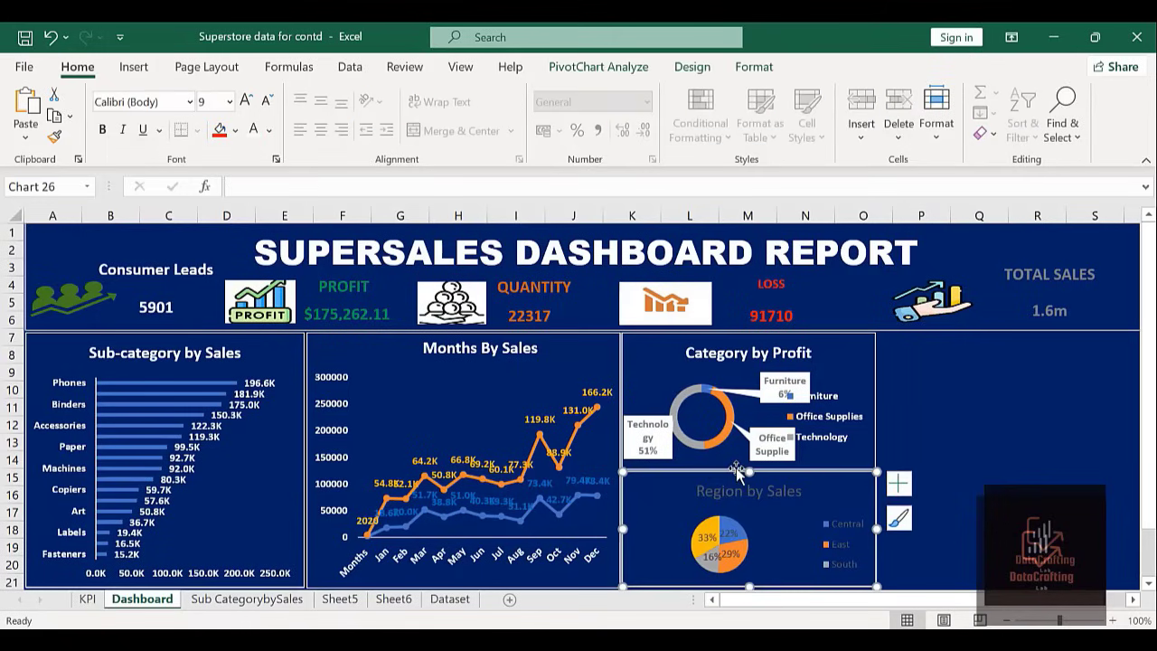
pyautogui.click(736, 468)
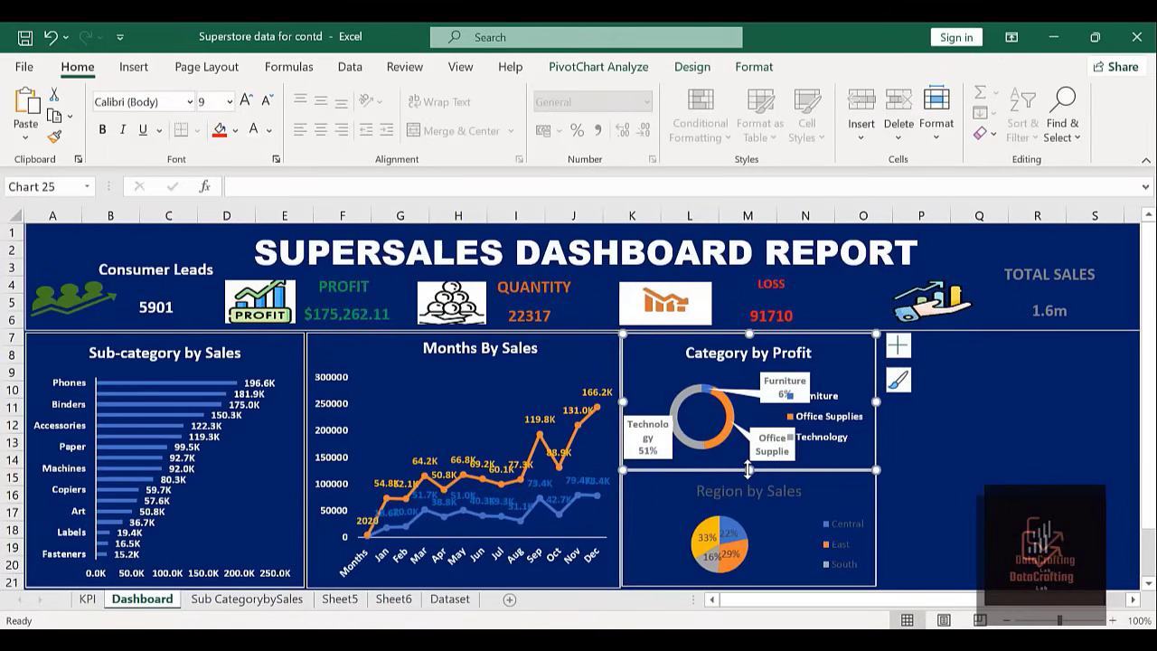
pyautogui.moveTo(748, 468); pyautogui.dragTo(748, 463)
pyautogui.click(743, 471)
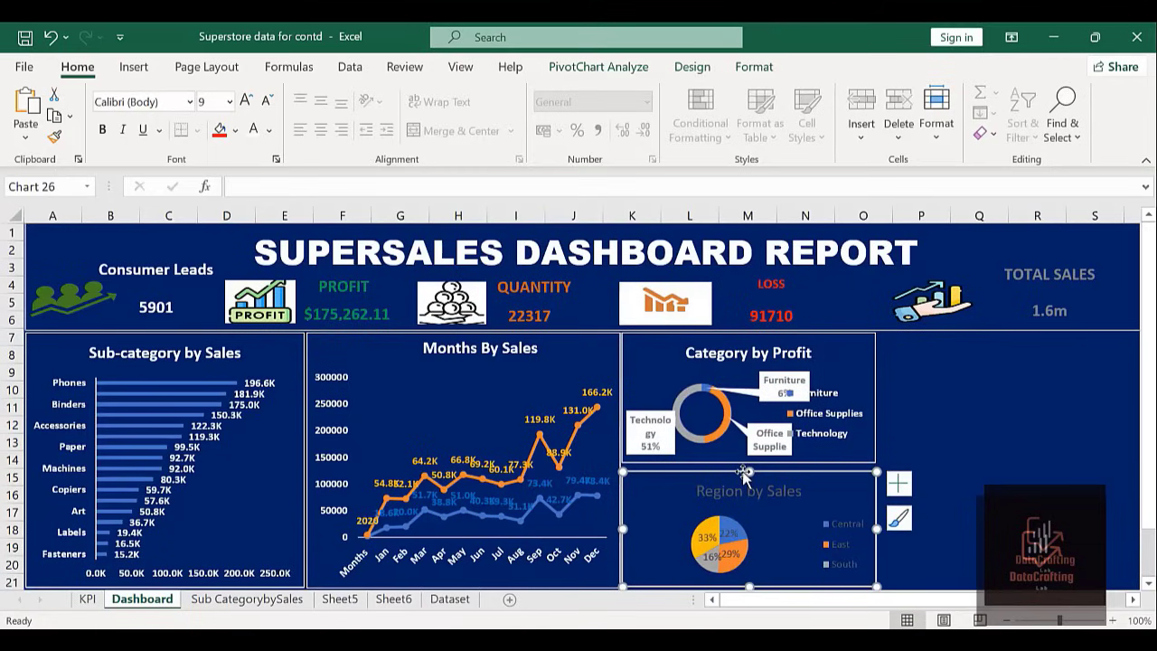
pyautogui.moveTo(748, 468); pyautogui.dragTo(750, 462)
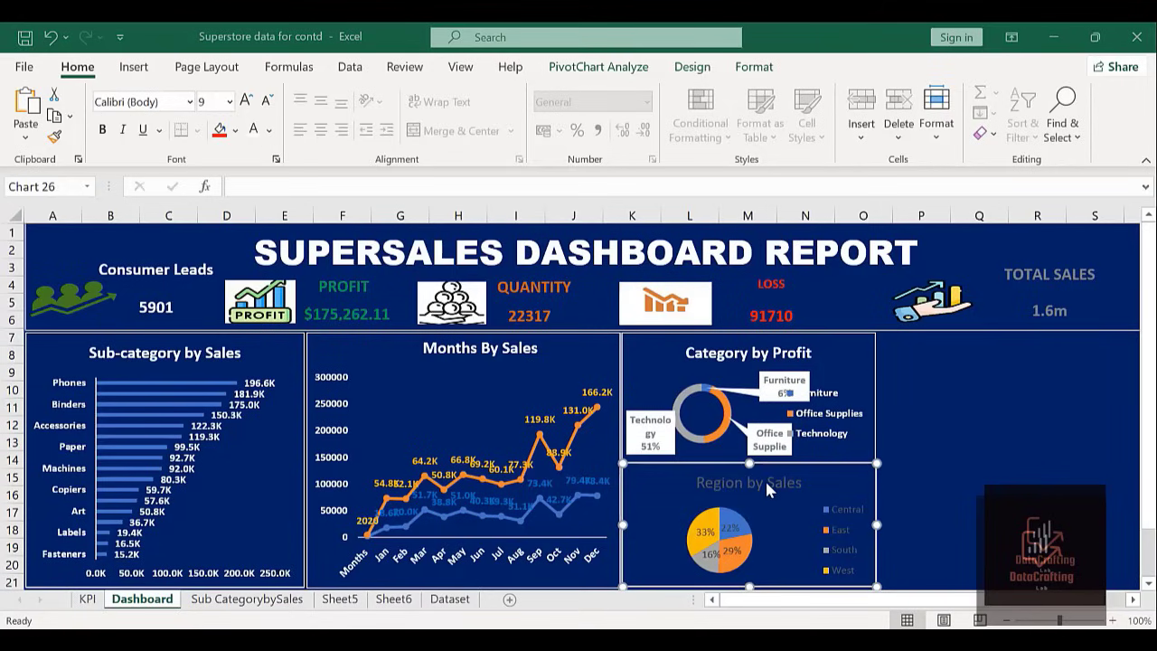
# Make the Region by Sales title and legend text white and bold, with the legend at font size 10.
pyautogui.click(765, 480)
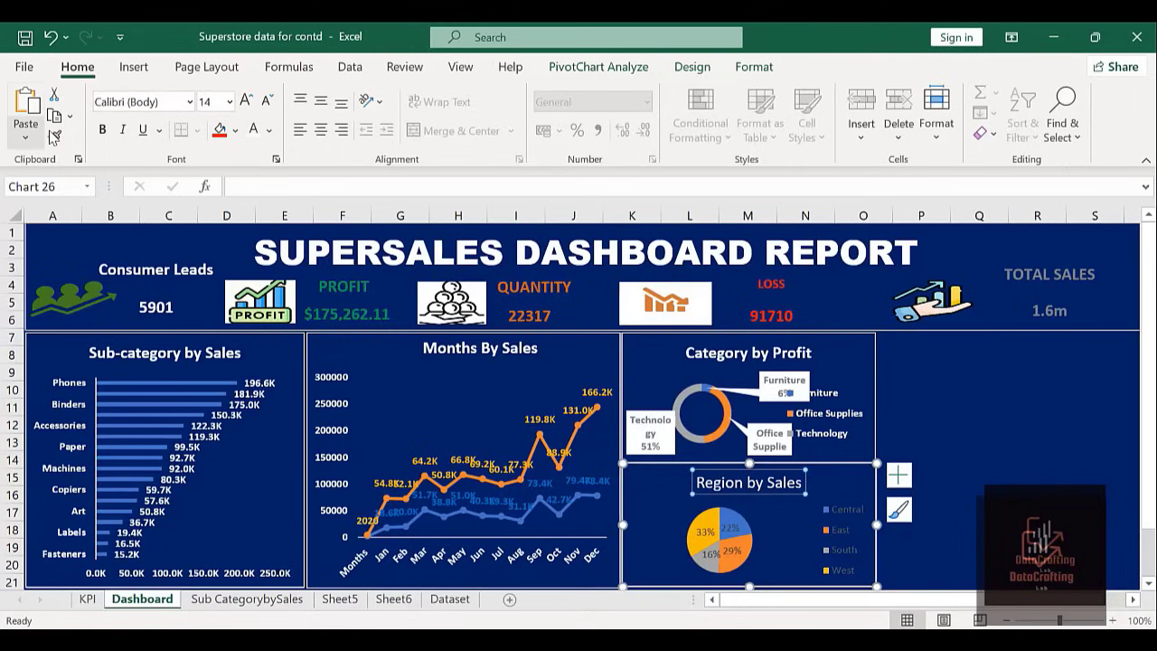
pyautogui.click(103, 130)
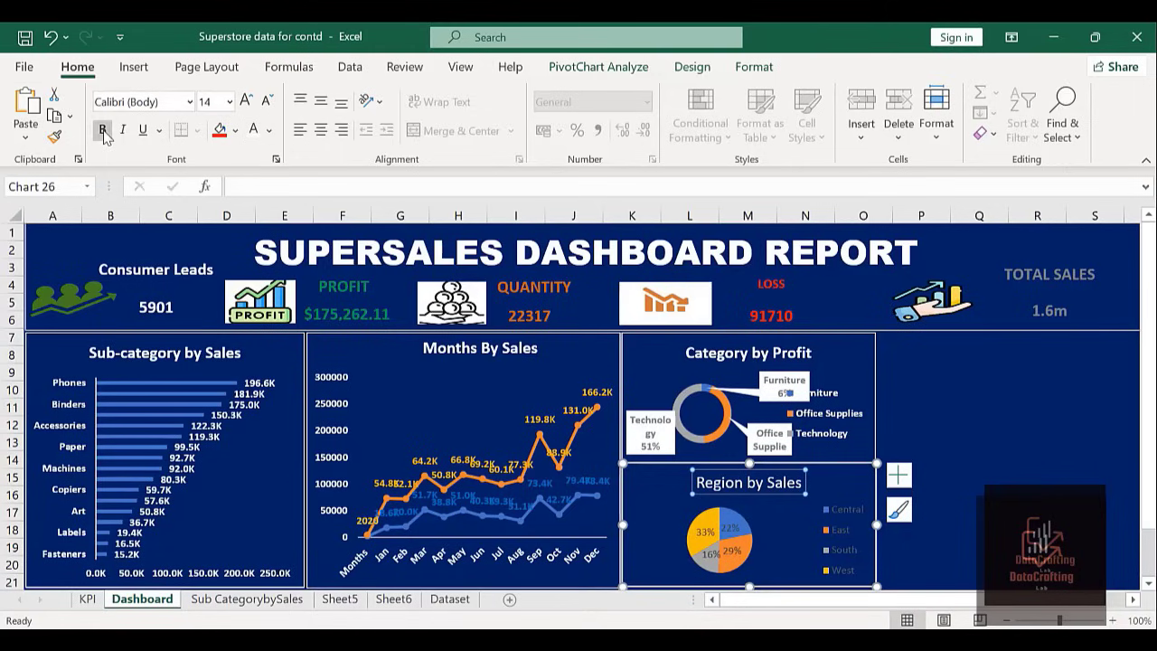
pyautogui.click(838, 542)
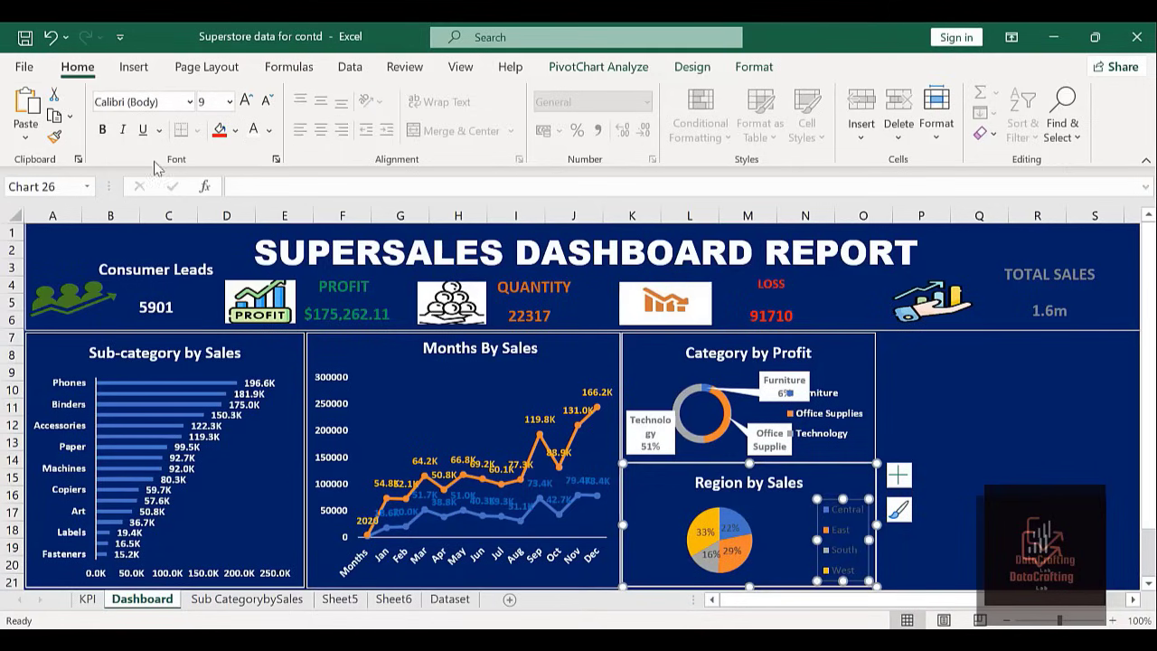
pyautogui.click(256, 135)
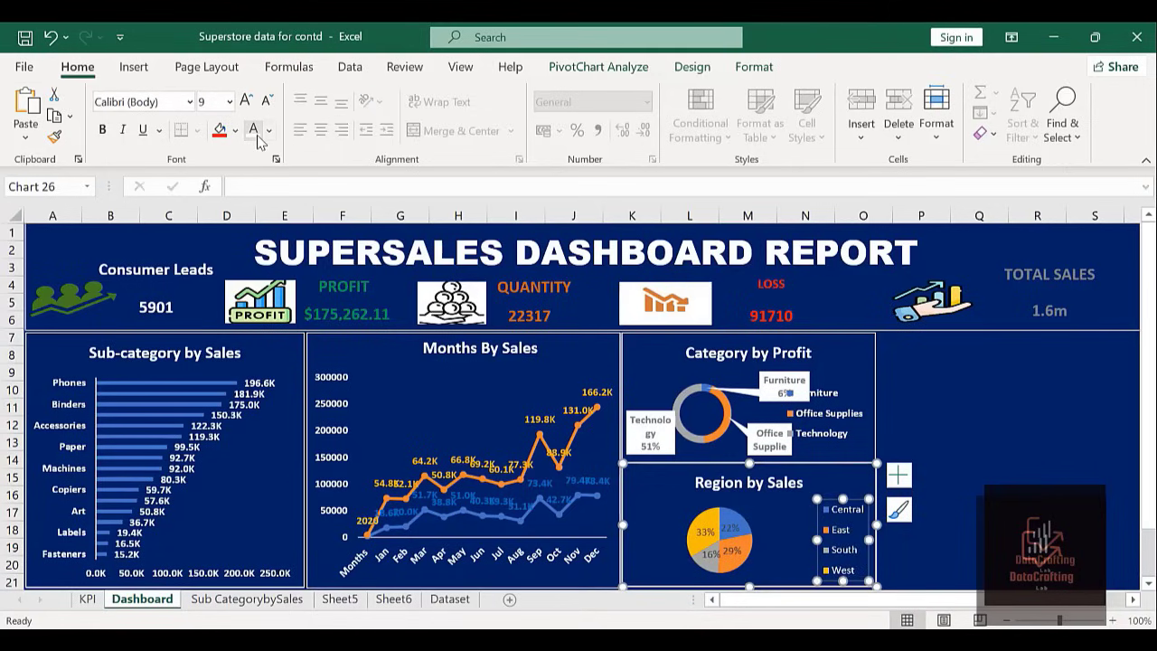
pyautogui.click(104, 132)
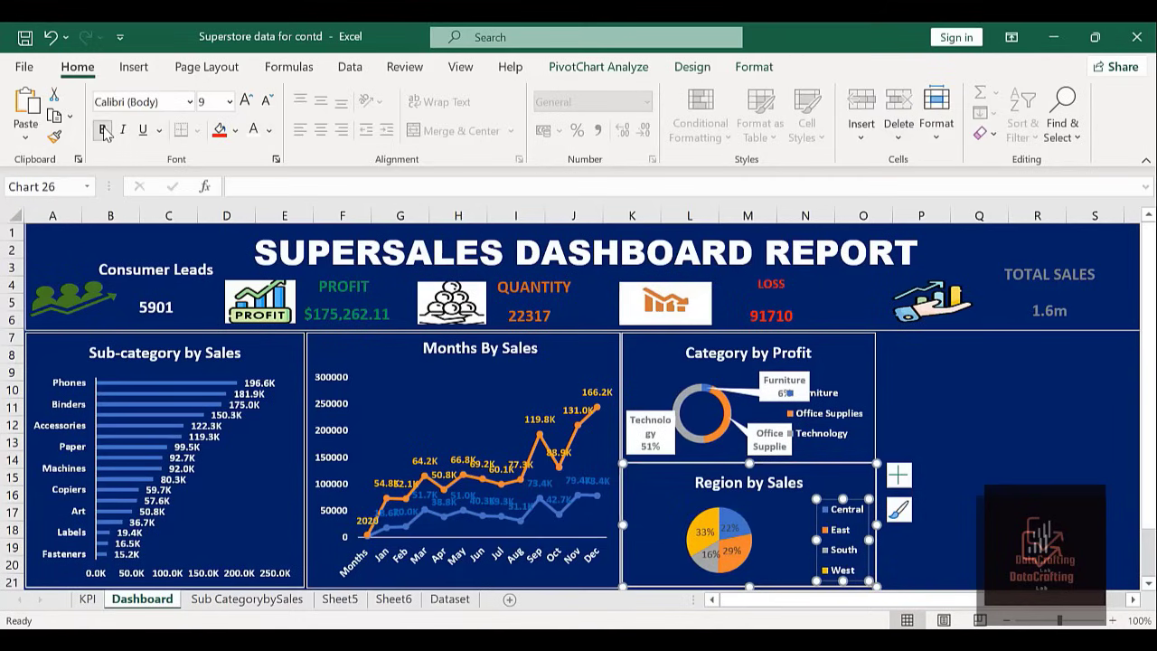
pyautogui.click(245, 104)
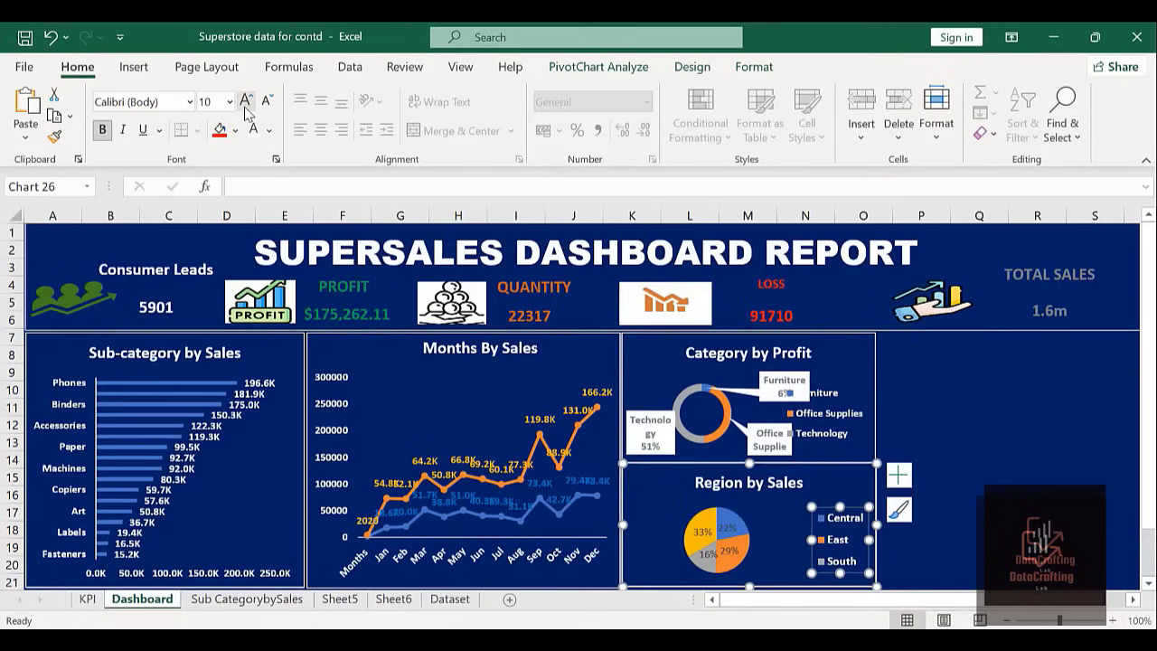
# Make the Region by Sales pie chart's percentage labels bold at font size 10.
pyautogui.click(720, 527)
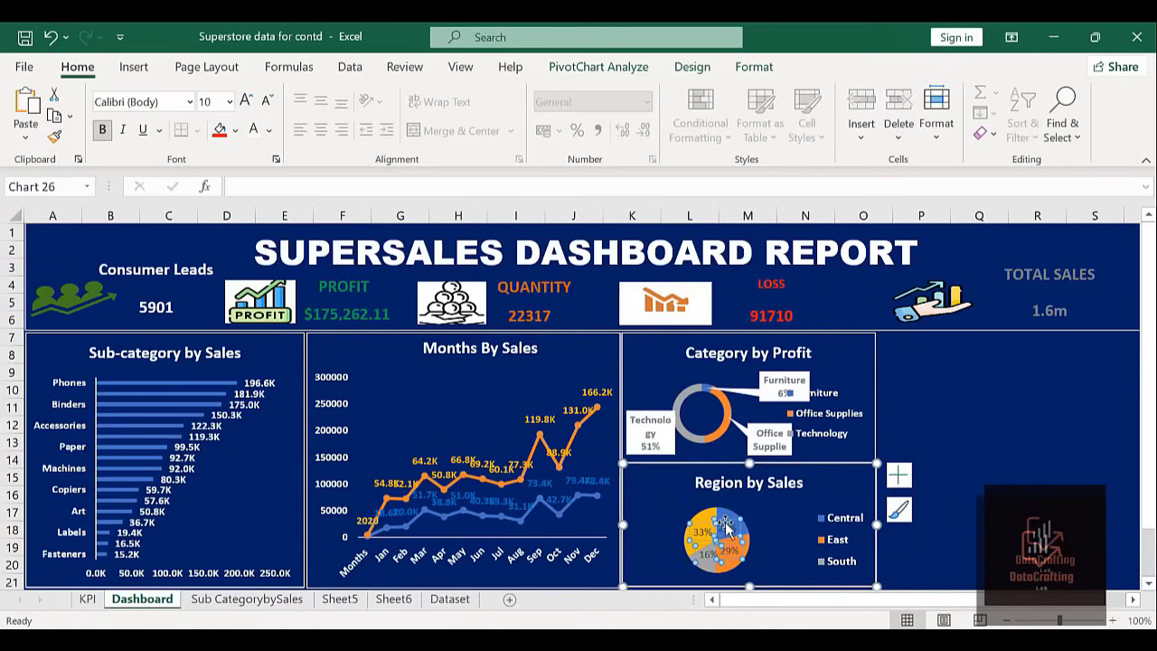
pyautogui.click(104, 132)
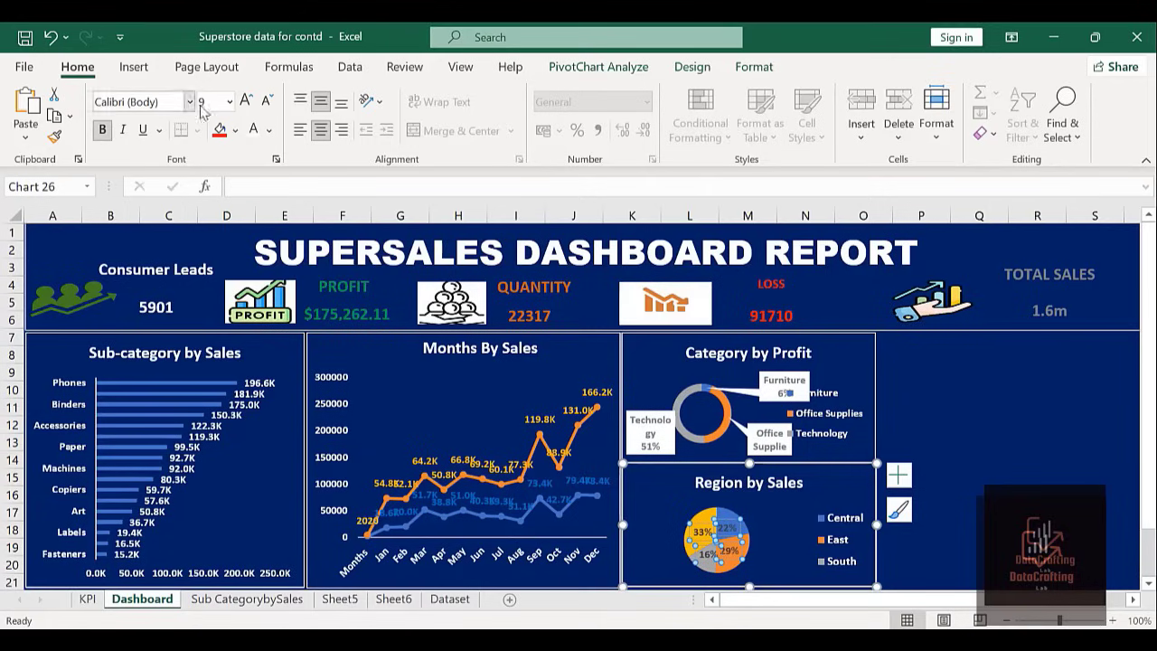
pyautogui.click(246, 102)
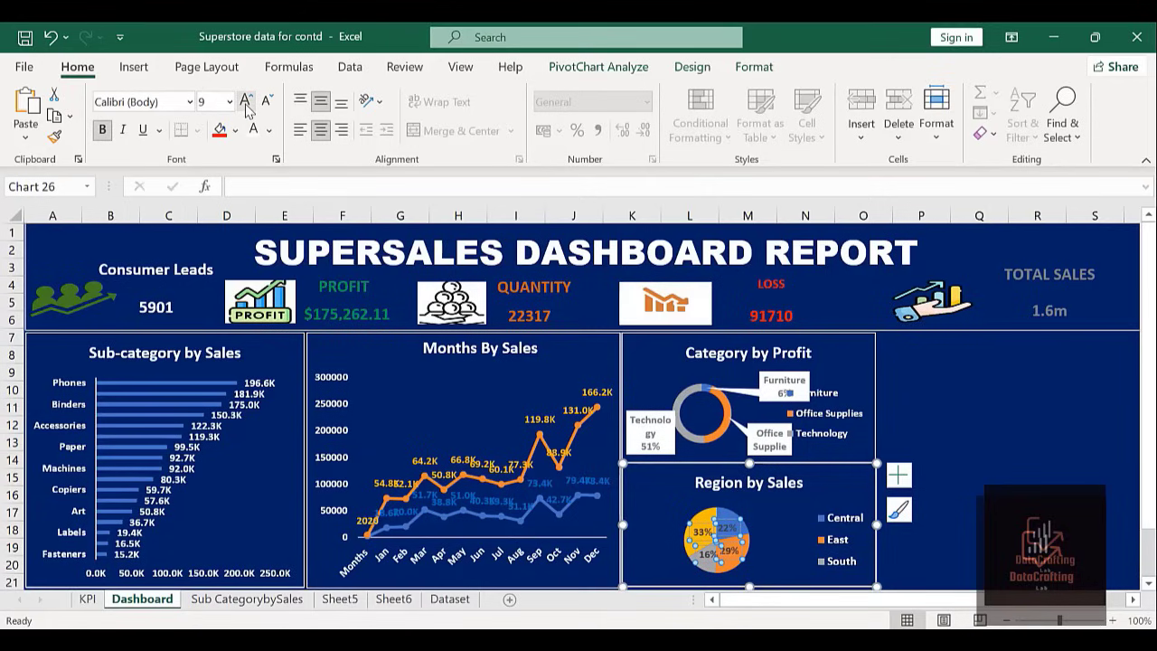
pyautogui.click(966, 561)
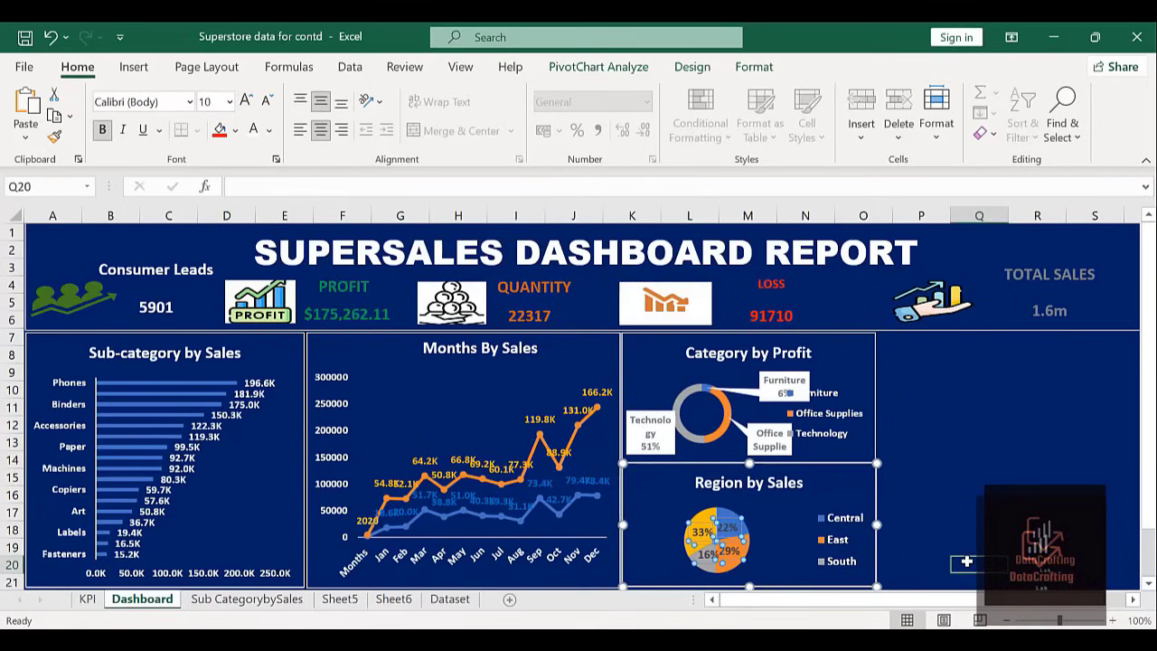
# Move the percentage labels of the Region by Sales pie chart off the slices and outside the pie.
pyautogui.click(699, 532)
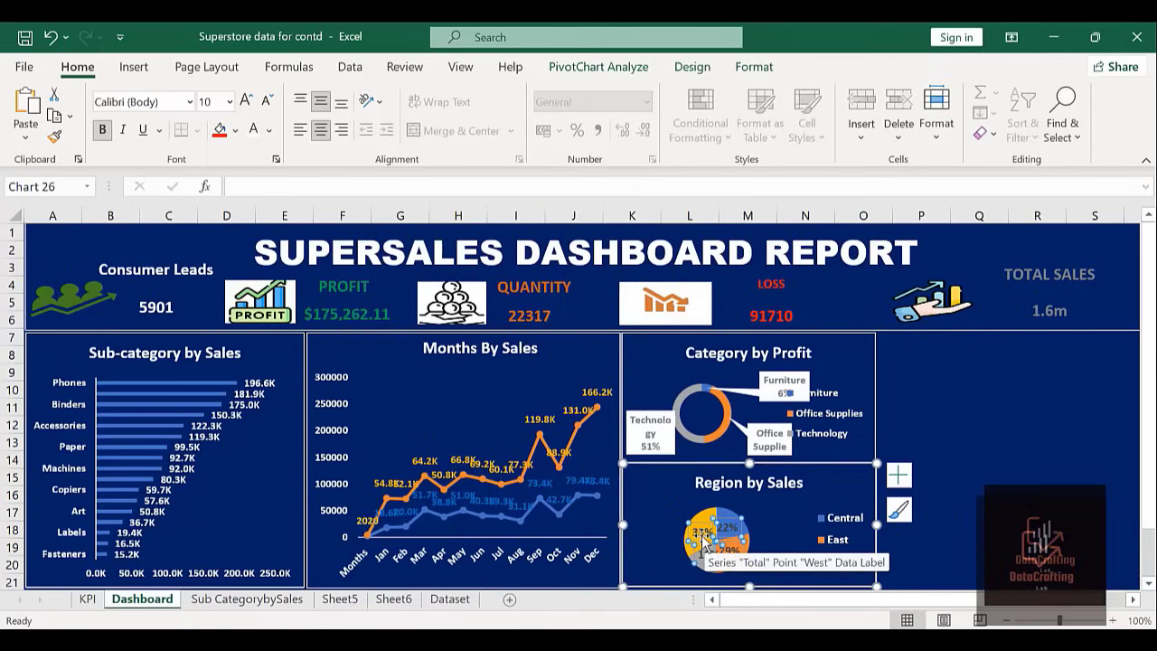
pyautogui.click(703, 534)
pyautogui.moveTo(703, 533); pyautogui.dragTo(647, 512)
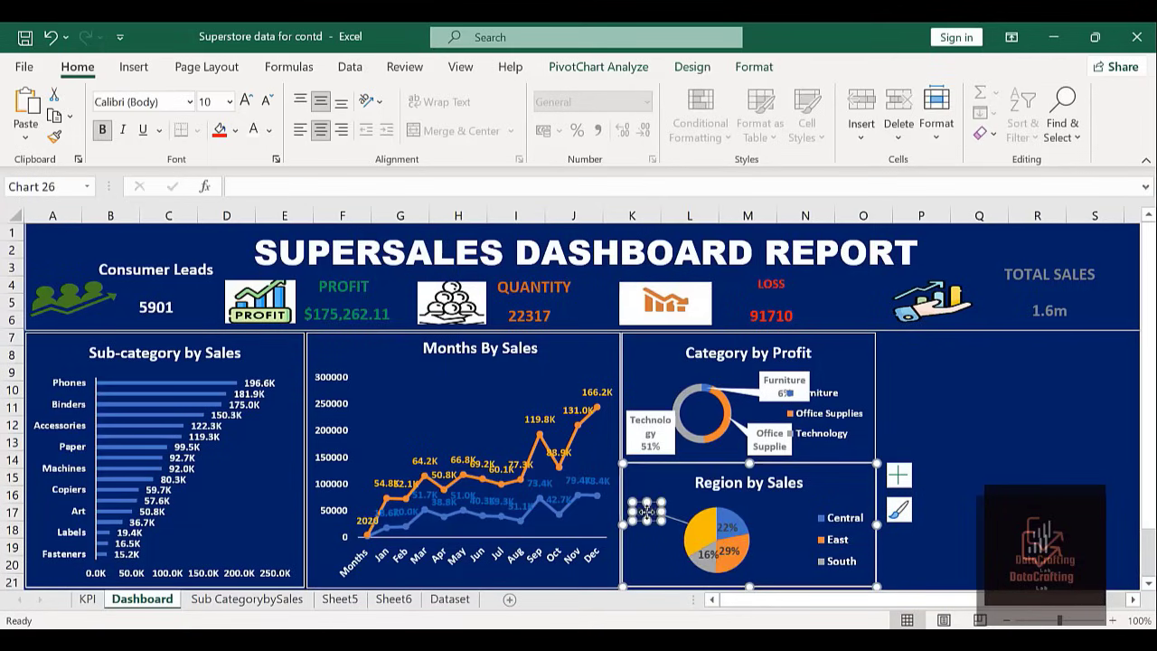
pyautogui.click(733, 527)
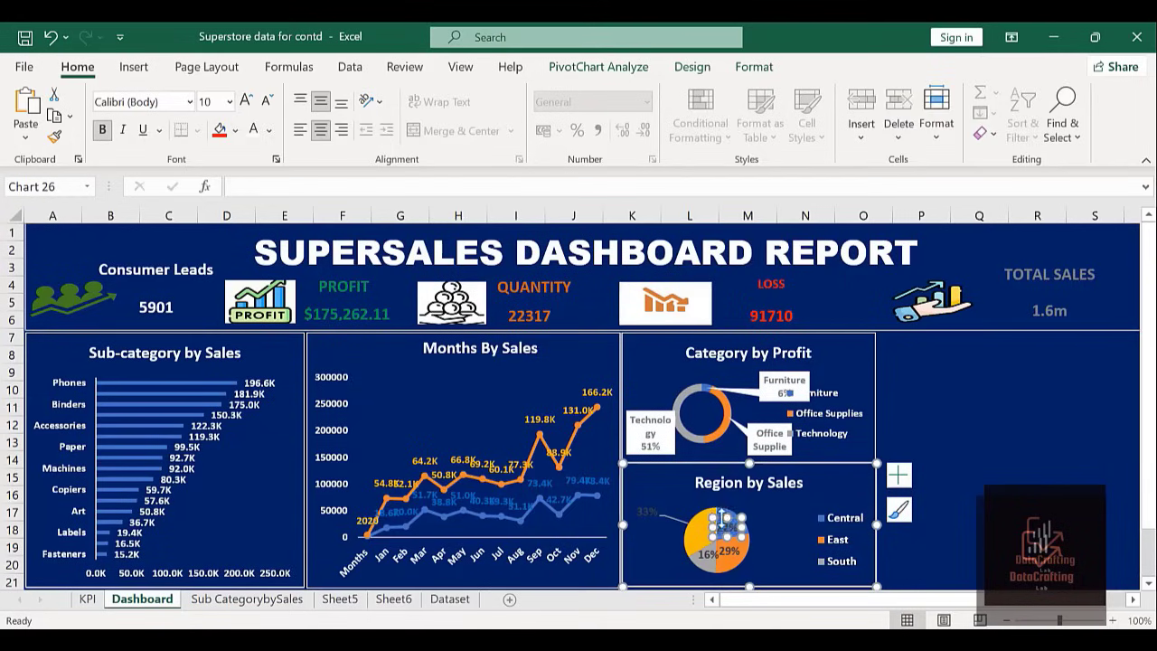
pyautogui.moveTo(723, 556); pyautogui.dragTo(775, 569)
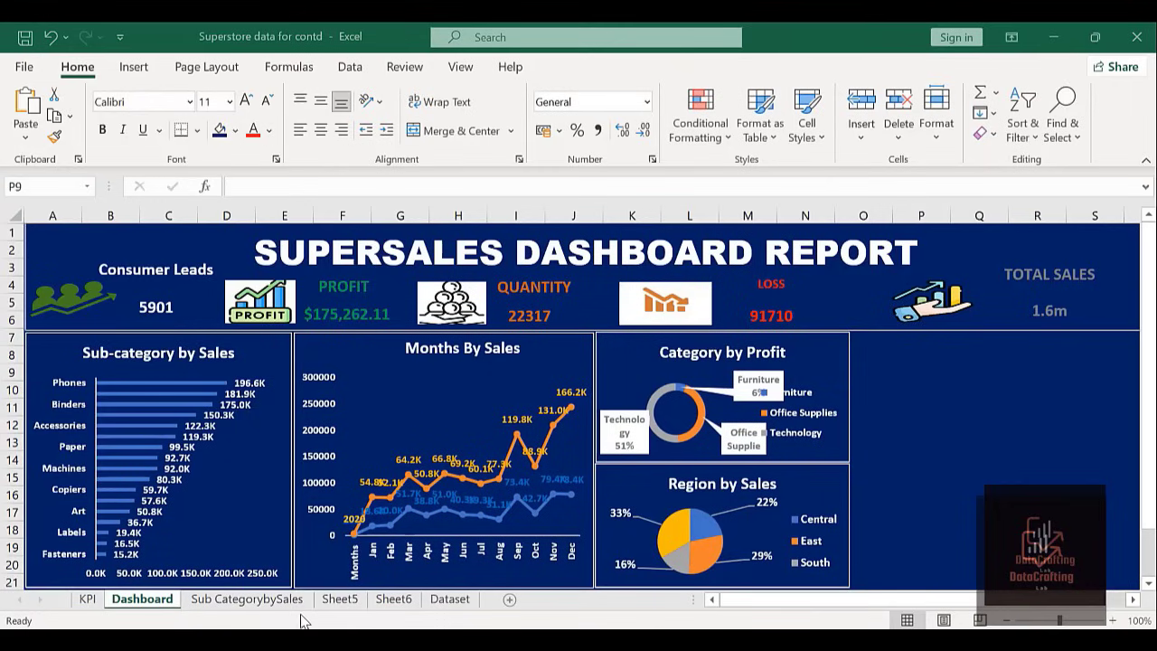
# Create a PivotTable from the Dataset sheet's full data range on a new worksheet.
pyautogui.click(452, 599)
pyautogui.click(390, 389)
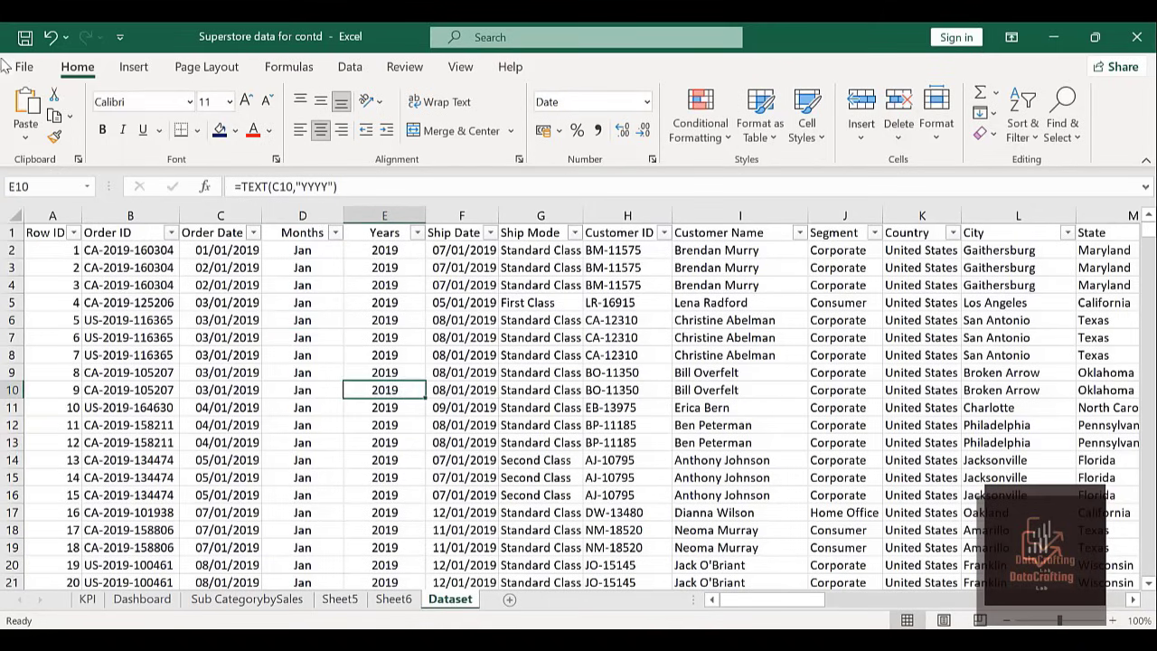
pyautogui.click(134, 69)
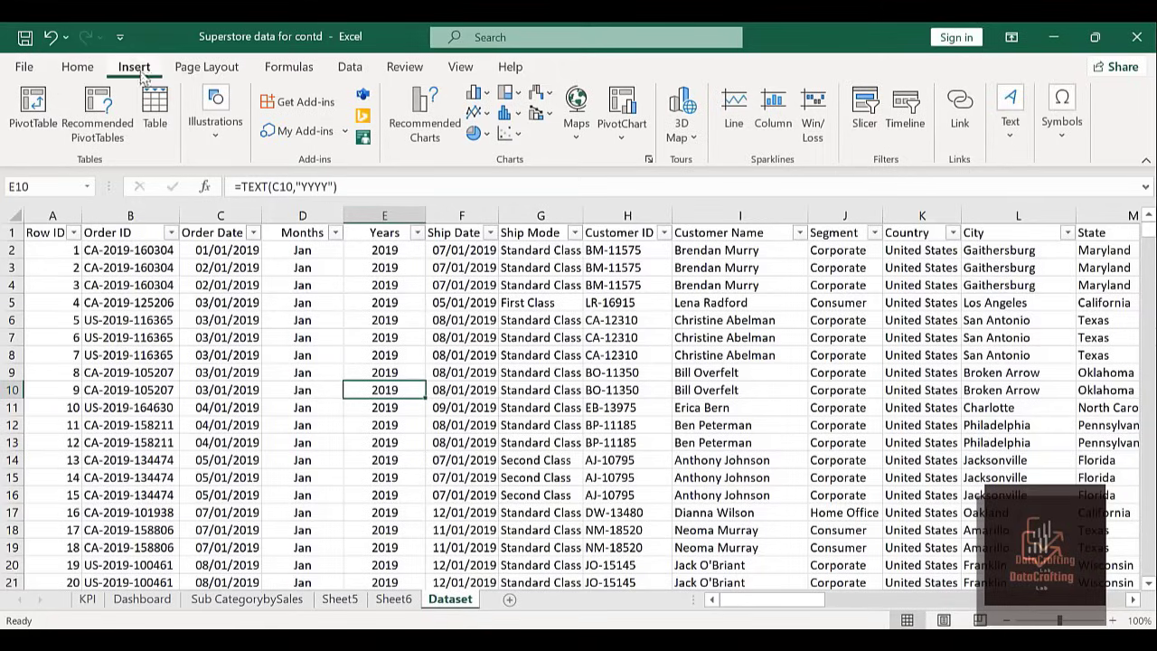
pyautogui.click(29, 107)
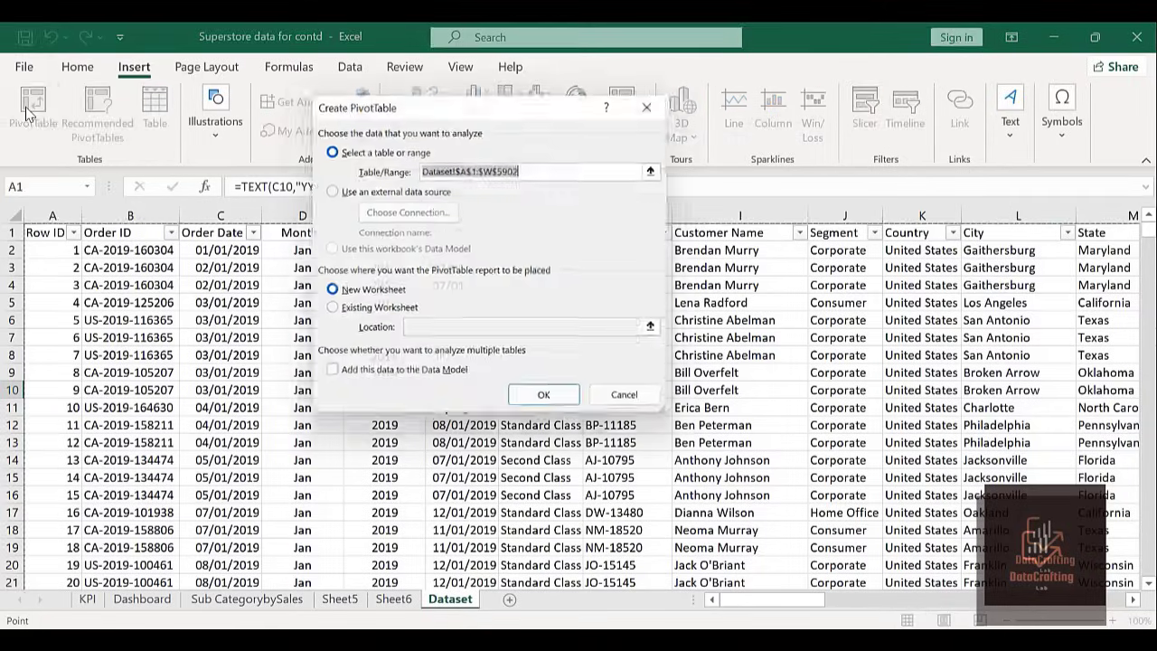
pyautogui.click(547, 403)
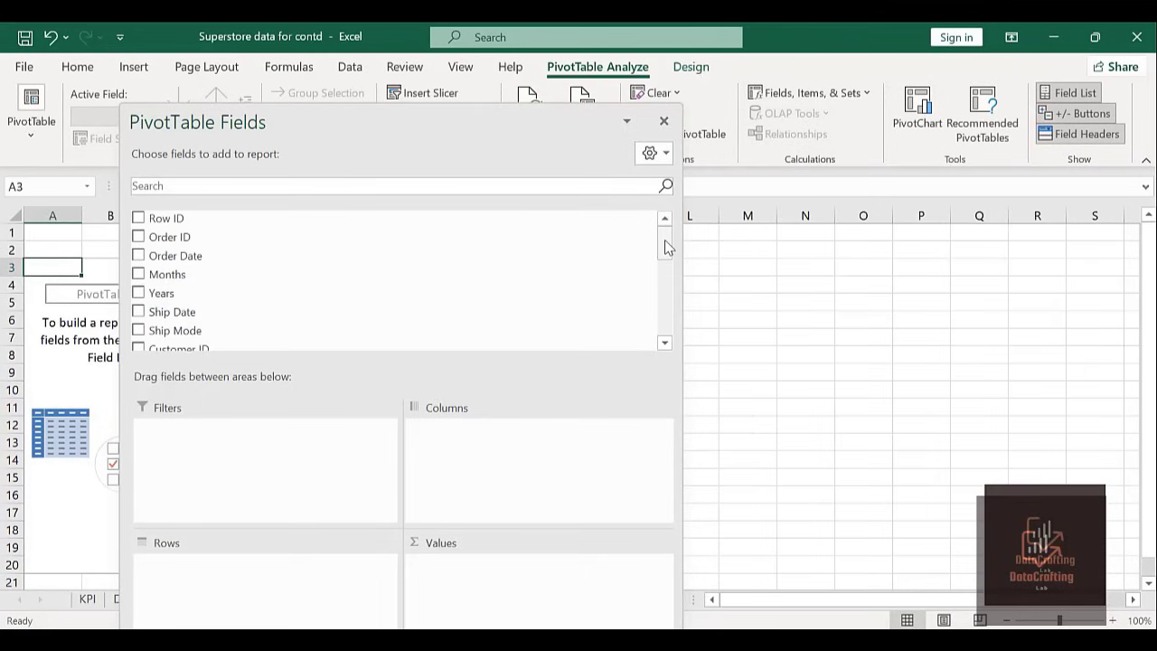
# Set State as the PivotTable's row field and Sales as its summed value, and close the field list.
pyautogui.moveTo(665, 252); pyautogui.dragTo(666, 280)
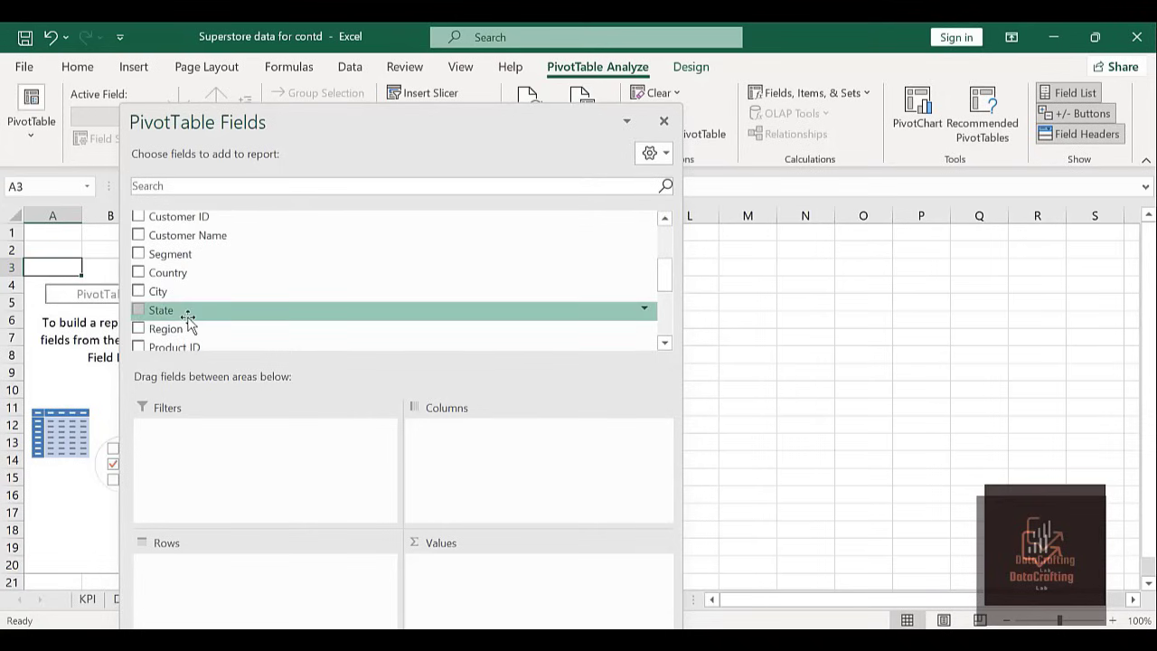
pyautogui.moveTo(188, 316); pyautogui.dragTo(226, 599)
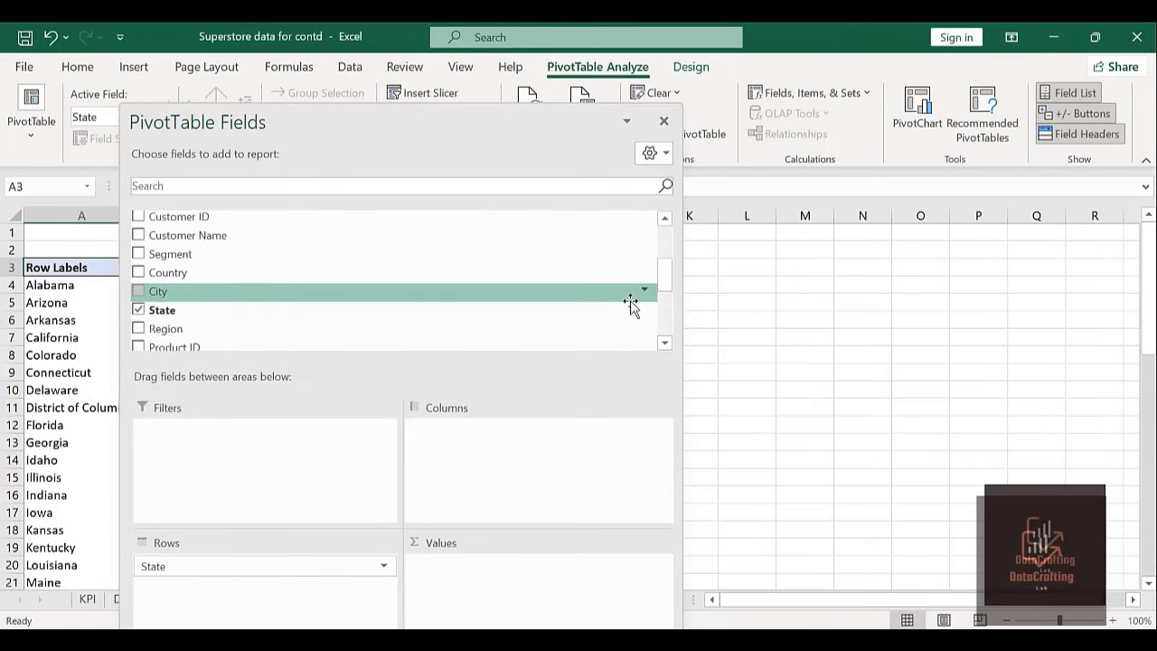
pyautogui.moveTo(665, 277); pyautogui.dragTo(664, 237)
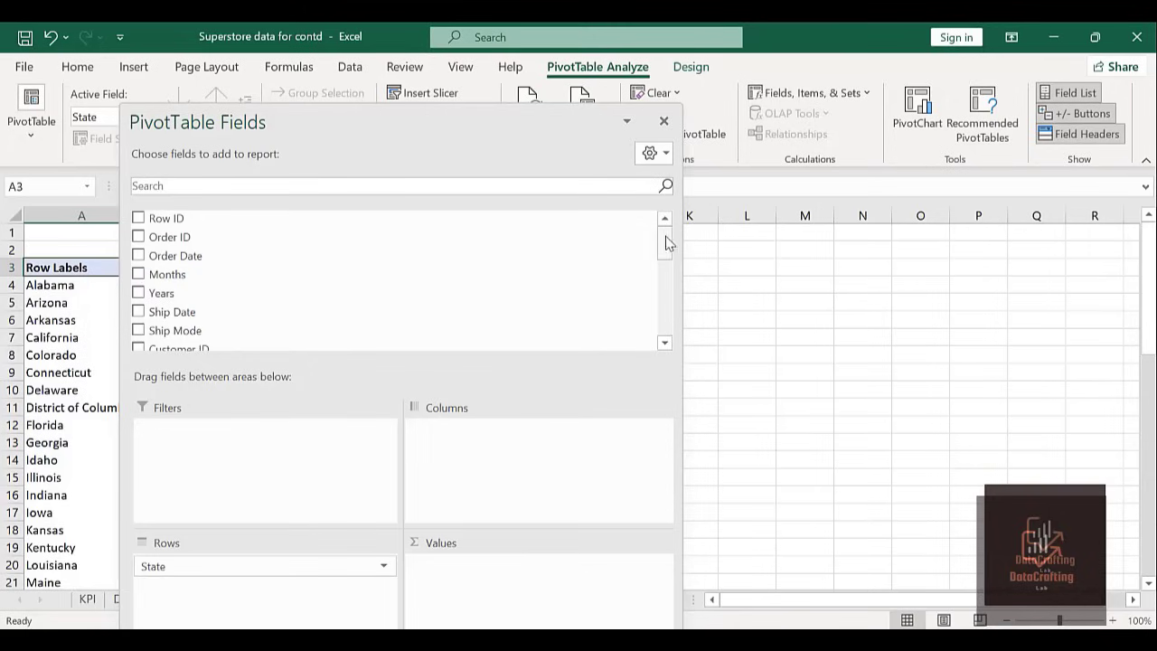
pyautogui.moveTo(666, 239); pyautogui.dragTo(658, 310)
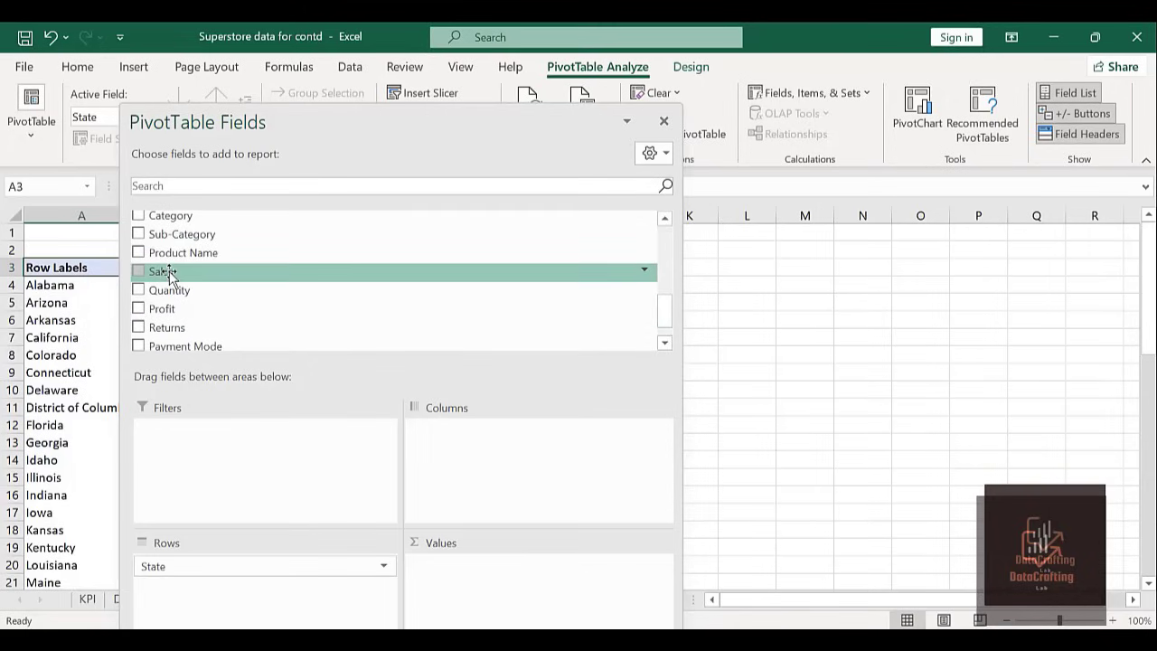
pyautogui.moveTo(169, 271); pyautogui.dragTo(460, 586)
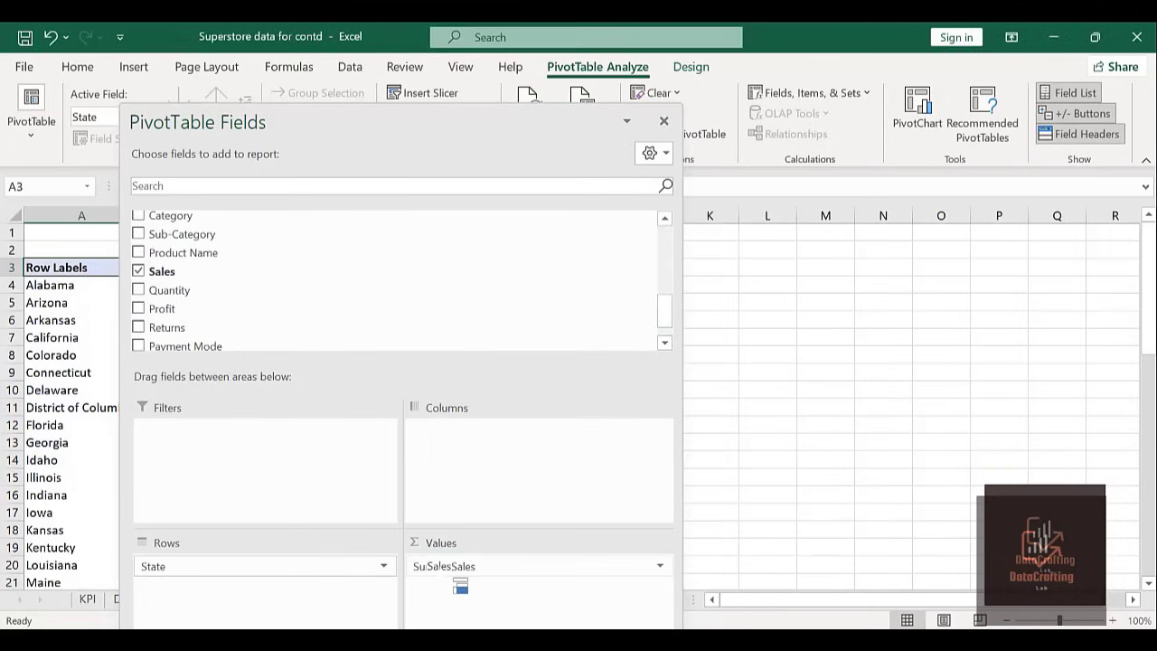
pyautogui.click(665, 122)
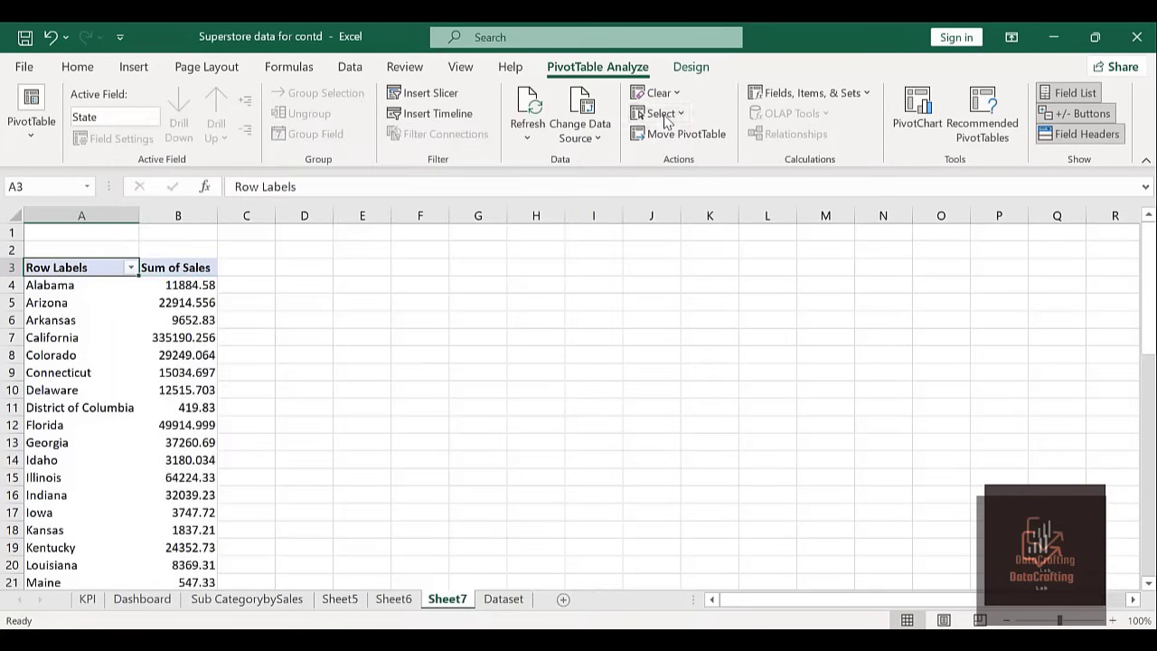
# Format the PivotTable's Sum of Sales values with the custom number format 0.0,"K".
pyautogui.click(186, 284)
pyautogui.hotkey('ctrl', 'shift', 'Down')
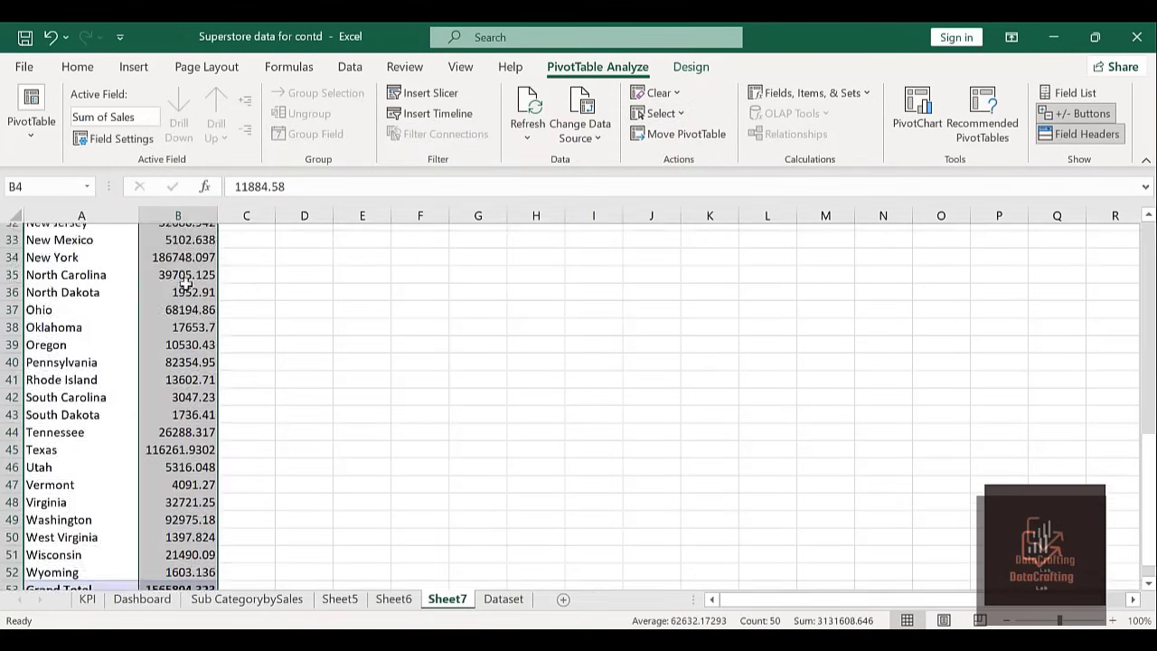
pyautogui.scroll(10, 186, 284)
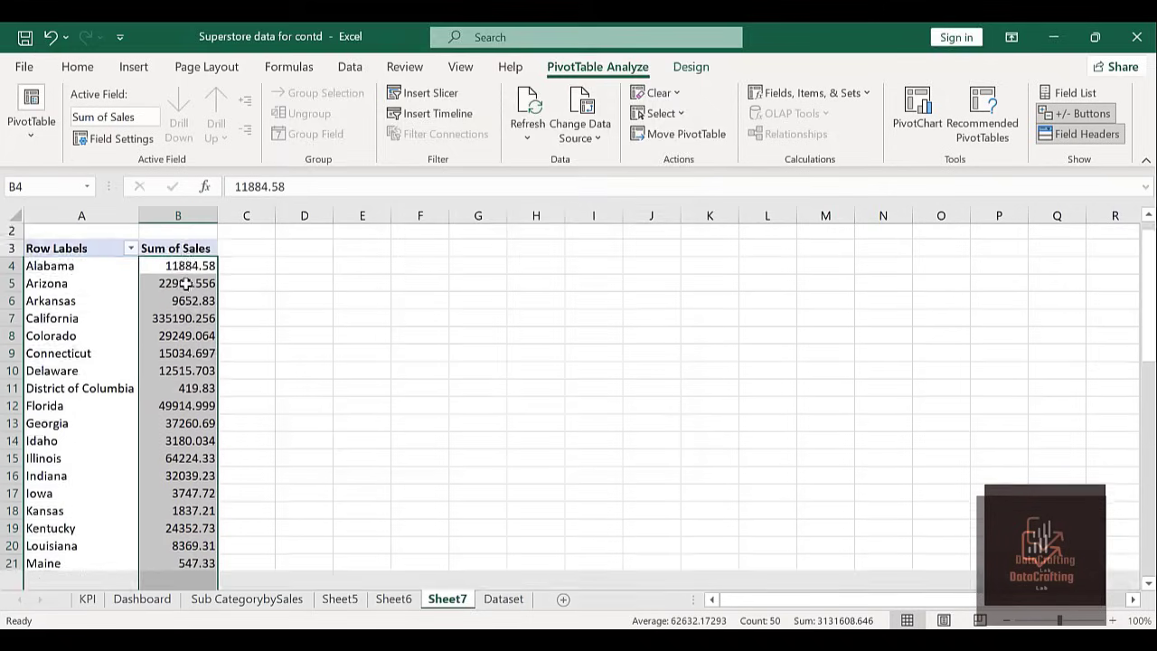
pyautogui.hotkey('ctrl', '1')
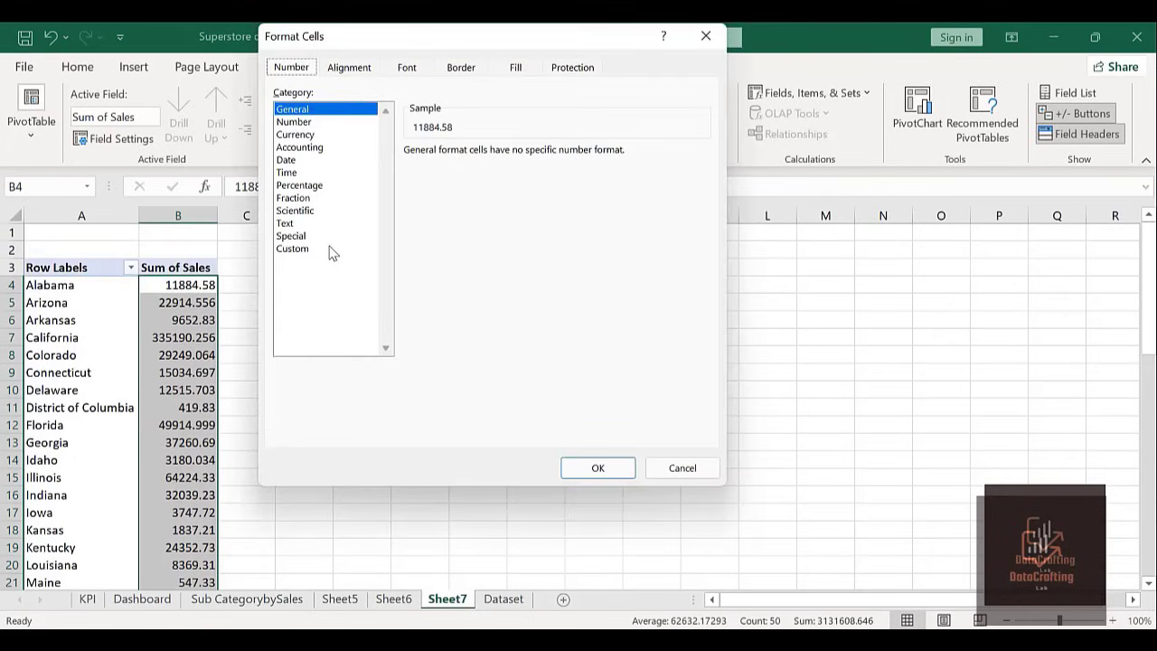
pyautogui.click(301, 253)
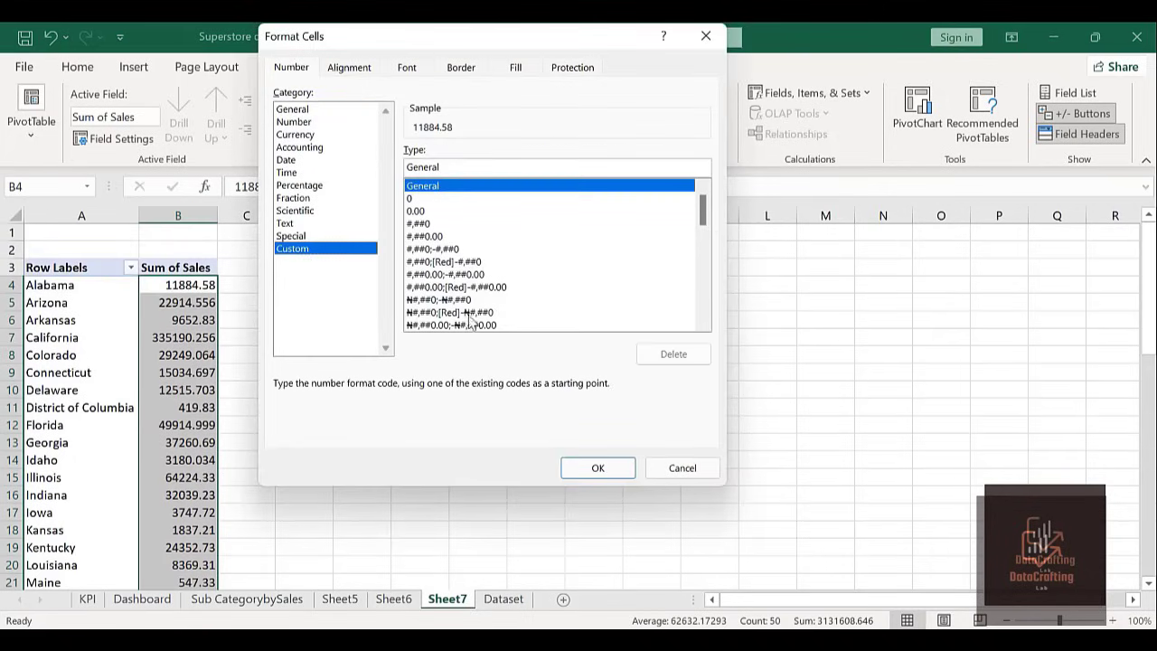
pyautogui.click(703, 315)
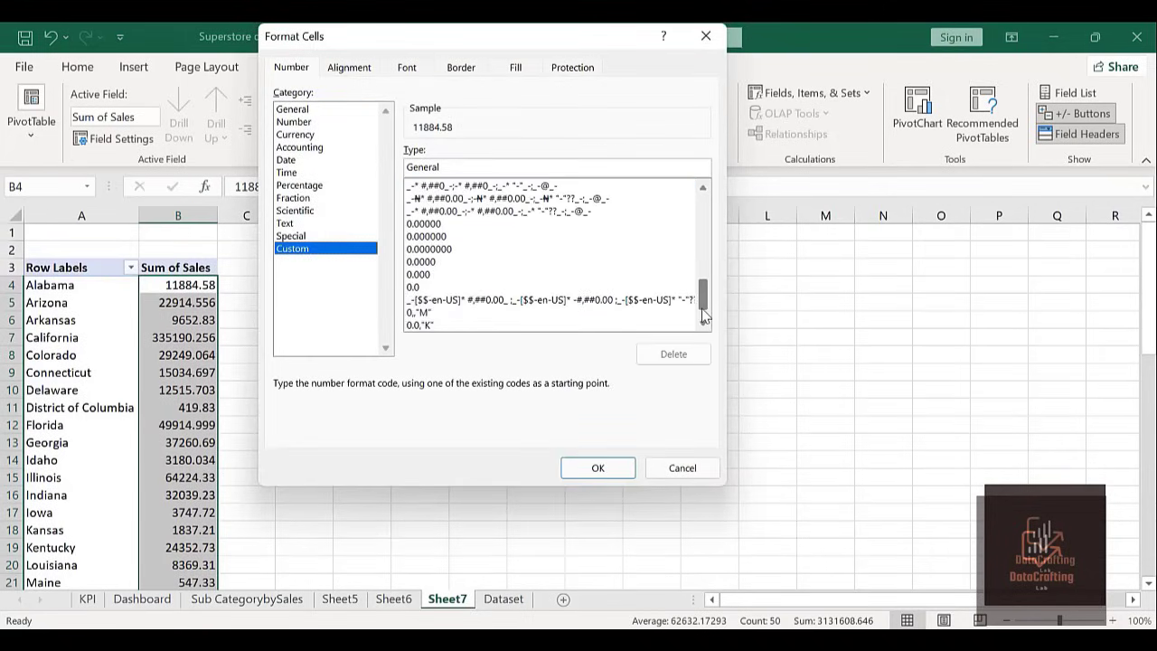
pyautogui.click(423, 325)
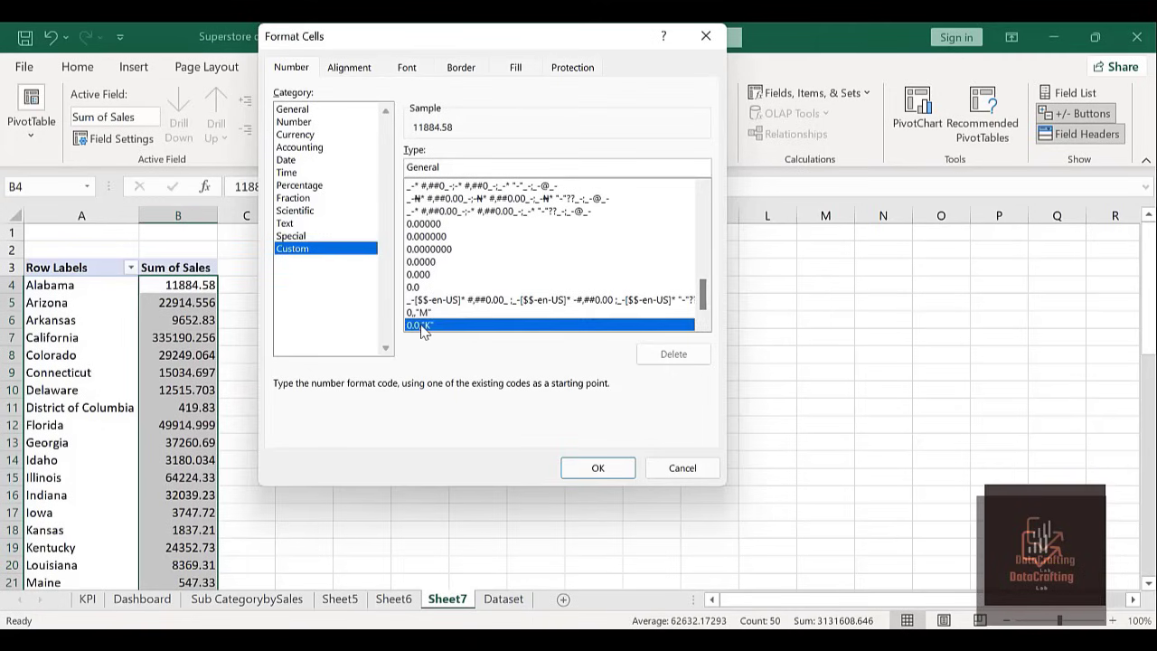
pyautogui.click(592, 467)
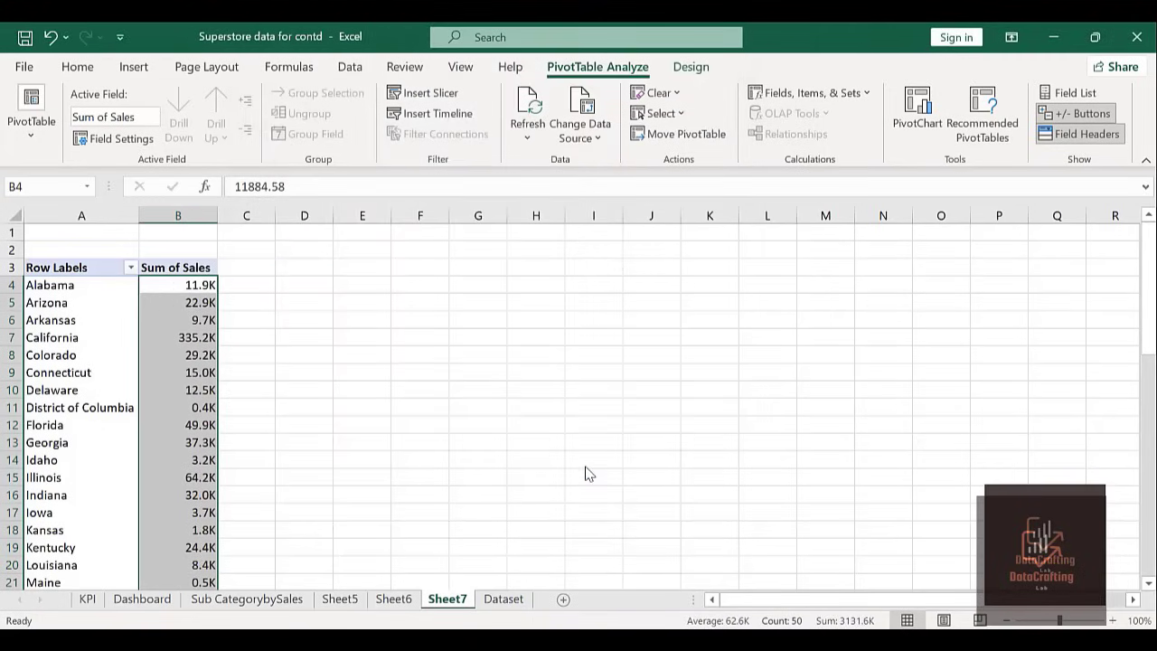
pyautogui.click(436, 471)
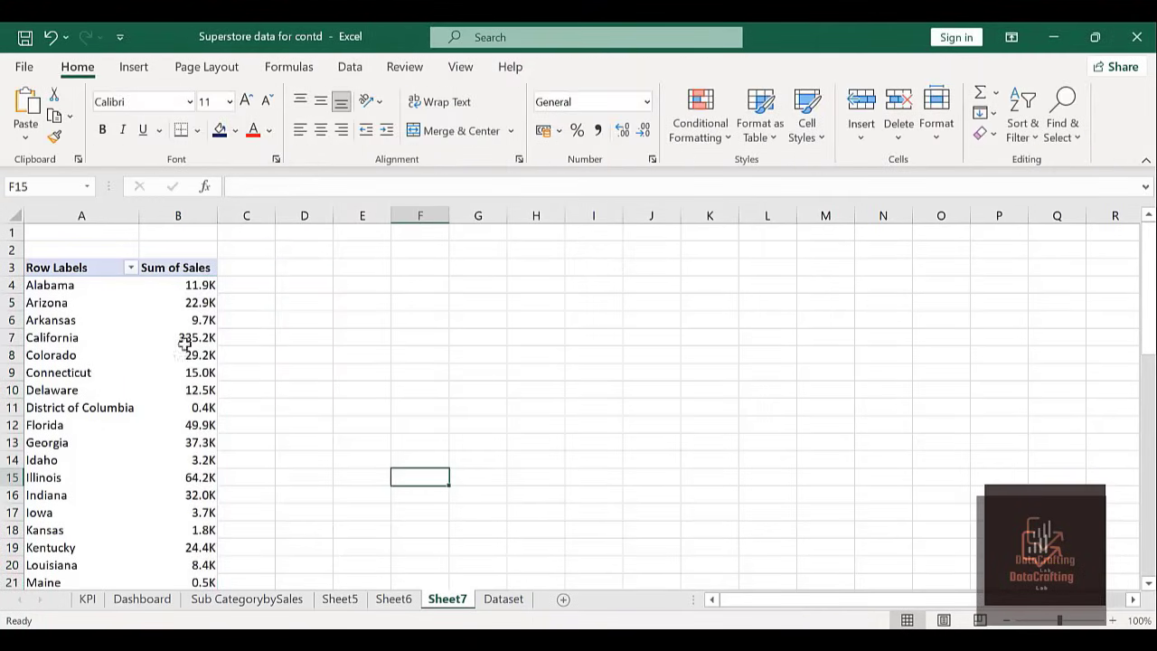
# Try to insert a Filled Map chart directly from the State by Sales PivotTable.
pyautogui.click(60, 327)
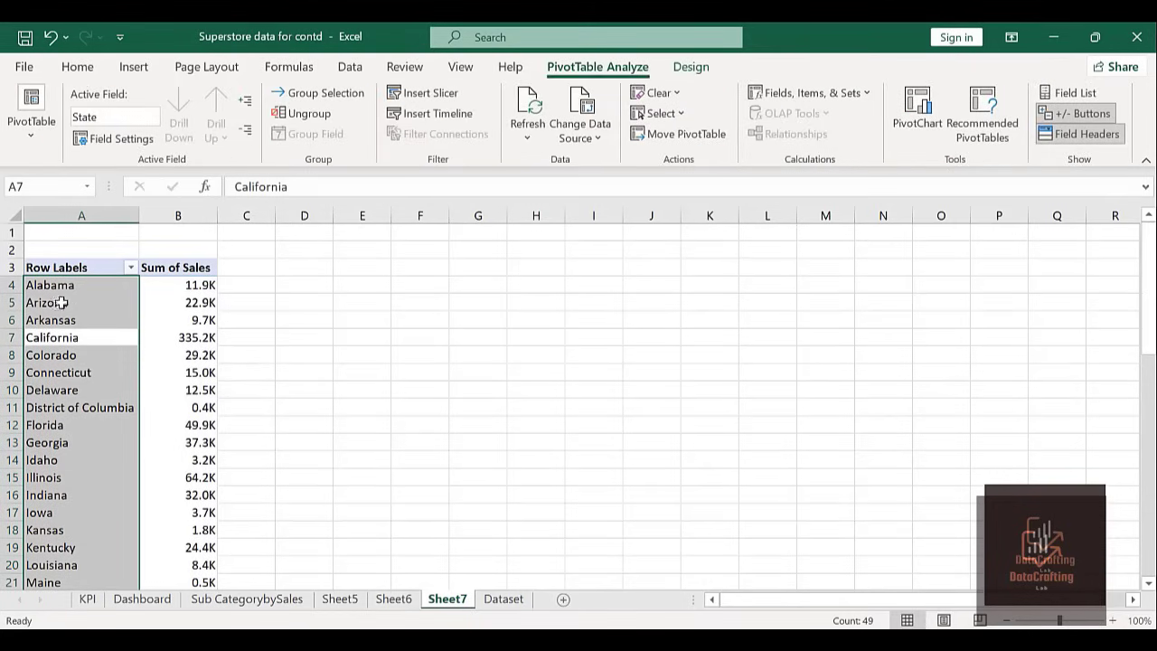
pyautogui.click(63, 302)
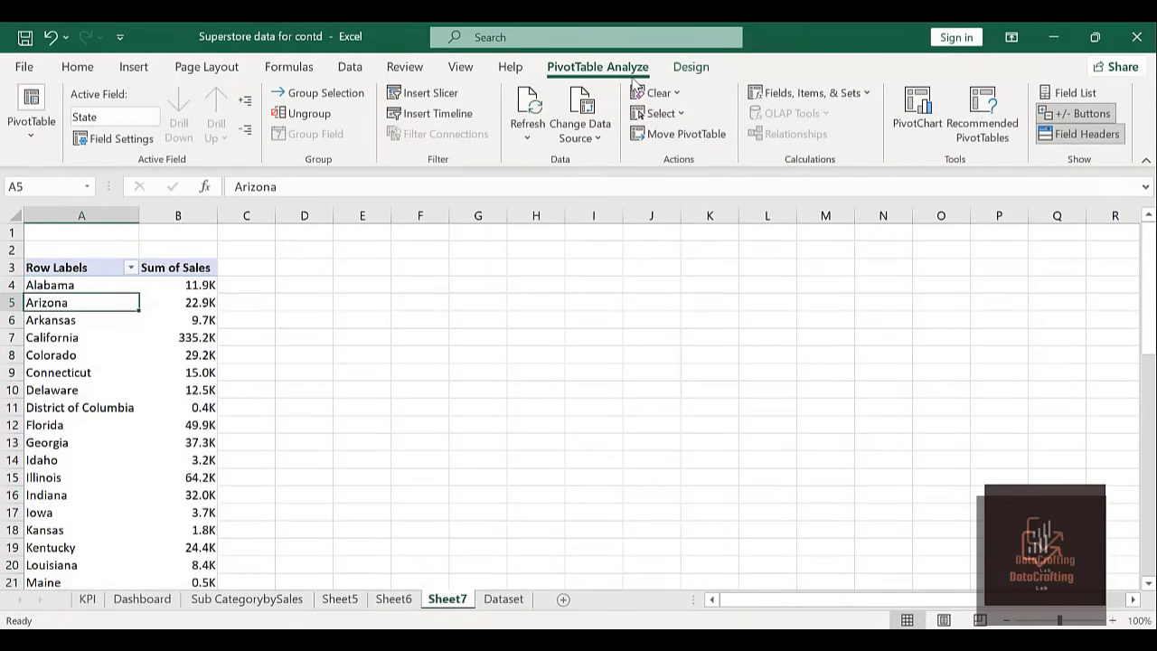
pyautogui.click(916, 110)
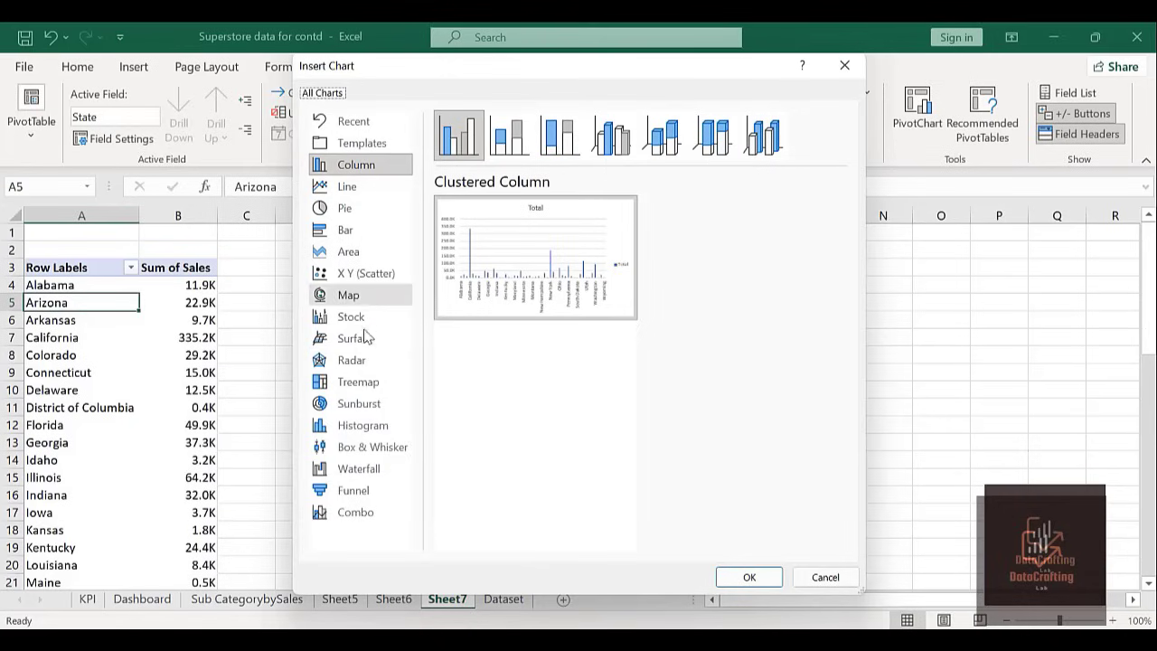
pyautogui.click(360, 301)
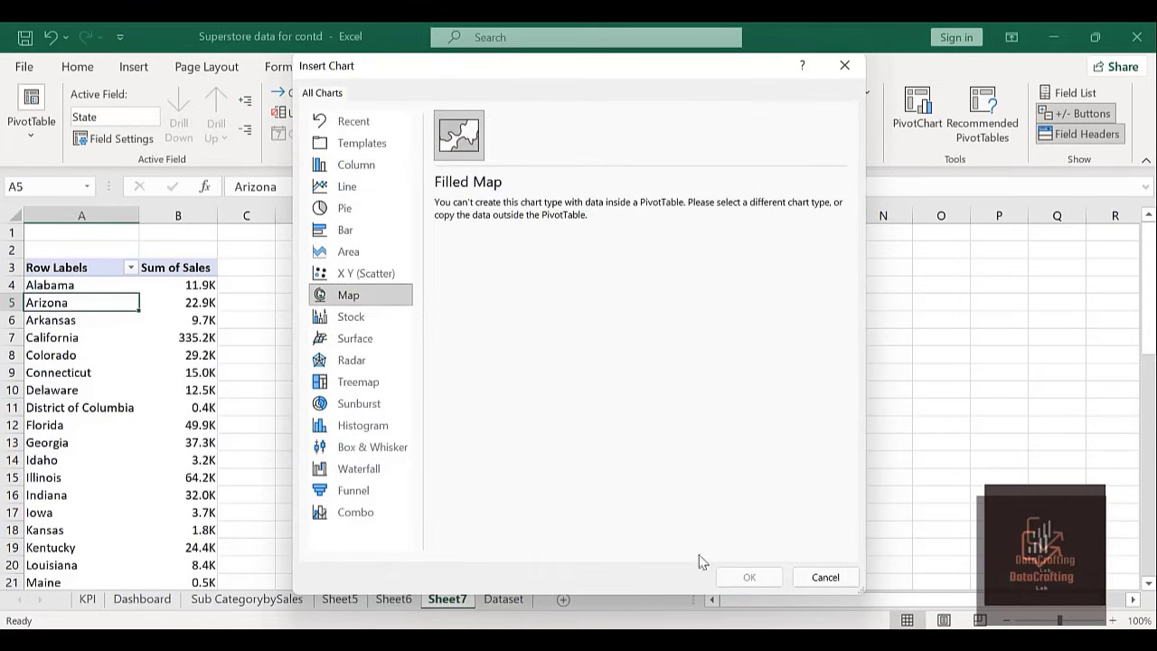
pyautogui.click(818, 579)
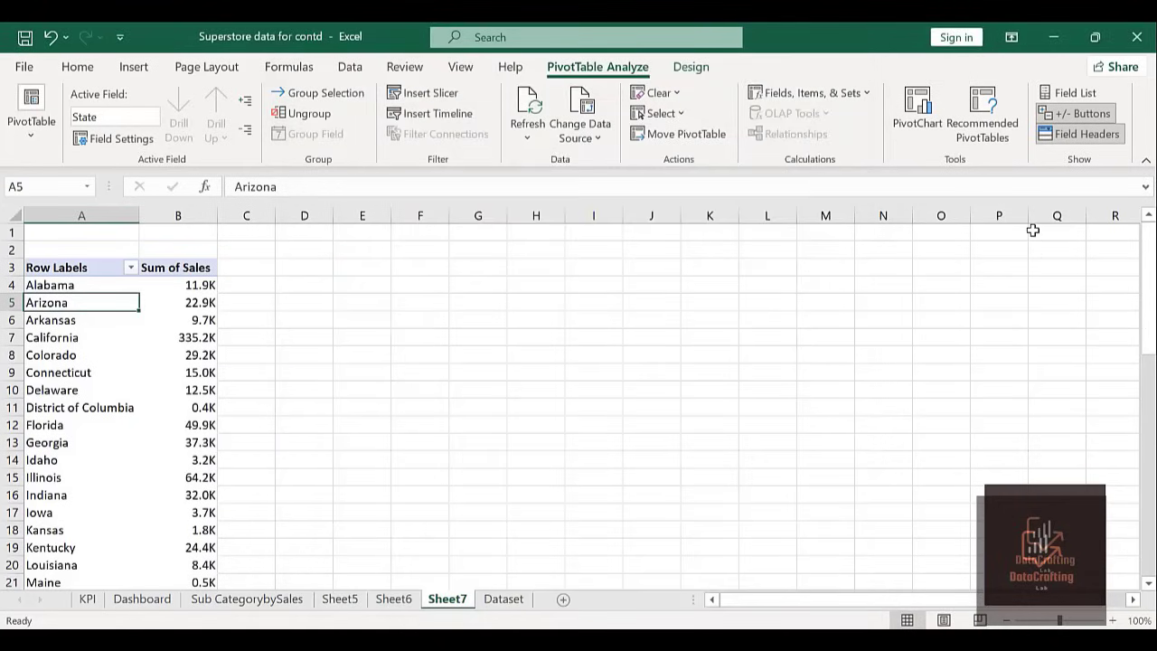
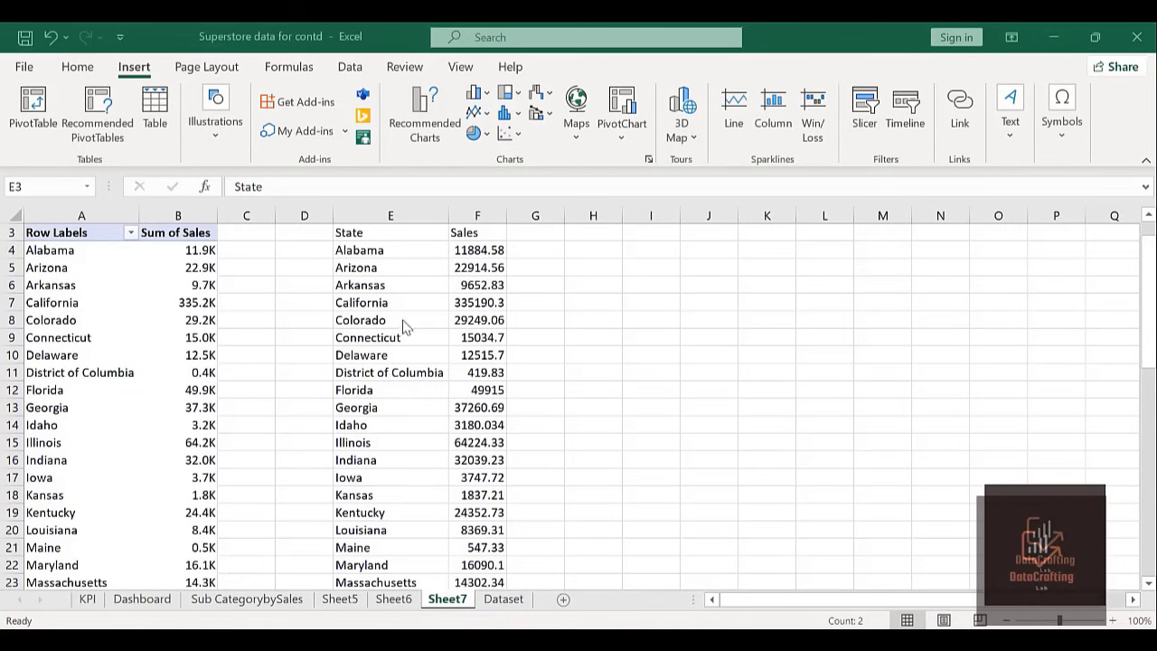
# Format the Sales values in column F, from F4 down, with the custom number format 0.0,"K".
pyautogui.hotkey('ctrl', 'a')
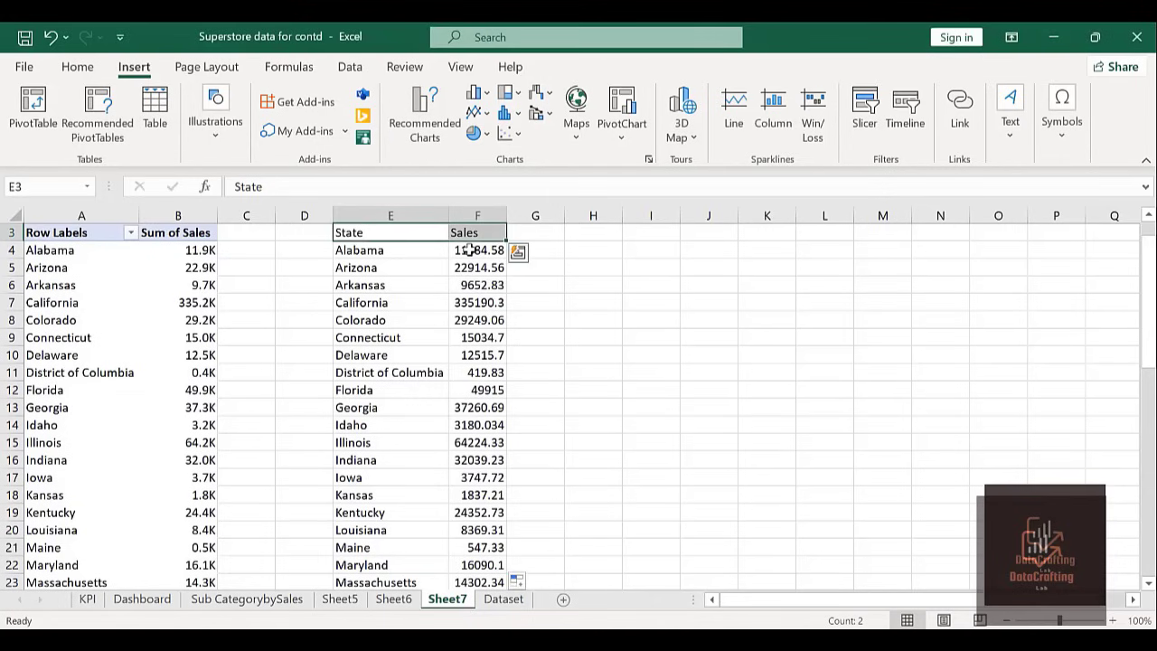
pyautogui.click(469, 251)
pyautogui.hotkey('ctrl', 'shift', 'Down')
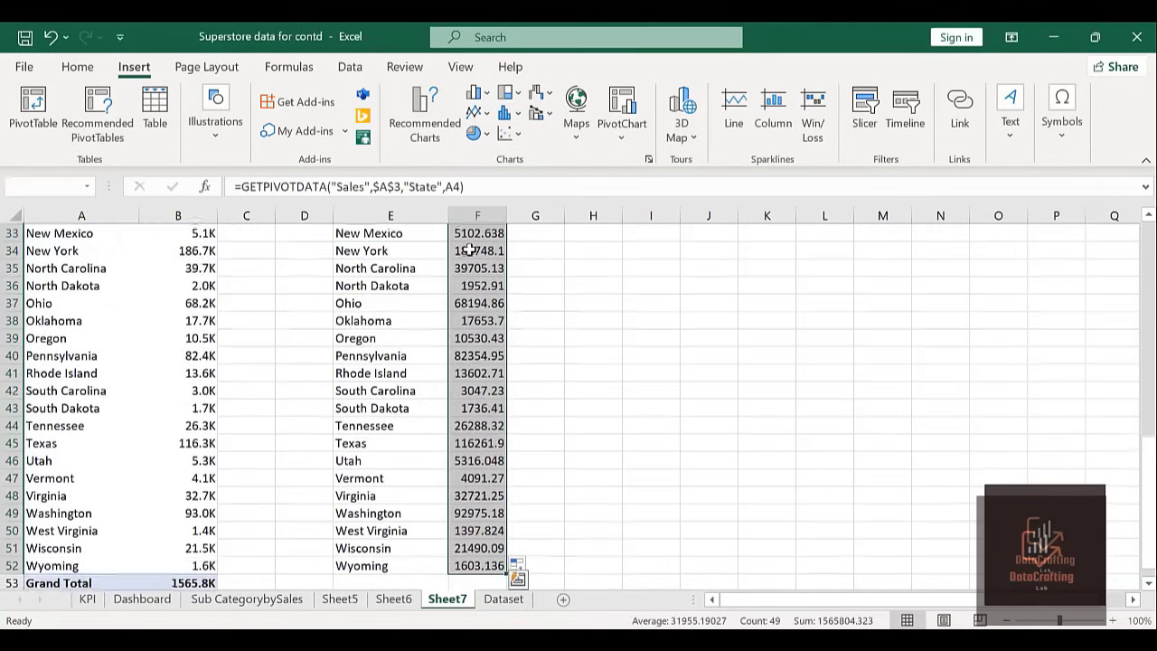
pyautogui.scroll(11, 470, 250)
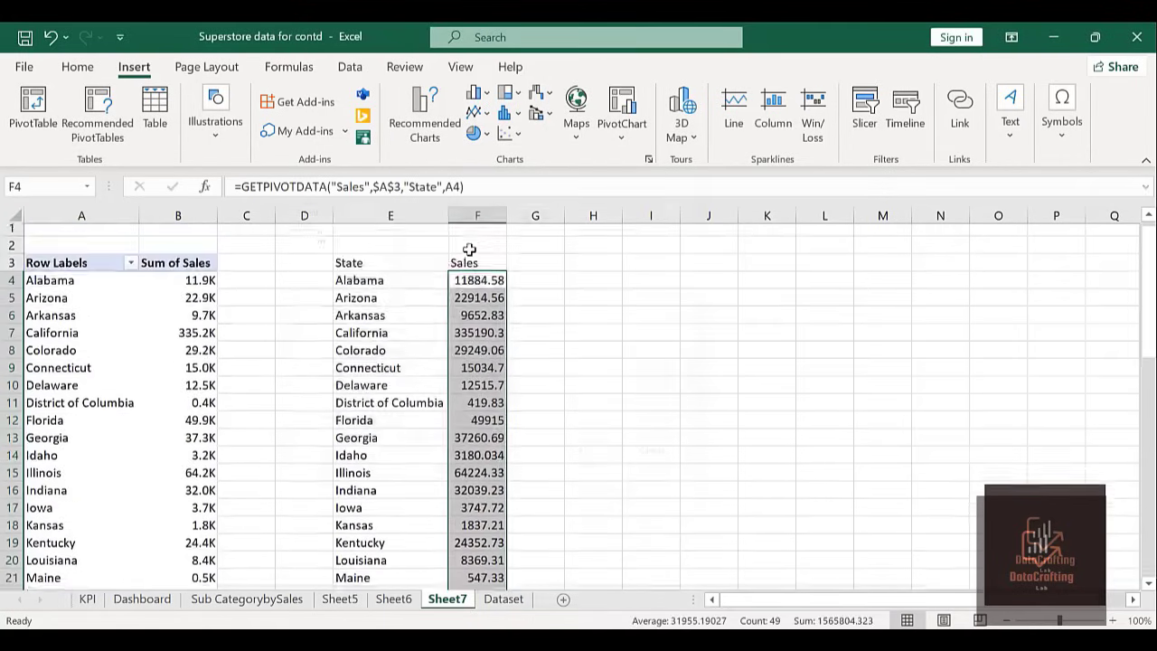
pyautogui.hotkey('ctrl', '1')
pyautogui.click(302, 252)
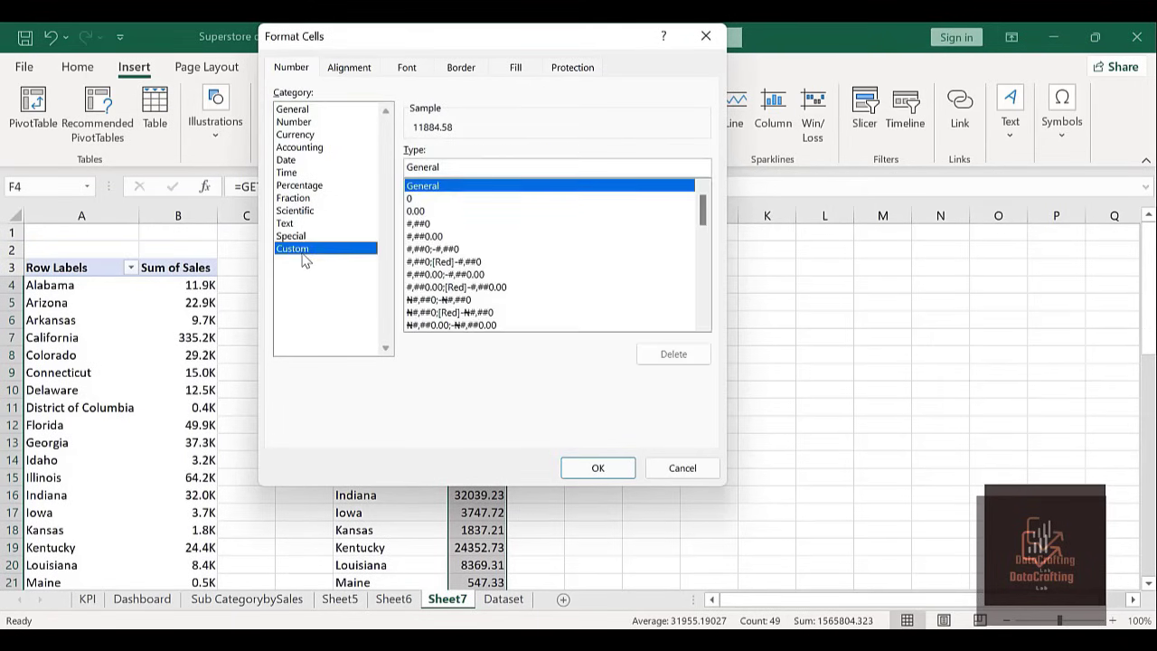
pyautogui.click(701, 316)
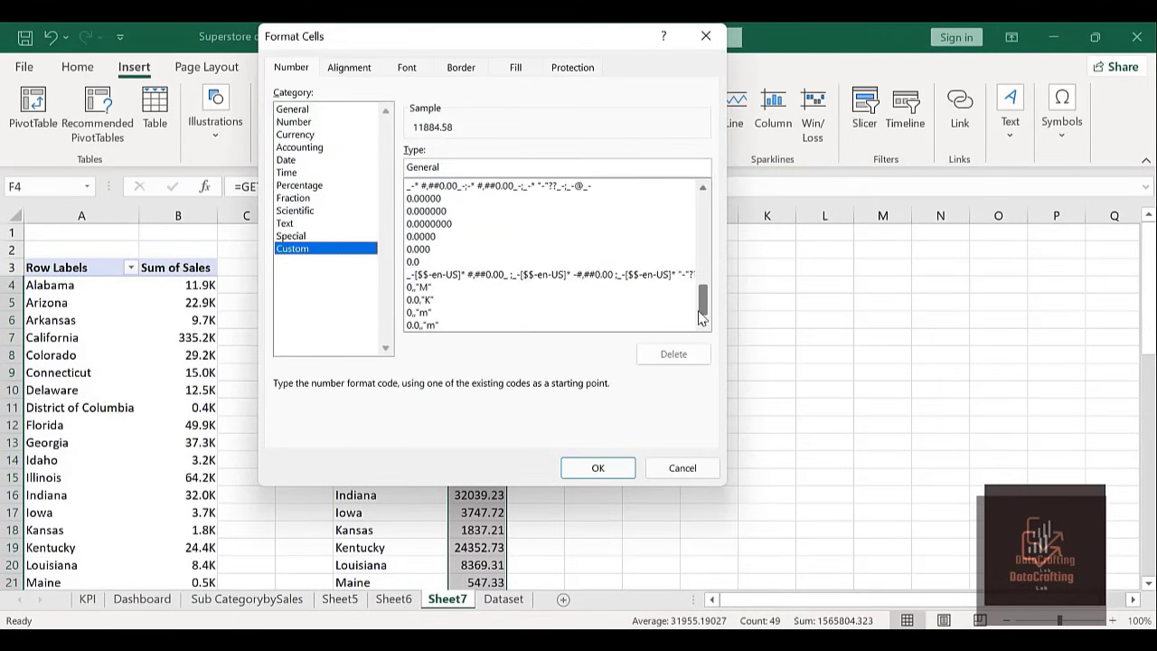
pyautogui.click(423, 300)
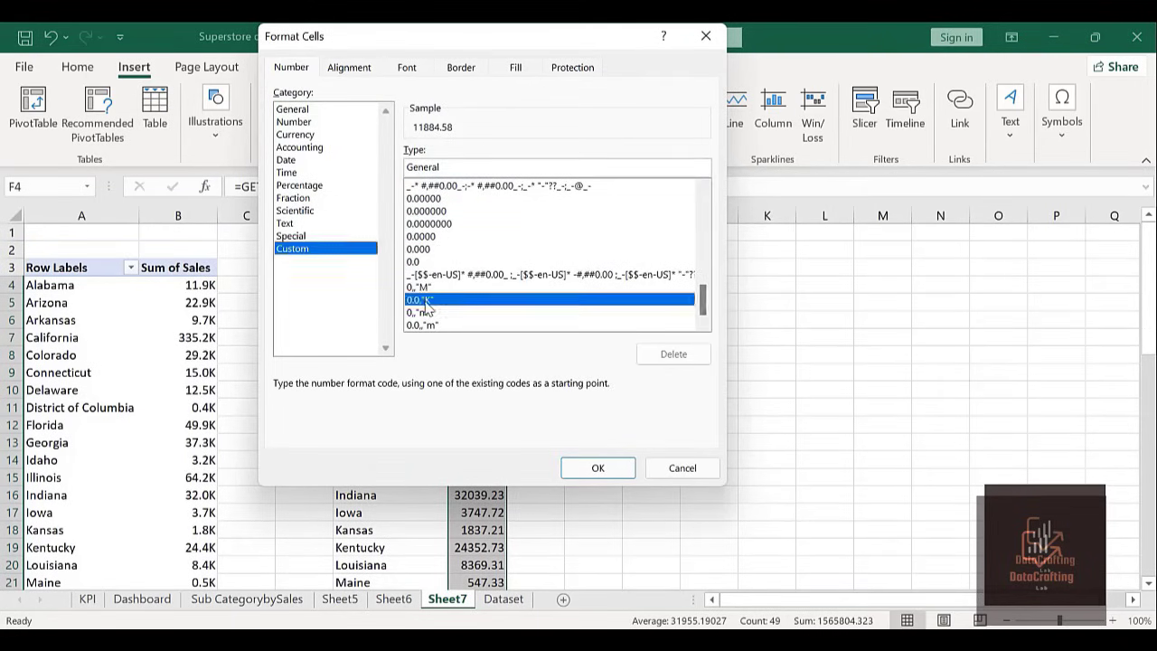
pyautogui.click(574, 466)
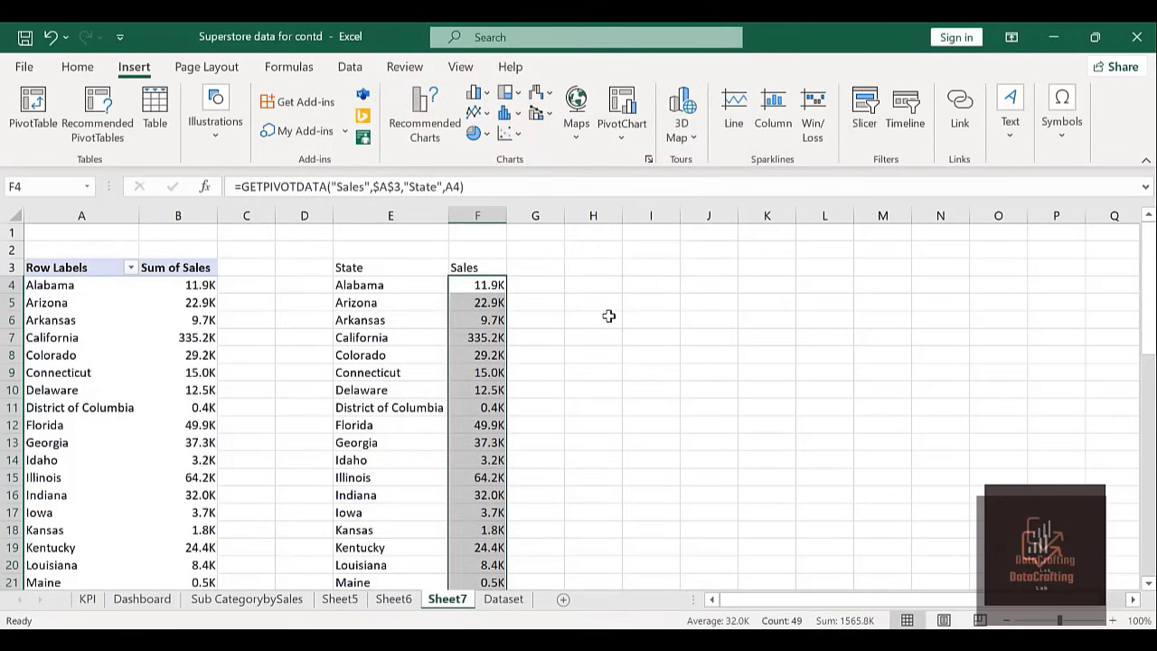
# Insert a Sunburst chart from the State and Sales data in columns E and F, starting at E3.
pyautogui.click(346, 270)
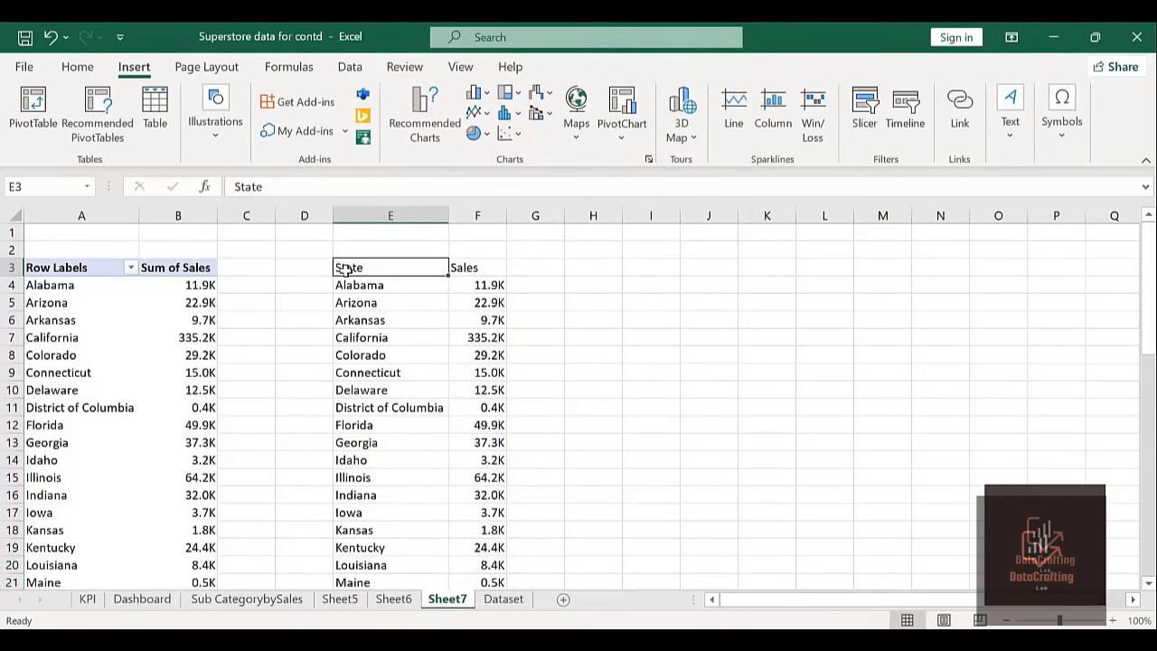
pyautogui.hotkey('ctrl', 'shift', 'Right')
pyautogui.hotkey('ctrl', 'shift', 'Down')
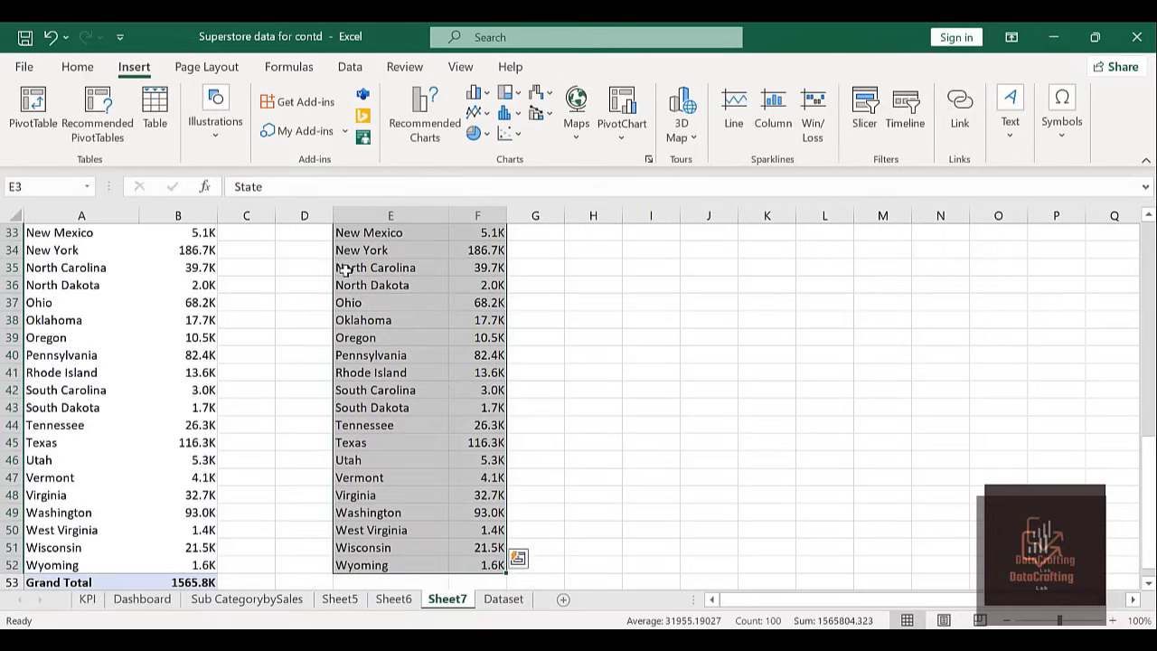
pyautogui.scroll(10, 346, 270)
pyautogui.hotkey('ctrl', '1')
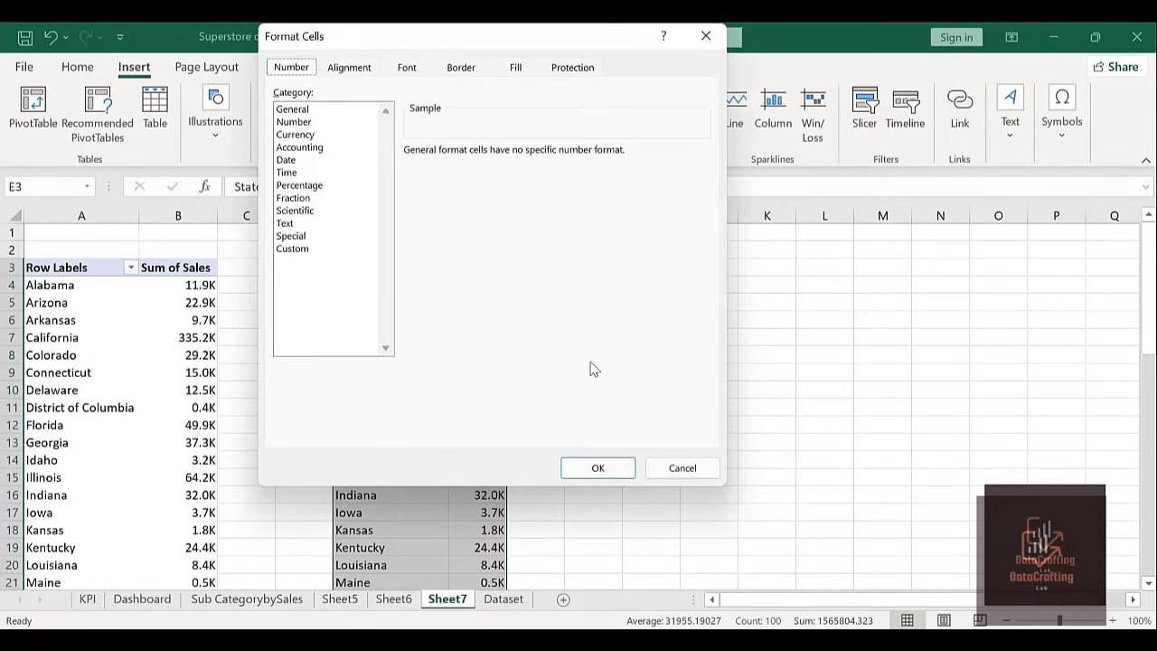
pyautogui.click(683, 467)
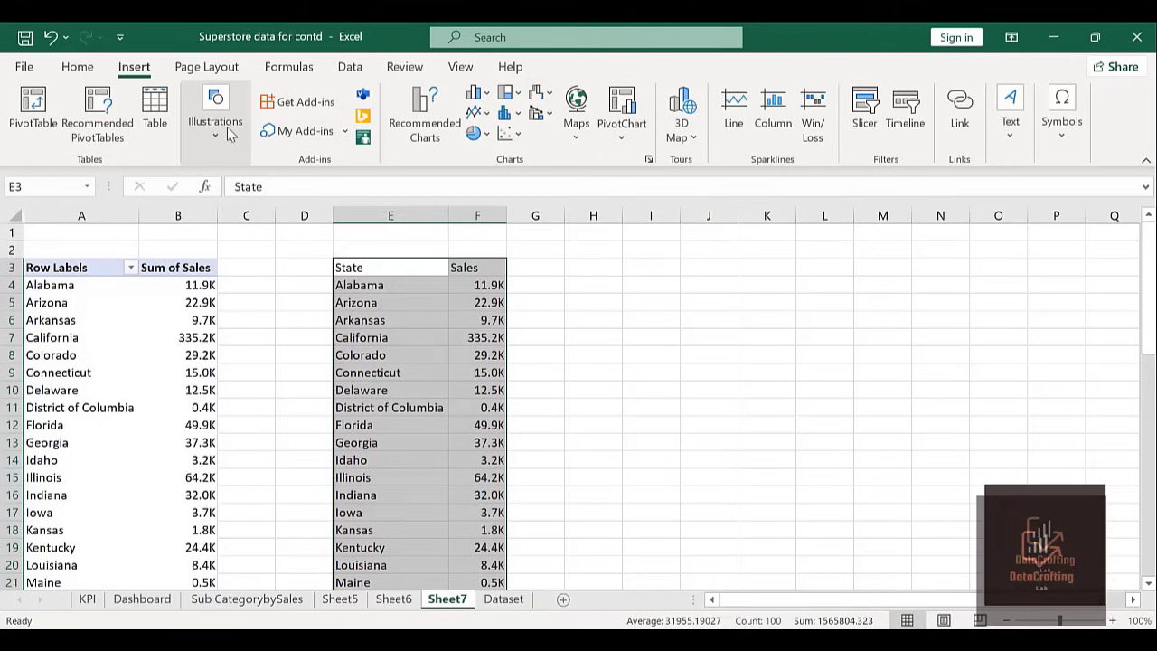
pyautogui.click(412, 135)
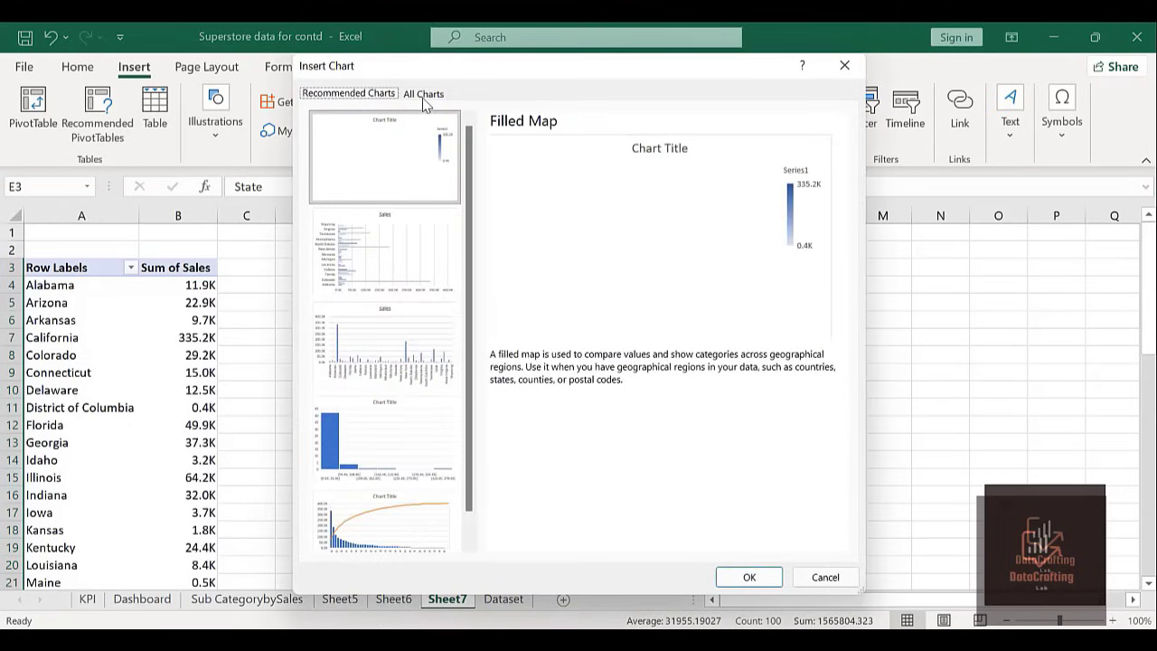
pyautogui.click(423, 94)
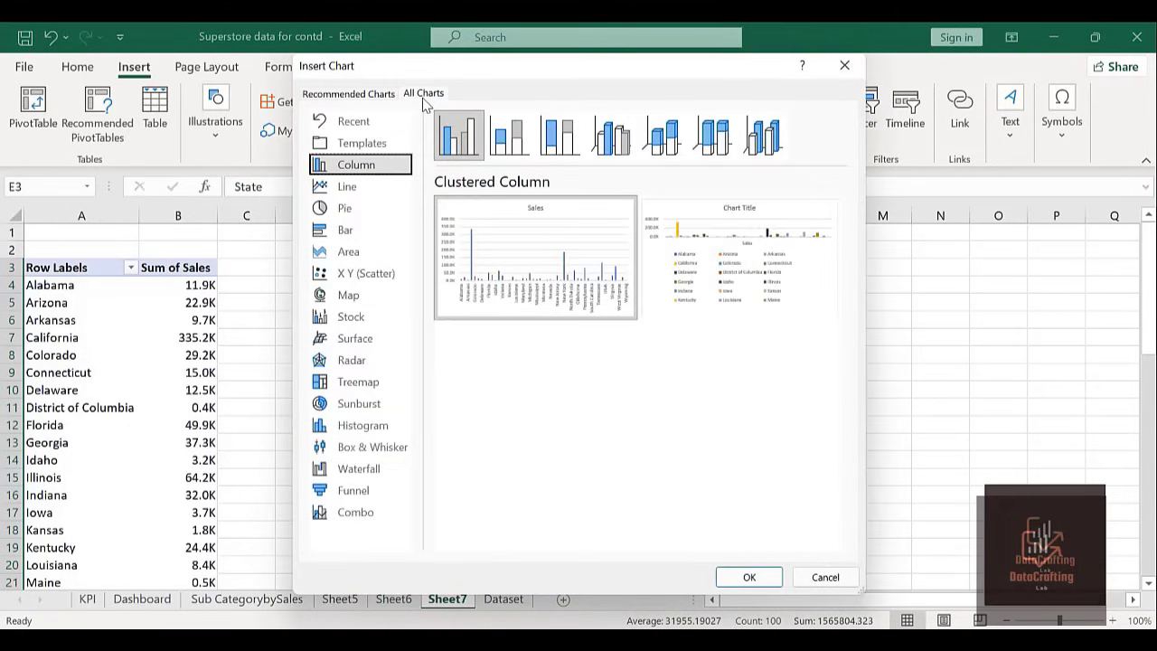
pyautogui.click(355, 409)
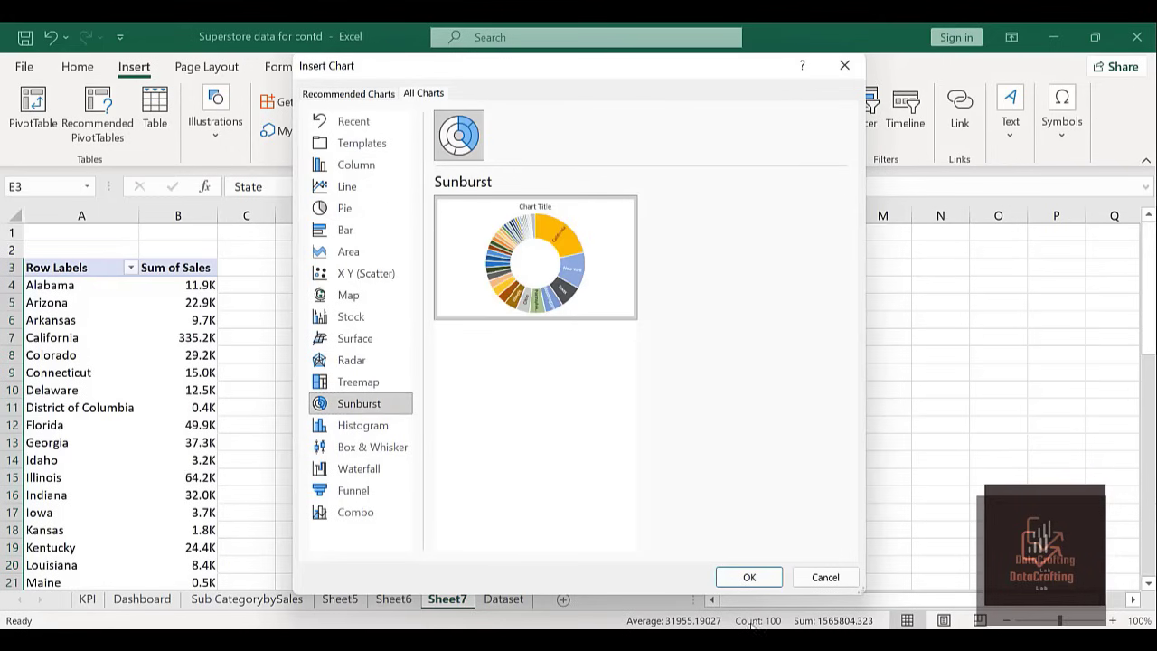
pyautogui.click(724, 580)
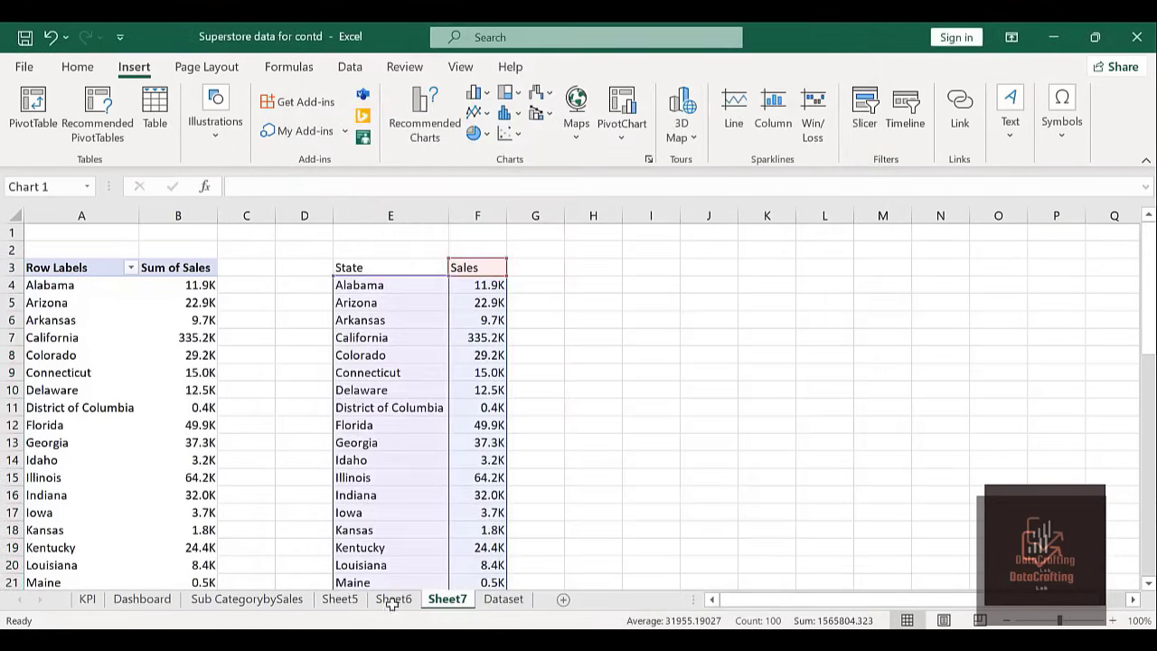
# Change the sunburst chart's title to "State by Sales".
pyautogui.click(679, 436)
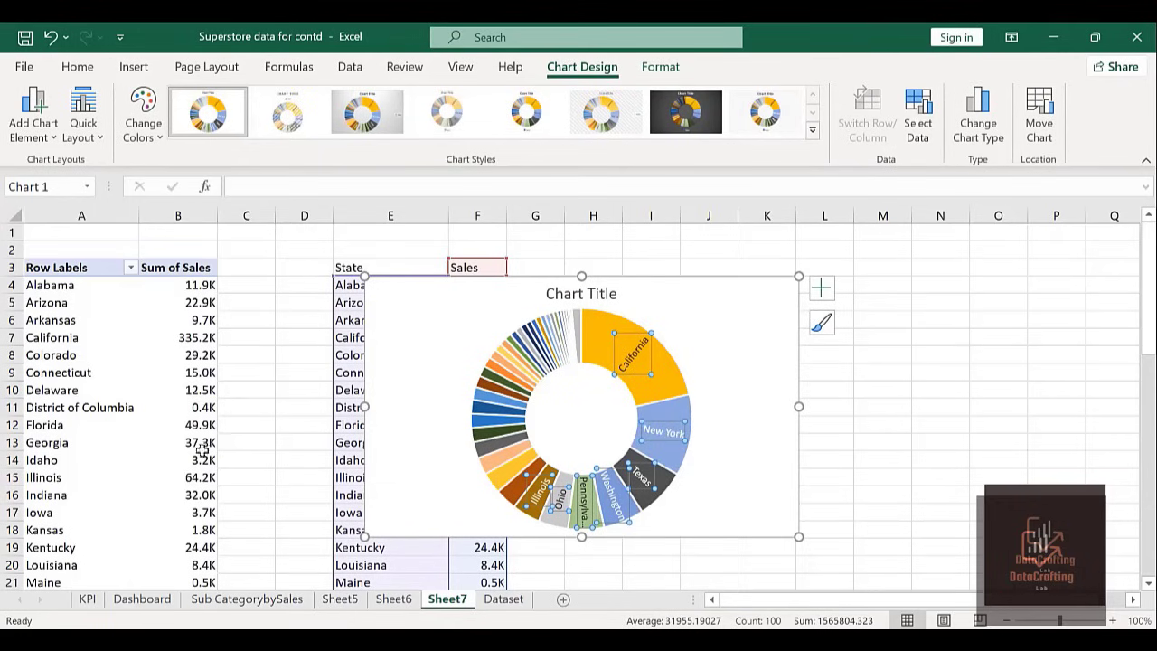
pyautogui.click(602, 296)
pyautogui.click(618, 294)
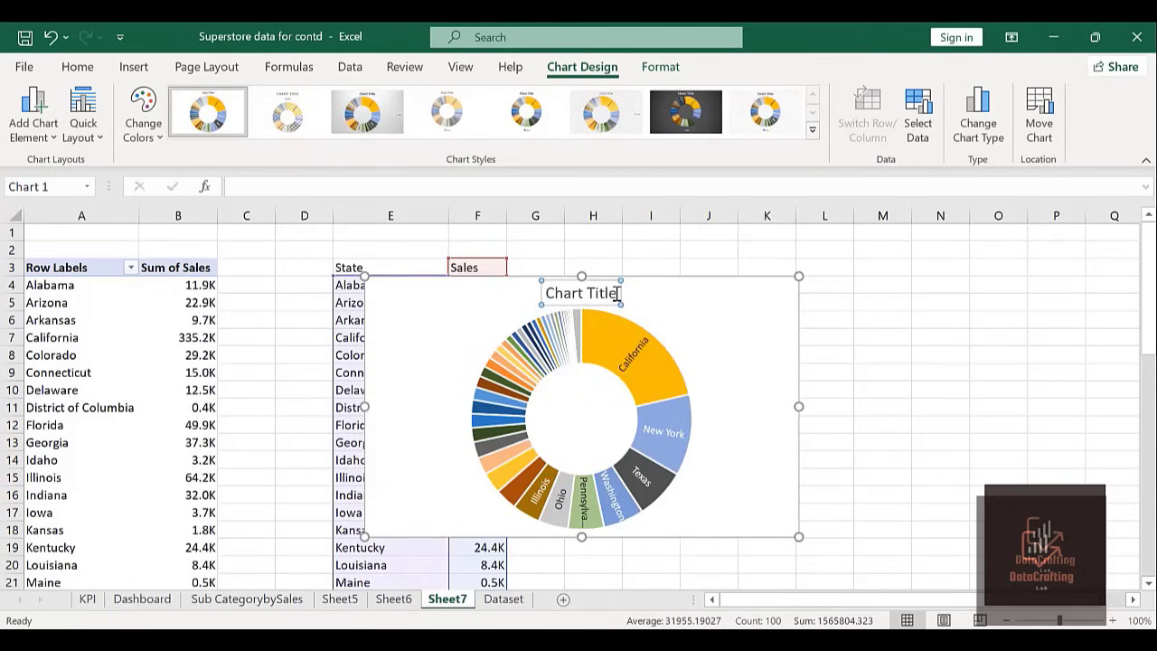
pyautogui.press('BackSpace')
pyautogui.press('BackSpace')
pyautogui.press('BackSpace')
pyautogui.press('BackSpace')
pyautogui.press('BackSpace')
pyautogui.press('BackSpace')
pyautogui.press('BackSpace')
pyautogui.press('BackSpace')
pyautogui.press('BackSpace')
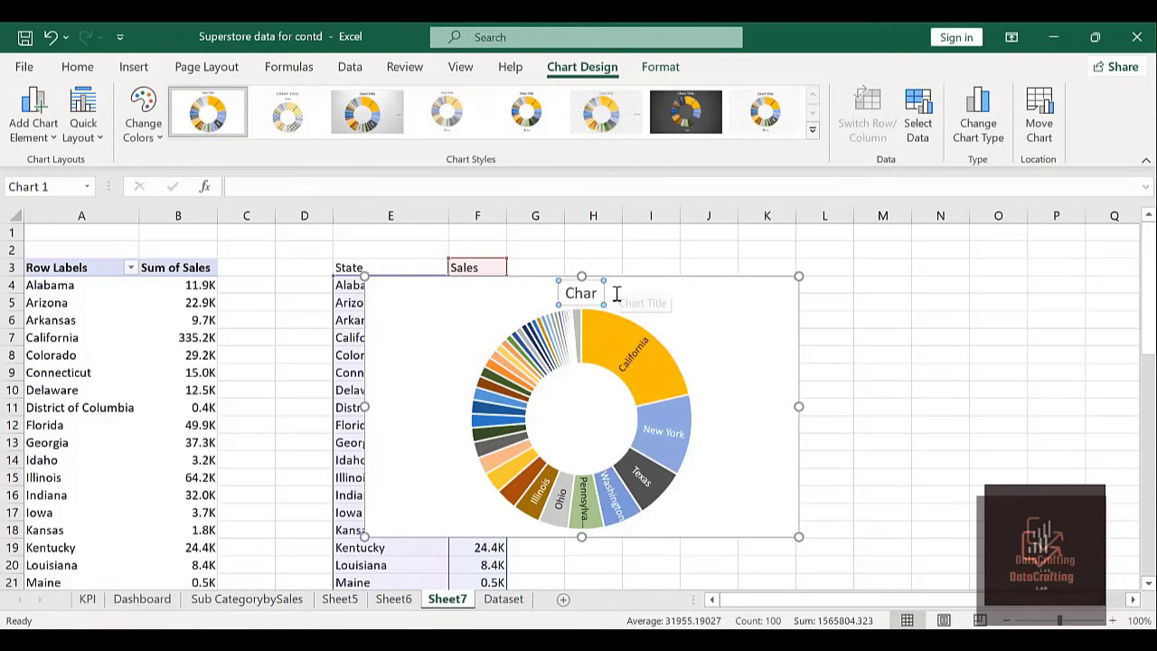
pyautogui.press('BackSpace')
pyautogui.press('BackSpace')
pyautogui.write('State')
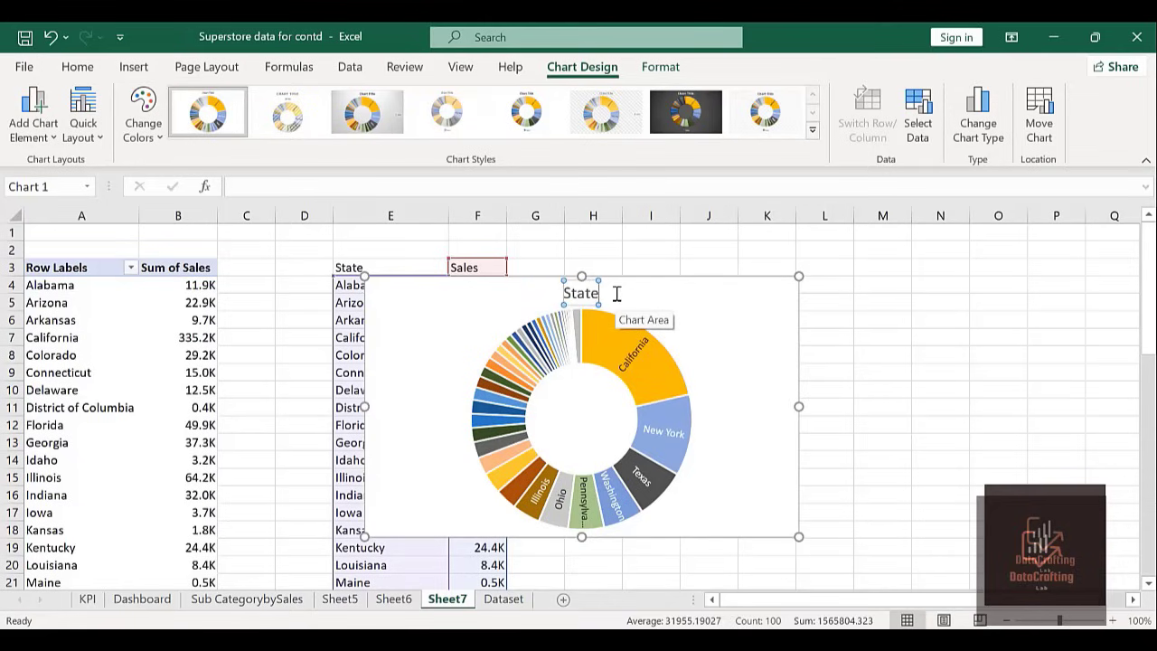
pyautogui.write(' by sALES')
pyautogui.press('BackSpace')
pyautogui.press('BackSpace')
pyautogui.press('BackSpace')
pyautogui.press('BackSpace')
pyautogui.press('BackSpace')
pyautogui.write('Sales')
pyautogui.press('Return')
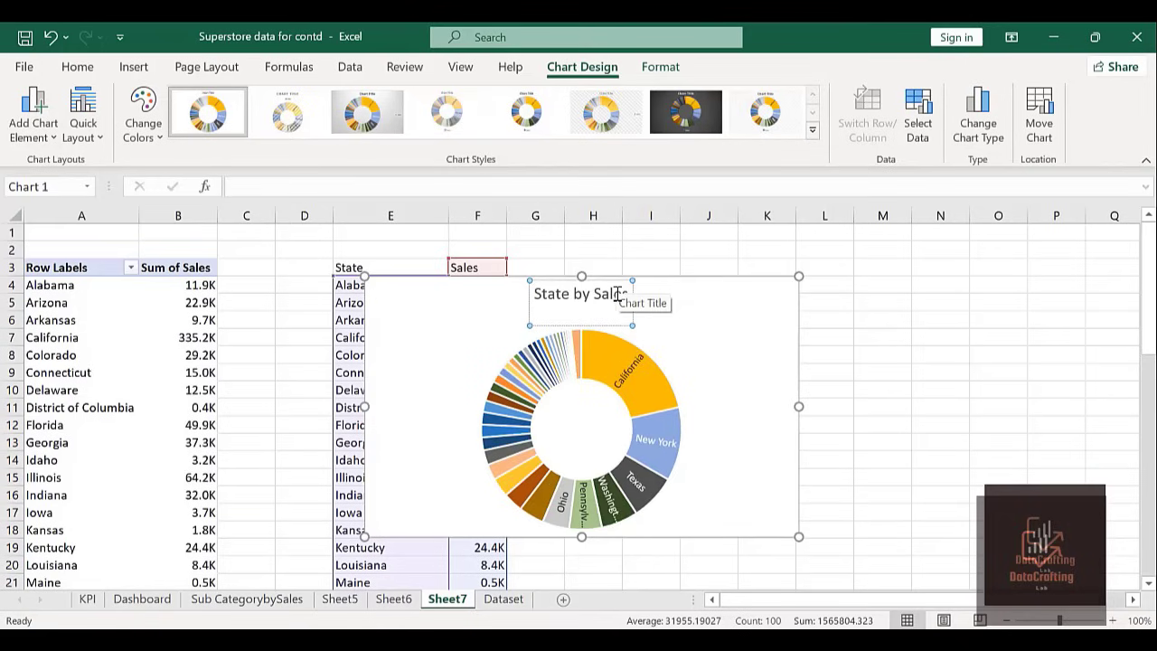
pyautogui.press('BackSpace')
pyautogui.click(846, 308)
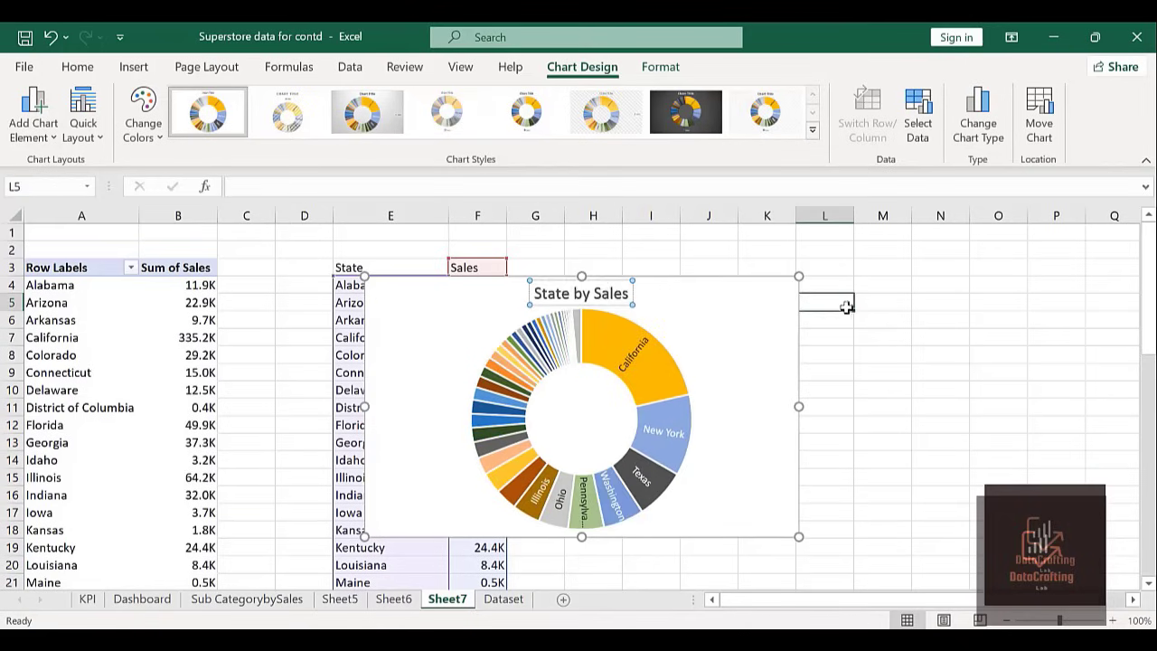
# Set the State by Sales chart area's fill to No fill and close the formatting options.
pyautogui.click(761, 276)
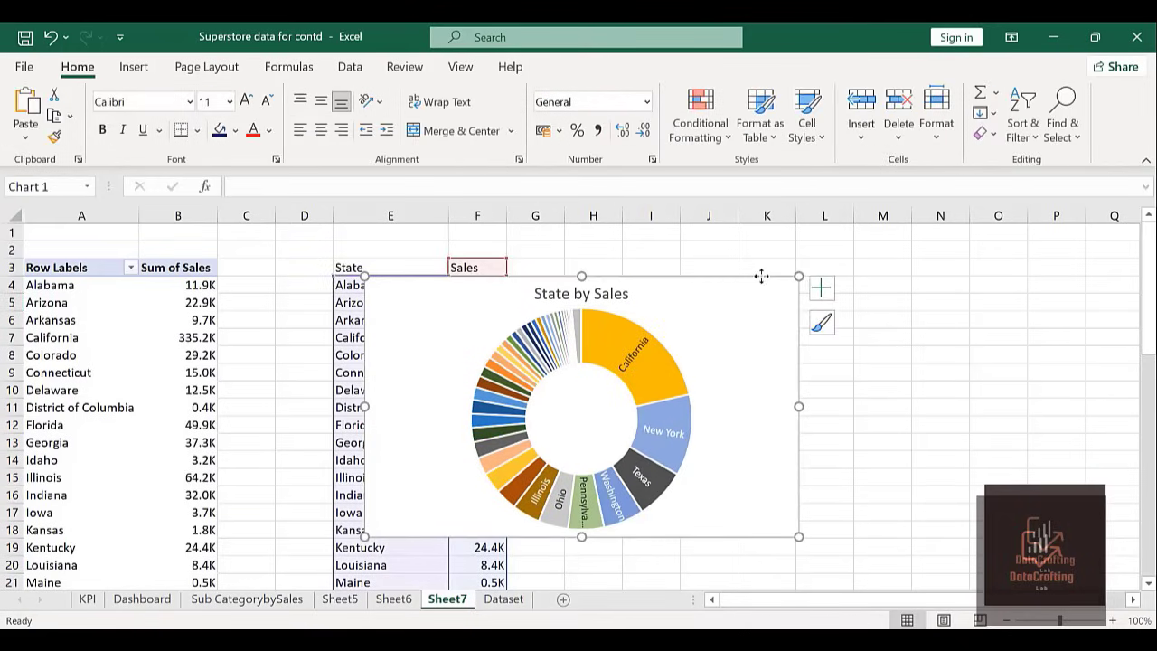
pyautogui.click(821, 289)
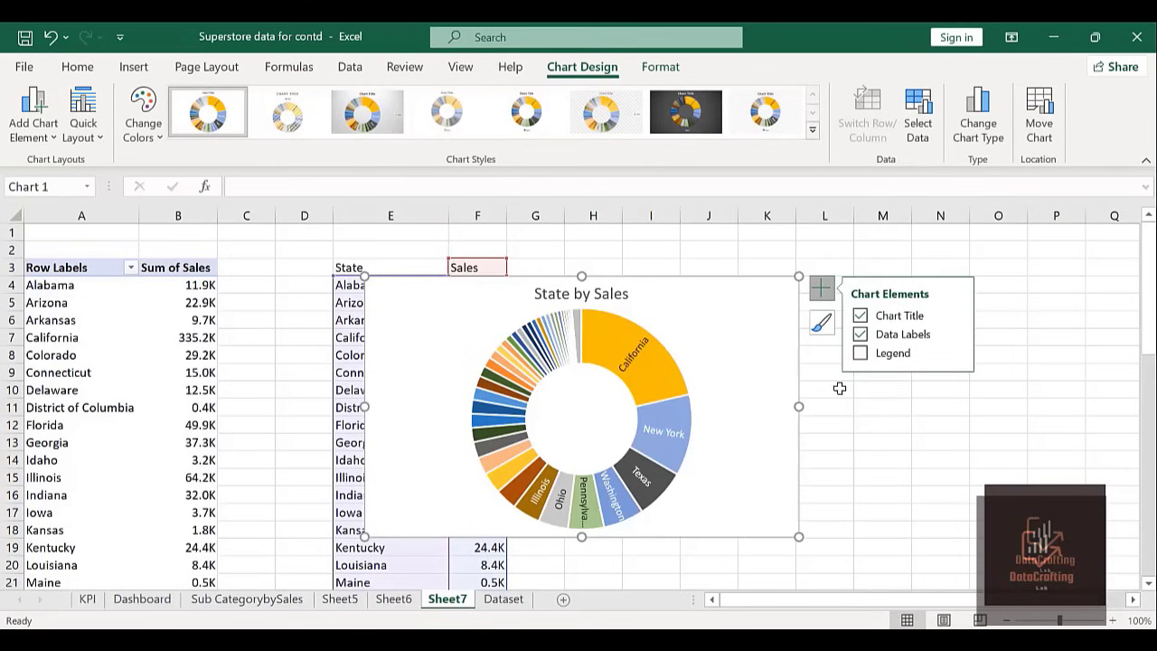
pyautogui.rightClick(691, 281)
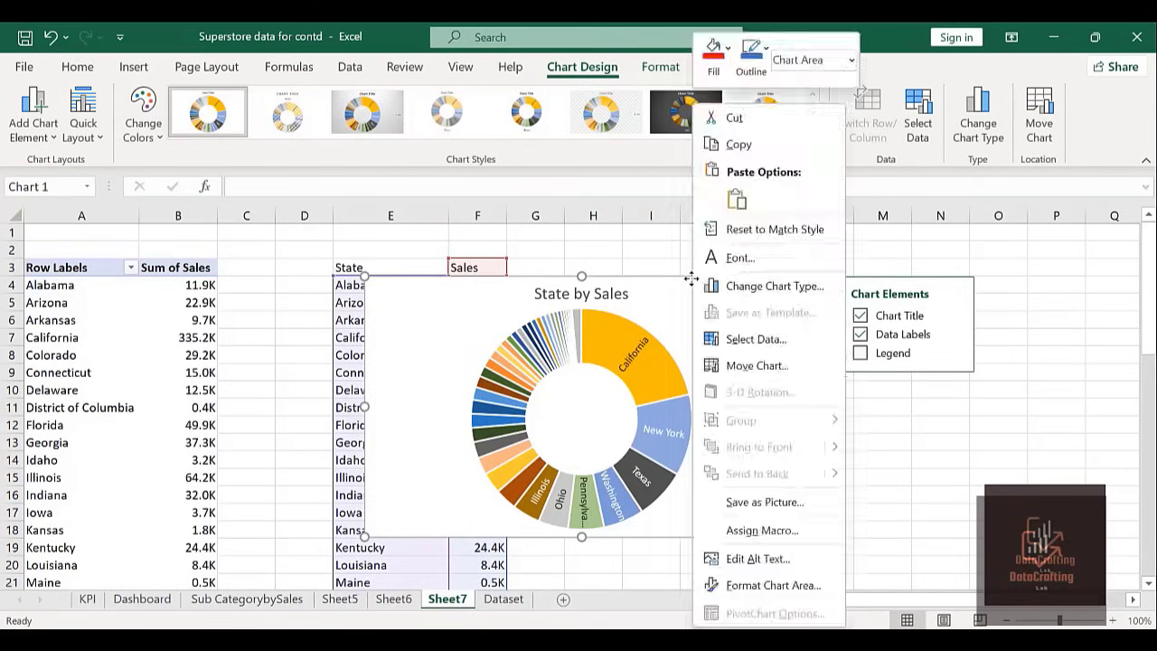
pyautogui.click(745, 585)
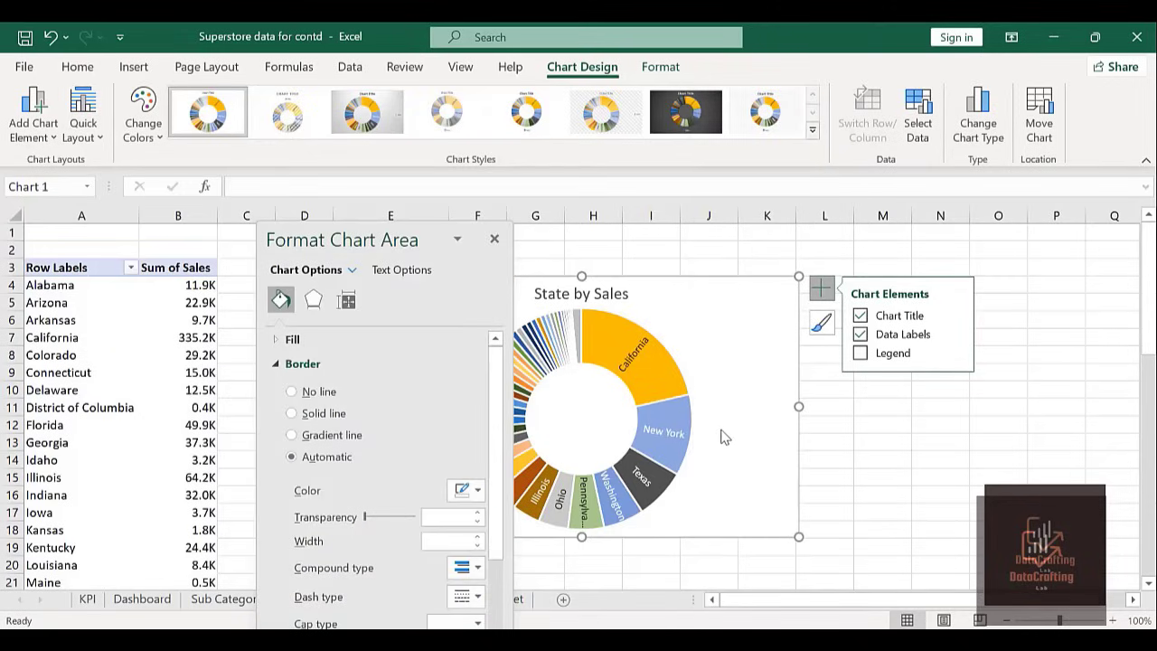
pyautogui.click(277, 342)
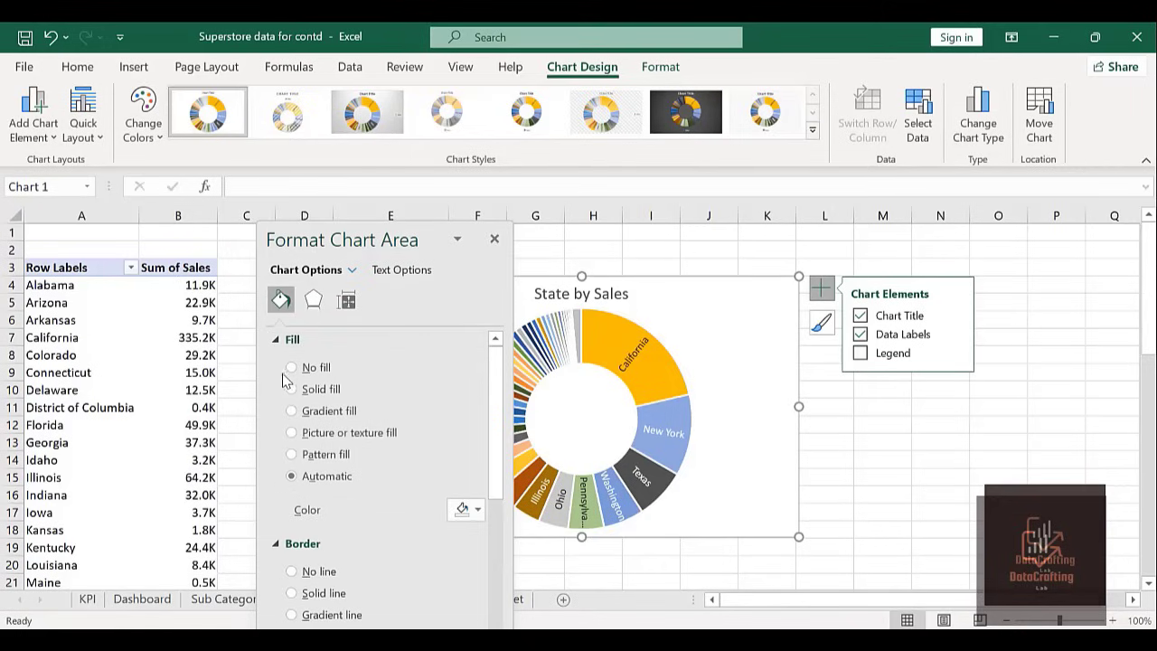
pyautogui.click(291, 368)
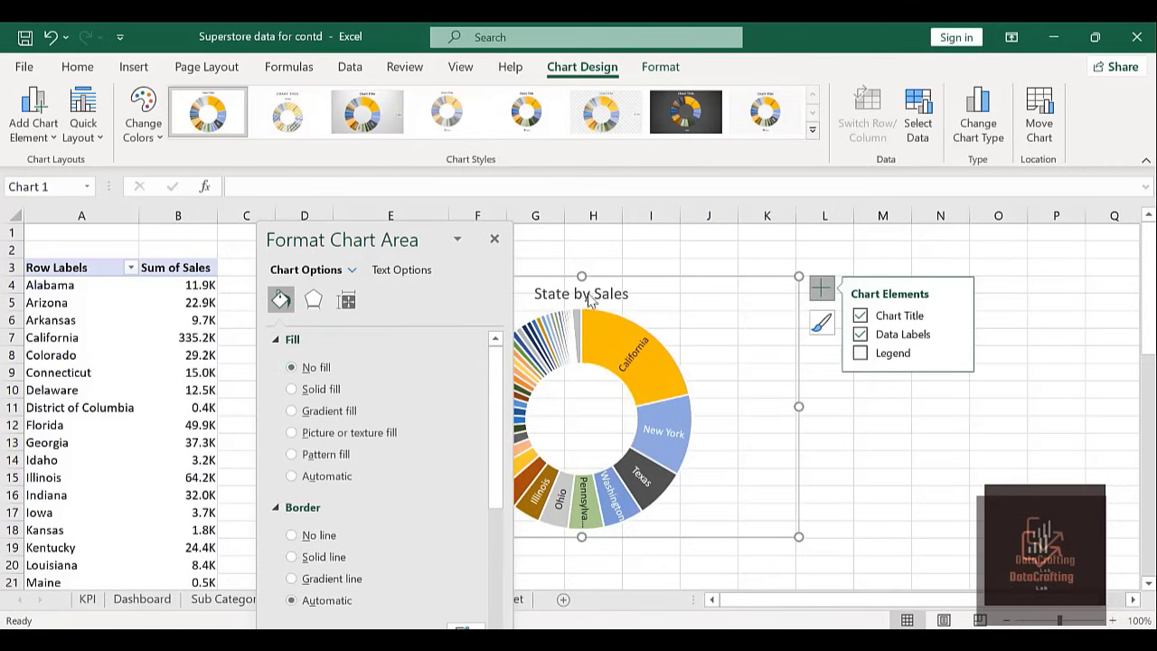
pyautogui.click(494, 238)
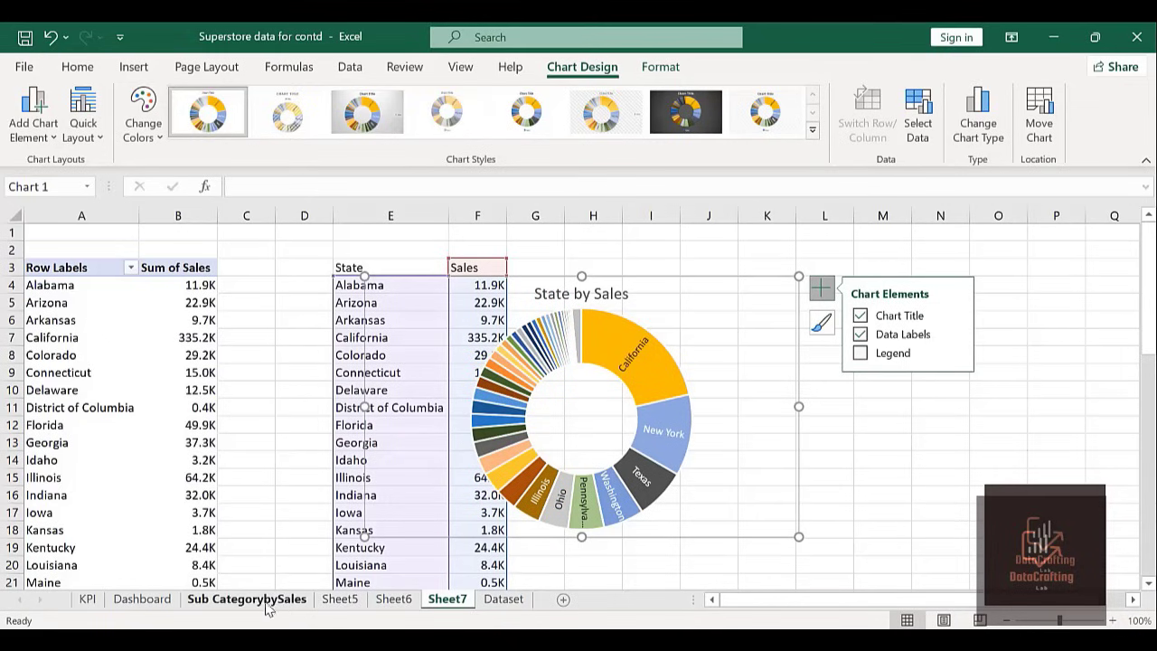
# Copy the State by Sales chart to the Dashboard sheet and place it beside Category by Profit, with its upper edge at row 7.
pyautogui.click(162, 600)
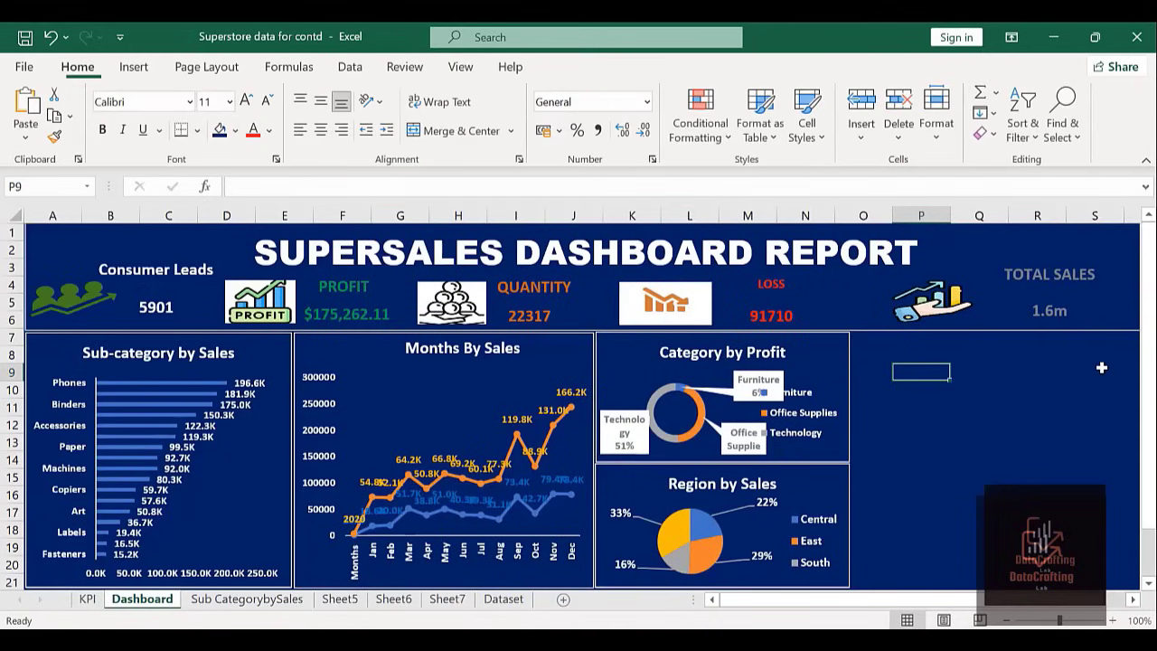
pyautogui.click(976, 354)
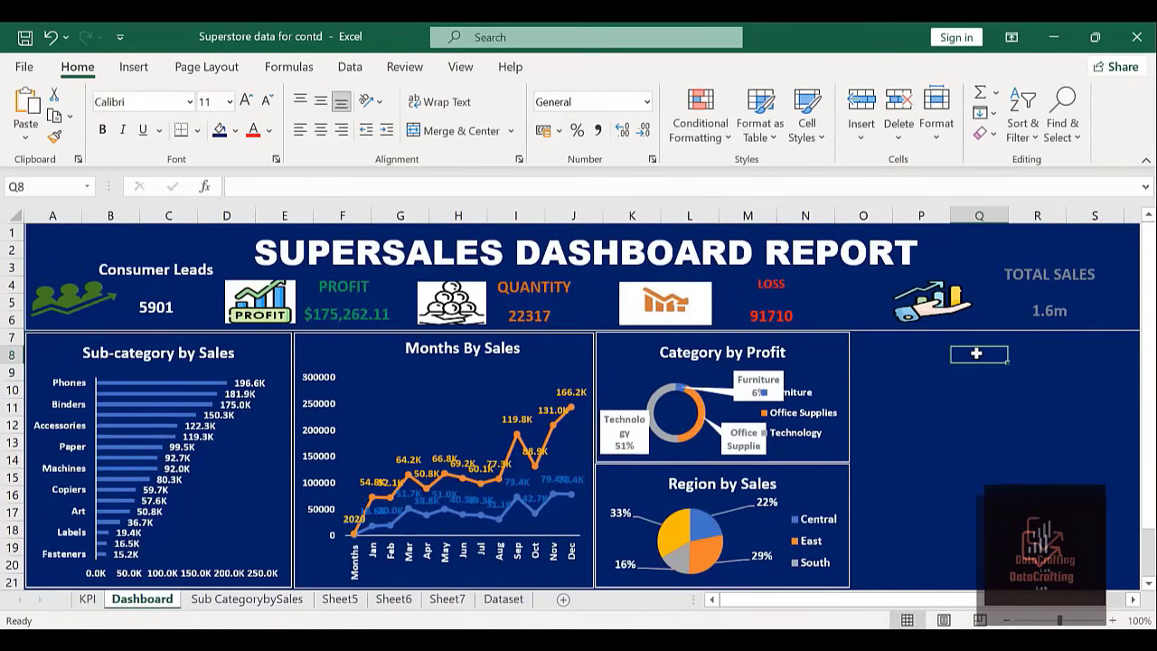
pyautogui.hotkey('ctrl', 'v')
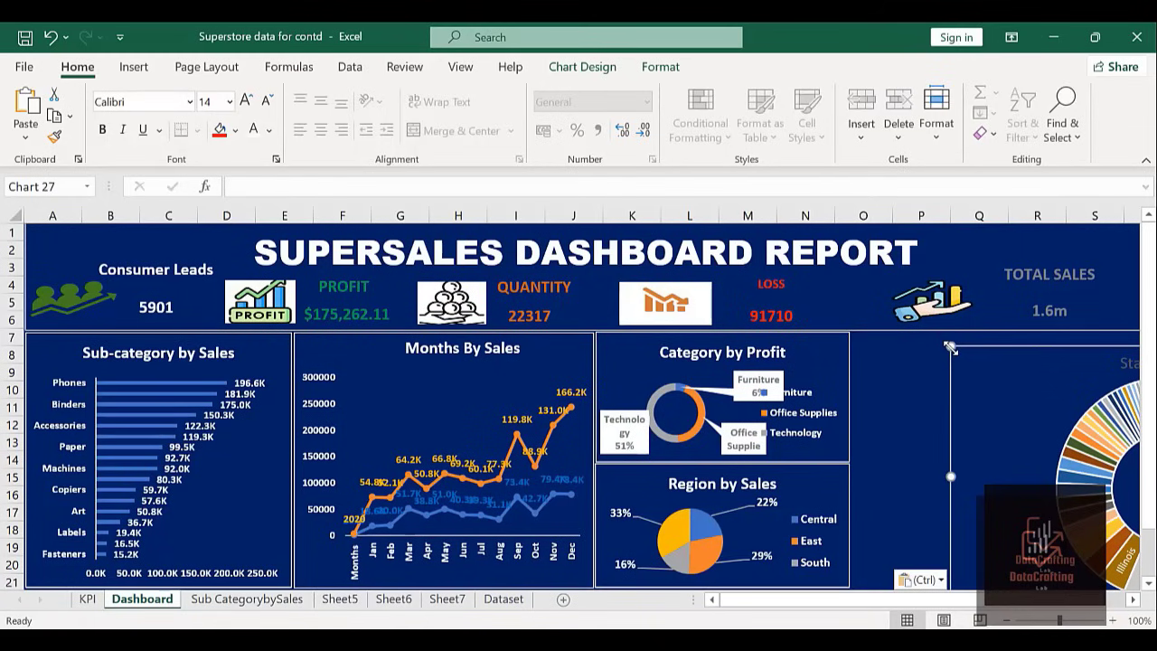
pyautogui.moveTo(951, 347); pyautogui.dragTo(889, 332)
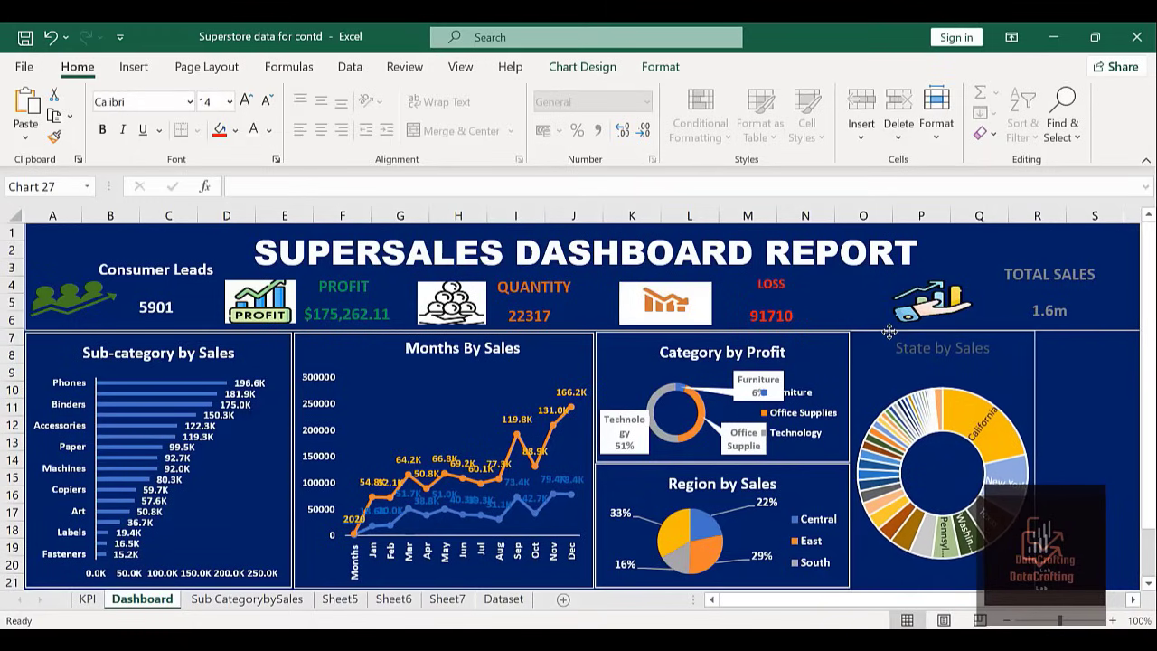
# Widen the State by Sales chart so it reaches the outer border line of the dashboard header in column T.
pyautogui.click(1045, 461)
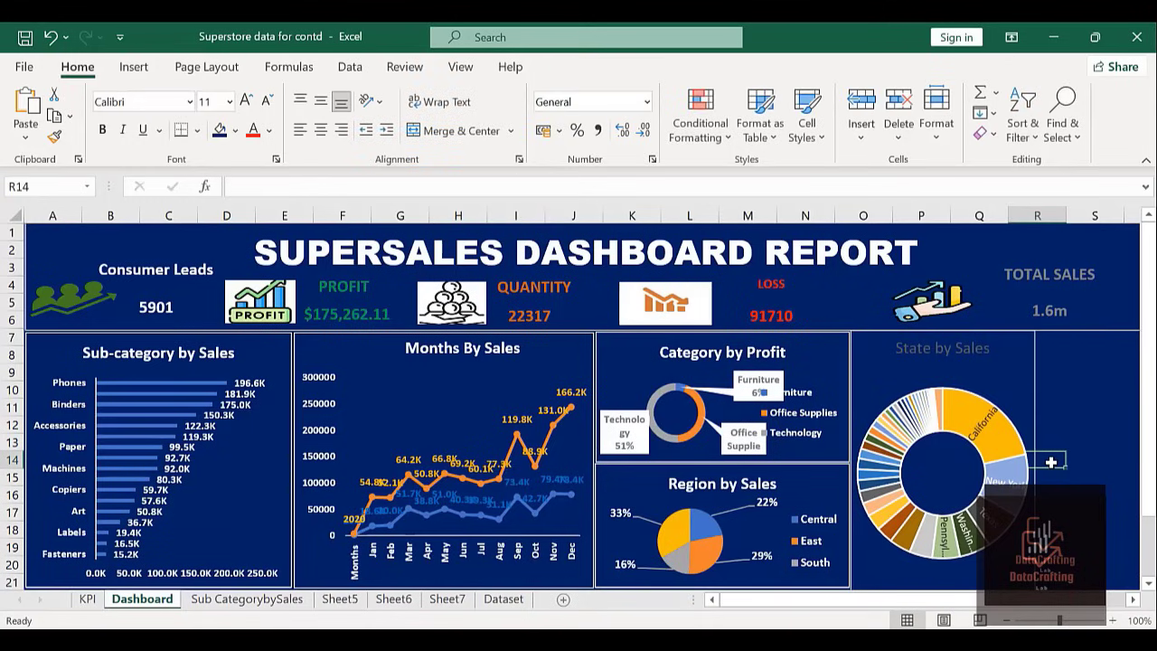
pyautogui.click(1038, 417)
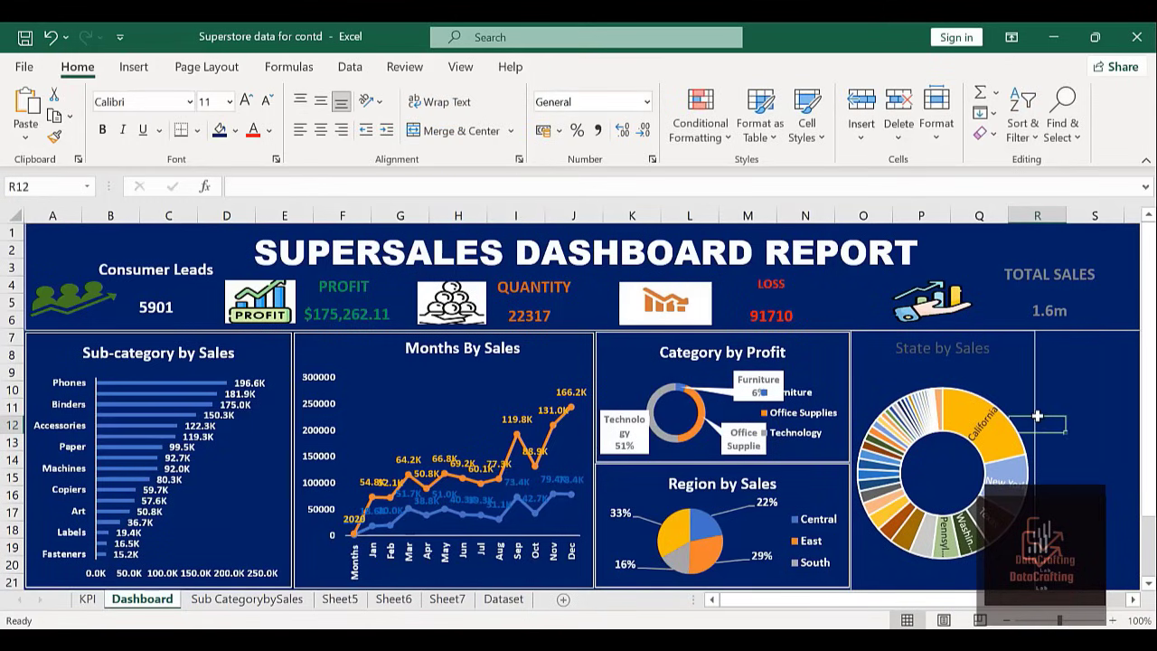
pyautogui.click(1014, 336)
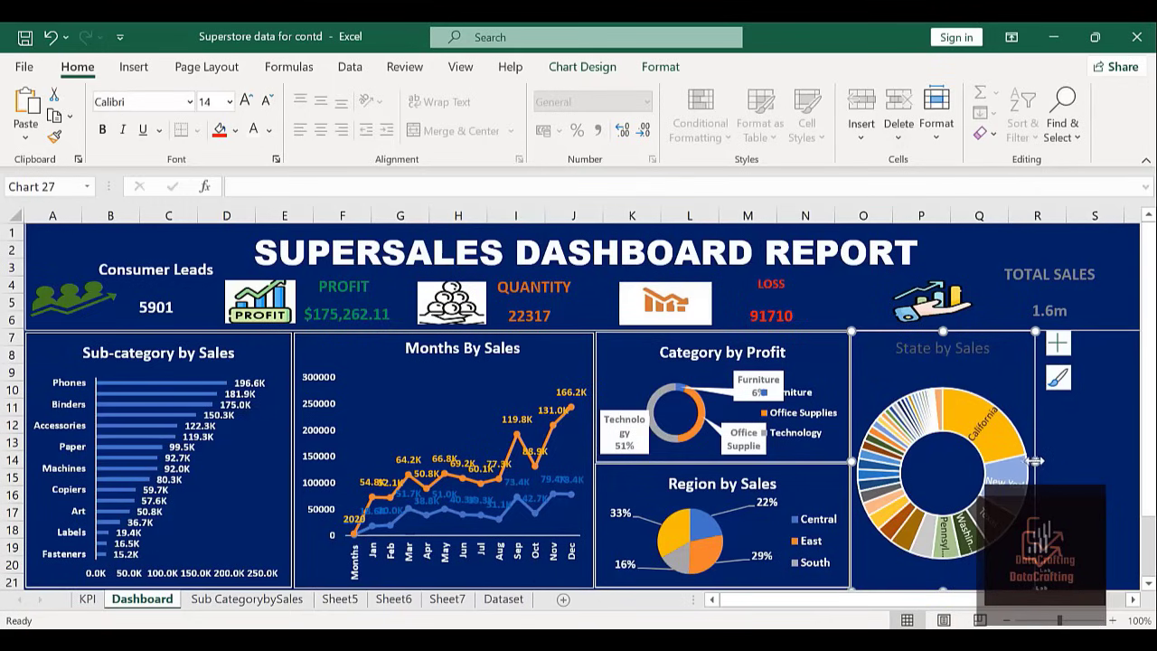
pyautogui.moveTo(1039, 460)
pyautogui.mouseDown()
pyautogui.moveTo(1150, 453)
pyautogui.moveTo(925, 457)
pyautogui.moveTo(972, 457)
pyautogui.mouseUp()
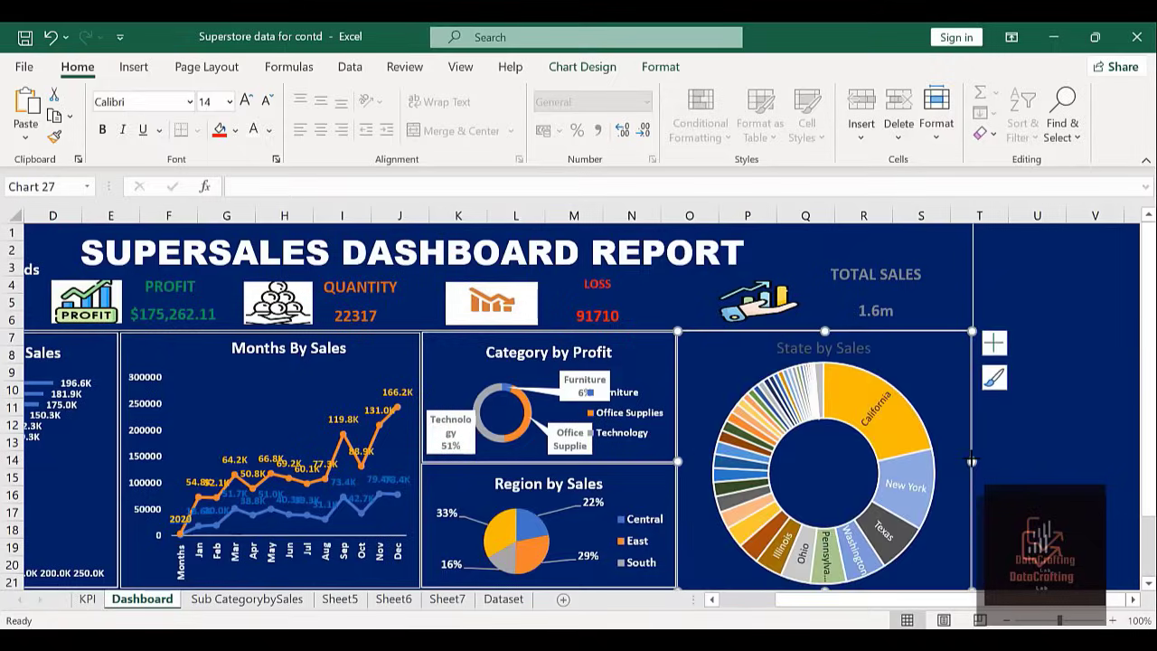
# Shorten the State by Sales chart so its lower edge ends in row 15.
pyautogui.click(1150, 549)
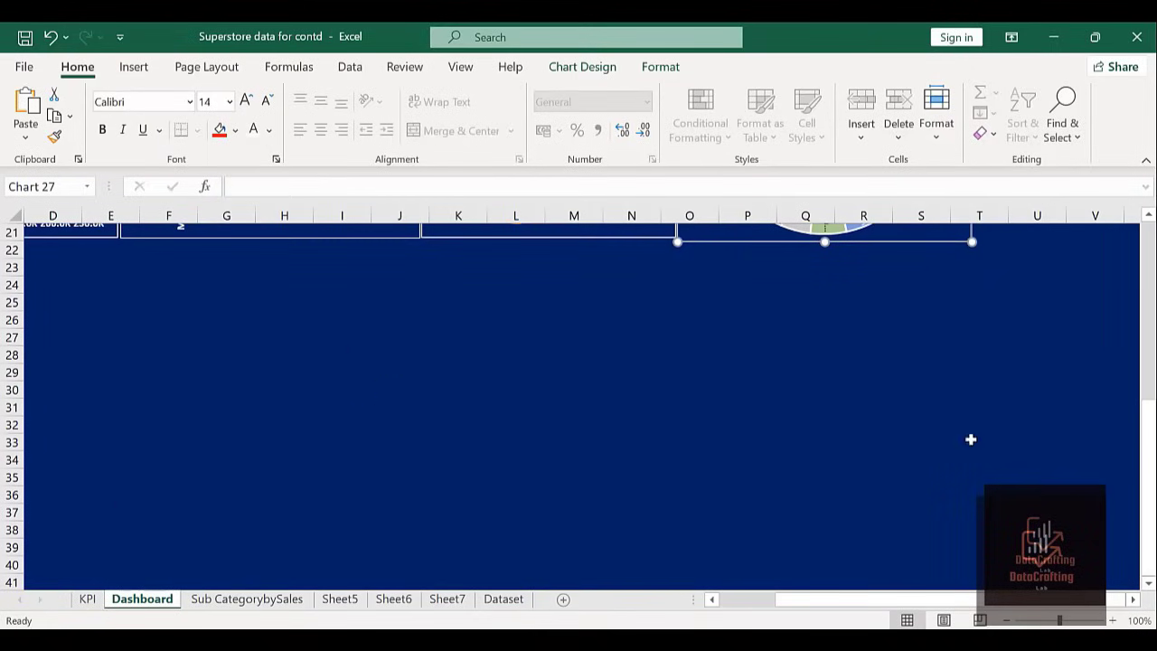
pyautogui.moveTo(1144, 450); pyautogui.dragTo(1145, 327)
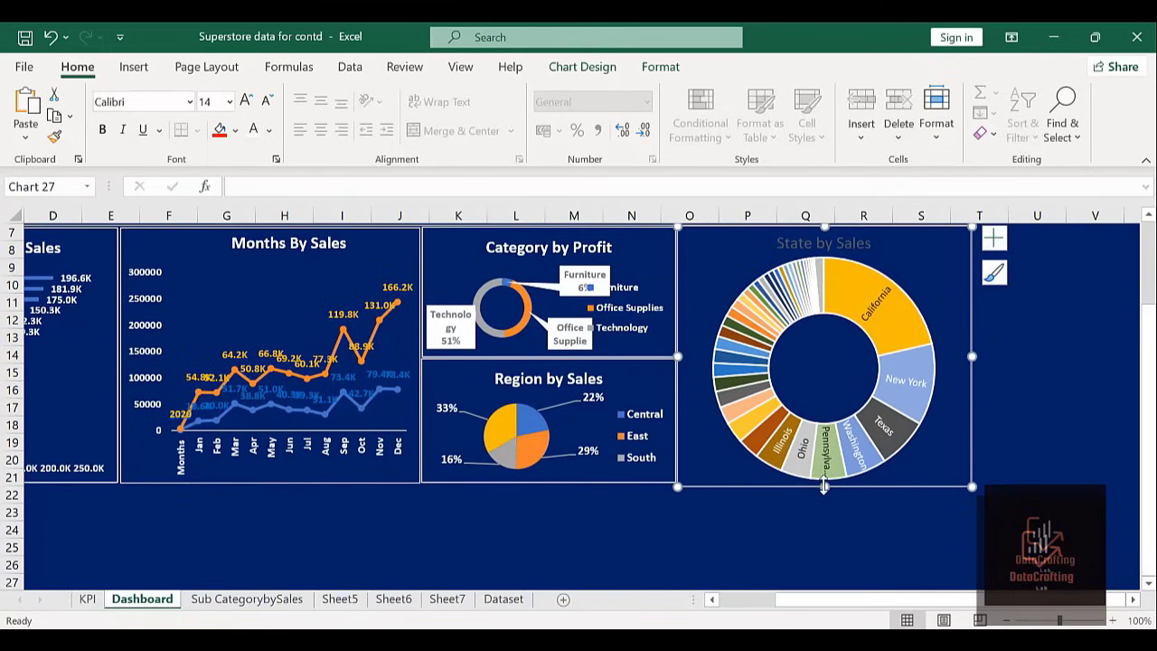
pyautogui.moveTo(824, 486); pyautogui.dragTo(806, 376)
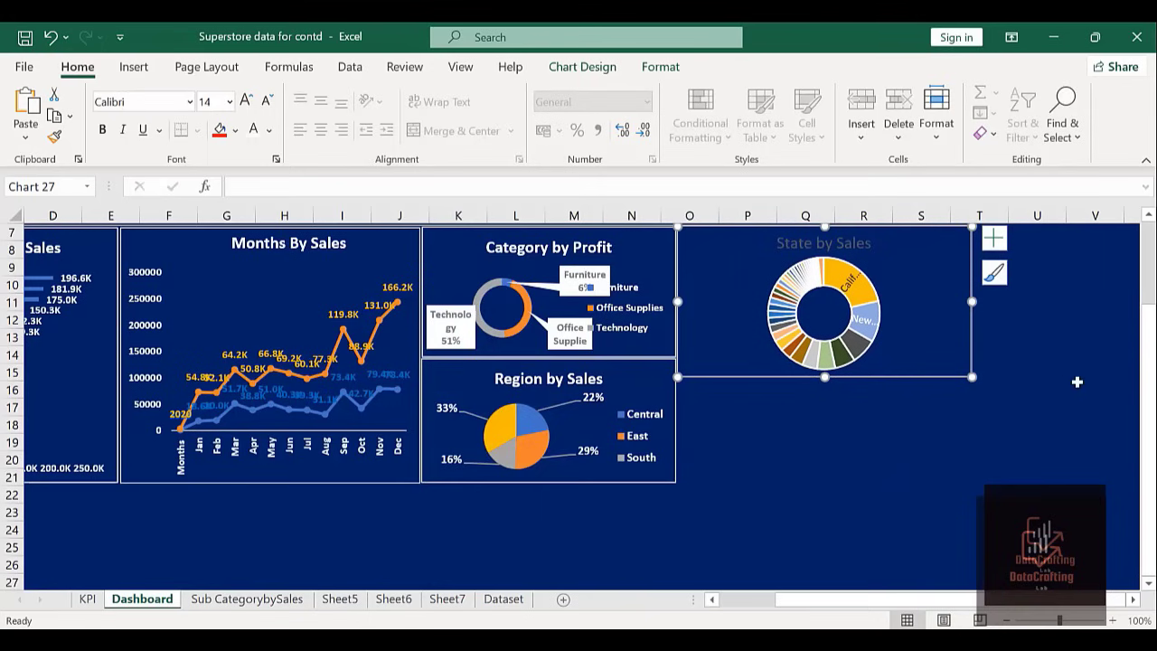
pyautogui.scroll(2, 1151, 273)
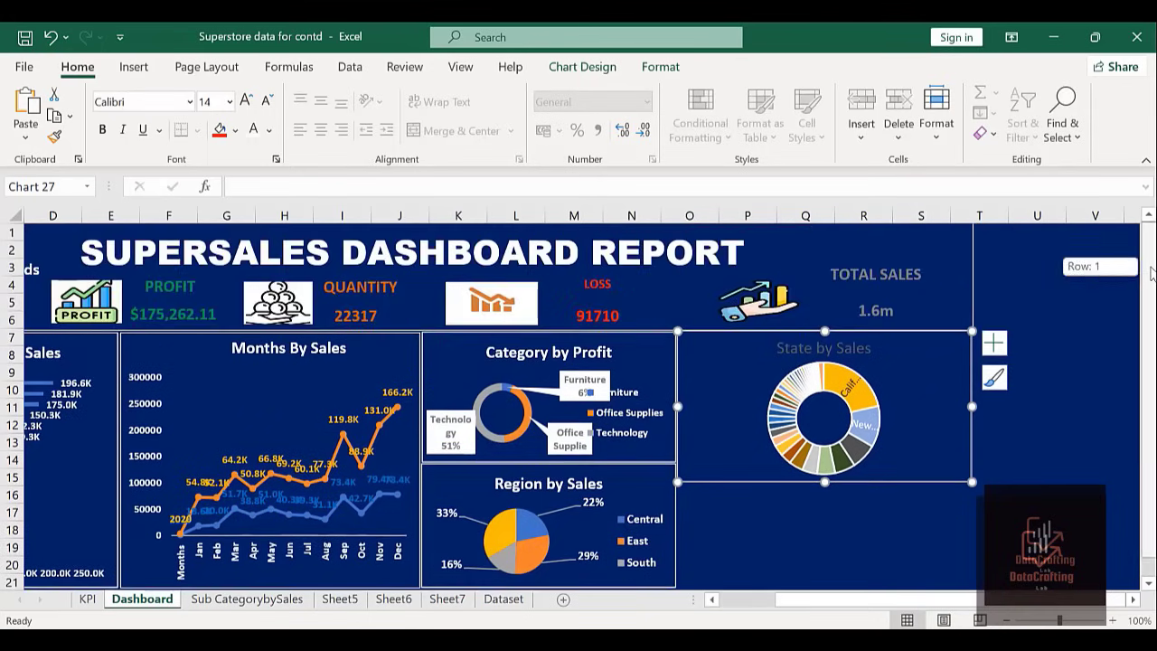
pyautogui.click(723, 603)
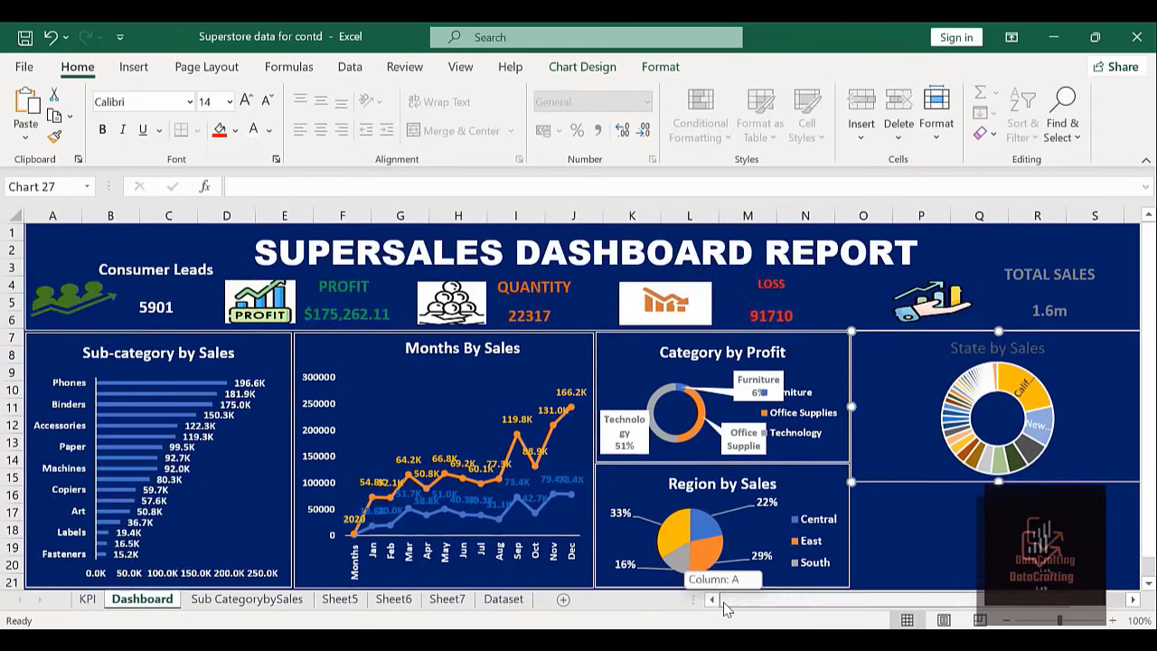
pyautogui.click(882, 603)
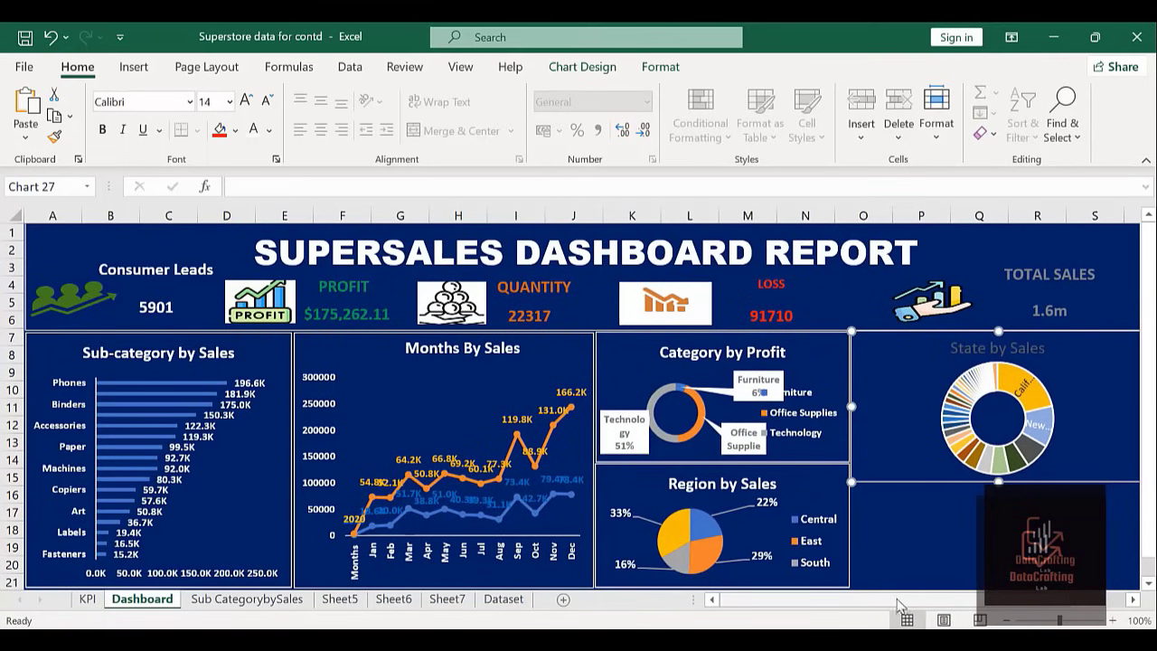
# Make the State by Sales chart title bold and white.
pyautogui.moveTo(907, 605)
pyautogui.mouseDown()
pyautogui.moveTo(990, 604)
pyautogui.moveTo(891, 599)
pyautogui.moveTo(902, 593)
pyautogui.mouseUp()
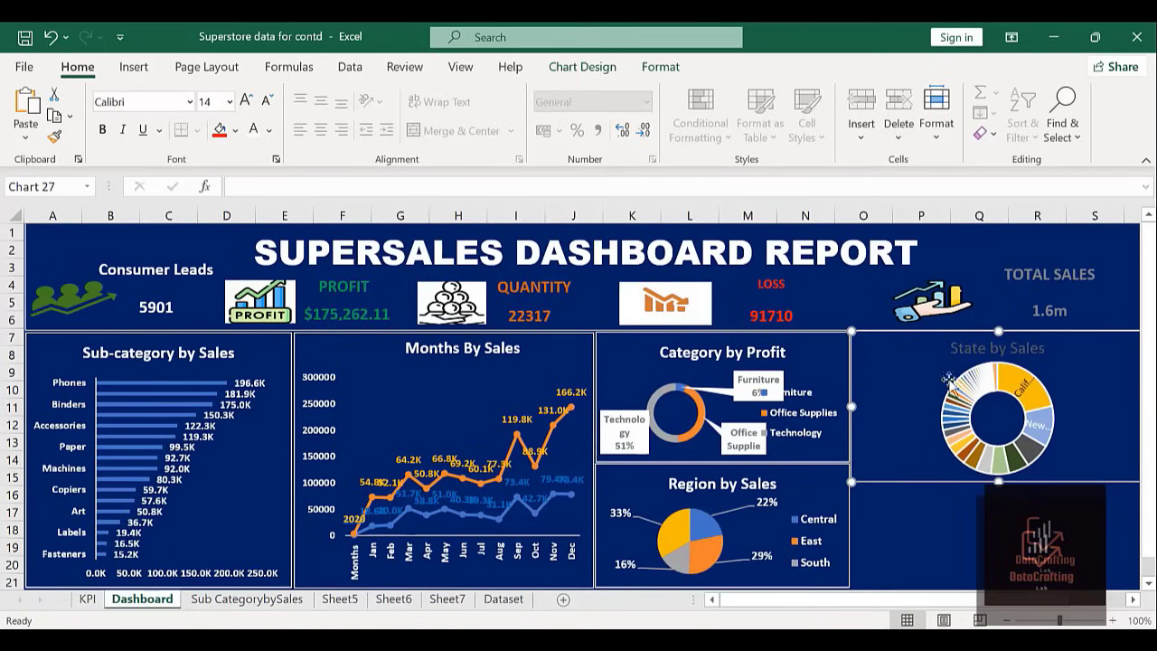
pyautogui.click(987, 352)
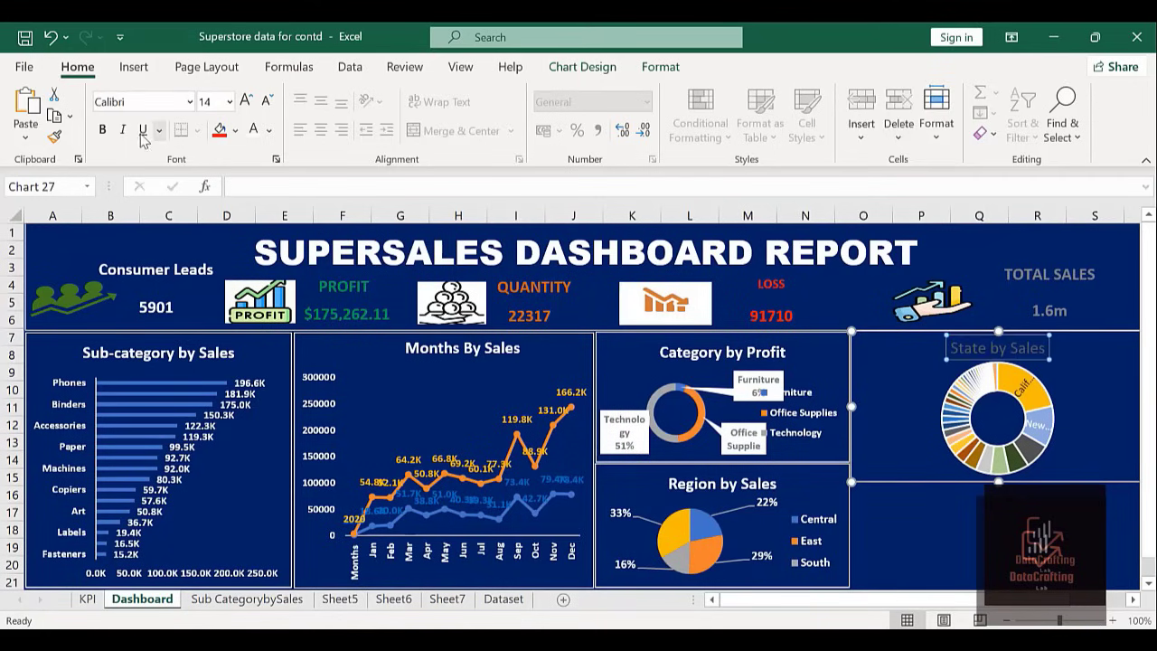
pyautogui.click(103, 129)
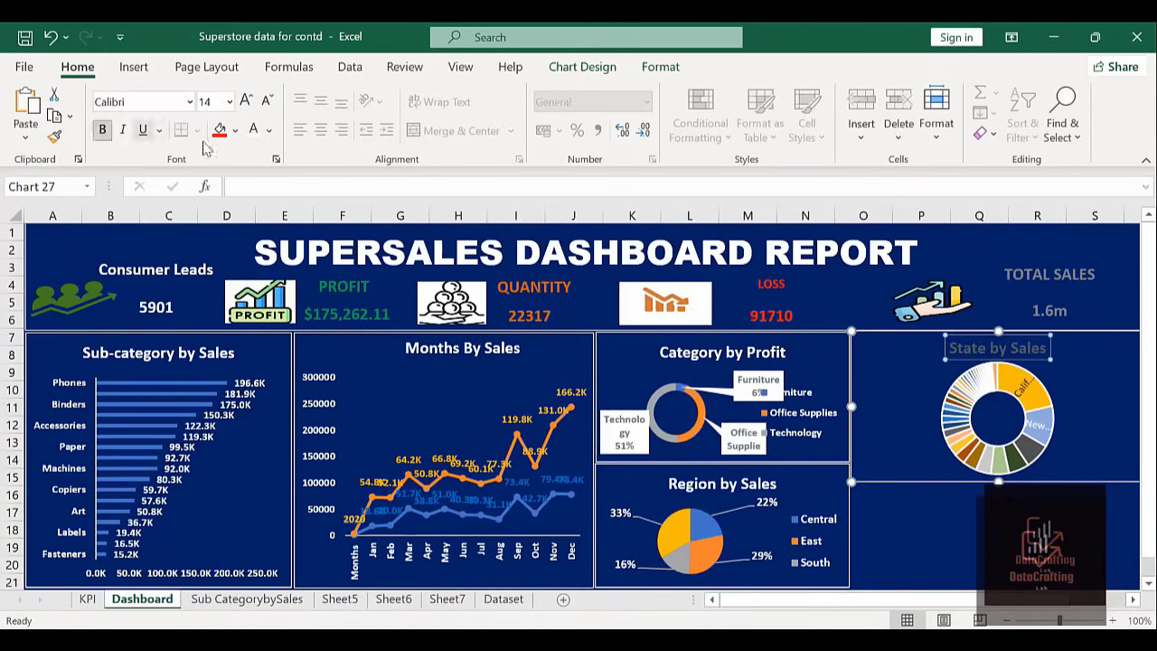
pyautogui.click(261, 136)
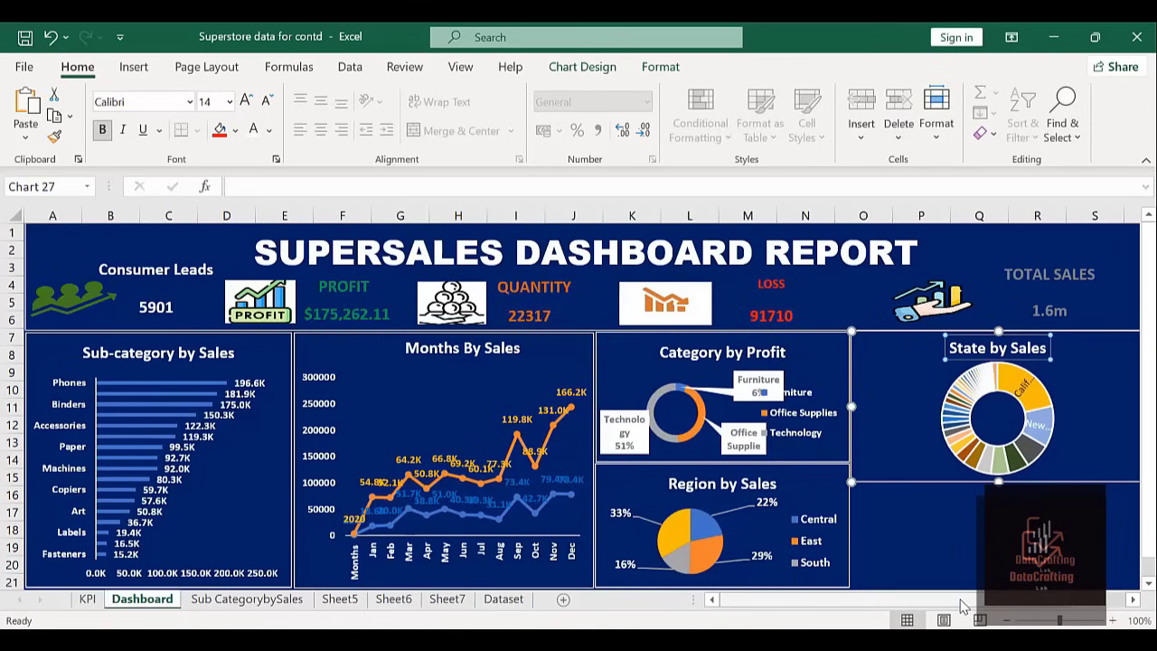
# Narrow the State by Sales chart and the dashboard header text box so their outer edges line up.
pyautogui.hscroll(1, 962, 606)
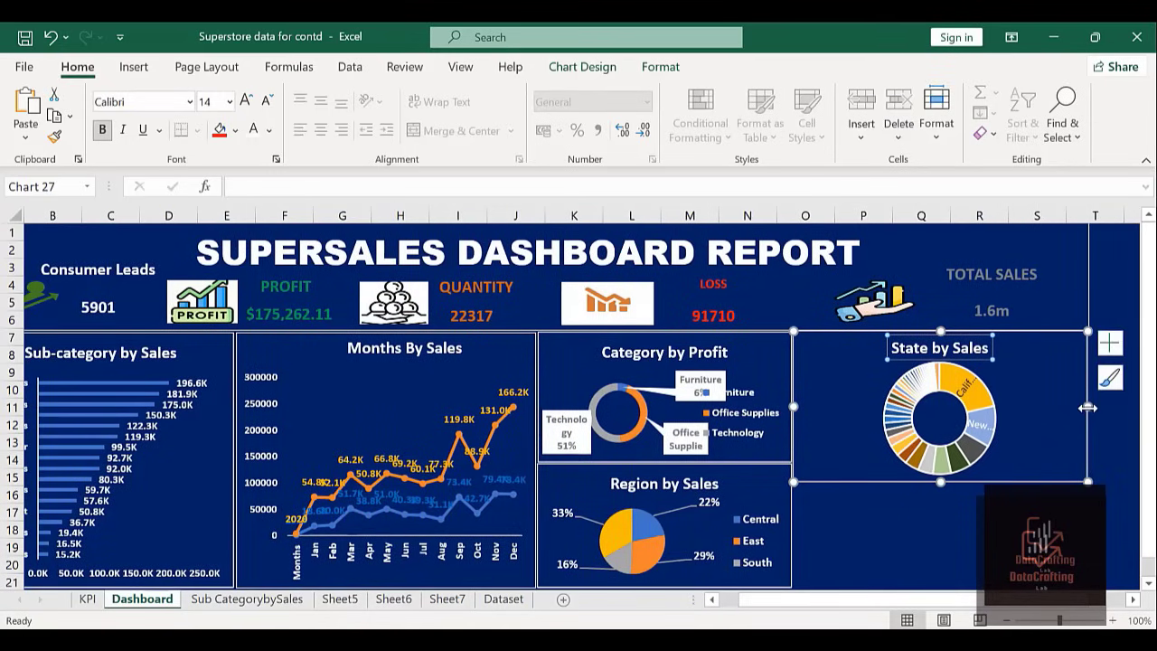
pyautogui.moveTo(1088, 406); pyautogui.dragTo(1068, 406)
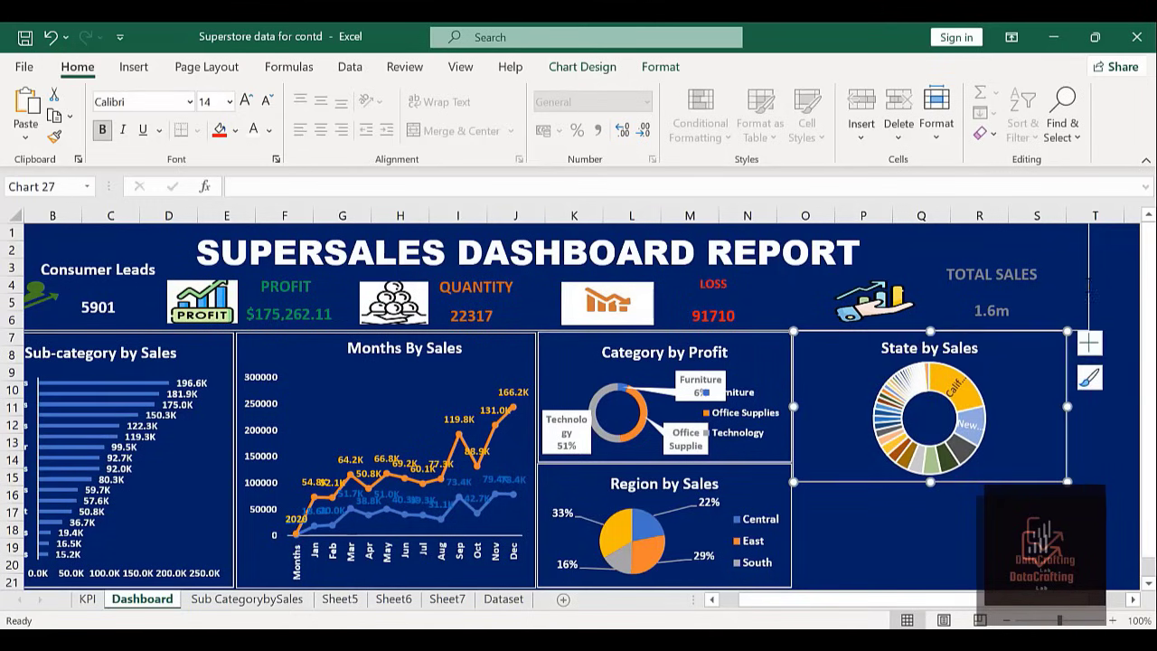
pyautogui.click(1089, 280)
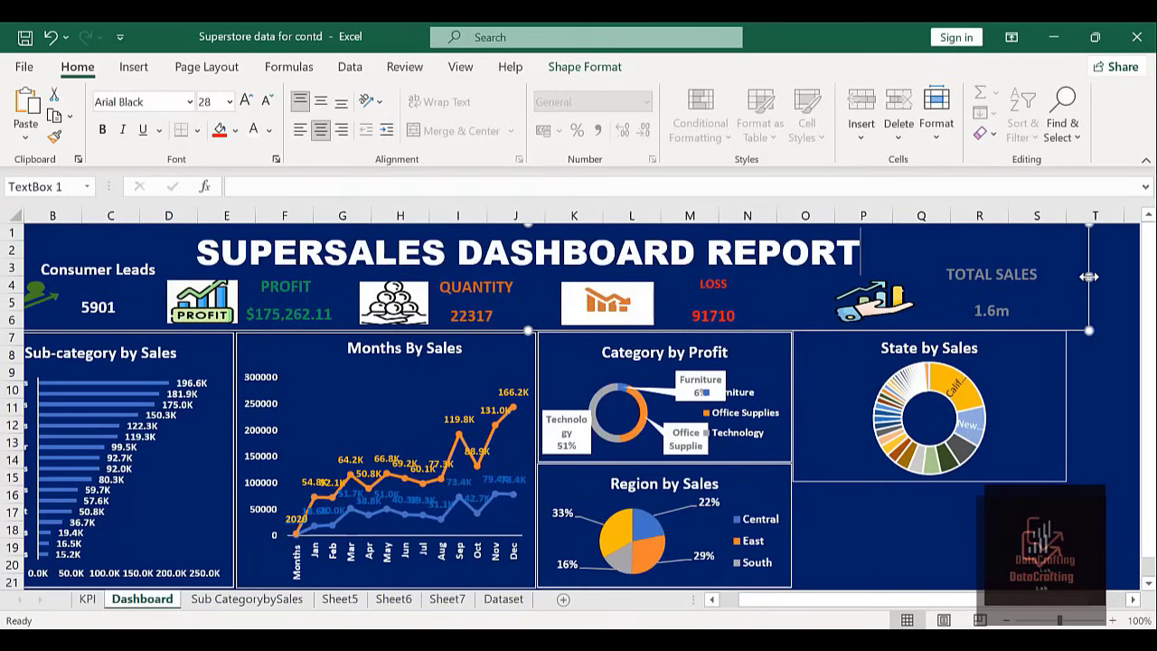
pyautogui.moveTo(1089, 277); pyautogui.dragTo(1066, 277)
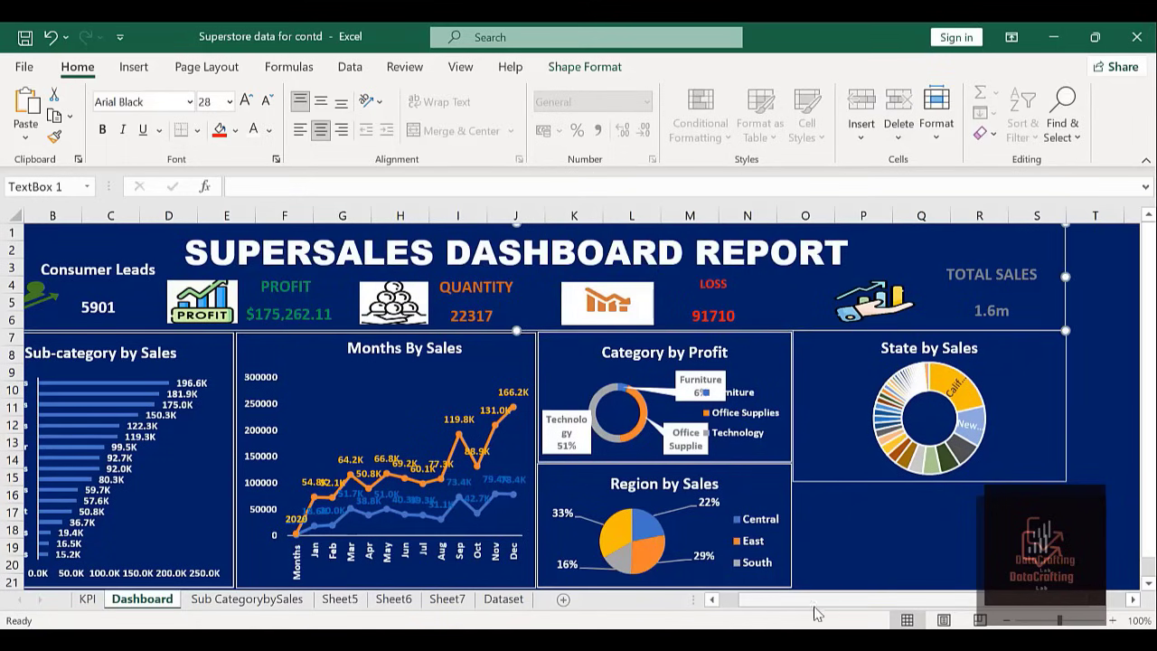
pyautogui.click(733, 604)
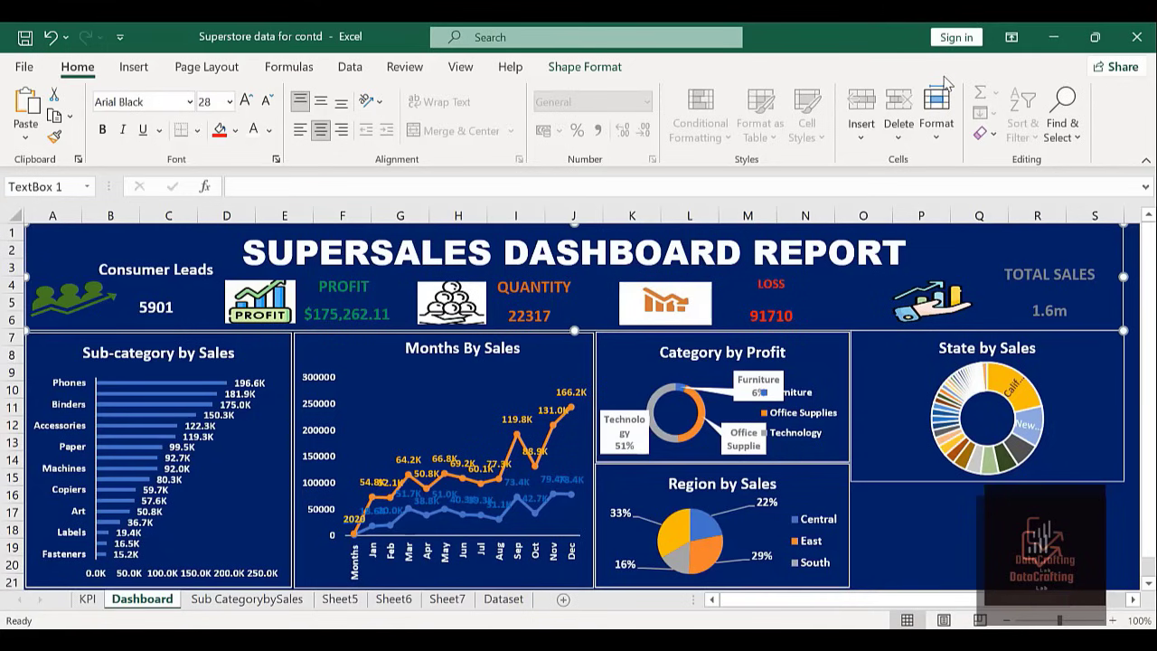
pyautogui.hotkey('ctrl', 'z')
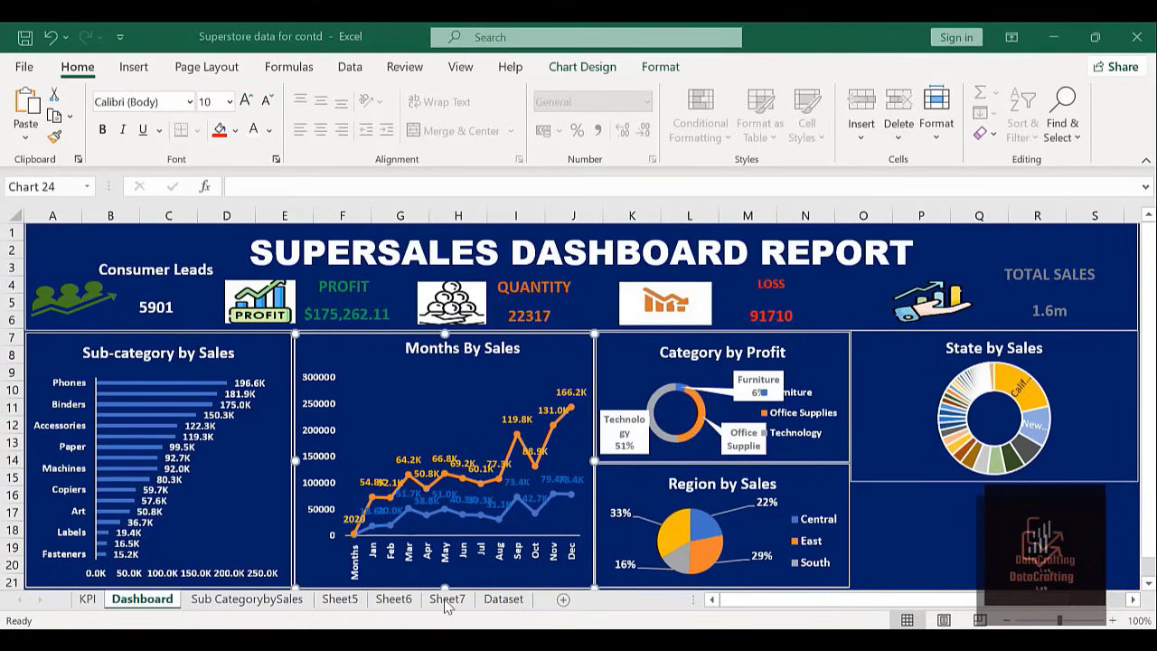
# Insert a slicer for City from the category profit doughnut chart on Sheet6.
pyautogui.click(393, 600)
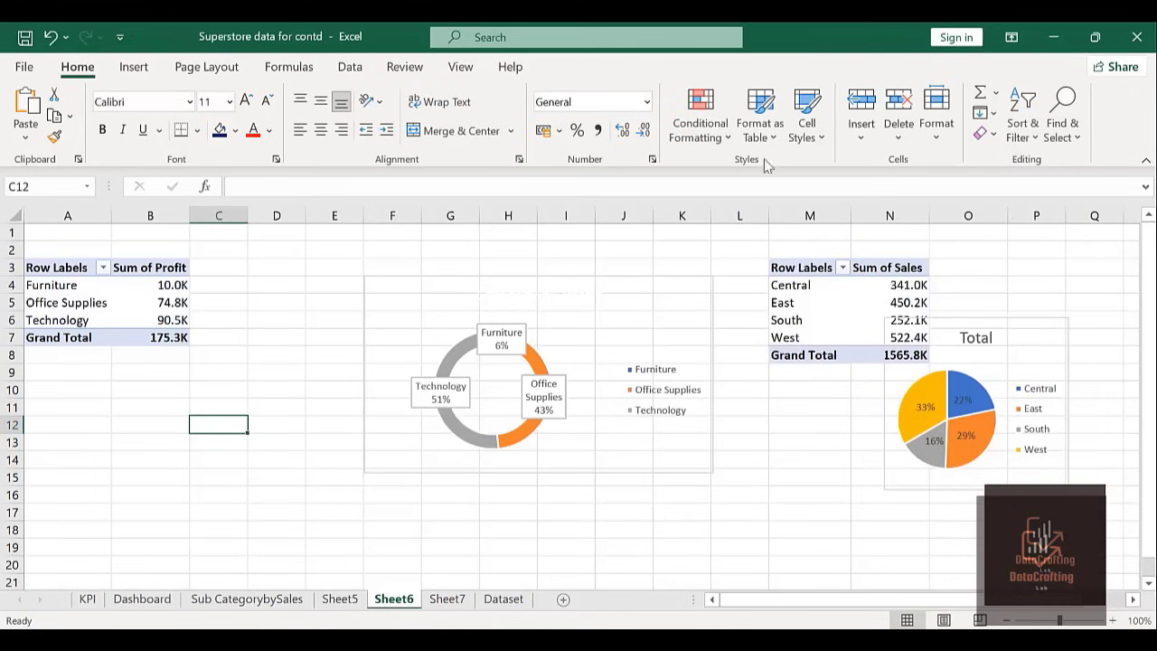
pyautogui.click(635, 281)
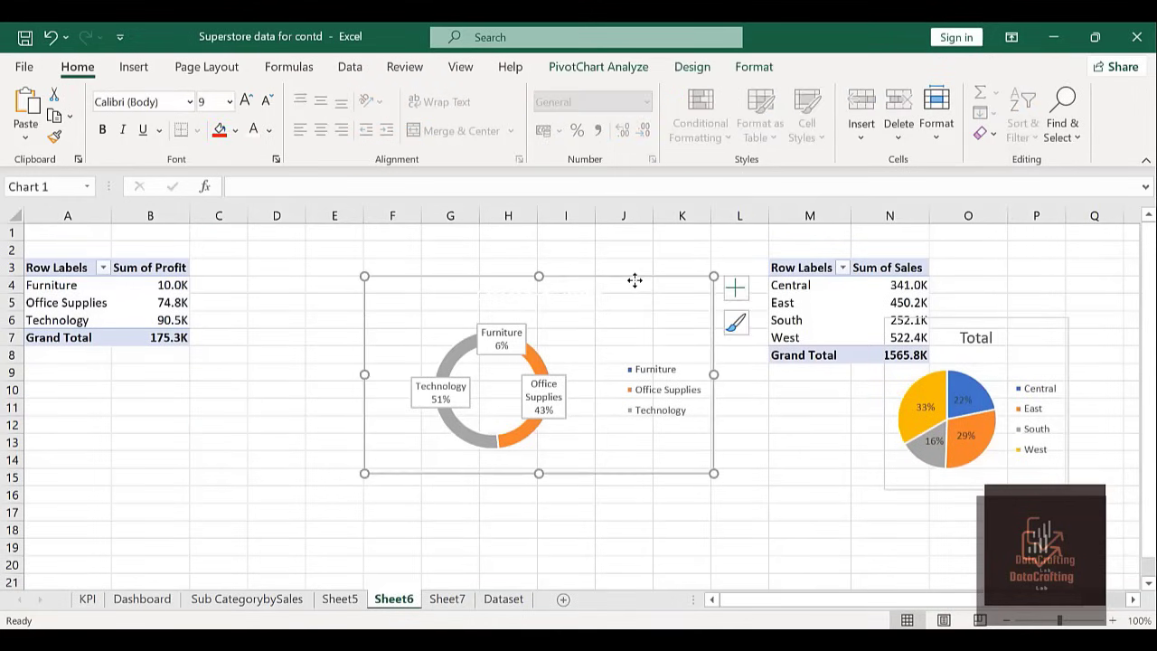
pyautogui.click(614, 67)
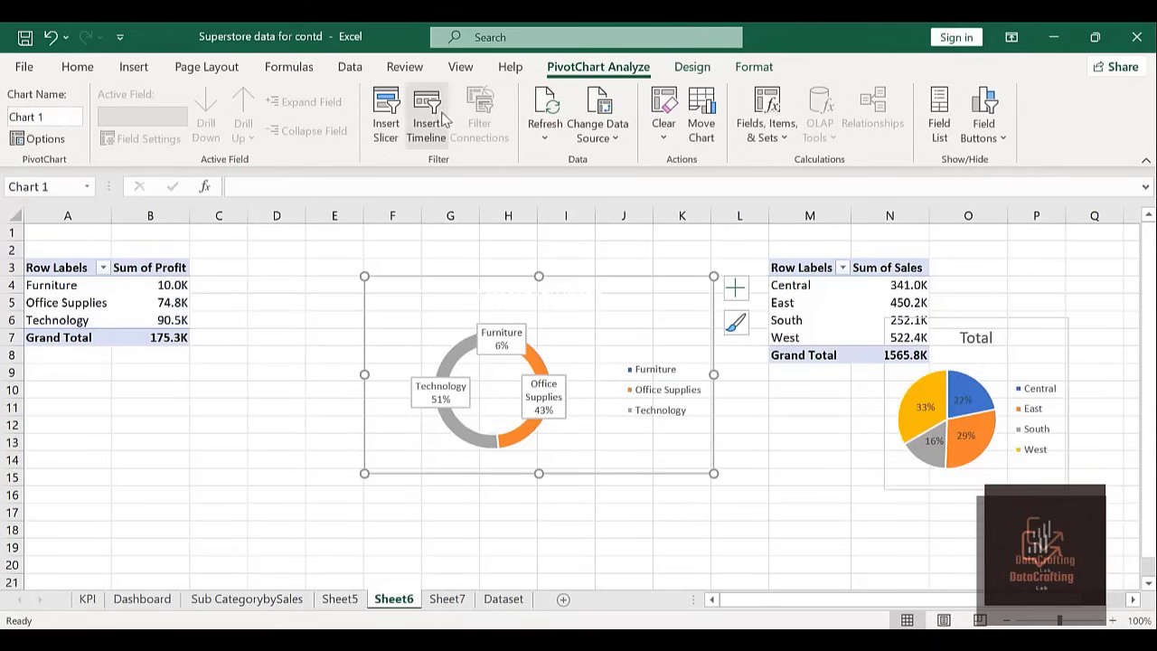
pyautogui.click(399, 114)
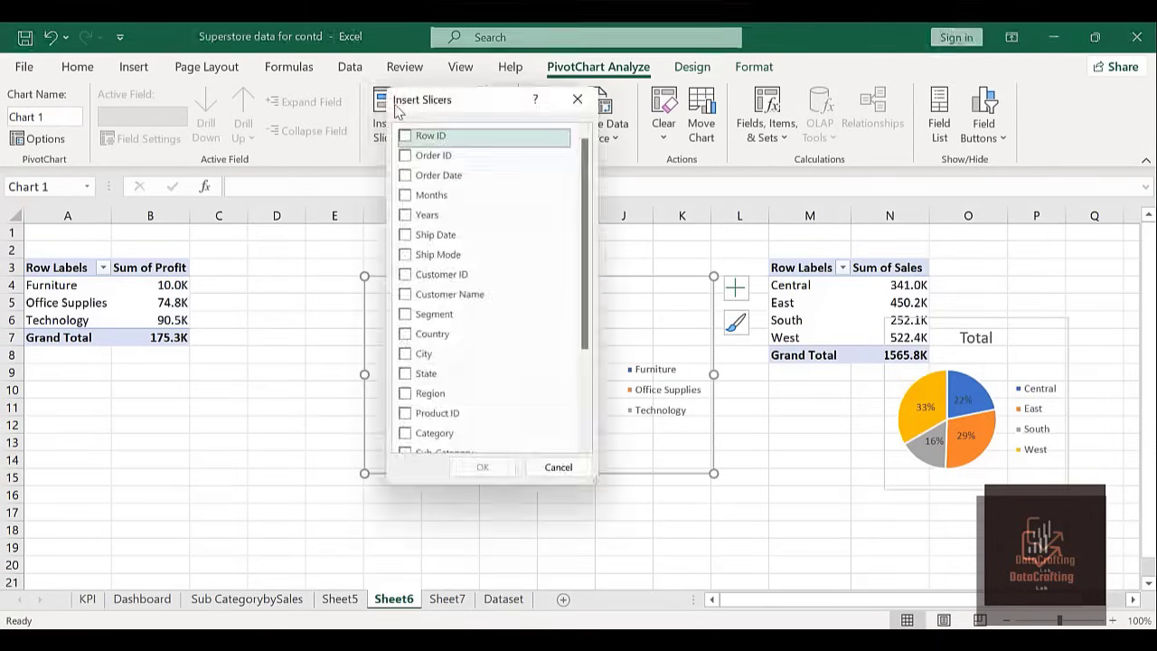
pyautogui.click(402, 360)
pyautogui.click(403, 355)
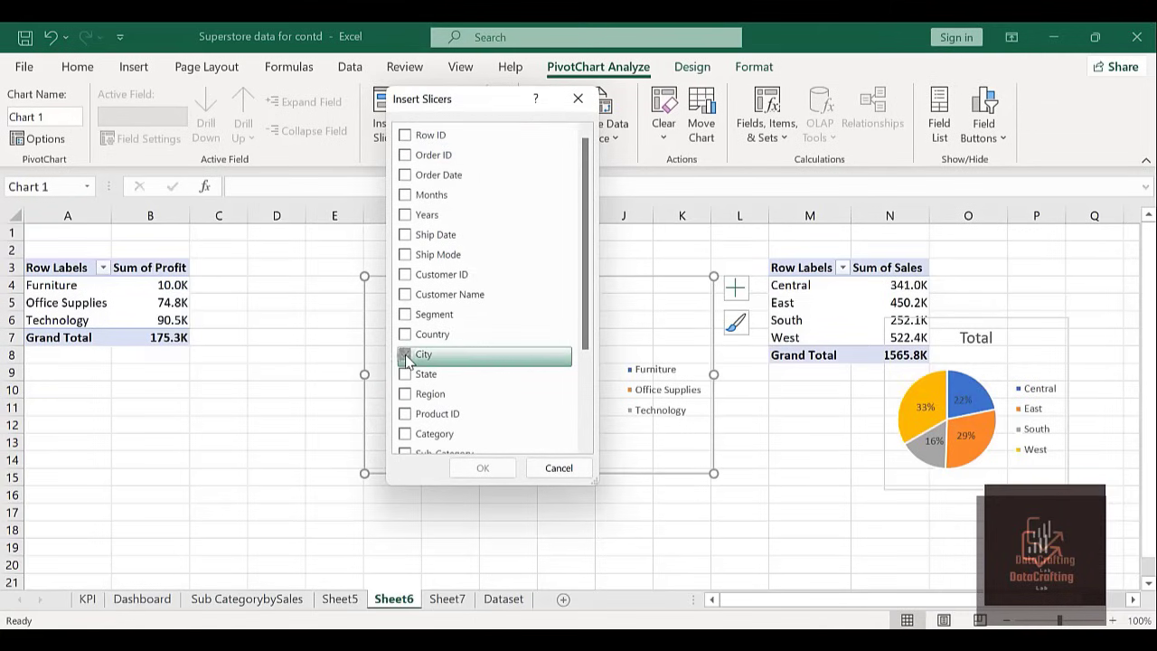
pyautogui.click(482, 468)
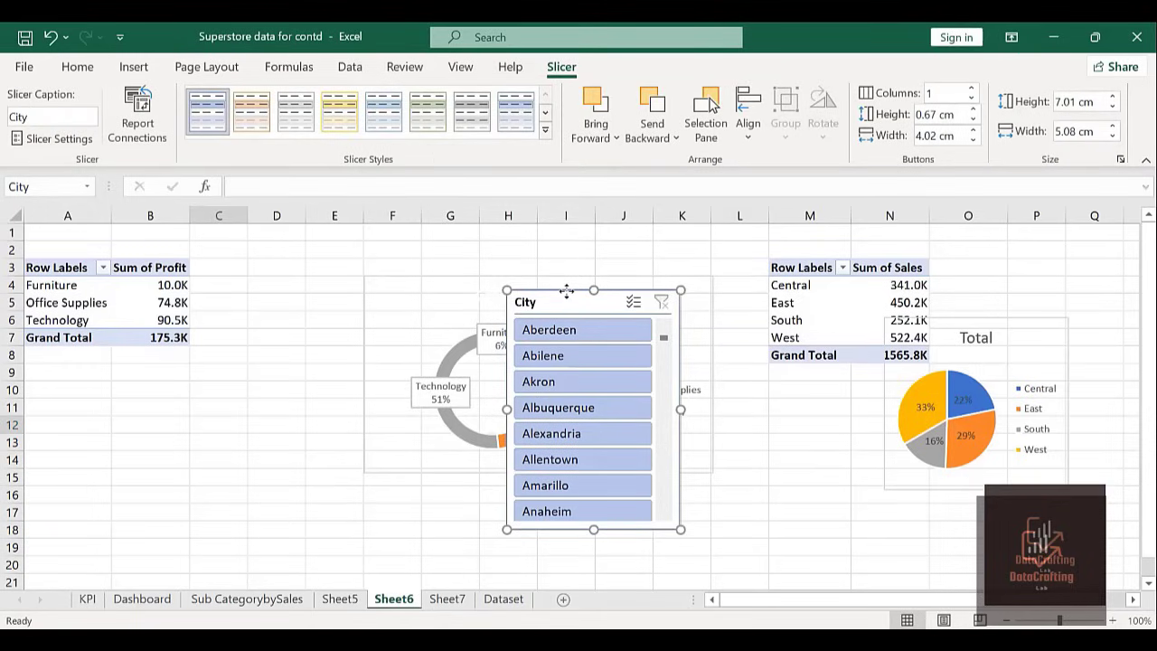
# Copy the City slicer to the Dashboard sheet, placing it below the State by Sales chart.
pyautogui.click(141, 604)
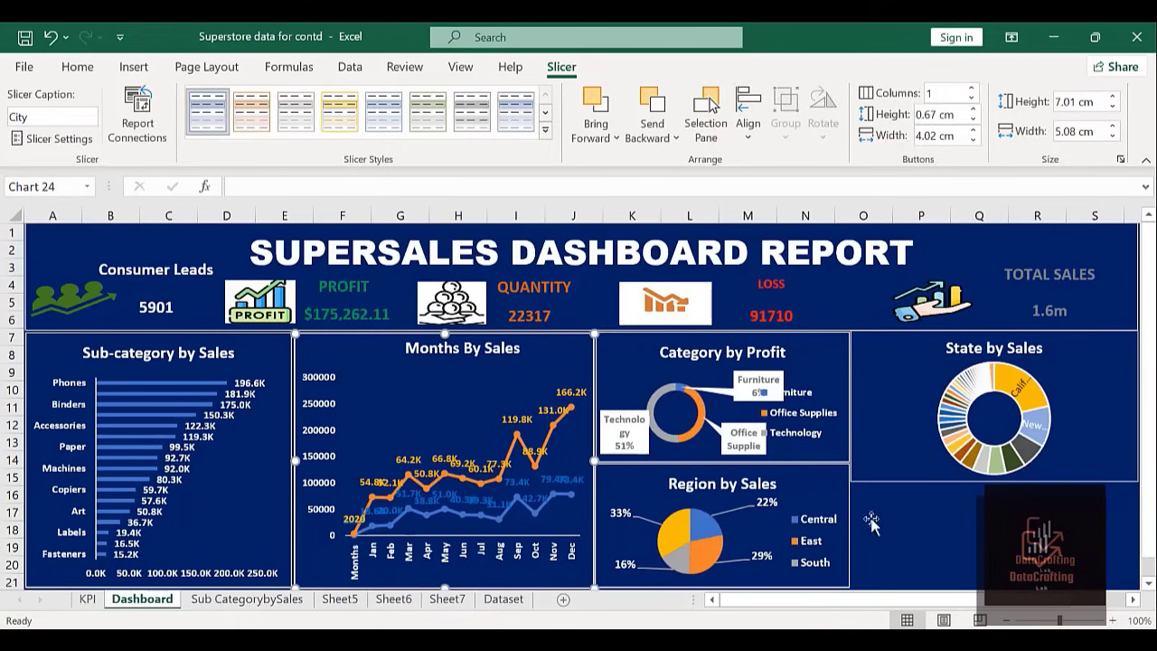
pyautogui.click(936, 511)
pyautogui.hotkey('ctrl', 'v')
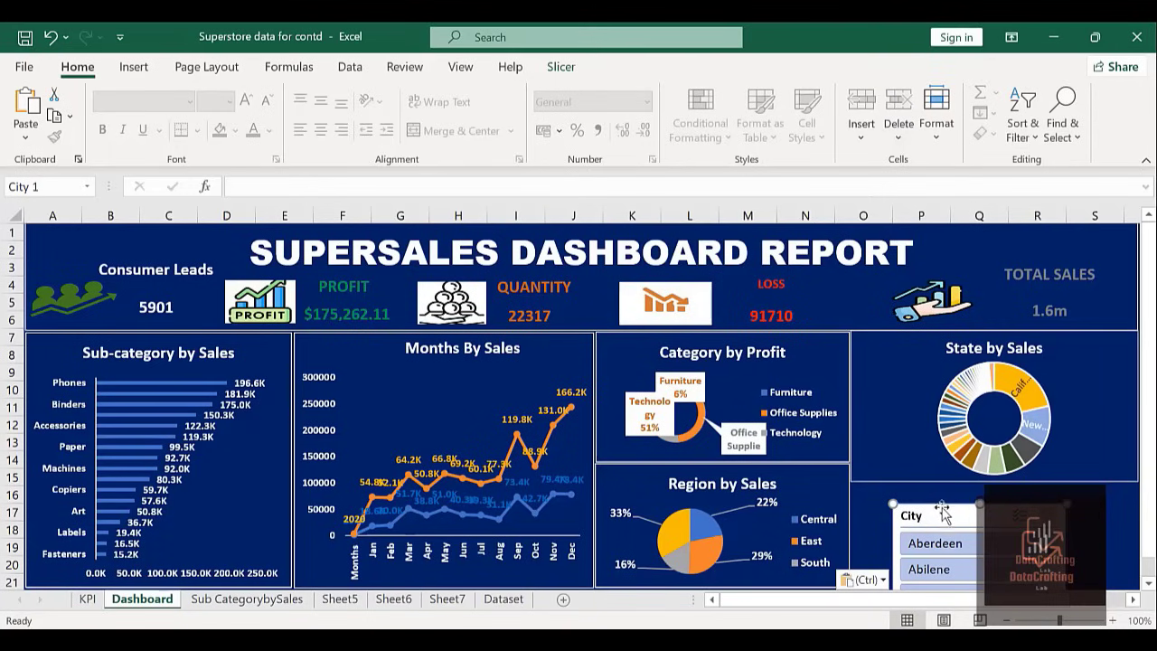
pyautogui.rightClick(939, 504)
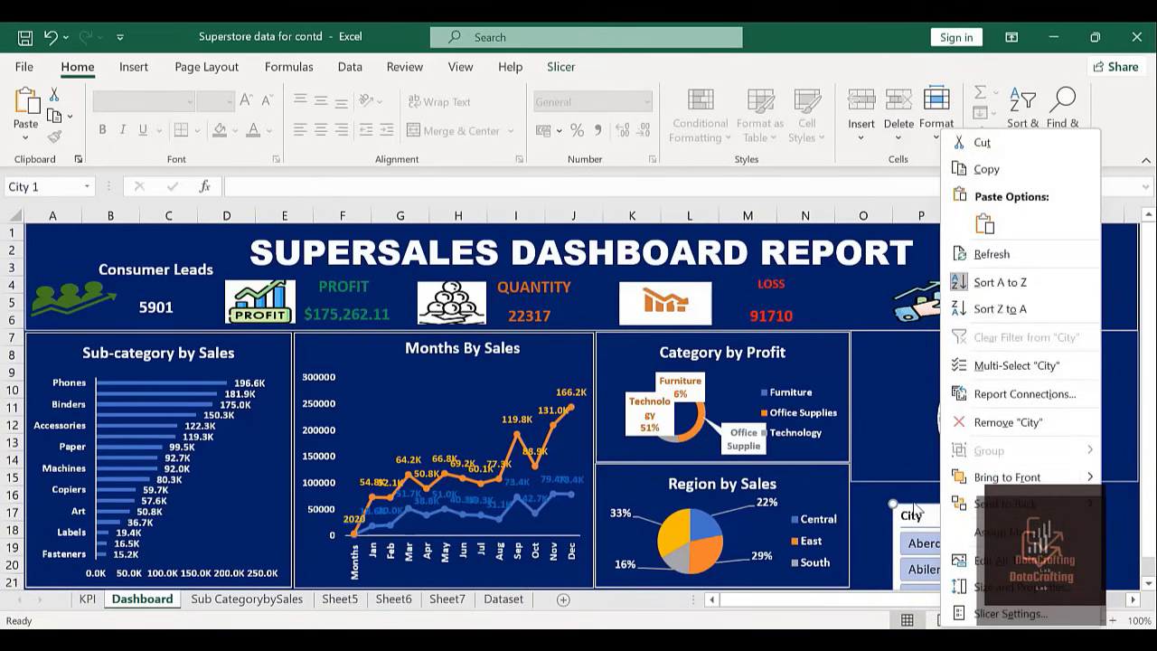
pyautogui.press('Escape')
pyautogui.hotkey('ctrl', 'v')
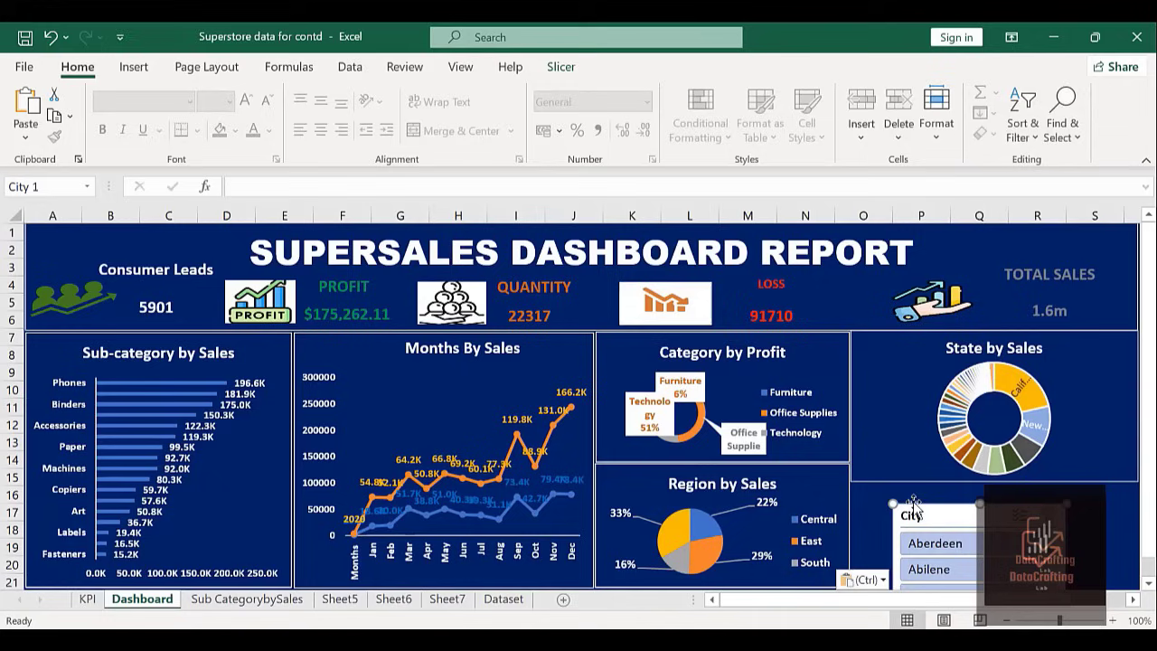
# Set the City slicer's buttons to 4 columns.
pyautogui.click(561, 68)
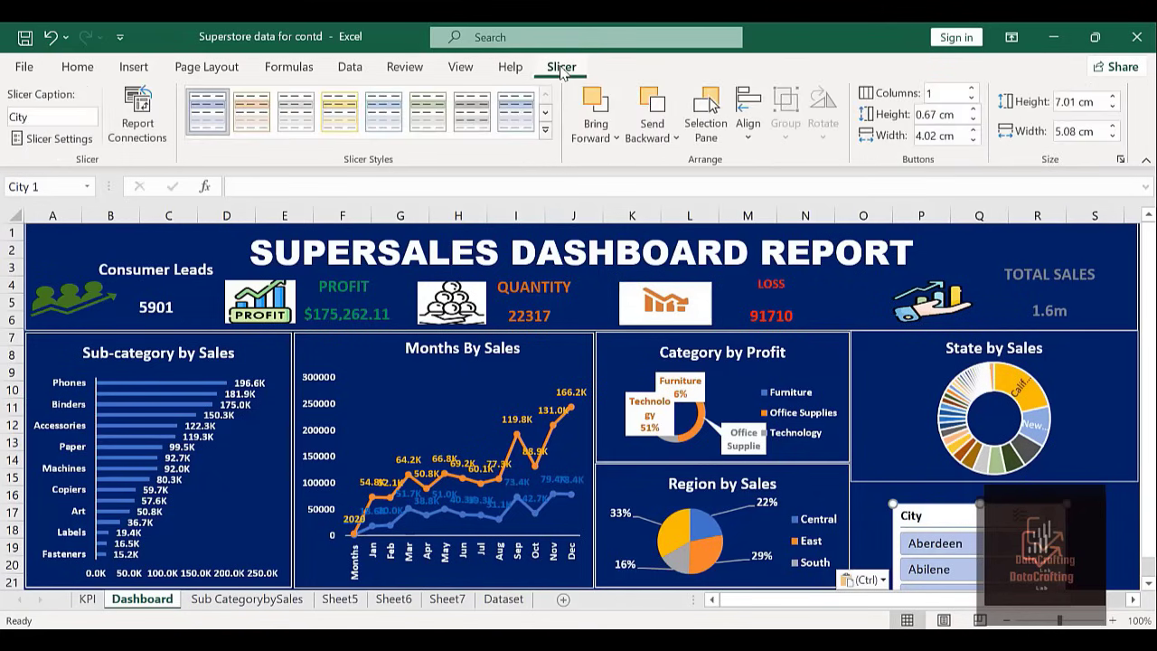
pyautogui.click(971, 90)
pyautogui.click(972, 89)
pyautogui.click(972, 90)
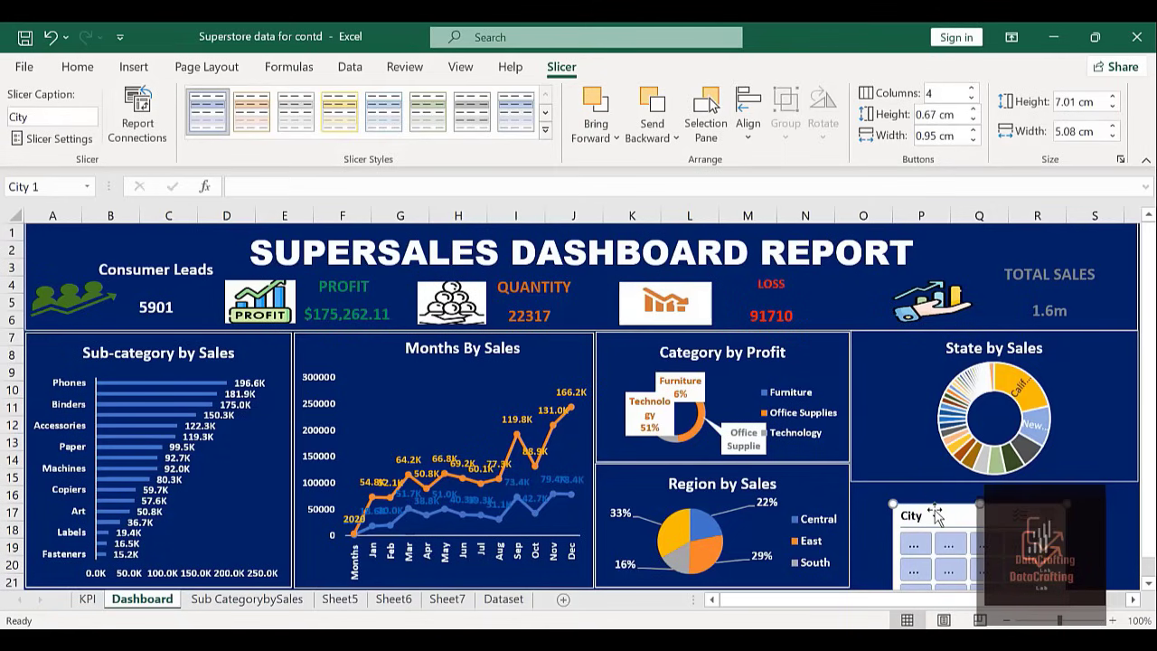
# Move the City slicer up to row 7 and resize it to about 7.81 cm wide and 3.78 cm high.
pyautogui.moveTo(931, 511); pyautogui.dragTo(911, 489)
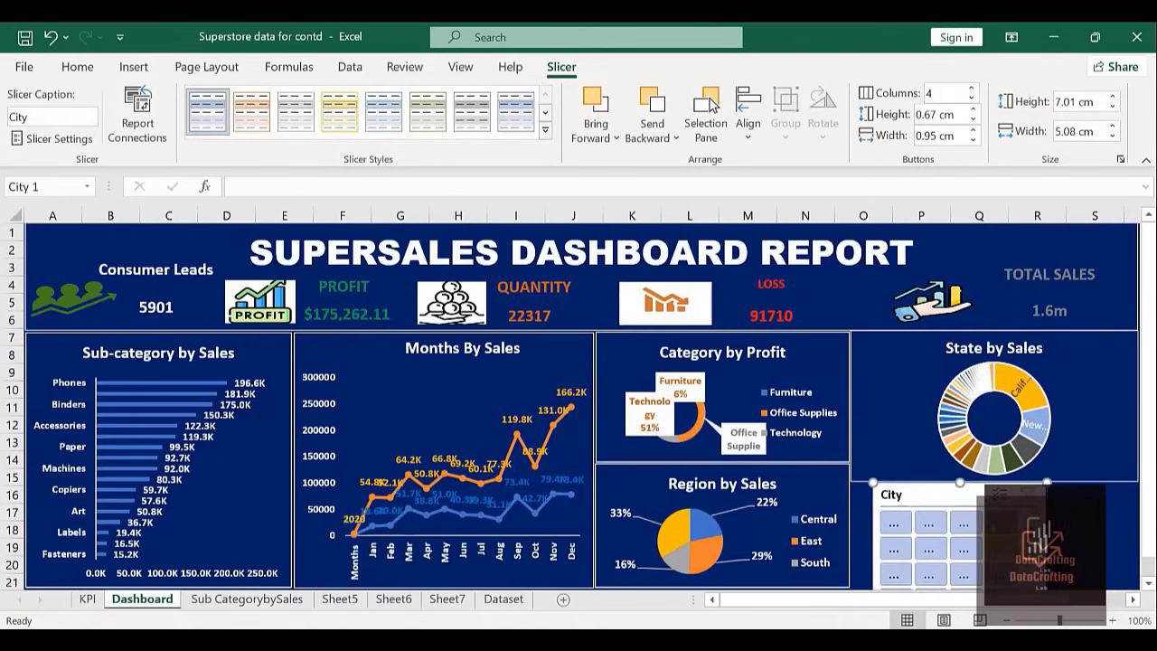
pyautogui.moveTo(929, 488); pyautogui.dragTo(893, 337)
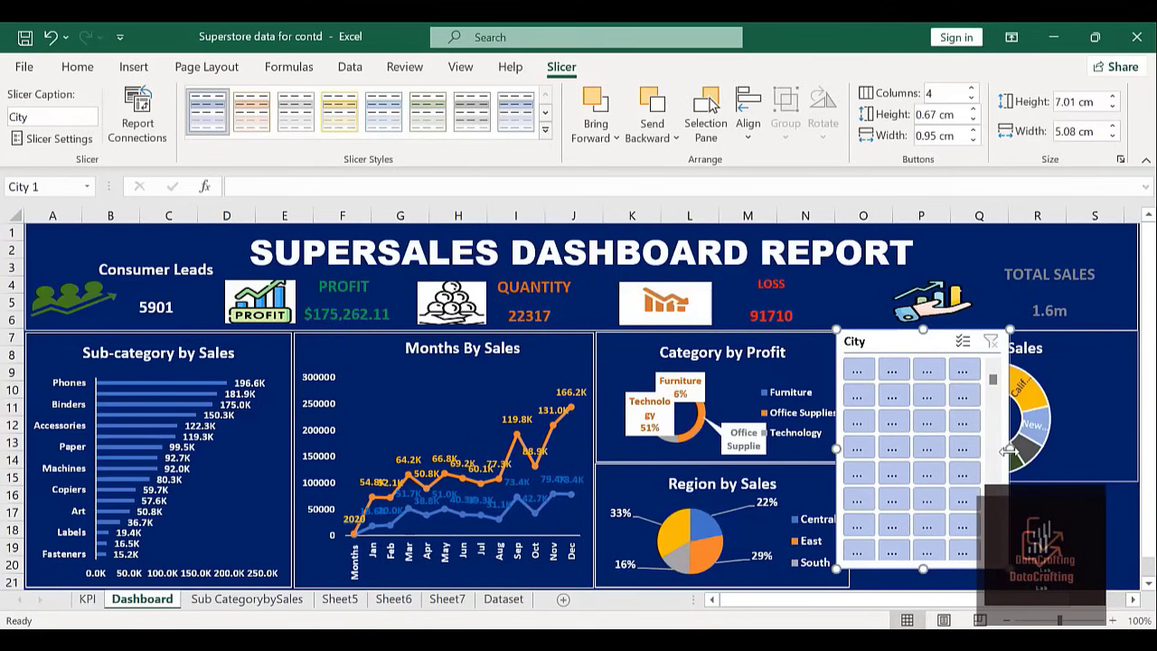
pyautogui.moveTo(1011, 449); pyautogui.dragTo(1104, 448)
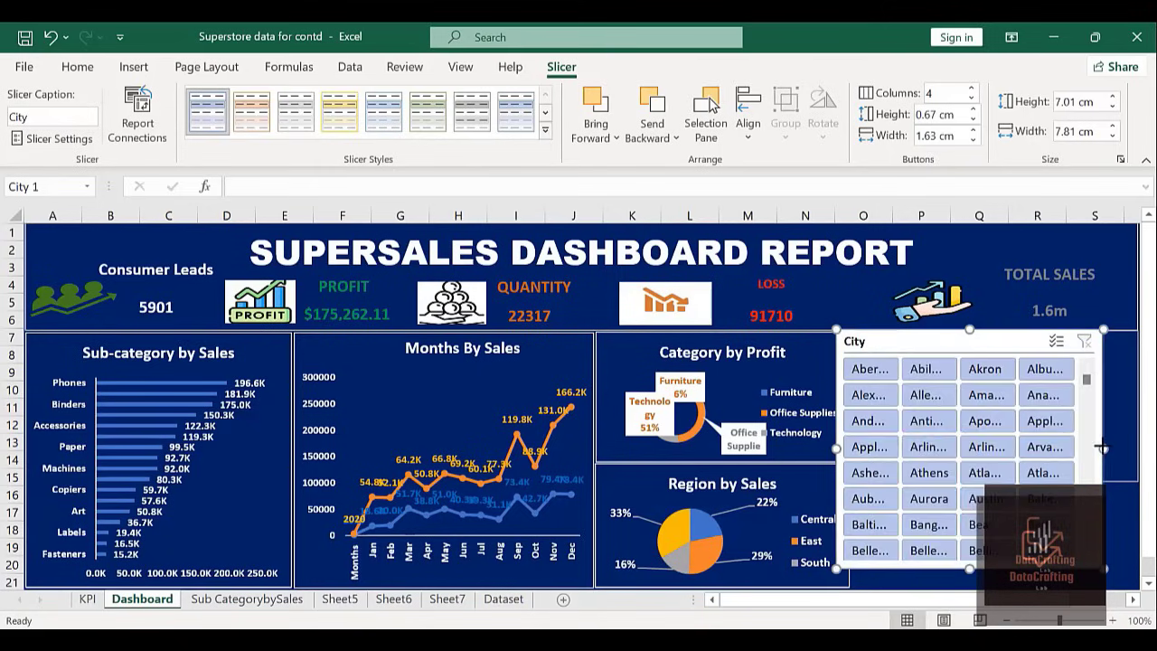
pyautogui.moveTo(968, 566); pyautogui.dragTo(958, 458)
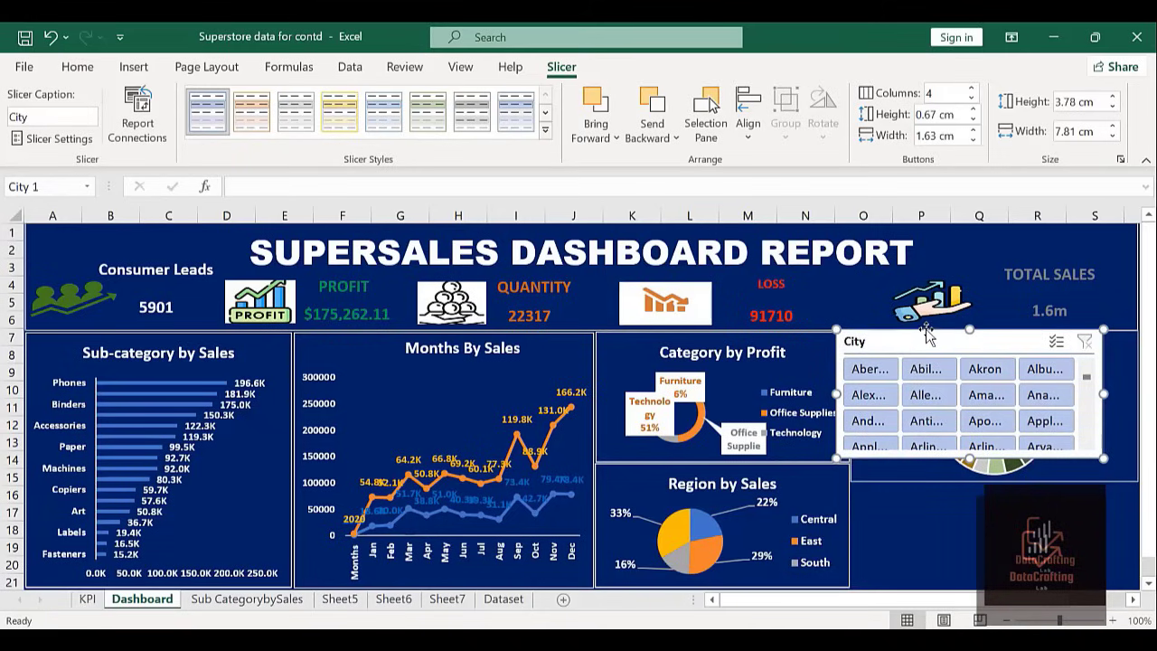
# Resize the City slicer to about 8.4 cm wide and 3 cm high and fit it below the State by Sales chart.
pyautogui.moveTo(928, 336); pyautogui.dragTo(931, 410)
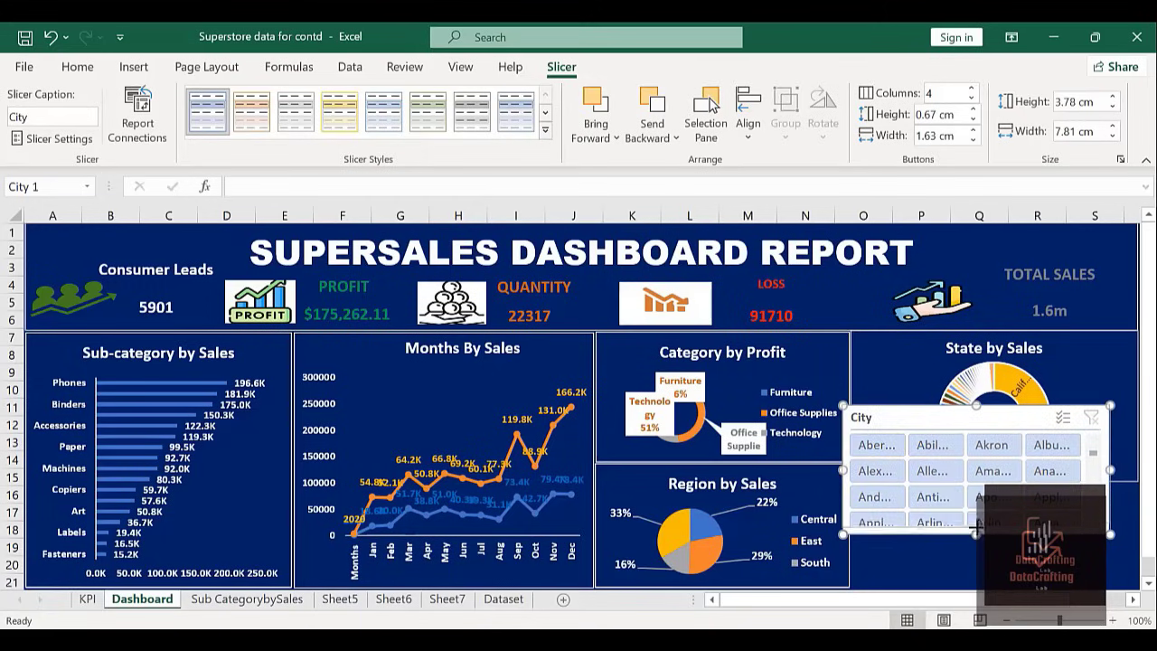
pyautogui.moveTo(971, 522); pyautogui.dragTo(974, 520)
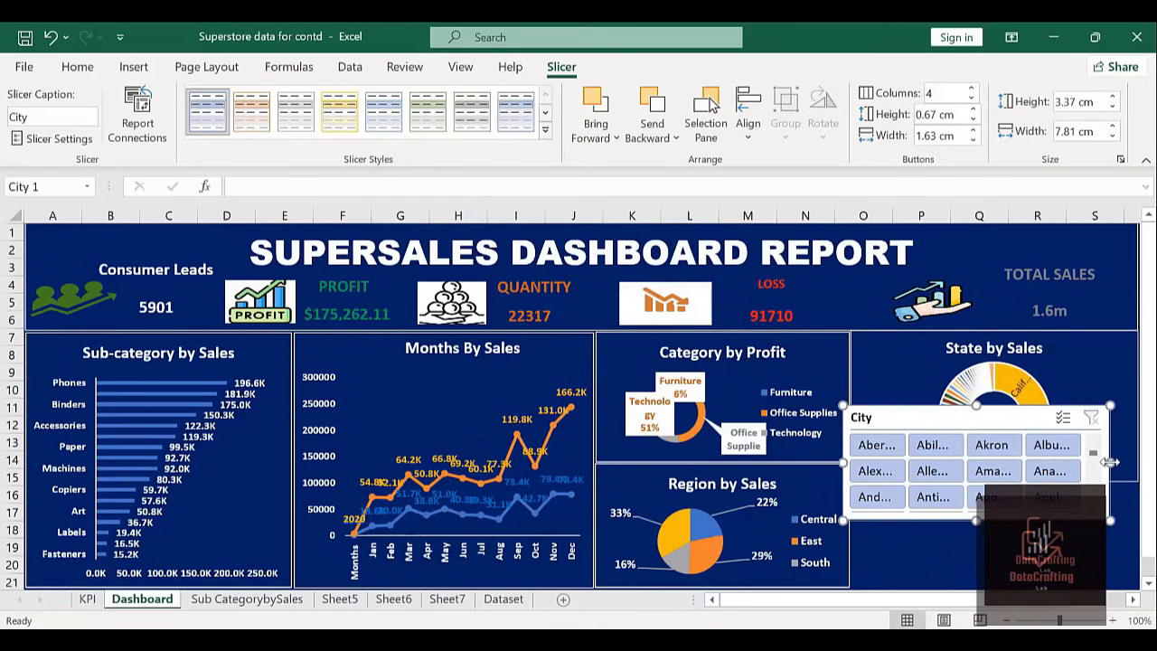
pyautogui.moveTo(1110, 462); pyautogui.dragTo(1130, 462)
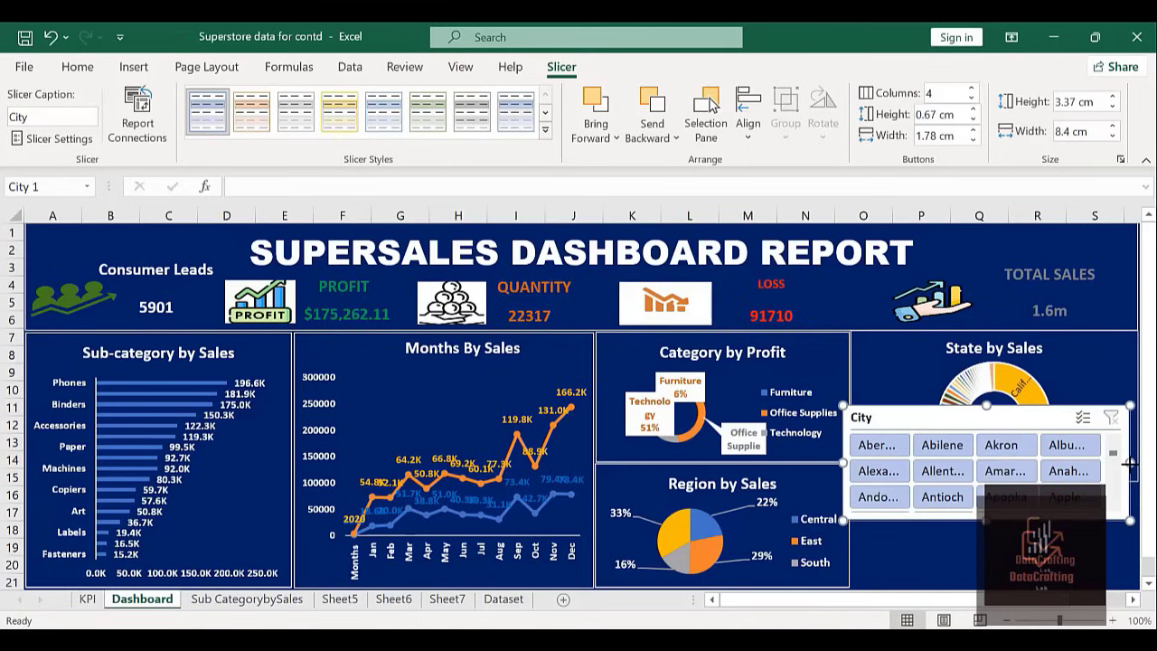
pyautogui.moveTo(1013, 411); pyautogui.dragTo(1012, 444)
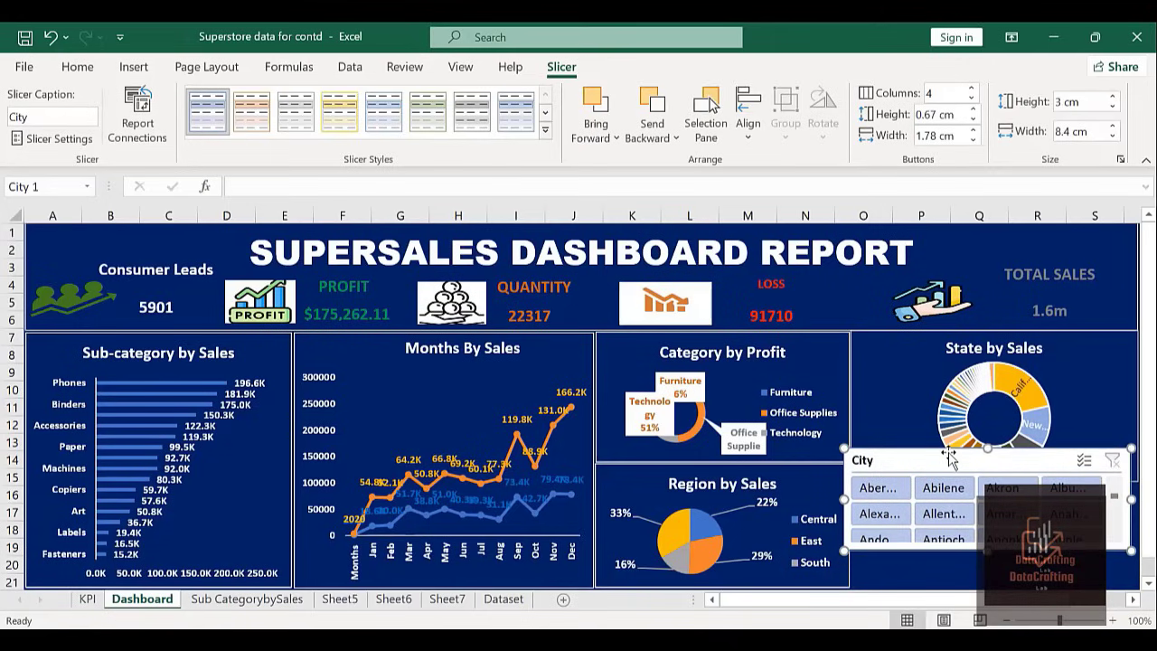
pyautogui.moveTo(949, 453); pyautogui.dragTo(956, 487)
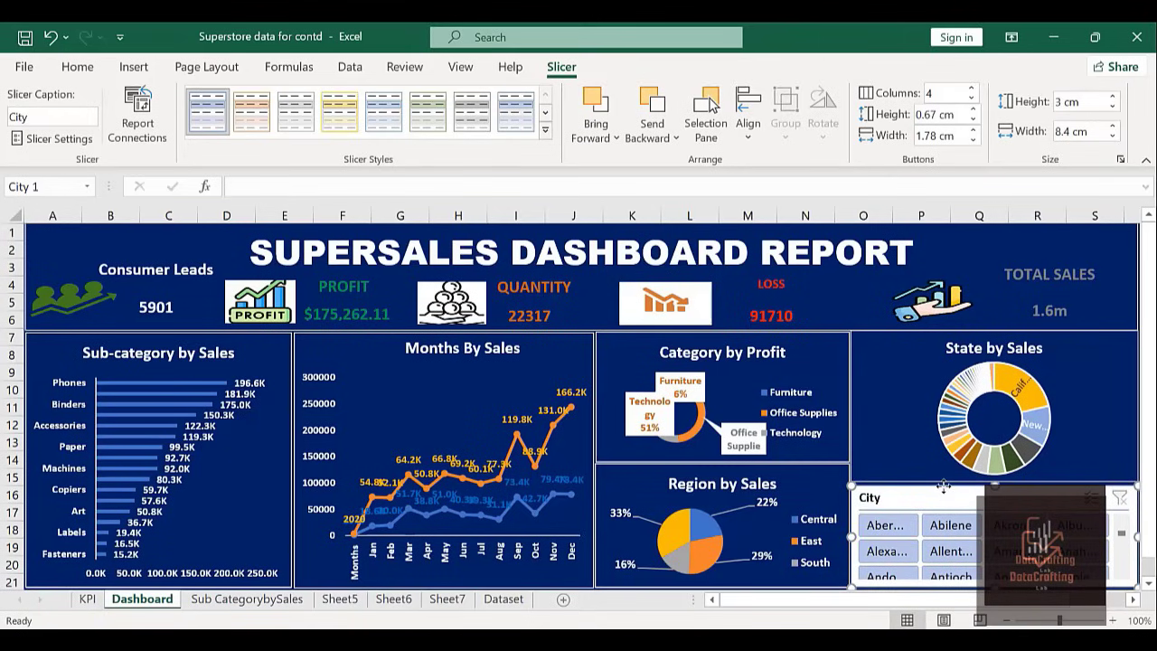
pyautogui.click(546, 133)
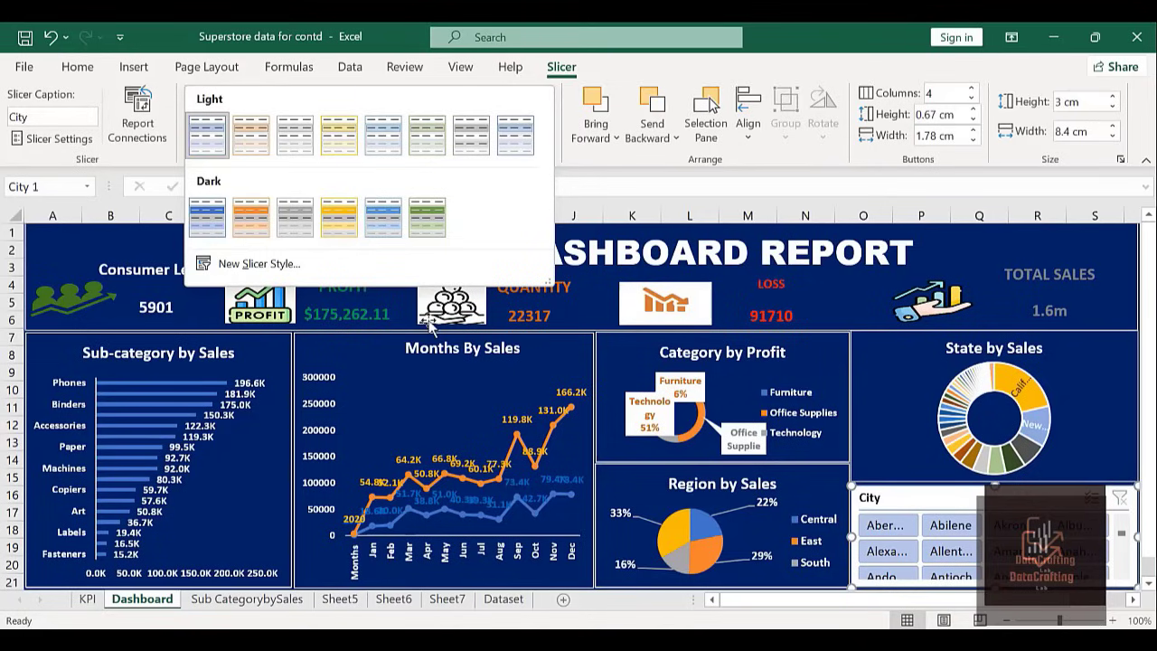
pyautogui.click(234, 264)
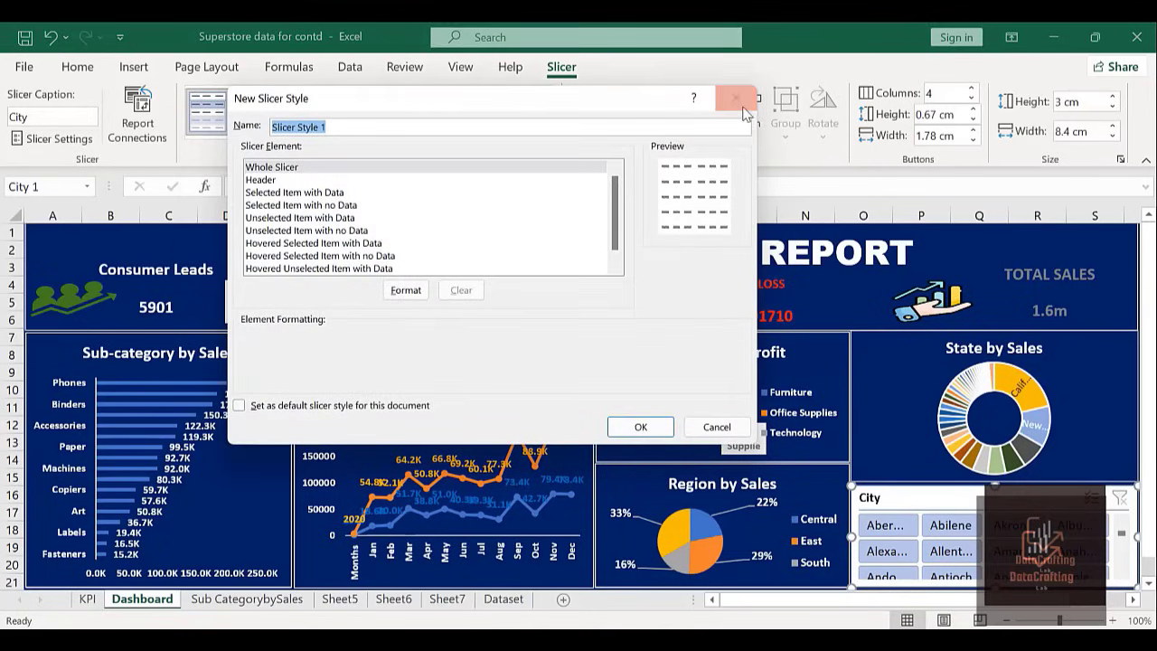
pyautogui.click(715, 425)
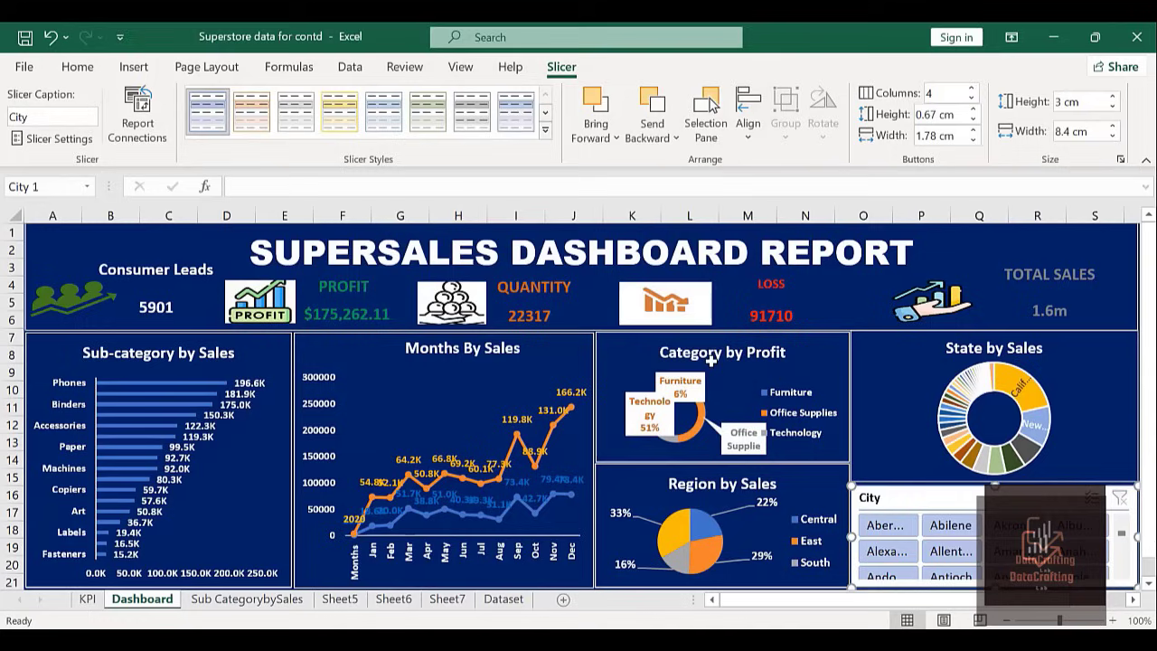
# Apply the last of the Light slicer styles to the City slicer.
pyautogui.click(516, 125)
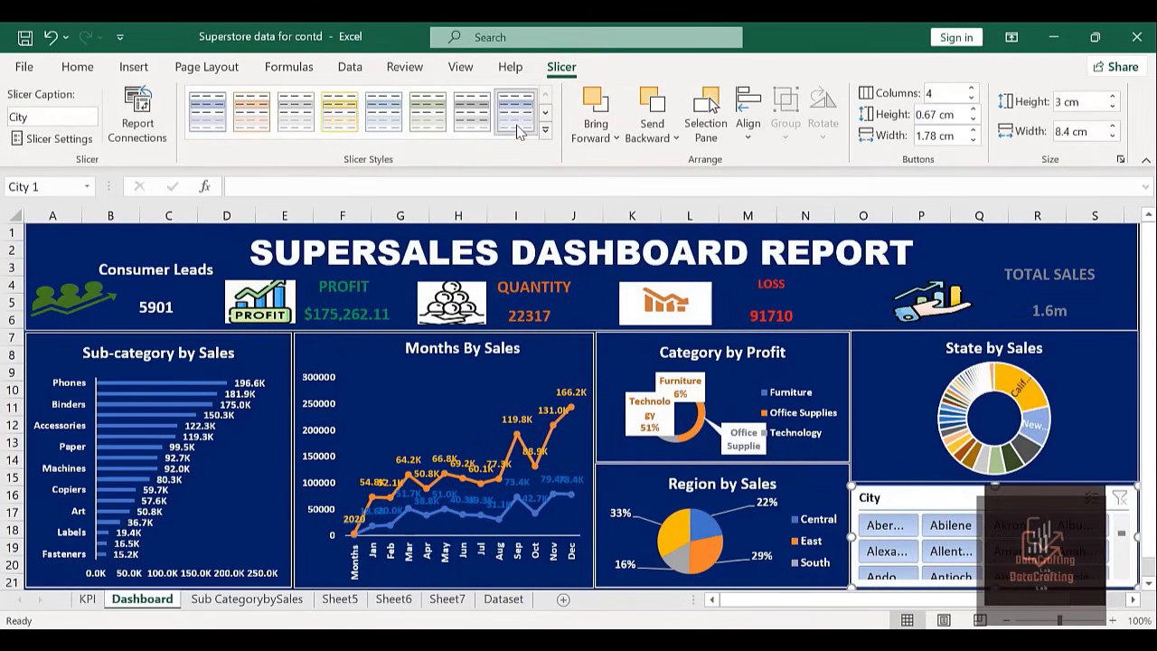
pyautogui.rightClick(1059, 487)
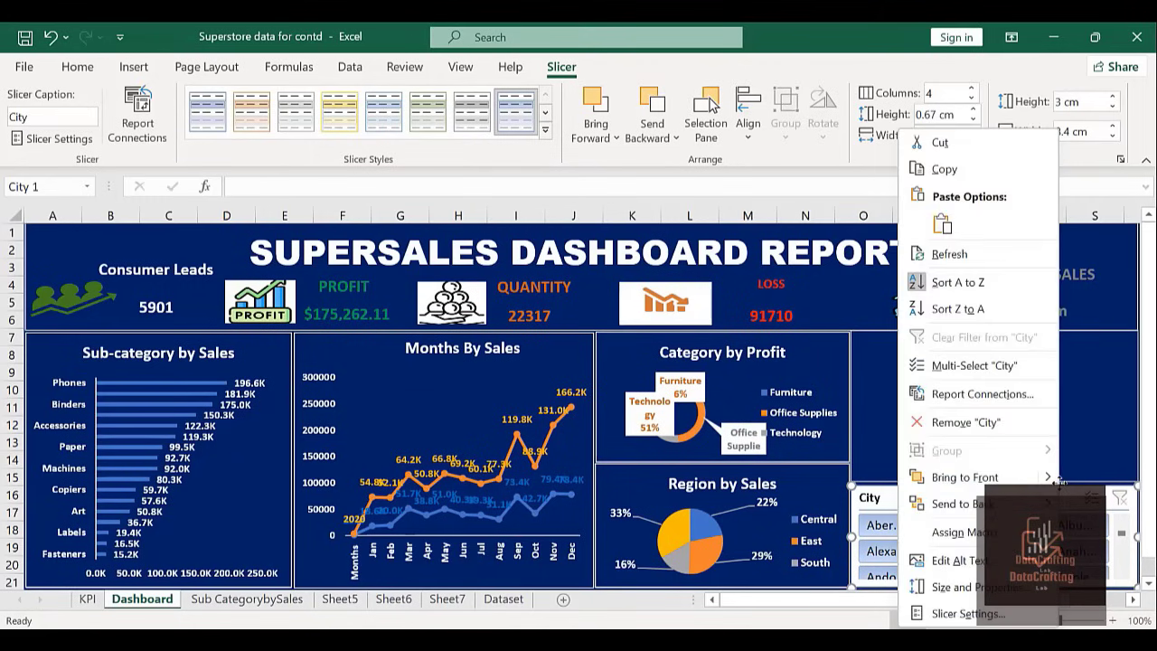
pyautogui.click(965, 614)
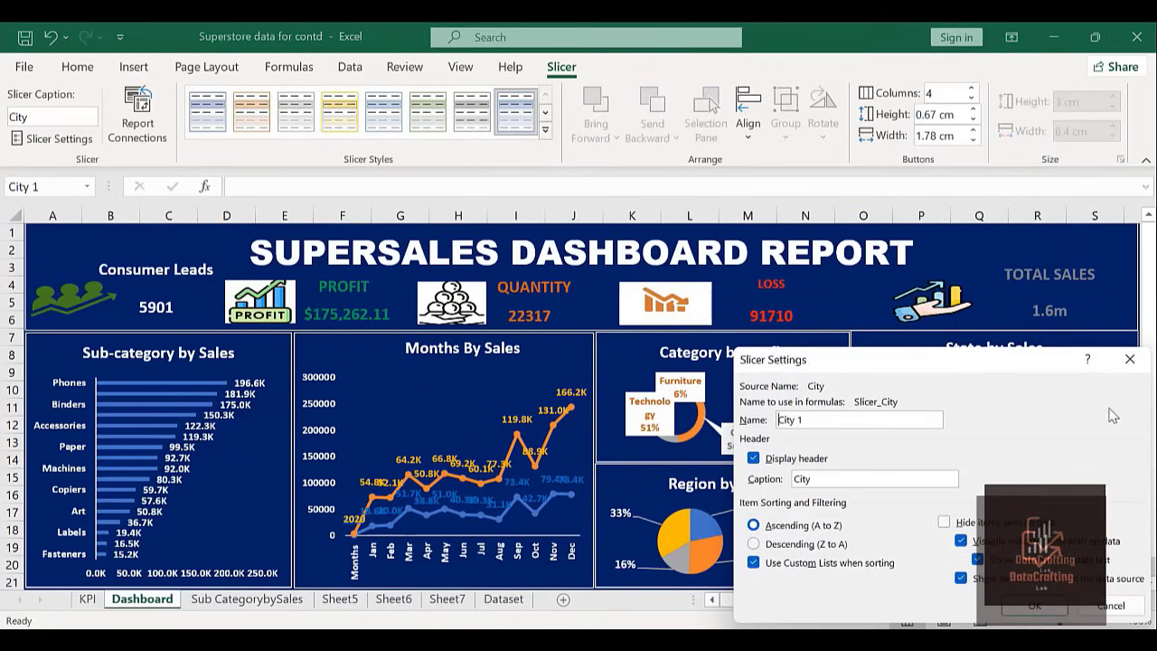
pyautogui.click(1129, 360)
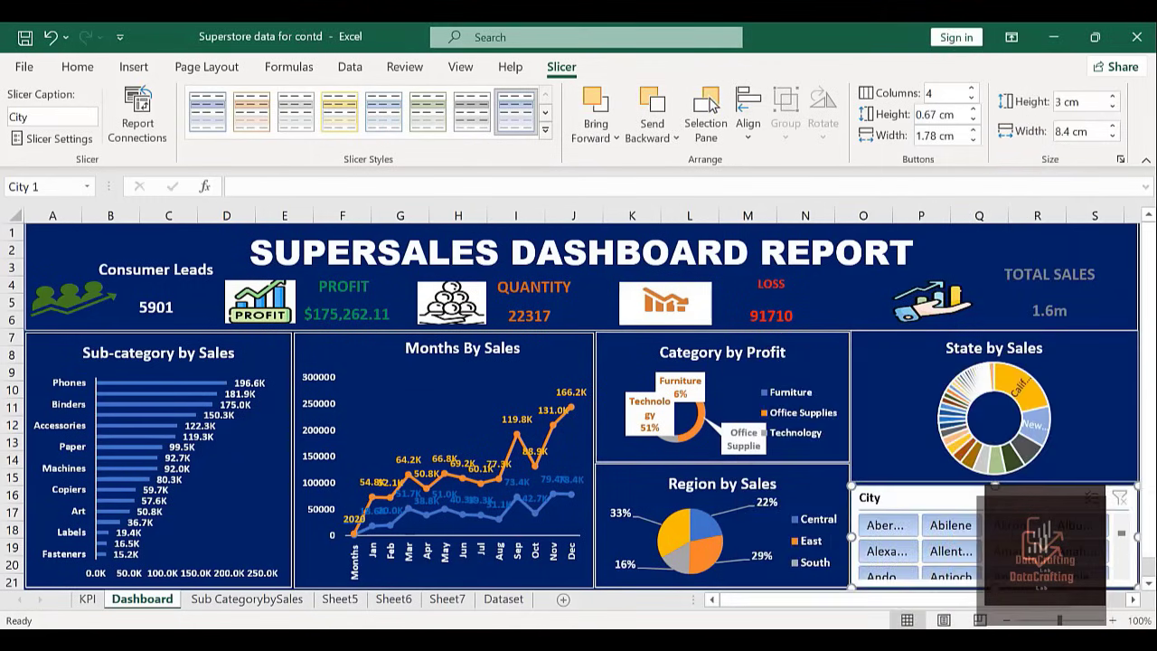
# Set the City slicer's report connections to include PivotTable1, PivotTable2, PivotTable3 and PivotTable4 on the KPI sheet.
pyautogui.rightClick(960, 486)
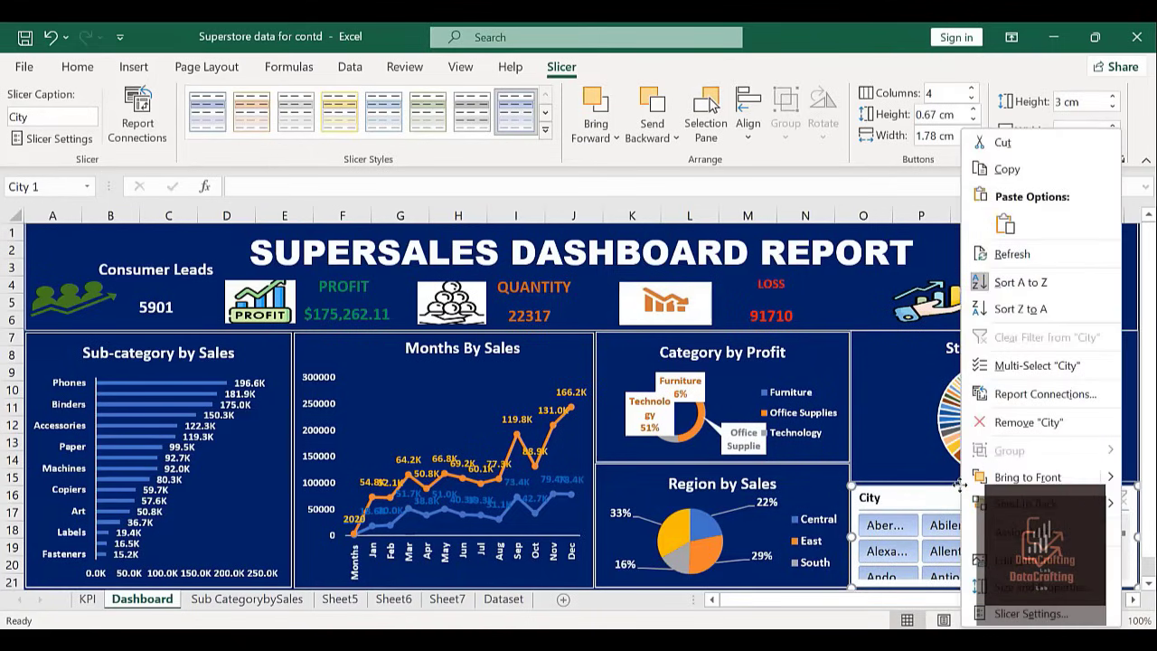
pyautogui.click(1015, 395)
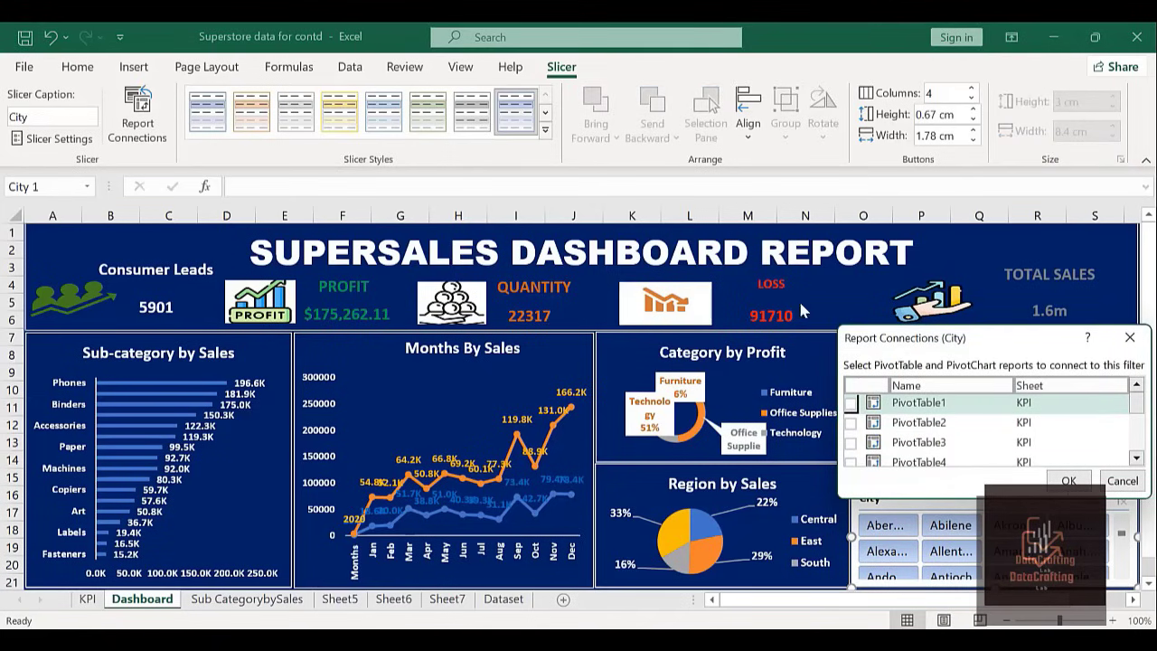
pyautogui.click(851, 403)
pyautogui.click(851, 422)
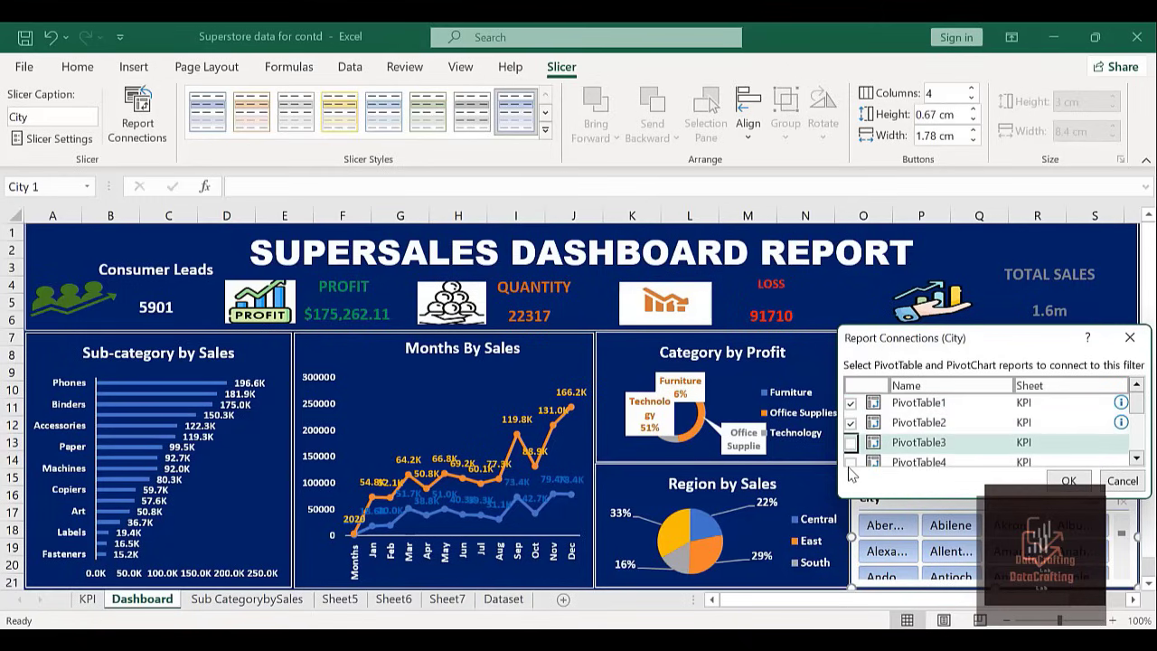
pyautogui.click(851, 442)
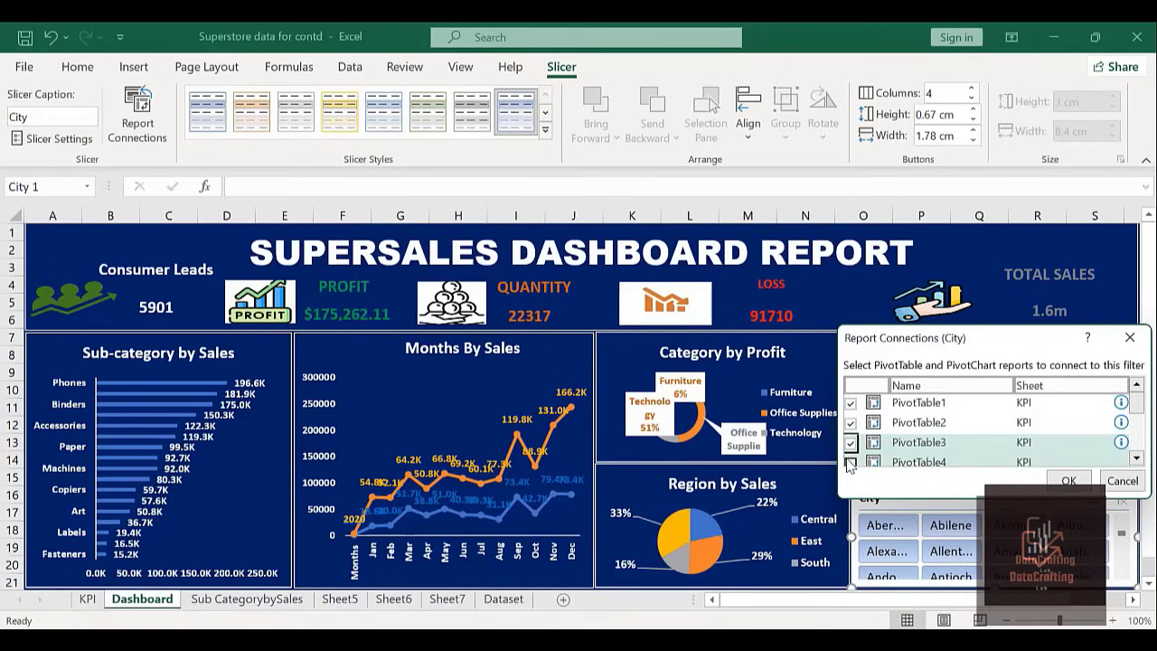
pyautogui.click(850, 462)
# Add PivotTable5 on the KPI sheet and PivotTable7 and PivotTable8 on Sheet5 to the City slicer's connections.
pyautogui.moveTo(1138, 404)
pyautogui.mouseDown()
pyautogui.moveTo(1139, 443)
pyautogui.moveTo(1139, 384)
pyautogui.mouseUp()
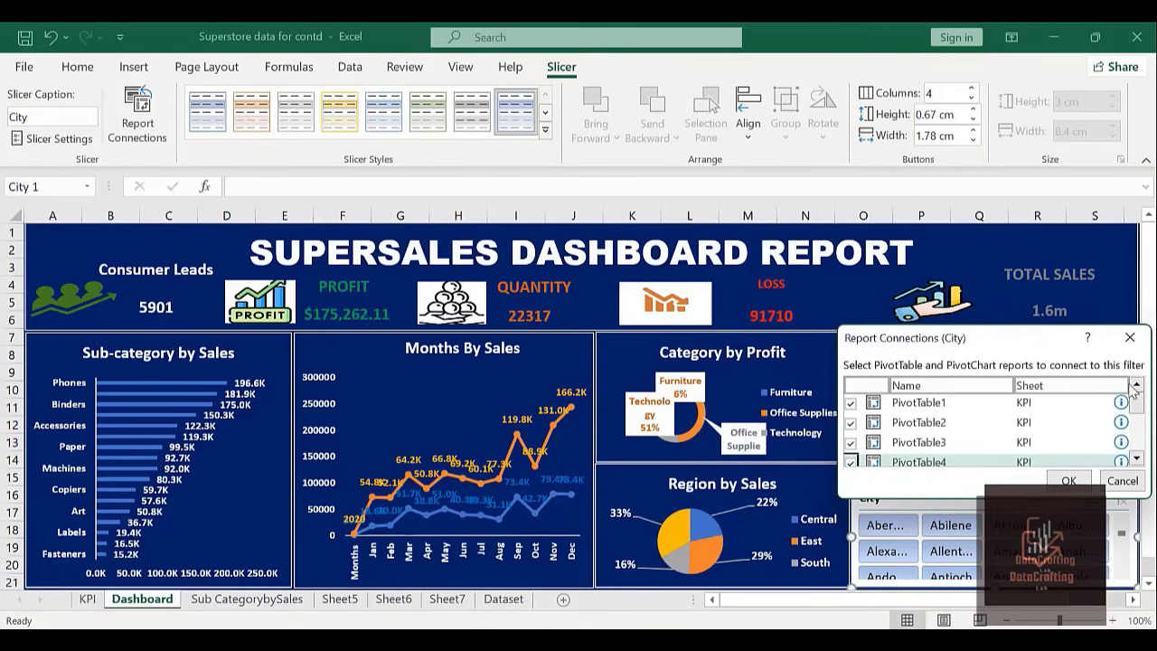
pyautogui.moveTo(1139, 412)
pyautogui.mouseDown()
pyautogui.moveTo(1138, 441)
pyautogui.moveTo(1142, 425)
pyautogui.mouseUp()
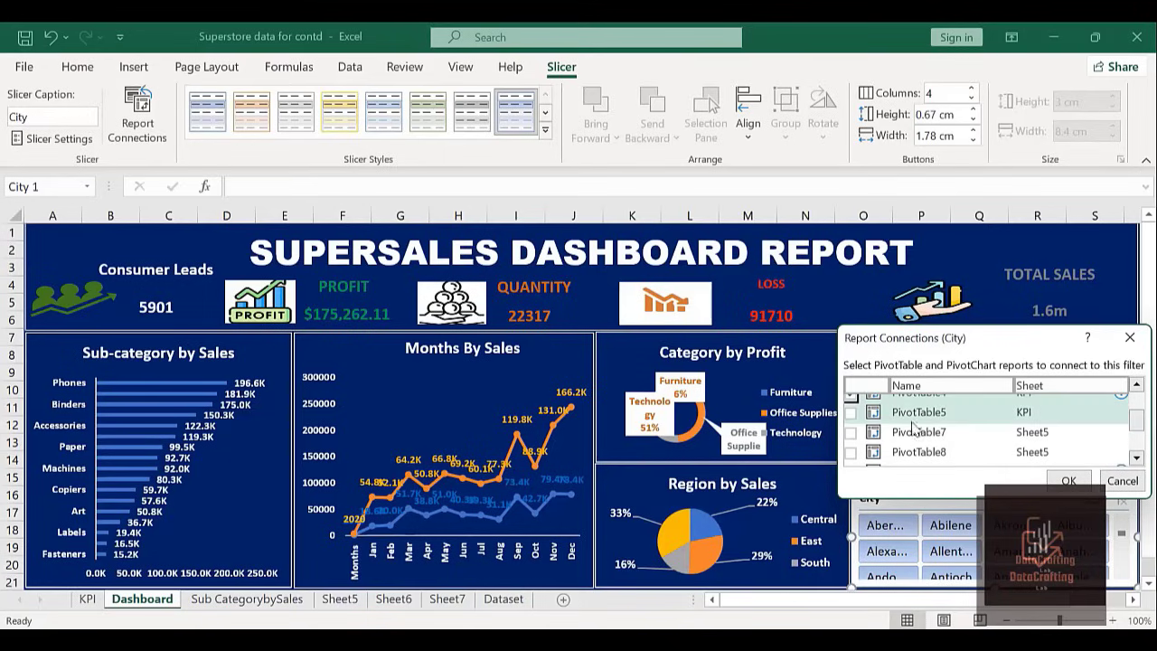
pyautogui.click(851, 413)
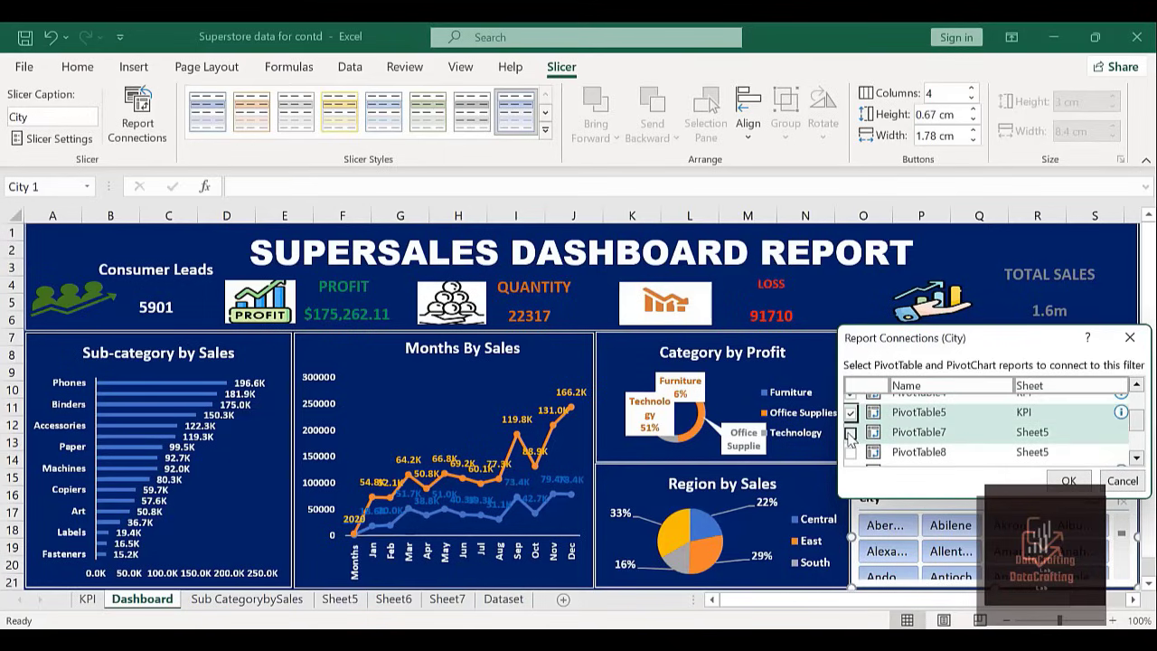
pyautogui.click(851, 434)
pyautogui.click(851, 452)
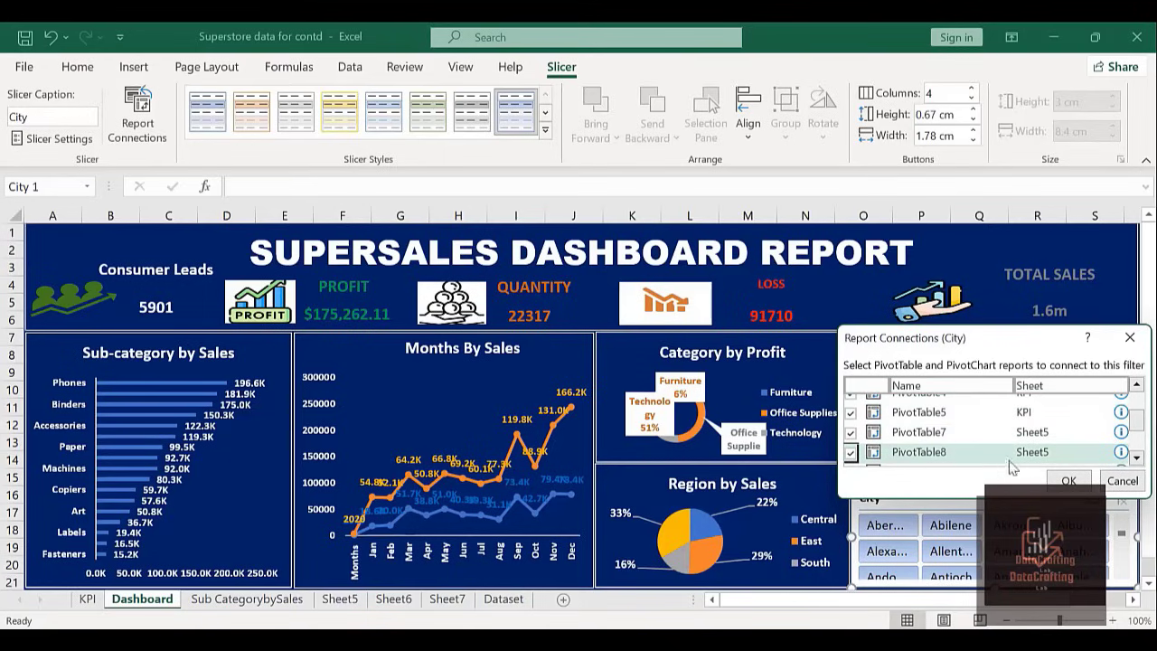
# Add PivotTable12 on Sheet6, PivotTable13 on Sheet7 and PivotTable6 on the sub-category sheet to the City slicer's connections and apply them.
pyautogui.moveTo(1137, 430); pyautogui.dragTo(1137, 432)
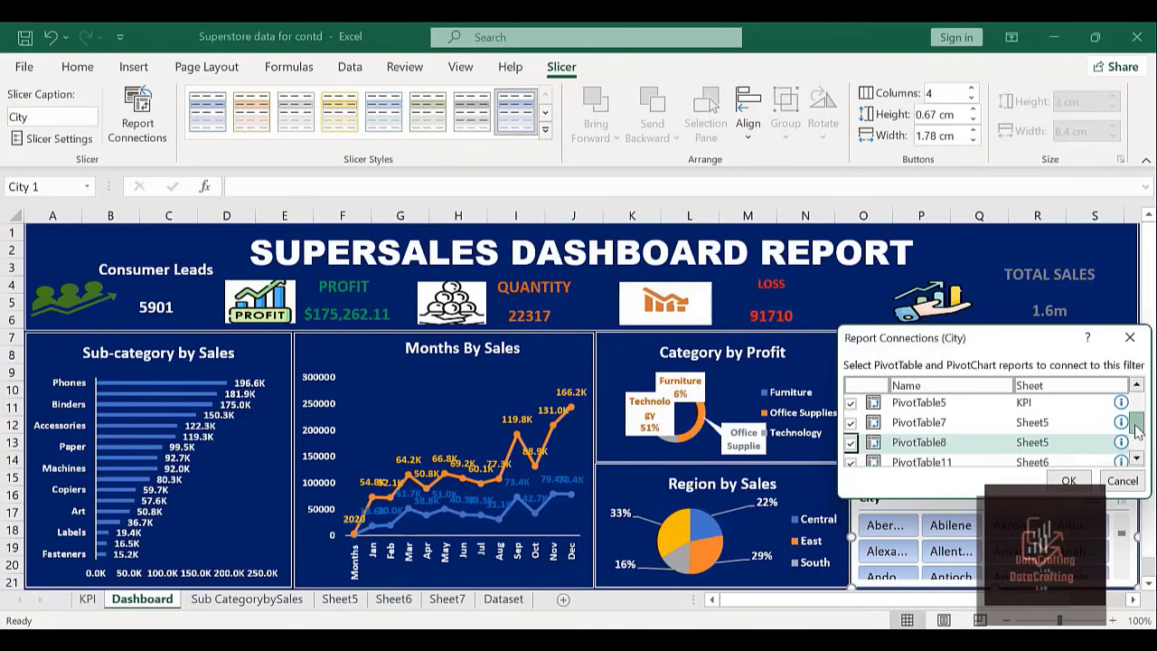
pyautogui.click(1137, 459)
pyautogui.click(1137, 460)
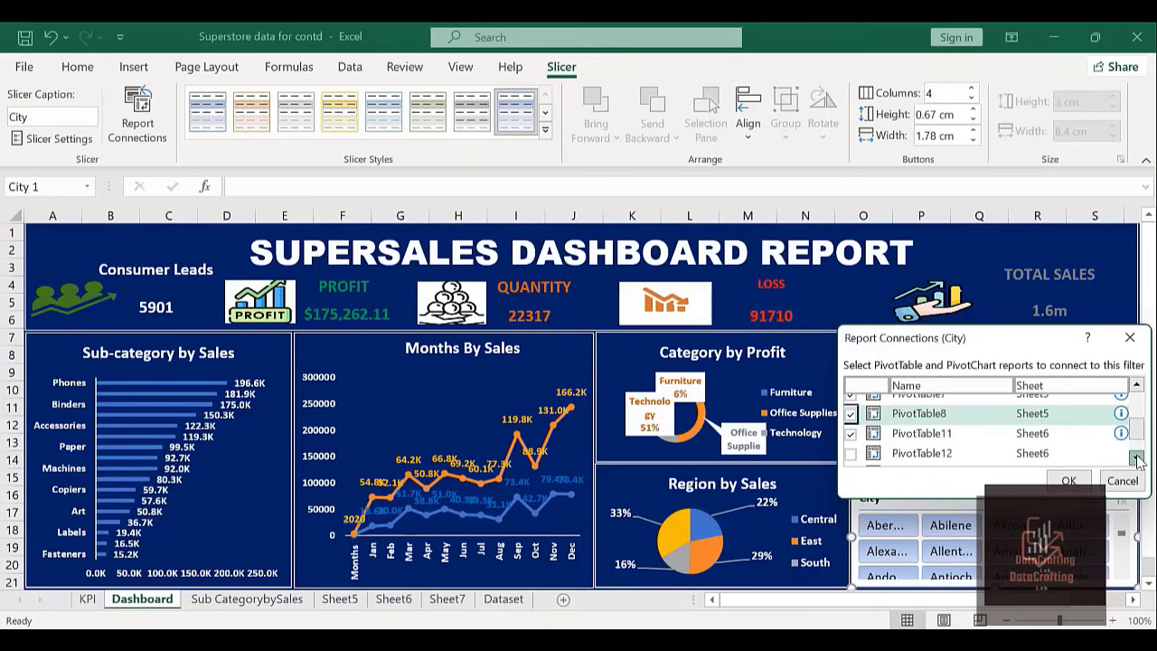
pyautogui.click(1137, 460)
pyautogui.click(850, 440)
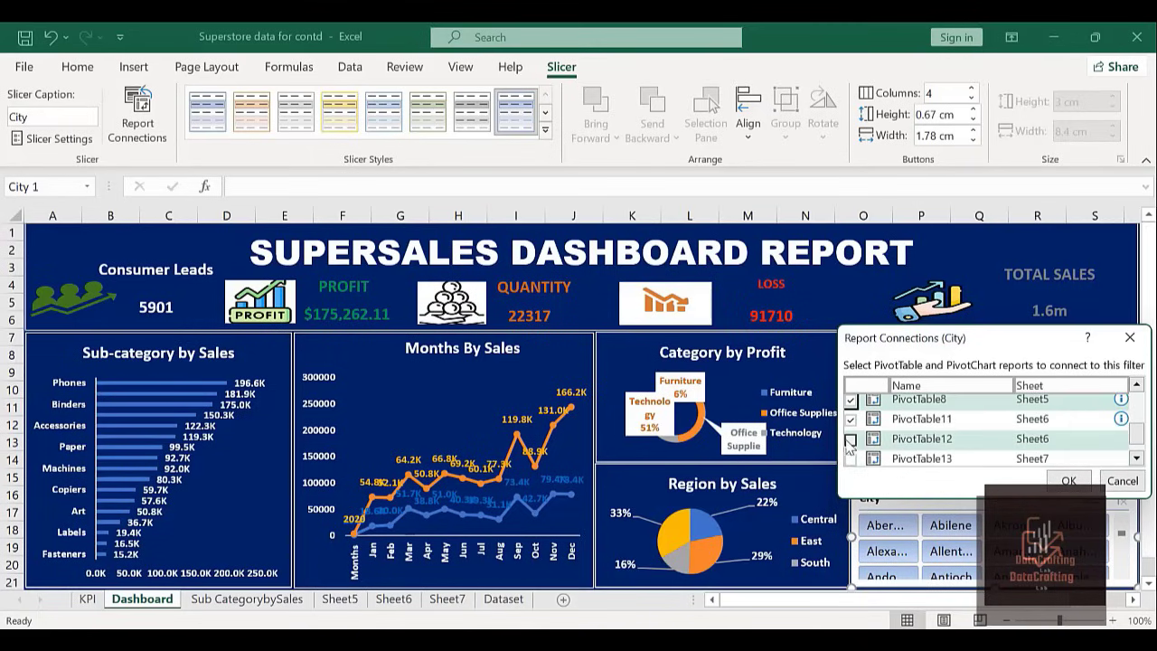
pyautogui.click(850, 459)
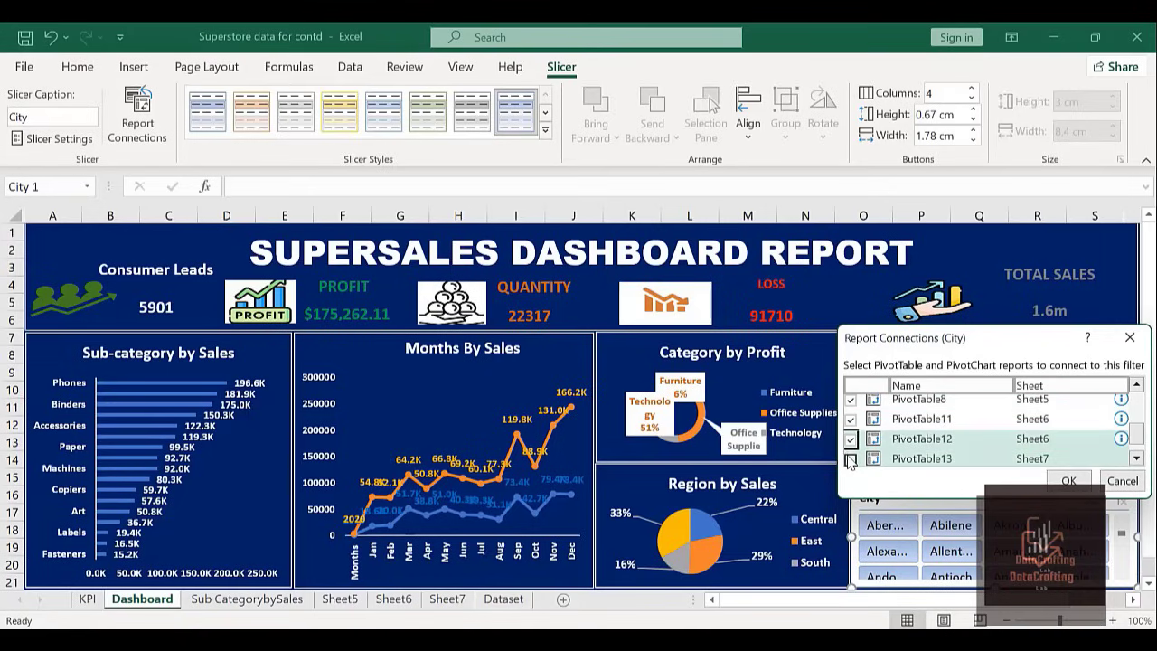
pyautogui.click(1137, 459)
pyautogui.click(851, 454)
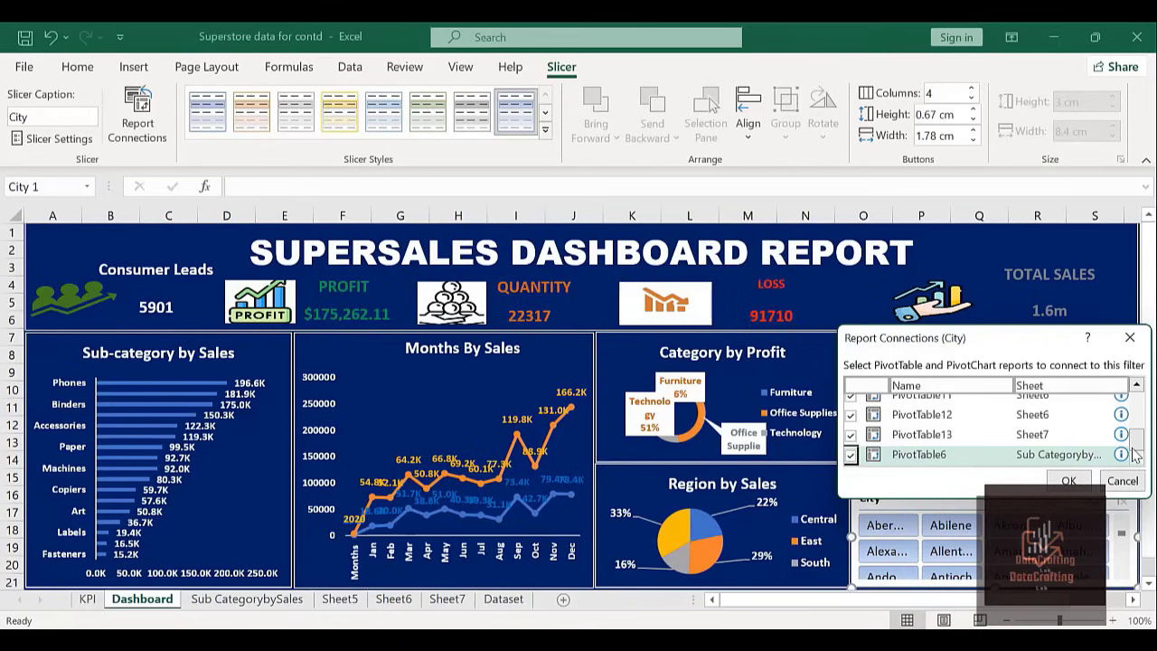
pyautogui.moveTo(1143, 441)
pyautogui.mouseDown()
pyautogui.moveTo(1134, 397)
pyautogui.moveTo(1134, 461)
pyautogui.mouseUp()
pyautogui.click(1069, 482)
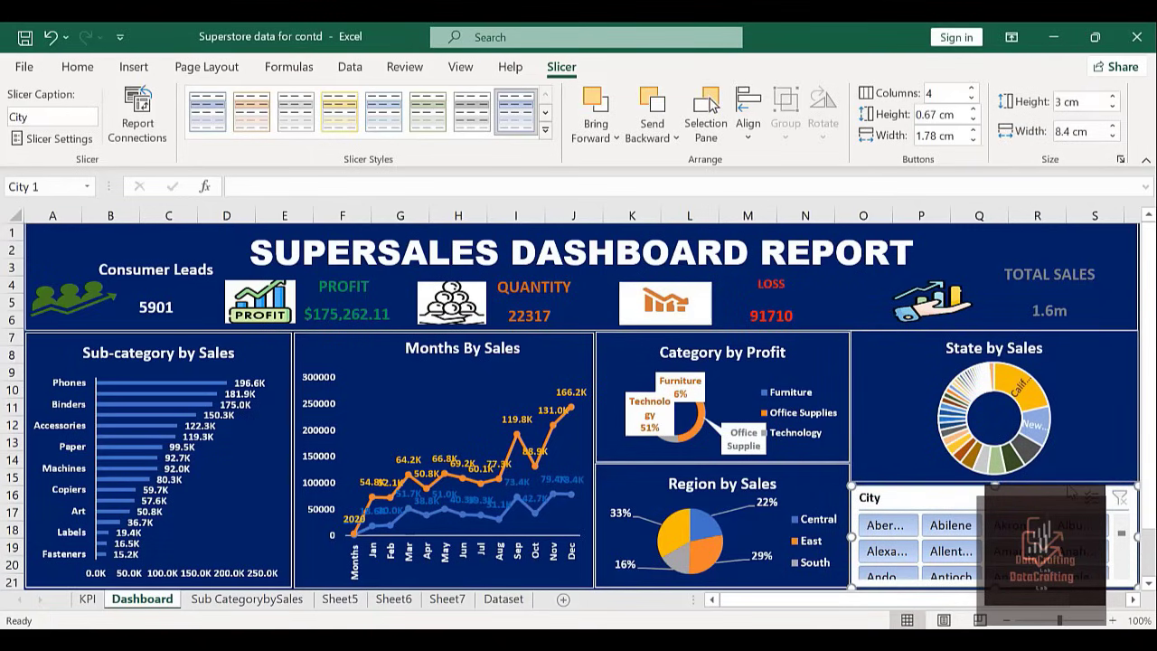
# Test the City slicer by filtering the dashboard by single cities such as Akron and by several neighbouring cities together.
pyautogui.click(888, 532)
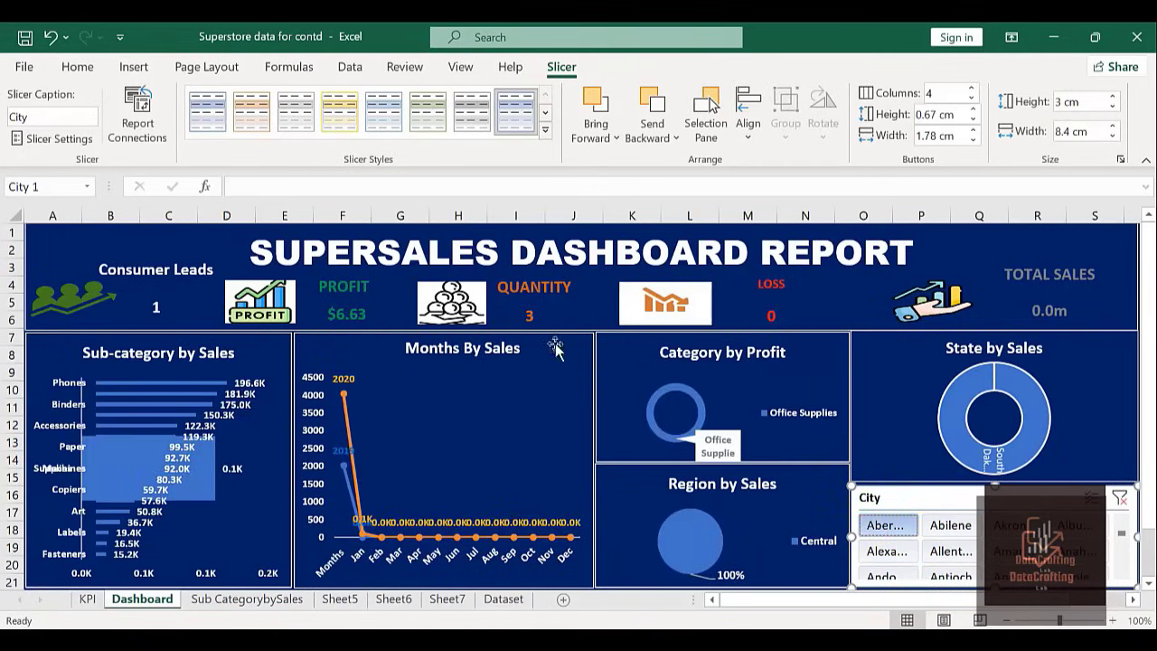
pyautogui.click(955, 535)
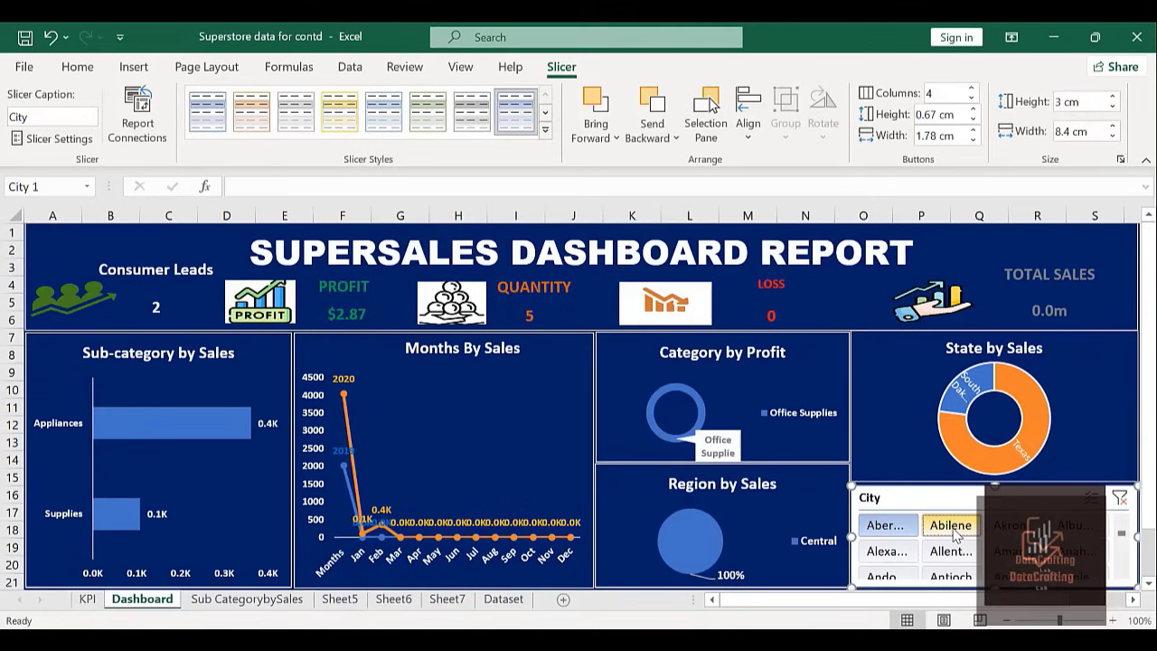
pyautogui.click(1010, 526)
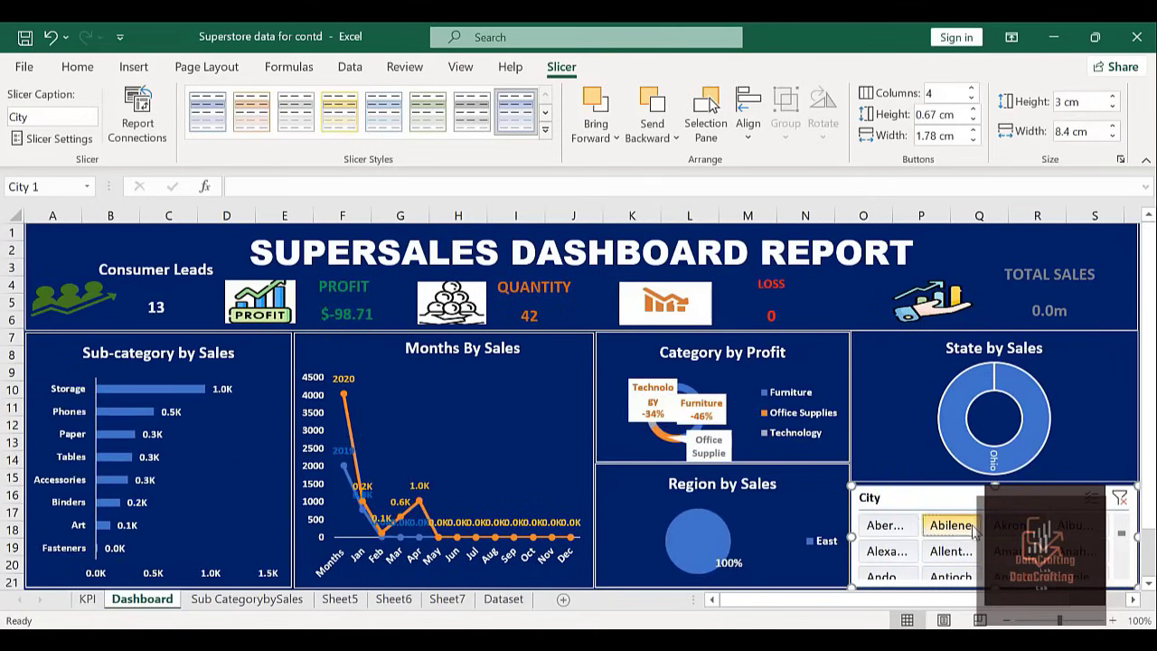
pyautogui.click(903, 527)
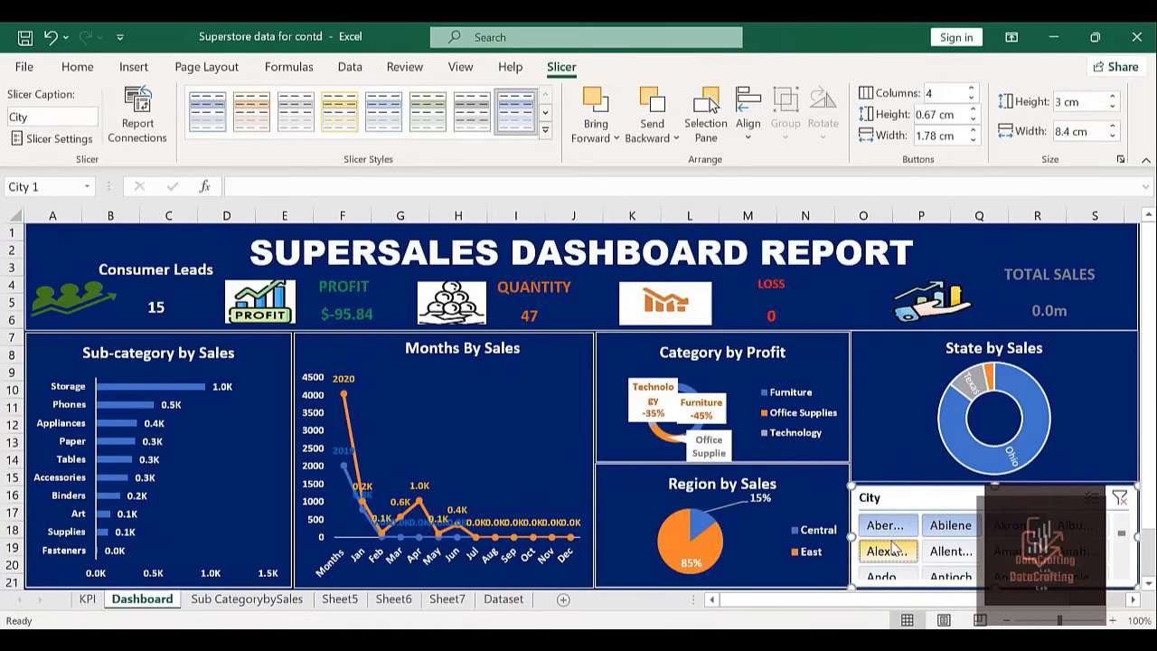
pyautogui.click(949, 551)
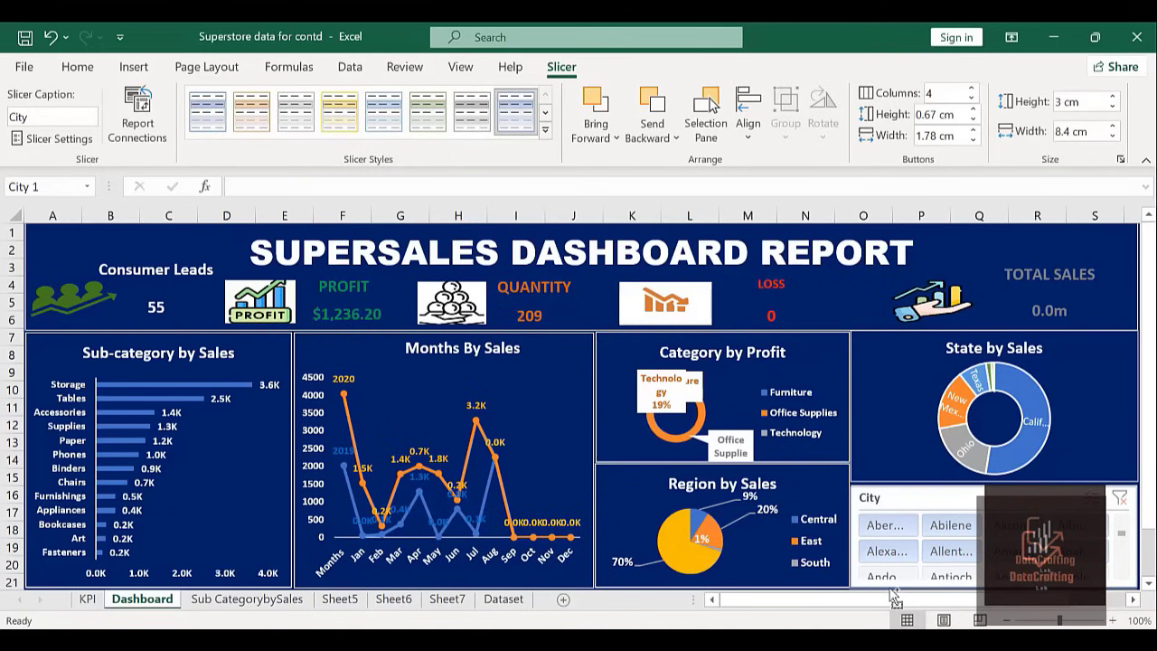
pyautogui.scroll(-1, 890, 589)
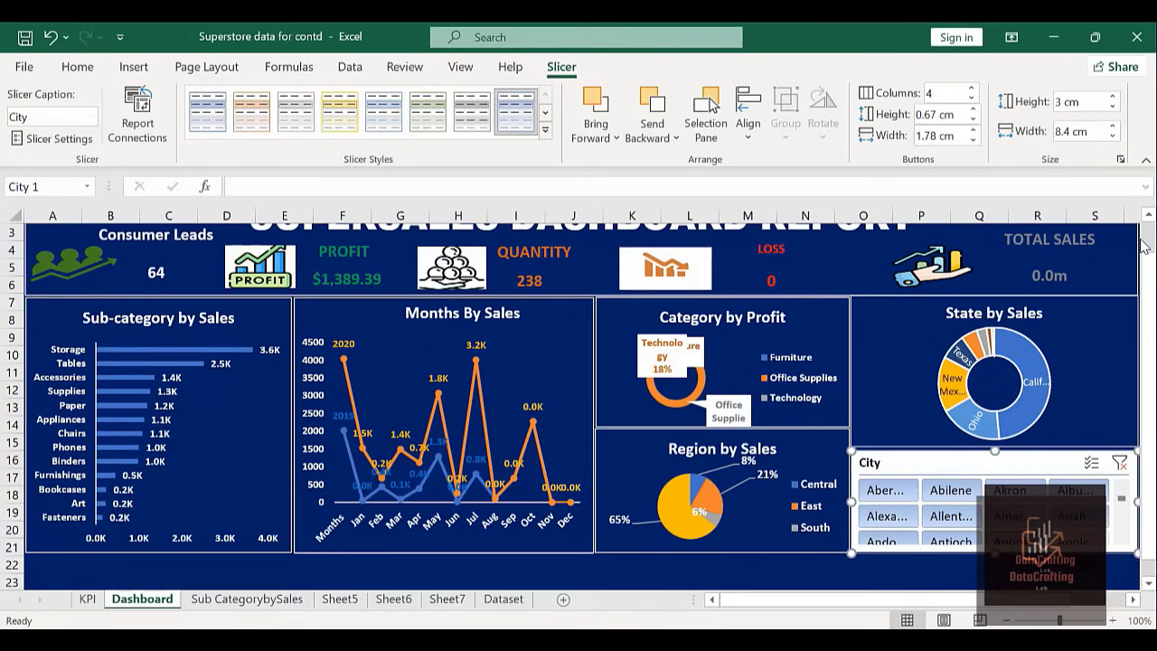
pyautogui.scroll(1, 1144, 244)
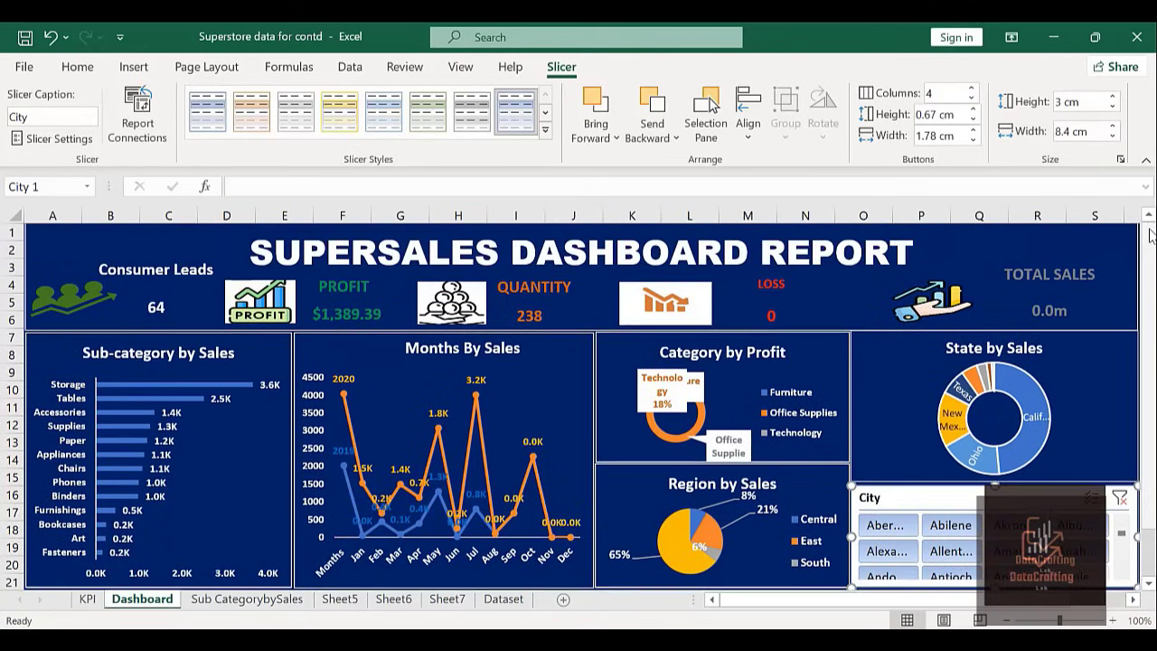